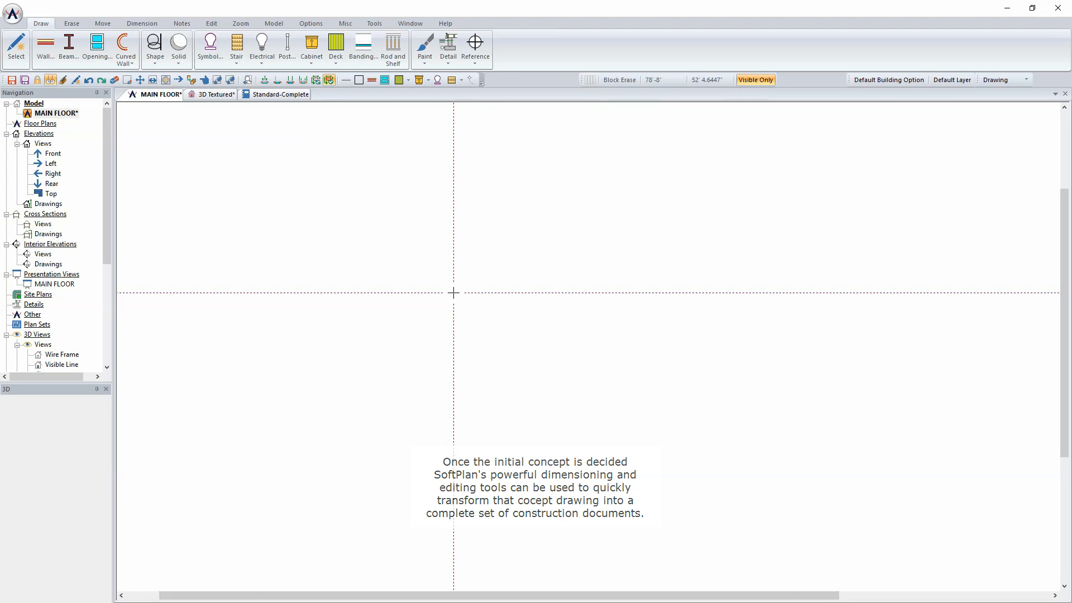
Step: Draw a horizontal 2x6/Brick/Siding wall about 42 feet long as the upper side of the floor plan
{"action": "right_click", "coordinate": [330, 222]}
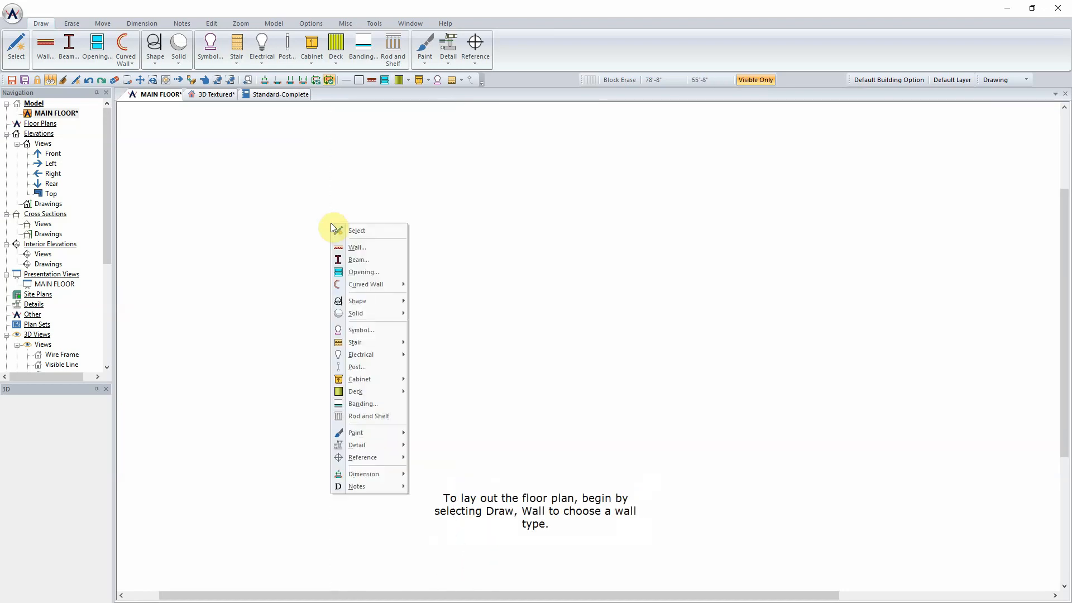
{"action": "left_click", "coordinate": [366, 250]}
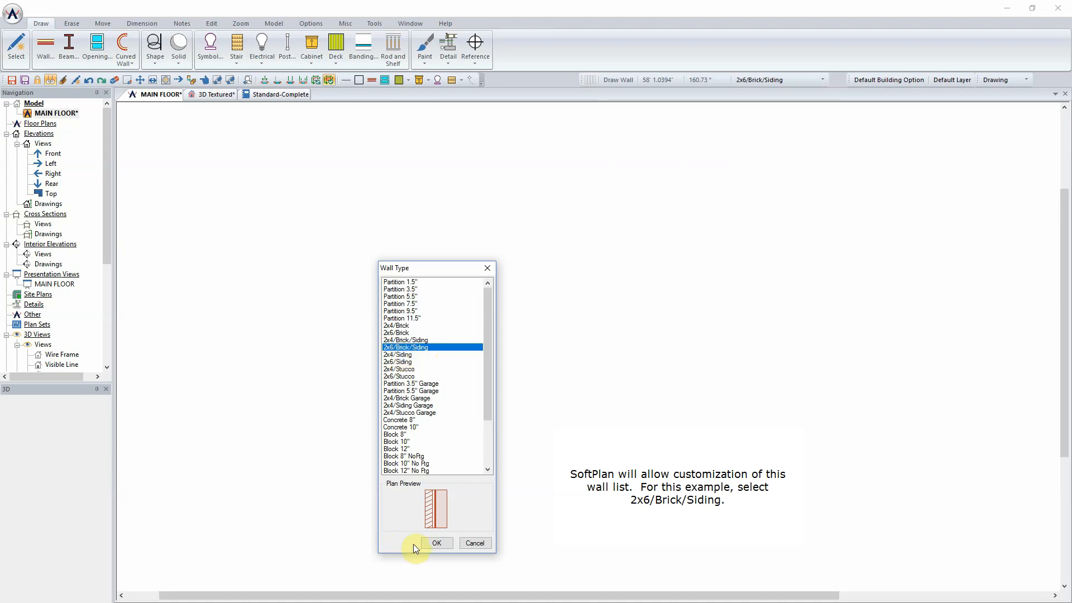
{"action": "left_click", "coordinate": [439, 542]}
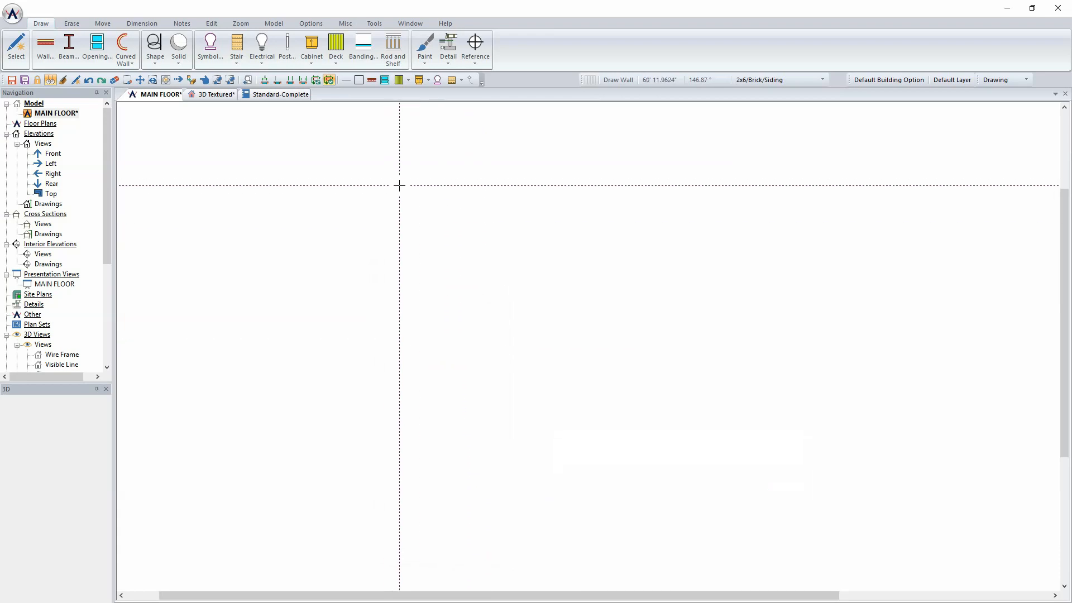
{"action": "left_click", "coordinate": [399, 186]}
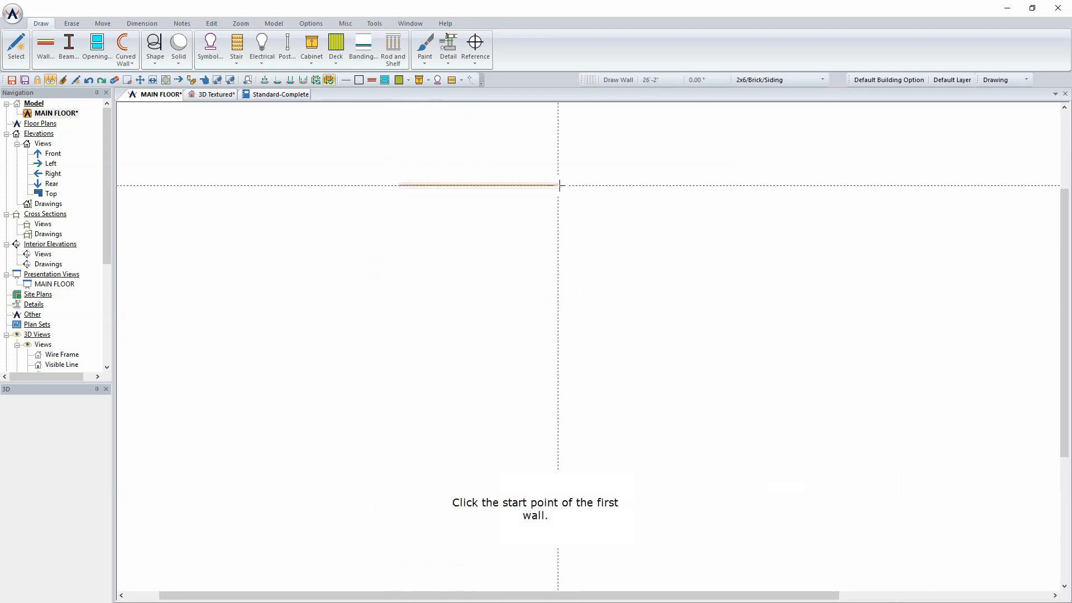
{"action": "left_click", "coordinate": [656, 186]}
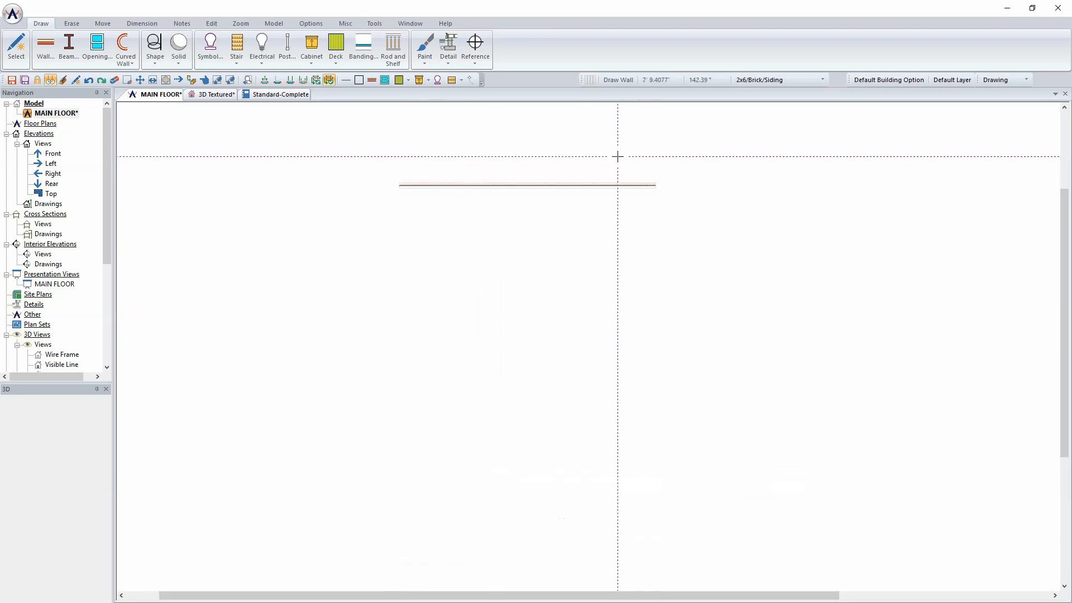
Step: Draw the right exterior wall about 32 feet down, with a return wall about 10 feet long running left from its lower end
{"action": "left_click", "coordinate": [656, 185]}
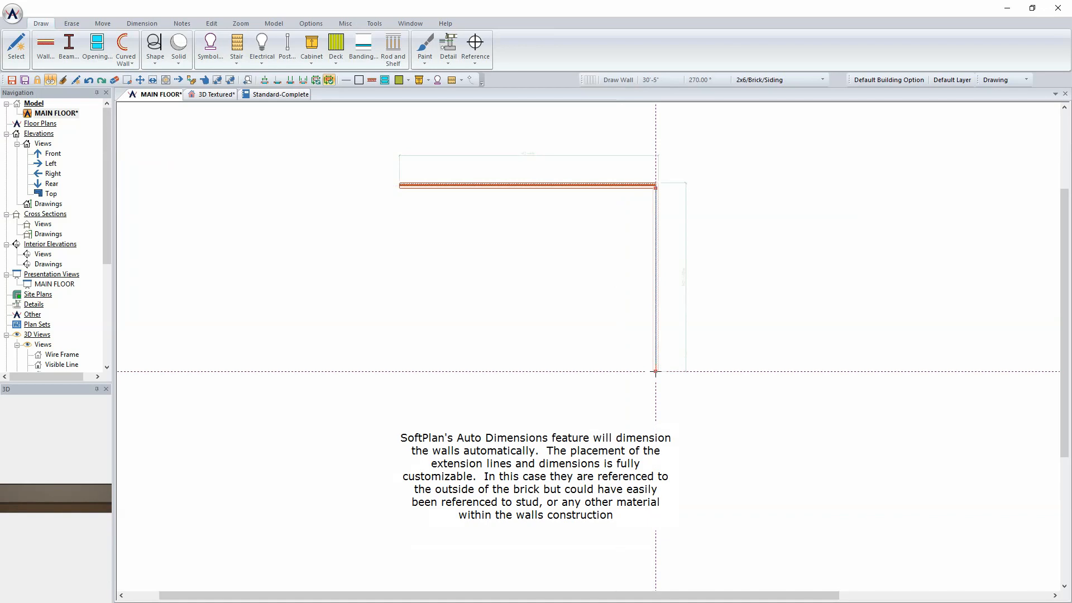
{"action": "left_click", "coordinate": [656, 380]}
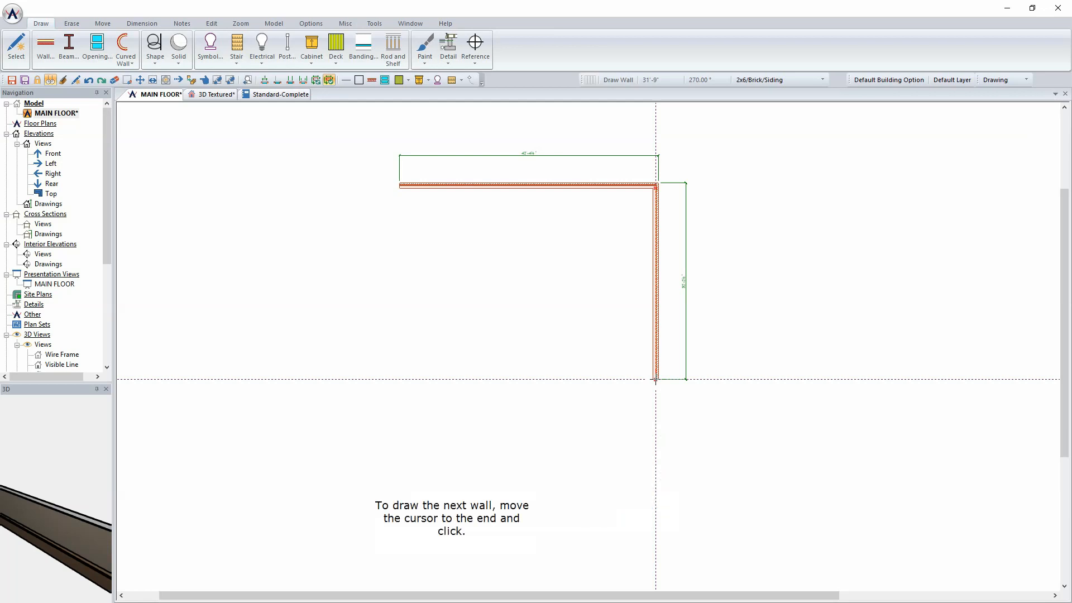
{"action": "left_click", "coordinate": [656, 380]}
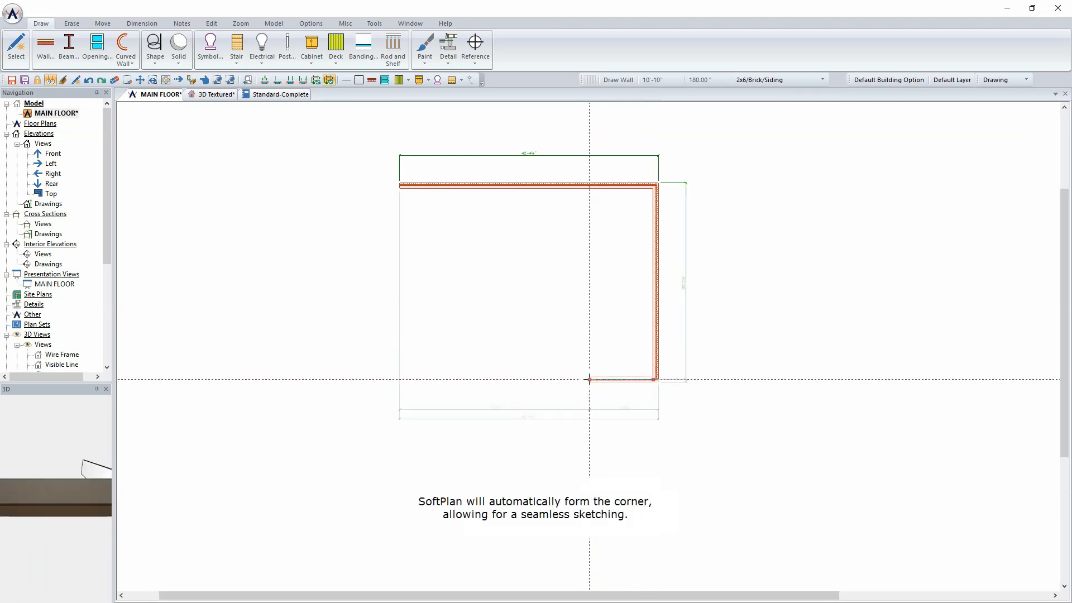
{"action": "left_click", "coordinate": [595, 380]}
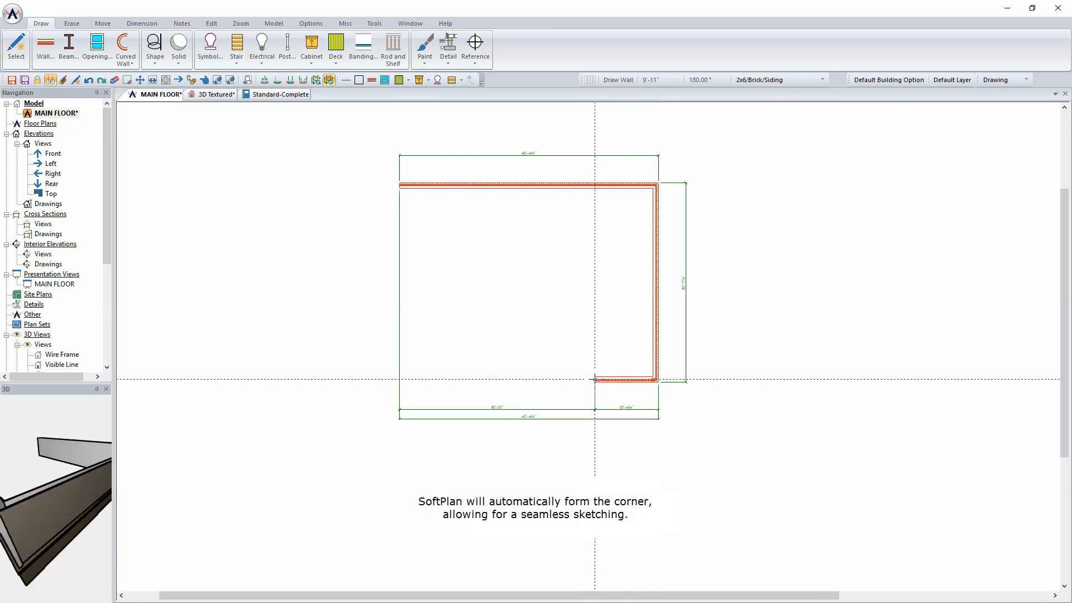
Step: Draw a lower projection about 17 feet wide and 8'-8" deep, and close the exterior outline at the first wall's starting point
{"action": "left_click", "coordinate": [594, 432]}
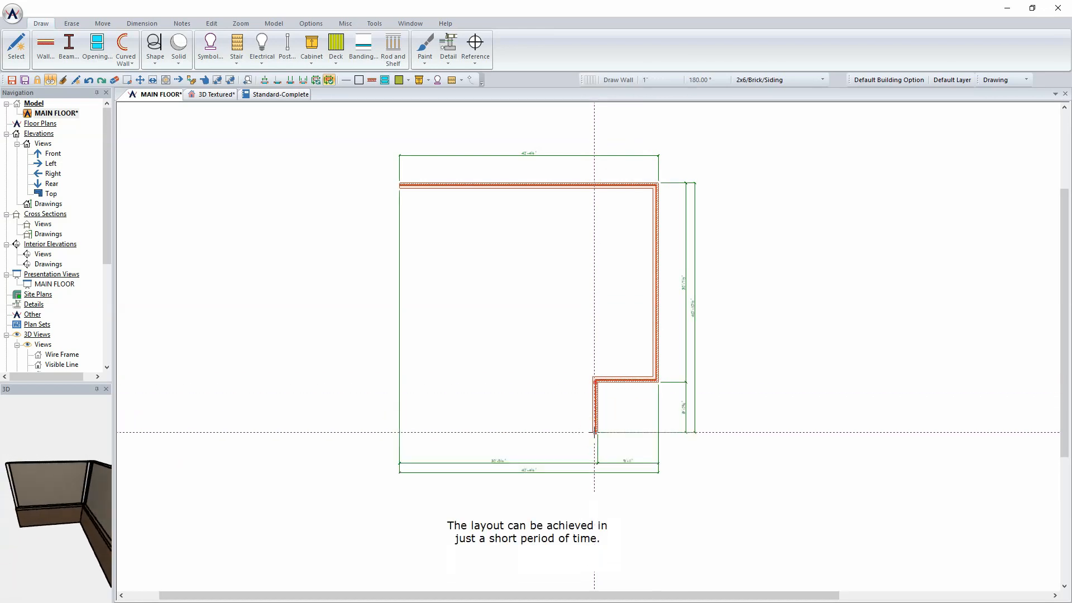
{"action": "left_click", "coordinate": [496, 432]}
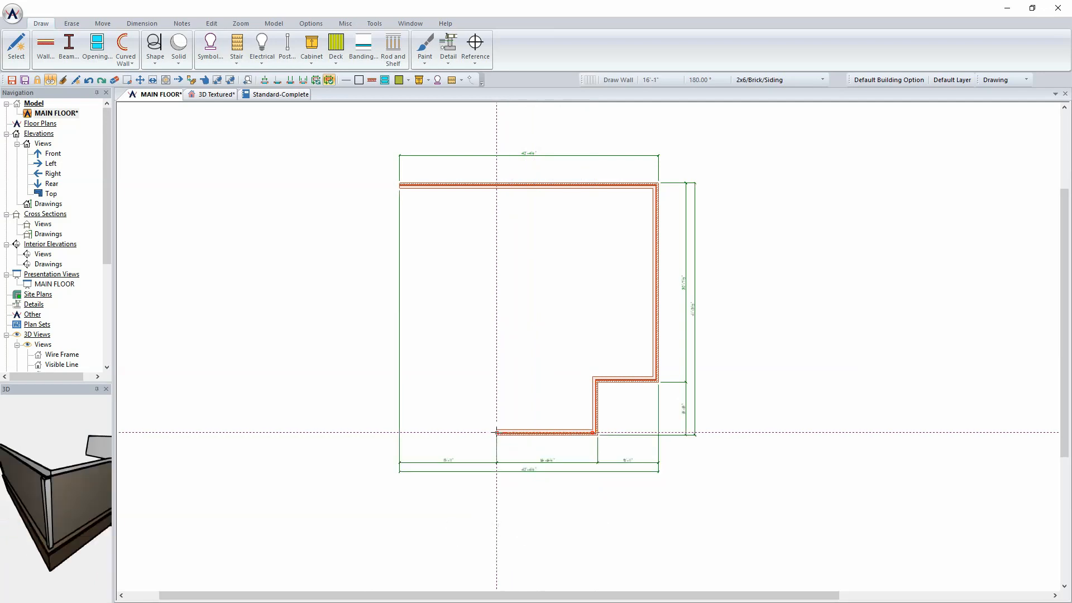
{"action": "left_click", "coordinate": [496, 378]}
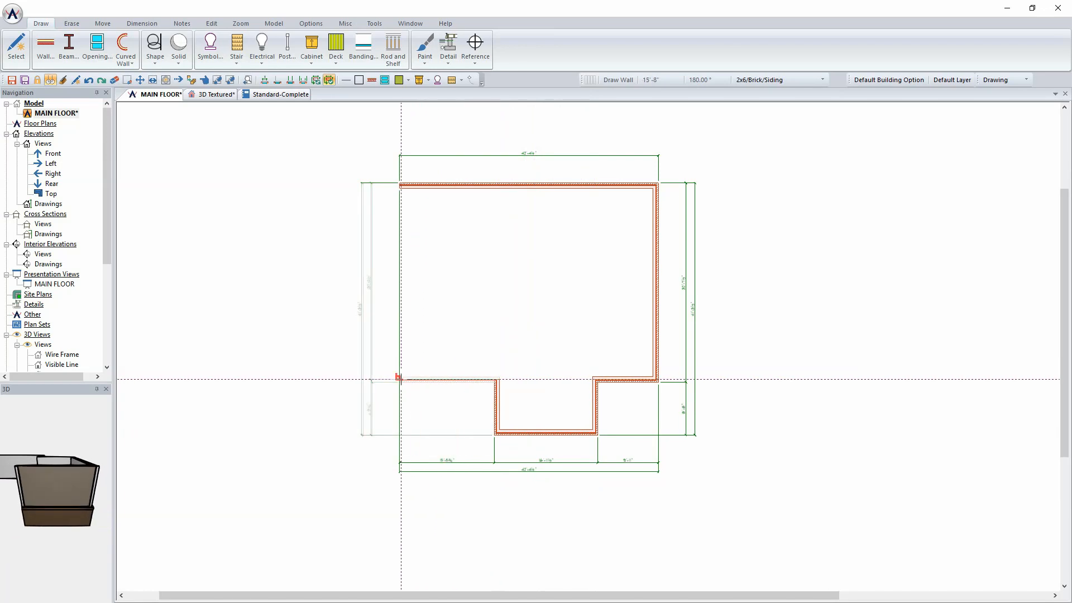
{"action": "left_click", "coordinate": [400, 379]}
{"action": "left_click", "coordinate": [399, 185]}
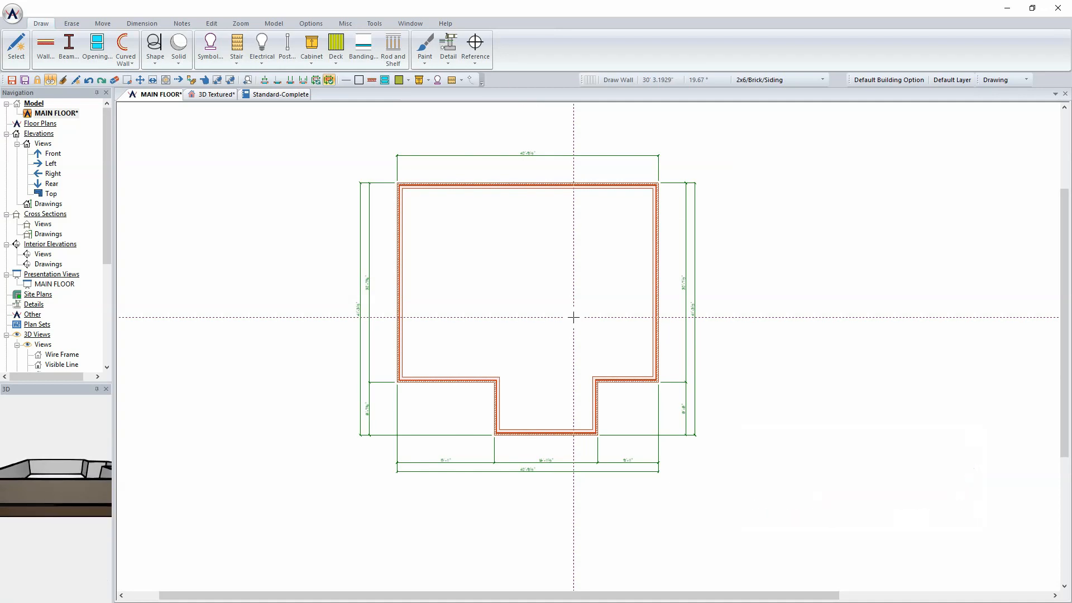
Step: Review the exterior walls in the 3D Textured view and the material quantities and costs in the Standard-Complete report
{"action": "left_click", "coordinate": [212, 95]}
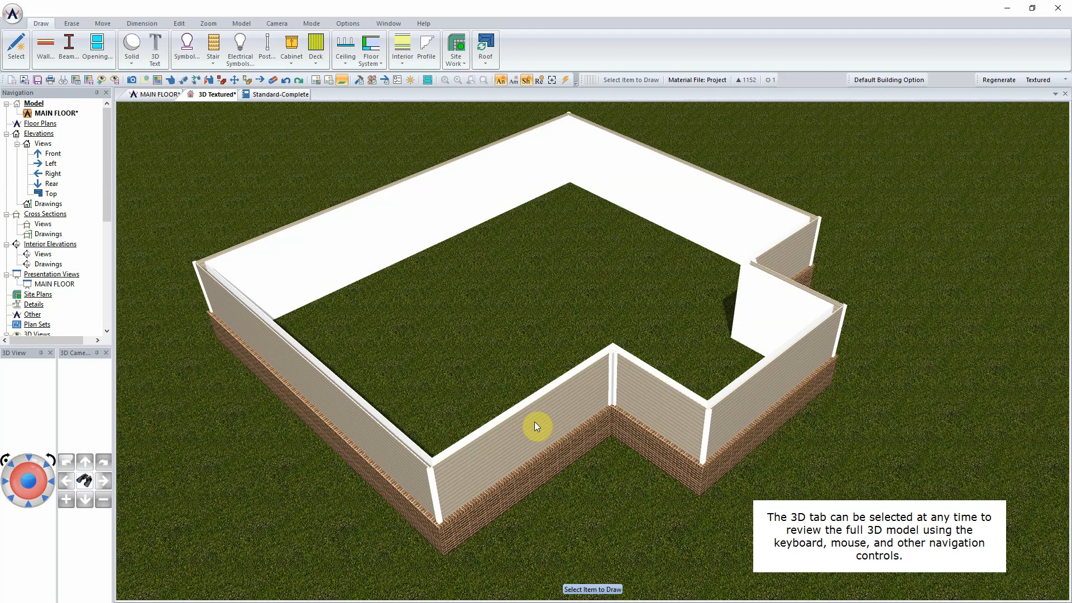
{"action": "left_click", "coordinate": [283, 96]}
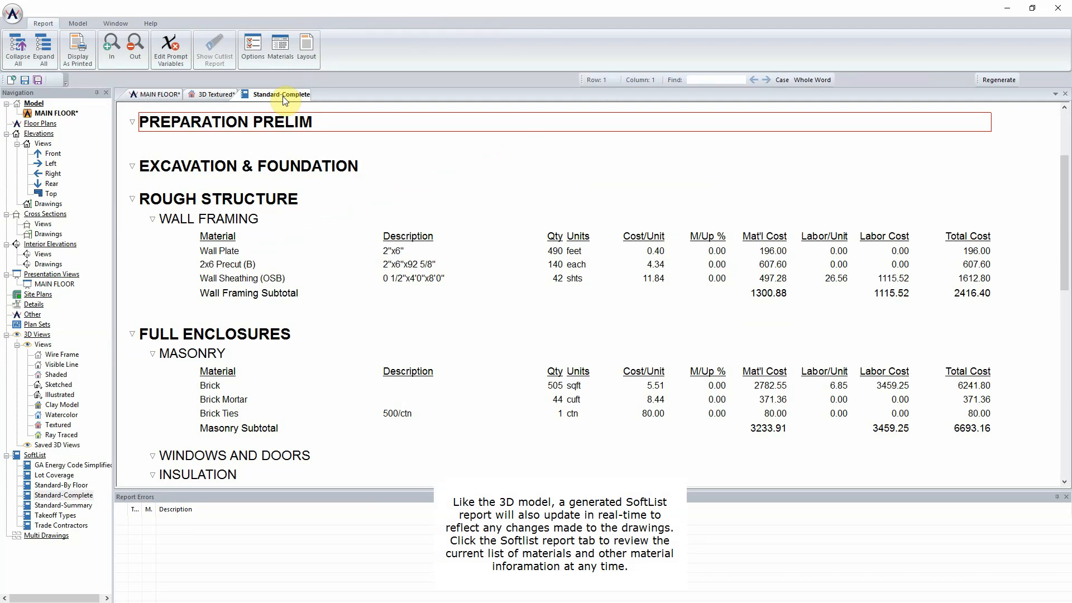
{"action": "scroll", "coordinate": [539, 311], "scroll_direction": "down", "scroll_amount": 3}
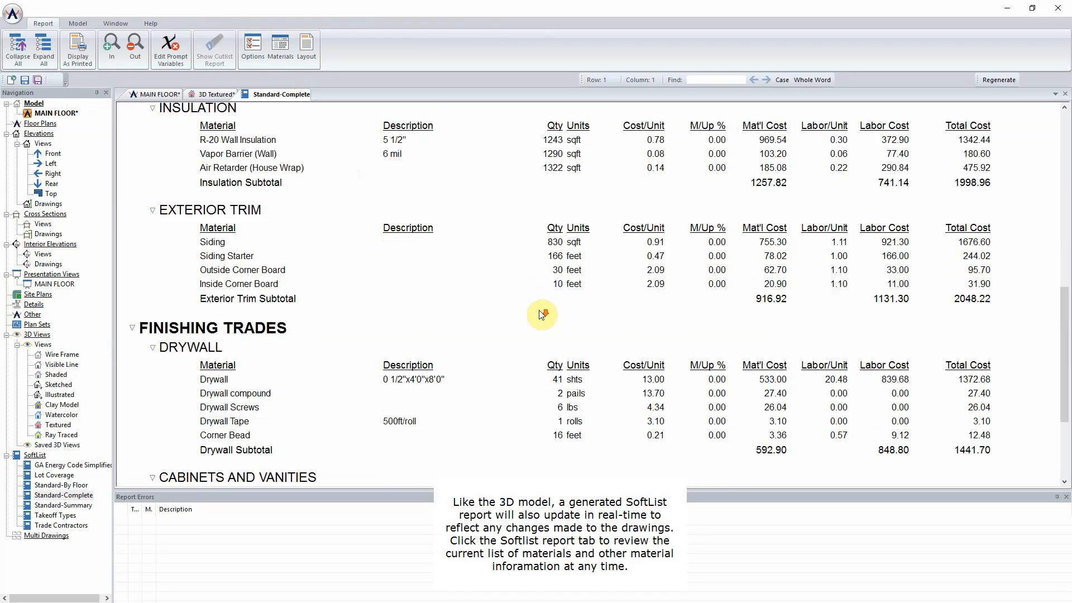
{"action": "scroll", "coordinate": [538, 311], "scroll_direction": "up", "scroll_amount": 2}
{"action": "scroll", "coordinate": [541, 314], "scroll_direction": "up", "scroll_amount": 3}
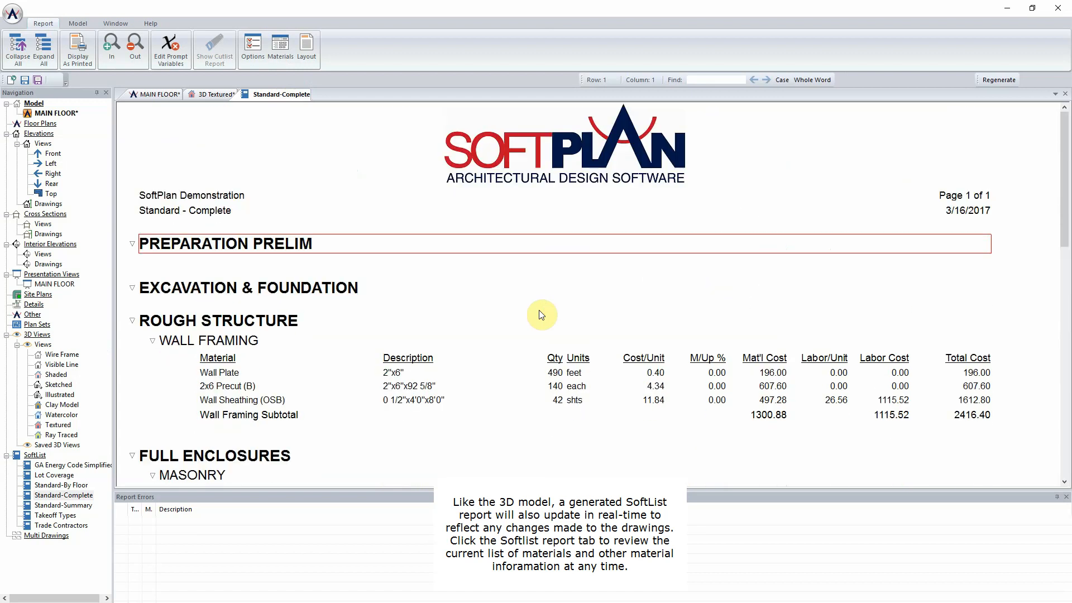
Step: Return to the MAIN FLOOR drawing and enlarge its dimension numbers
{"action": "left_click", "coordinate": [148, 95]}
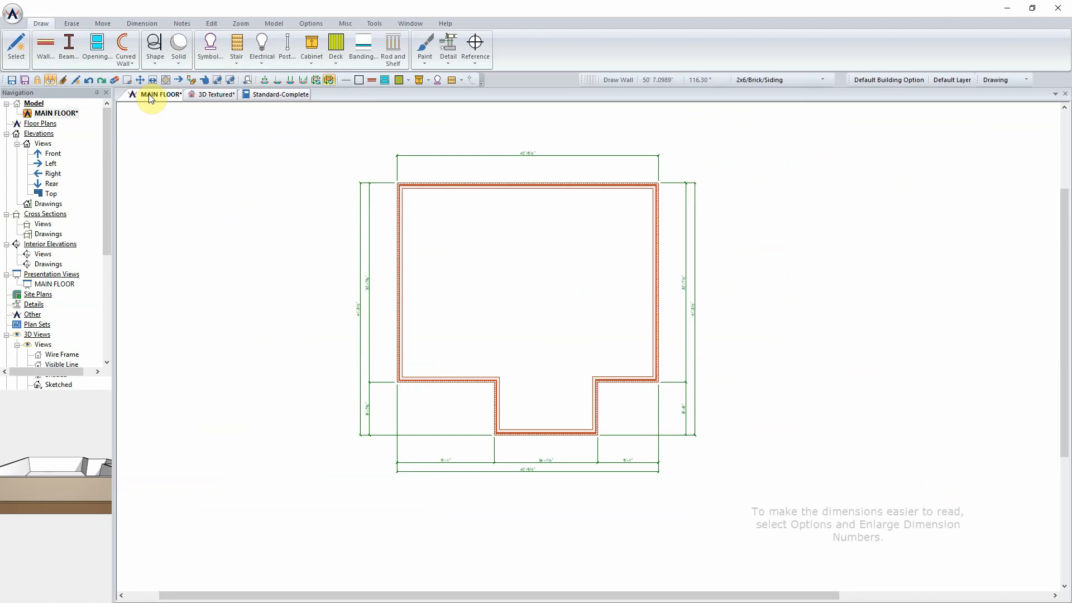
{"action": "left_click", "coordinate": [317, 22]}
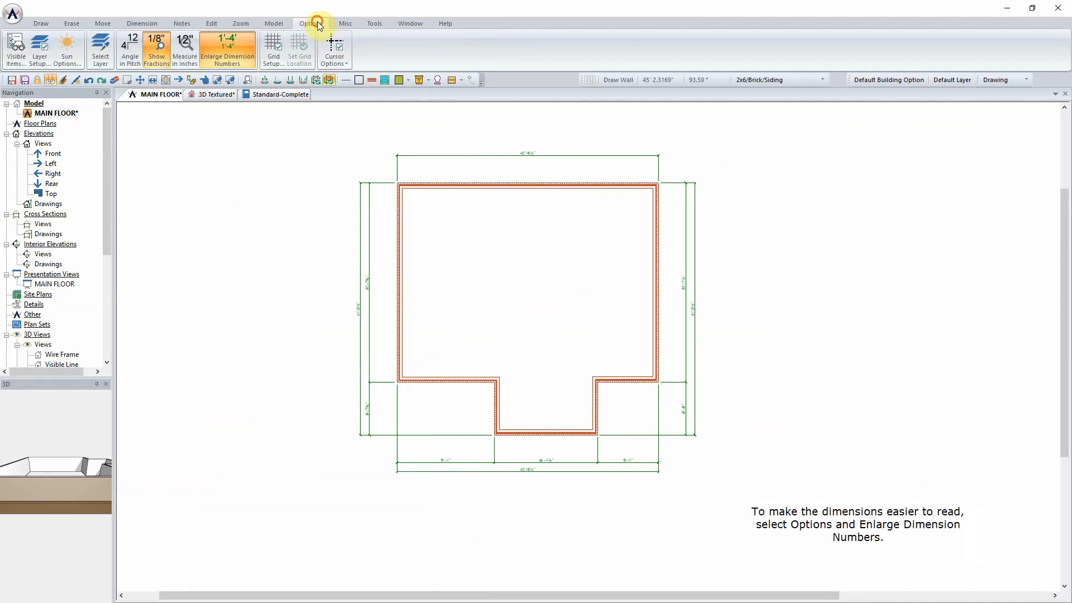
{"action": "left_click", "coordinate": [237, 45]}
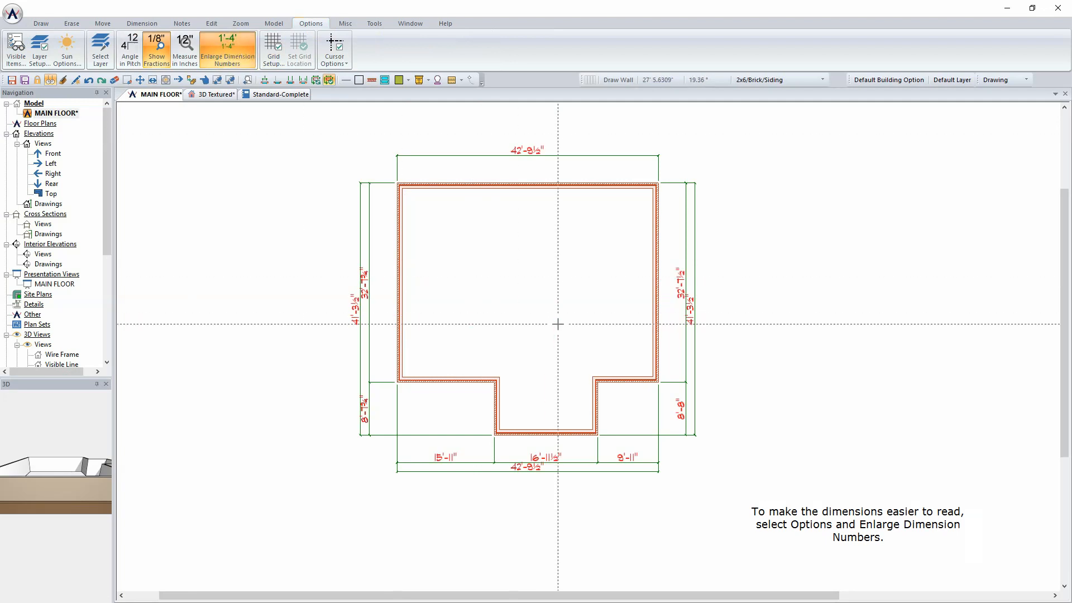
Step: Set the overall width dimension above the plan to 42'-8", moving the right vertical wall
{"action": "right_click", "coordinate": [520, 153]}
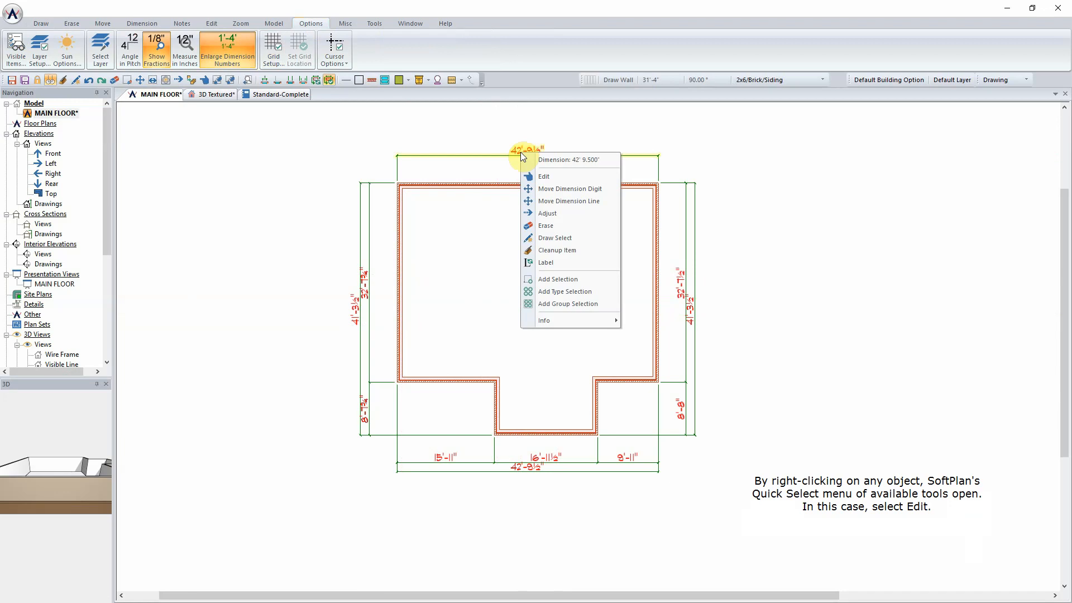
{"action": "left_click", "coordinate": [545, 176]}
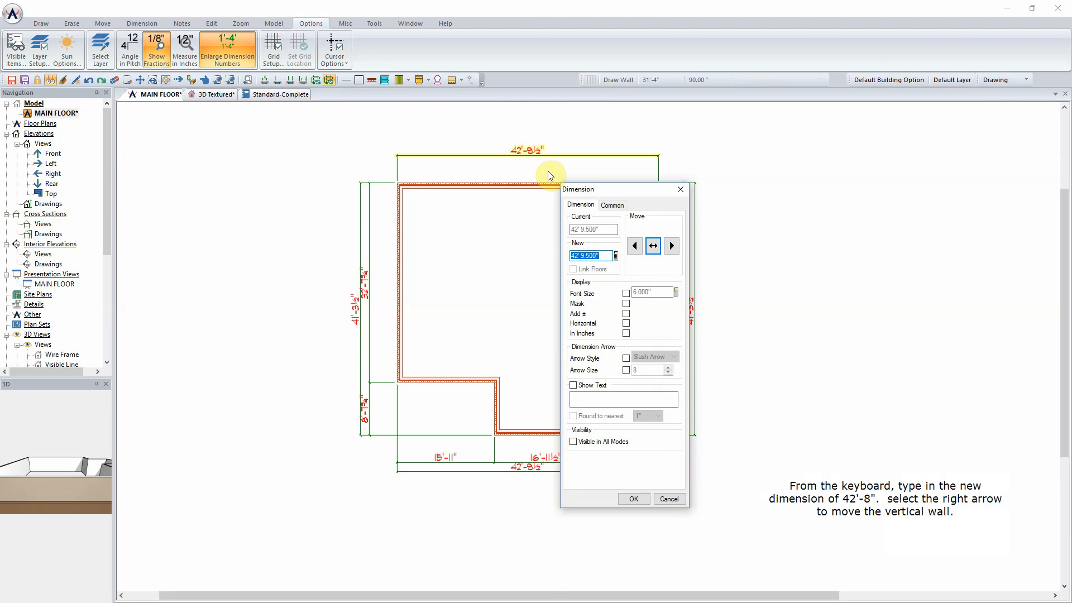
{"action": "type", "text": "42'8"}
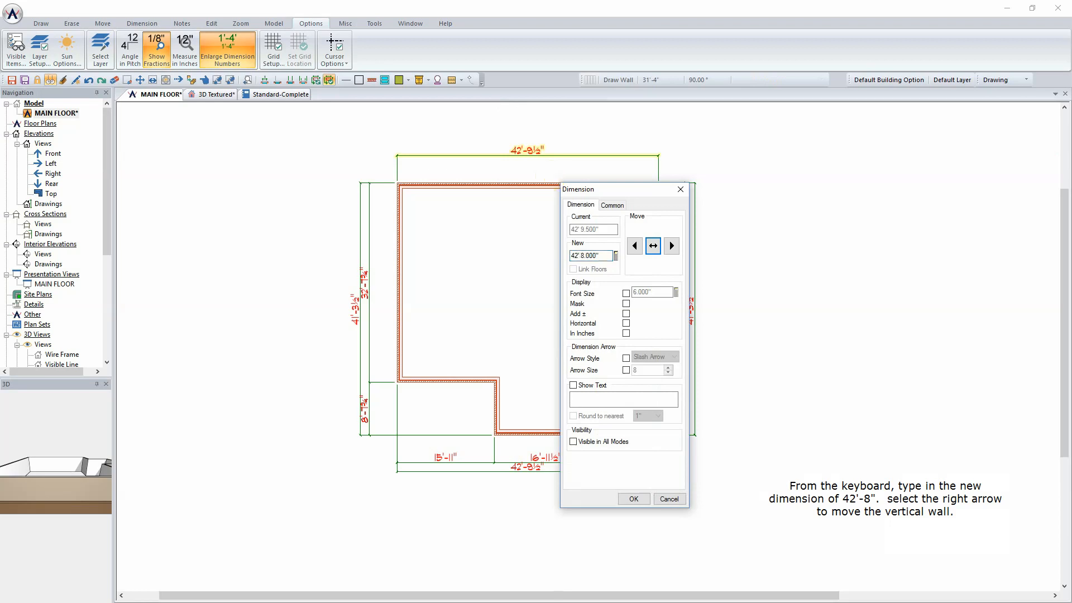
{"action": "left_click", "coordinate": [671, 245]}
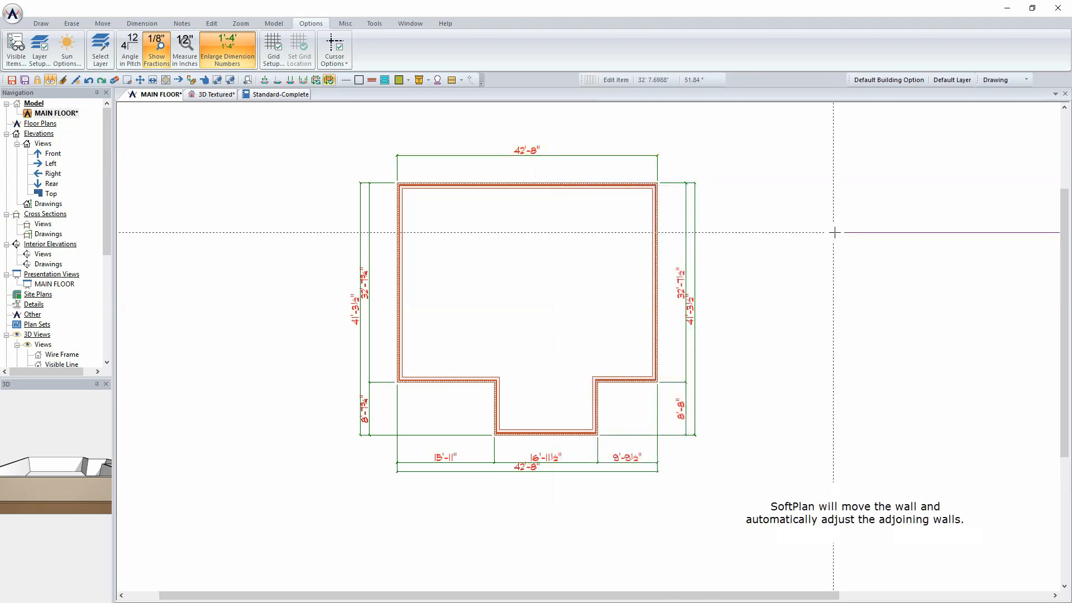
Step: Set the main block's right side dimension to 32'-0", moving its lower horizontal wall, and repeat the same edit on the left side dimension
{"action": "right_click", "coordinate": [687, 280]}
{"action": "left_click", "coordinate": [715, 300]}
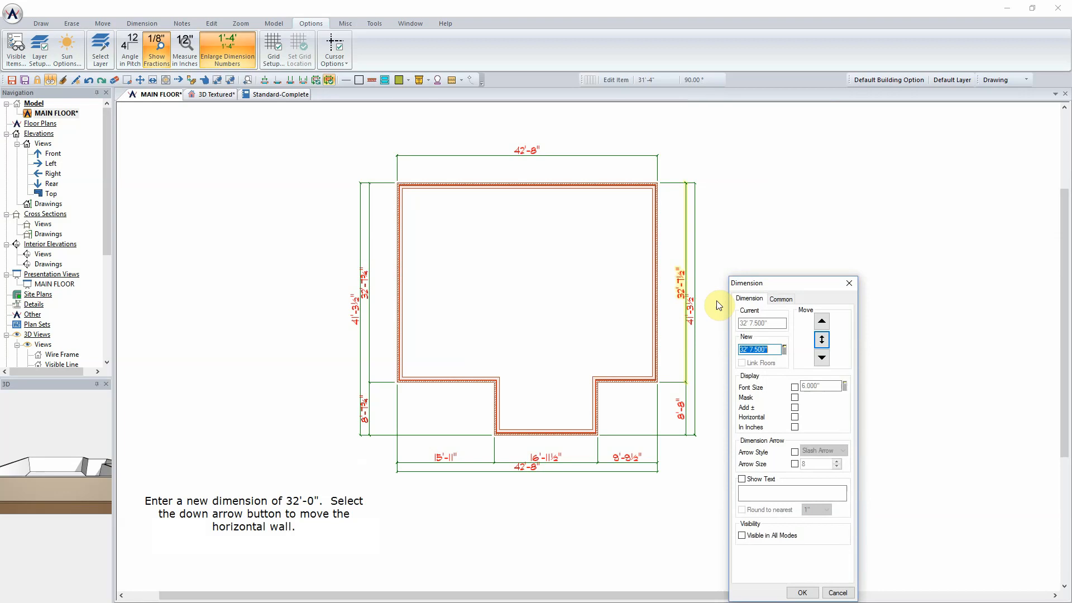
{"action": "type", "text": "32' 0.000\""}
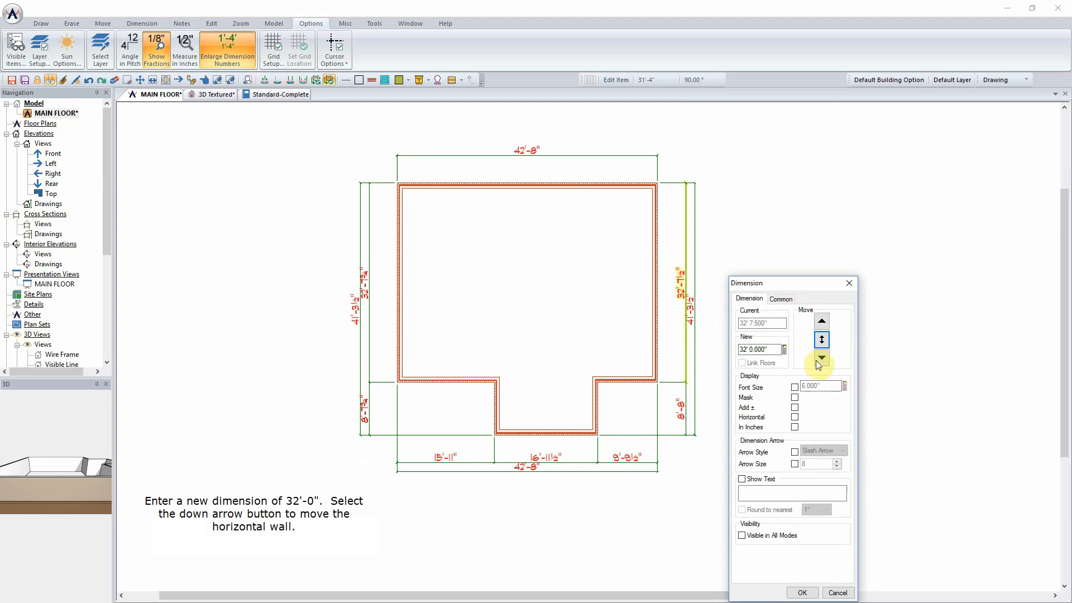
{"action": "left_click", "coordinate": [821, 357]}
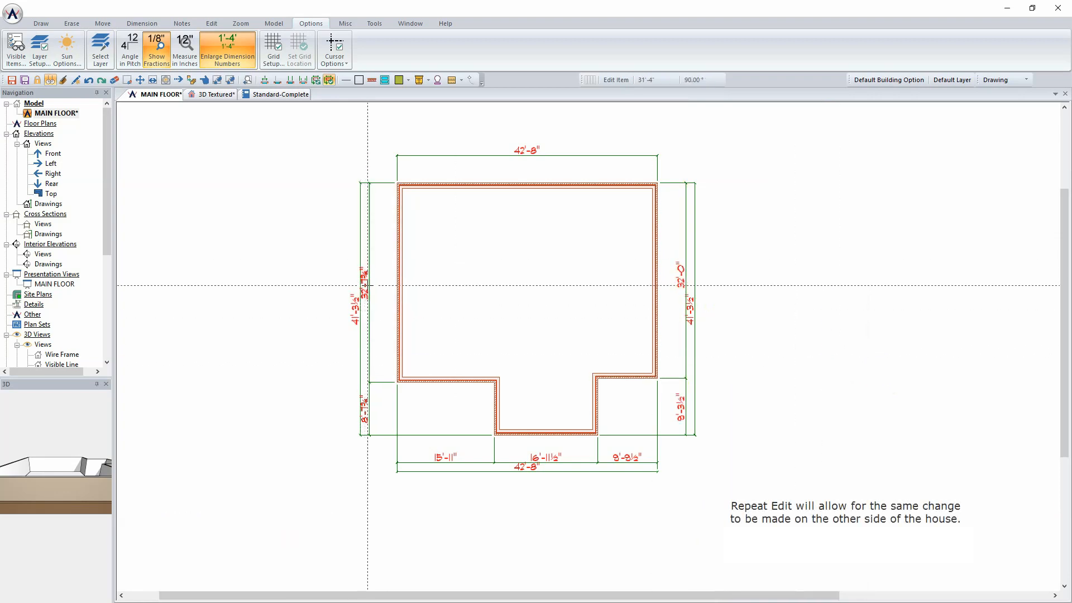
{"action": "right_click", "coordinate": [364, 286]}
{"action": "left_click", "coordinate": [417, 356]}
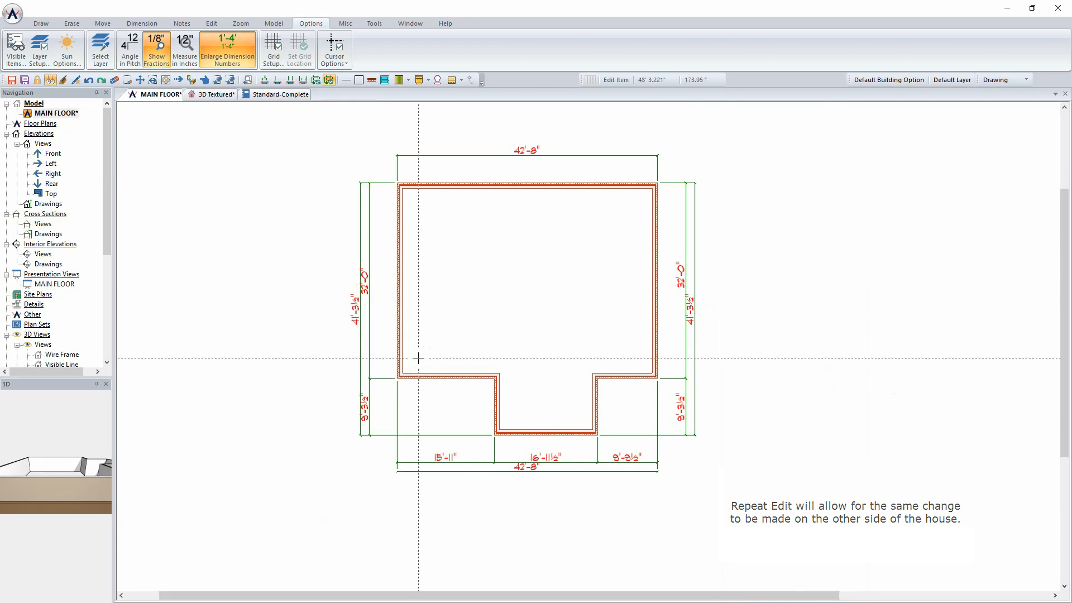
Step: Set the projection's depth to 8'-0", moving its lower wall
{"action": "left_click", "coordinate": [369, 410]}
{"action": "type", "text": "8"}
{"action": "key", "text": "Tab"}
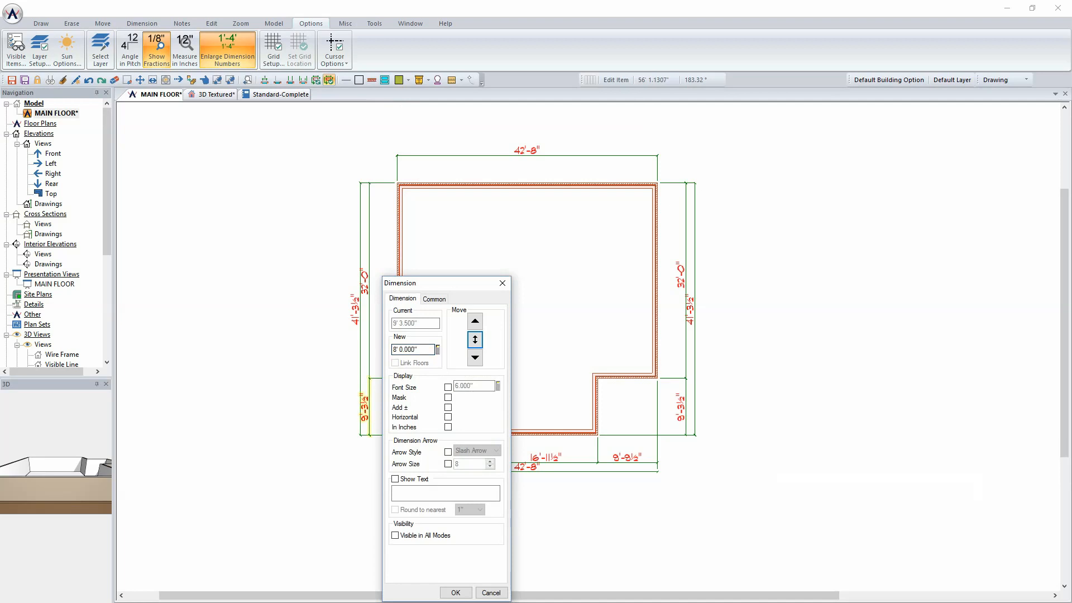
{"action": "left_click", "coordinate": [475, 357]}
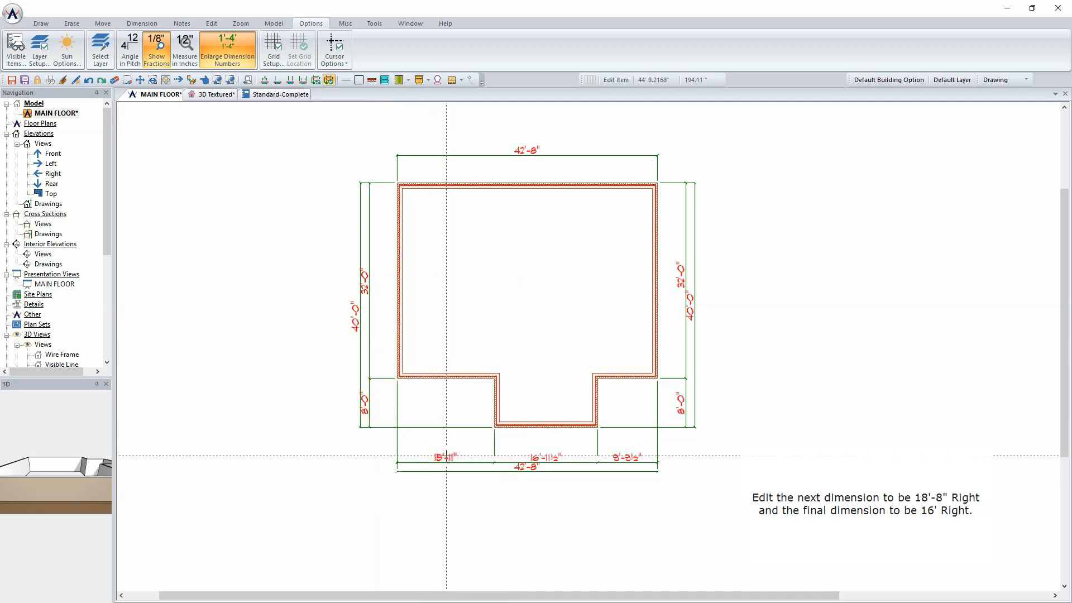
Step: Set the dimension of the wall segment left of the projection to 18'-8", moving the projection's left wall
{"action": "left_click", "coordinate": [446, 456]}
{"action": "type", "text": "18' 8.000\""}
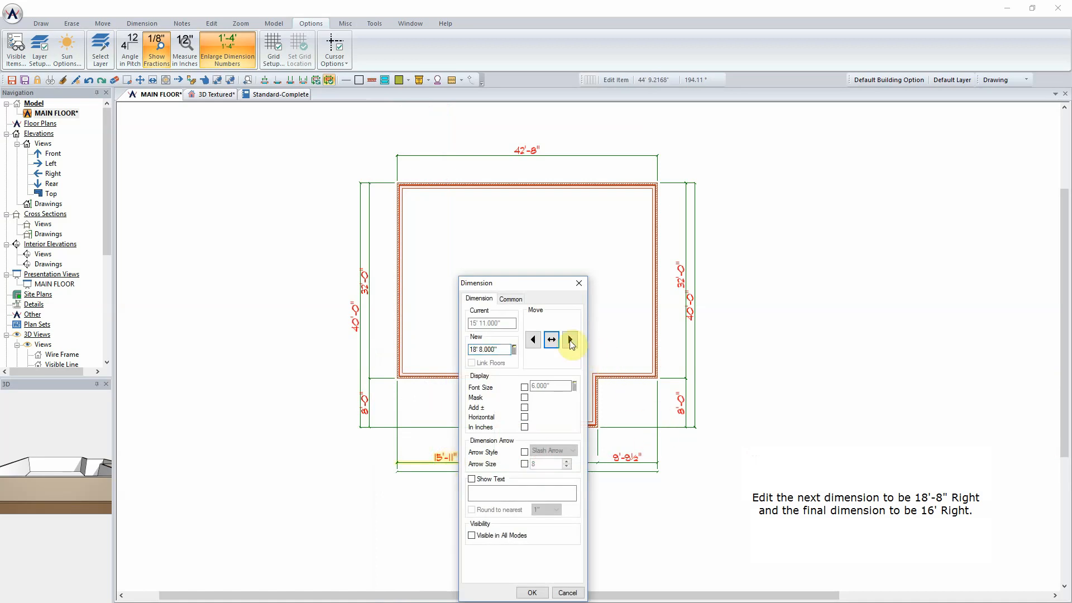
{"action": "left_click", "coordinate": [570, 339]}
Step: Set the projection's width to 16'-0", moving its right wall, and save the drawing
{"action": "left_click", "coordinate": [567, 458]}
{"action": "type", "text": "16"}
{"action": "key", "text": "Tab"}
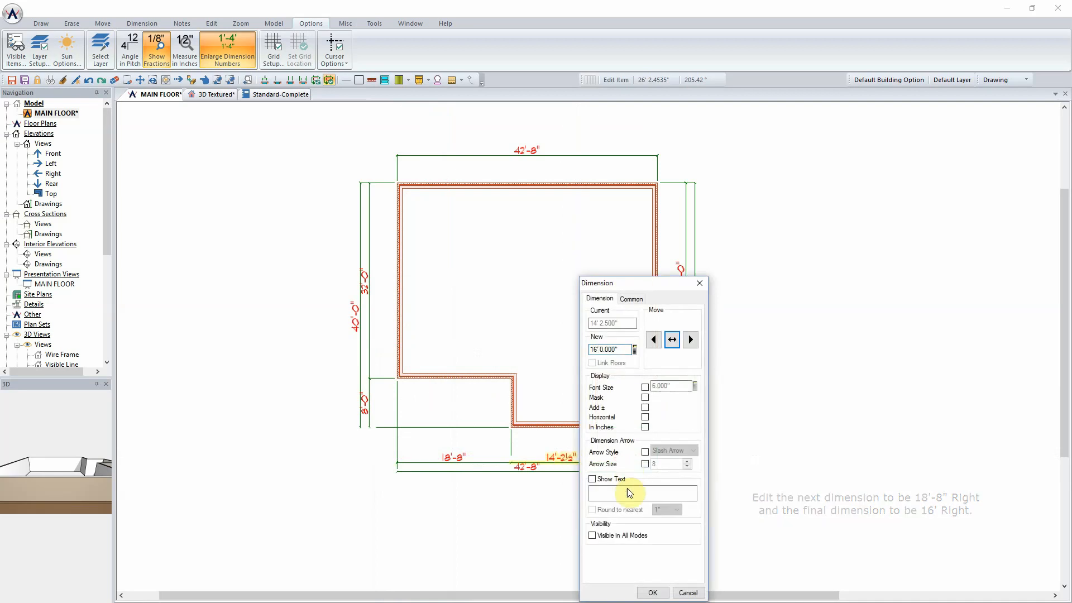
{"action": "left_click", "coordinate": [691, 339]}
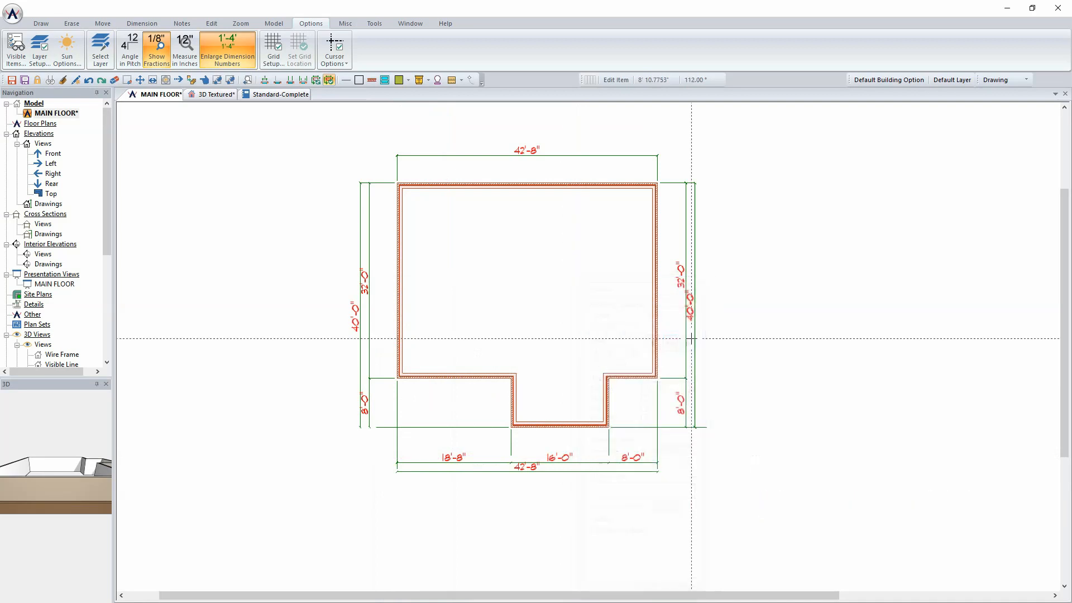
{"action": "key", "text": "ctrl+s"}
{"action": "left_click", "coordinate": [817, 363]}
Step: In the textured 3D view, change the wall type of the front projection's left side wall to 2x6/Brick, keeping the default wall alignment
{"action": "left_click", "coordinate": [211, 94]}
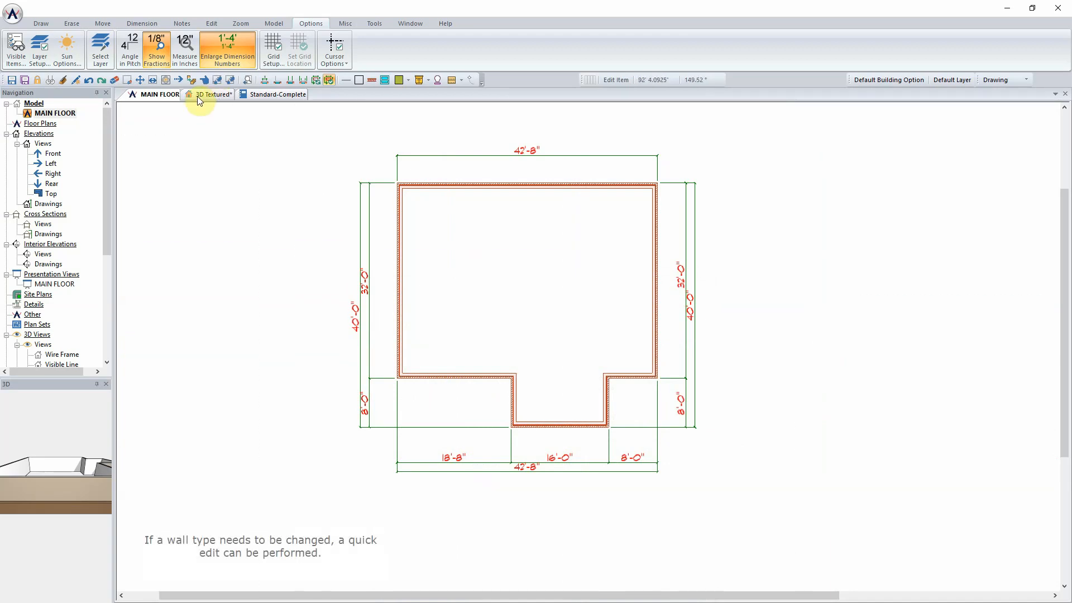
{"action": "right_click", "coordinate": [679, 383]}
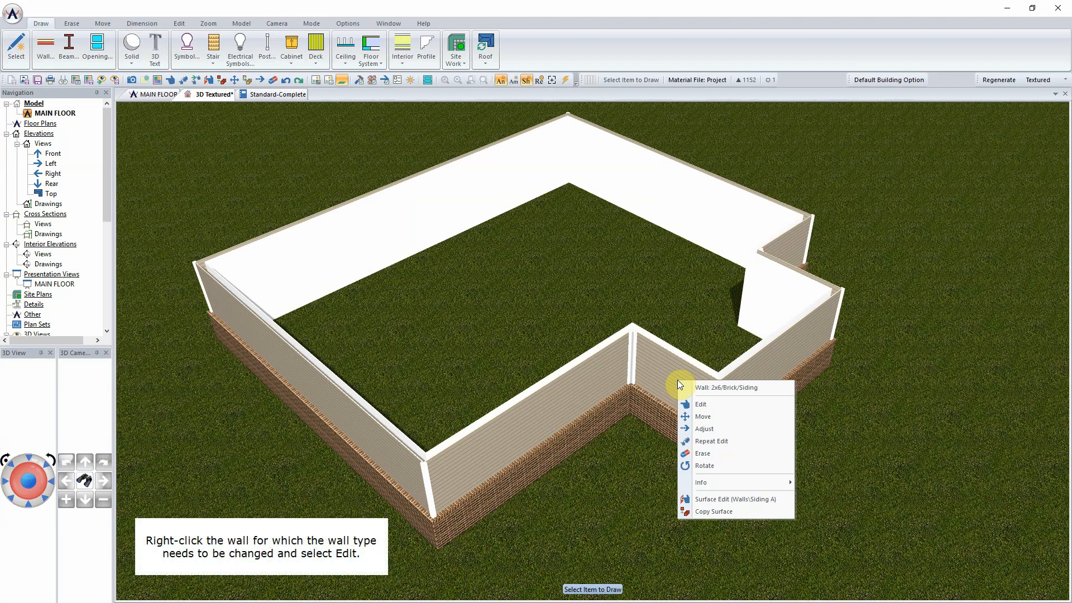
{"action": "left_click", "coordinate": [700, 403]}
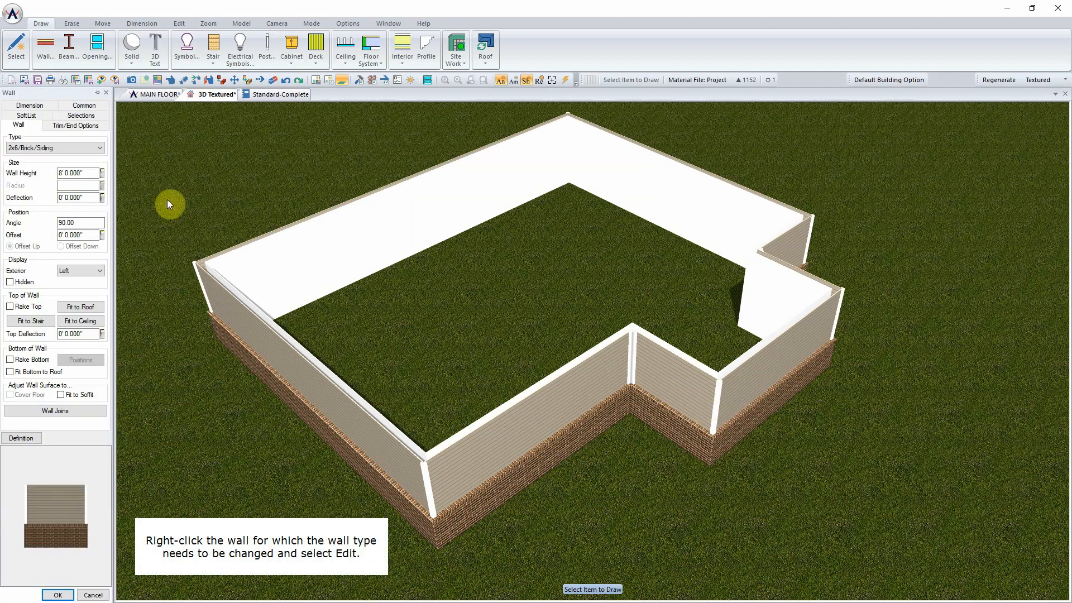
{"action": "left_click", "coordinate": [84, 149]}
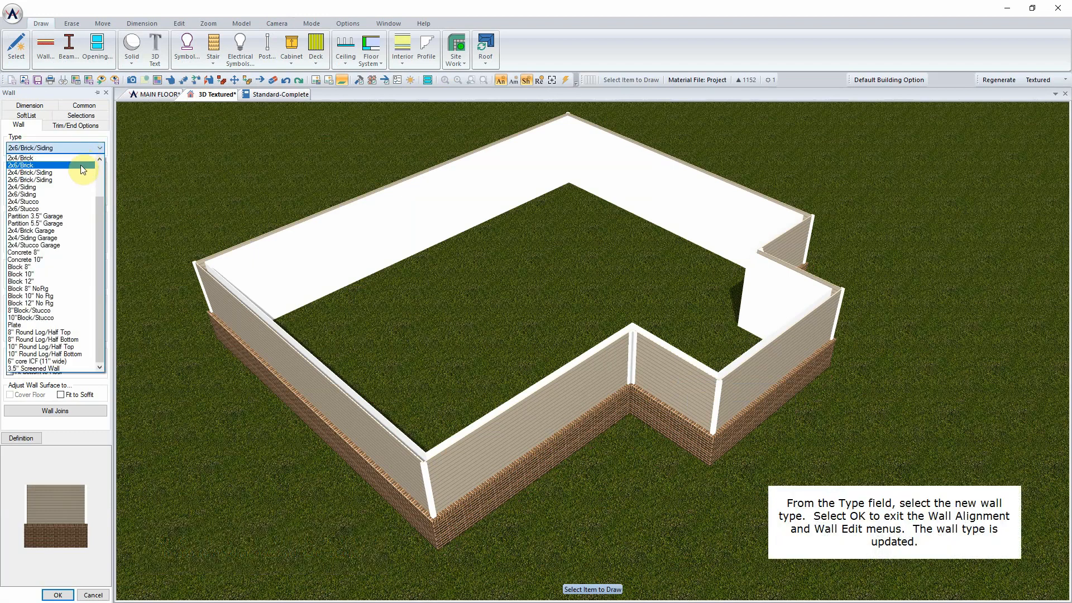
{"action": "left_click", "coordinate": [80, 165]}
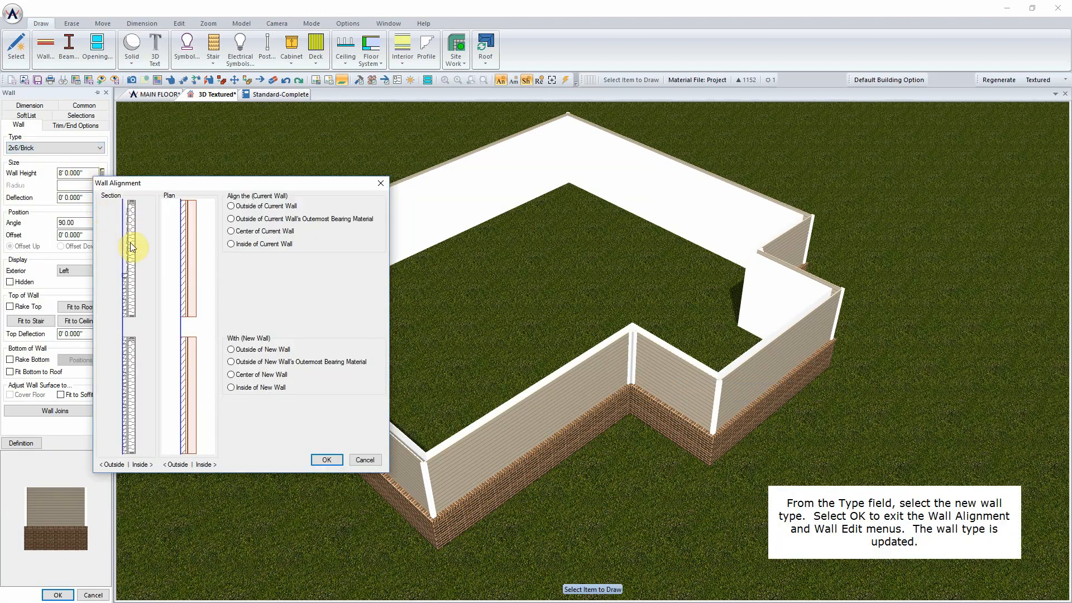
{"action": "left_click", "coordinate": [318, 459]}
{"action": "left_click", "coordinate": [57, 594]}
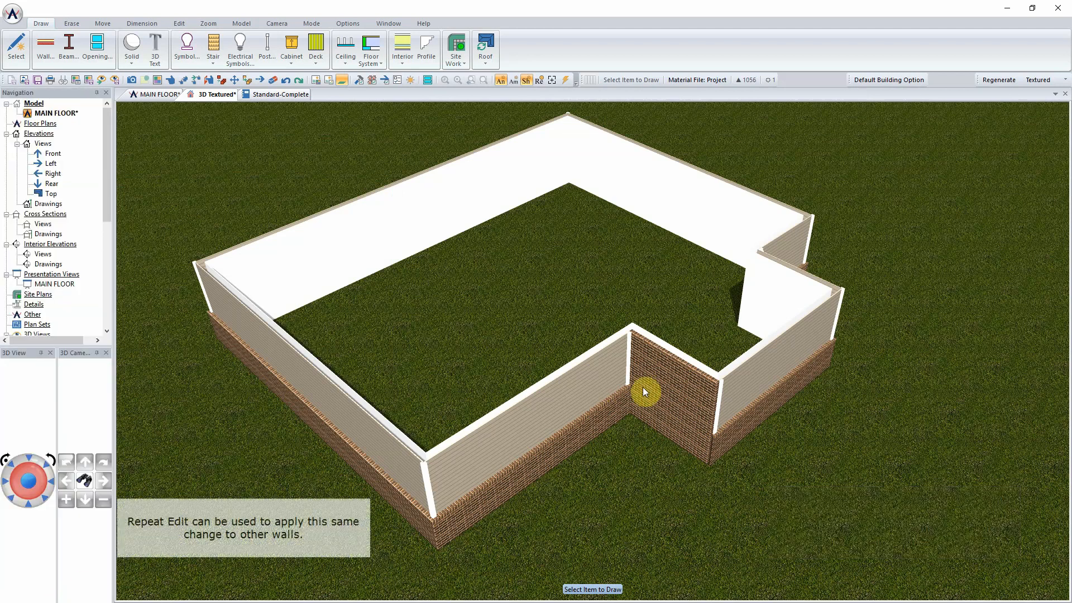
Step: Use Repeat Edit to apply the 2x6/Brick wall type to the projection's front wall and right side wall
{"action": "right_click", "coordinate": [755, 369]}
{"action": "left_click", "coordinate": [799, 431]}
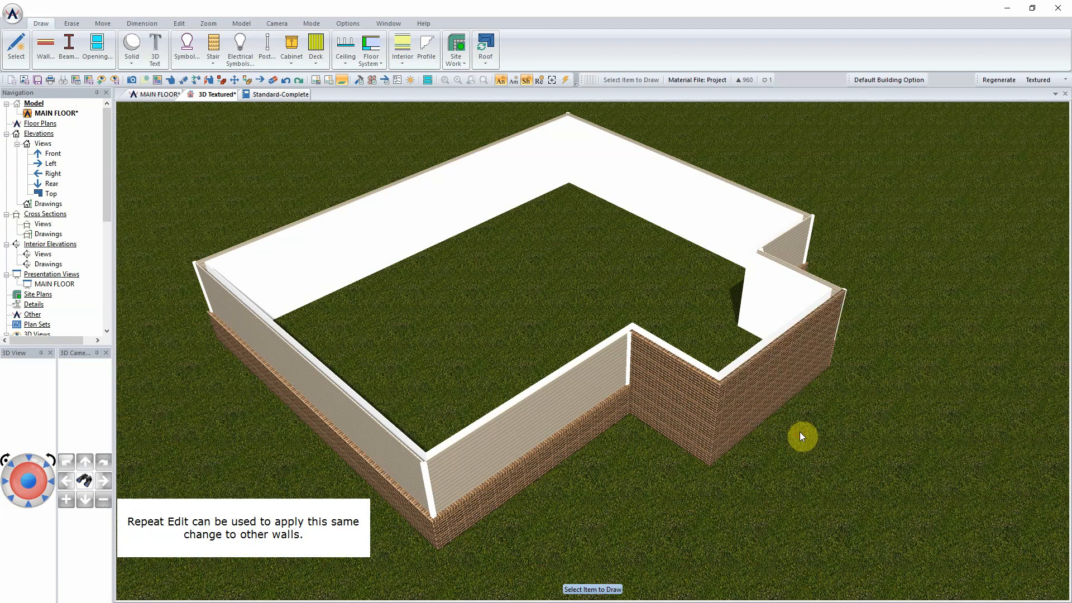
{"action": "right_click", "coordinate": [792, 285]}
{"action": "left_click", "coordinate": [833, 341]}
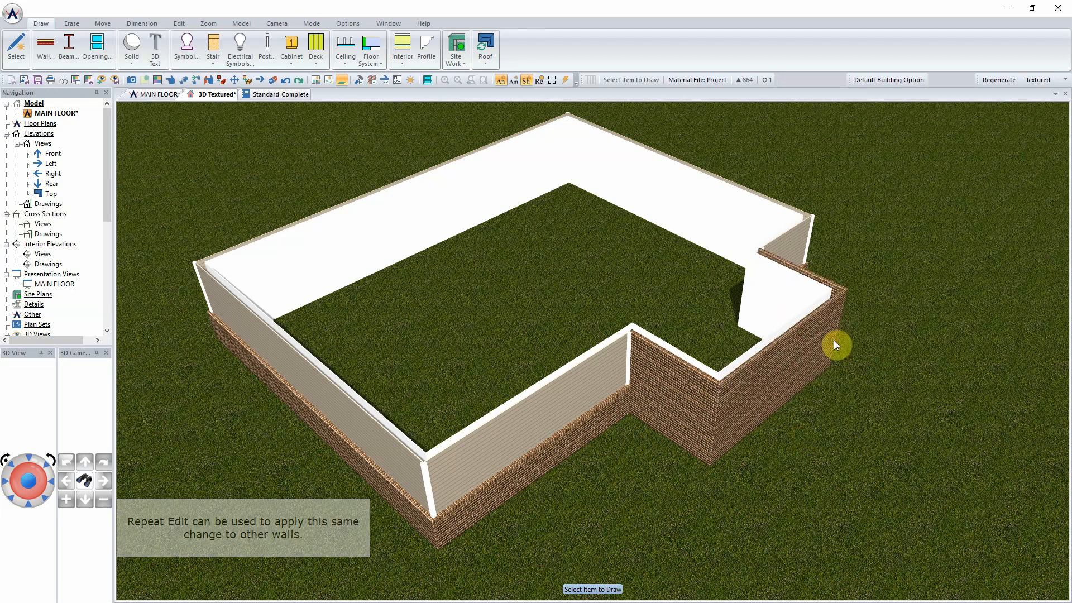
Step: Draw three 2x6/Brick/Siding walls forming a rear addition about 21'-4" wide and 10'-8" deep, connected to the house's rear wall
{"action": "left_click", "coordinate": [46, 497]}
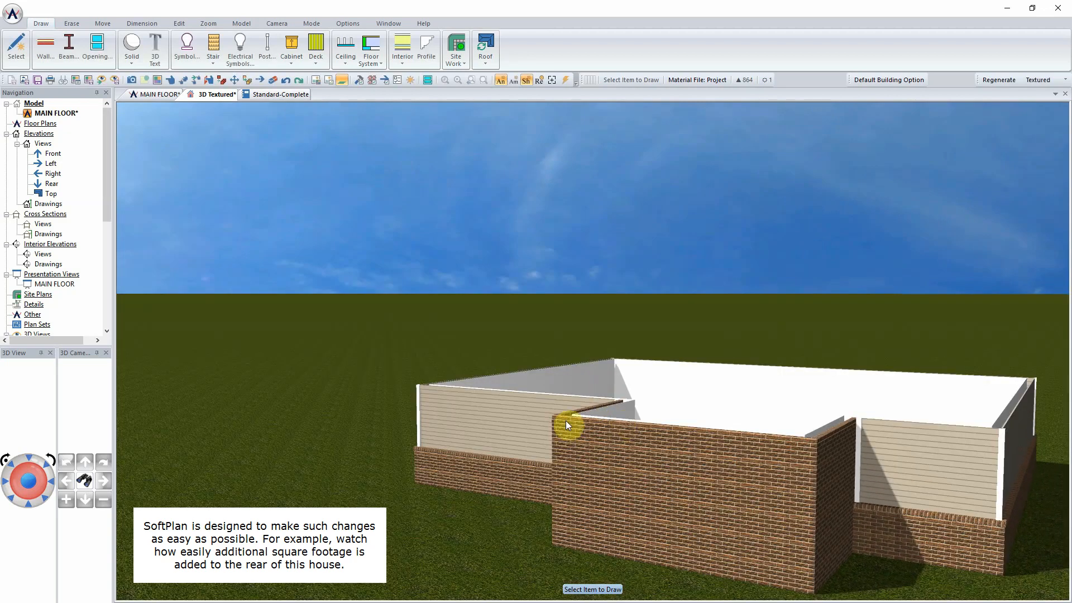
{"action": "left_click", "coordinate": [45, 468]}
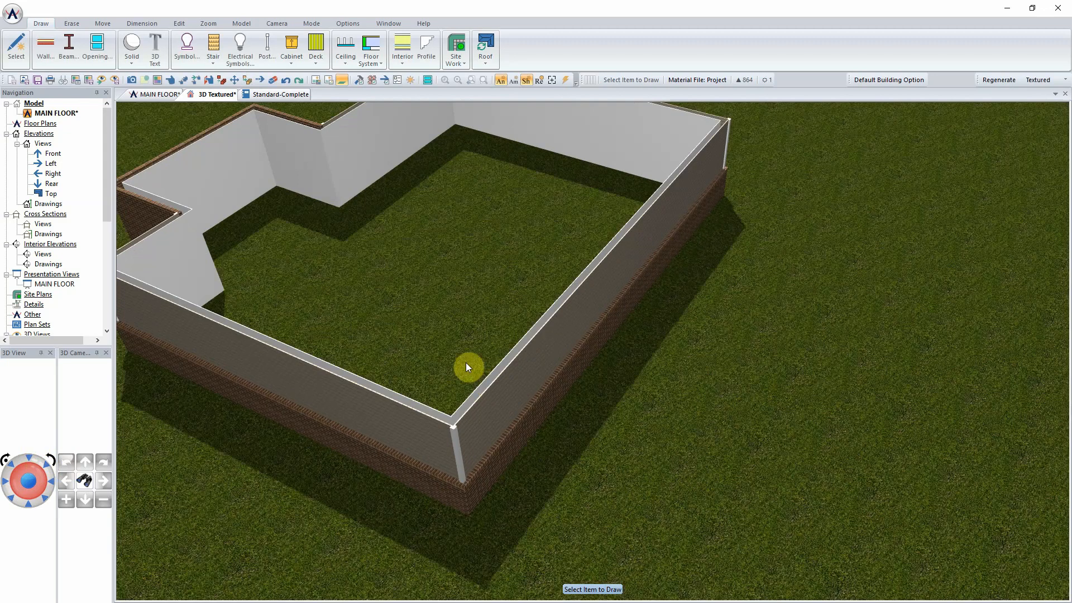
{"action": "left_click", "coordinate": [45, 46]}
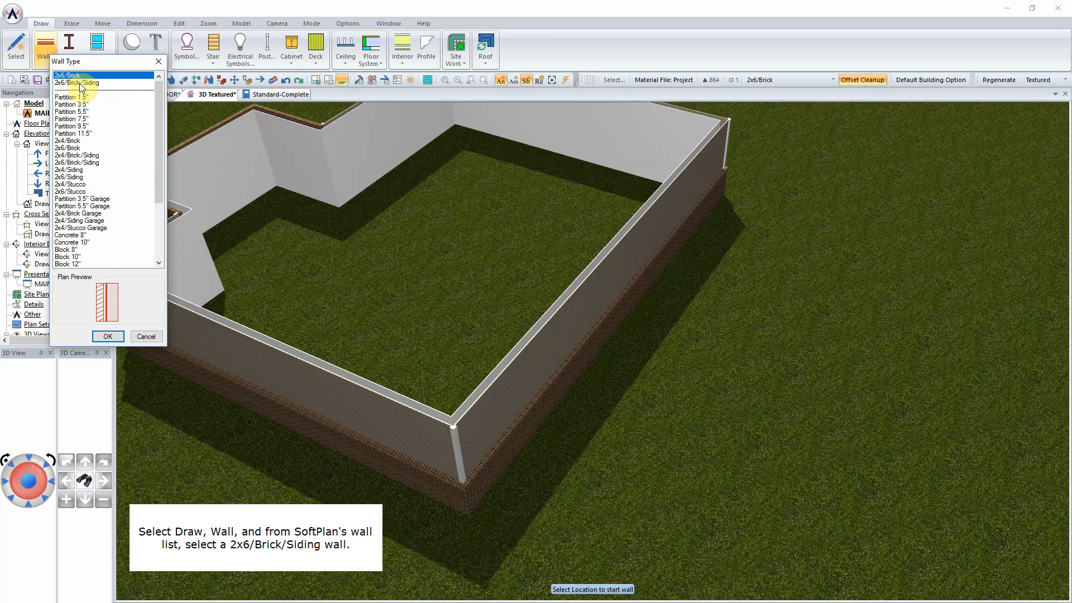
{"action": "left_click", "coordinate": [81, 84]}
{"action": "left_click", "coordinate": [110, 335]}
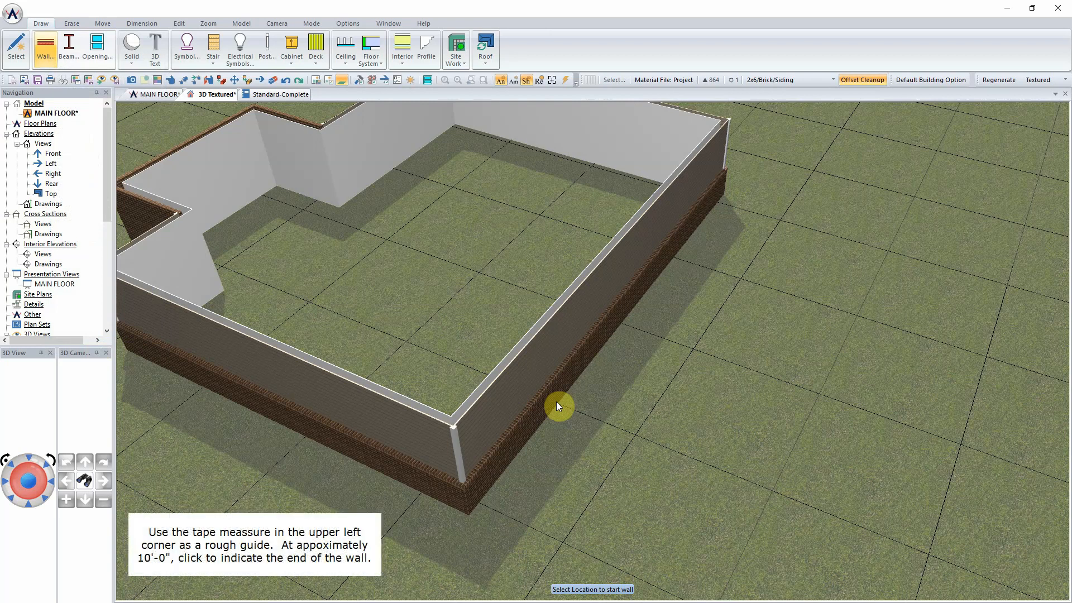
{"action": "left_click", "coordinate": [556, 402]}
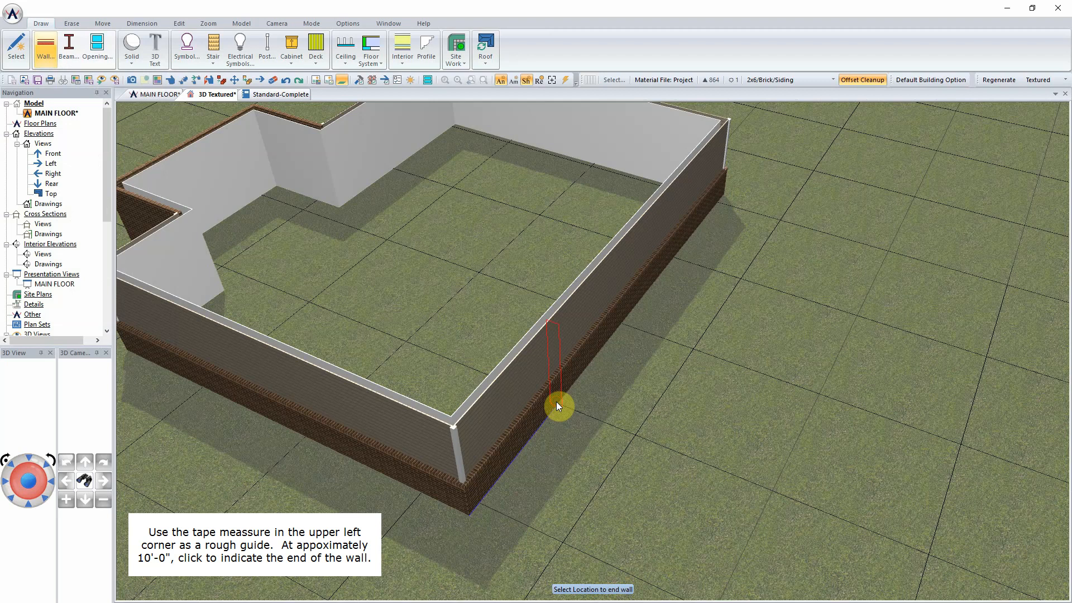
{"action": "left_click", "coordinate": [686, 460]}
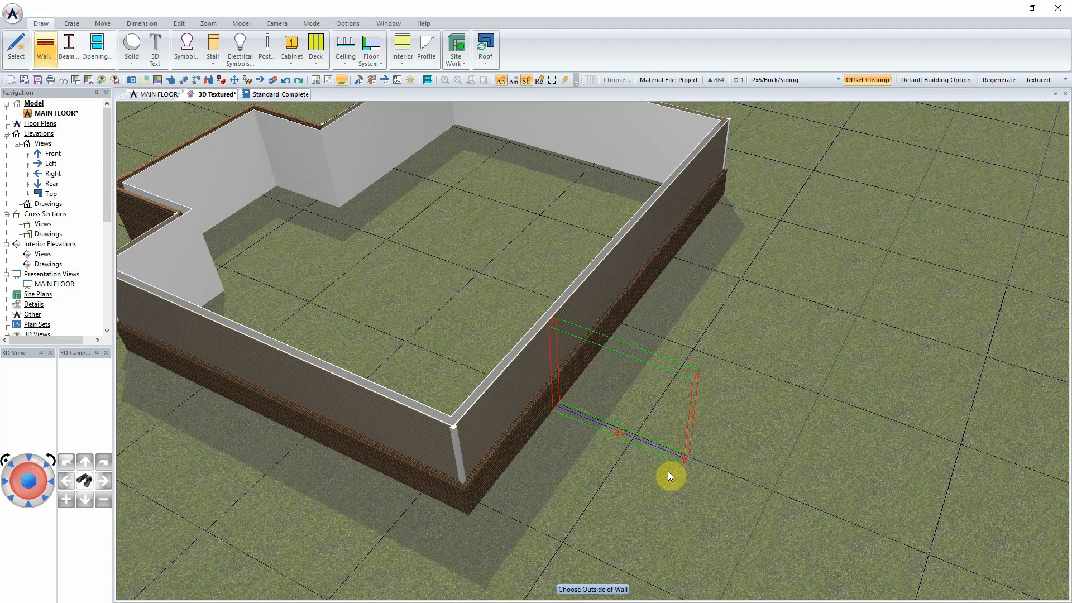
{"action": "left_click", "coordinate": [668, 472]}
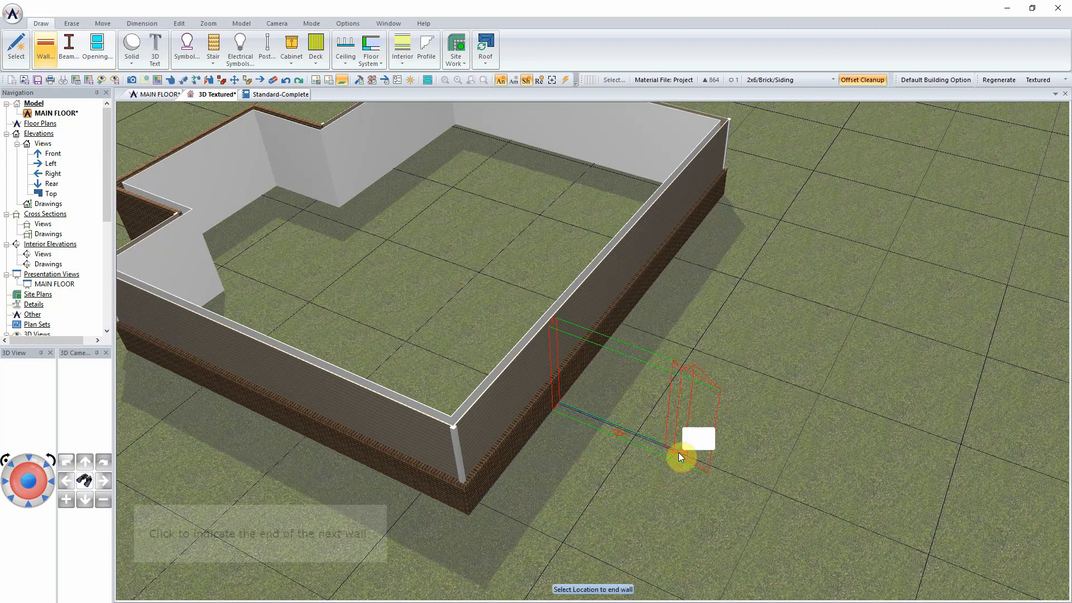
{"action": "left_click", "coordinate": [793, 296]}
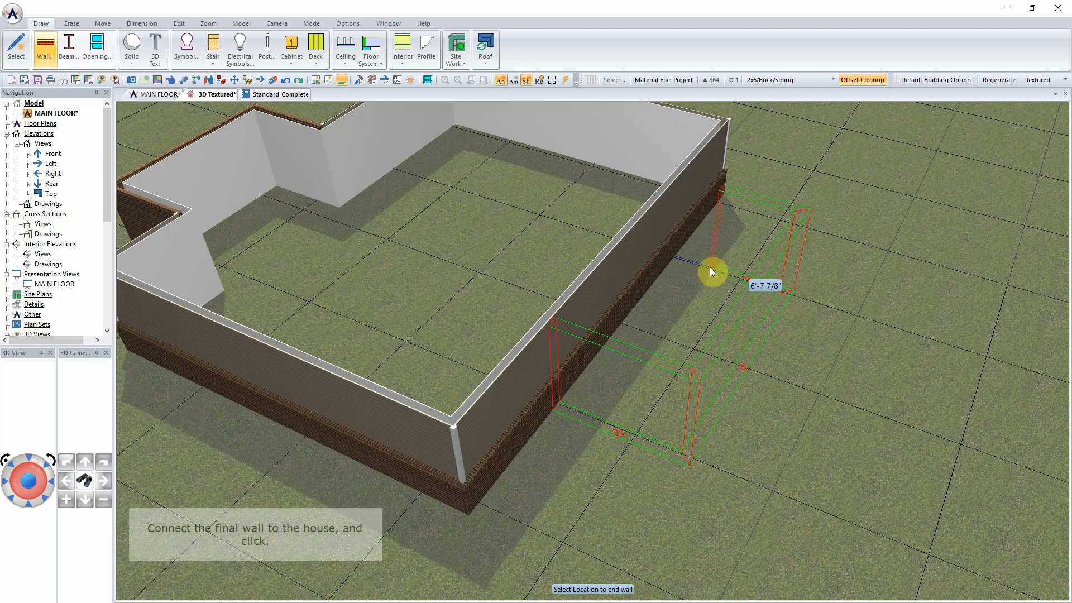
{"action": "left_click", "coordinate": [672, 255]}
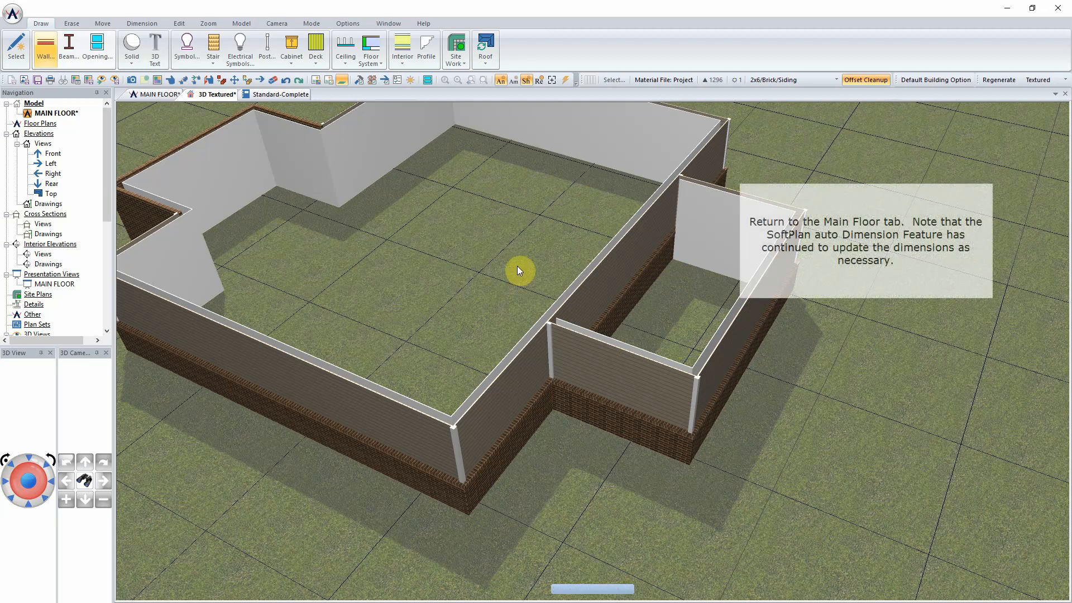
Step: In the main floor plan, use Block Cut to remove the wall section between the rear addition and the main block, and save the drawing
{"action": "left_click", "coordinate": [144, 95]}
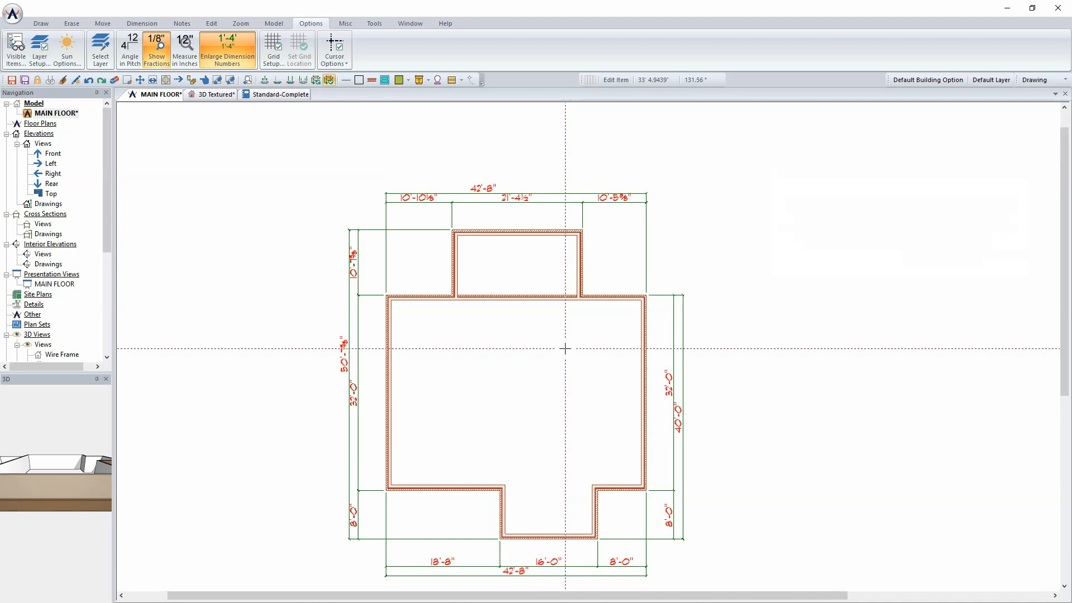
{"action": "left_click", "coordinate": [71, 22]}
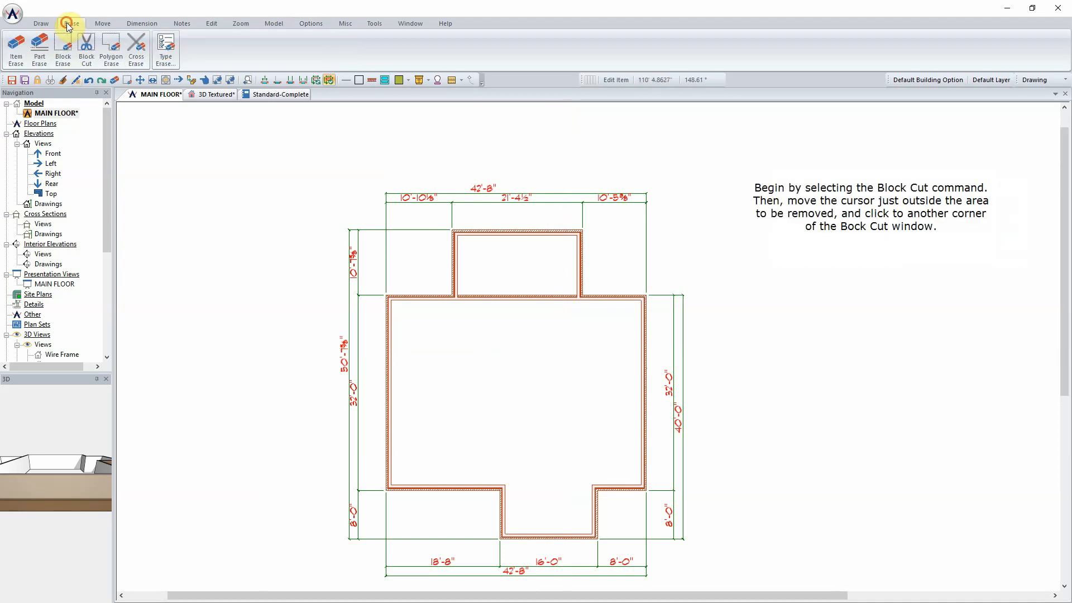
{"action": "left_click", "coordinate": [89, 51]}
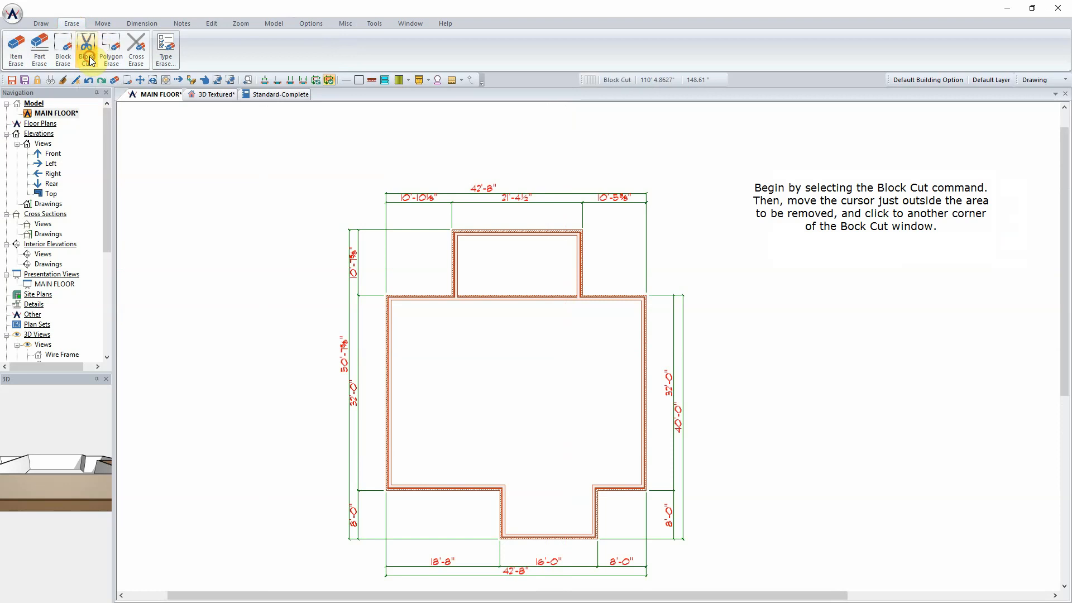
{"action": "left_click", "coordinate": [456, 283]}
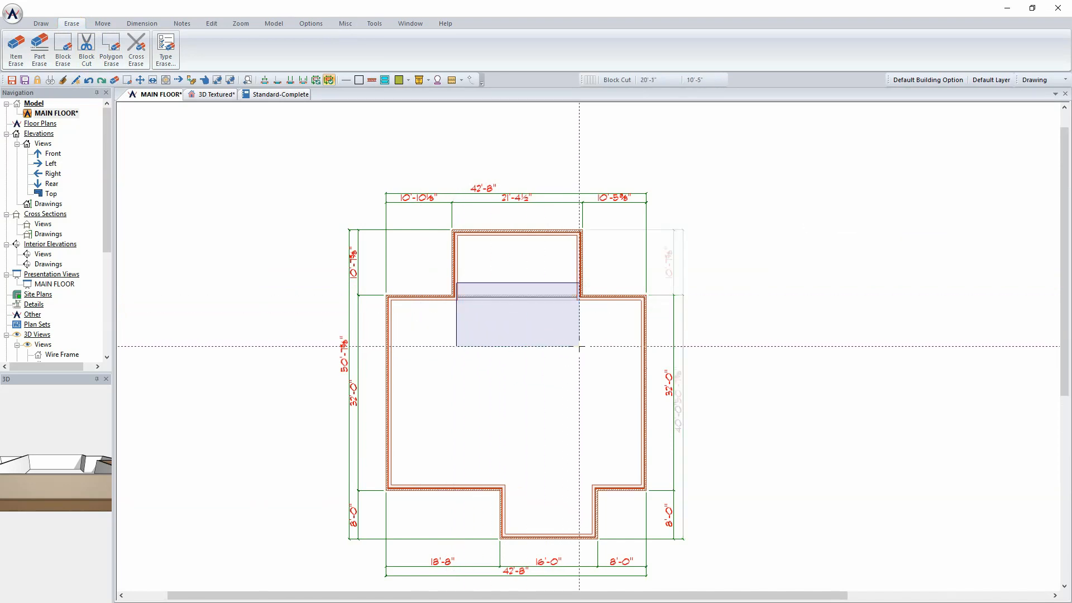
{"action": "left_click", "coordinate": [579, 346]}
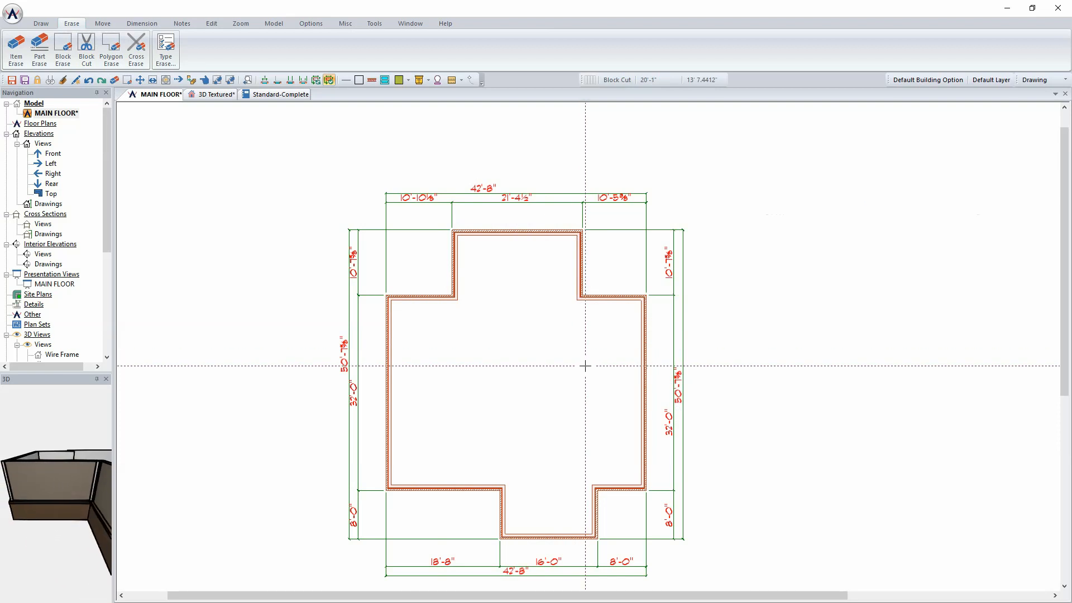
{"action": "key", "text": "ctrl+s"}
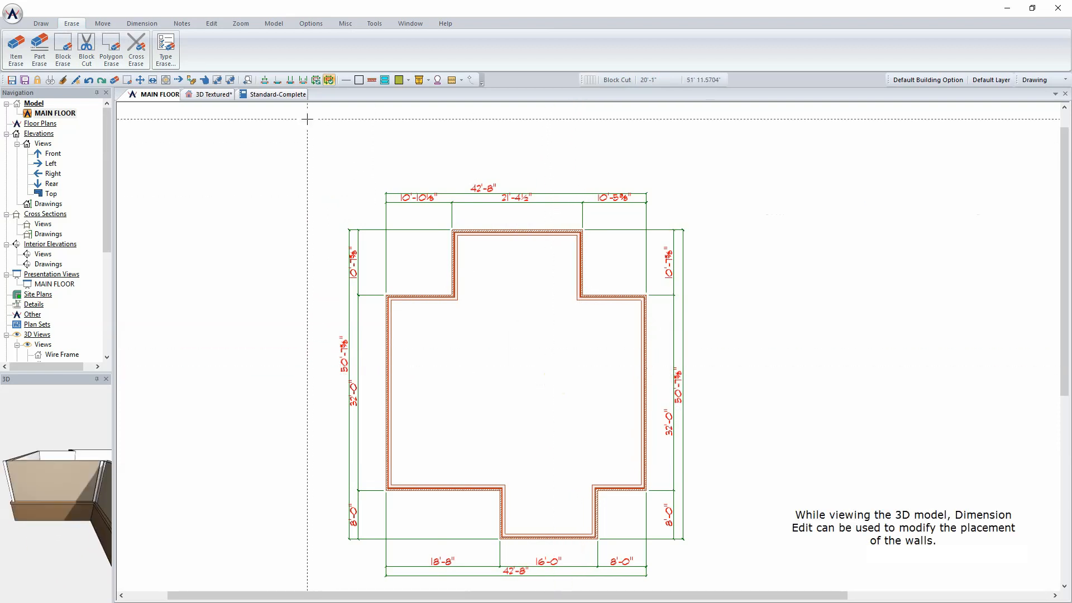
Step: In the 3D view, use Dimension Edit to set the rear addition's depth to 10'-0", moving its outer wall
{"action": "left_click", "coordinate": [211, 93]}
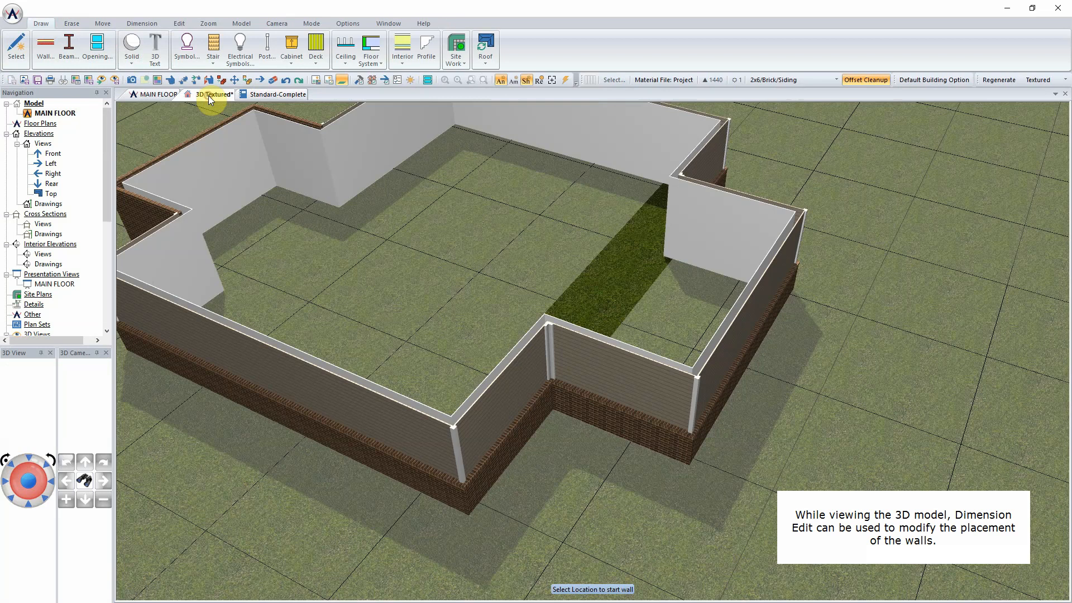
{"action": "left_click", "coordinate": [137, 23]}
{"action": "left_click", "coordinate": [22, 49]}
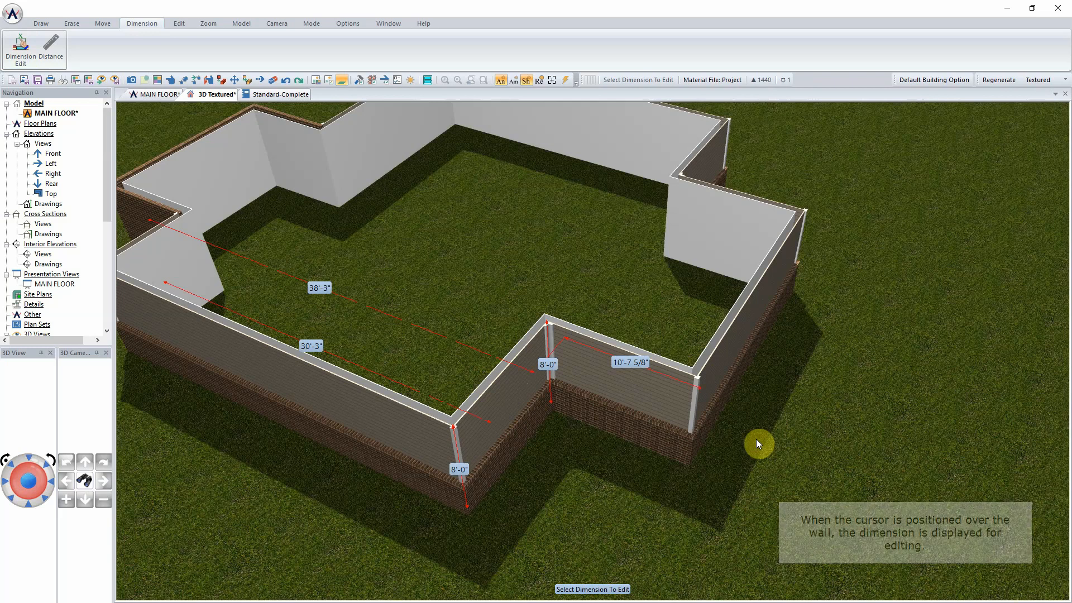
{"action": "left_click", "coordinate": [630, 363]}
{"action": "type", "text": "10' 0.000\""}
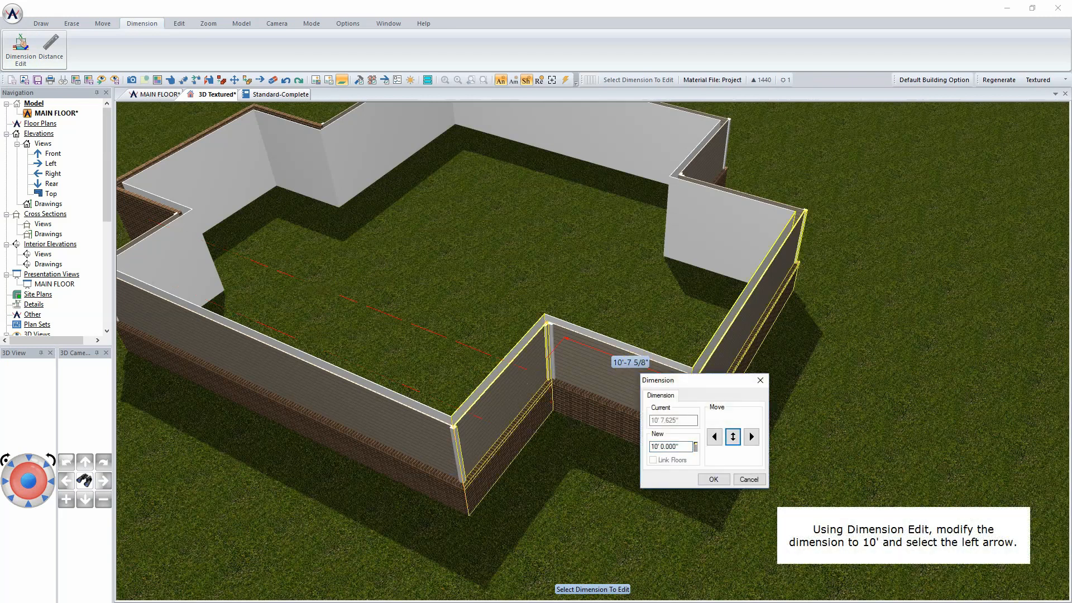
{"action": "left_click", "coordinate": [714, 436]}
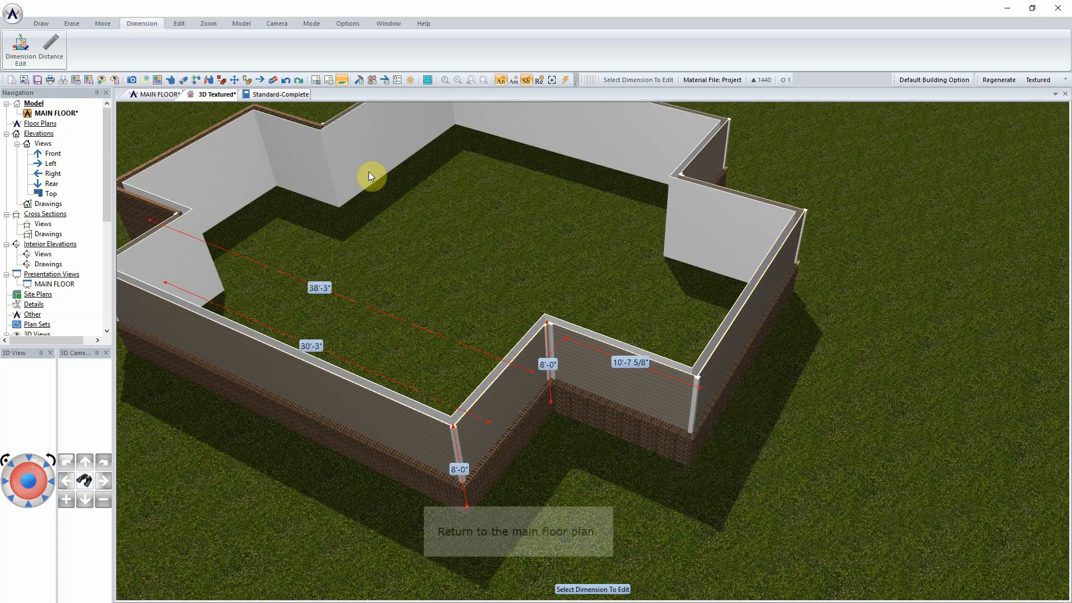
Step: In the main floor plan, set the dimension right of the rear addition to 10'-6", moving the addition's right wall
{"action": "left_click", "coordinate": [155, 97]}
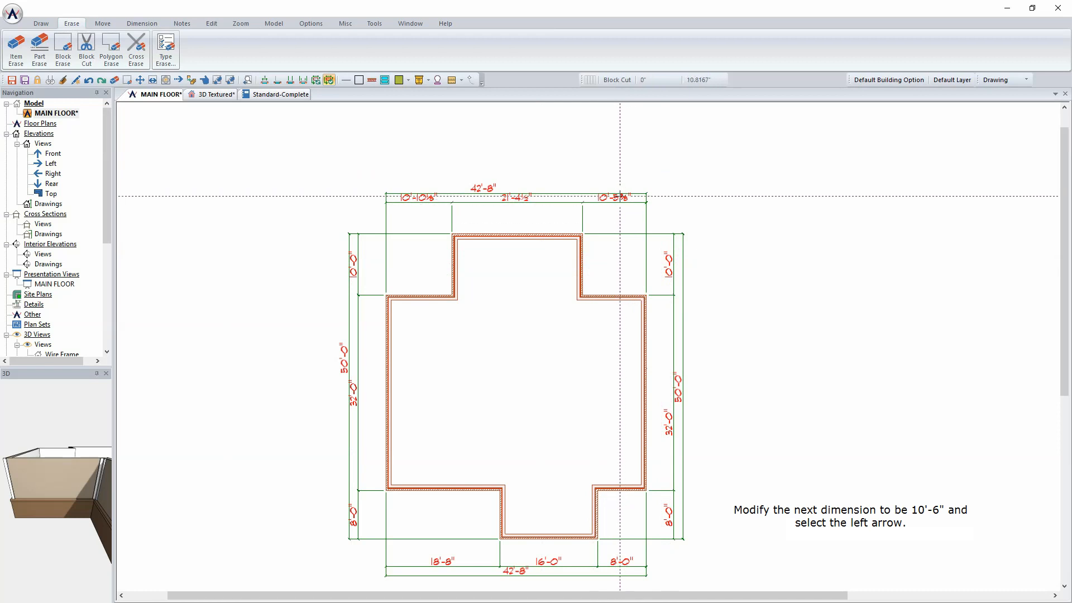
{"action": "right_click", "coordinate": [615, 199]}
{"action": "left_click", "coordinate": [636, 227]}
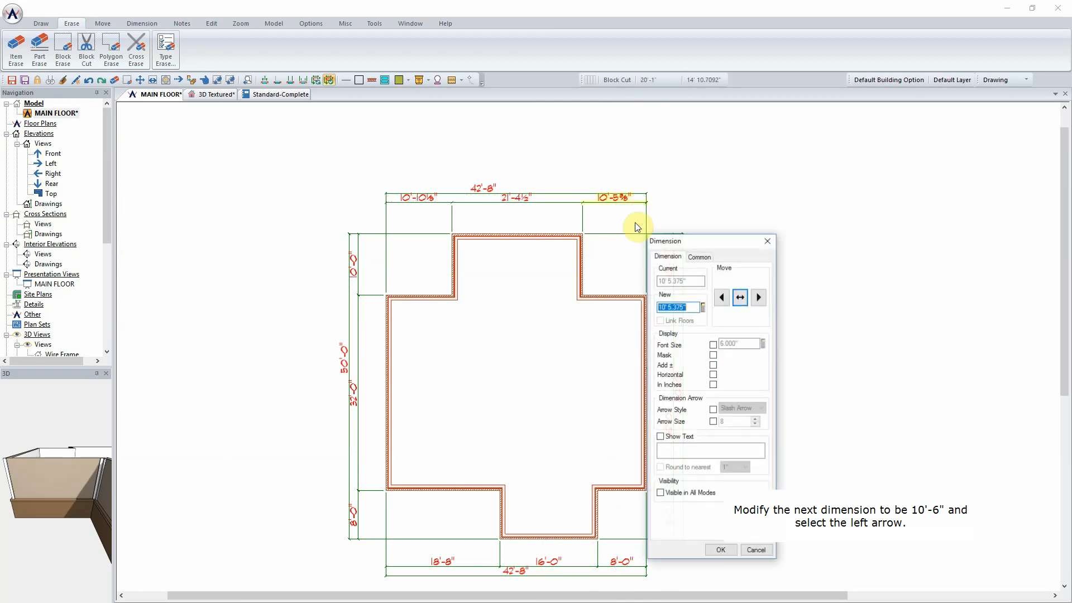
{"action": "type", "text": "10"}
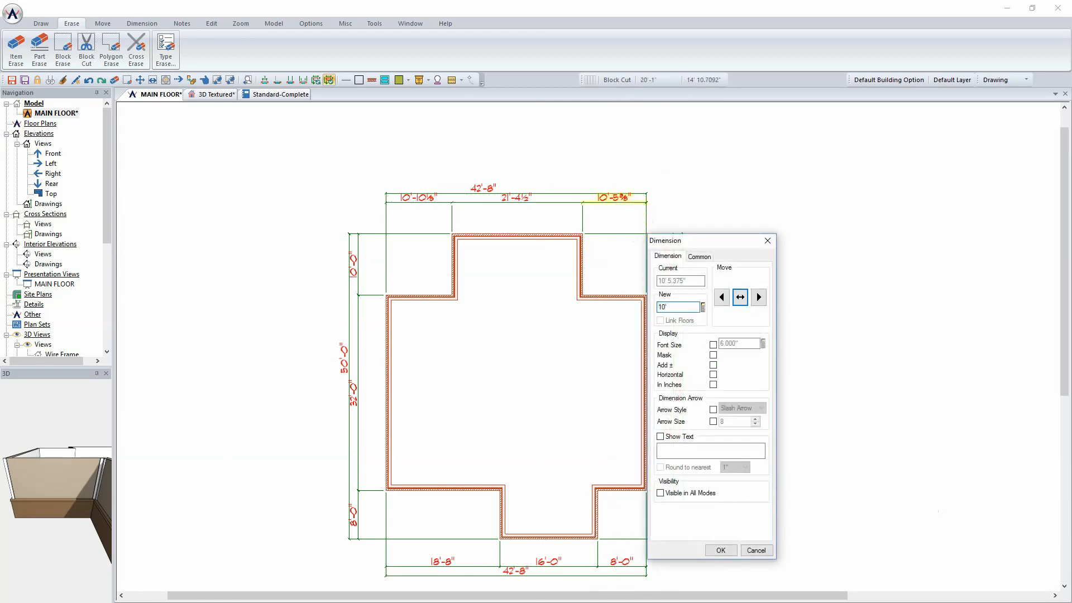
{"action": "type", "text": "' 6.000\""}
{"action": "left_click", "coordinate": [721, 296]}
Step: Set the rear addition's width to 23'-6", moving its left wall, and save the drawing
{"action": "left_click", "coordinate": [530, 203]}
{"action": "type", "text": "23'6"}
{"action": "key", "text": "Tab"}
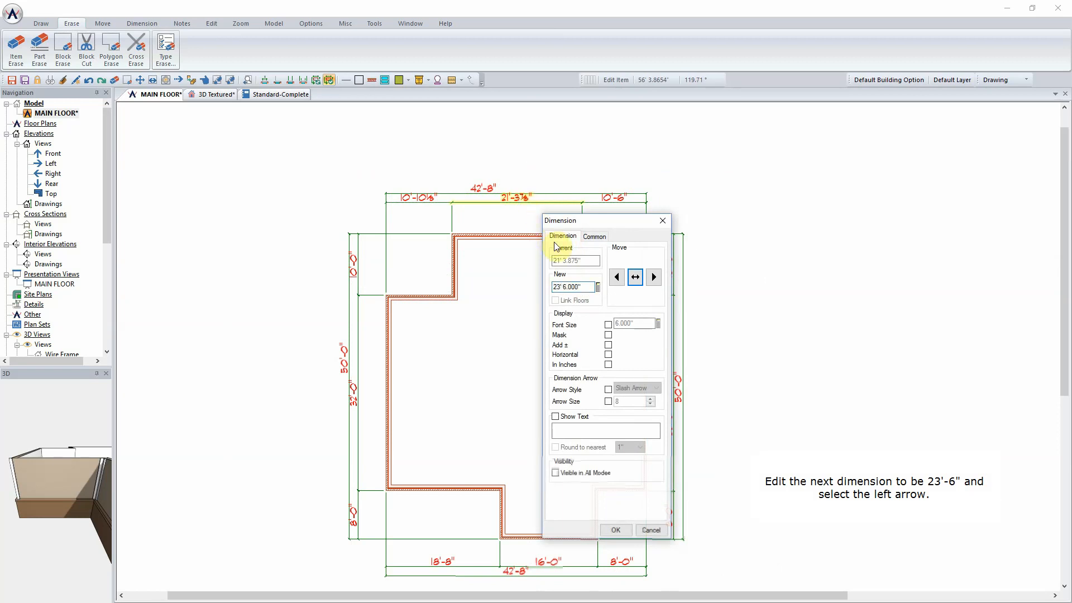
{"action": "left_click", "coordinate": [616, 277]}
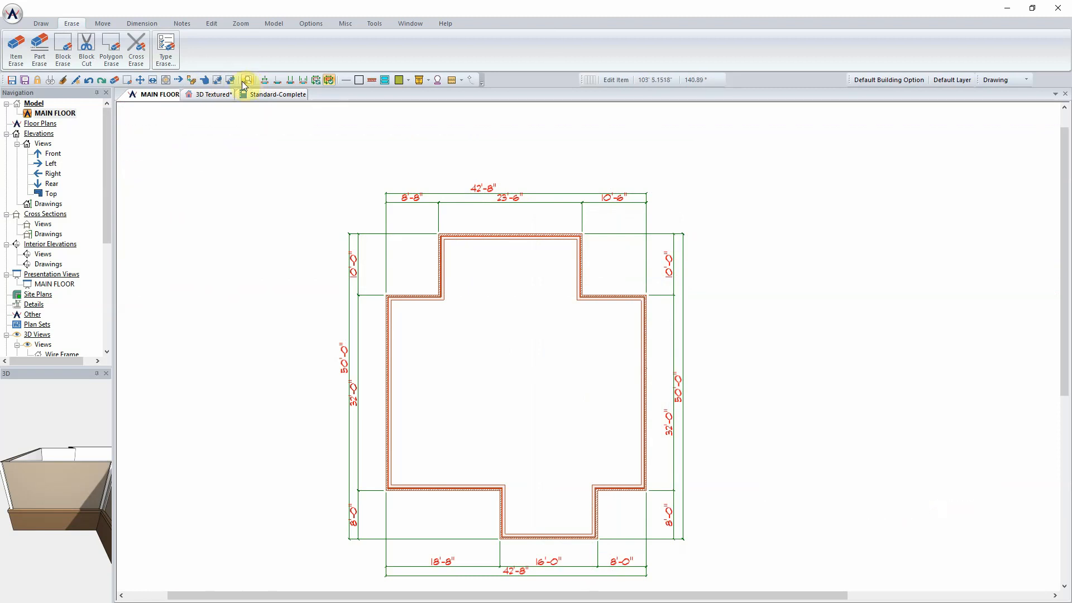
Step: Place the textured 3D view in a new vertical tab group beside the other open documents
{"action": "left_click", "coordinate": [213, 95]}
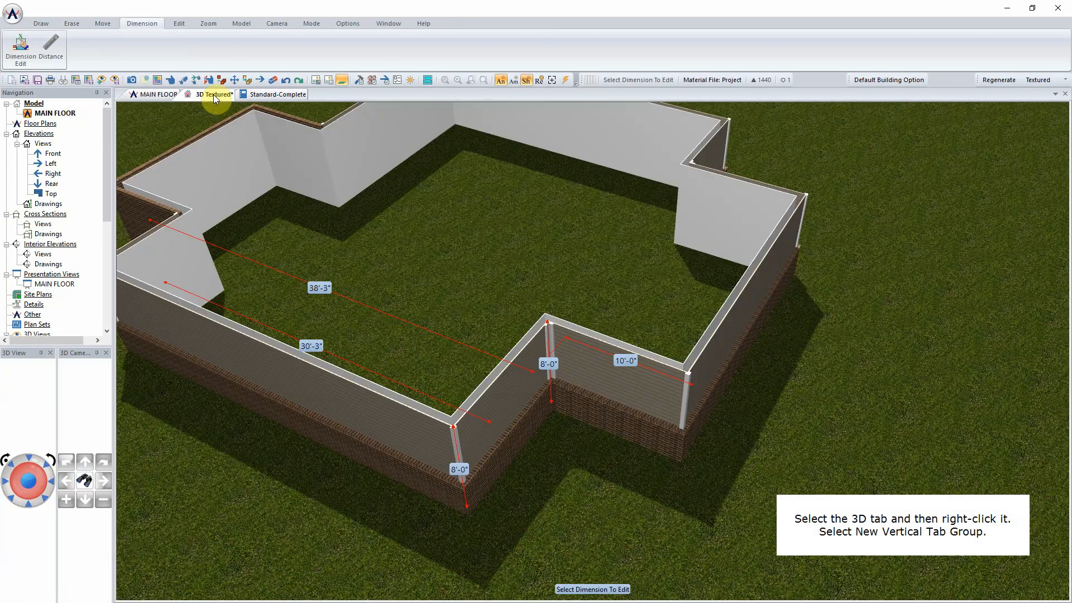
{"action": "right_click", "coordinate": [213, 95]}
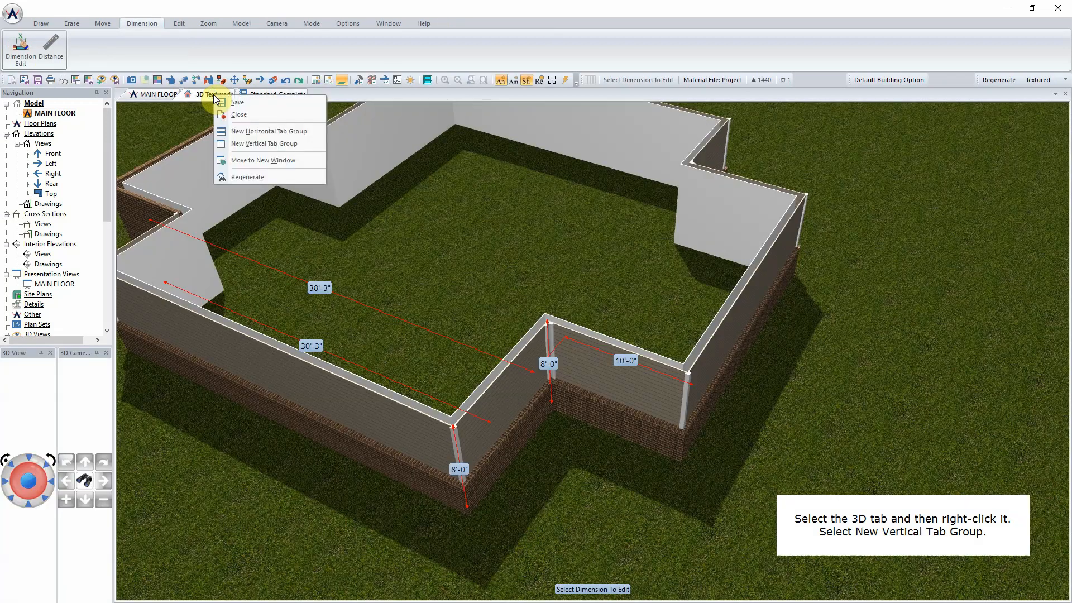
{"action": "left_click", "coordinate": [263, 144]}
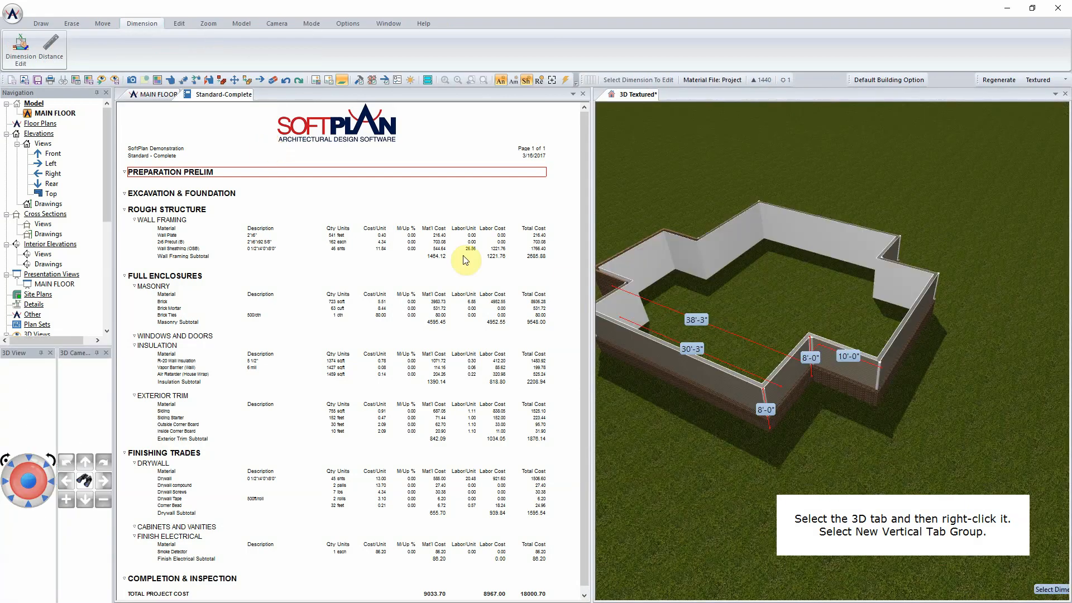
Step: Regenerate the textured 3D view, end dimension editing, and show the main floor plan beside it
{"action": "left_click", "coordinate": [991, 79]}
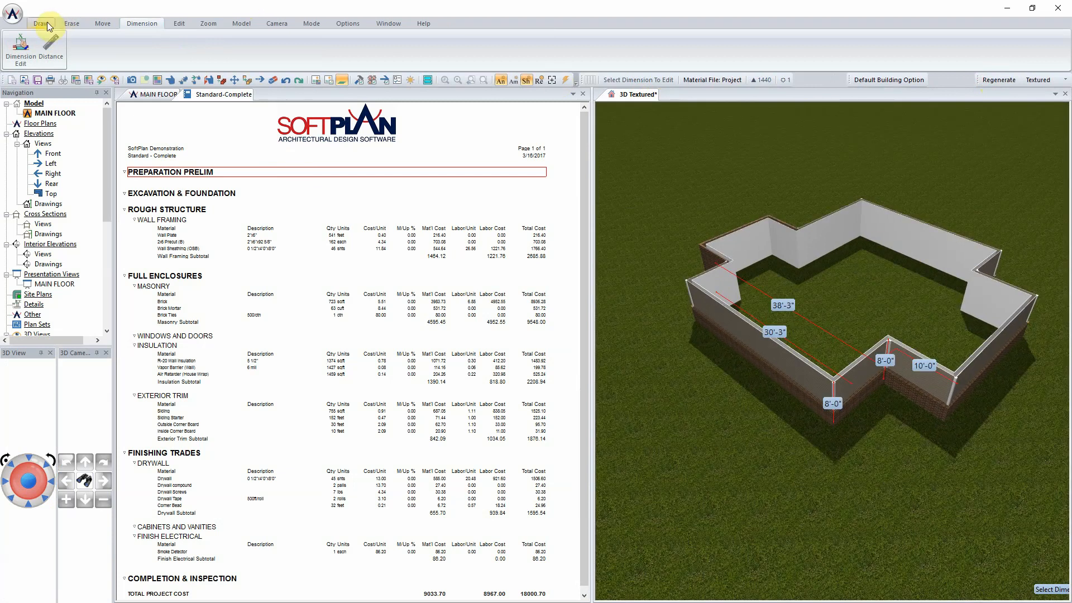
{"action": "left_click", "coordinate": [43, 23]}
{"action": "left_click", "coordinate": [16, 46]}
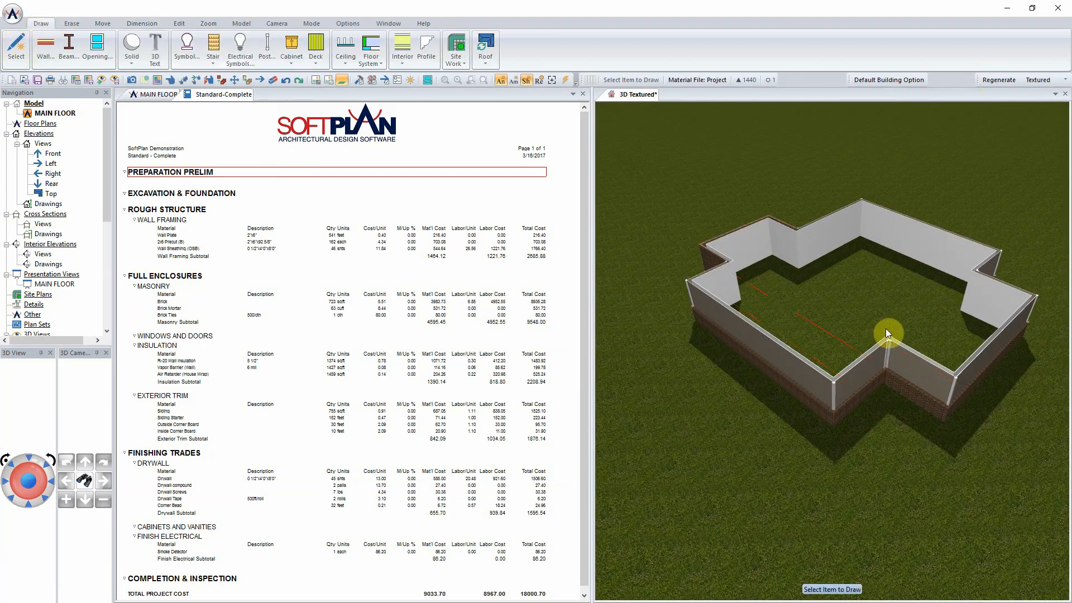
{"action": "left_click", "coordinate": [162, 93]}
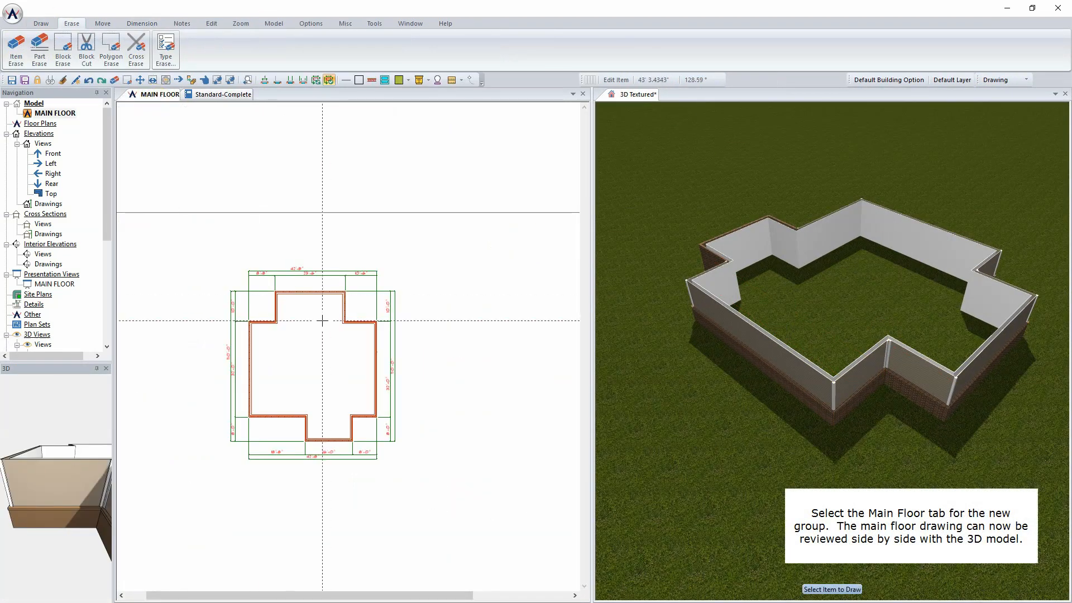
{"action": "middle_click_drag", "start_coordinate": [373, 320], "coordinate": [369, 348]}
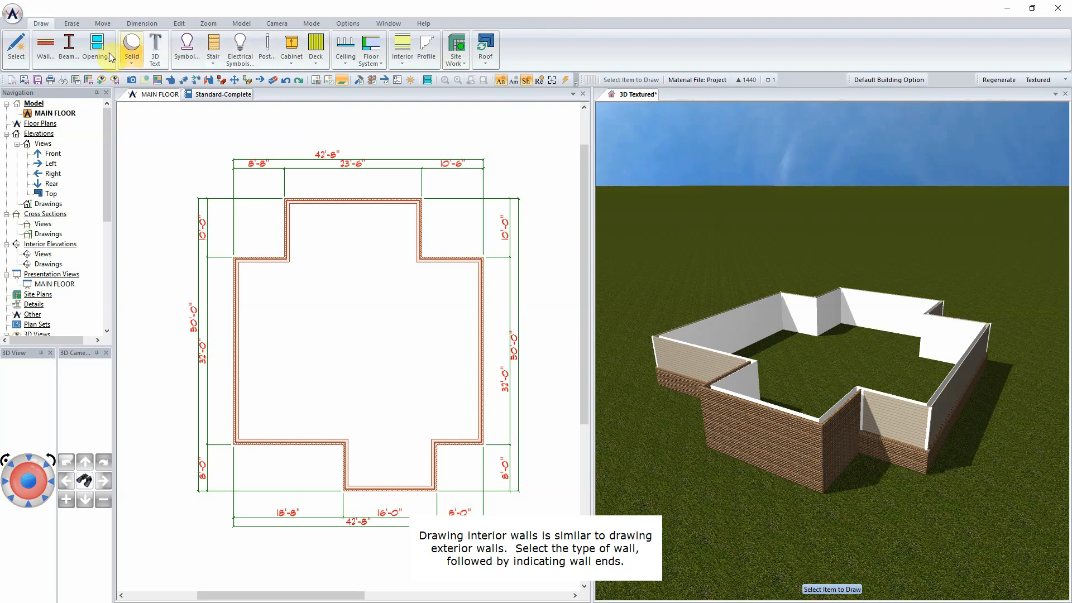
Step: Draw a Partition 3.5" wall about 22'-6" long across the rear addition's opening, between its two inner corners
{"action": "left_click", "coordinate": [45, 53]}
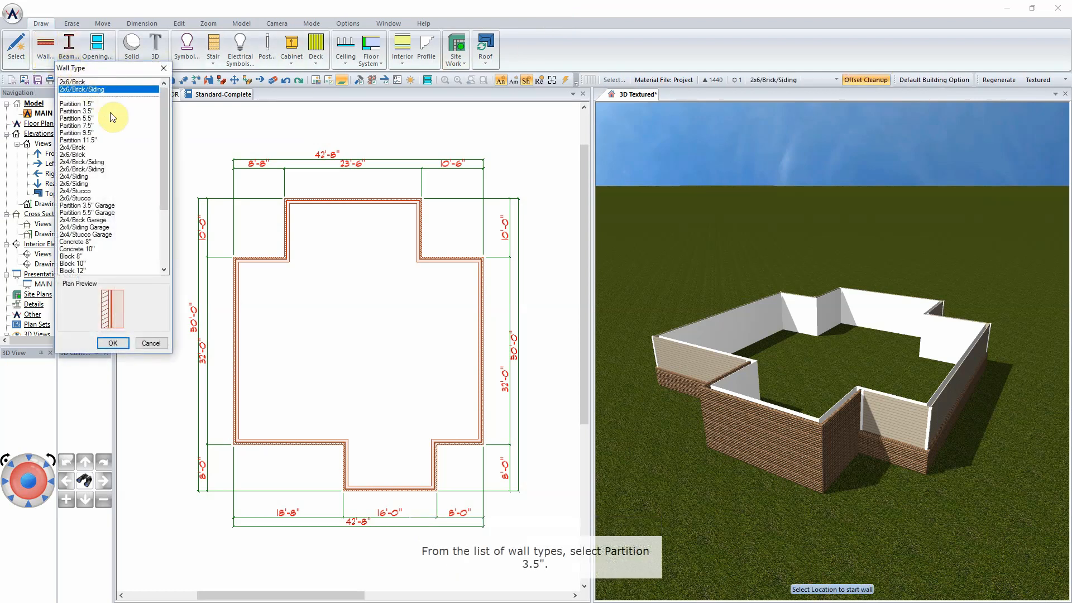
{"action": "left_click", "coordinate": [84, 111]}
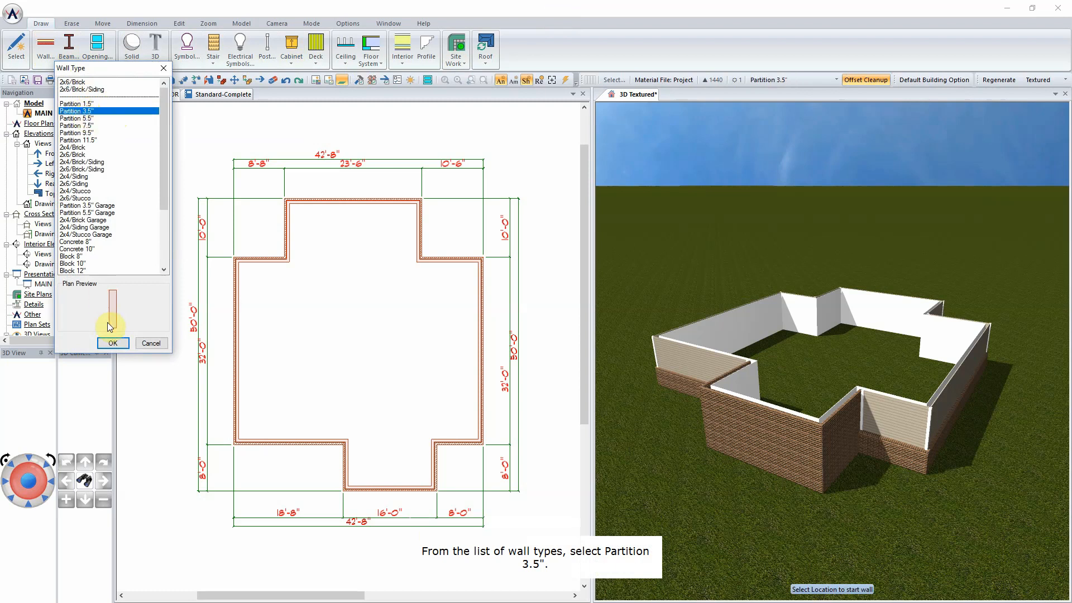
{"action": "left_click", "coordinate": [112, 342]}
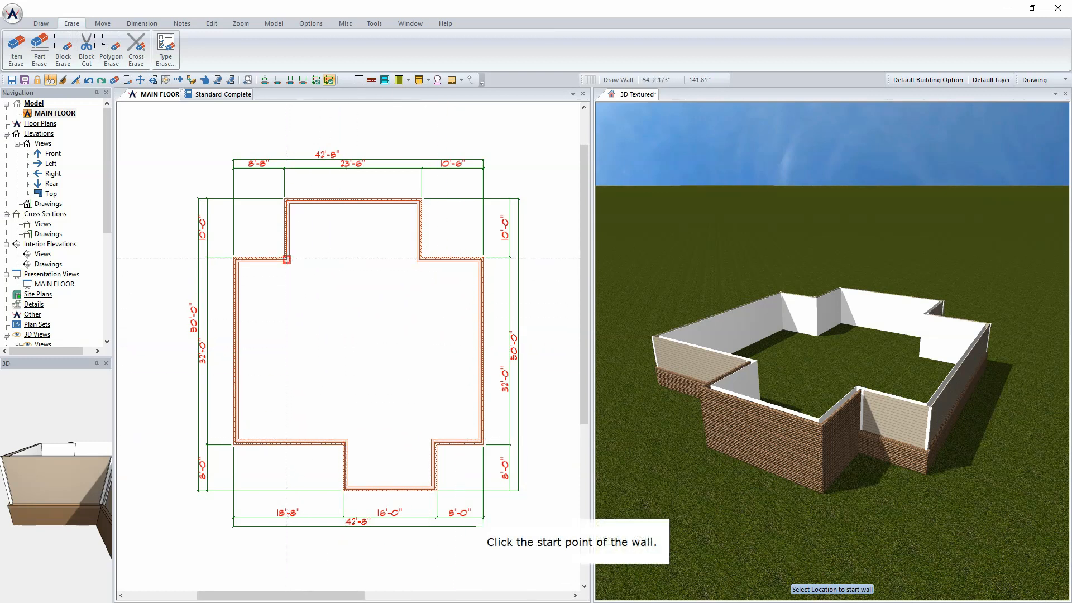
{"action": "left_click", "coordinate": [286, 259]}
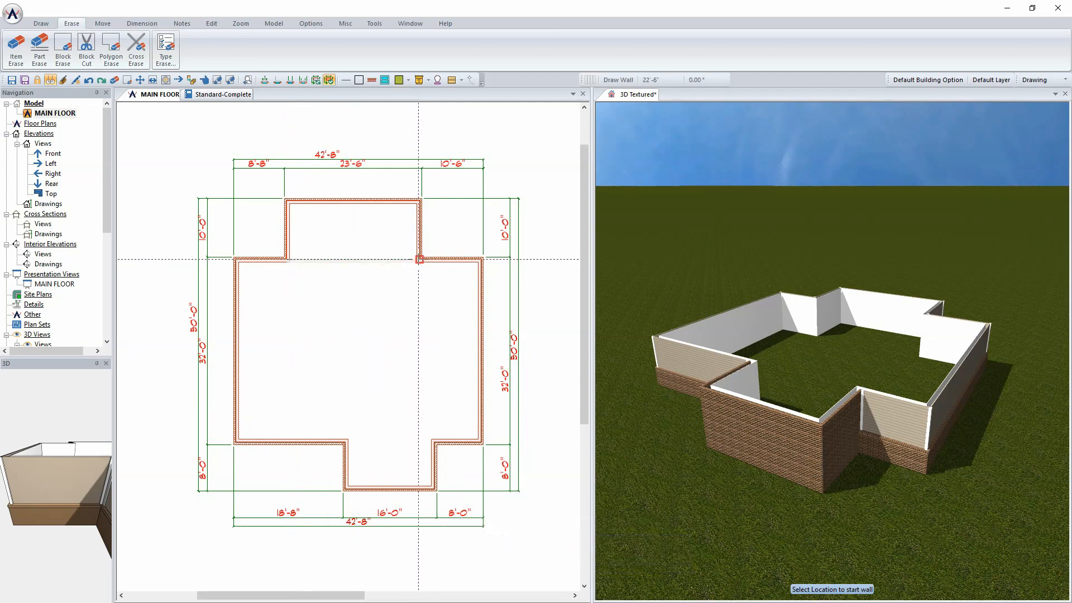
{"action": "left_click", "coordinate": [418, 261]}
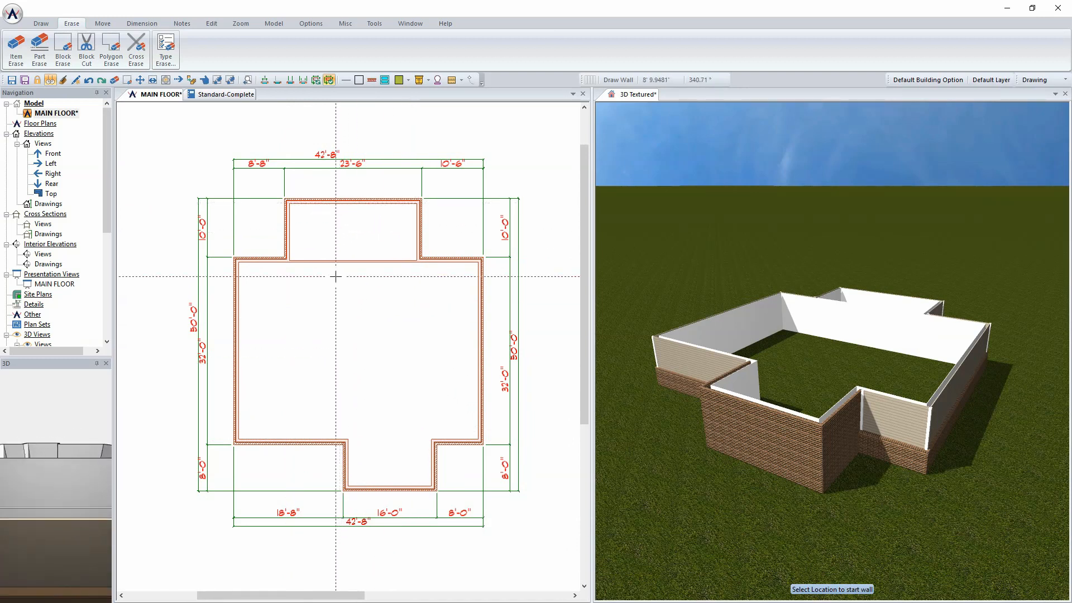
Step: Draw a partition from the front addition's left corner through to the rear wall, and another about 18'-4 3/4" long to it from the left exterior wall
{"action": "left_click", "coordinate": [344, 442]}
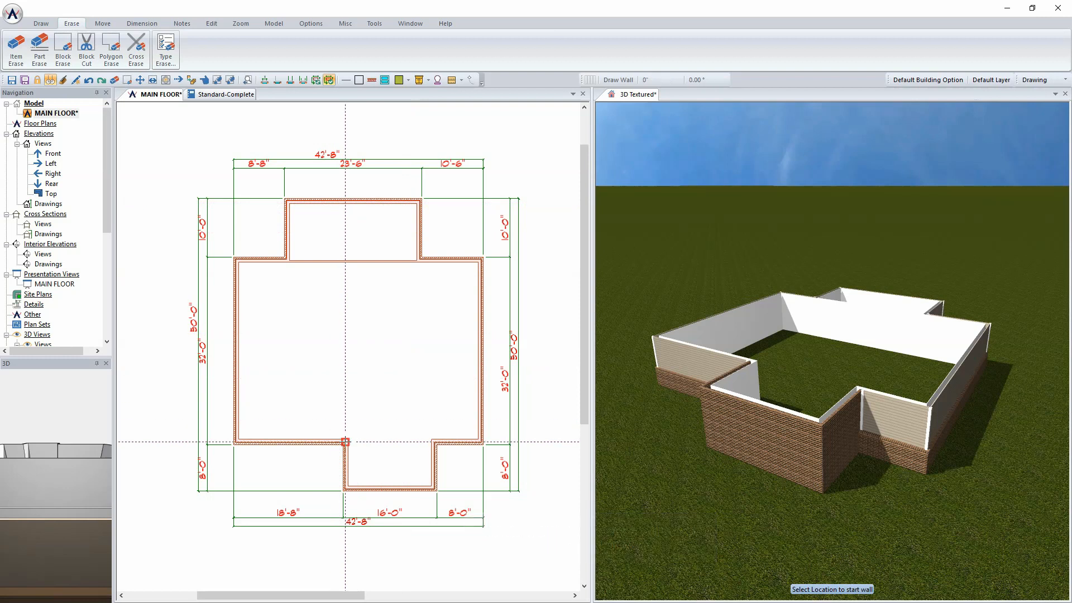
{"action": "left_click", "coordinate": [346, 261]}
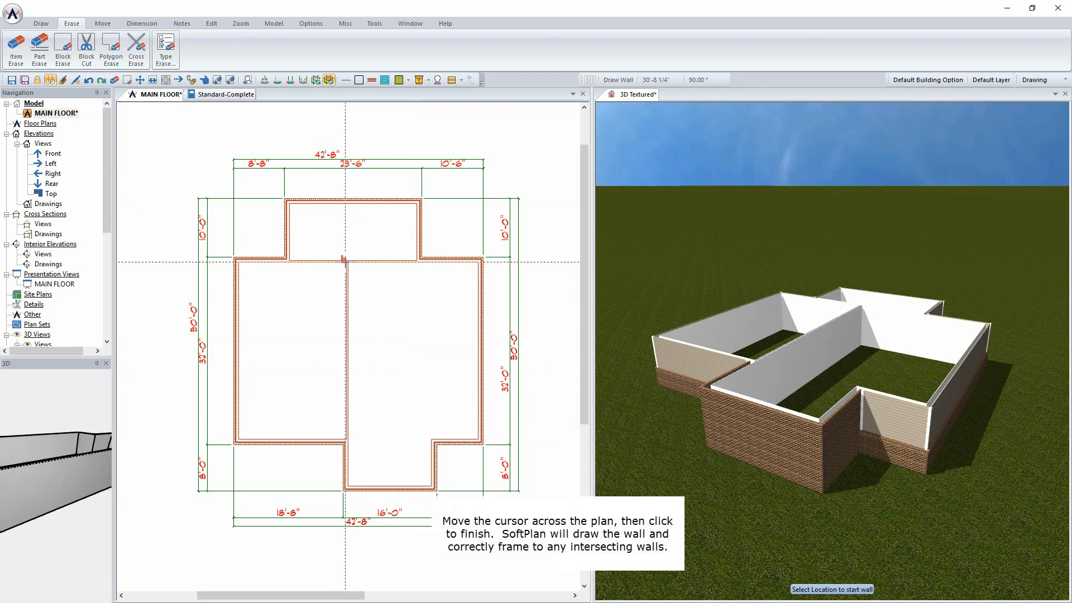
{"action": "left_click", "coordinate": [346, 204]}
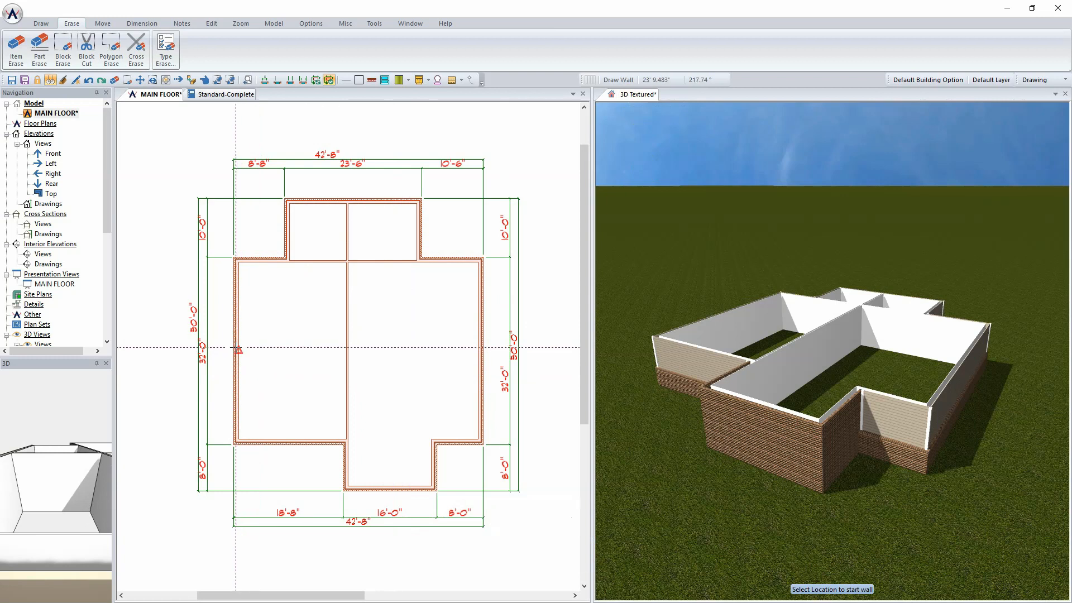
{"action": "left_click", "coordinate": [238, 350]}
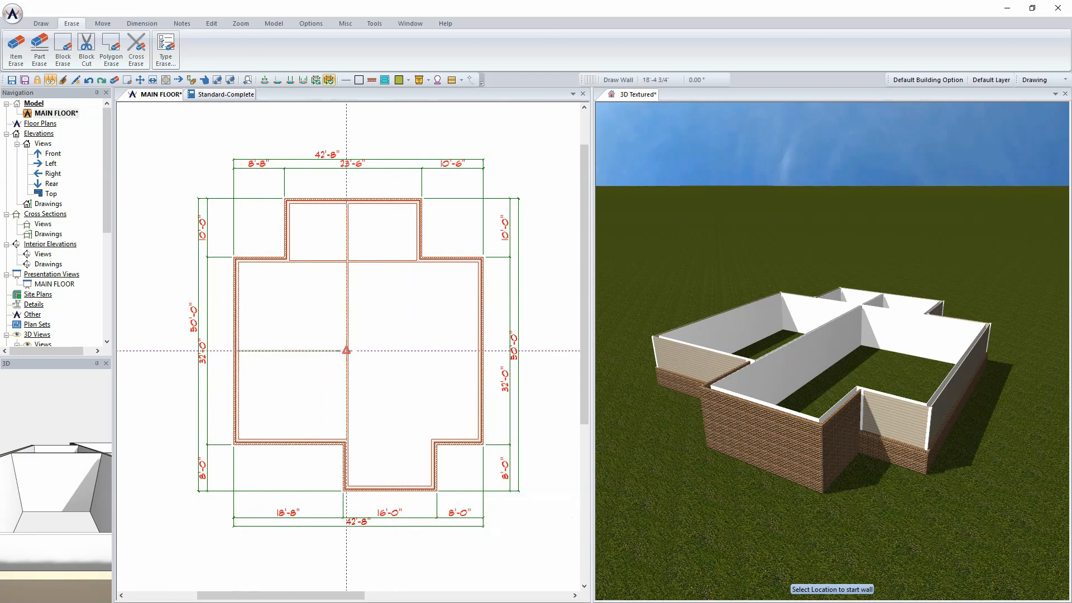
{"action": "left_click", "coordinate": [346, 350]}
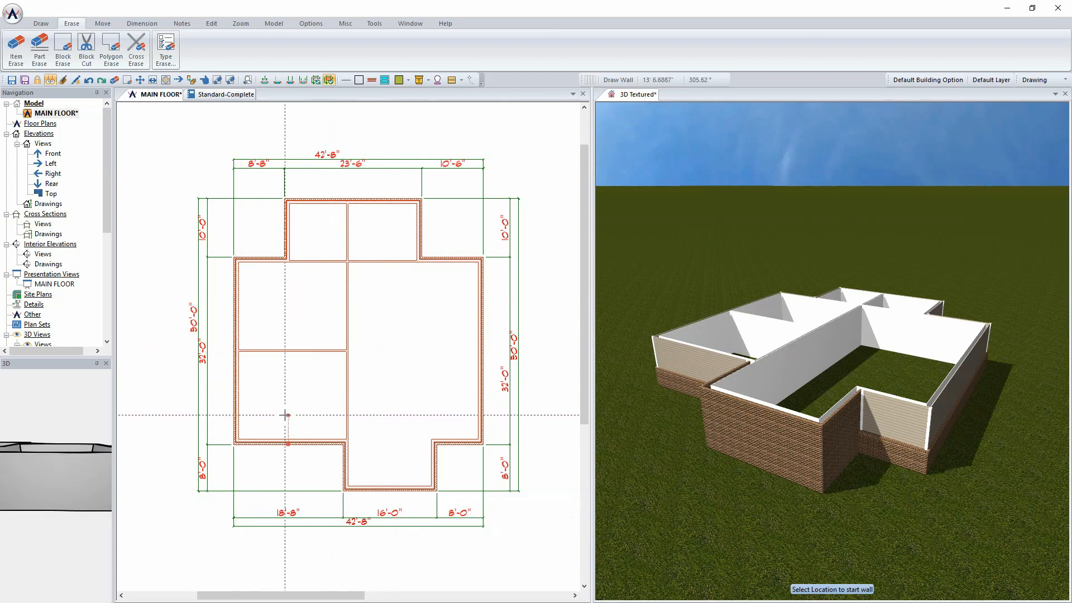
Step: In a top-down 3D view, draw a Partition 3.5" wall from the central partition's front half to the right exterior wall
{"action": "left_click", "coordinate": [620, 95]}
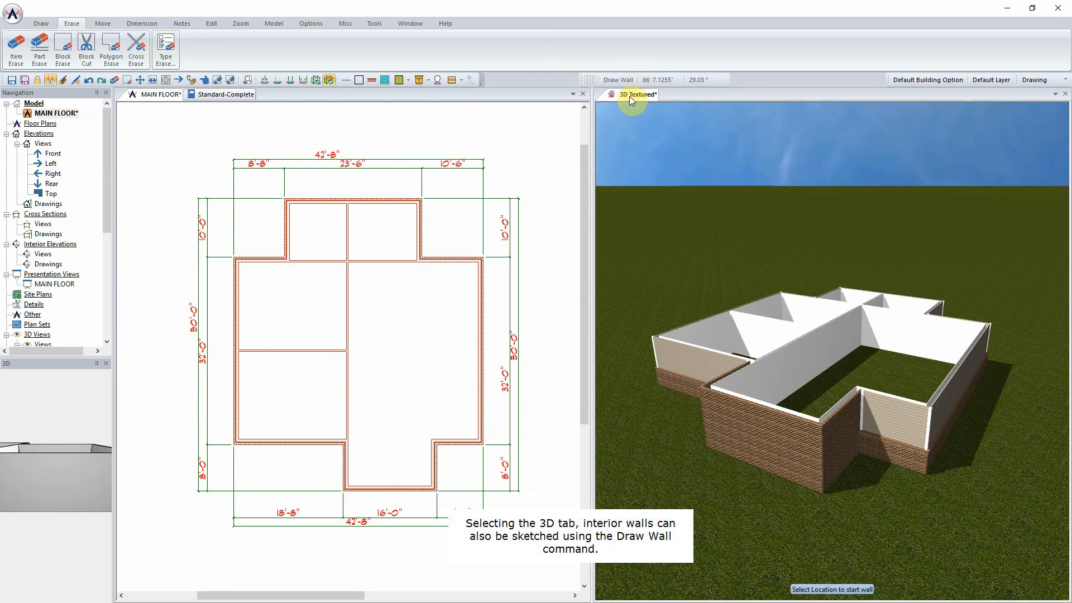
{"action": "left_click", "coordinate": [45, 52]}
{"action": "left_click", "coordinate": [72, 215]}
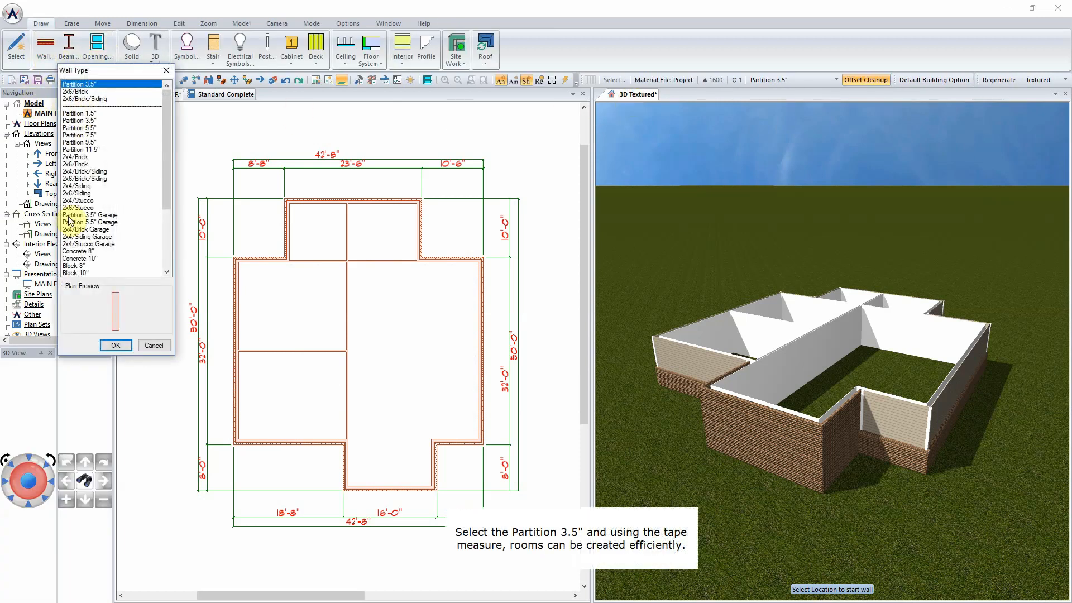
{"action": "left_click", "coordinate": [110, 346]}
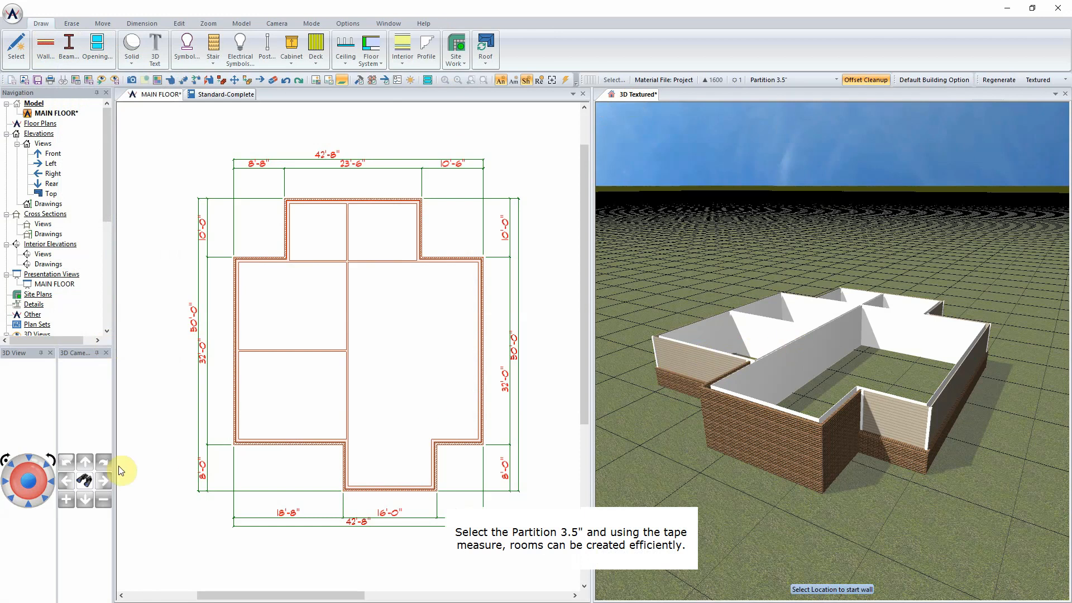
{"action": "left_click", "coordinate": [31, 482]}
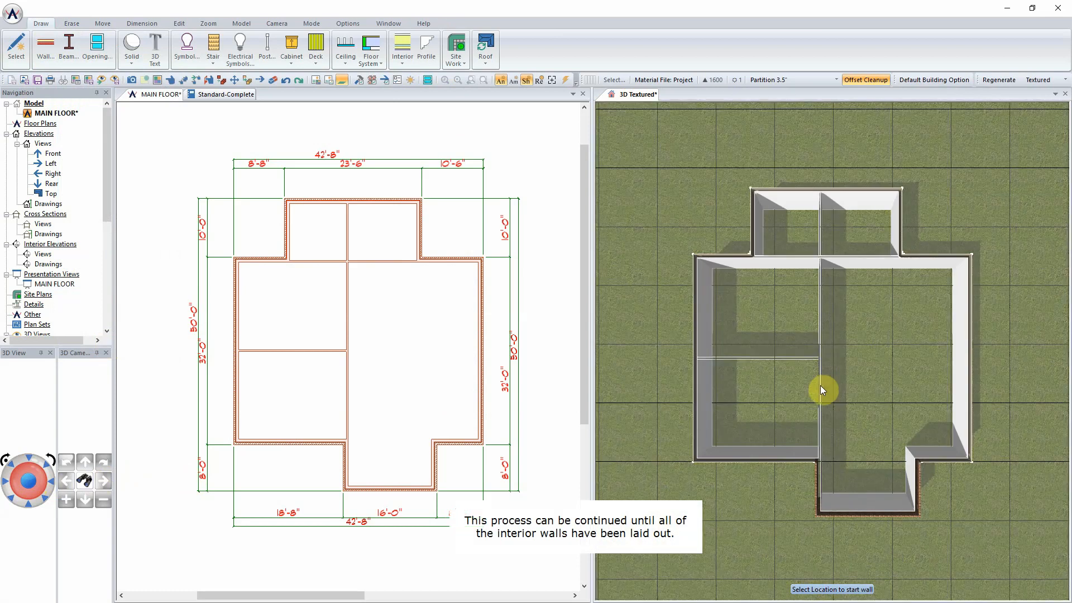
{"action": "left_click", "coordinate": [820, 386]}
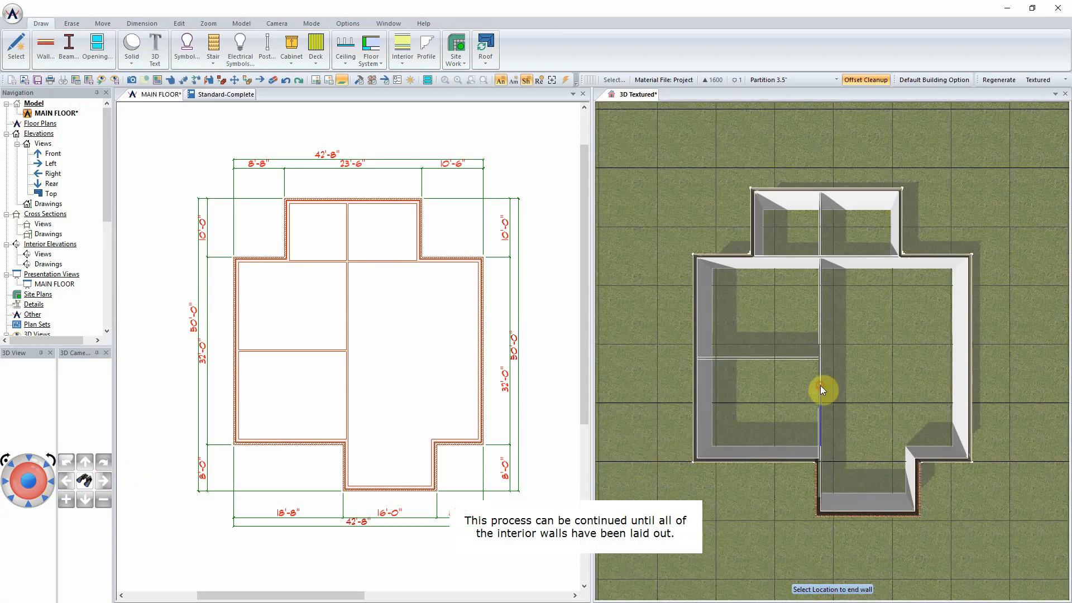
{"action": "left_click", "coordinate": [960, 385]}
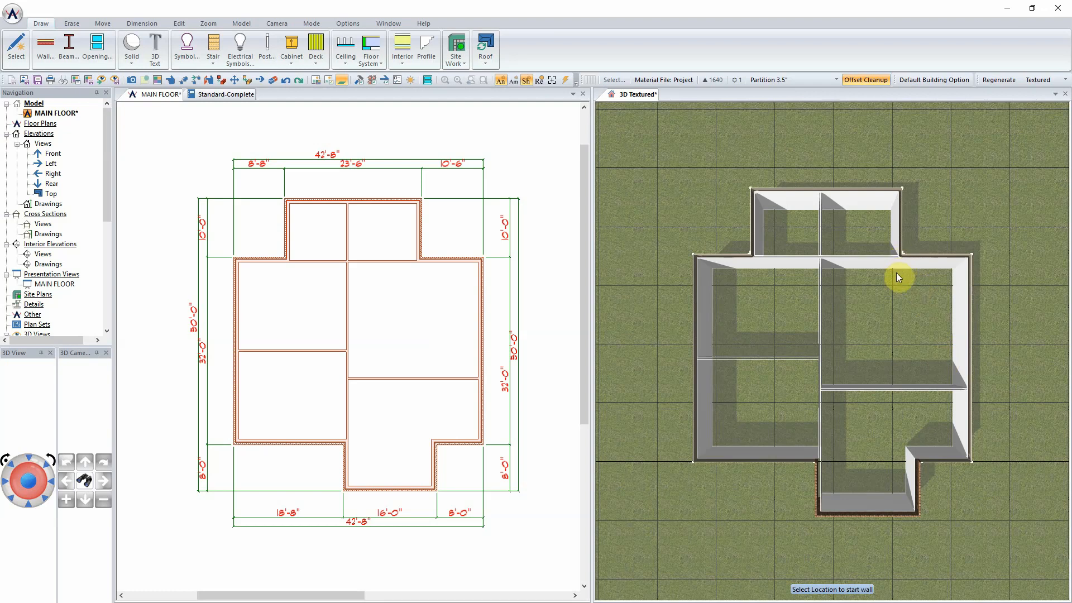
Step: In the large right-hand room, draw a full-depth dividing partition and an L-shaped partition enclosing a narrow space to its left
{"action": "left_click", "coordinate": [896, 269]}
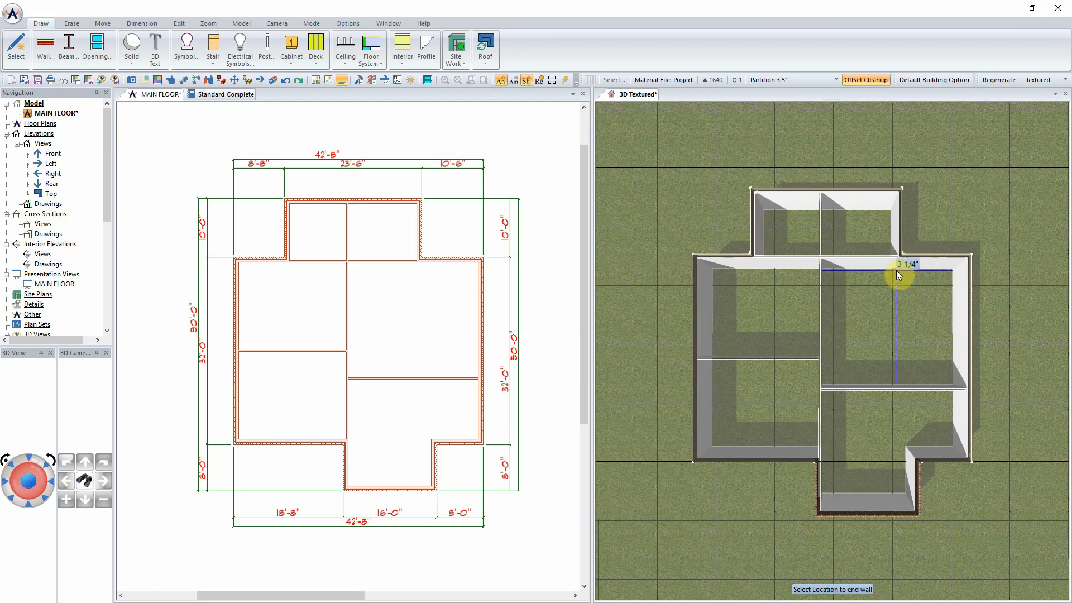
{"action": "left_click", "coordinate": [898, 387]}
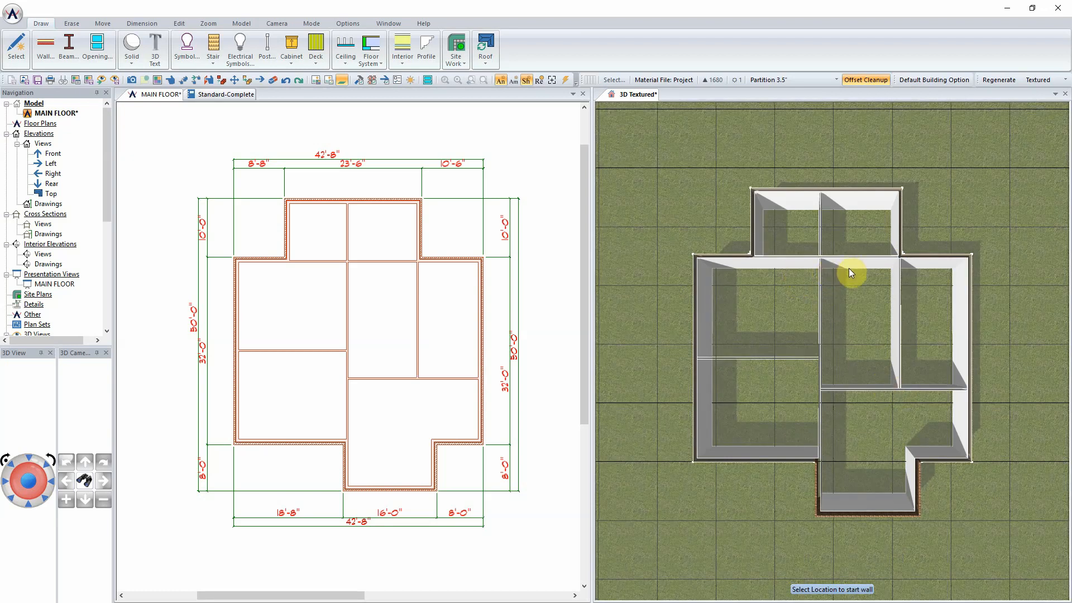
{"action": "left_click", "coordinate": [846, 269]}
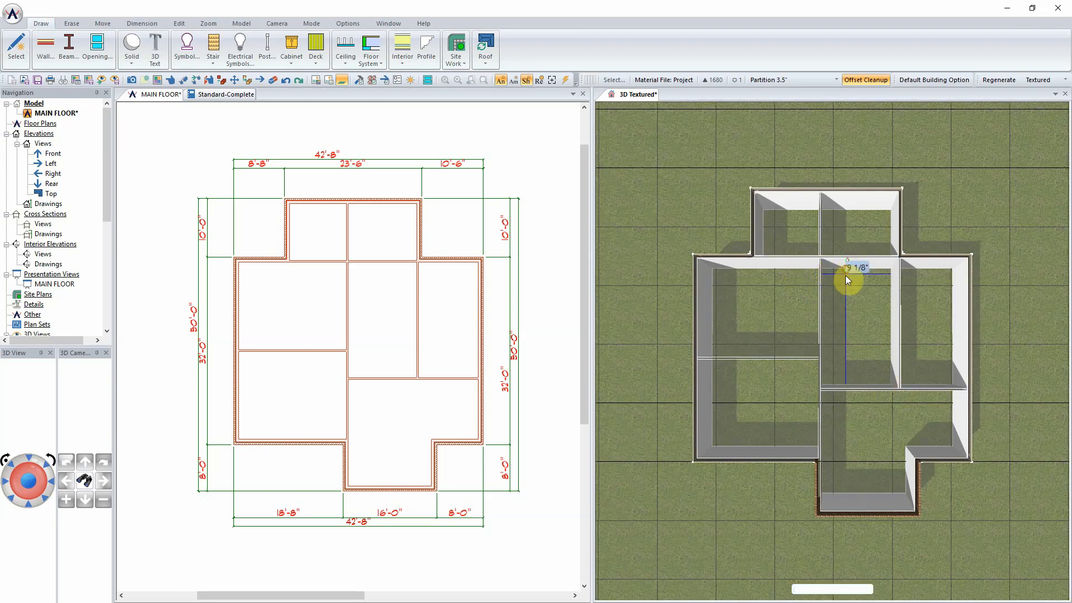
{"action": "left_click", "coordinate": [845, 357]}
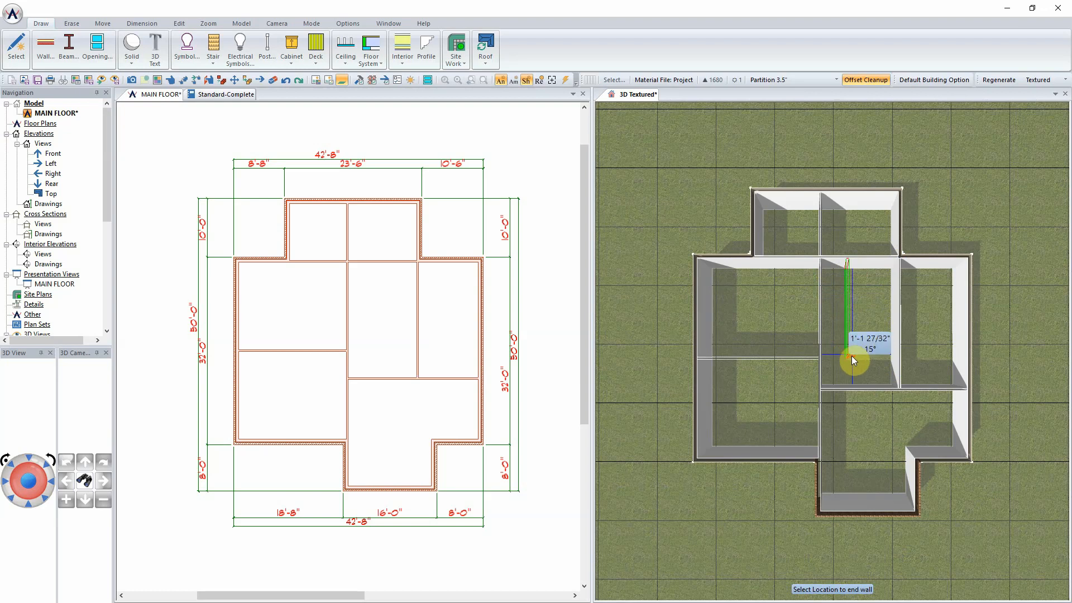
{"action": "left_click", "coordinate": [896, 355]}
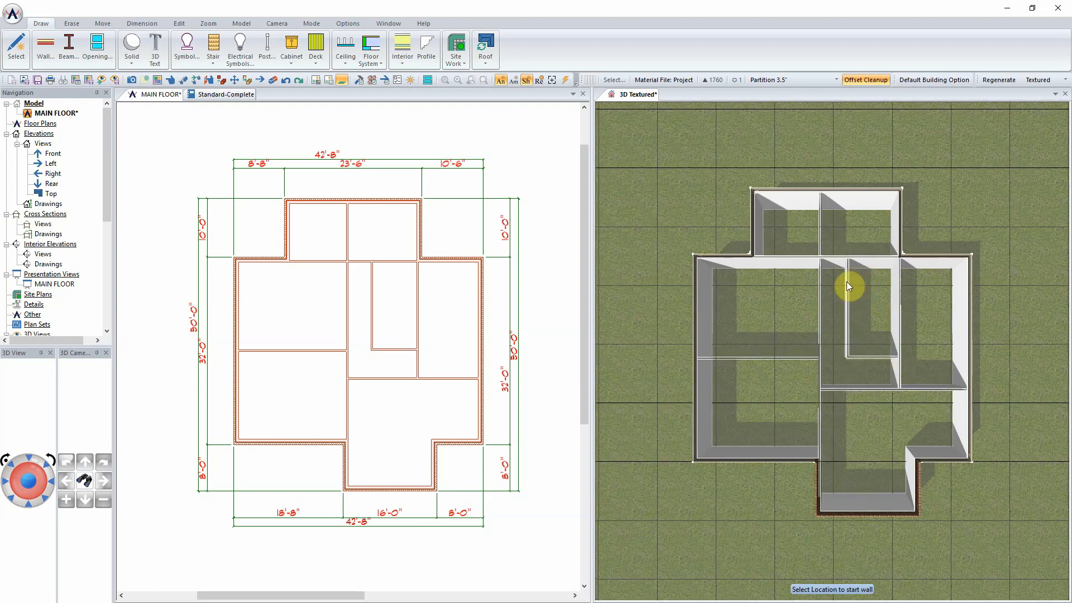
Step: Subdivide the L-shaped enclosure with a cross partition near its rear, a lengthwise partition in front of it, and a short divider behind it
{"action": "left_click", "coordinate": [848, 280]}
{"action": "left_click", "coordinate": [893, 284]}
{"action": "left_click", "coordinate": [879, 282]}
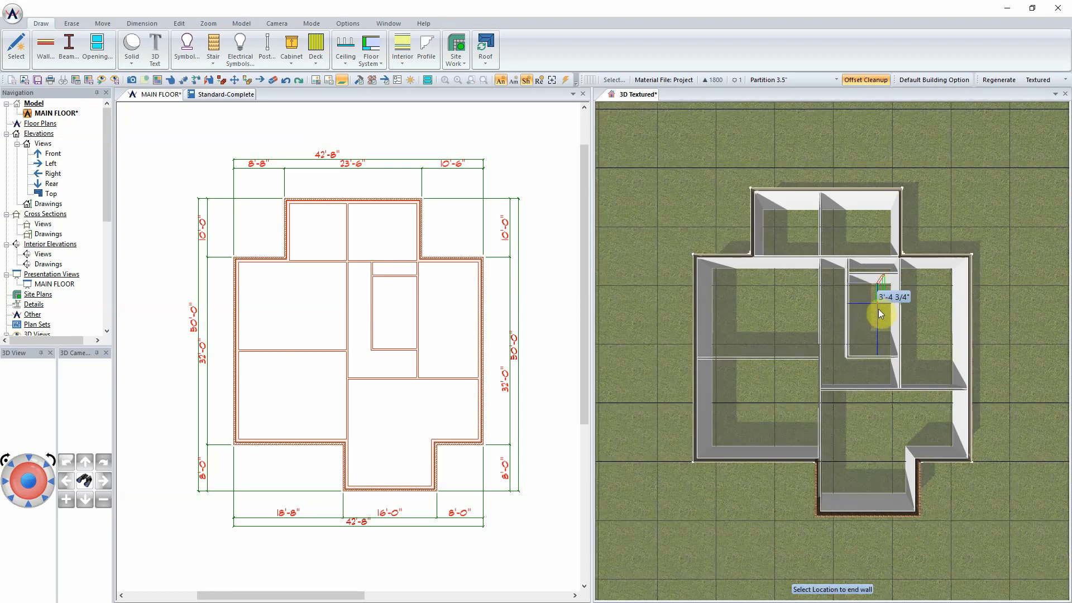
{"action": "left_click", "coordinate": [876, 356]}
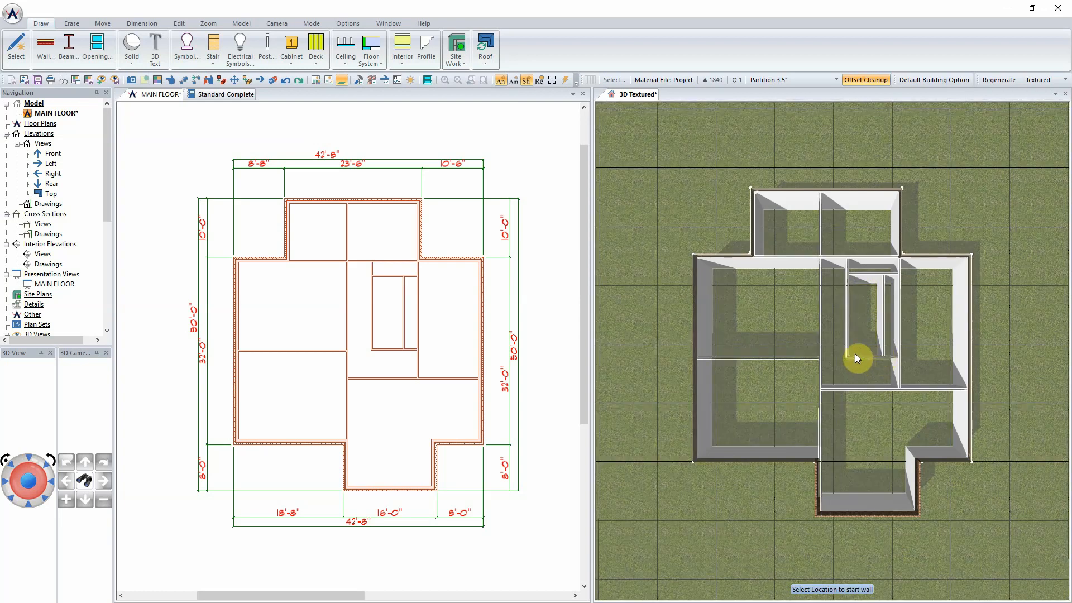
{"action": "left_click", "coordinate": [860, 280]}
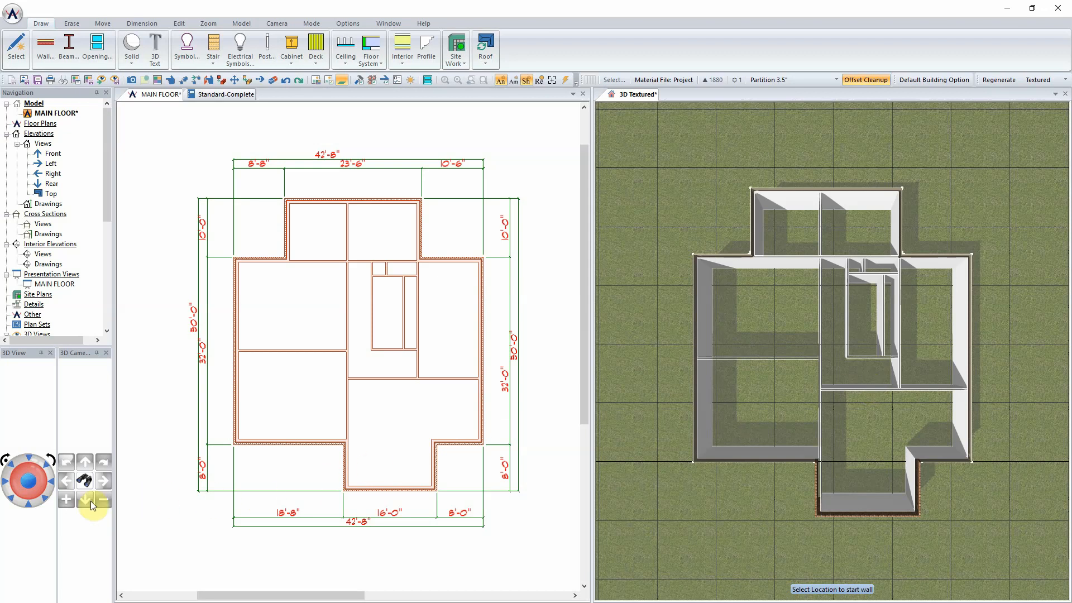
Step: Examine the model's interior walls from an angled 3D view and read through the updated Standard-Complete material report
{"action": "left_click", "coordinate": [44, 497]}
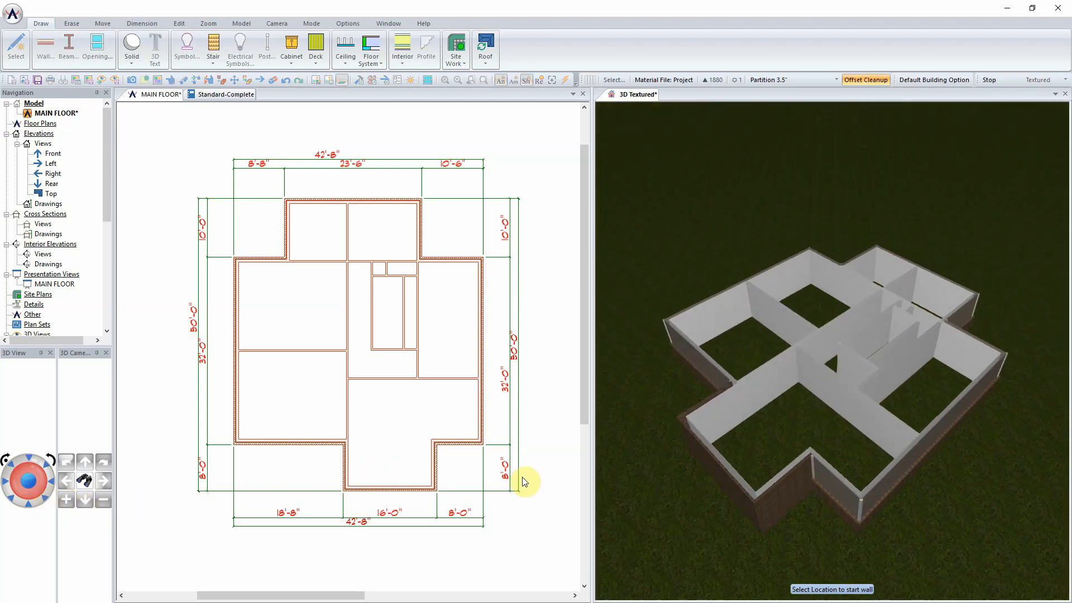
{"action": "left_click", "coordinate": [49, 466]}
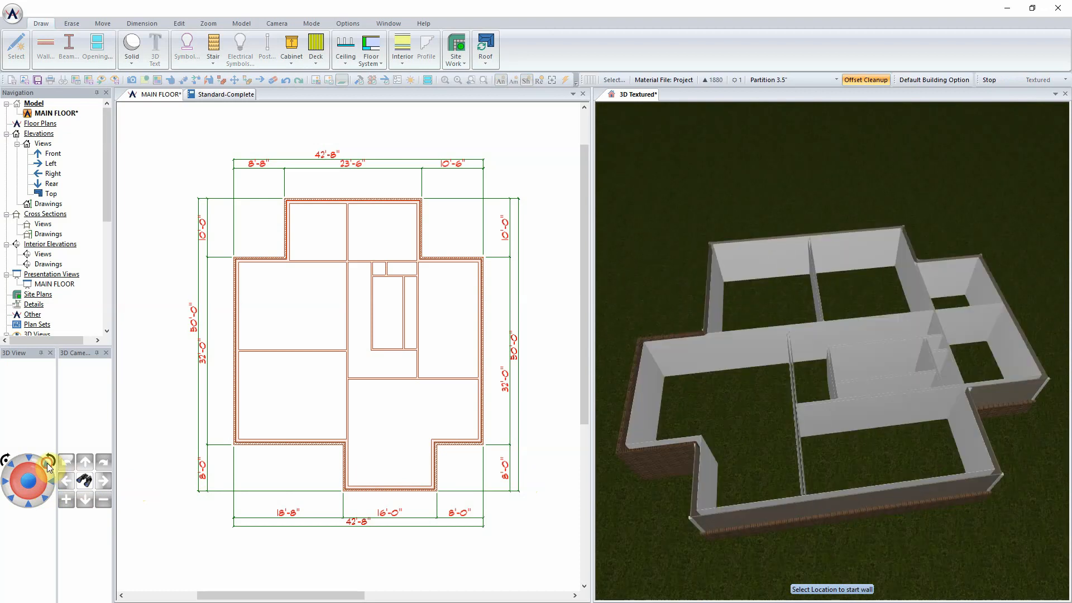
{"action": "left_click", "coordinate": [211, 95]}
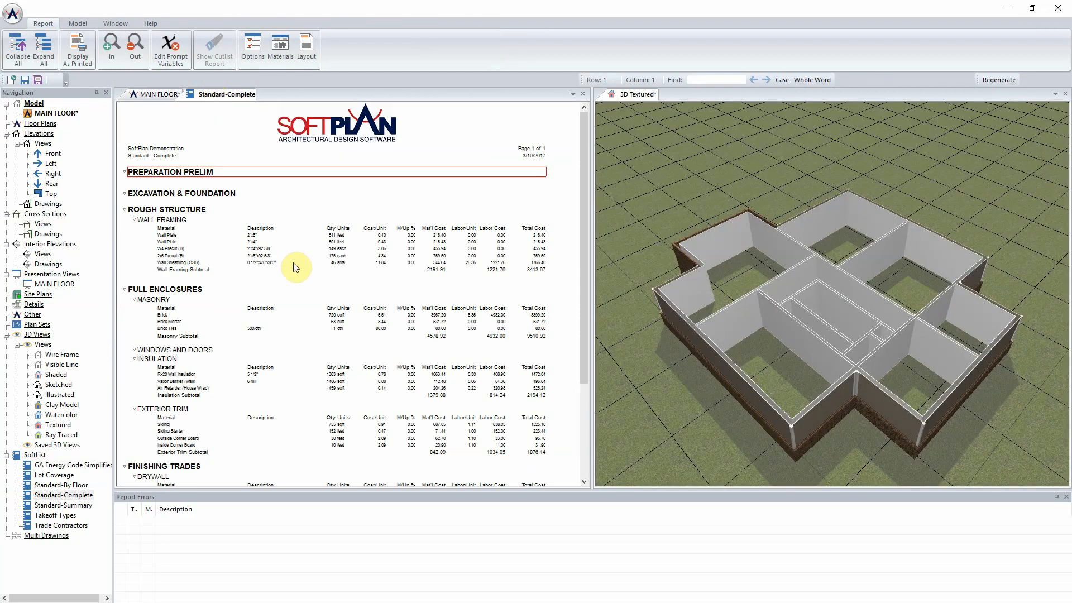
{"action": "scroll", "coordinate": [296, 267], "scroll_direction": "down", "scroll_amount": 3}
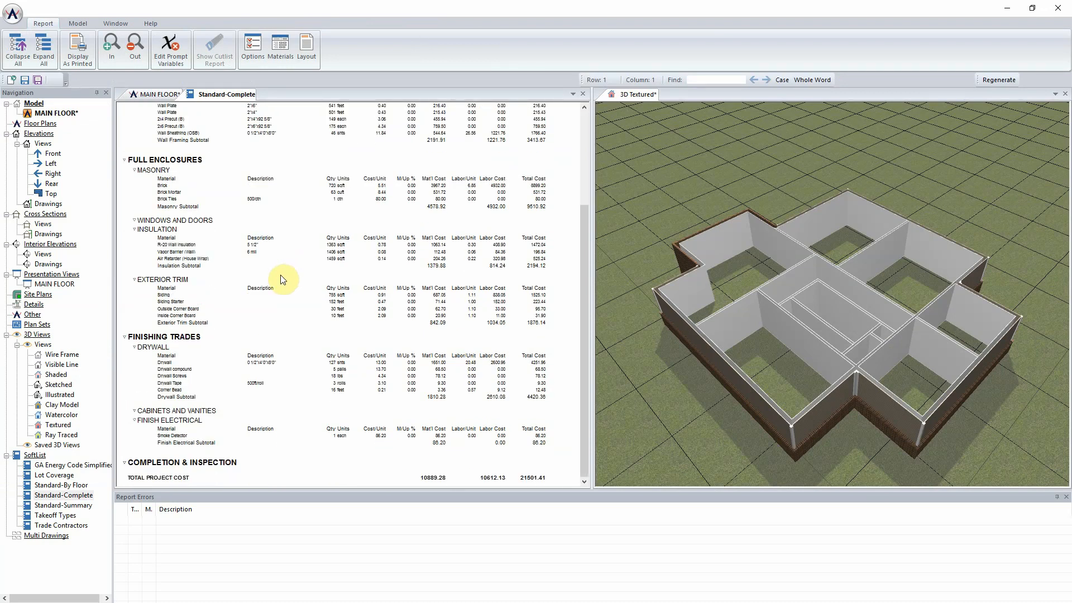
{"action": "scroll", "coordinate": [282, 276], "scroll_direction": "up", "scroll_amount": 5}
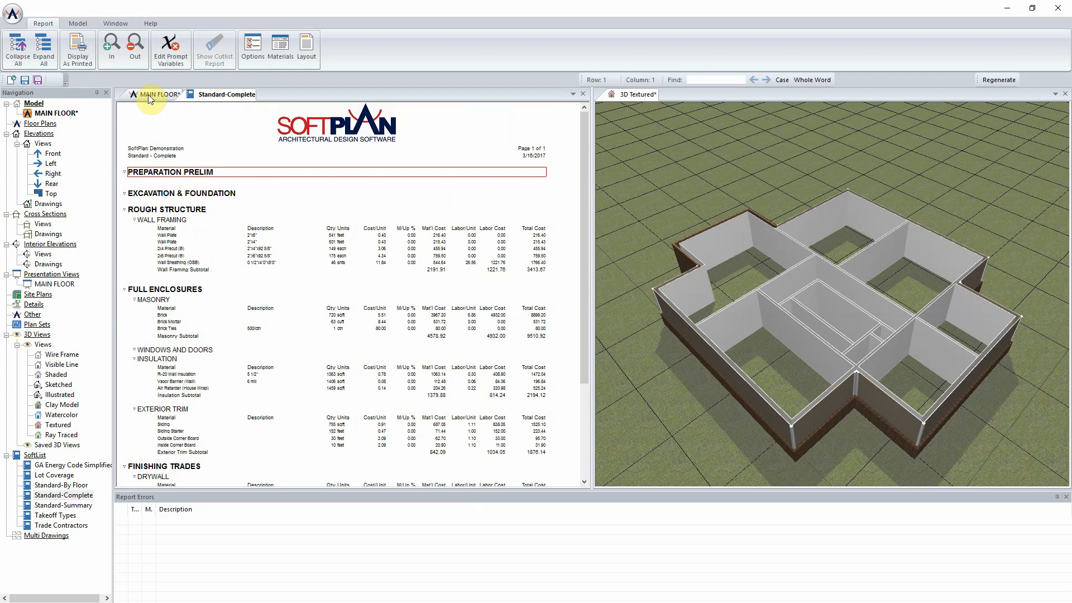
Step: In the floor plan, match an existing Partition 3.5" wall and draw an L-shaped partition enclosing the front-right corner of the room behind the left cross partition
{"action": "left_click", "coordinate": [151, 95]}
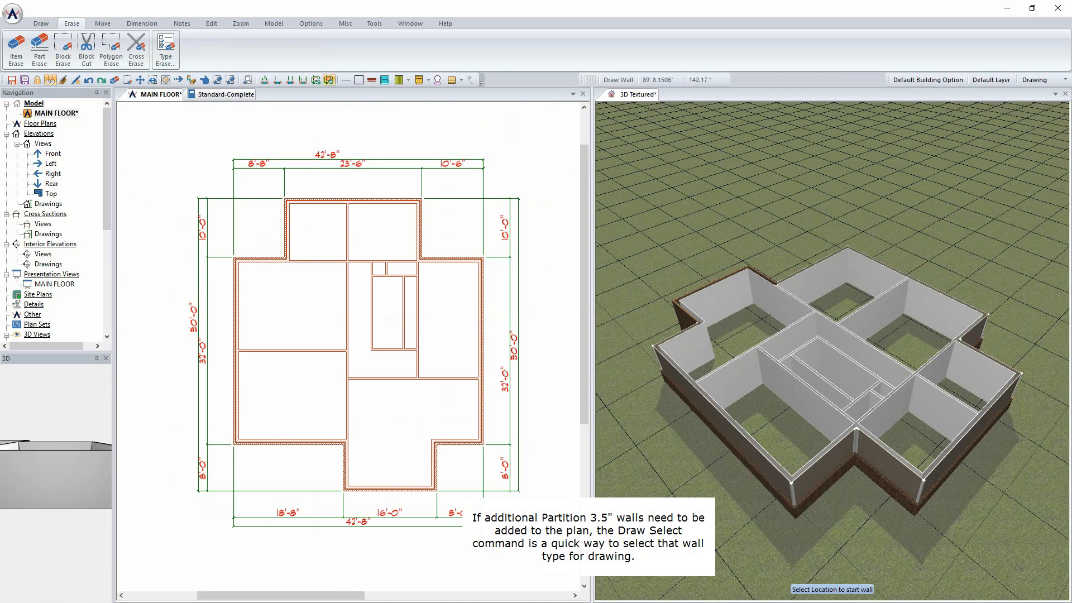
{"action": "left_click", "coordinate": [41, 24]}
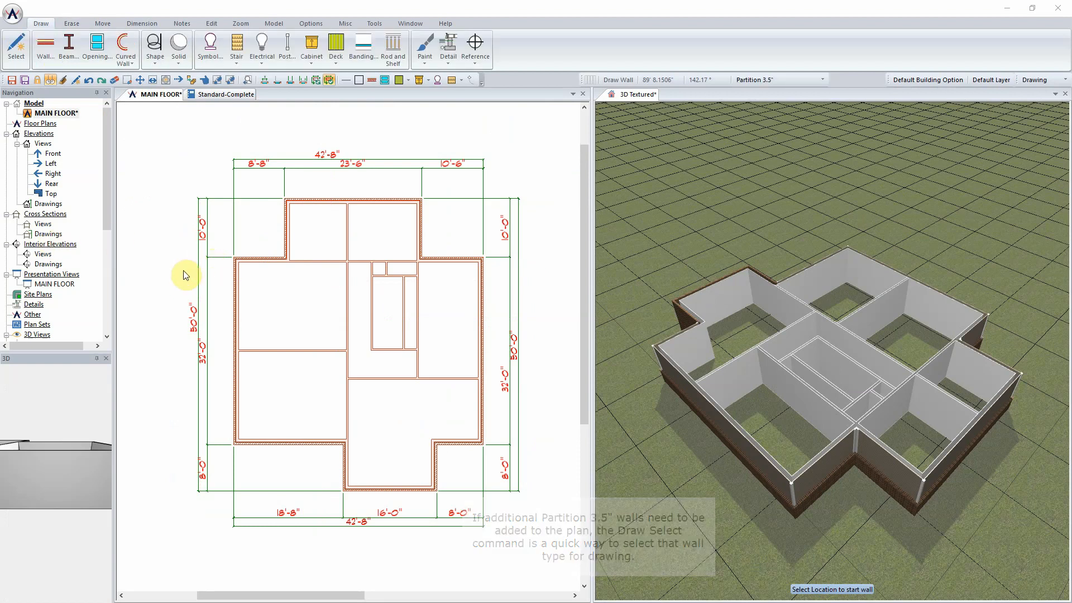
{"action": "scroll", "coordinate": [294, 345], "scroll_direction": "up", "scroll_amount": 5}
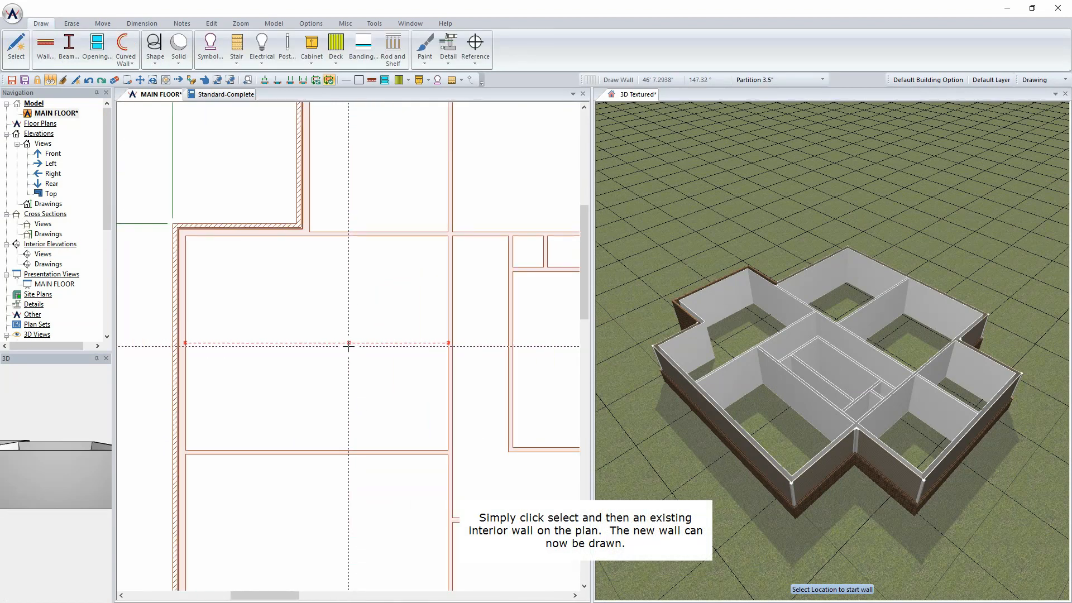
{"action": "left_click", "coordinate": [17, 47]}
{"action": "left_click", "coordinate": [448, 288]}
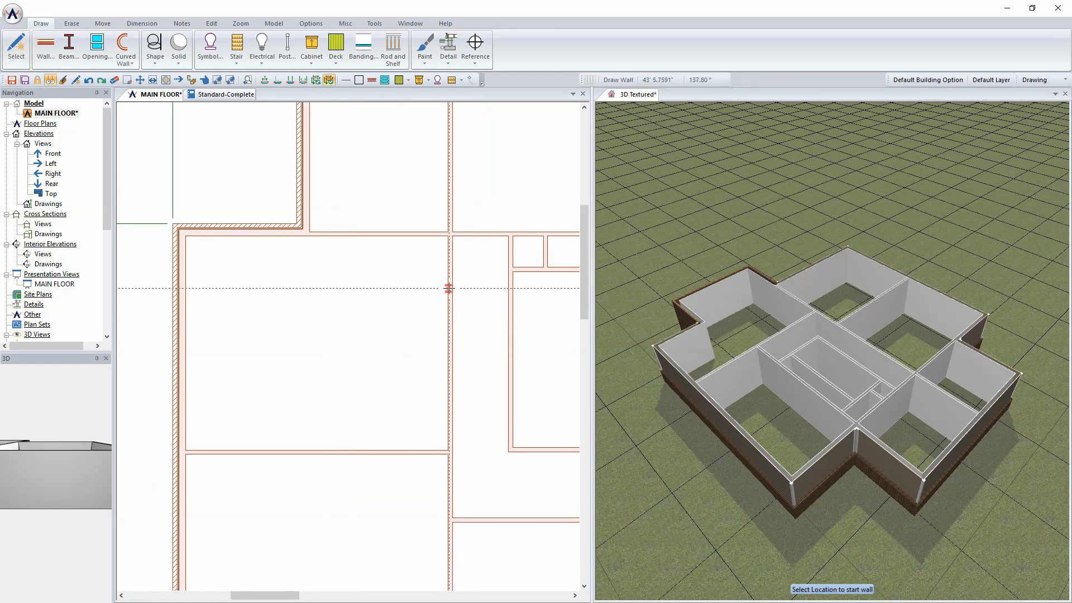
{"action": "left_click", "coordinate": [358, 288]}
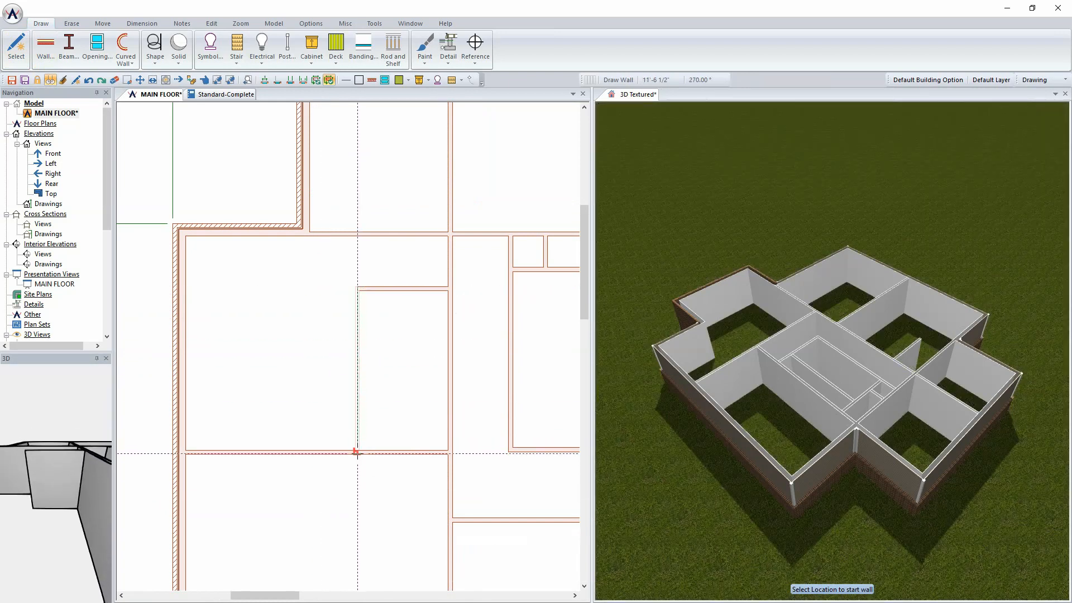
{"action": "left_click", "coordinate": [356, 451]}
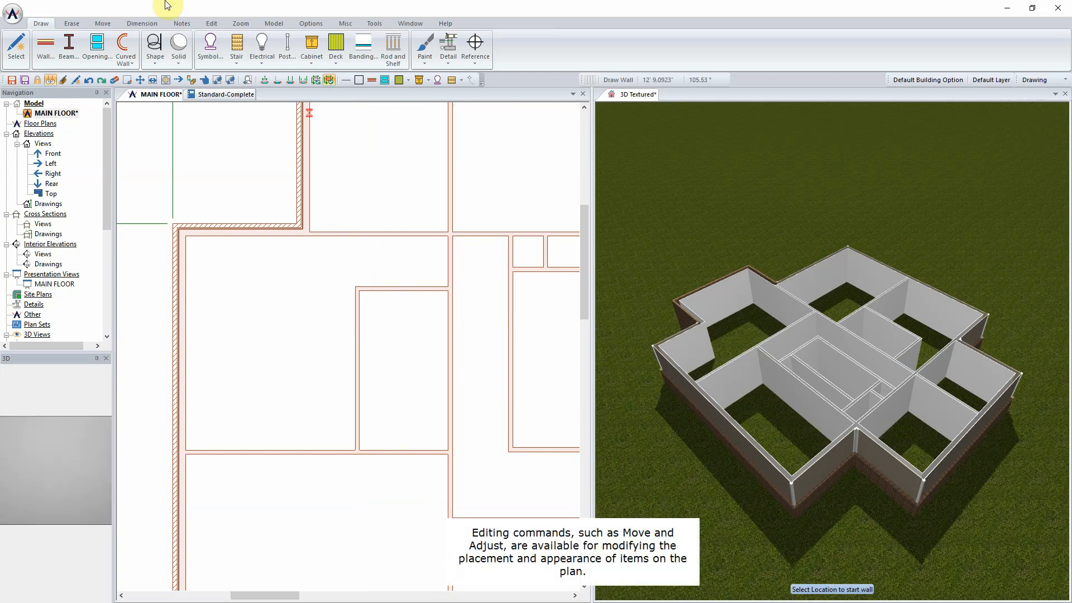
Step: Move the left side's cross partition toward the rear, with attached walls following, until the new enclosure is 9'-2" deep inside
{"action": "left_click", "coordinate": [103, 24]}
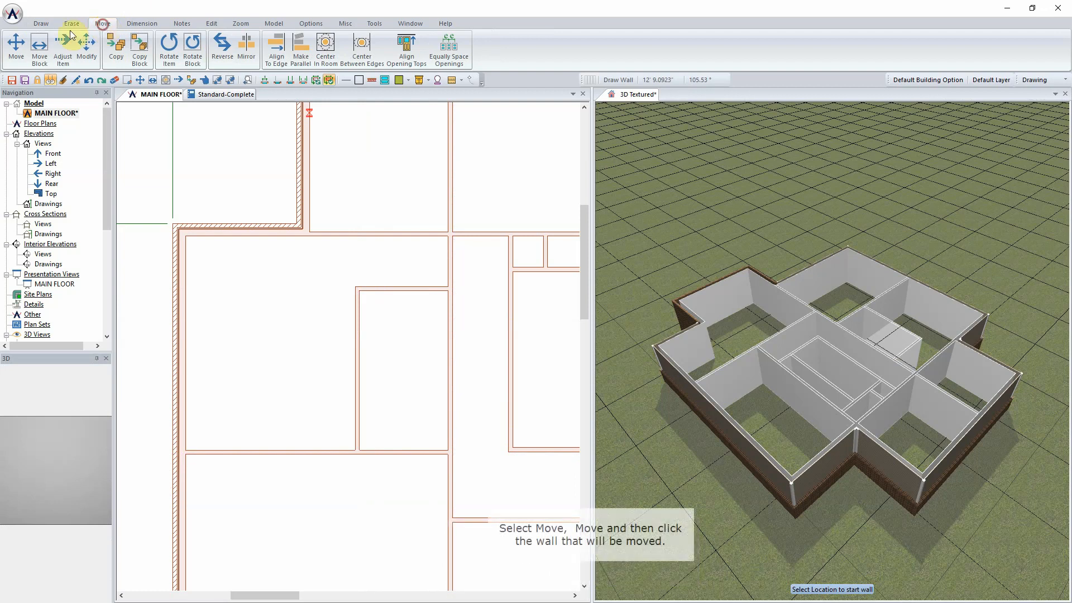
{"action": "left_click", "coordinate": [16, 45]}
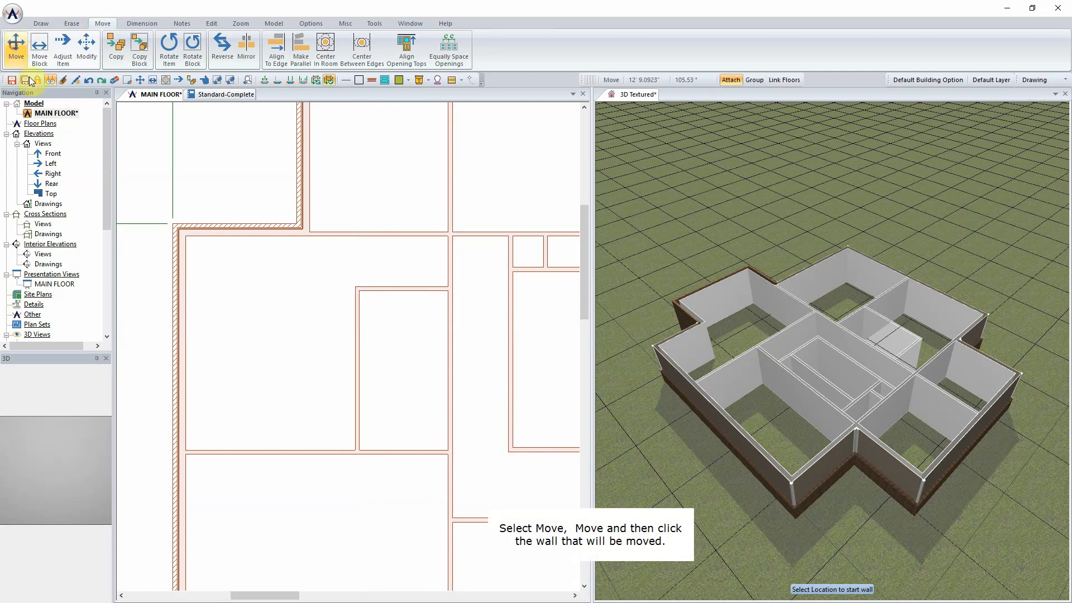
{"action": "left_click", "coordinate": [279, 454]}
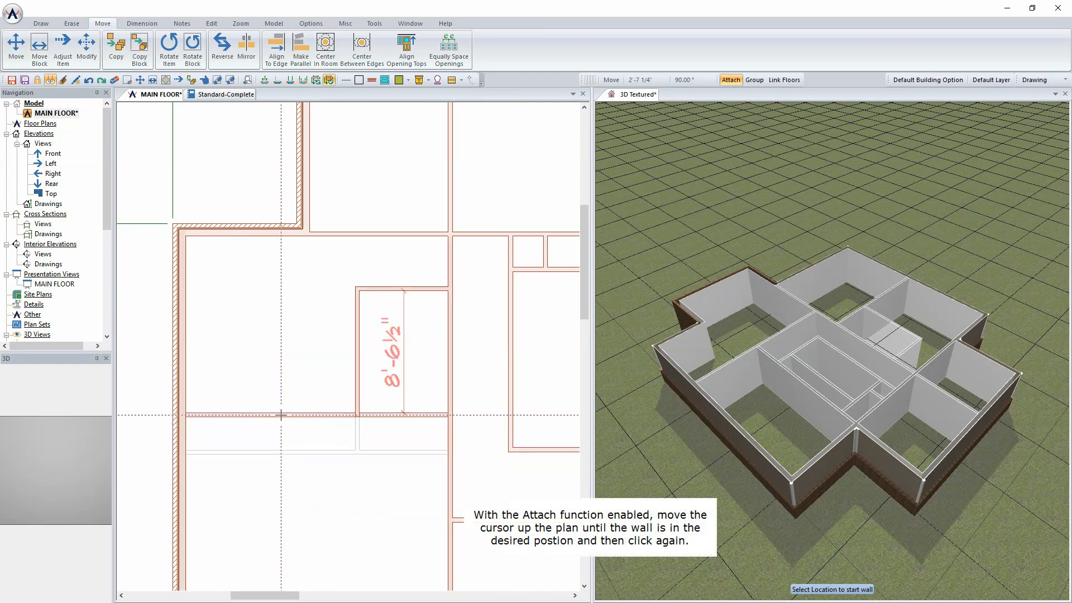
{"action": "left_click", "coordinate": [281, 423]}
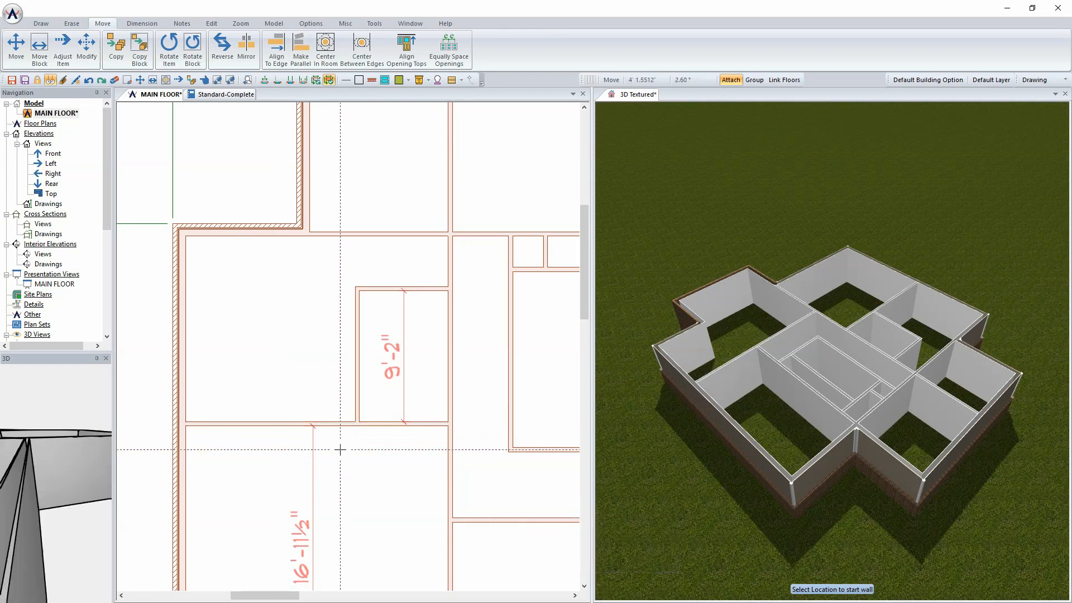
Step: Move the new enclosure's lengthwise partition toward the left exterior wall for a 7'-0 1/2" inside width, review the full layout, and save the drawing
{"action": "left_click", "coordinate": [358, 362]}
{"action": "left_click_drag", "start_coordinate": [358, 362], "coordinate": [344, 361]}
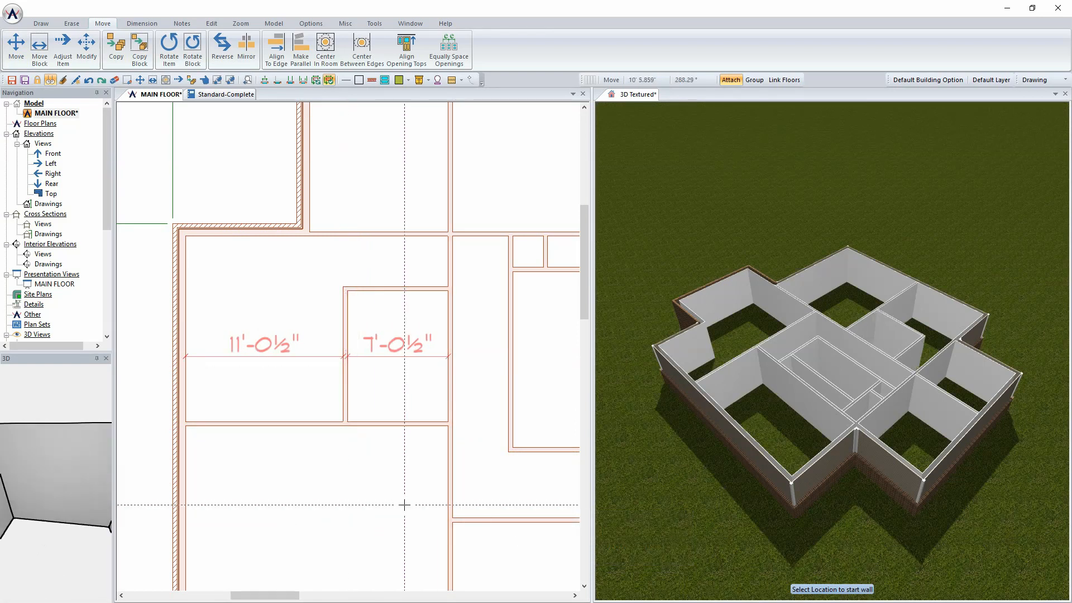
{"action": "scroll", "coordinate": [404, 505], "scroll_direction": "down", "scroll_amount": 2}
{"action": "middle_click_drag", "start_coordinate": [440, 485], "coordinate": [375, 427]}
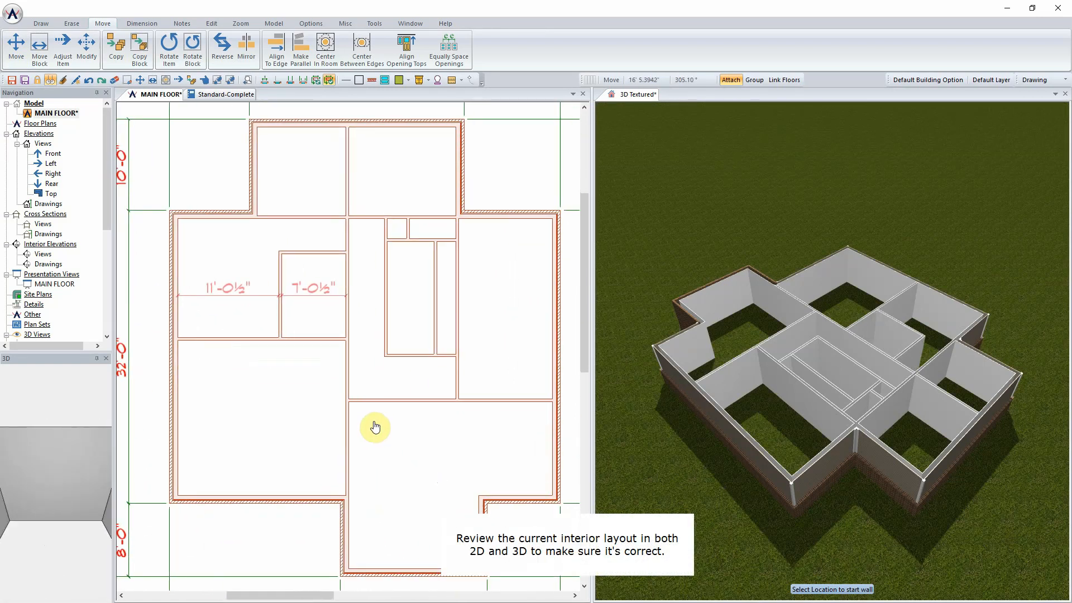
{"action": "scroll", "coordinate": [375, 425], "scroll_direction": "down", "scroll_amount": 2}
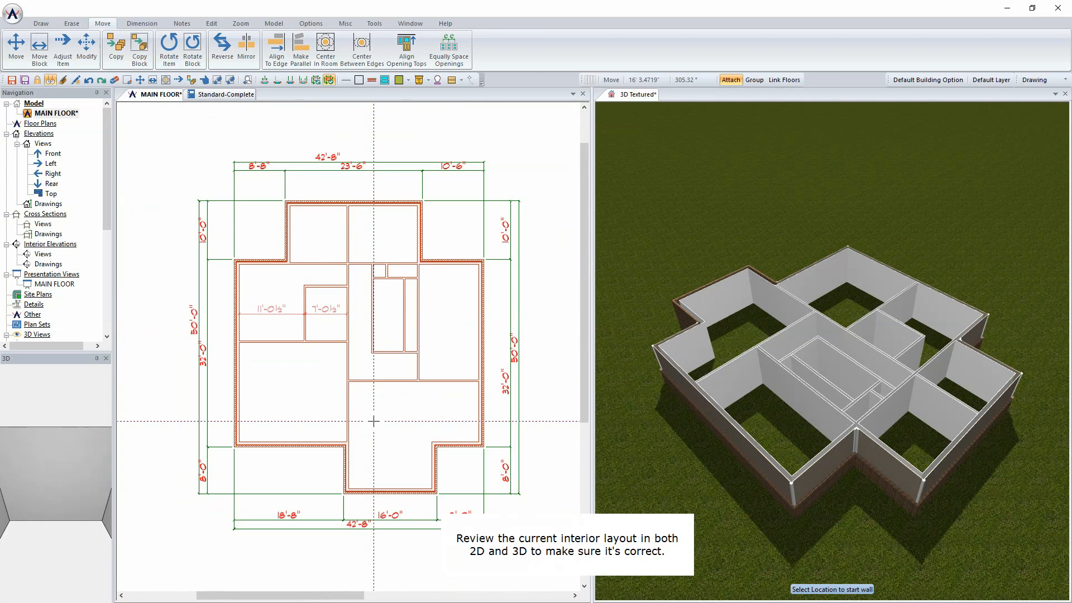
{"action": "left_click", "coordinate": [11, 81]}
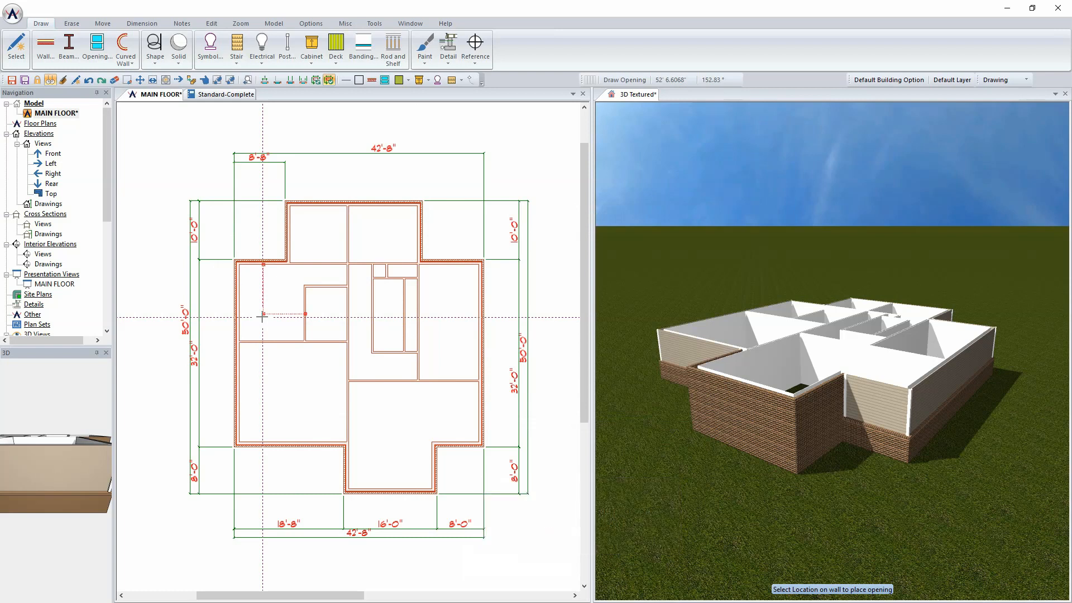
Step: From the Double Hung window library, choose the 42X60 DOUBLE HUNG 2 opening for placement
{"action": "right_click", "coordinate": [149, 151]}
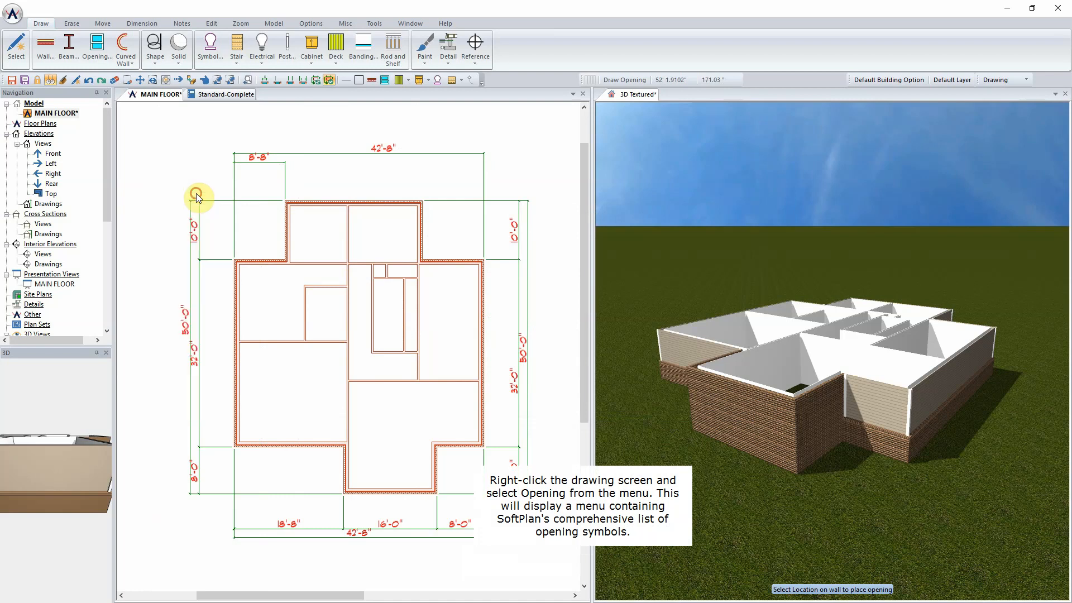
{"action": "left_click", "coordinate": [196, 198]}
{"action": "left_click", "coordinate": [226, 312]}
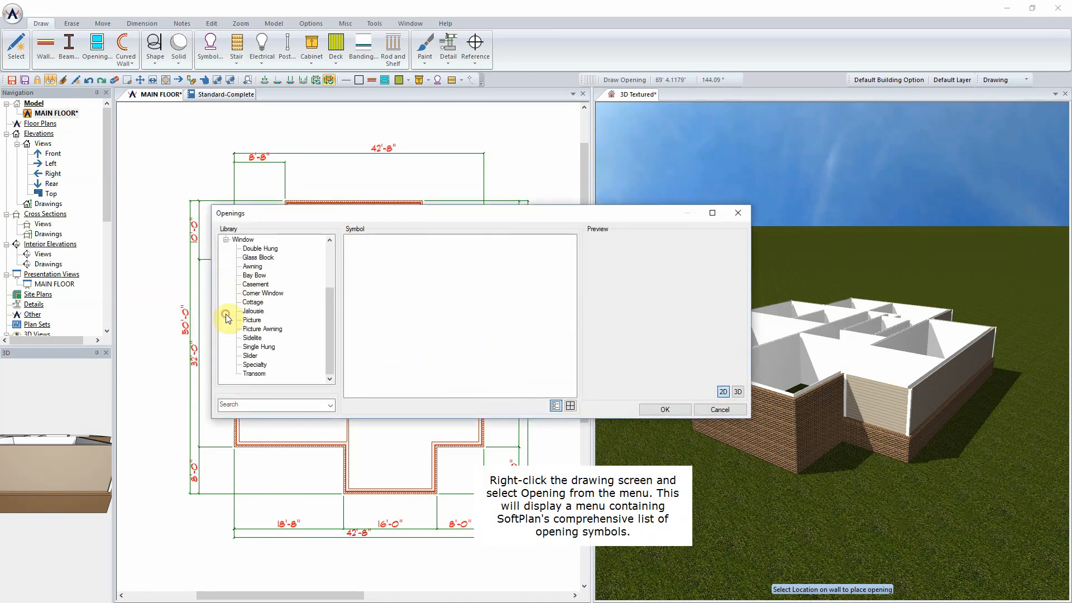
{"action": "left_click", "coordinate": [267, 249]}
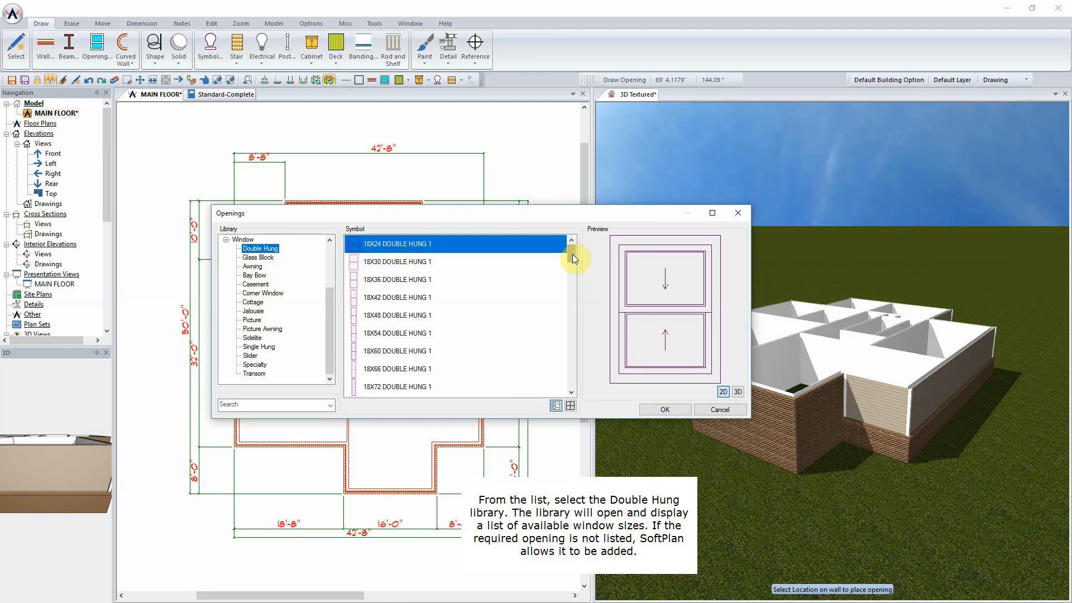
{"action": "left_click_drag", "start_coordinate": [572, 253], "coordinate": [574, 340]}
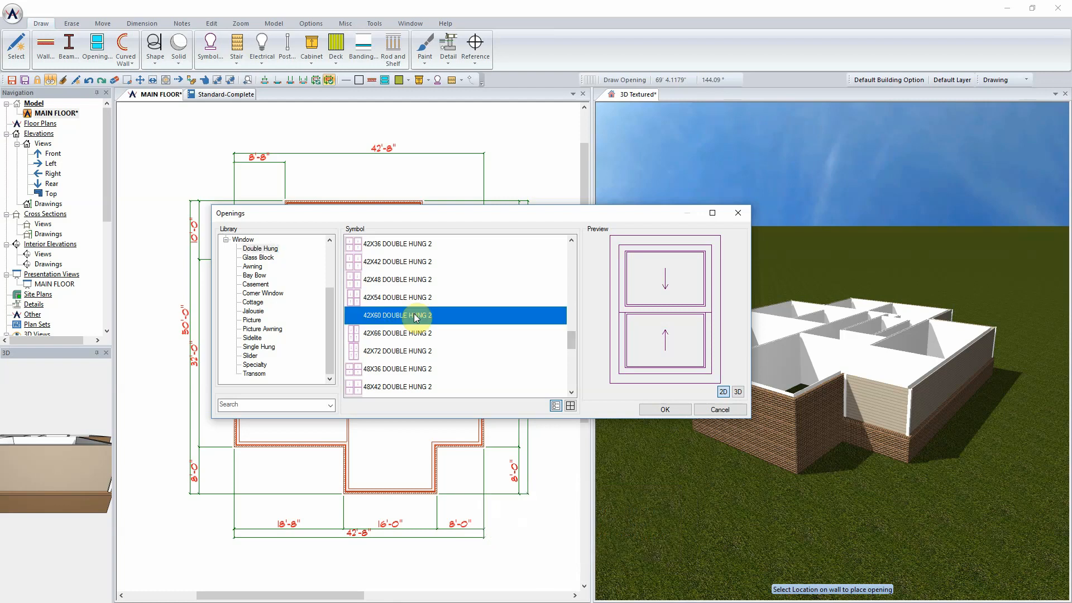
{"action": "left_click", "coordinate": [416, 318]}
{"action": "left_click", "coordinate": [645, 409]}
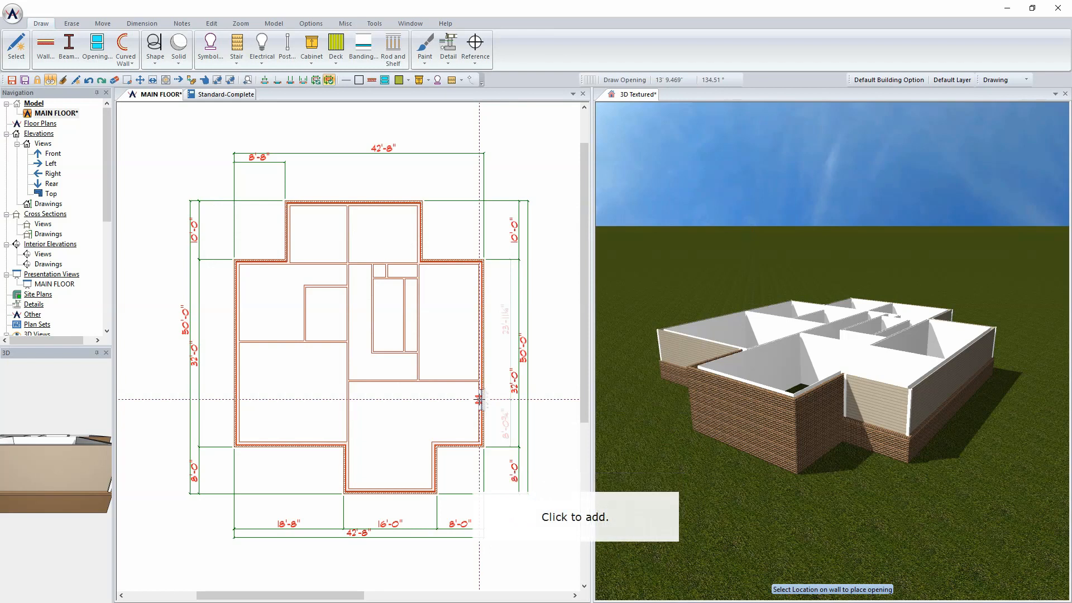
Step: Place 42X60 double hung windows near the front and rear of the right exterior wall and one in the short rear wall on the right
{"action": "left_click", "coordinate": [481, 400]}
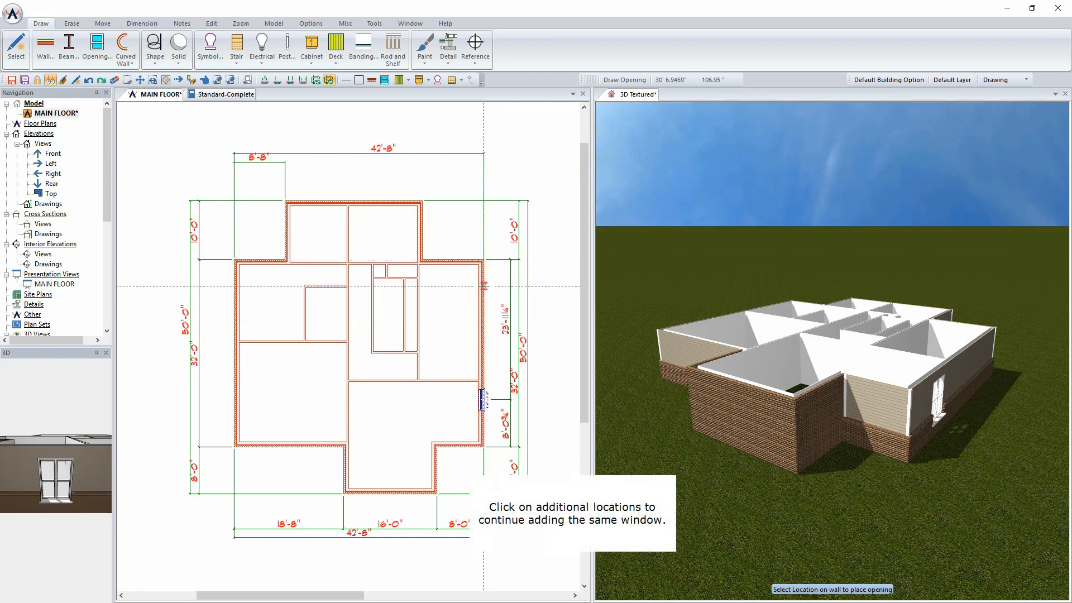
{"action": "left_click", "coordinate": [481, 286]}
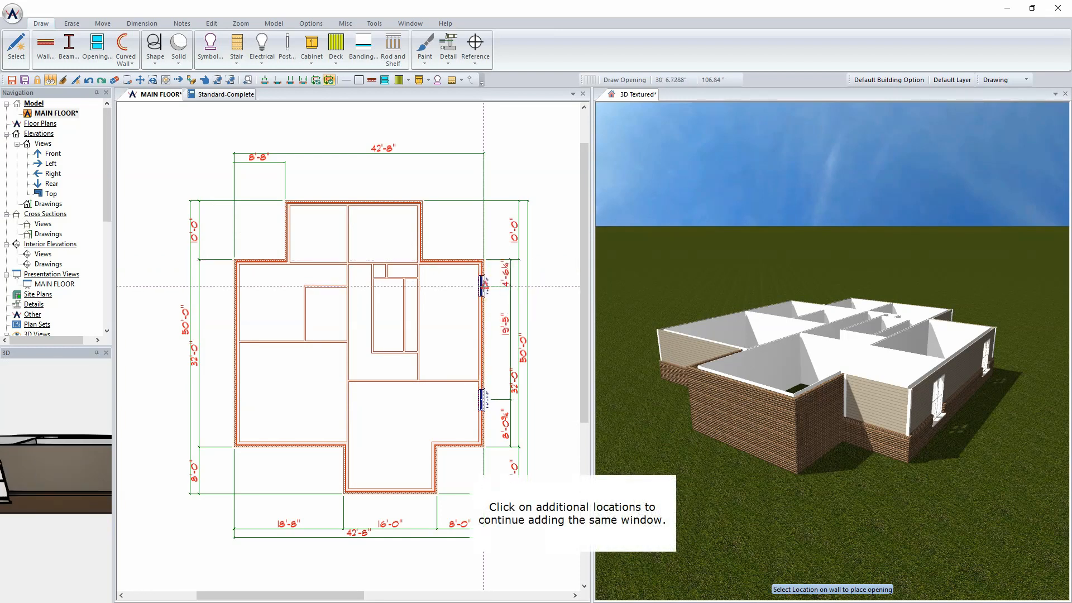
{"action": "left_click", "coordinate": [449, 260]}
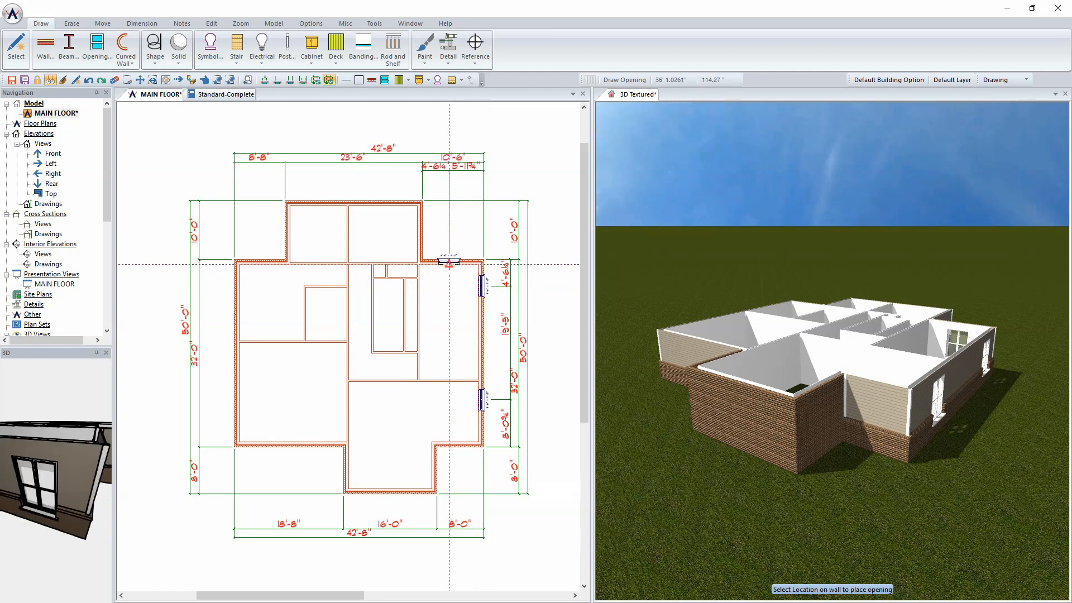
Step: Add the same window to the middle of the short rear wall on the left and at three locations along the left exterior wall
{"action": "left_click", "coordinate": [259, 260]}
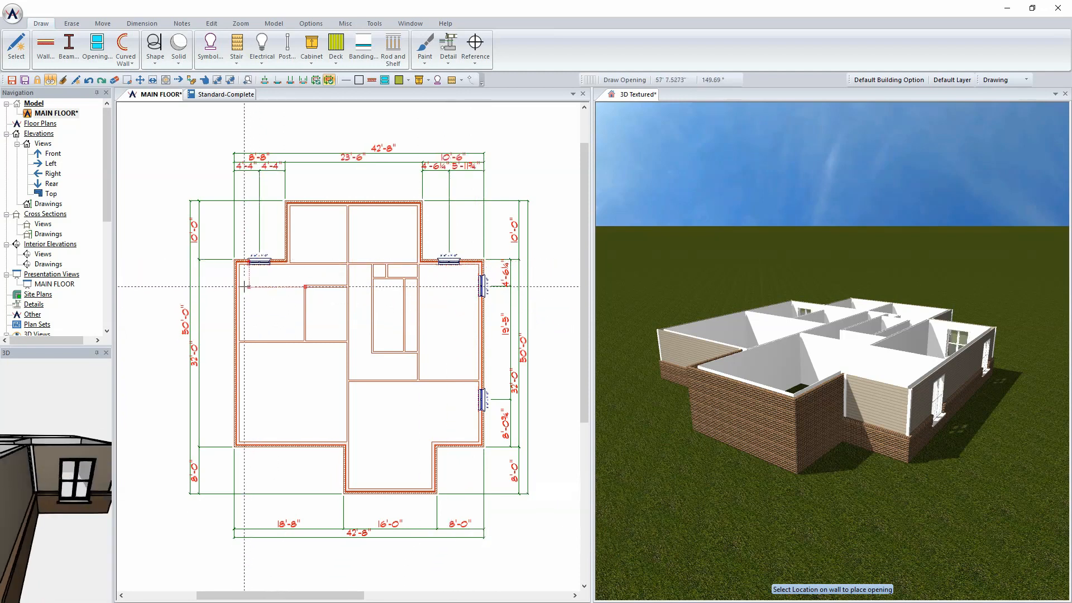
{"action": "left_click", "coordinate": [237, 284]}
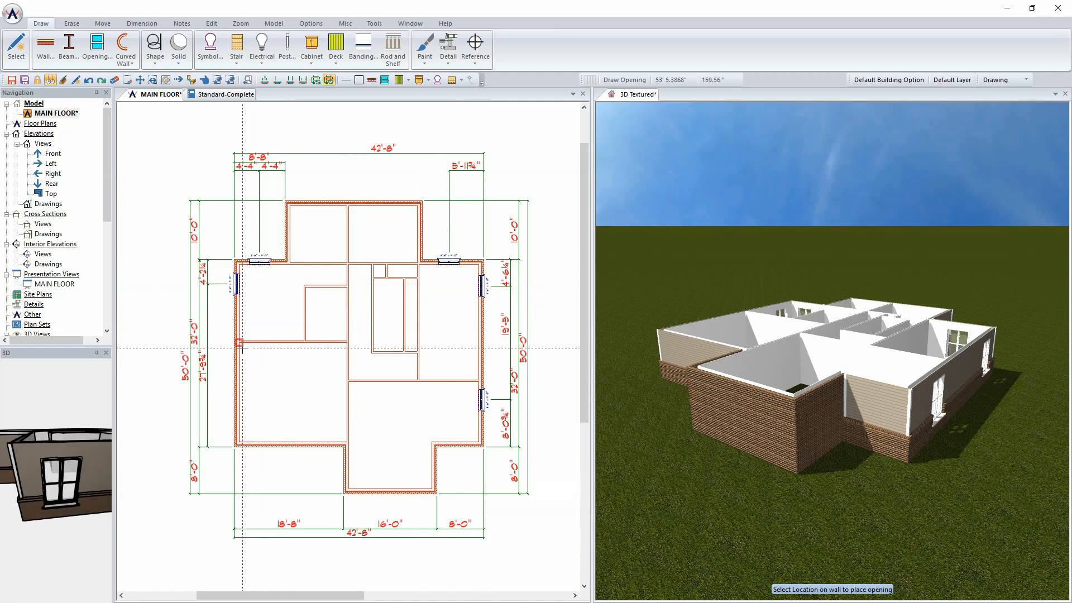
{"action": "left_click", "coordinate": [237, 366]}
{"action": "left_click", "coordinate": [237, 417]}
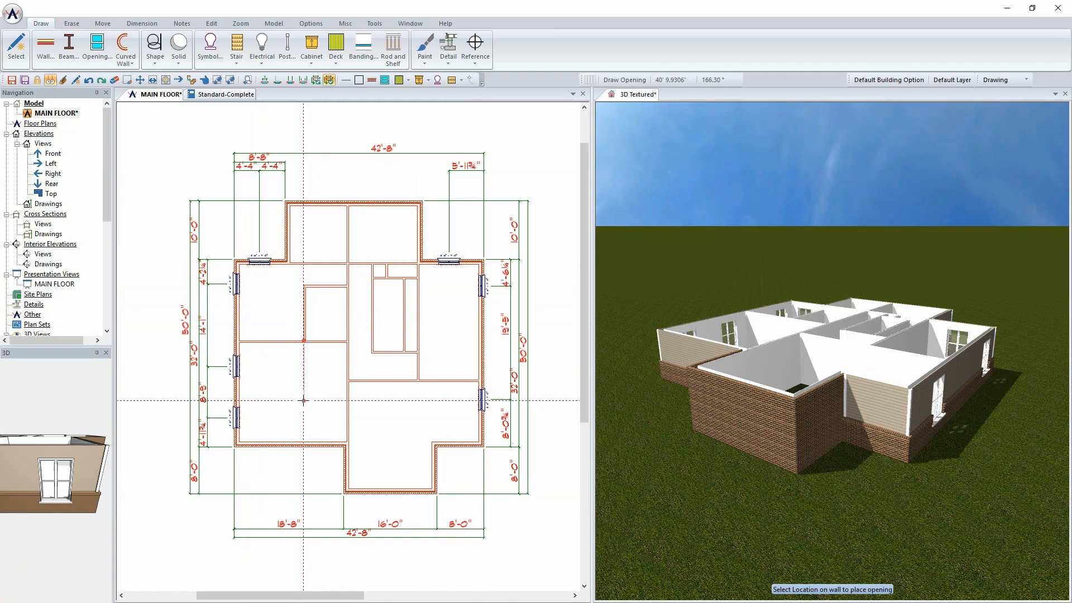
Step: Switch to the 3D model and choose the 60X60 DOUBLE HUNG 2 window opening for placement
{"action": "left_click", "coordinate": [636, 94]}
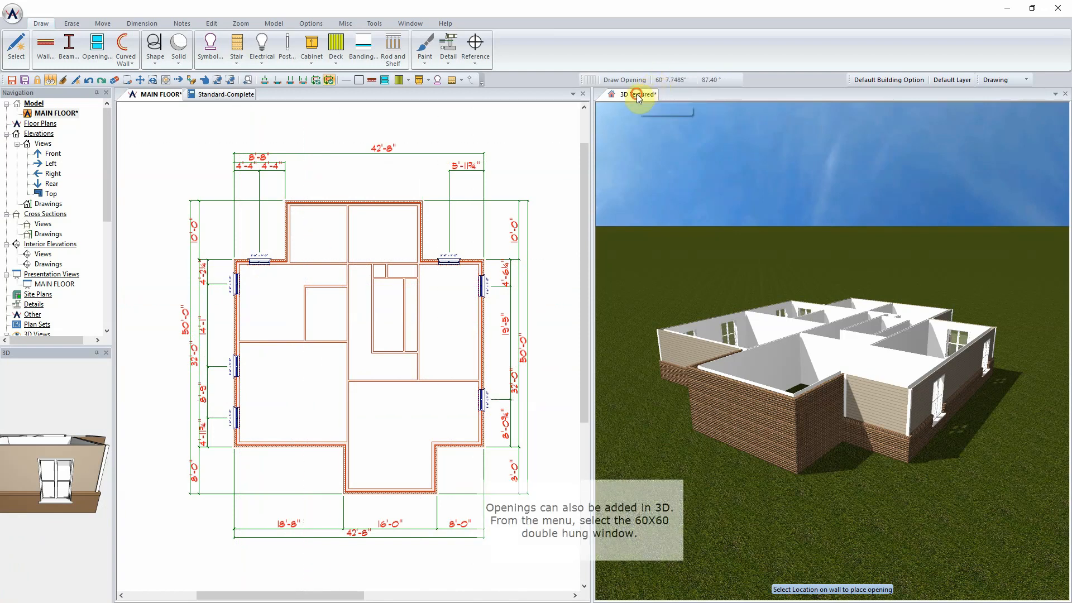
{"action": "left_click", "coordinate": [90, 44]}
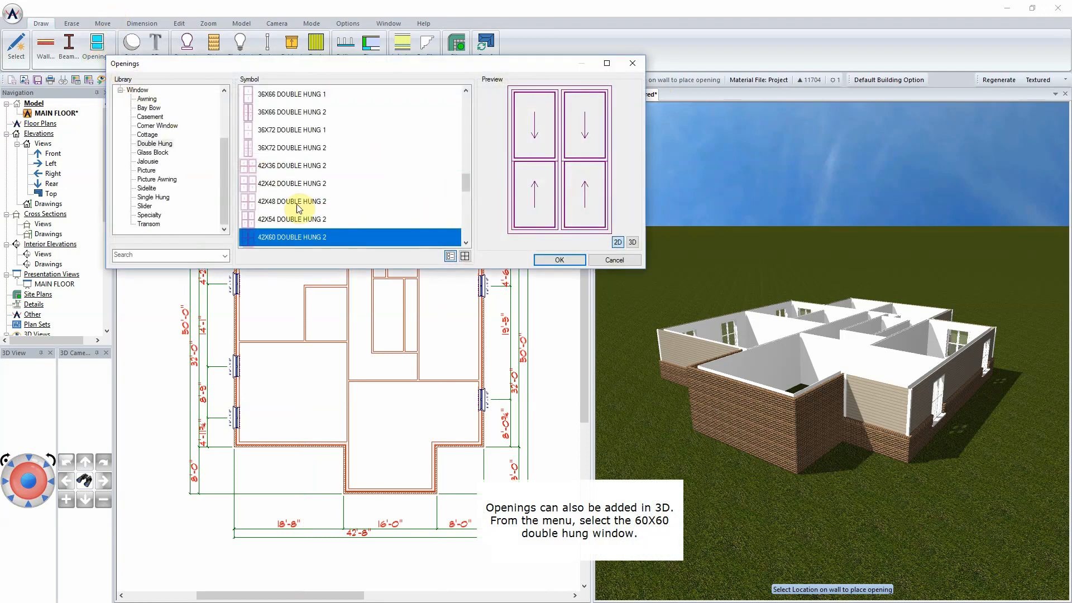
{"action": "left_click_drag", "start_coordinate": [467, 182], "coordinate": [467, 213]}
{"action": "left_click_drag", "start_coordinate": [468, 222], "coordinate": [467, 226]}
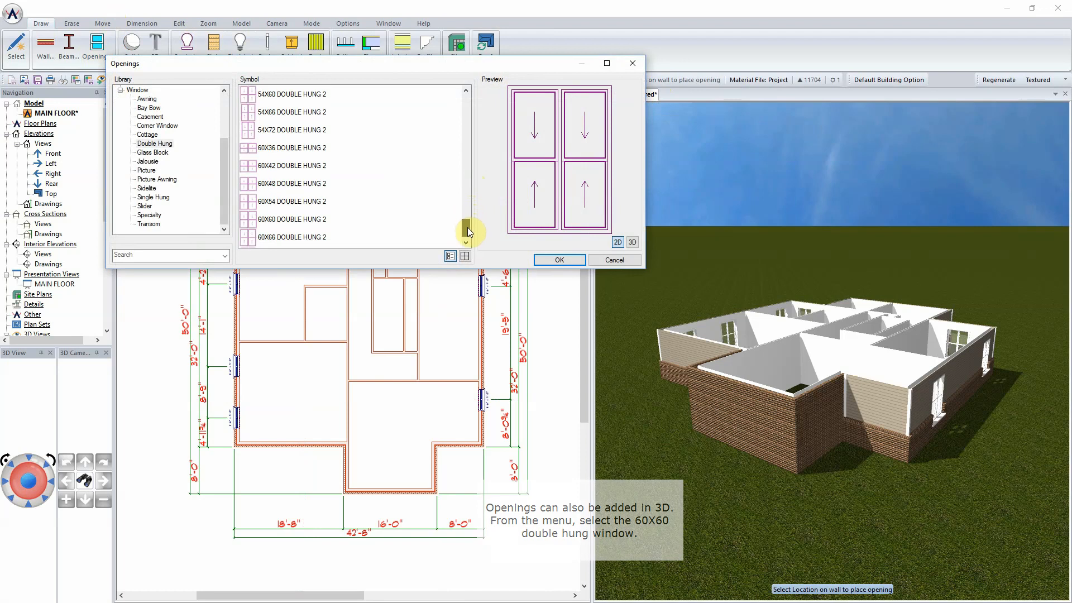
{"action": "left_click", "coordinate": [302, 220]}
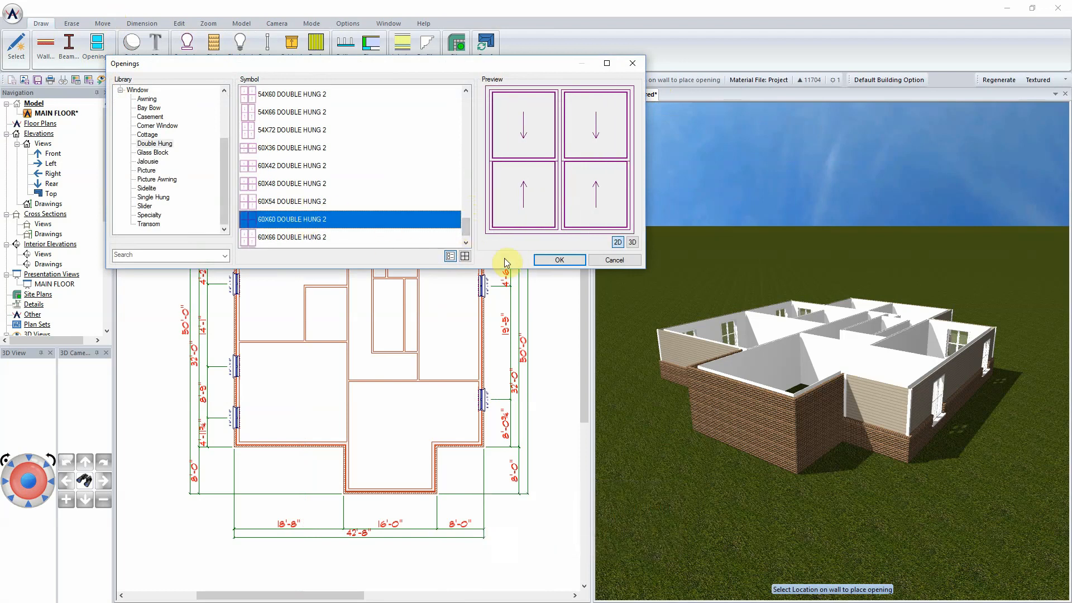
{"action": "left_click", "coordinate": [556, 260]}
Step: In 3D, place a 60X60 double hung window in the projecting brick front wall and another in the siding front wall to its left
{"action": "left_click", "coordinate": [738, 404]}
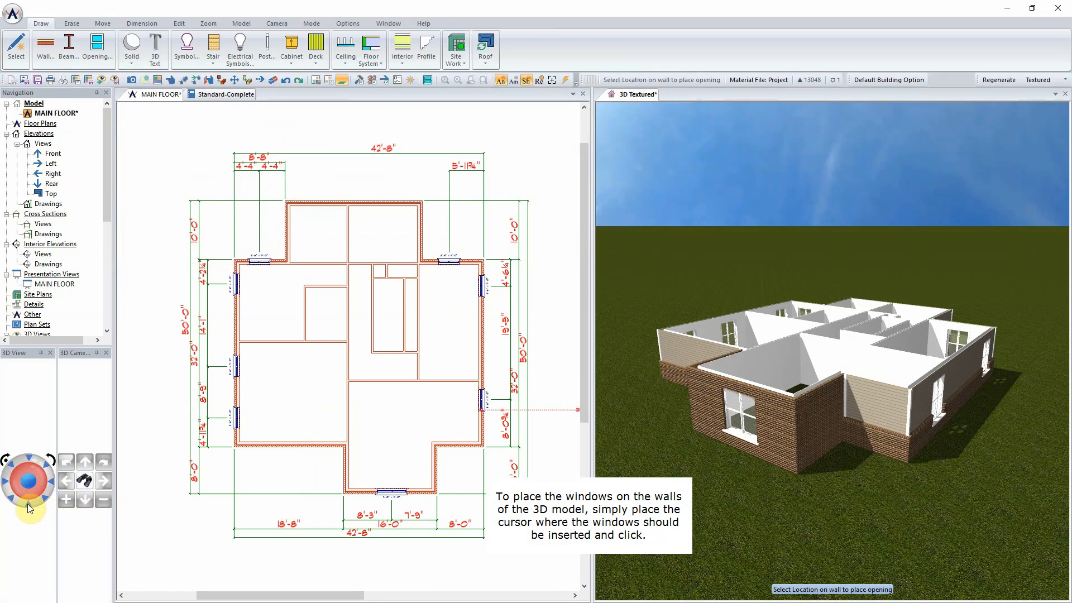
{"action": "left_click", "coordinate": [28, 503]}
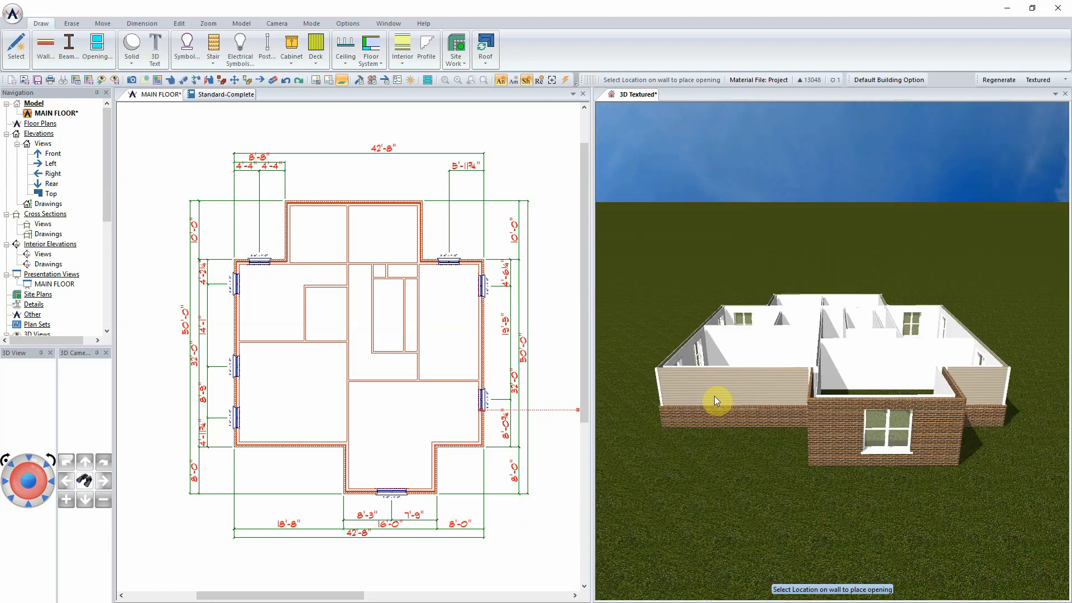
{"action": "left_click", "coordinate": [711, 394]}
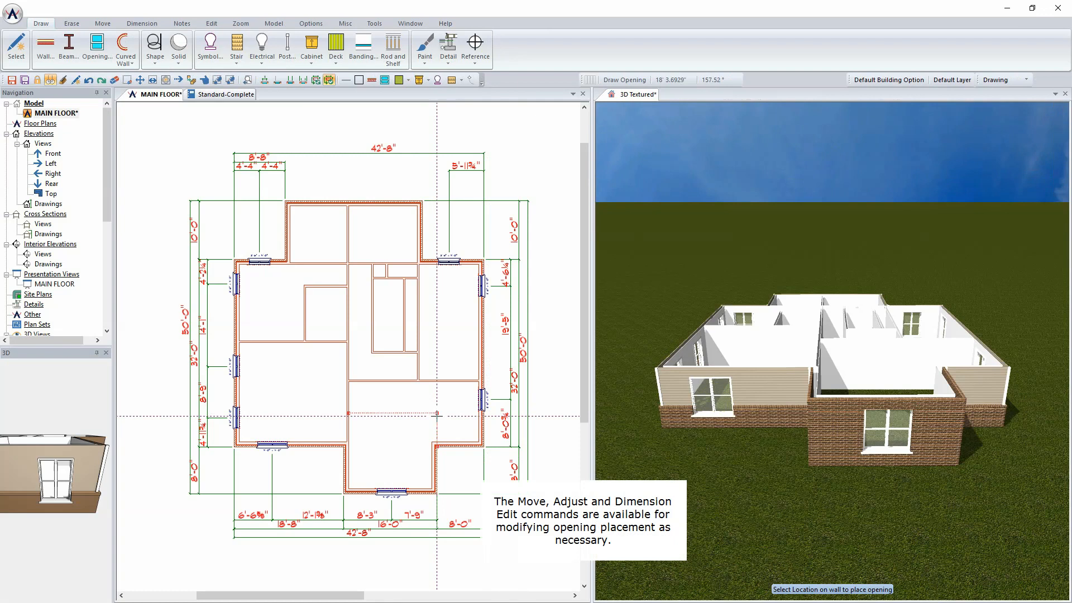
Step: Examine the 3D model's window placement from raised, angled viewpoints
{"action": "left_click", "coordinate": [635, 95]}
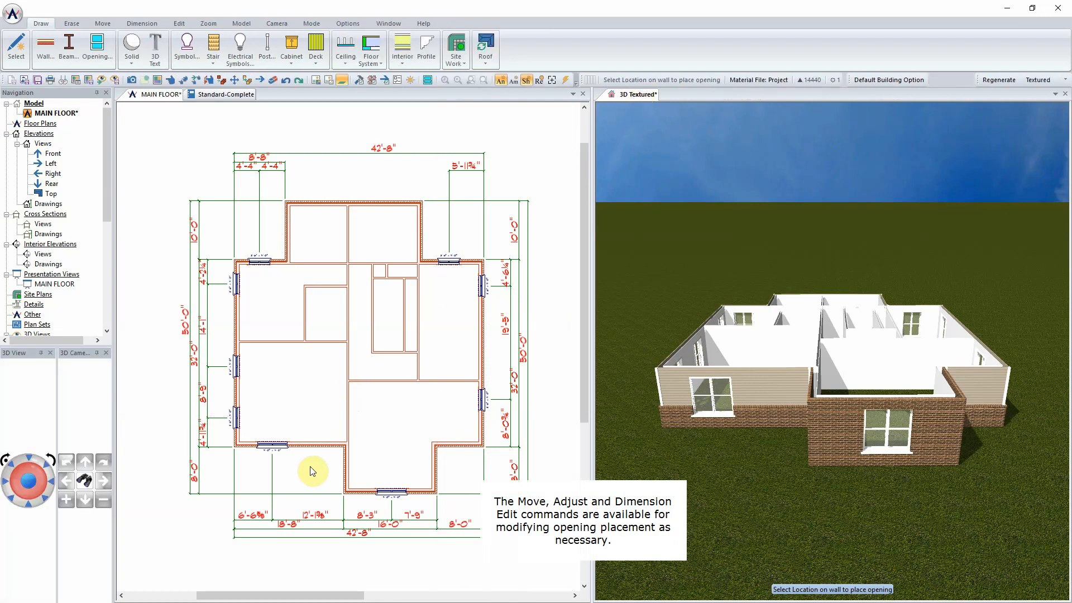
{"action": "left_click", "coordinate": [10, 466]}
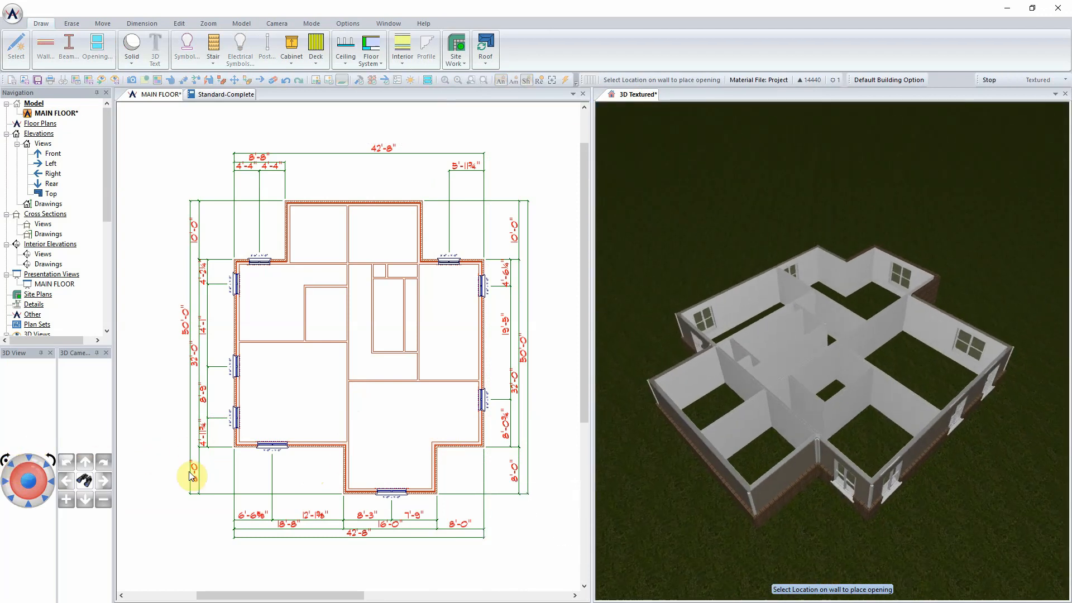
{"action": "left_click", "coordinate": [30, 498]}
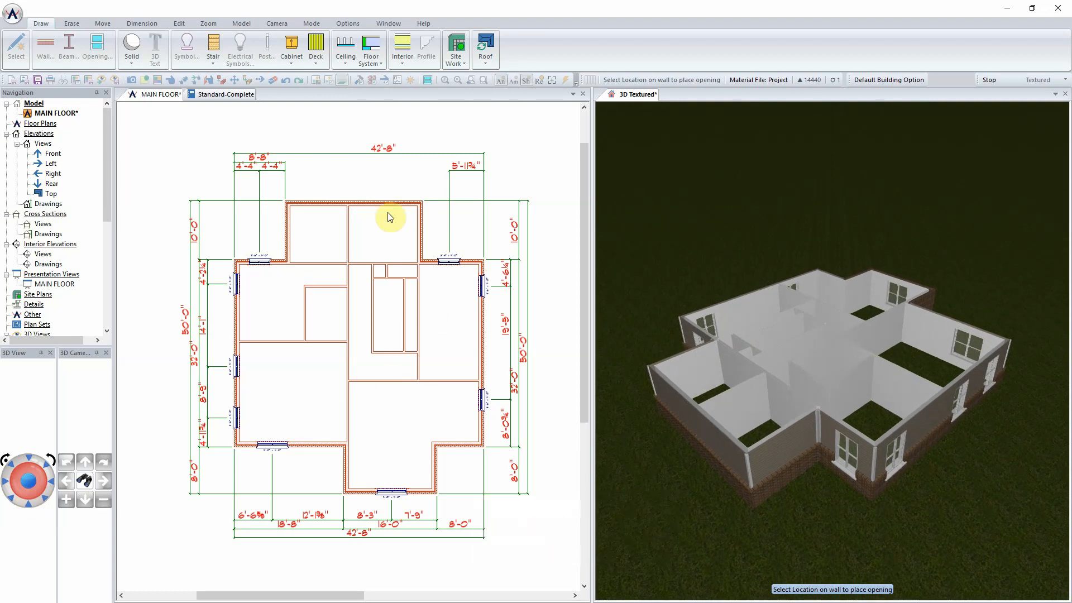
Step: In 3D, place a 12X12 GLASS BLOCK window in each of the two exterior walls meeting at the rear bathroom's corner
{"action": "left_click", "coordinate": [97, 44]}
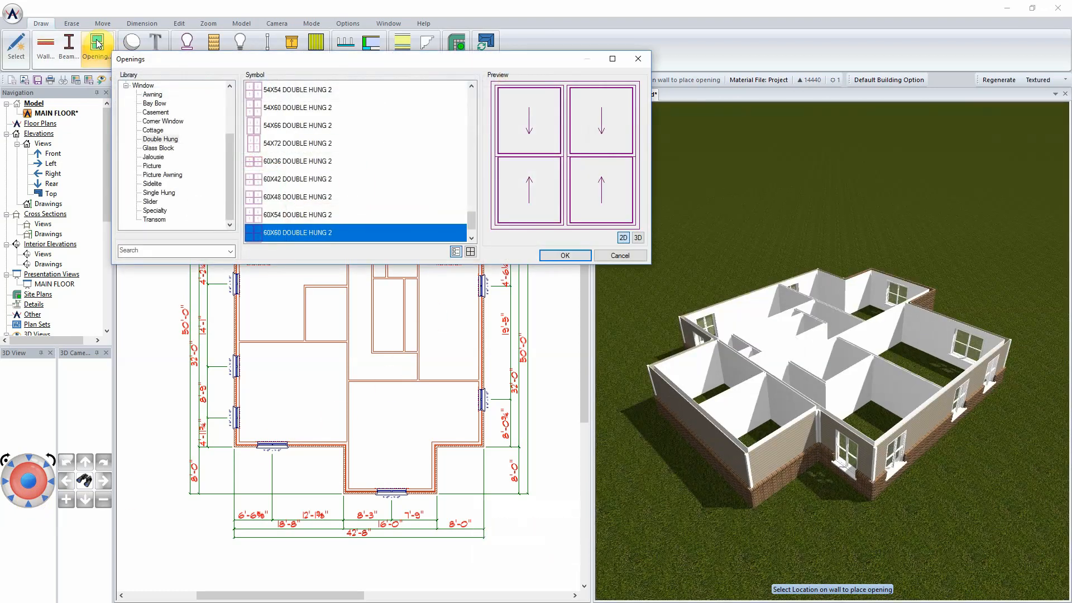
{"action": "left_click", "coordinate": [162, 148]}
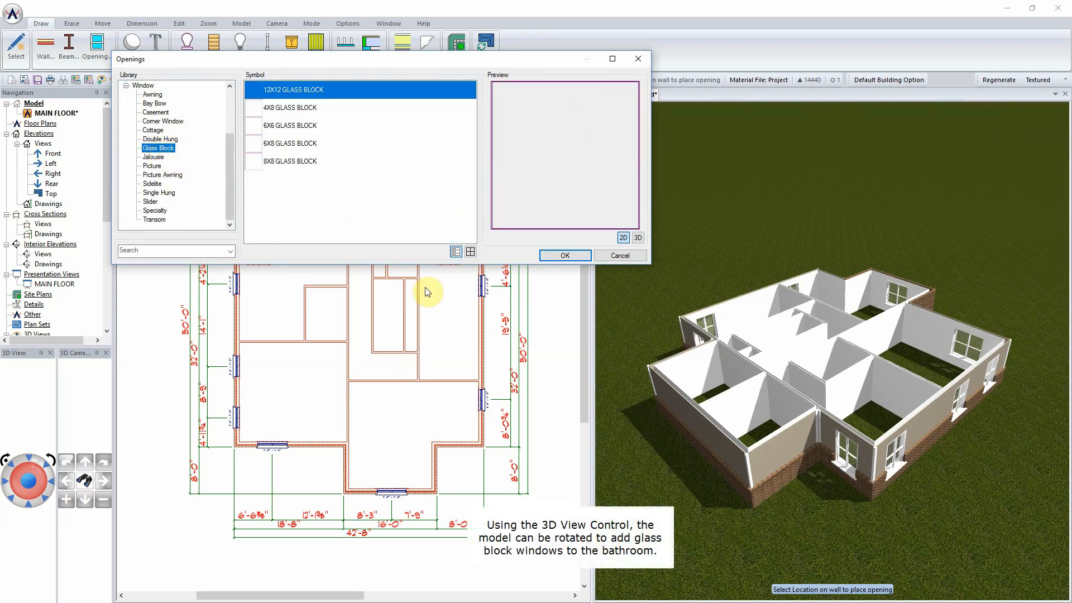
{"action": "left_click", "coordinate": [566, 256]}
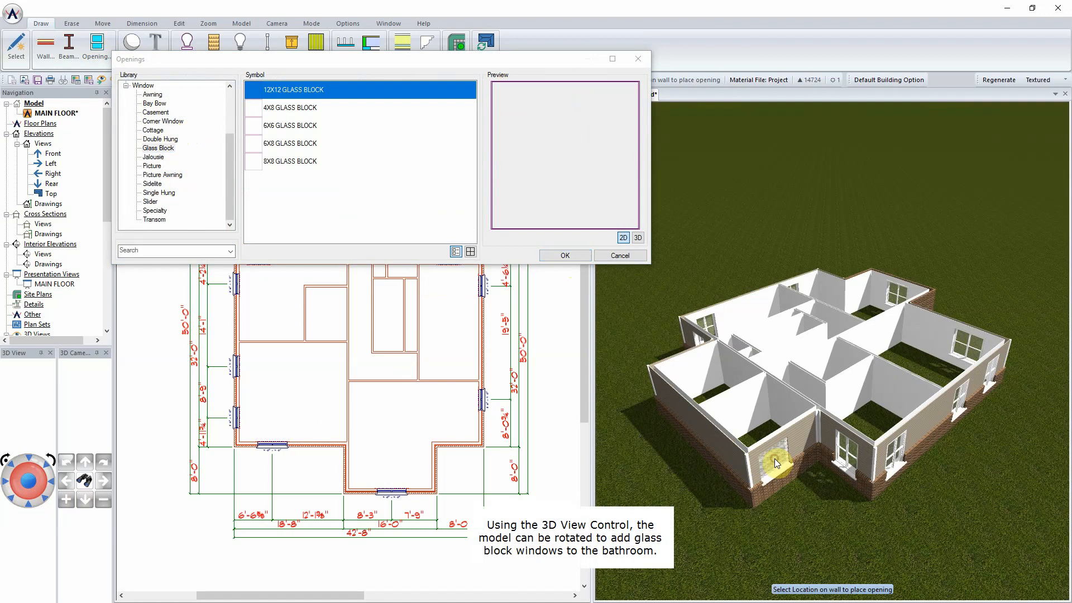
{"action": "left_click", "coordinate": [774, 458]}
{"action": "left_click", "coordinate": [721, 452]}
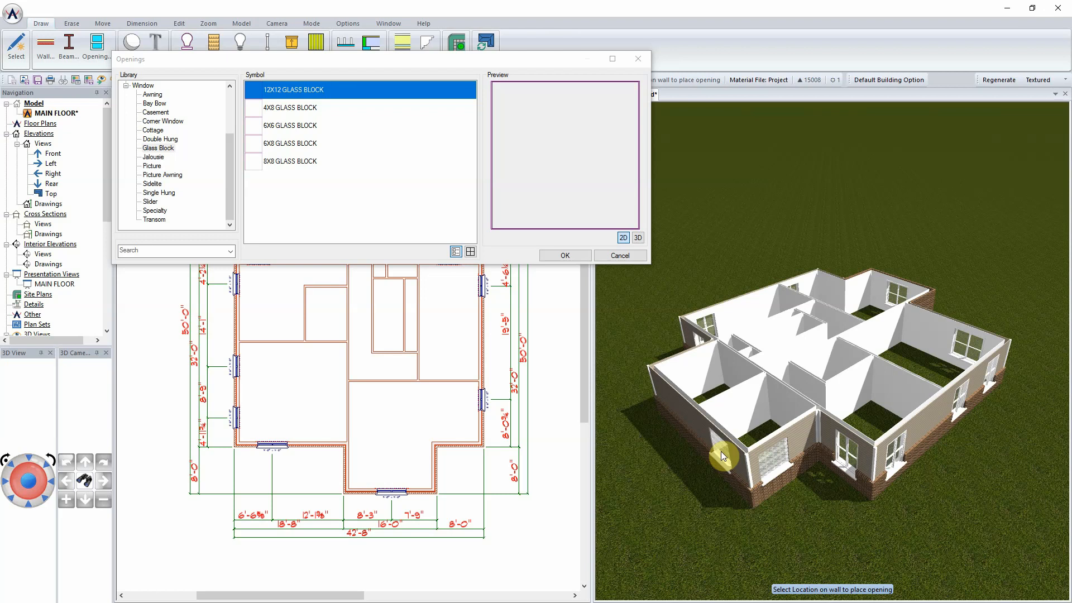
Step: Choose the 60X80 SLIDING FRENCH 2 patio door and place it in 3D in the projecting rear wall beside the glass block window
{"action": "left_click", "coordinate": [28, 456]}
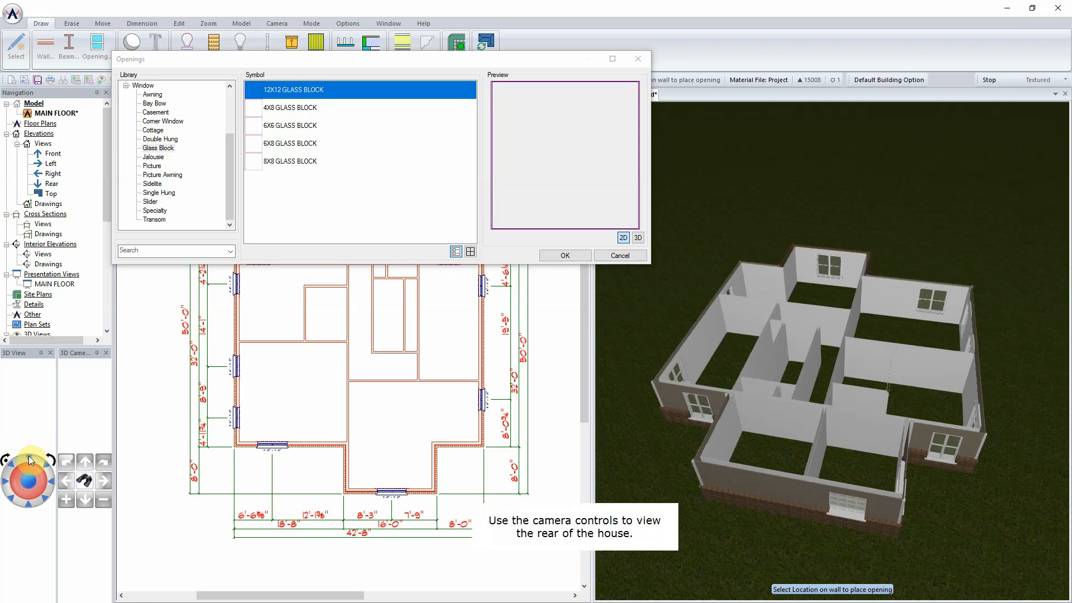
{"action": "left_click", "coordinate": [27, 496]}
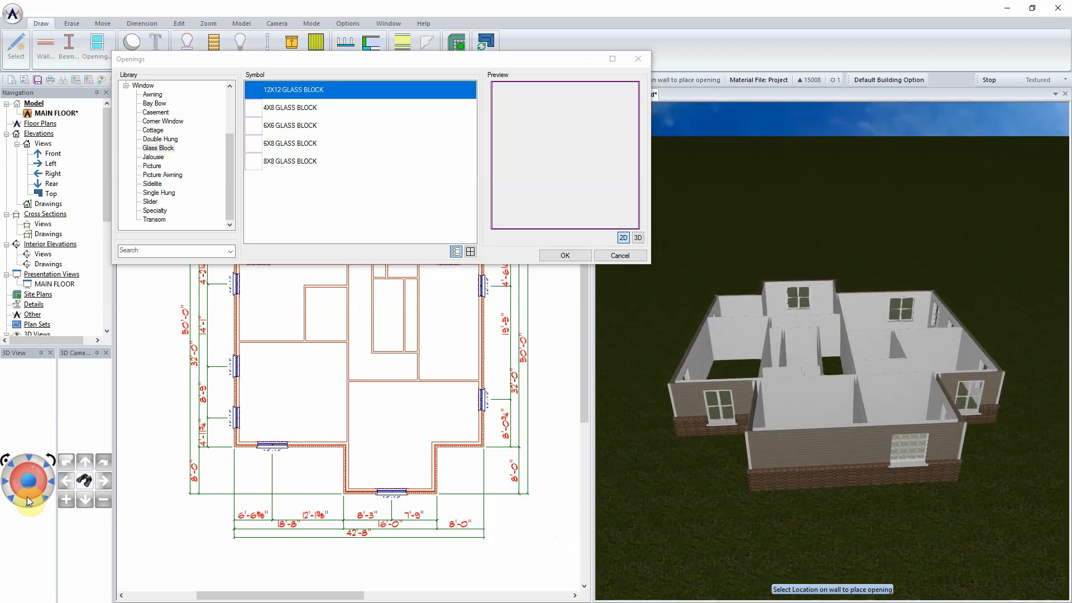
{"action": "left_click_drag", "start_coordinate": [226, 155], "coordinate": [229, 104]}
{"action": "left_click", "coordinate": [126, 104]}
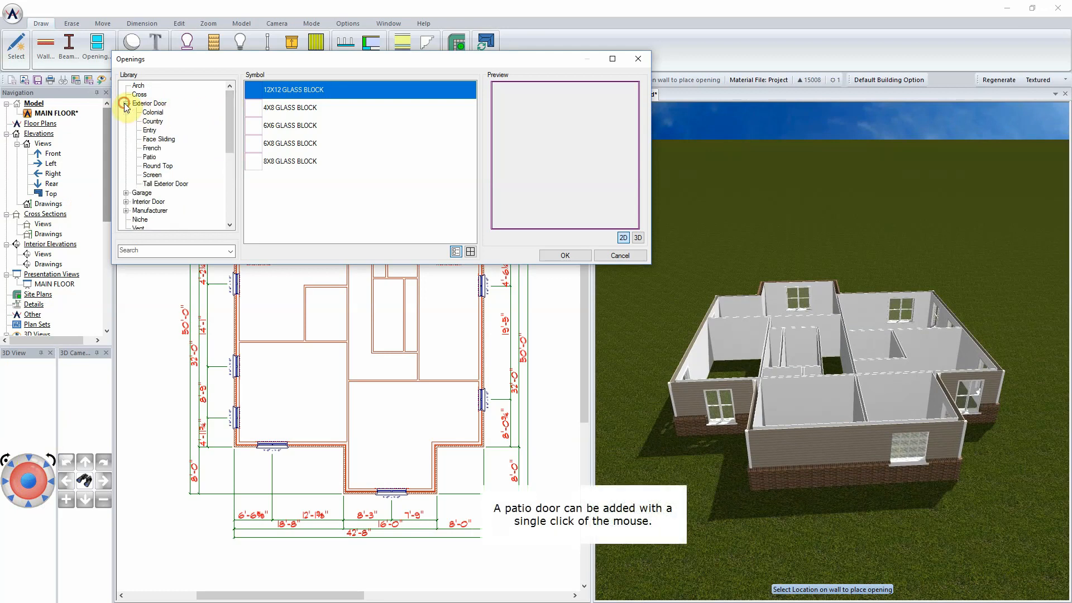
{"action": "left_click", "coordinate": [151, 158]}
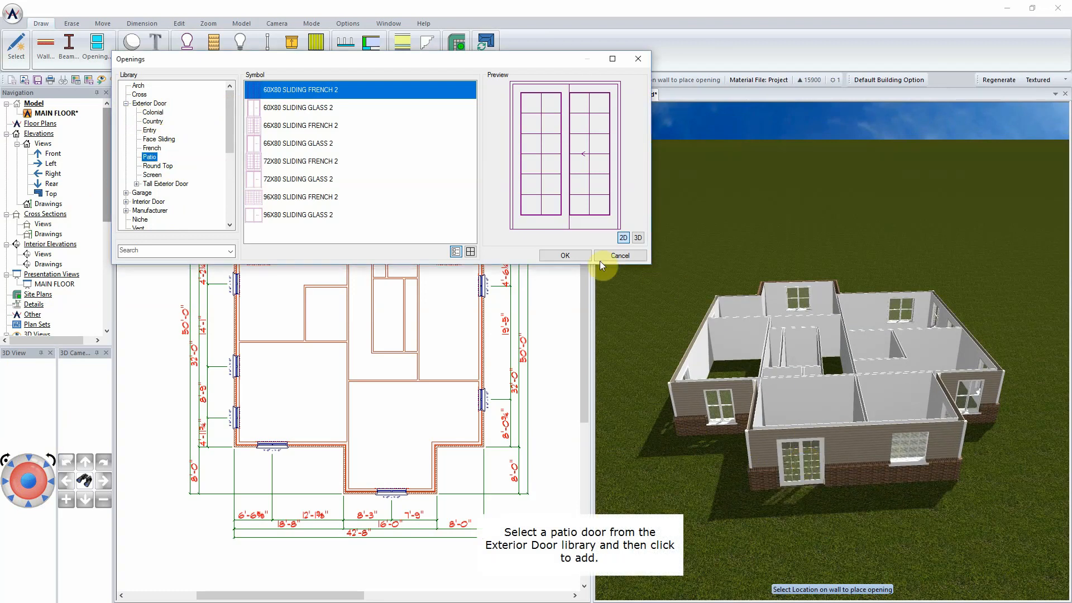
{"action": "left_click", "coordinate": [564, 254]}
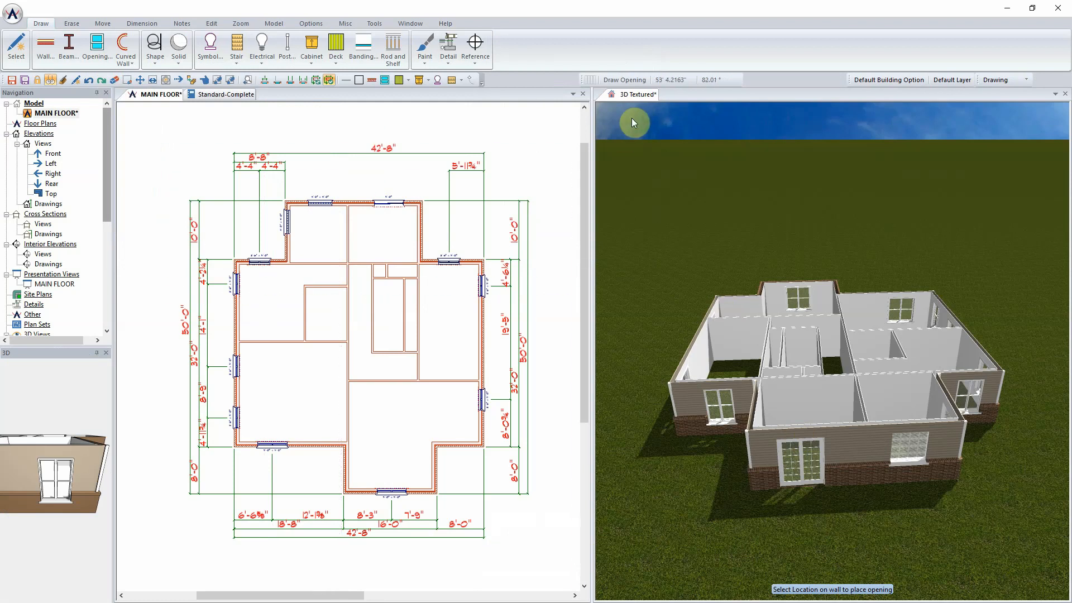
{"action": "left_click", "coordinate": [640, 94]}
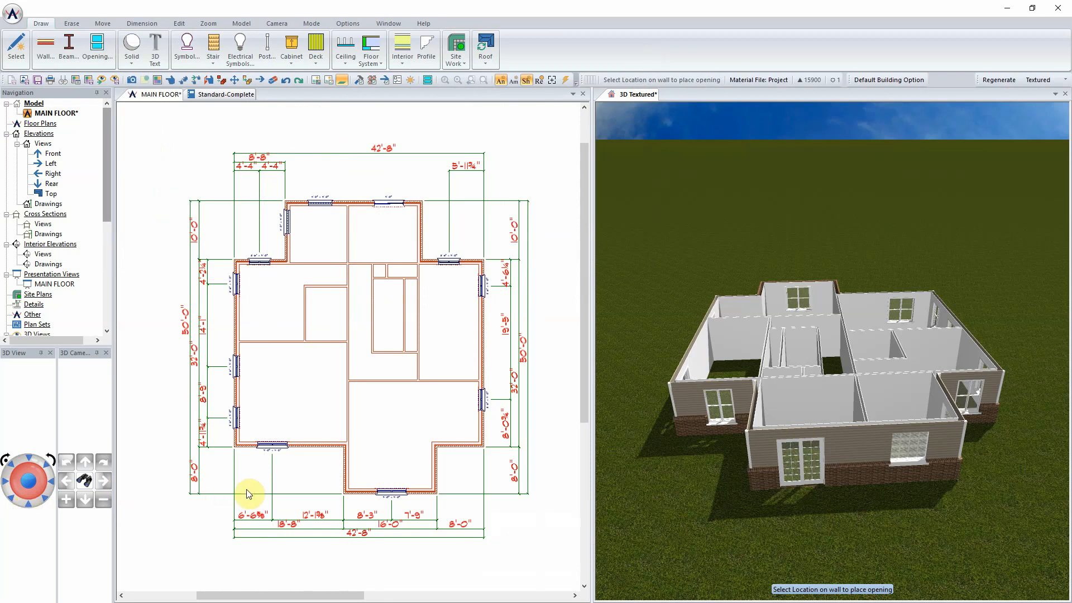
Step: In the floor plan, place a 60X80 RH ENTRY - 2 SL exterior door in the front wall between the window and the projecting room
{"action": "left_click", "coordinate": [321, 466]}
{"action": "scroll", "coordinate": [334, 458], "scroll_direction": "up", "scroll_amount": 2}
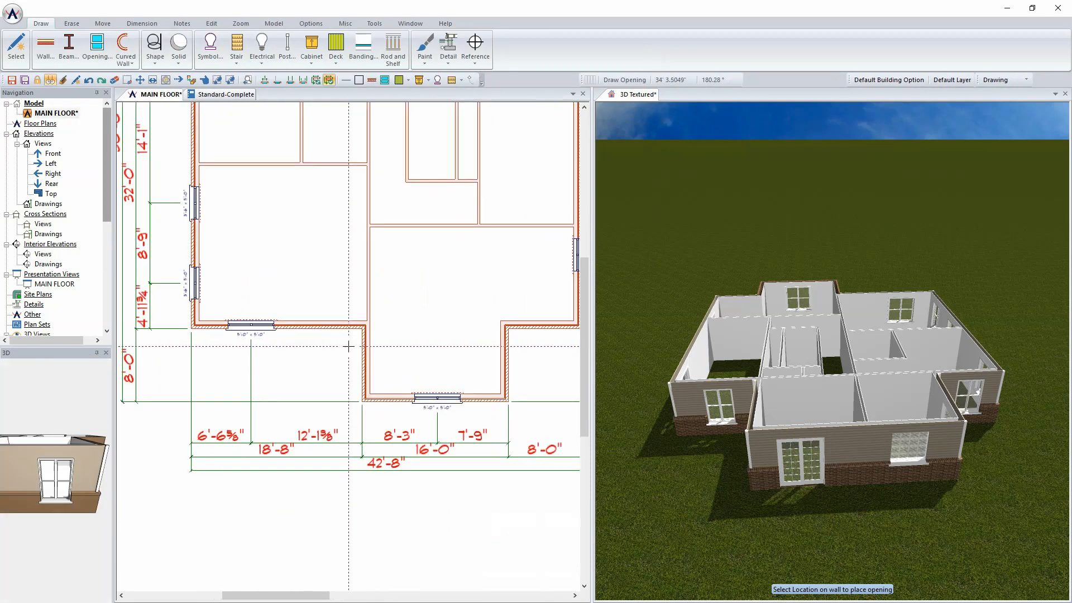
{"action": "right_click", "coordinate": [274, 218]}
{"action": "left_click", "coordinate": [307, 268]}
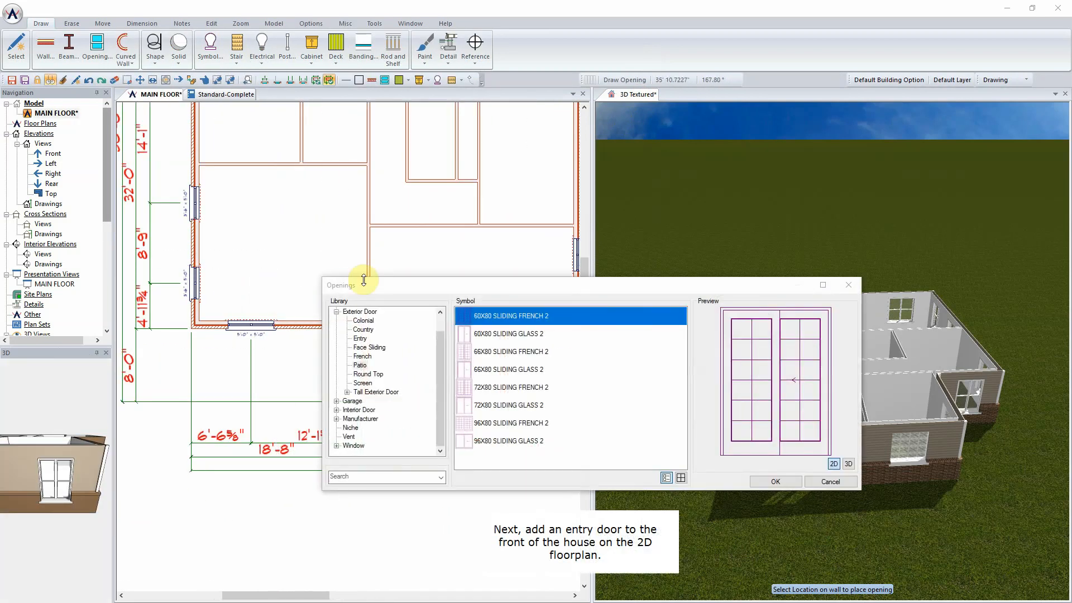
{"action": "left_click_drag", "start_coordinate": [616, 115], "coordinate": [639, 93]}
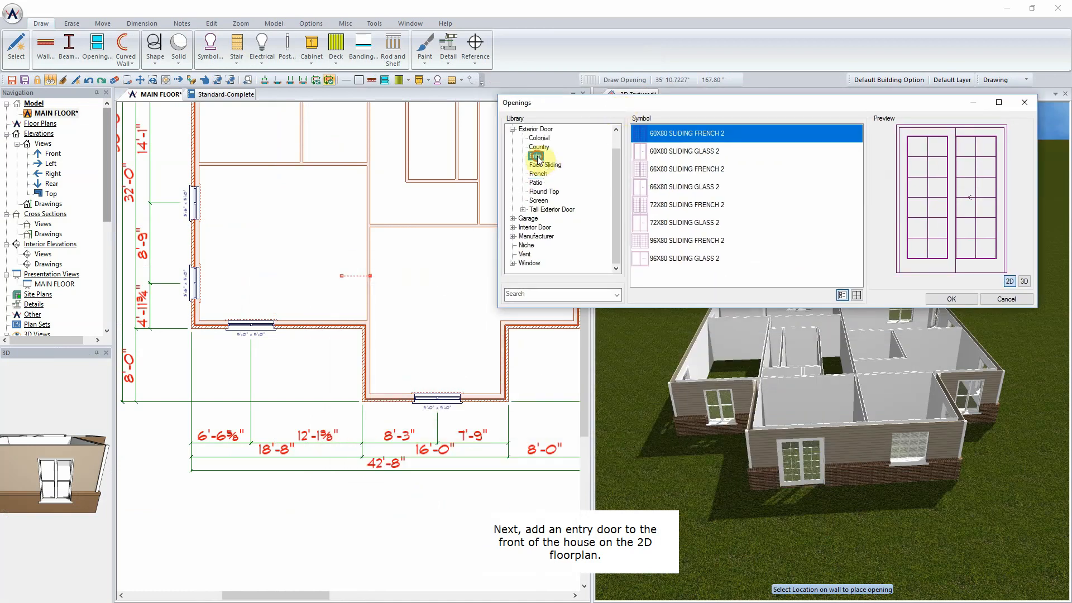
{"action": "left_click", "coordinate": [536, 157]}
{"action": "left_click", "coordinate": [666, 277]}
{"action": "scroll", "coordinate": [666, 277], "scroll_direction": "down", "scroll_amount": 2}
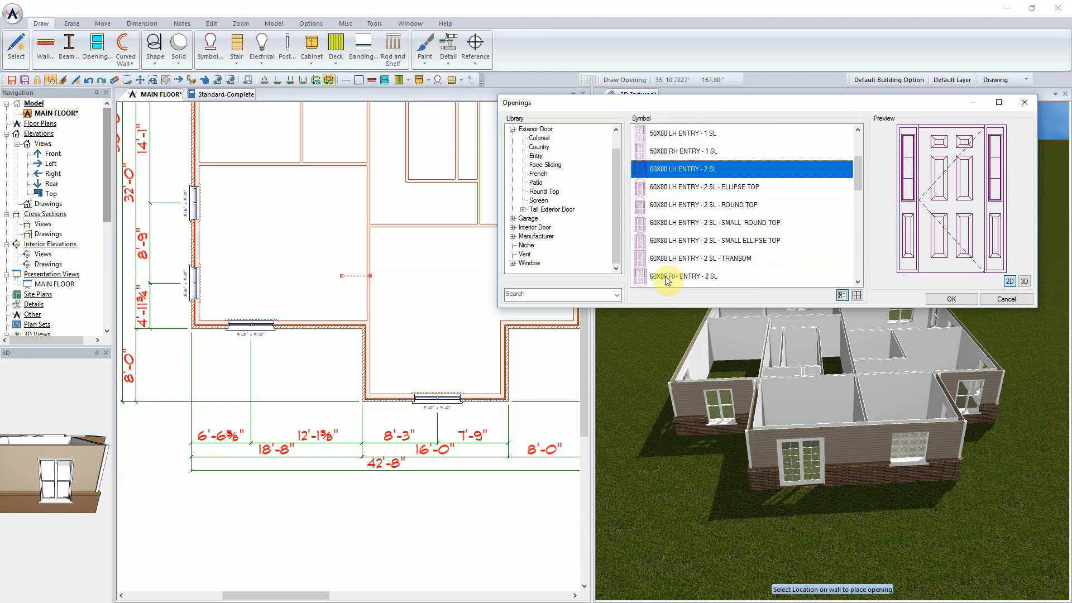
{"action": "scroll", "coordinate": [666, 280], "scroll_direction": "up", "scroll_amount": 1}
{"action": "scroll", "coordinate": [666, 280], "scroll_direction": "down", "scroll_amount": 1}
{"action": "left_click", "coordinate": [669, 278]}
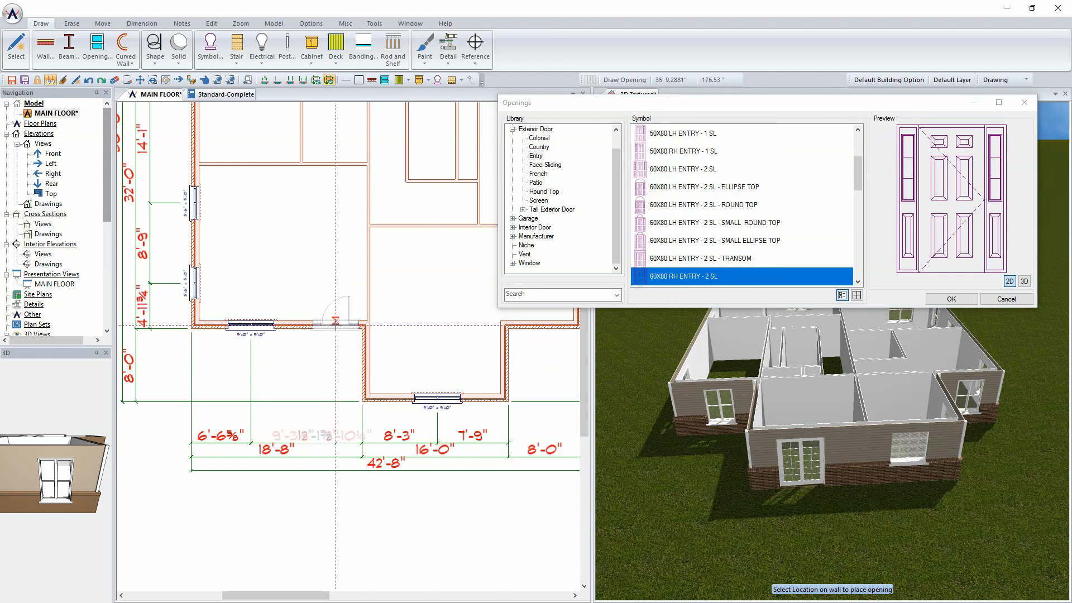
{"action": "left_click", "coordinate": [333, 328]}
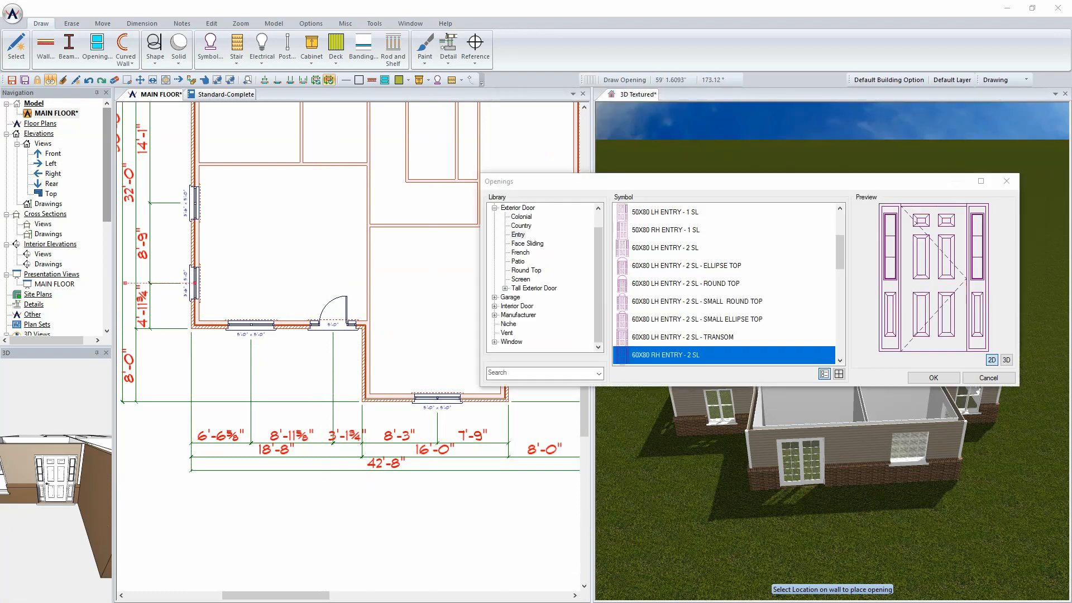
Step: Try to place the same 60X80 RH ENTRY - 2 SL door in the interior wall beside the front entry
{"action": "left_click", "coordinate": [933, 379]}
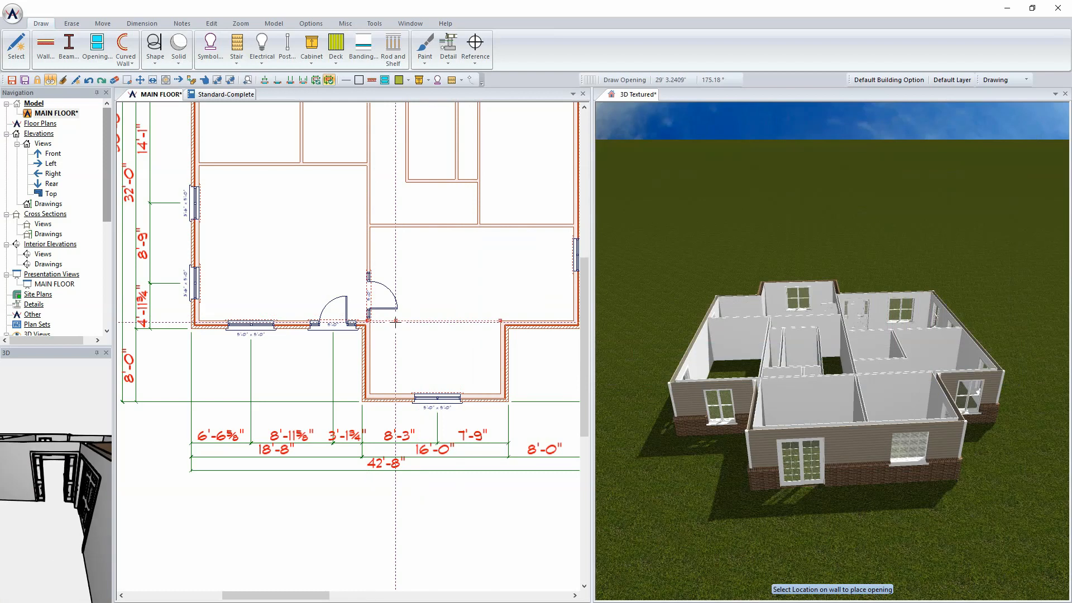
{"action": "scroll", "coordinate": [395, 312], "scroll_direction": "down", "scroll_amount": 3}
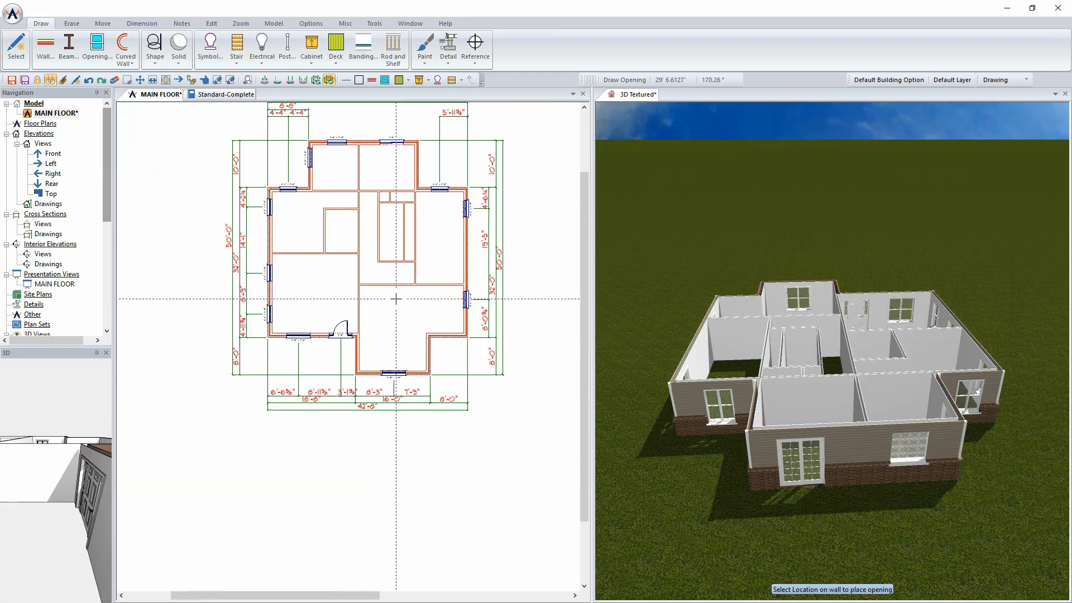
{"action": "scroll", "coordinate": [347, 346], "scroll_direction": "up", "scroll_amount": 3}
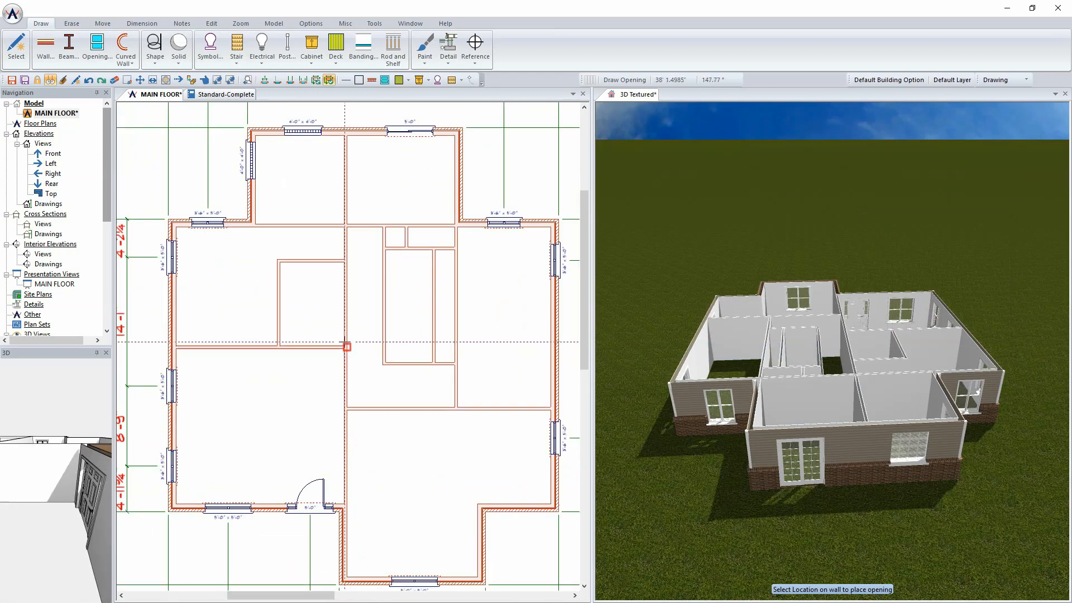
Step: Choose the 32x80 3 panel 1 interior door from the openings library for placement in the floor plan
{"action": "right_click", "coordinate": [216, 294]}
{"action": "left_click", "coordinate": [251, 344]}
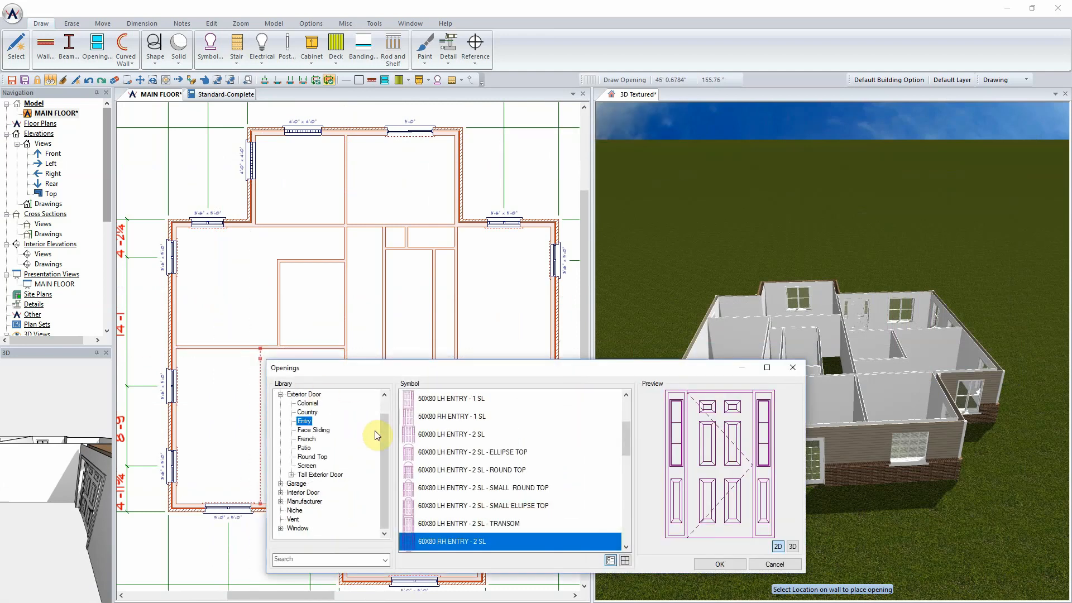
{"action": "left_click_drag", "start_coordinate": [386, 424], "coordinate": [390, 404]}
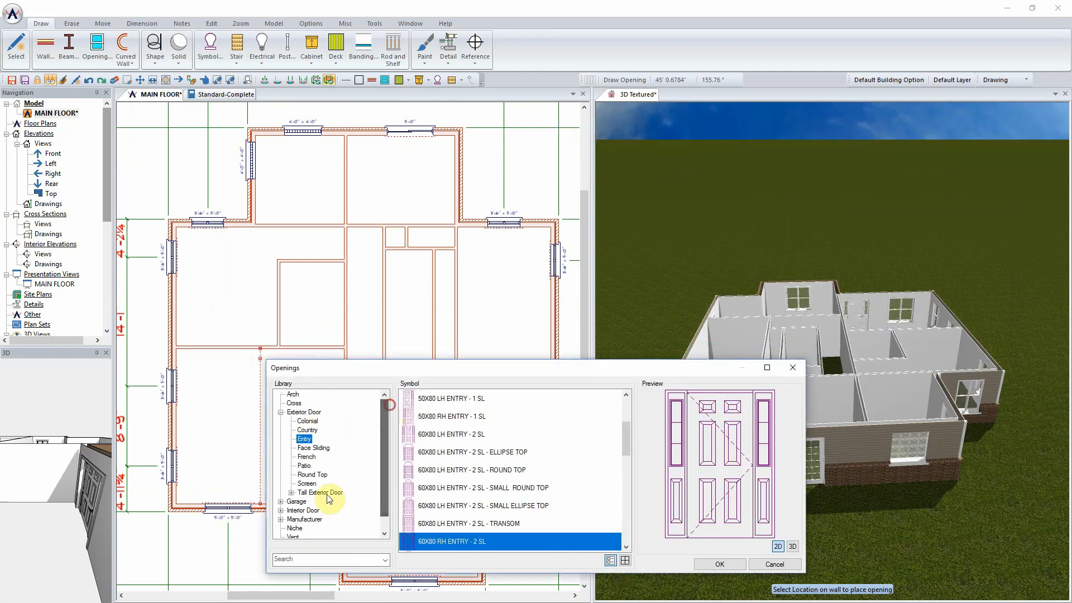
{"action": "left_click", "coordinate": [281, 510]}
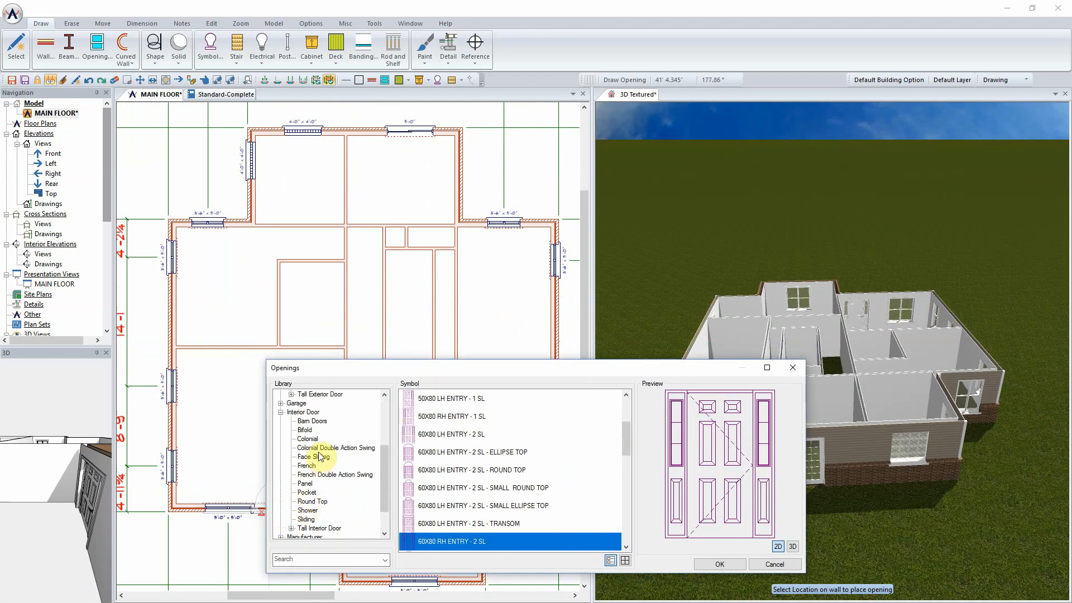
{"action": "left_click", "coordinate": [305, 482]}
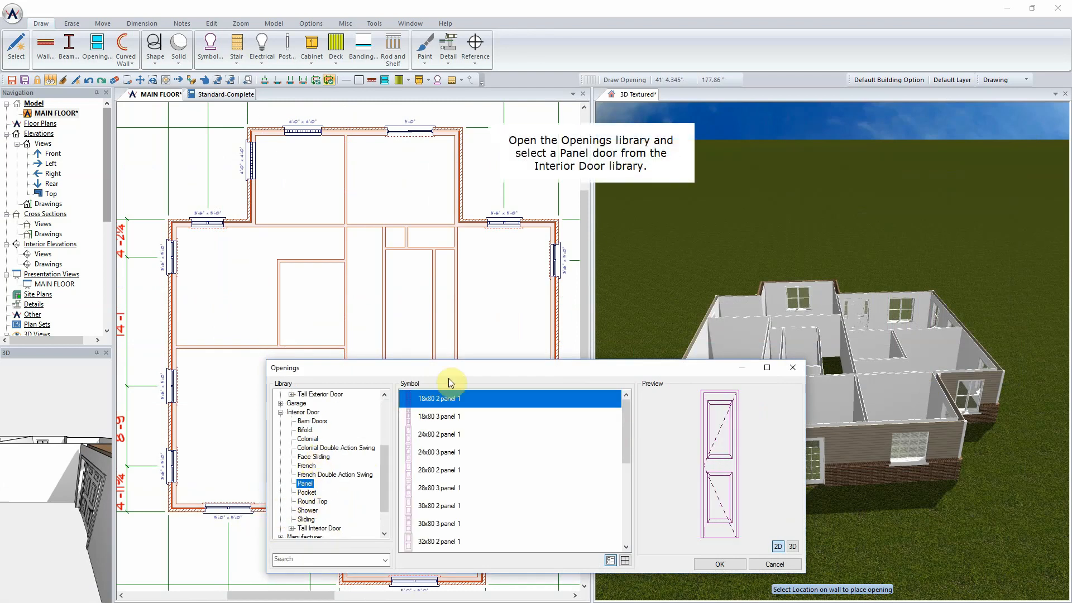
{"action": "left_click_drag", "start_coordinate": [510, 370], "coordinate": [695, 81]}
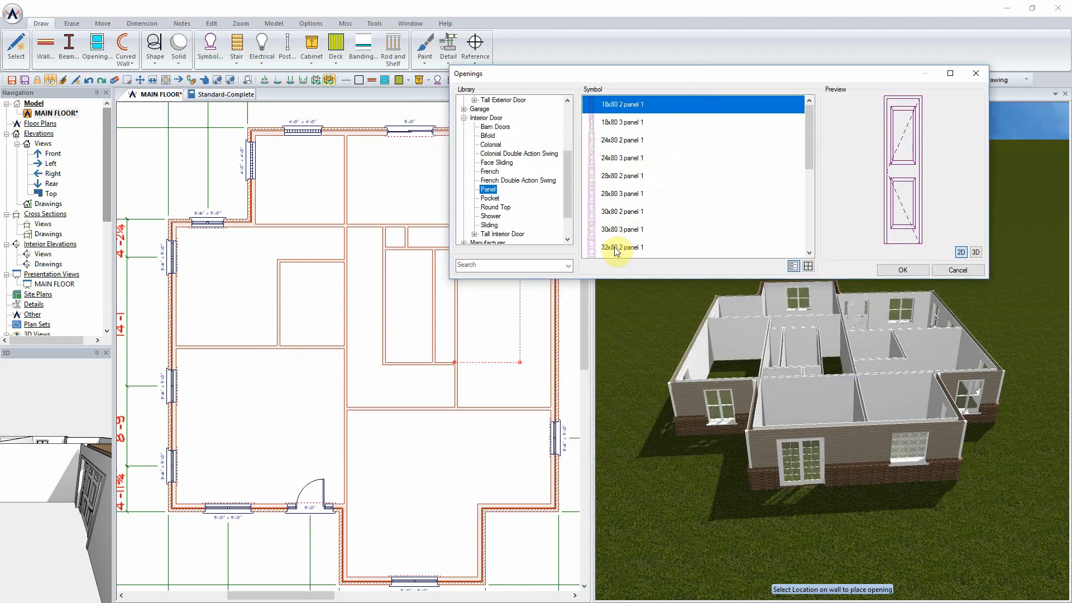
{"action": "left_click", "coordinate": [641, 246]}
{"action": "scroll", "coordinate": [642, 249], "scroll_direction": "down", "scroll_amount": 1}
{"action": "left_click", "coordinate": [631, 215]}
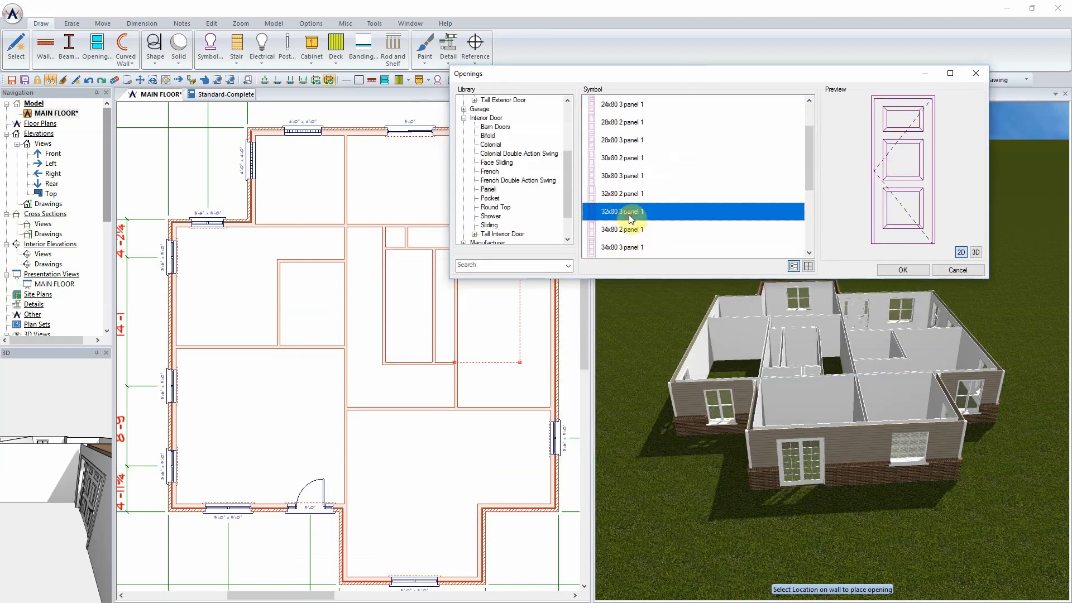
{"action": "left_click", "coordinate": [905, 271]}
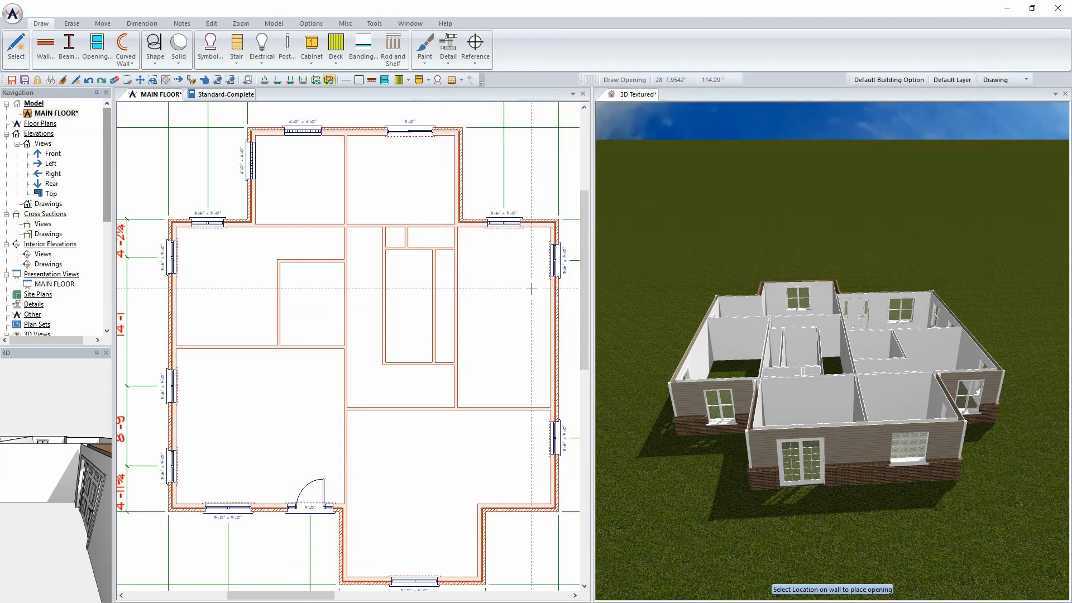
Step: Place the panel door at five interior wall locations serving the rooms around the central hallway
{"action": "left_click", "coordinate": [343, 240]}
{"action": "left_click", "coordinate": [296, 260]}
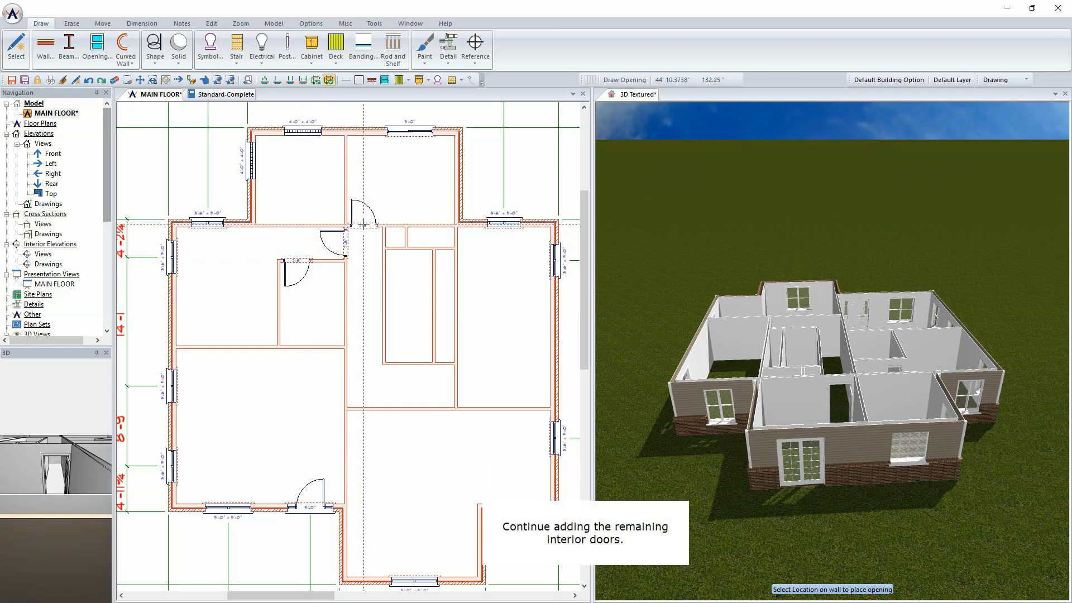
{"action": "left_click", "coordinate": [363, 224]}
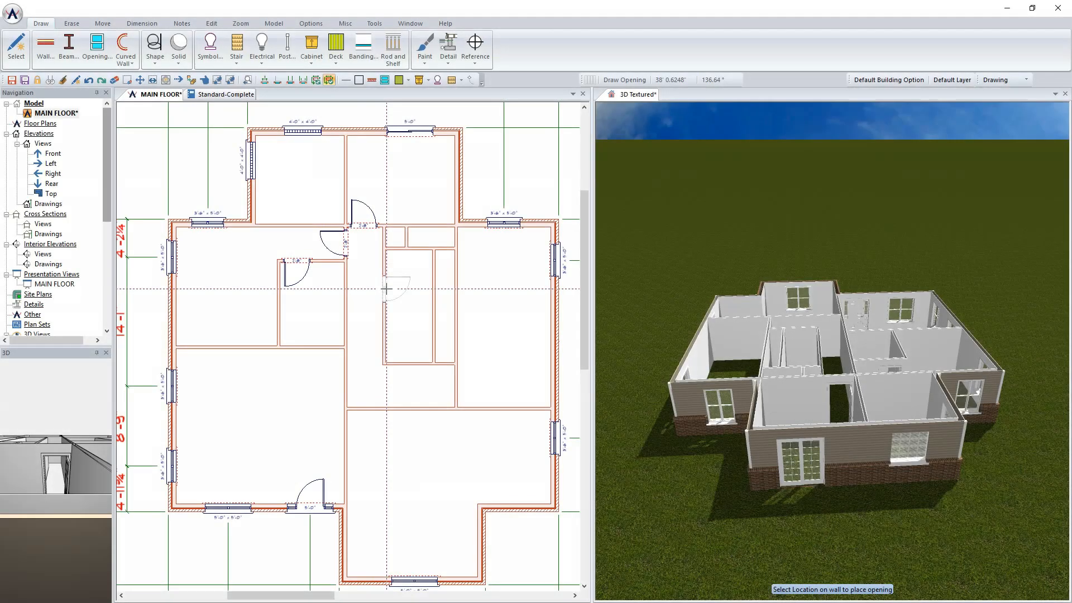
{"action": "left_click", "coordinate": [385, 288]}
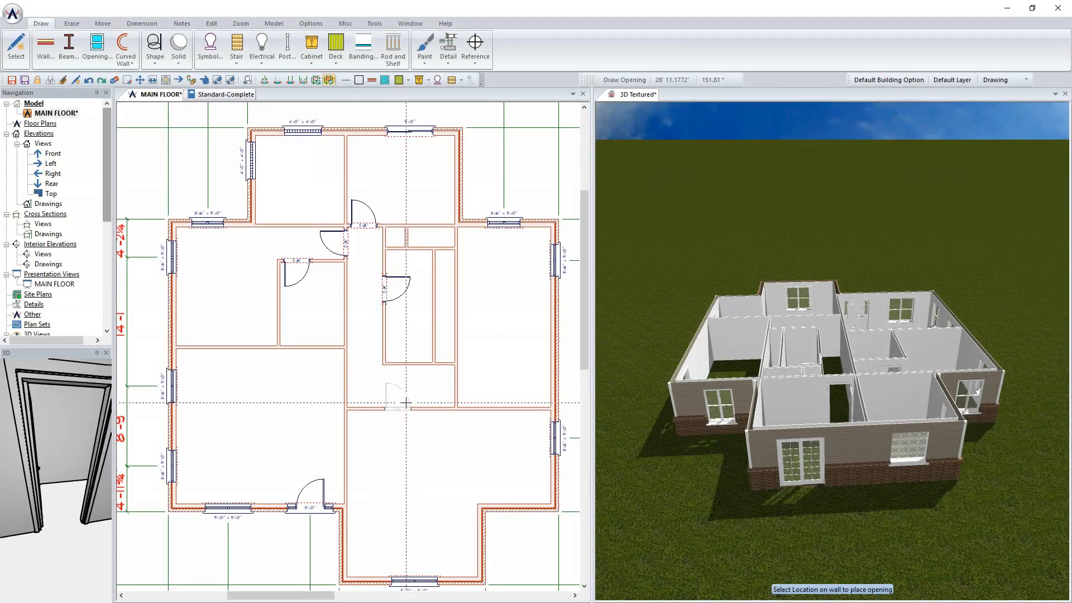
{"action": "left_click", "coordinate": [445, 387]}
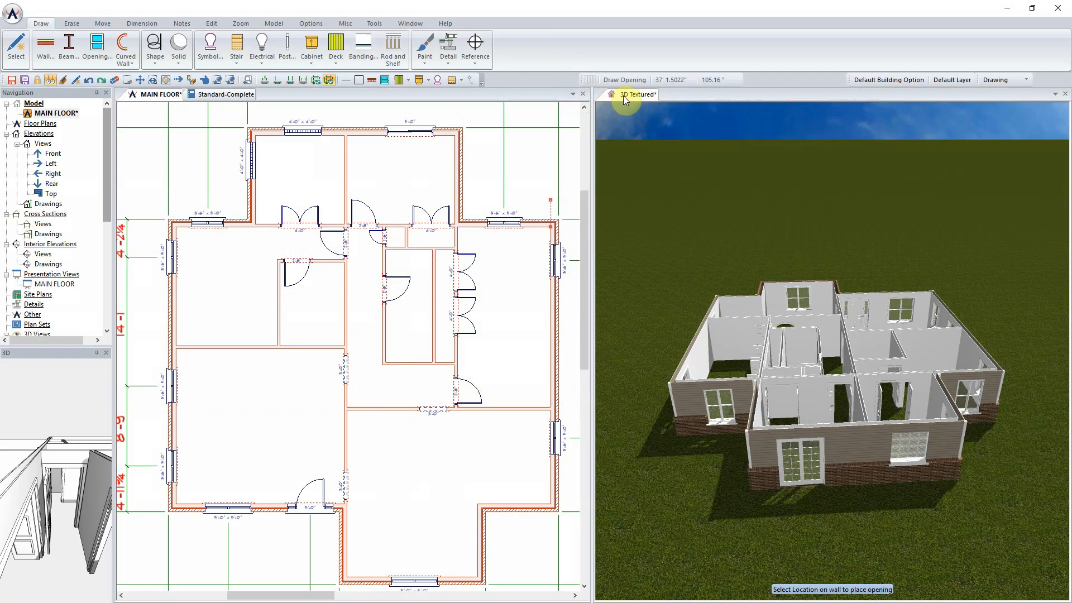
Step: Examine the placement of the doors and windows in the 3D model from different angles
{"action": "left_click", "coordinate": [623, 95]}
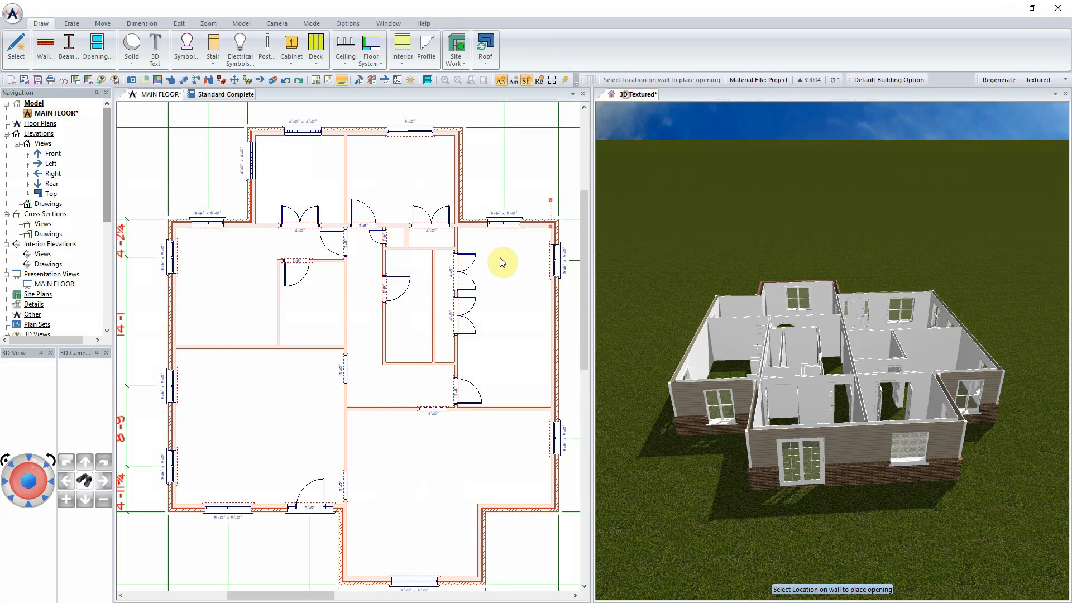
{"action": "left_click", "coordinate": [45, 497]}
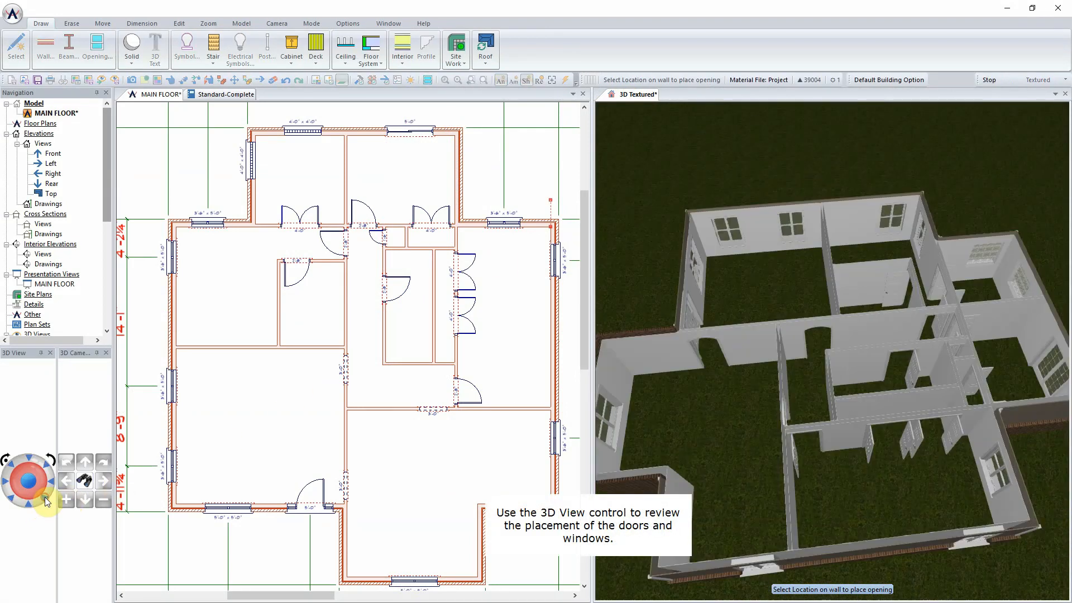
{"action": "left_click", "coordinate": [14, 501]}
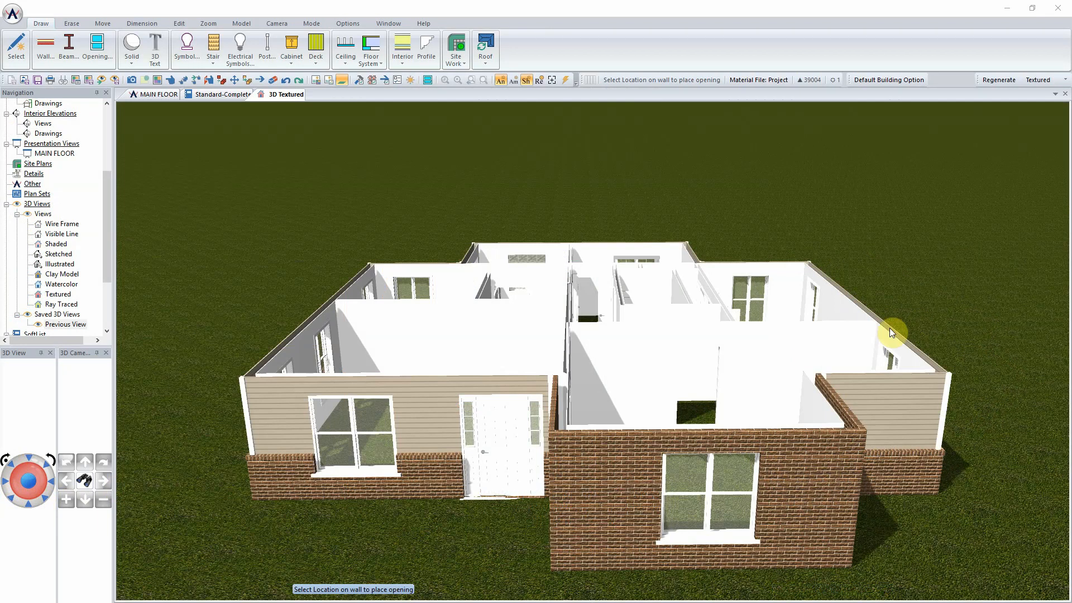
Step: Edit the double-hung window beside the front entry door and set its sill type to Brick
{"action": "right_click", "coordinate": [359, 413]}
{"action": "left_click", "coordinate": [377, 436]}
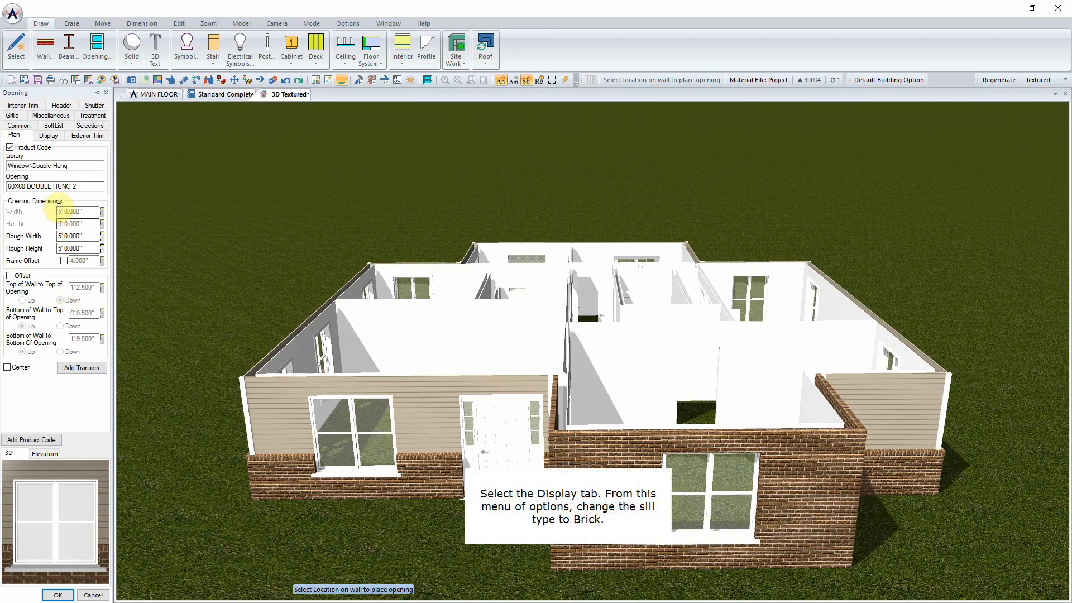
{"action": "left_click", "coordinate": [51, 136]}
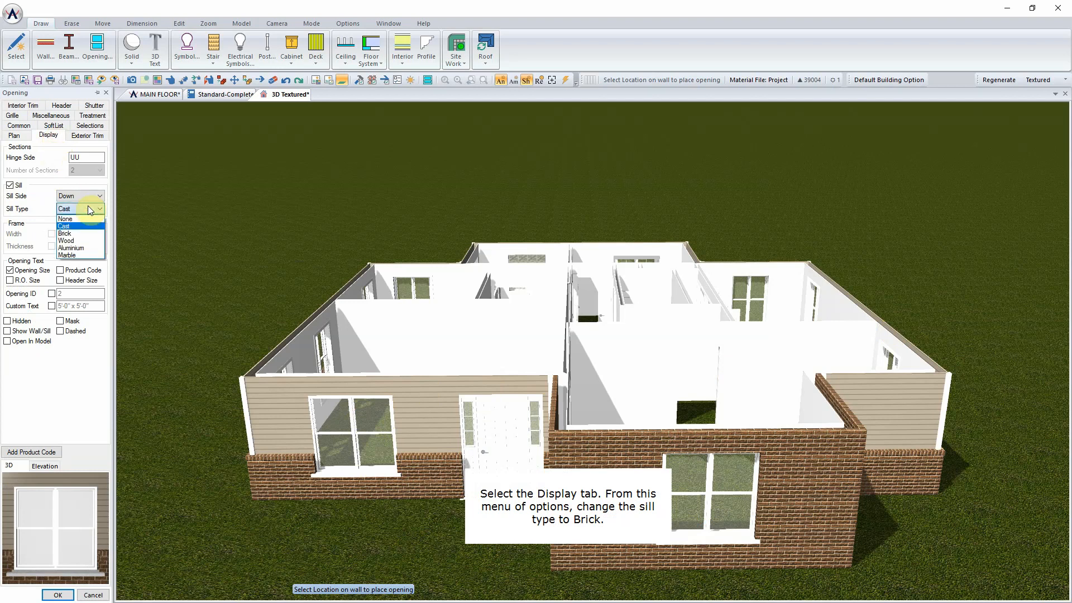
{"action": "left_click", "coordinate": [84, 233]}
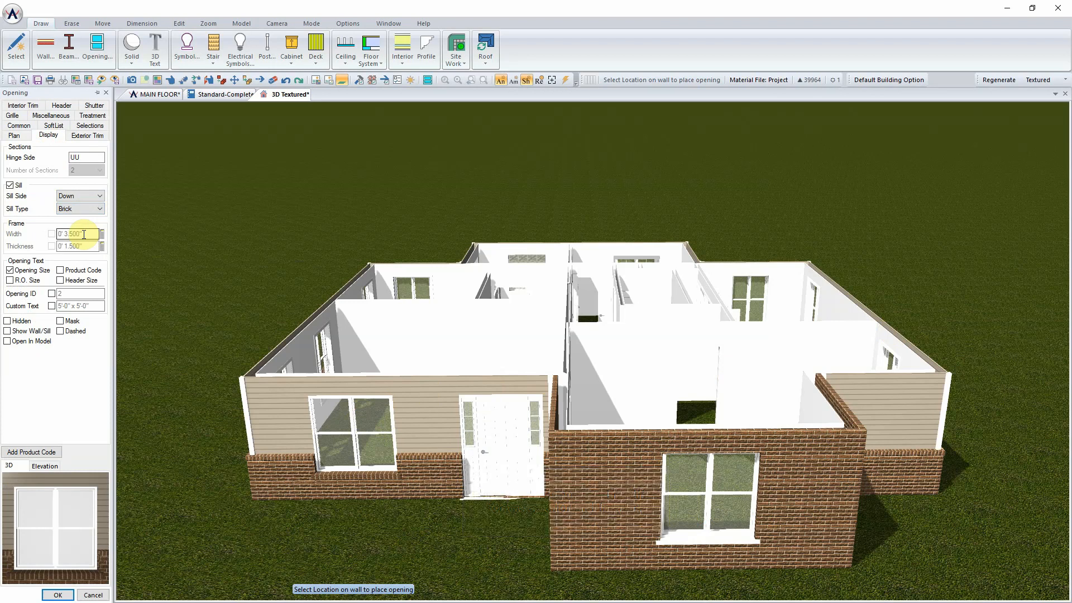
Step: Enable the default exterior trim on this window and add a standard grille with the Grille Top Only option
{"action": "left_click", "coordinate": [92, 138]}
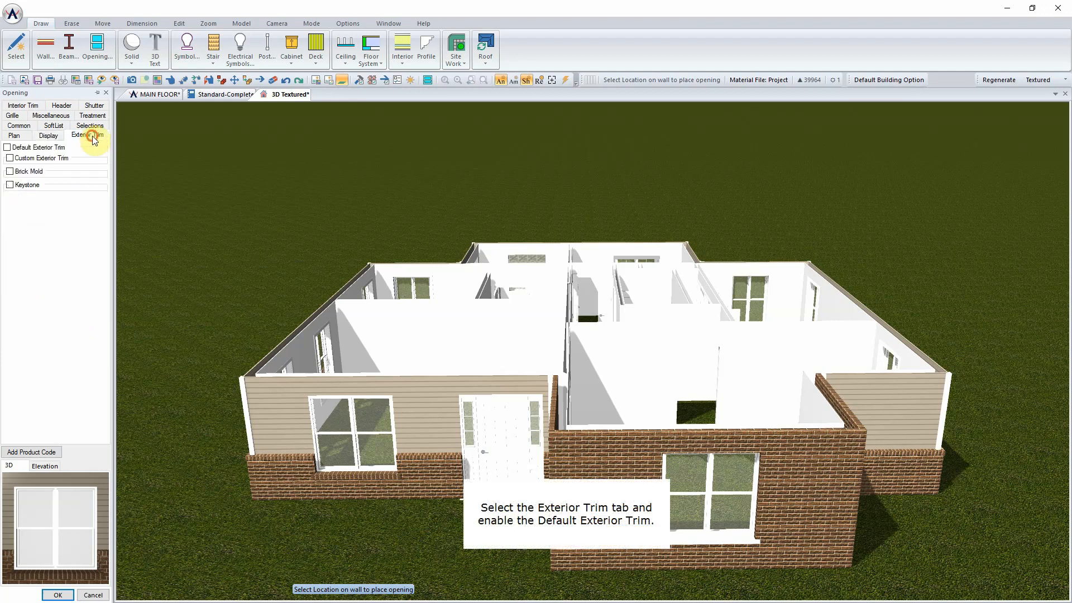
{"action": "left_click", "coordinate": [35, 149]}
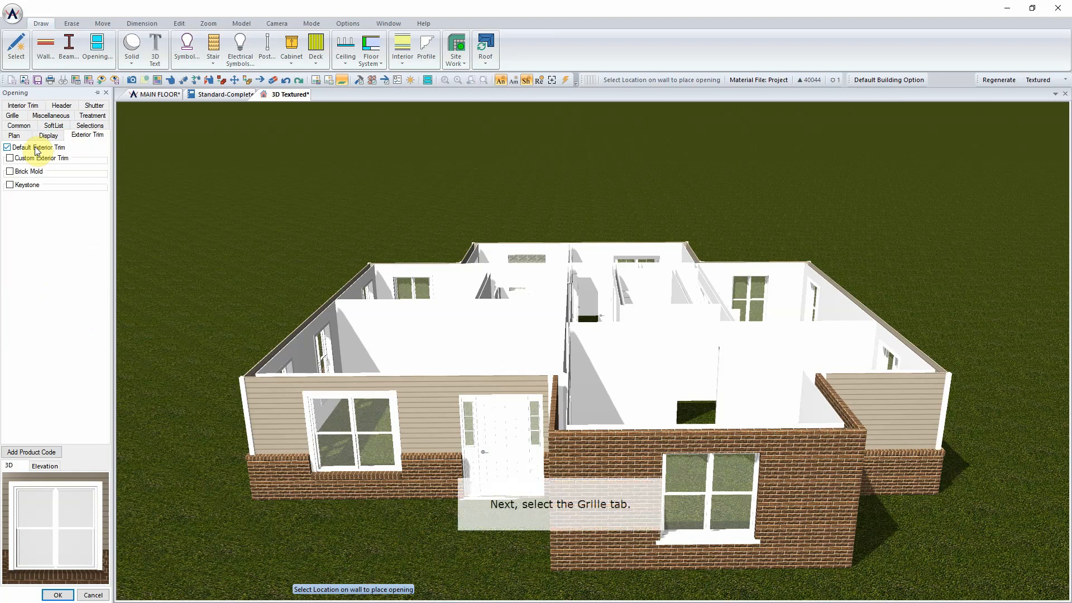
{"action": "left_click", "coordinate": [22, 117]}
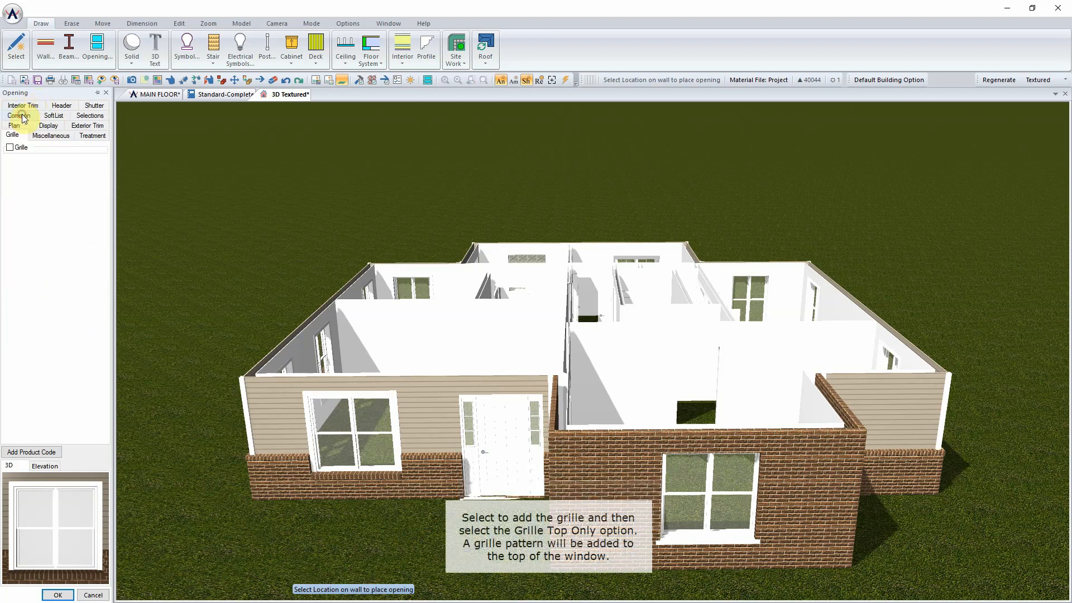
{"action": "left_click", "coordinate": [17, 147]}
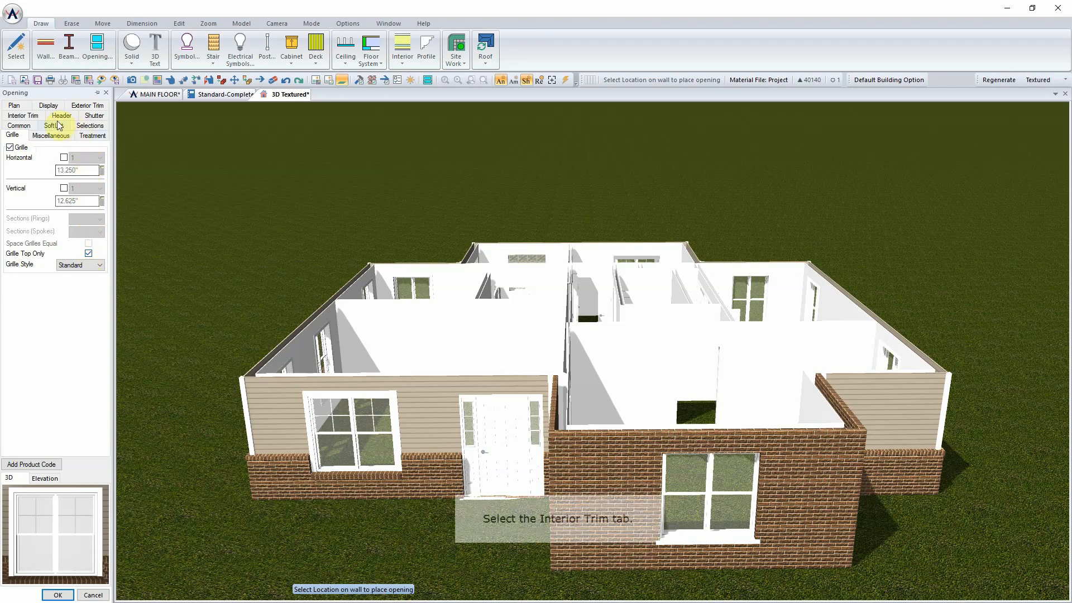
Step: Switch the window to custom interior trim with the trim material set to Custom
{"action": "left_click", "coordinate": [23, 116]}
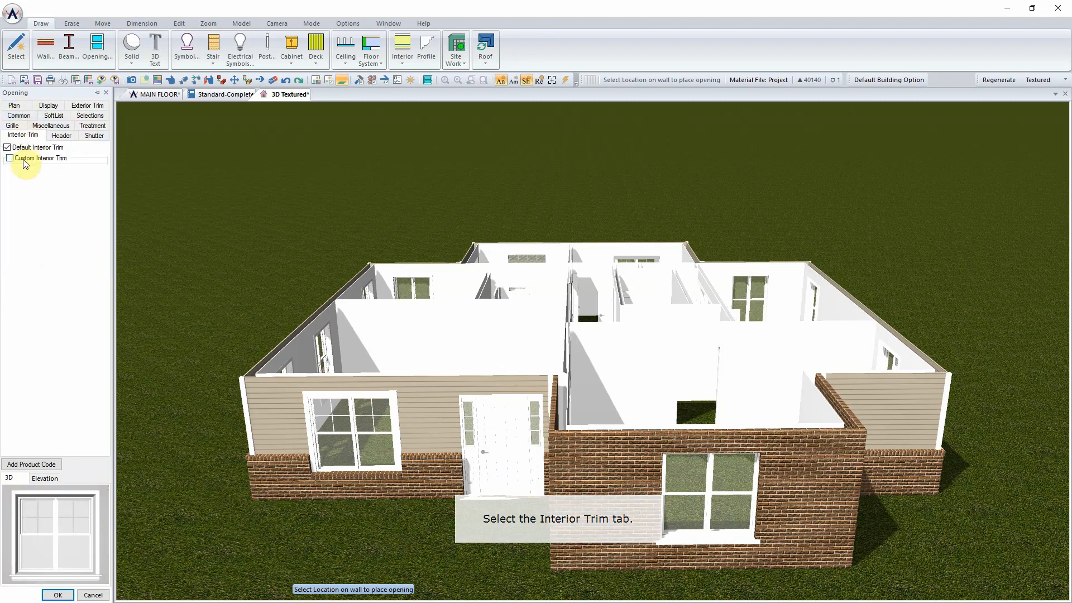
{"action": "left_click", "coordinate": [23, 160]}
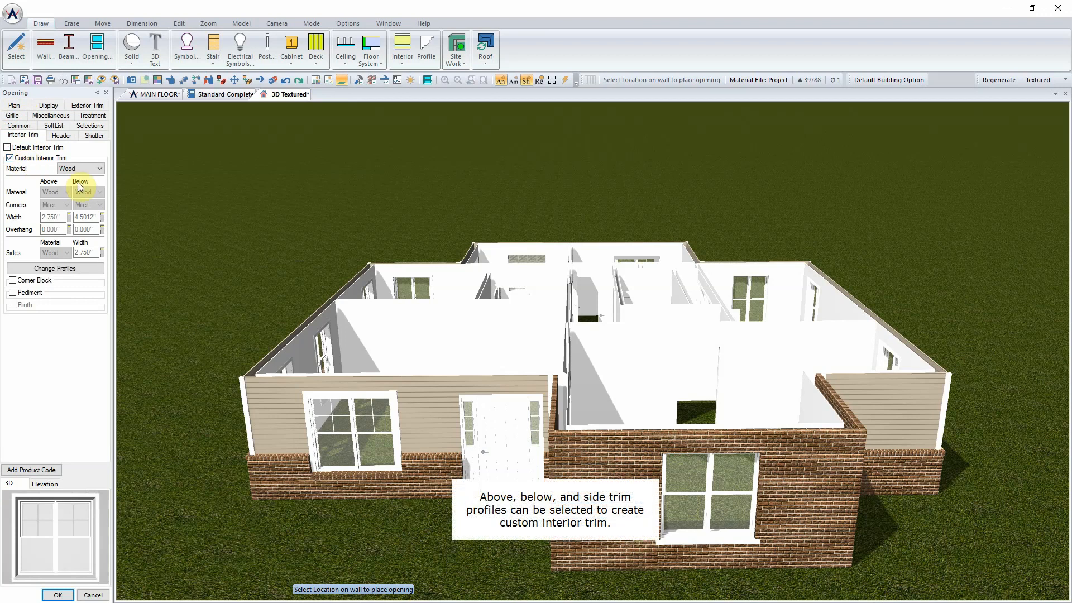
{"action": "left_click", "coordinate": [87, 169]}
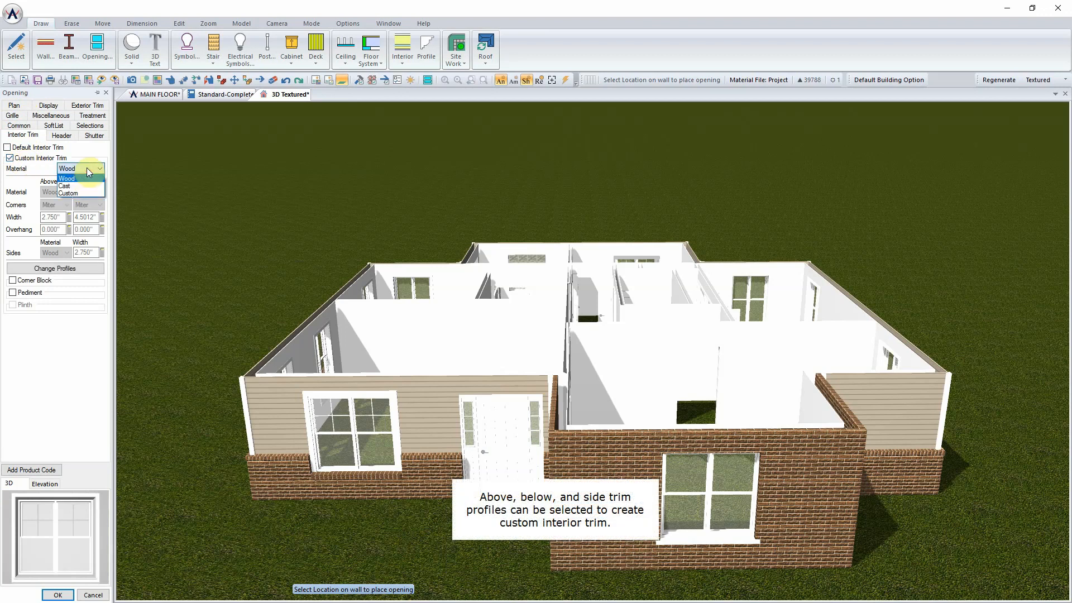
{"action": "left_click", "coordinate": [83, 194]}
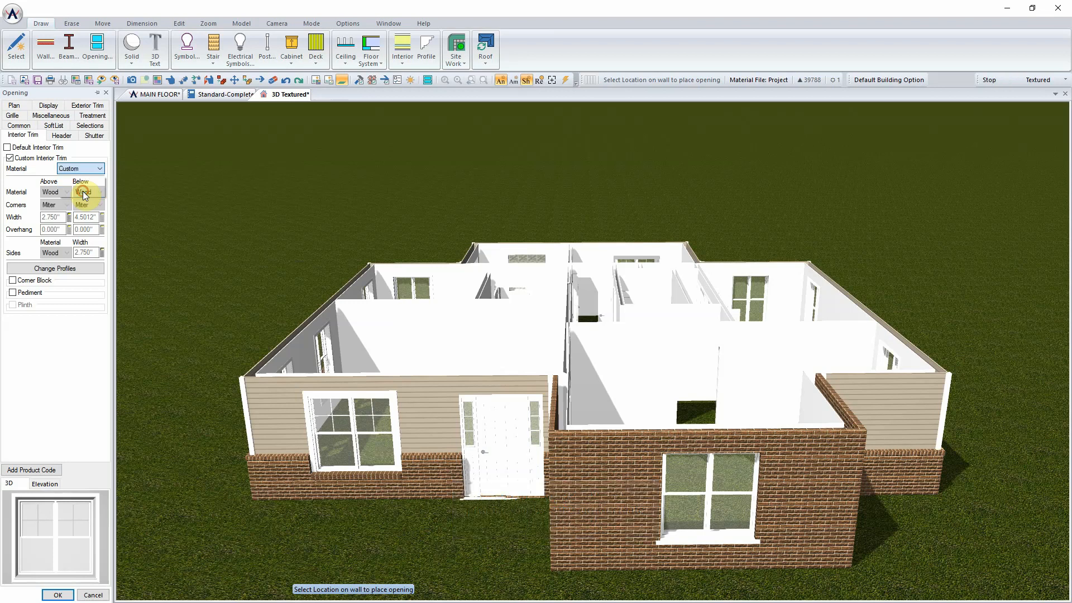
Step: Change the interior trim profiles above and at the sides of the window to the colonial Interior Casing
{"action": "left_click", "coordinate": [69, 270]}
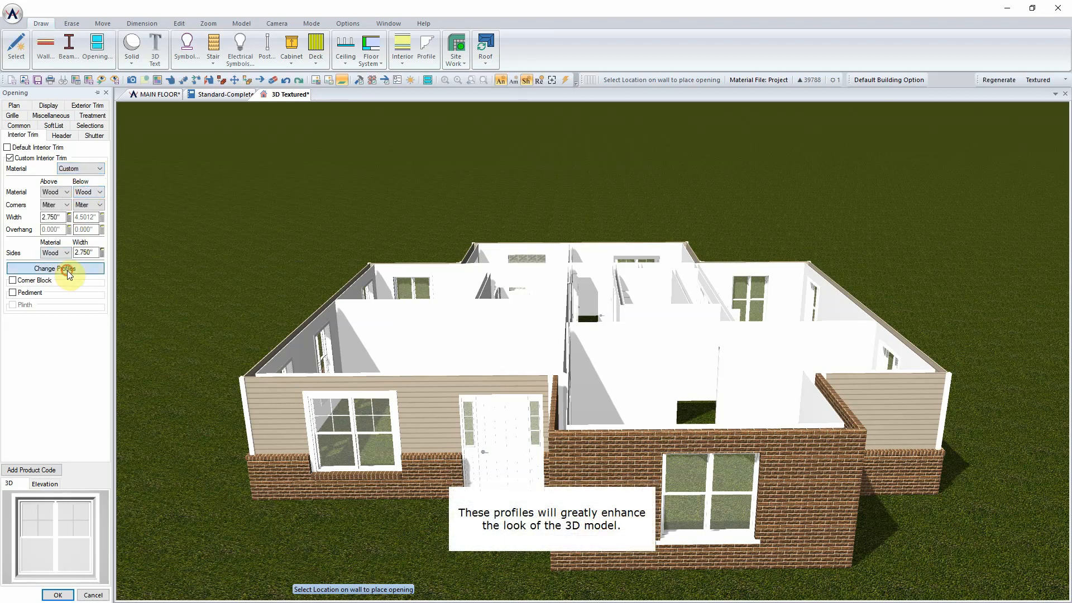
{"action": "left_click", "coordinate": [174, 328]}
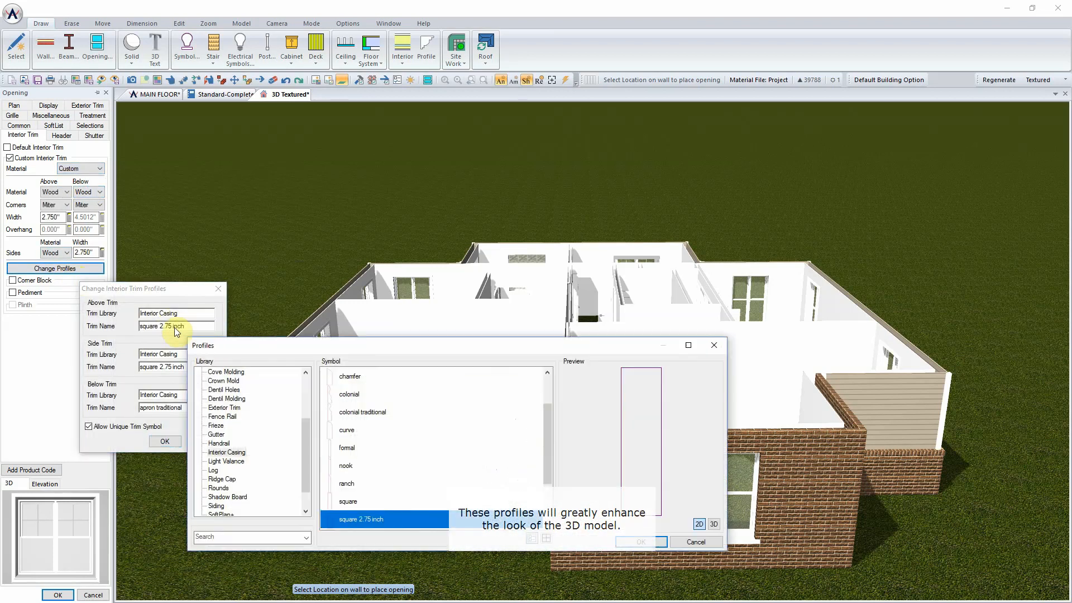
{"action": "left_click", "coordinate": [353, 394]}
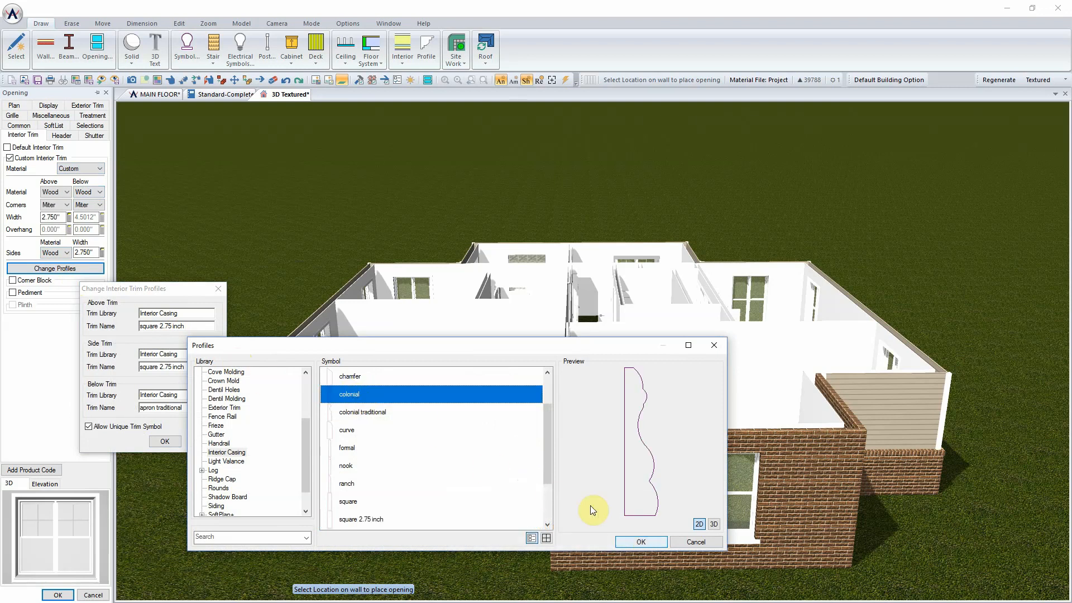
{"action": "left_click", "coordinate": [641, 541]}
{"action": "left_click", "coordinate": [184, 366]}
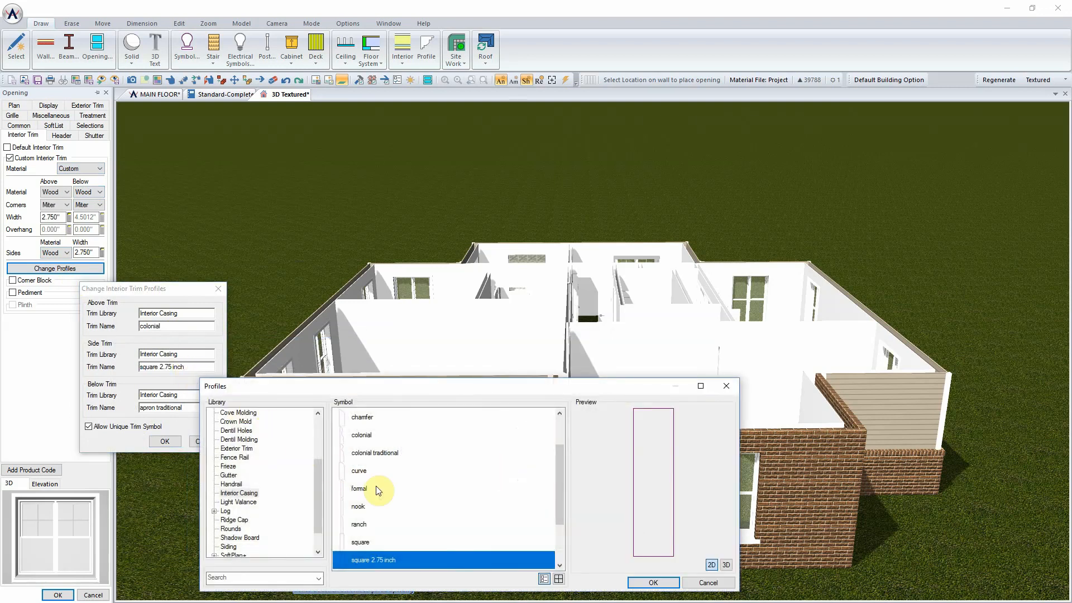
{"action": "left_click", "coordinate": [361, 435]}
{"action": "left_click", "coordinate": [637, 585]}
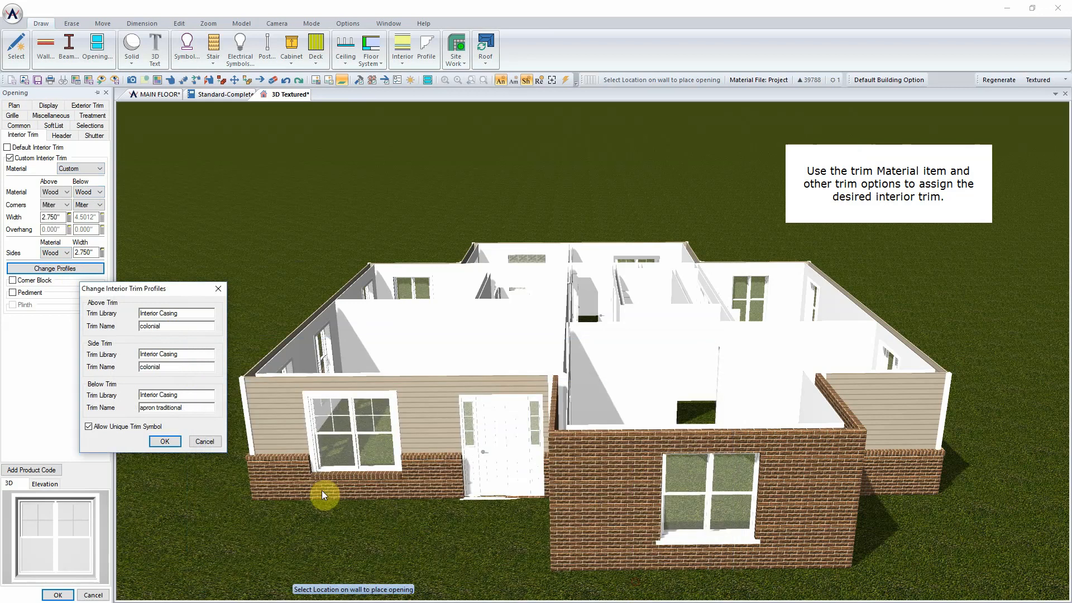
{"action": "left_click", "coordinate": [164, 441]}
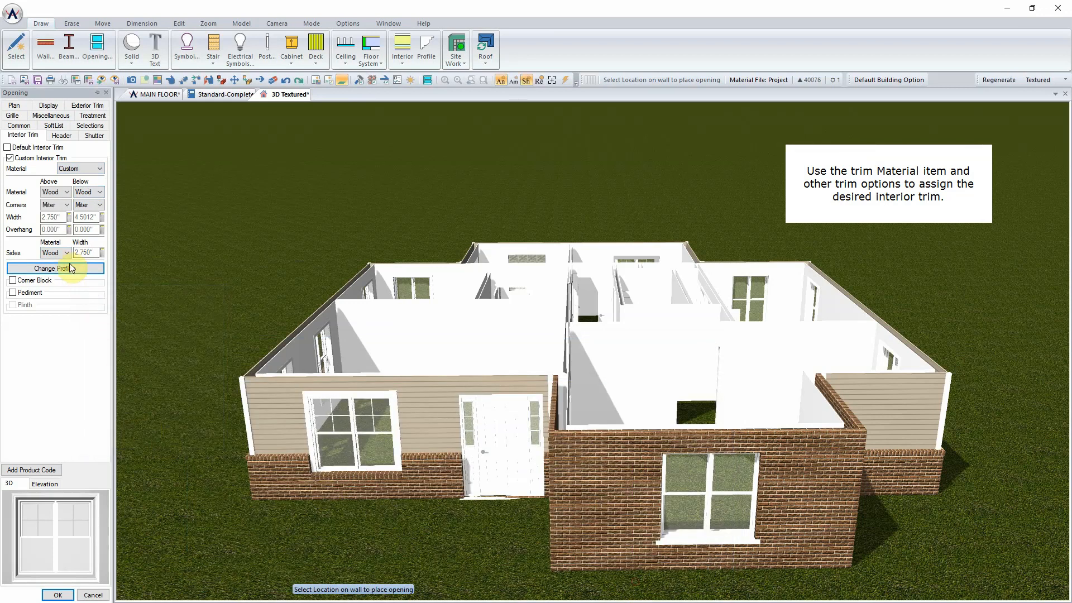
Step: Set the below-trim corners to Through with a 1.250" overhang and apply the window changes
{"action": "left_click", "coordinate": [87, 206]}
{"action": "left_click", "coordinate": [86, 222]}
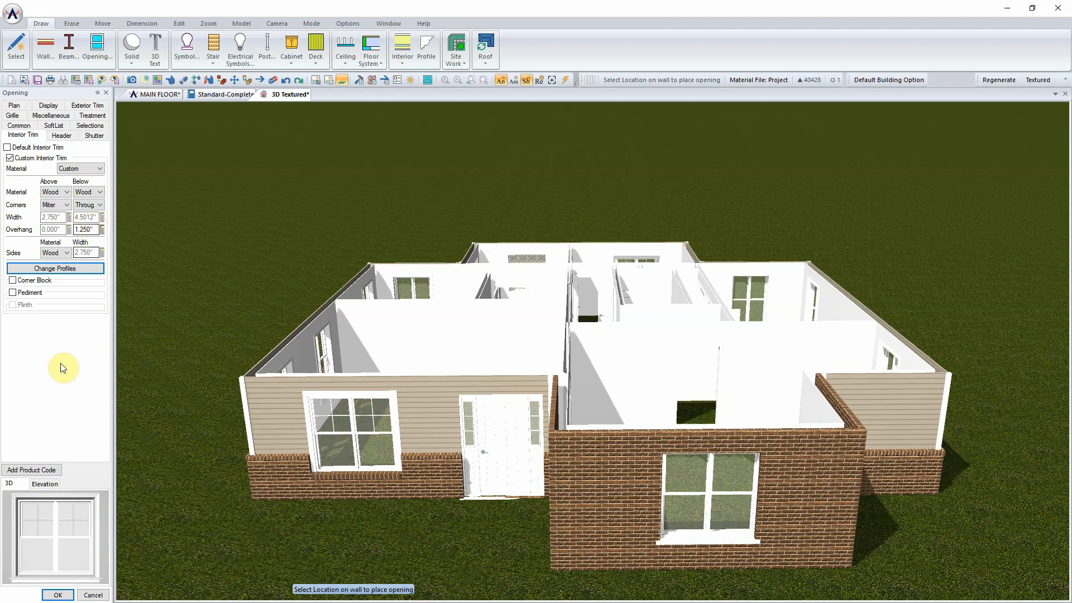
{"action": "left_click", "coordinate": [58, 594]}
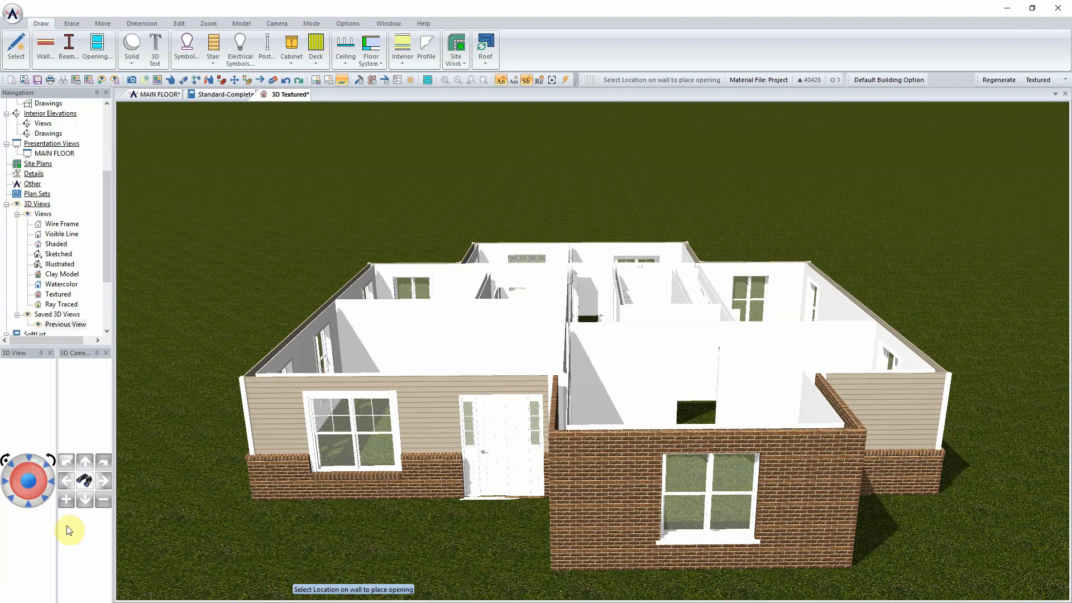
Step: Use Repeat Edit to apply the same window changes to the three double-hung windows along the side wall
{"action": "left_click", "coordinate": [6, 481]}
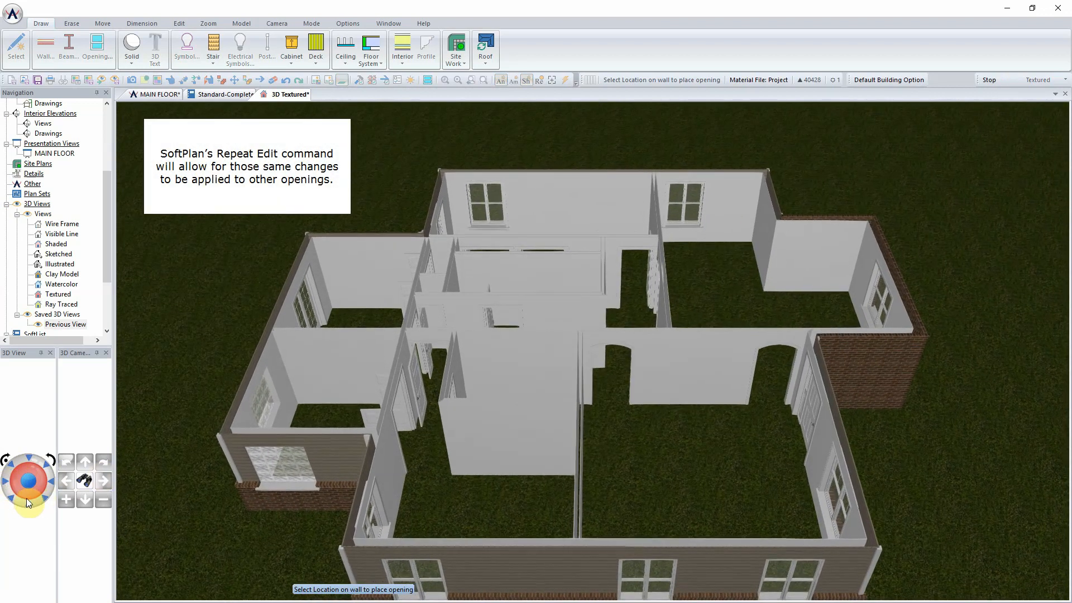
{"action": "left_click", "coordinate": [27, 498]}
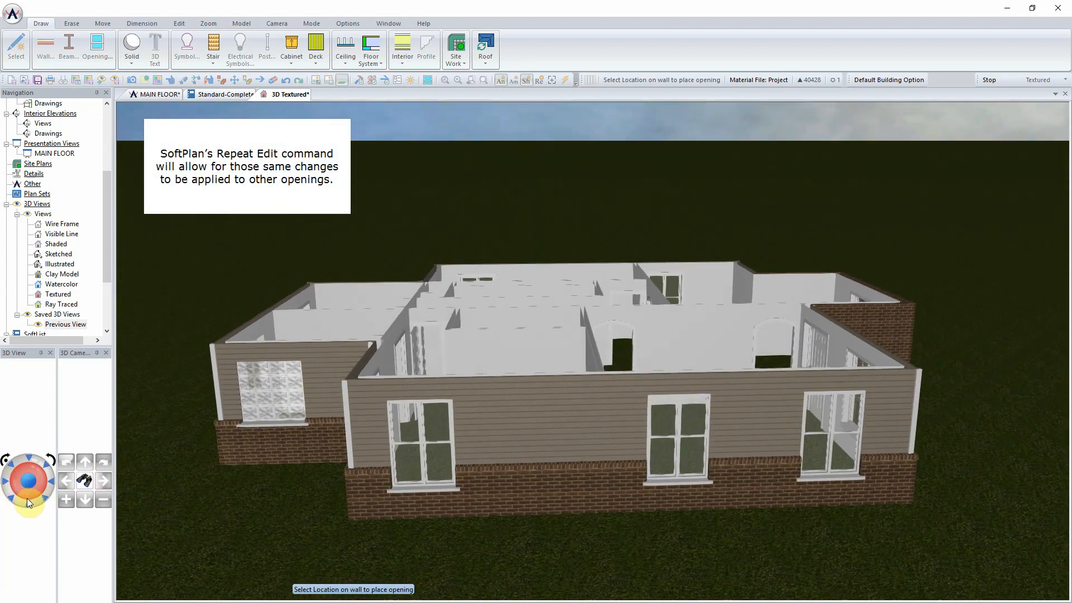
{"action": "left_click", "coordinate": [177, 23]}
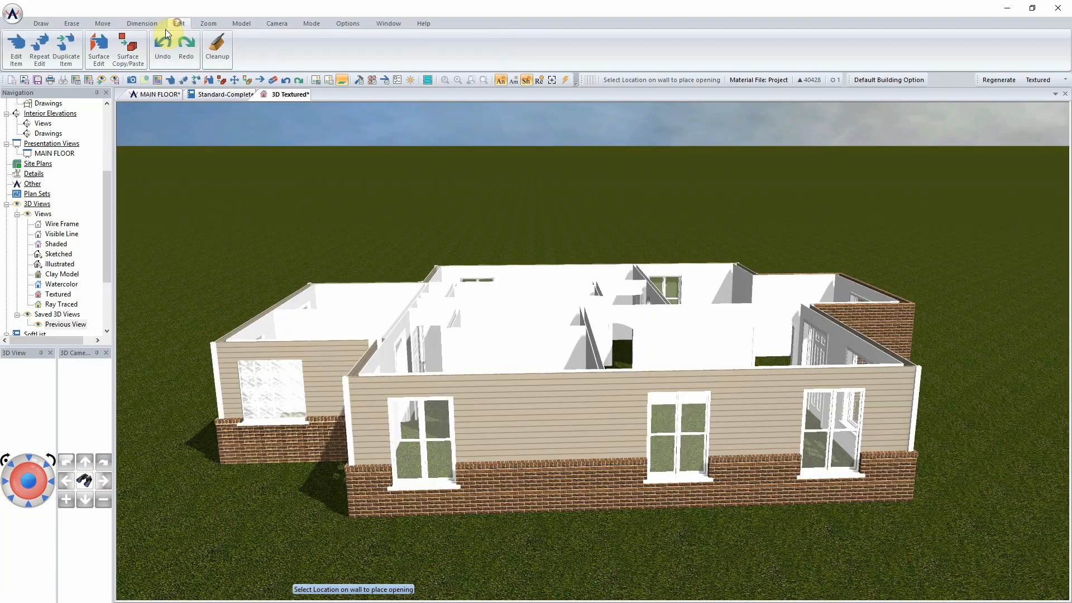
{"action": "left_click", "coordinate": [41, 49]}
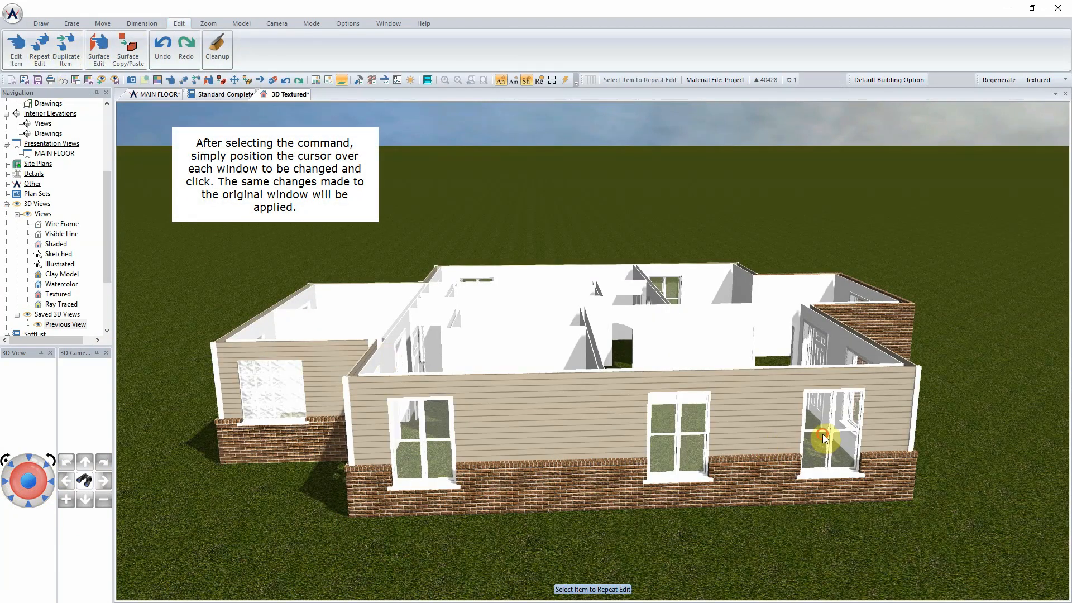
{"action": "left_click", "coordinate": [824, 438]}
{"action": "left_click", "coordinate": [672, 428]}
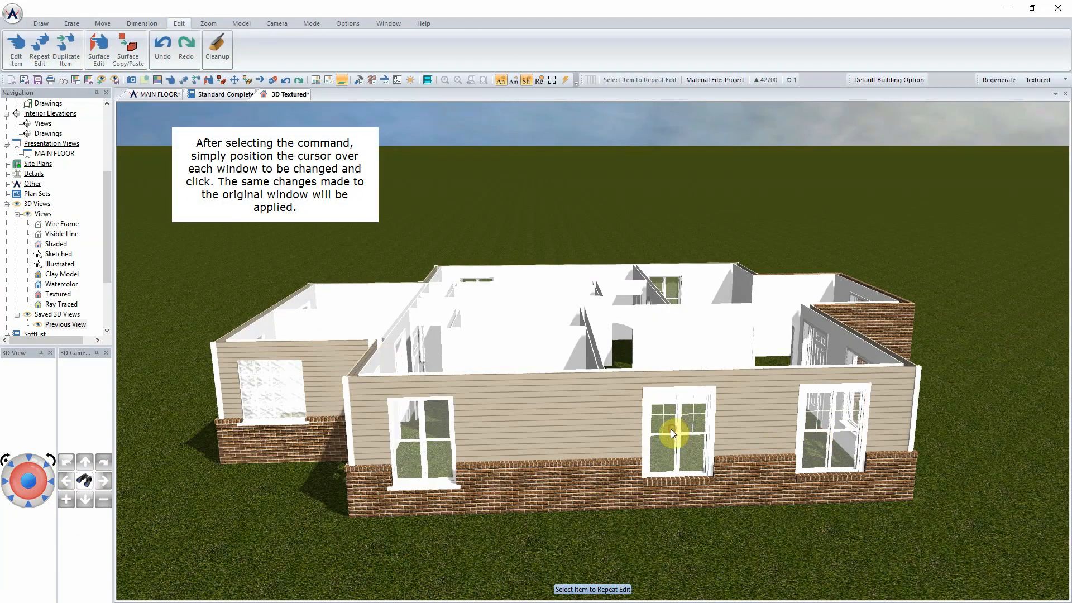
{"action": "left_click", "coordinate": [423, 438]}
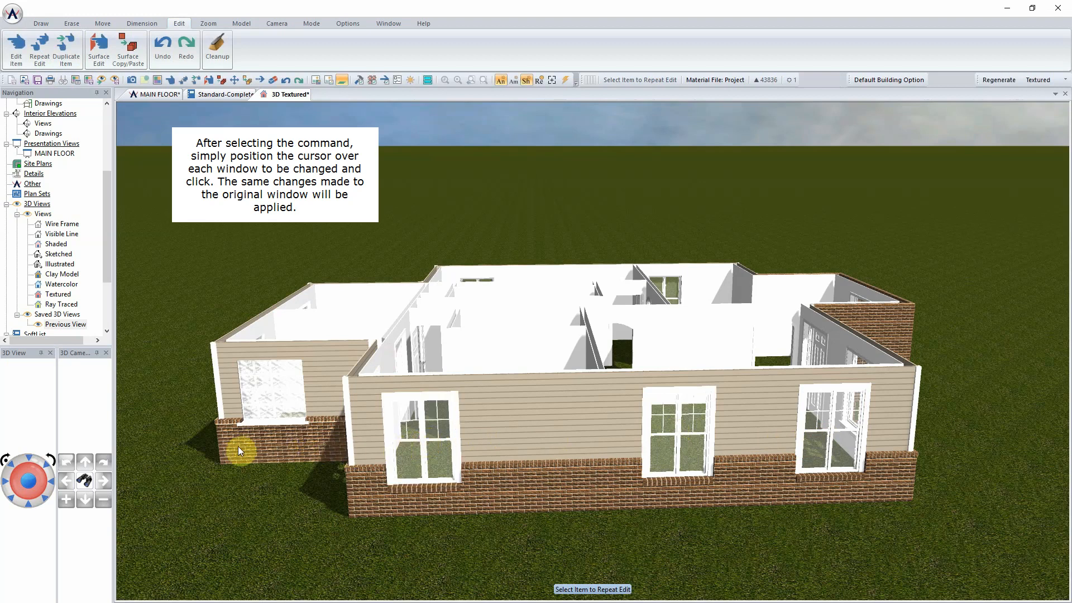
Step: Repeat the window edit on the two rear windows in the recessed walls flanking the projecting patio door section
{"action": "middle_click_drag", "start_coordinate": [260, 455], "coordinate": [648, 436]}
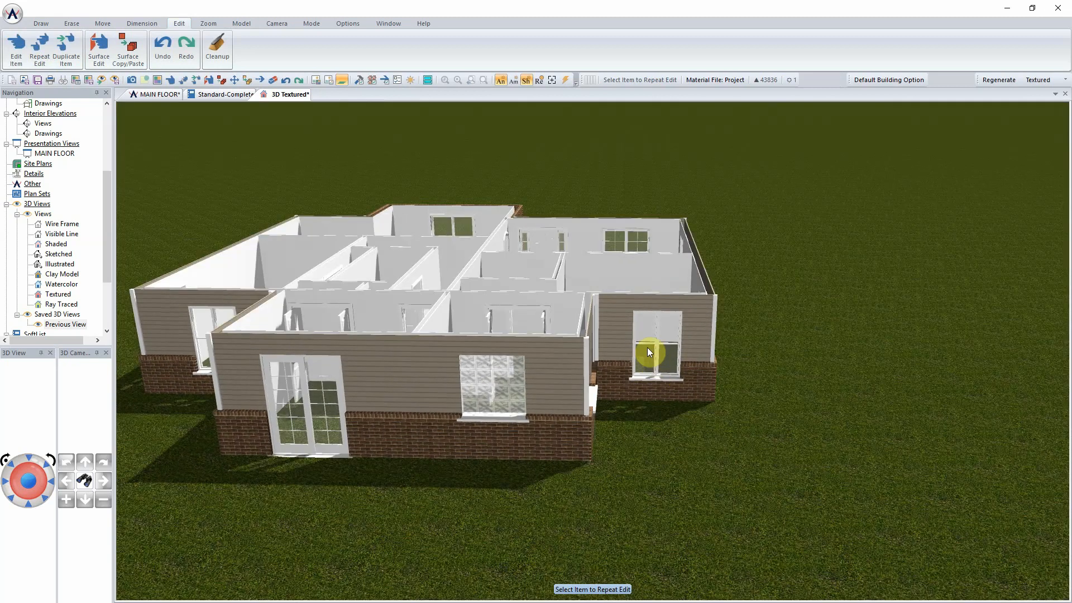
{"action": "left_click", "coordinate": [647, 348]}
{"action": "left_click", "coordinate": [213, 316]}
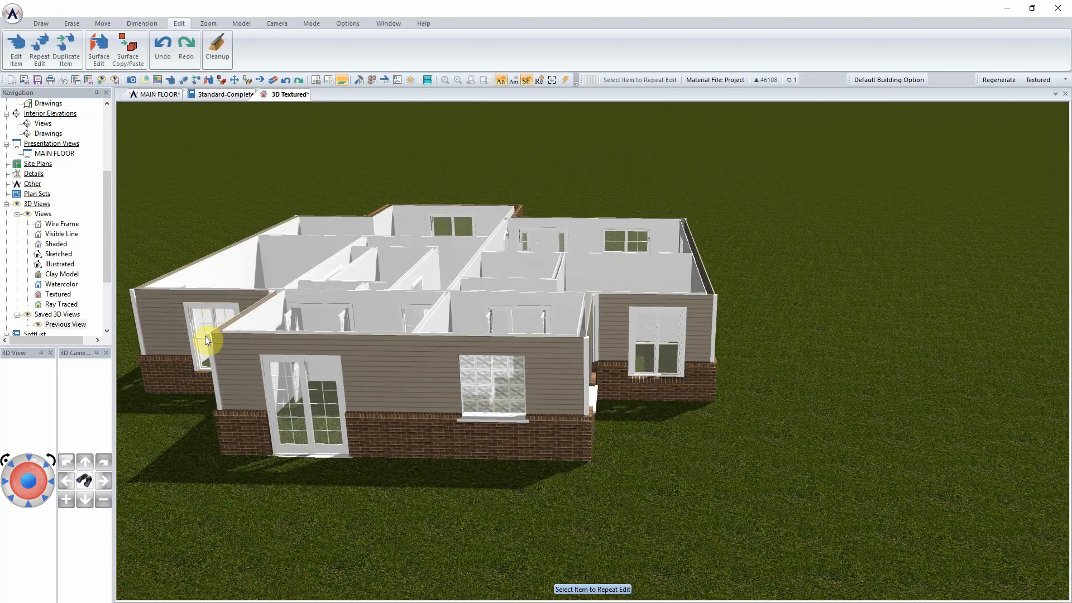
Step: Repeat the window edit on both double-hung windows in the opposite side wall
{"action": "left_click", "coordinate": [52, 482]}
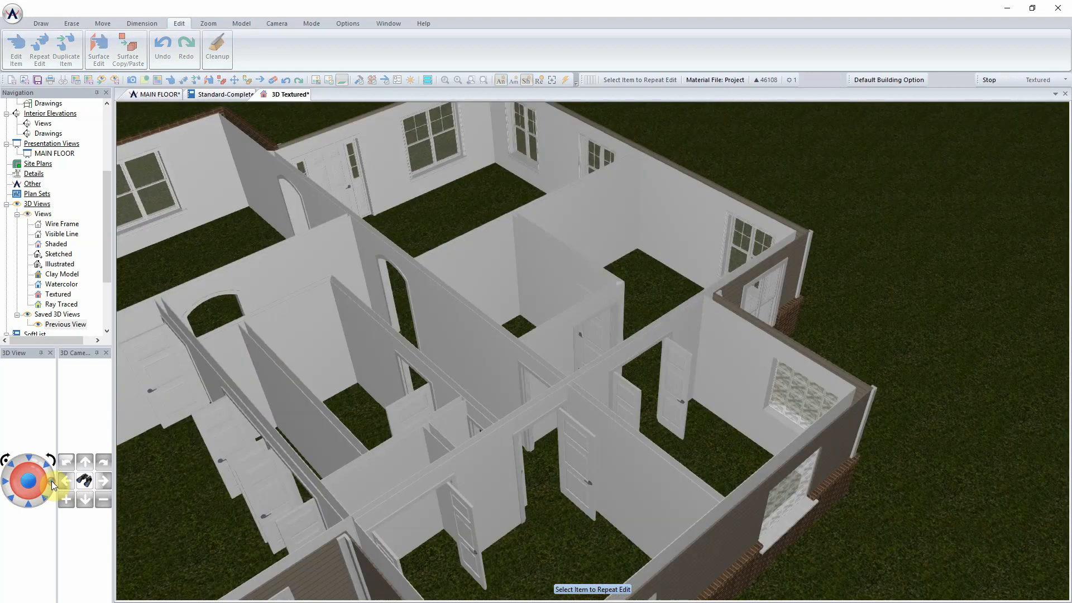
{"action": "middle_click_drag", "start_coordinate": [393, 441], "coordinate": [390, 427]}
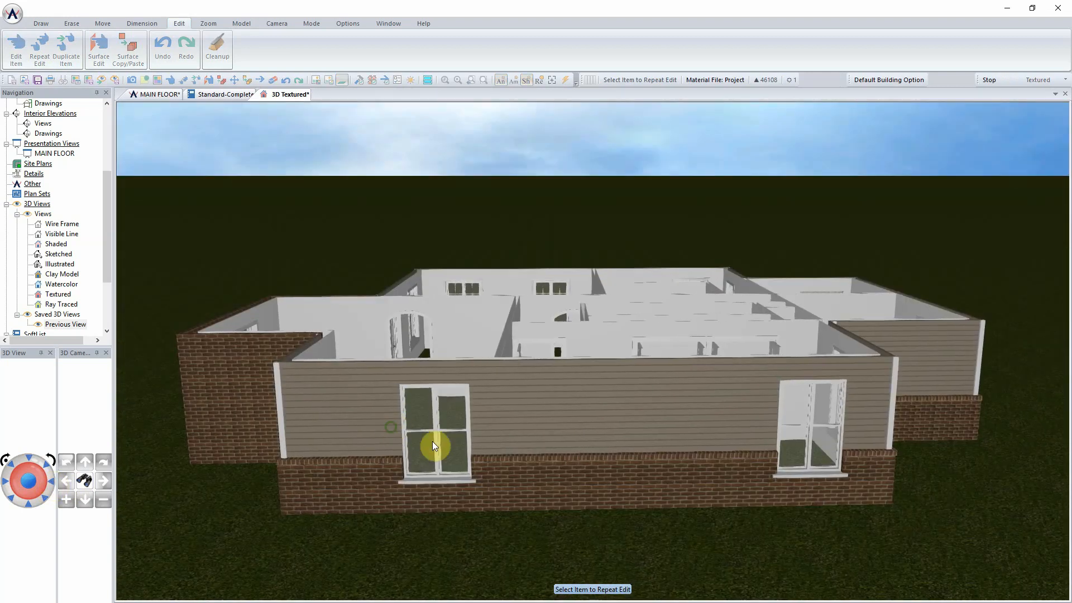
{"action": "left_click", "coordinate": [810, 436]}
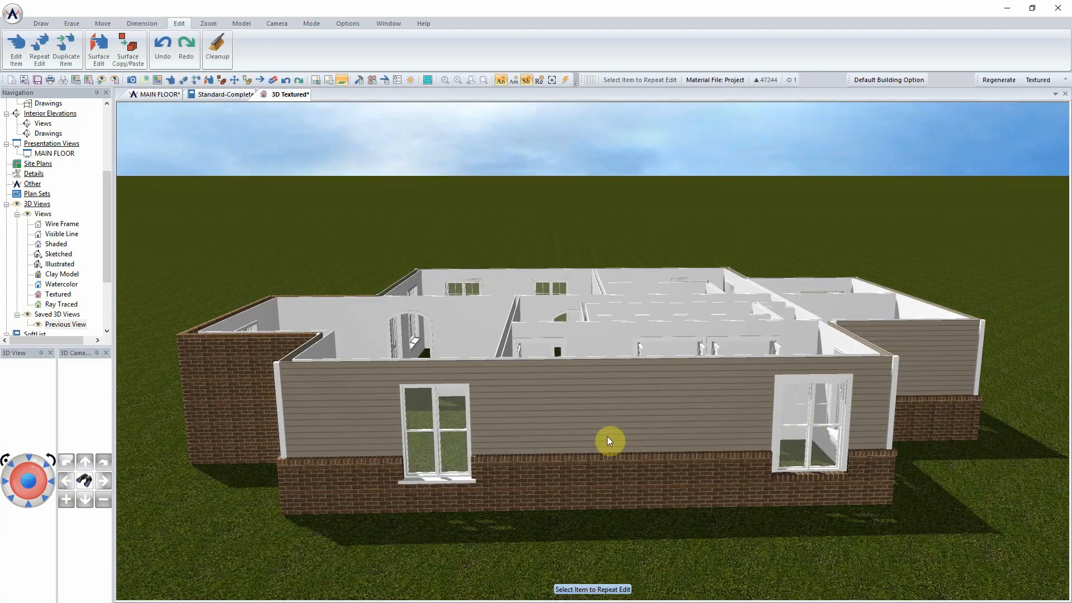
{"action": "left_click", "coordinate": [445, 436]}
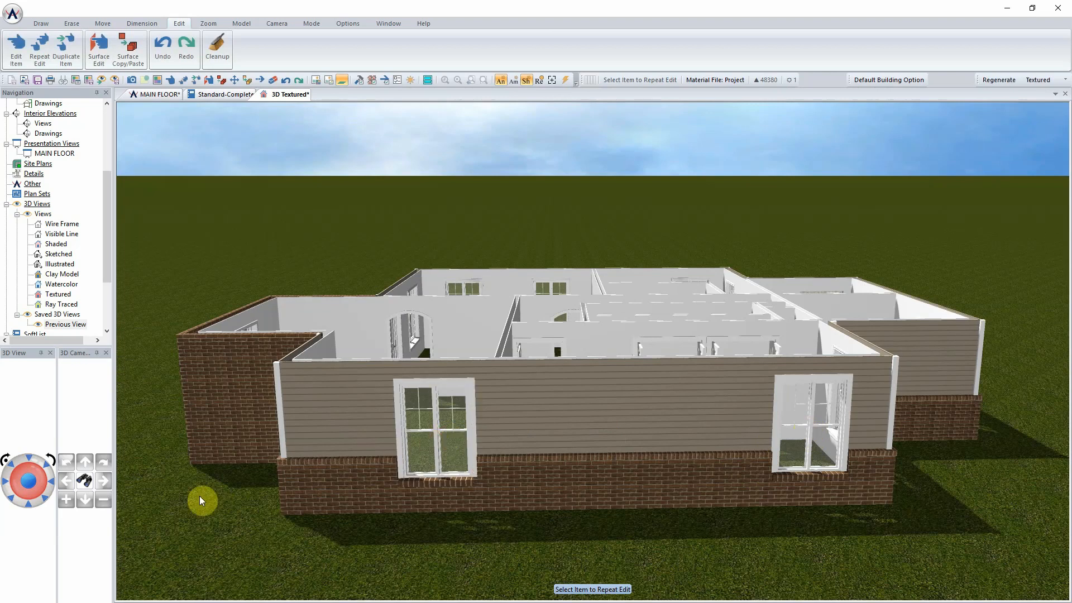
Step: Open the double window in the projecting front brick wall for editing and enable custom exterior trim
{"action": "left_click", "coordinate": [29, 503]}
{"action": "middle_click_drag", "start_coordinate": [369, 479], "coordinate": [451, 425]}
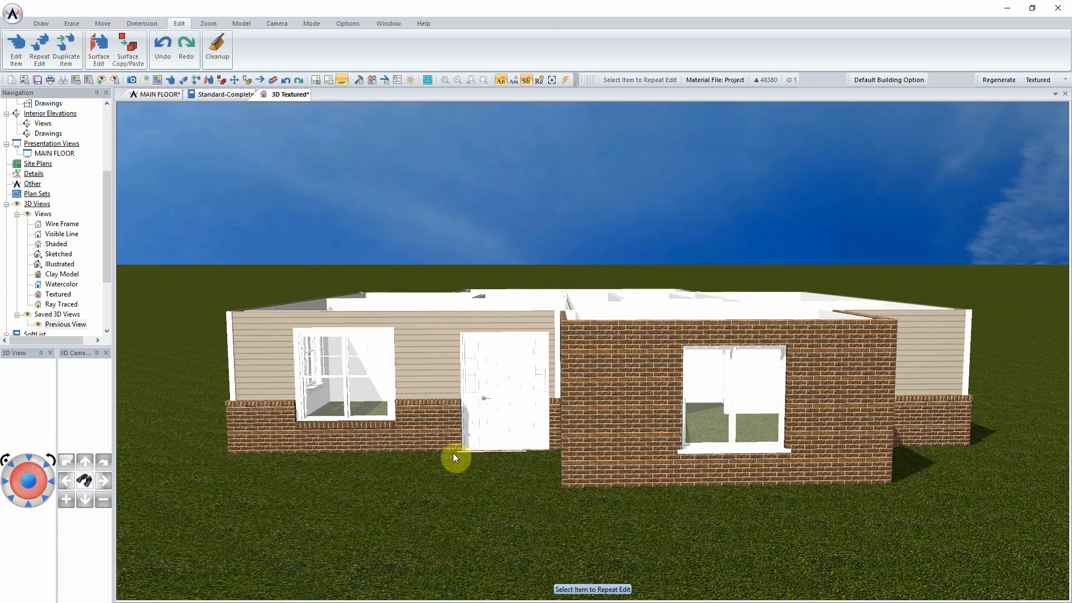
{"action": "right_click", "coordinate": [750, 411]}
{"action": "left_click", "coordinate": [777, 439]}
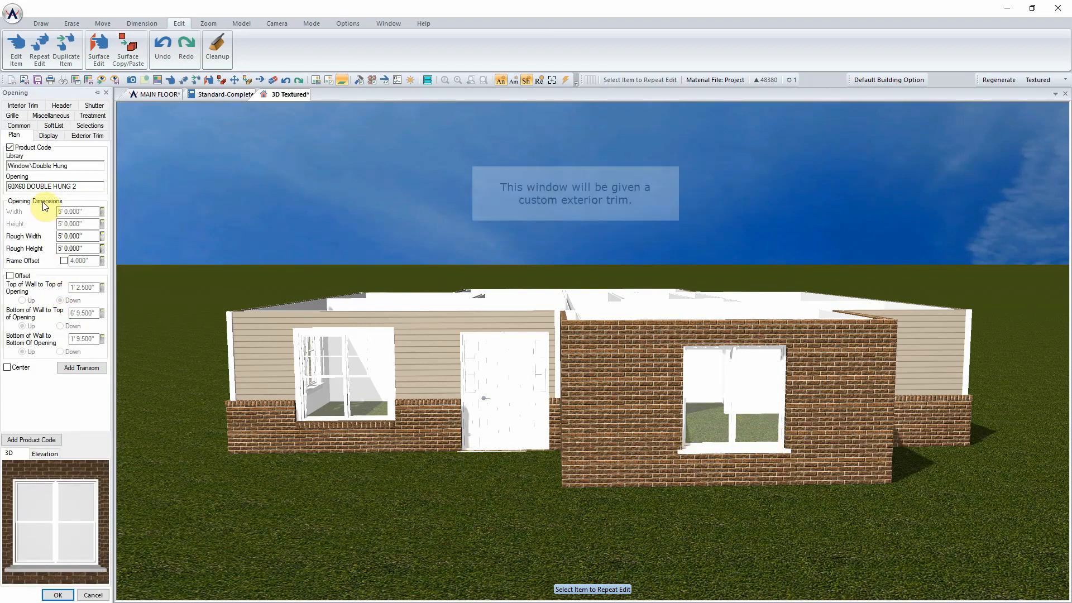
{"action": "left_click", "coordinate": [87, 135]}
{"action": "left_click", "coordinate": [47, 150]}
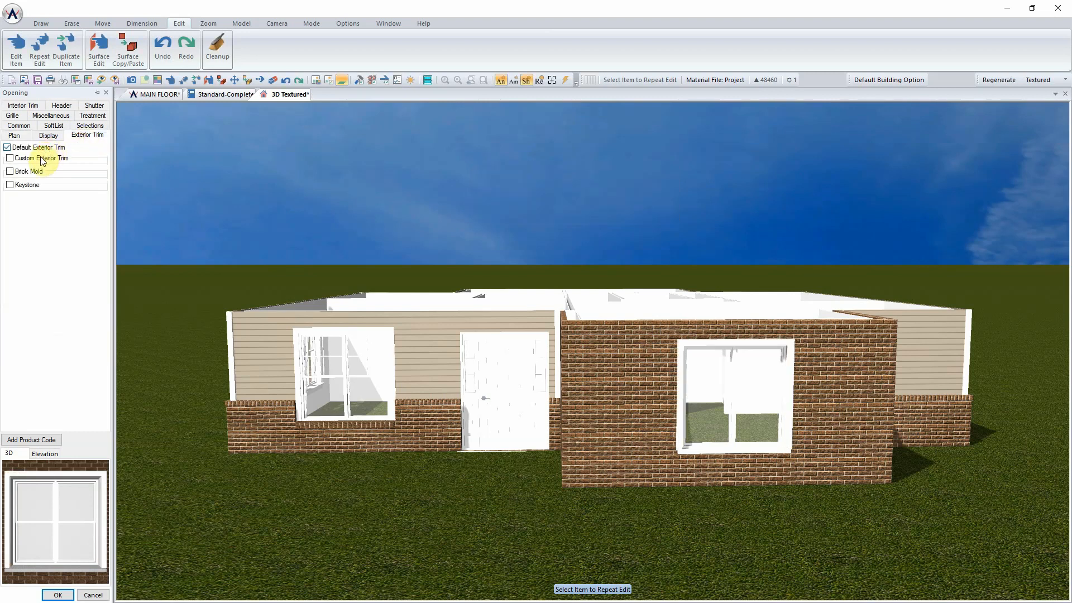
{"action": "left_click", "coordinate": [41, 159]}
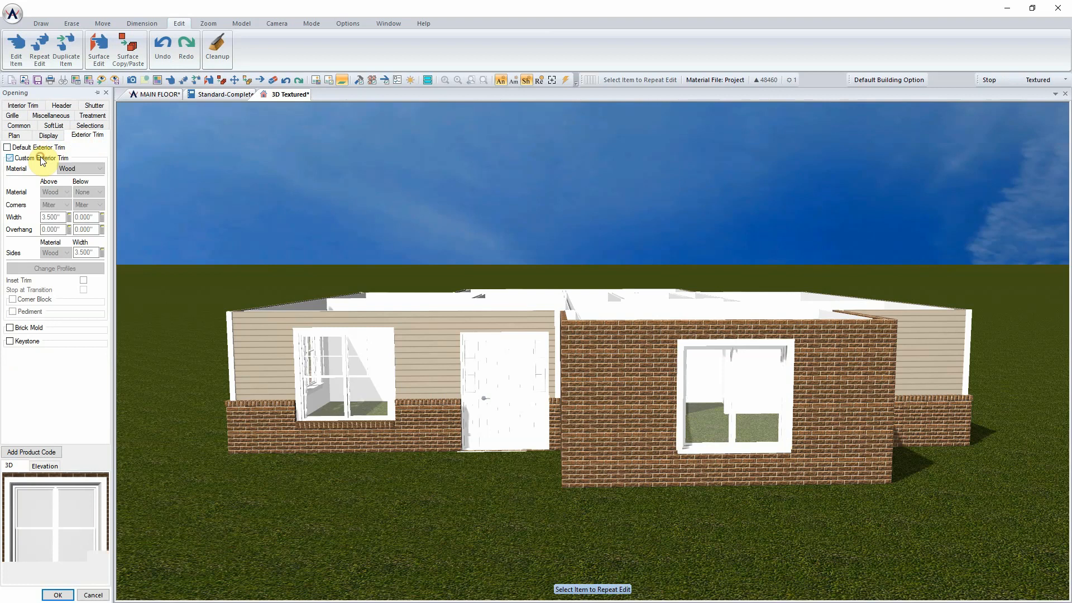
Step: Set the exterior trim material to Brick, switch it to Custom, and set the sides' material to Rowlock
{"action": "left_click", "coordinate": [74, 169]}
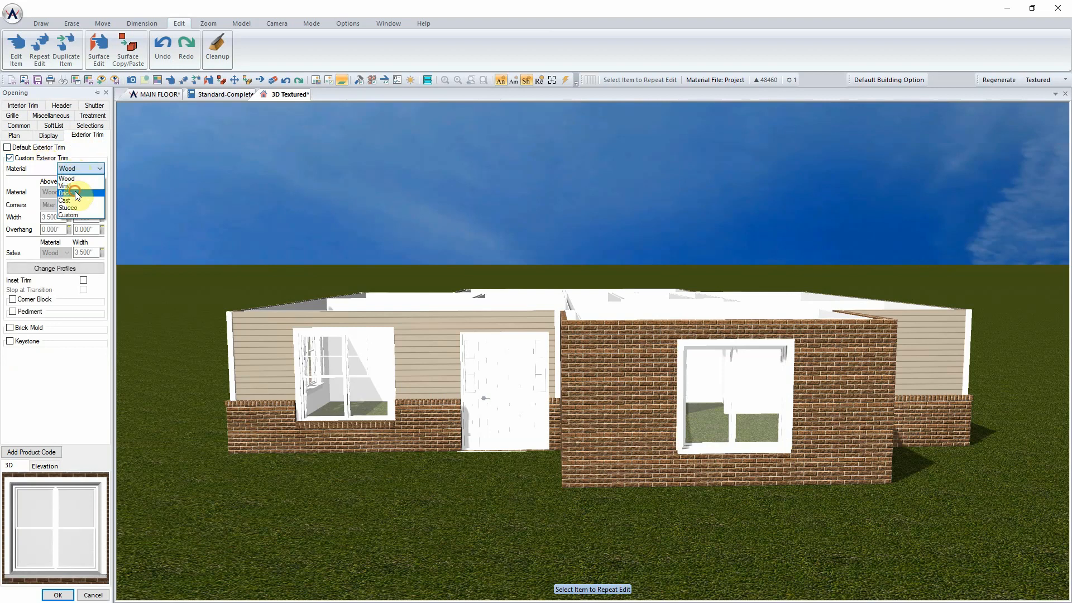
{"action": "left_click", "coordinate": [75, 193]}
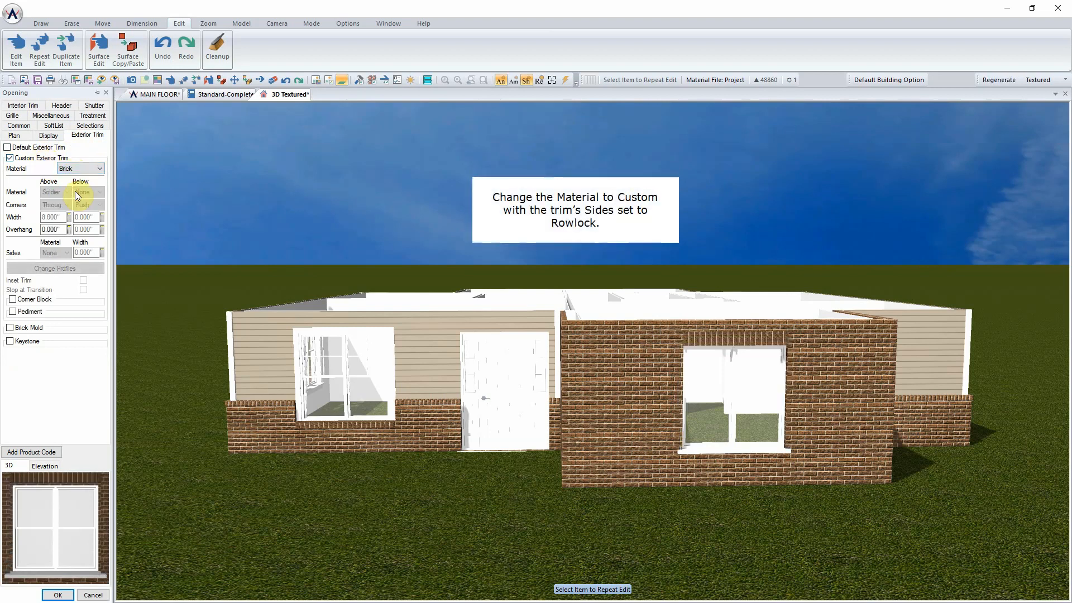
{"action": "left_click", "coordinate": [76, 169]}
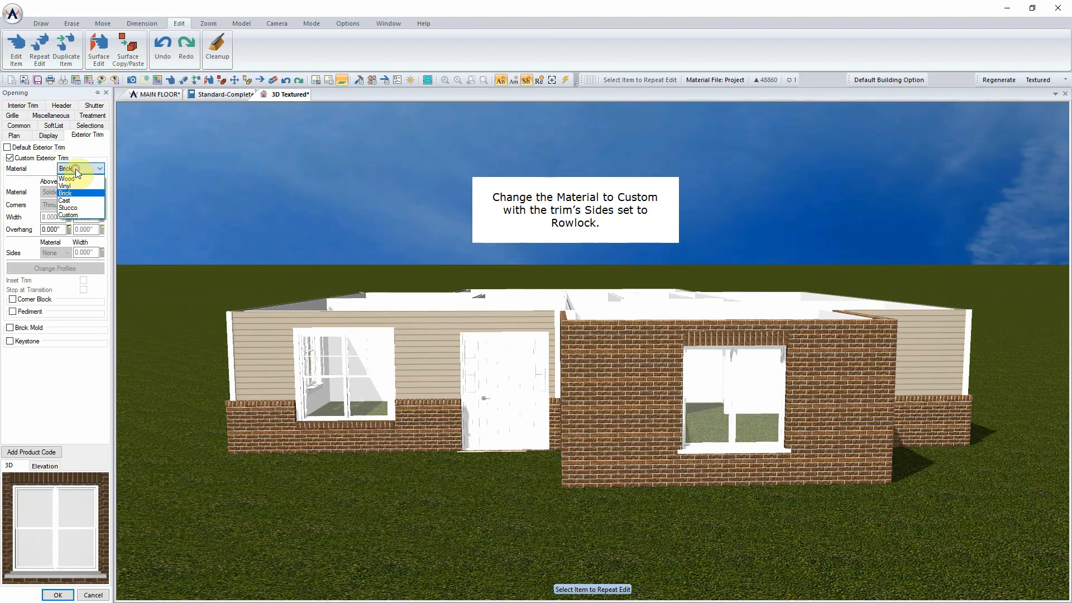
{"action": "left_click", "coordinate": [79, 214]}
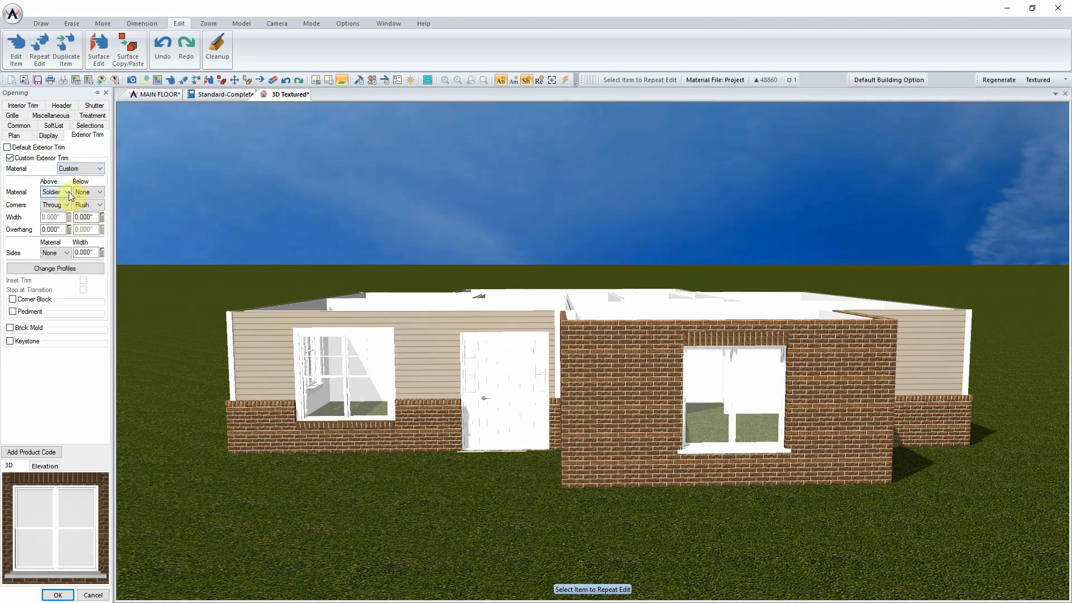
{"action": "left_click", "coordinate": [62, 254]}
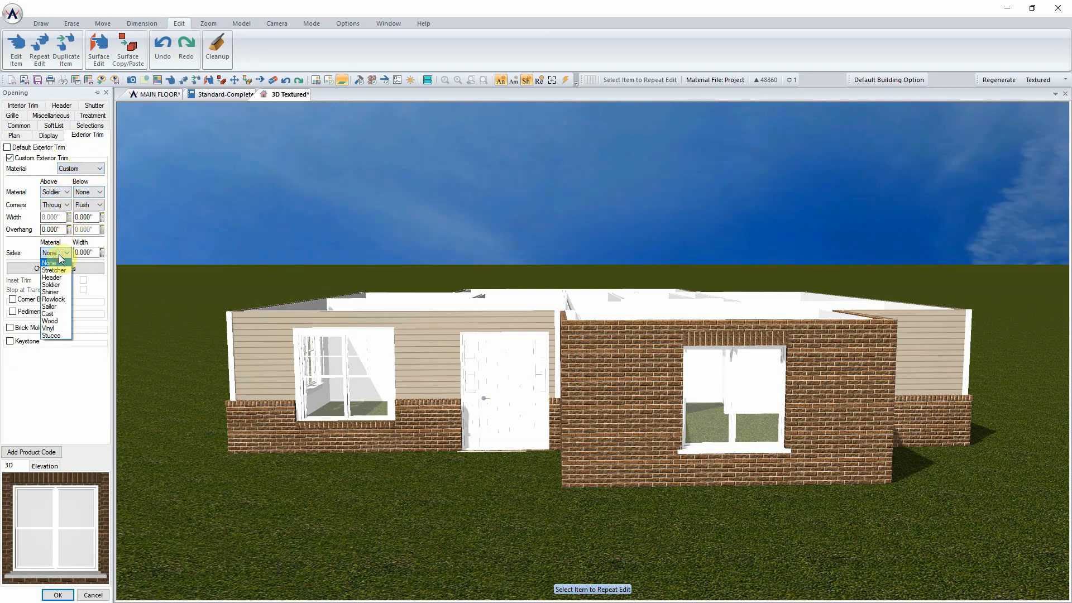
{"action": "left_click", "coordinate": [63, 300]}
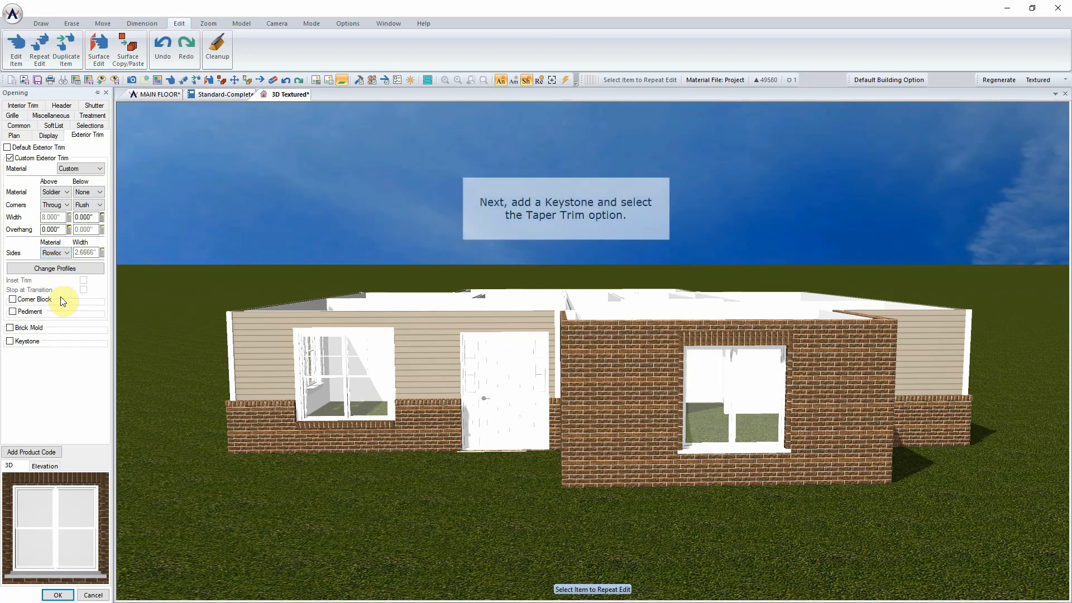
Step: Add a keystone with Taper Trim to the window and a grille limited to Grille Top Only
{"action": "left_click", "coordinate": [28, 343]}
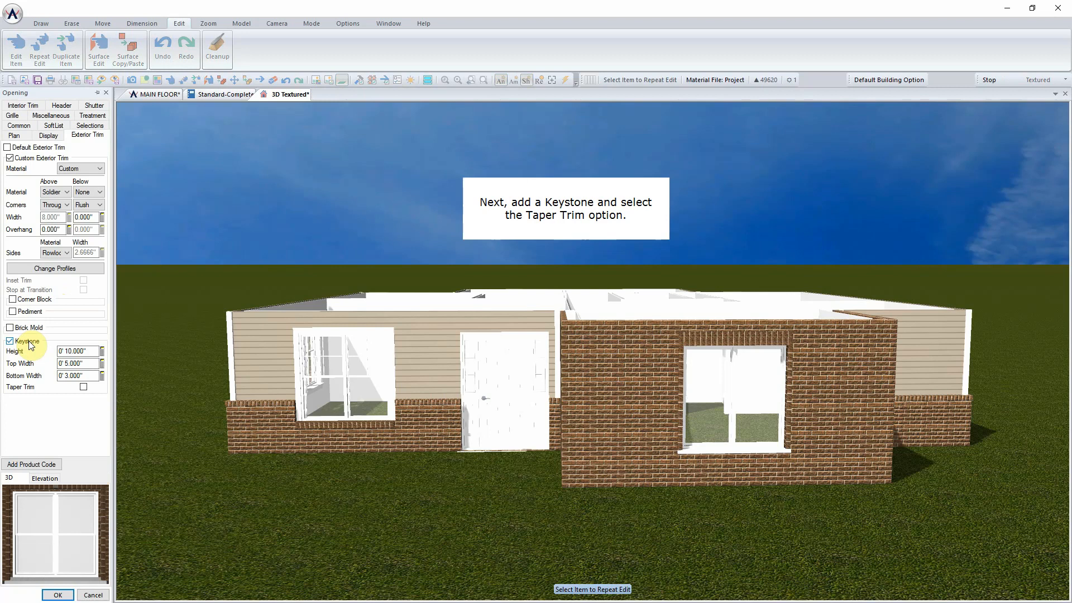
{"action": "left_click", "coordinate": [83, 386]}
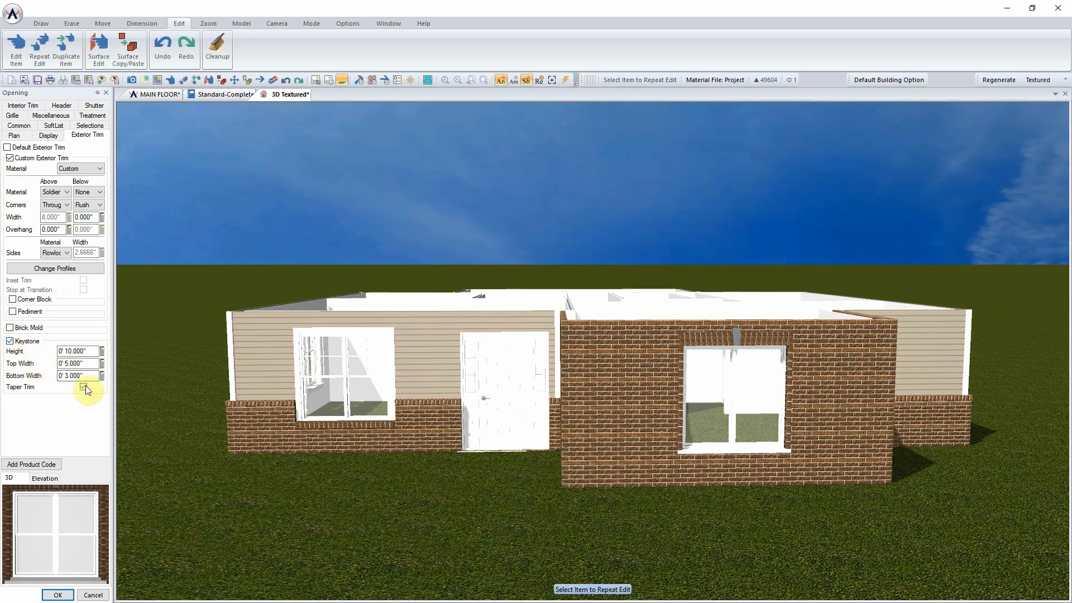
{"action": "left_click", "coordinate": [19, 116]}
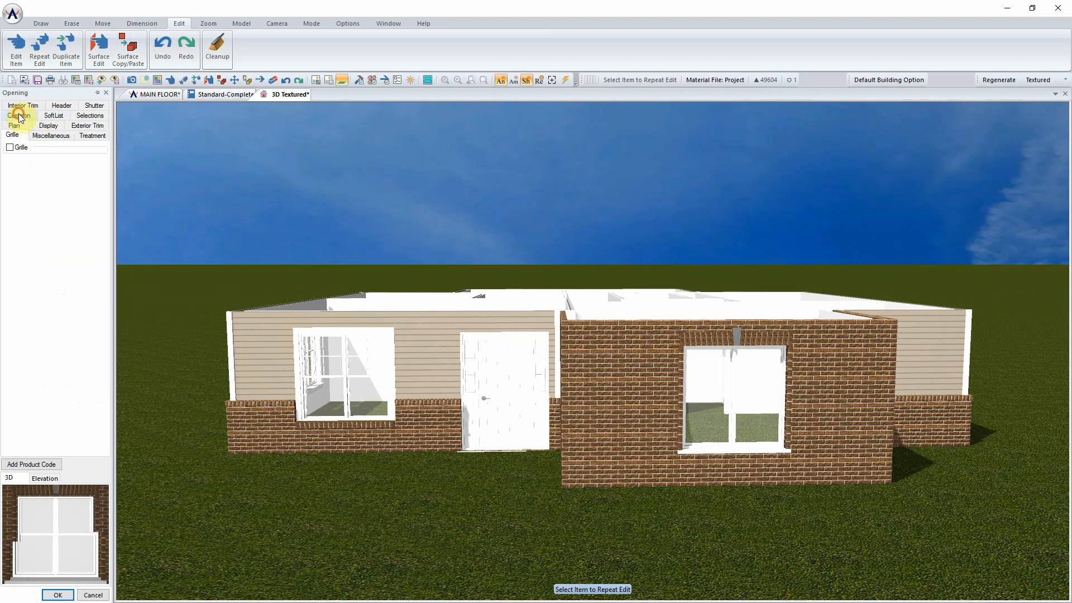
{"action": "left_click", "coordinate": [21, 148]}
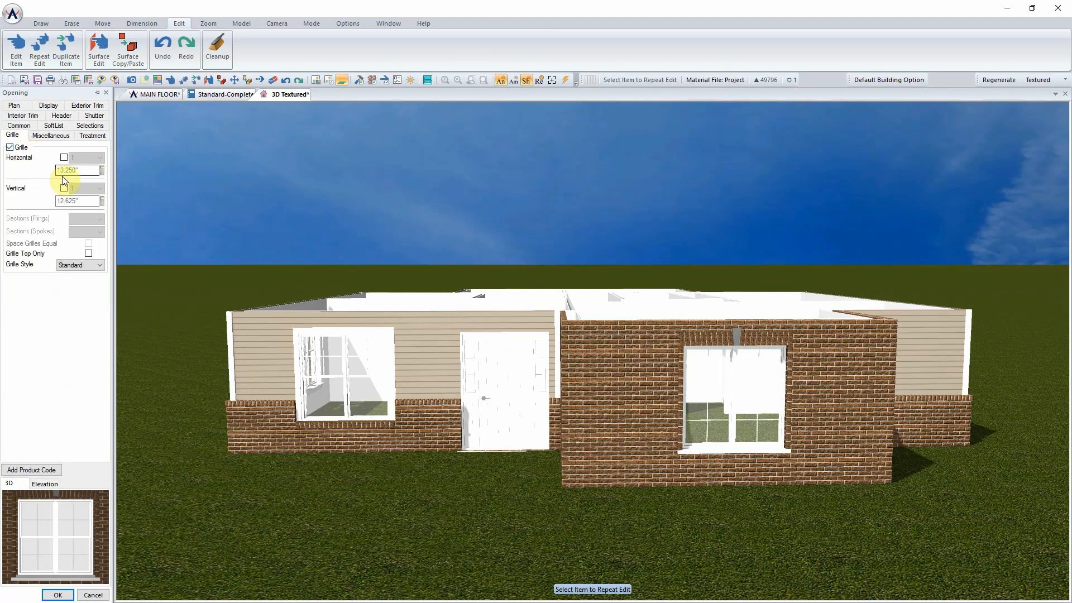
{"action": "left_click", "coordinate": [90, 254]}
Step: Enable custom interior trim and assign the colonial Interior Casing profile to the above and side trim
{"action": "left_click", "coordinate": [25, 116]}
{"action": "left_click", "coordinate": [38, 158]}
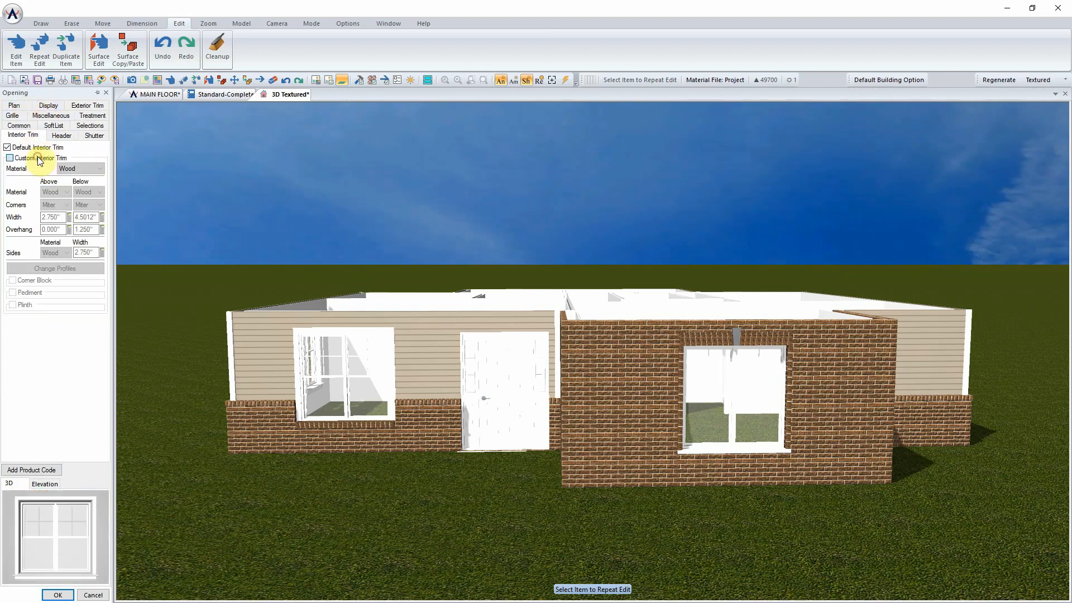
{"action": "left_click", "coordinate": [66, 270]}
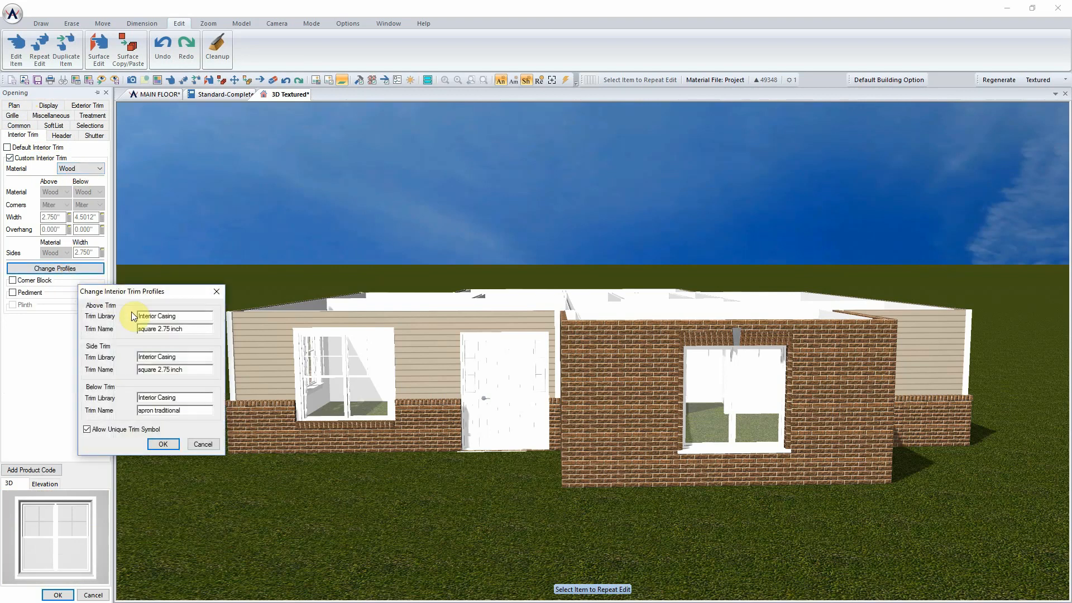
{"action": "left_click", "coordinate": [161, 329]}
{"action": "left_click", "coordinate": [330, 399]}
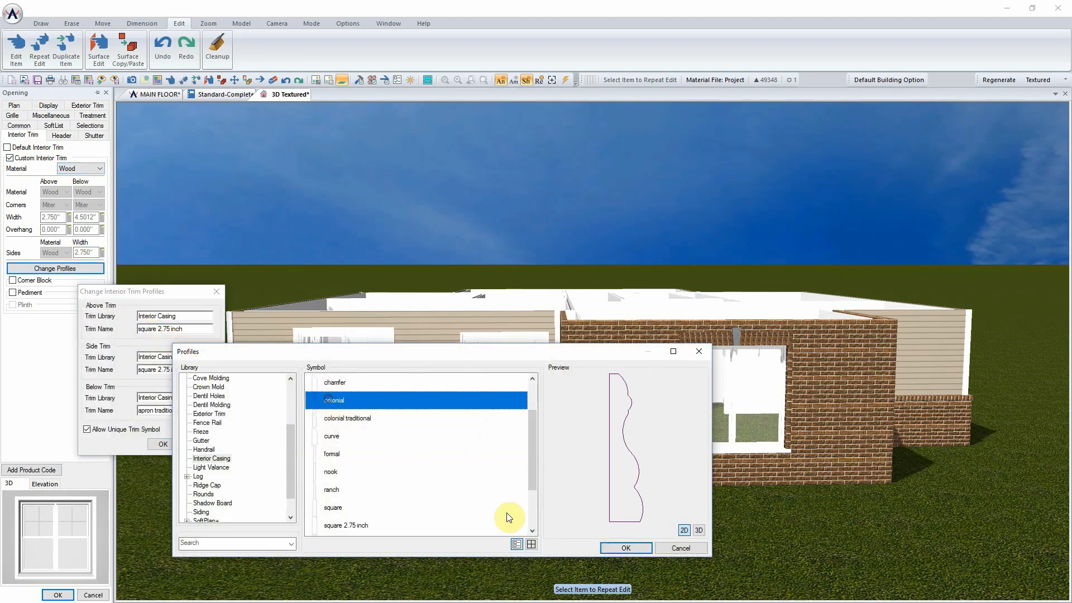
{"action": "left_click", "coordinate": [626, 548]}
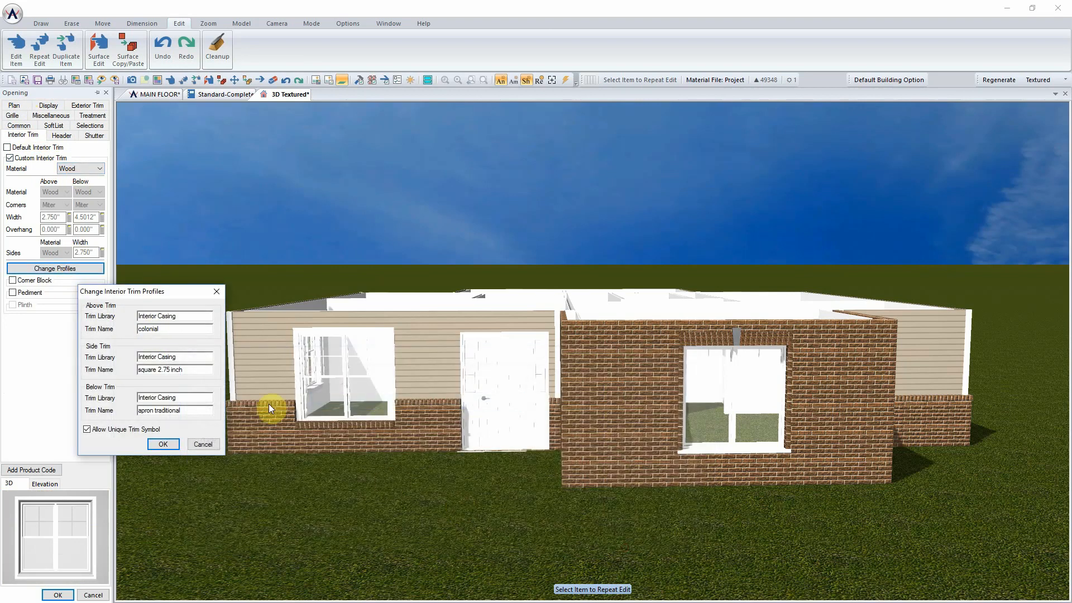
{"action": "left_click", "coordinate": [163, 371]}
{"action": "left_click", "coordinate": [345, 436]}
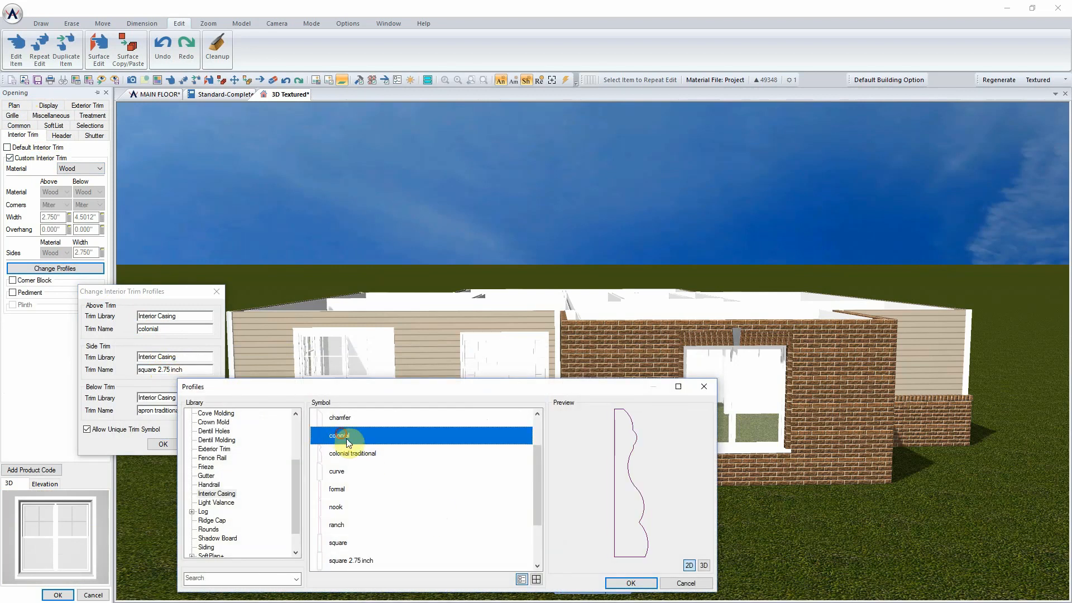
{"action": "left_click", "coordinate": [614, 587]}
{"action": "left_click", "coordinate": [163, 443]}
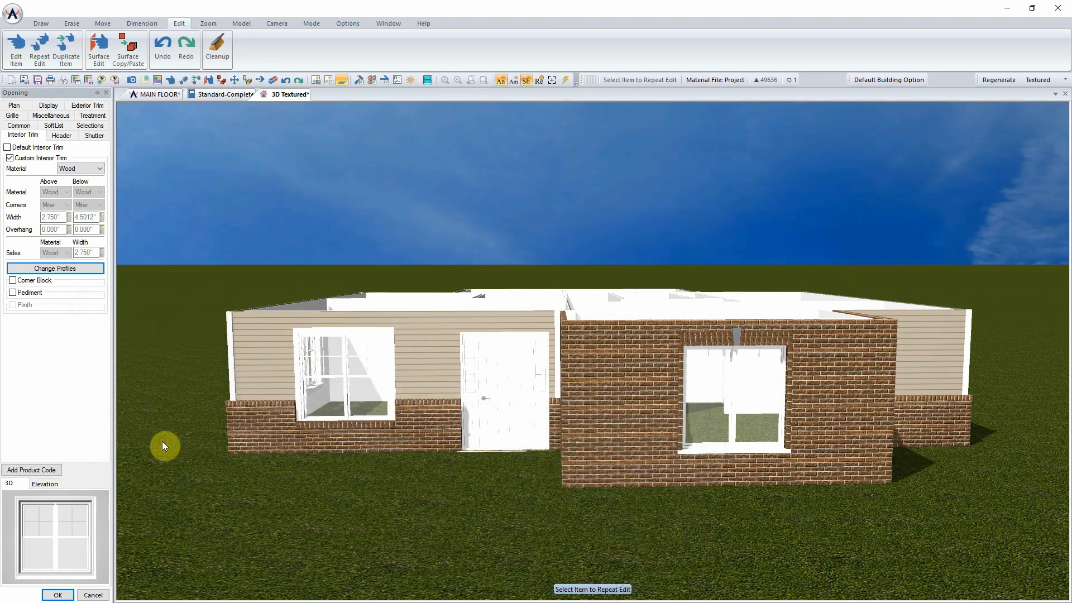
Step: Set the interior trim material to Custom and the below-trim corners to Through
{"action": "left_click", "coordinate": [78, 169]}
{"action": "left_click", "coordinate": [81, 192]}
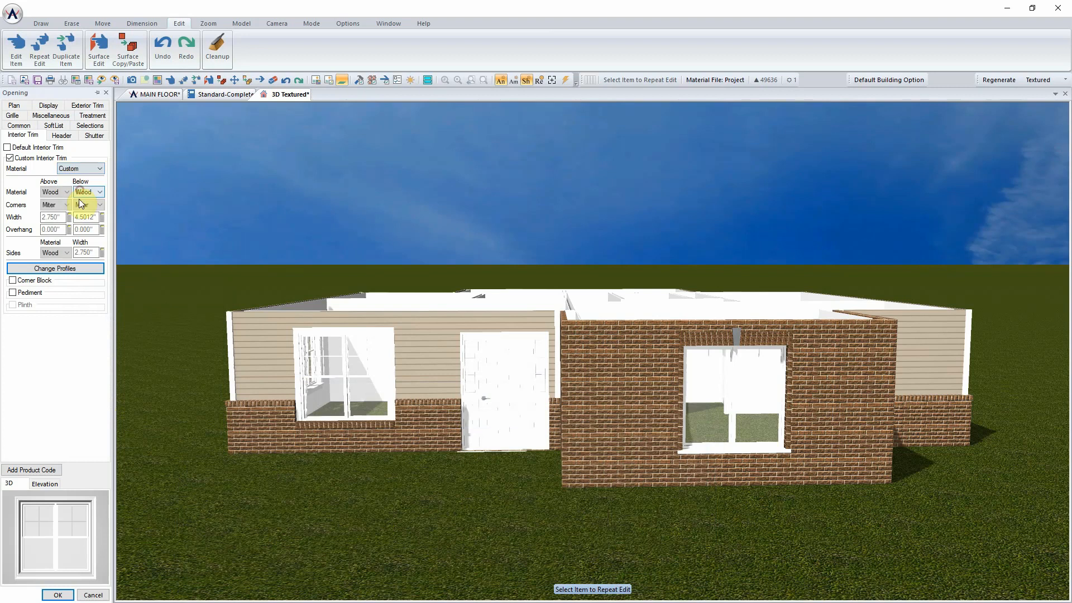
{"action": "left_click", "coordinate": [88, 205]}
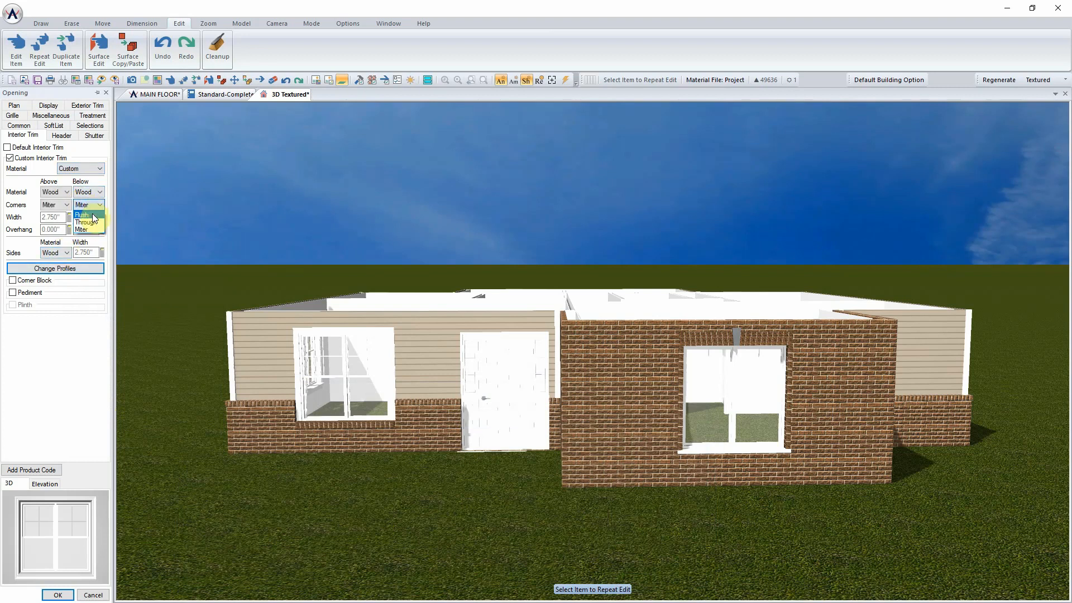
{"action": "left_click", "coordinate": [89, 222]}
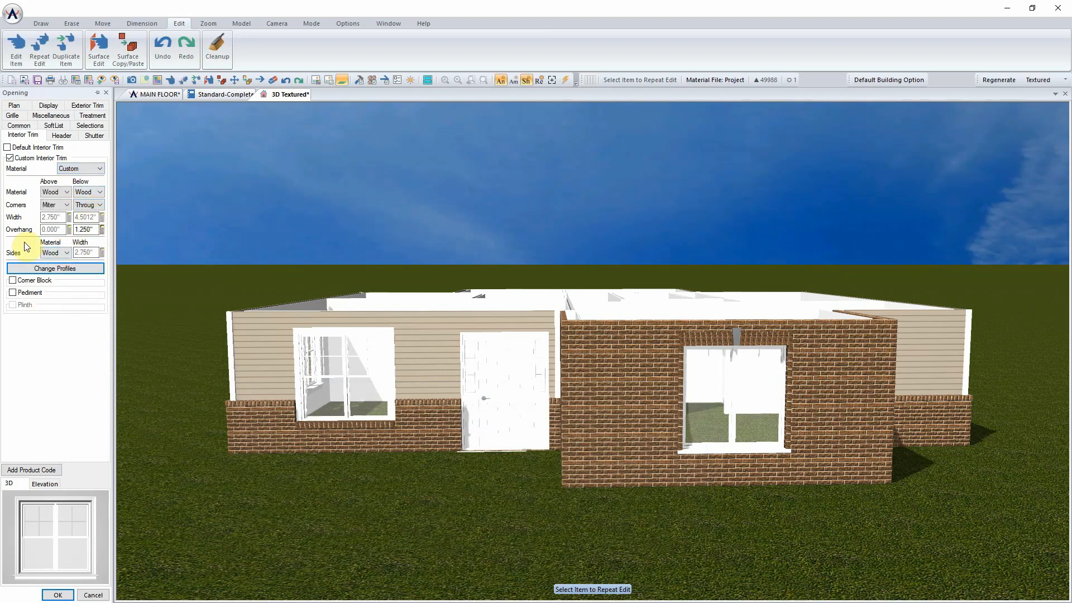
Step: Change the window's sill type to Brick
{"action": "left_click", "coordinate": [48, 105]}
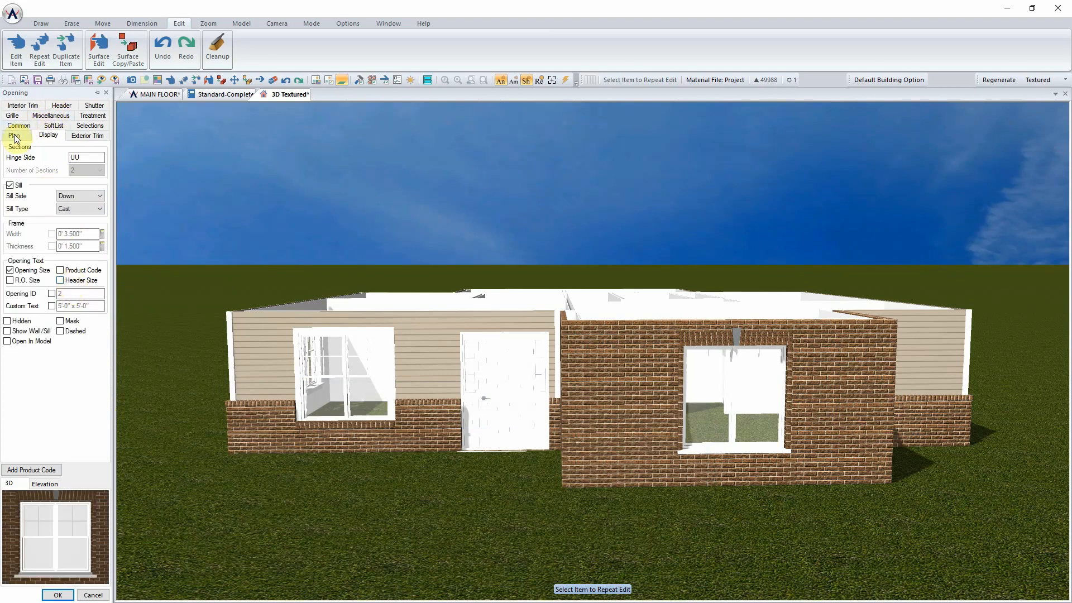
{"action": "left_click", "coordinate": [89, 208]}
{"action": "left_click", "coordinate": [87, 233]}
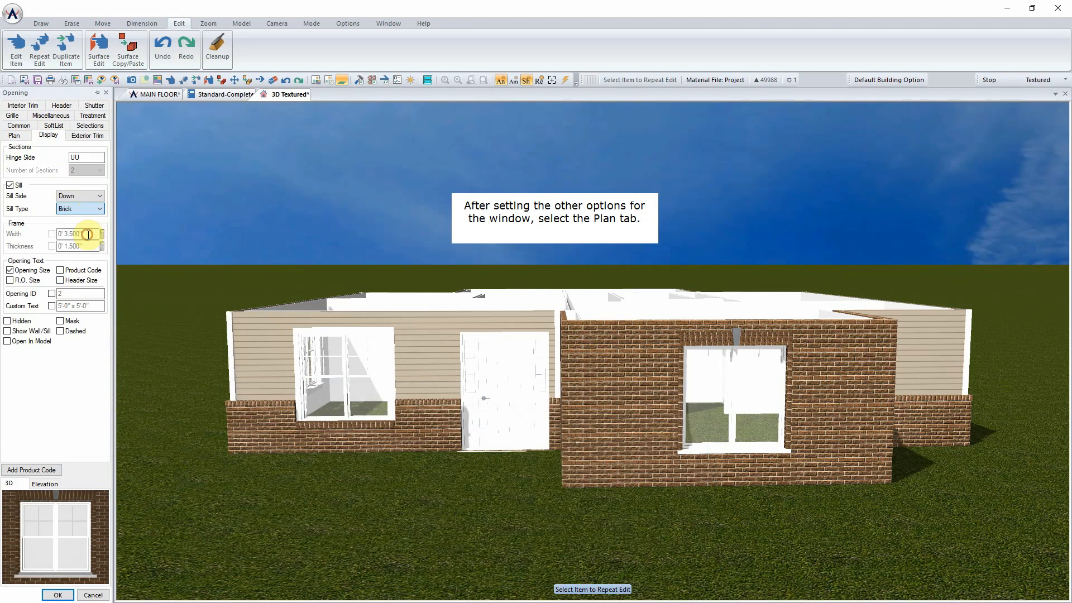
Step: Turn off the window's product code and set its width to 6'
{"action": "left_click", "coordinate": [20, 137]}
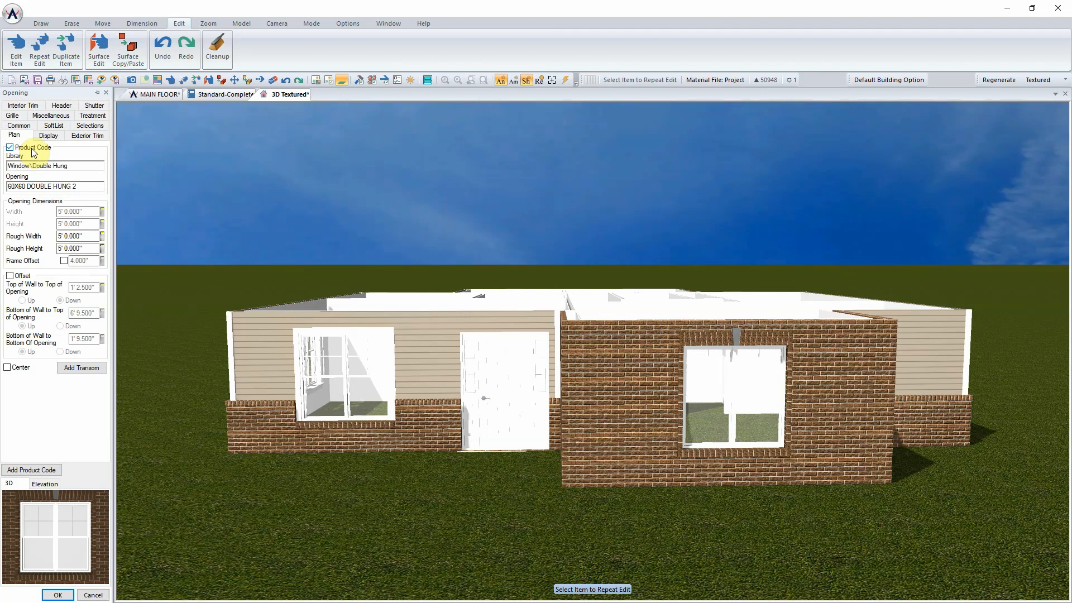
{"action": "left_click", "coordinate": [33, 151]}
{"action": "left_click", "coordinate": [78, 211]}
{"action": "type", "text": "6'"}
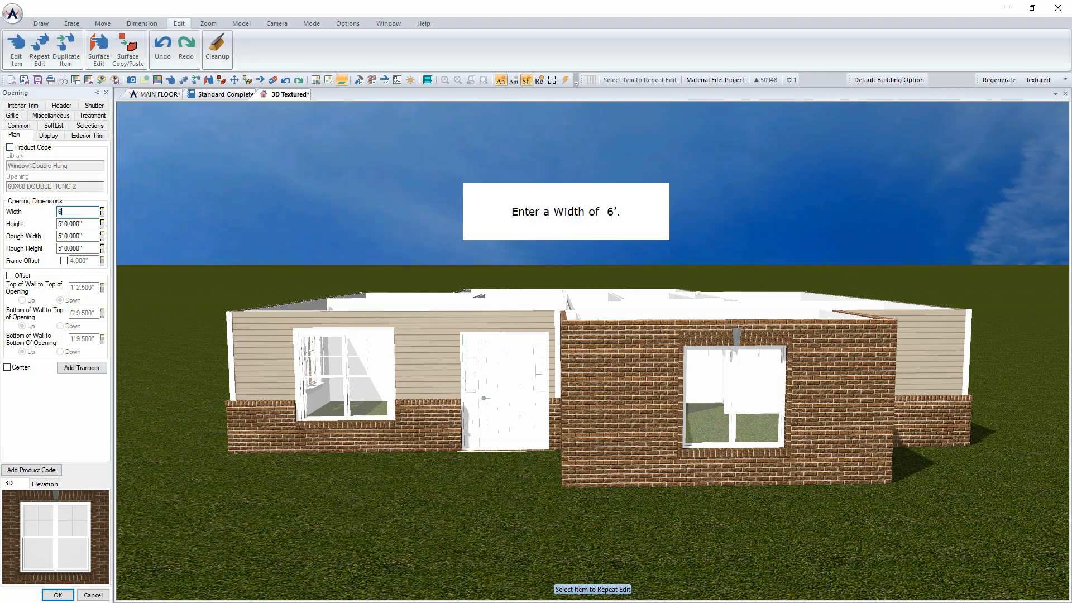
Step: Set the window's number of sections to 3 and apply the window changes
{"action": "left_click", "coordinate": [47, 137]}
{"action": "left_click", "coordinate": [84, 170]}
{"action": "left_click", "coordinate": [80, 194]}
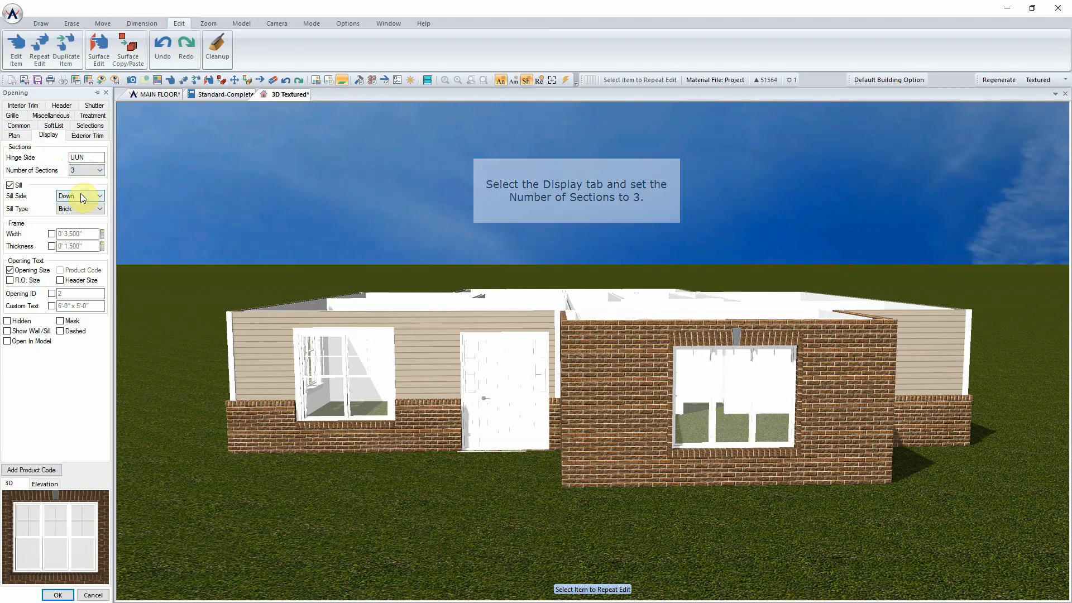
{"action": "left_click", "coordinate": [56, 594]}
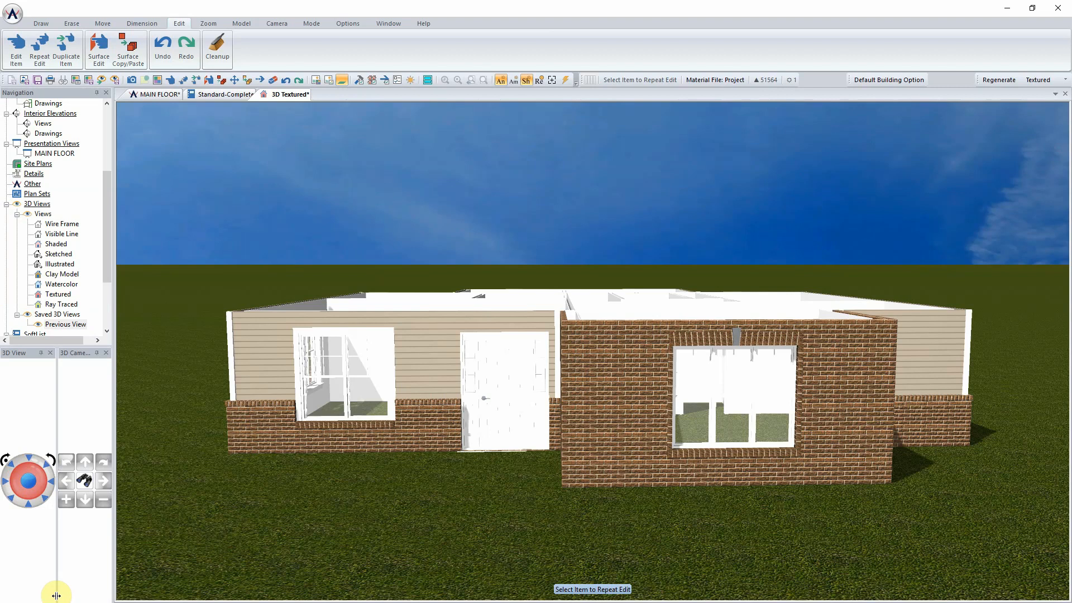
Step: Edit the front door to use the default exterior trim and apply the change
{"action": "right_click", "coordinate": [504, 389]}
{"action": "left_click", "coordinate": [530, 407]}
{"action": "left_click", "coordinate": [87, 136]}
{"action": "left_click", "coordinate": [30, 148]}
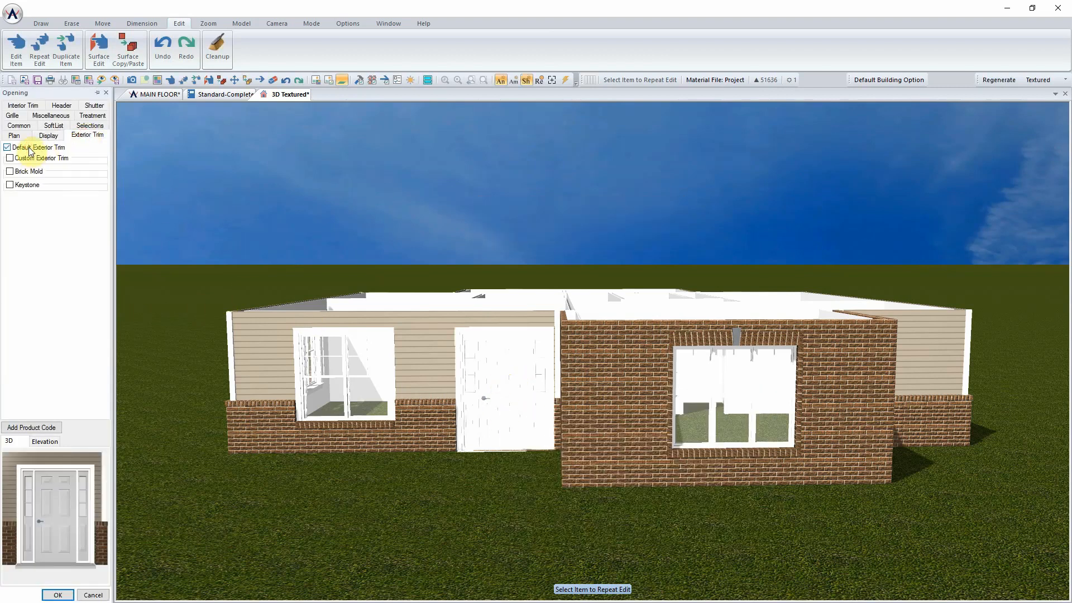
{"action": "left_click", "coordinate": [58, 595]}
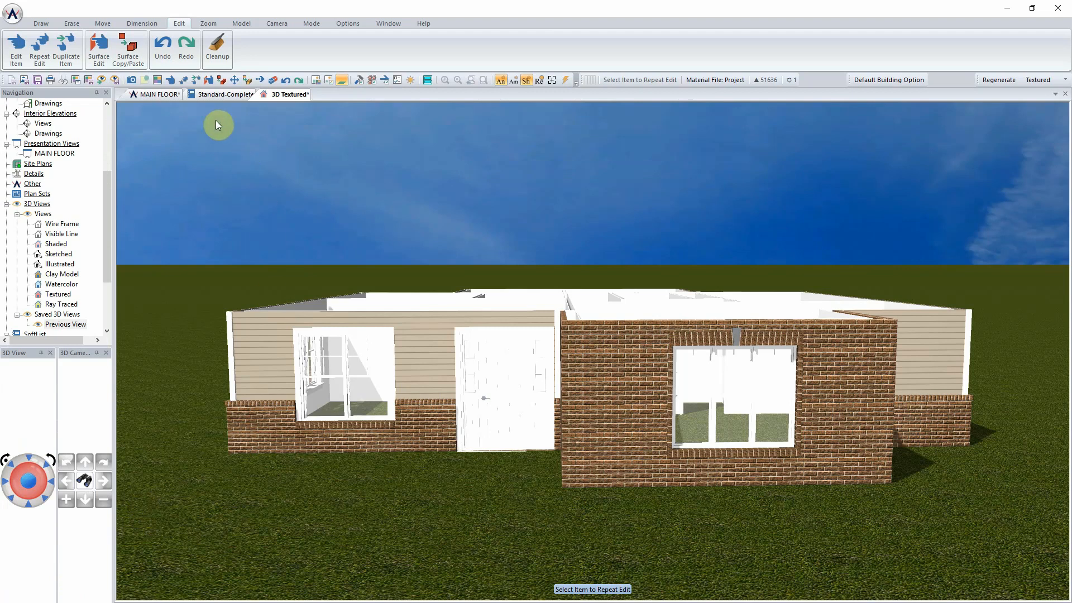
Step: Switch to the main floor plan and add a horizontal dimension string across the interior of the two rear rooms
{"action": "left_click", "coordinate": [164, 96]}
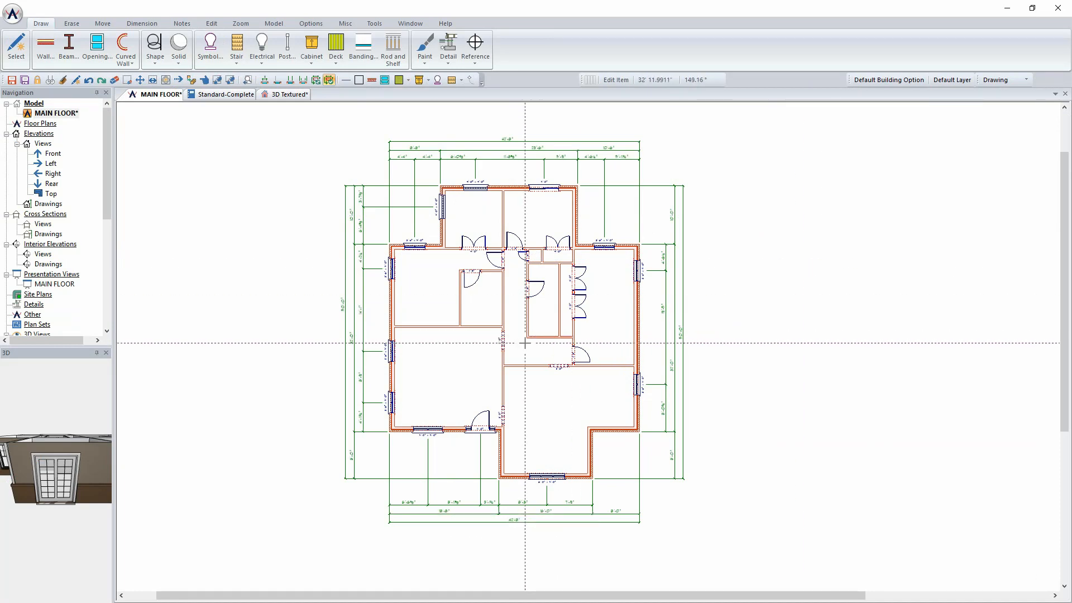
{"action": "scroll", "coordinate": [277, 330], "scroll_direction": "up", "scroll_amount": 1}
{"action": "right_click", "coordinate": [239, 246]}
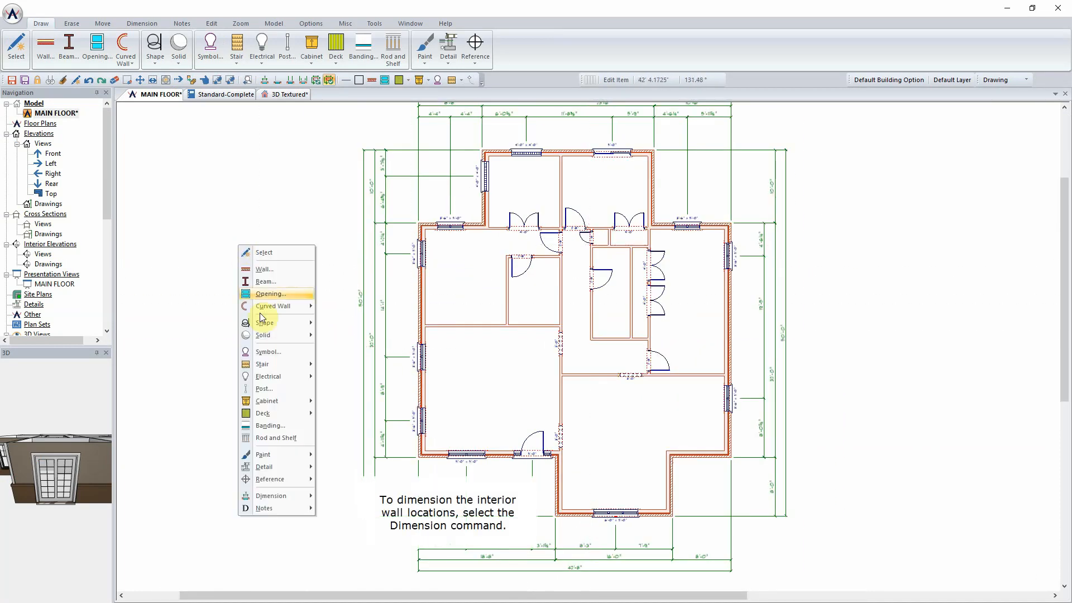
{"action": "mouse_move", "coordinate": [306, 497]}
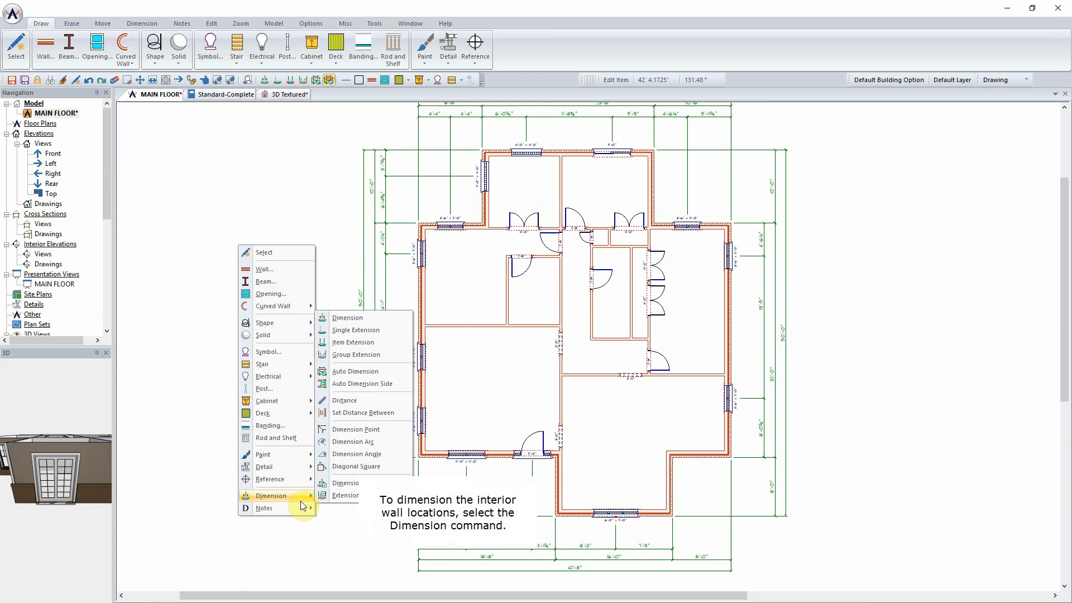
{"action": "left_click", "coordinate": [384, 323]}
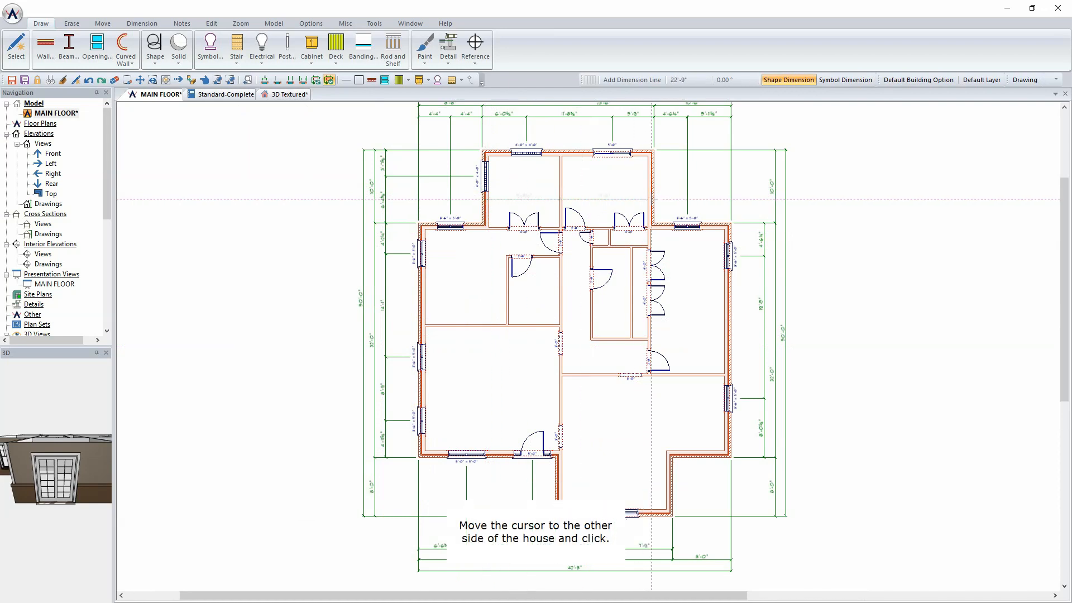
{"action": "left_click", "coordinate": [651, 199]}
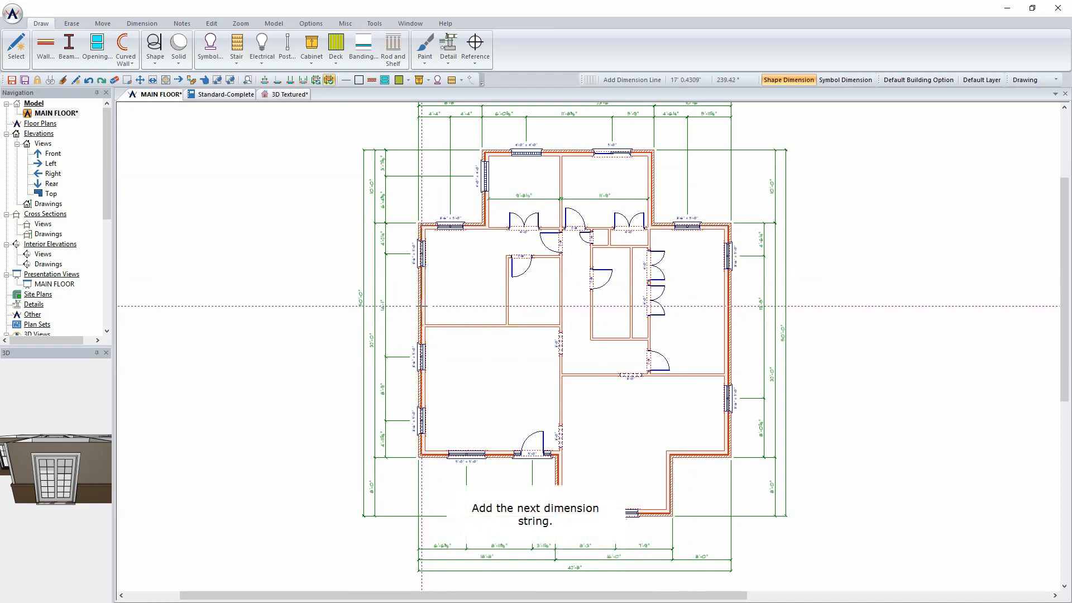
Step: Add horizontal dimension strings across the full house width, one through the middle rooms and one through the front rooms
{"action": "left_click", "coordinate": [422, 305]}
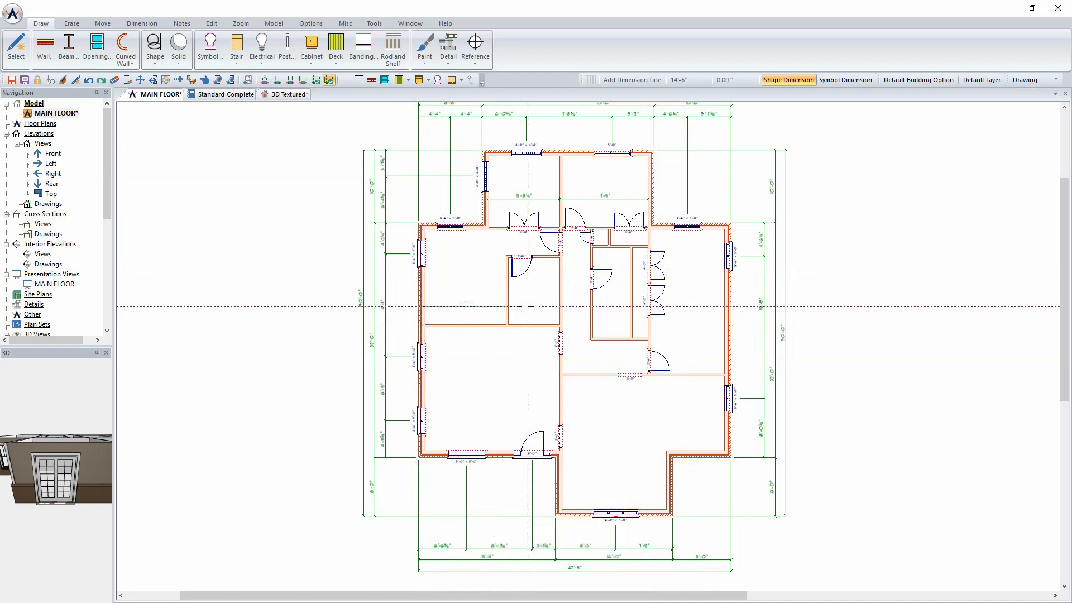
{"action": "left_click", "coordinate": [721, 306]}
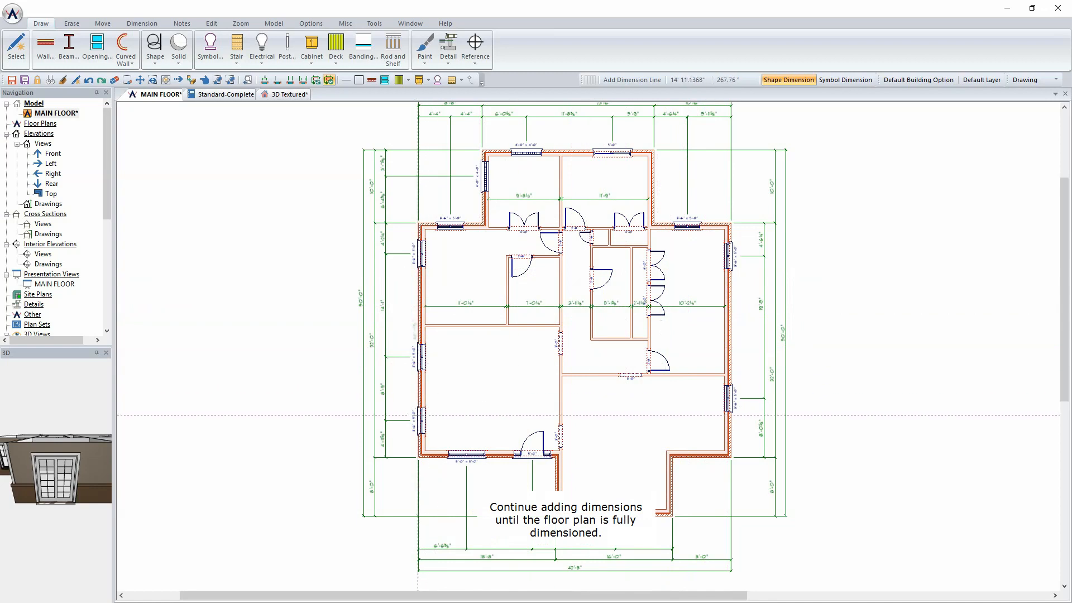
{"action": "left_click", "coordinate": [422, 414]}
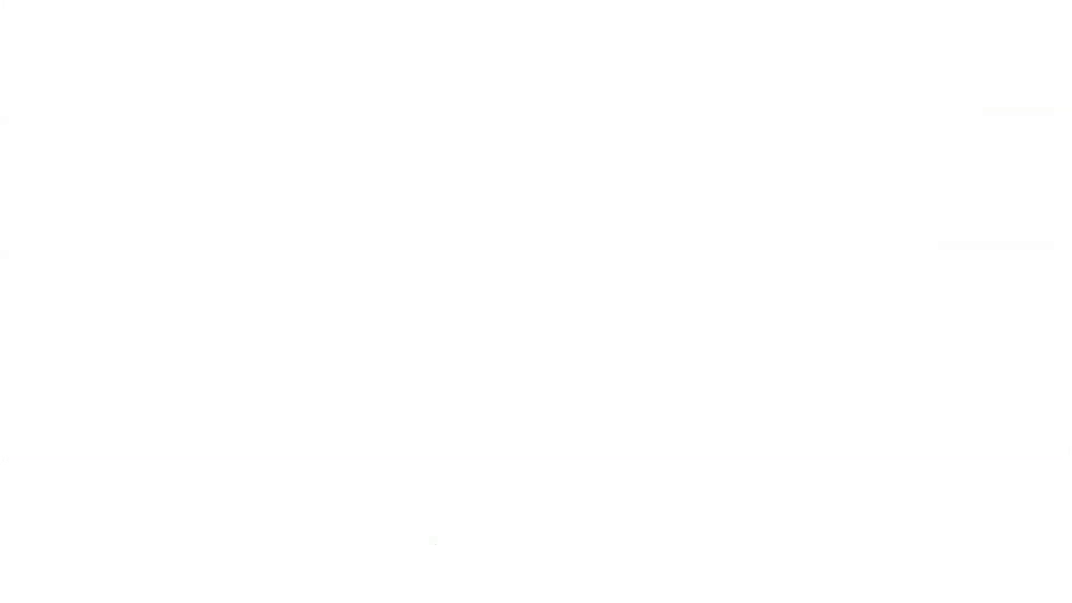
{"action": "left_click", "coordinate": [725, 414]}
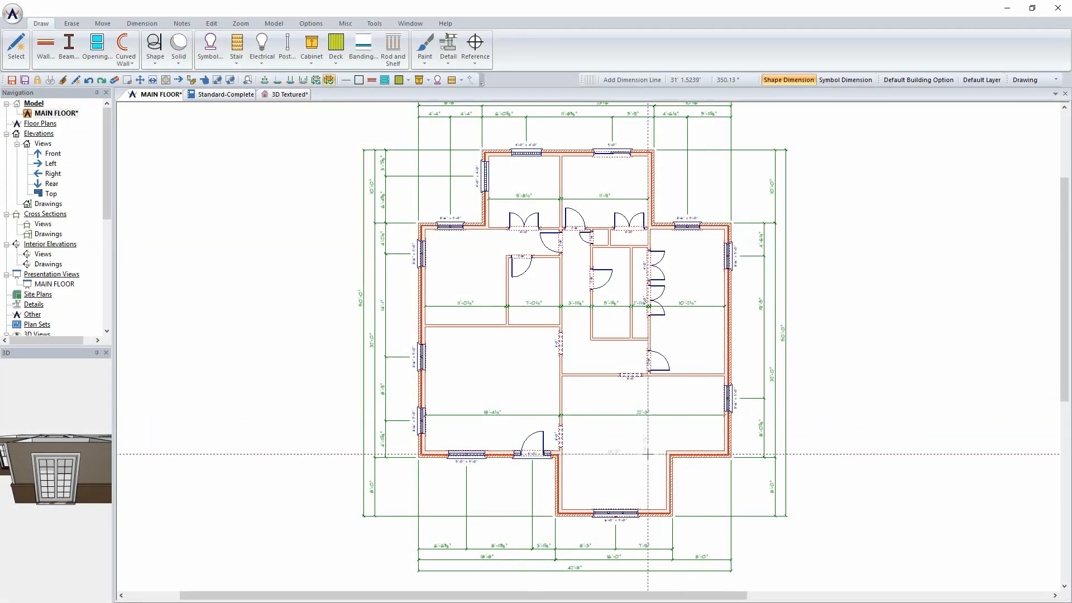
Step: Set the vertical dimension above the small room left of the central hall to 4'-0", moving the lower wall downward
{"action": "scroll", "coordinate": [615, 262], "scroll_direction": "up", "scroll_amount": 2}
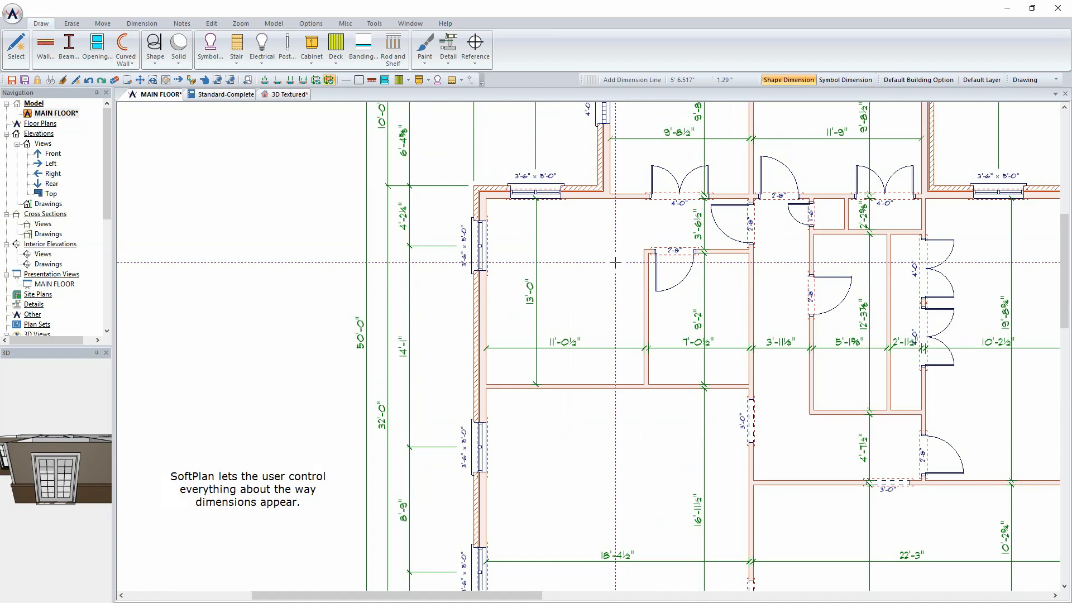
{"action": "scroll", "coordinate": [681, 266], "scroll_direction": "down", "scroll_amount": 1}
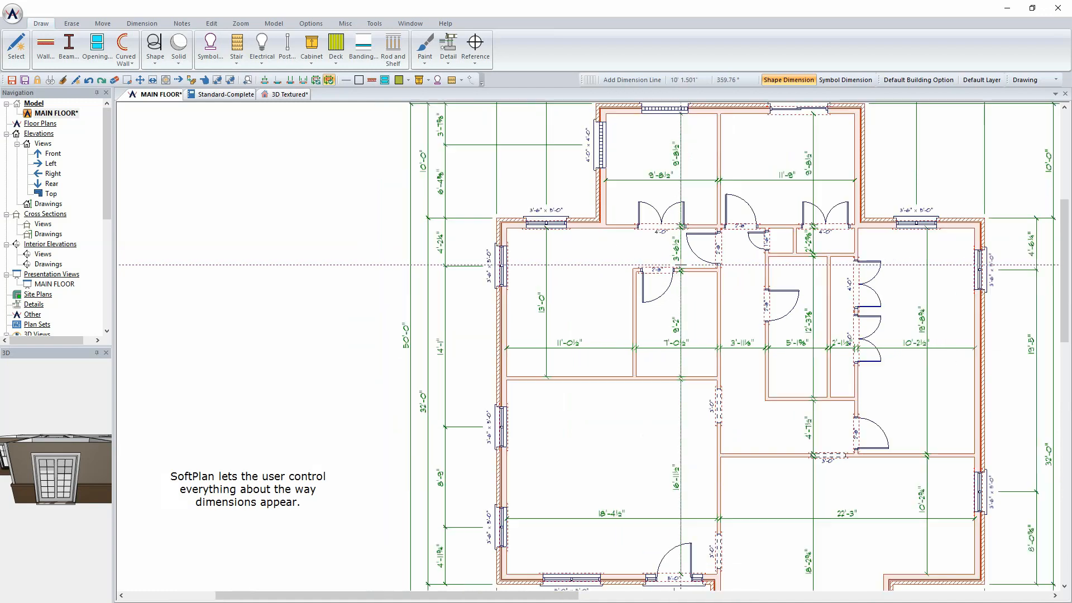
{"action": "middle_click_drag", "start_coordinate": [734, 276], "coordinate": [537, 300]}
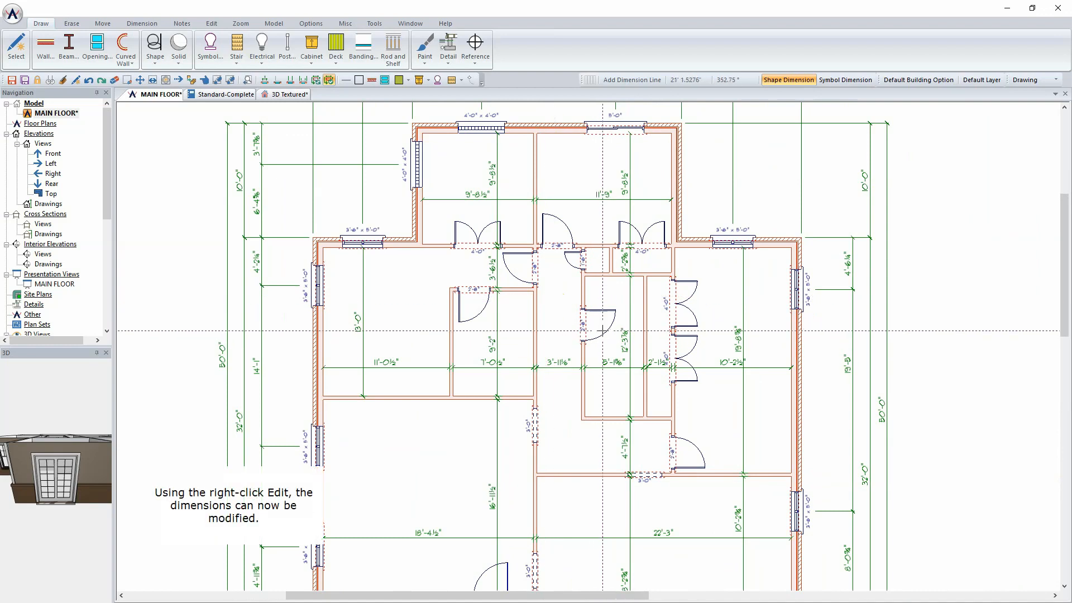
{"action": "right_click", "coordinate": [494, 277]}
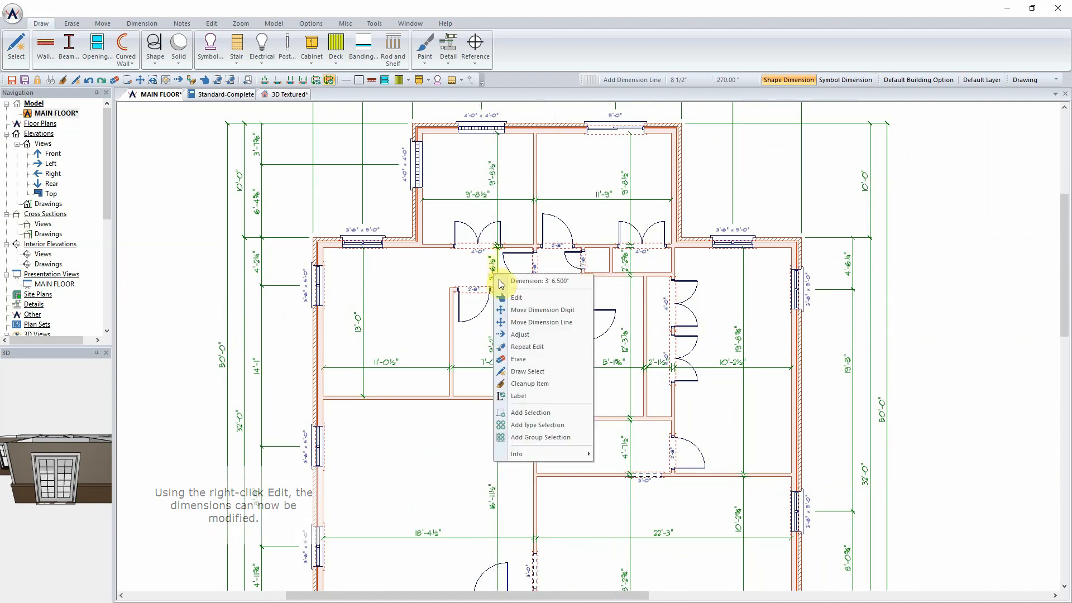
{"action": "left_click", "coordinate": [514, 297]}
{"action": "type", "text": "4' 0.000\""}
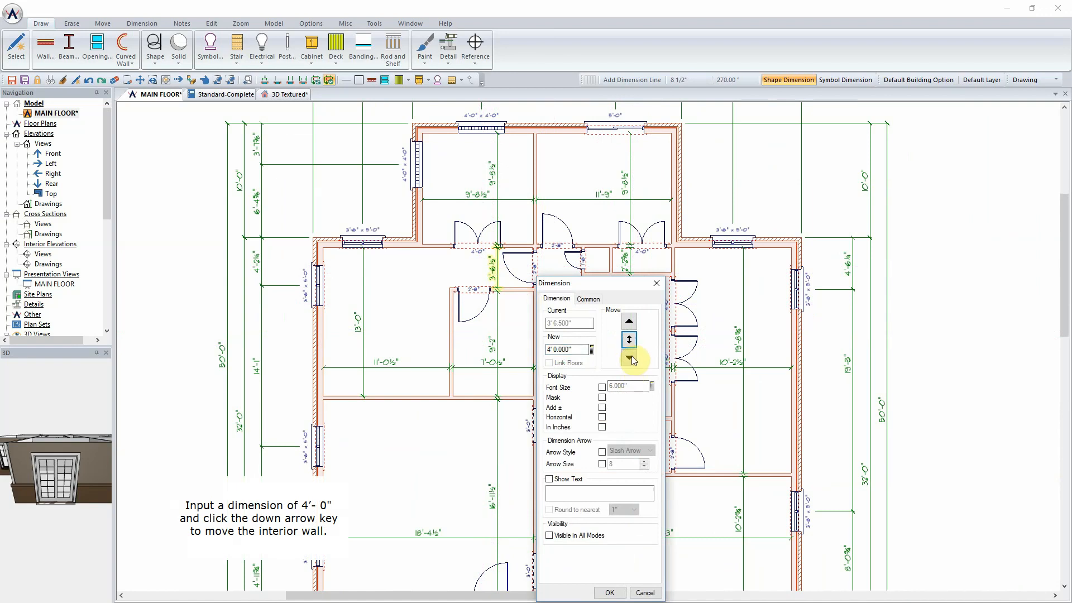
{"action": "left_click", "coordinate": [631, 357]}
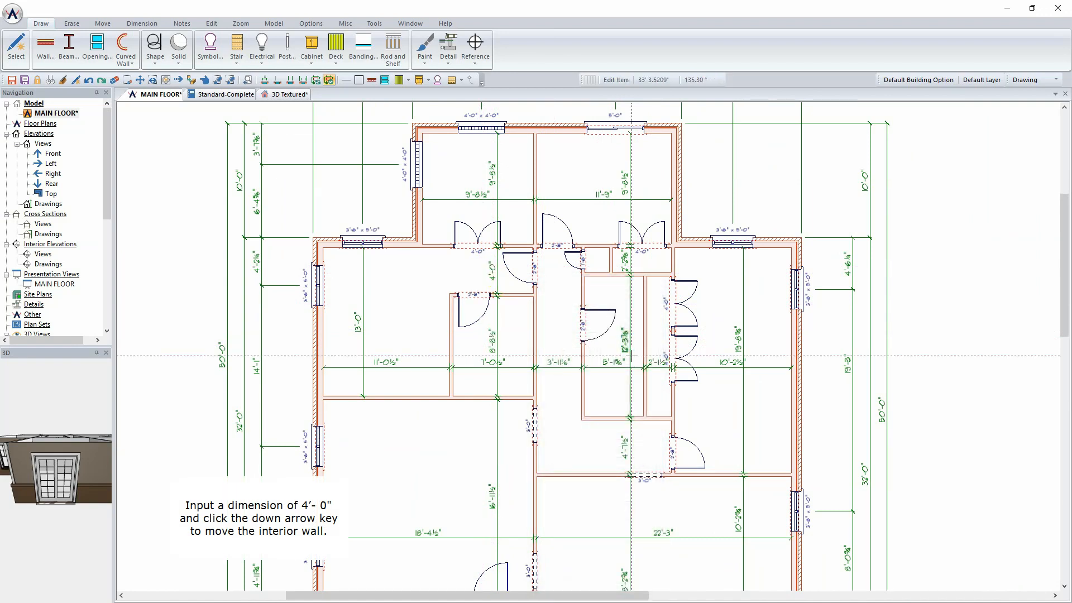
Step: Set the small room's vertical interior dimension to 7'-8½" by moving its lower wall
{"action": "double_click", "coordinate": [494, 345]}
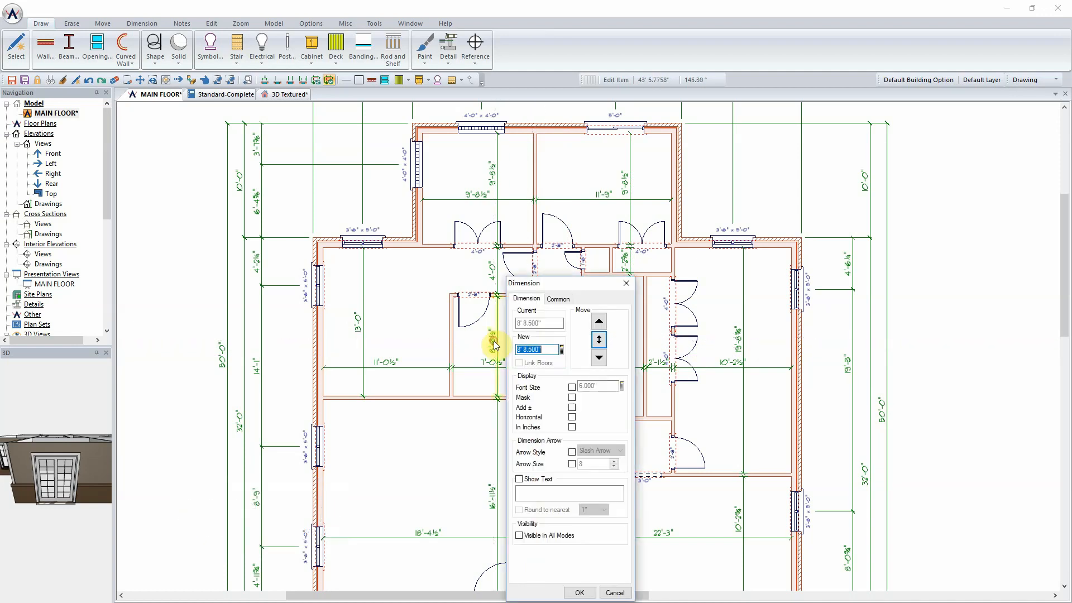
{"action": "type", "text": "78"}
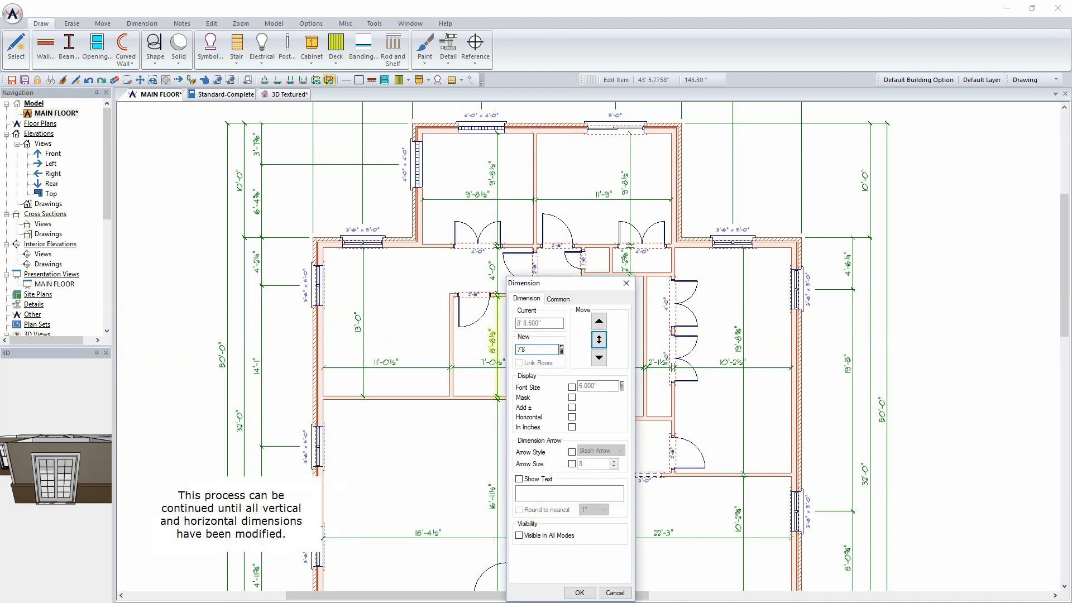
{"action": "left_click", "coordinate": [599, 358]}
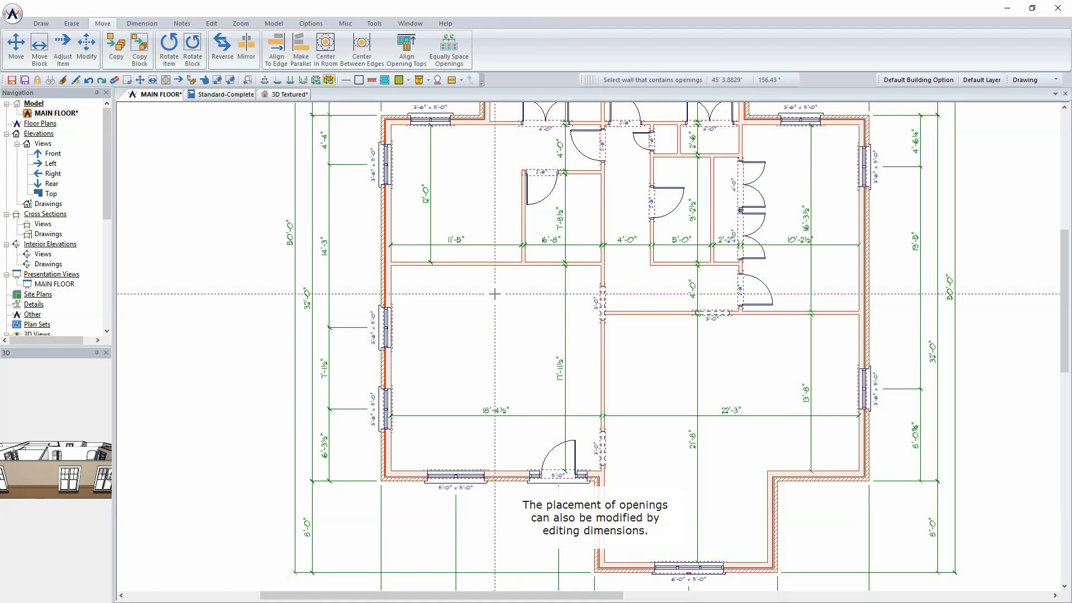
Step: Center the double hung window in the wall of the projecting front bay
{"action": "scroll", "coordinate": [511, 323], "scroll_direction": "down", "scroll_amount": 1}
{"action": "middle_click_drag", "start_coordinate": [552, 412], "coordinate": [408, 253]}
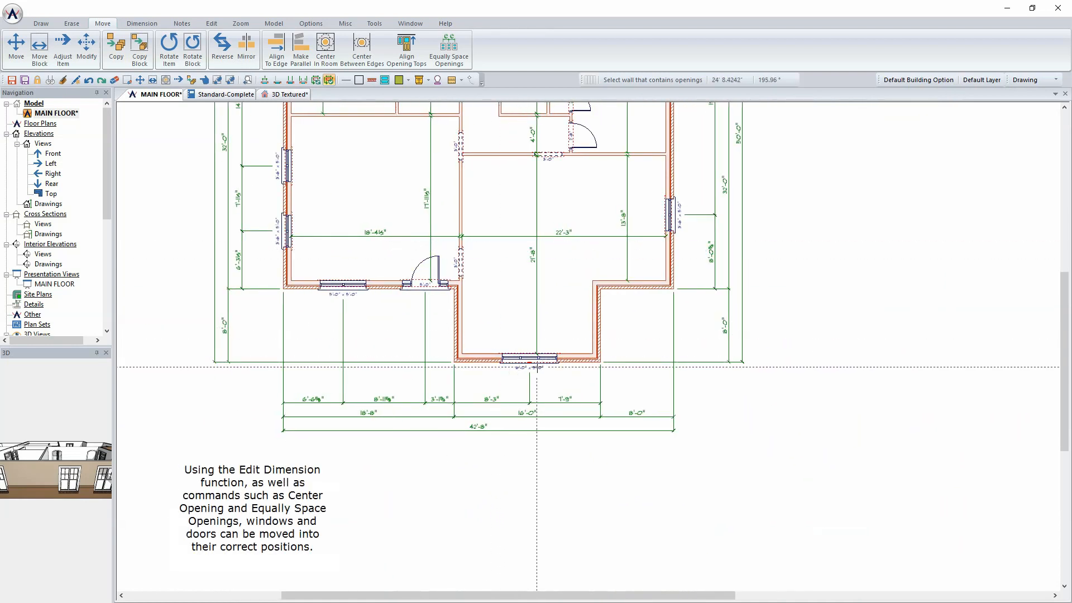
{"action": "right_click", "coordinate": [525, 358]}
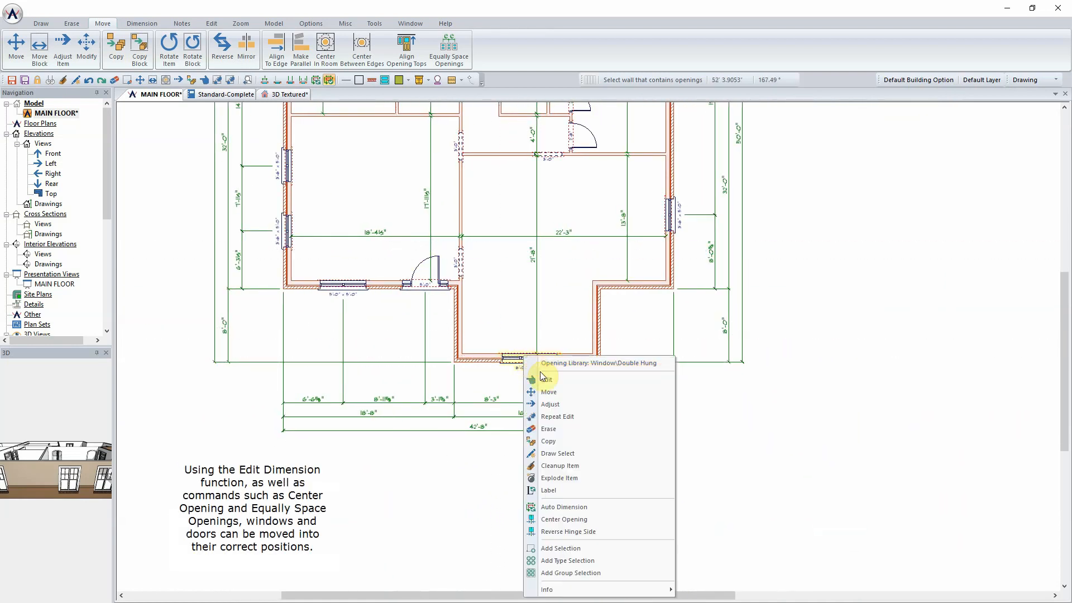
{"action": "left_click", "coordinate": [584, 520]}
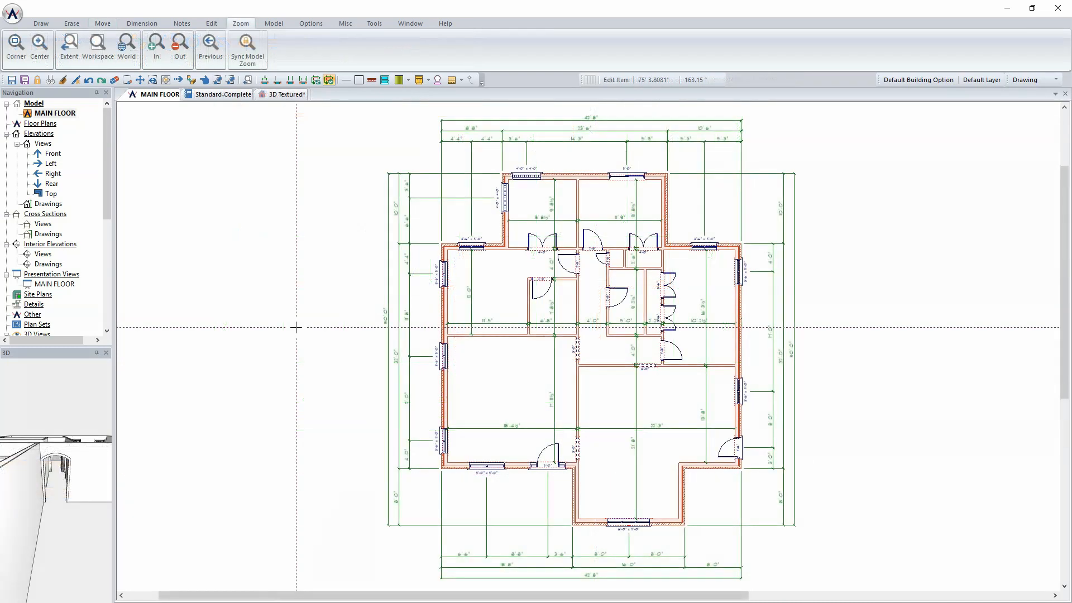
Step: Examine the dimensioned house from several angles in the textured 3D model, including its interior walls and openings
{"action": "left_click", "coordinate": [283, 95]}
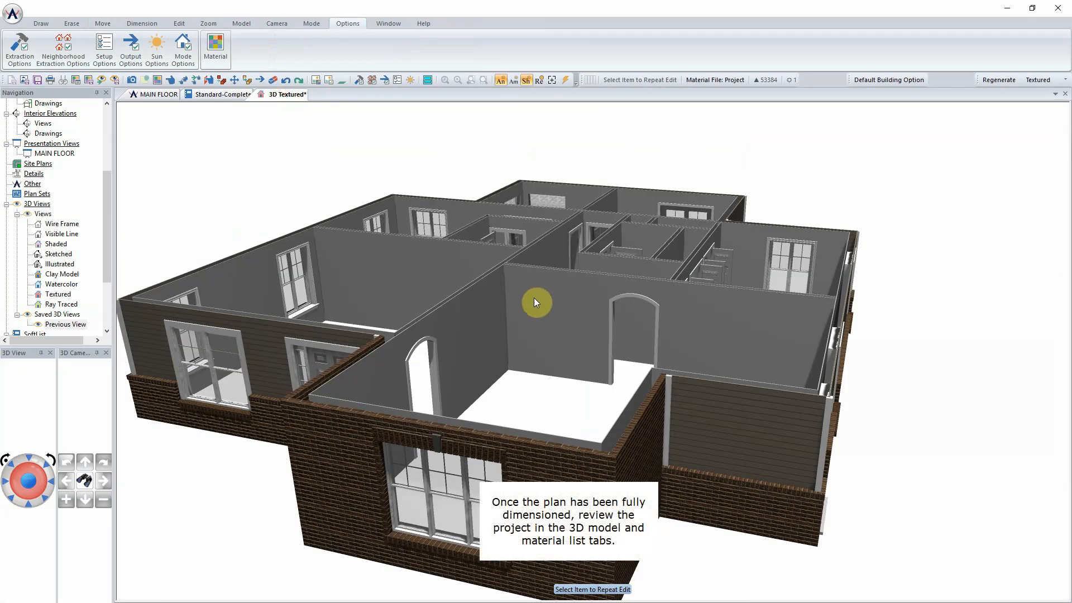
{"action": "middle_click_drag", "start_coordinate": [593, 298], "coordinate": [543, 320]}
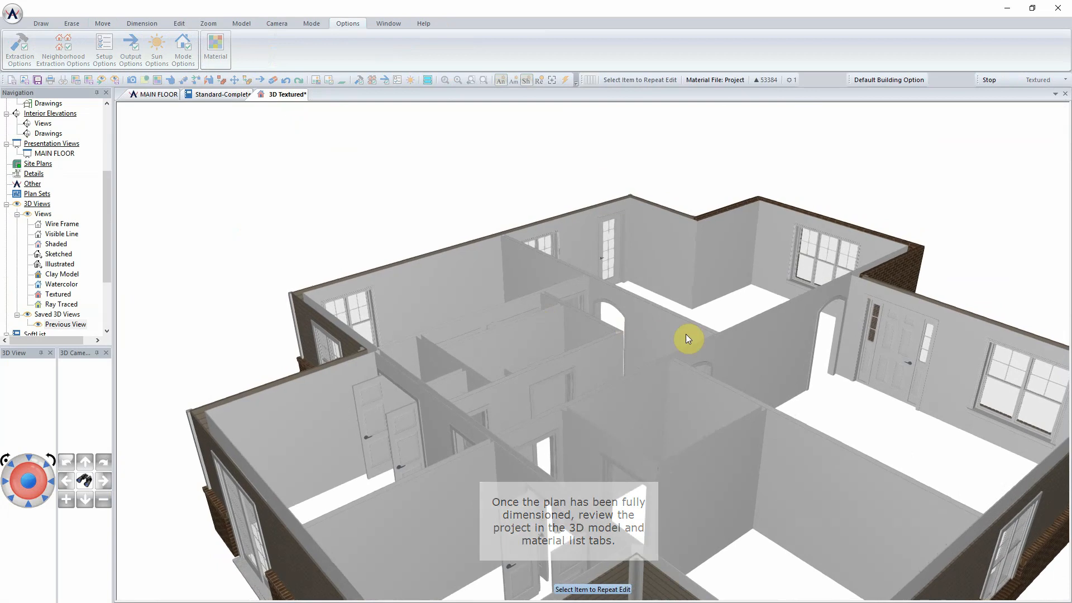
{"action": "middle_click_drag", "start_coordinate": [766, 406], "coordinate": [528, 422]}
{"action": "key", "text": "Down"}
{"action": "key", "text": "Right"}
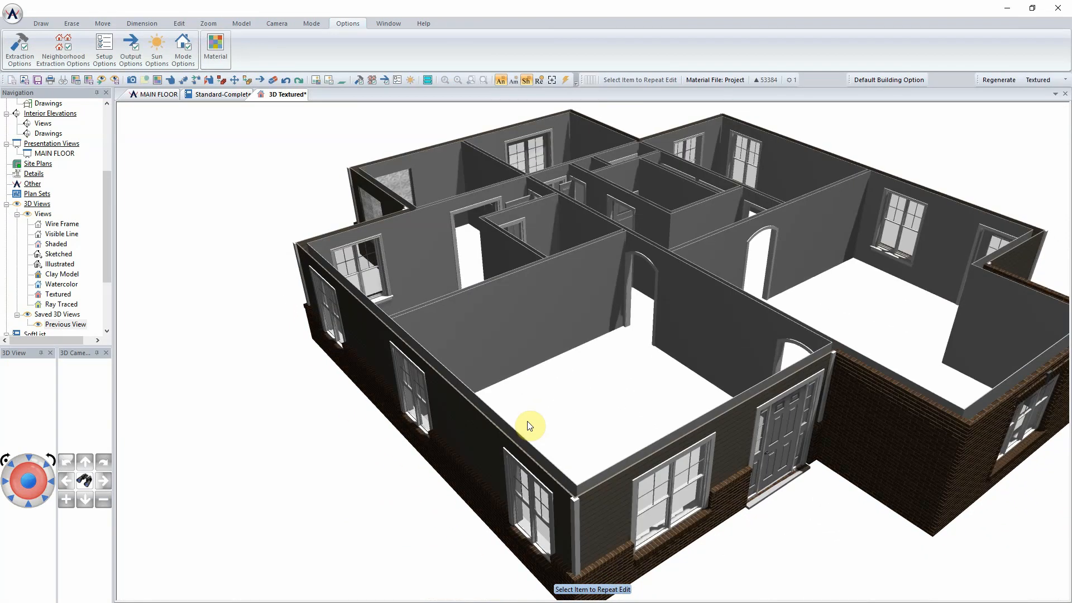
Step: Review the windows and doors section of the Standard-Complete material list, and return to the main floor plan
{"action": "left_click", "coordinate": [215, 94]}
{"action": "scroll", "coordinate": [358, 279], "scroll_direction": "down", "scroll_amount": 20}
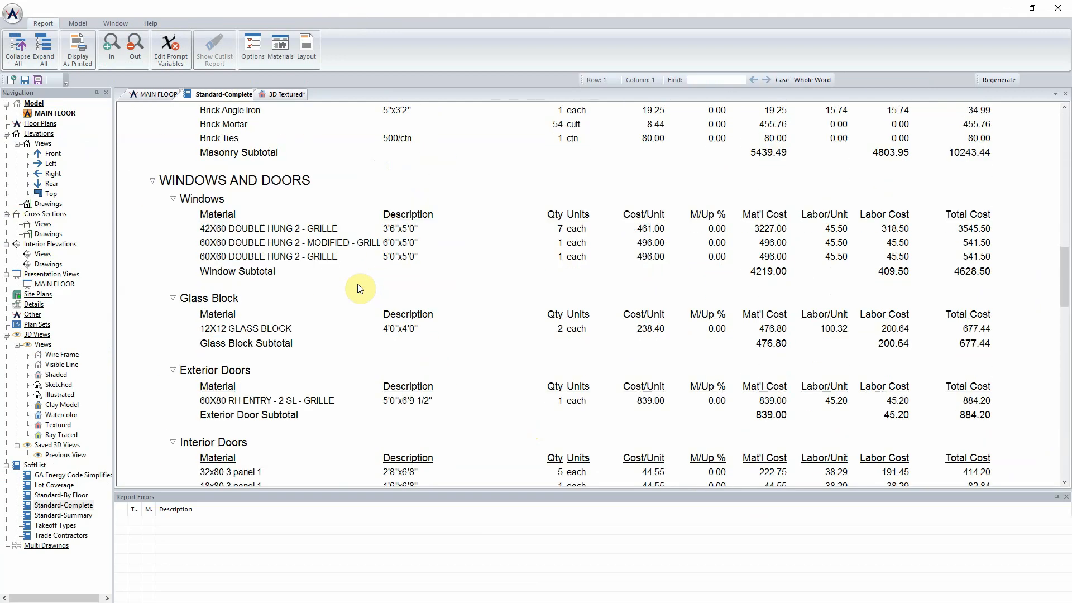
{"action": "scroll", "coordinate": [360, 288], "scroll_direction": "down", "scroll_amount": 3}
{"action": "left_click", "coordinate": [156, 95]}
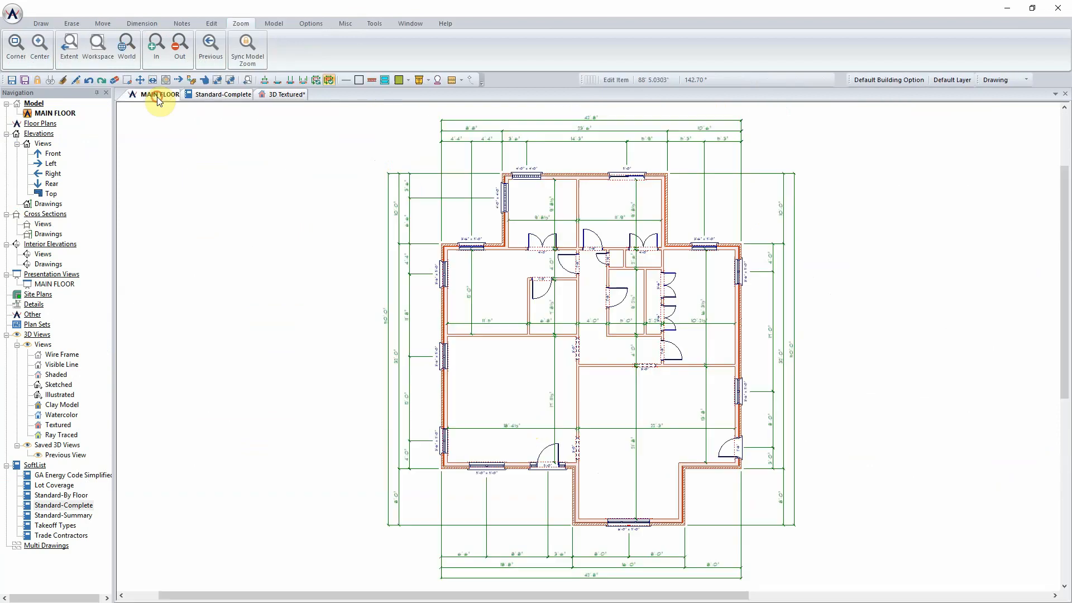
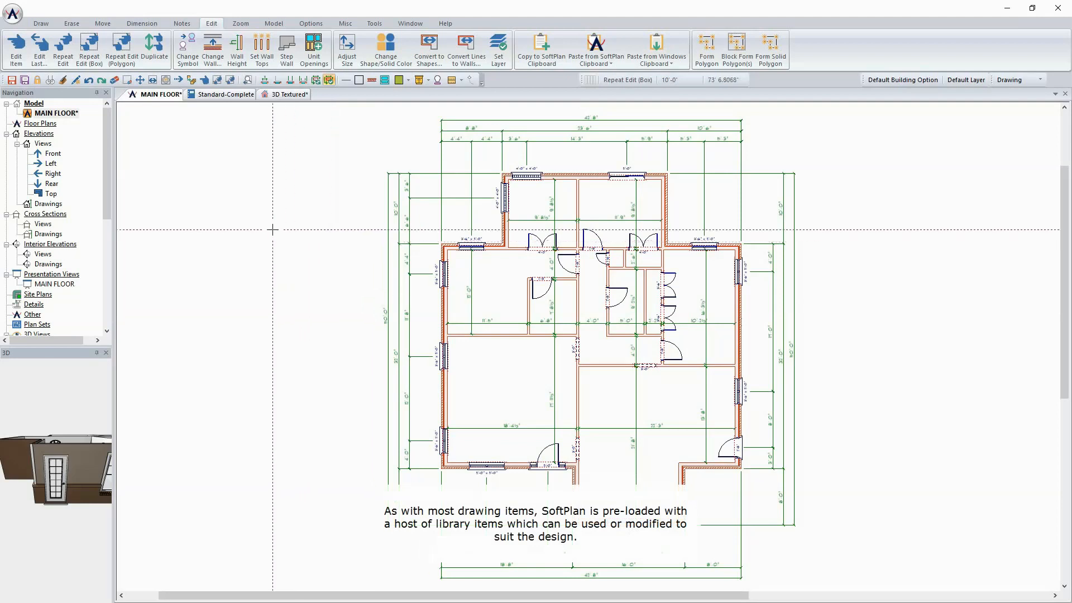
Step: Start the Stair command in the textured 3D model to show the stair library
{"action": "left_click", "coordinate": [288, 95]}
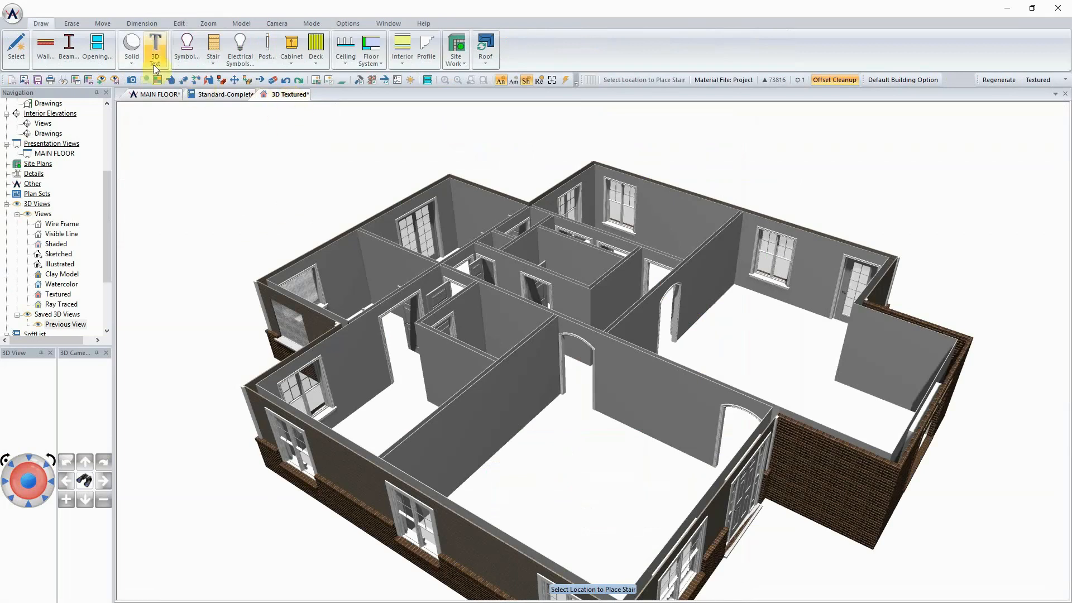
{"action": "left_click", "coordinate": [212, 49]}
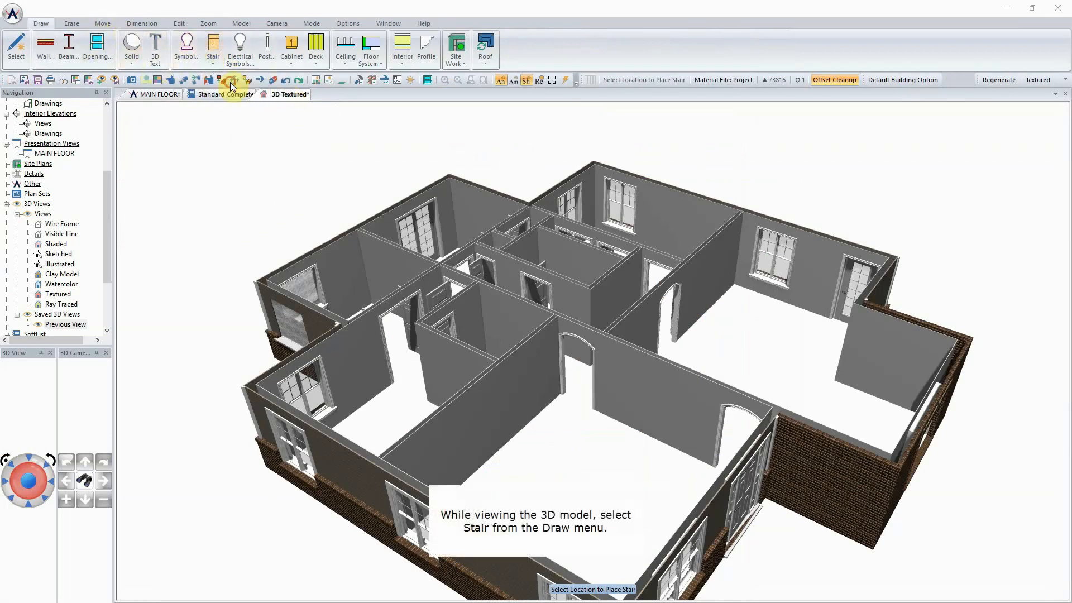
{"action": "left_click", "coordinate": [230, 82]}
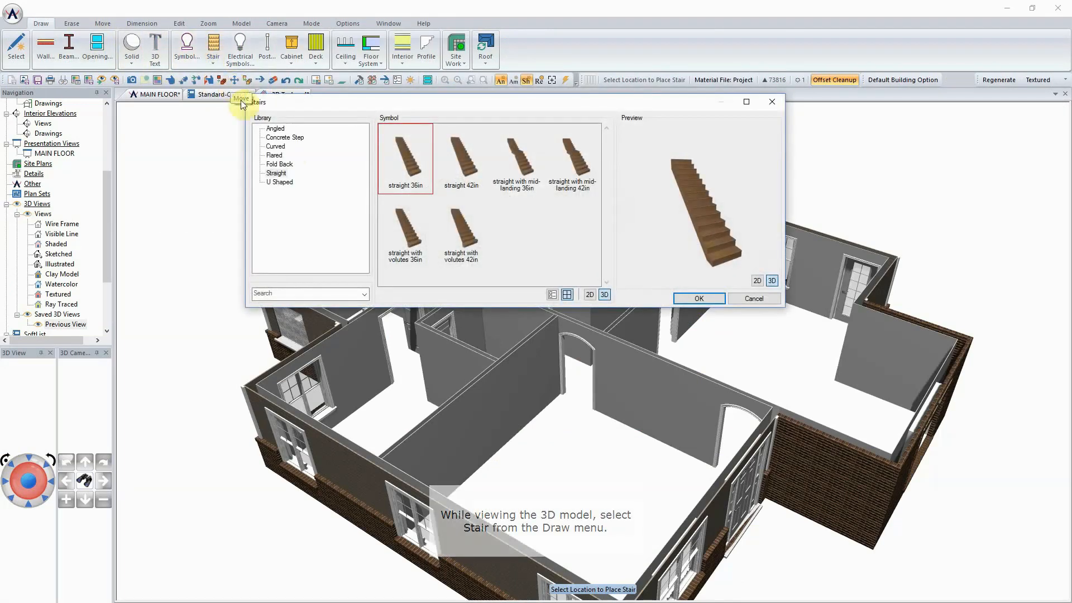
Step: Preview the angled, flared and U-shaped stairs in the stair library from different sides
{"action": "left_click", "coordinate": [276, 129]}
{"action": "left_click_drag", "start_coordinate": [668, 214], "coordinate": [626, 232]}
{"action": "left_click", "coordinate": [275, 155]}
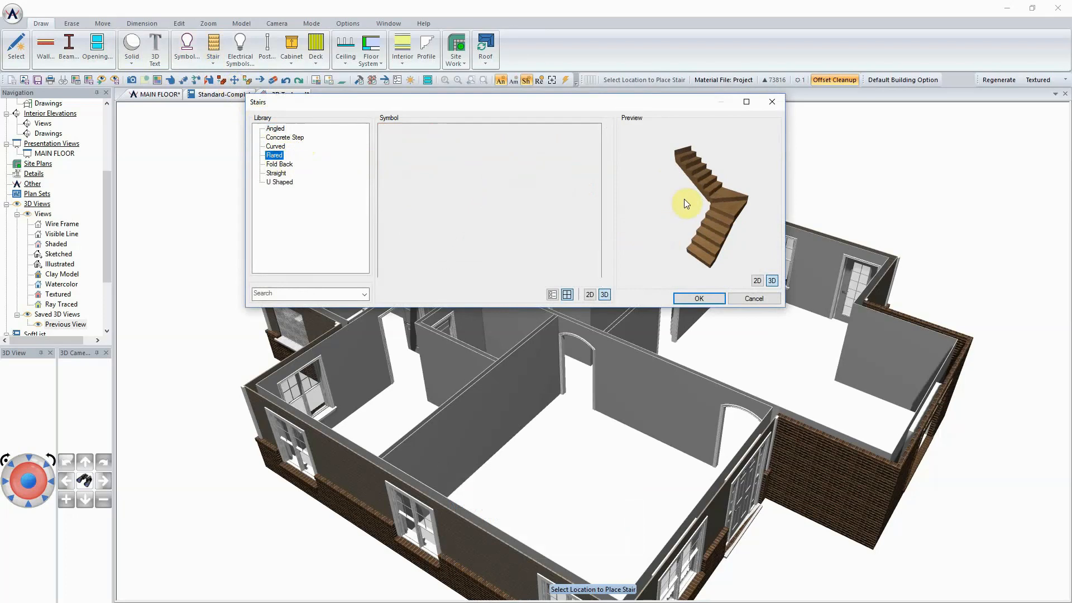
{"action": "mouse_move", "coordinate": [684, 199]}
{"action": "left_mouse_down"}
{"action": "mouse_move", "coordinate": [705, 214]}
{"action": "mouse_move", "coordinate": [674, 210]}
{"action": "mouse_move", "coordinate": [692, 215]}
{"action": "left_mouse_up"}
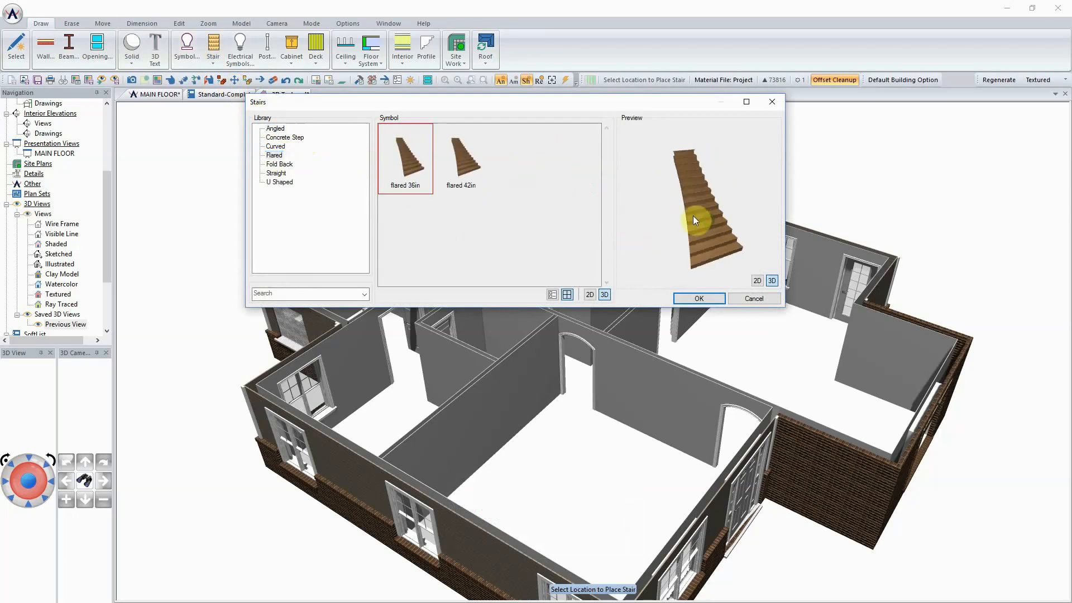
{"action": "left_click", "coordinate": [282, 182]}
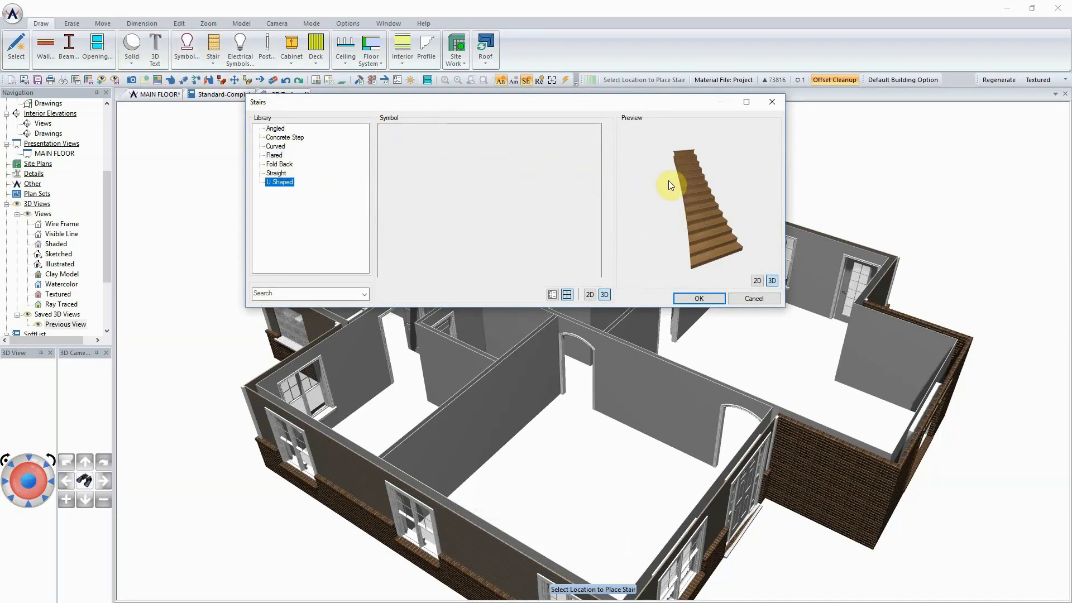
{"action": "left_click_drag", "start_coordinate": [670, 184], "coordinate": [628, 211]}
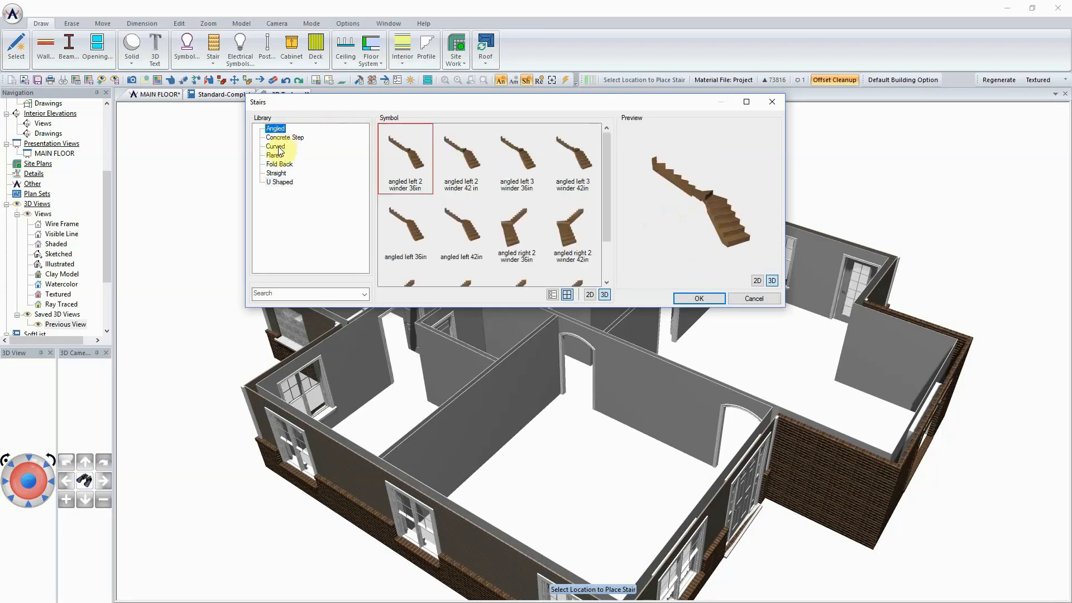
Step: Place a straight 36in stair along the interior wall between the two arched openings, with its lowest tread near the front entry
{"action": "left_click", "coordinate": [278, 173]}
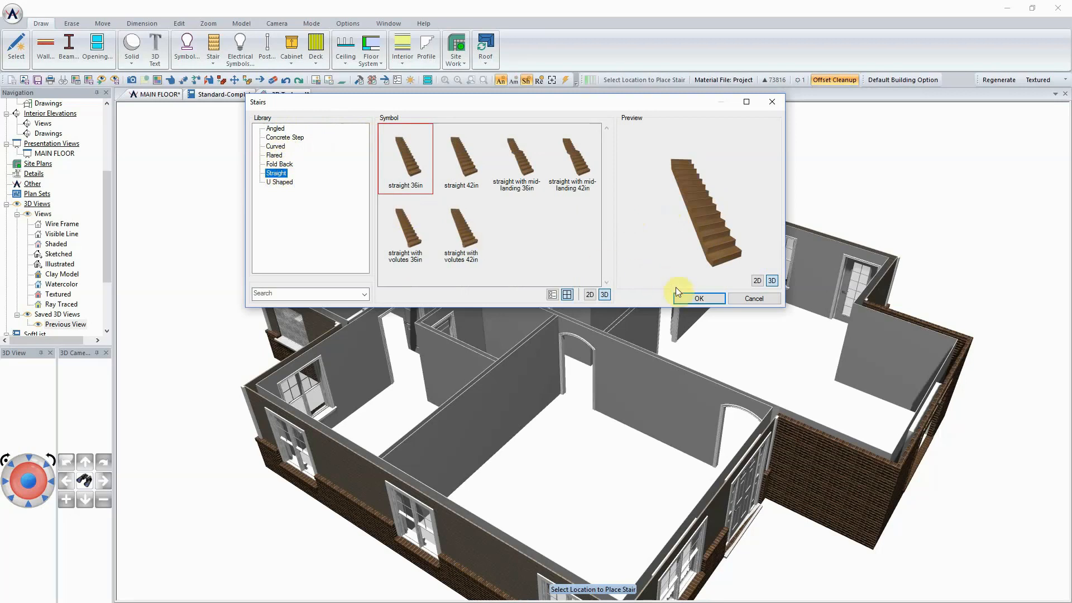
{"action": "left_click", "coordinate": [687, 297]}
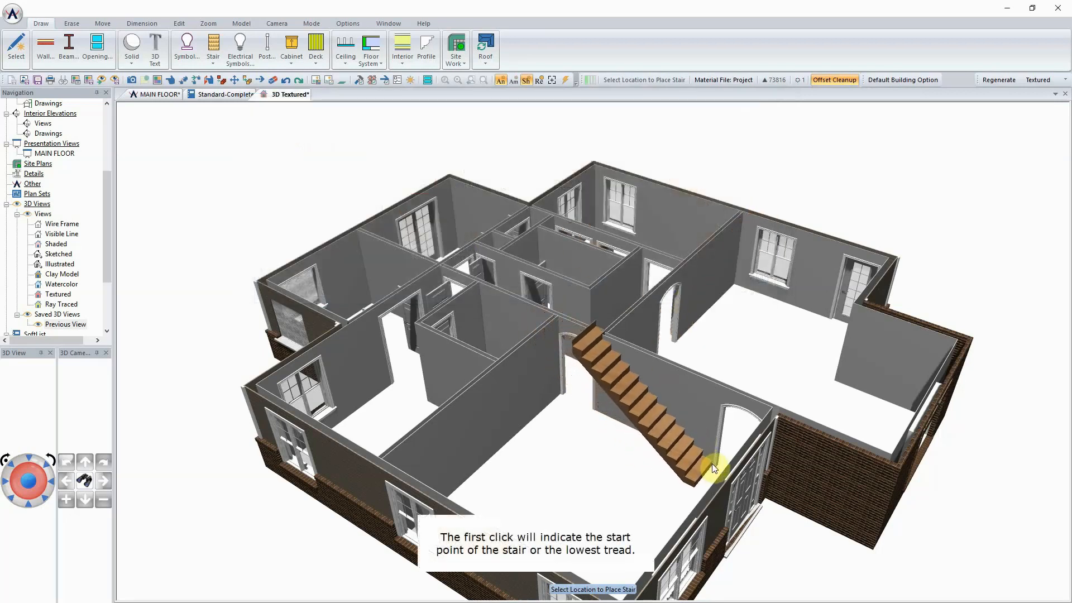
{"action": "left_click", "coordinate": [713, 468]}
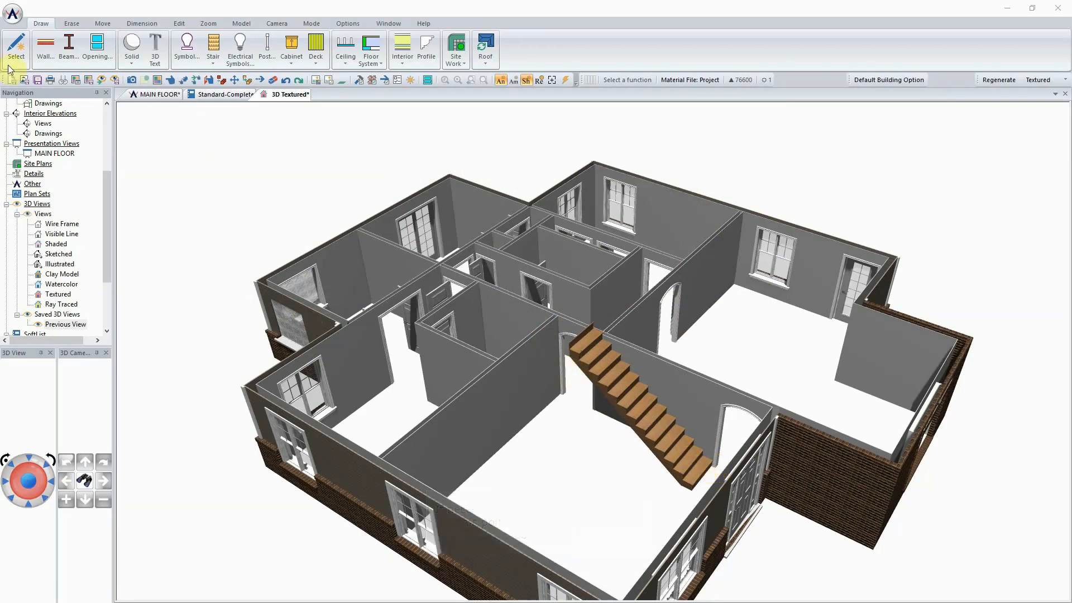
Step: Review the stair's position in the main floor plan, and return to the textured 3D model
{"action": "left_click", "coordinate": [150, 92]}
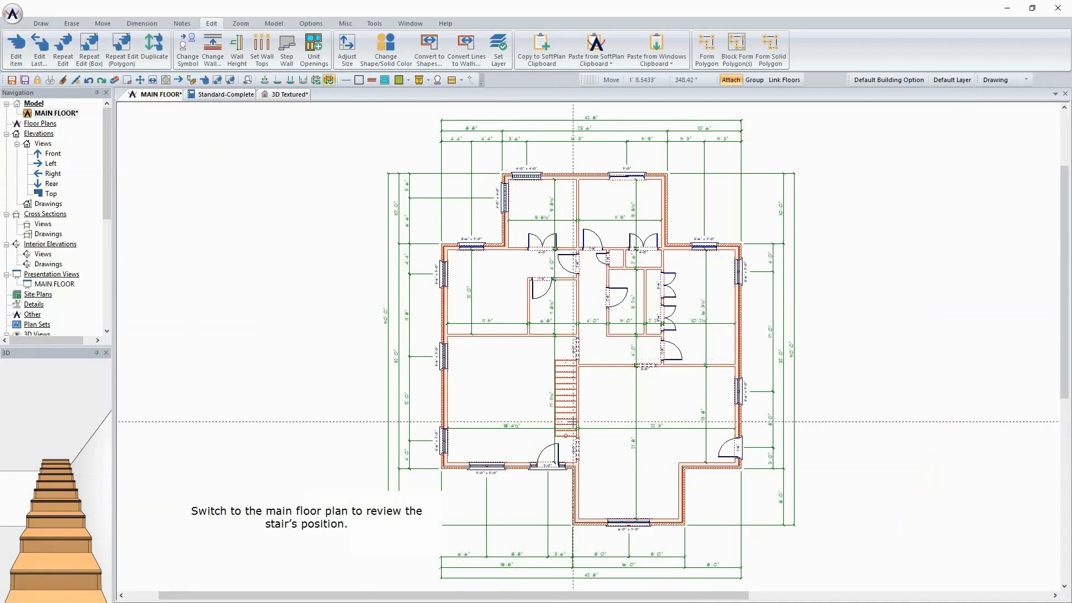
{"action": "scroll", "coordinate": [566, 421], "scroll_direction": "up", "scroll_amount": 5}
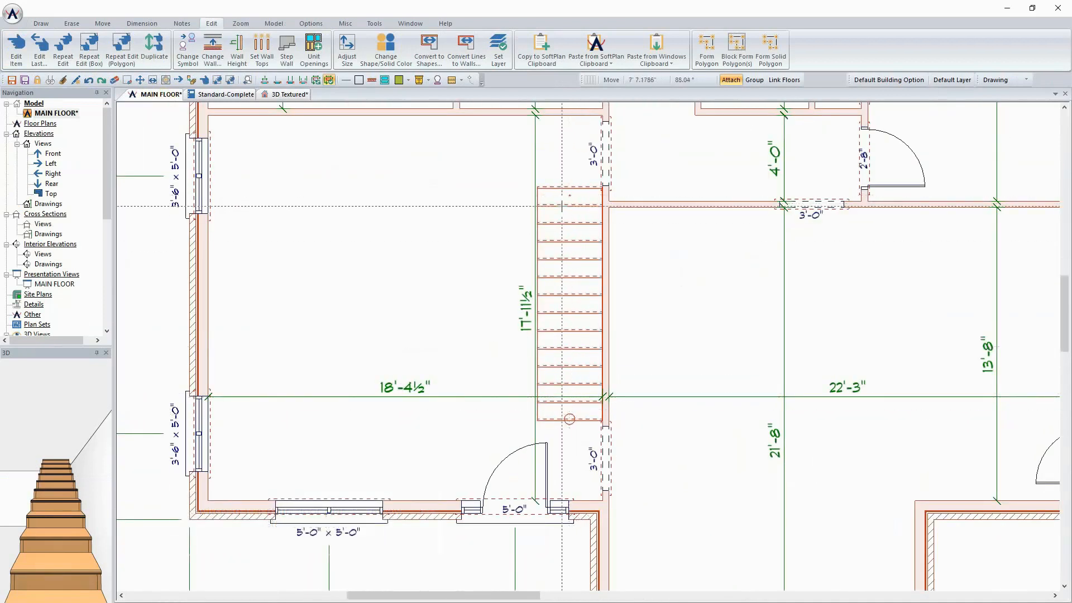
{"action": "left_click", "coordinate": [296, 94]}
Step: Edit the stair to add a left rail
{"action": "right_click", "coordinate": [630, 403]}
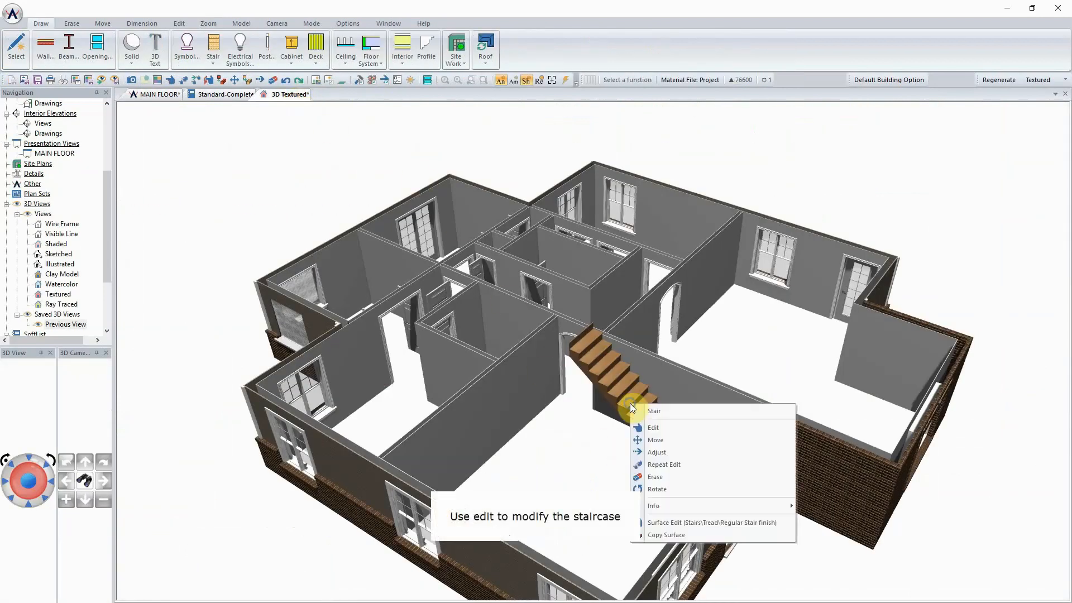
{"action": "left_click", "coordinate": [656, 429]}
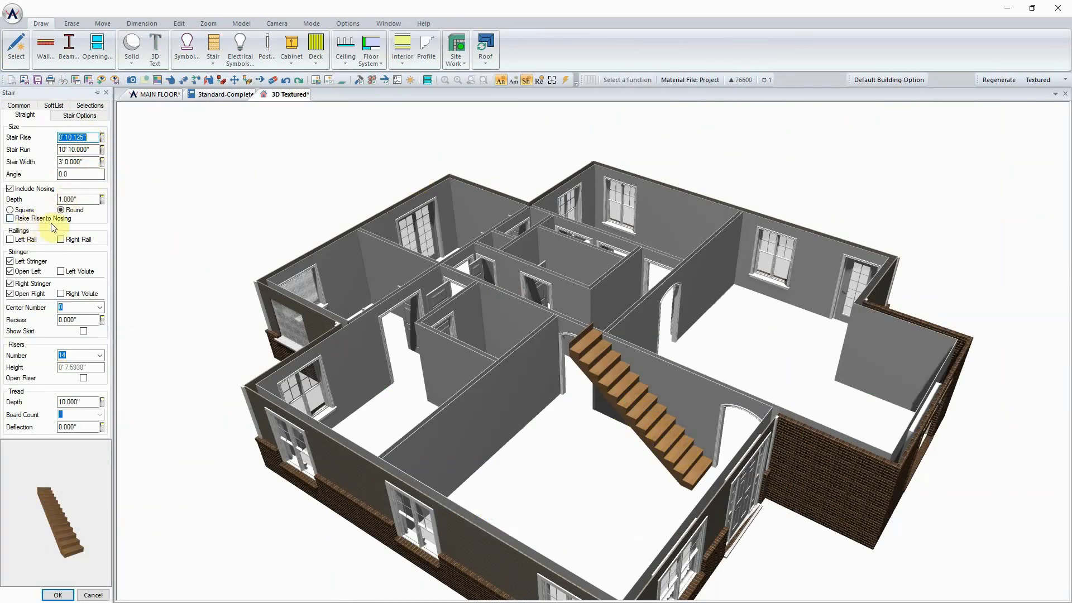
{"action": "left_click", "coordinate": [26, 242]}
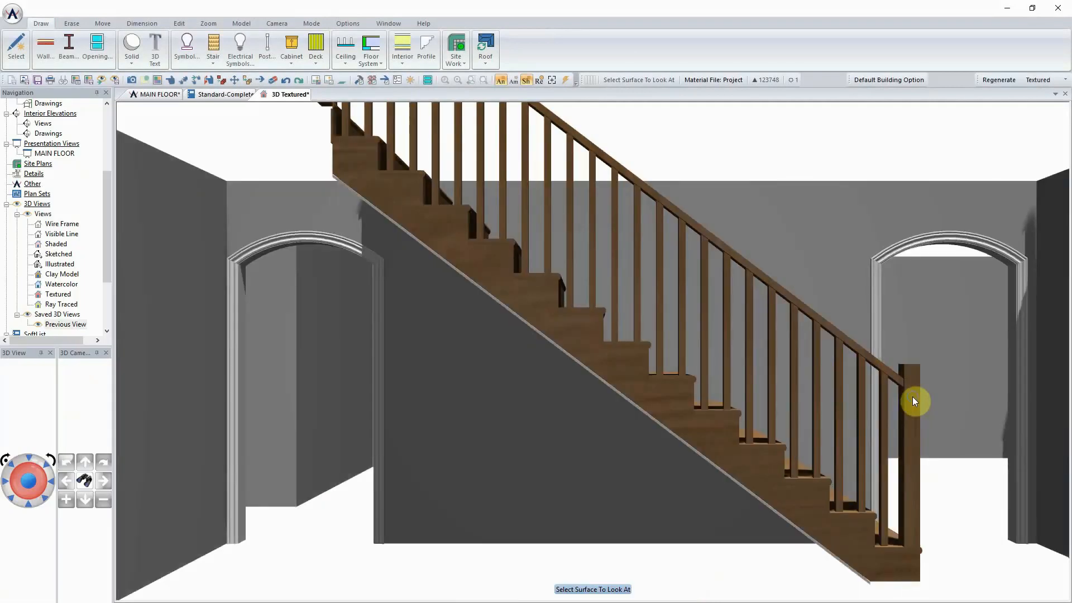
Step: Edit the stair's railing to use the hampton definition from the Stair Railing library
{"action": "right_click", "coordinate": [912, 397]}
{"action": "left_click", "coordinate": [918, 417]}
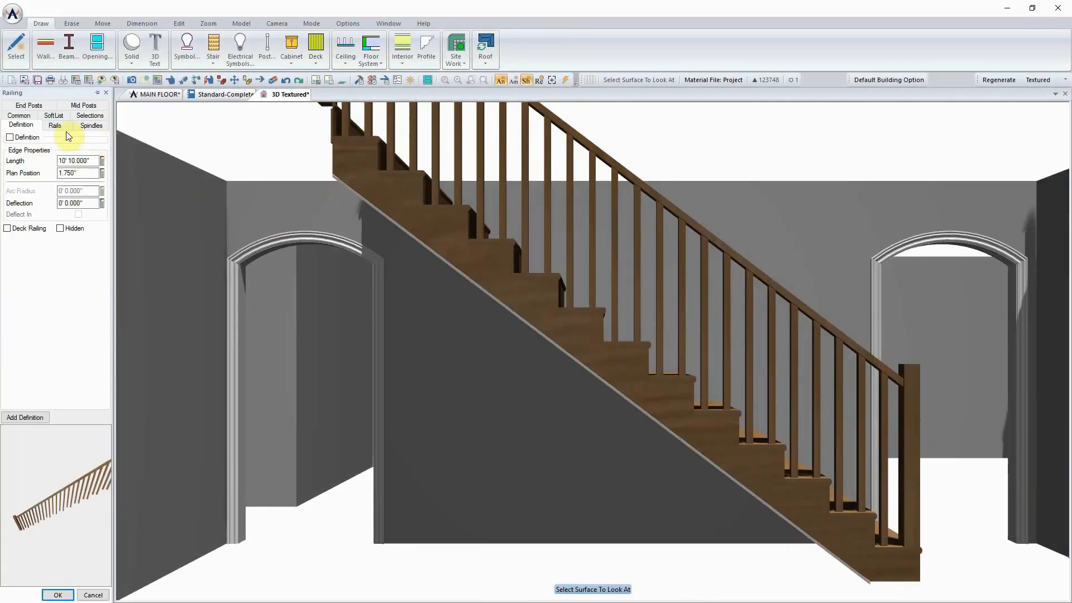
{"action": "left_click", "coordinate": [21, 138]}
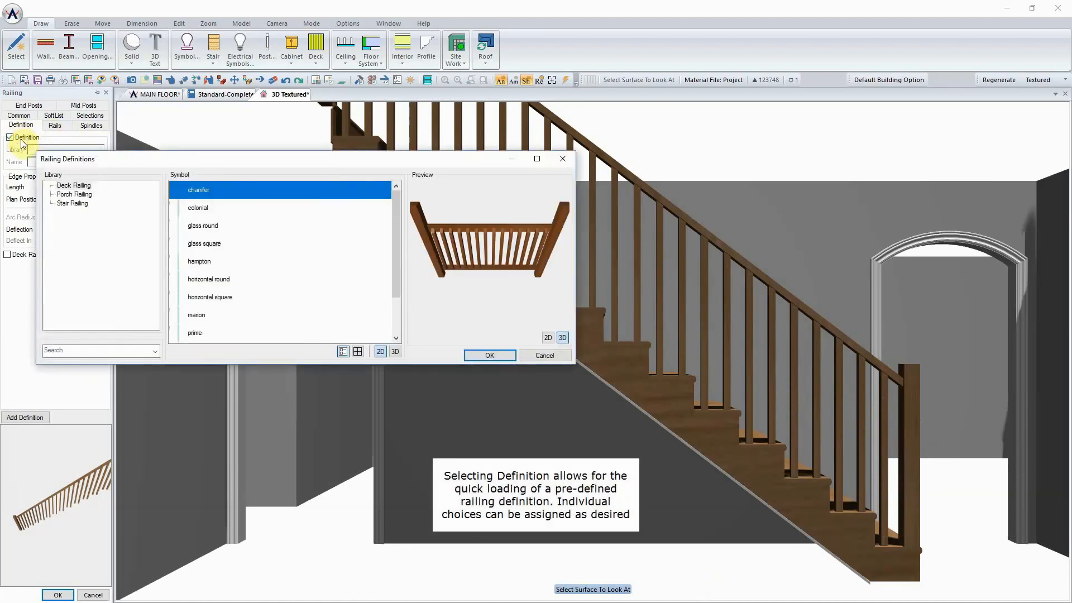
{"action": "left_click", "coordinate": [73, 203]}
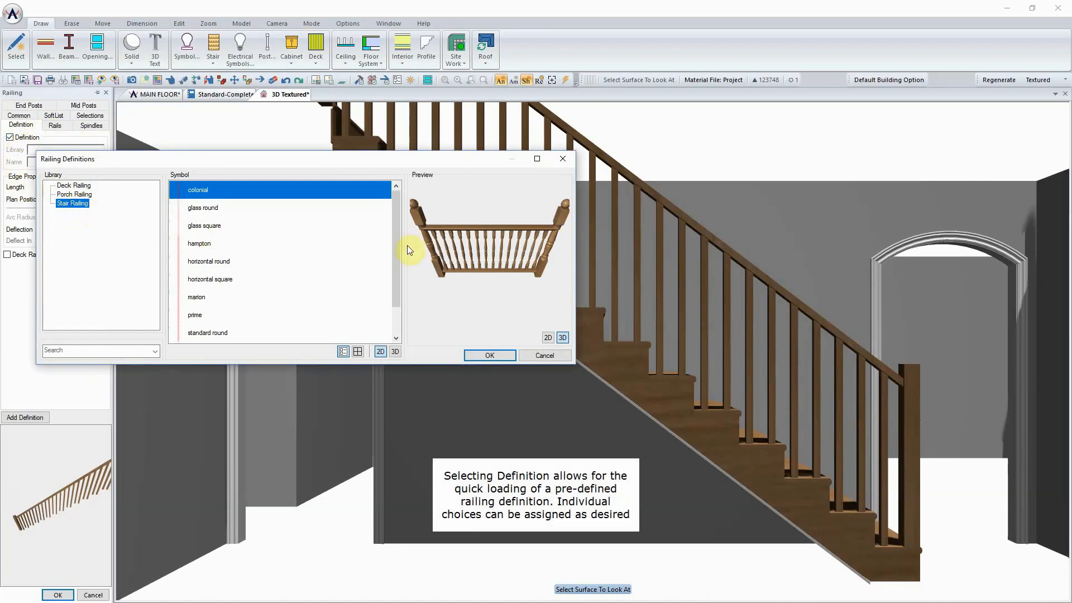
{"action": "left_click_drag", "start_coordinate": [470, 252], "coordinate": [440, 237]}
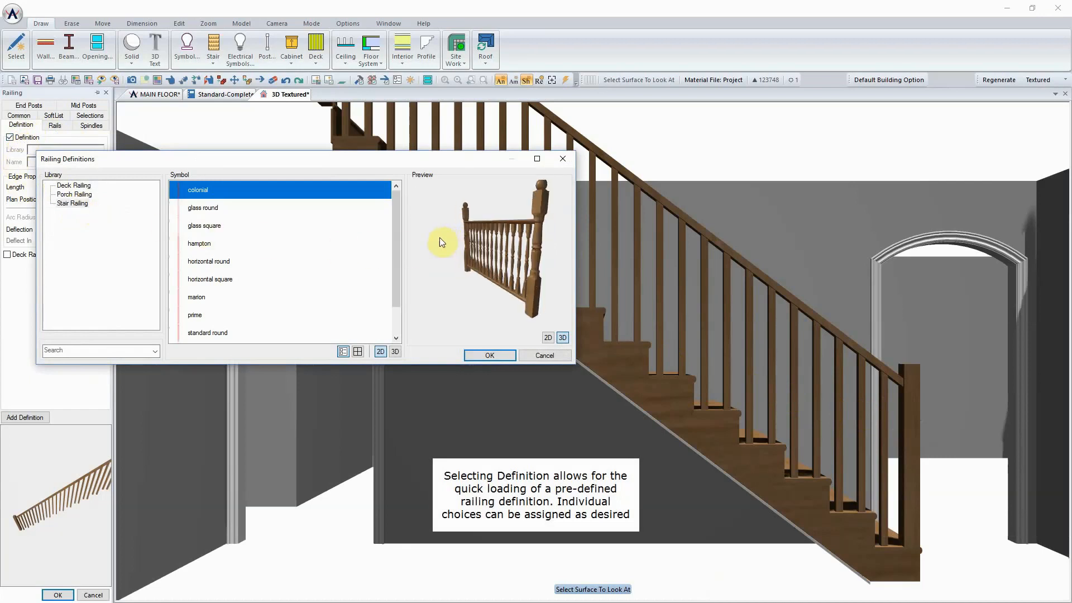
{"action": "left_click", "coordinate": [204, 244]}
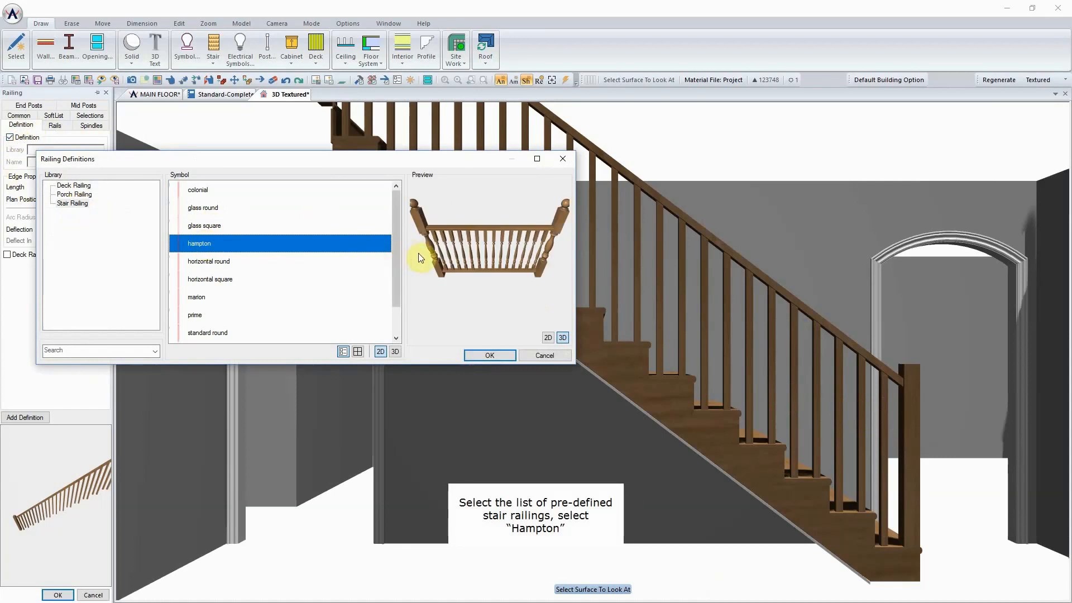
{"action": "left_click", "coordinate": [490, 357]}
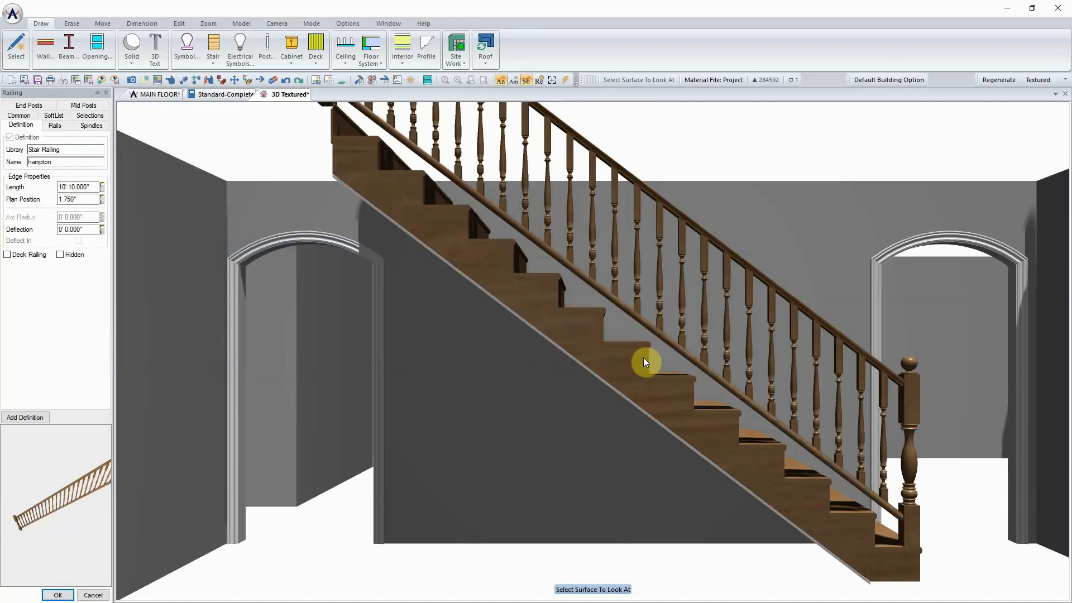
Step: Remove the toerail from the stair railing and accept the railing settings
{"action": "left_click", "coordinate": [663, 401]}
{"action": "left_click", "coordinate": [588, 403]}
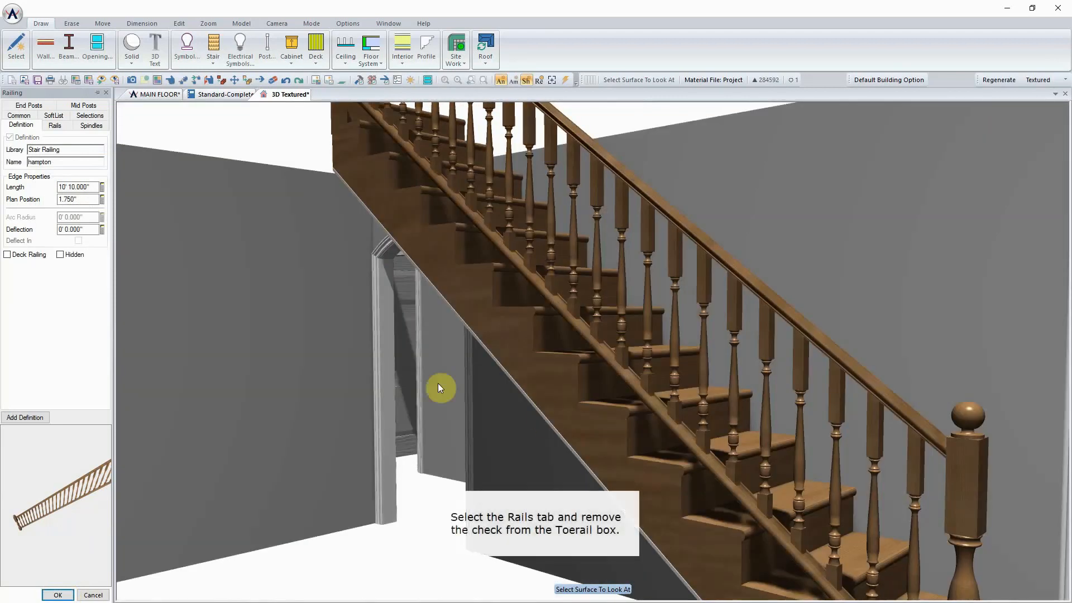
{"action": "left_click", "coordinate": [54, 126]}
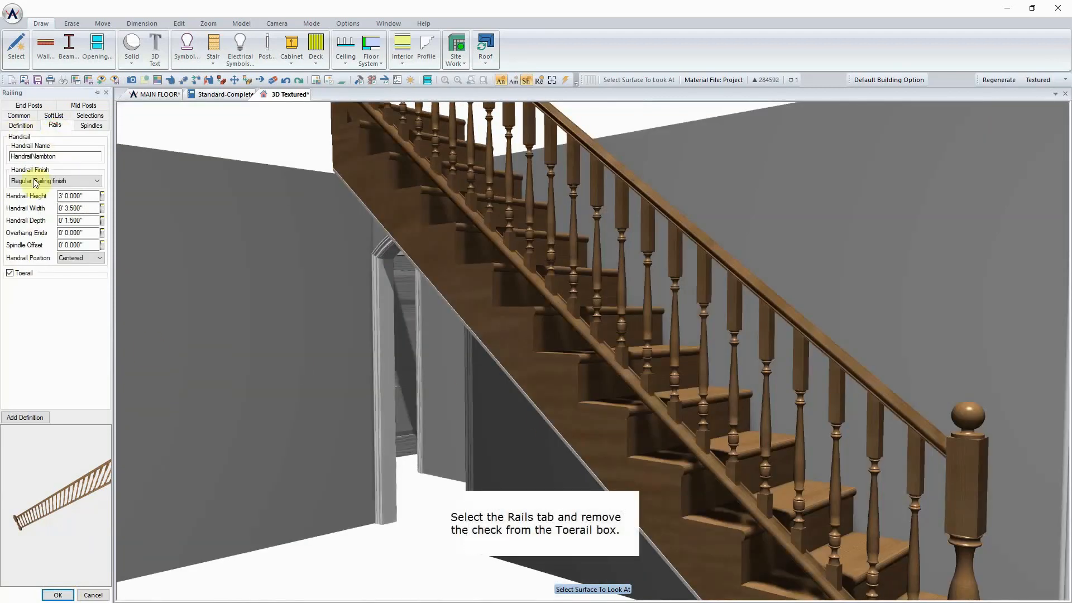
{"action": "left_click", "coordinate": [25, 275]}
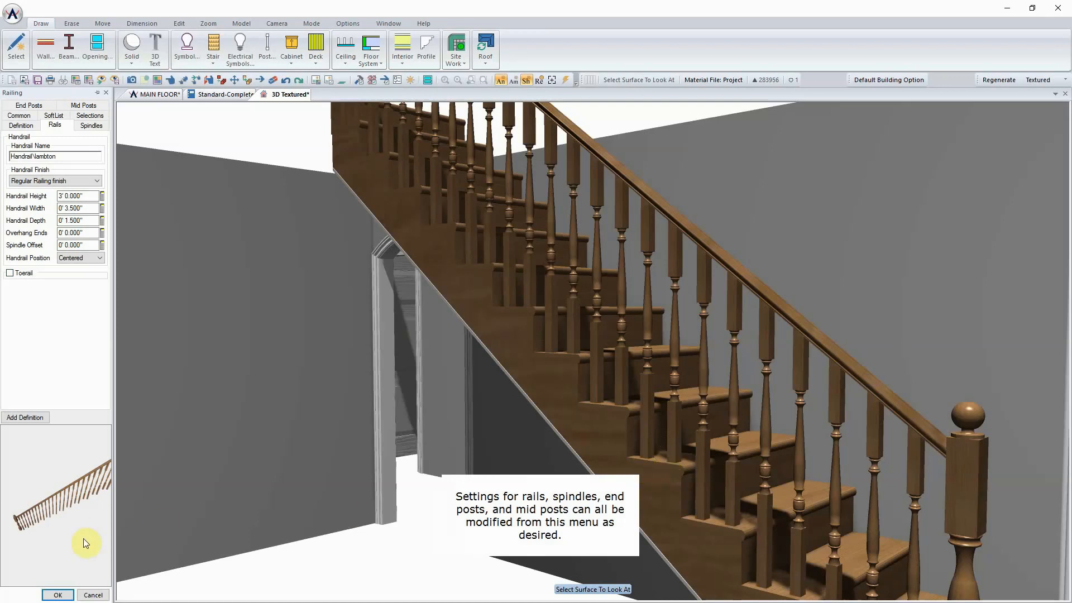
{"action": "left_click", "coordinate": [57, 594]}
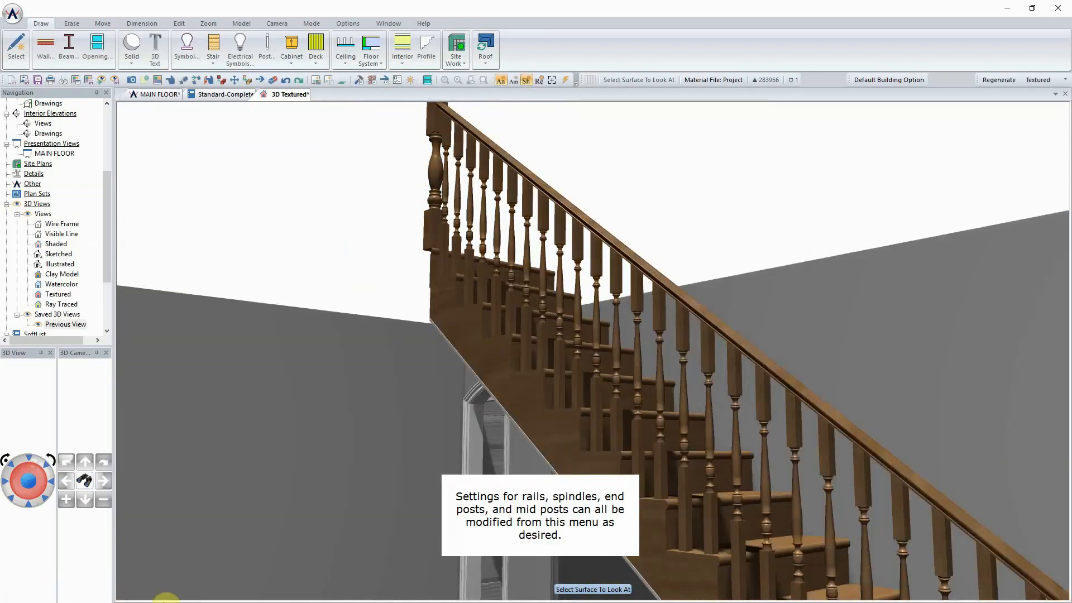
Step: Examine the stair and its railing from other angles in 3D and in the main floor plan
{"action": "left_click", "coordinate": [420, 458]}
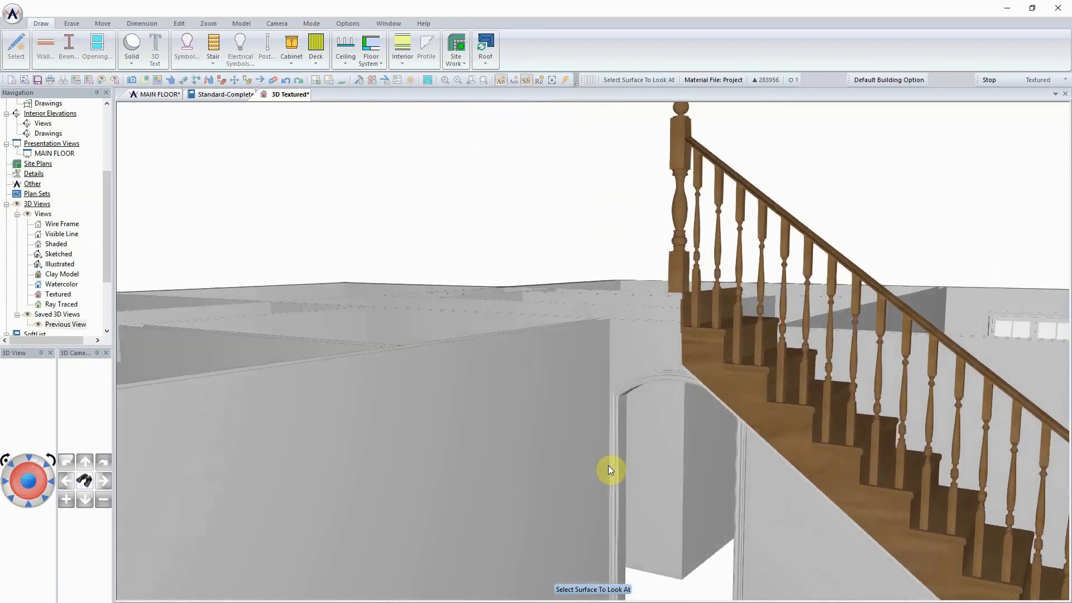
{"action": "left_click", "coordinate": [614, 467]}
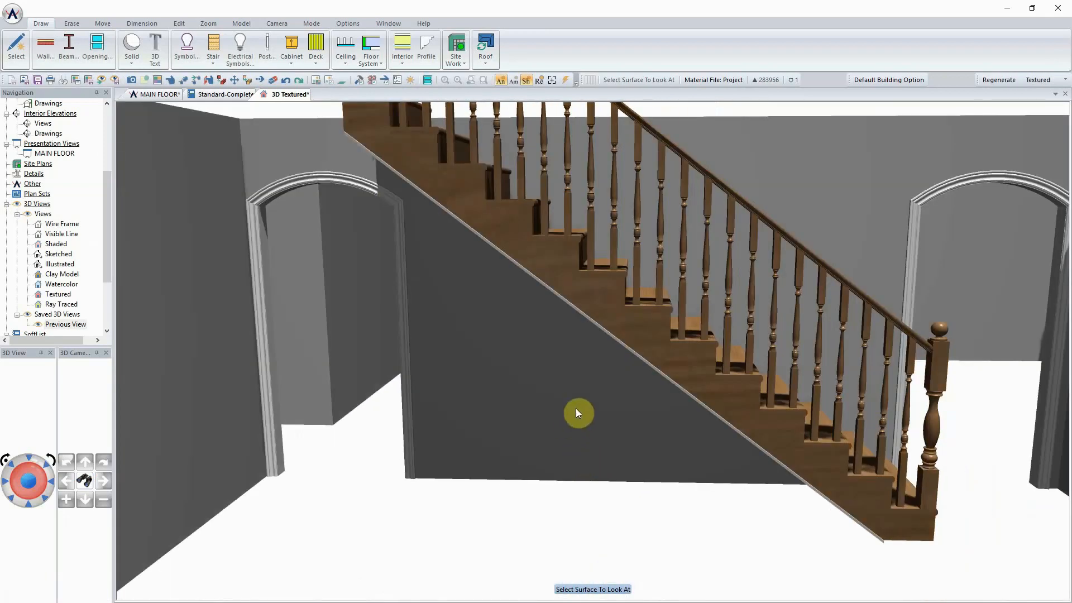
{"action": "left_click", "coordinate": [158, 94]}
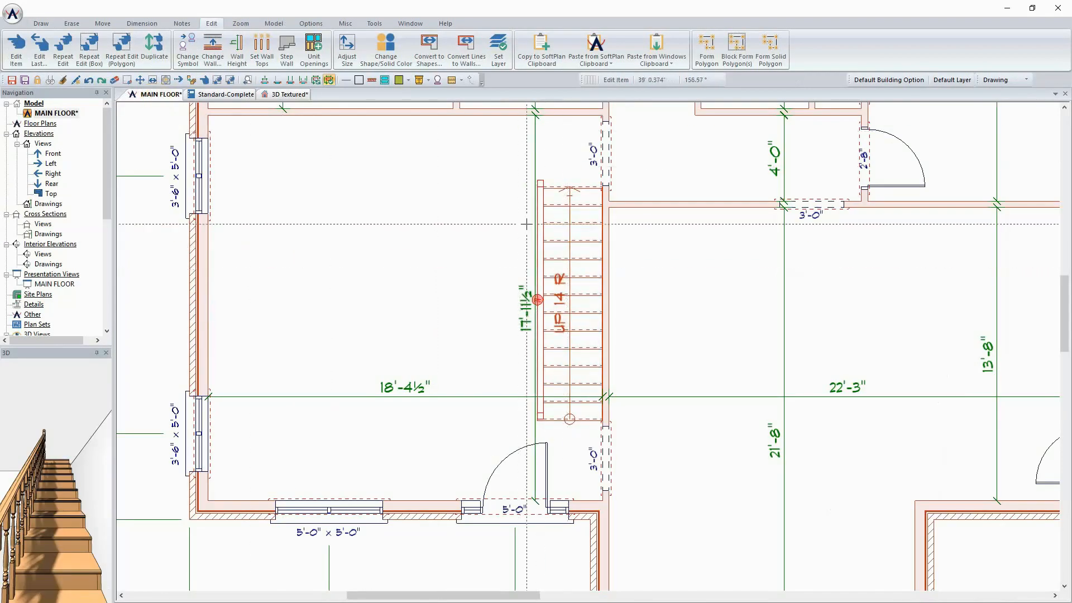
Step: Search the Standard-Complete material list for "stair" and review the stair's description and cost
{"action": "left_click", "coordinate": [225, 96]}
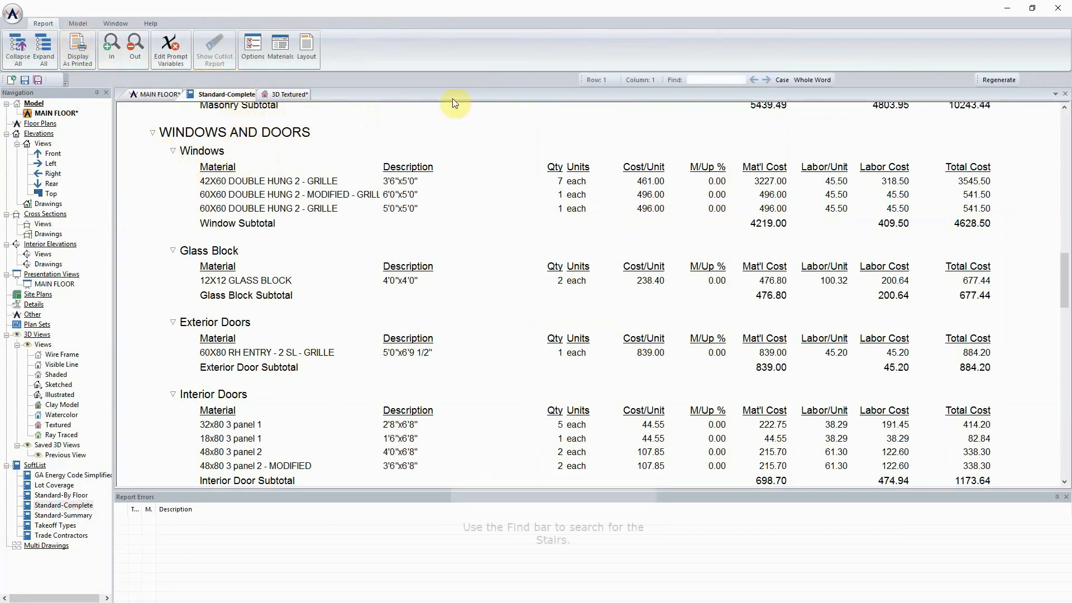
{"action": "left_click", "coordinate": [699, 78]}
{"action": "type", "text": "sa"}
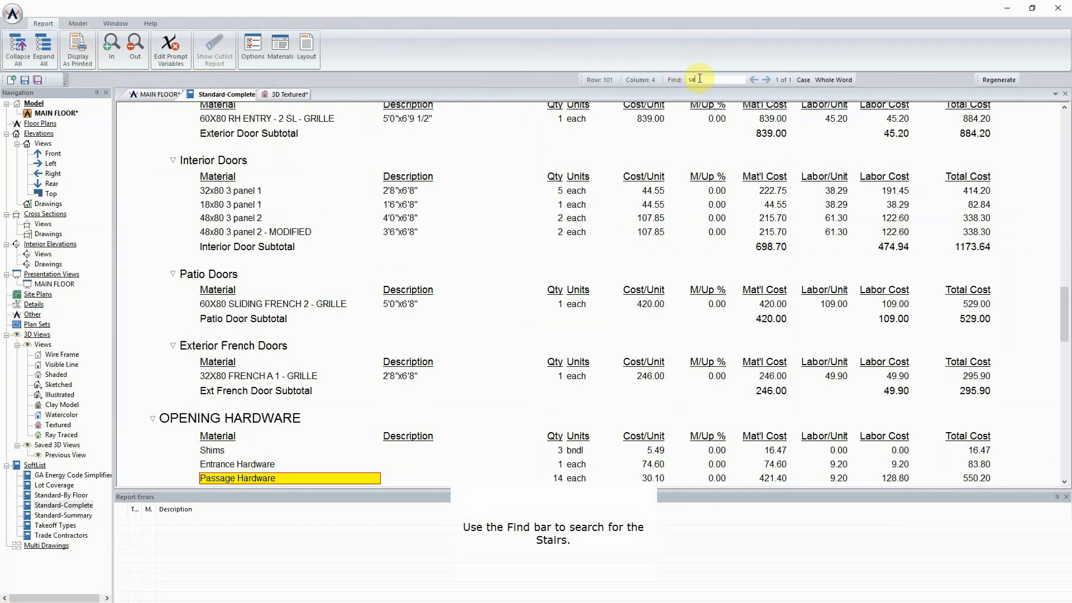
{"action": "key", "text": "BackSpace"}
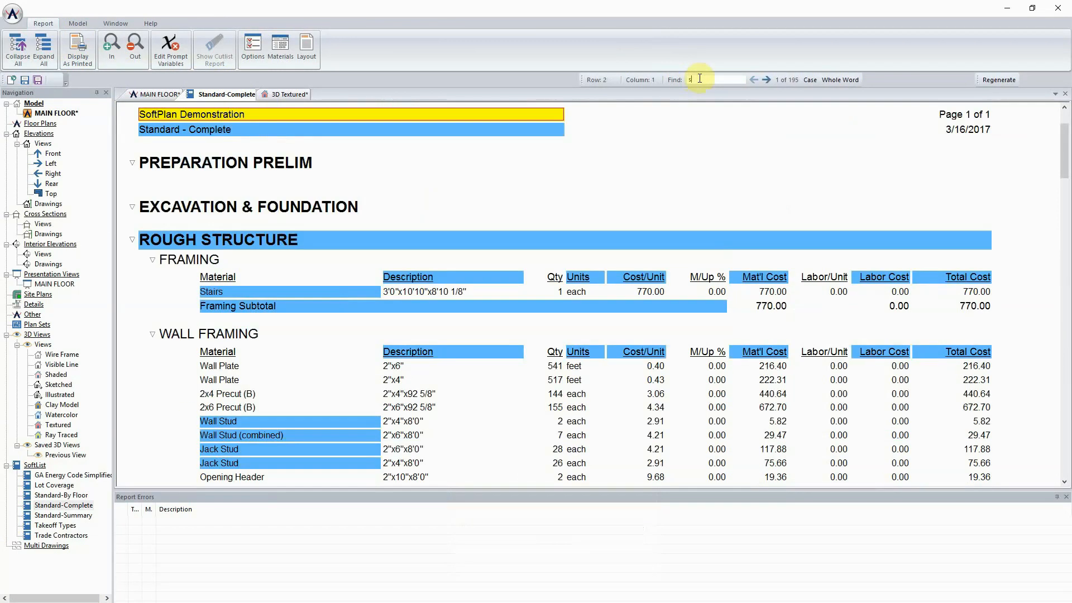
{"action": "type", "text": "t"}
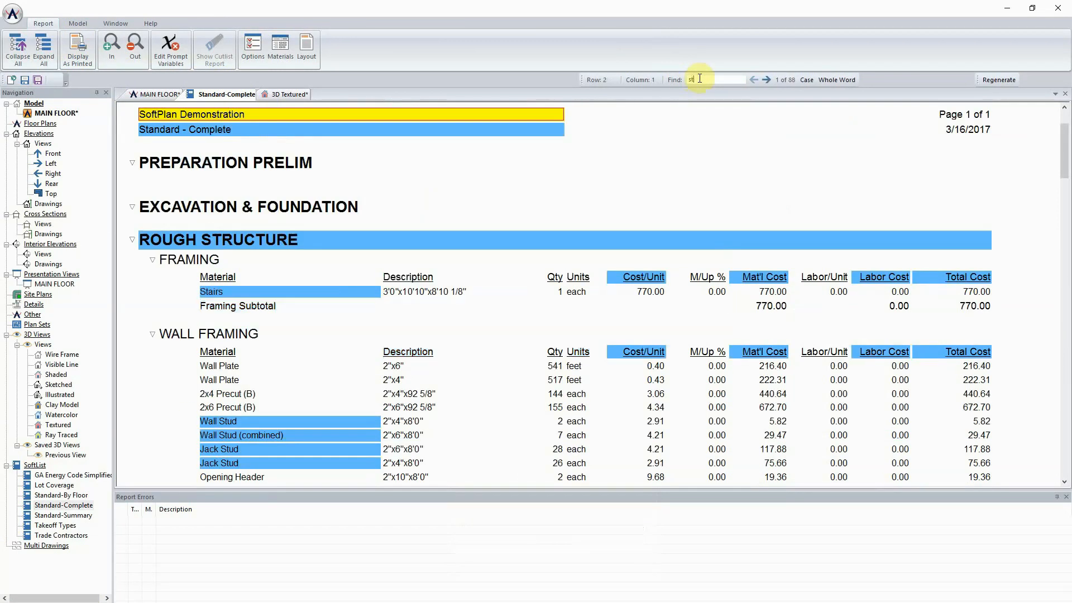
{"action": "type", "text": "air"}
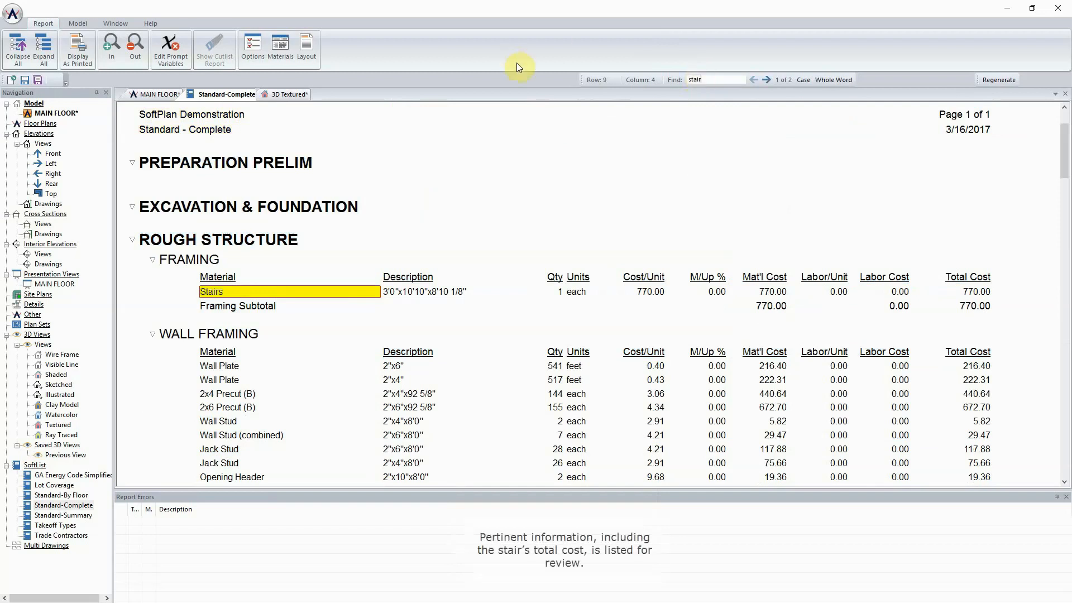
{"action": "left_click", "coordinate": [410, 290]}
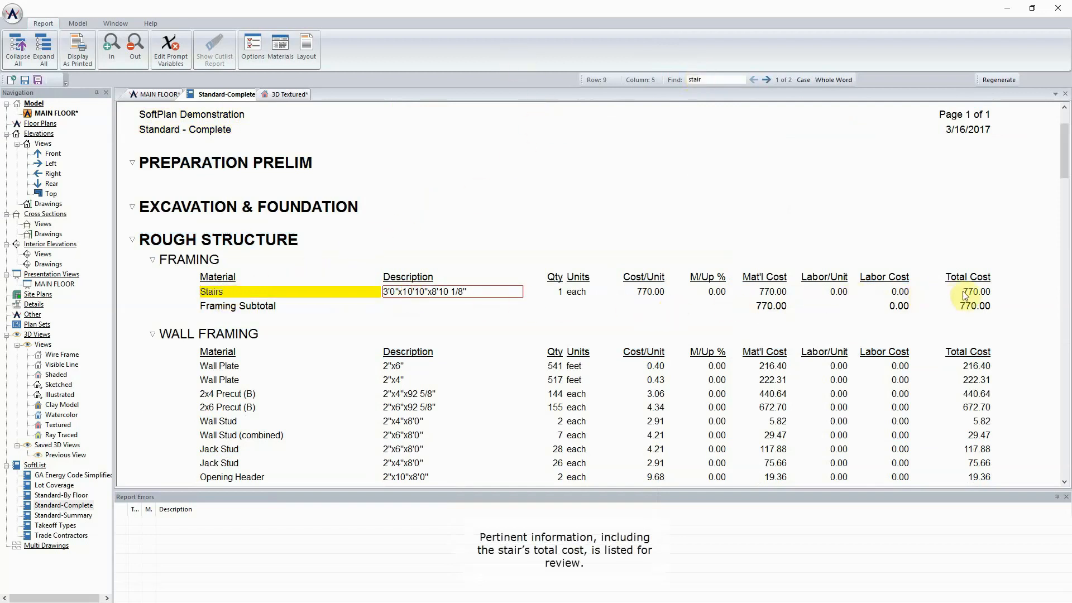
Step: Save the main floor plan, check the stair in the textured 3D model, and return to the plan
{"action": "left_click", "coordinate": [151, 93]}
{"action": "left_click", "coordinate": [12, 81]}
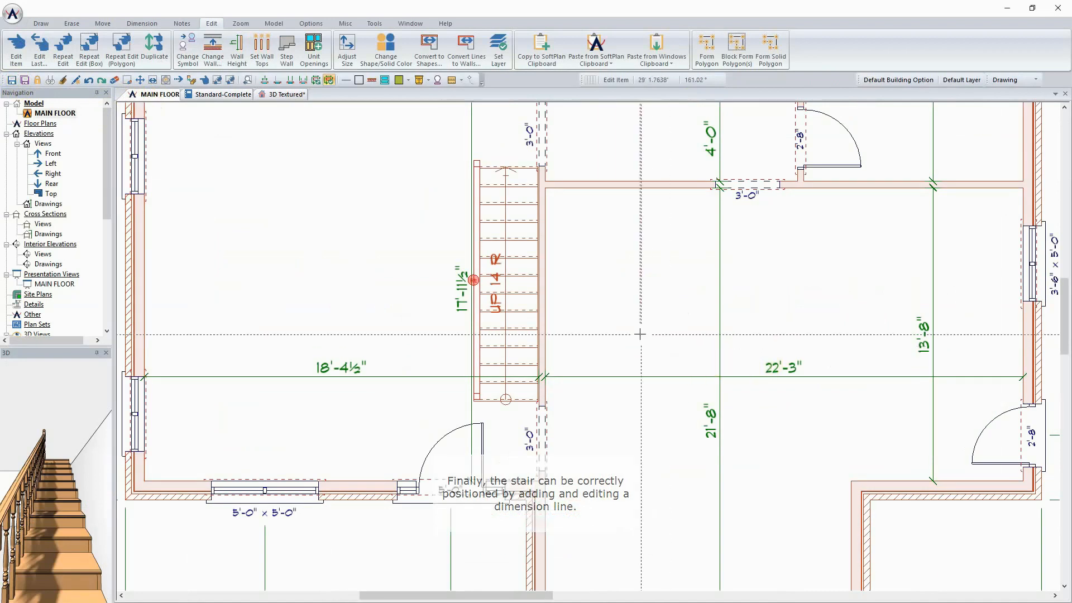
{"action": "left_click", "coordinate": [285, 93]}
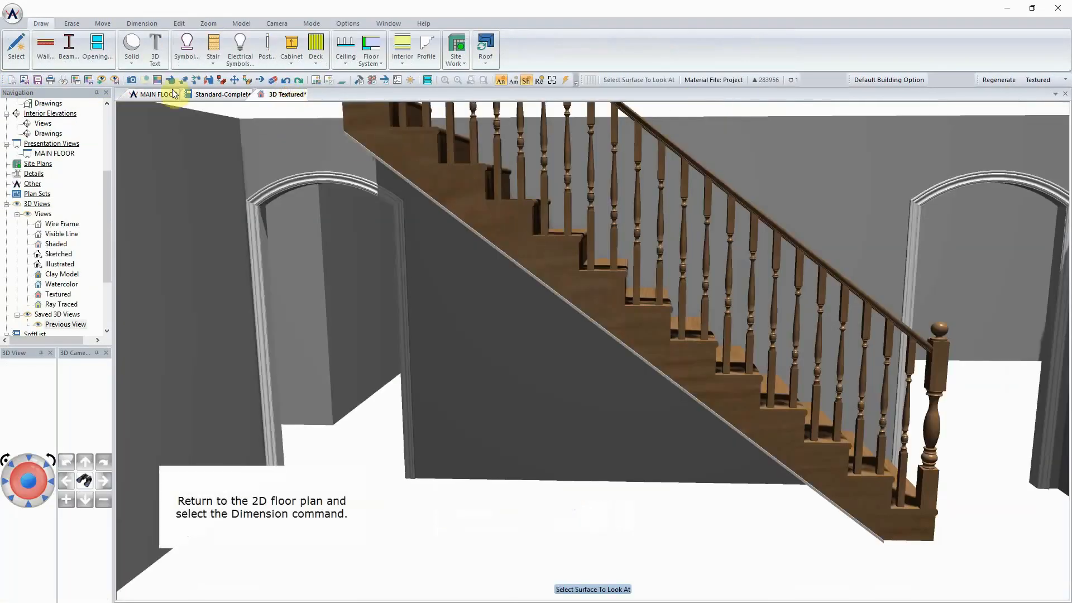
{"action": "left_click", "coordinate": [159, 94]}
Step: Add a vertical dimension line from the bottom of the stair to the wall below it in the floor plan
{"action": "right_click", "coordinate": [583, 386]}
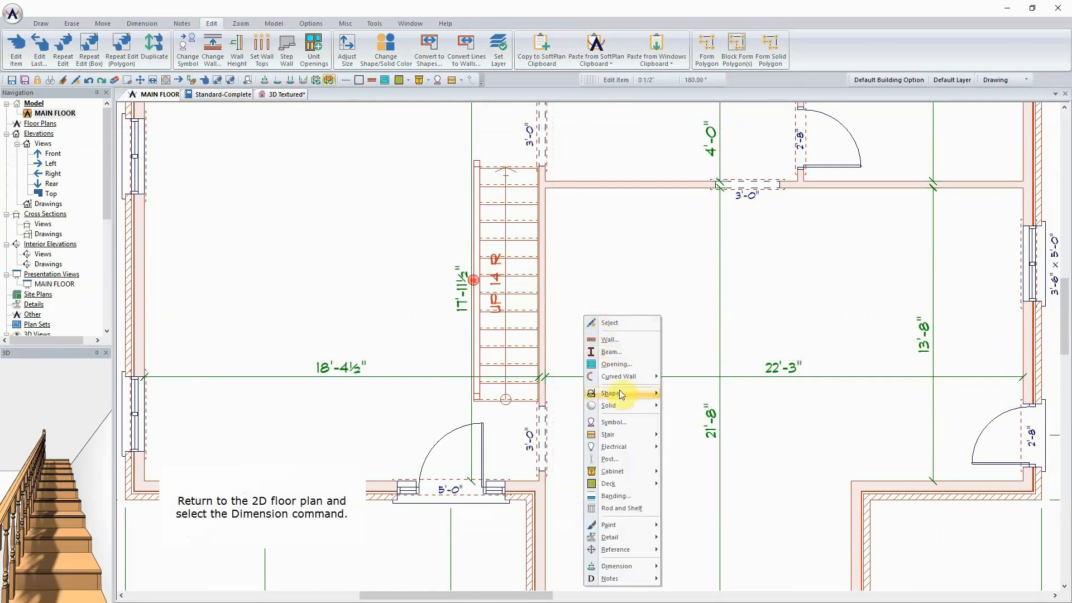
{"action": "mouse_move", "coordinate": [630, 568]}
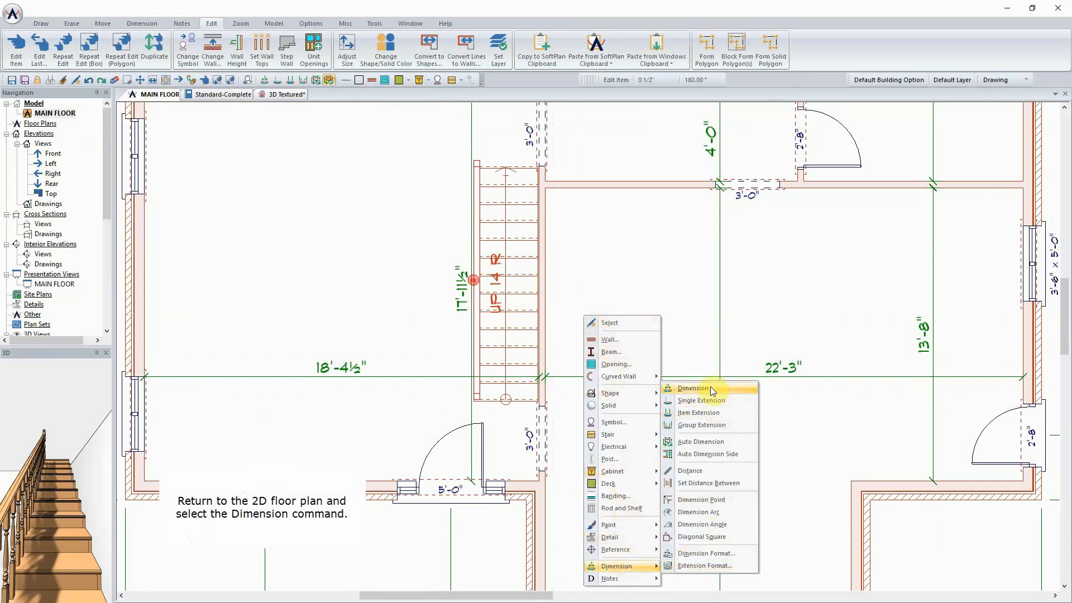
{"action": "left_click", "coordinate": [694, 388]}
{"action": "left_click", "coordinate": [512, 486]}
{"action": "left_click", "coordinate": [512, 437]}
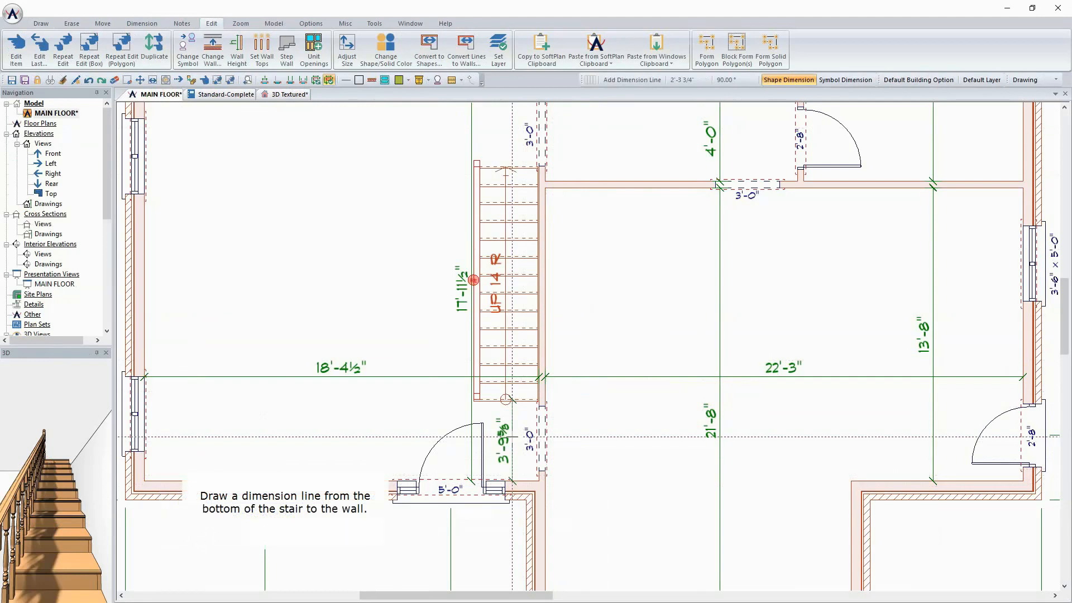
Step: Try moving the stair to 3'-6" from the wall through the new dimension, and undo that move
{"action": "double_click", "coordinate": [512, 439]}
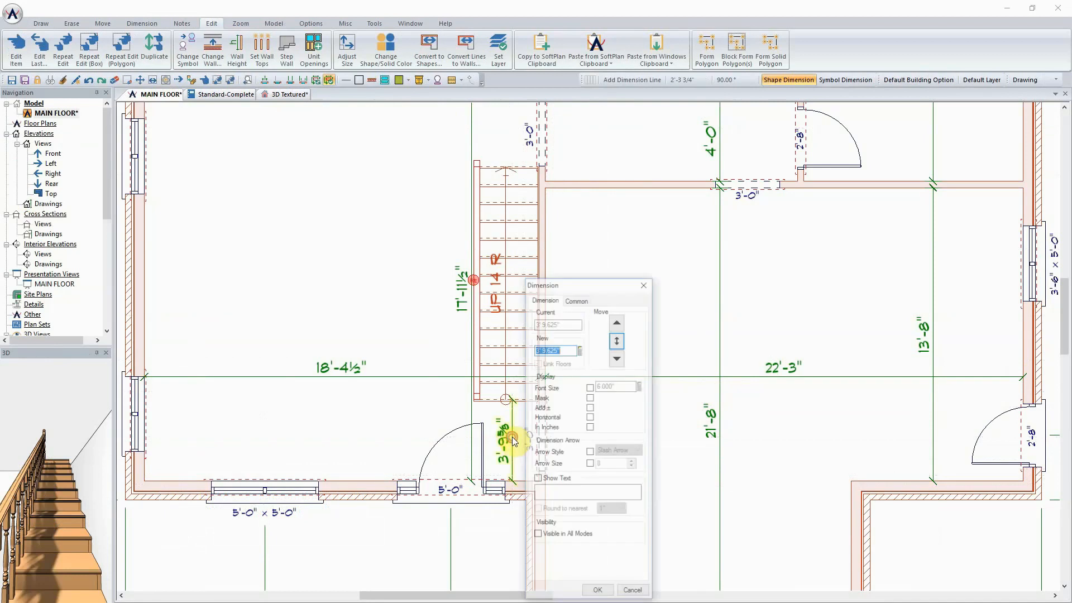
{"action": "type", "text": "3"}
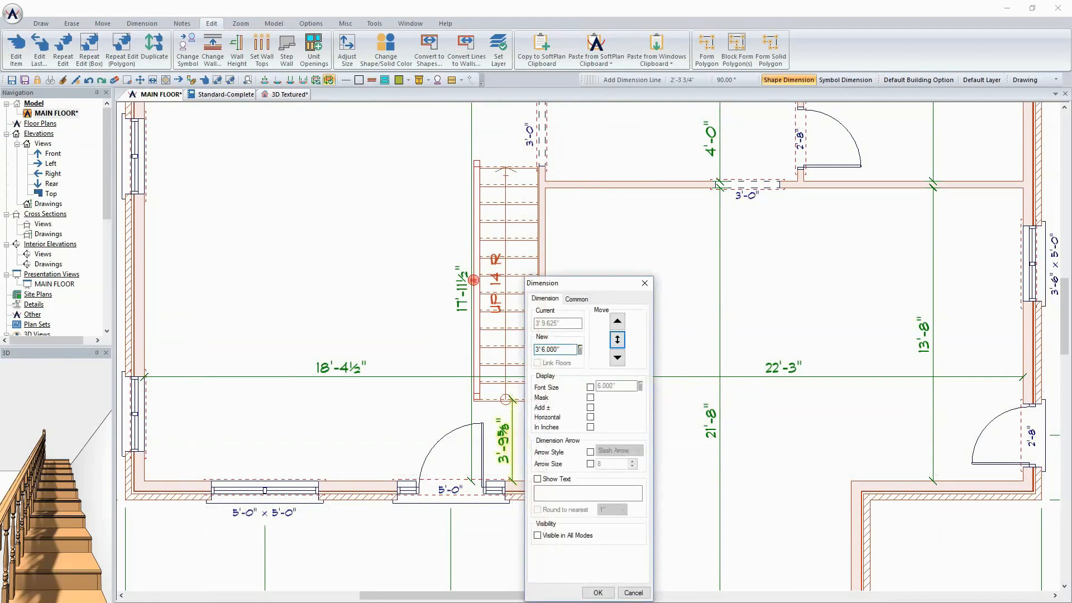
{"action": "left_click", "coordinate": [617, 321]}
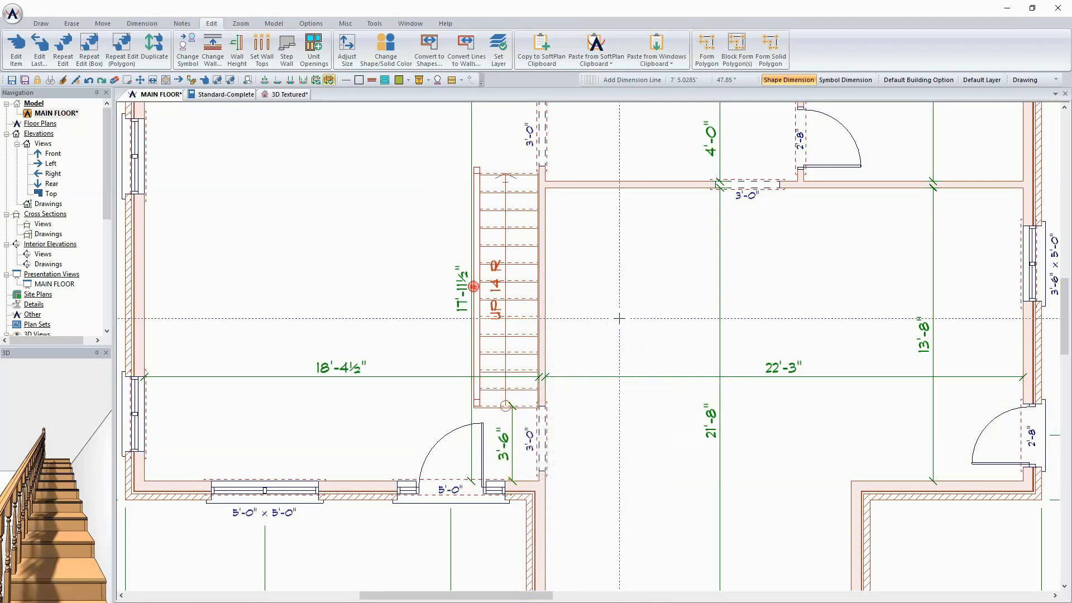
{"action": "key", "text": "ctrl+z"}
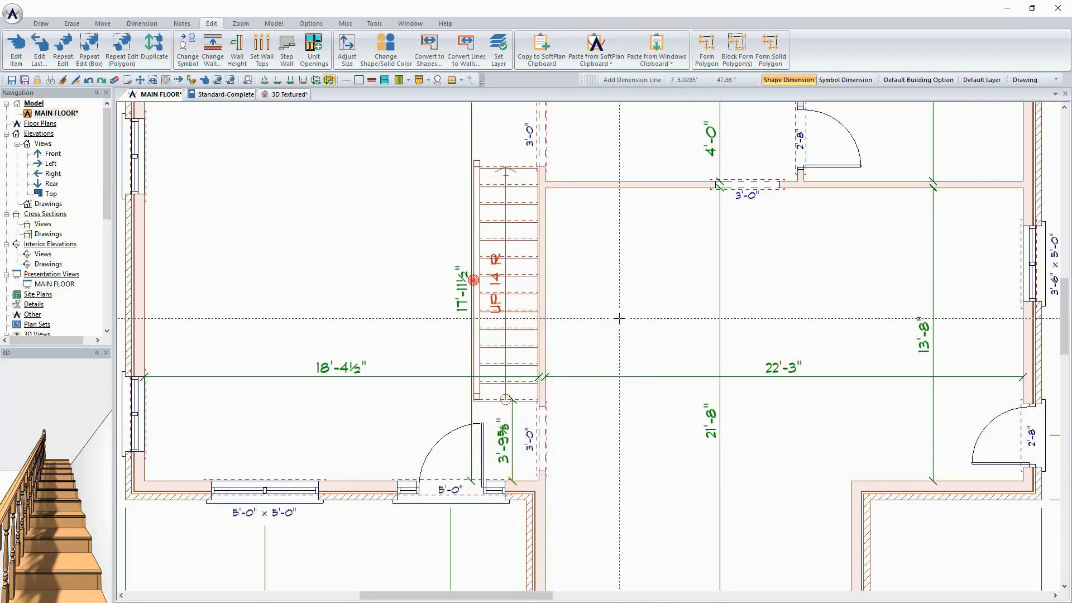
Step: Set the stair-to-wall dimension to 3'-10" by moving the stair end, and check the stair's position in 3D
{"action": "left_click", "coordinate": [506, 447]}
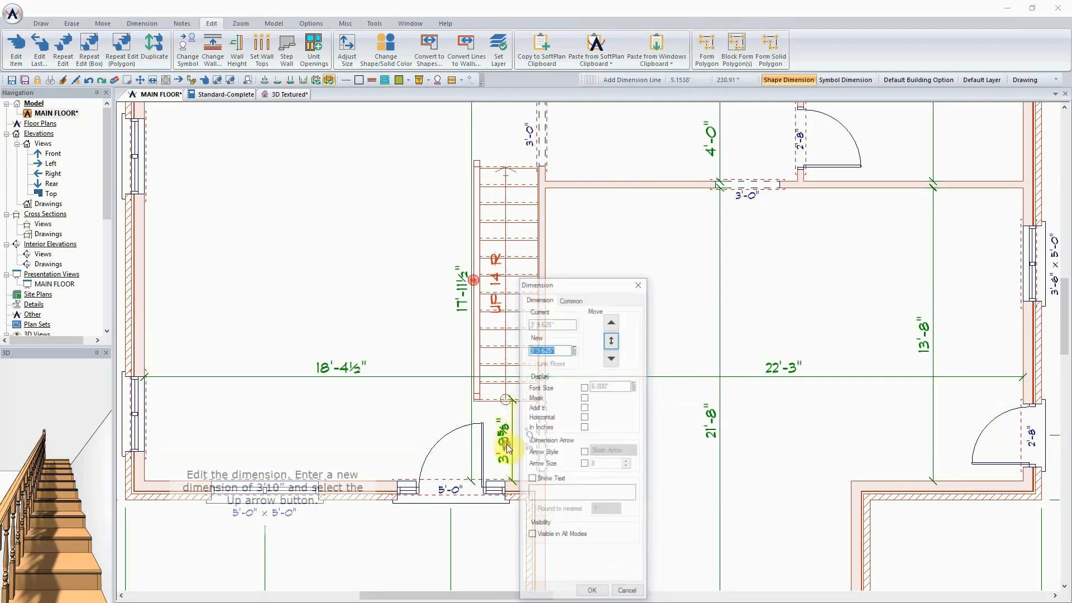
{"action": "type", "text": "3"}
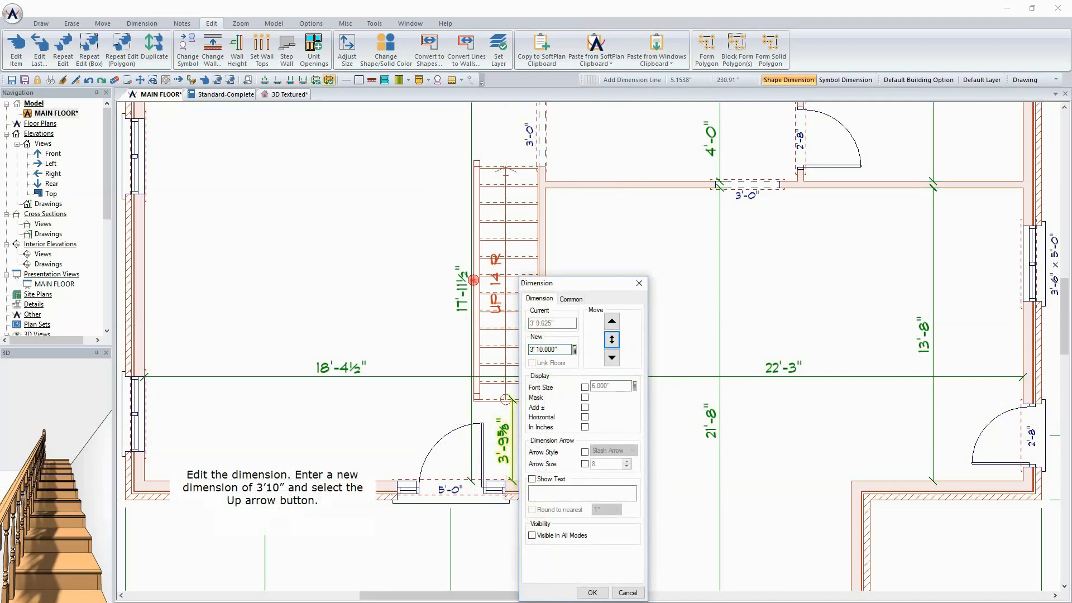
{"action": "left_click", "coordinate": [613, 322]}
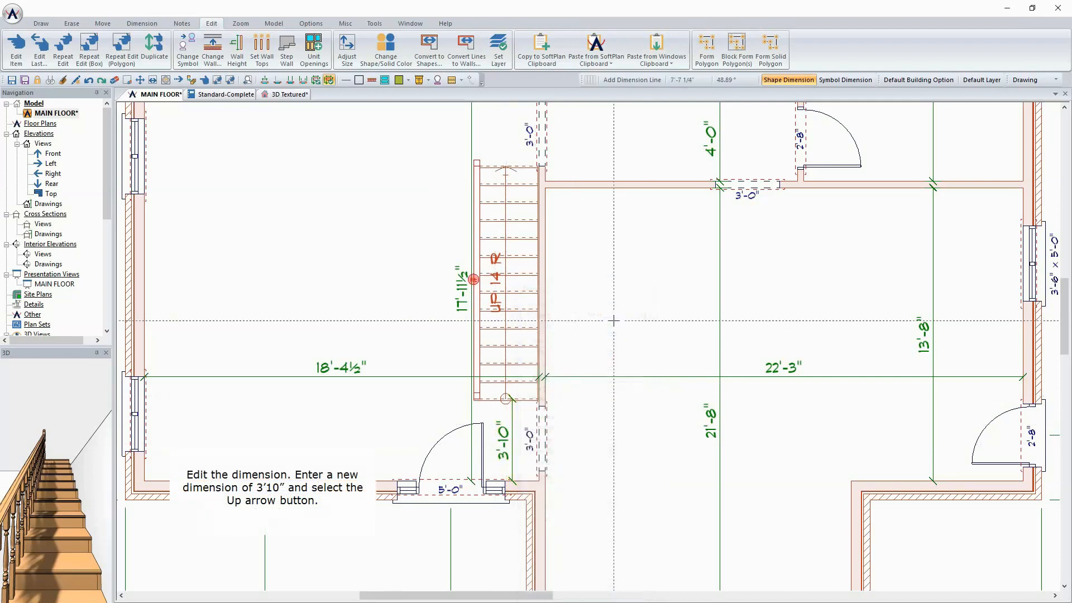
{"action": "middle_click_drag", "start_coordinate": [581, 259], "coordinate": [581, 310]}
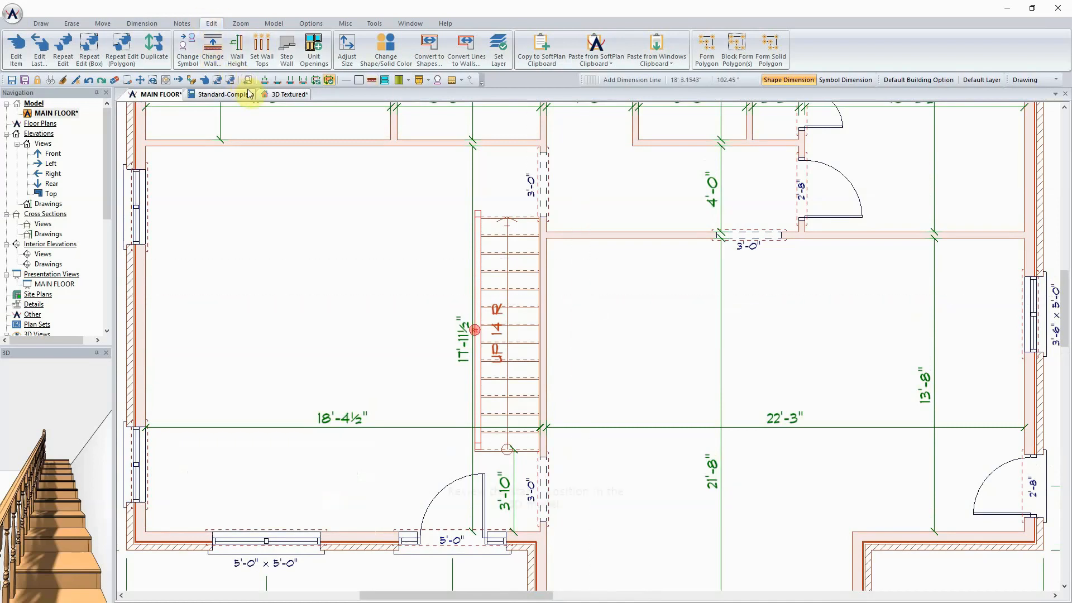
{"action": "left_click", "coordinate": [287, 96]}
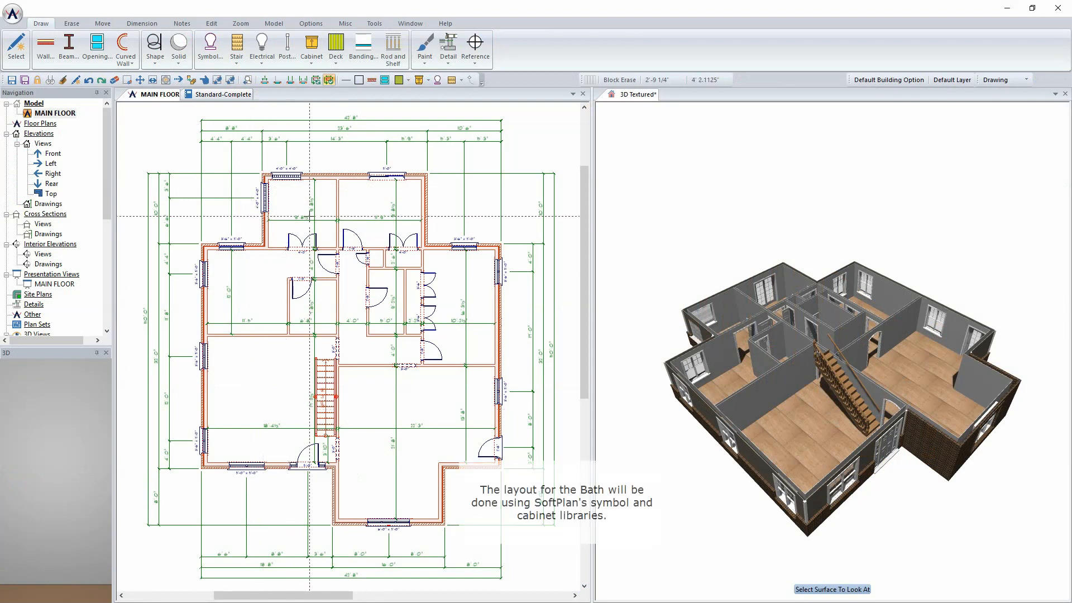
Step: Turn off Open In Model for the bathroom's 4'-0" double door so that it shows closed in 3D
{"action": "scroll", "coordinate": [309, 216], "scroll_direction": "up", "scroll_amount": 5}
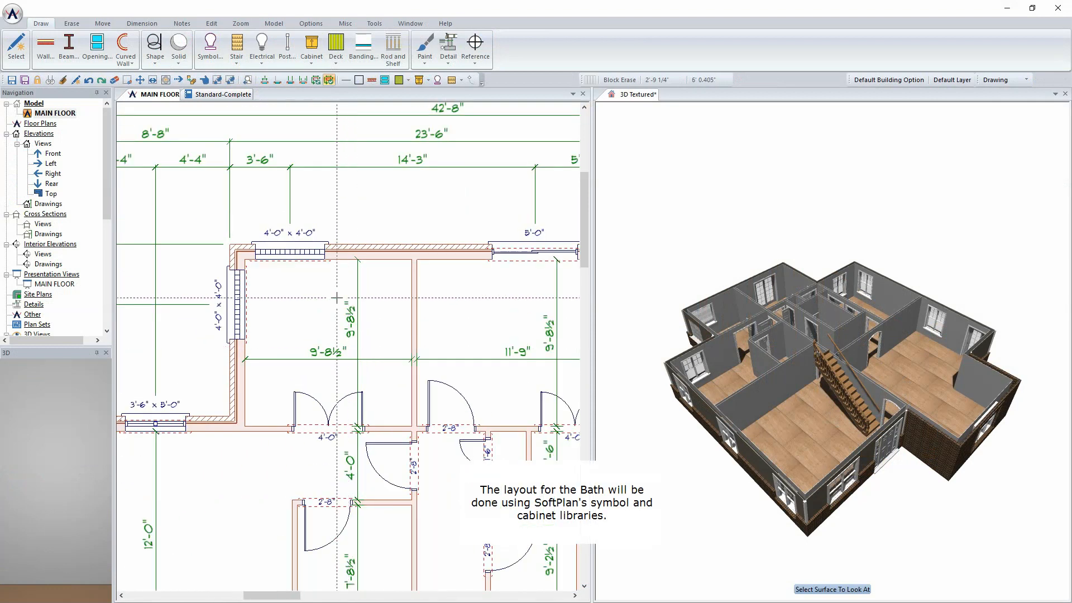
{"action": "left_click", "coordinate": [623, 96]}
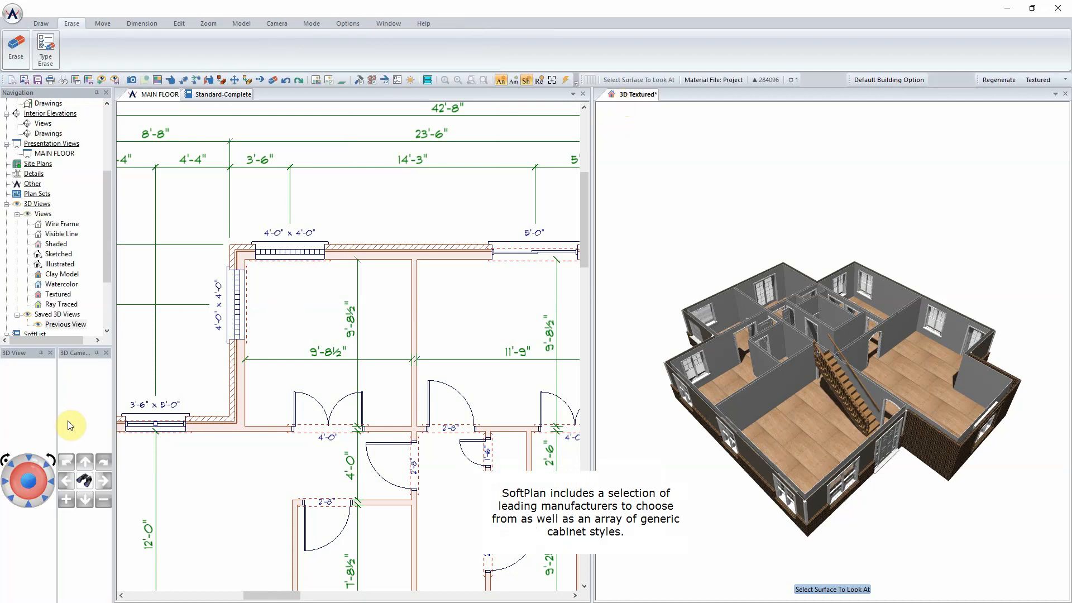
{"action": "left_click", "coordinate": [752, 304]}
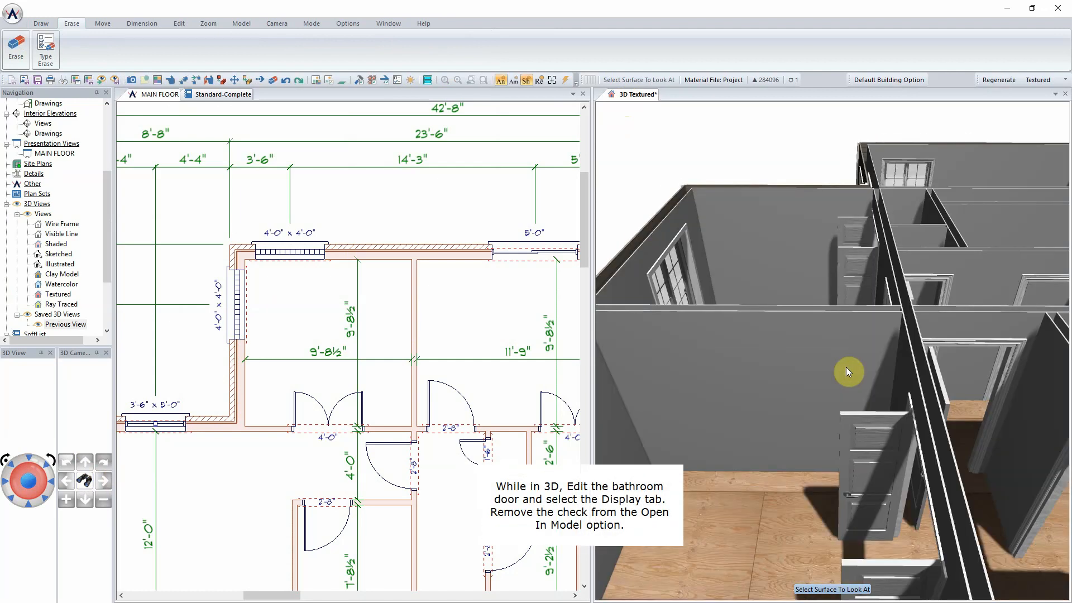
{"action": "right_click", "coordinate": [867, 463]}
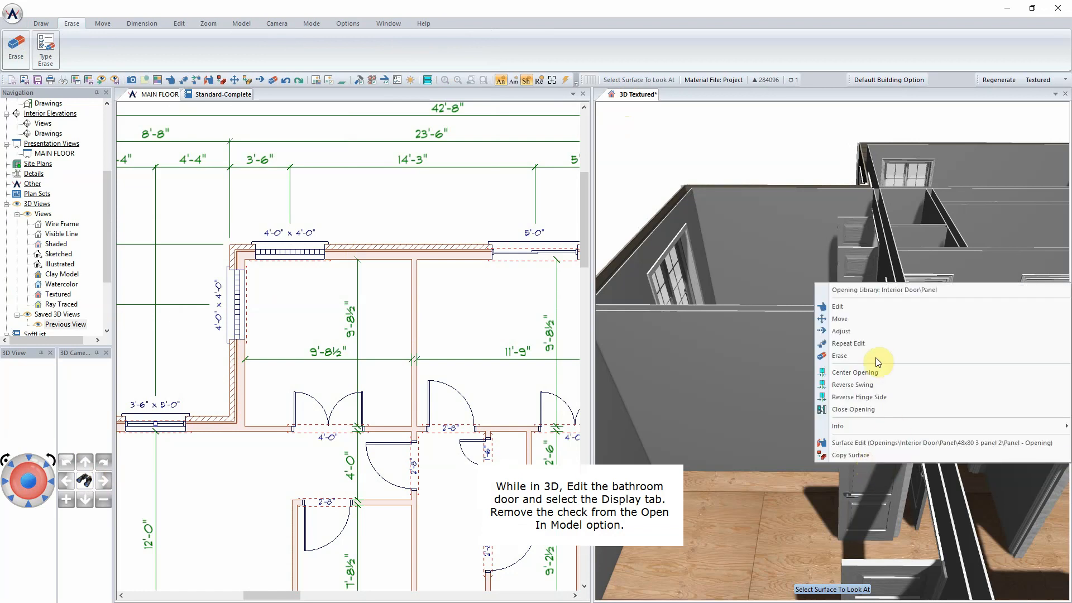
{"action": "left_click", "coordinate": [876, 310]}
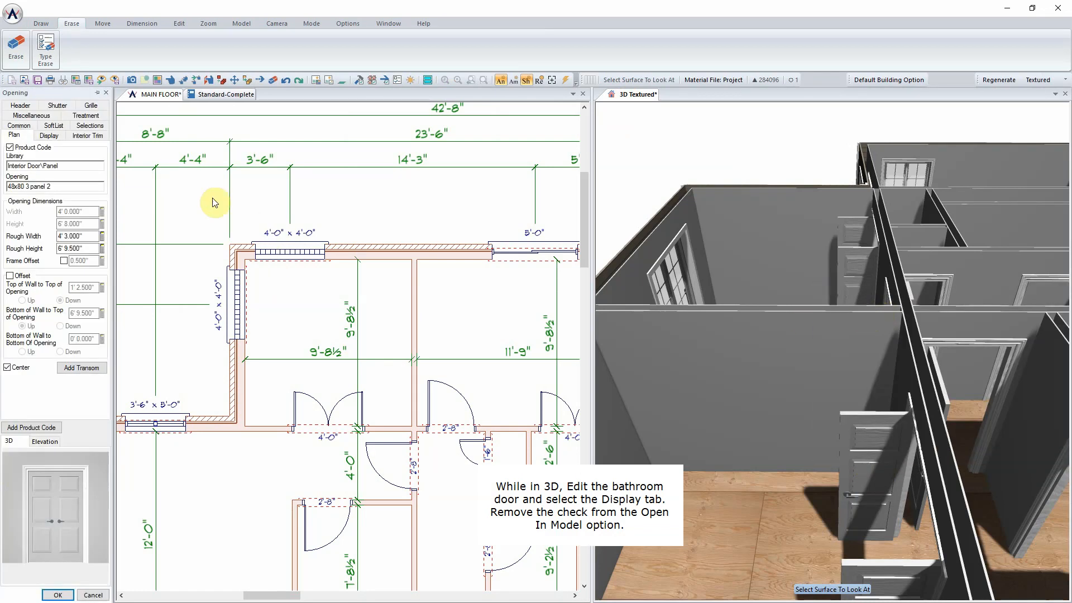
{"action": "left_click", "coordinate": [50, 135]}
{"action": "left_click", "coordinate": [7, 355]}
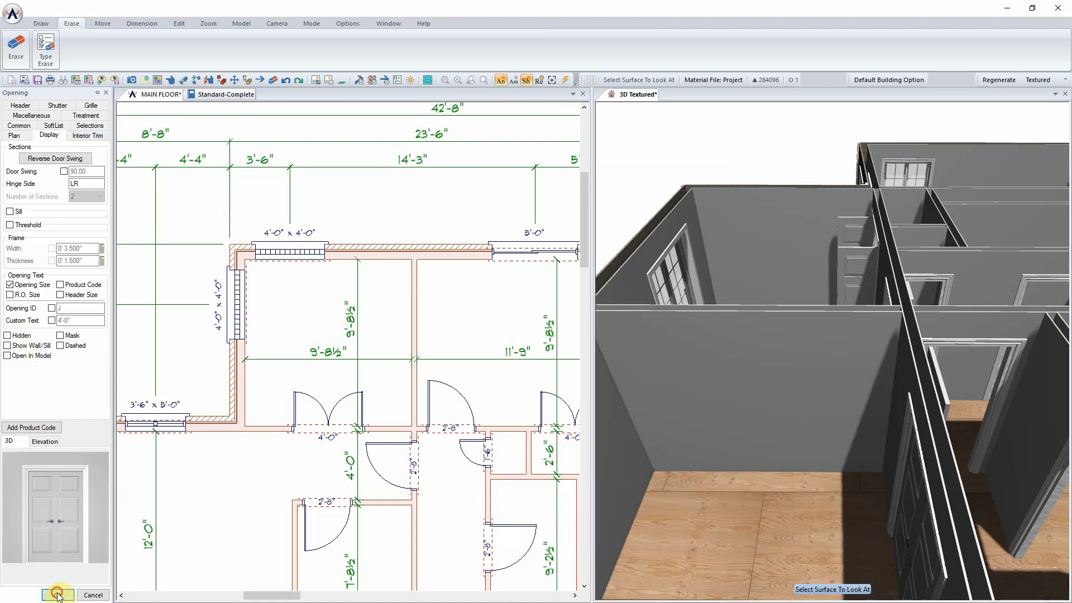
{"action": "left_click", "coordinate": [58, 595]}
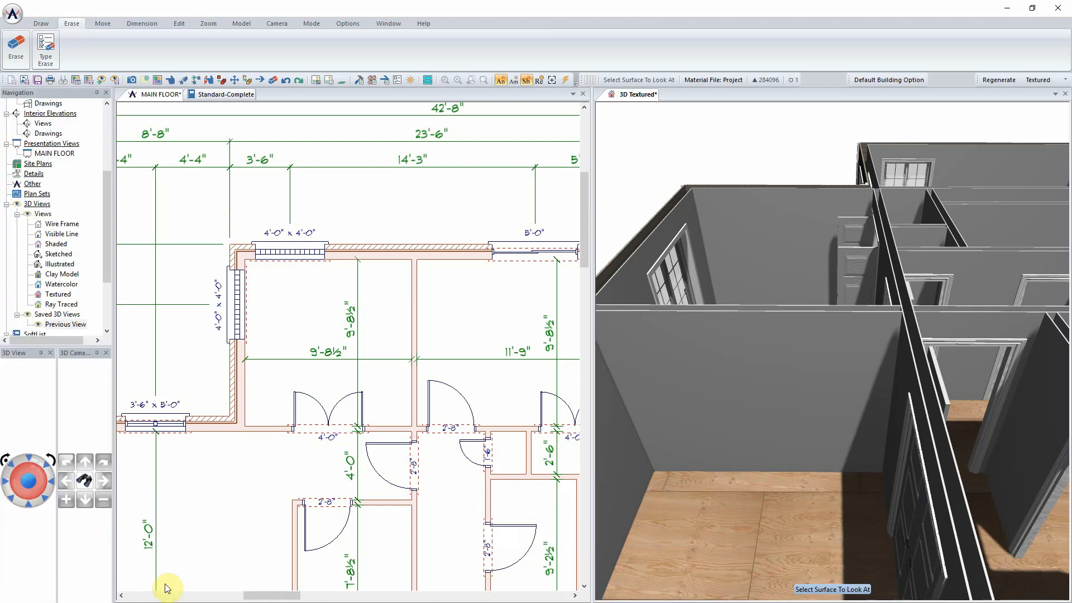
Step: Place a 36-inch-wide standard vanity cabinet with a Square Flat Panel face style in the bathroom corner between the exterior wall and the partition
{"action": "left_click", "coordinate": [37, 25]}
{"action": "left_click", "coordinate": [292, 49]}
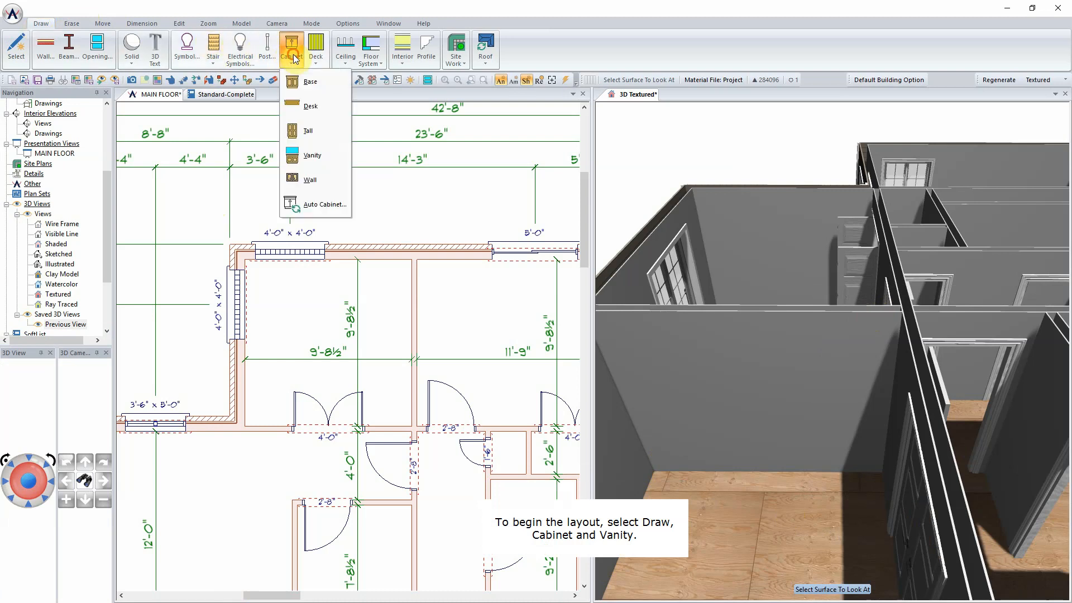
{"action": "left_click", "coordinate": [314, 155]}
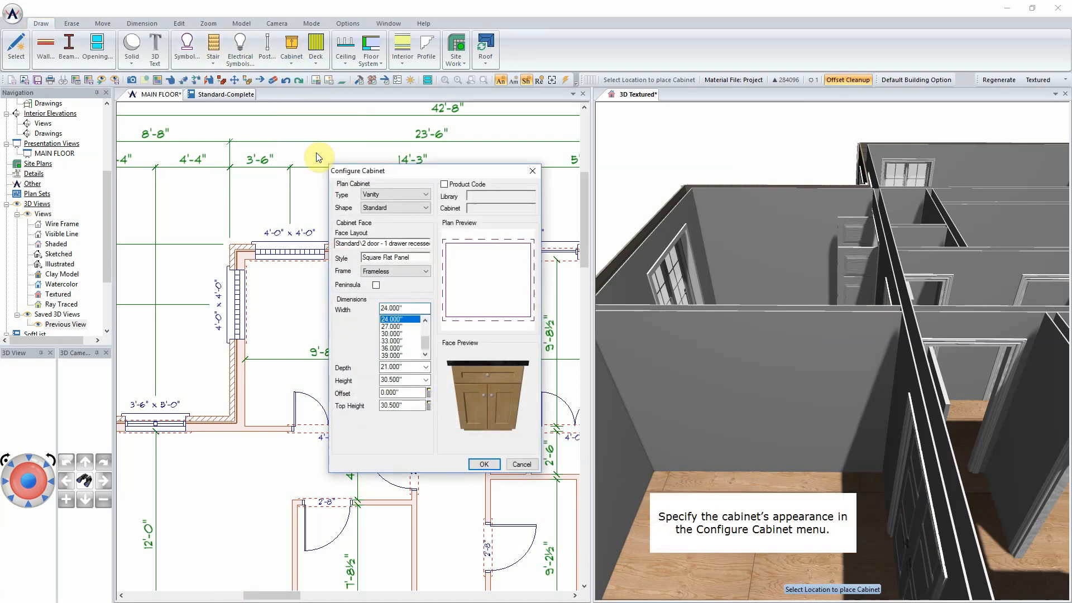
{"action": "left_click", "coordinate": [392, 349]}
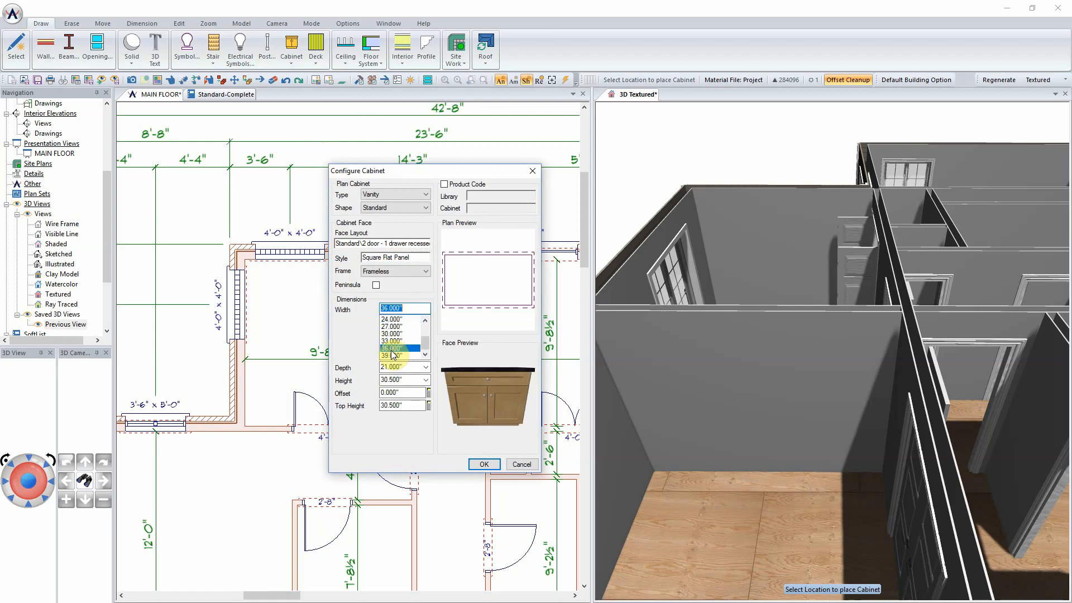
{"action": "left_click", "coordinate": [397, 259]}
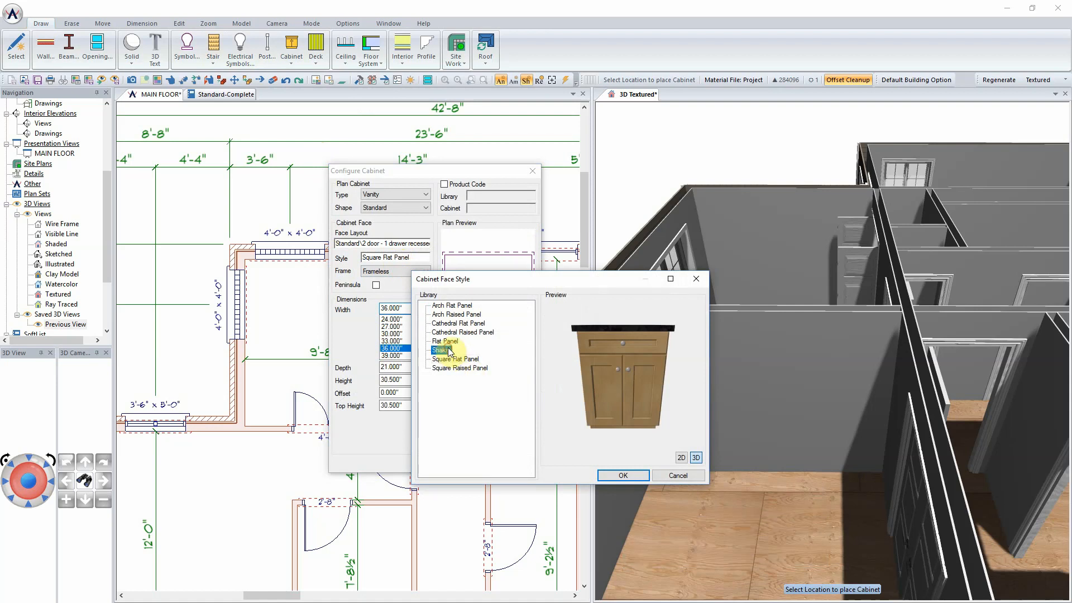
{"action": "left_click", "coordinate": [456, 369]}
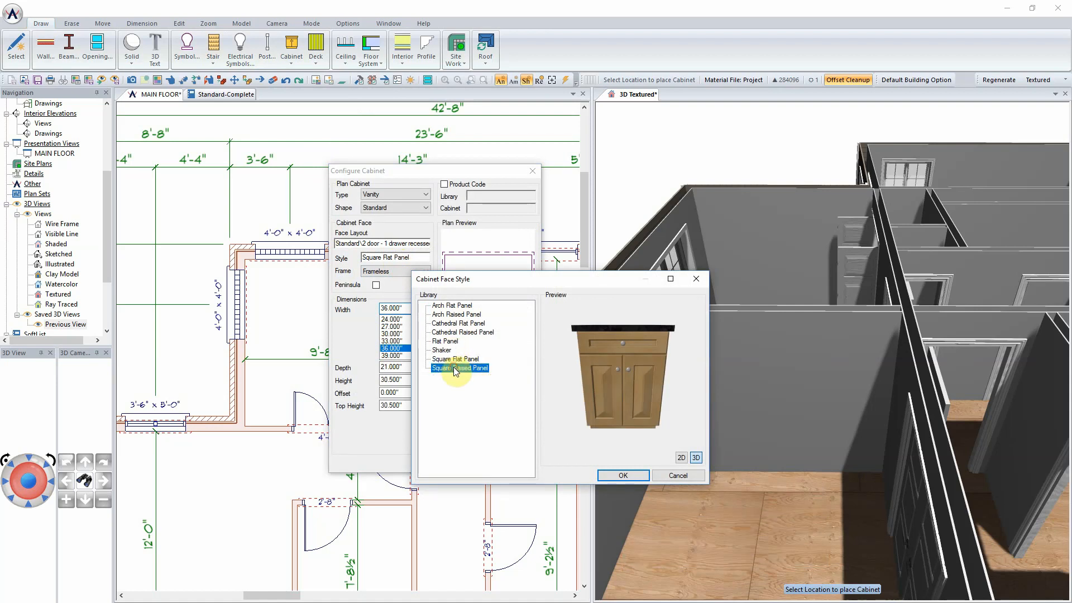
{"action": "left_click", "coordinate": [454, 359]}
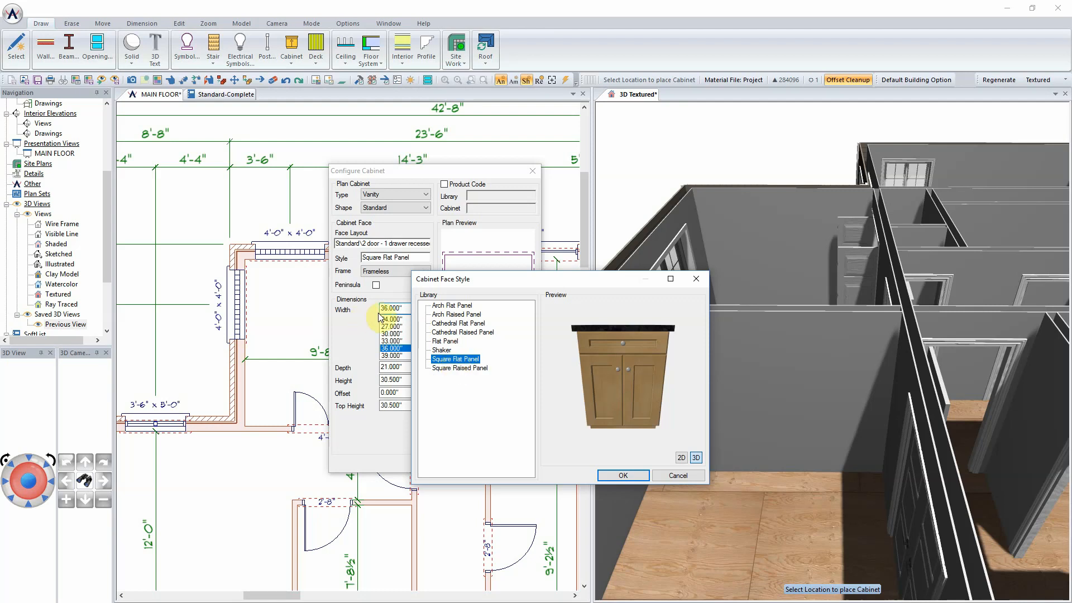
{"action": "left_click", "coordinate": [619, 476]}
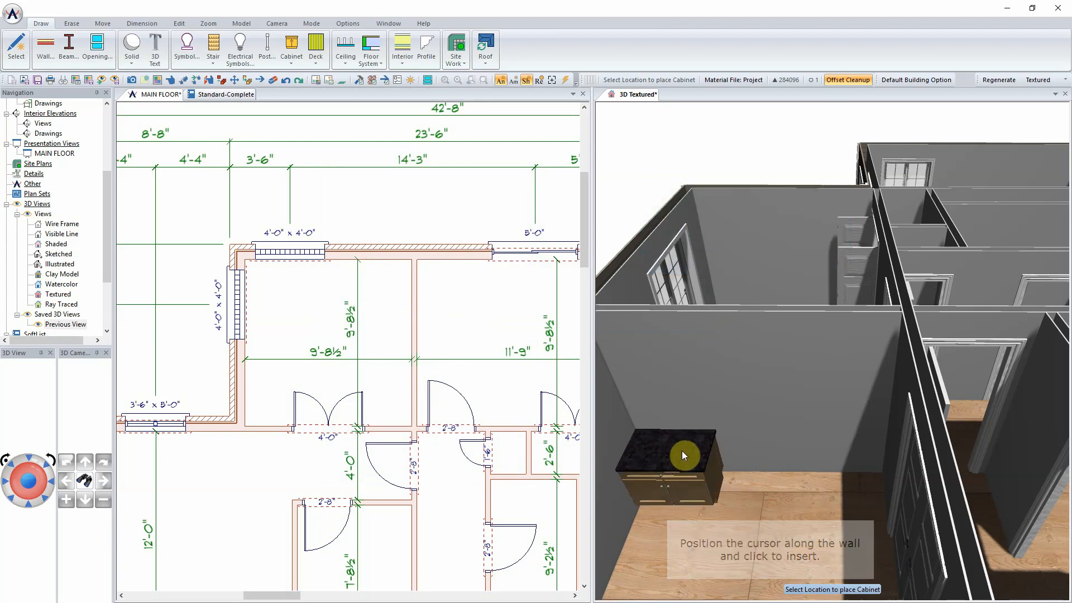
{"action": "left_click", "coordinate": [681, 451]}
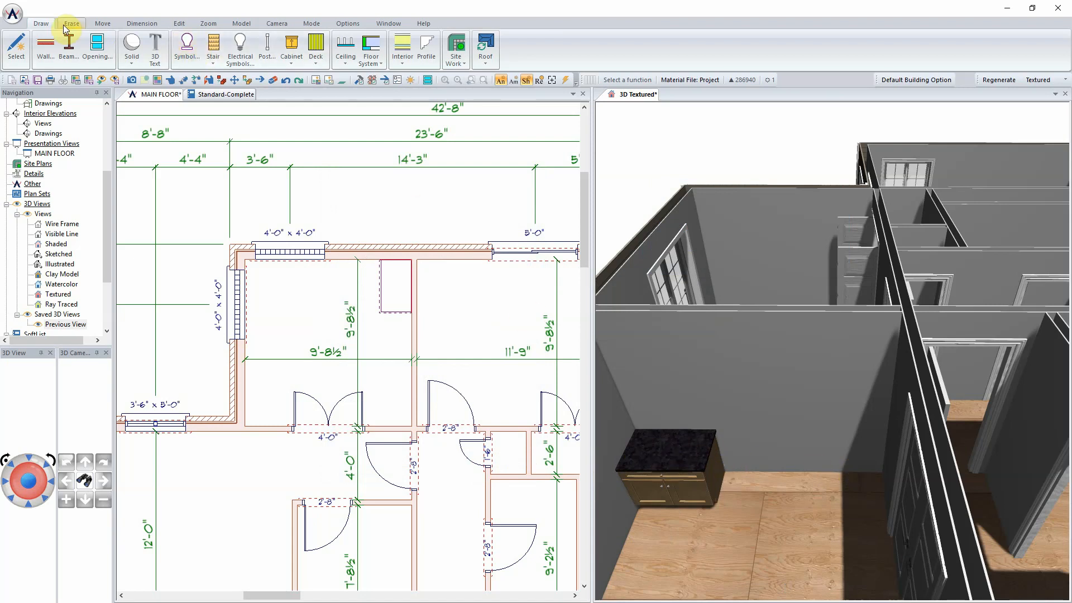
{"action": "left_click", "coordinate": [16, 47]}
{"action": "left_click", "coordinate": [671, 471]}
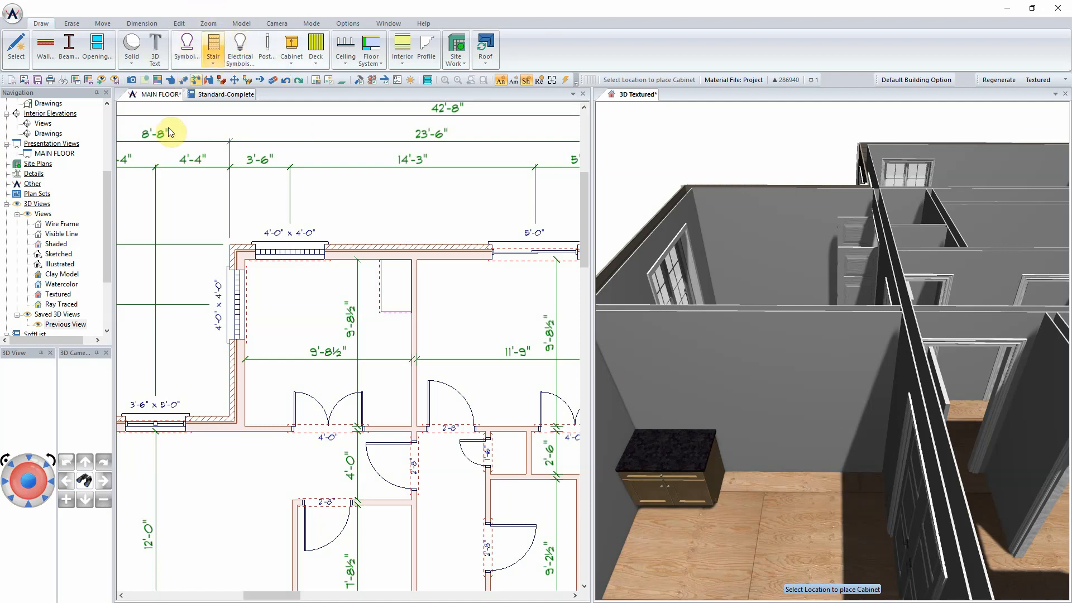
Step: Try the Maple Dark finish on the bathroom vanity cabinet, and set its finish to Painted
{"action": "left_click", "coordinate": [85, 481]}
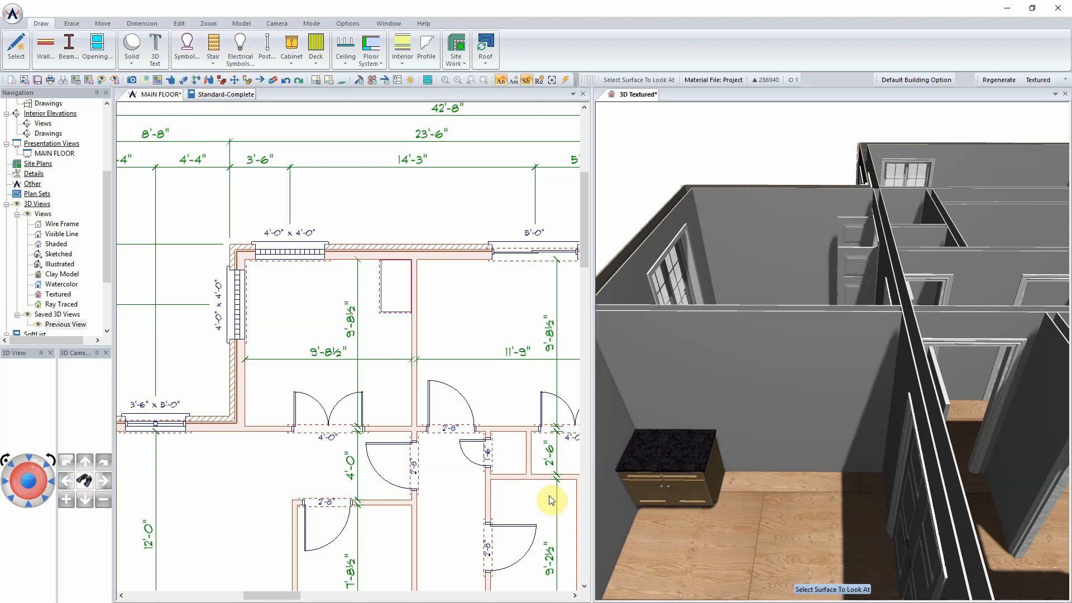
{"action": "left_click", "coordinate": [665, 489]}
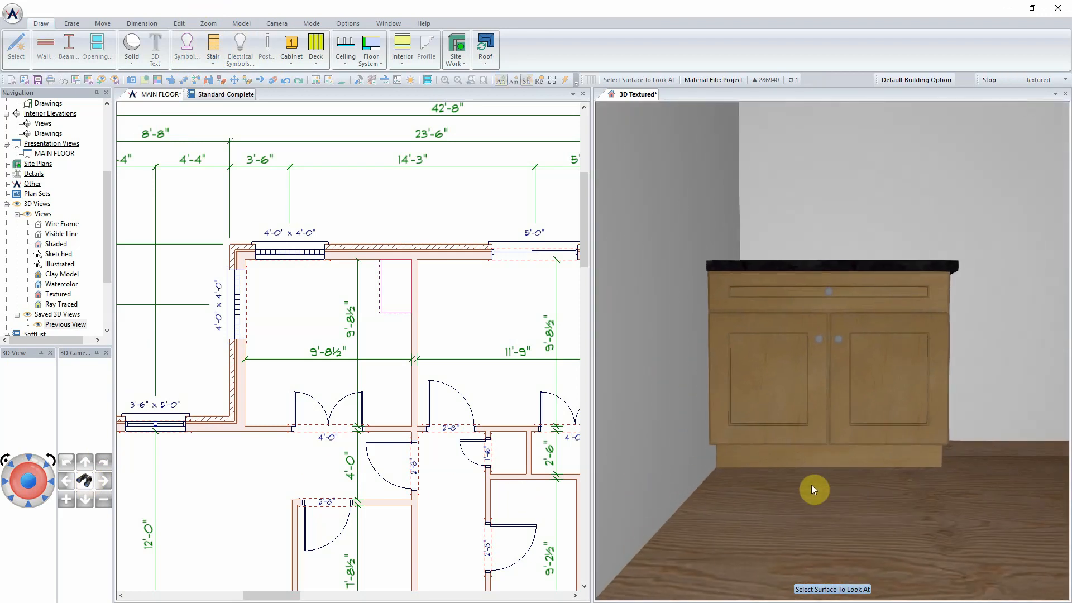
{"action": "middle_click_drag", "start_coordinate": [959, 396], "coordinate": [807, 407]}
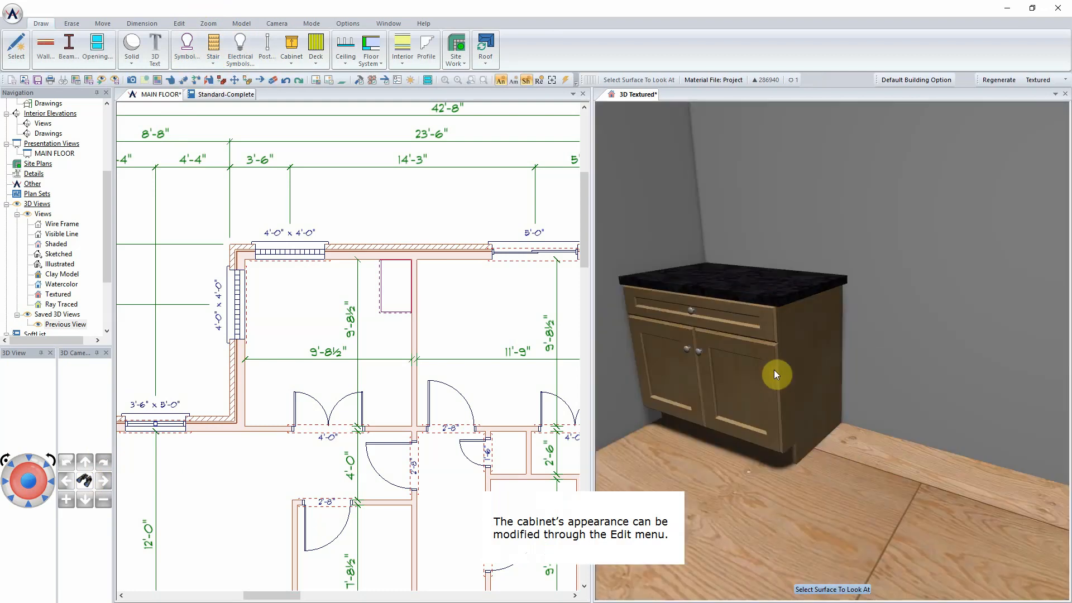
{"action": "right_click", "coordinate": [744, 359]}
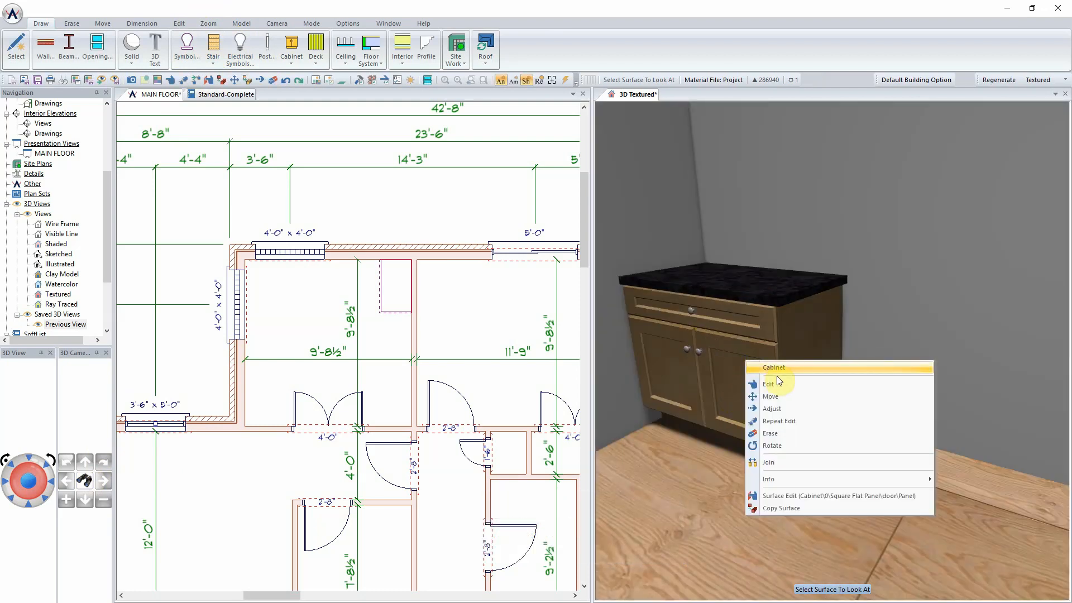
{"action": "left_click", "coordinate": [780, 384]}
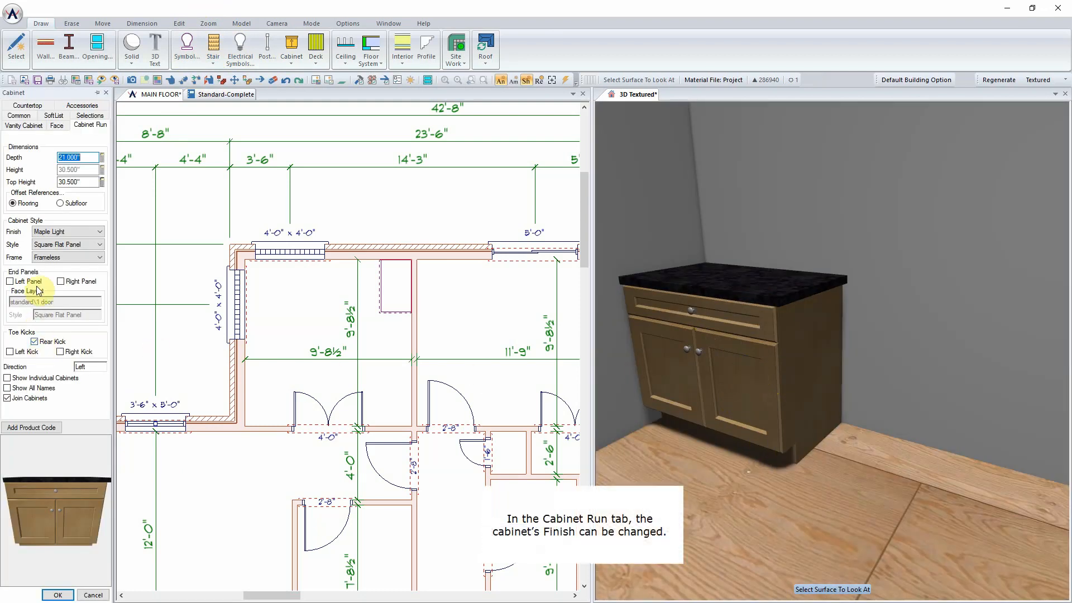
{"action": "left_click", "coordinate": [62, 235]}
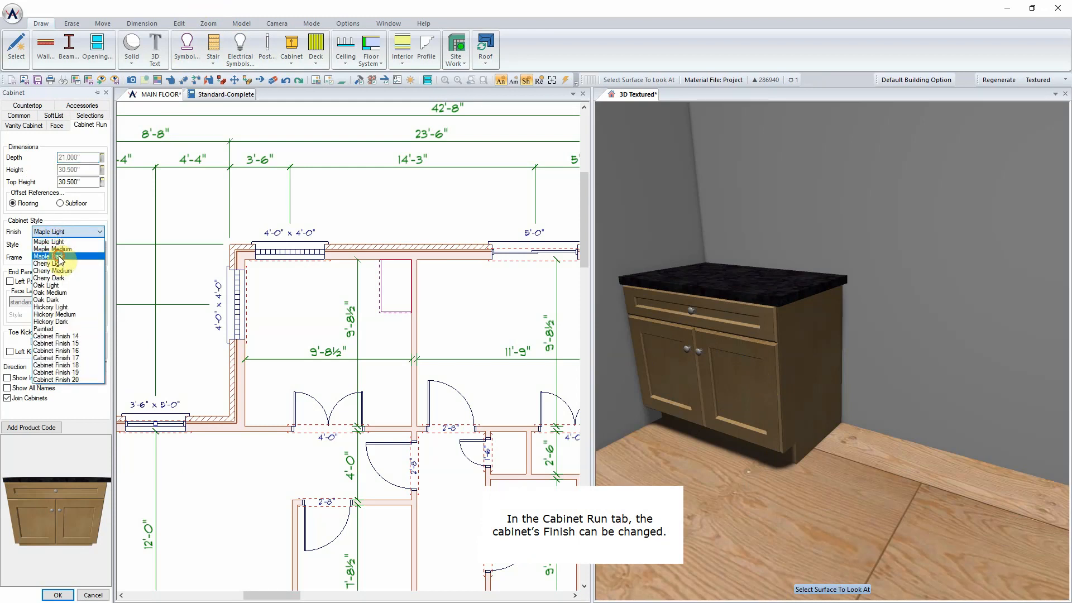
{"action": "left_click", "coordinate": [60, 260]}
{"action": "left_click", "coordinate": [63, 232]}
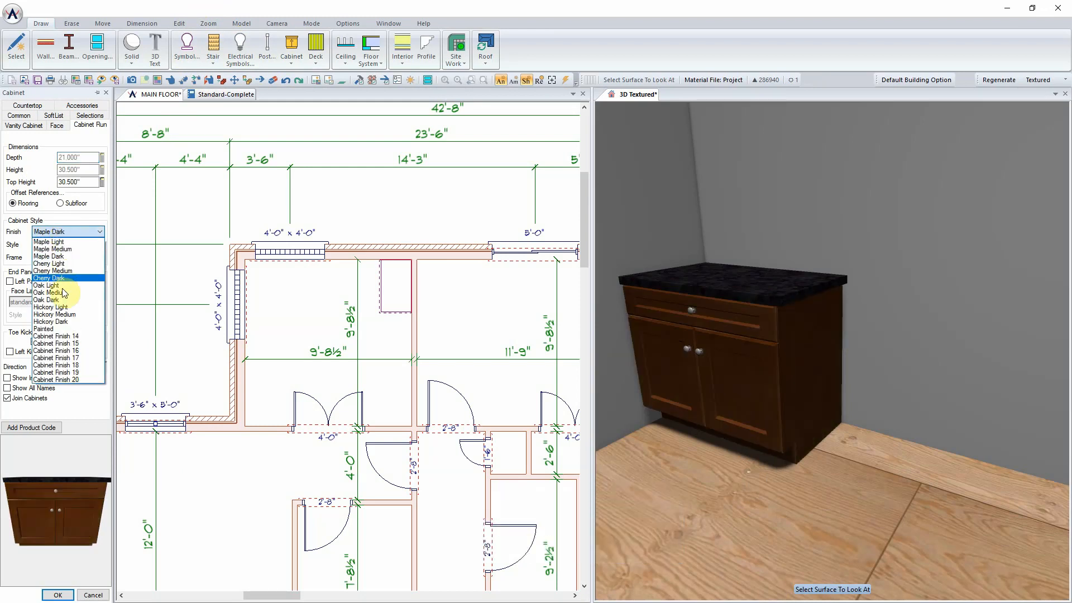
{"action": "left_click", "coordinate": [60, 330]}
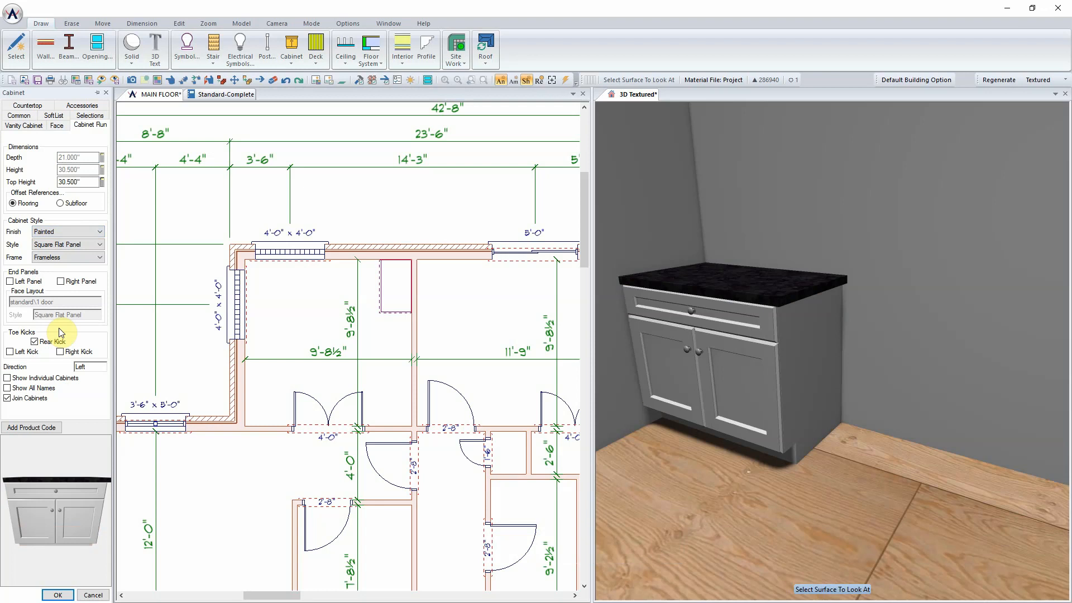
Step: Change the vanity cabinet's handles to pull square.dwg from the Cabinet Hardware library, and enable legs on the cabinet
{"action": "left_click", "coordinate": [56, 126]}
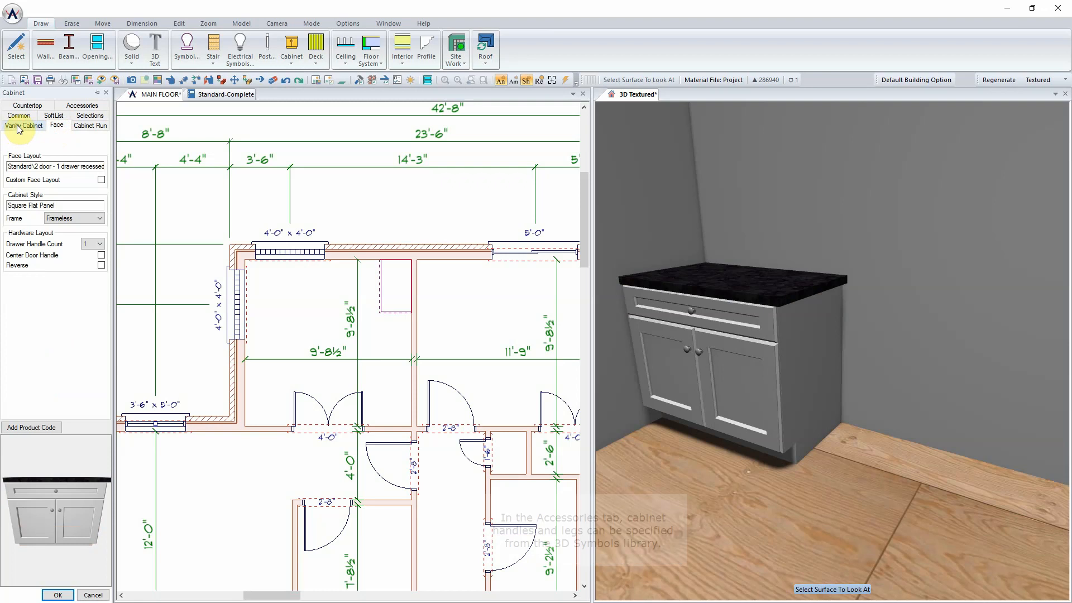
{"action": "left_click", "coordinate": [80, 106]}
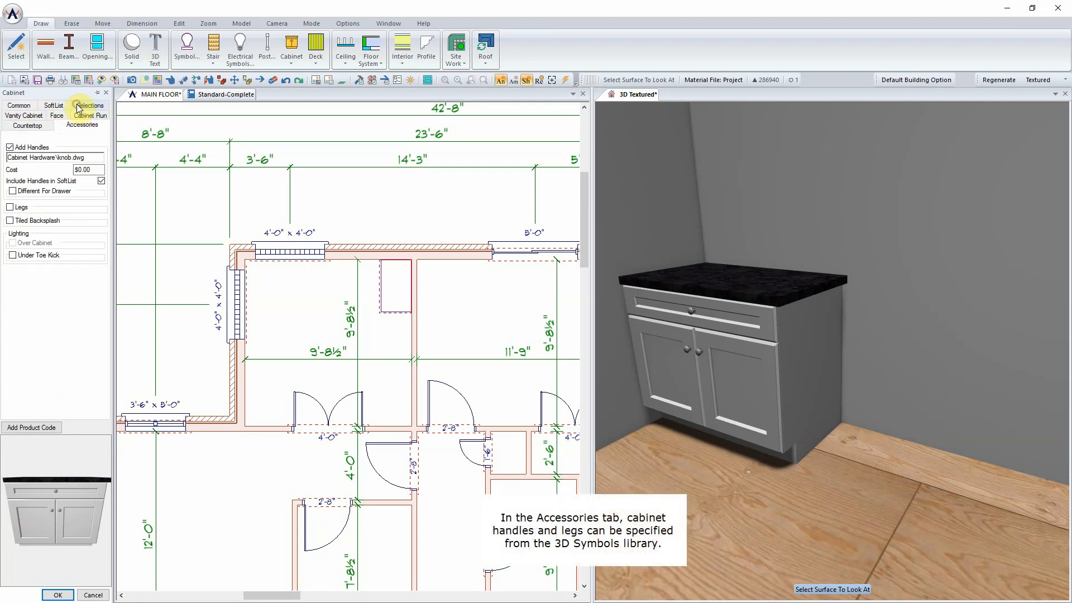
{"action": "left_click", "coordinate": [55, 157]}
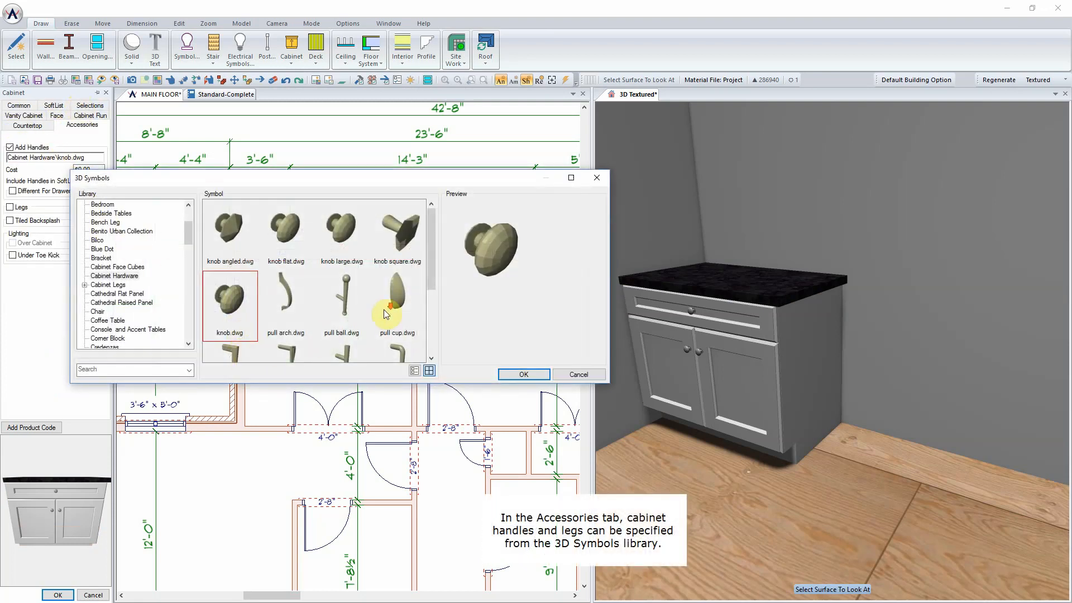
{"action": "scroll", "coordinate": [384, 313], "scroll_direction": "down", "scroll_amount": 2}
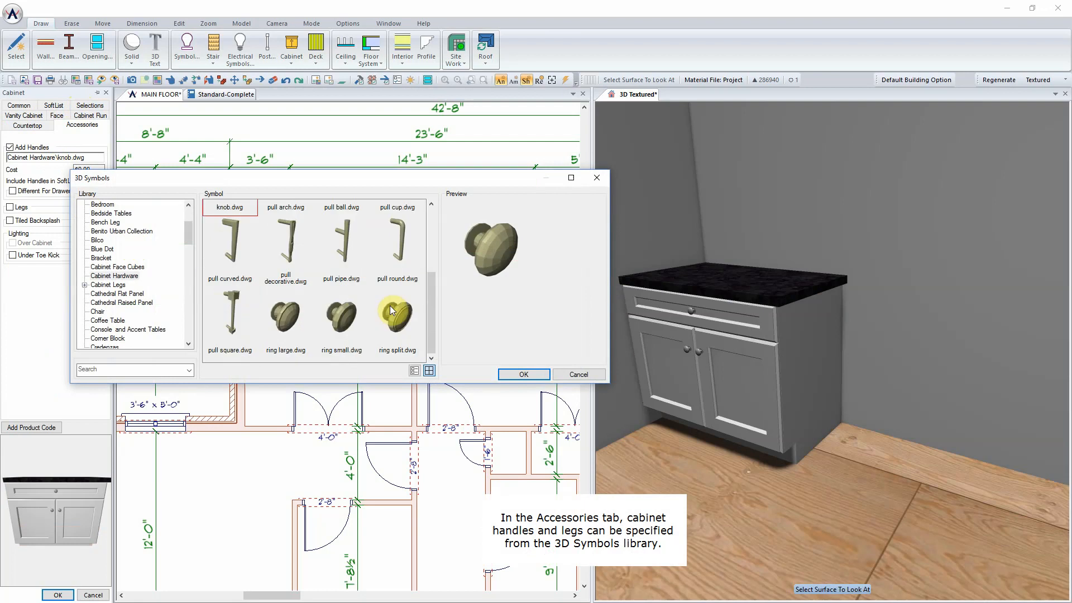
{"action": "left_click", "coordinate": [228, 307]}
{"action": "left_click", "coordinate": [519, 374]}
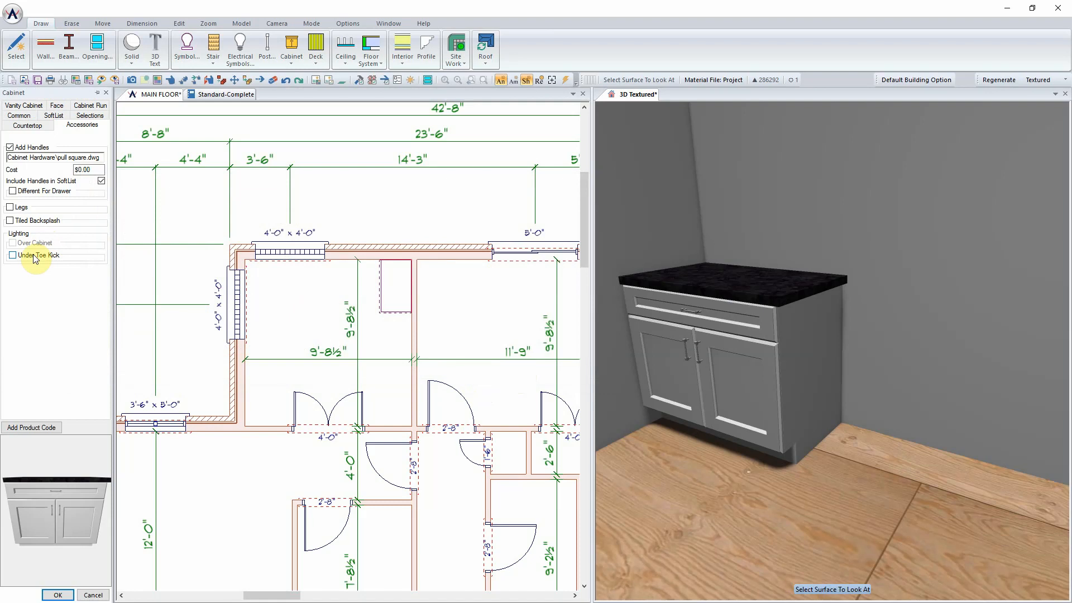
{"action": "left_click", "coordinate": [20, 208]}
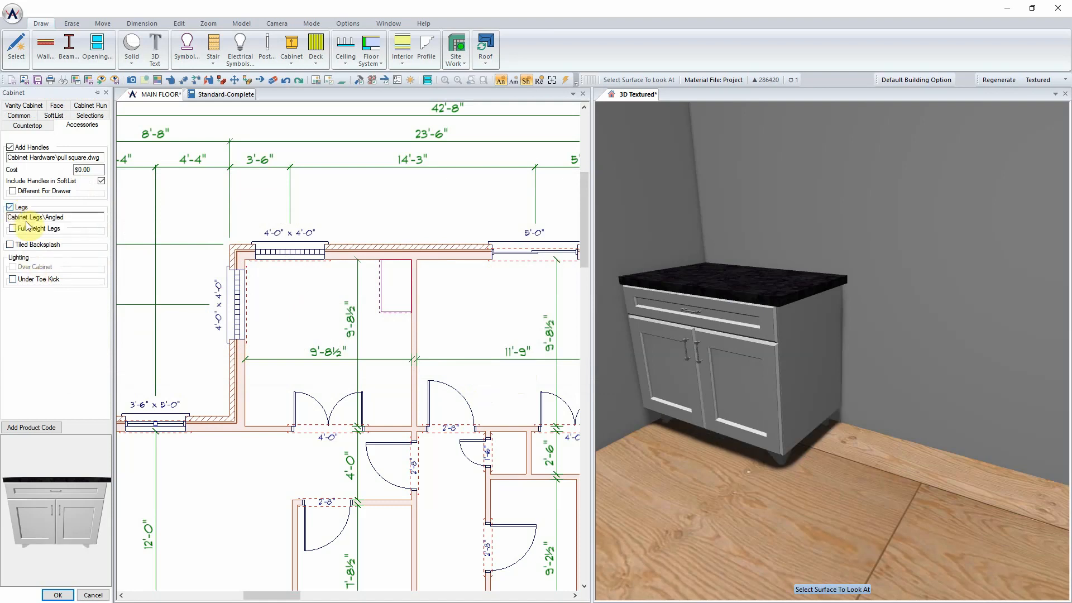
Step: Change the vanity cabinet's leg style to the sphere symbol from the Cabinet Legs library
{"action": "left_click", "coordinate": [44, 217]}
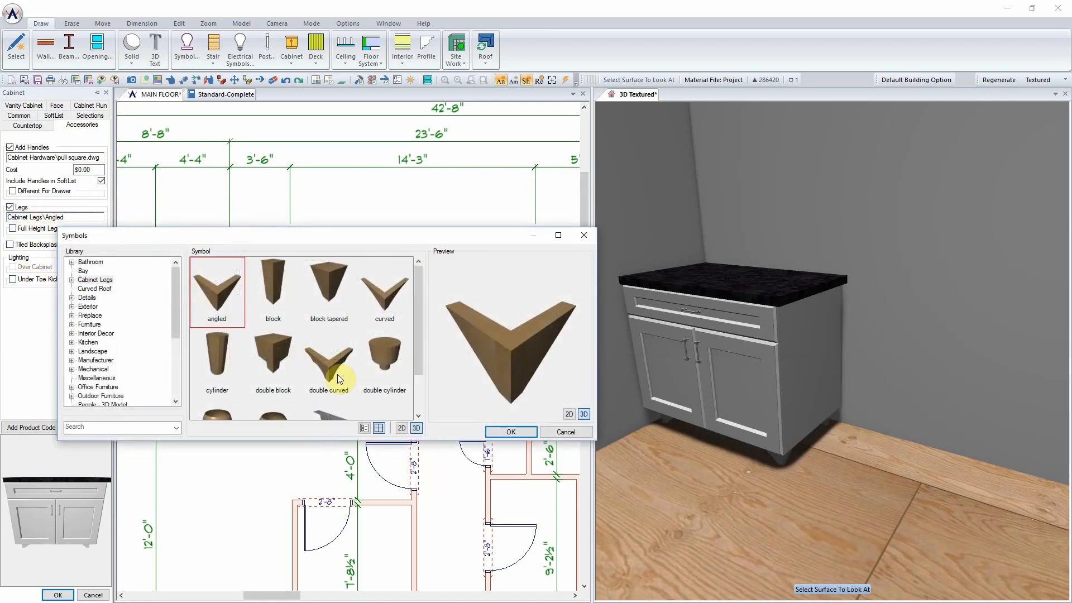
{"action": "left_click_drag", "start_coordinate": [417, 349], "coordinate": [424, 390]}
{"action": "left_click", "coordinate": [272, 375]}
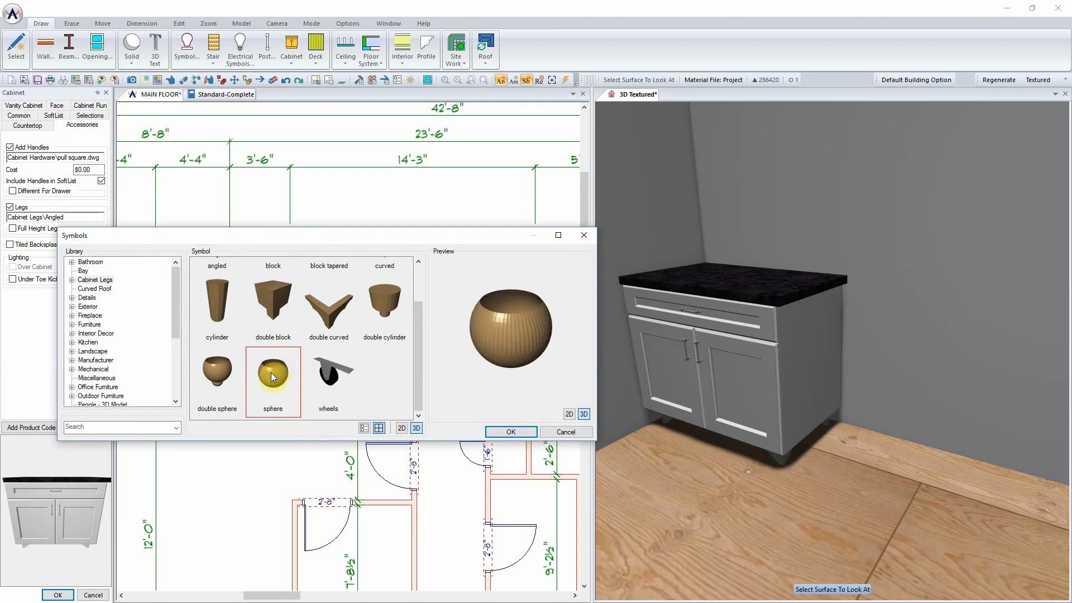
{"action": "left_click", "coordinate": [509, 431]}
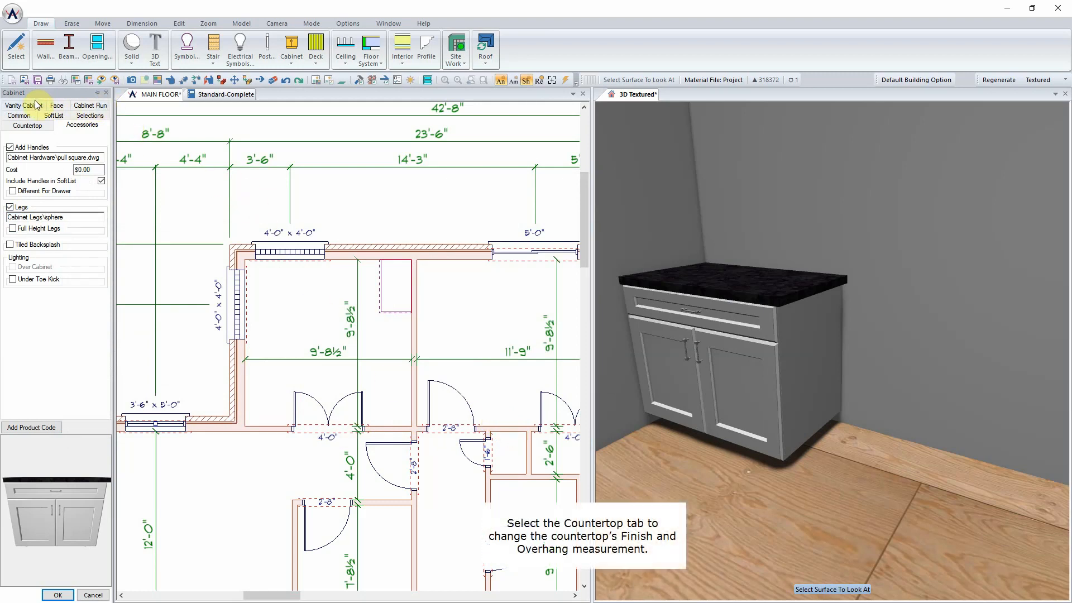
Step: Set the vanity countertop finish to DuPont - Corian and its front overhang to 2 inches
{"action": "left_click", "coordinate": [28, 125]}
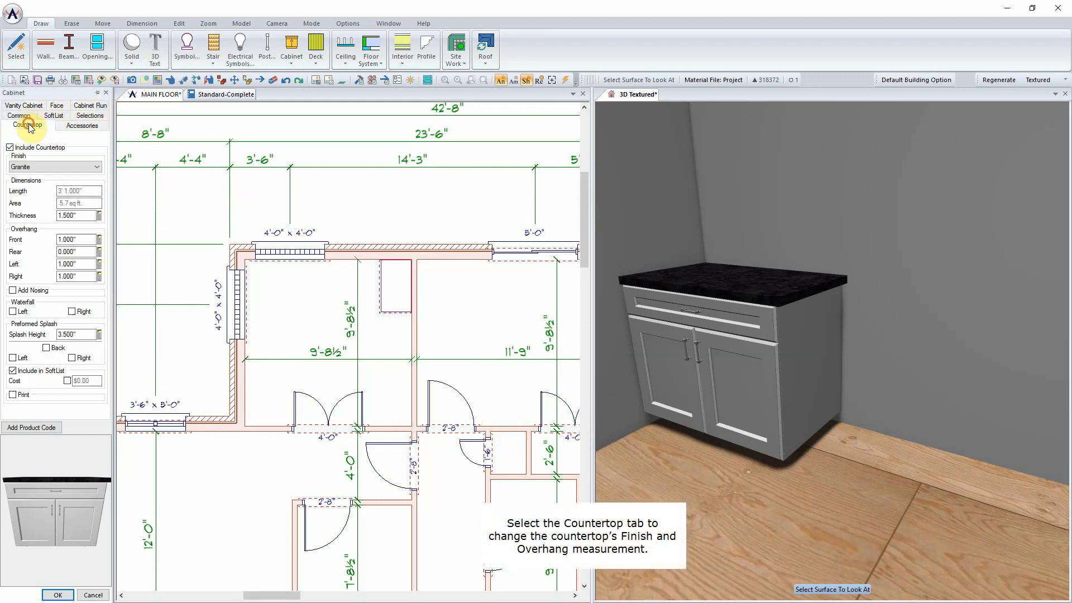
{"action": "left_click", "coordinate": [68, 168]}
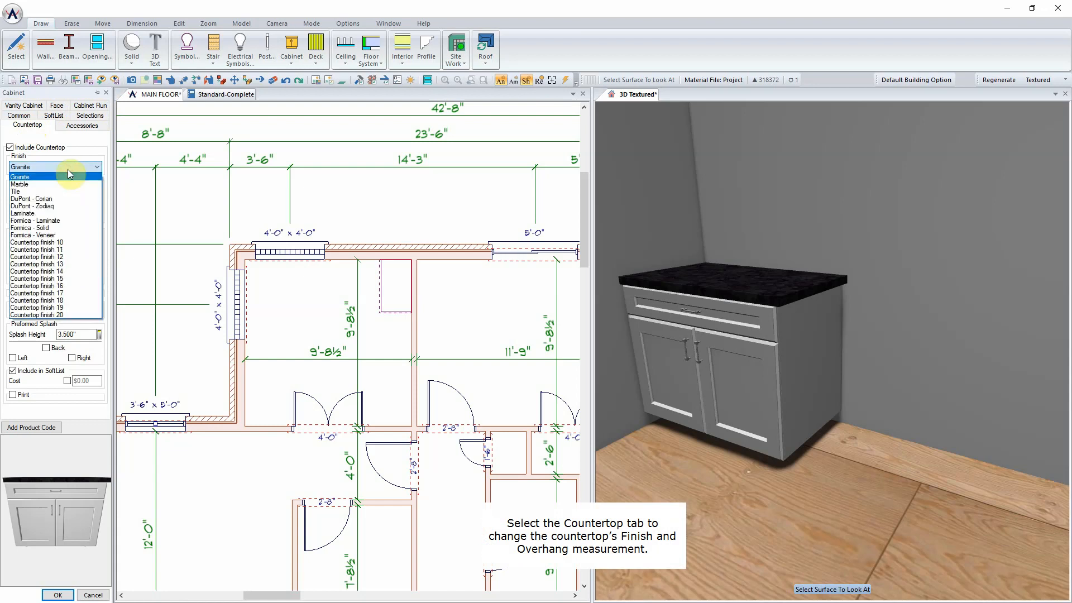
{"action": "left_click", "coordinate": [63, 199]}
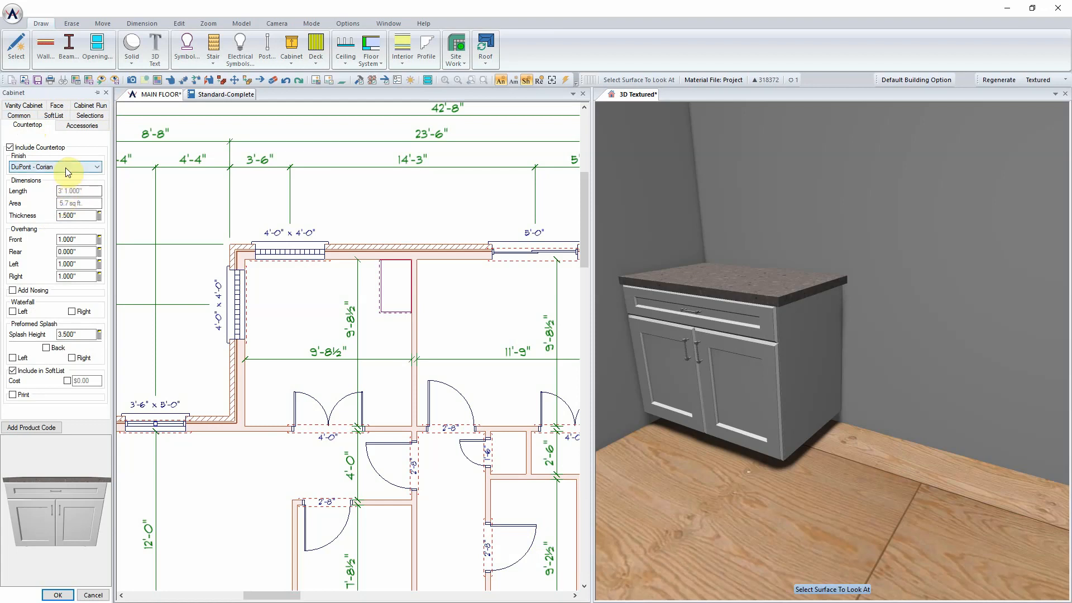
{"action": "left_click", "coordinate": [82, 238]}
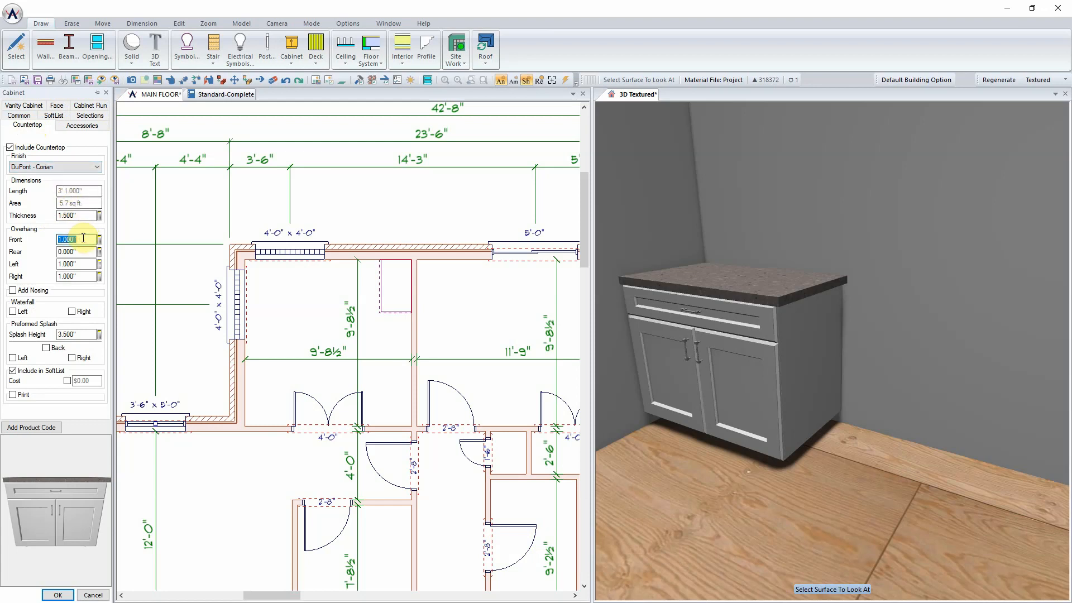
{"action": "type", "text": "2"}
{"action": "key", "text": "Return"}
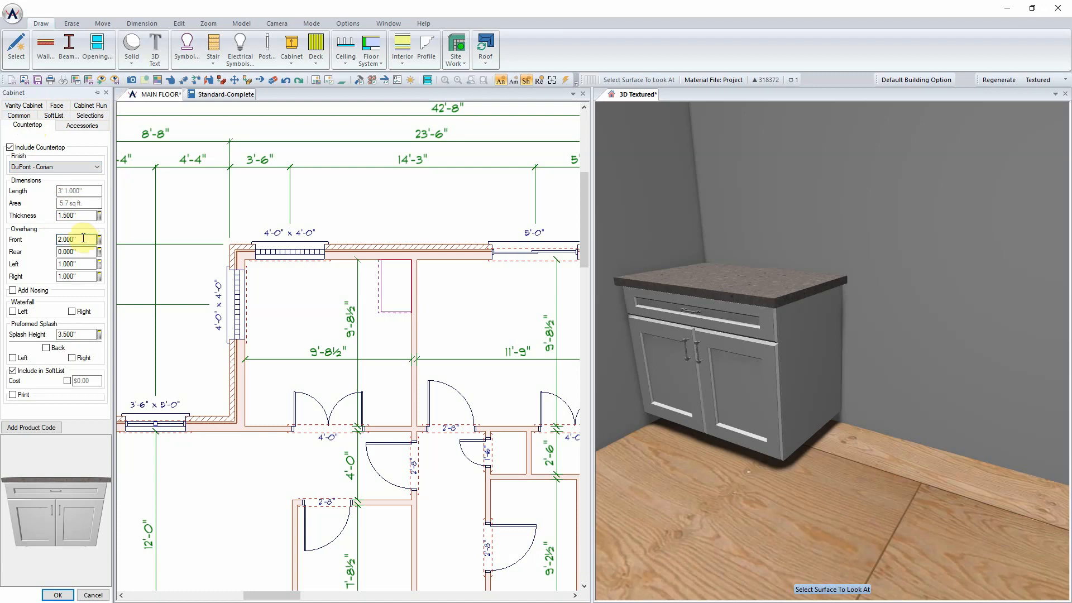
Step: Add nosing to the countertop using the waterfall triple pencil profile from the Countertop profile library
{"action": "left_click", "coordinate": [43, 292]}
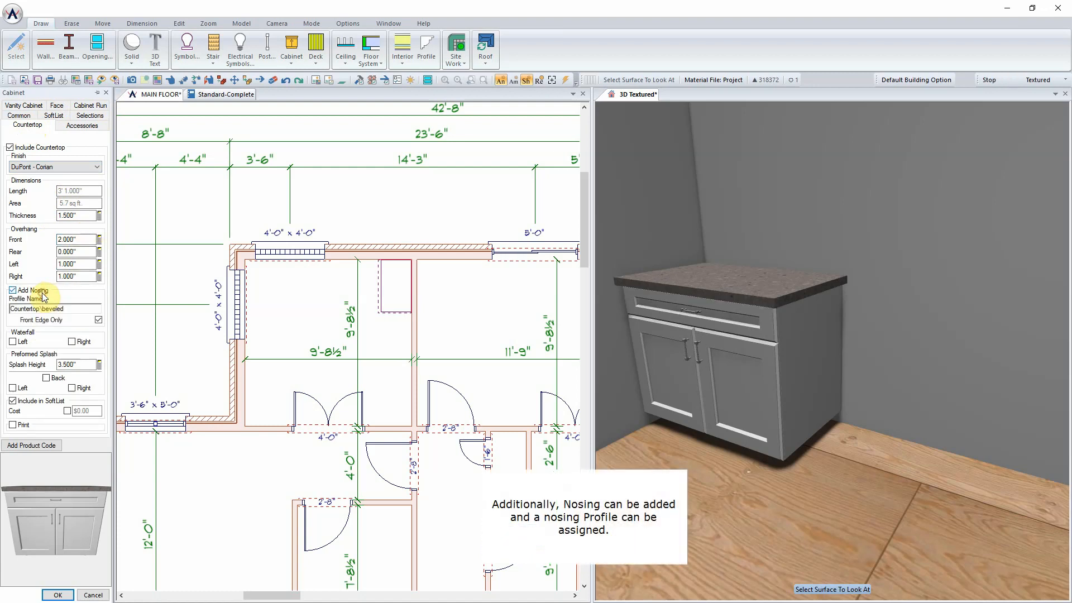
{"action": "left_click", "coordinate": [71, 311]}
{"action": "left_click", "coordinate": [261, 384]}
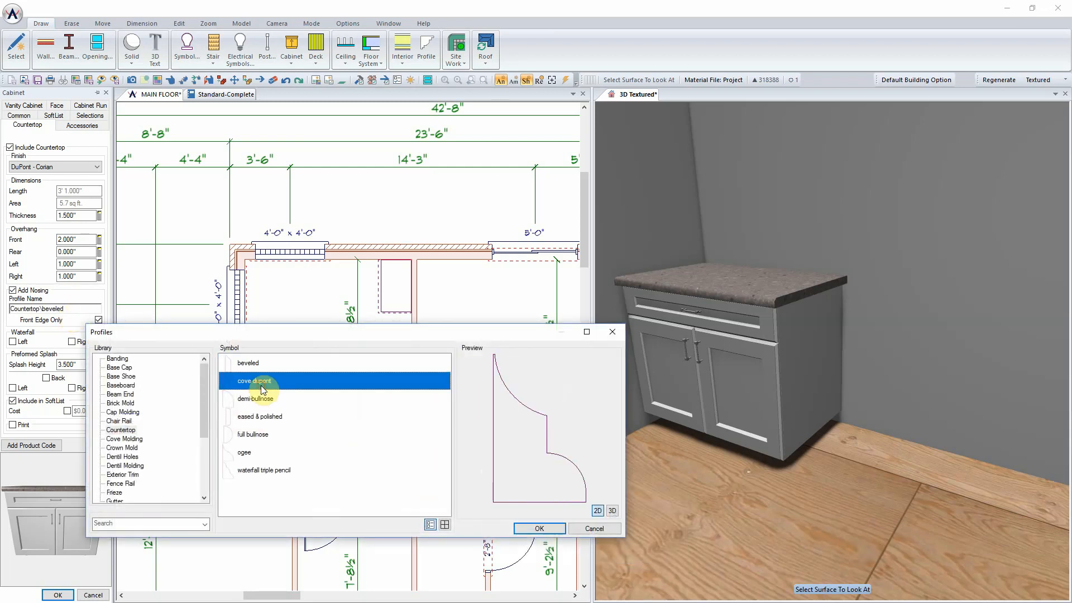
{"action": "left_click", "coordinate": [266, 402]}
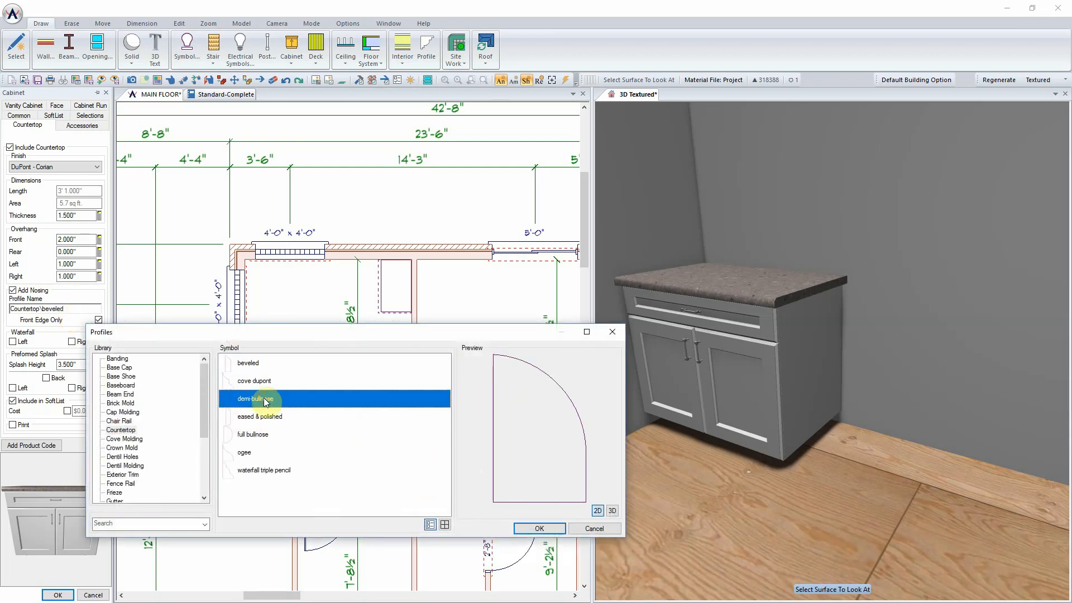
{"action": "left_click", "coordinate": [243, 361]}
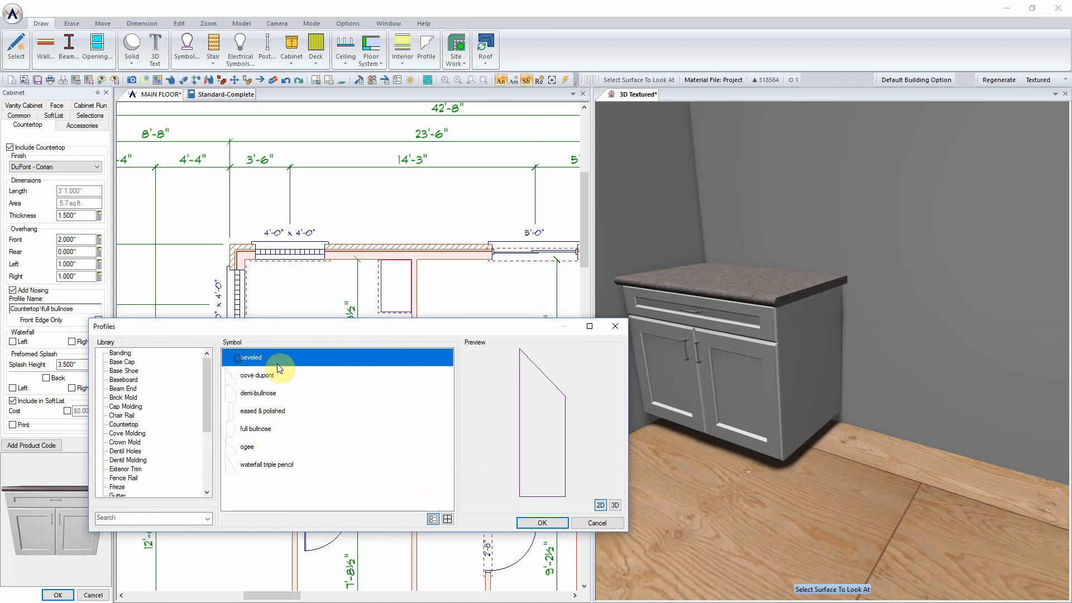
{"action": "left_click", "coordinate": [286, 467]}
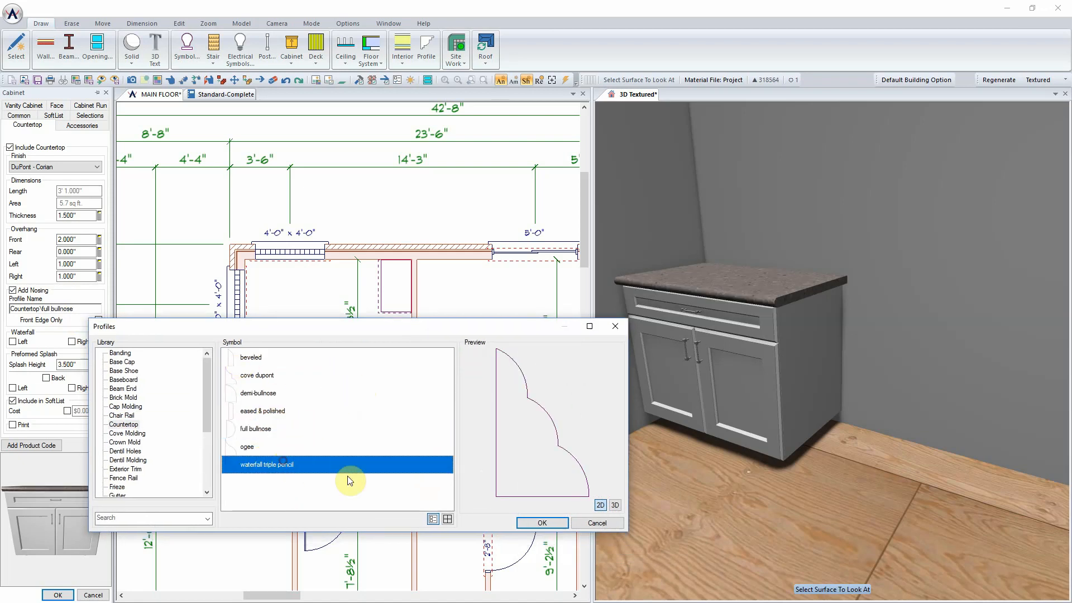
{"action": "left_click", "coordinate": [526, 523]}
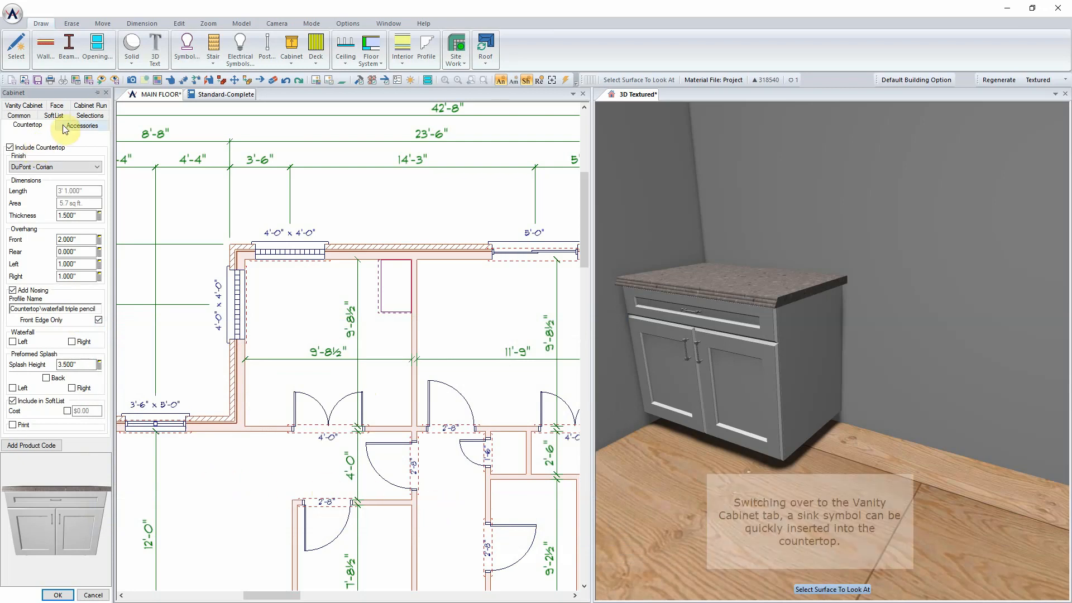
Step: Insert the Kohler K-14156 basin from the Lavatories library as the vanity cabinet's sink
{"action": "left_click", "coordinate": [31, 110]}
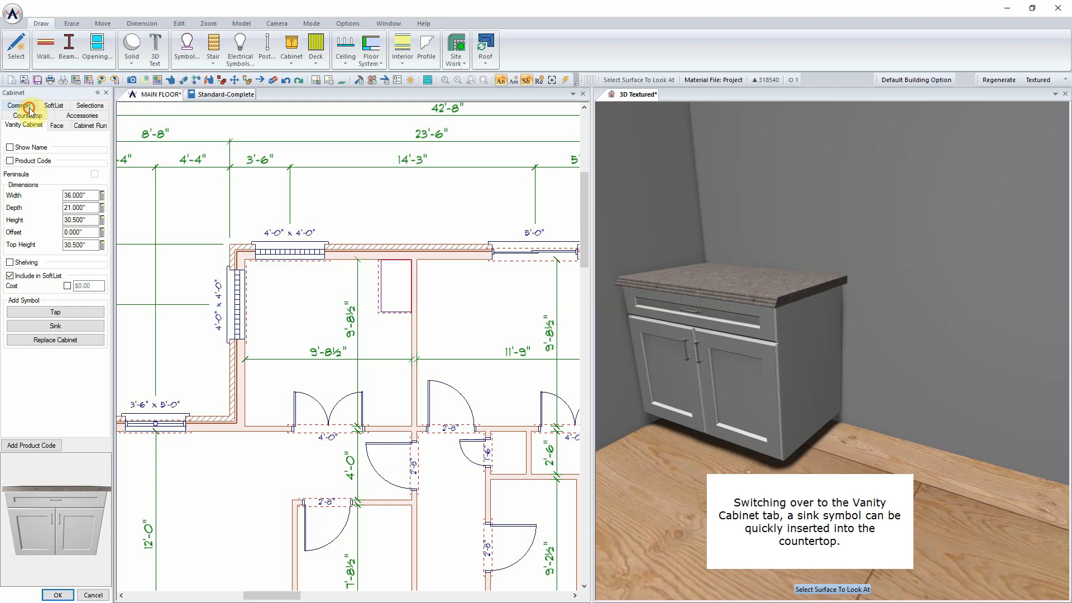
{"action": "left_click", "coordinate": [67, 326]}
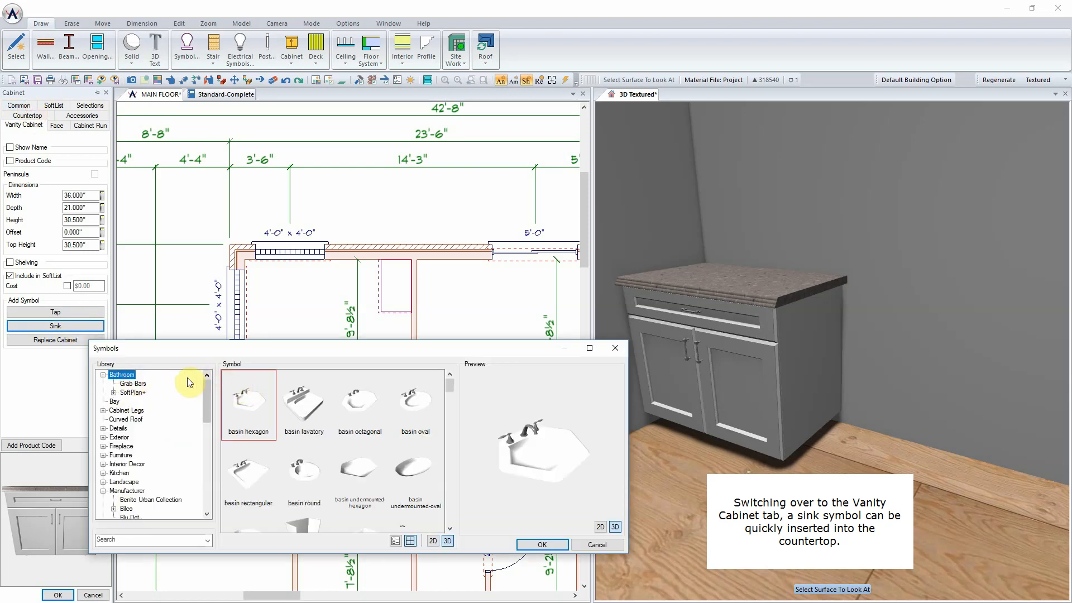
{"action": "left_click_drag", "start_coordinate": [209, 396], "coordinate": [207, 433]}
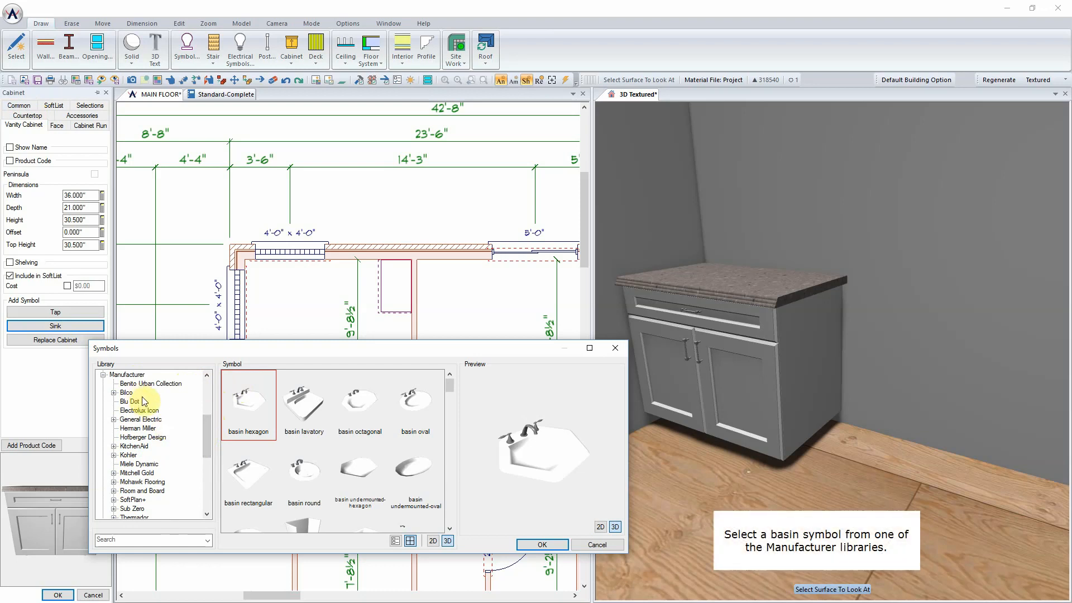
{"action": "left_click", "coordinate": [113, 455]}
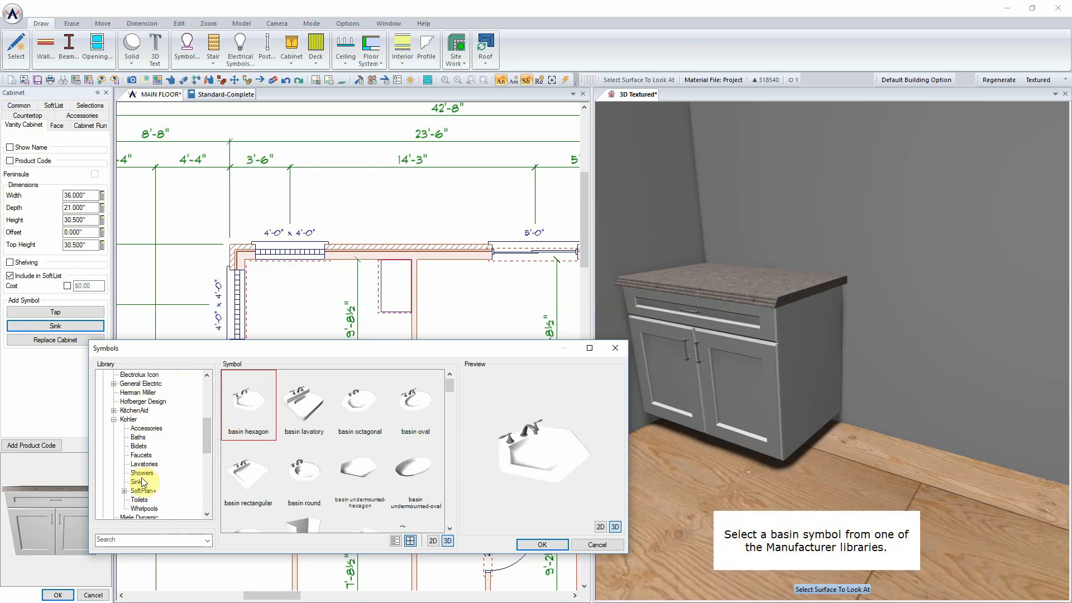
{"action": "left_click", "coordinate": [140, 483]}
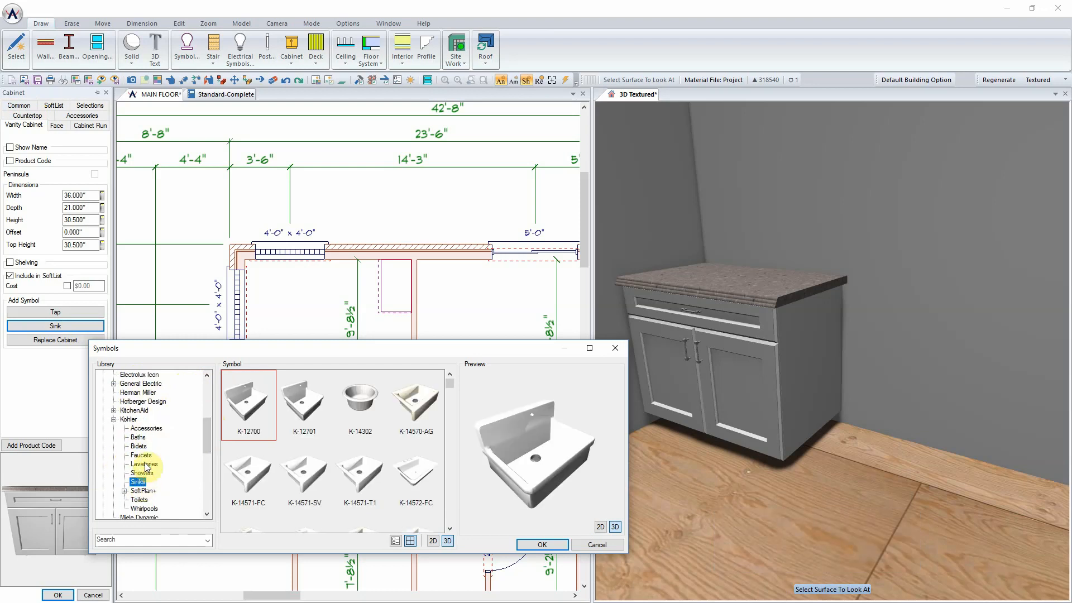
{"action": "left_click", "coordinate": [145, 464]}
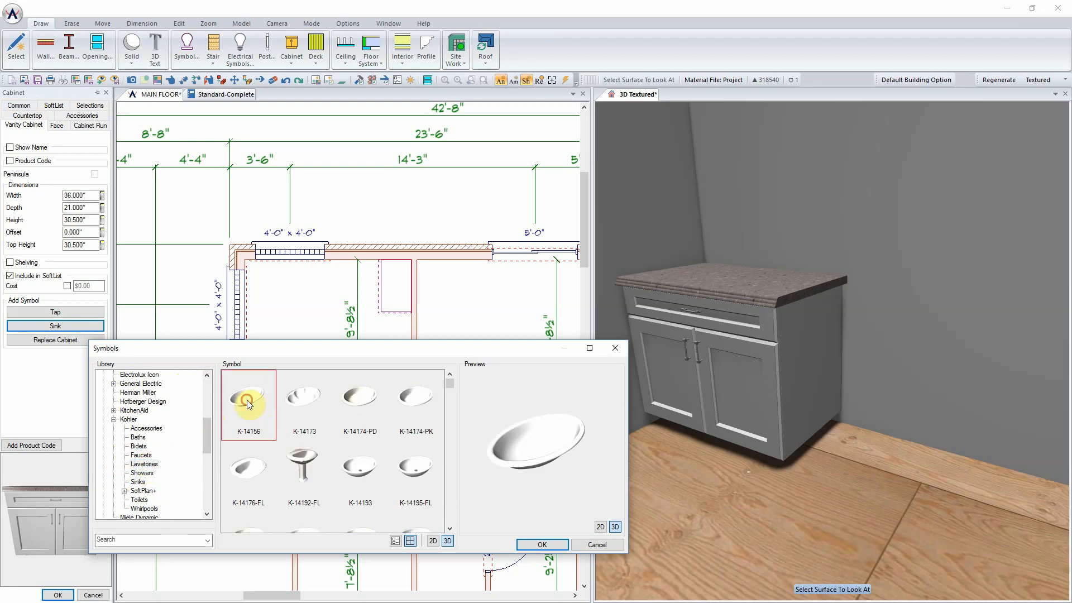
{"action": "left_click", "coordinate": [611, 547]}
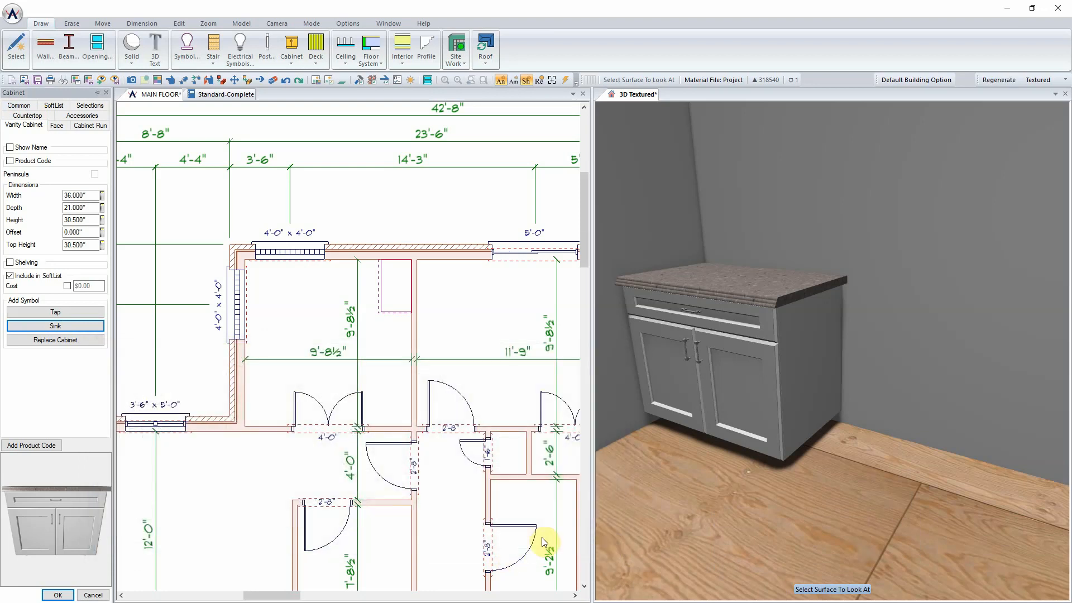
{"action": "left_click", "coordinate": [55, 325]}
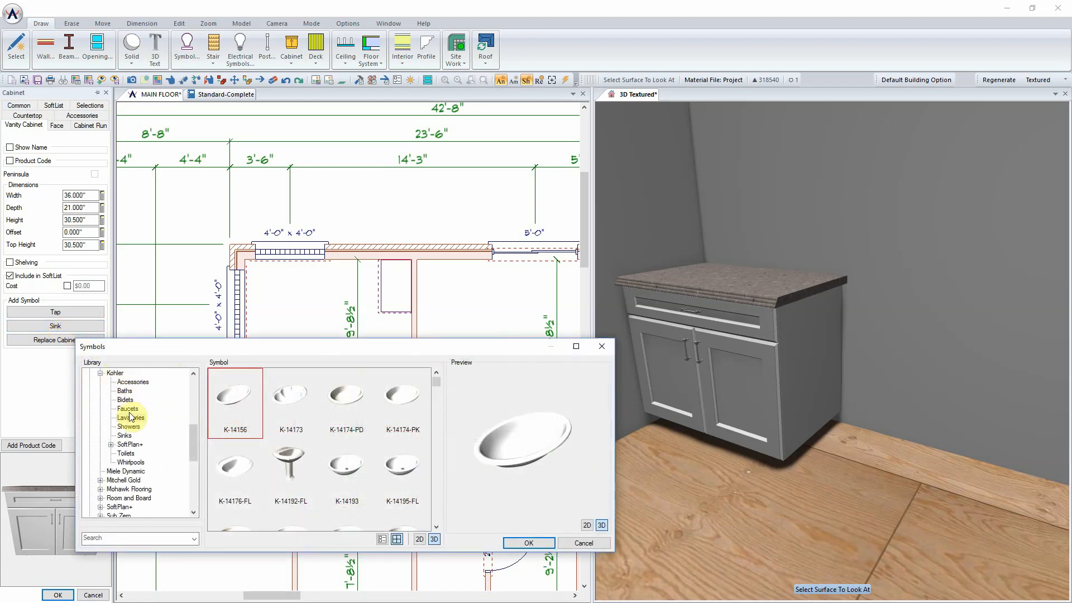
{"action": "left_click", "coordinate": [507, 543]}
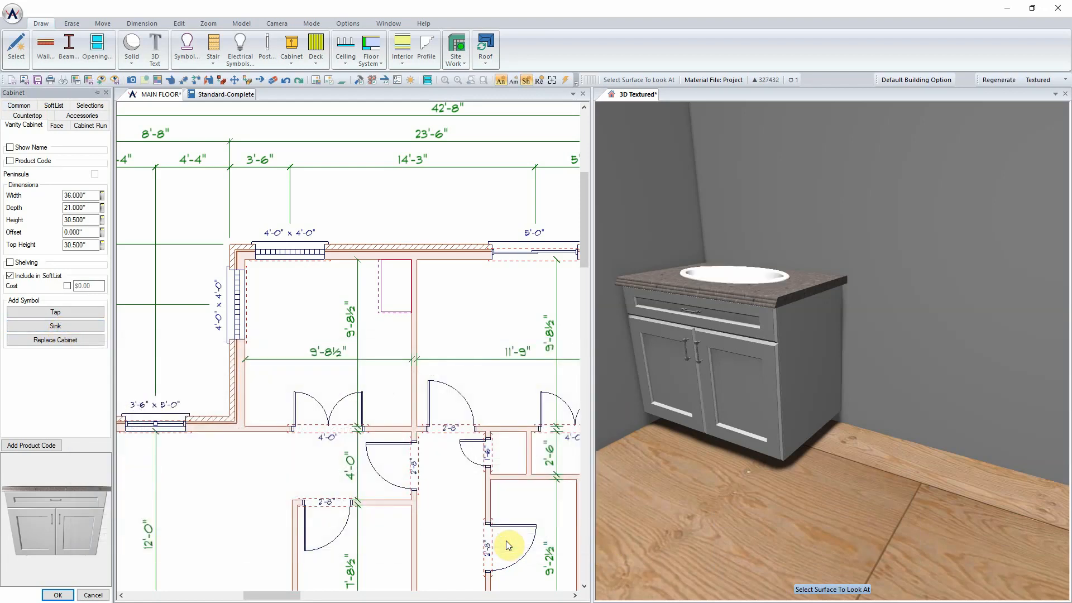
Step: Add the Kohler K-310-4F faucet as the vanity's tap, accept the cabinet edits and refresh the floor plan
{"action": "left_click", "coordinate": [84, 313]}
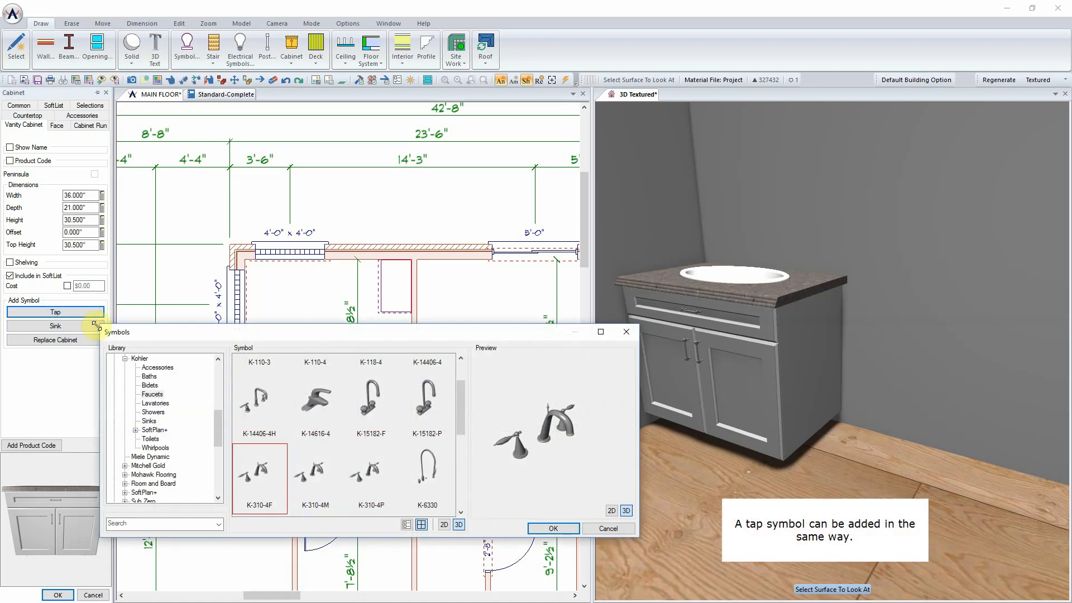
{"action": "left_click", "coordinate": [552, 529]}
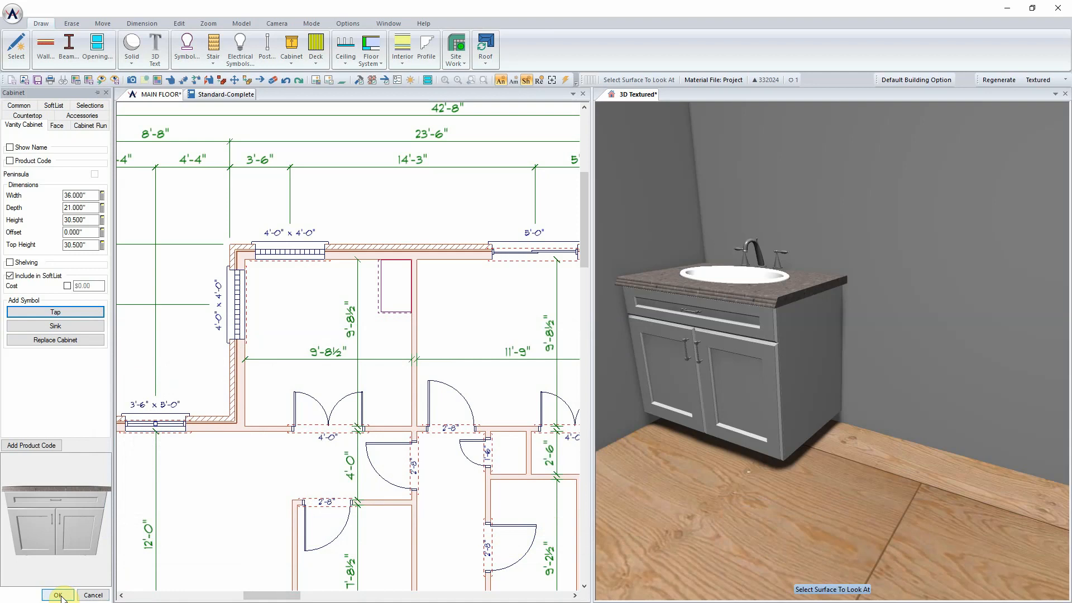
{"action": "left_click", "coordinate": [58, 595]}
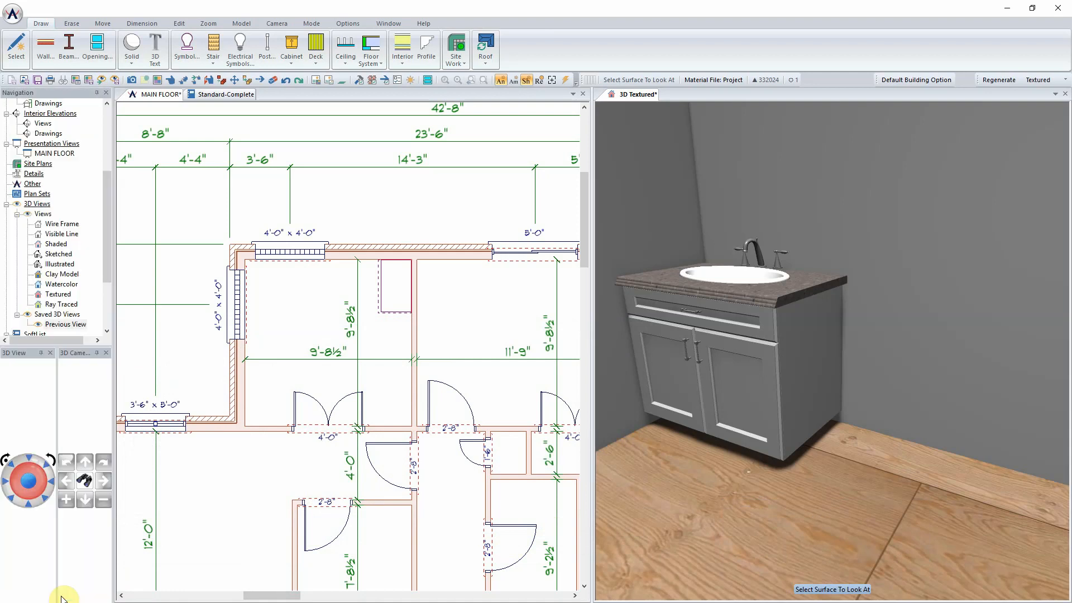
{"action": "left_click", "coordinate": [275, 397]}
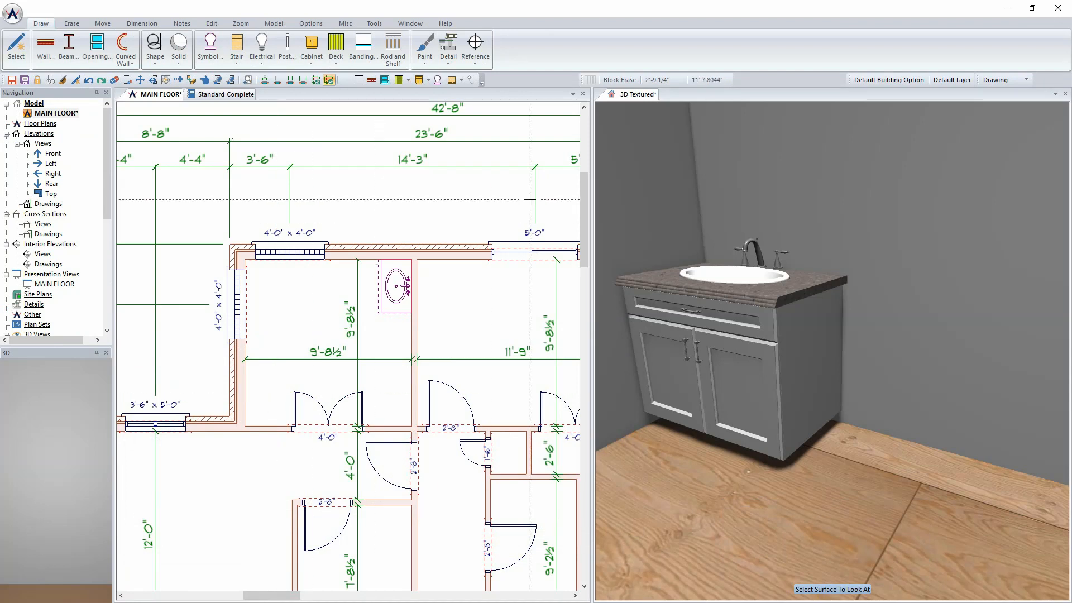
Step: Draw a second matching vanity cabinet at the other end of the same wall in the 3D view, based on the existing vanity
{"action": "left_click", "coordinate": [631, 95]}
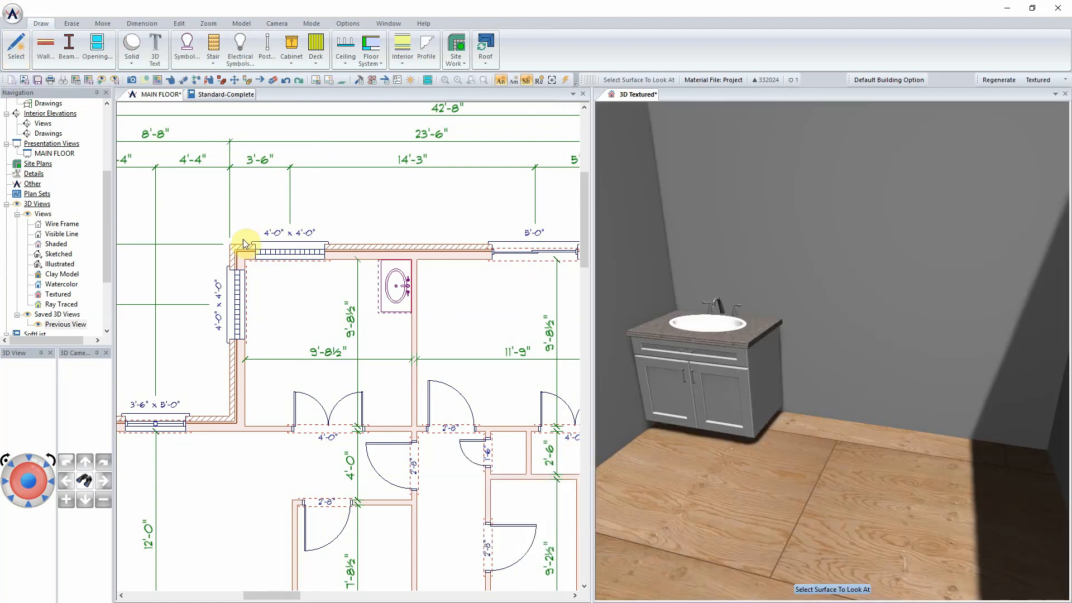
{"action": "left_click", "coordinate": [23, 49]}
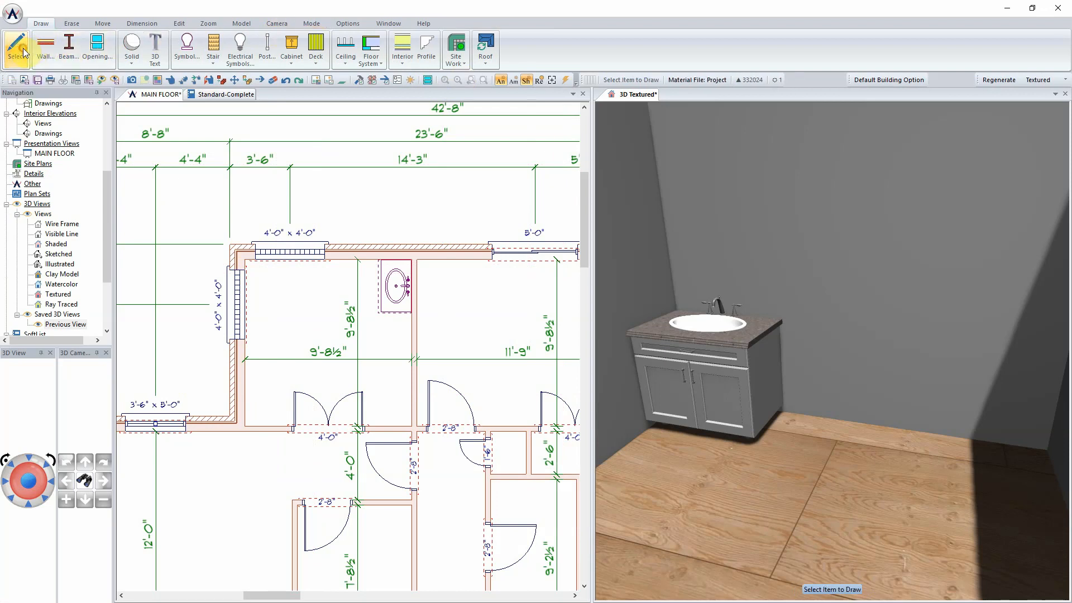
{"action": "left_click", "coordinate": [730, 394]}
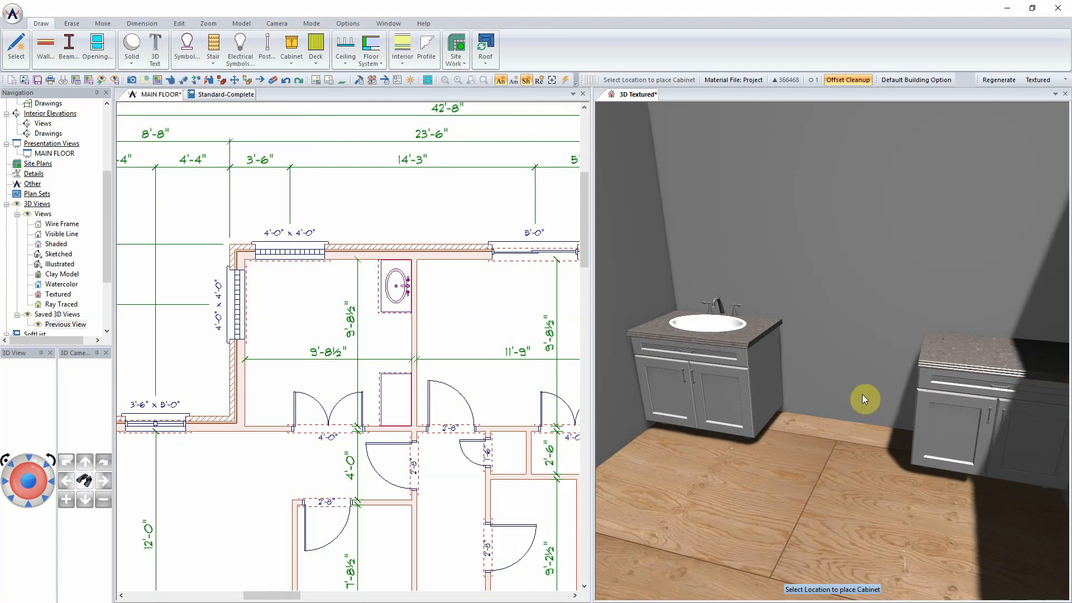
Step: Edit the second vanity cabinet and add the same basin as its sink
{"action": "right_click", "coordinate": [964, 392]}
{"action": "left_click", "coordinate": [926, 419]}
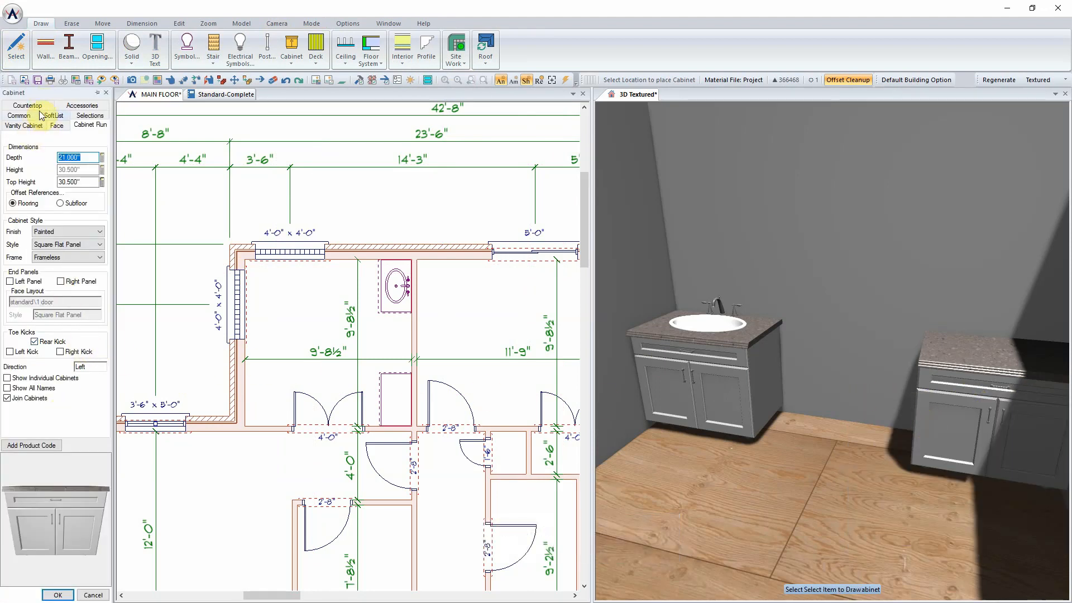
{"action": "left_click", "coordinate": [24, 125]}
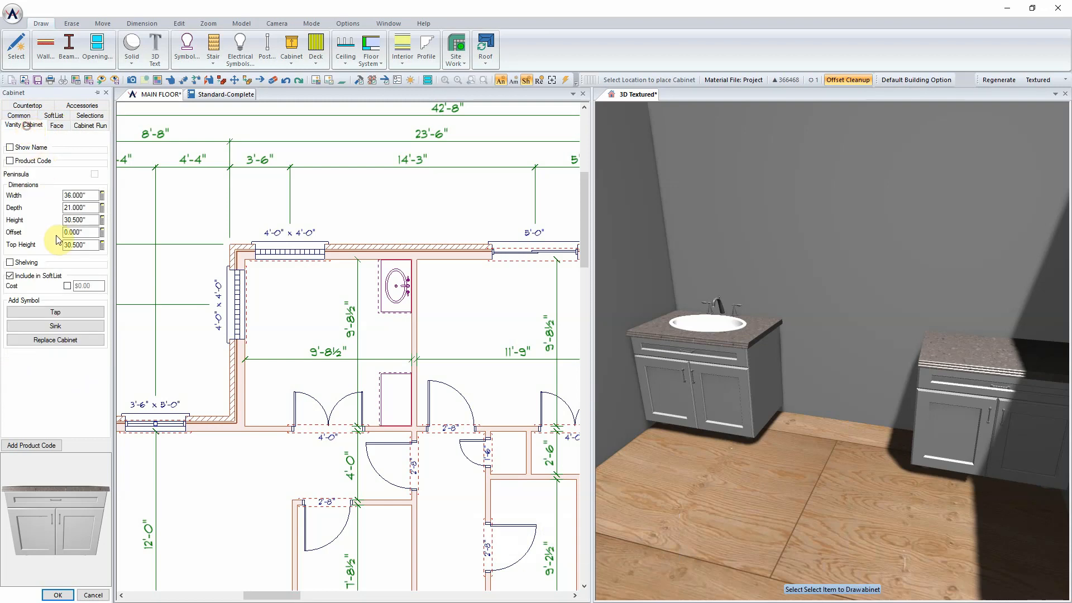
{"action": "left_click", "coordinate": [58, 327]}
{"action": "left_click", "coordinate": [533, 542]}
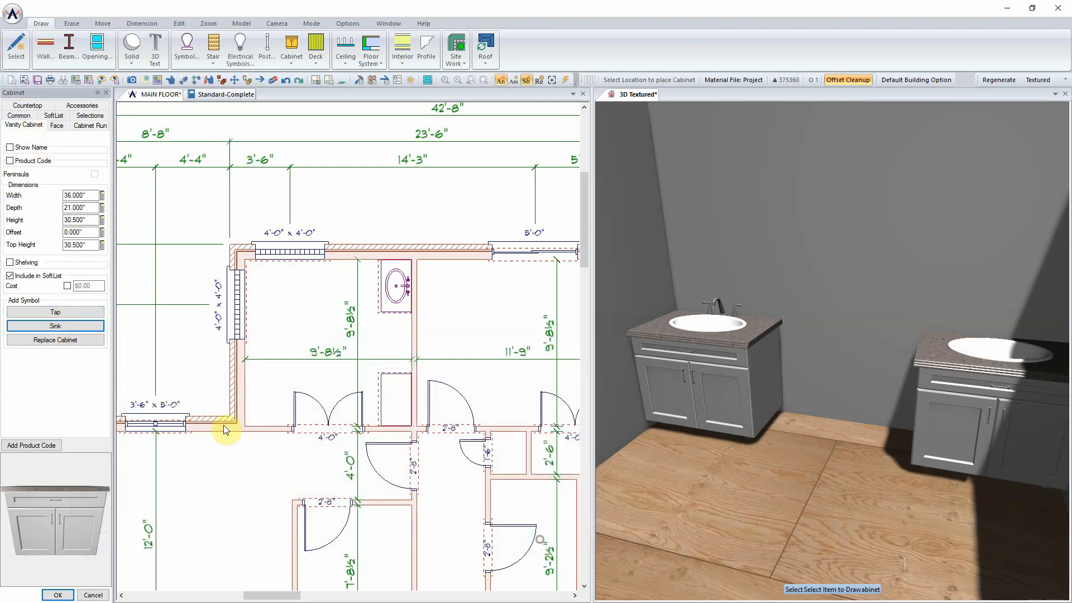
Step: Add the Kohler K-310-4F faucet as the second vanity's tap, accept the cabinet edits and refresh the floor plan
{"action": "left_click", "coordinate": [84, 312]}
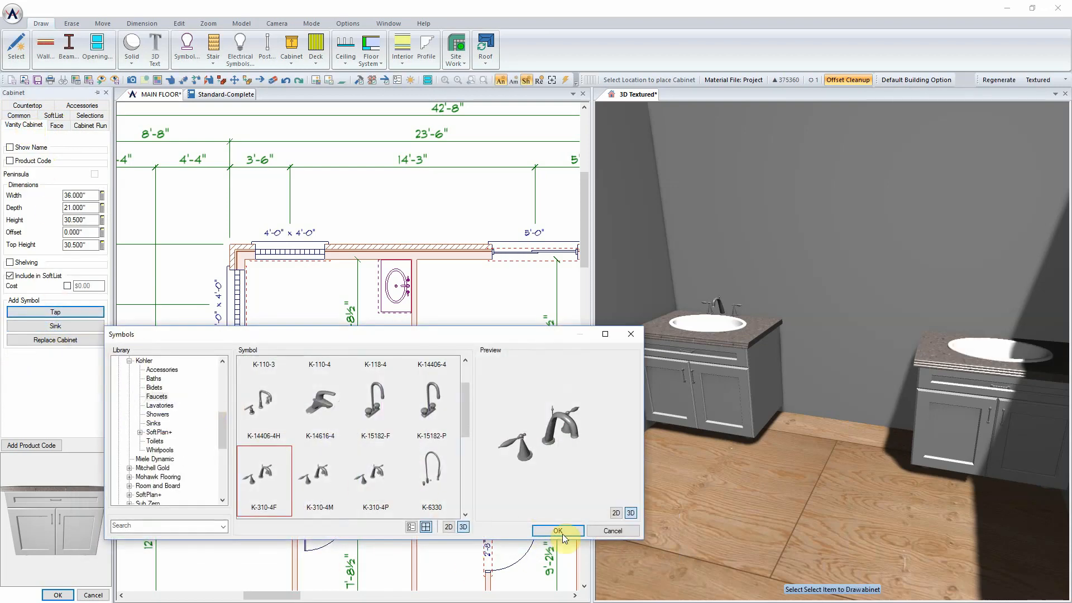
{"action": "left_click", "coordinate": [552, 530]}
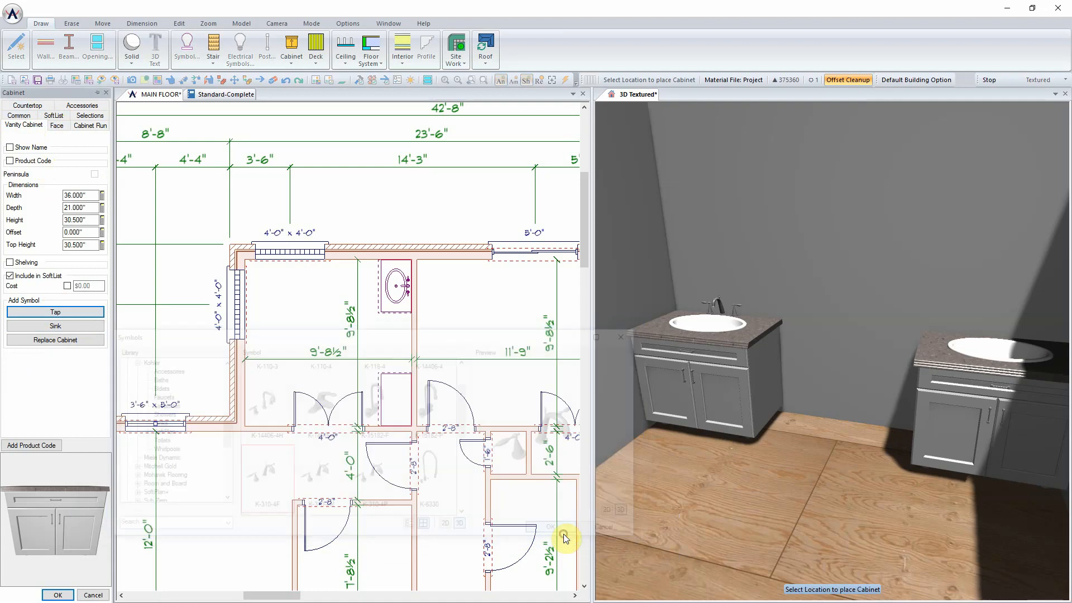
{"action": "left_click", "coordinate": [58, 595]}
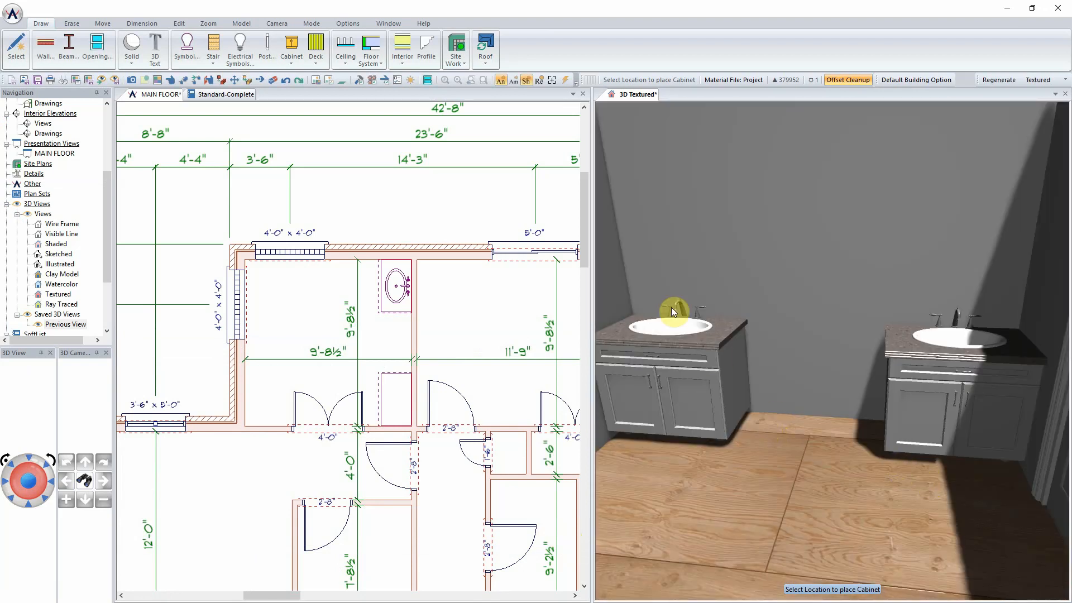
{"action": "left_click", "coordinate": [394, 354]}
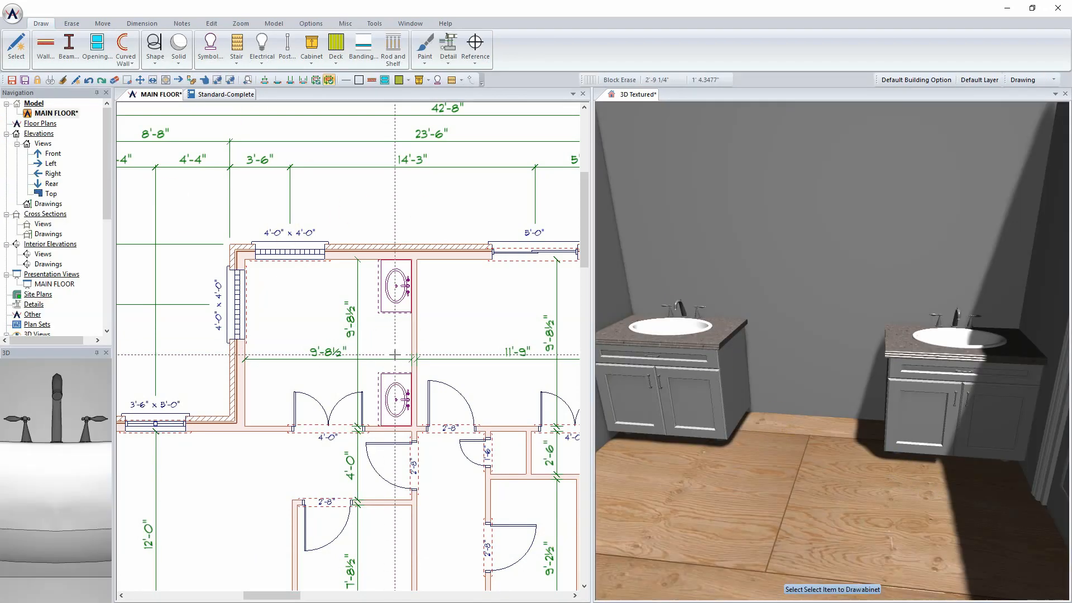
Step: Place the shower half round symbol from the Bathroom library against the wall between the two vanity cabinets
{"action": "scroll", "coordinate": [394, 354], "scroll_direction": "up", "scroll_amount": 2}
{"action": "right_click", "coordinate": [147, 230]}
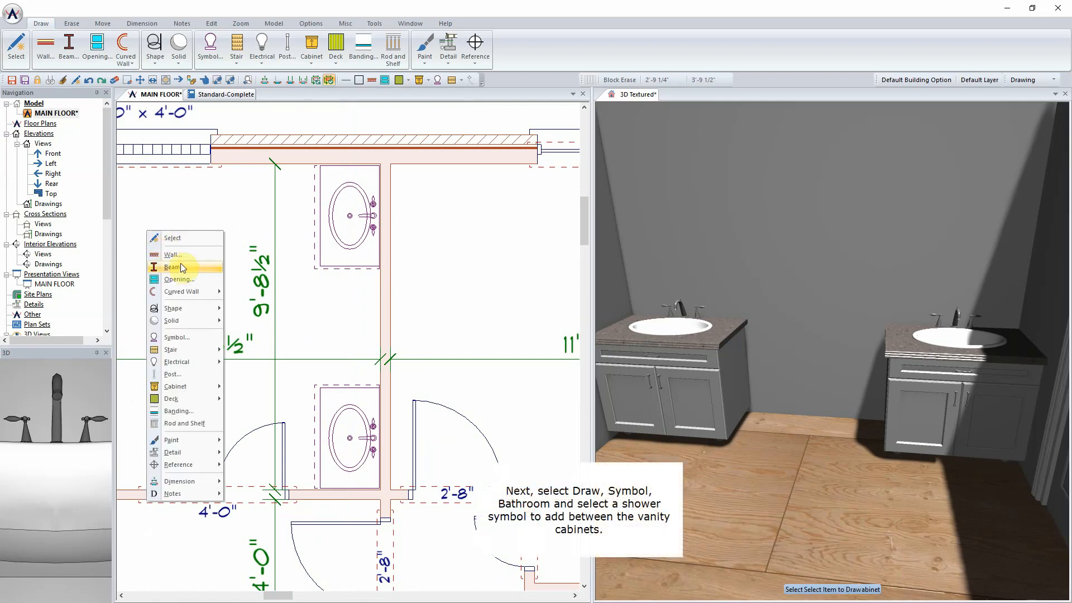
{"action": "left_click", "coordinate": [183, 337]}
{"action": "left_click_drag", "start_coordinate": [348, 364], "coordinate": [604, 134]}
{"action": "left_click_drag", "start_coordinate": [586, 232], "coordinate": [581, 172]}
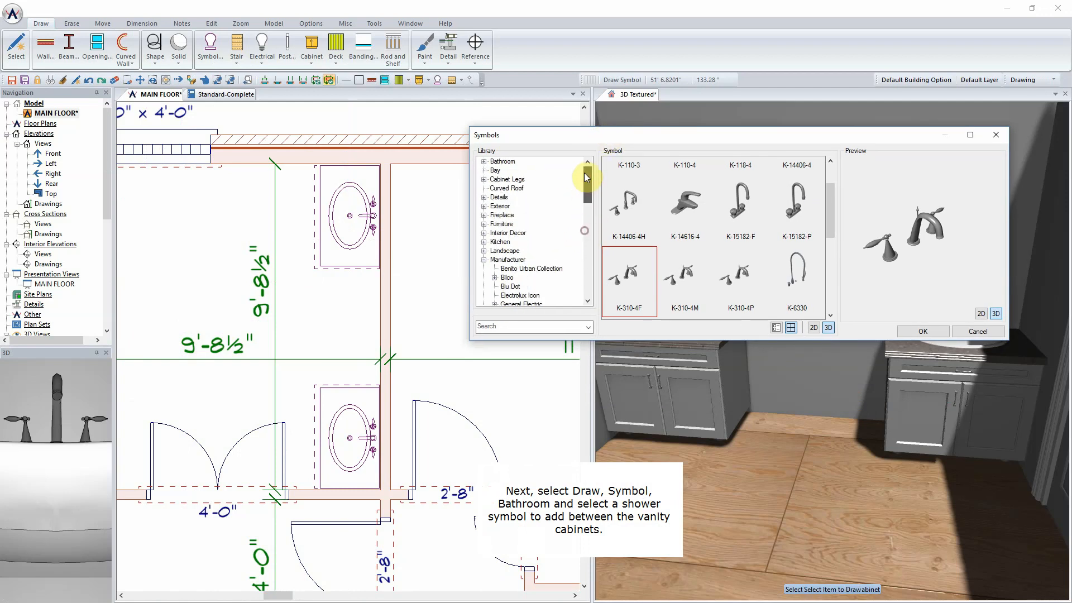
{"action": "left_click", "coordinate": [483, 162]}
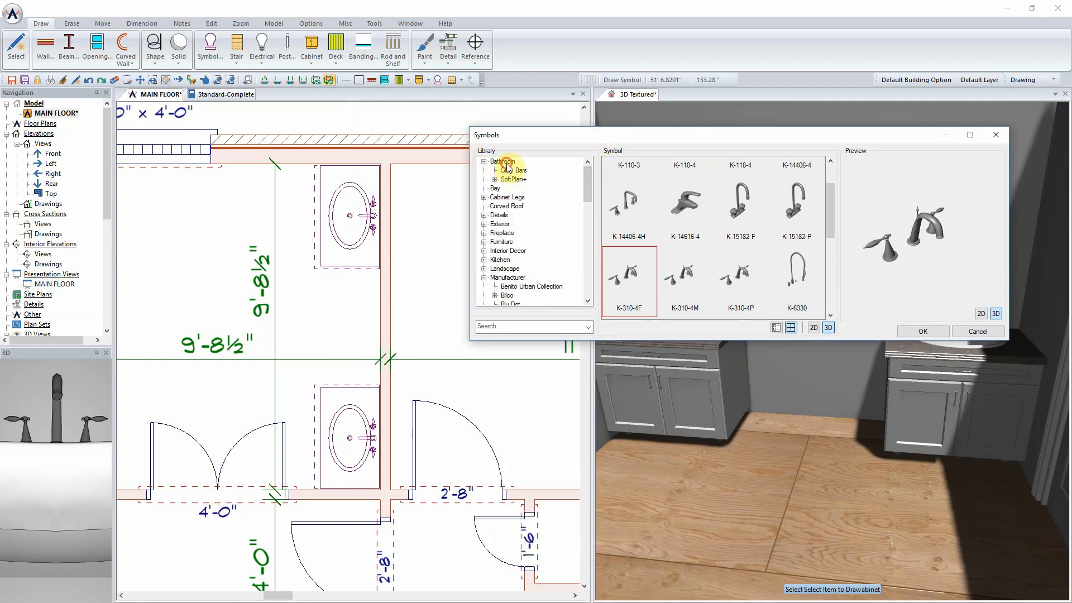
{"action": "left_click", "coordinate": [507, 163]}
{"action": "left_click_drag", "start_coordinate": [830, 186], "coordinate": [833, 237]}
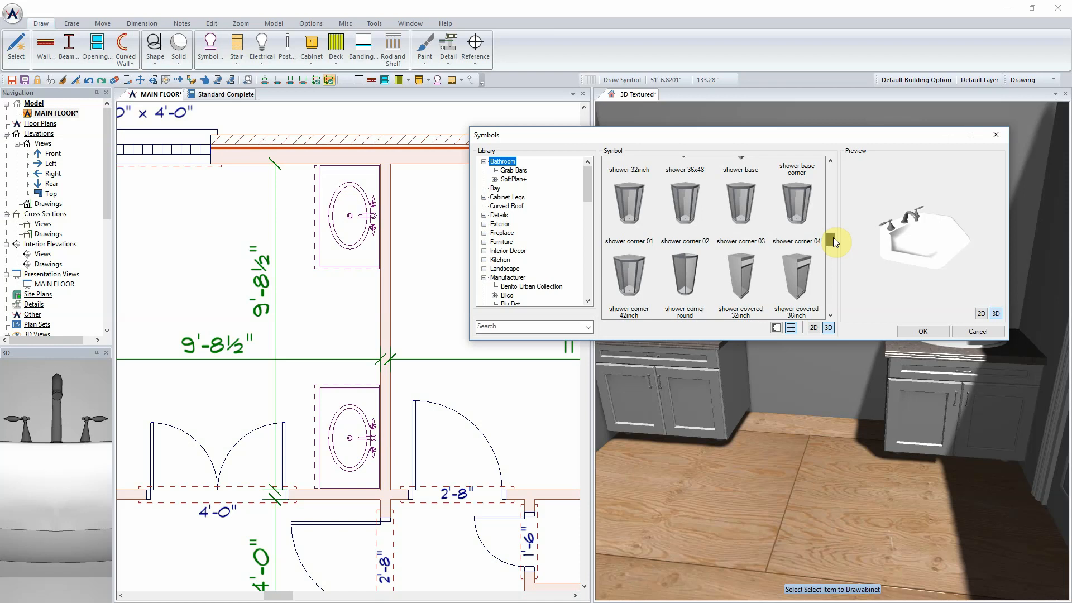
{"action": "left_click_drag", "start_coordinate": [833, 236], "coordinate": [828, 246]}
{"action": "left_click", "coordinate": [750, 250]}
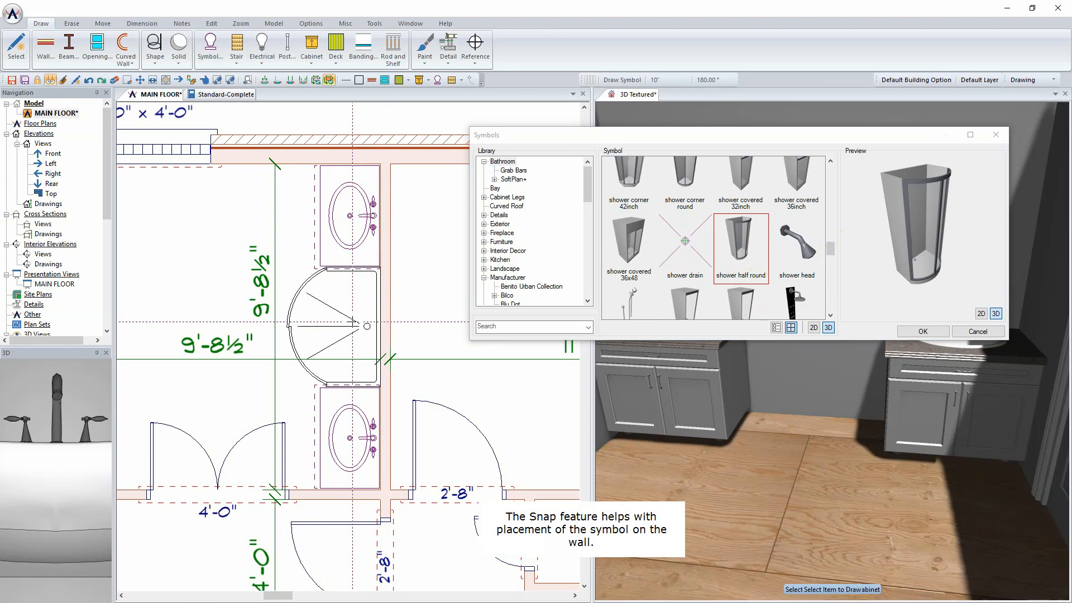
{"action": "left_click", "coordinate": [380, 325]}
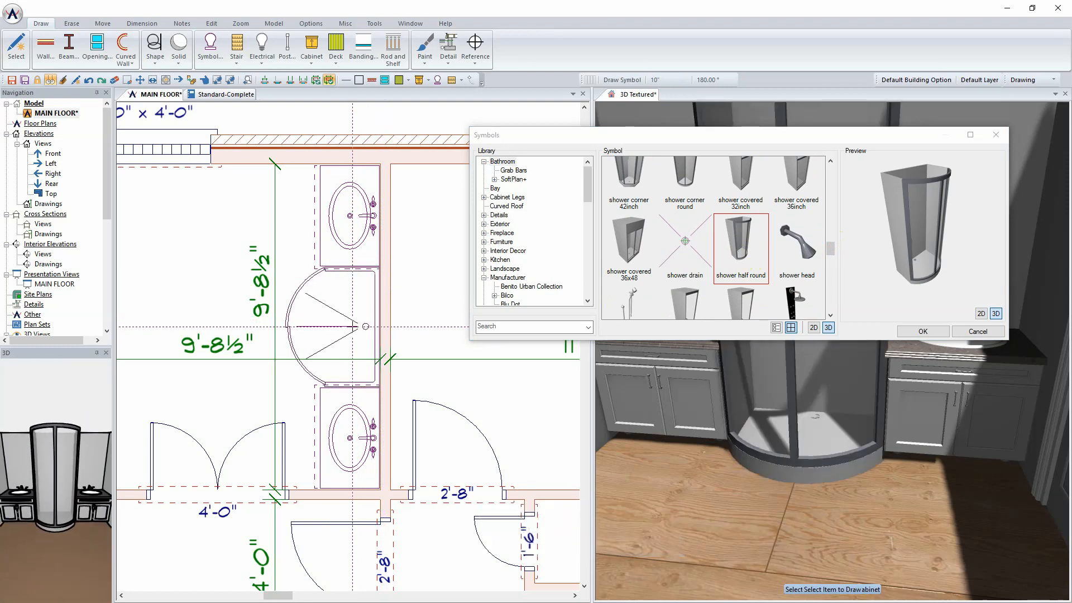
Step: Place the hand shower symbol from the Bathroom library on the wall inside the half-round shower
{"action": "left_click", "coordinate": [630, 297]}
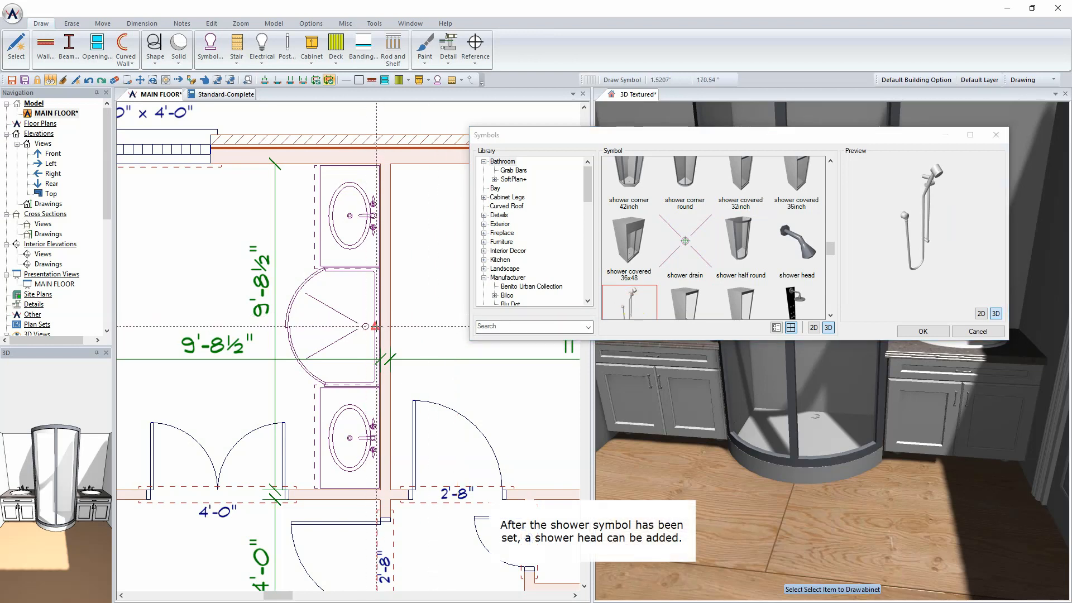
{"action": "left_click", "coordinate": [363, 326]}
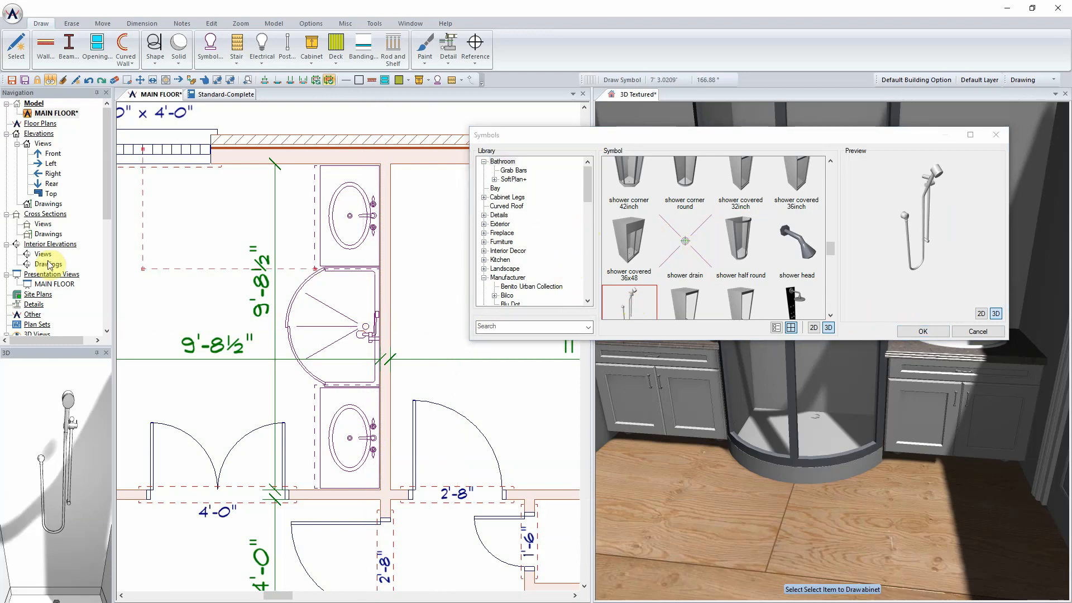
Step: Place a toilet and the Villeroy & Boch Ceta BQ175CEA7V bathtub along the bathroom's exterior wall opposite the vanities
{"action": "scroll", "coordinate": [194, 315], "scroll_direction": "down", "scroll_amount": 2}
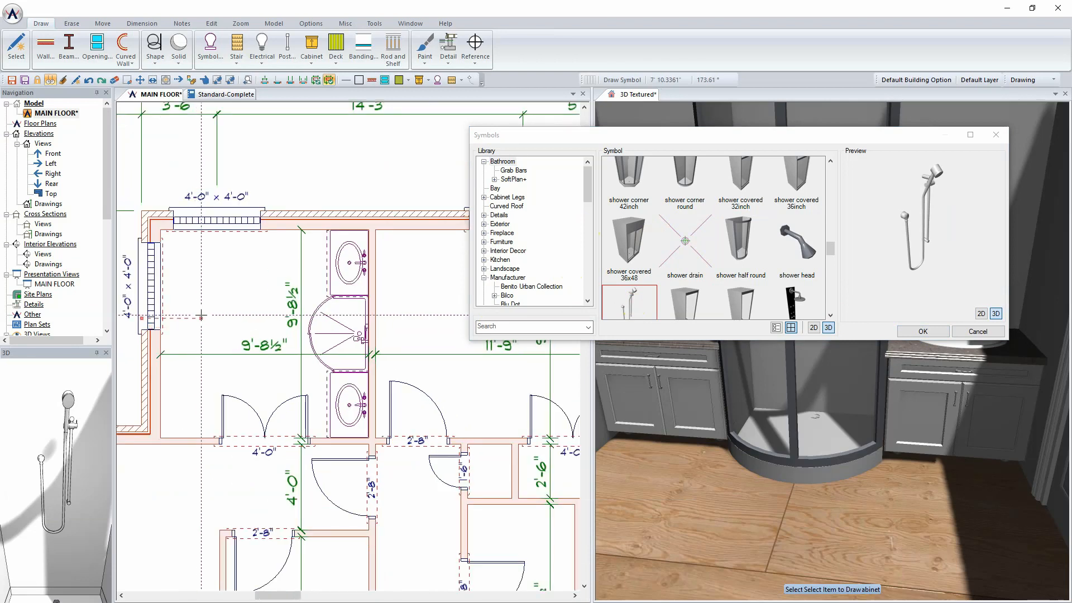
{"action": "left_click", "coordinate": [535, 236]}
{"action": "left_click_drag", "start_coordinate": [590, 191], "coordinate": [596, 259]}
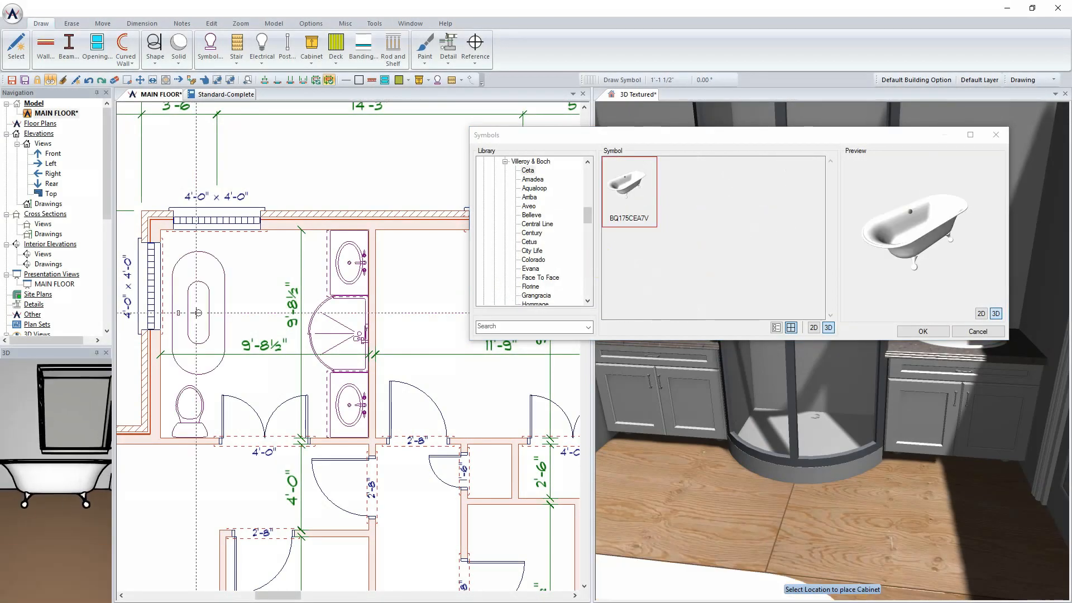
Step: Move the bathtub in the floor plan away from the toilet, leaving about 3'-1" to the wall behind the toilet
{"action": "right_click", "coordinate": [204, 302]}
{"action": "left_click", "coordinate": [243, 328]}
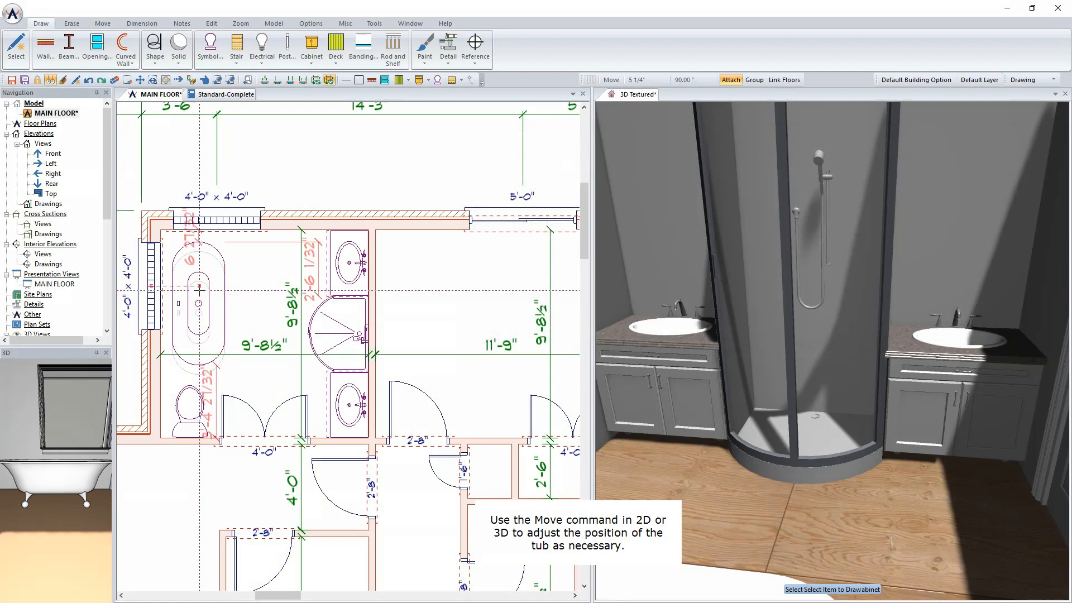
{"action": "left_click", "coordinate": [199, 286]}
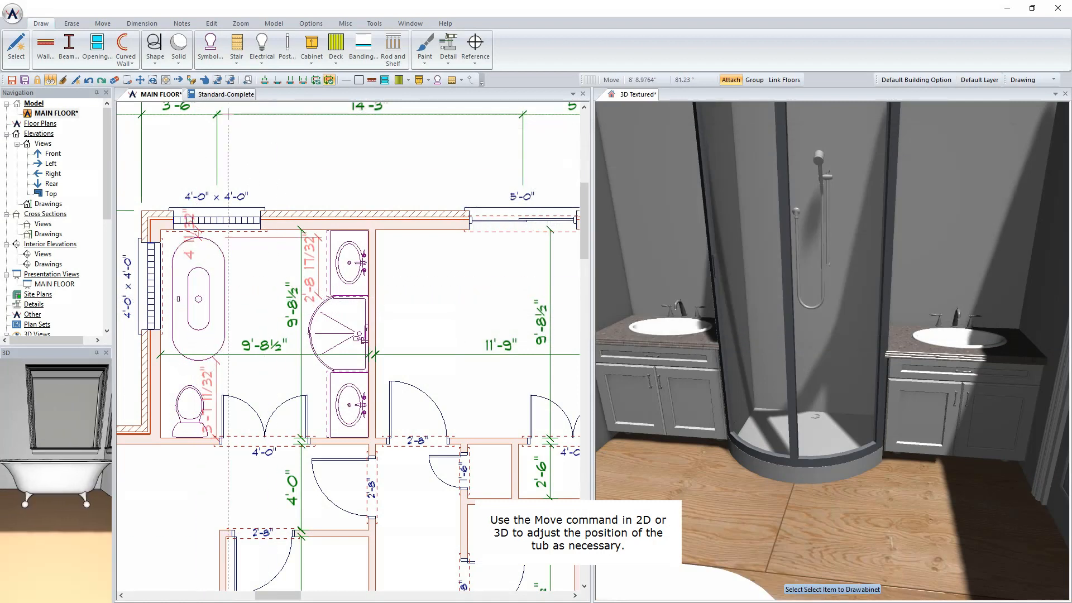
Step: Place the axor montreux 2-handle tub filler freestanding from Hansgrohe's Two Handle bath library at the tub's window side
{"action": "left_click", "coordinate": [218, 56]}
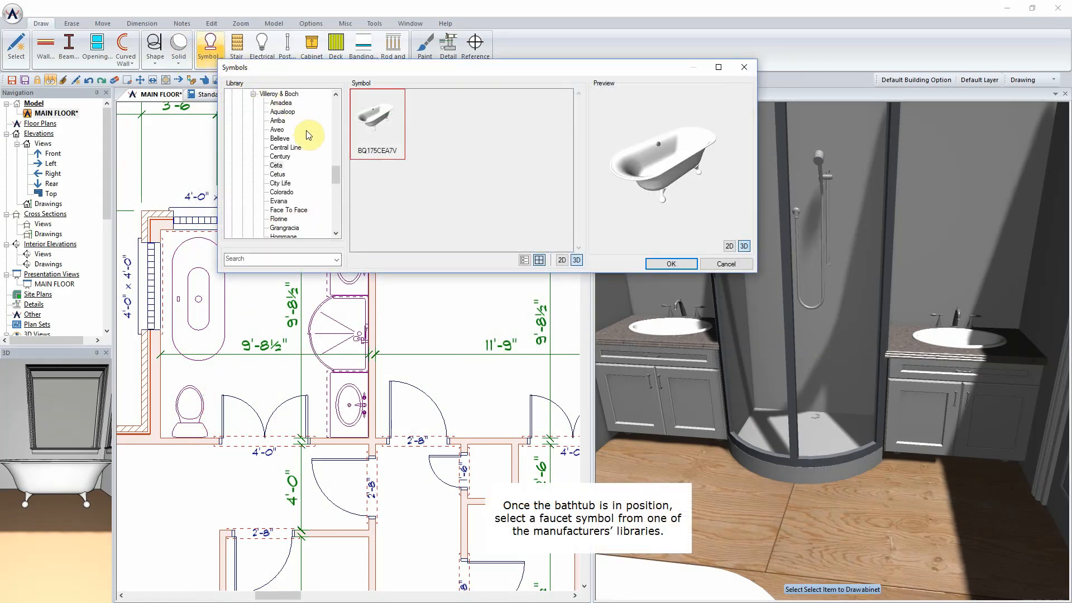
{"action": "left_click_drag", "start_coordinate": [339, 178], "coordinate": [341, 141]}
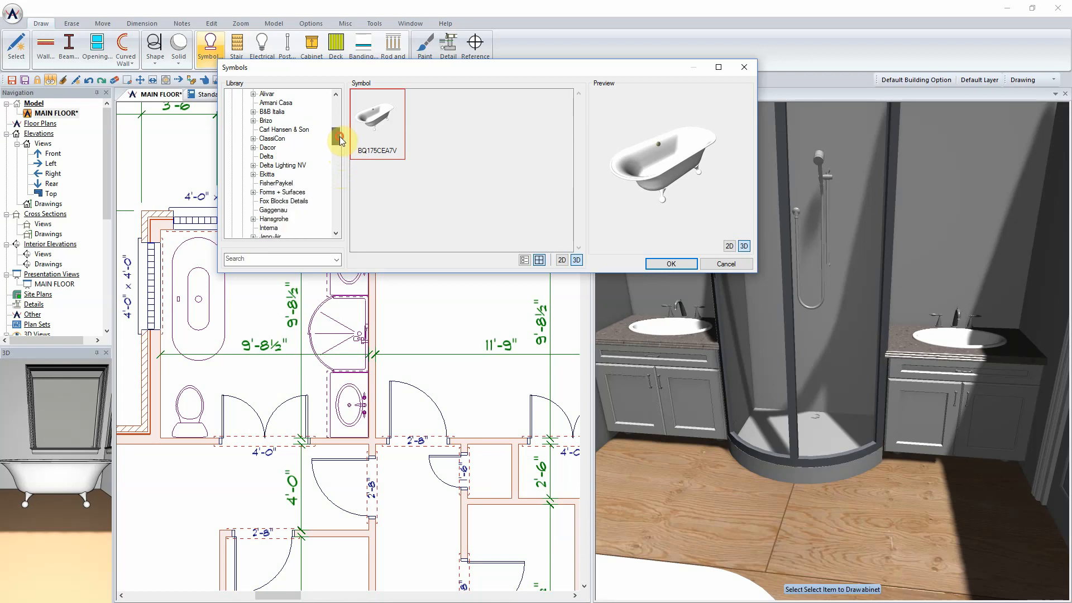
{"action": "double_click", "coordinate": [273, 219]}
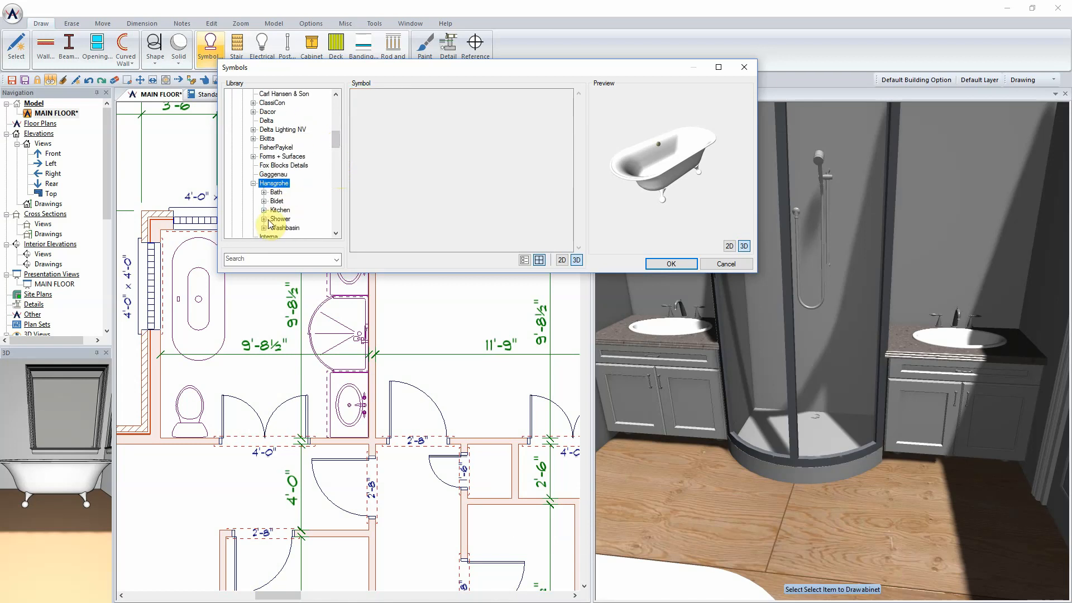
{"action": "double_click", "coordinate": [273, 194]}
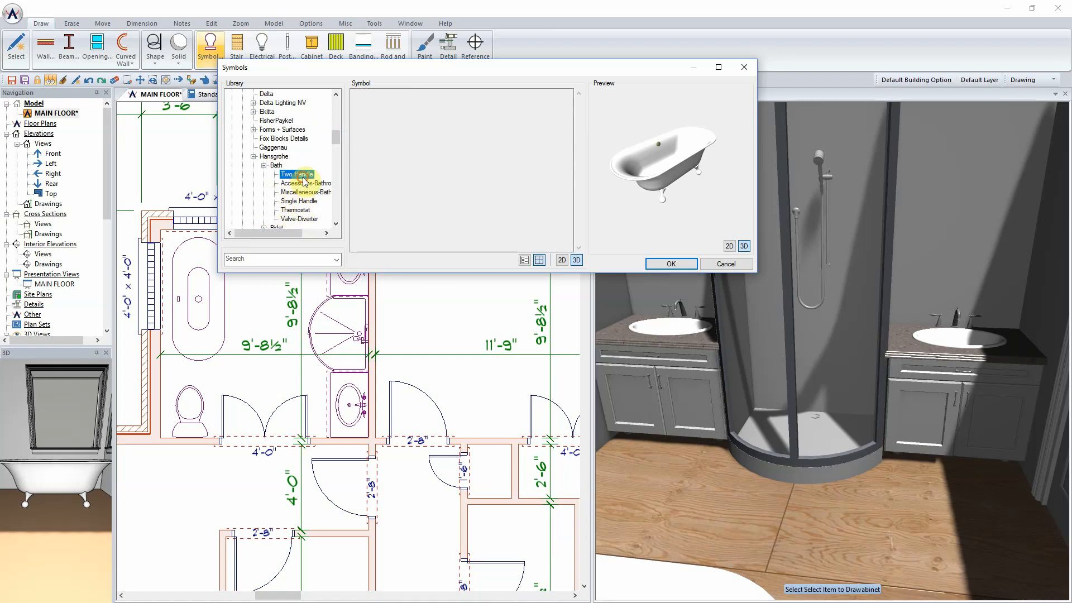
{"action": "left_click_drag", "start_coordinate": [581, 144], "coordinate": [580, 183]}
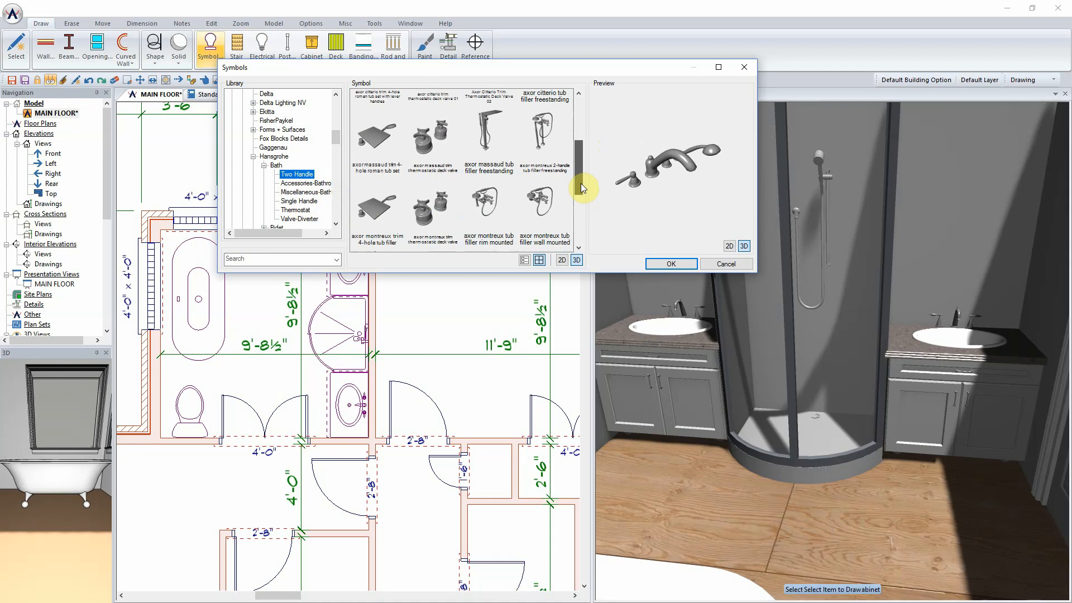
{"action": "left_click", "coordinate": [540, 136]}
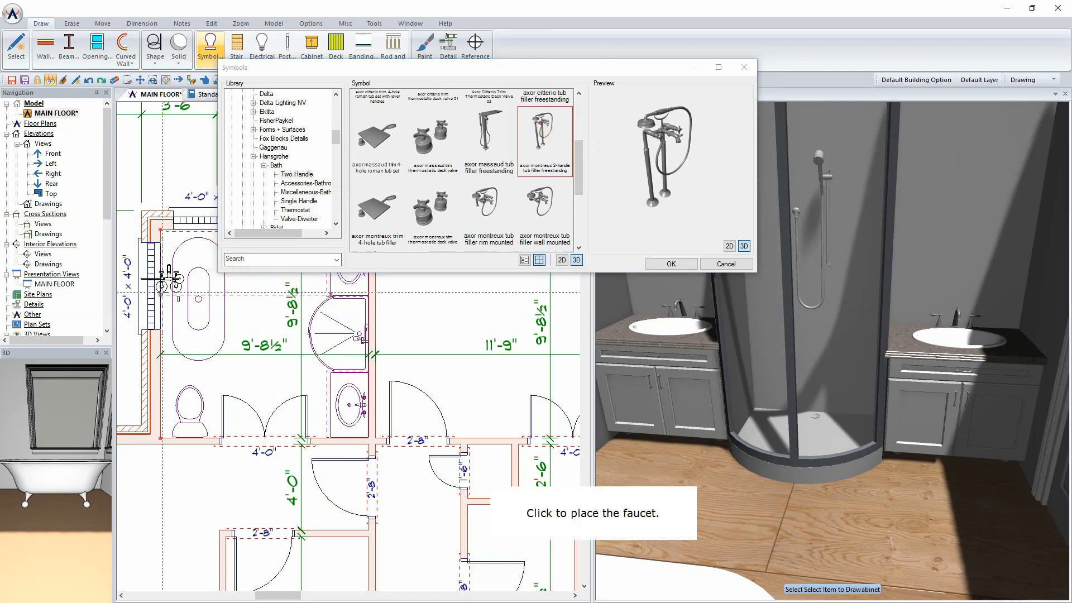
{"action": "left_click", "coordinate": [174, 300]}
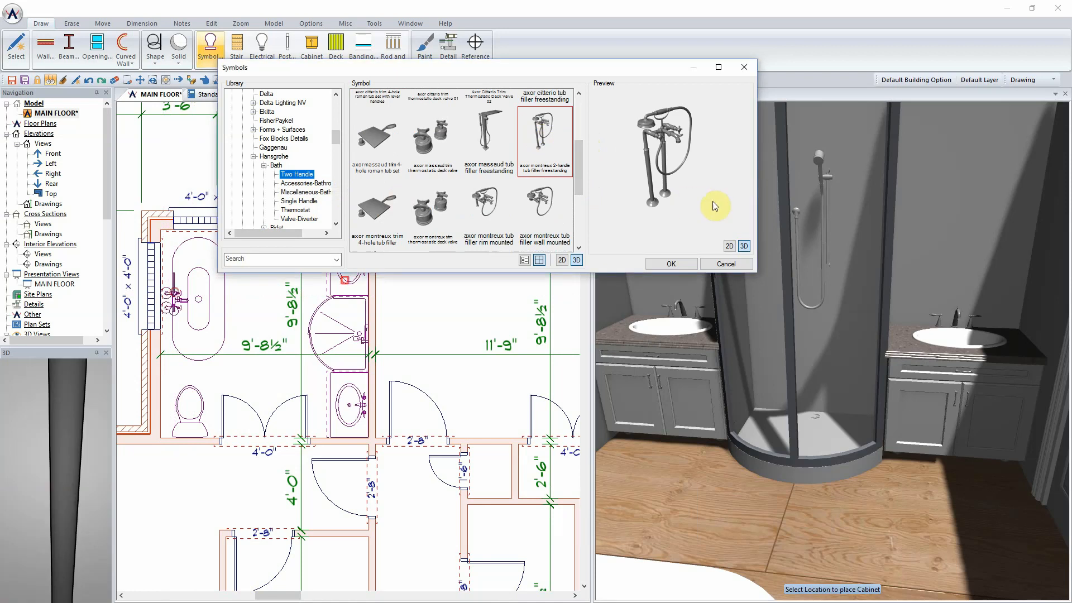
{"action": "left_click", "coordinate": [670, 264]}
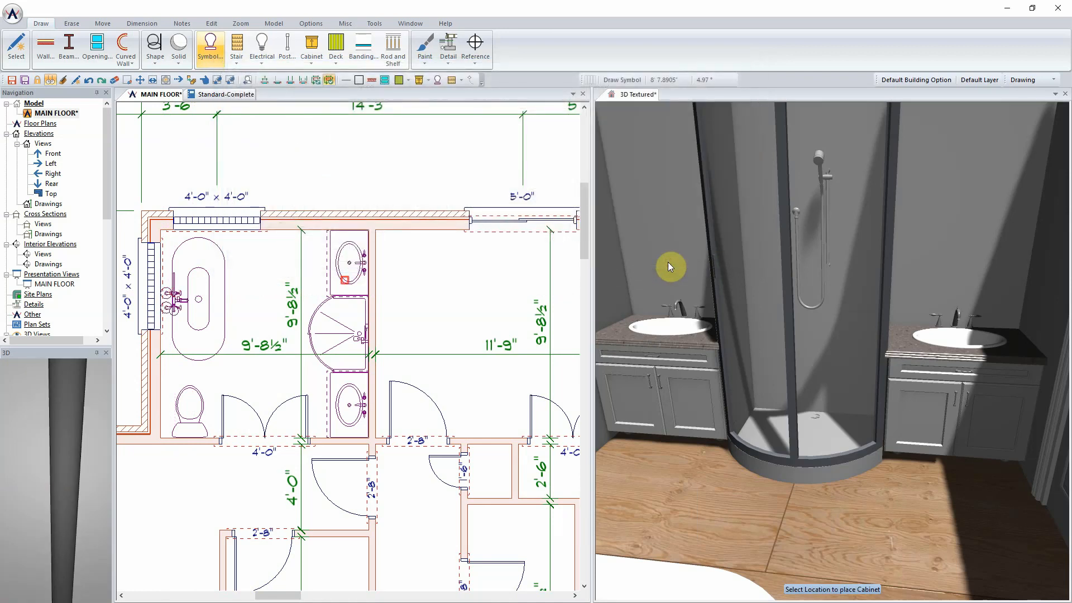
Step: Review the bathtub and its freestanding faucet in the 3D view by aiming the camera at them
{"action": "left_click", "coordinate": [646, 103]}
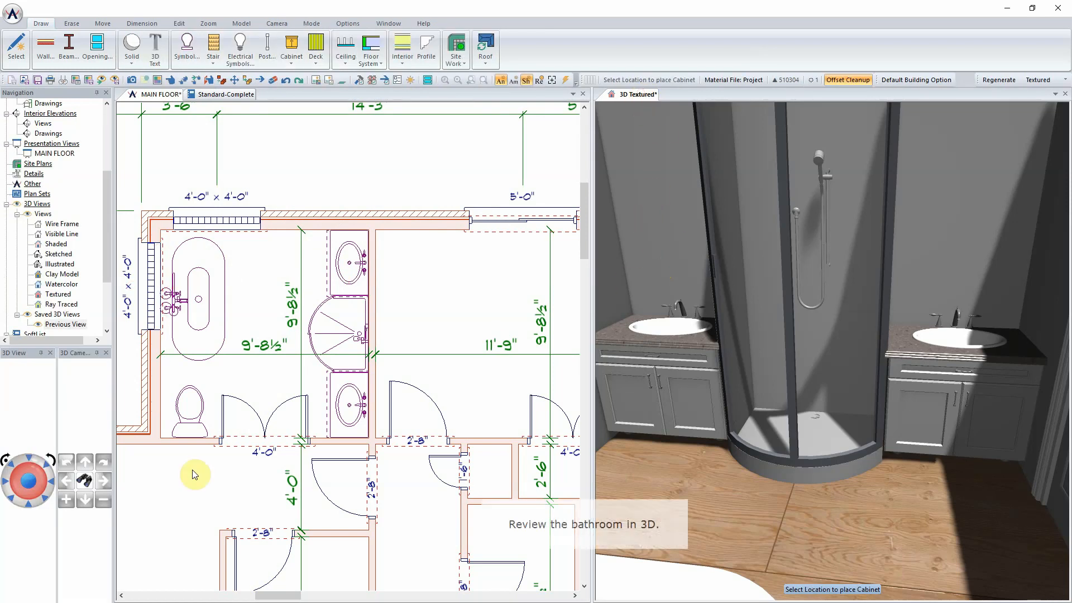
{"action": "left_click", "coordinate": [87, 481]}
{"action": "left_click", "coordinate": [640, 378]}
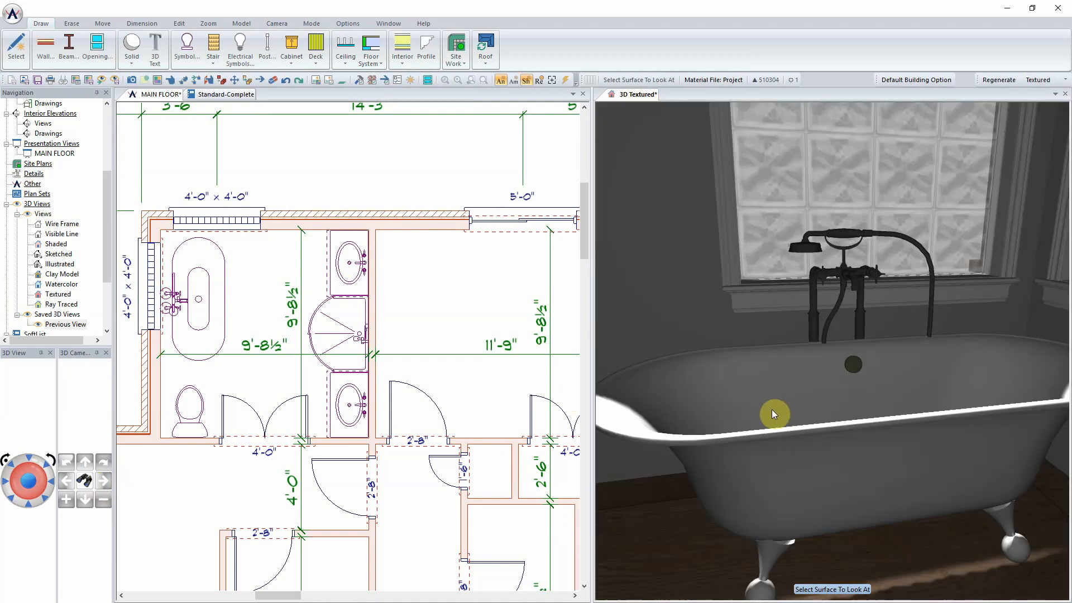
{"action": "left_click", "coordinate": [773, 411]}
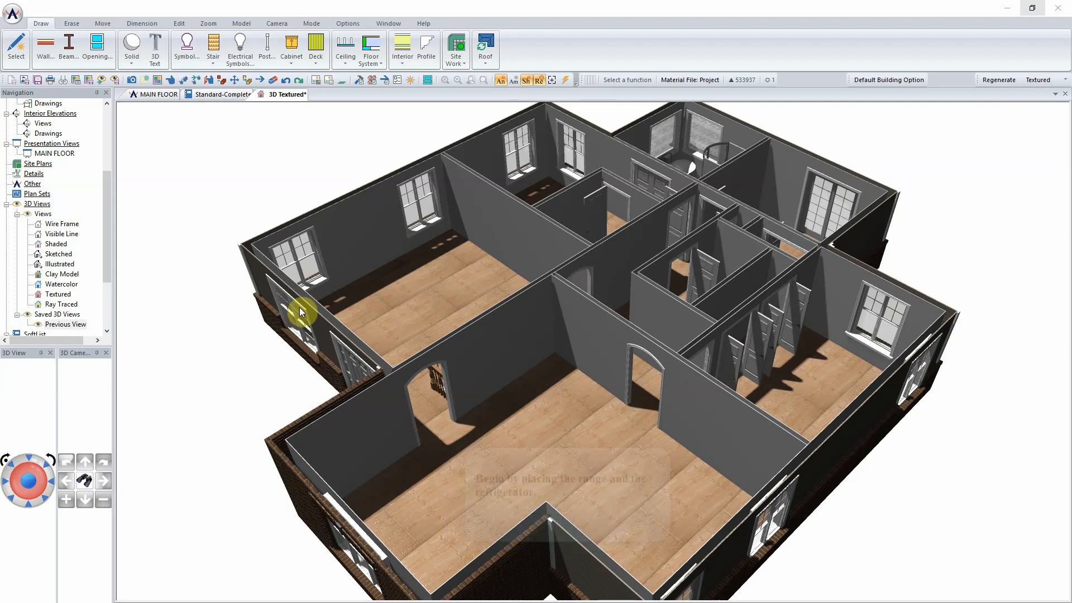
Step: Place the 30in dual-fuel professional range from General Electric's Monogram Collection against the kitchen wall beside the arched opening
{"action": "left_click", "coordinate": [195, 52]}
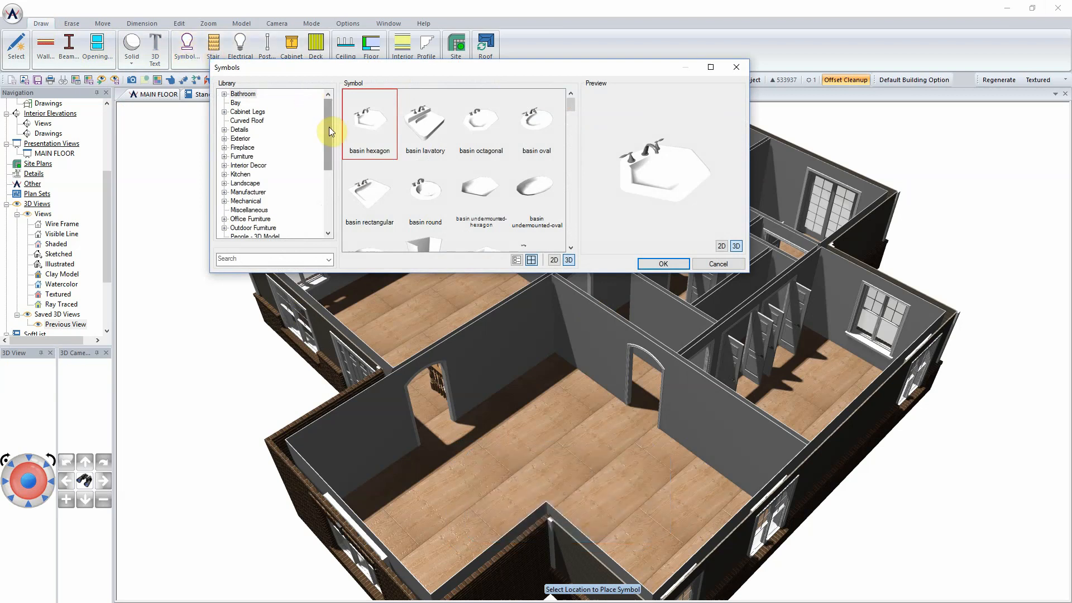
{"action": "left_click_drag", "start_coordinate": [329, 127], "coordinate": [329, 138]}
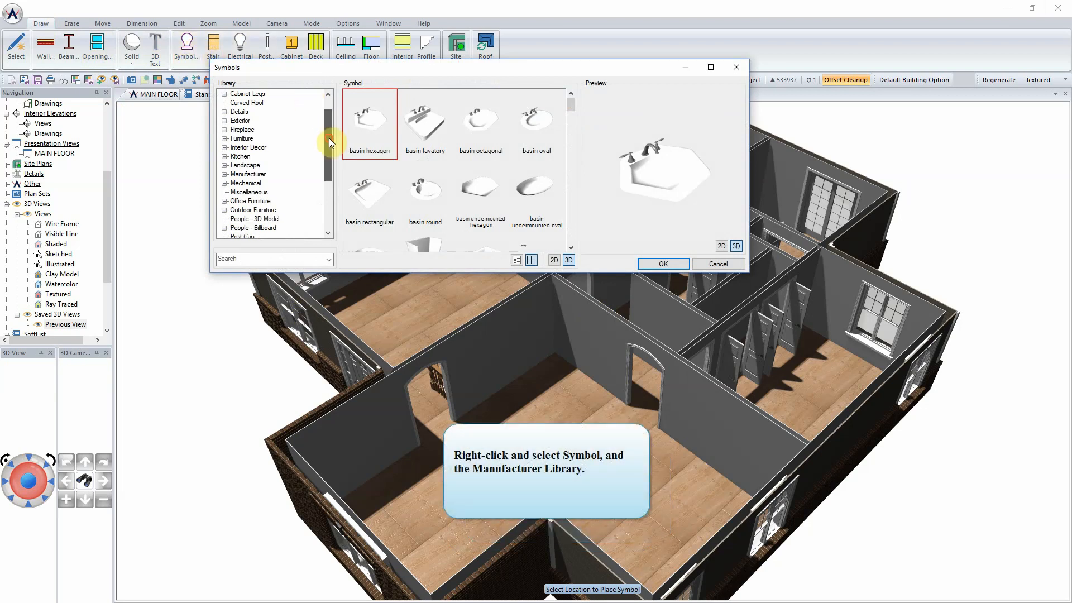
{"action": "left_click", "coordinate": [224, 175]}
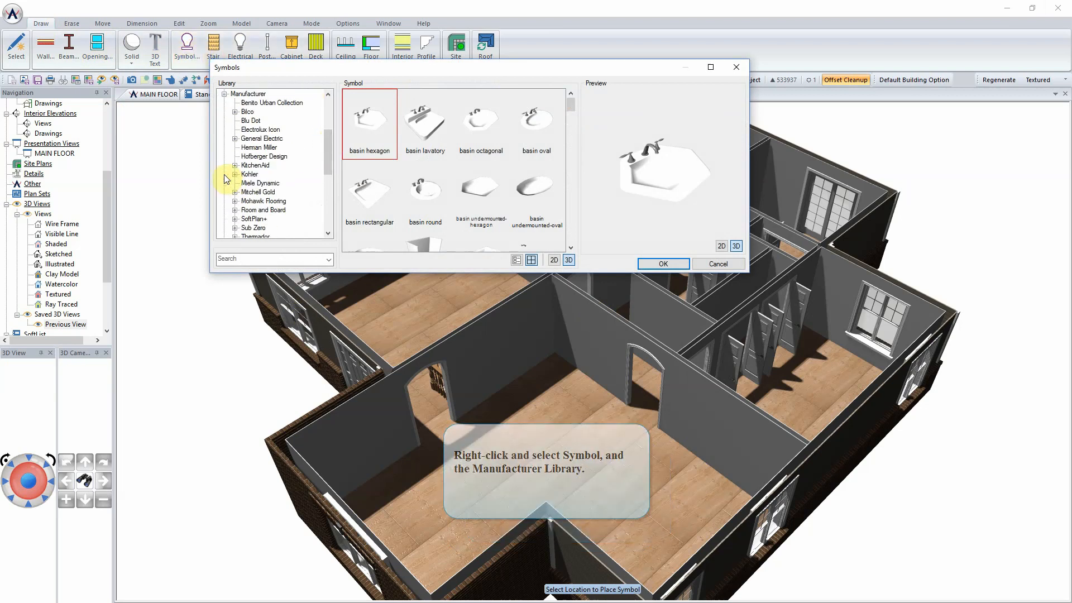
{"action": "left_click", "coordinate": [235, 139]}
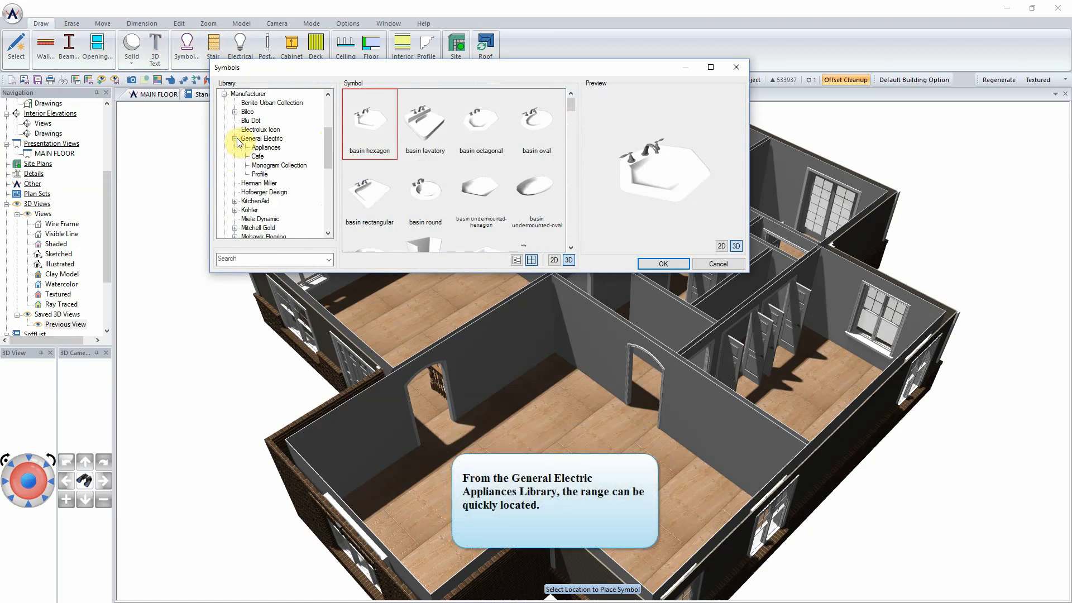
{"action": "left_click", "coordinate": [286, 165]}
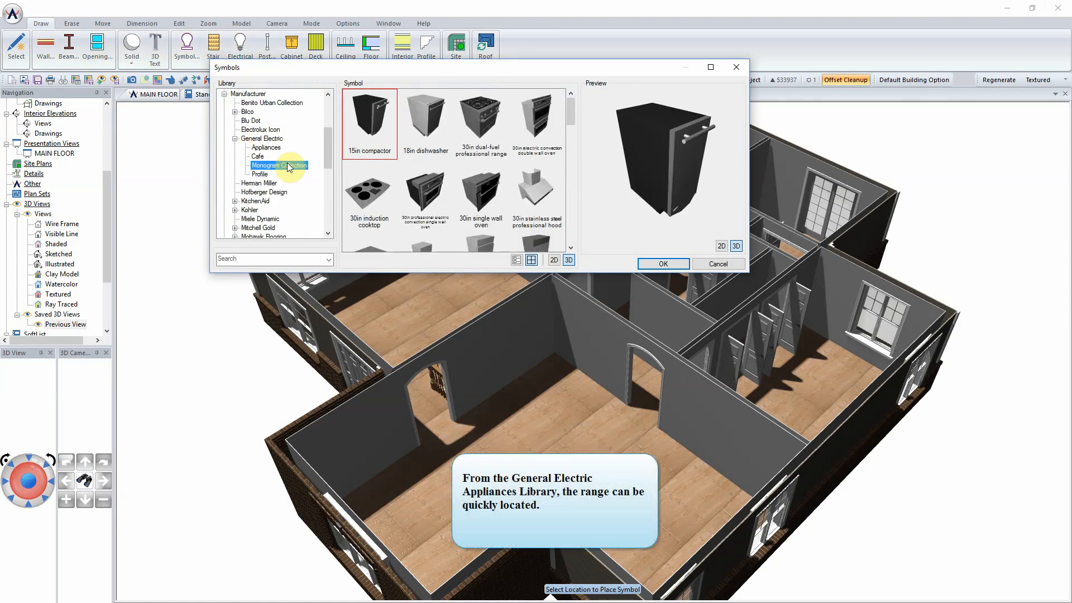
{"action": "left_click", "coordinate": [478, 115]}
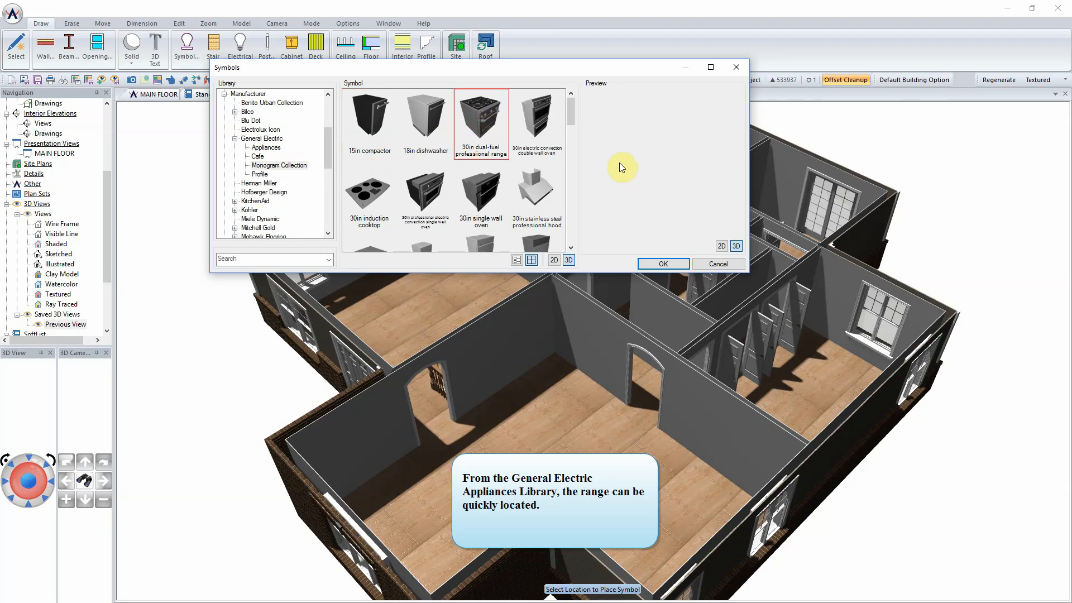
{"action": "mouse_move", "coordinate": [670, 173]}
{"action": "left_mouse_down"}
{"action": "mouse_move", "coordinate": [643, 189]}
{"action": "mouse_move", "coordinate": [653, 172]}
{"action": "mouse_move", "coordinate": [660, 177]}
{"action": "left_mouse_up"}
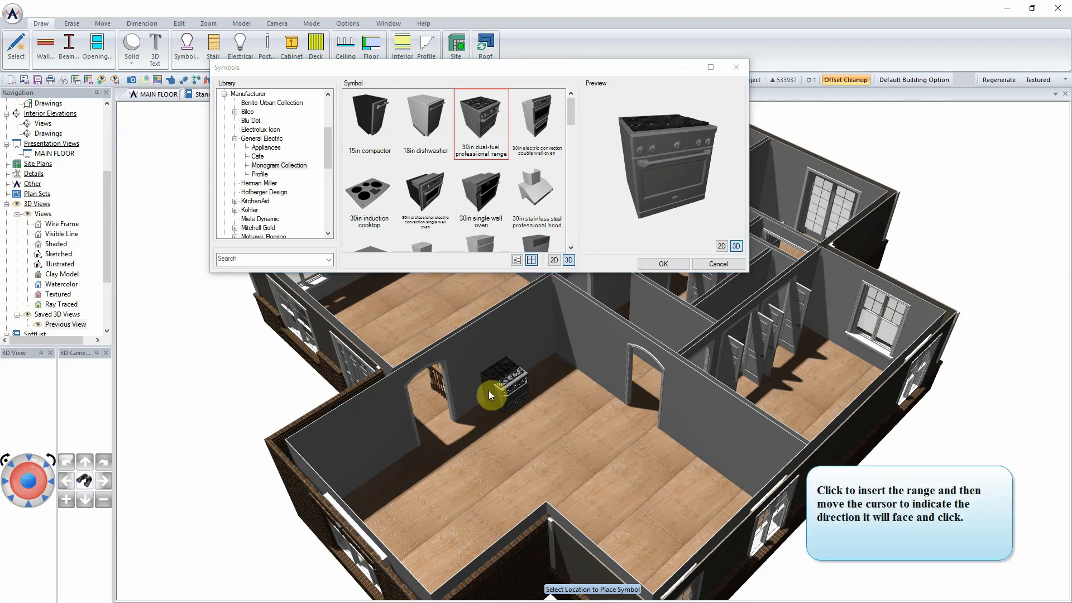
{"action": "left_click", "coordinate": [488, 391]}
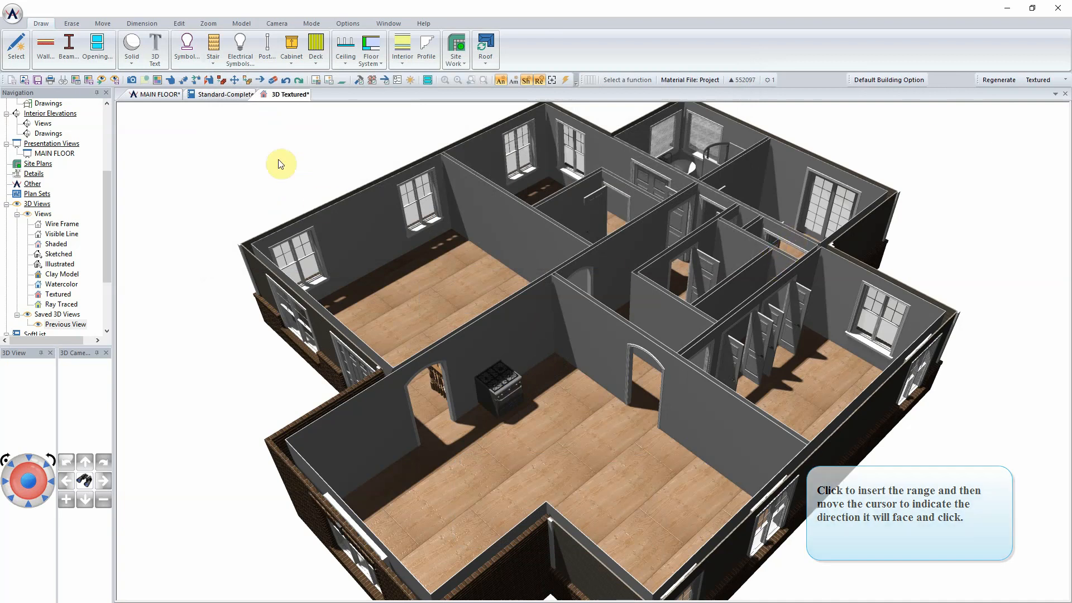
Step: Place the french door 2 door refrigerator from the Monogram Collection on the adjoining kitchen wall, beside the other arched opening
{"action": "left_click", "coordinate": [185, 56]}
{"action": "left_click_drag", "start_coordinate": [561, 124], "coordinate": [564, 233]}
{"action": "left_click", "coordinate": [363, 191]}
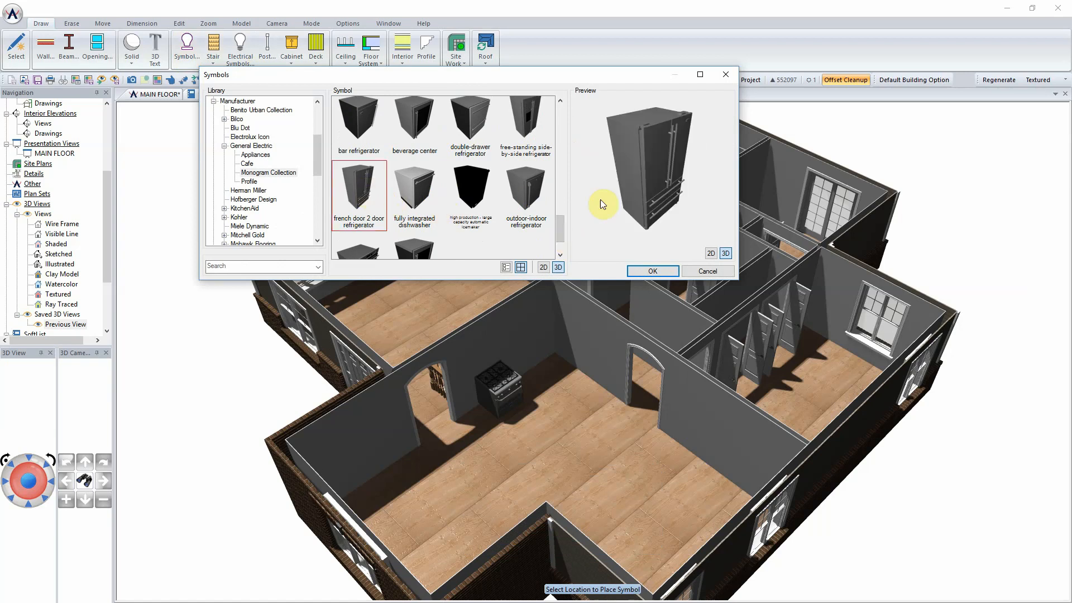
{"action": "left_click_drag", "start_coordinate": [641, 184], "coordinate": [604, 163]}
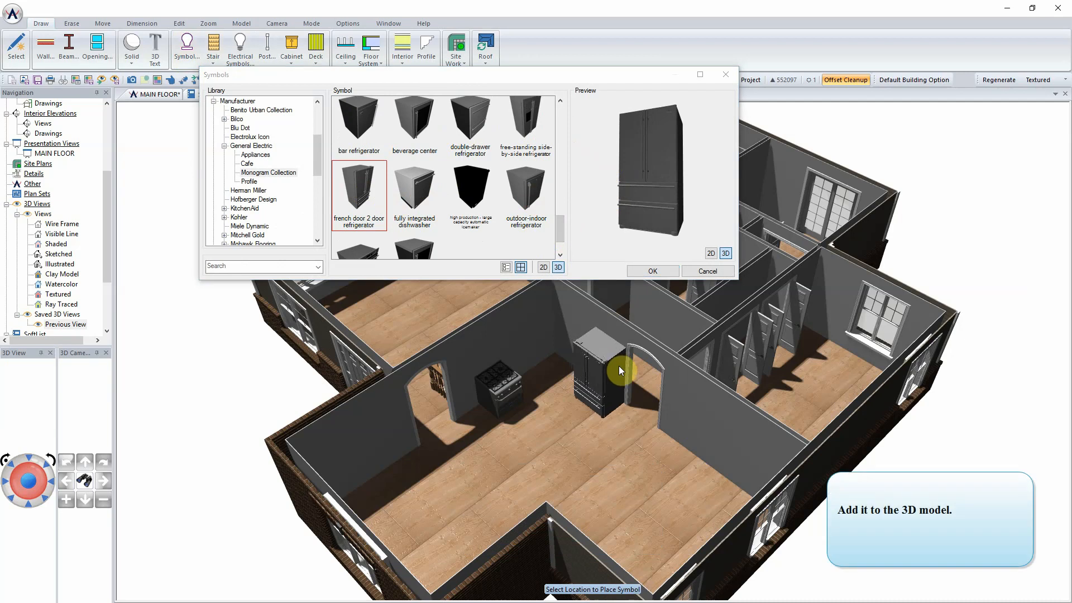
{"action": "left_click", "coordinate": [618, 366]}
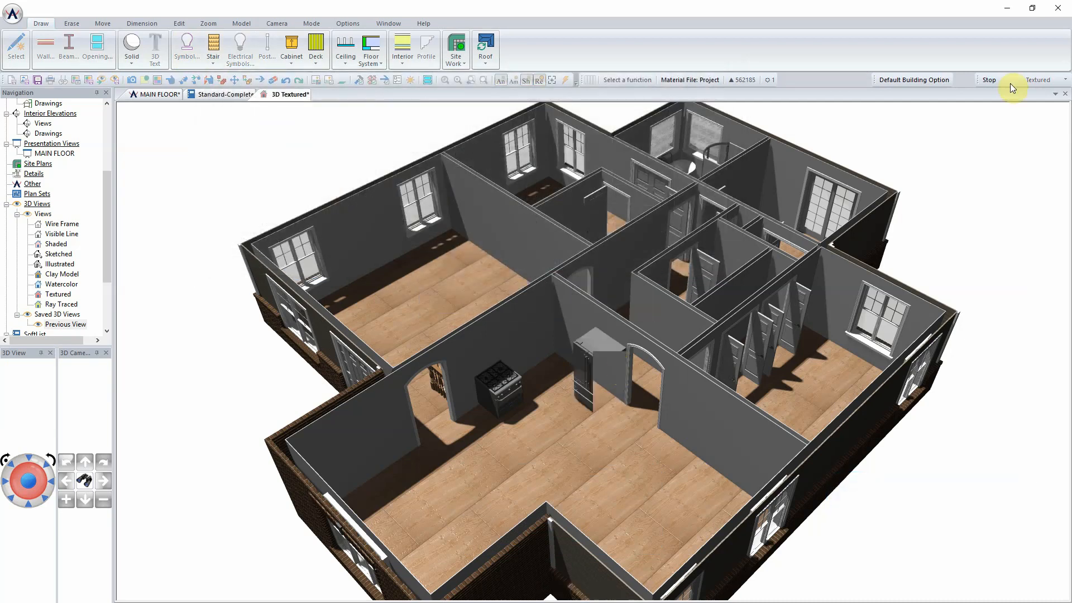
Step: Insert a 24" wide standard base cabinet against the wall between the range and the arched opening
{"action": "left_click", "coordinate": [87, 481]}
{"action": "left_click", "coordinate": [578, 381]}
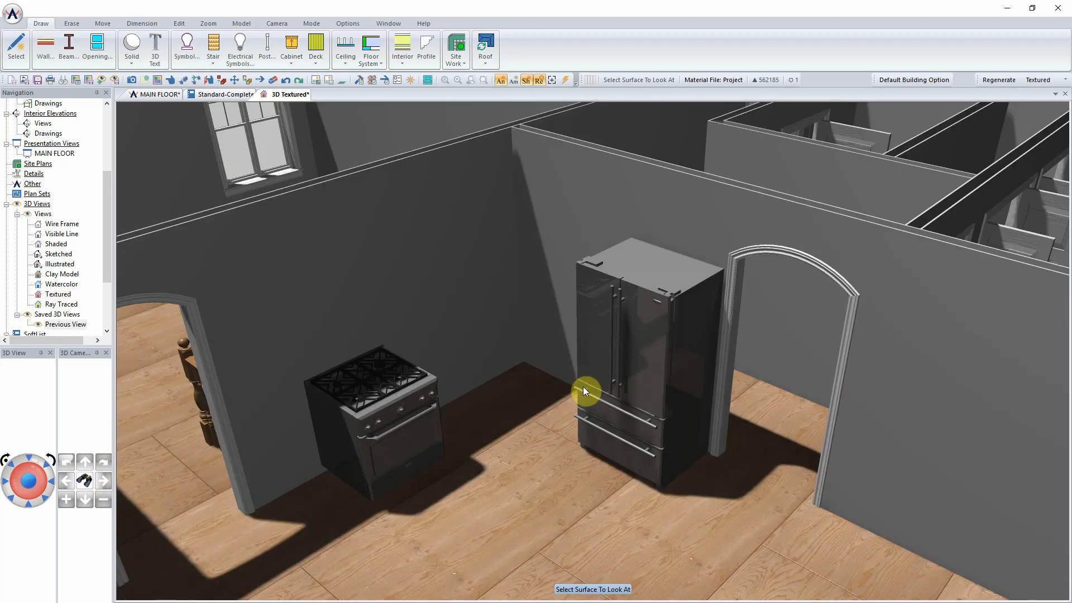
{"action": "left_click", "coordinate": [291, 50]}
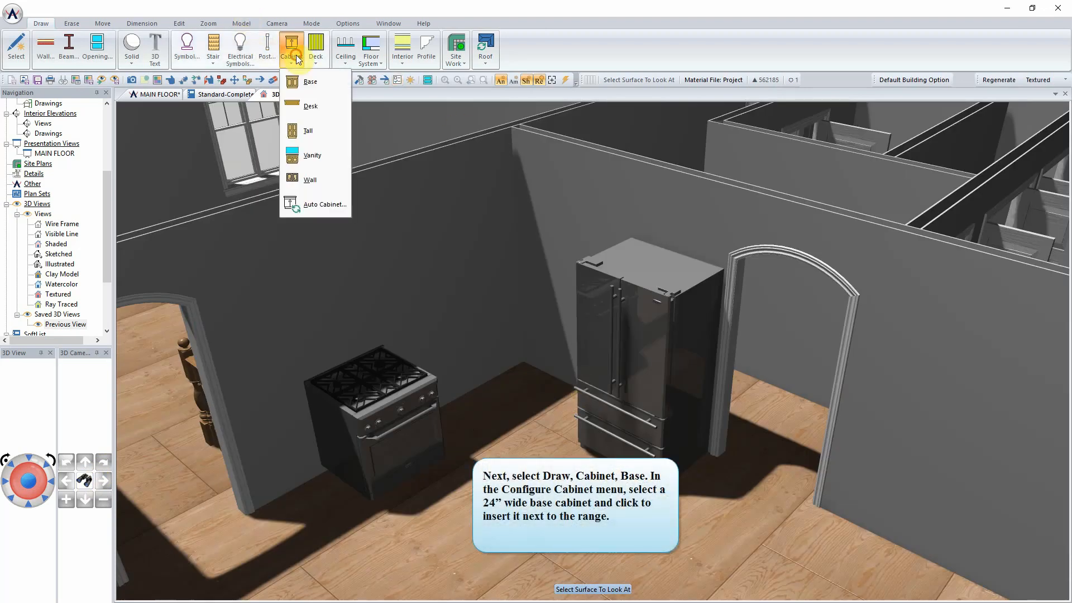
{"action": "left_click", "coordinate": [306, 82]}
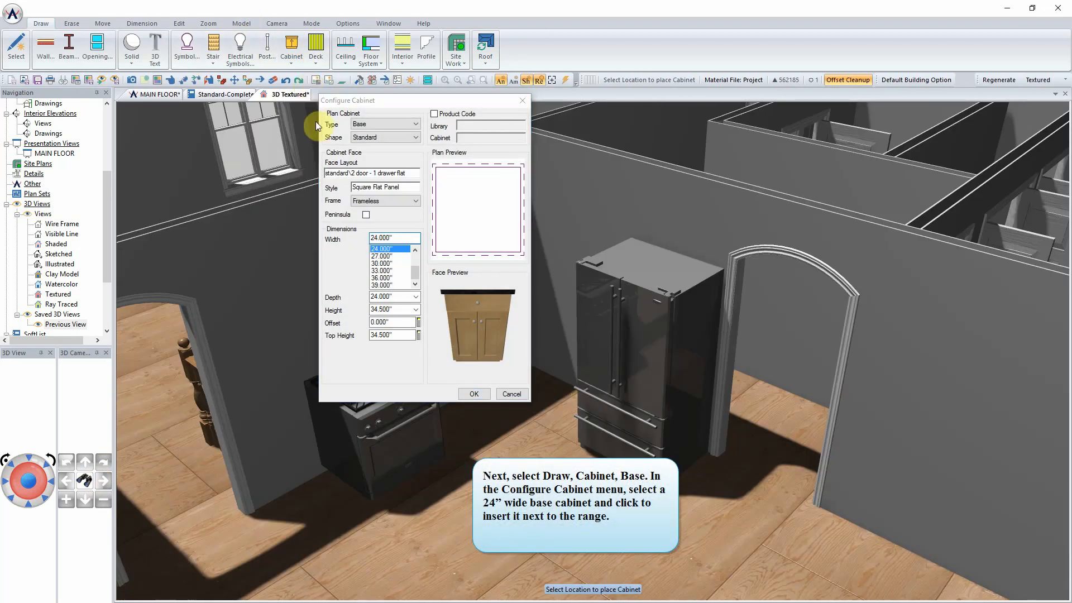
{"action": "left_click", "coordinate": [471, 393]}
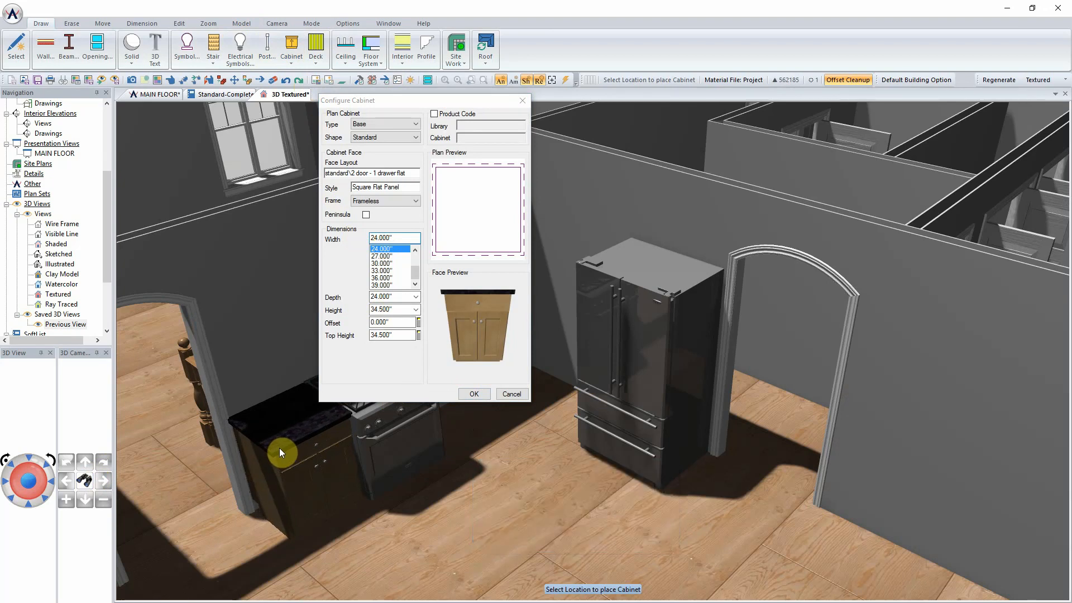
{"action": "left_click", "coordinate": [279, 448]}
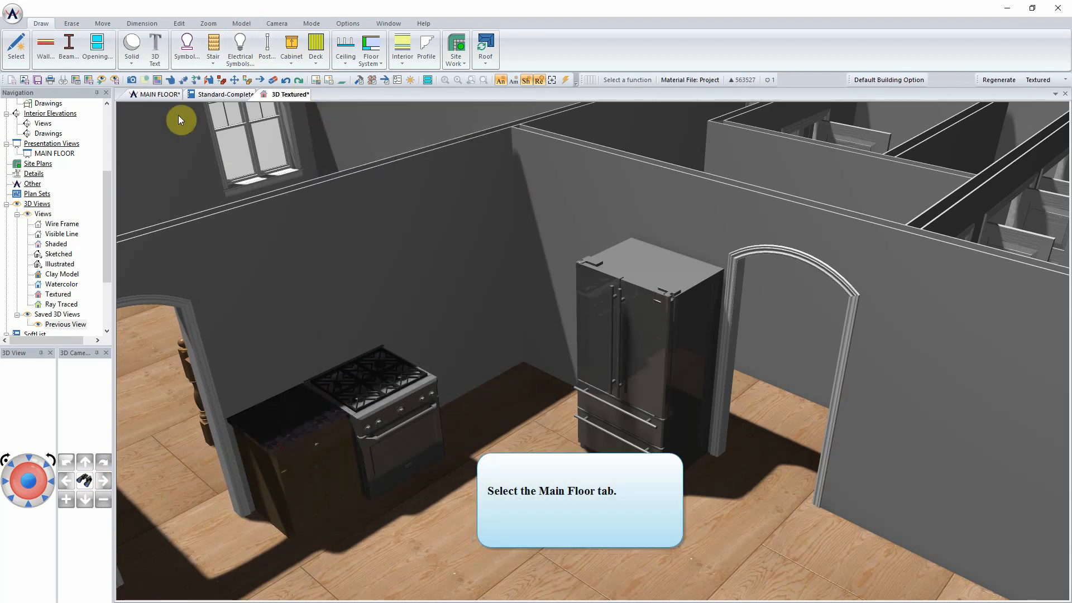
Step: Add a 24" wide wall cabinet above the base cabinet in the main floor plan, with its back against the wall
{"action": "left_click", "coordinate": [159, 96]}
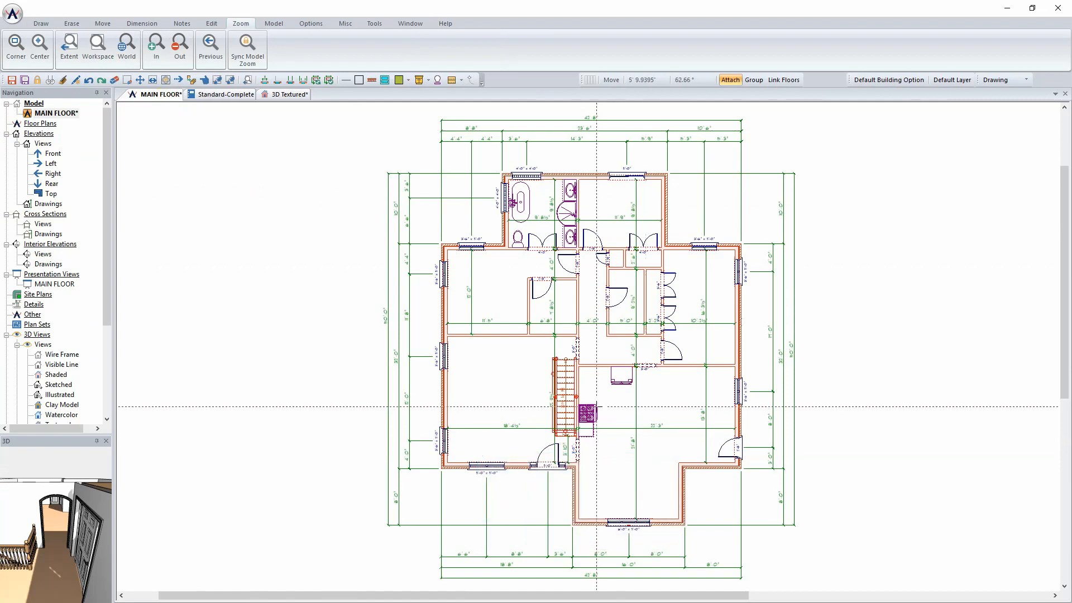
{"action": "scroll", "coordinate": [583, 390], "scroll_direction": "up", "scroll_amount": 5}
{"action": "scroll", "coordinate": [588, 346], "scroll_direction": "up", "scroll_amount": 2}
{"action": "middle_click_drag", "start_coordinate": [587, 335], "coordinate": [523, 338]}
{"action": "left_click", "coordinate": [41, 23]}
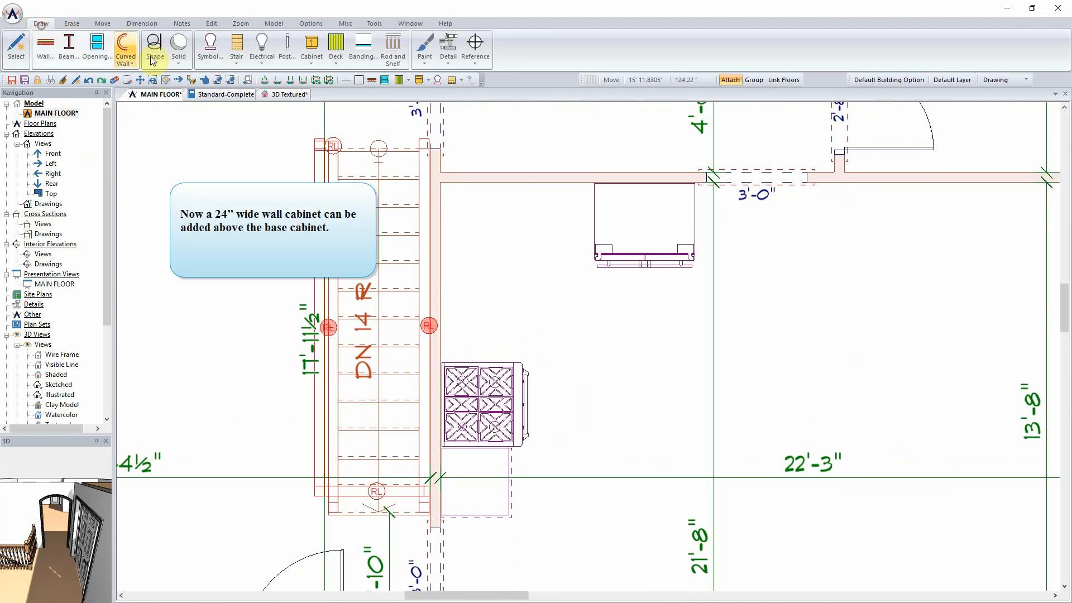
{"action": "left_click", "coordinate": [312, 53]}
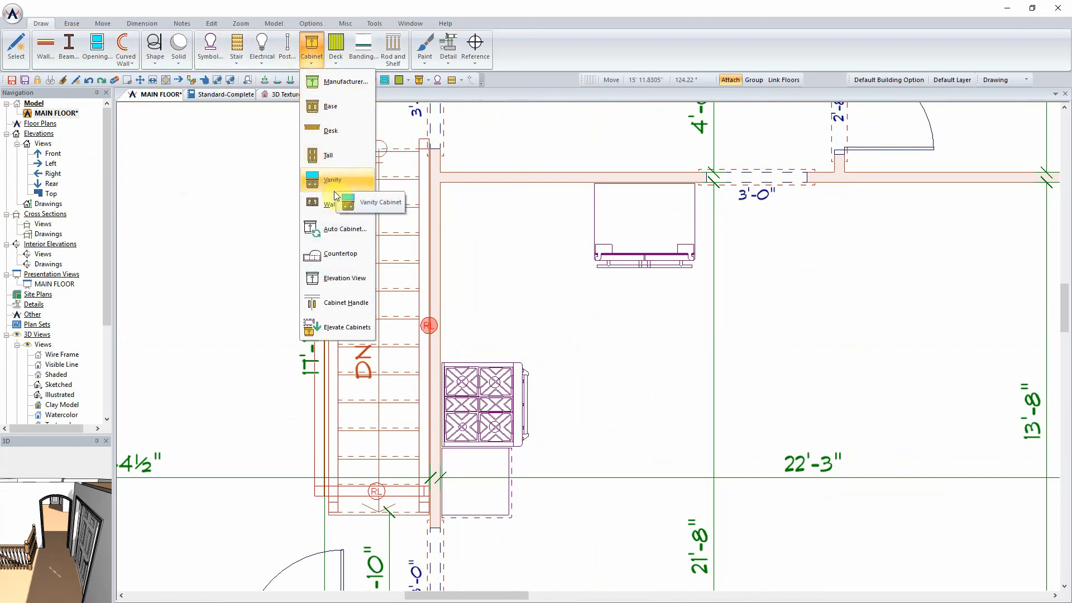
{"action": "left_click", "coordinate": [331, 204]}
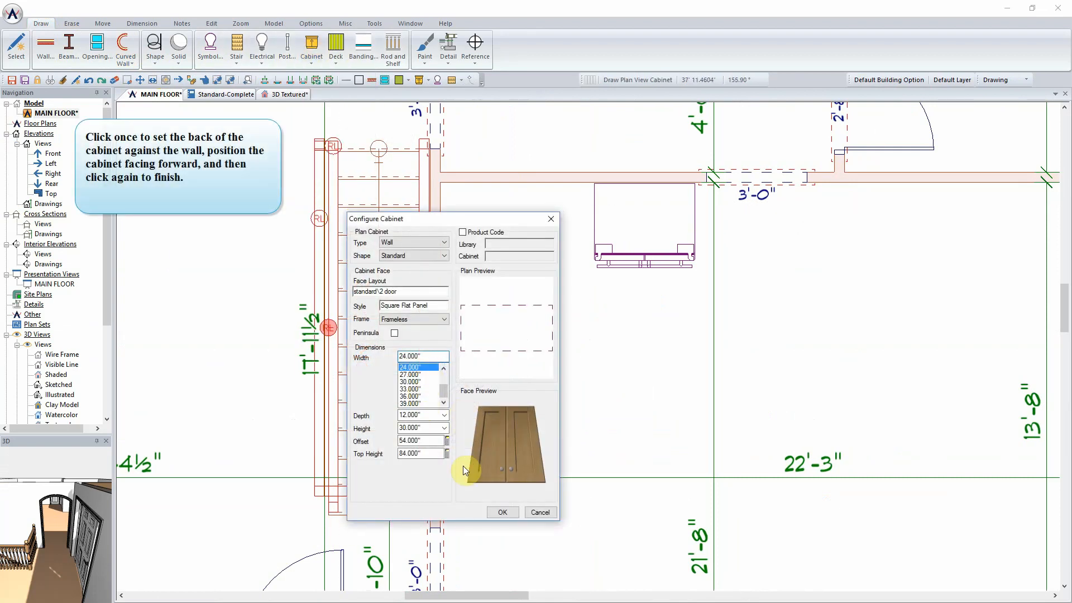
{"action": "left_click_drag", "start_coordinate": [490, 219], "coordinate": [778, 137]}
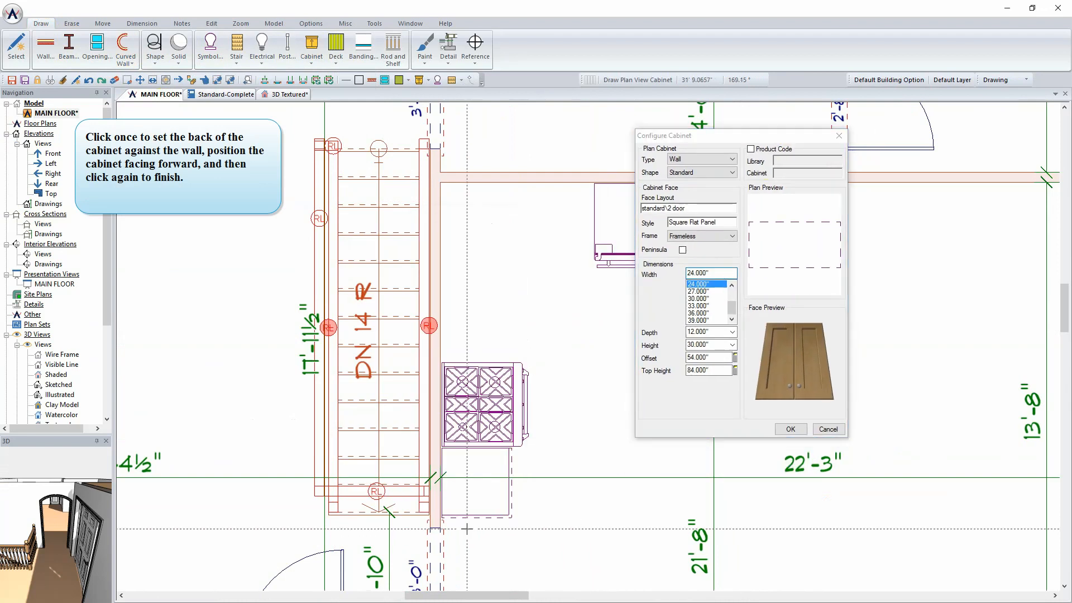
{"action": "left_click", "coordinate": [442, 481]}
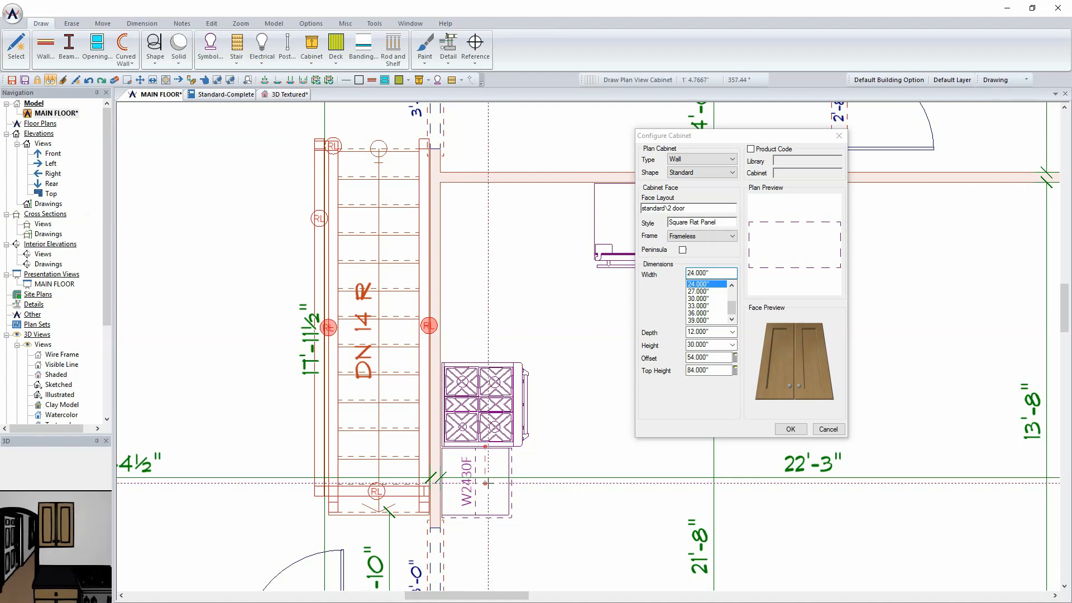
{"action": "left_click", "coordinate": [785, 428]}
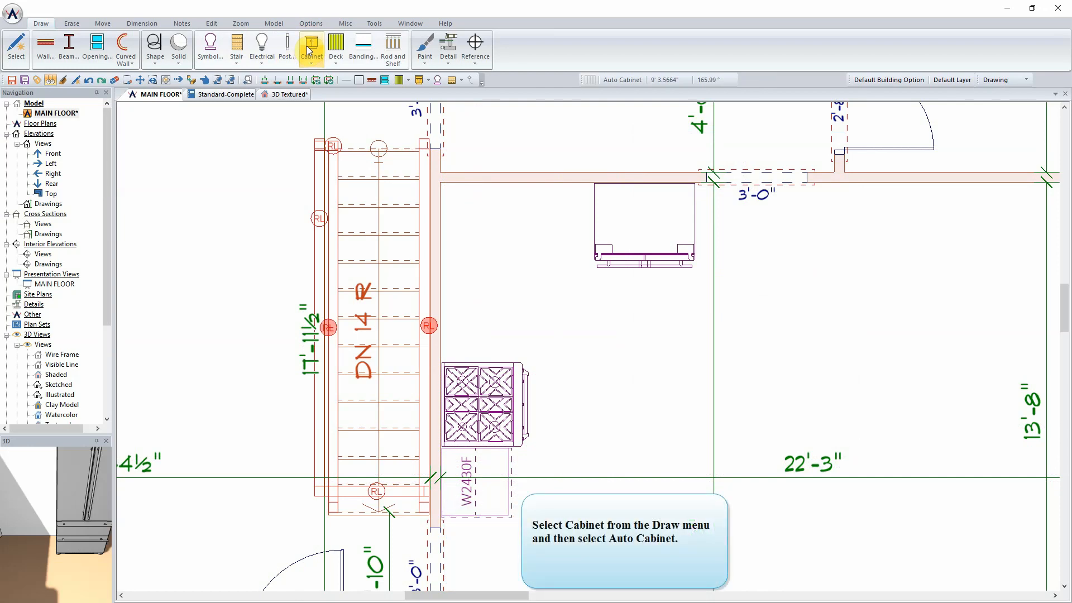
Step: Fill the corner between range and refrigerator with Maple Light, Square Flat Panel upper and base cabinets using Auto Cabinet
{"action": "left_click", "coordinate": [306, 46]}
{"action": "left_click", "coordinate": [345, 232]}
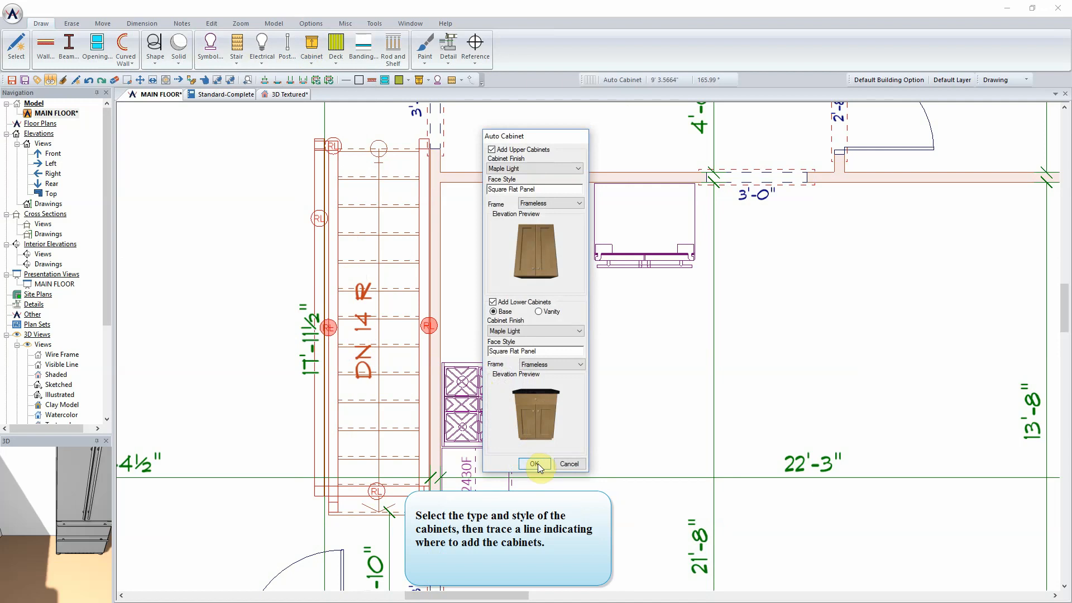
{"action": "left_click", "coordinate": [534, 463]}
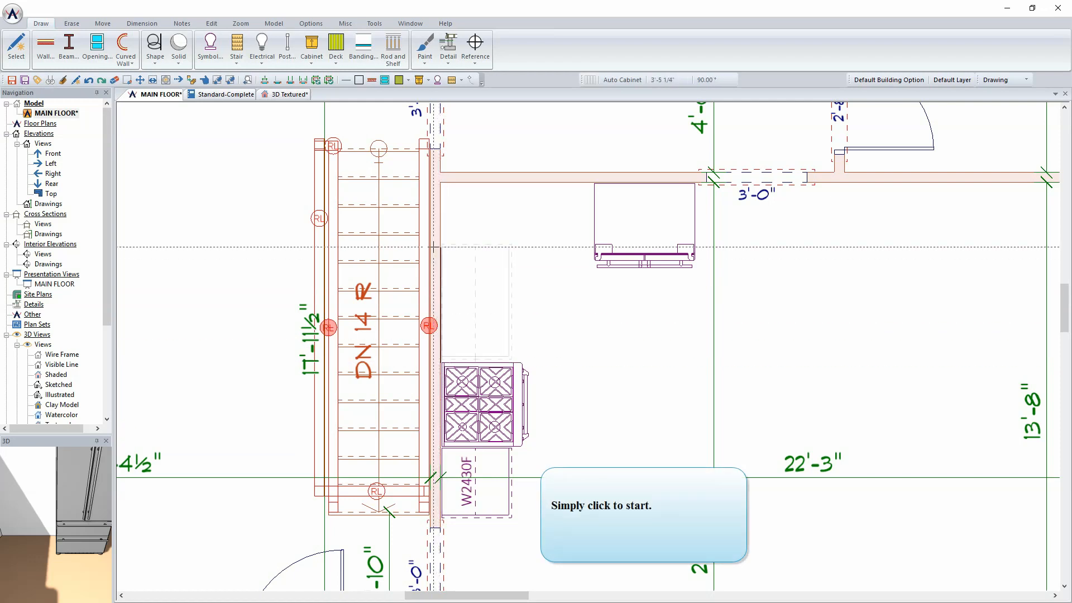
{"action": "left_click", "coordinate": [441, 186]}
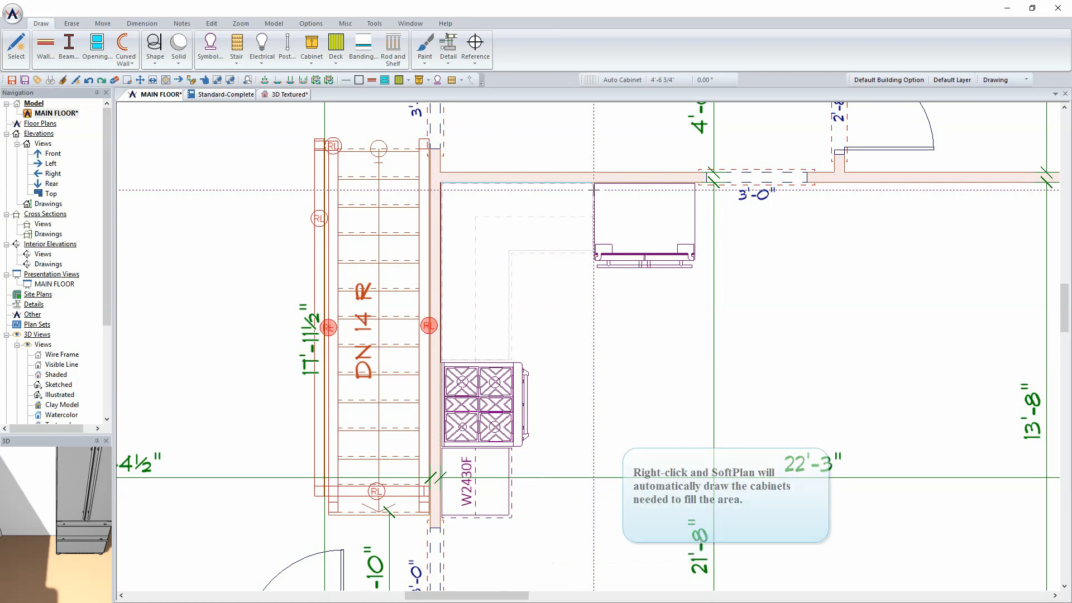
{"action": "right_click", "coordinate": [593, 190]}
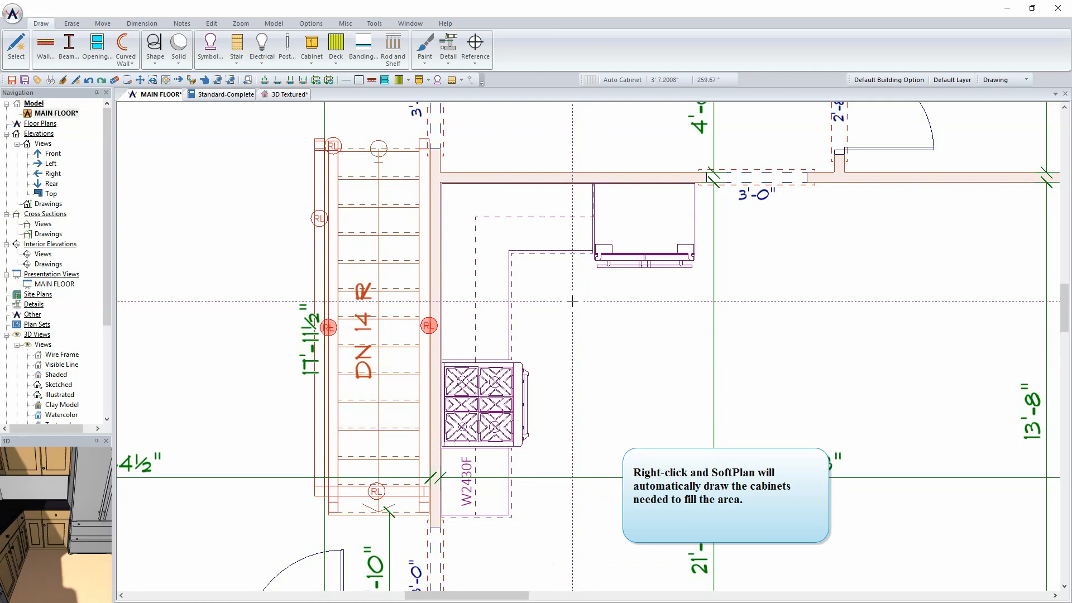
Step: Change the two wide single-door upper cabinets between the range and the refrigerator to two-door faces in the 3D view
{"action": "left_click", "coordinate": [282, 95]}
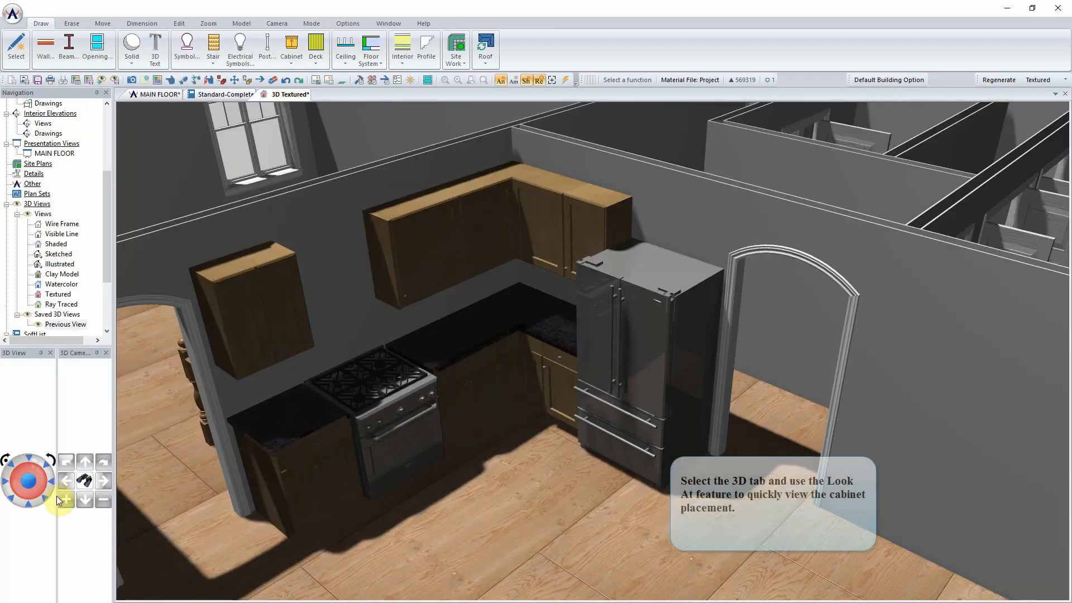
{"action": "left_click", "coordinate": [85, 484]}
{"action": "left_click", "coordinate": [425, 276]}
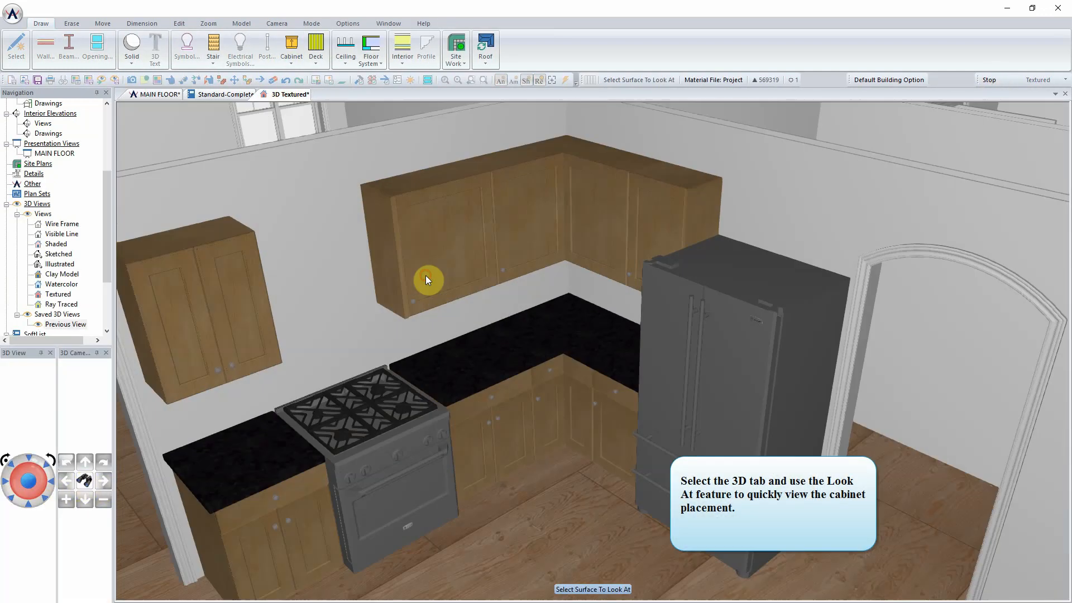
{"action": "left_click", "coordinate": [578, 317]}
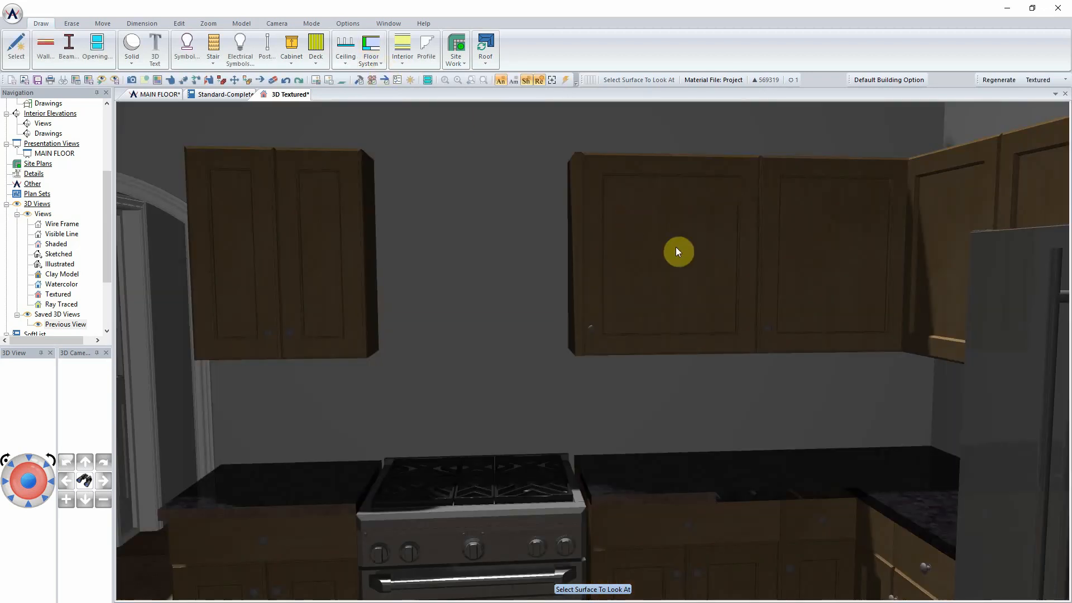
{"action": "right_click", "coordinate": [678, 252]}
{"action": "left_click", "coordinate": [717, 341]}
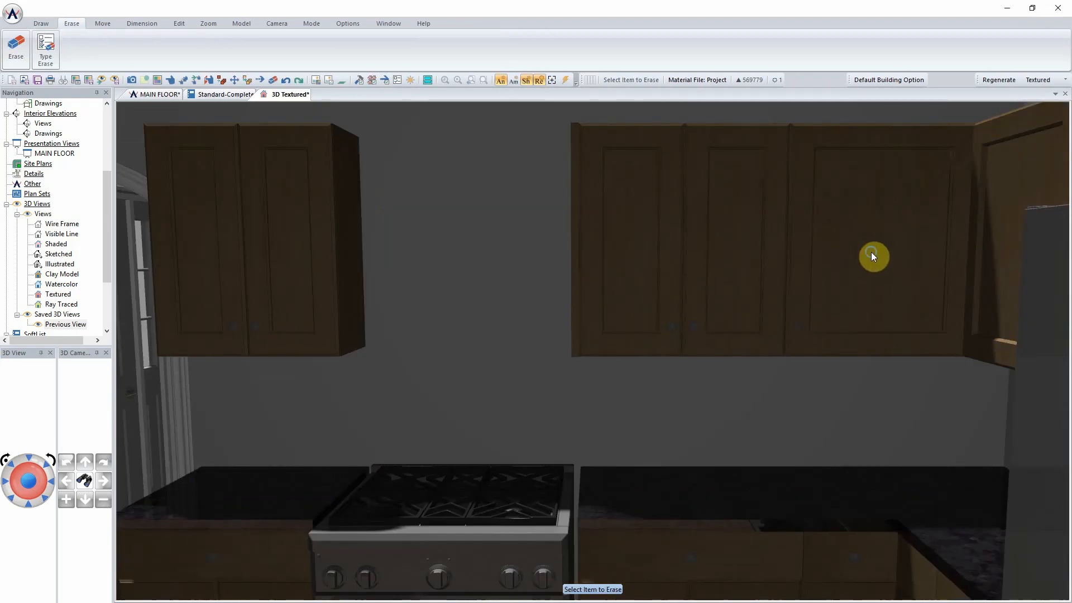
{"action": "right_click", "coordinate": [872, 253]}
{"action": "left_click", "coordinate": [917, 363]}
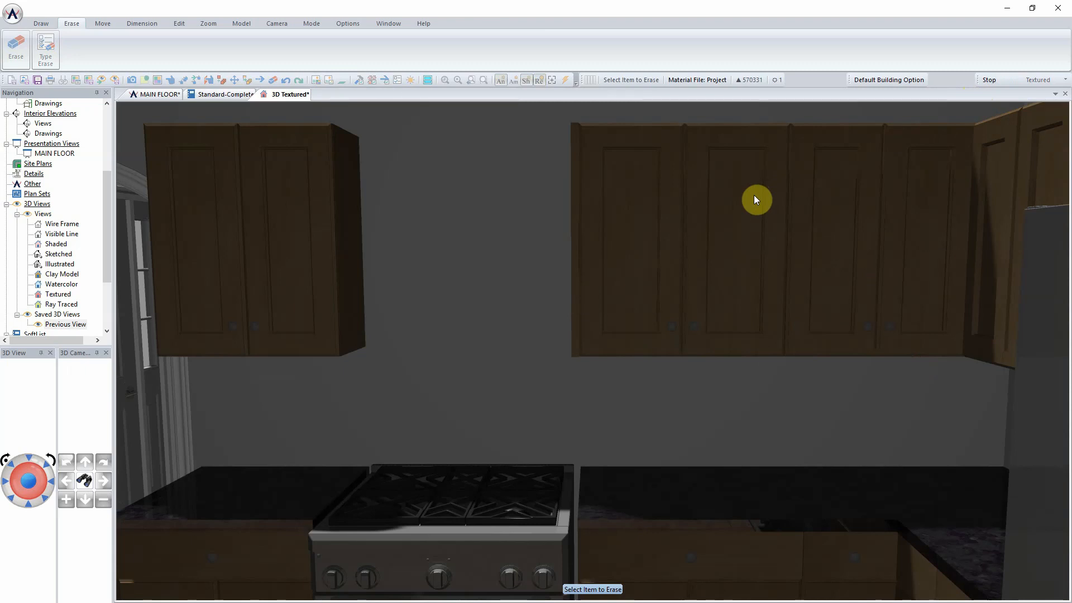
Step: Place the General Electric Monogram 30in wall-mounted vent hood against the wall, centred over the range in the main floor plan
{"action": "left_click", "coordinate": [156, 93]}
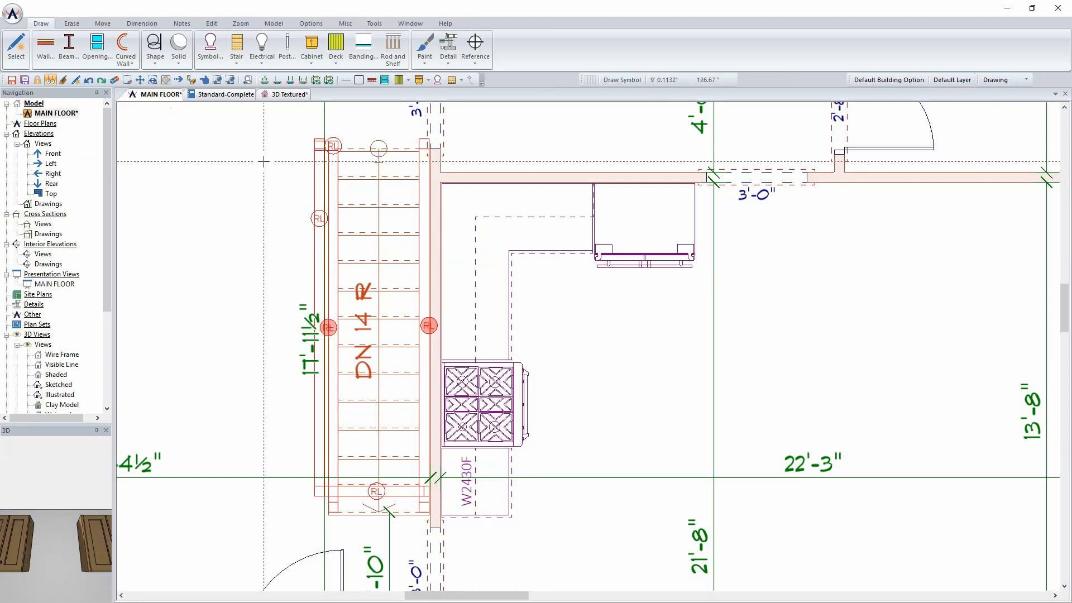
{"action": "left_click", "coordinate": [206, 50]}
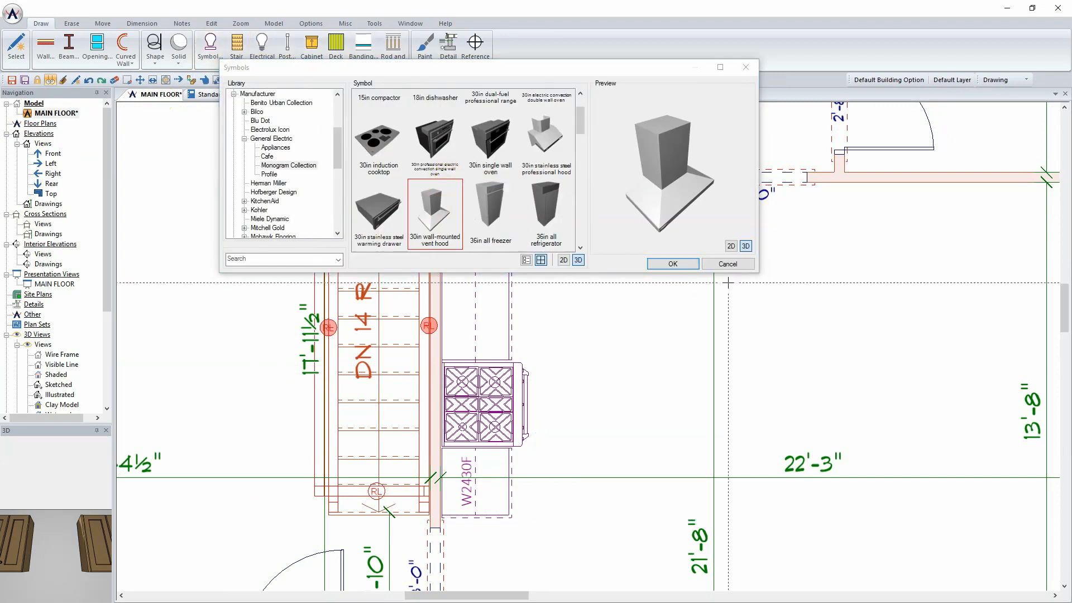
{"action": "left_click", "coordinate": [688, 264]}
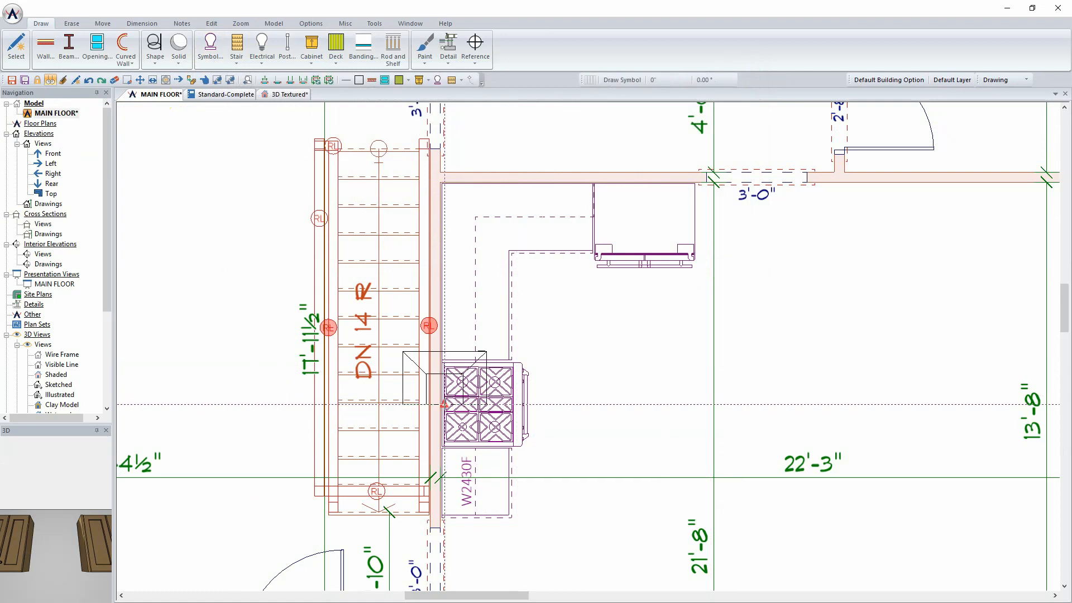
{"action": "left_click", "coordinate": [449, 403]}
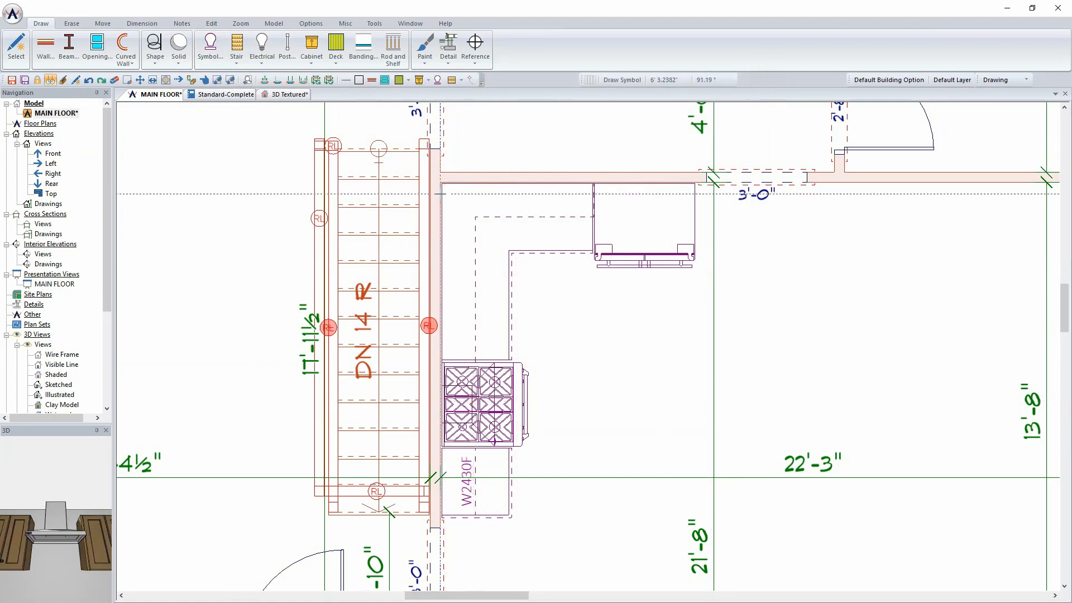
Step: In the 3D view, change the finish of the wall cabinet between the vent hood and the arched opening to Maple Dark
{"action": "left_click", "coordinate": [288, 94]}
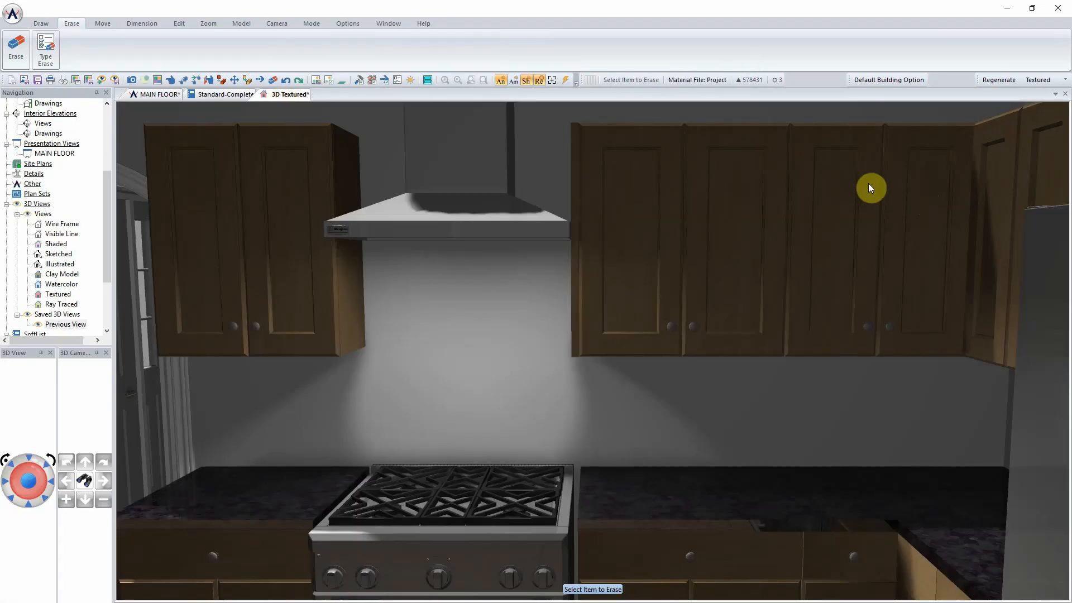
{"action": "right_click", "coordinate": [272, 260]}
{"action": "left_click", "coordinate": [309, 290]}
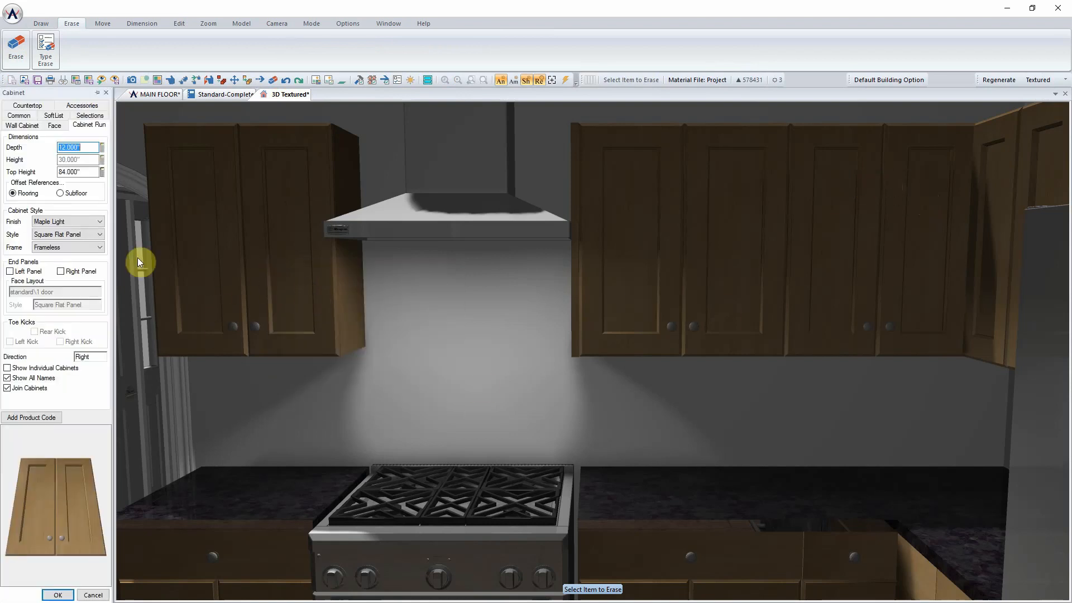
{"action": "left_click", "coordinate": [67, 221]}
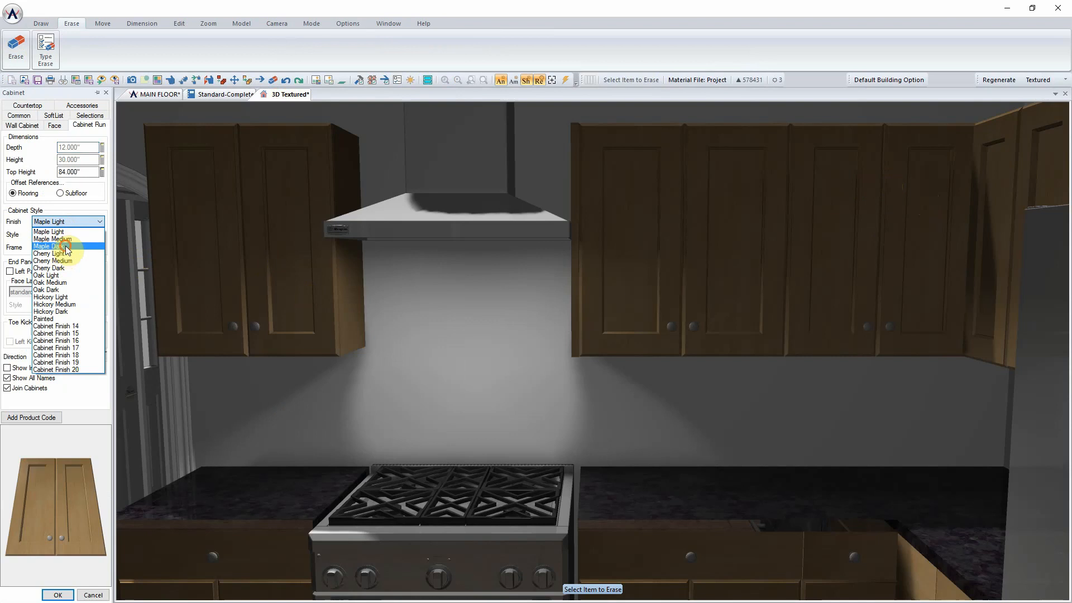
{"action": "left_click", "coordinate": [65, 246]}
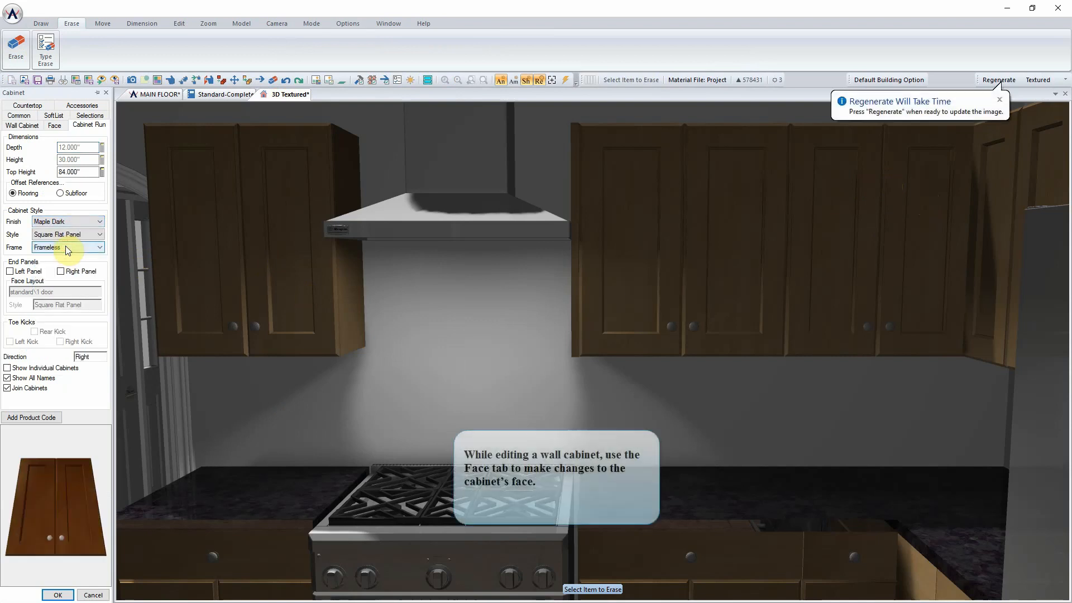
Step: Set the wall cabinet's face layout to the two-door glass grilled layout using the Glass Grille door type
{"action": "left_click", "coordinate": [54, 126]}
{"action": "left_click", "coordinate": [68, 157]}
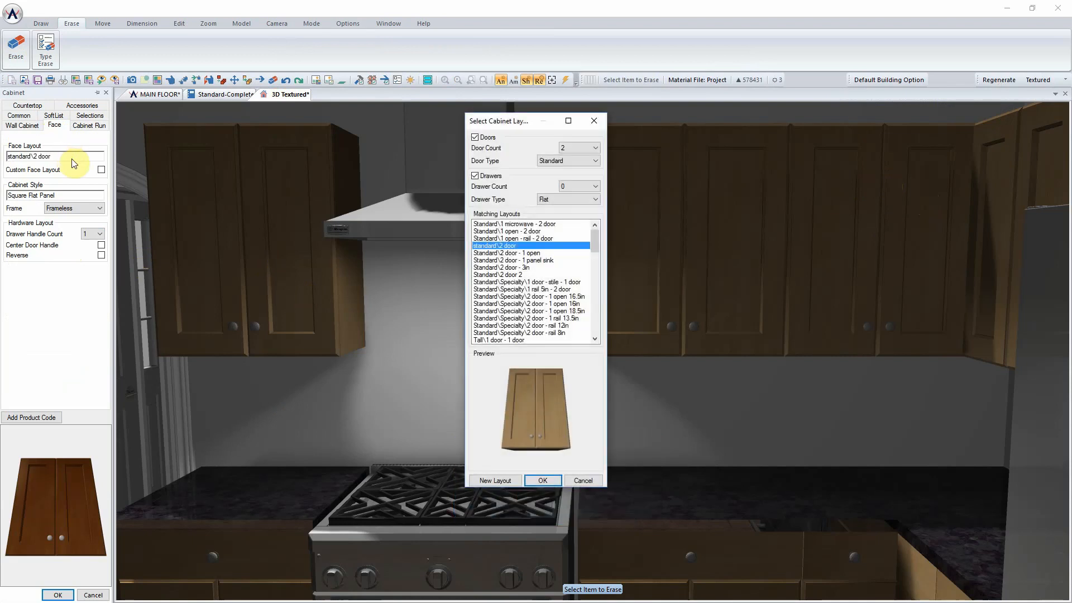
{"action": "left_click", "coordinate": [568, 161]}
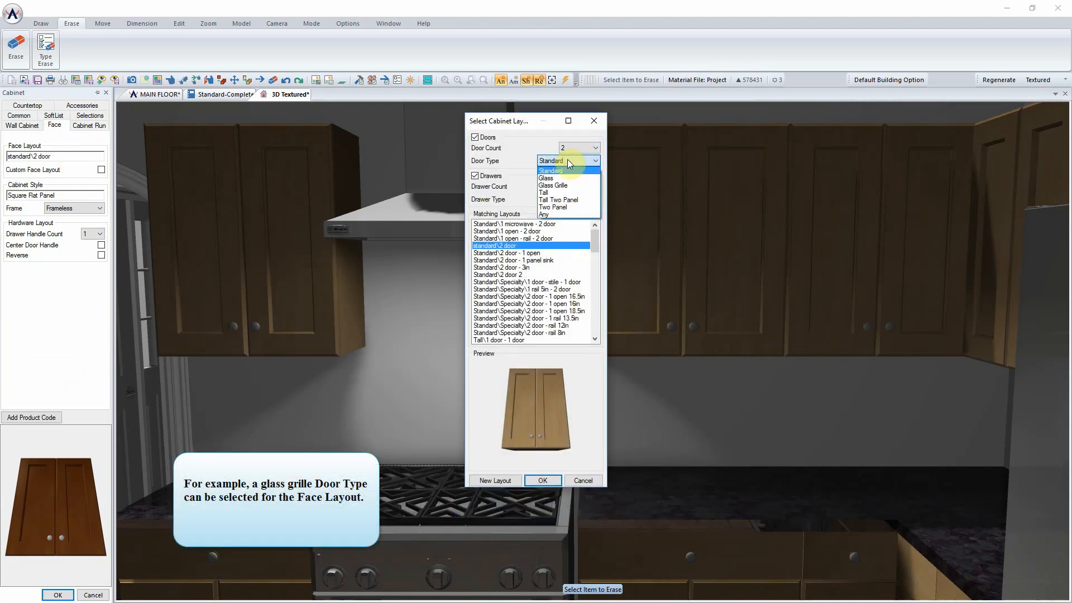
{"action": "left_click", "coordinate": [565, 186]}
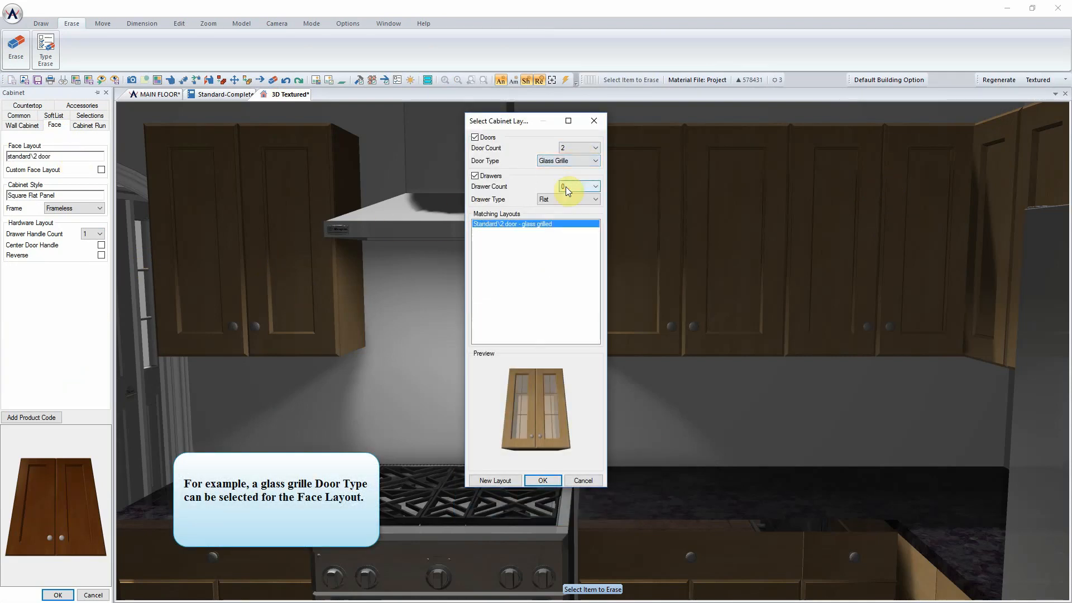
{"action": "left_click", "coordinate": [543, 481]}
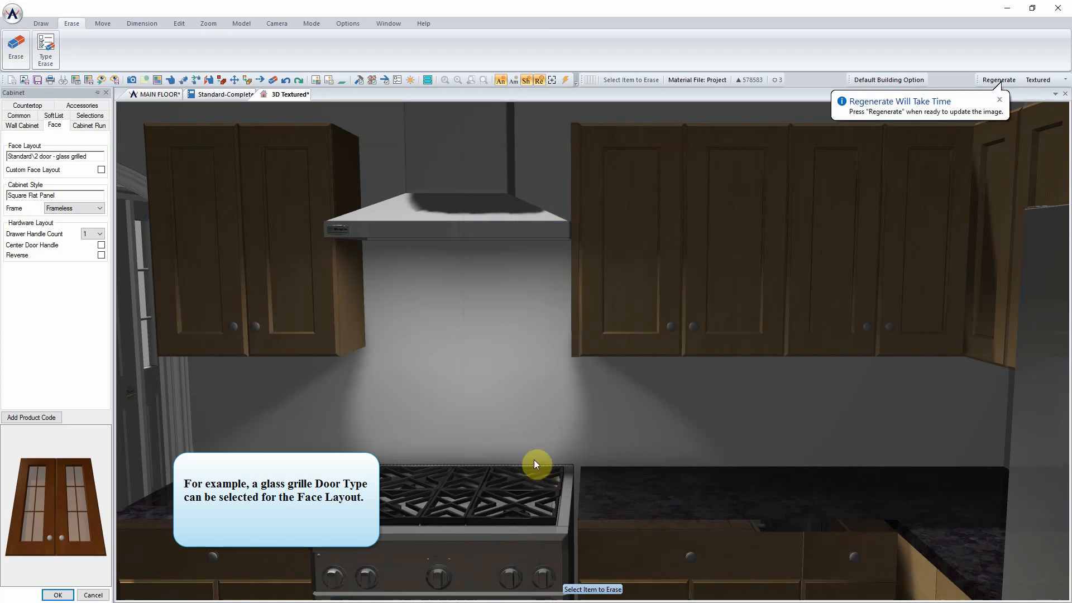
Step: Enable shelving in the wall cabinet and set it to 3 standard shelves
{"action": "left_click", "coordinate": [29, 127]}
{"action": "left_click", "coordinate": [29, 276]}
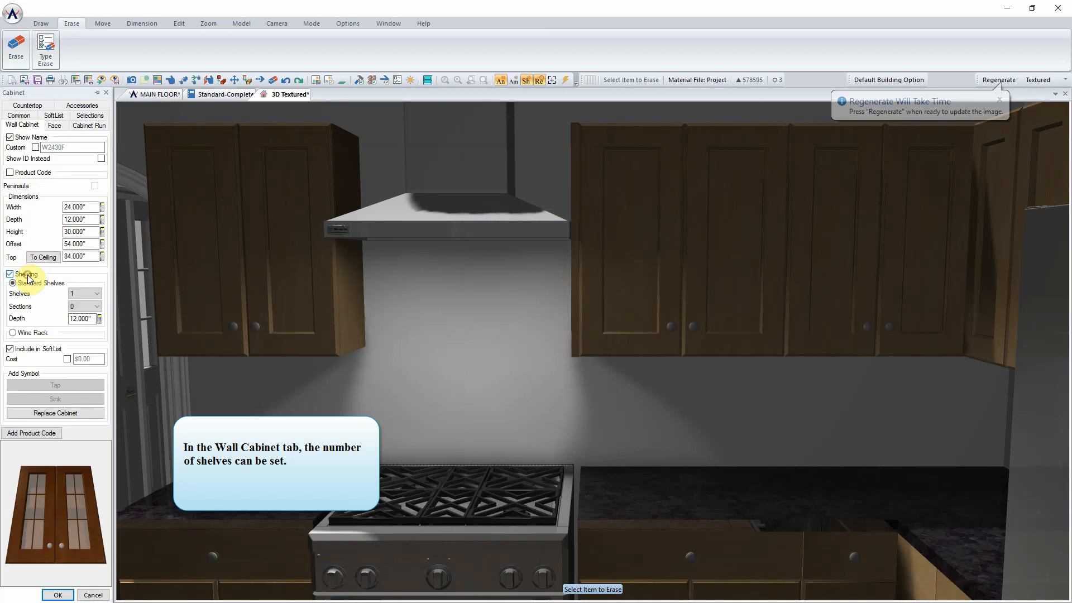
{"action": "left_click", "coordinate": [81, 293]}
{"action": "left_click", "coordinate": [81, 324]}
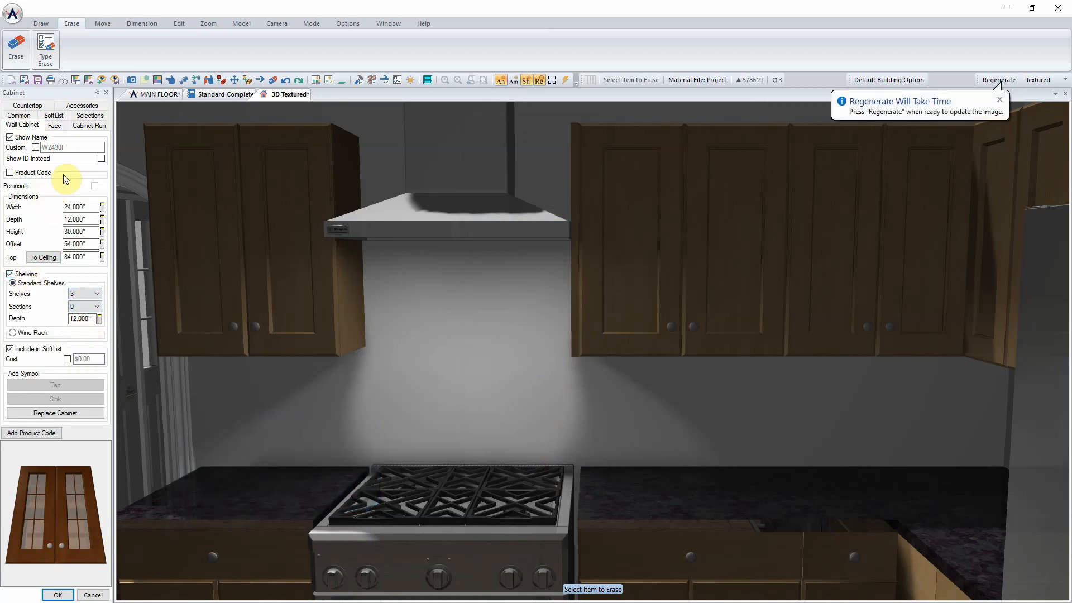
Step: Change the wall cabinet's handles to pull pipe.dwg and add crown molding with the american profile
{"action": "left_click", "coordinate": [81, 106]}
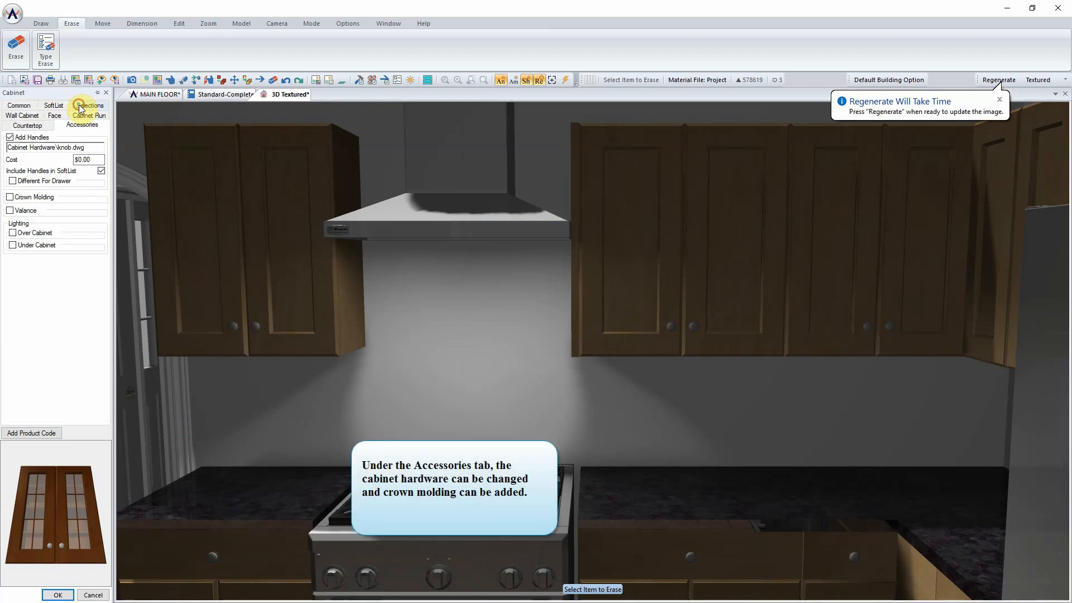
{"action": "left_click", "coordinate": [79, 160]}
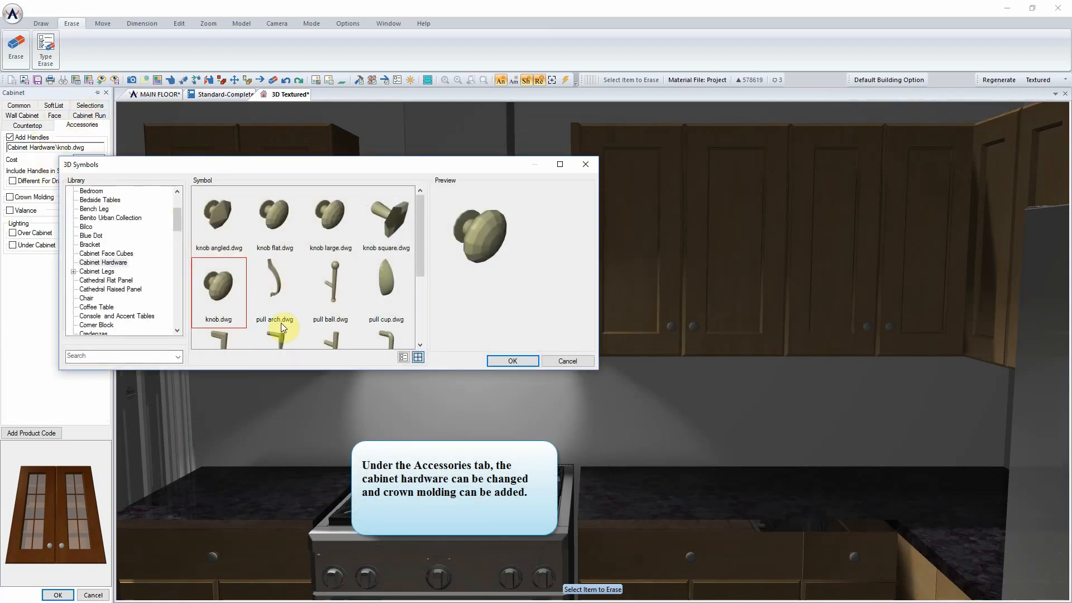
{"action": "scroll", "coordinate": [418, 277], "scroll_direction": "down", "scroll_amount": 2}
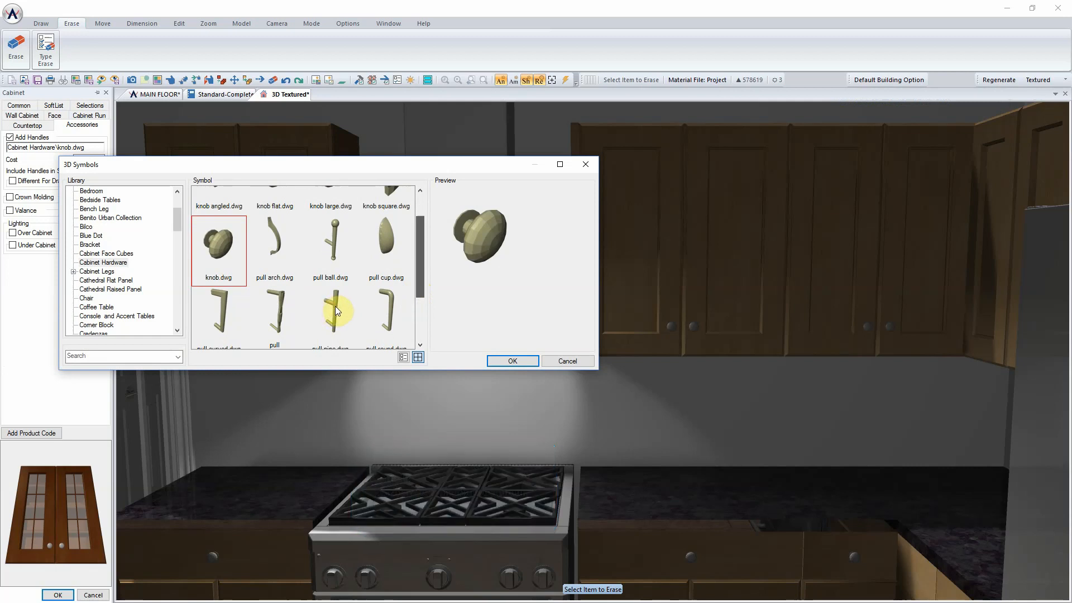
{"action": "left_click", "coordinate": [336, 310]}
{"action": "left_click", "coordinate": [518, 361]}
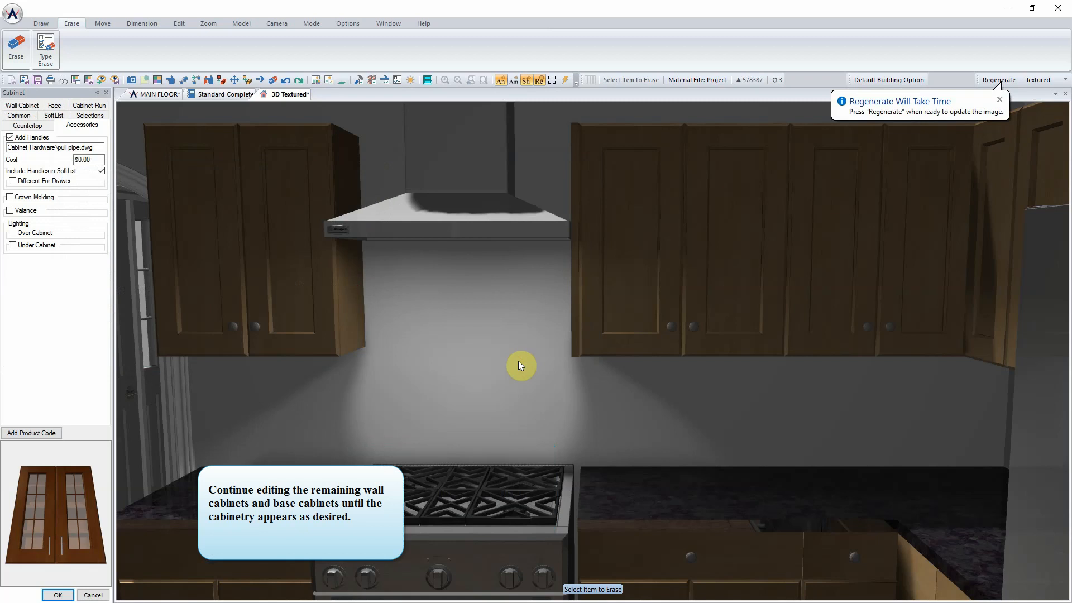
{"action": "left_click", "coordinate": [35, 199]}
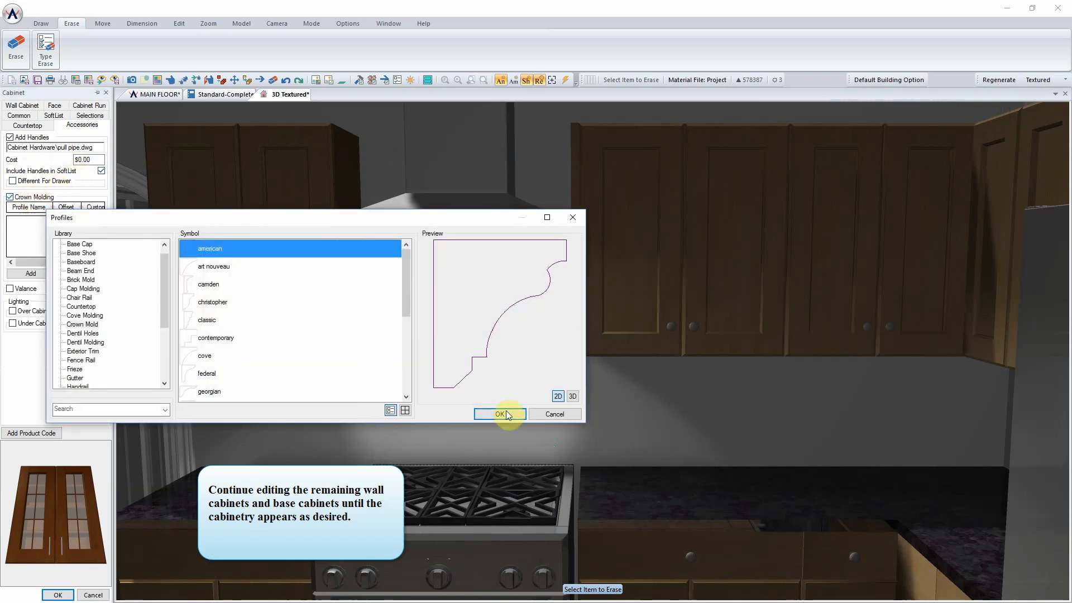
{"action": "left_click", "coordinate": [499, 413]}
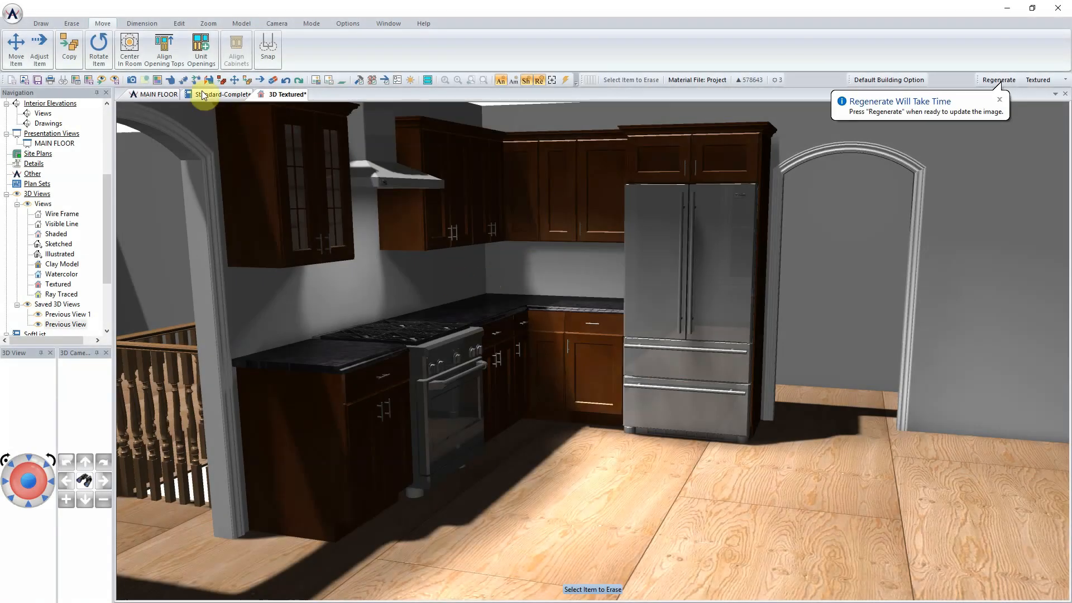
Step: Insert a 36" wide standard base cabinet diagonally in the middle of the kitchen on the main floor plan
{"action": "left_click", "coordinate": [148, 93]}
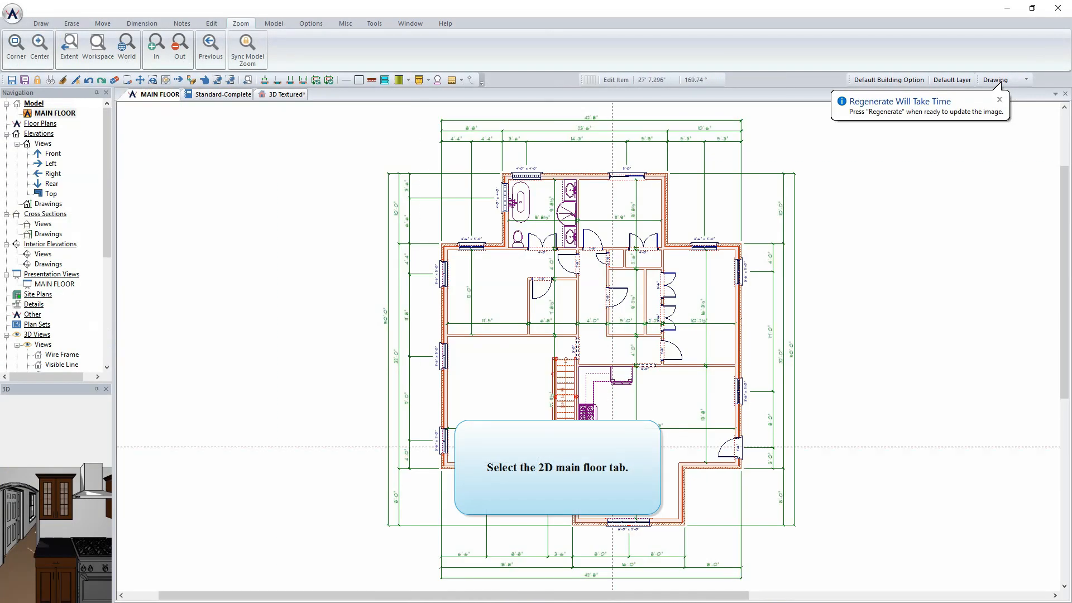
{"action": "scroll", "coordinate": [531, 421], "scroll_direction": "up", "scroll_amount": 3}
{"action": "left_click", "coordinate": [41, 23]}
{"action": "left_click", "coordinate": [313, 51]}
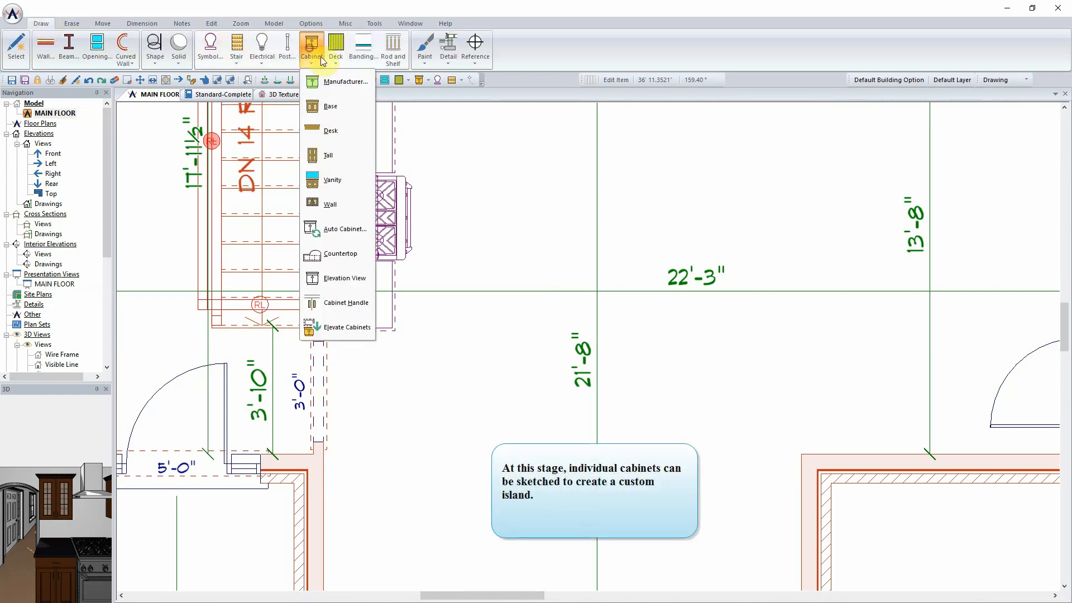
{"action": "left_click", "coordinate": [344, 107]}
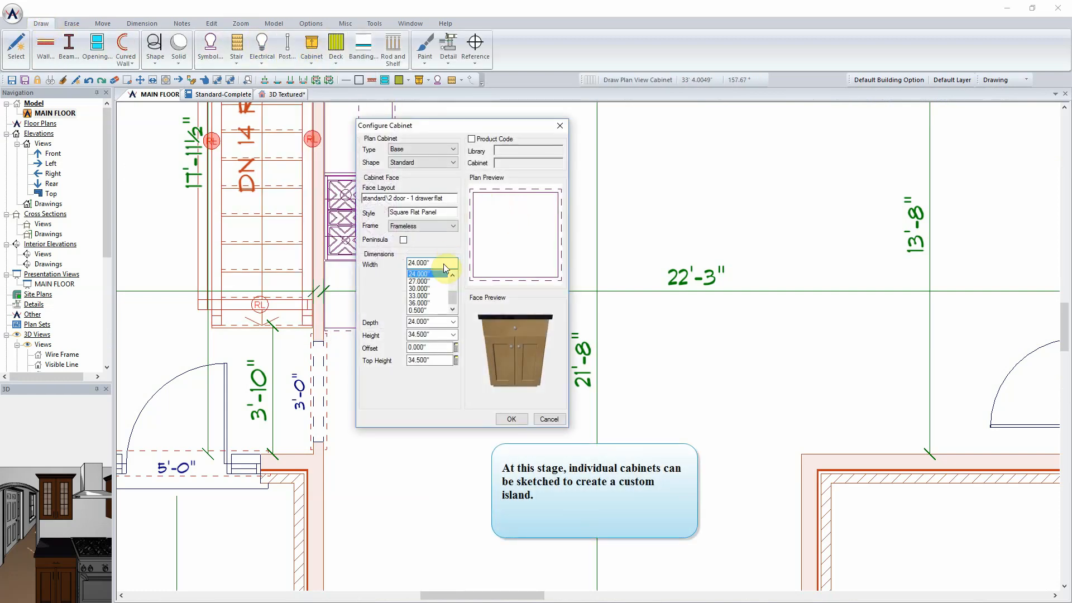
{"action": "left_click", "coordinate": [511, 419]}
{"action": "middle_click_drag", "start_coordinate": [590, 255], "coordinate": [461, 394]}
{"action": "left_click", "coordinate": [471, 421]}
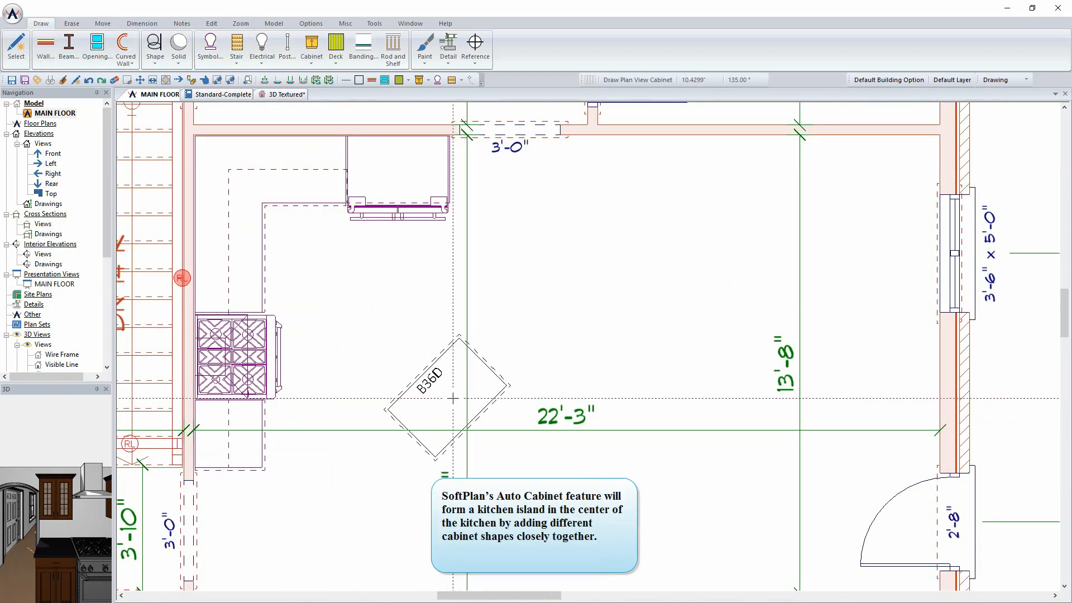
{"action": "left_click", "coordinate": [450, 400]}
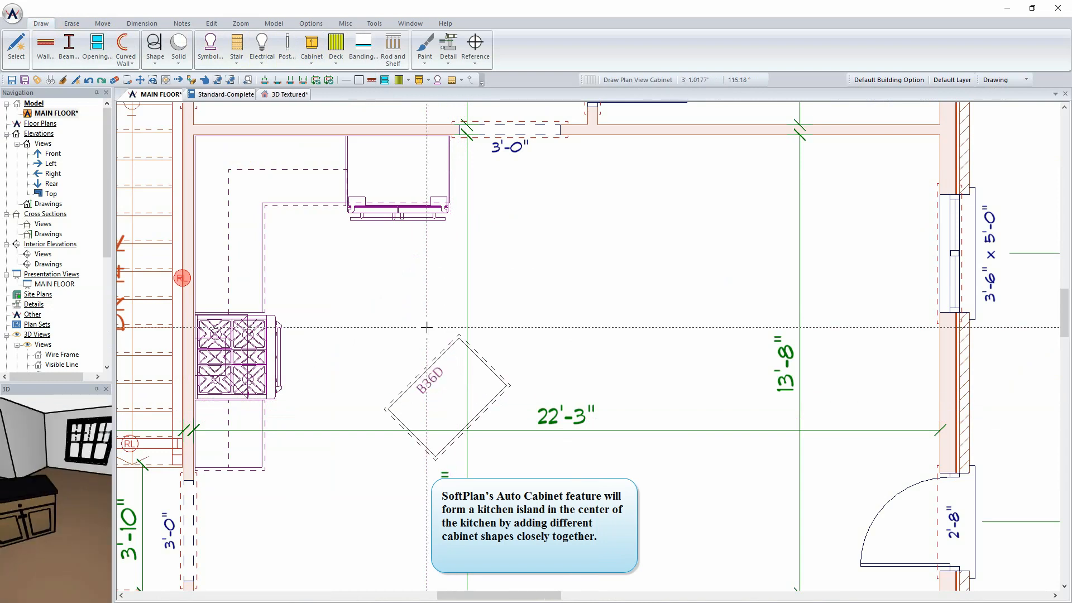
Step: Attach a 24" deep 45 Degree Angle base cabinet to each end of the diagonal island cabinet
{"action": "left_click", "coordinate": [312, 51]}
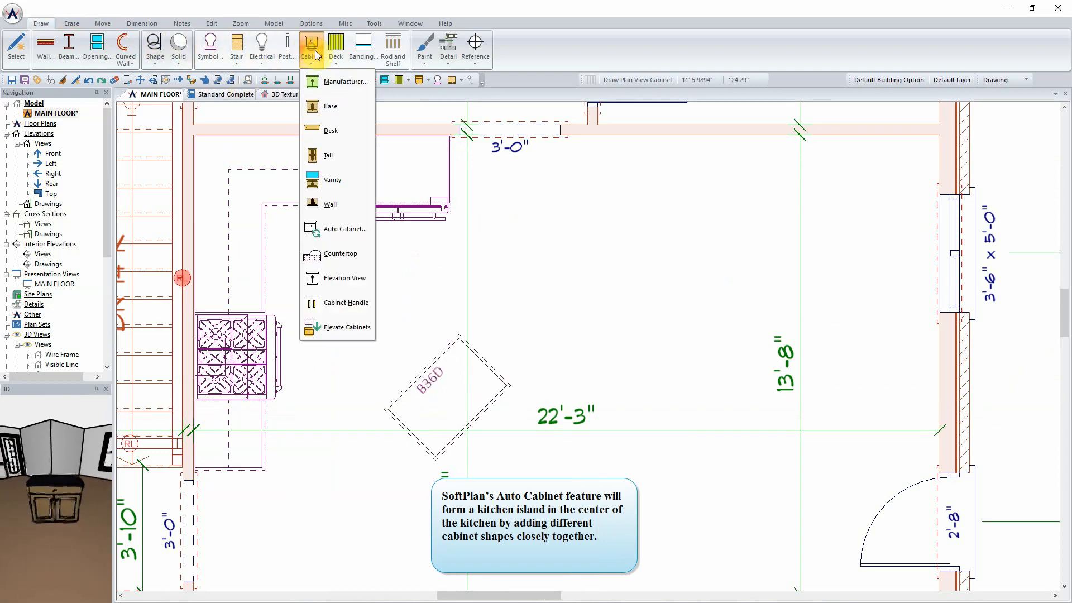
{"action": "left_click", "coordinate": [354, 106]}
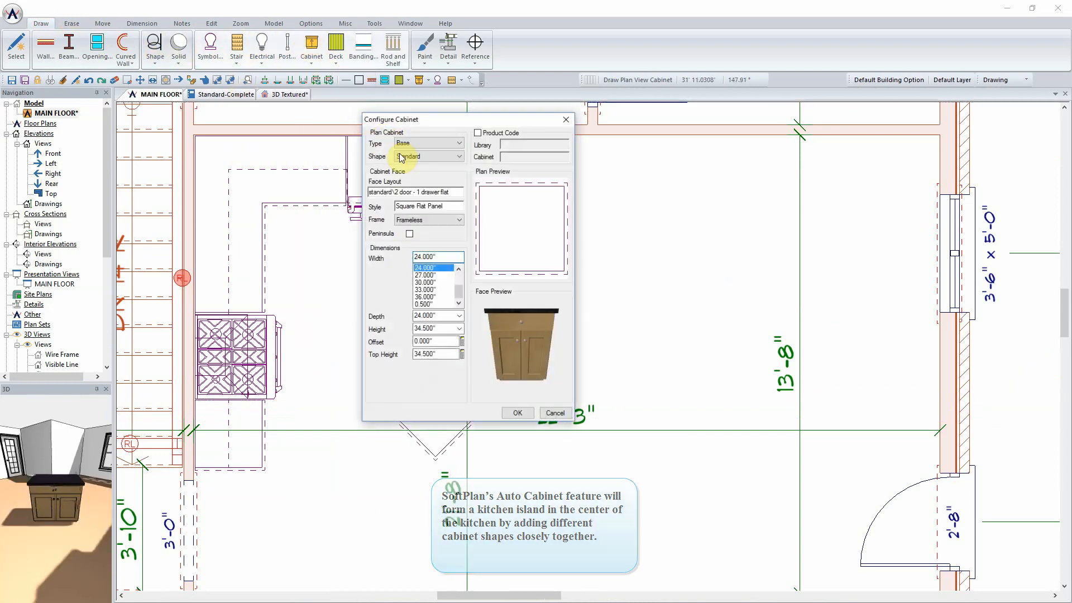
{"action": "left_click", "coordinate": [430, 155]}
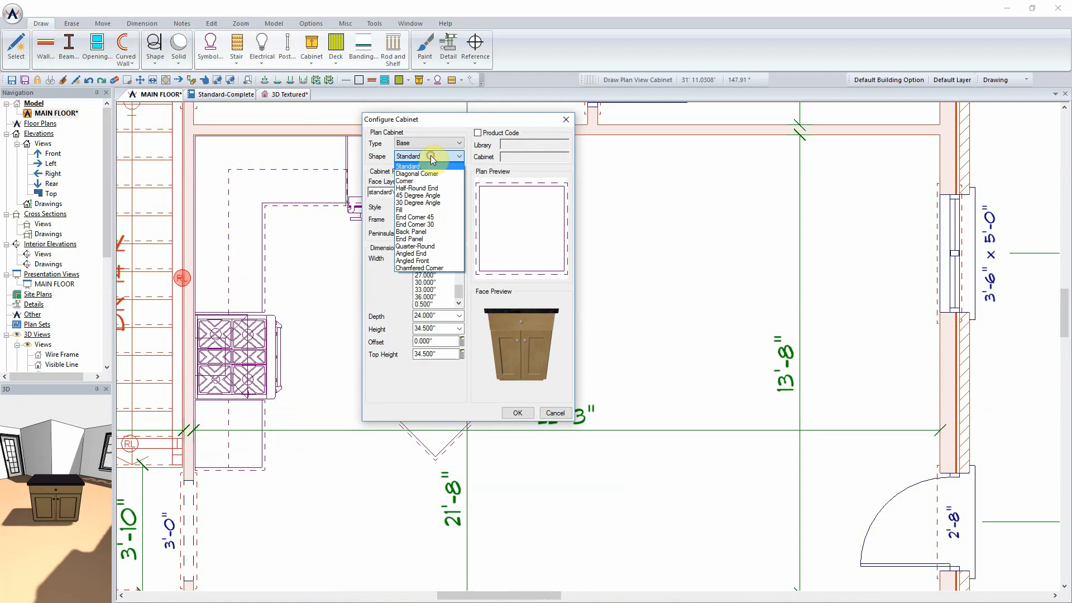
{"action": "left_click", "coordinate": [424, 198]}
{"action": "left_click_drag", "start_coordinate": [487, 122], "coordinate": [798, 106]}
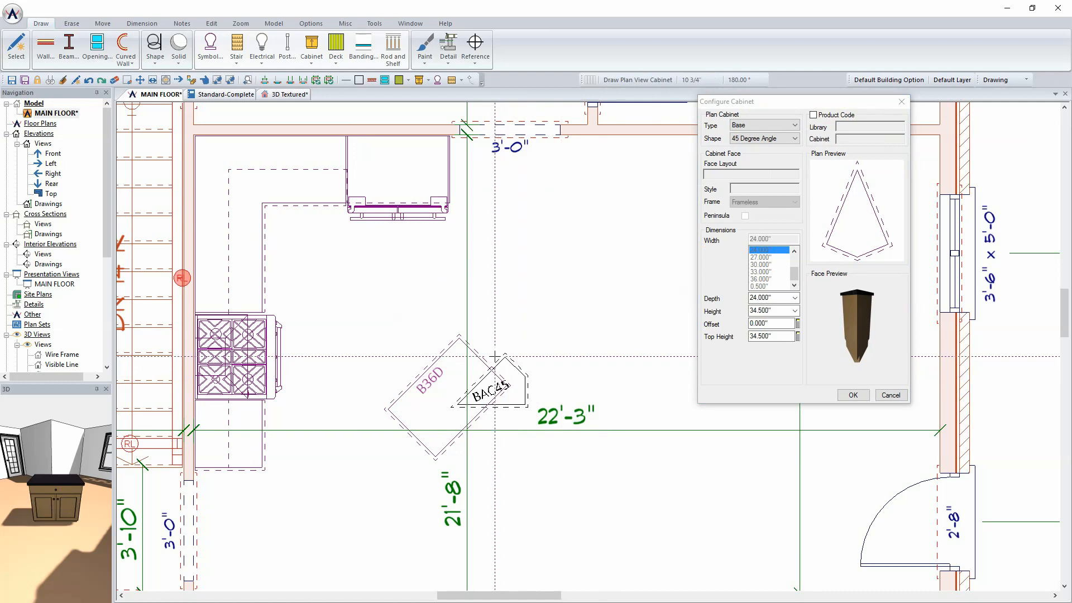
{"action": "left_click", "coordinate": [489, 352]}
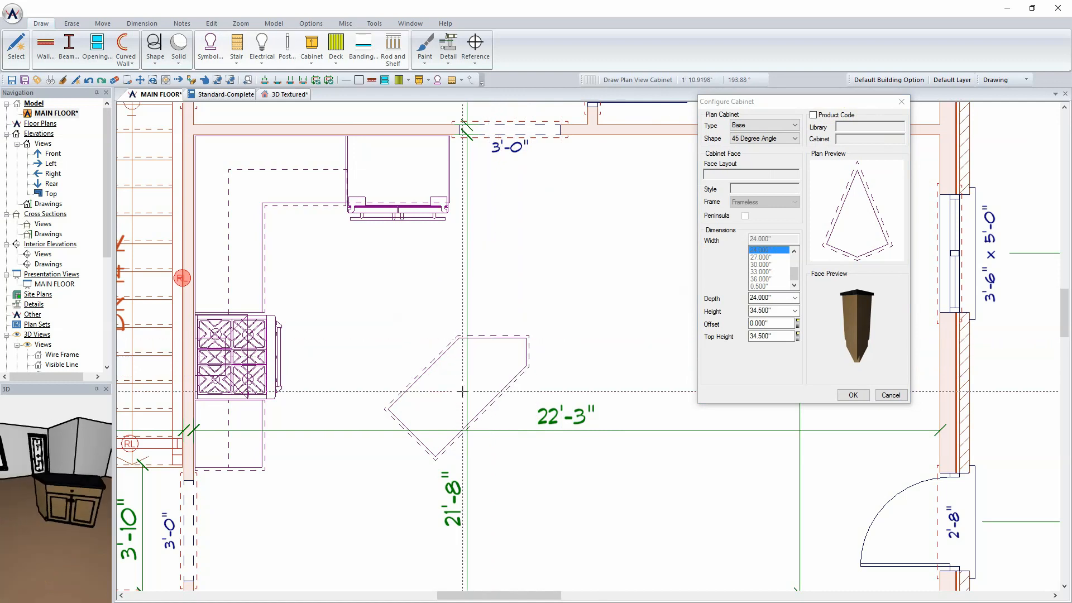
{"action": "left_click", "coordinate": [410, 477]}
Step: Finish both ends of the island with 24" deep Half-Round End base cabinets
{"action": "left_click", "coordinate": [766, 219]}
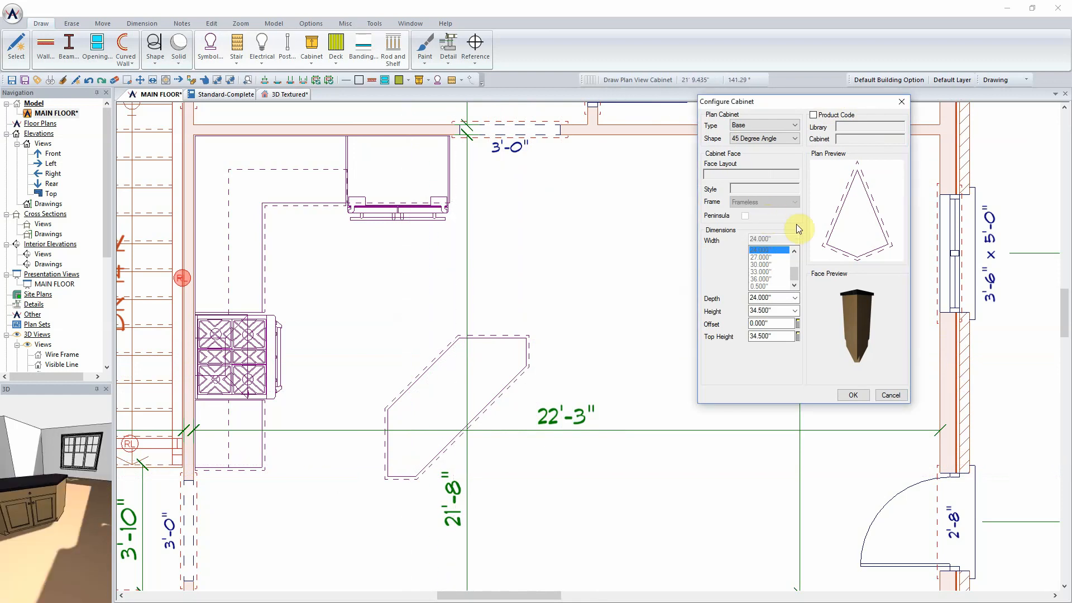
{"action": "left_click", "coordinate": [768, 140]}
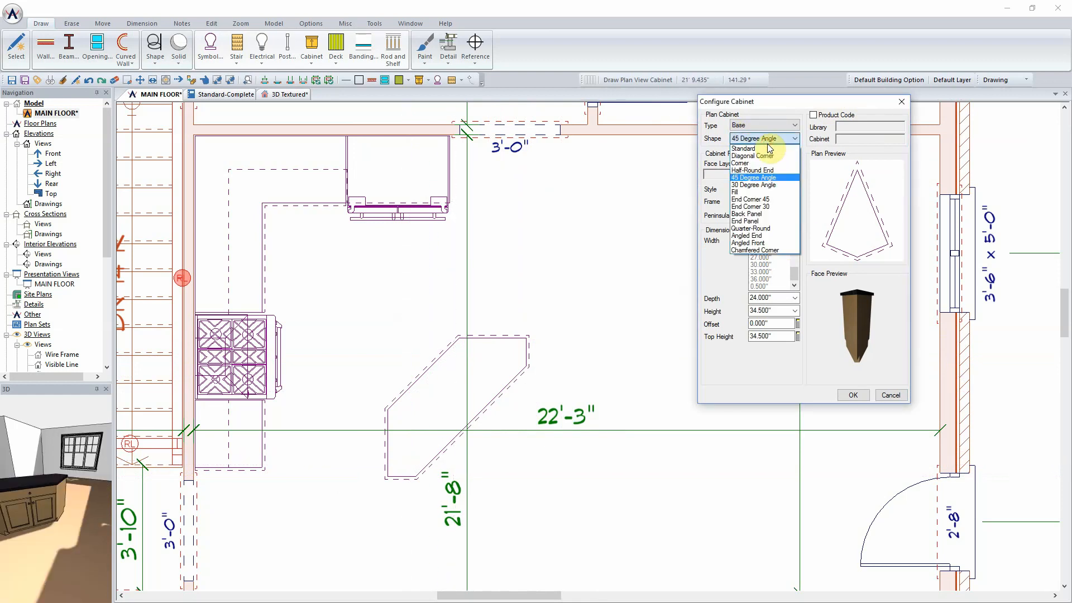
{"action": "left_click", "coordinate": [754, 170]}
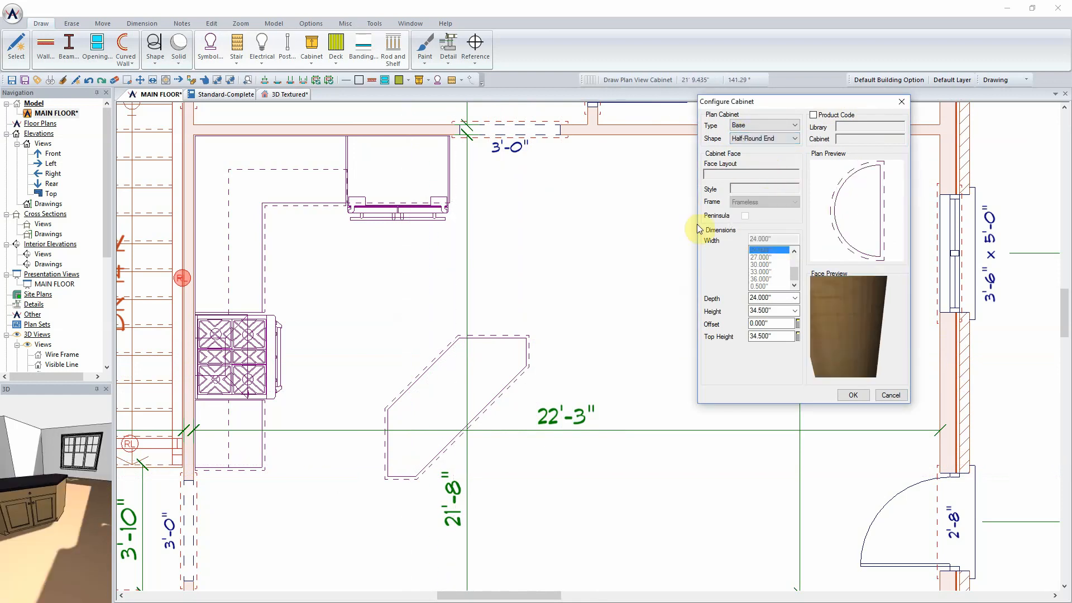
{"action": "left_click", "coordinate": [513, 322]}
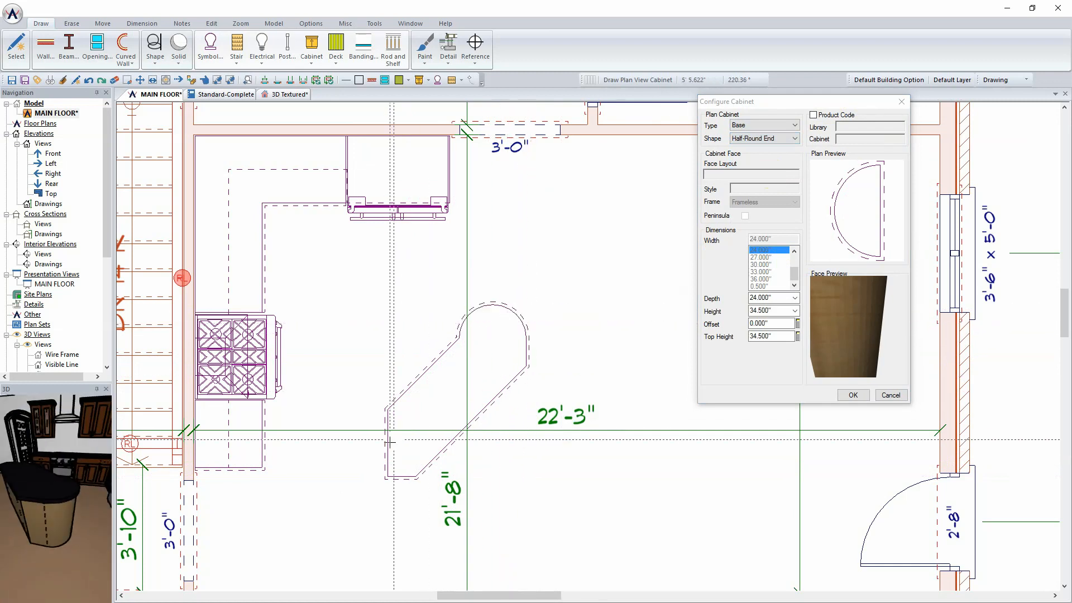
{"action": "left_click", "coordinate": [369, 471]}
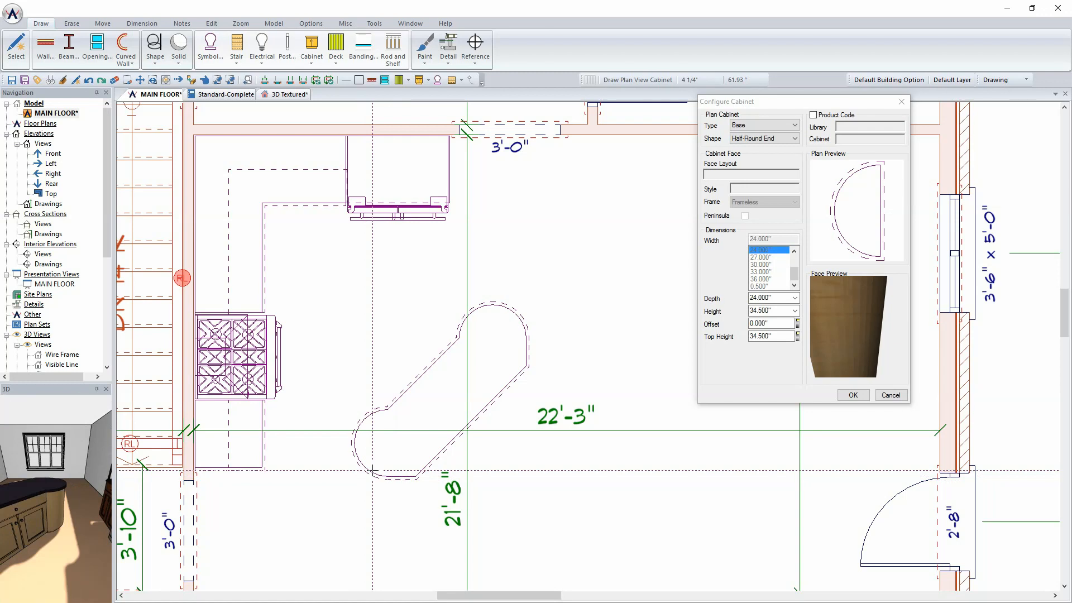
Step: Open the island's 36" base cabinet for editing in the textured 3D view and make it a peninsula cabinet
{"action": "left_click", "coordinate": [282, 94]}
{"action": "right_click", "coordinate": [716, 416]}
{"action": "left_click", "coordinate": [743, 435]}
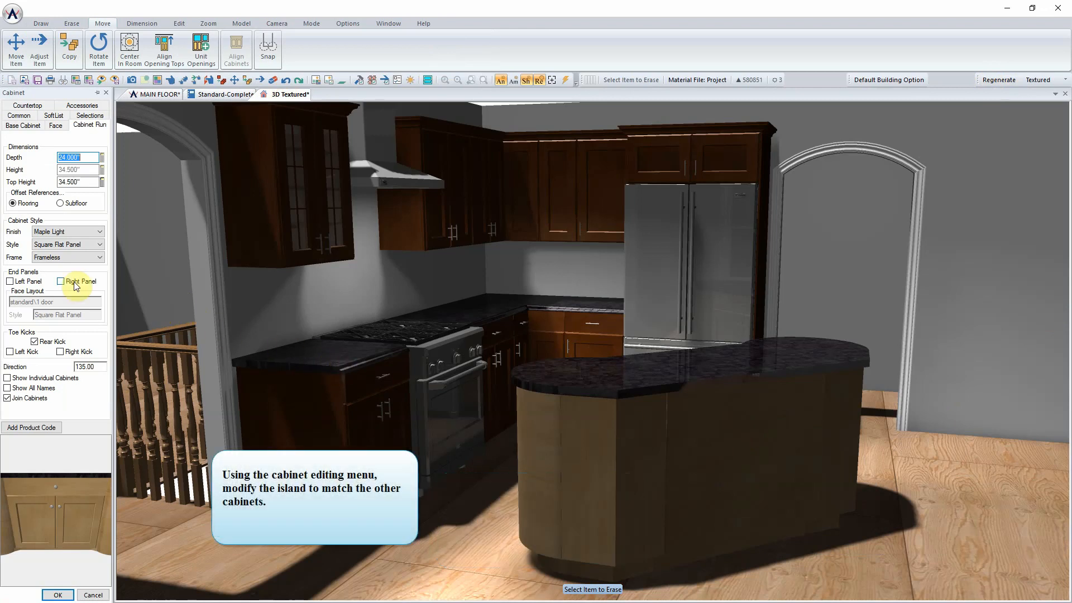
{"action": "left_click", "coordinate": [25, 128]}
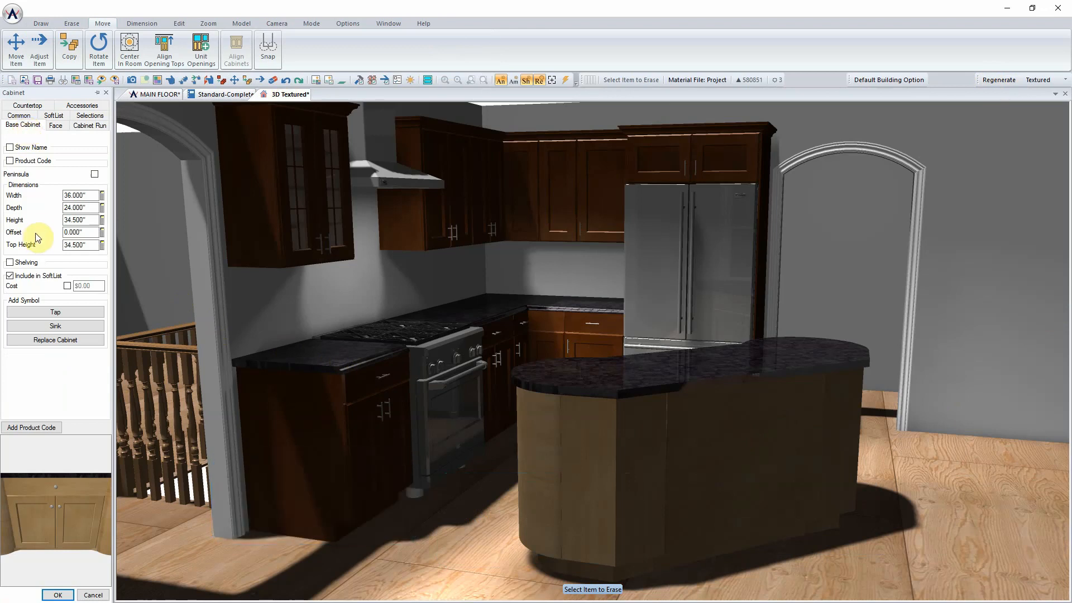
{"action": "left_click", "coordinate": [95, 174]}
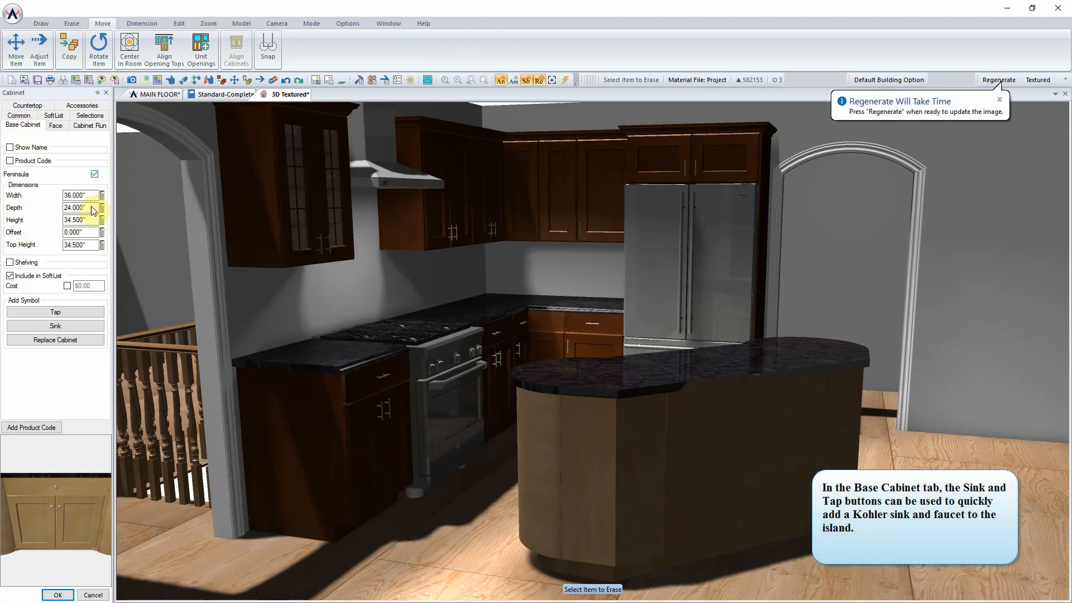
Step: Add the Kohler K-3160 sink from the manufacturer symbol library to the island's base cabinet
{"action": "left_click", "coordinate": [76, 324]}
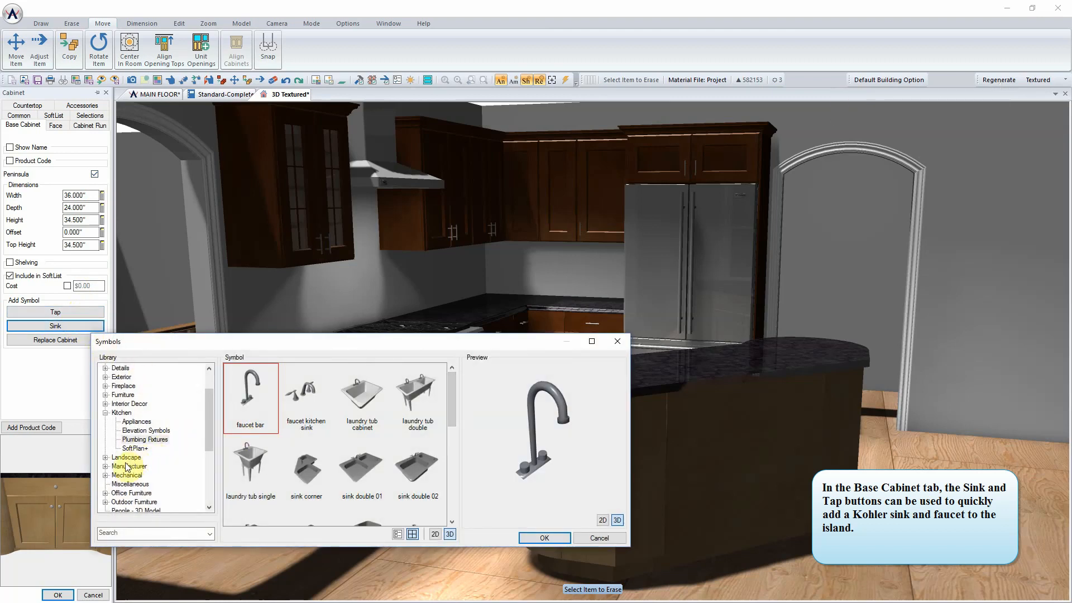
{"action": "left_click", "coordinate": [105, 466]}
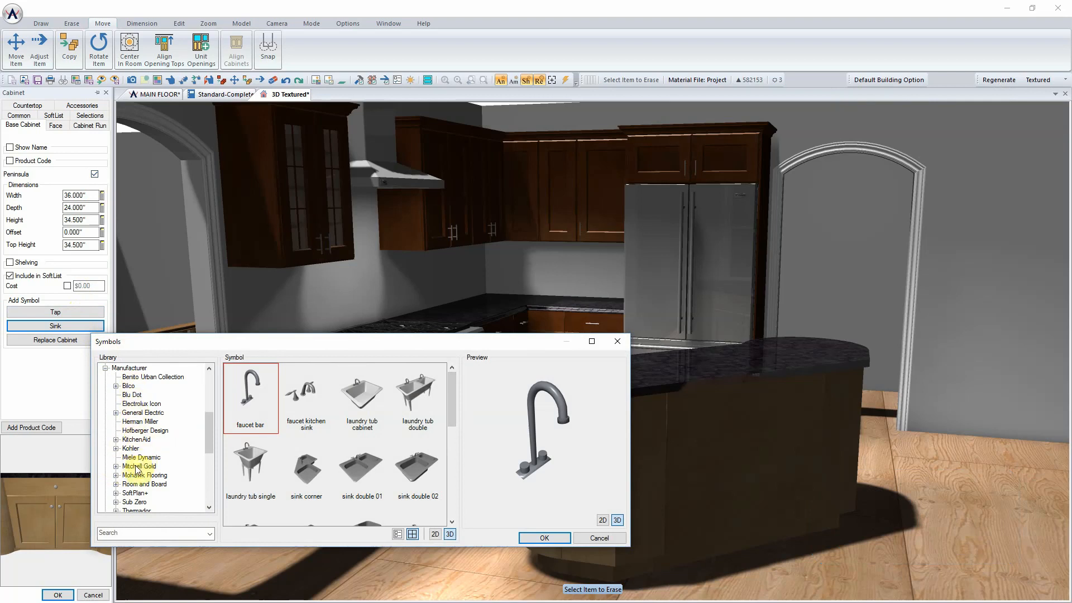
{"action": "left_click", "coordinate": [115, 448]}
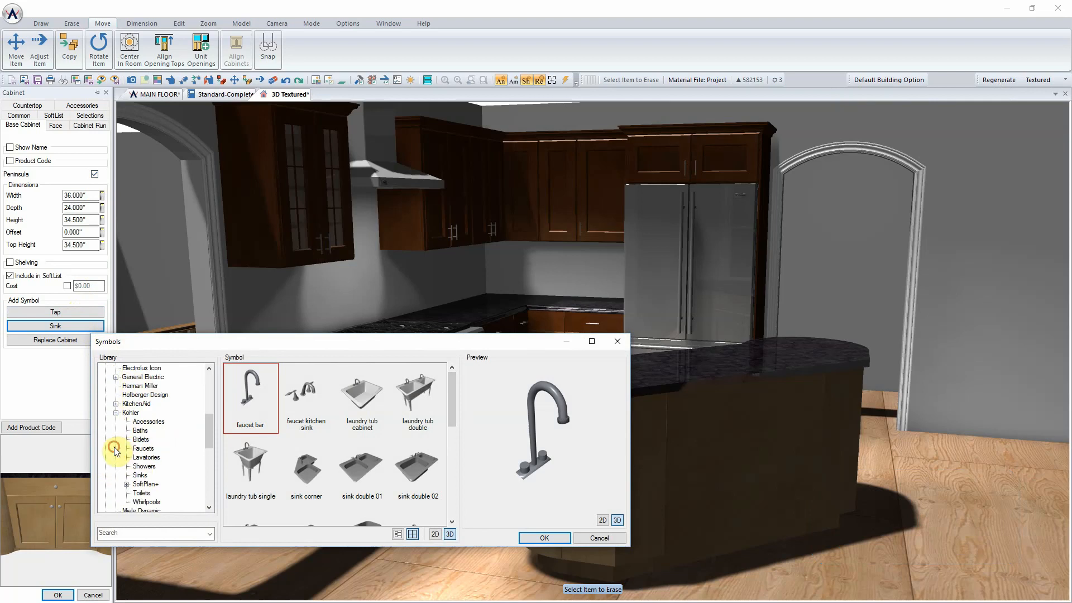
{"action": "left_click", "coordinate": [140, 476]}
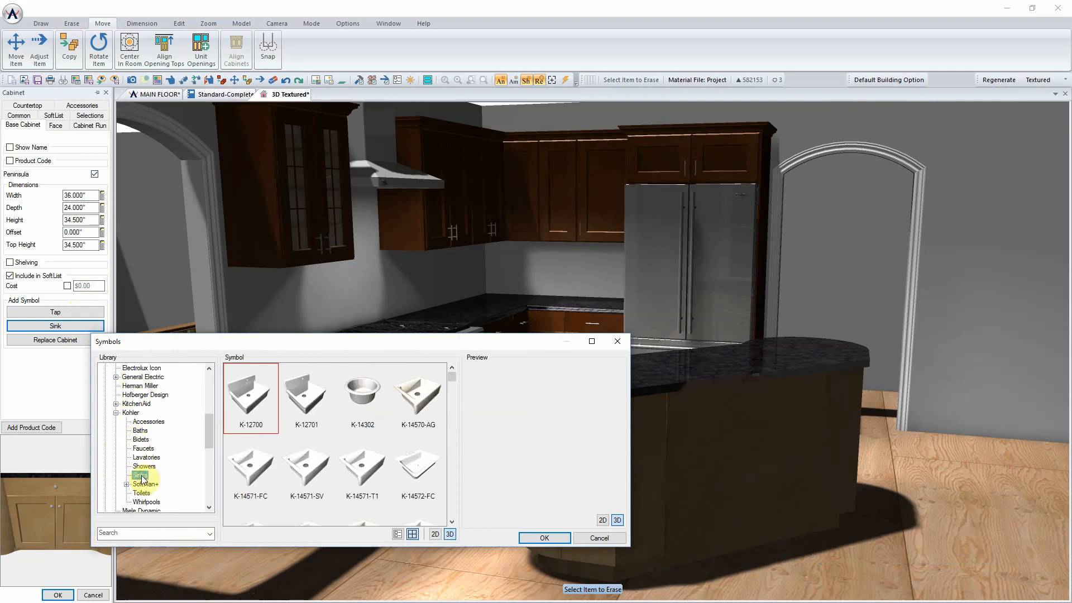
{"action": "left_click_drag", "start_coordinate": [454, 379], "coordinate": [452, 400]}
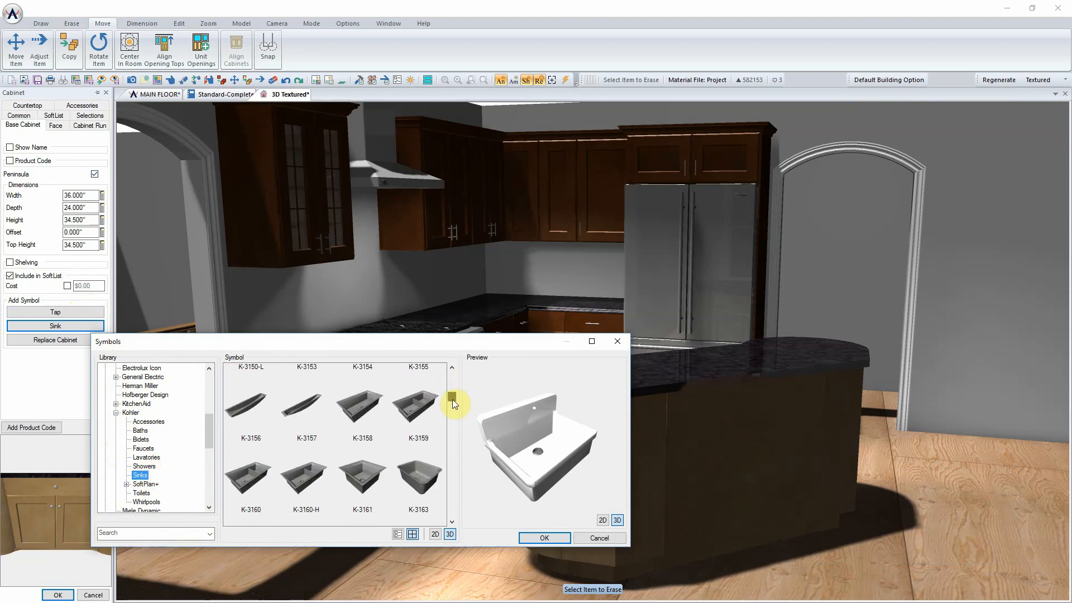
{"action": "left_click", "coordinate": [246, 479]}
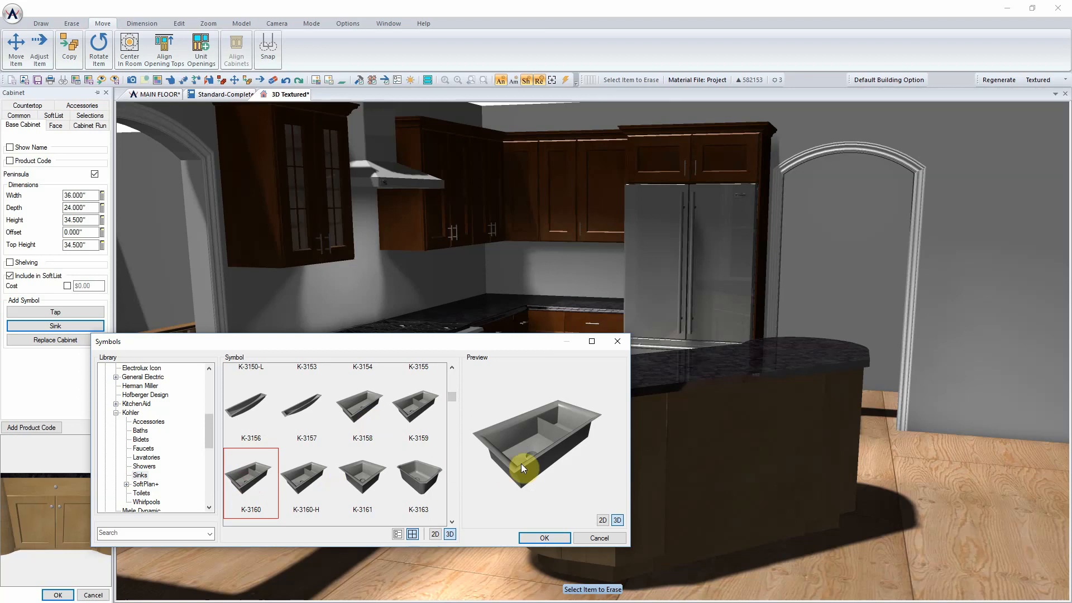
{"action": "left_click", "coordinate": [545, 535]}
Step: Add a Kohler faucet with a single tall curved spout from the manufacturer symbol library to the island's sink cabinet
{"action": "left_click", "coordinate": [55, 312]}
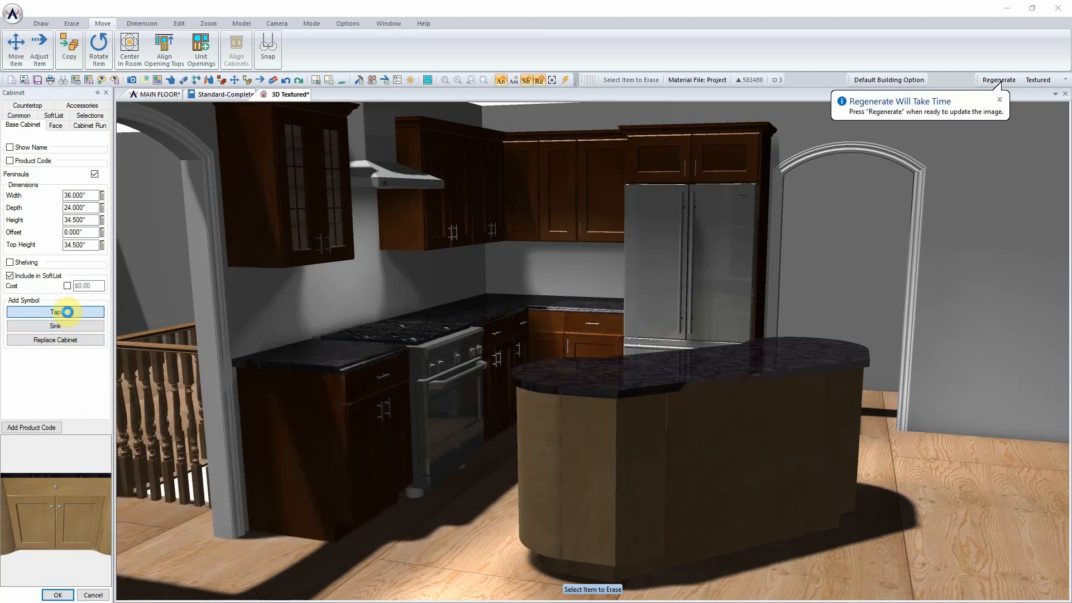
{"action": "left_click_drag", "start_coordinate": [194, 418], "coordinate": [194, 446]}
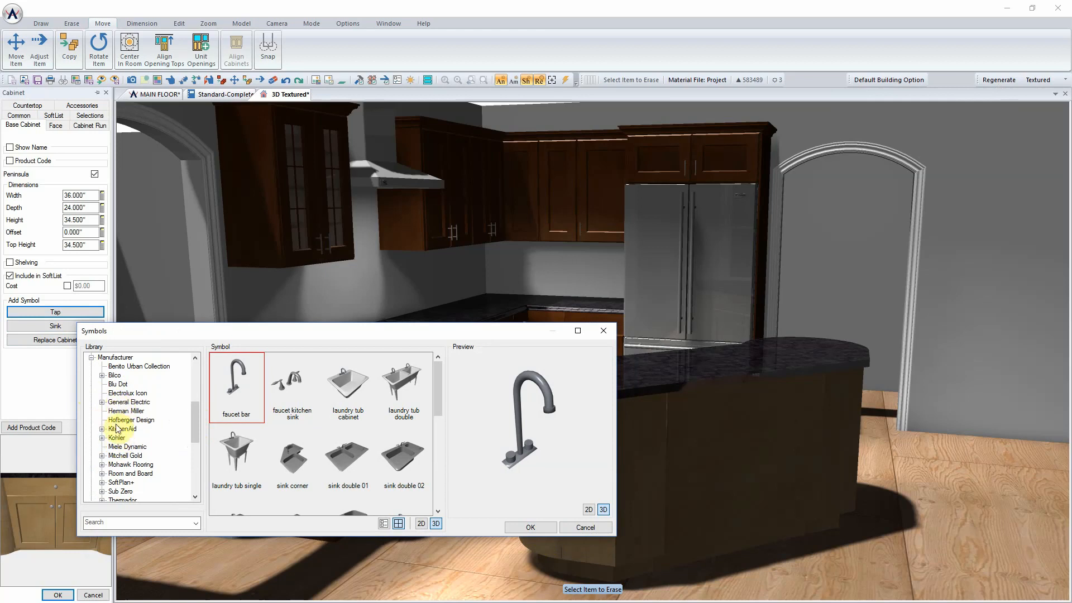
{"action": "left_click", "coordinate": [102, 438]}
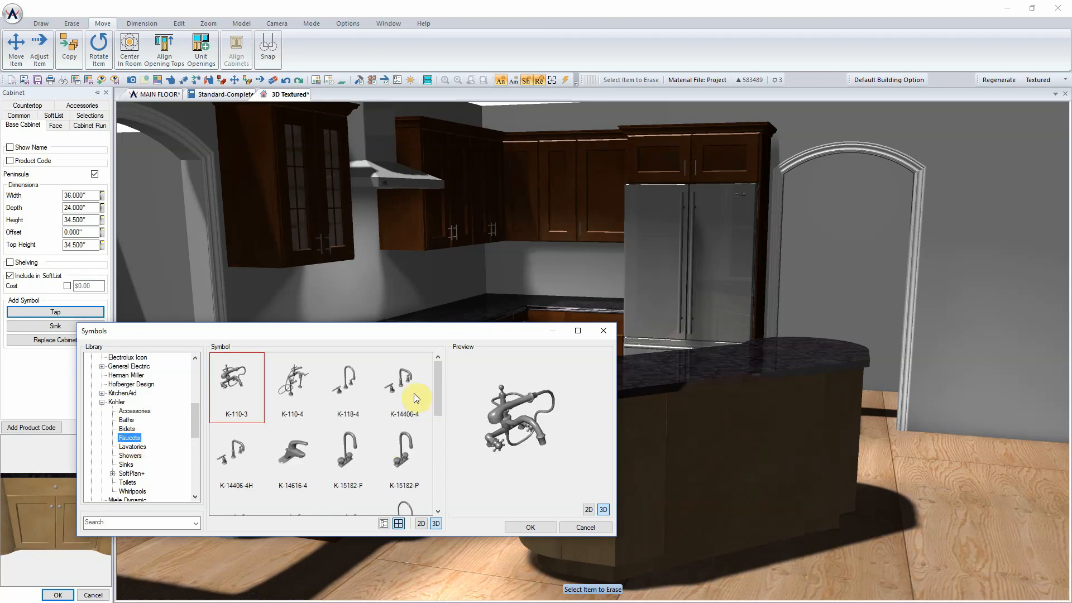
{"action": "left_click", "coordinate": [354, 391]}
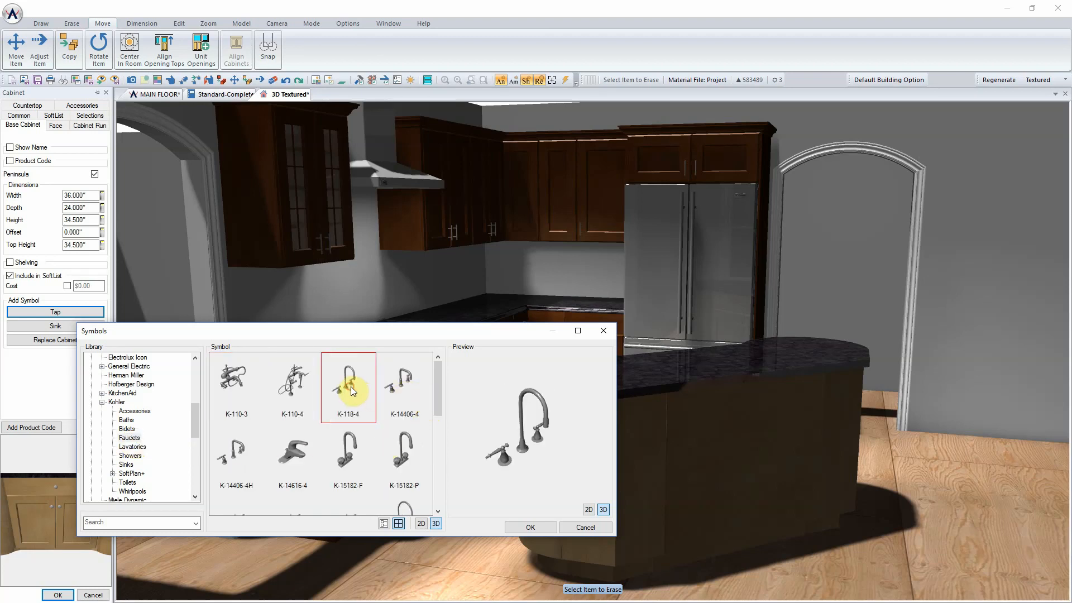
{"action": "left_click_drag", "start_coordinate": [441, 415], "coordinate": [452, 463]}
{"action": "left_click", "coordinate": [233, 440]}
{"action": "left_click", "coordinate": [528, 526]}
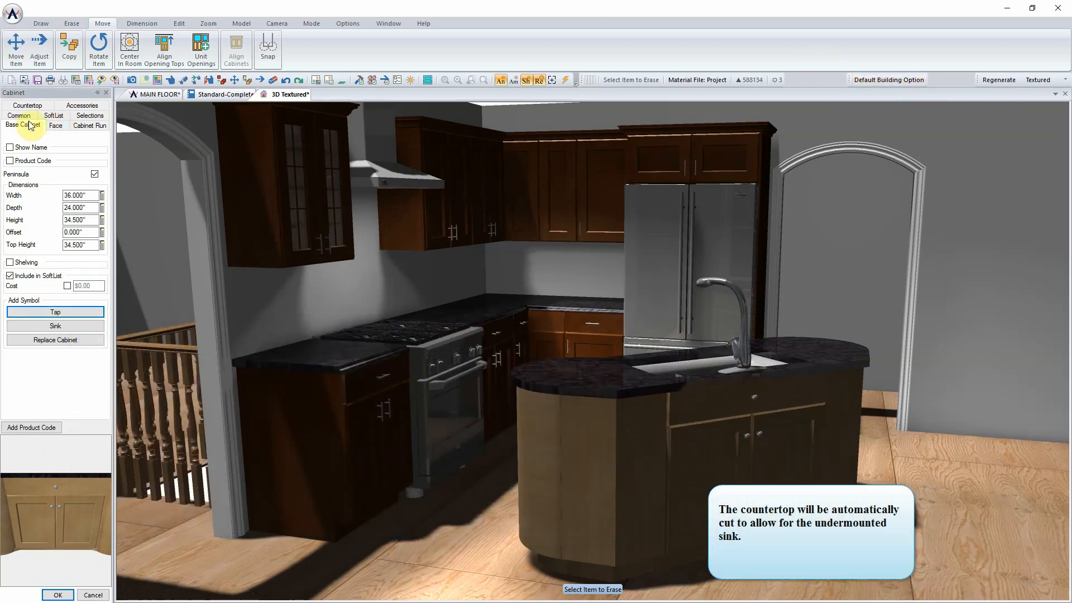
Step: Change the finish of the island's cabinet run to Maple Dark and apply the cabinet edits
{"action": "left_click", "coordinate": [91, 126]}
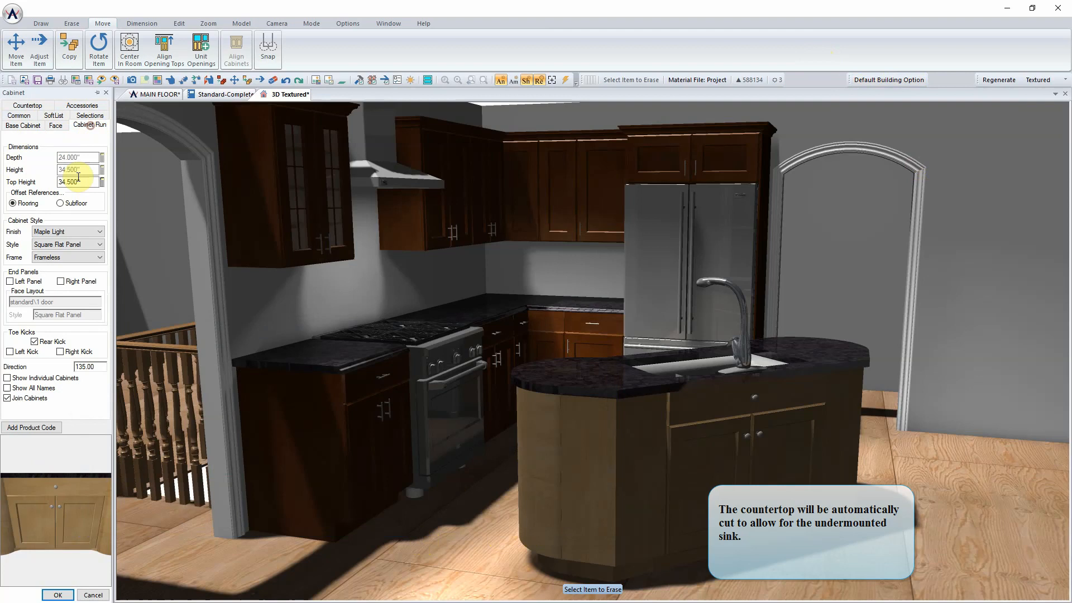
{"action": "left_click", "coordinate": [68, 232]}
{"action": "left_click", "coordinate": [59, 257]}
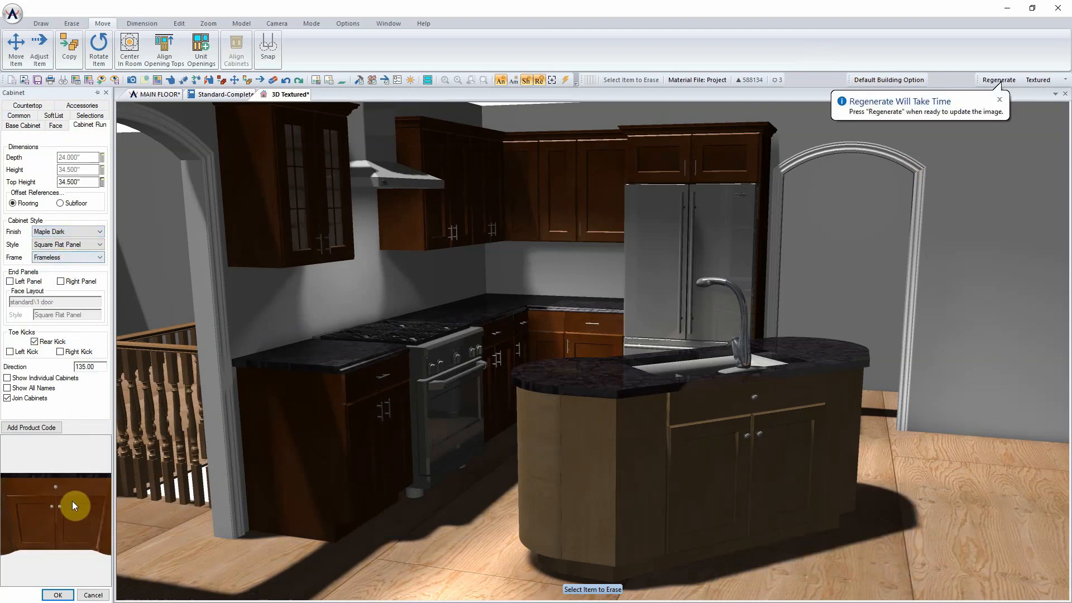
{"action": "left_click", "coordinate": [57, 595]}
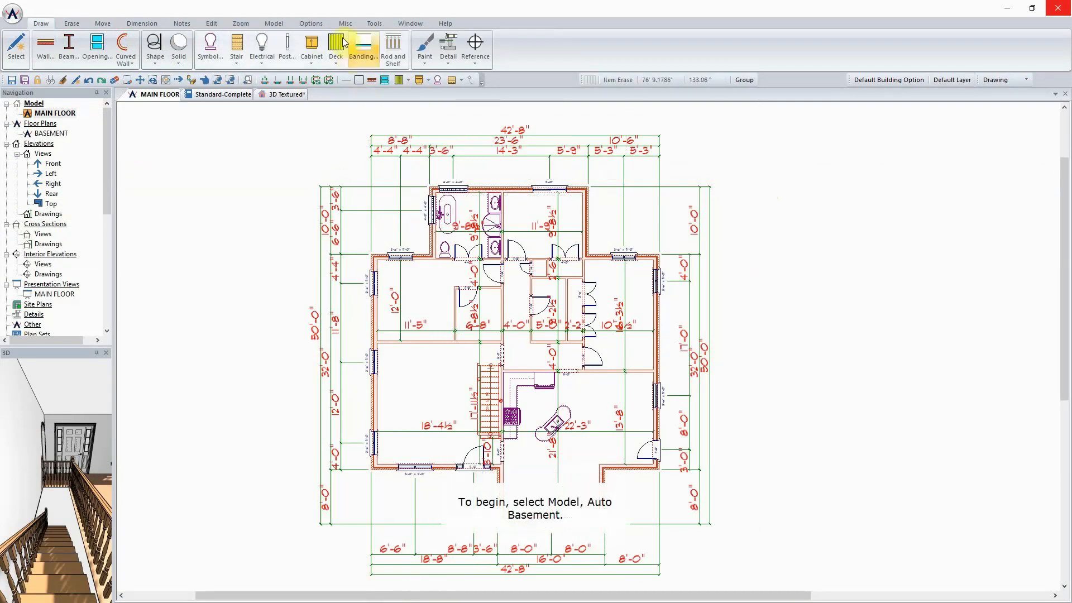
Step: Generate a plan named BASEMENT from the main floor with Auto Basement, using Concrete 10" basement walls 8' 0" high
{"action": "left_click", "coordinate": [278, 21]}
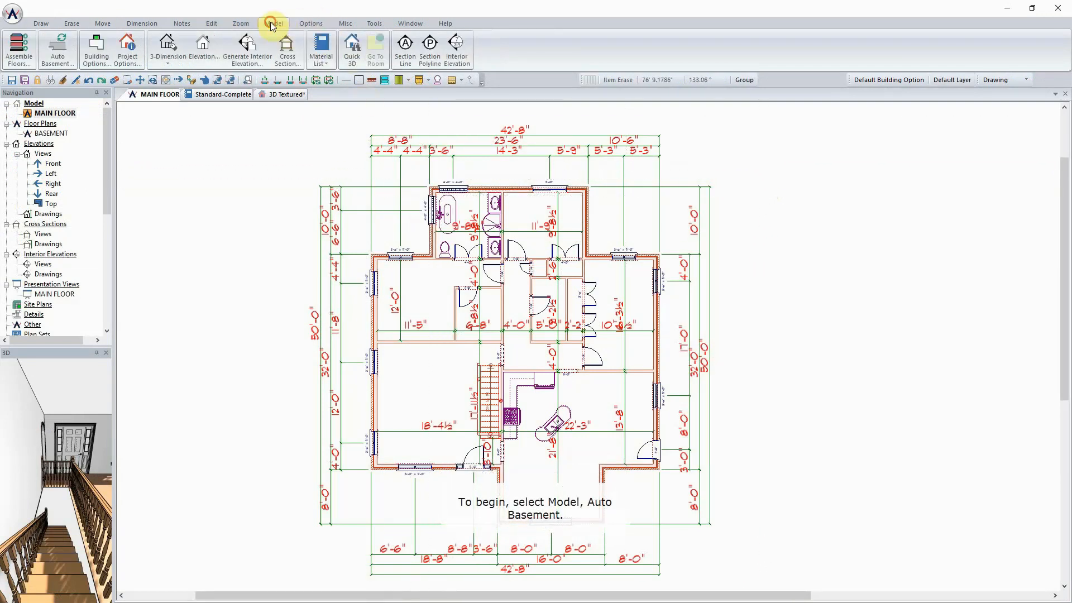
{"action": "left_click", "coordinate": [58, 56]}
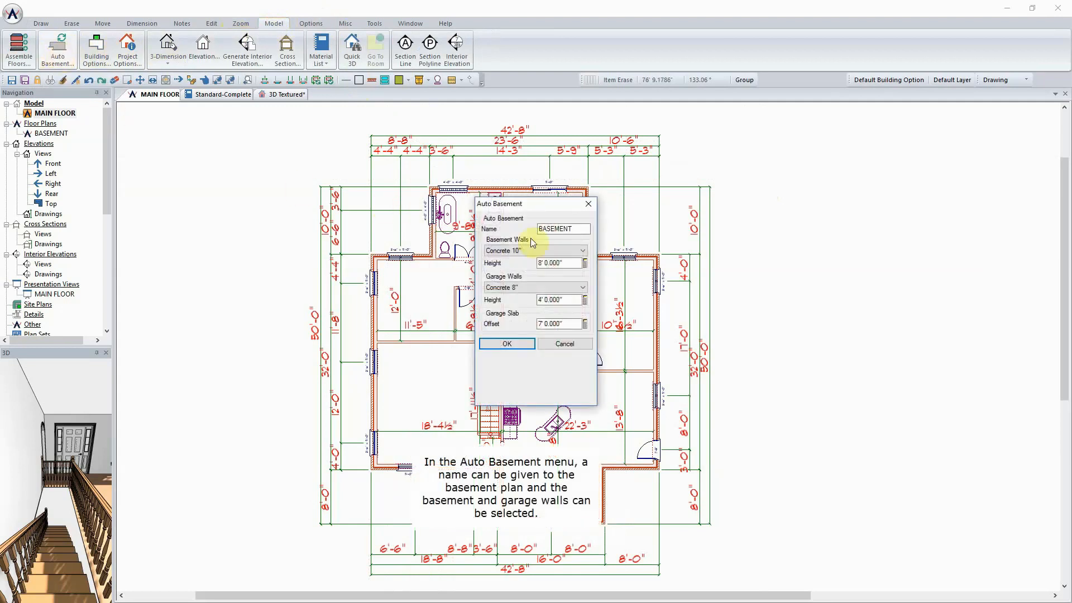
{"action": "left_click", "coordinate": [548, 253]}
{"action": "left_click", "coordinate": [519, 353]}
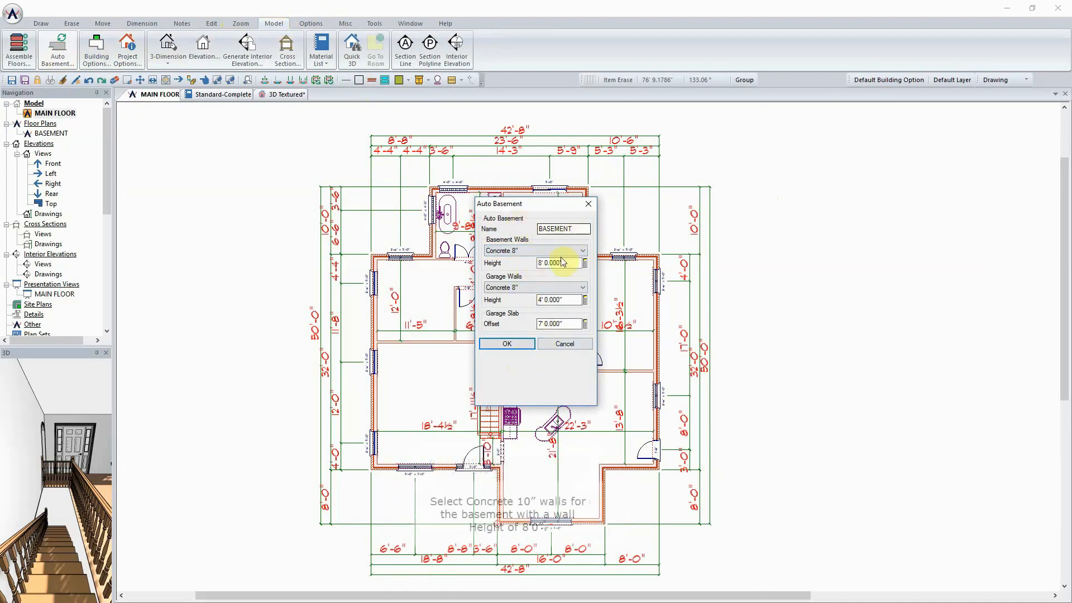
{"action": "left_click", "coordinate": [558, 251]}
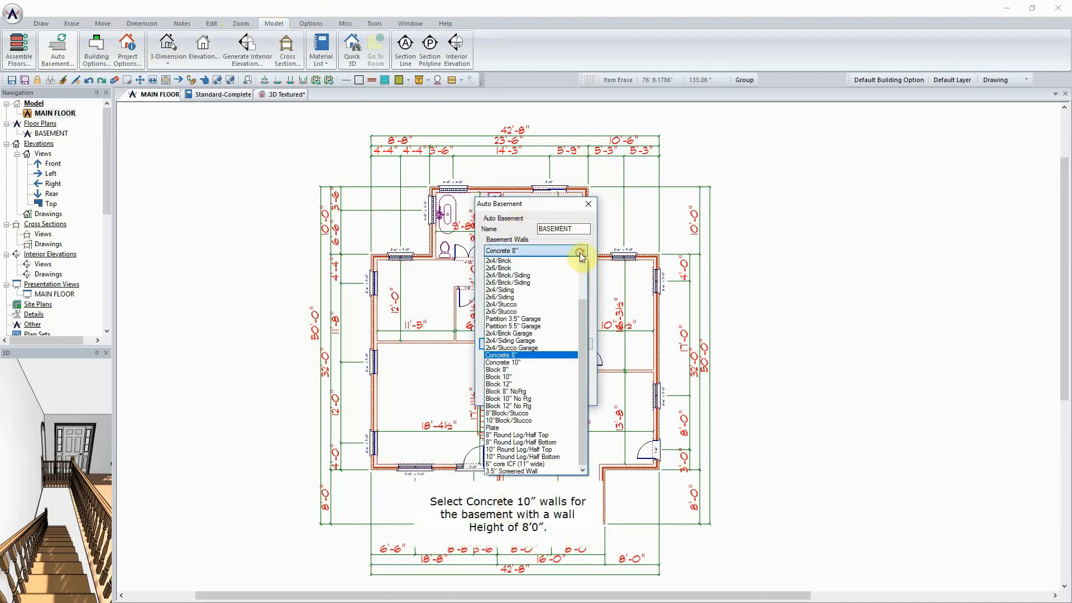
{"action": "left_click", "coordinate": [536, 360]}
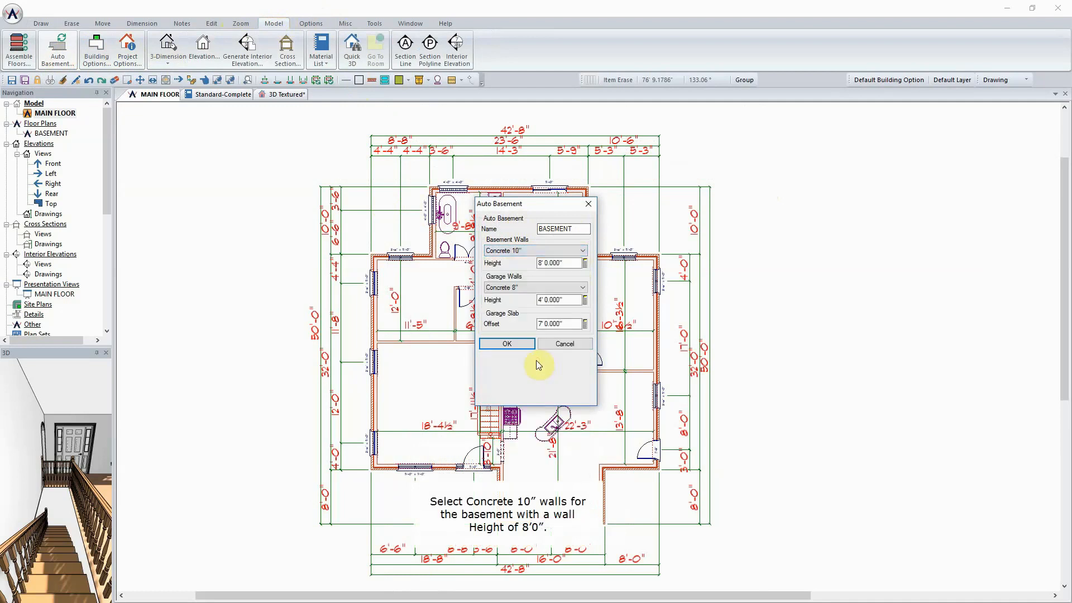
{"action": "left_click", "coordinate": [507, 345]}
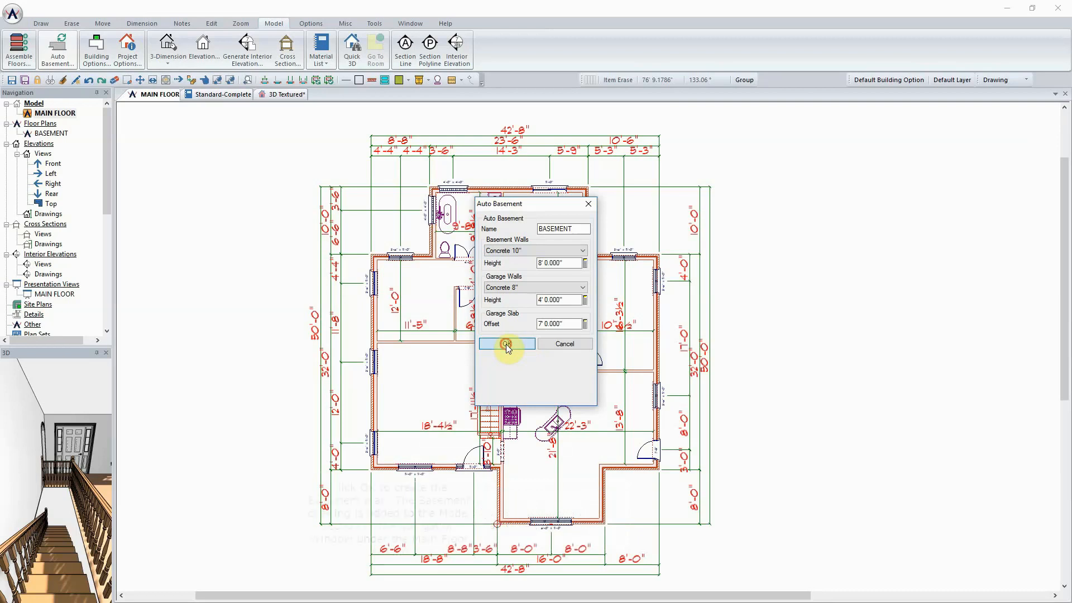
Step: Examine the basement walls, windows and footings beneath the main floor in the textured 3D view
{"action": "middle_click_drag", "start_coordinate": [418, 232], "coordinate": [556, 353]}
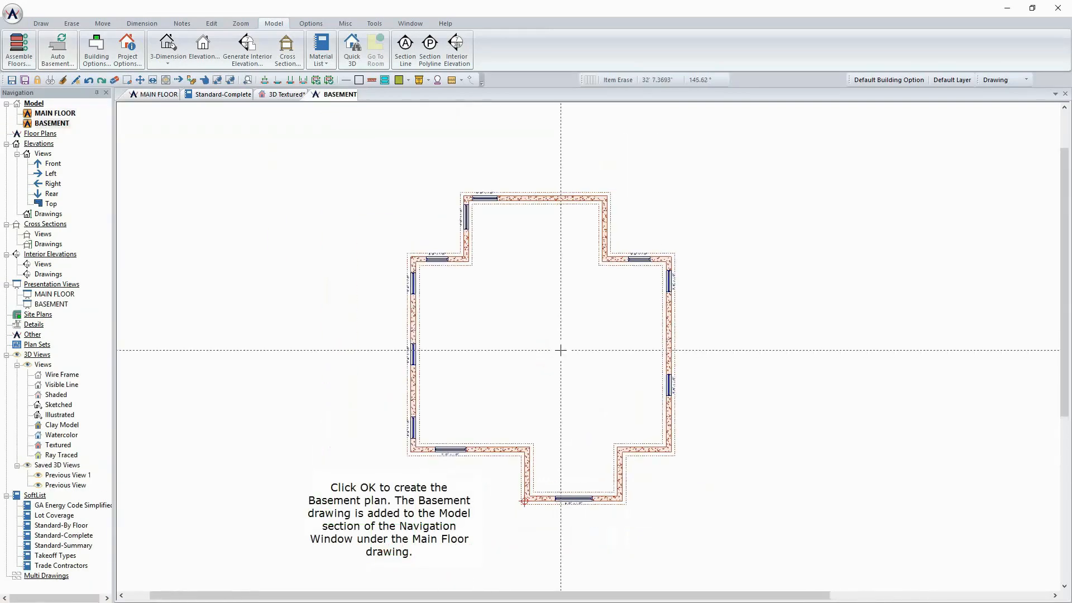
{"action": "mouse_move", "coordinate": [64, 116]}
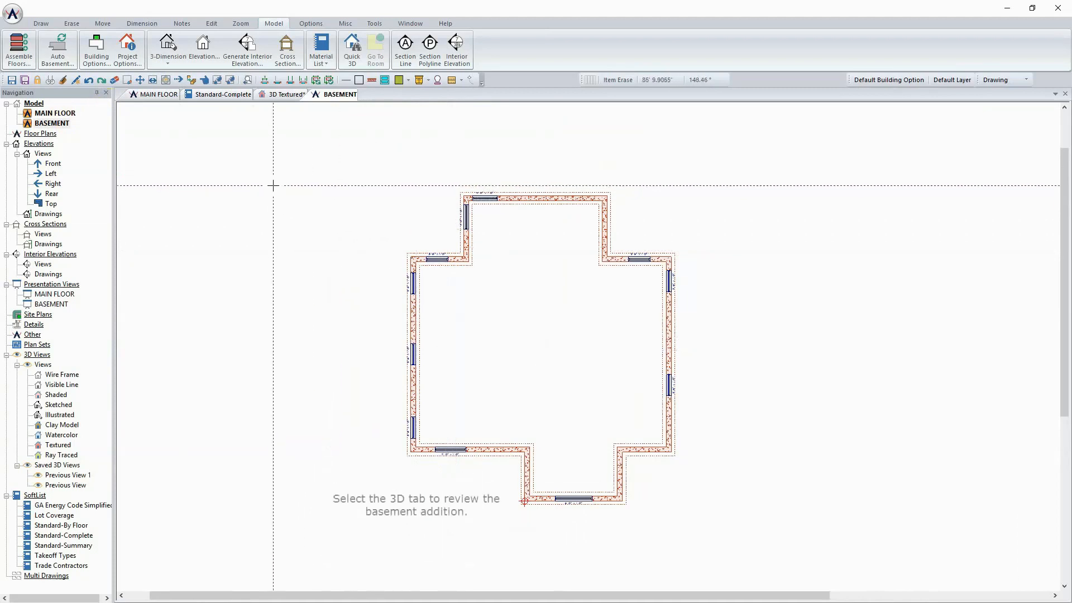
{"action": "left_click", "coordinate": [278, 95]}
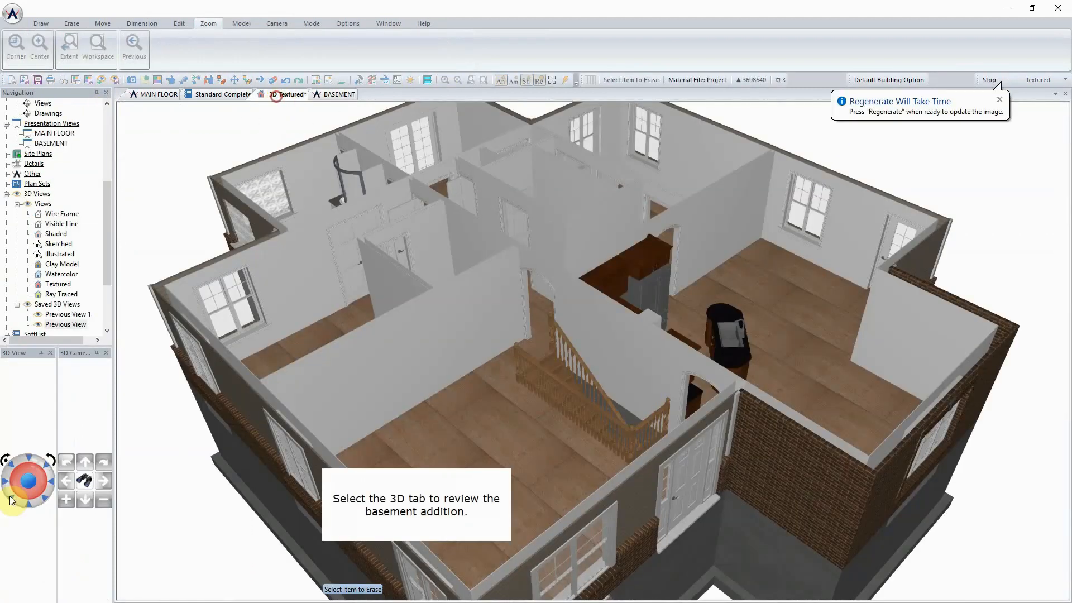
{"action": "middle_click_drag", "start_coordinate": [205, 463], "coordinate": [412, 442]}
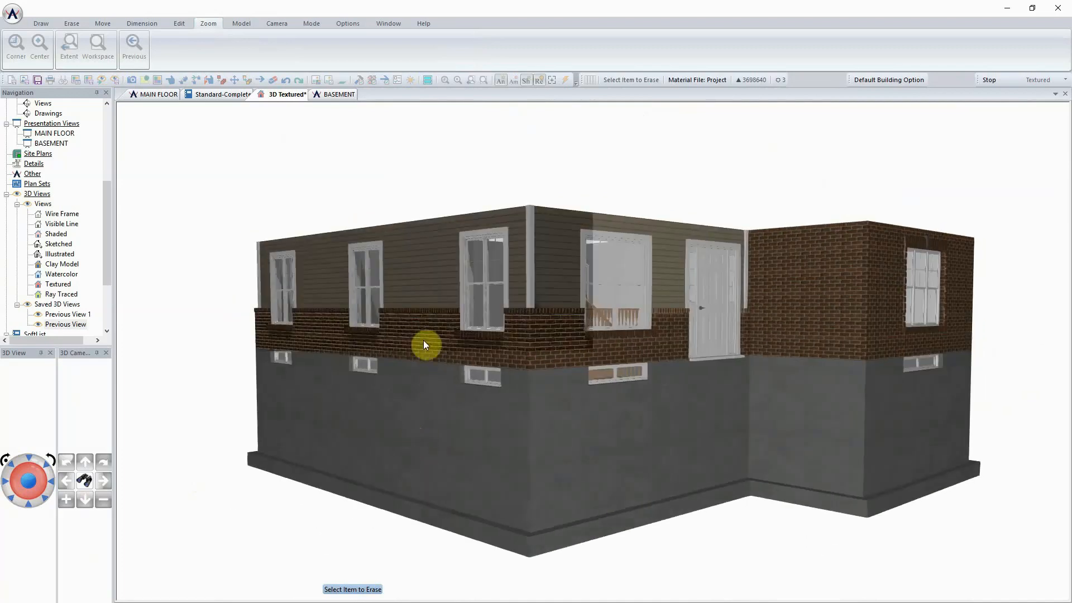
Step: Return to the basement plan and dimension its exterior walls and openings with Auto Dimension
{"action": "left_click", "coordinate": [334, 94]}
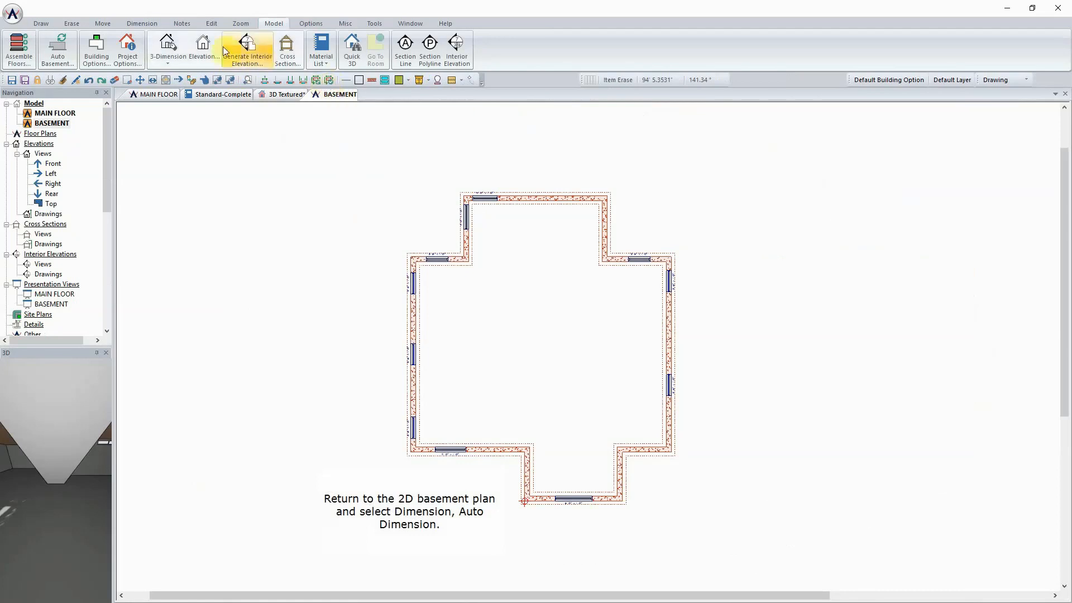
{"action": "left_click", "coordinate": [149, 22]}
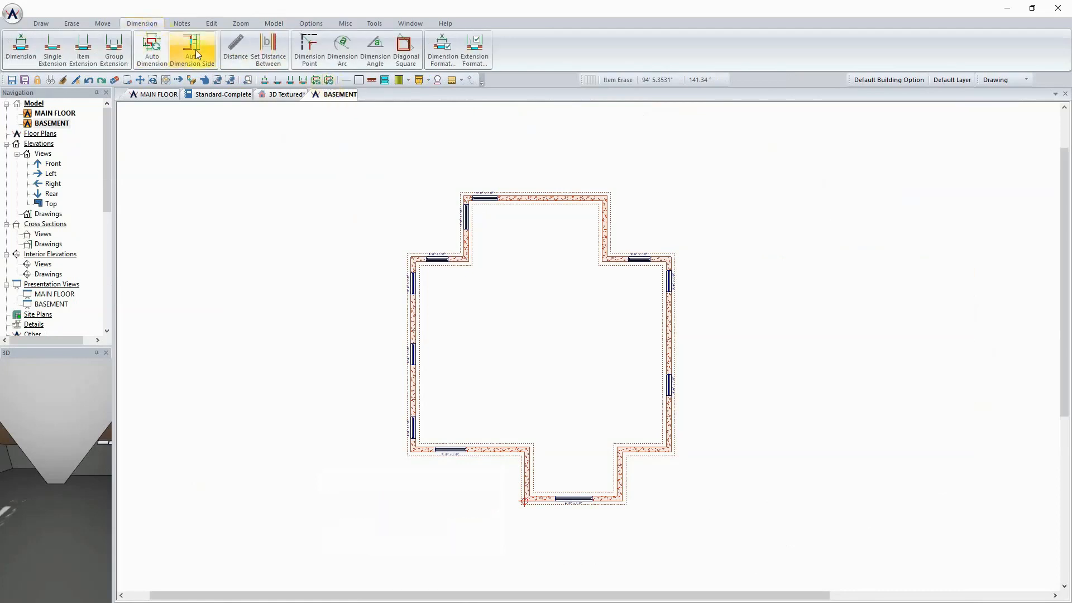
{"action": "left_click", "coordinate": [151, 50]}
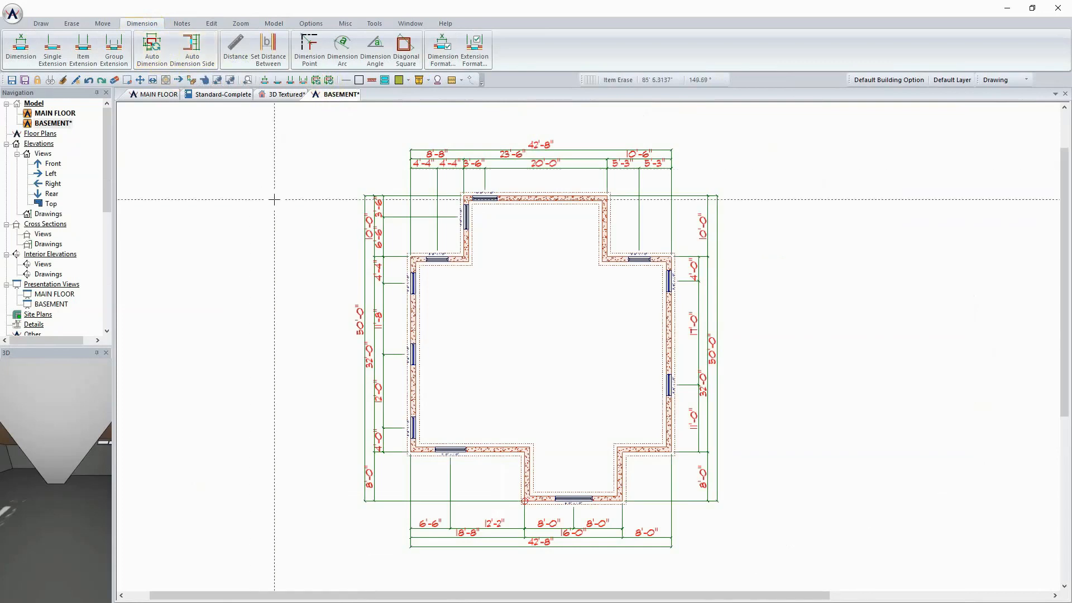
Step: Place the basement plan in a new vertical tab group and show the main floor plan beside it
{"action": "right_click", "coordinate": [334, 95]}
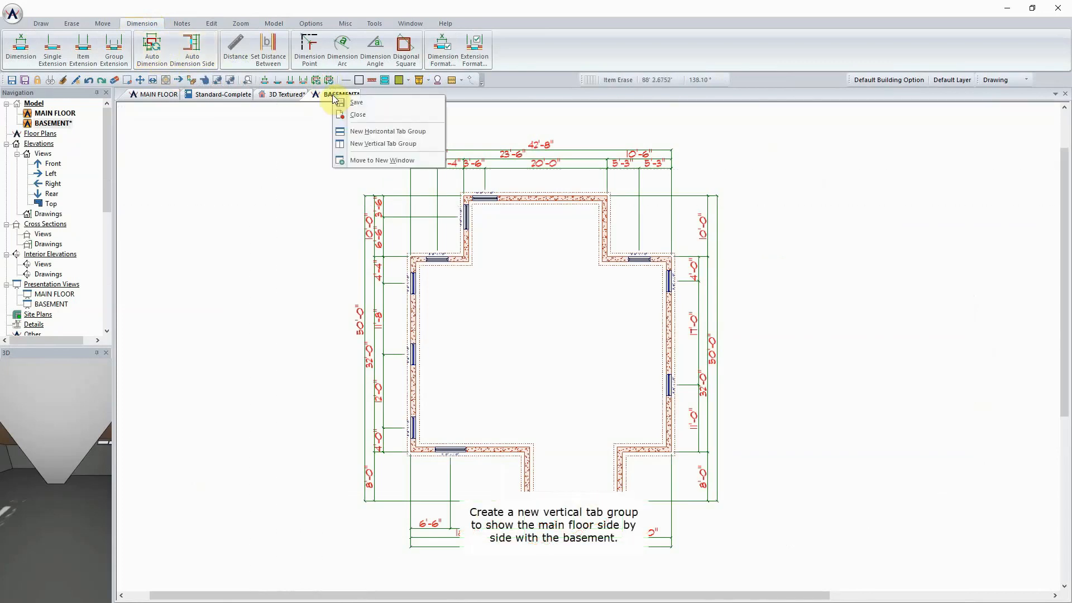
{"action": "left_click", "coordinate": [385, 144]}
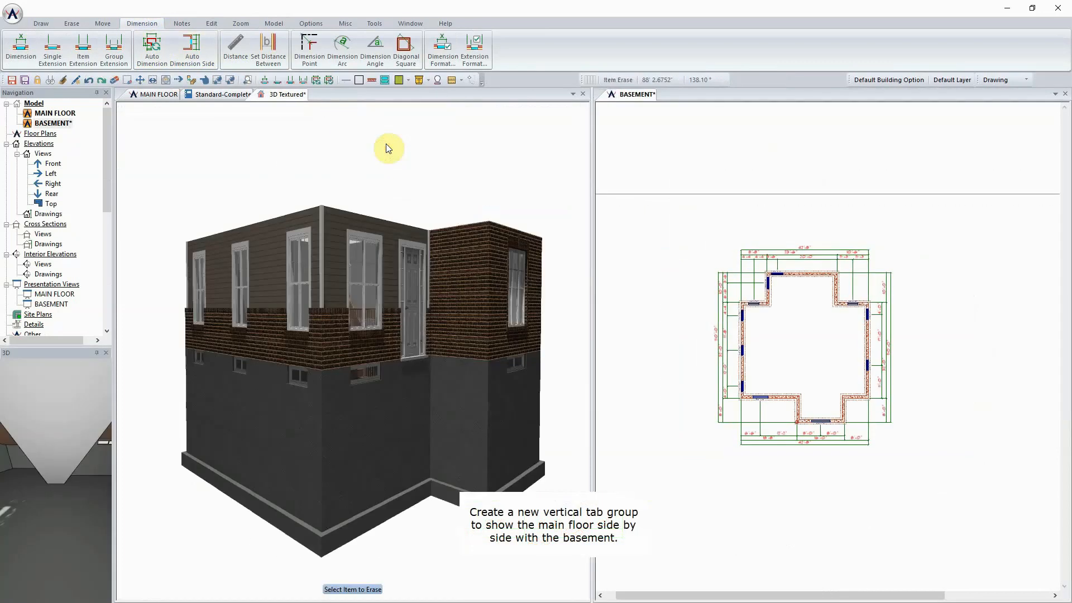
{"action": "left_click", "coordinate": [156, 94]}
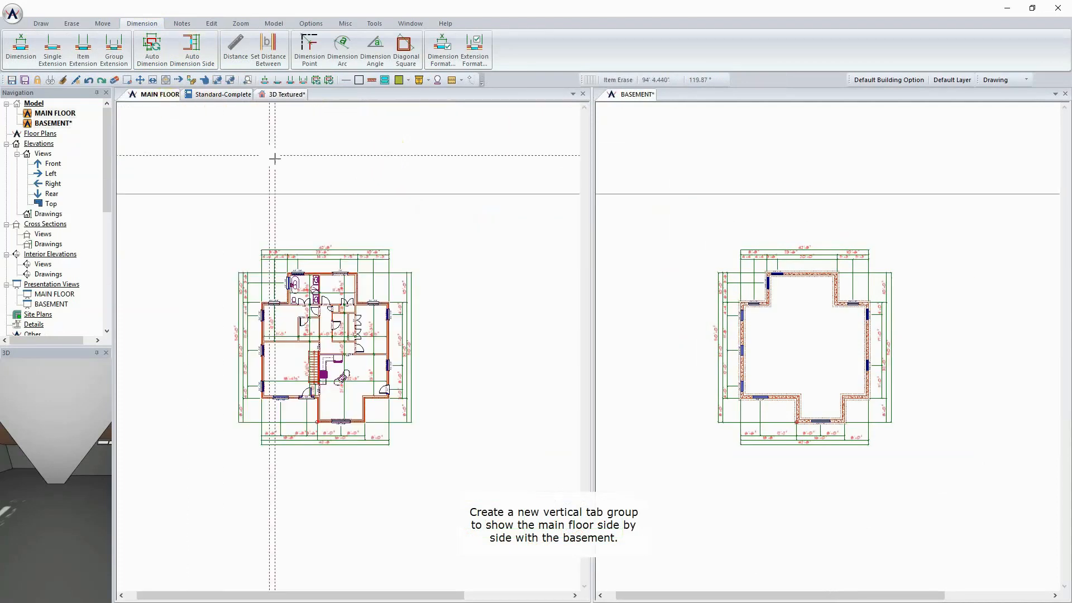
Step: Turn on Sync Model Zoom and enlarge both plans together to compare the basement dimensions with the main floor
{"action": "left_click", "coordinate": [242, 24]}
{"action": "left_click", "coordinate": [258, 53]}
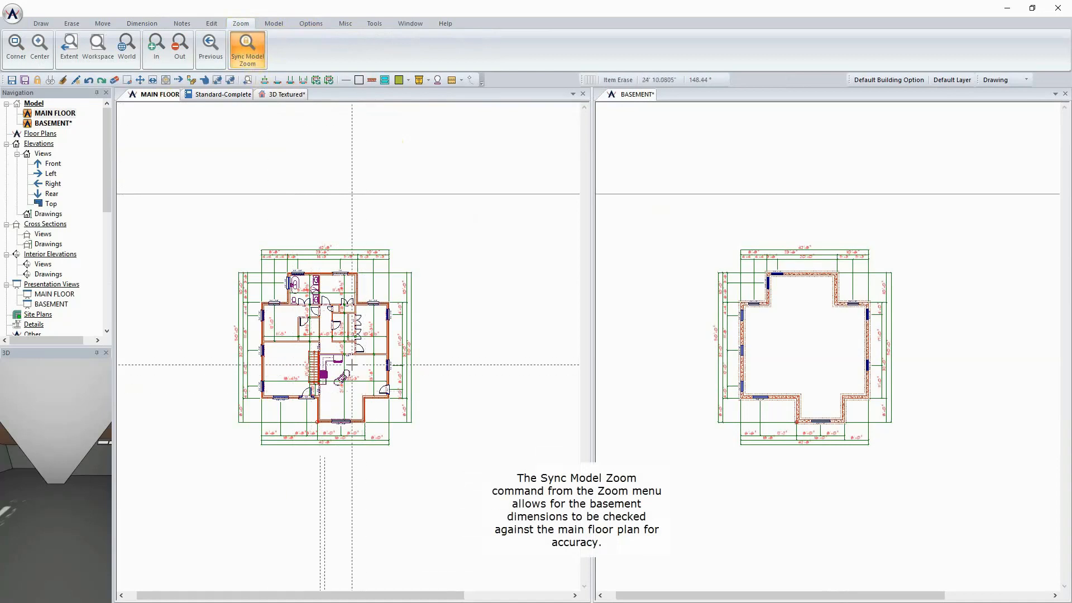
{"action": "scroll", "coordinate": [349, 346], "scroll_direction": "up", "scroll_amount": 3}
{"action": "middle_click_drag", "start_coordinate": [348, 346], "coordinate": [385, 340]}
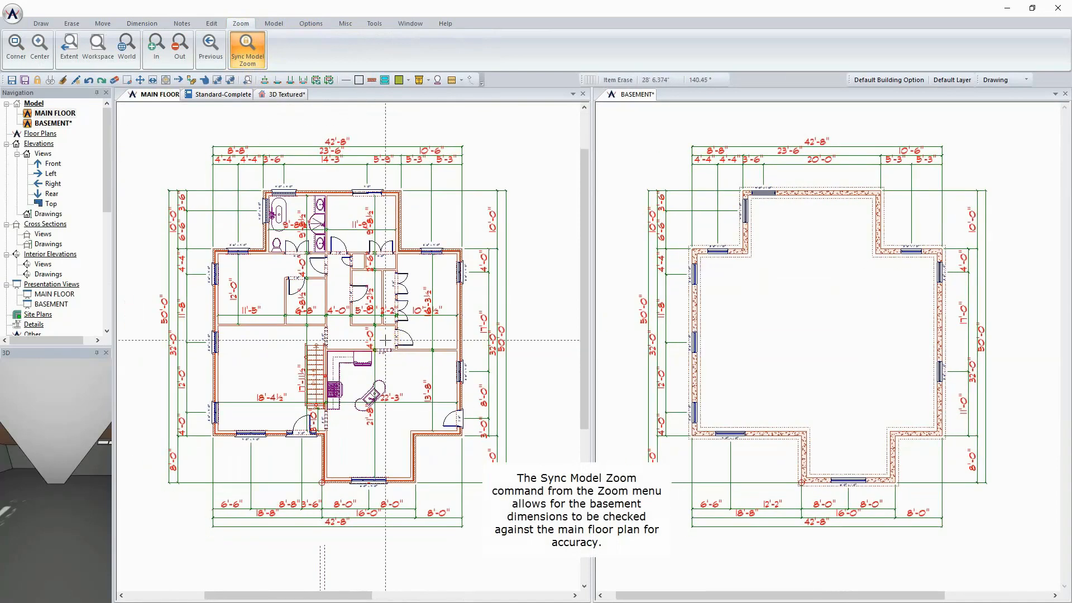
Step: Block-erase the unwanted slider windows from the basement's front, rear and middle left walls, then save the plan
{"action": "left_click", "coordinate": [72, 24]}
{"action": "left_click", "coordinate": [61, 50]}
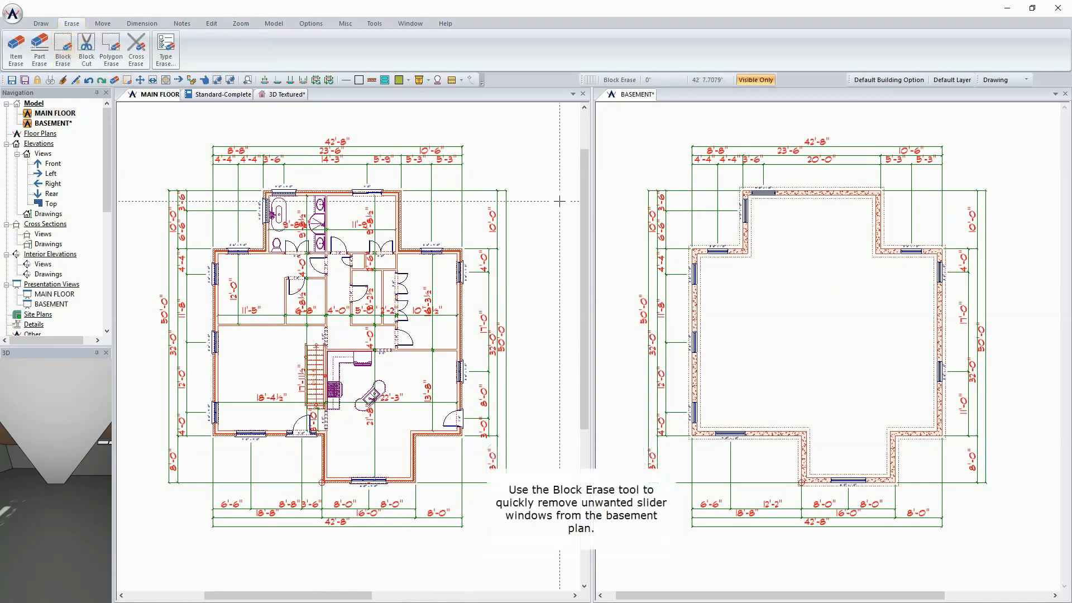
{"action": "left_click_drag", "start_coordinate": [727, 180], "coordinate": [788, 240]}
{"action": "mouse_move", "coordinate": [868, 235]}
{"action": "left_mouse_down"}
{"action": "mouse_move", "coordinate": [927, 257]}
{"action": "mouse_move", "coordinate": [929, 268]}
{"action": "left_mouse_up"}
{"action": "left_click_drag", "start_coordinate": [691, 162], "coordinate": [744, 268]}
{"action": "left_click_drag", "start_coordinate": [708, 411], "coordinate": [761, 451]}
{"action": "left_click_drag", "start_coordinate": [737, 379], "coordinate": [665, 318]}
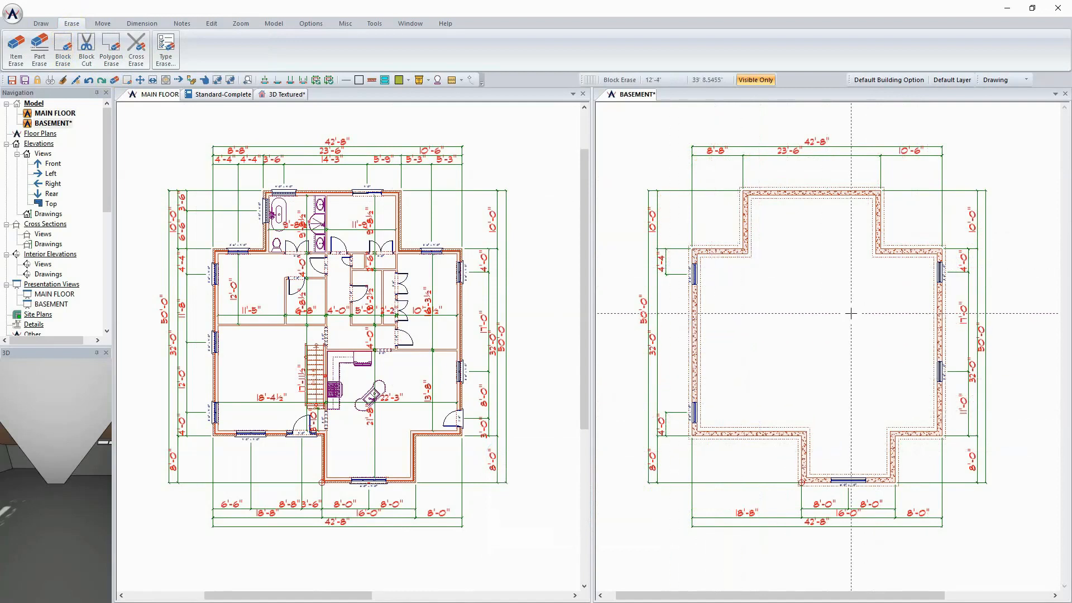
{"action": "left_click_drag", "start_coordinate": [817, 461], "coordinate": [875, 492]}
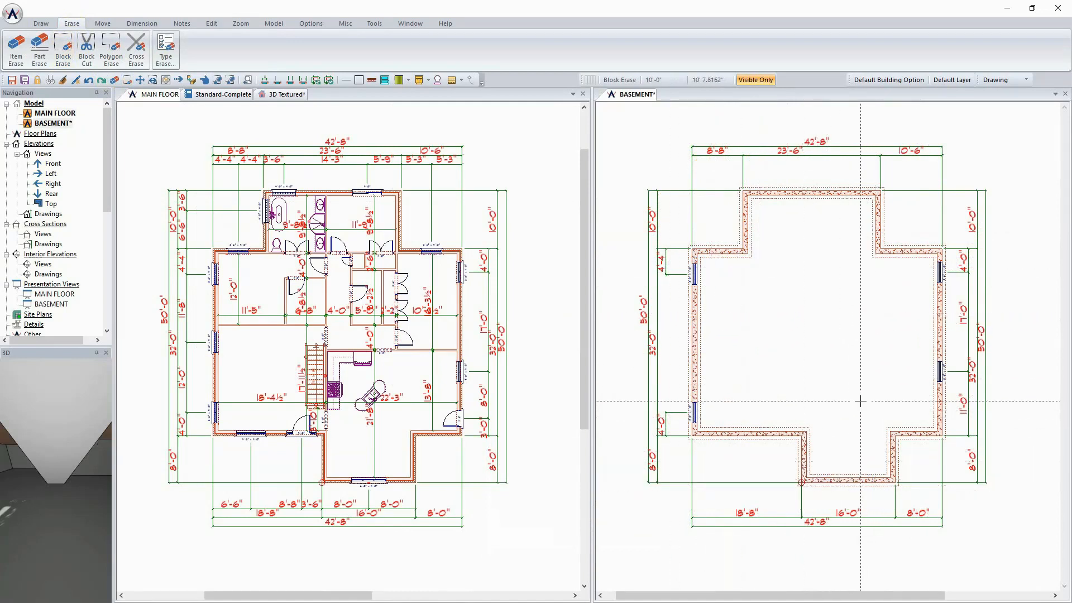
{"action": "left_click", "coordinate": [11, 82]}
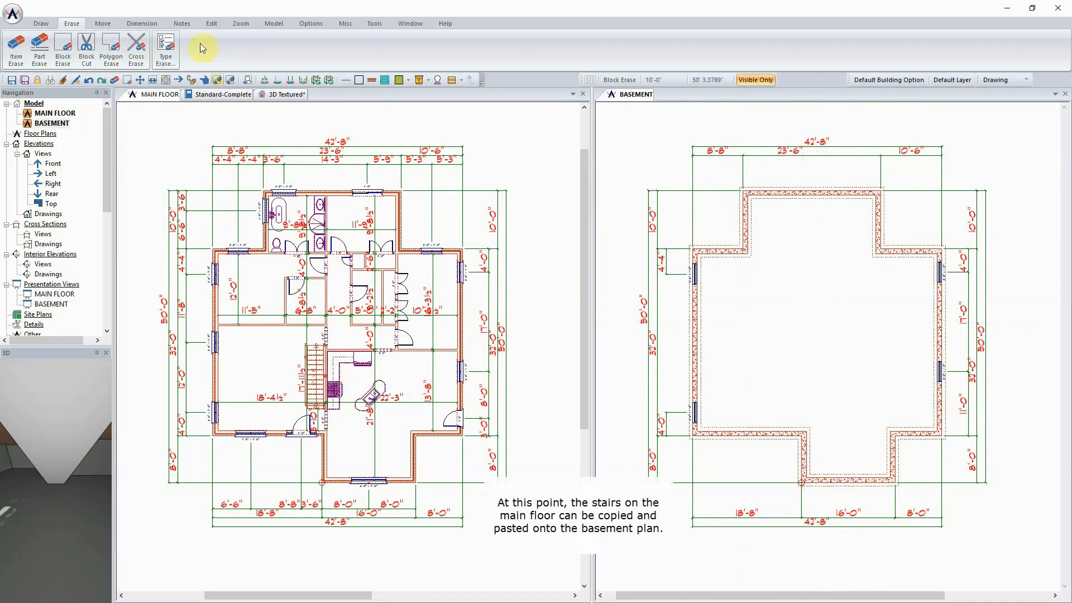
Step: Copy the stair on the main floor plan to the SoftPlan clipboard with a box around it
{"action": "left_click", "coordinate": [211, 25]}
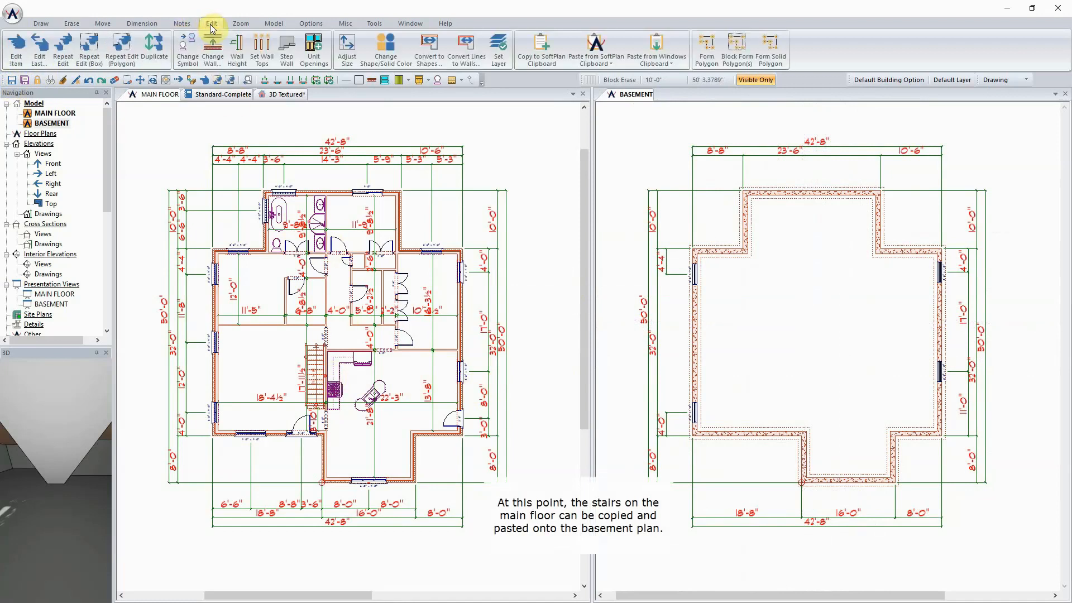
{"action": "left_click", "coordinate": [541, 47]}
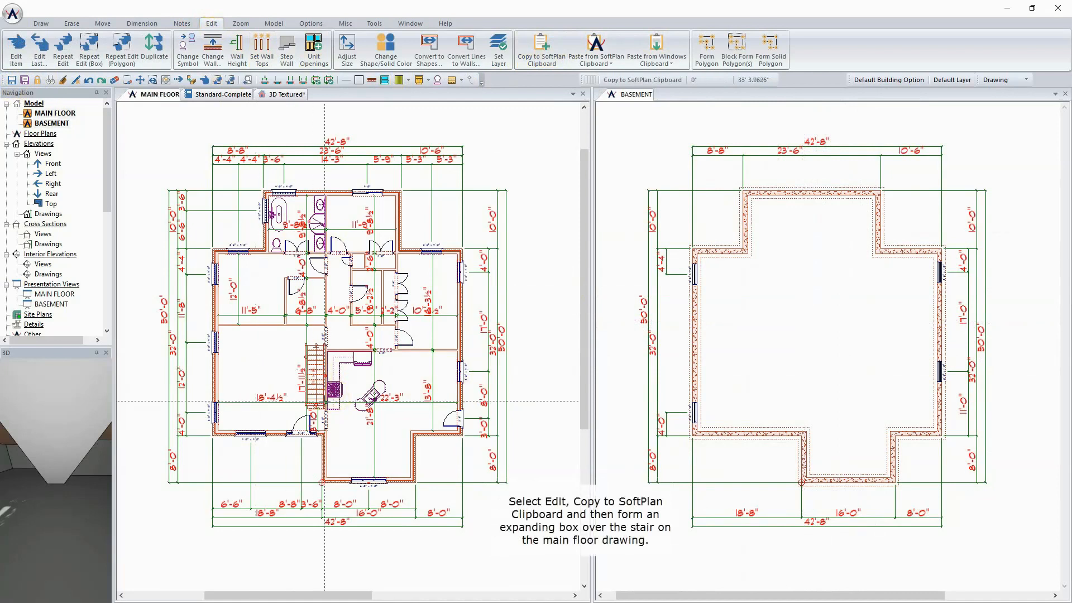
{"action": "scroll", "coordinate": [349, 346], "scroll_direction": "up", "scroll_amount": 3}
{"action": "scroll", "coordinate": [349, 346], "scroll_direction": "up", "scroll_amount": 1}
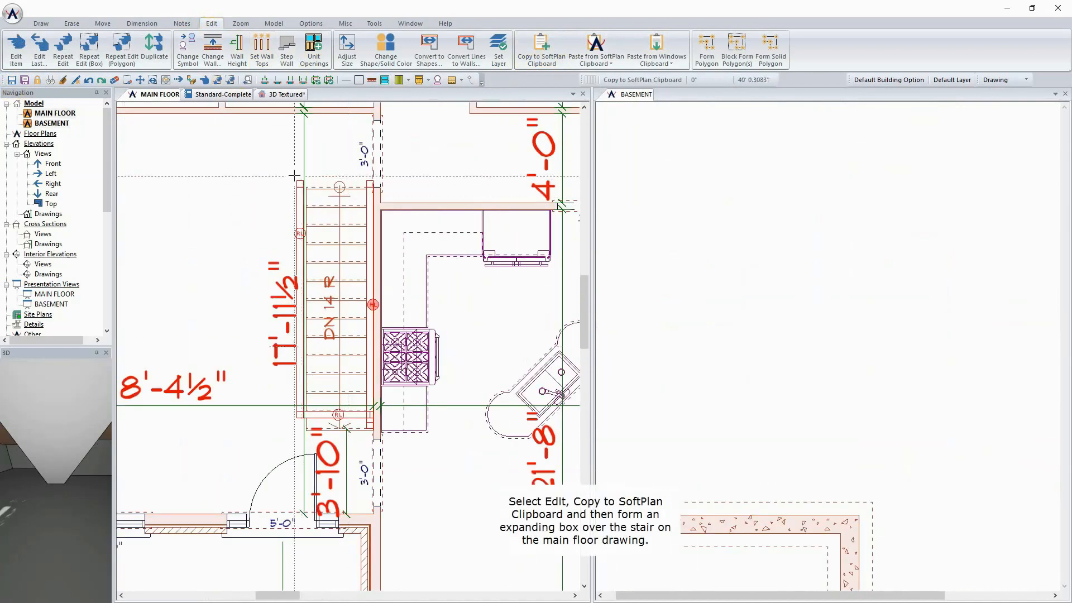
{"action": "mouse_move", "coordinate": [298, 161]}
{"action": "left_mouse_down"}
{"action": "mouse_move", "coordinate": [360, 272]}
{"action": "mouse_move", "coordinate": [390, 437]}
{"action": "left_mouse_up"}
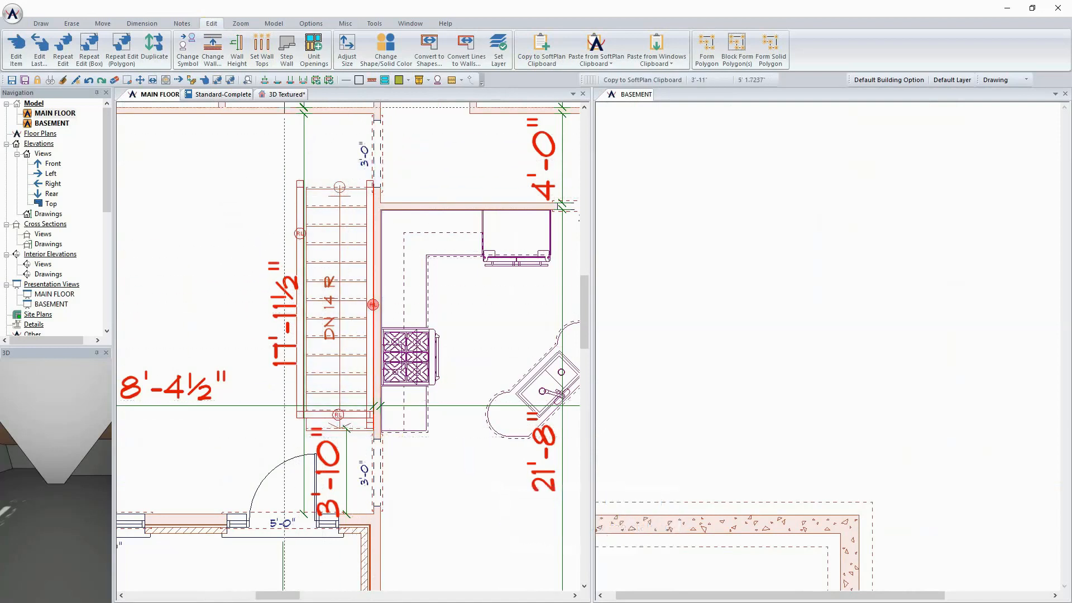
Step: Paste the copied stair into the basement plan with Hold Position
{"action": "left_click", "coordinate": [634, 96]}
{"action": "scroll", "coordinate": [870, 275], "scroll_direction": "down", "scroll_amount": 3}
{"action": "scroll", "coordinate": [870, 275], "scroll_direction": "down", "scroll_amount": 2}
{"action": "scroll", "coordinate": [753, 298], "scroll_direction": "up", "scroll_amount": 2}
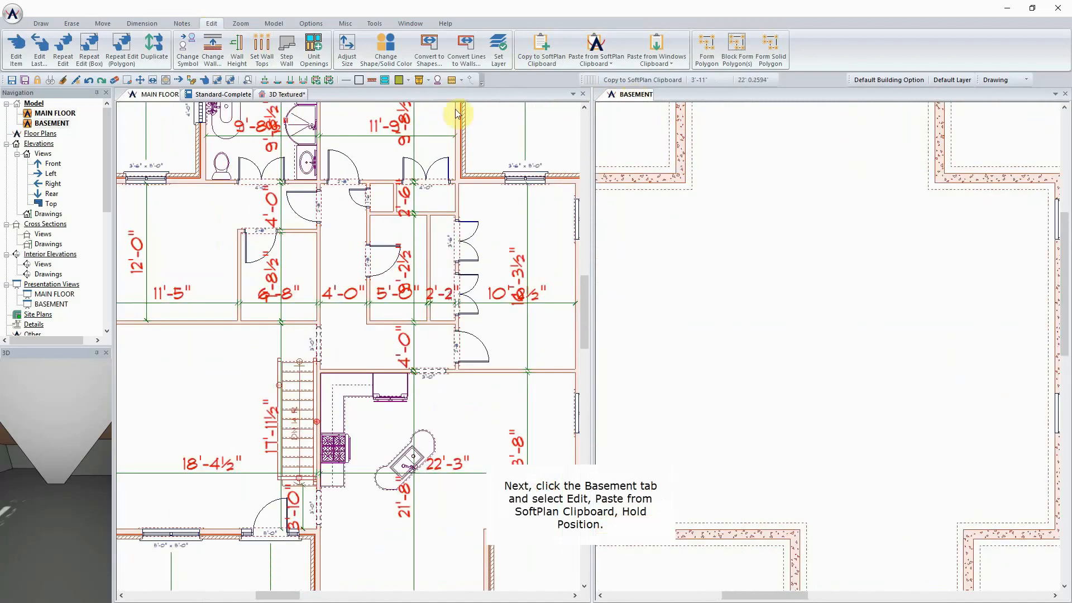
{"action": "left_click", "coordinate": [598, 49]}
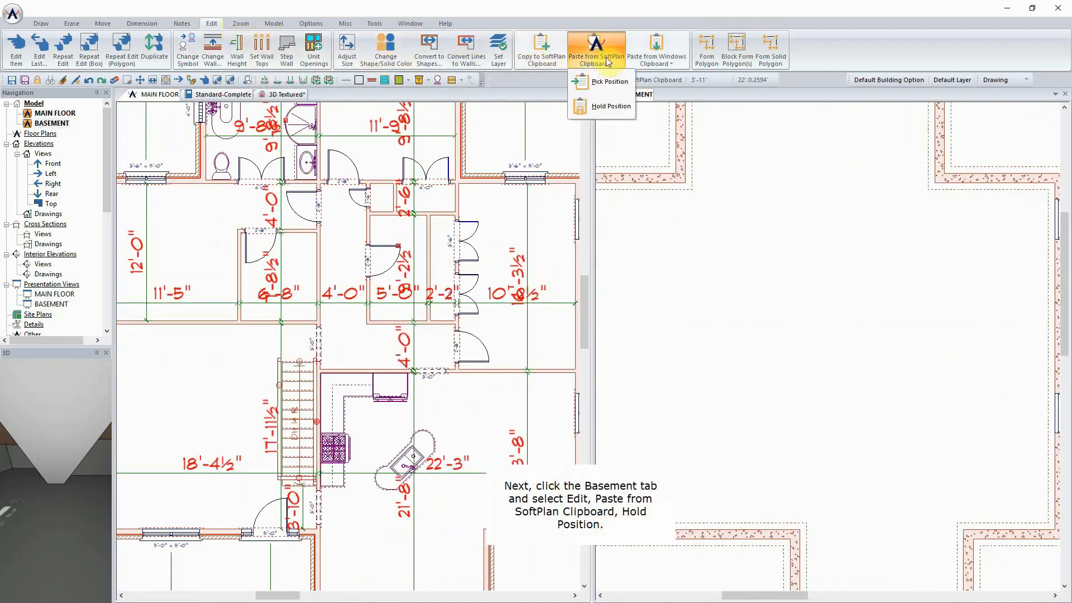
{"action": "left_click", "coordinate": [610, 106]}
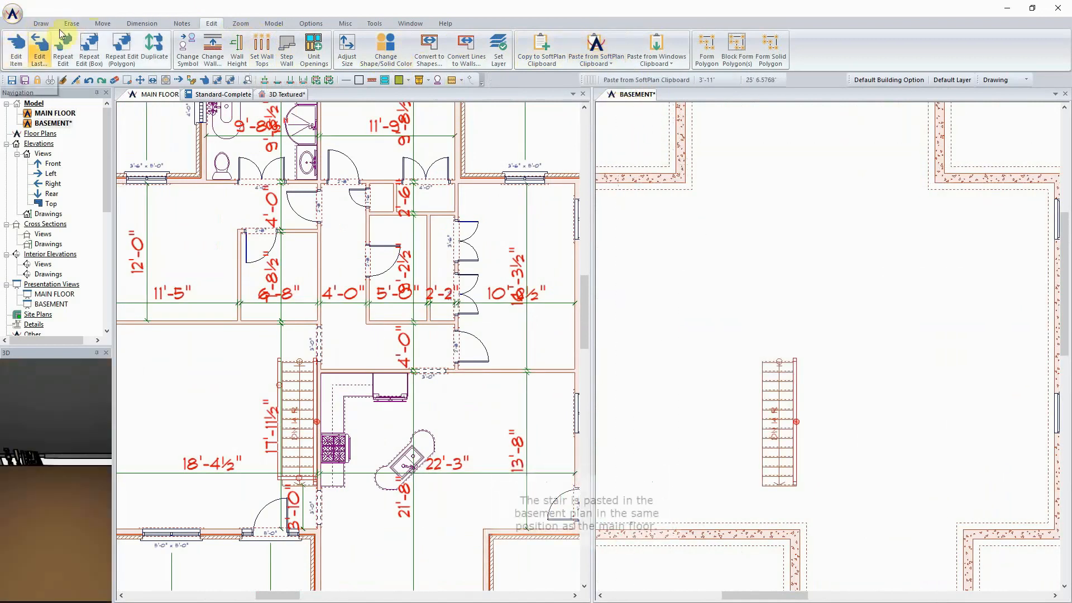
Step: Erase the separate railing along the right side of the basement stair with Item Erase
{"action": "left_click", "coordinate": [71, 23]}
{"action": "left_click", "coordinate": [15, 47]}
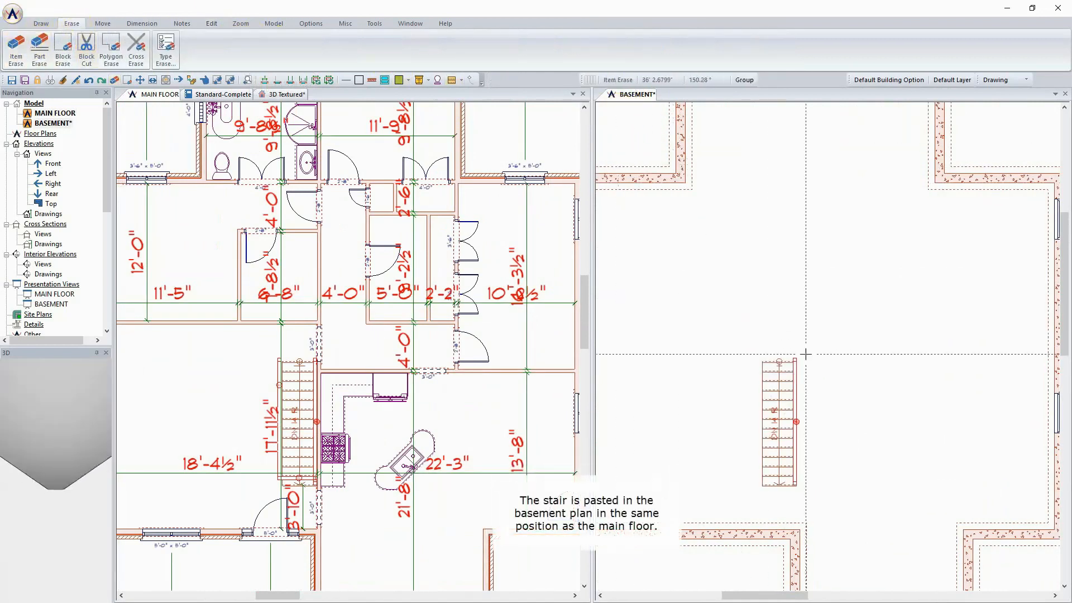
{"action": "left_click", "coordinate": [796, 425]}
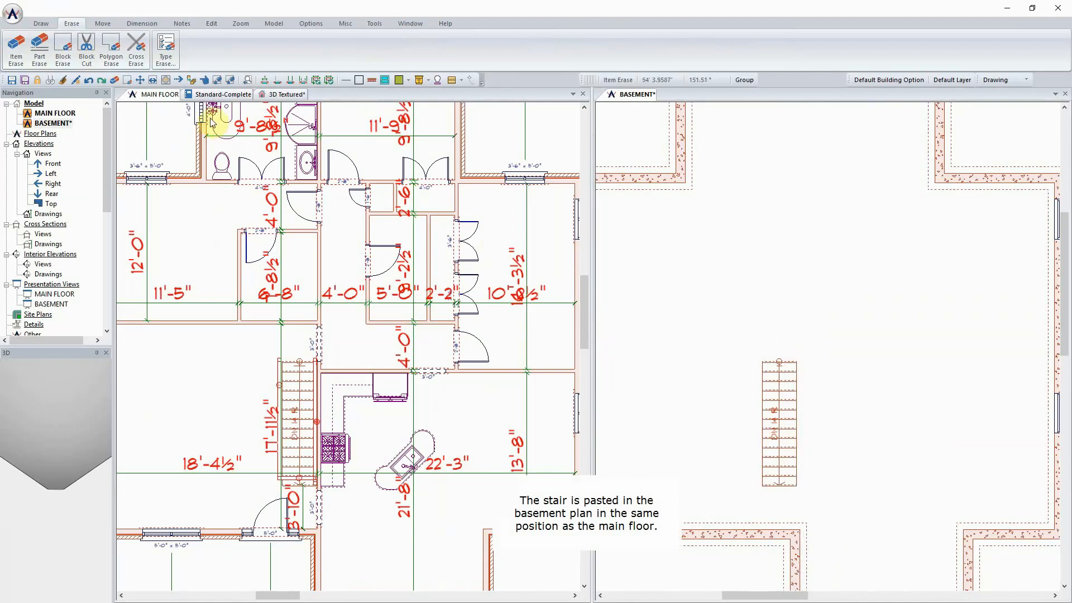
Step: Edit the basement stair to include both a left rail and a right rail
{"action": "right_click", "coordinate": [785, 371]}
{"action": "left_click", "coordinate": [819, 393]}
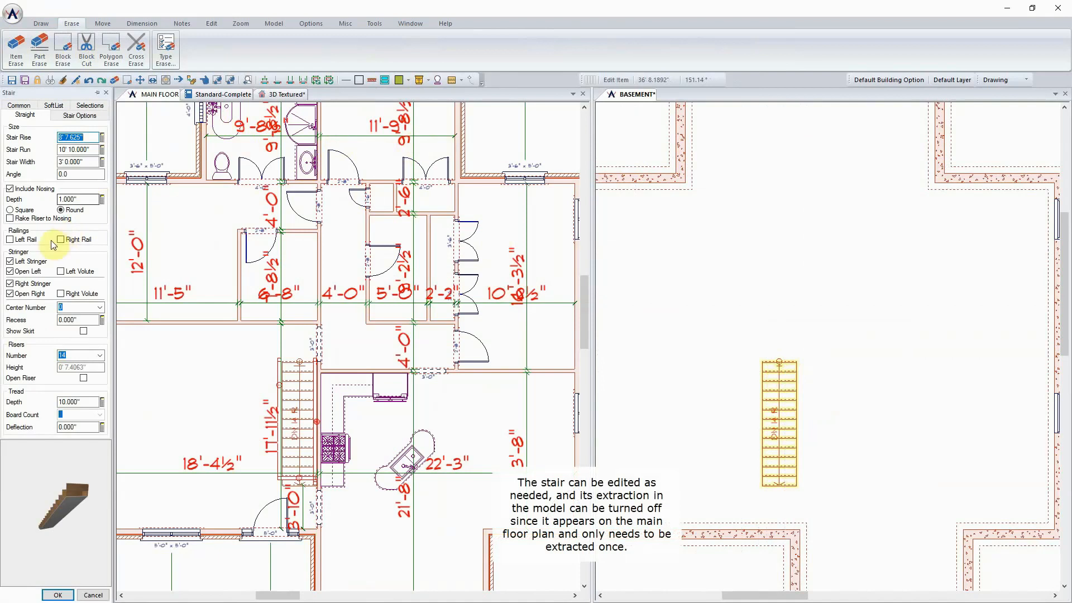
{"action": "left_click", "coordinate": [32, 242]}
{"action": "left_click", "coordinate": [63, 240]}
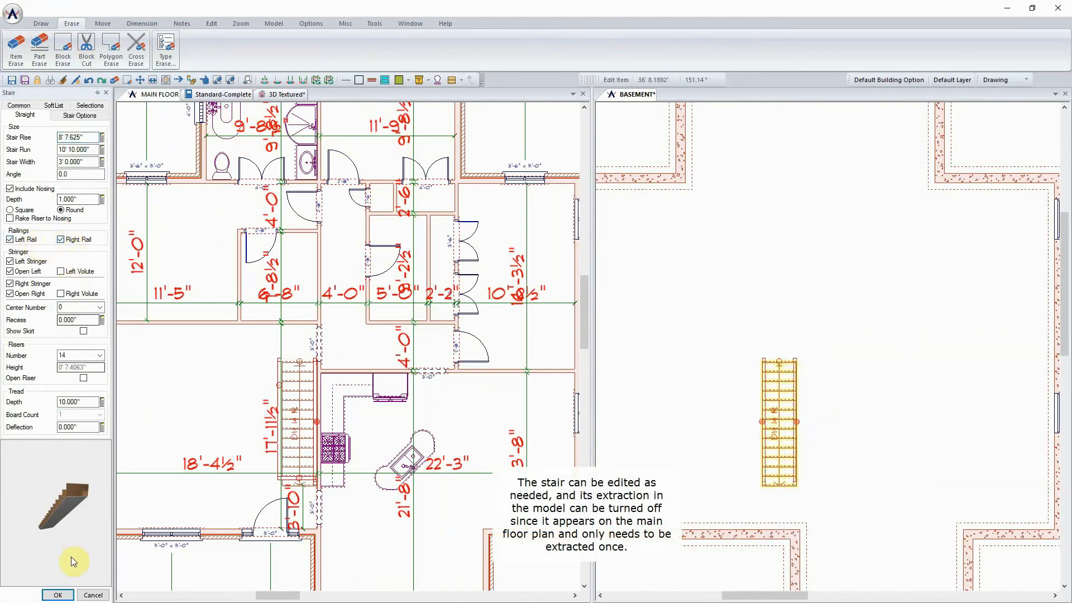
{"action": "left_click", "coordinate": [58, 595]}
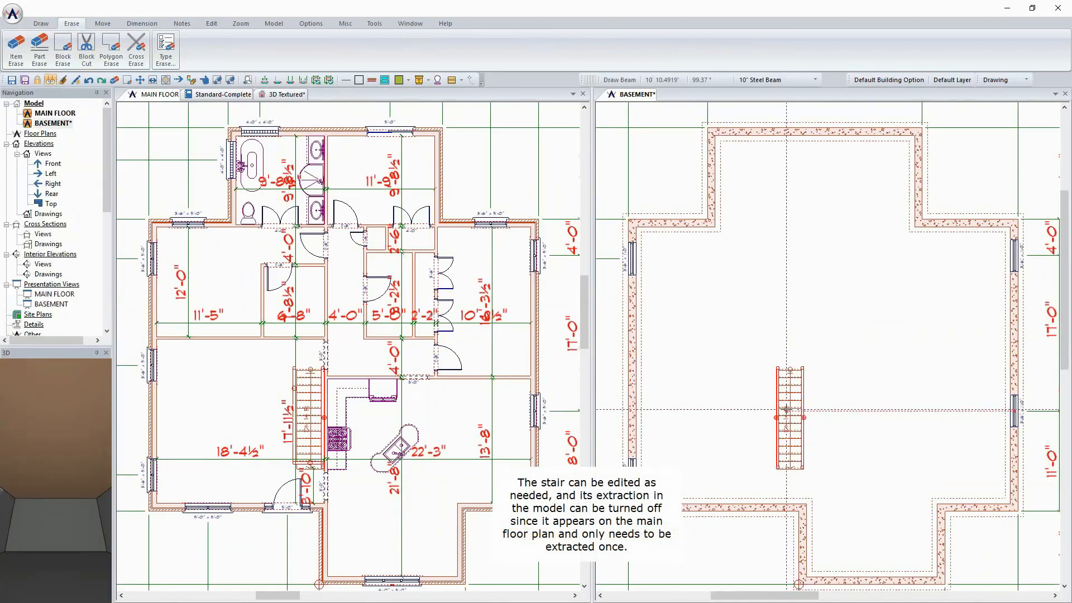
Step: Turn off Extract in Model for the basement stair and exclude it from the SoftList report
{"action": "right_click", "coordinate": [792, 413]}
{"action": "left_click", "coordinate": [815, 209]}
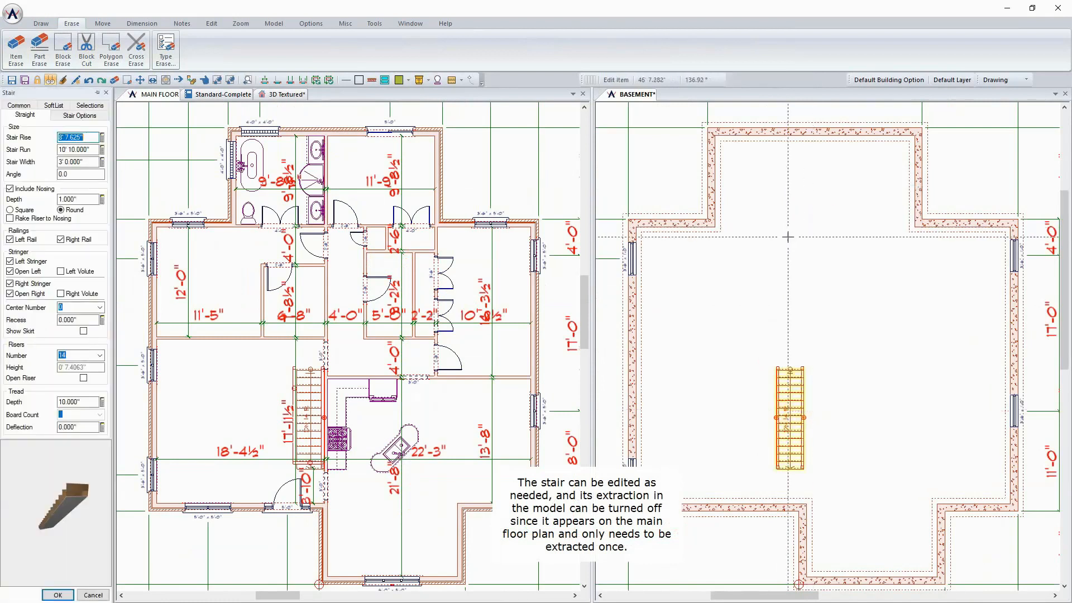
{"action": "left_click", "coordinate": [76, 116]}
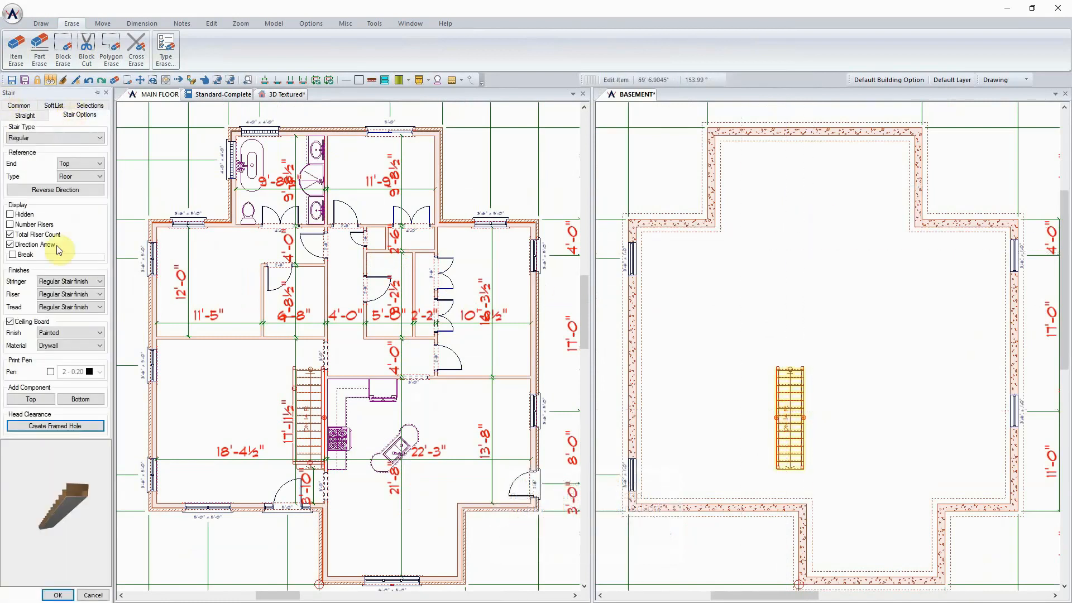
{"action": "left_click", "coordinate": [20, 105]}
{"action": "left_click", "coordinate": [37, 401]}
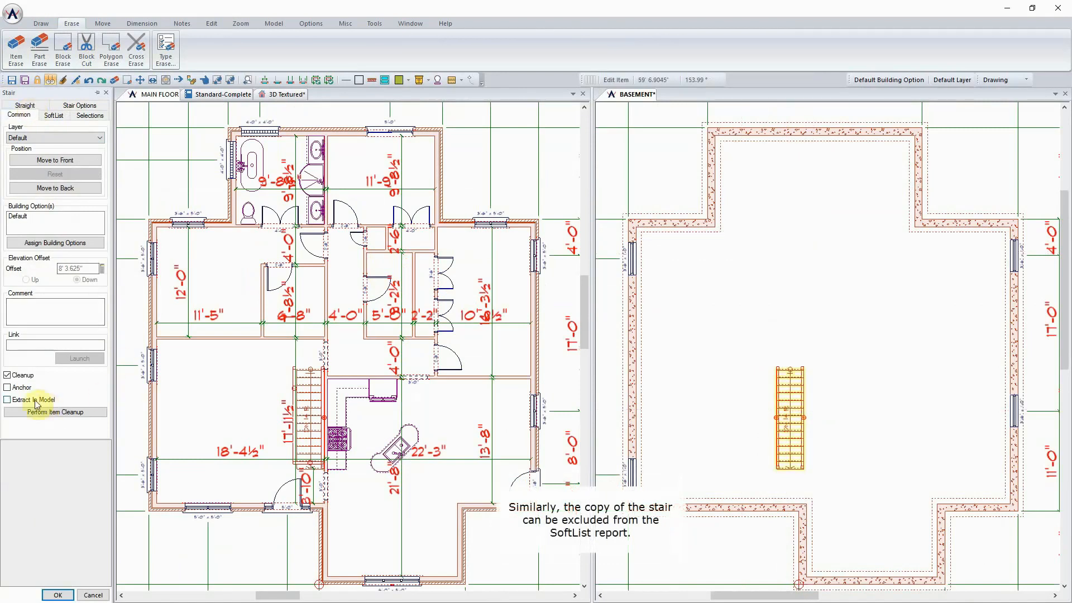
{"action": "left_click", "coordinate": [54, 115]}
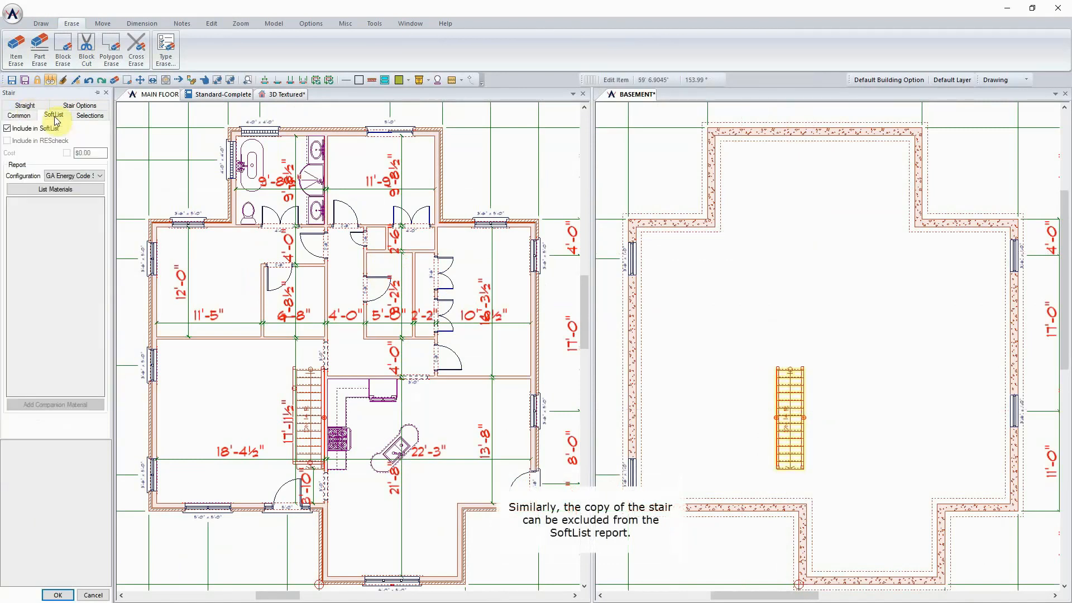
{"action": "left_click", "coordinate": [57, 595]}
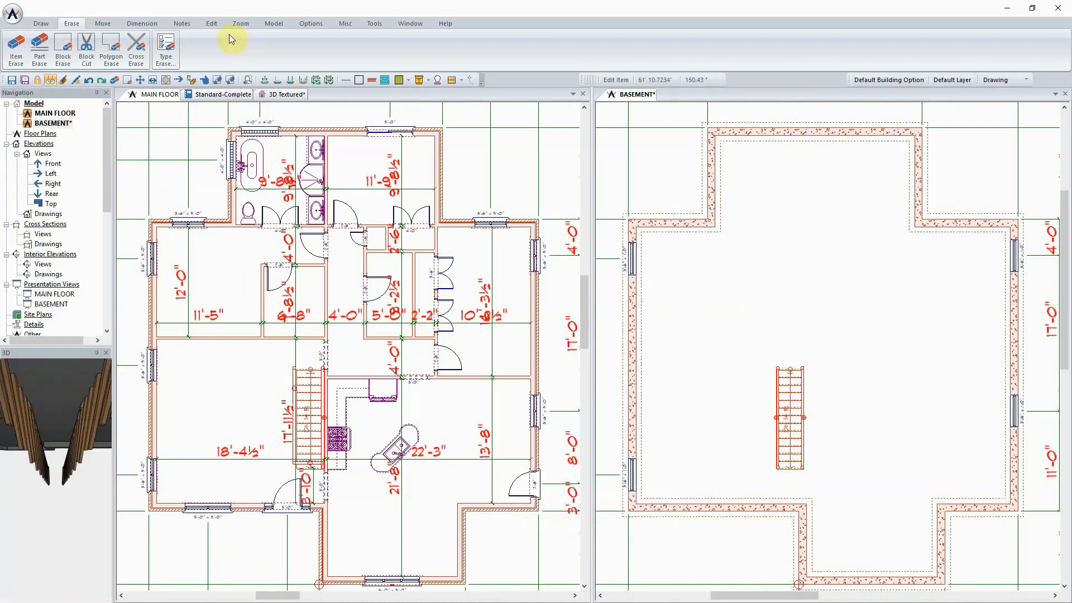
Step: Apply the last edit to everything around the basement stair with Repeat Edit (Box)
{"action": "left_click", "coordinate": [211, 23]}
{"action": "left_click", "coordinate": [90, 47]}
{"action": "left_click", "coordinate": [753, 323]}
{"action": "left_click", "coordinate": [855, 475]}
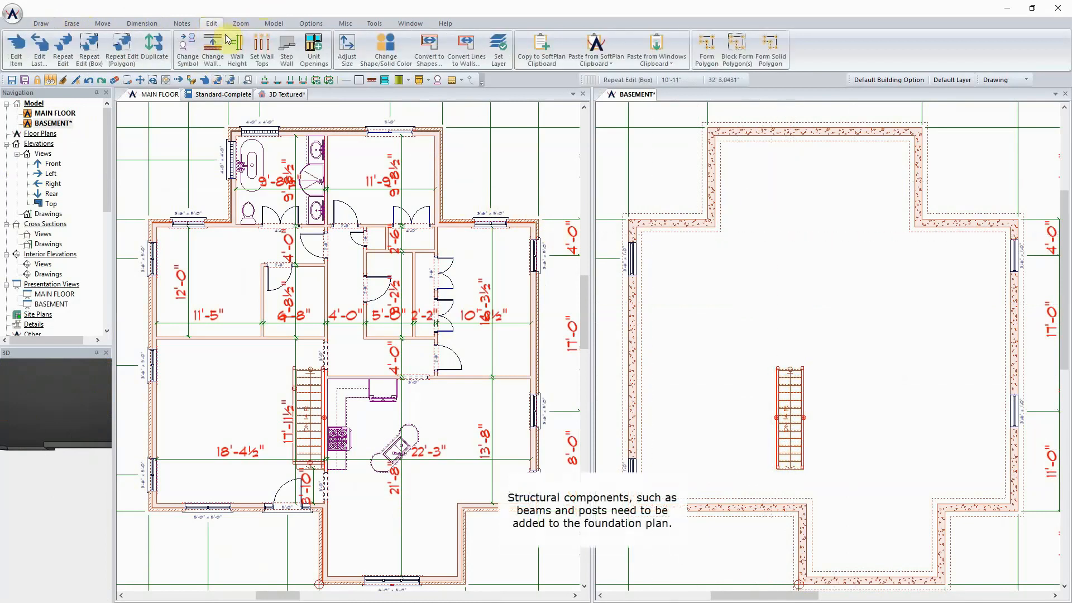
Step: Draw 10" steel beams across the basement plan at the rear jog, through the middle and at the front jog
{"action": "right_click", "coordinate": [744, 296]}
{"action": "left_click", "coordinate": [804, 327]}
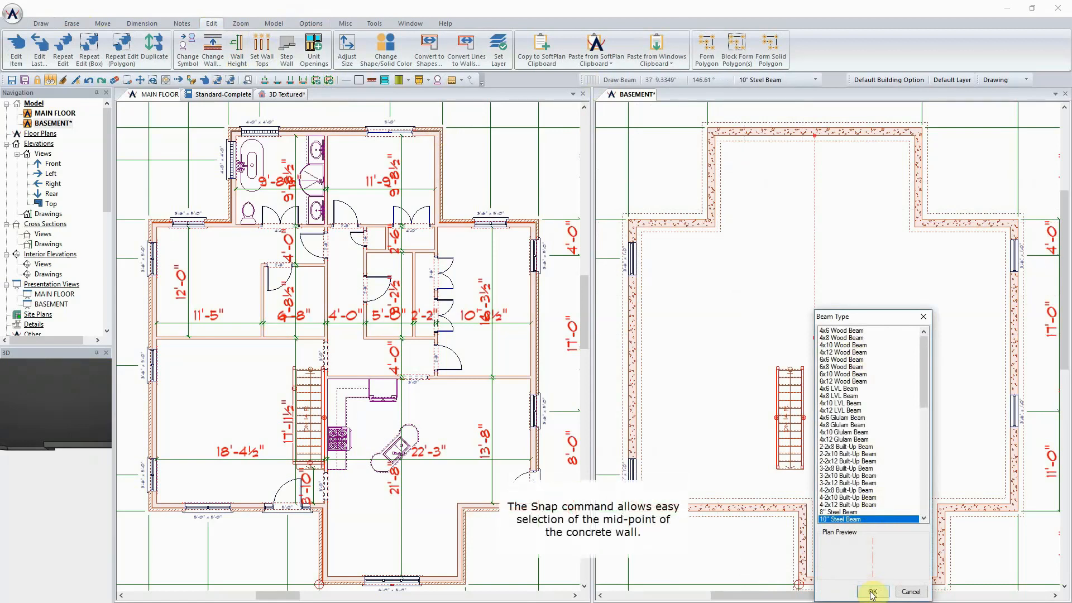
{"action": "left_click", "coordinate": [872, 592]}
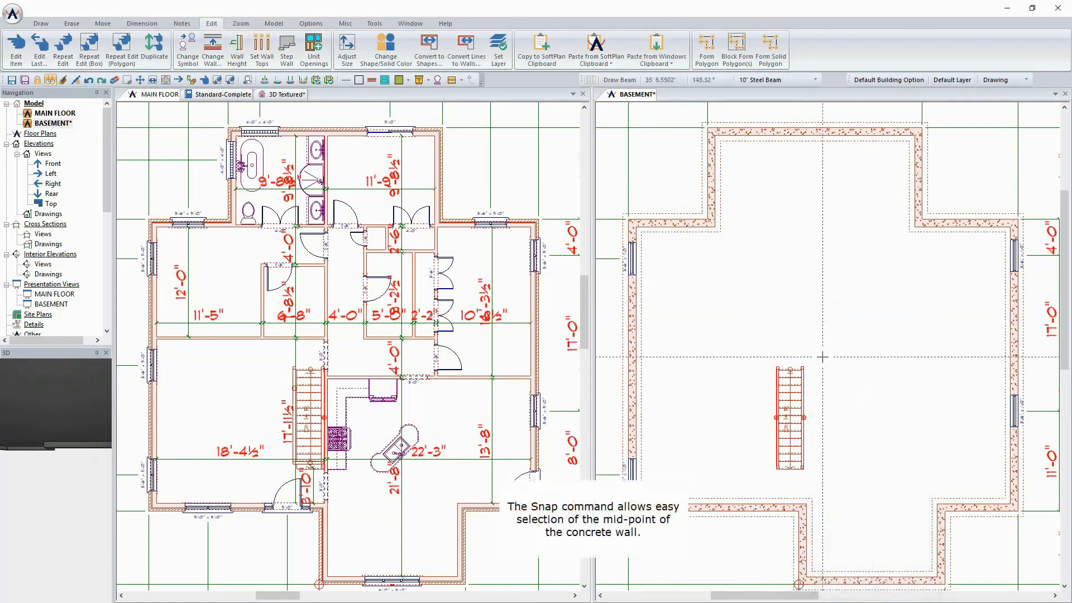
{"action": "left_click", "coordinate": [715, 226]}
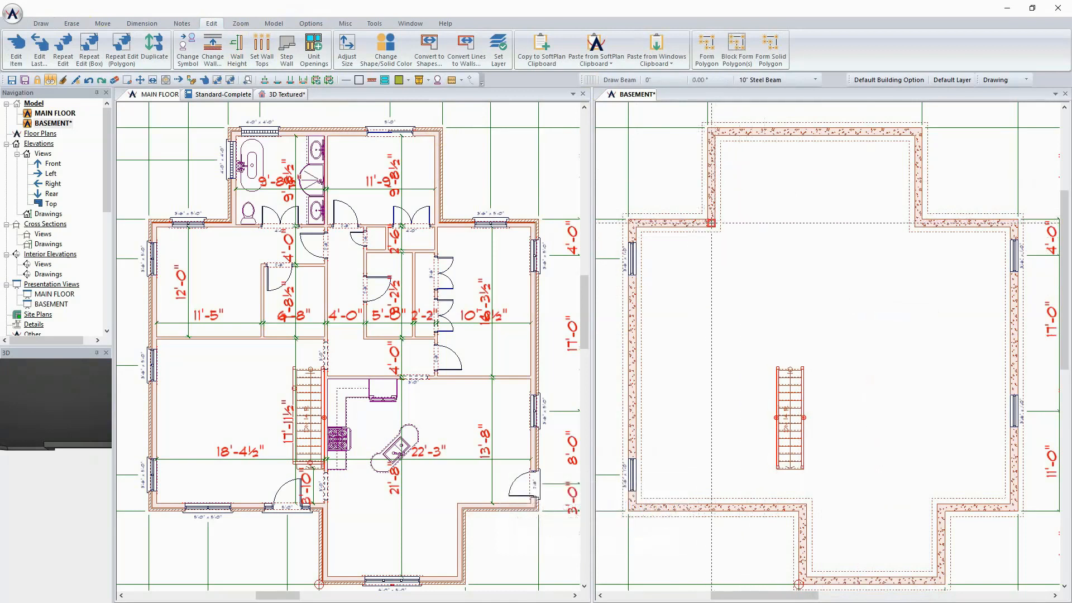
{"action": "left_click", "coordinate": [917, 224]}
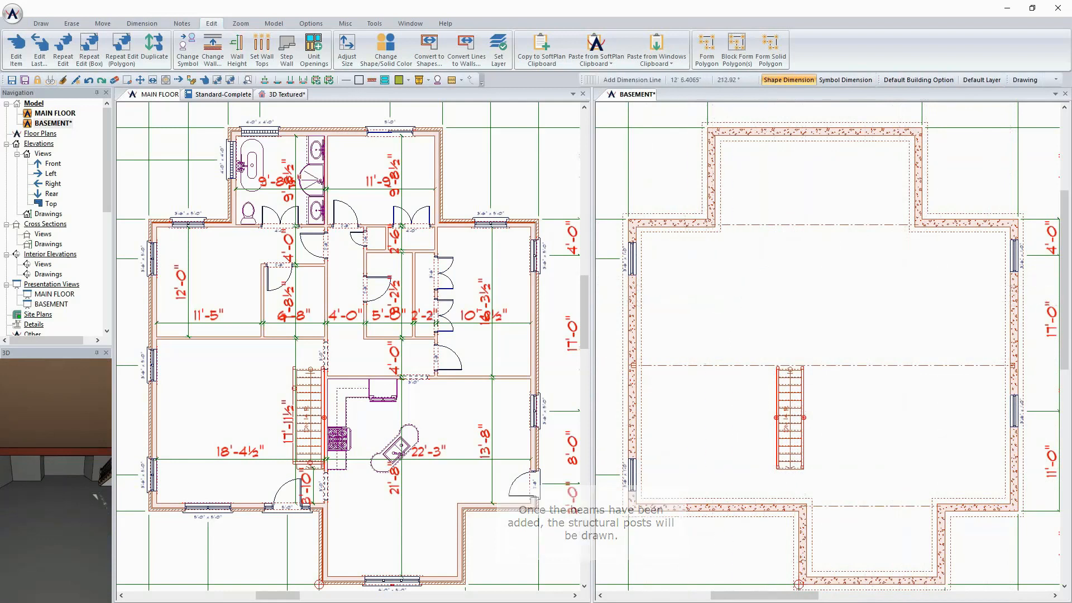
Step: Place circular posts from the Structural library at the rear beam's midpoint and on the middle beam at both sides of the stair
{"action": "right_click", "coordinate": [654, 268]}
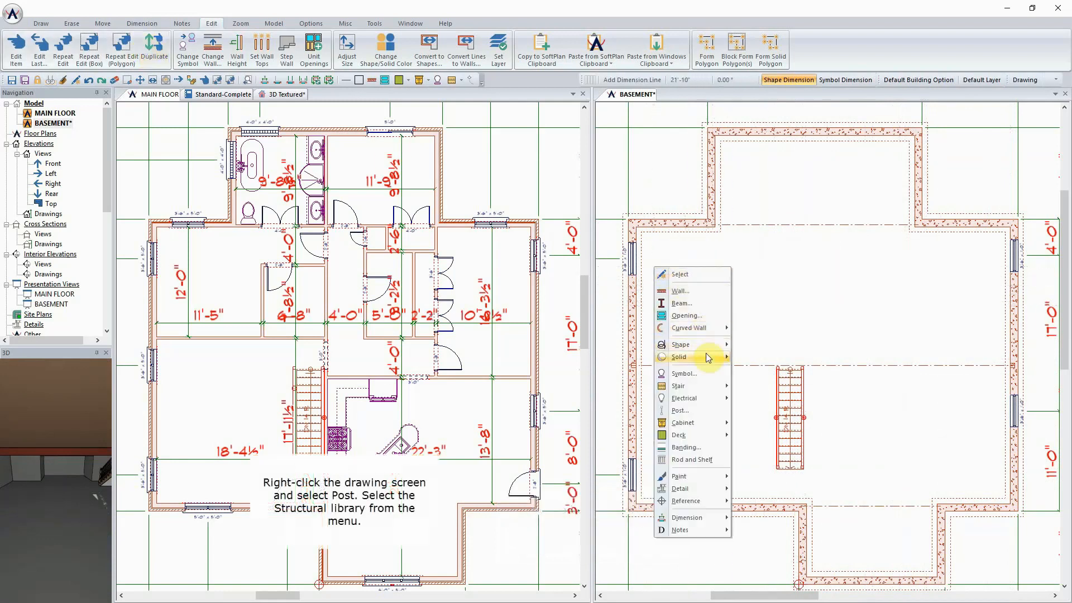
{"action": "left_click", "coordinate": [715, 413]}
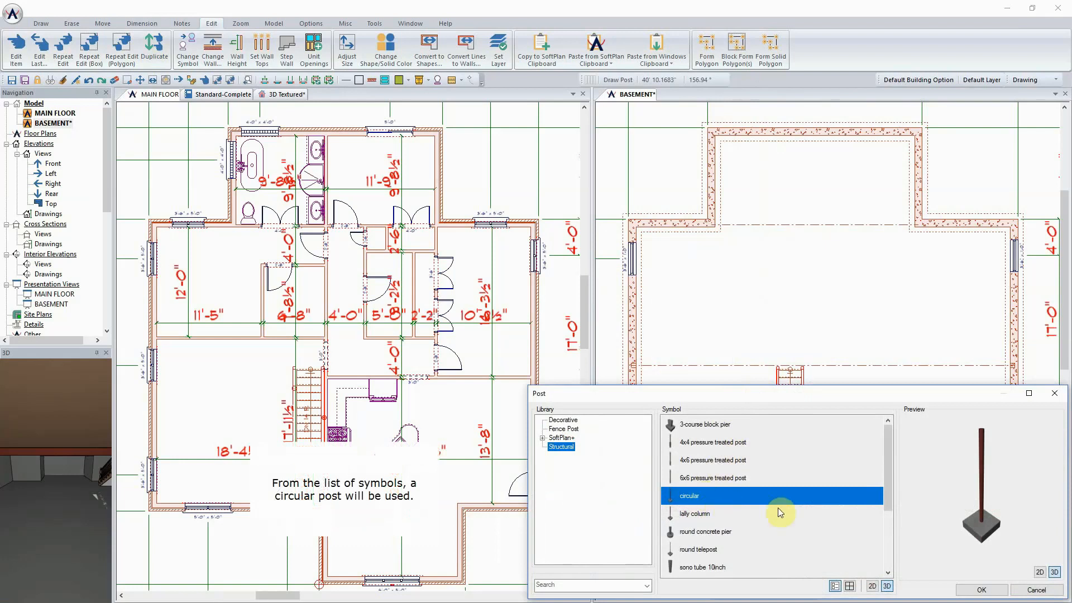
{"action": "left_click", "coordinate": [969, 592]}
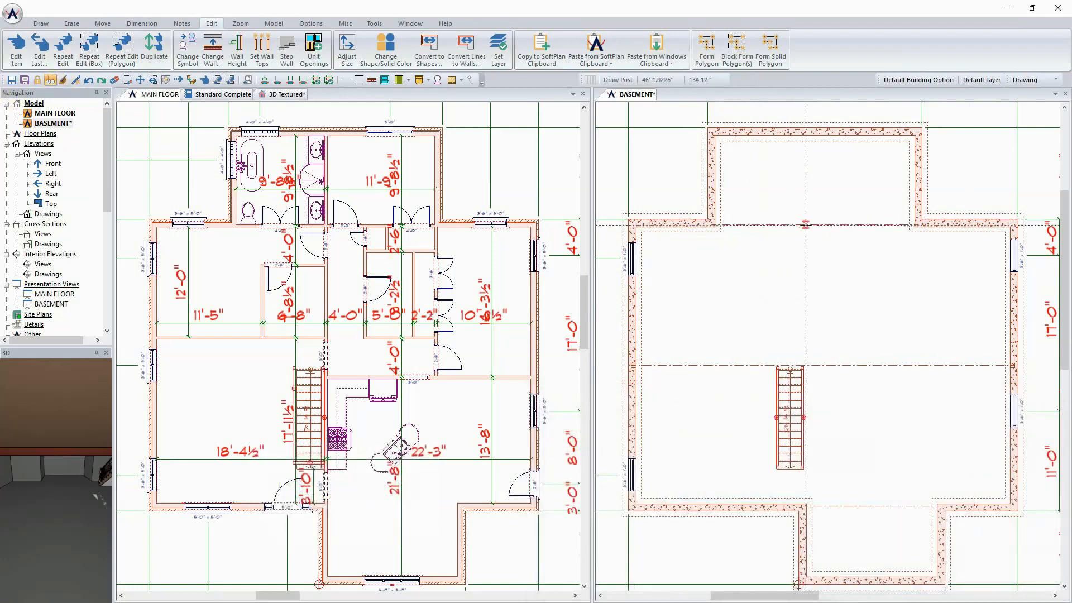
{"action": "left_click", "coordinate": [815, 223]}
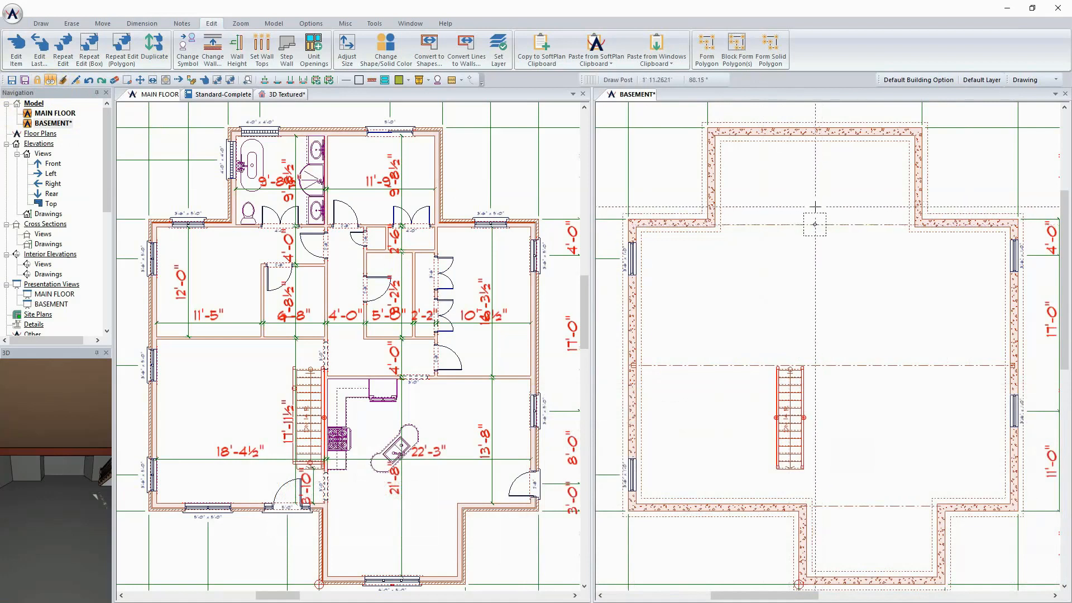
{"action": "left_click", "coordinate": [737, 364]}
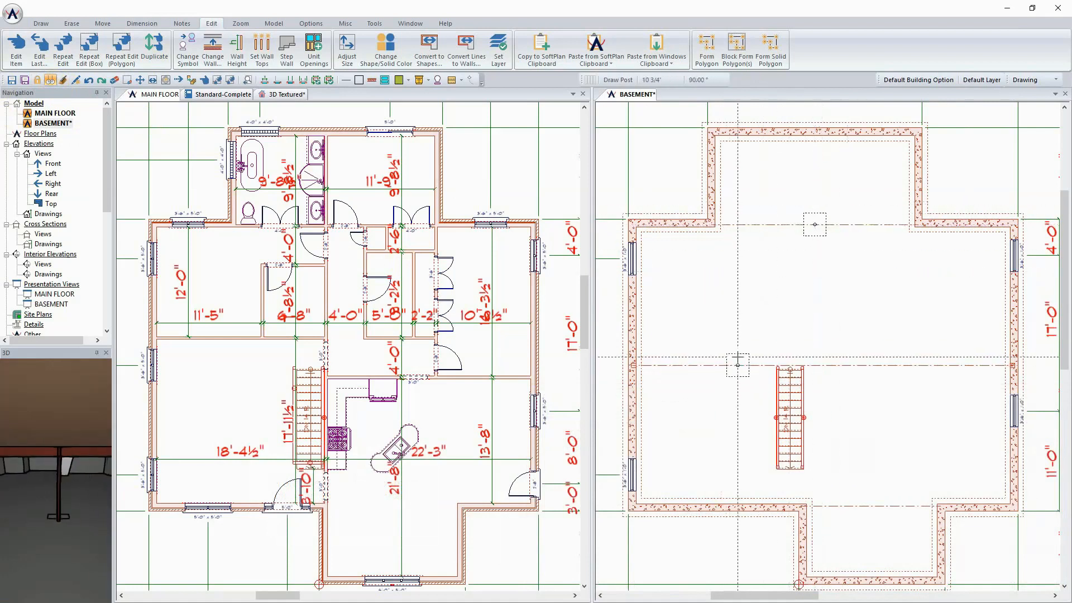
{"action": "left_click", "coordinate": [903, 364]}
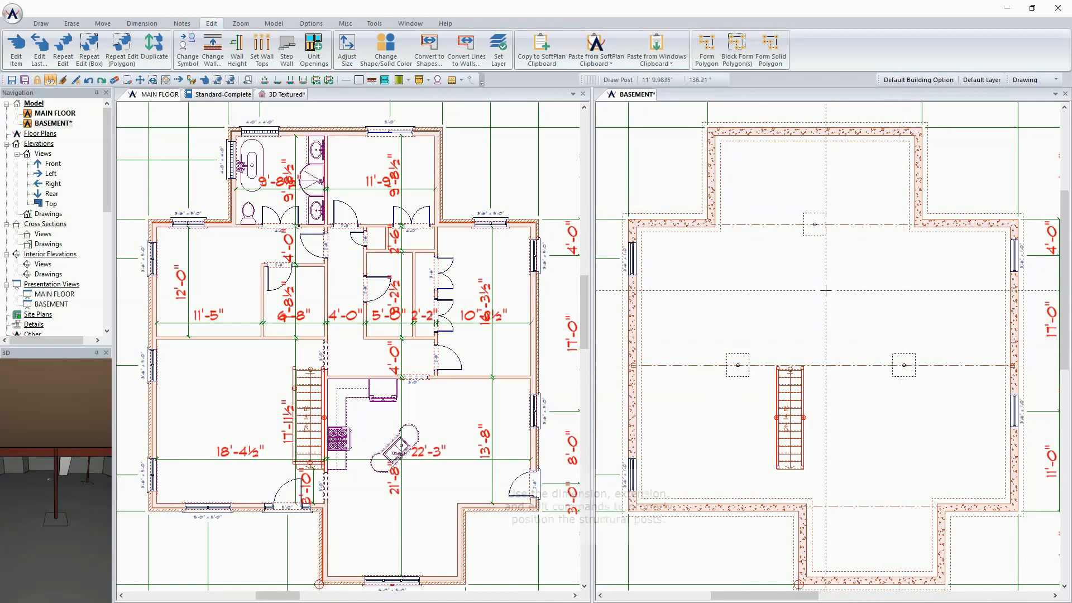
Step: Set the extension location for posts to Center in the Extension Format settings
{"action": "left_click", "coordinate": [143, 24]}
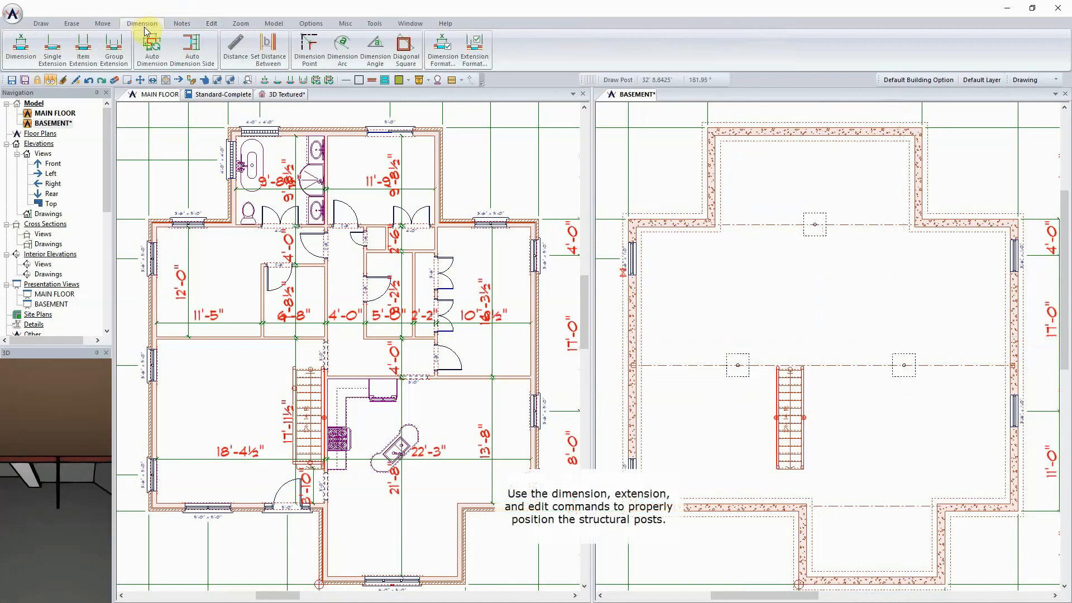
{"action": "right_click", "coordinate": [766, 358]}
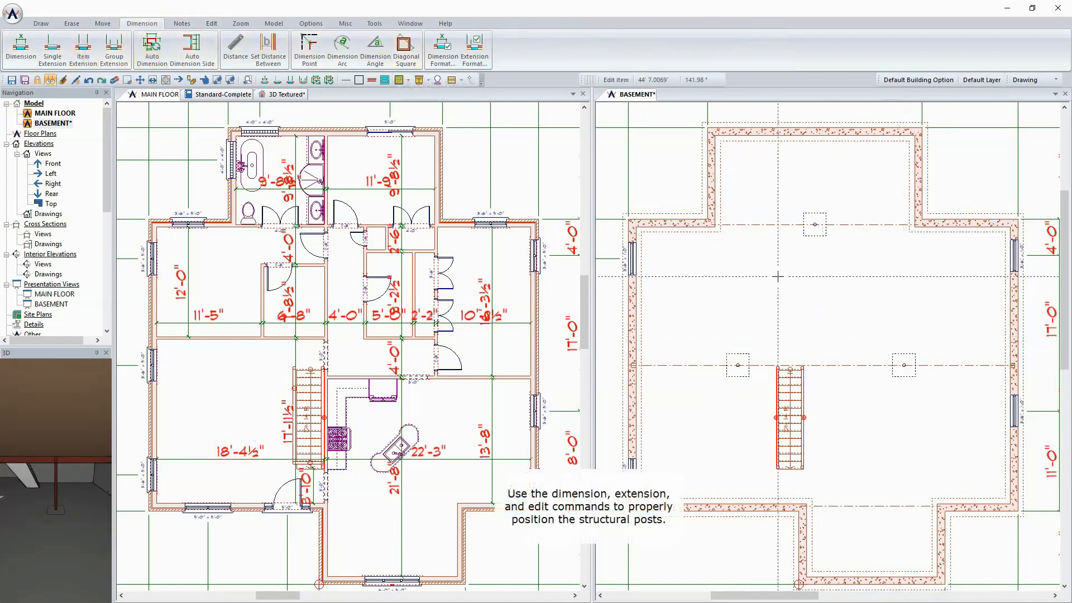
{"action": "left_click", "coordinate": [471, 53]}
{"action": "left_click", "coordinate": [585, 236]}
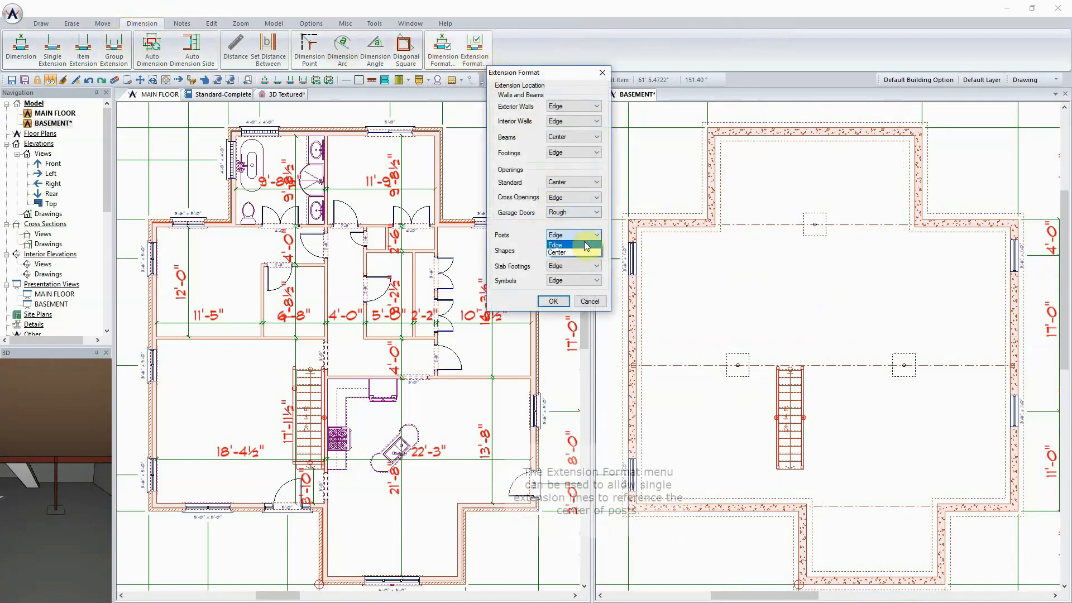
{"action": "left_click", "coordinate": [578, 253]}
{"action": "left_click", "coordinate": [553, 301]}
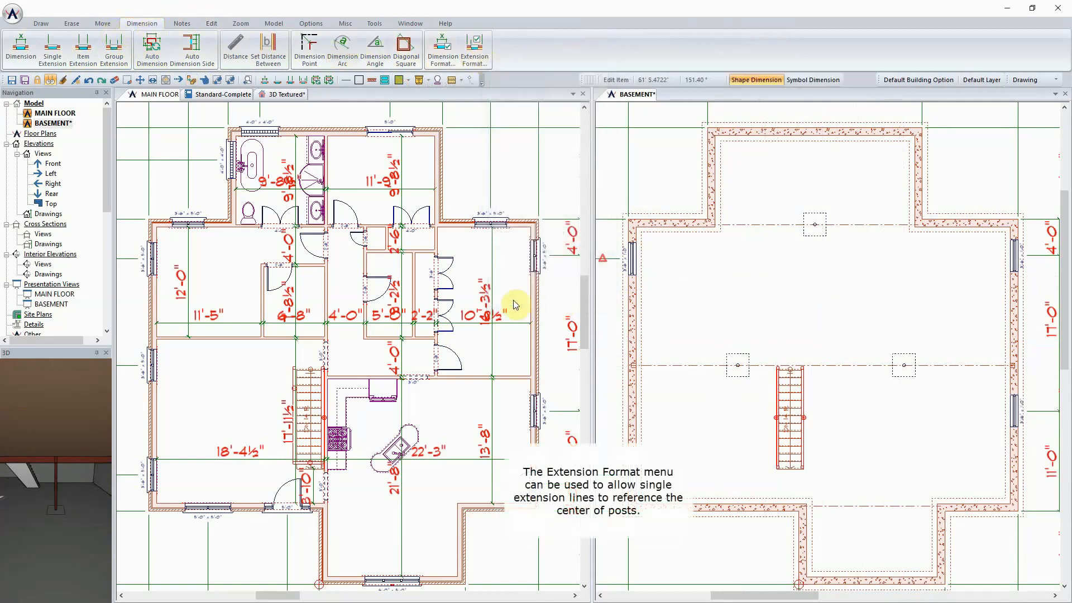
Step: Add a single extension line rearward from the centre of each of the three basement posts
{"action": "left_click", "coordinate": [52, 49]}
{"action": "left_click", "coordinate": [815, 213]}
{"action": "left_click", "coordinate": [814, 154]}
{"action": "left_click", "coordinate": [737, 354]}
{"action": "left_click", "coordinate": [738, 301]}
{"action": "left_click", "coordinate": [903, 355]}
{"action": "left_click", "coordinate": [903, 302]}
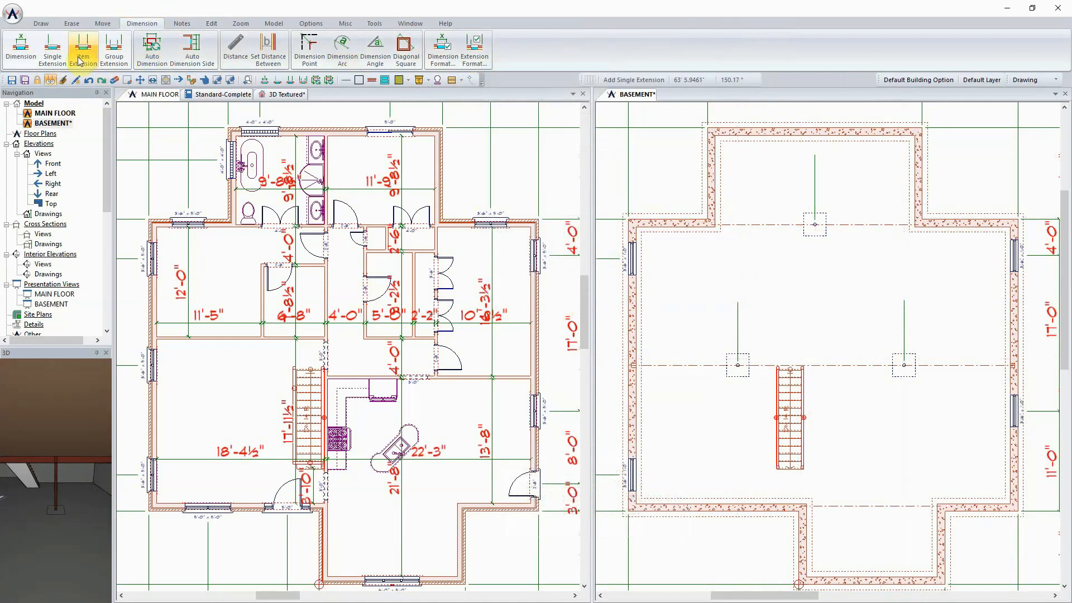
Step: Add dimension lines across the rear projection and across the full basement width, passing through the post extensions
{"action": "left_click", "coordinate": [21, 49]}
{"action": "left_click", "coordinate": [714, 181]}
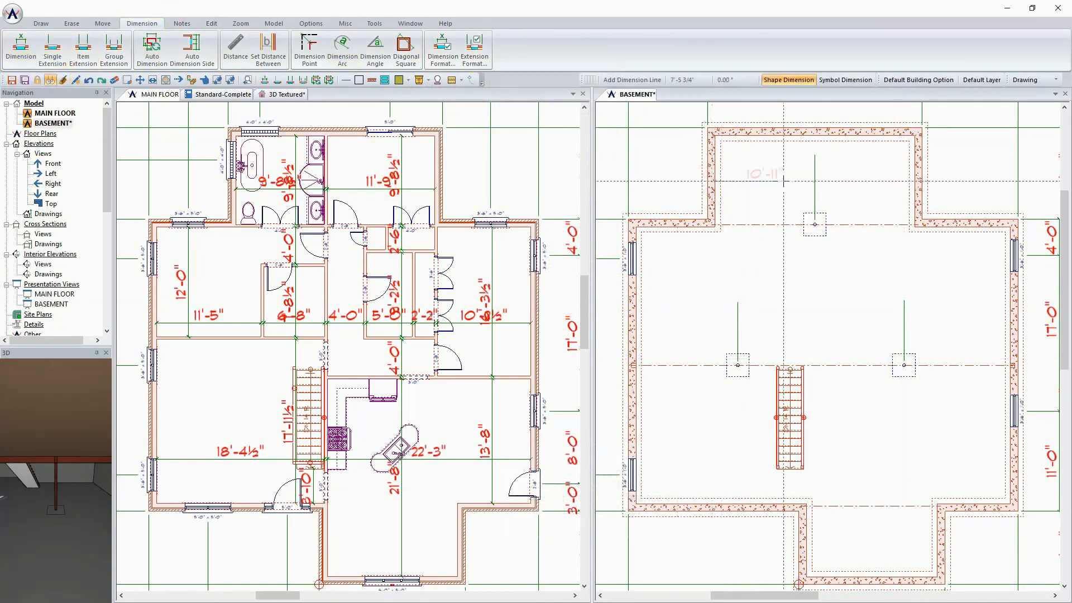
{"action": "left_click", "coordinate": [915, 181]}
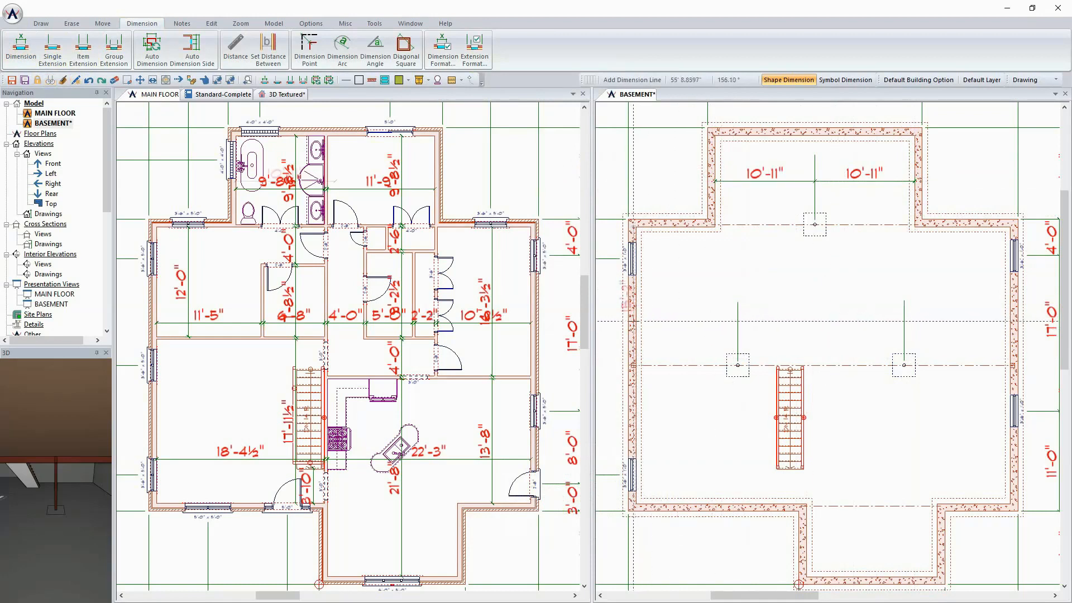
{"action": "left_click", "coordinate": [1013, 321]}
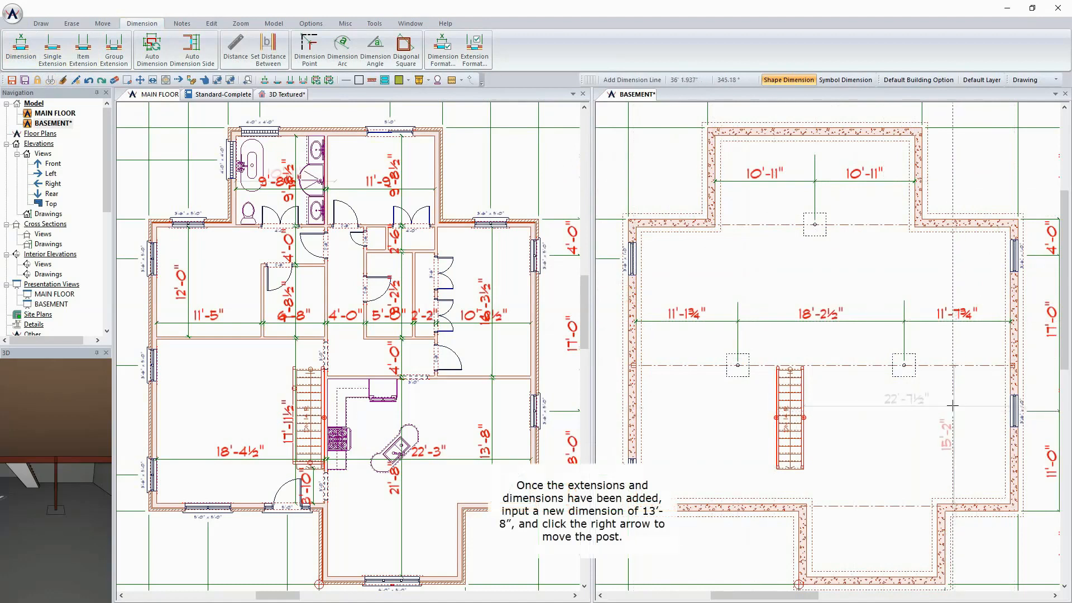
Step: Set the left wall-to-post dimension to 13'-8", moving the post right, repeat the edit for the post-to-post dimension and save the basement plan
{"action": "right_click", "coordinate": [693, 316]}
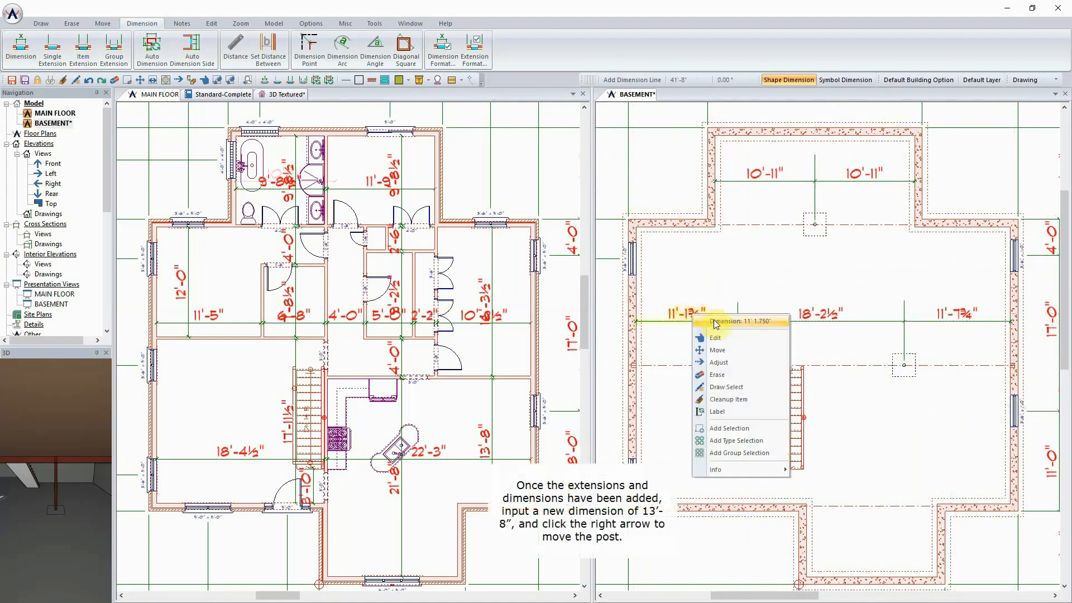
{"action": "left_click", "coordinate": [717, 338]}
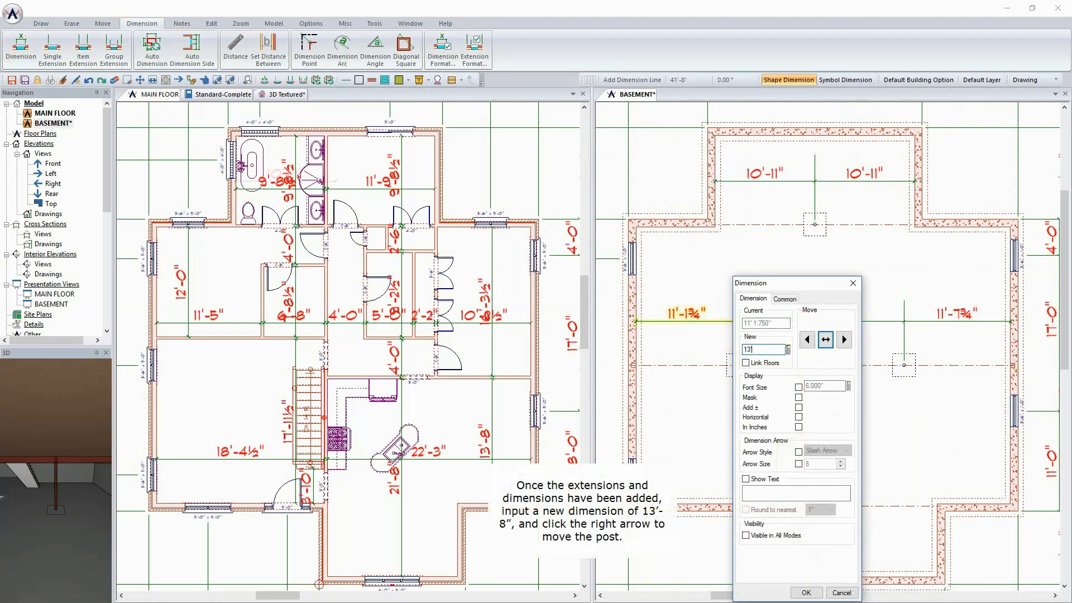
{"action": "left_click", "coordinate": [842, 340]}
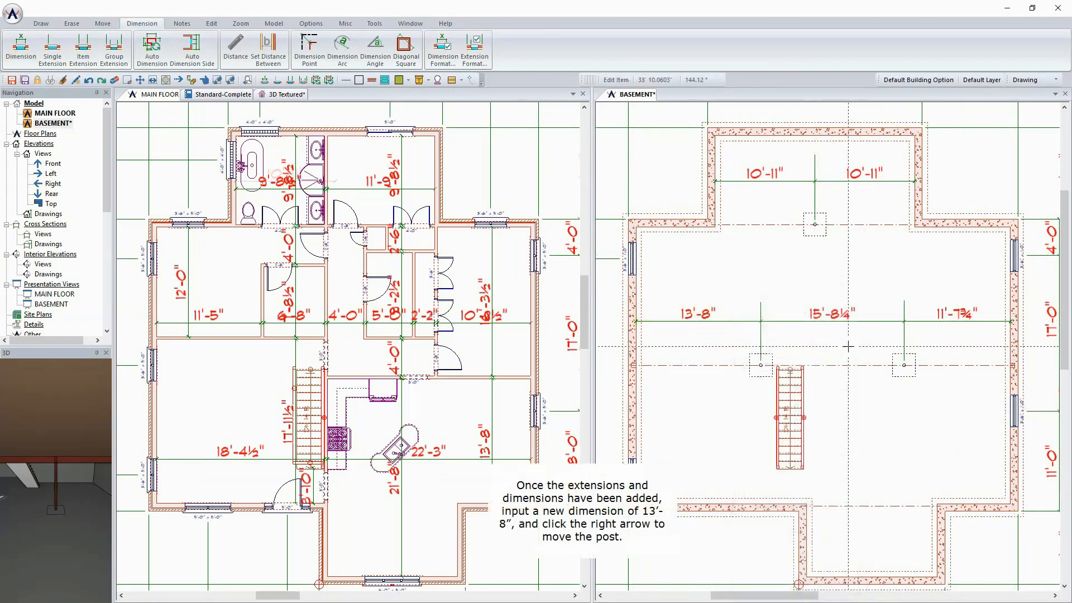
{"action": "right_click", "coordinate": [843, 325]}
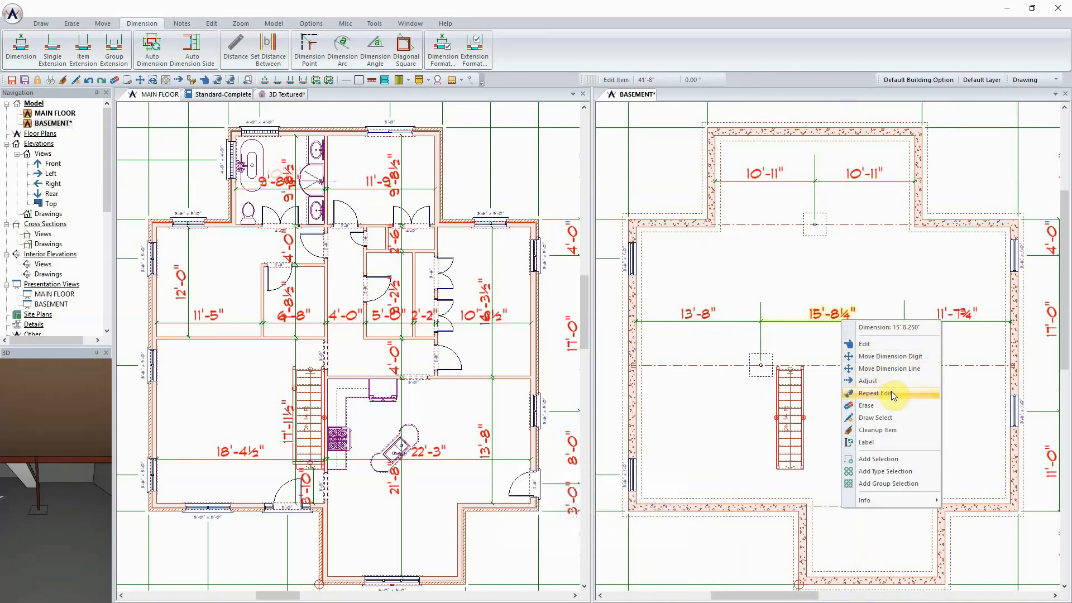
{"action": "left_click", "coordinate": [891, 392]}
{"action": "key", "text": "ctrl+s"}
Step: Add a Diagonal Square dimension from the foundation's front-left outer corner to the rear-right outer corner of the main rectangle
{"action": "scroll", "coordinate": [878, 369], "scroll_direction": "down", "scroll_amount": 4}
{"action": "scroll", "coordinate": [878, 369], "scroll_direction": "up", "scroll_amount": 1}
{"action": "middle_click_drag", "start_coordinate": [828, 346], "coordinate": [878, 357]}
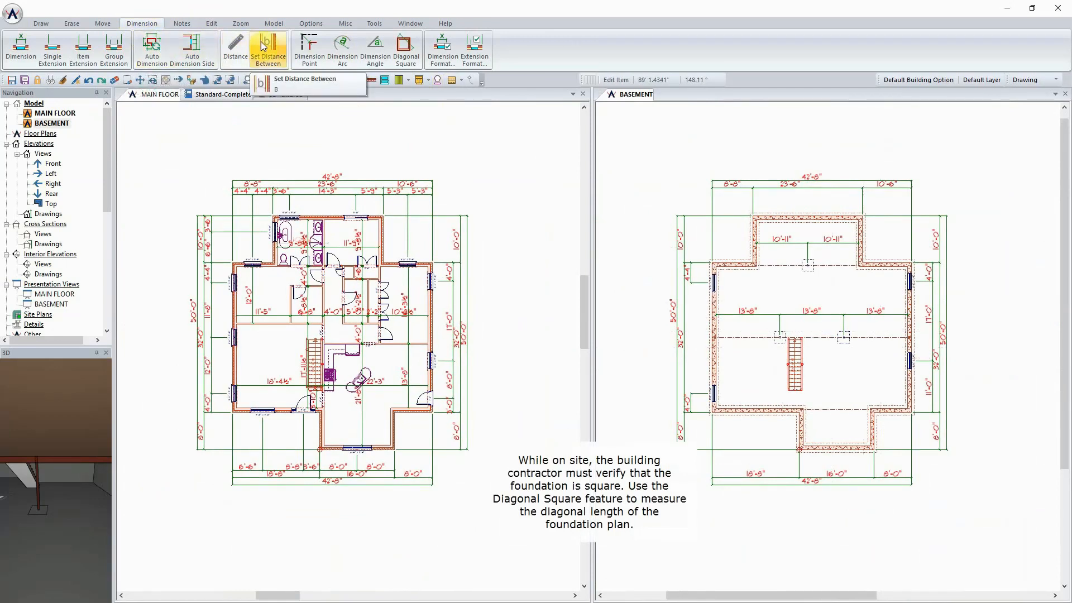
{"action": "left_click", "coordinate": [404, 47]}
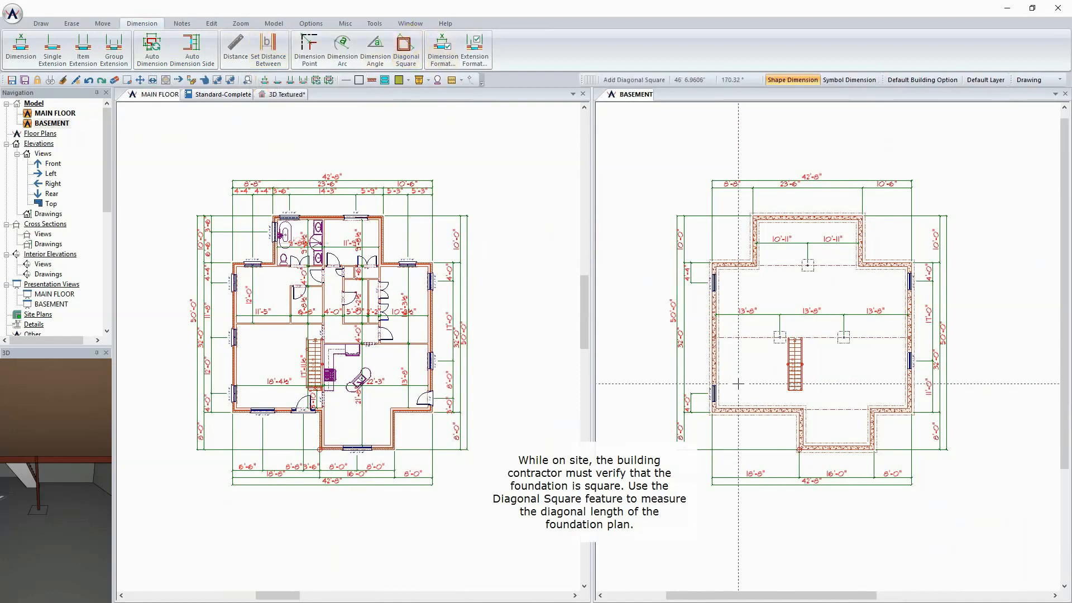
{"action": "scroll", "coordinate": [734, 373], "scroll_direction": "up", "scroll_amount": 5}
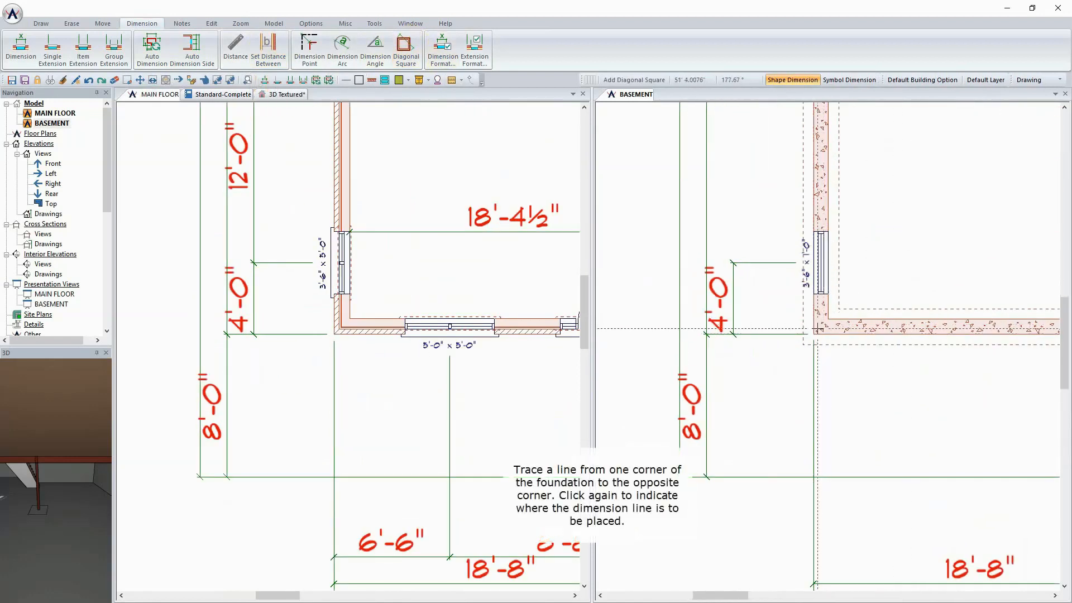
{"action": "left_click", "coordinate": [816, 332]}
{"action": "scroll", "coordinate": [746, 375], "scroll_direction": "down", "scroll_amount": 5}
{"action": "scroll", "coordinate": [849, 312], "scroll_direction": "down", "scroll_amount": 3}
{"action": "scroll", "coordinate": [790, 342], "scroll_direction": "up", "scroll_amount": 6}
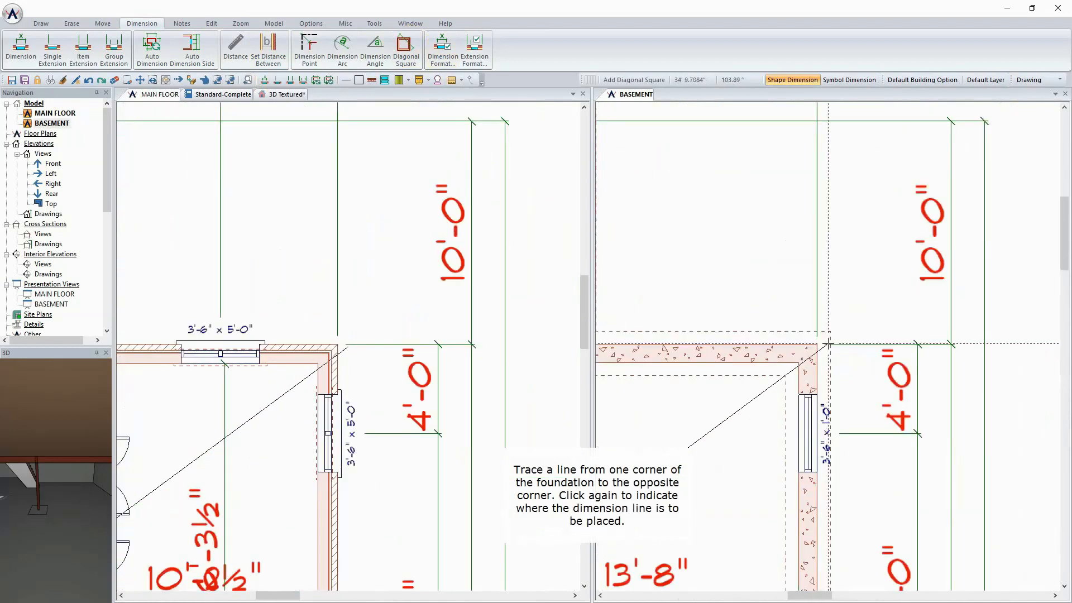
{"action": "scroll", "coordinate": [788, 383], "scroll_direction": "down", "scroll_amount": 2}
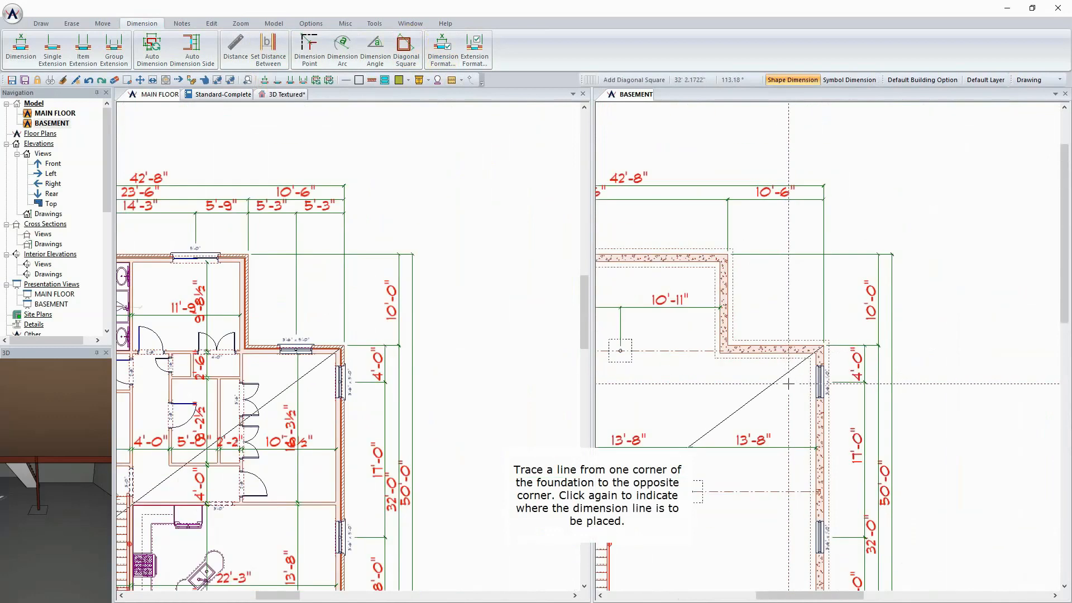
{"action": "scroll", "coordinate": [788, 383], "scroll_direction": "down", "scroll_amount": 3}
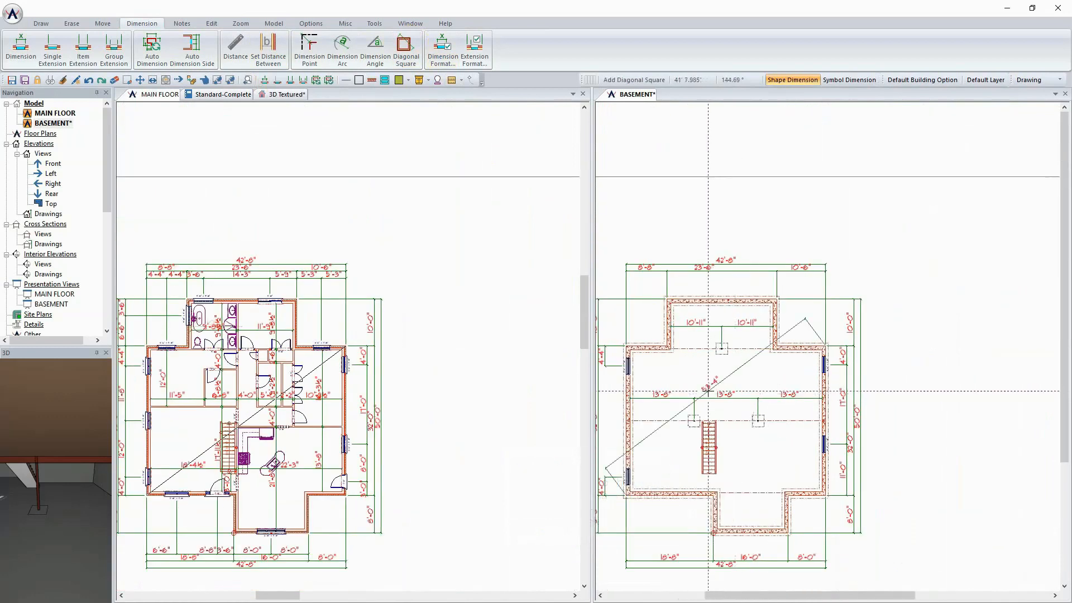
{"action": "middle_click_drag", "start_coordinate": [763, 490], "coordinate": [825, 424]}
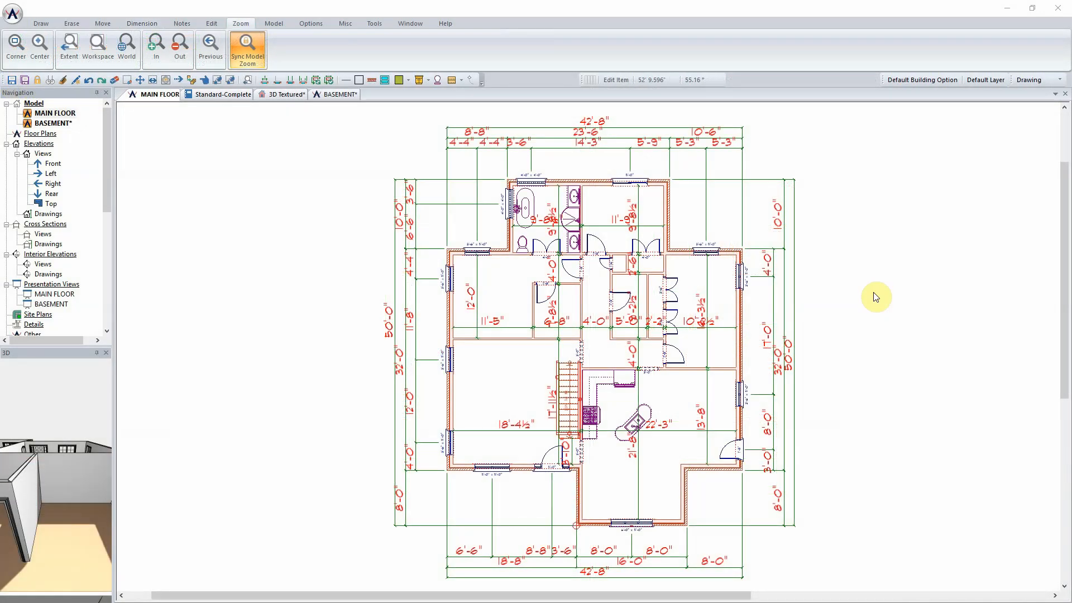
Step: Switch the main floor plan to Floor System mode and auto-trace a ring joist and sill plate around the house outline
{"action": "left_click", "coordinate": [1038, 80]}
{"action": "left_click", "coordinate": [1036, 119]}
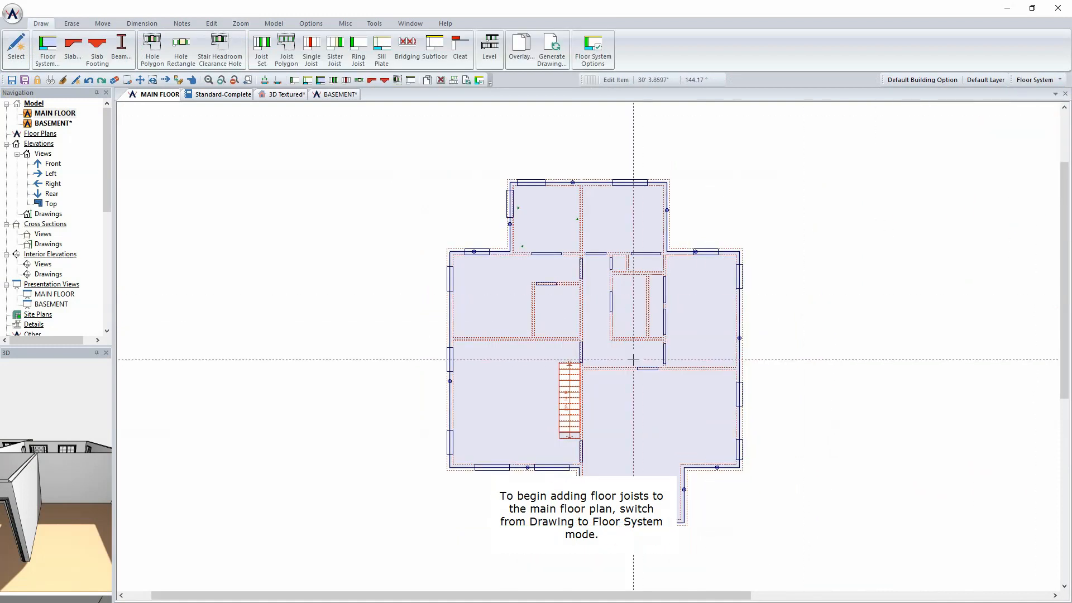
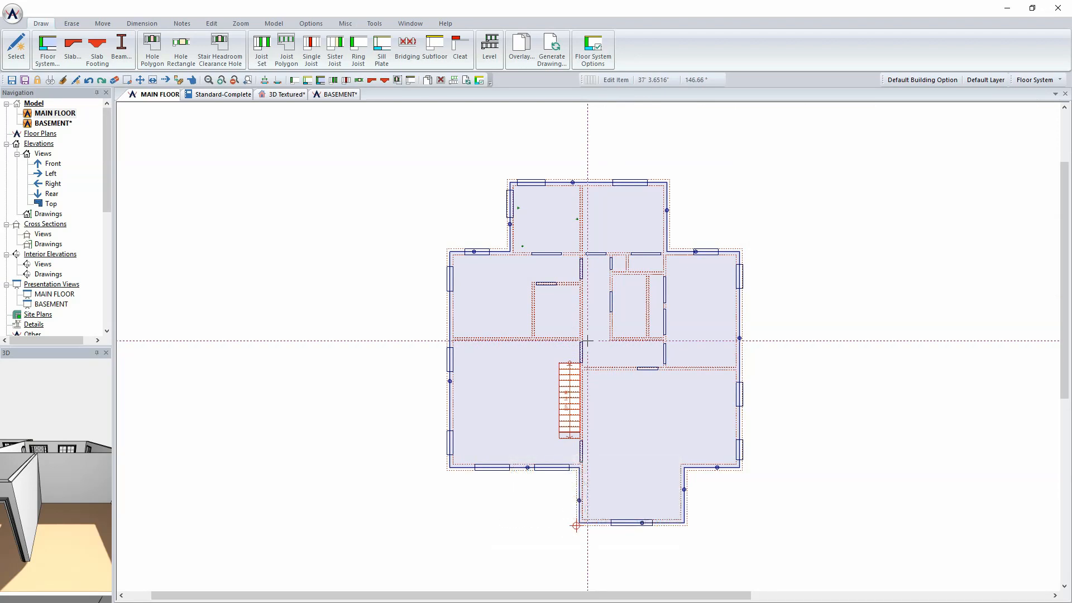
{"action": "left_click", "coordinate": [47, 58]}
{"action": "left_click", "coordinate": [77, 102]}
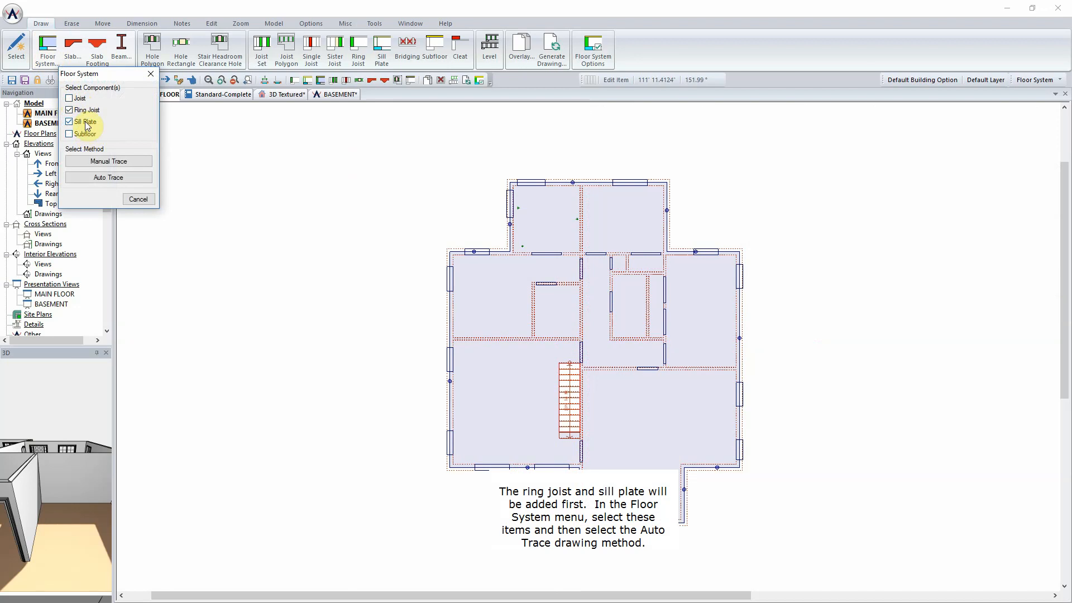
{"action": "left_click", "coordinate": [105, 177]}
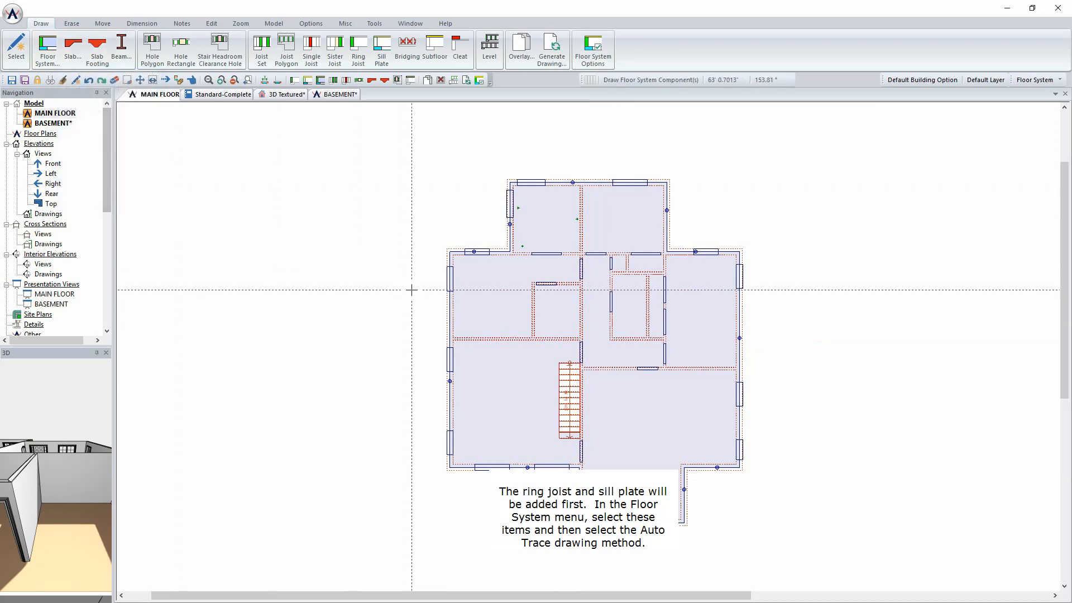
{"action": "left_click", "coordinate": [484, 297]}
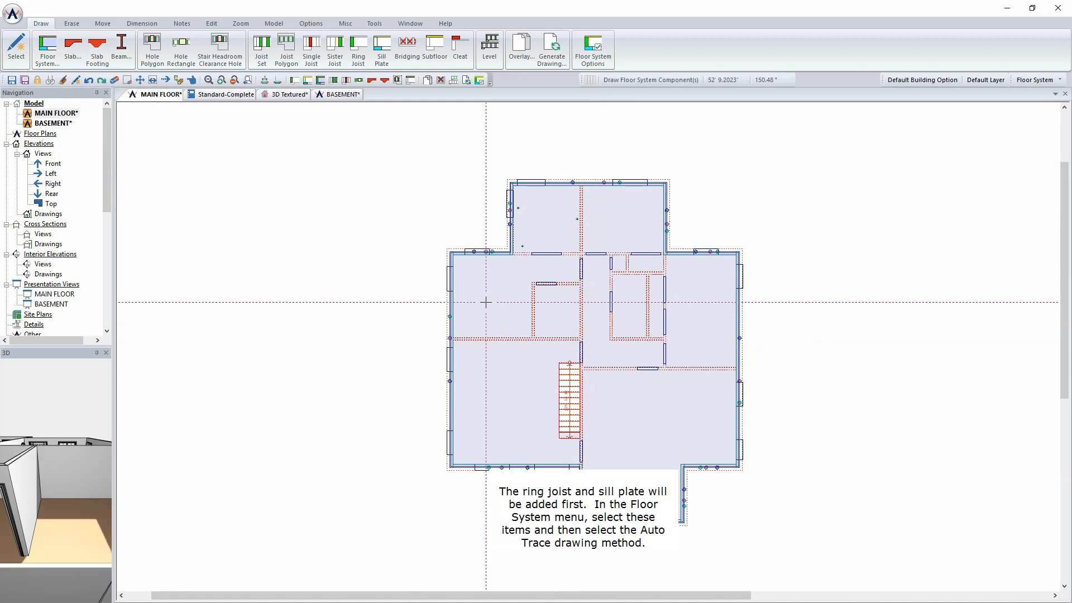
{"action": "left_click", "coordinate": [487, 307]}
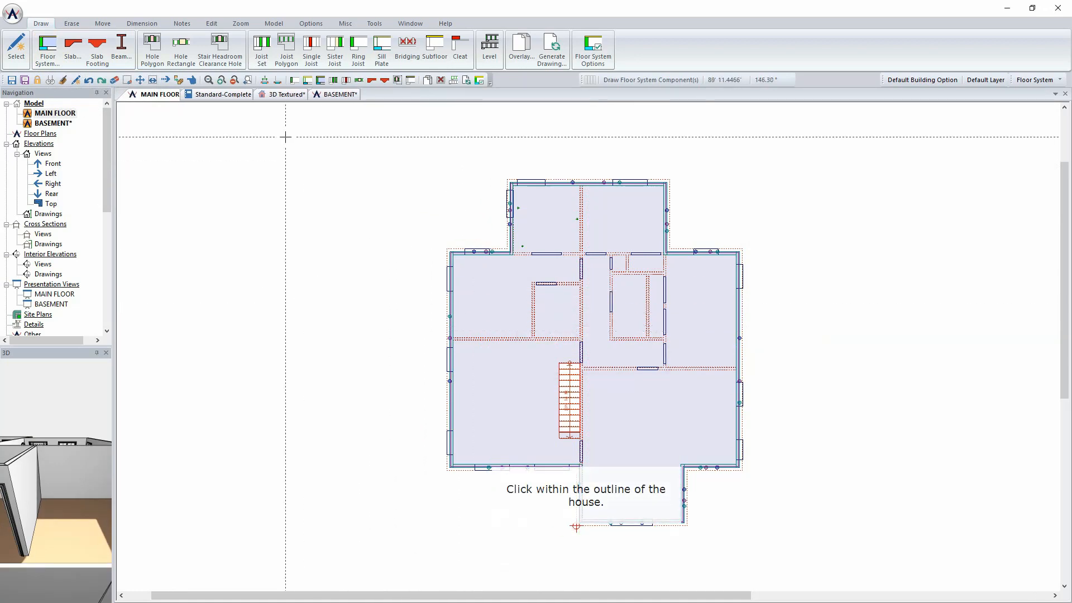
Step: Draw a joist set about 22'-4" by 10'-5" over the main floor's rear projection
{"action": "left_click", "coordinate": [263, 56]}
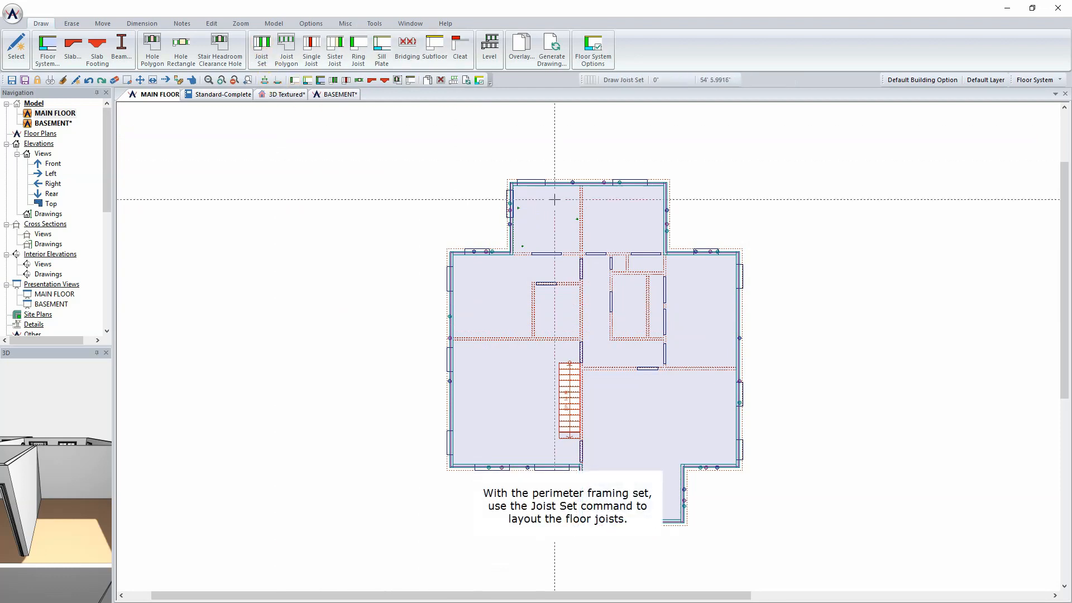
{"action": "scroll", "coordinate": [589, 346], "scroll_direction": "up", "scroll_amount": 2}
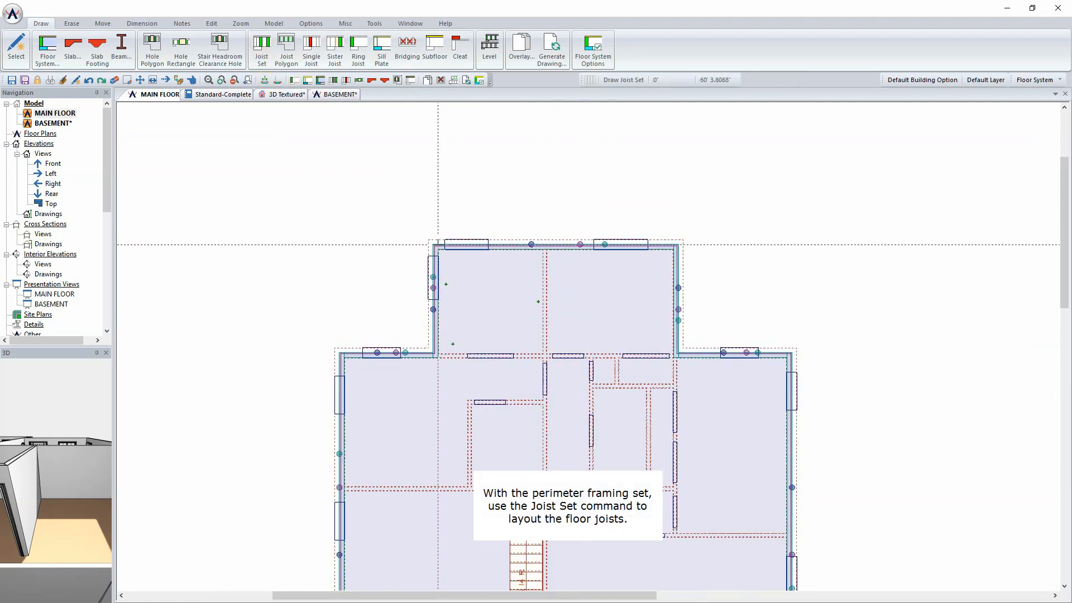
{"action": "left_click", "coordinate": [435, 245]}
{"action": "left_click", "coordinate": [677, 355]}
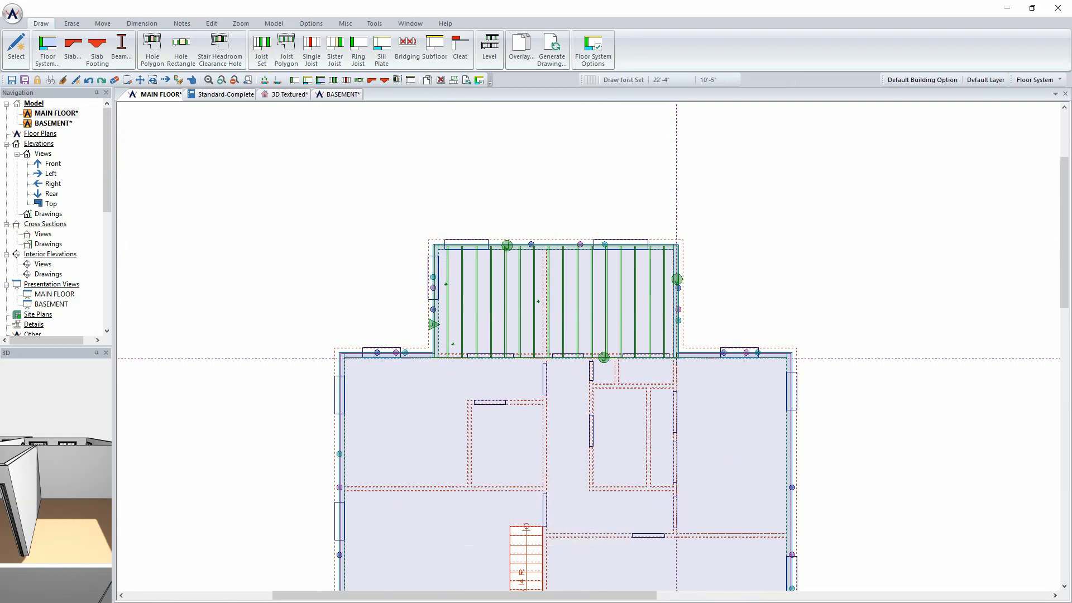
Step: Overlay the basement plan on the main floor's floor system, saving the pending basement changes
{"action": "scroll", "coordinate": [728, 439], "scroll_direction": "down", "scroll_amount": 1}
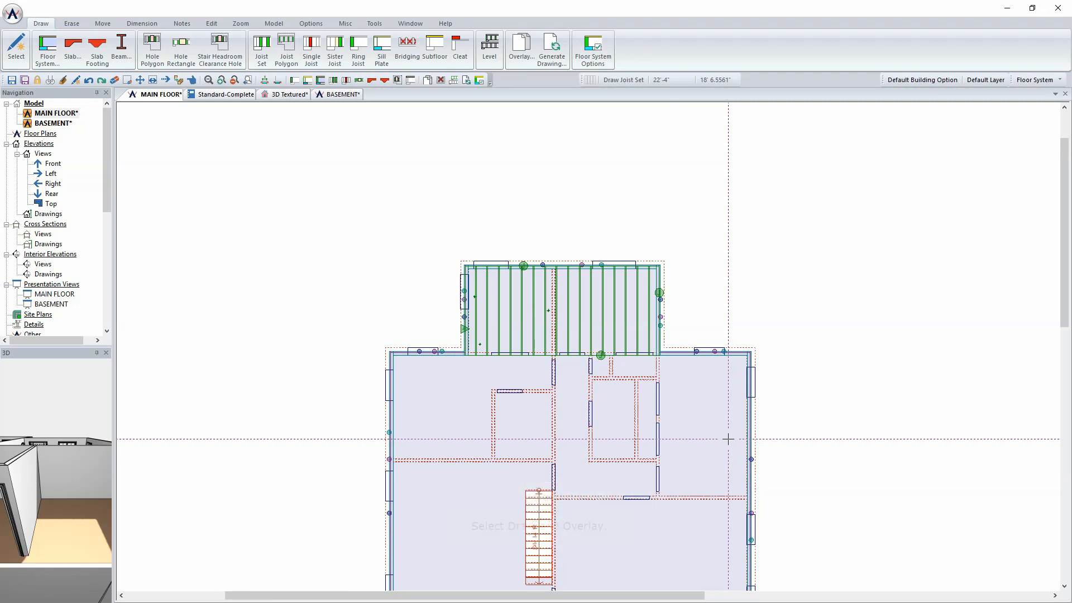
{"action": "left_click", "coordinate": [520, 53]}
{"action": "left_click", "coordinate": [615, 276]}
{"action": "left_click", "coordinate": [599, 367]}
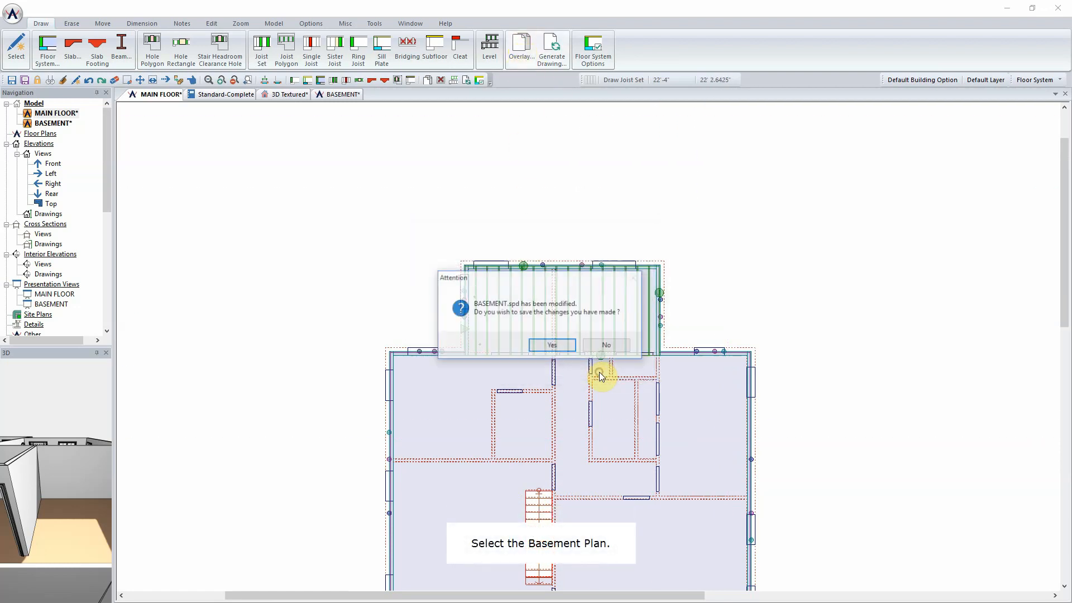
{"action": "left_click", "coordinate": [565, 343]}
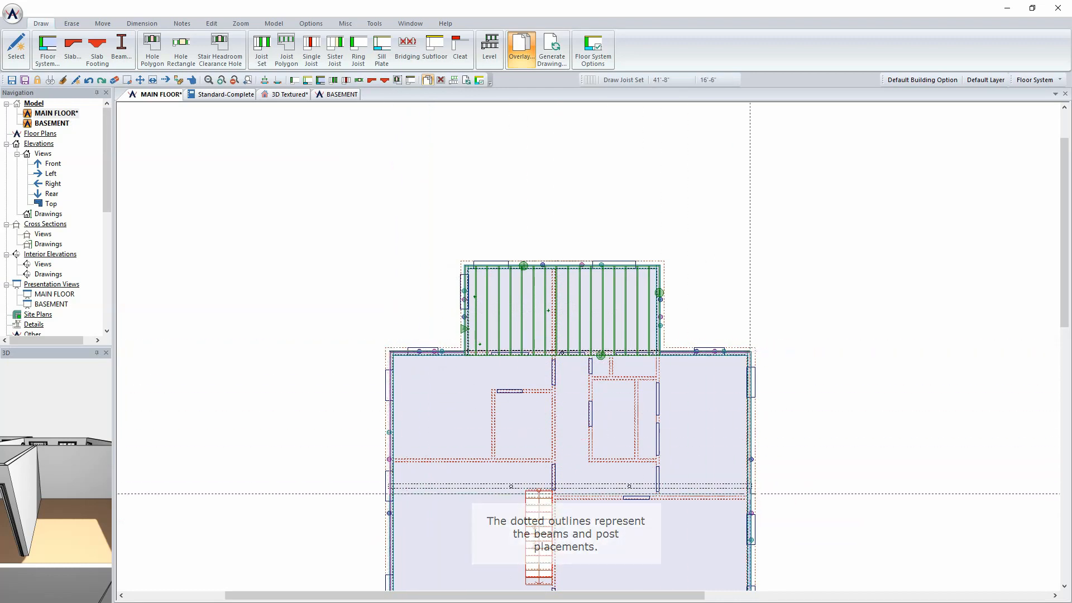
Step: Draw joist sets from the rear jog to the middle beam and from the middle beam to the front jog, spanning the full house width
{"action": "left_click", "coordinate": [750, 489]}
{"action": "middle_click_drag", "start_coordinate": [710, 528], "coordinate": [740, 328]}
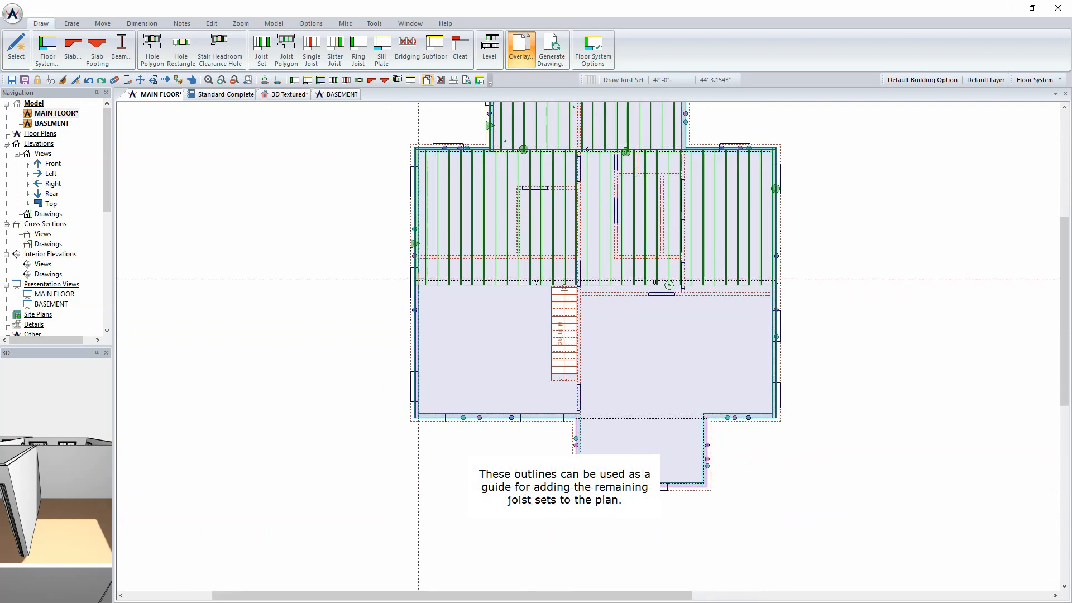
{"action": "left_click", "coordinate": [415, 280]}
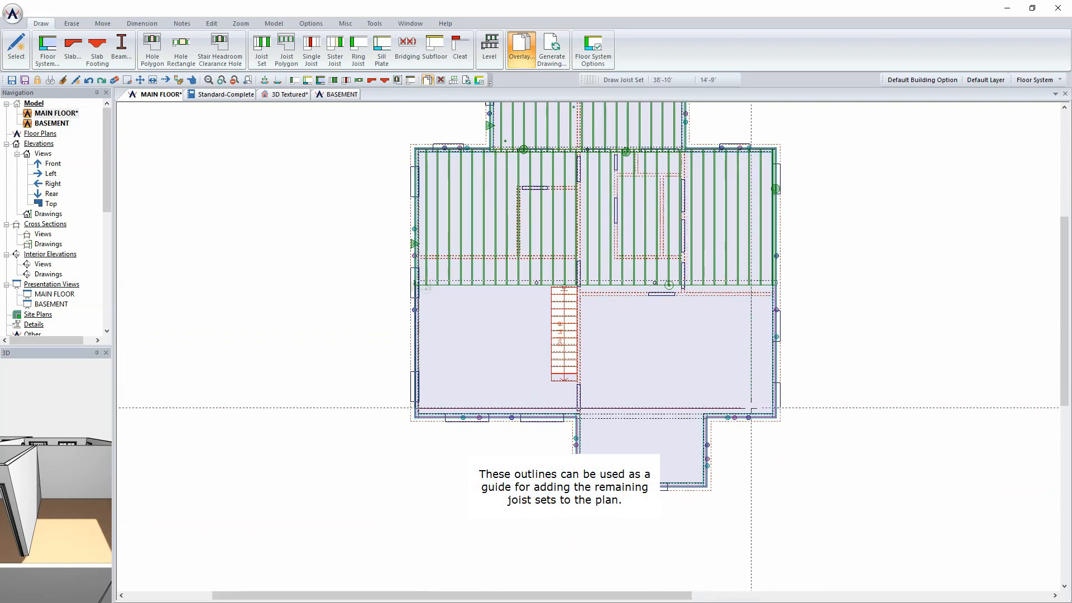
{"action": "left_click", "coordinate": [775, 416]}
Step: Draw a joist set about 15'-0 1/2" by 8'-5" over the main floor's front projection
{"action": "left_click", "coordinate": [571, 490]}
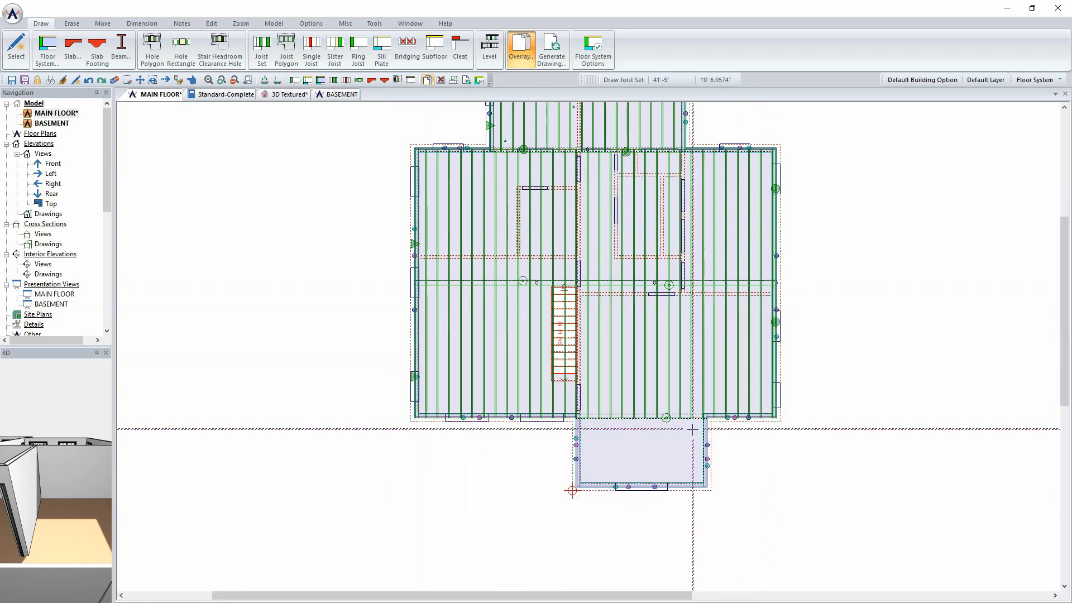
{"action": "scroll", "coordinate": [698, 426], "scroll_direction": "up", "scroll_amount": 2}
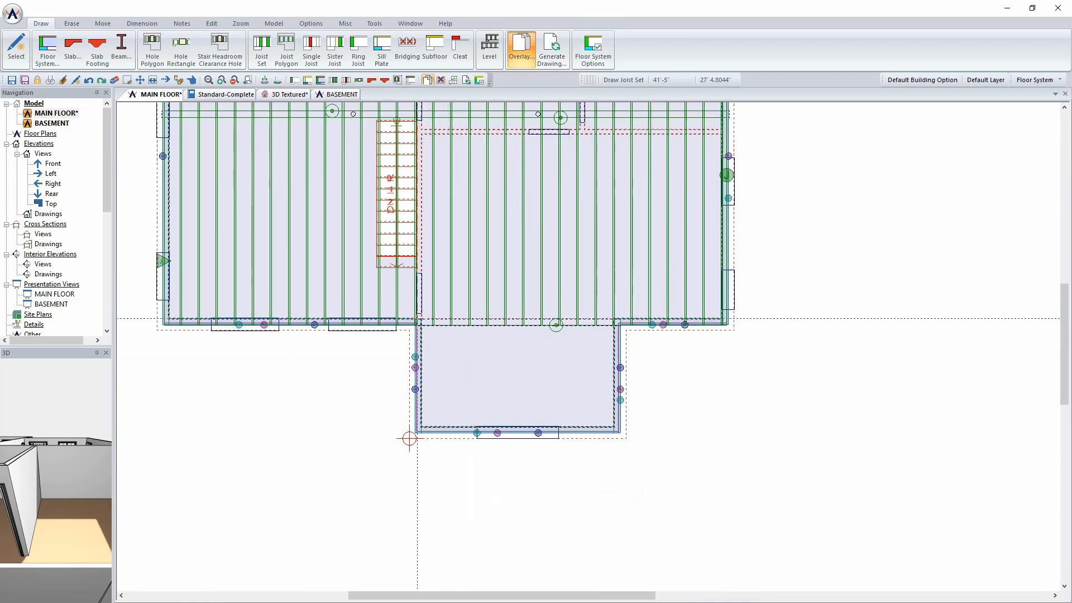
{"action": "left_click", "coordinate": [620, 431]}
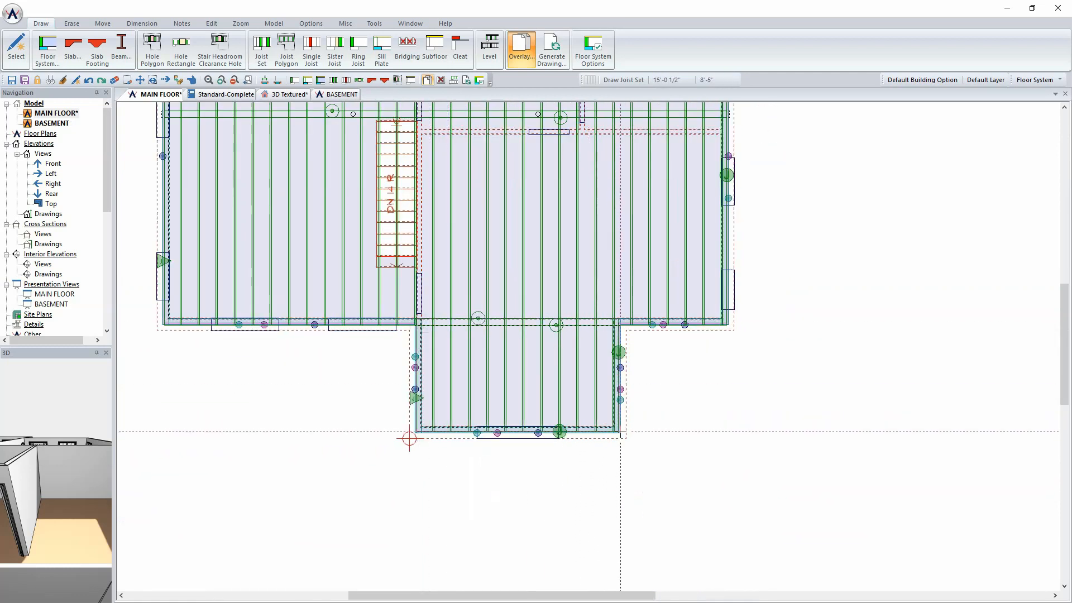
{"action": "scroll", "coordinate": [611, 335], "scroll_direction": "down", "scroll_amount": 3}
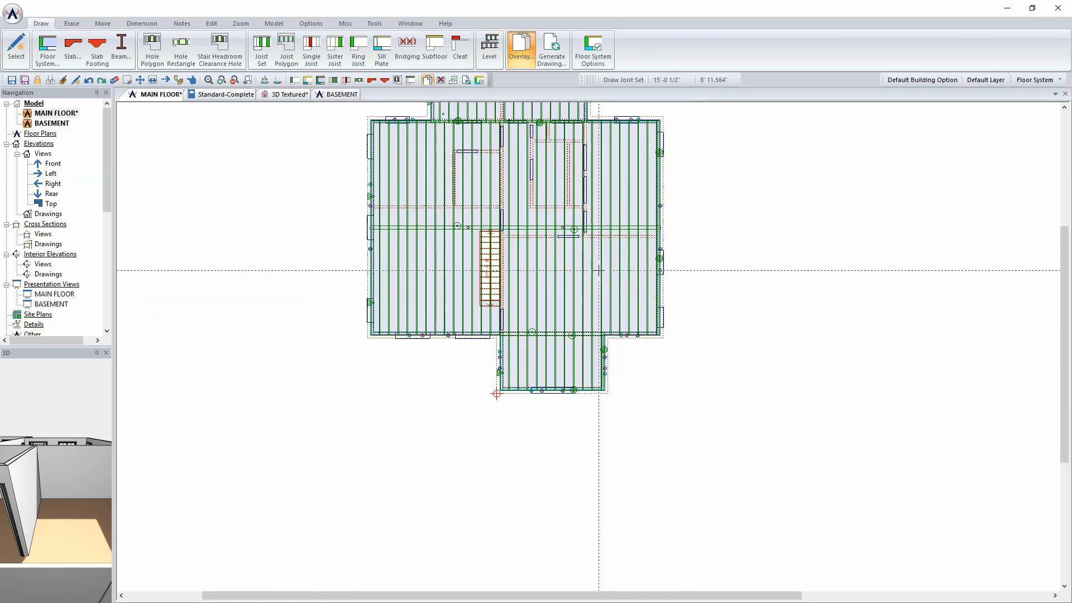
{"action": "left_click", "coordinate": [598, 269]}
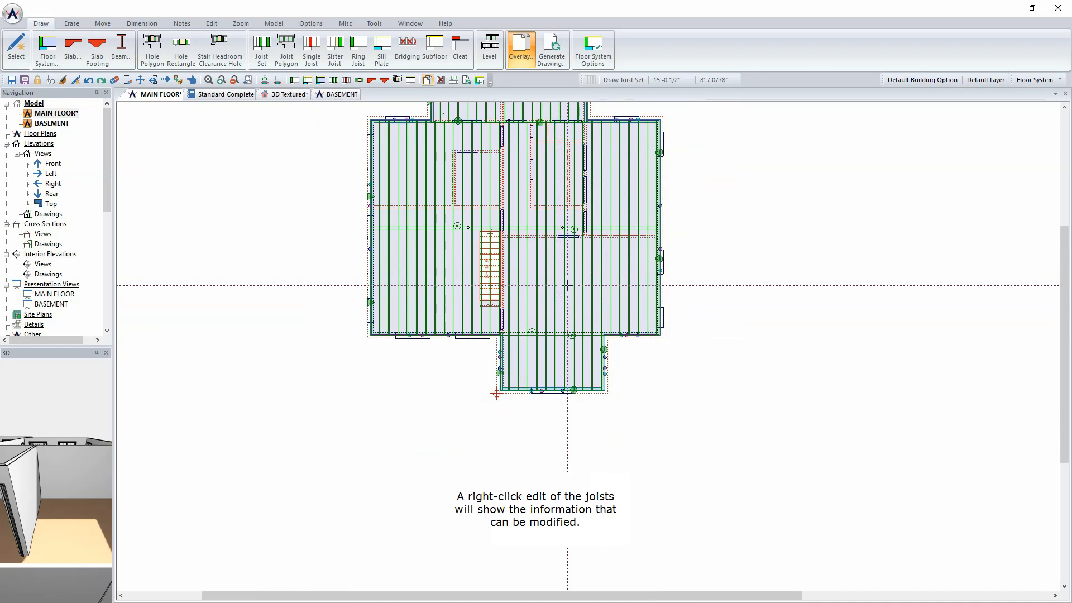
Step: Enable staggered placement for the solid lumber joist set between the rear jog and the middle beam
{"action": "right_click", "coordinate": [535, 202]}
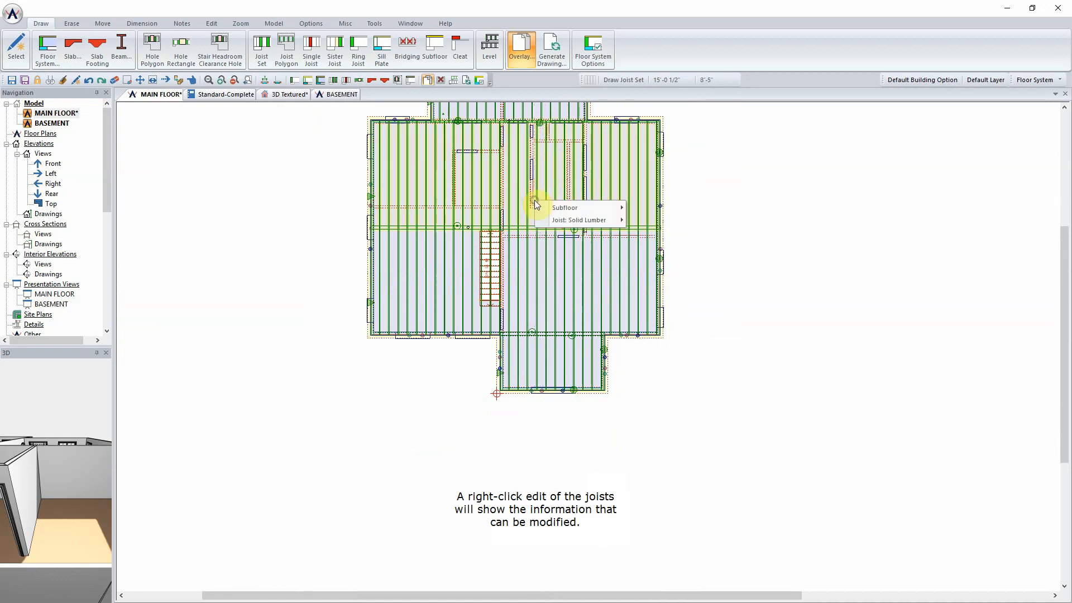
{"action": "left_click", "coordinate": [563, 221]}
{"action": "left_click", "coordinate": [650, 221]}
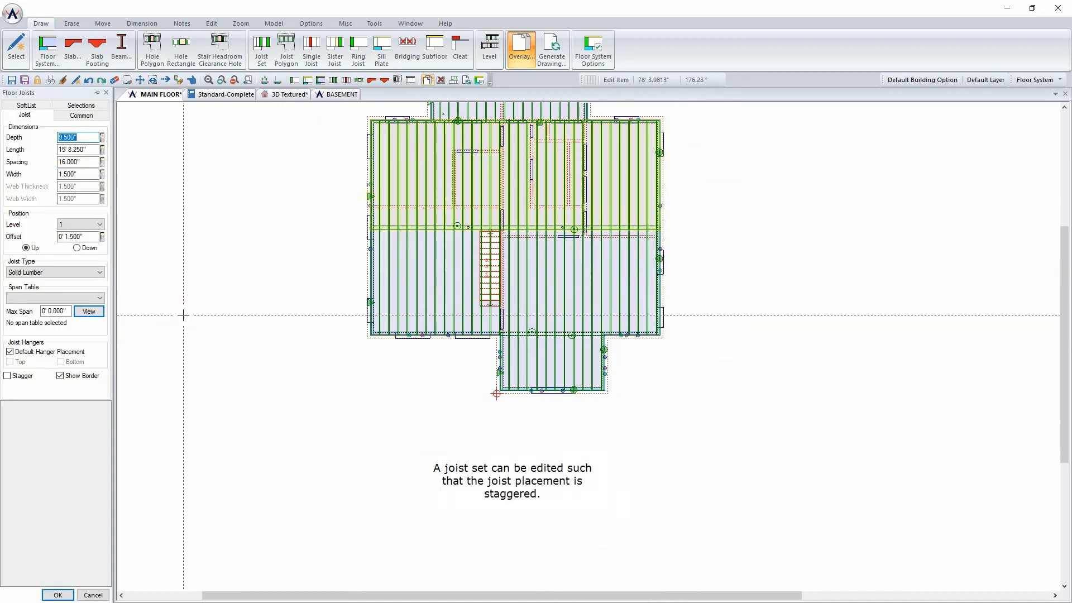
{"action": "left_click", "coordinate": [73, 236]}
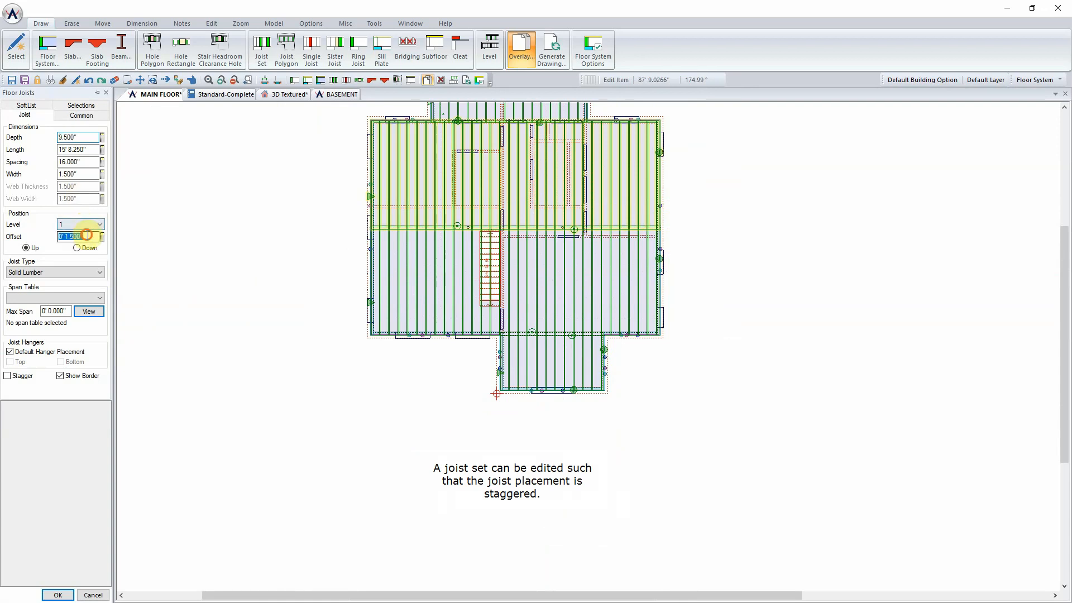
{"action": "left_click", "coordinate": [84, 269]}
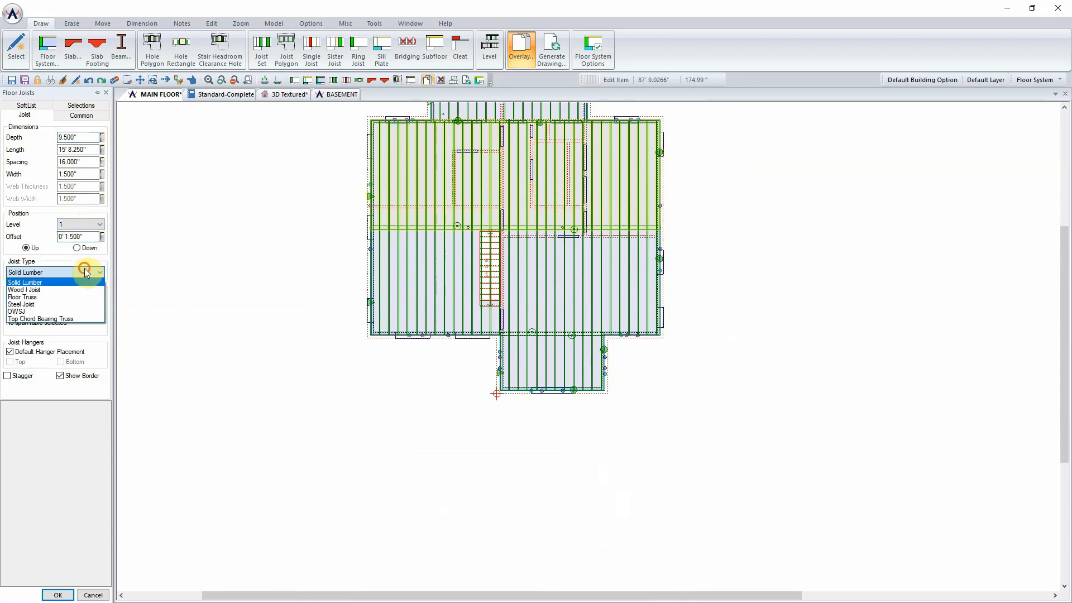
{"action": "left_click", "coordinate": [85, 268]}
{"action": "left_click", "coordinate": [23, 375]}
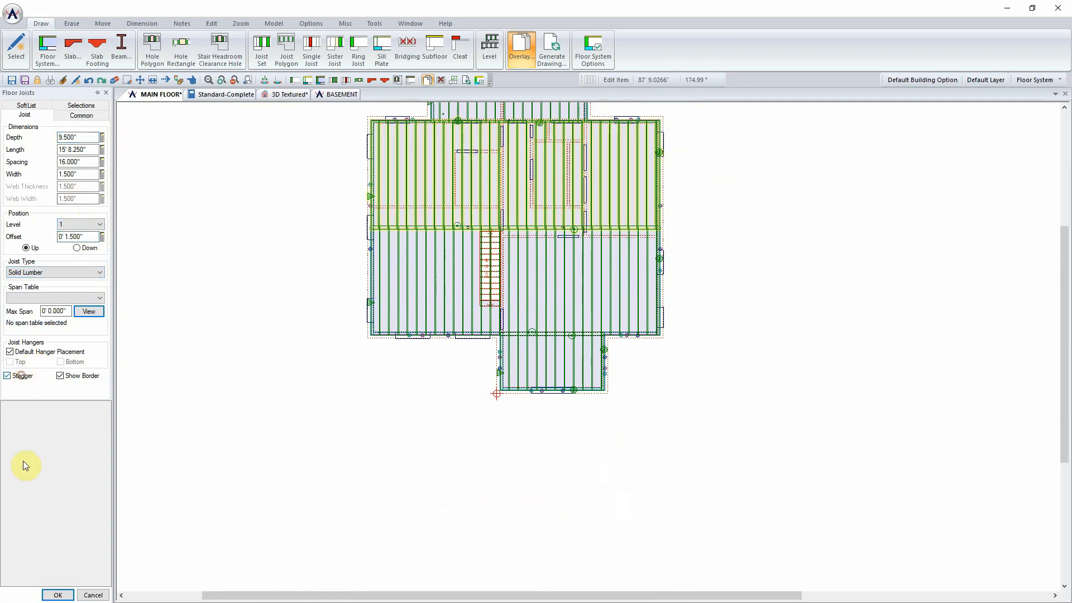
{"action": "left_click", "coordinate": [56, 595]}
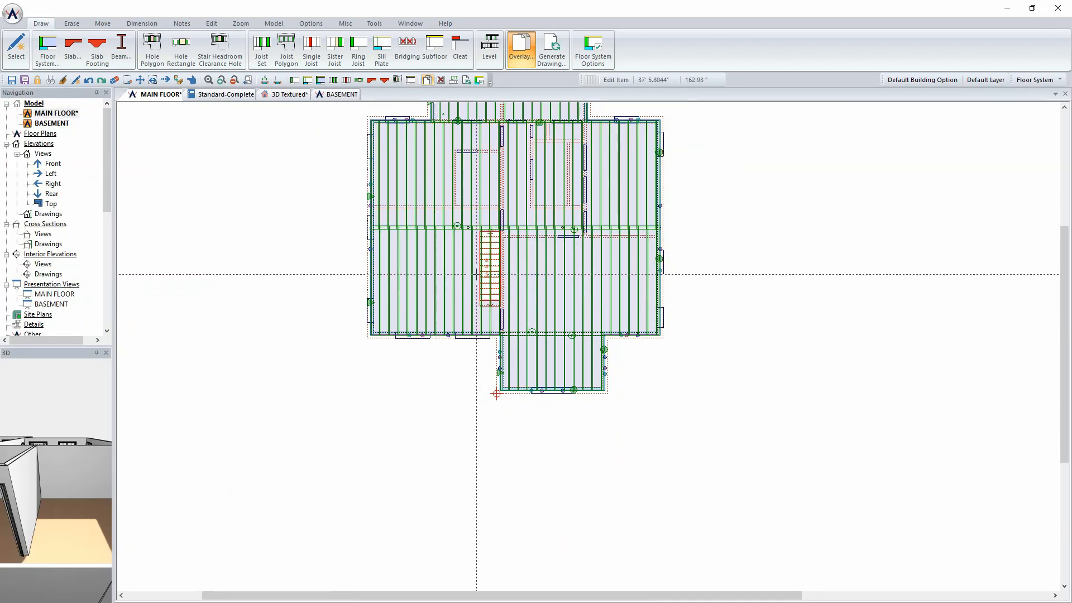
Step: Check the joist properties of the front projection's joist set and save the main floor plan
{"action": "scroll", "coordinate": [477, 279], "scroll_direction": "up", "scroll_amount": 6}
{"action": "scroll", "coordinate": [588, 346], "scroll_direction": "down", "scroll_amount": 2}
{"action": "scroll", "coordinate": [737, 414], "scroll_direction": "down", "scroll_amount": 4}
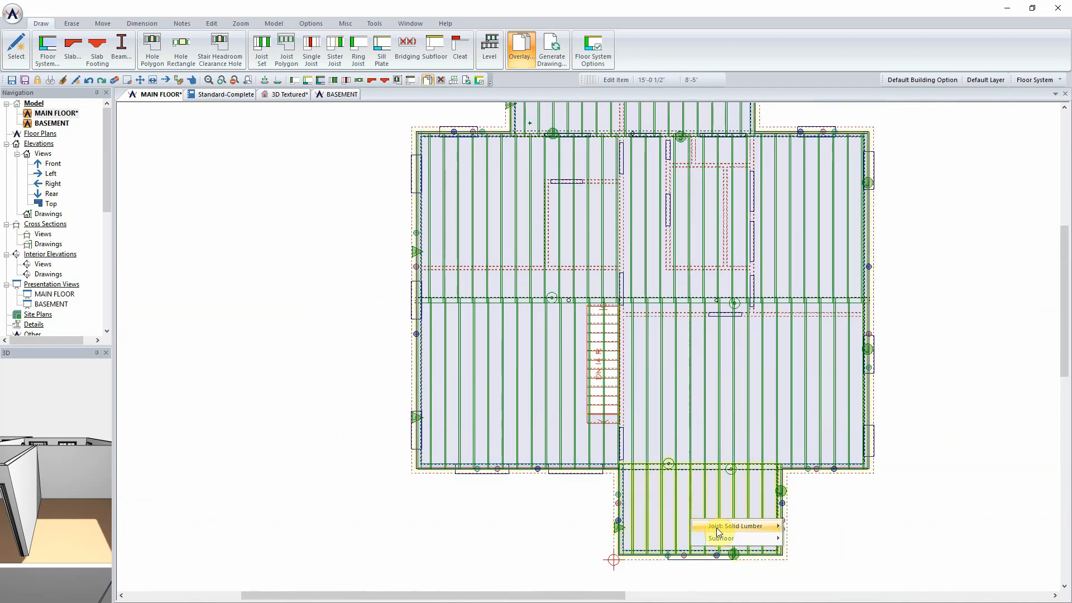
{"action": "right_click", "coordinate": [777, 540]}
{"action": "left_click", "coordinate": [836, 353]}
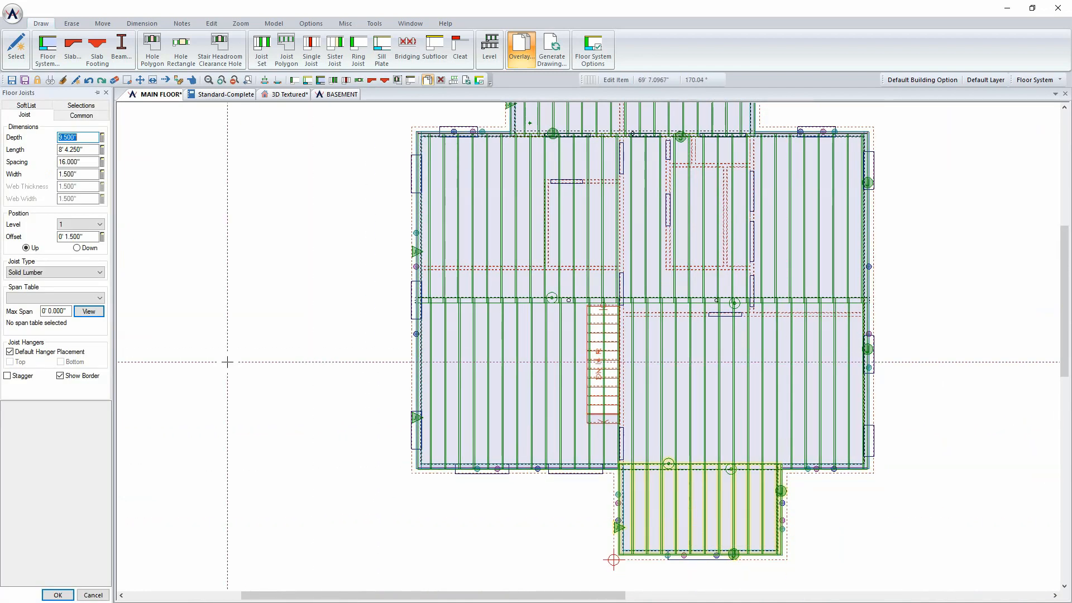
{"action": "left_click", "coordinate": [58, 597]}
{"action": "scroll", "coordinate": [507, 378], "scroll_direction": "down", "scroll_amount": 2}
{"action": "middle_click_drag", "start_coordinate": [539, 370], "coordinate": [450, 404]}
{"action": "key", "text": "ctrl+s"}
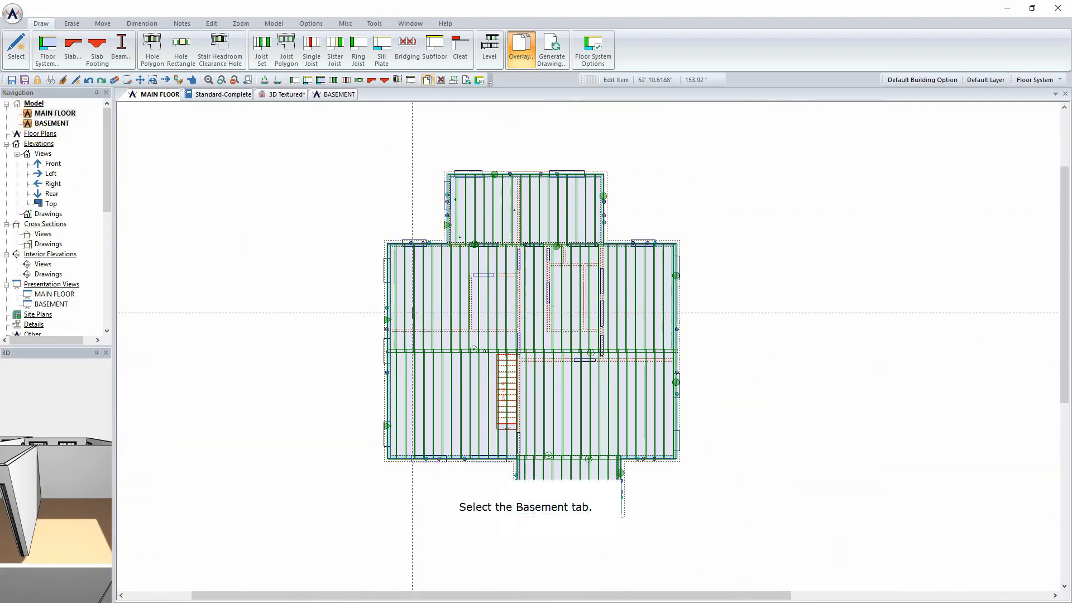
Step: Set the reference end of the basement plan's stair to Bottom
{"action": "left_click", "coordinate": [332, 95]}
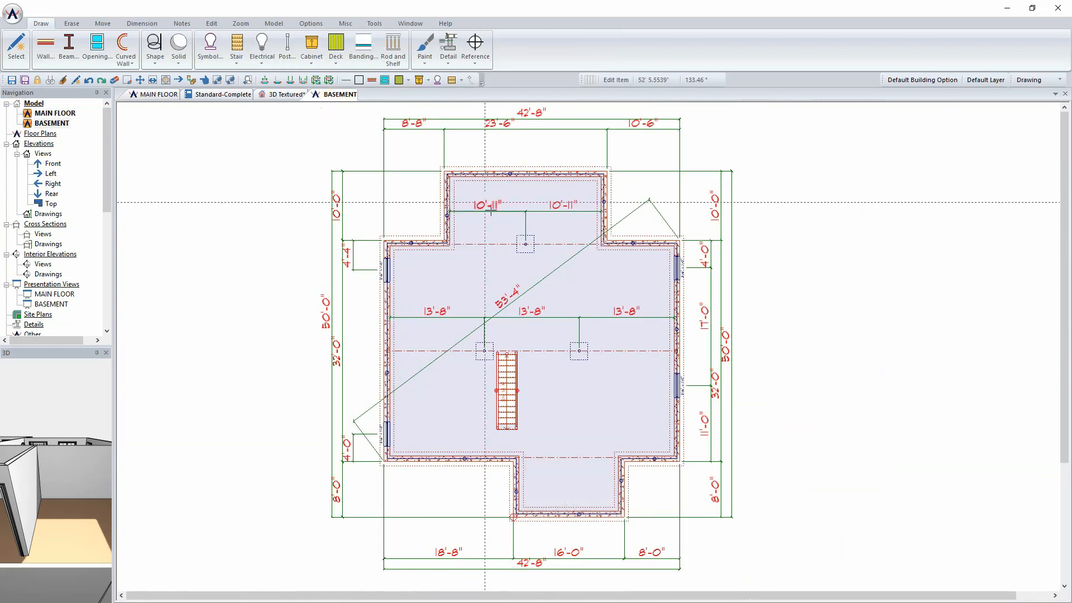
{"action": "right_click", "coordinate": [511, 375]}
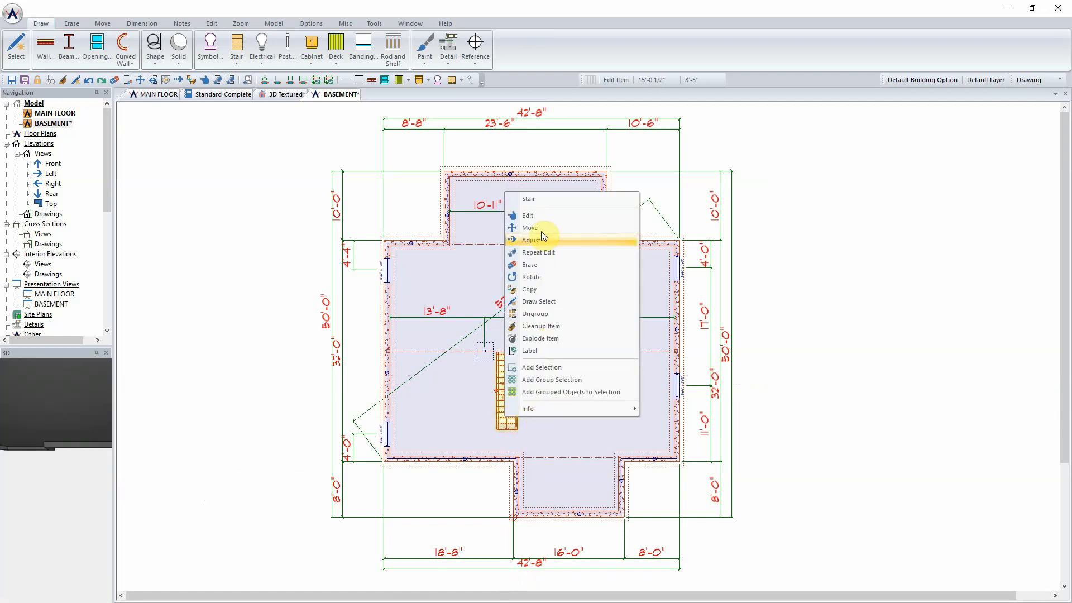
{"action": "left_click", "coordinate": [541, 210]}
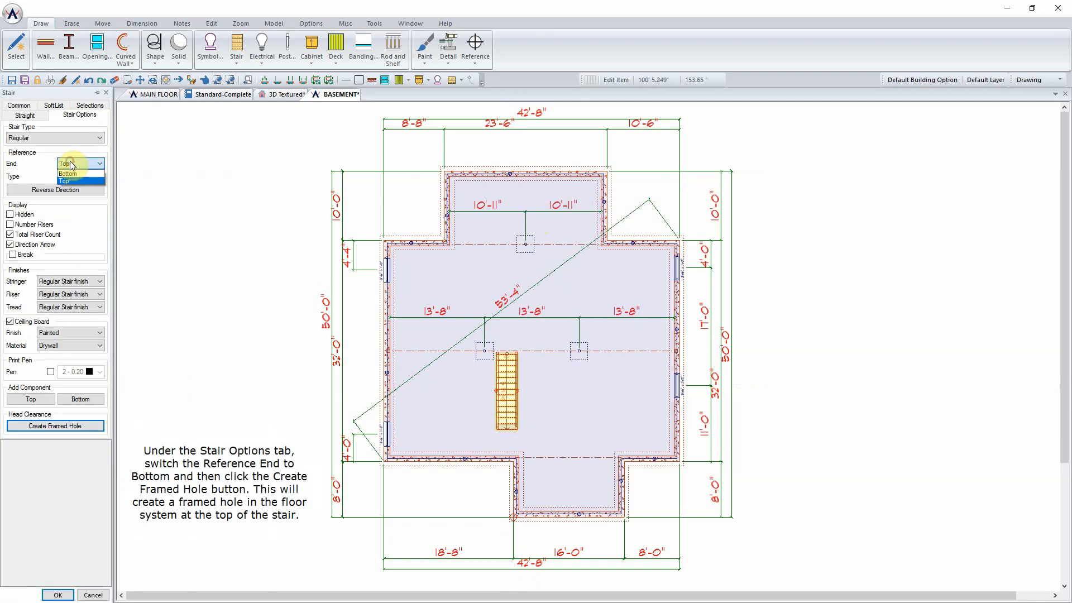
{"action": "left_click", "coordinate": [50, 595]}
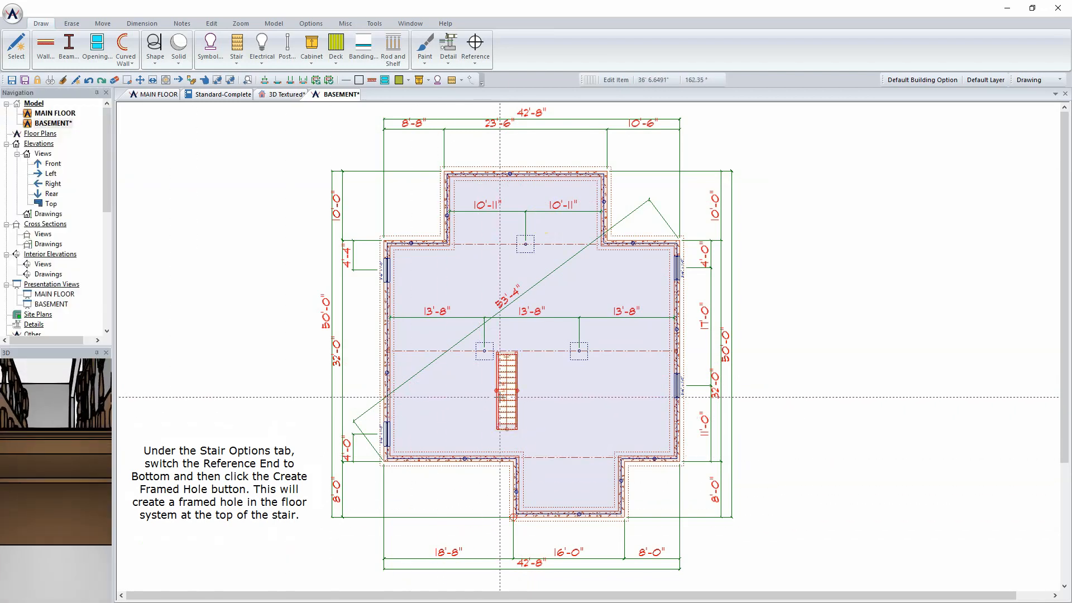
Step: Create a framed hole above the basement stair and inspect the opening's joists on the main floor
{"action": "right_click", "coordinate": [507, 405]}
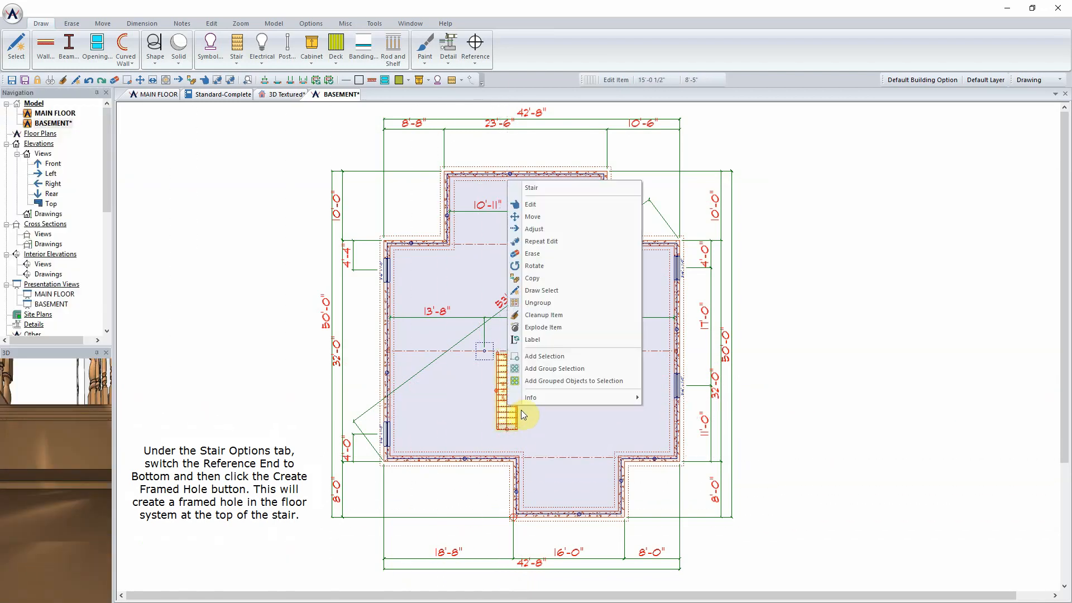
{"action": "left_click", "coordinate": [563, 205]}
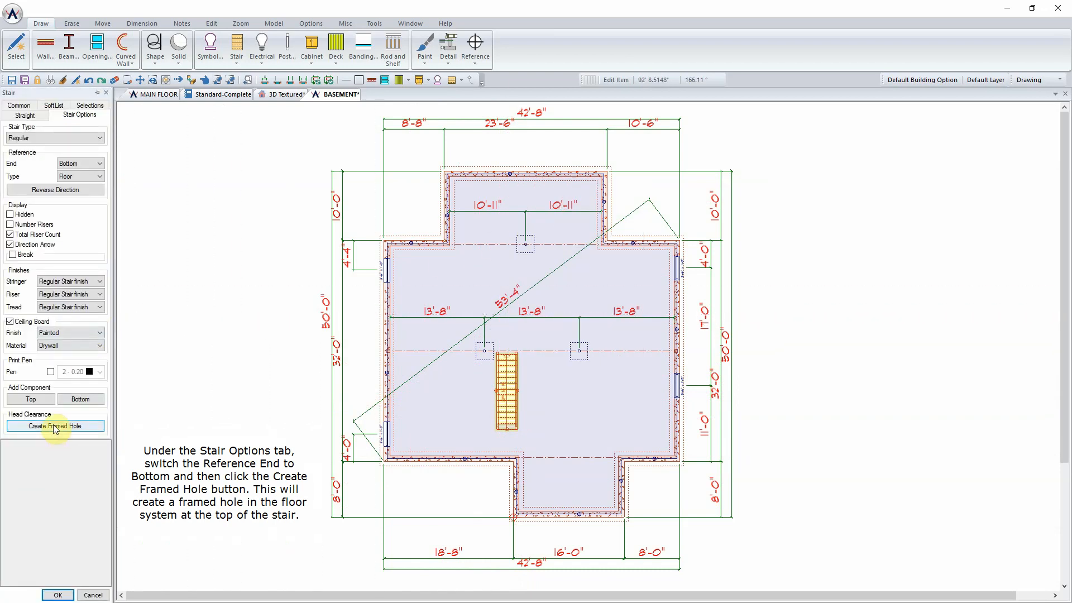
{"action": "left_click", "coordinate": [55, 428]}
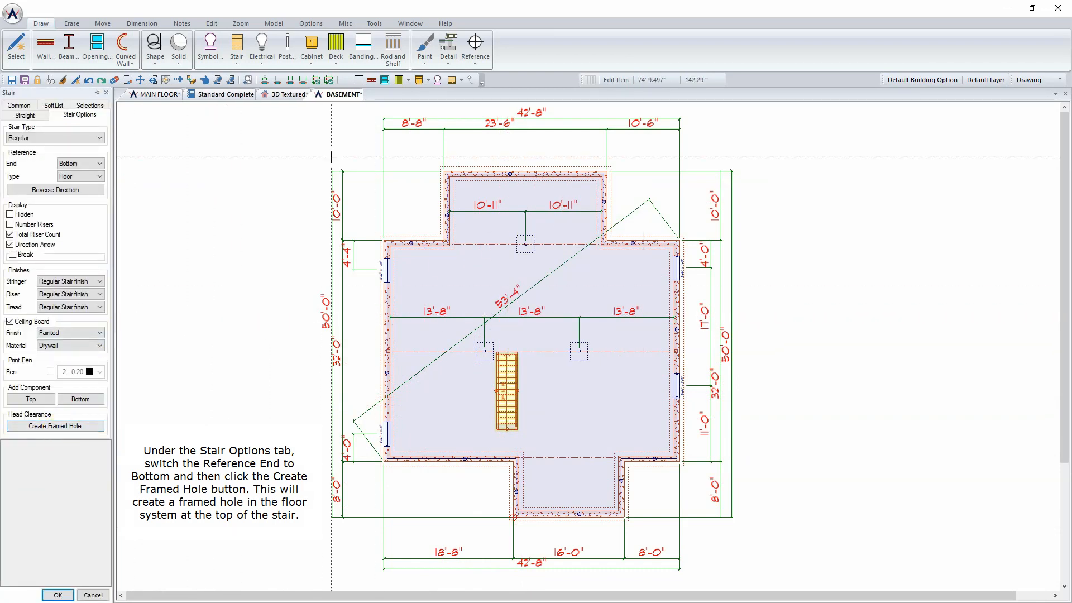
{"action": "left_click", "coordinate": [151, 96]}
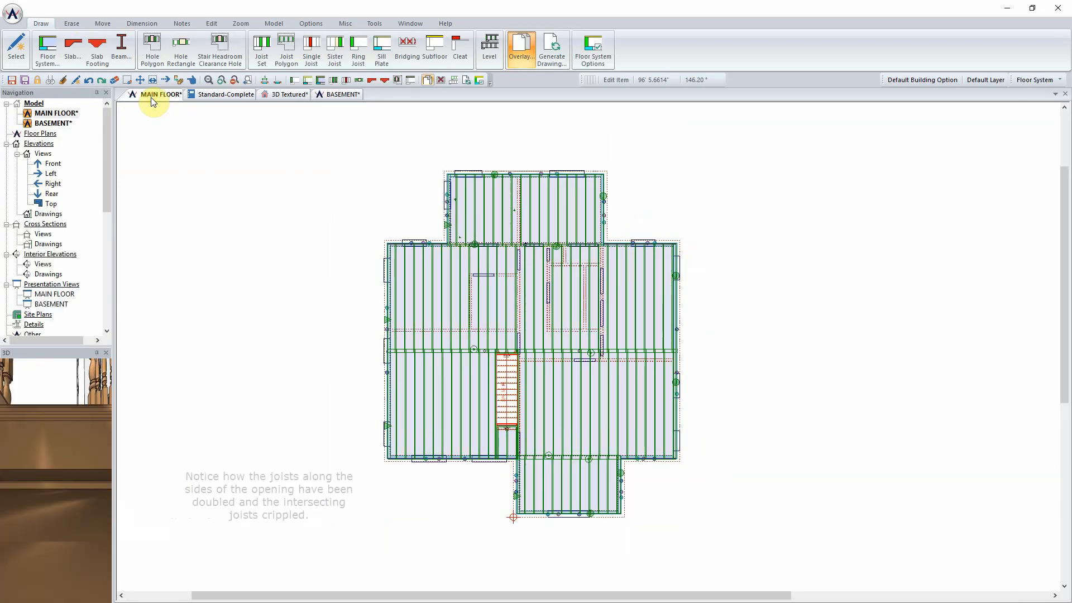
{"action": "scroll", "coordinate": [588, 344], "scroll_direction": "up", "scroll_amount": 6}
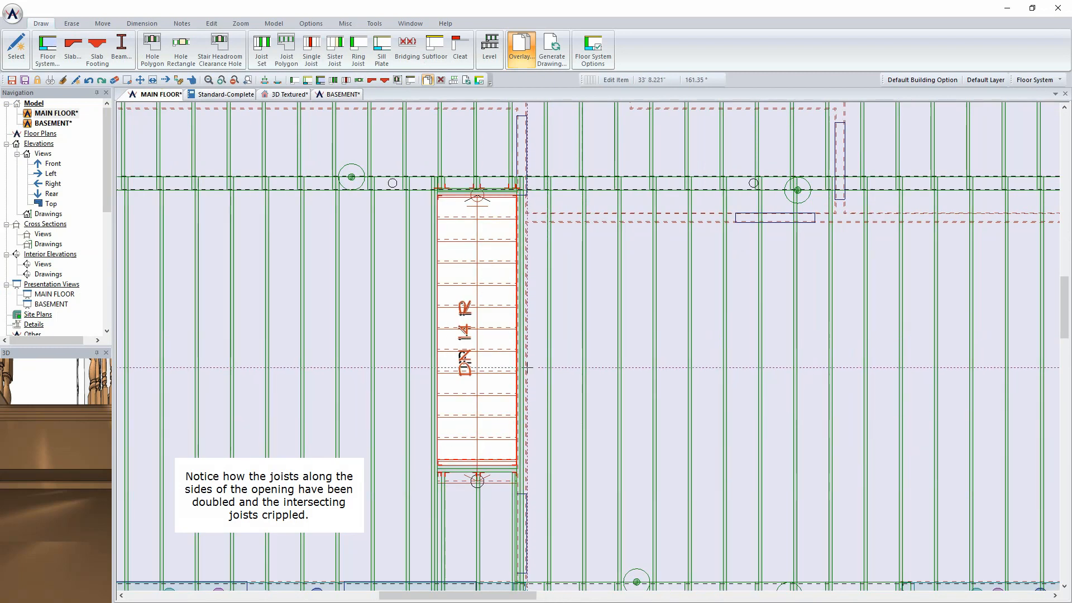
{"action": "middle_click_drag", "start_coordinate": [652, 306], "coordinate": [507, 454]}
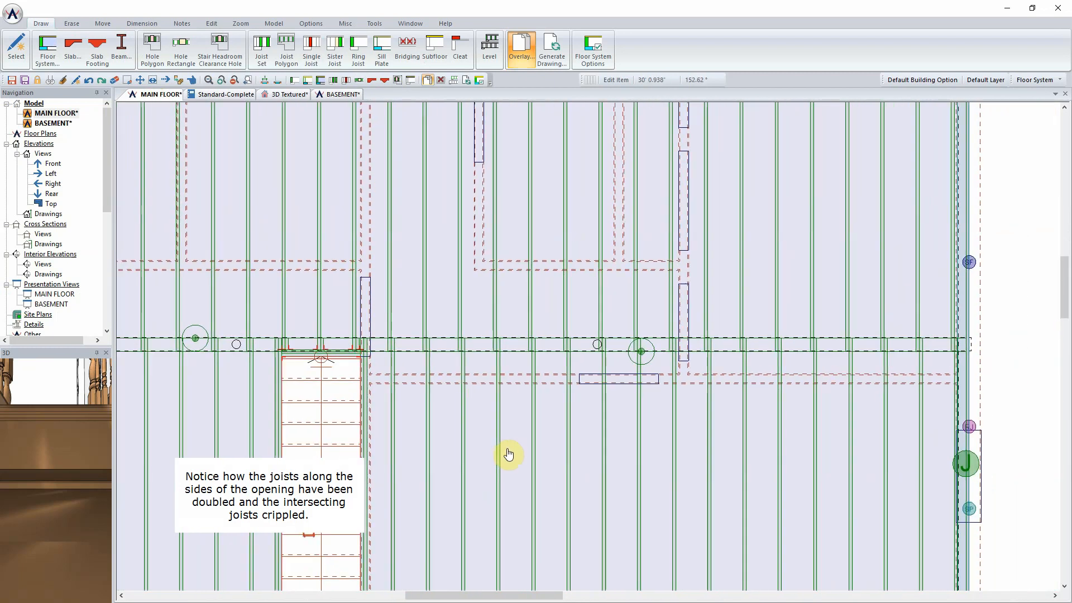
{"action": "scroll", "coordinate": [565, 371], "scroll_direction": "down", "scroll_amount": 2}
{"action": "scroll", "coordinate": [565, 370], "scroll_direction": "down", "scroll_amount": 1}
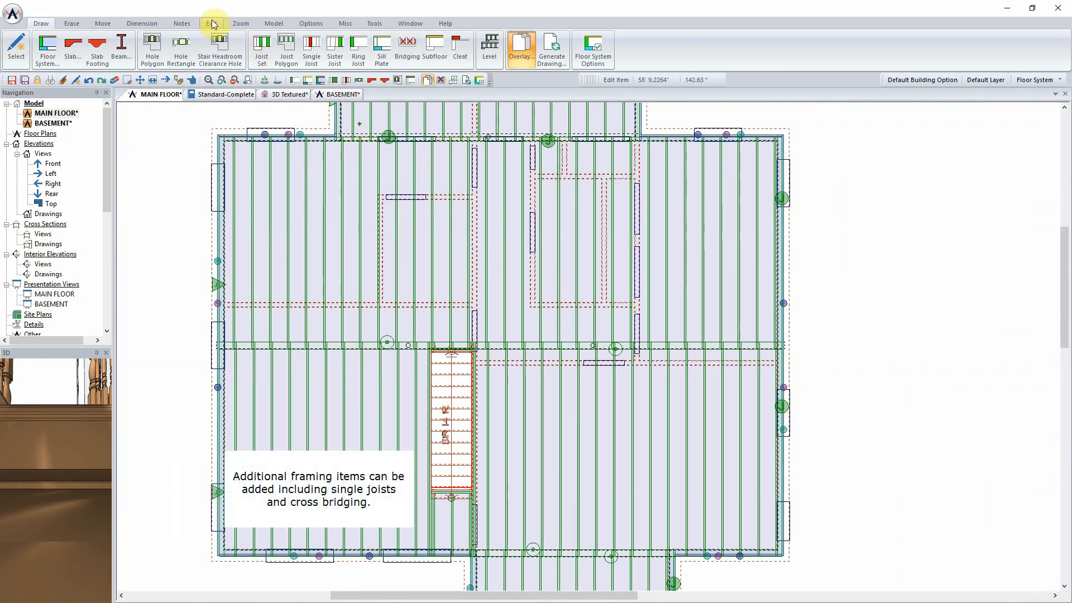
Step: Duplicate three joists near the interior walls in the set behind the middle beam and save the main floor plan
{"action": "left_click", "coordinate": [319, 52]}
{"action": "scroll", "coordinate": [654, 285], "scroll_direction": "up", "scroll_amount": 3}
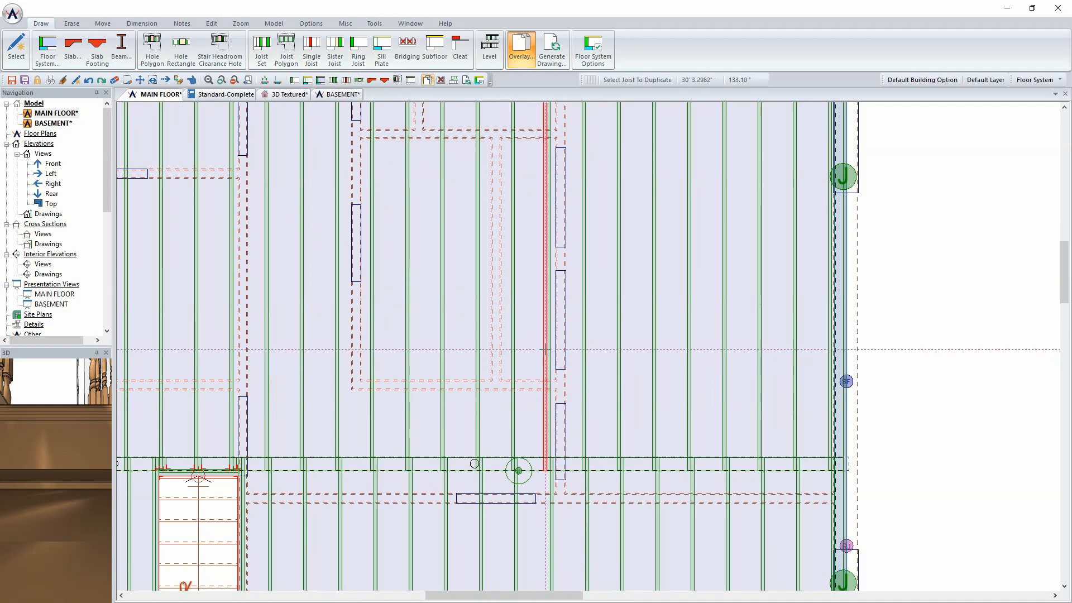
{"action": "scroll", "coordinate": [548, 355], "scroll_direction": "down", "scroll_amount": 1}
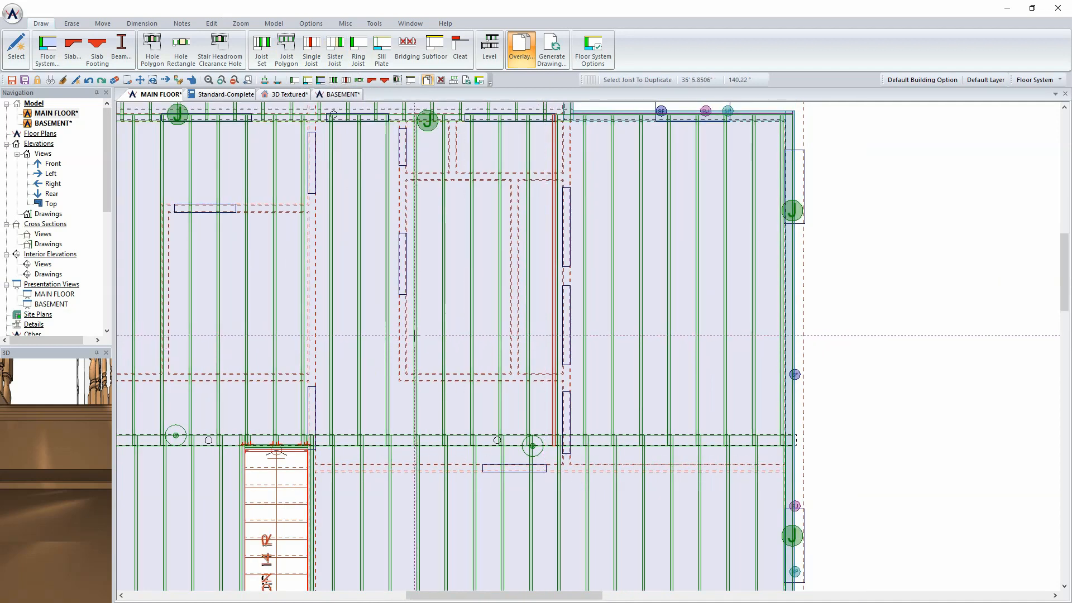
{"action": "left_click", "coordinate": [450, 347]}
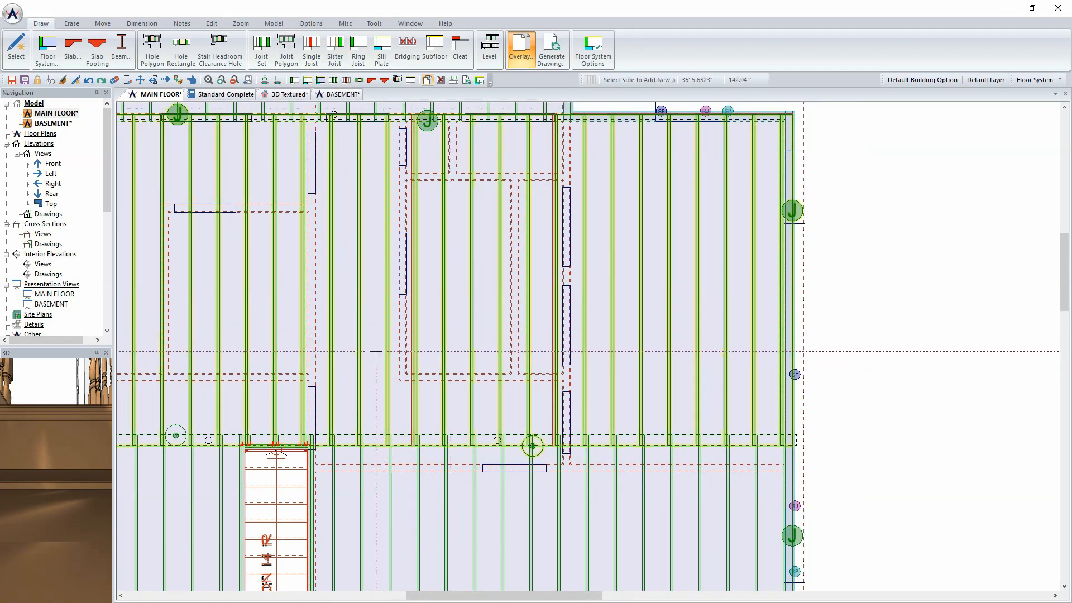
{"action": "scroll", "coordinate": [375, 351], "scroll_direction": "down", "scroll_amount": 3}
{"action": "left_click", "coordinate": [390, 337]}
{"action": "scroll", "coordinate": [453, 267], "scroll_direction": "down", "scroll_amount": 2}
{"action": "left_click", "coordinate": [11, 81]}
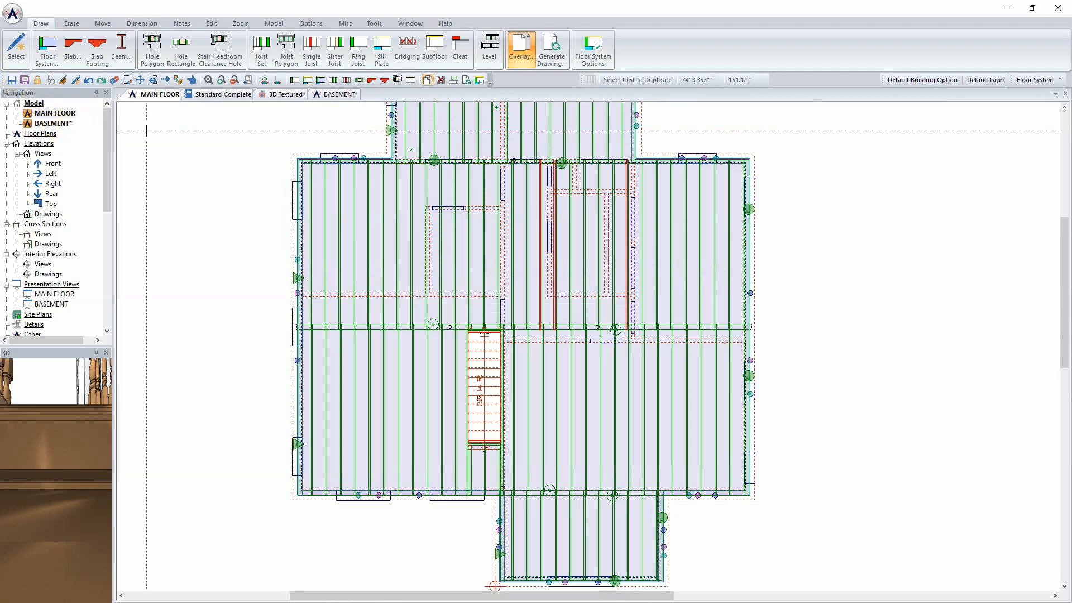
Step: Examine the stairs and floor joists in the 3D Textured view
{"action": "left_click", "coordinate": [271, 95]}
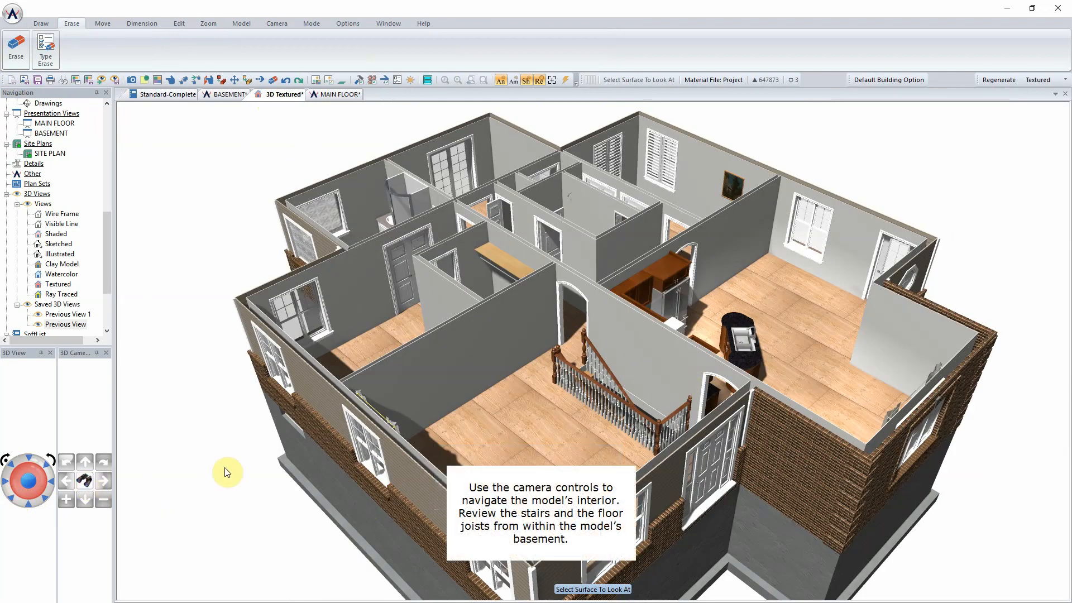
{"action": "left_click", "coordinate": [584, 336]}
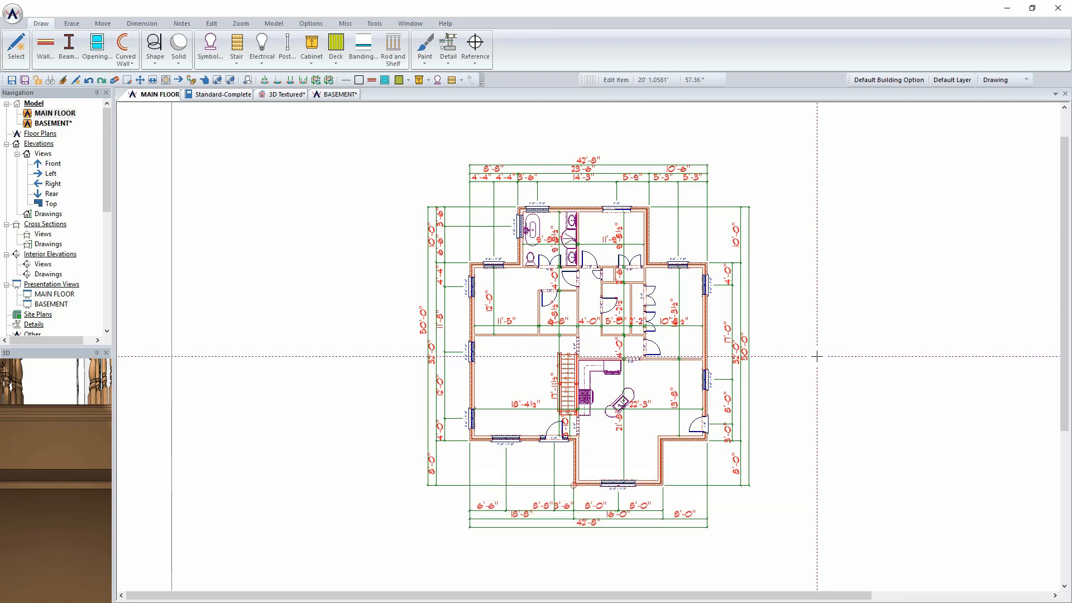
Step: Switch the main floor plan to Roof mode, generate an automatic roof in the 3D Textured view and regenerate the model
{"action": "left_click", "coordinate": [1026, 80]}
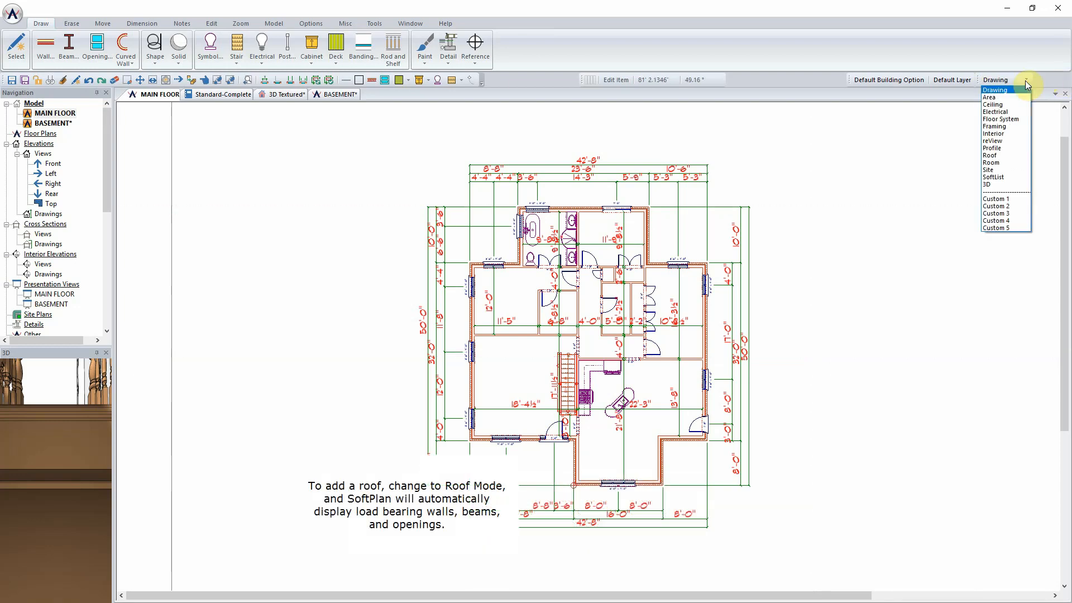
{"action": "left_click", "coordinate": [1011, 155]}
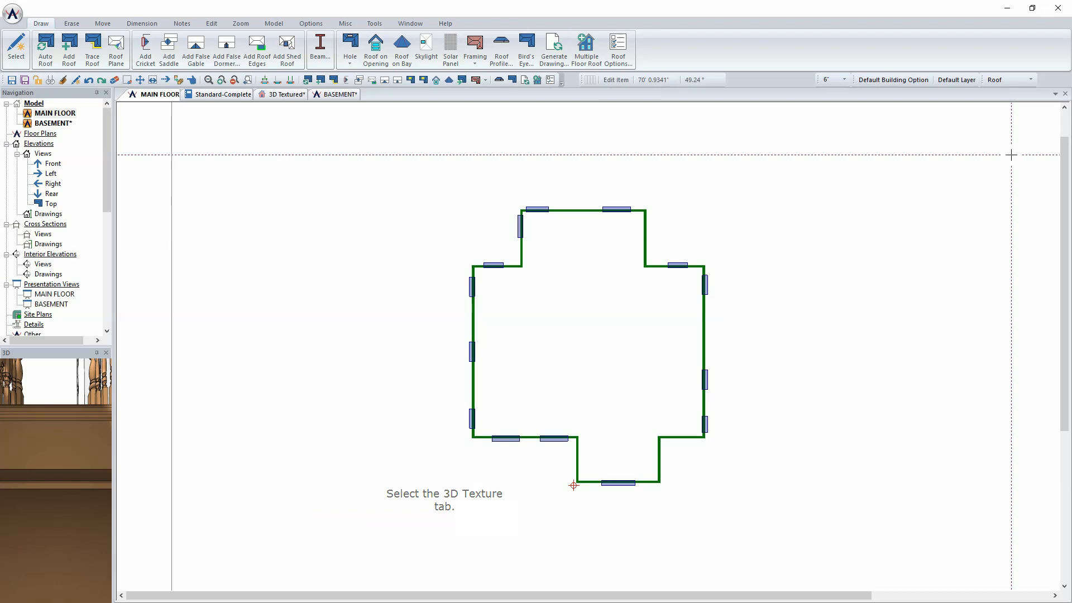
{"action": "left_click", "coordinate": [287, 93]}
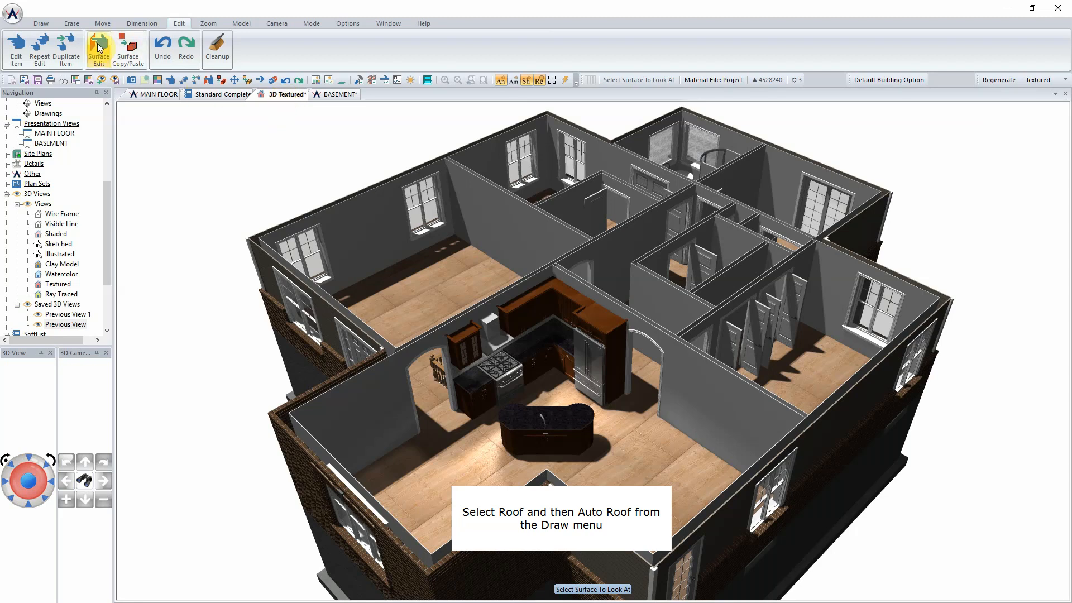
{"action": "left_click", "coordinate": [41, 23]}
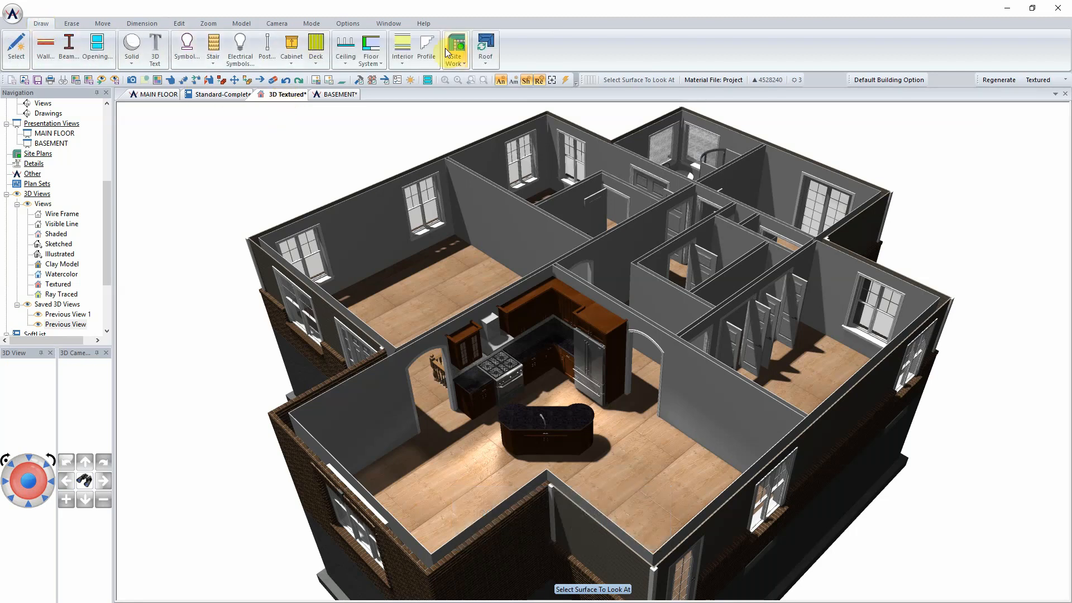
{"action": "left_click", "coordinate": [486, 53]}
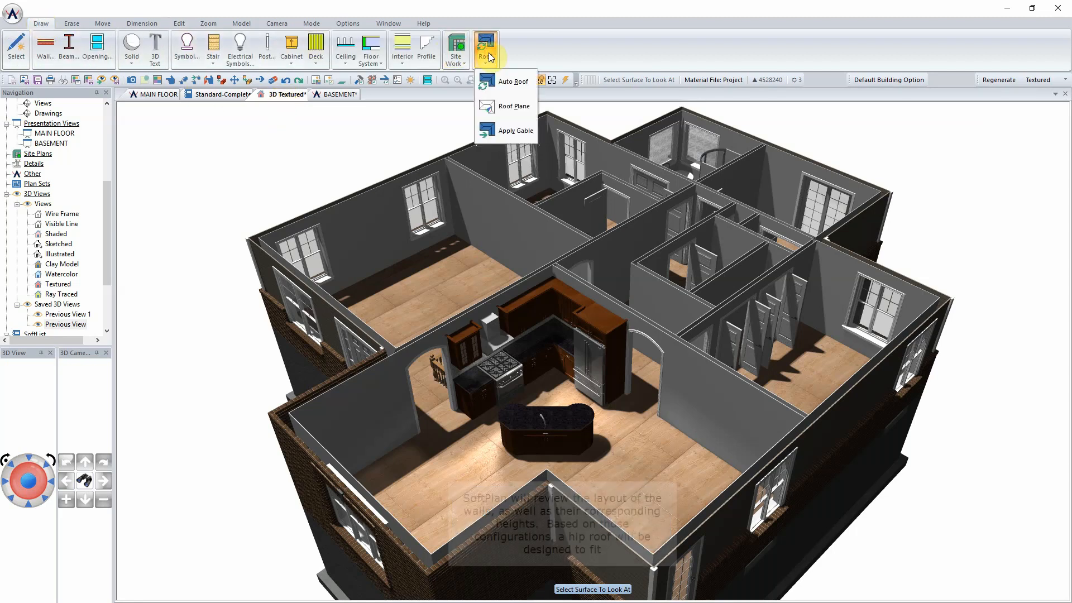
{"action": "left_click", "coordinate": [527, 85]}
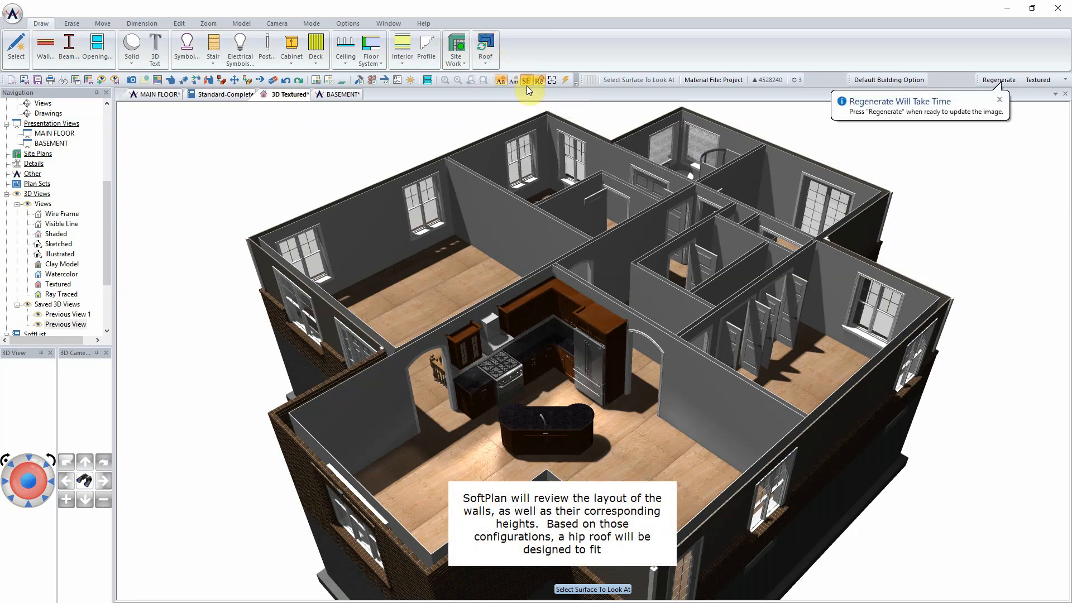
{"action": "left_click", "coordinate": [990, 82]}
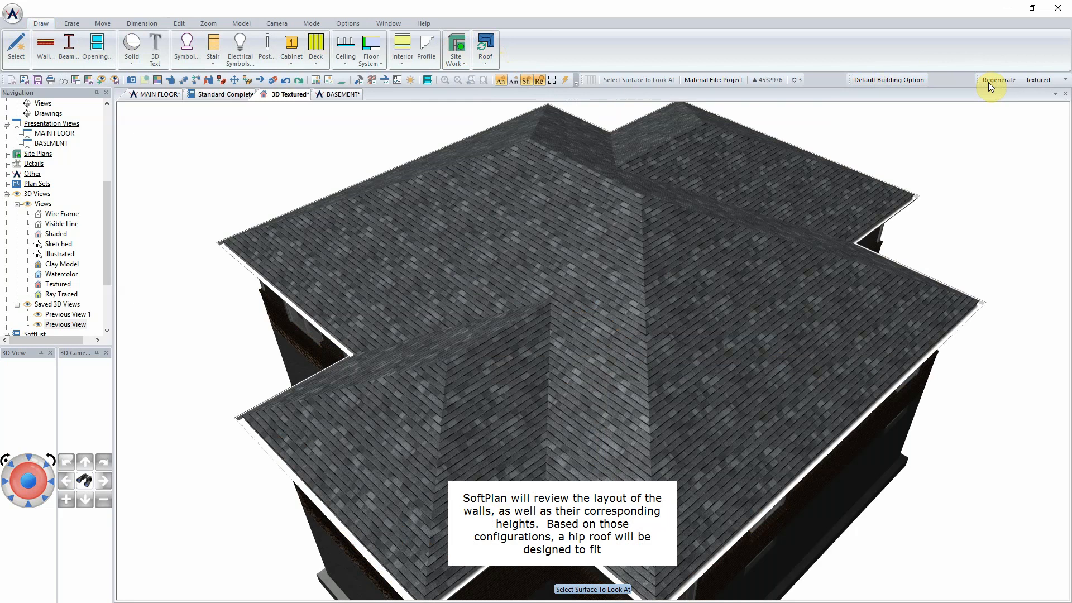
Step: Set the pitch of the entire roof to 10" and regenerate the 3D model from a view of the house front
{"action": "left_click", "coordinate": [27, 497]}
{"action": "left_click", "coordinate": [32, 503]}
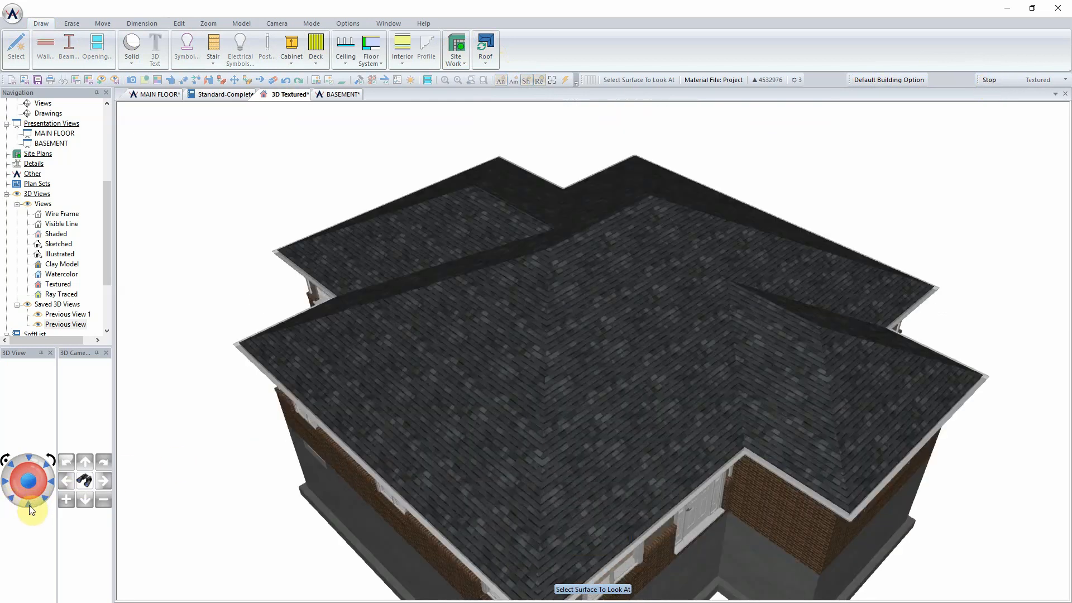
{"action": "left_click", "coordinate": [28, 499]}
{"action": "left_click_drag", "start_coordinate": [236, 494], "coordinate": [394, 509]}
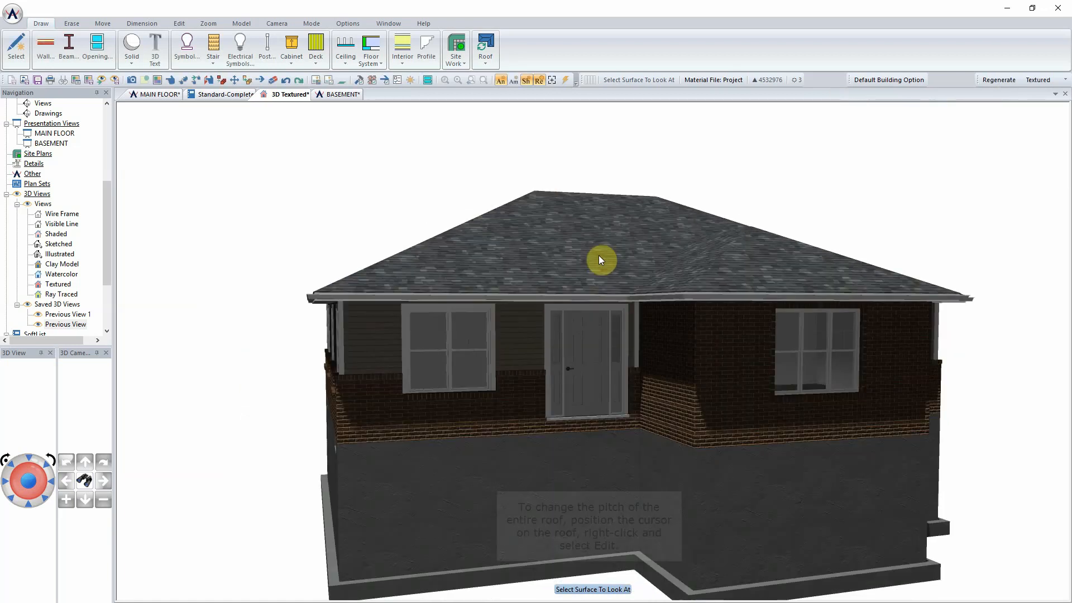
{"action": "right_click", "coordinate": [599, 255]}
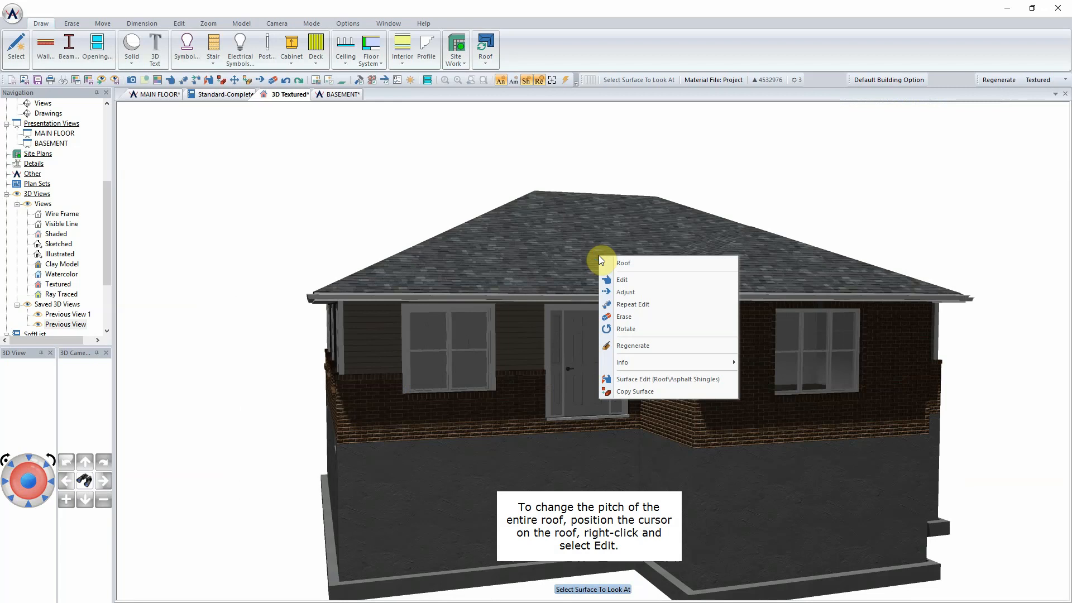
{"action": "left_click", "coordinate": [621, 280]}
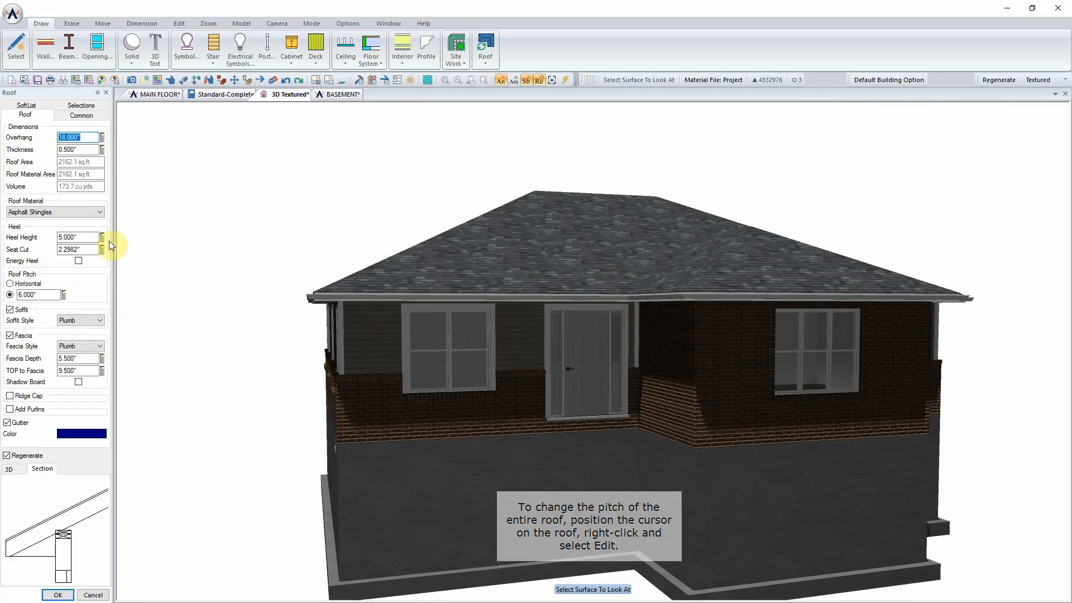
{"action": "double_click", "coordinate": [44, 293]}
{"action": "type", "text": "10"}
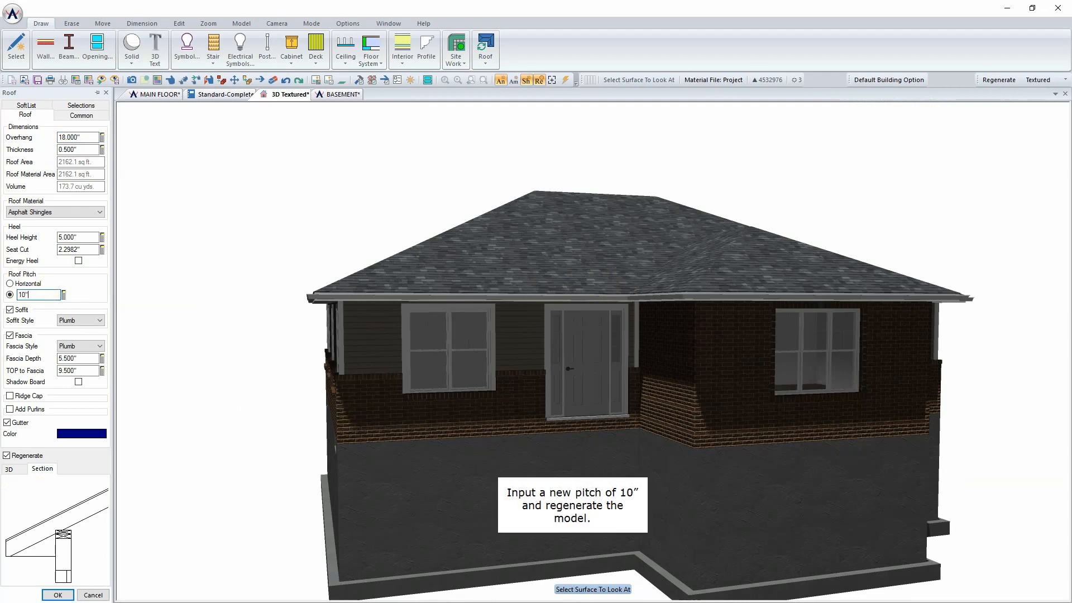
{"action": "key", "text": "Tab"}
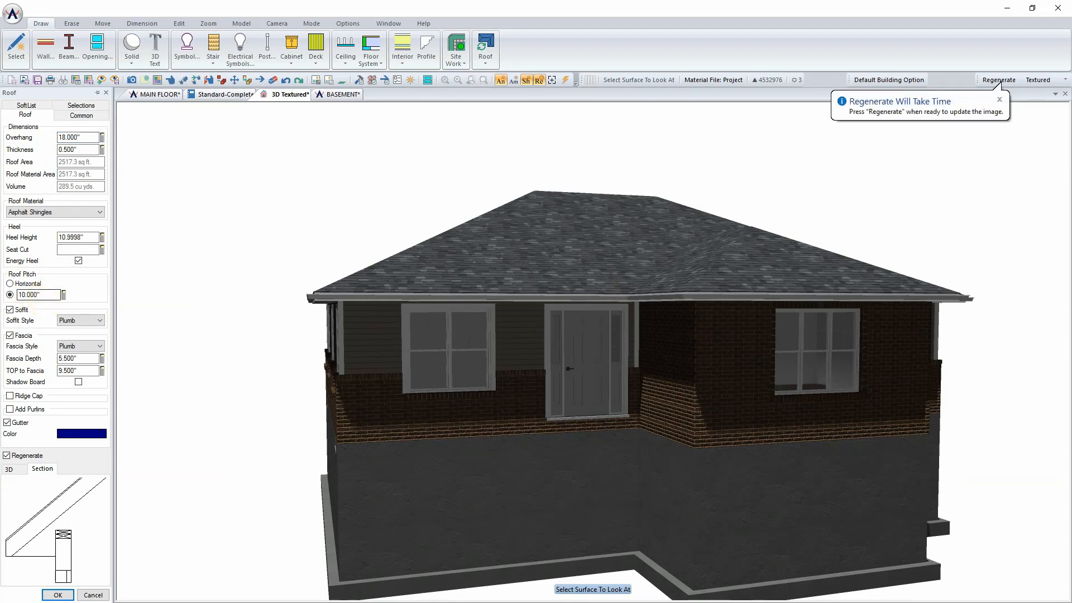
{"action": "left_click", "coordinate": [56, 594]}
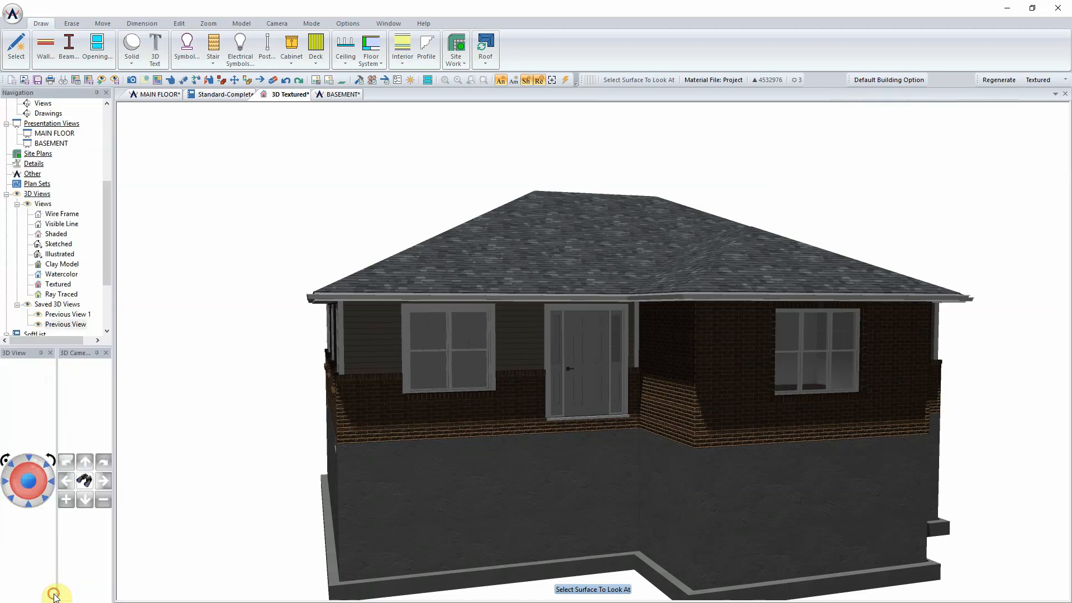
{"action": "left_click", "coordinate": [997, 81]}
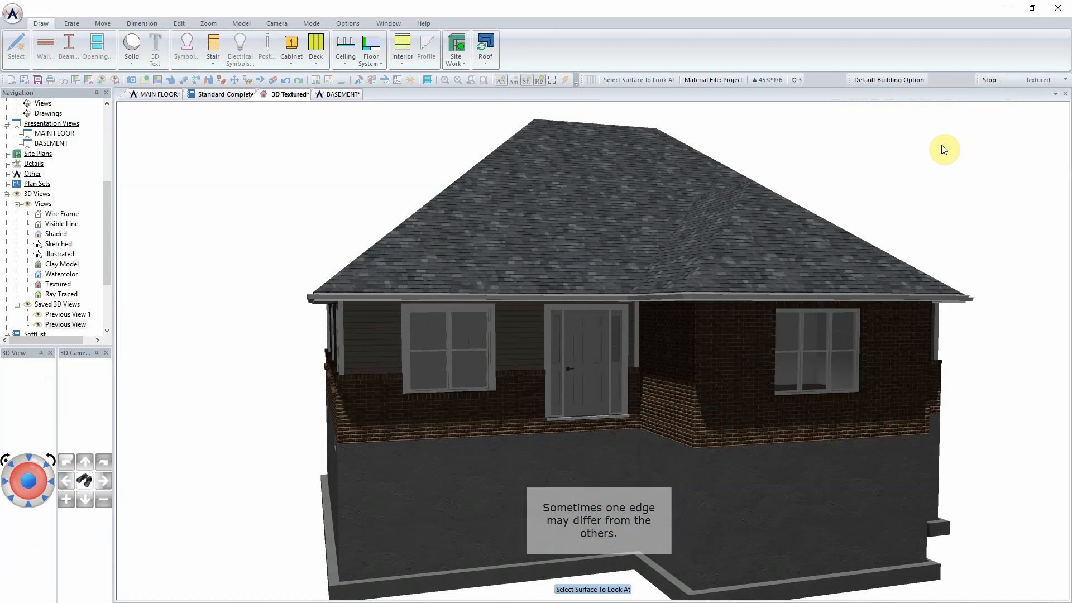
Step: Change the front hip roof edge over the dining area to a Gable and regenerate the 3D model
{"action": "right_click", "coordinate": [813, 296]}
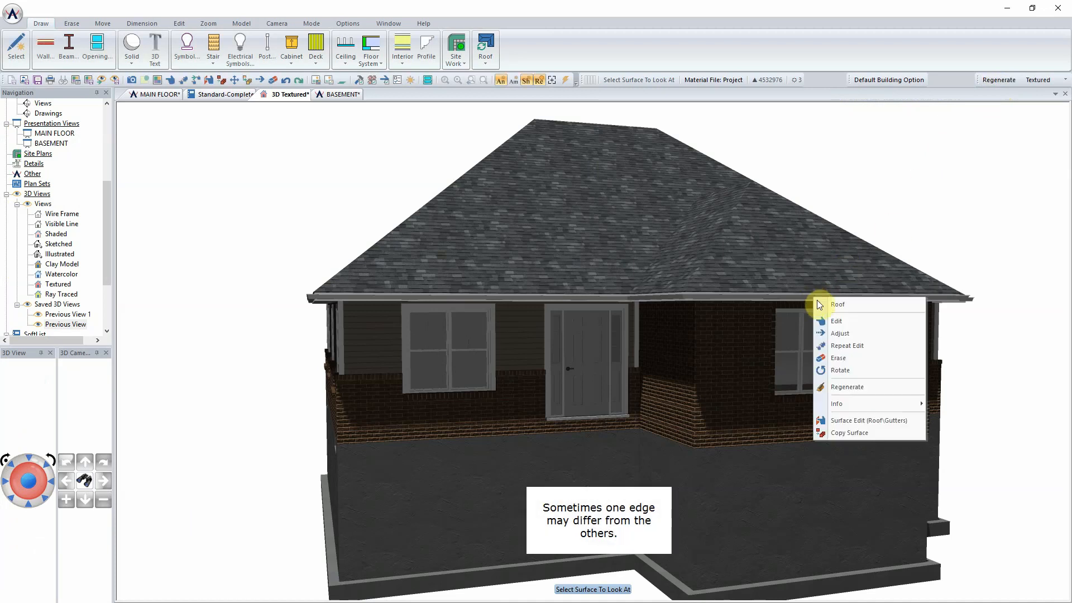
{"action": "left_click", "coordinate": [850, 322]}
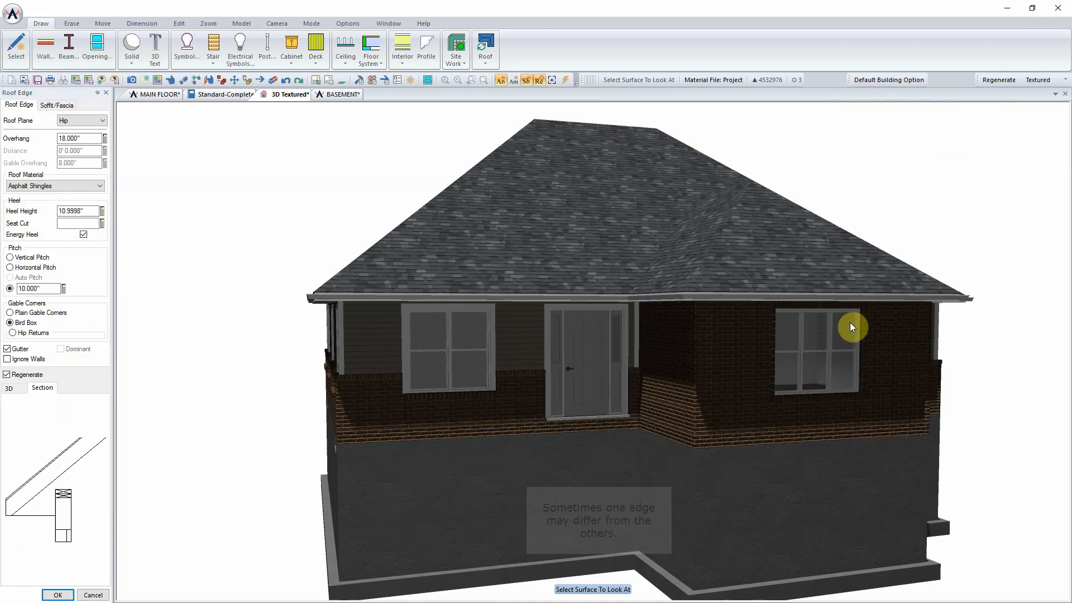
{"action": "left_click", "coordinate": [105, 122]}
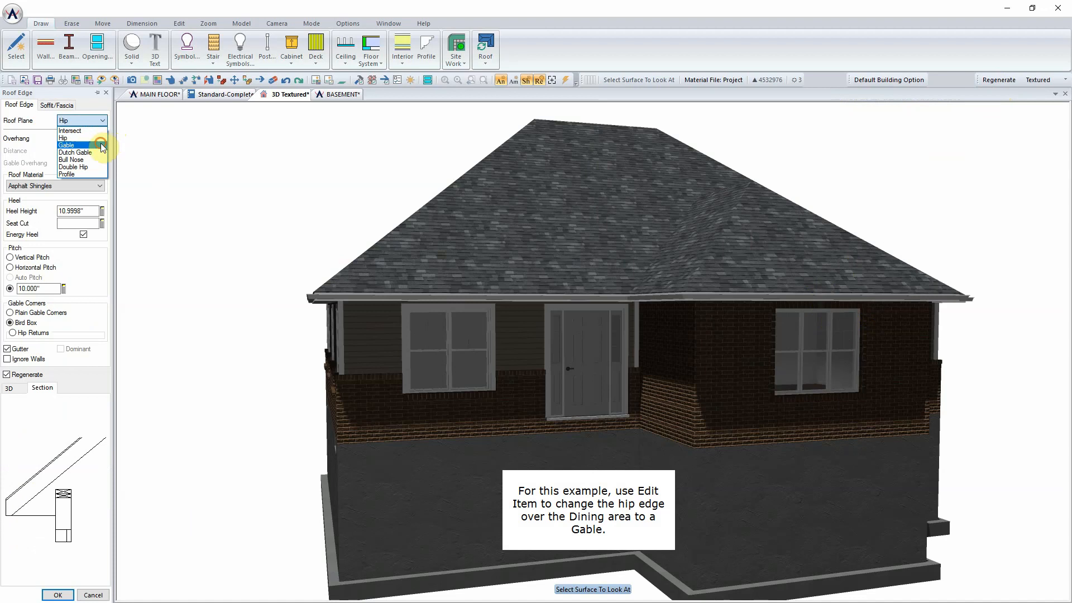
{"action": "left_click", "coordinate": [104, 146]}
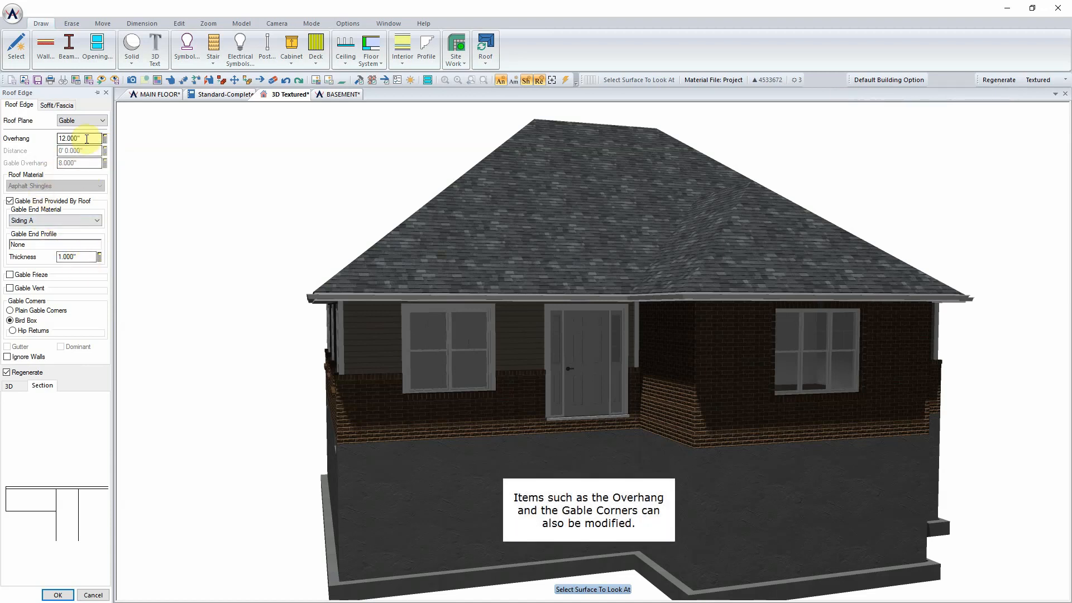
{"action": "left_click", "coordinate": [56, 594]}
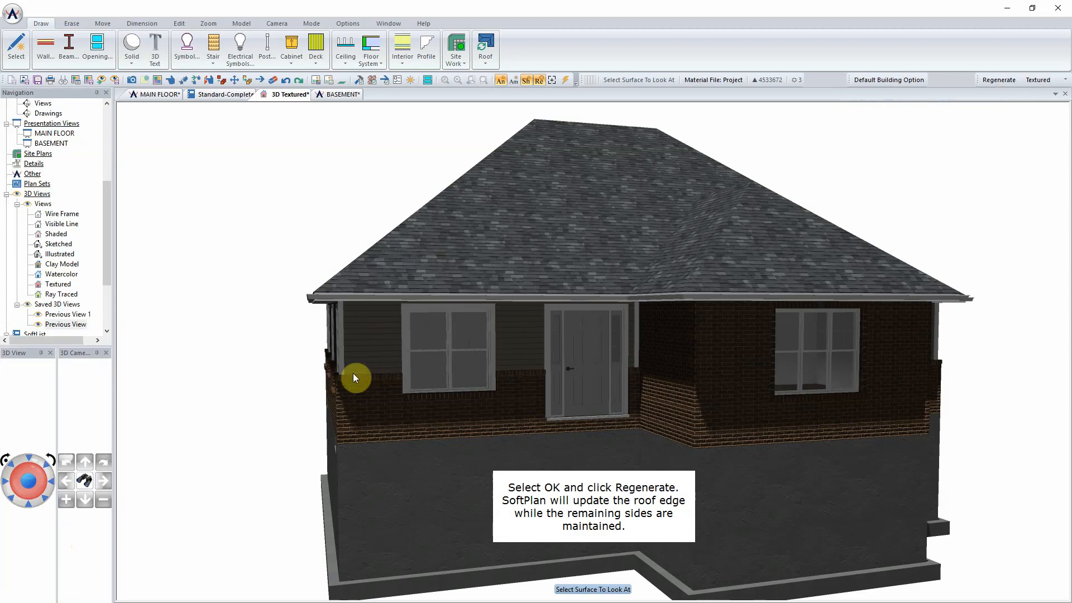
{"action": "left_click", "coordinate": [997, 80]}
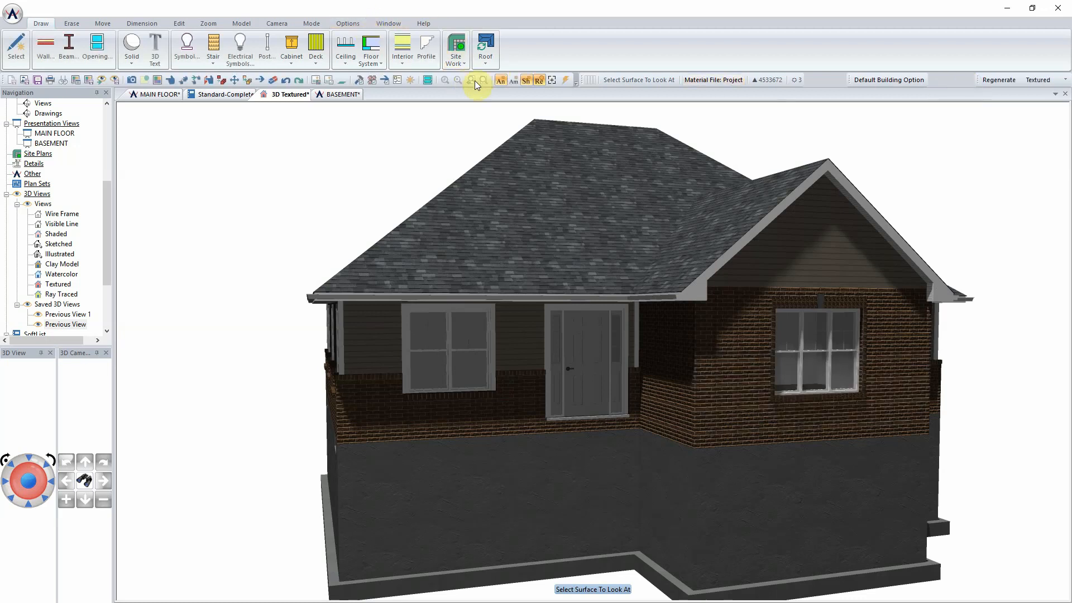
Step: Generate the Front, Left, Right, Rear and Top elevation views and examine each side of the house and the roof
{"action": "left_click", "coordinate": [348, 23]}
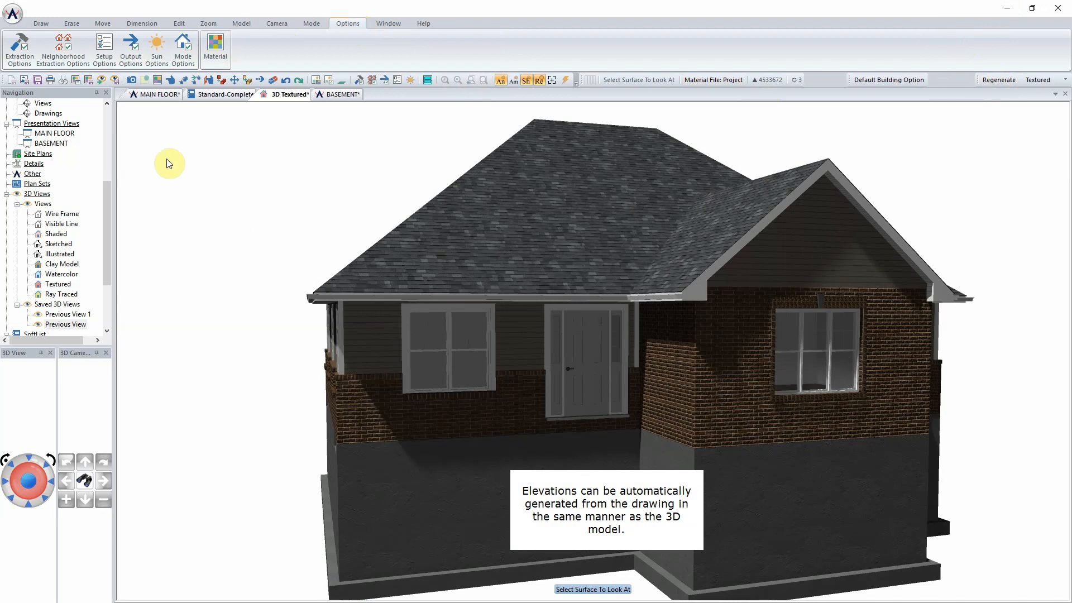
{"action": "left_click_drag", "start_coordinate": [113, 163], "coordinate": [120, 110]}
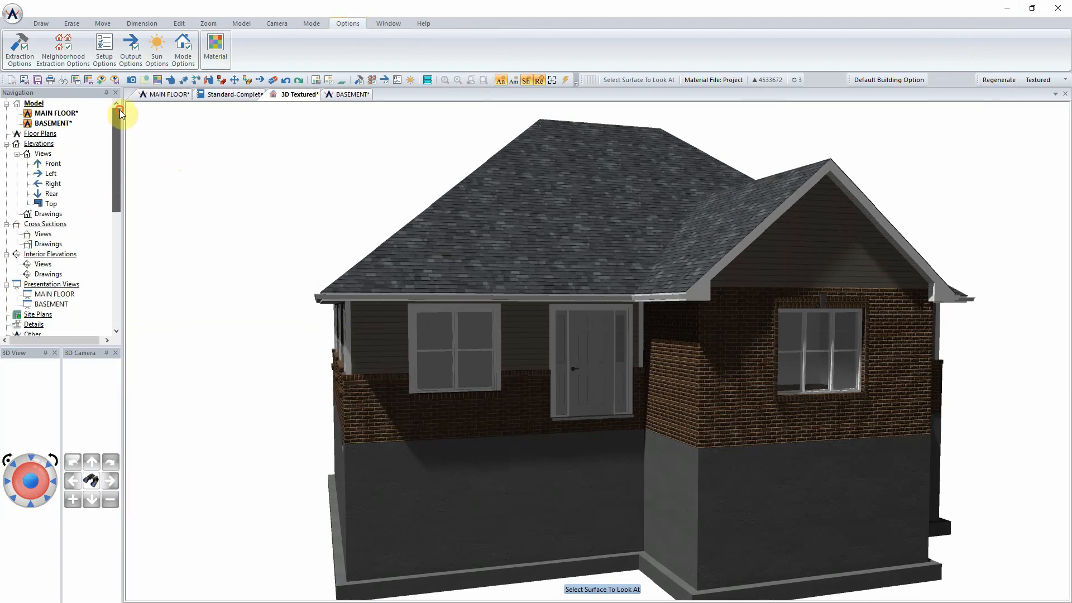
{"action": "left_click", "coordinate": [54, 163]}
{"action": "double_click", "coordinate": [53, 163]}
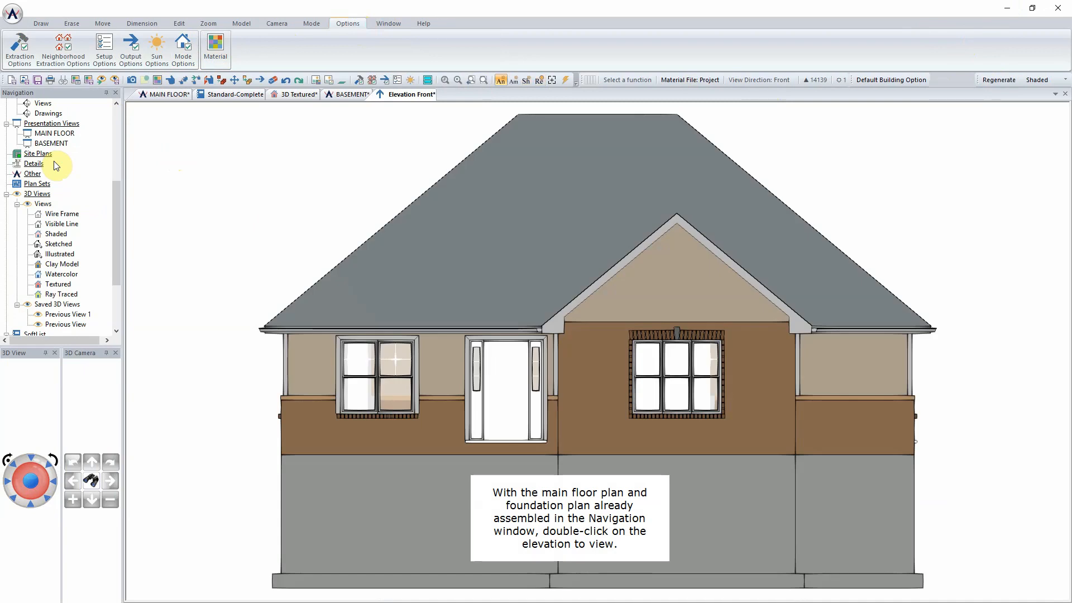
{"action": "scroll", "coordinate": [76, 142], "scroll_direction": "up", "scroll_amount": 3}
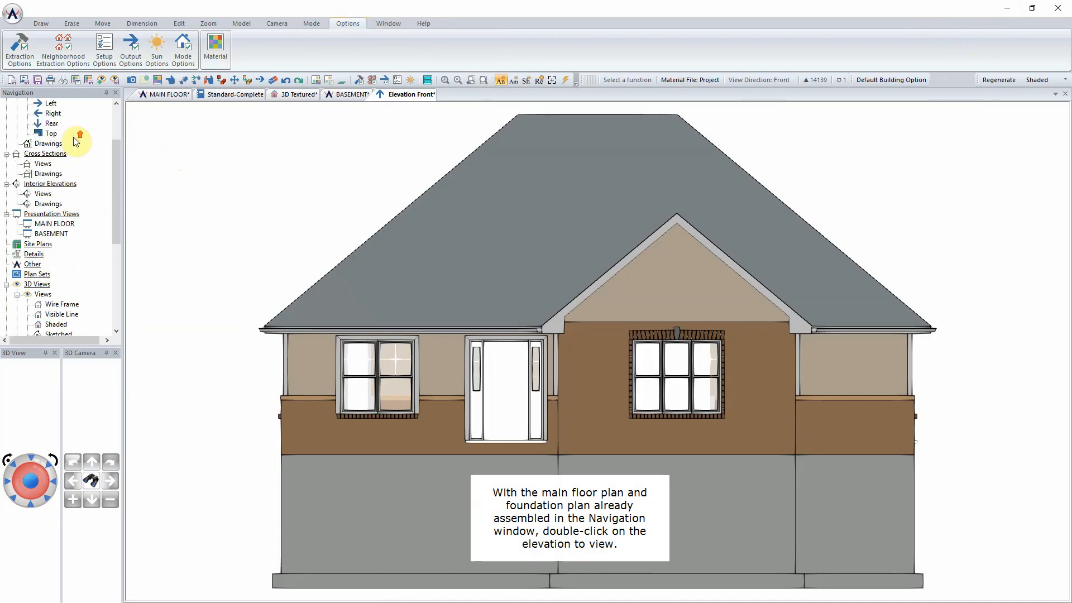
{"action": "scroll", "coordinate": [76, 142], "scroll_direction": "up", "scroll_amount": 3}
{"action": "double_click", "coordinate": [54, 173]}
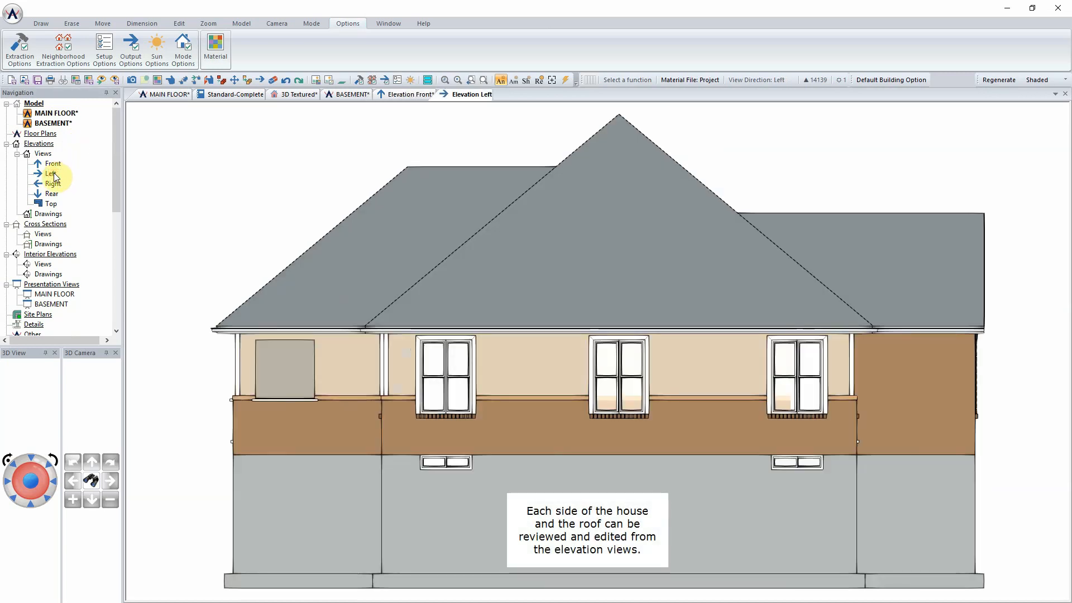
{"action": "double_click", "coordinate": [52, 186]}
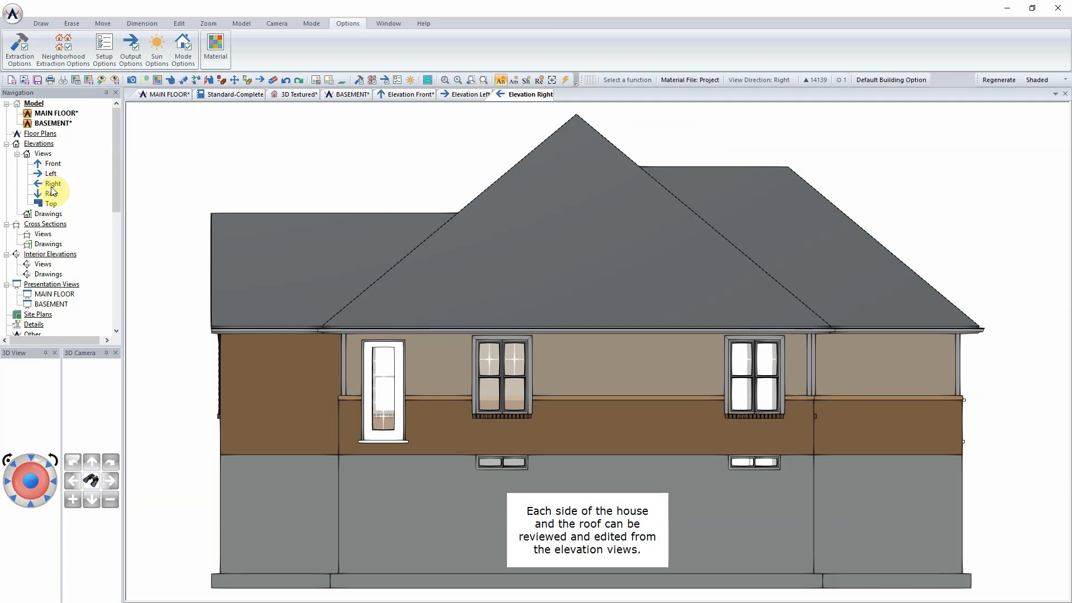
{"action": "double_click", "coordinate": [51, 195]}
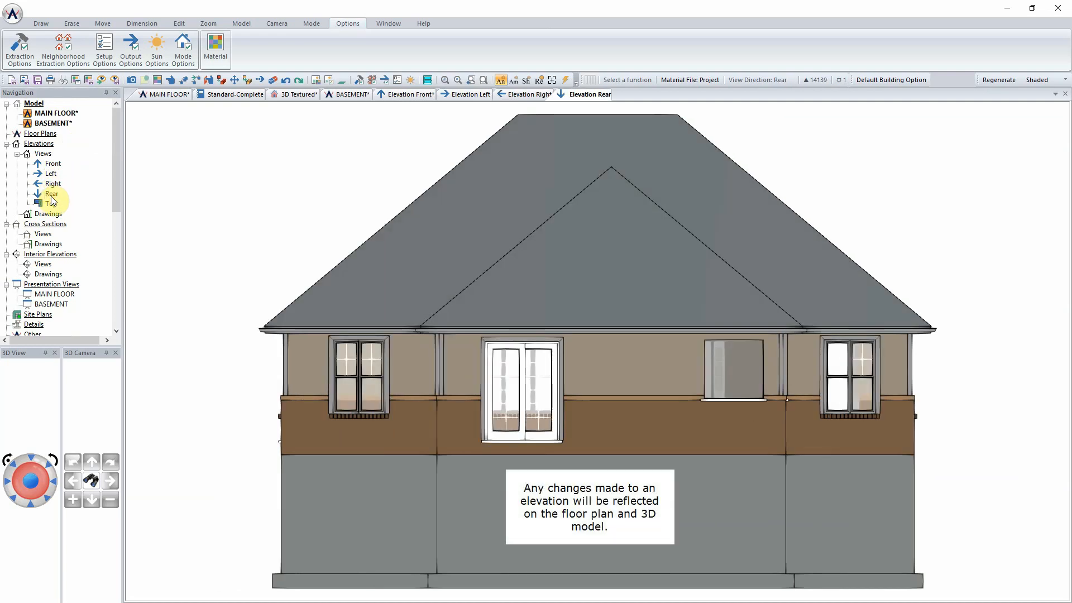
{"action": "double_click", "coordinate": [50, 204]}
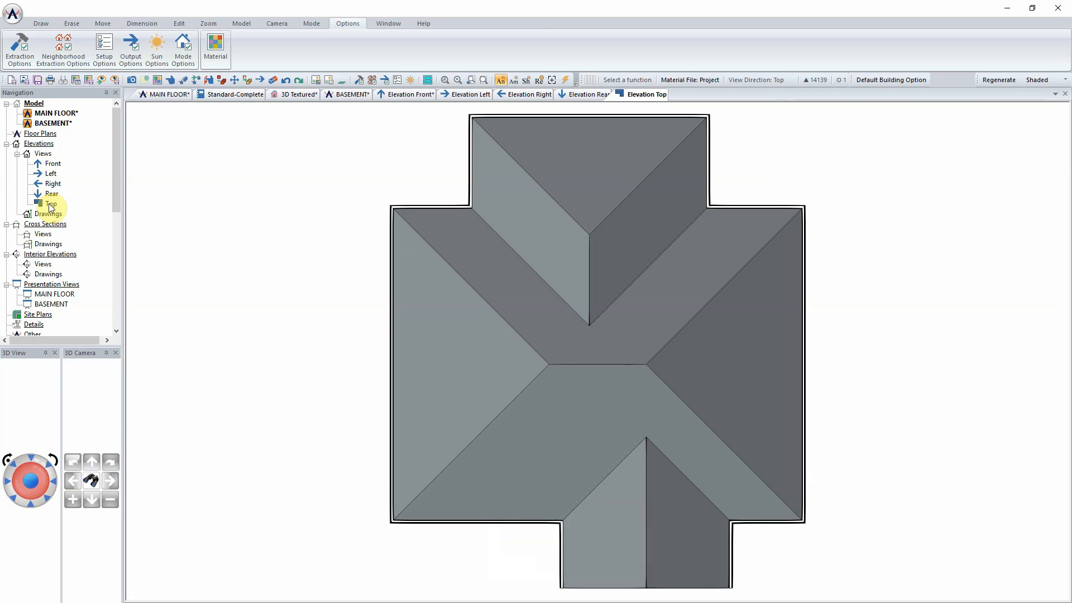
Step: Review the roofing felt, asphalt shingles and ridge shingles calculations in the Standard-Complete report
{"action": "left_click", "coordinate": [238, 96]}
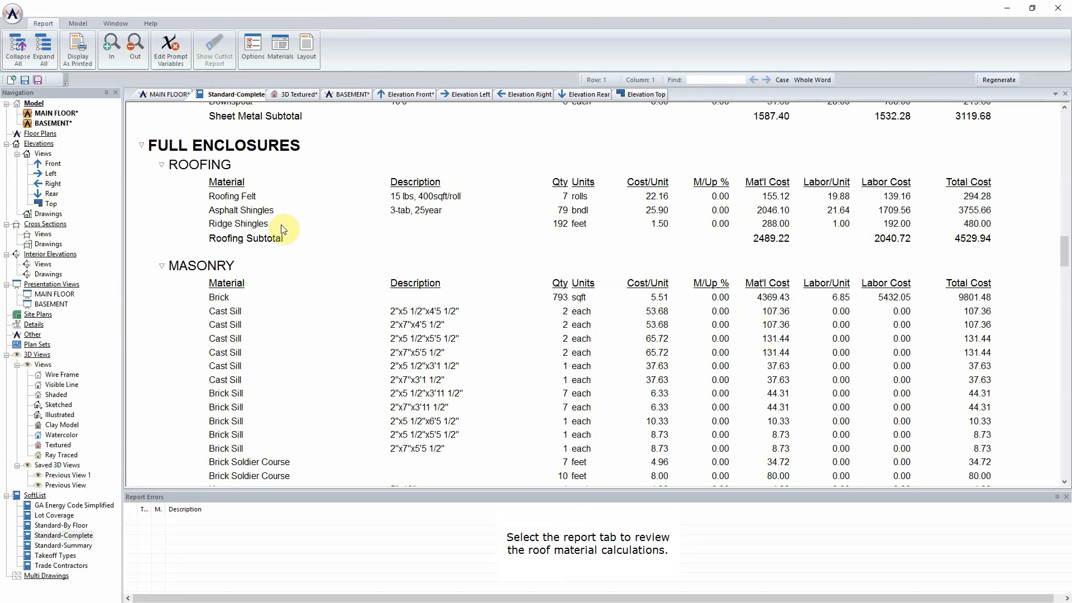
{"action": "left_click", "coordinate": [233, 197]}
{"action": "left_click", "coordinate": [239, 211]}
{"action": "left_click", "coordinate": [238, 224]}
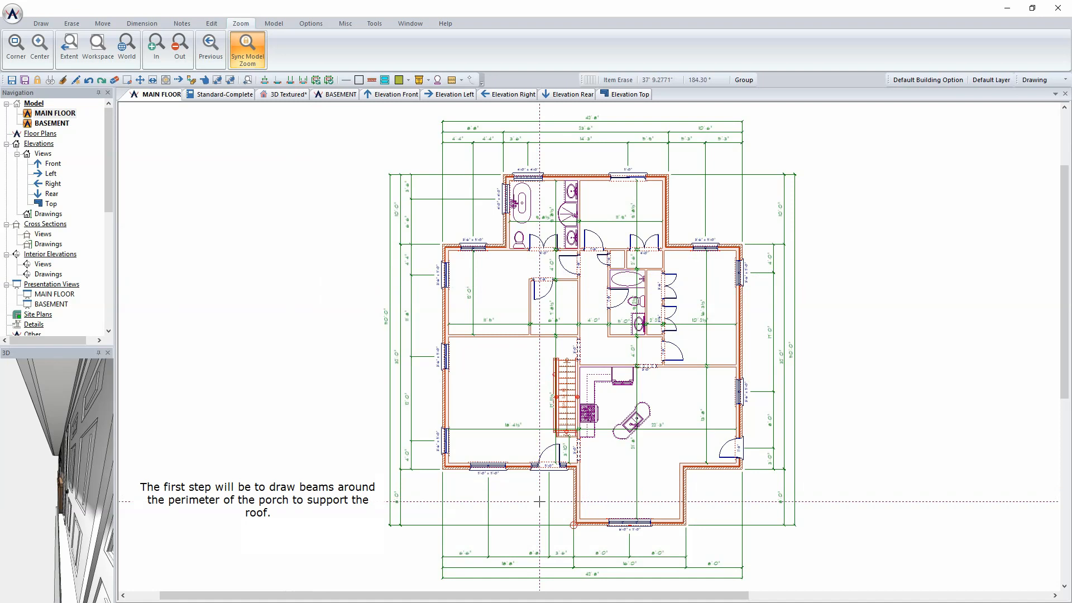
Step: Draw 4x8 Wood Beams around the front porch perimeter and out from the sides of the house
{"action": "scroll", "coordinate": [539, 501], "scroll_direction": "up", "scroll_amount": 3}
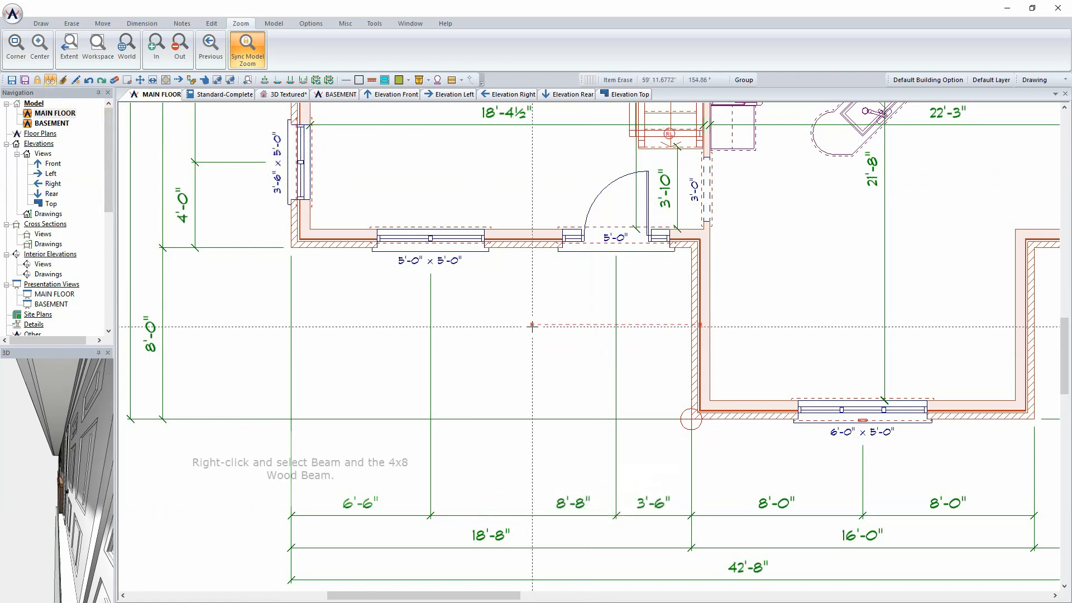
{"action": "right_click", "coordinate": [532, 328]}
{"action": "left_click", "coordinate": [559, 364]}
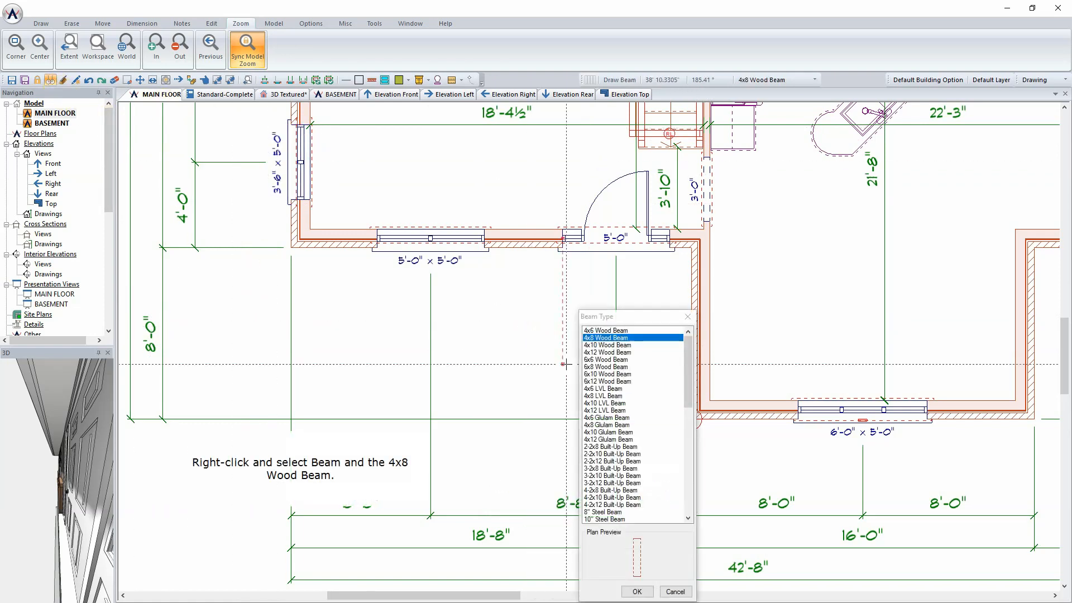
{"action": "left_click", "coordinate": [637, 591]}
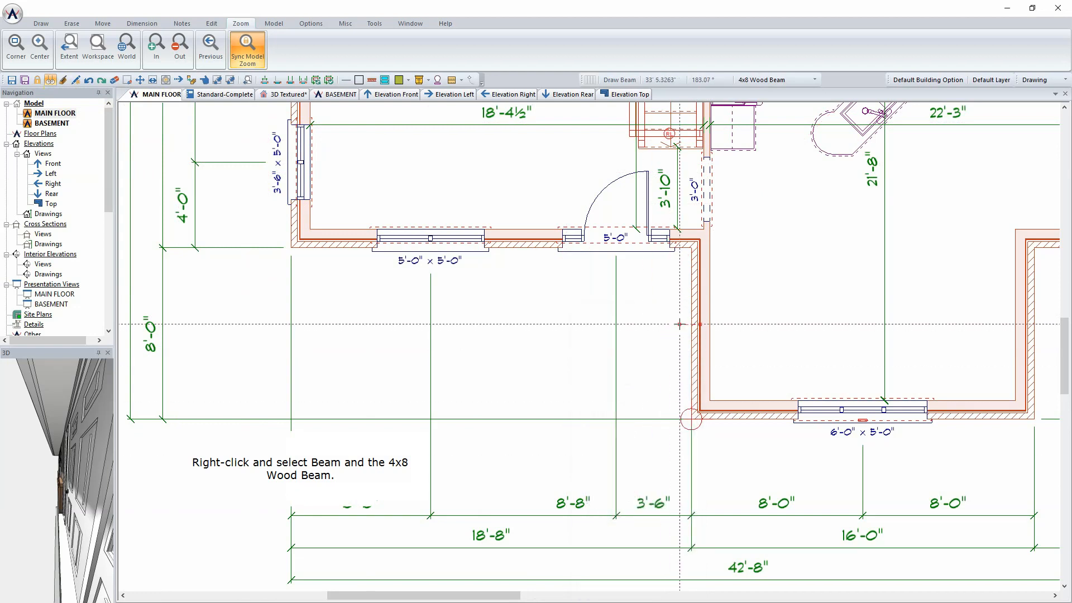
{"action": "left_click", "coordinate": [691, 333]}
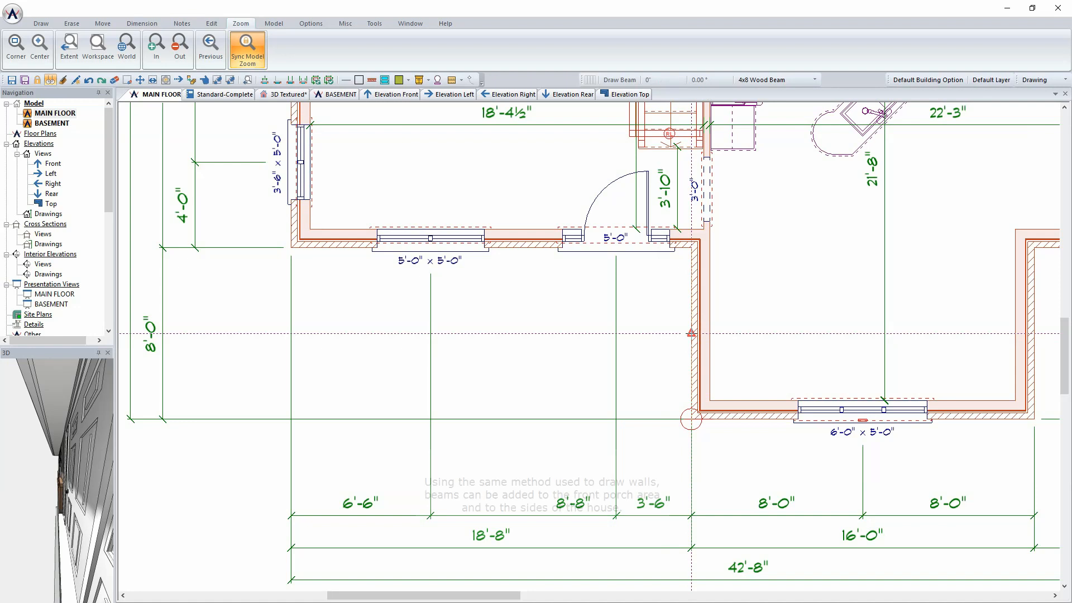
{"action": "left_click", "coordinate": [525, 334]}
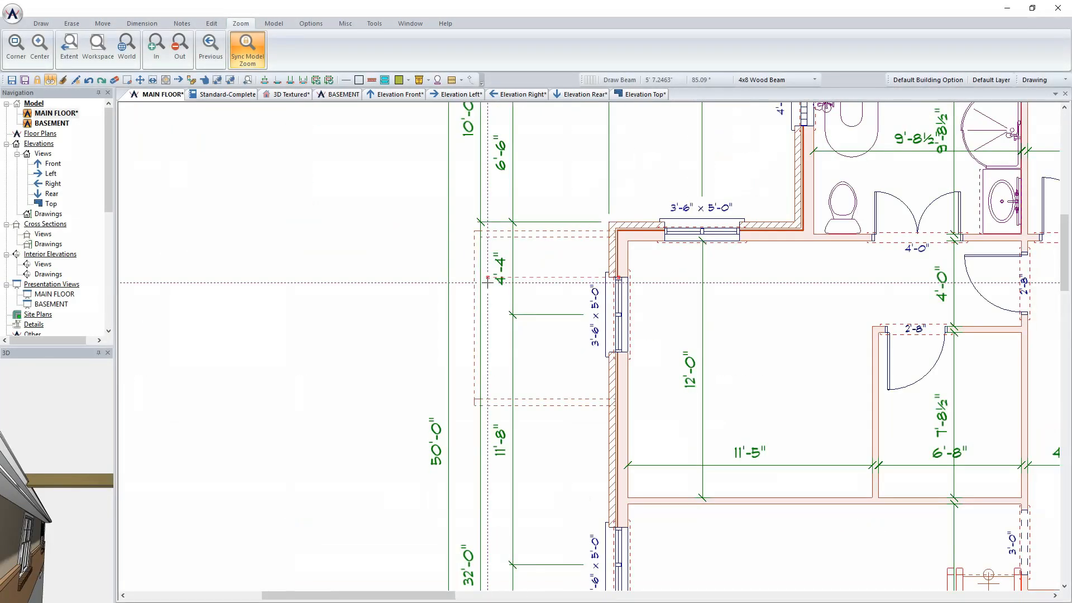
Step: Review the beam placement in the Front, Left, Right and Rear elevations
{"action": "left_click", "coordinate": [393, 96]}
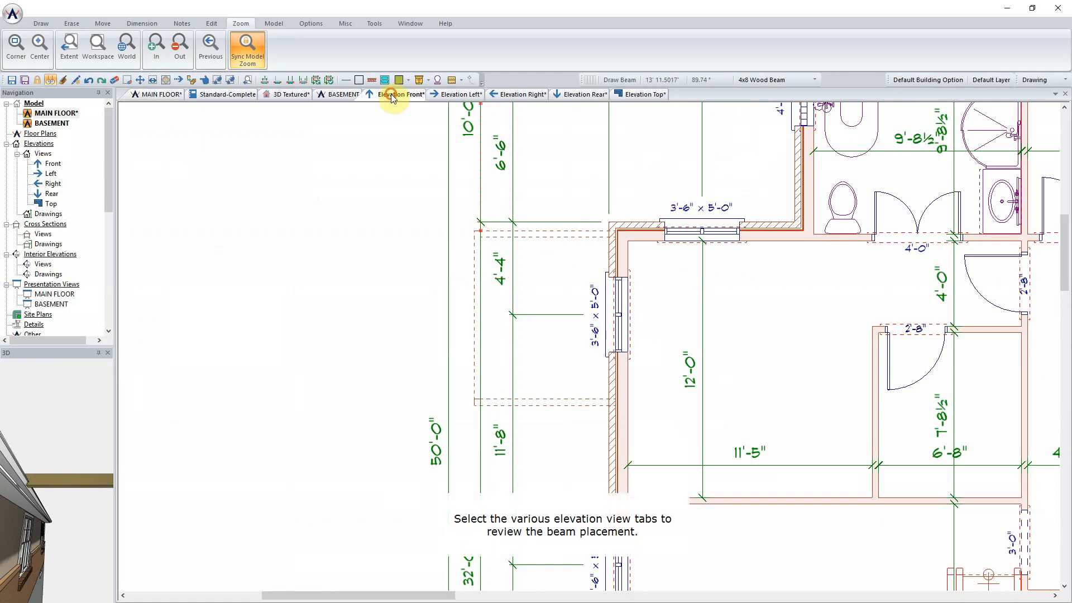
{"action": "left_click", "coordinate": [455, 95]}
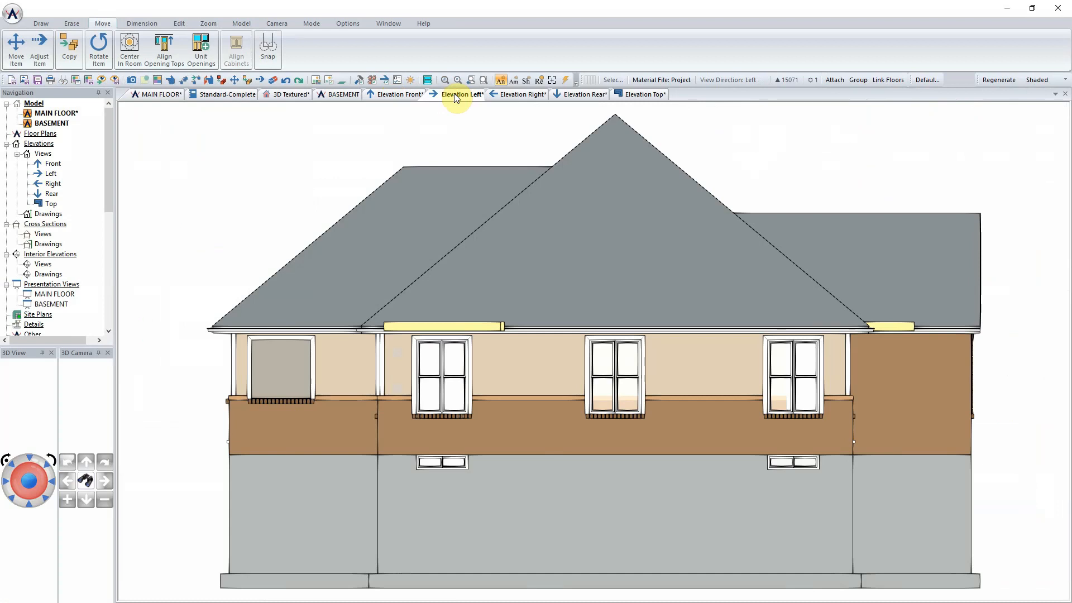
{"action": "left_click", "coordinate": [516, 96]}
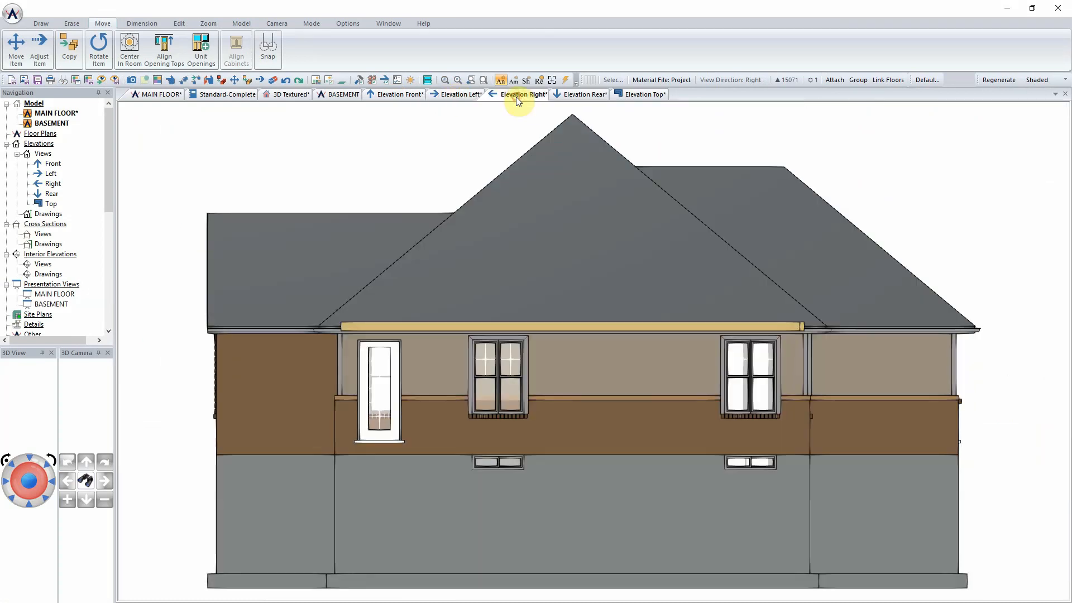
{"action": "left_click", "coordinate": [591, 95]}
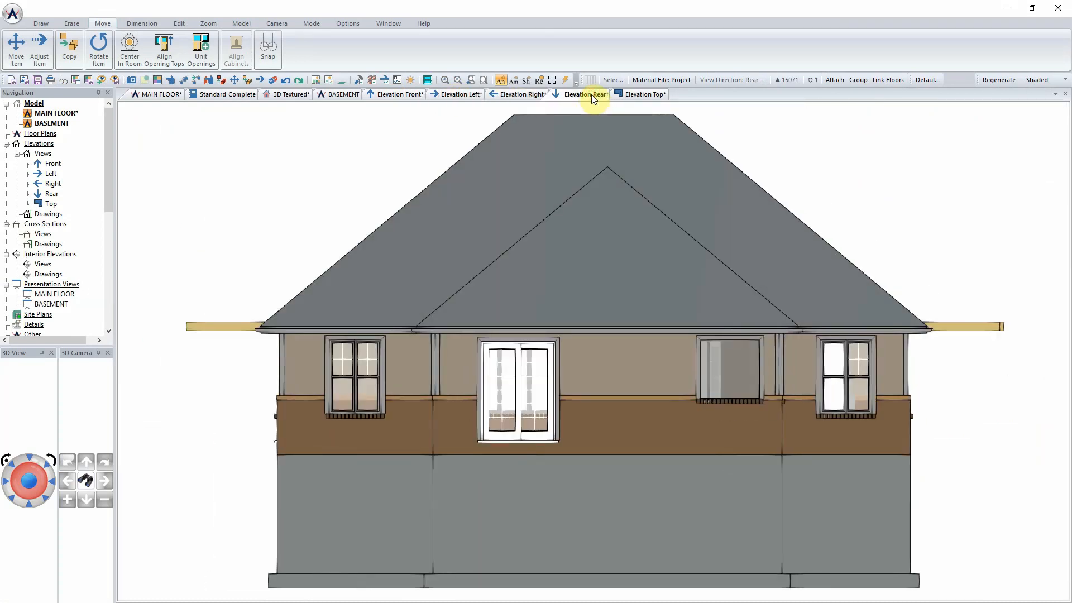
Step: Place a Decorative colonial tall base post at the outer corner of the front porch beams on the main floor plan
{"action": "left_click", "coordinate": [160, 96]}
{"action": "scroll", "coordinate": [726, 559], "scroll_direction": "down", "scroll_amount": 4}
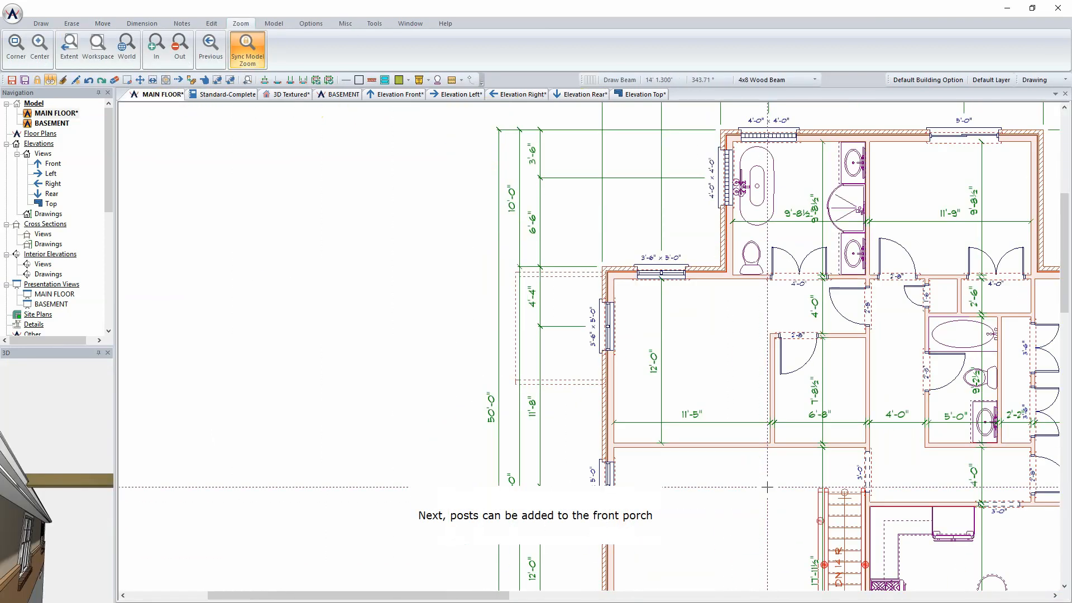
{"action": "scroll", "coordinate": [710, 557], "scroll_direction": "up", "scroll_amount": 5}
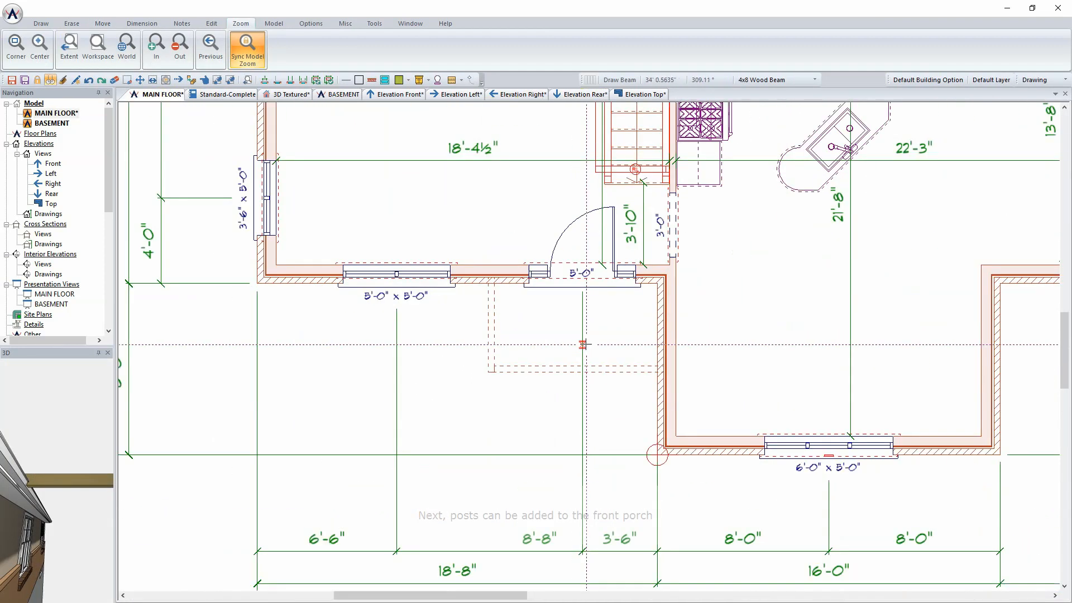
{"action": "right_click", "coordinate": [509, 321]}
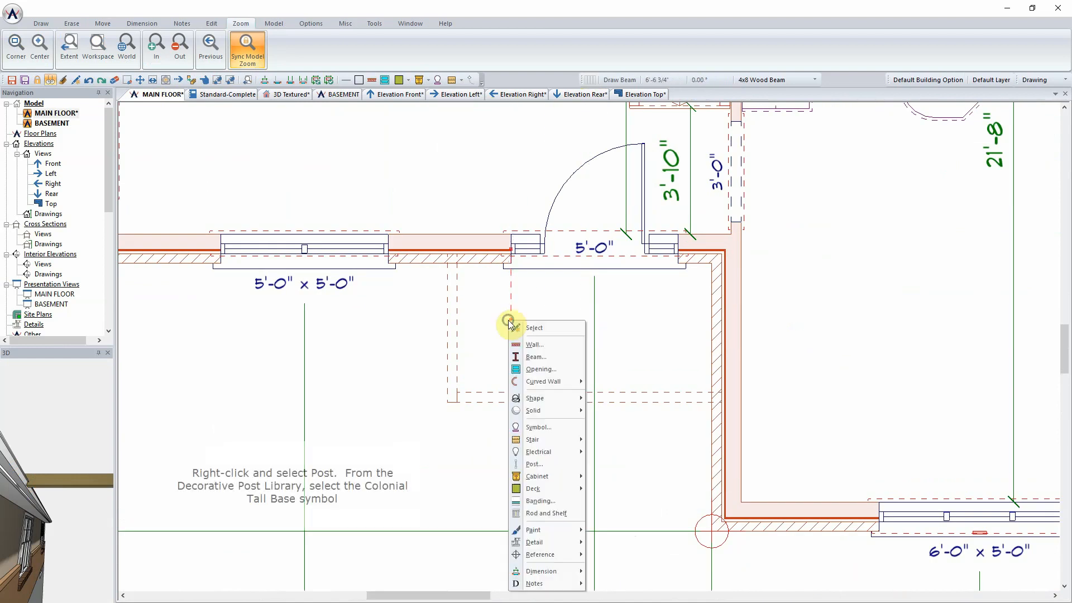
{"action": "left_click", "coordinate": [551, 464]}
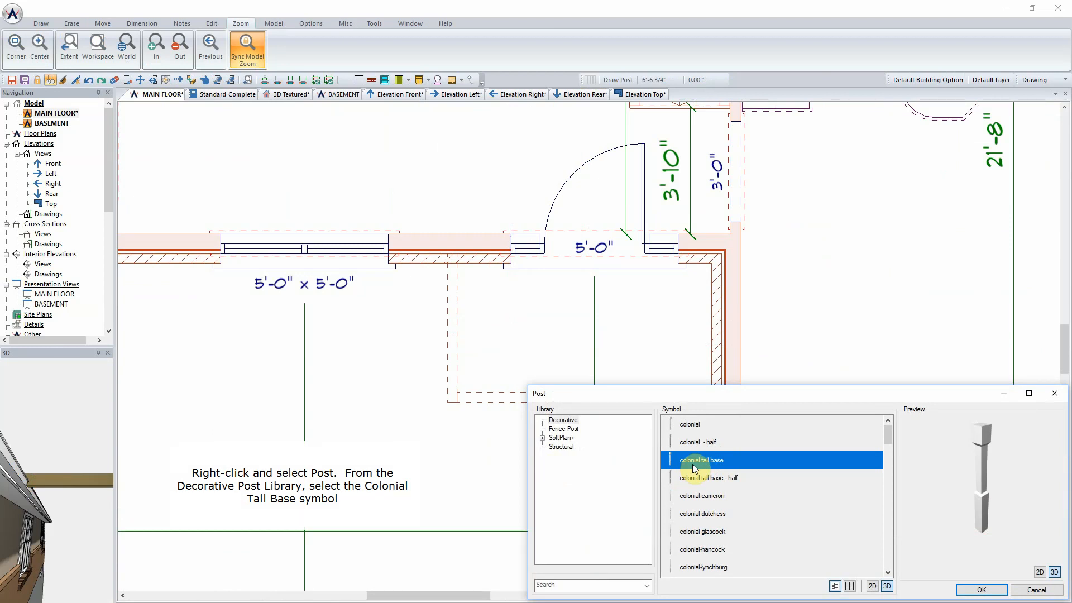
{"action": "left_click", "coordinate": [981, 589]}
{"action": "left_click", "coordinate": [452, 397]}
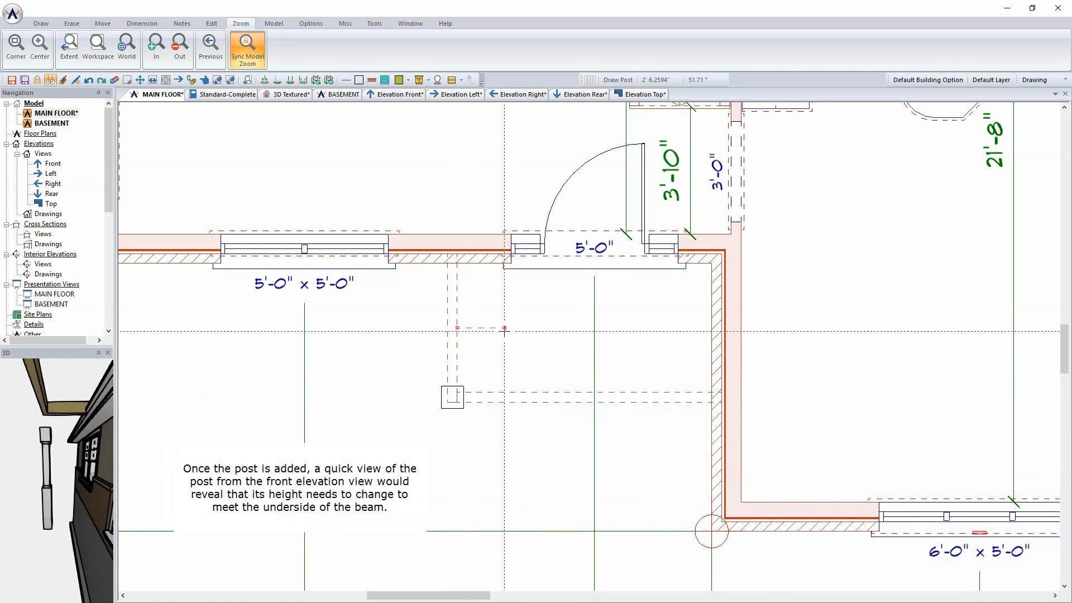
Step: In the front elevation, edit the porch post so its height adjusts to fit to the beam
{"action": "left_click", "coordinate": [385, 95]}
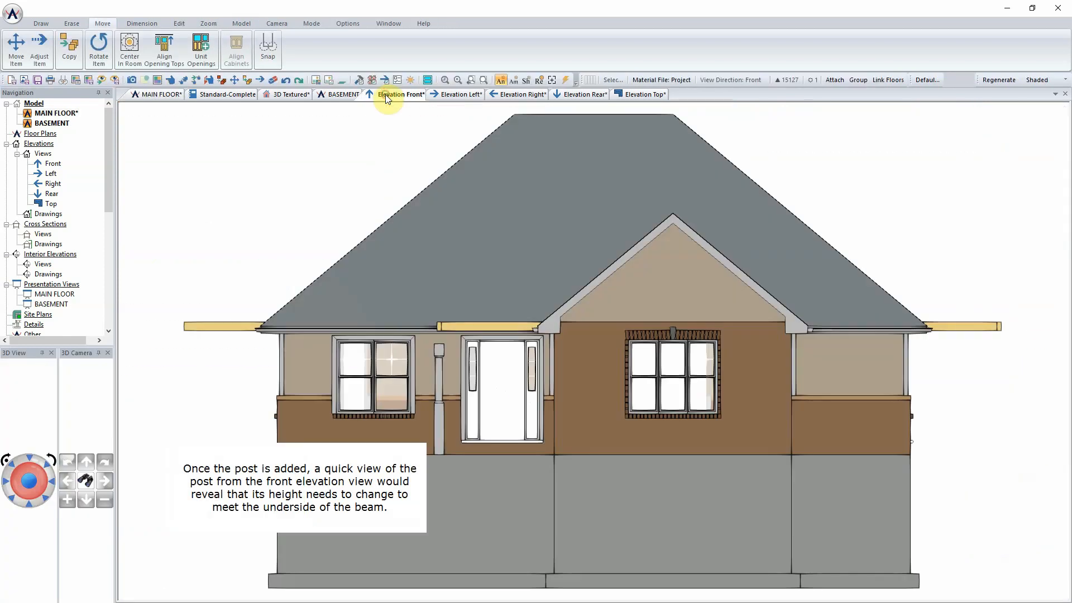
{"action": "right_click", "coordinate": [441, 417]}
{"action": "left_click", "coordinate": [464, 436]}
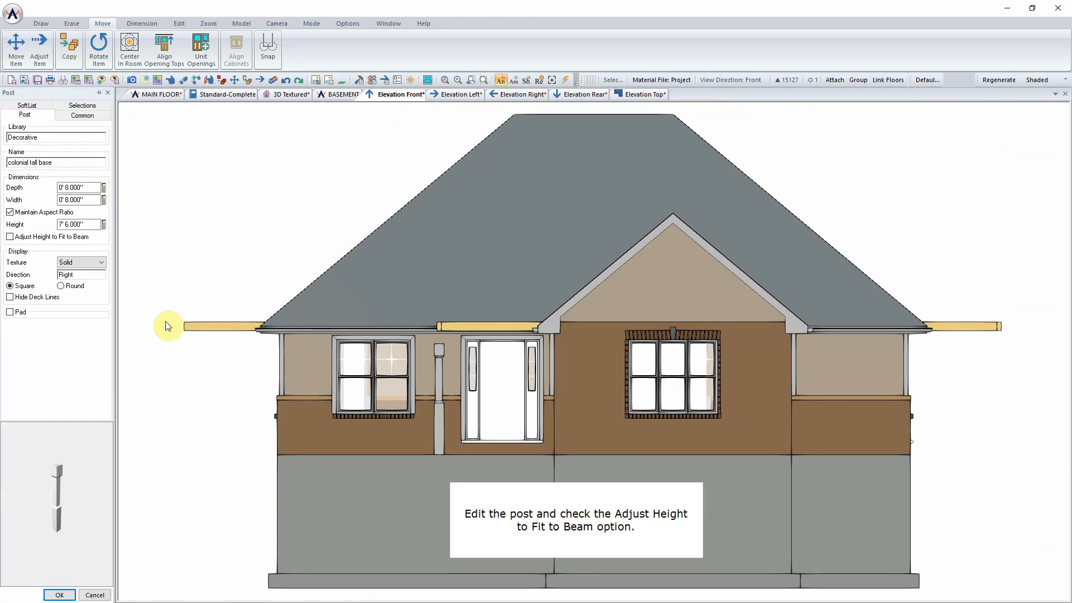
{"action": "left_click", "coordinate": [10, 236]}
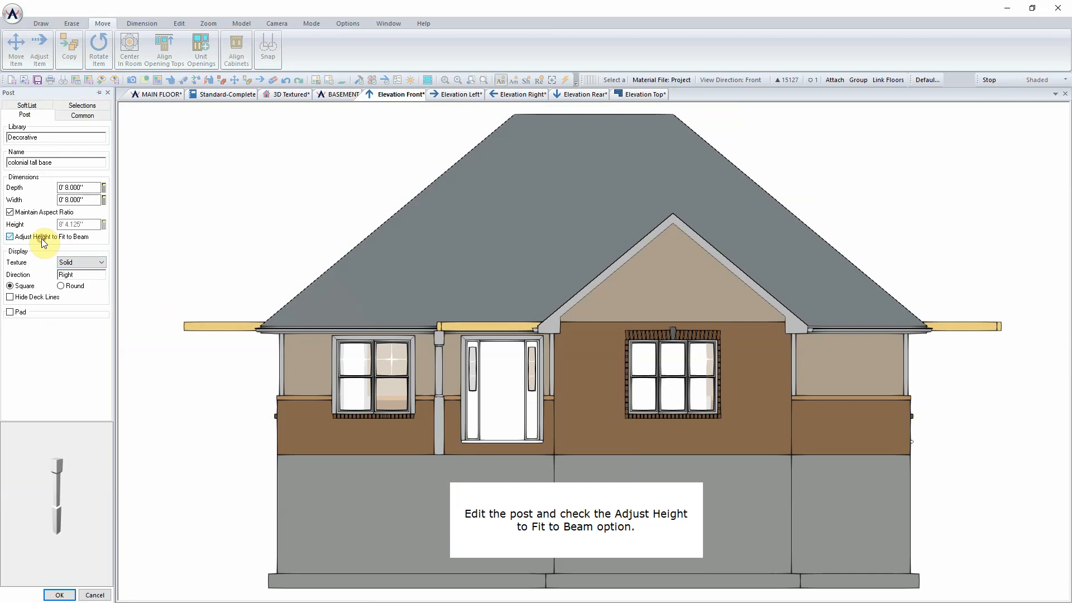
{"action": "left_click", "coordinate": [54, 593]}
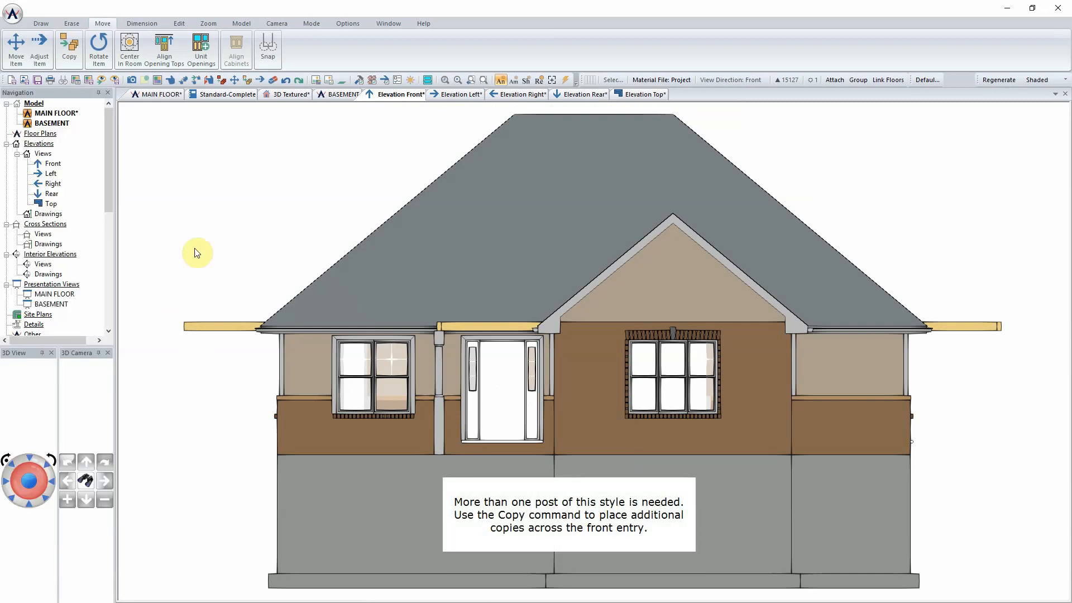
Step: Copy the porch post twice across the front entry, once beside the door and once against the projecting dining area wall
{"action": "left_click", "coordinate": [70, 54]}
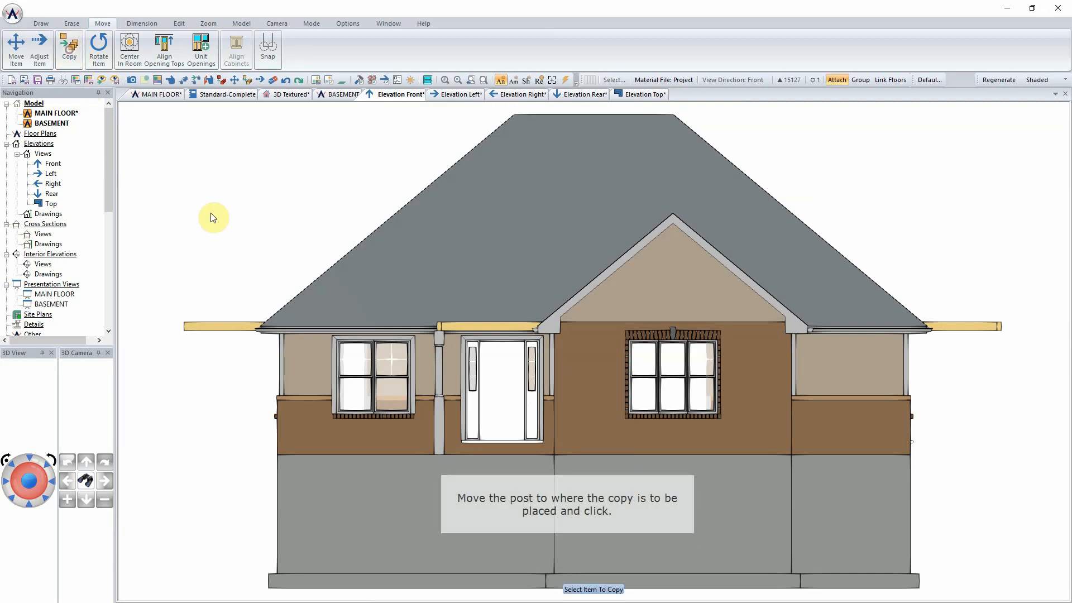
{"action": "left_click", "coordinate": [440, 417]}
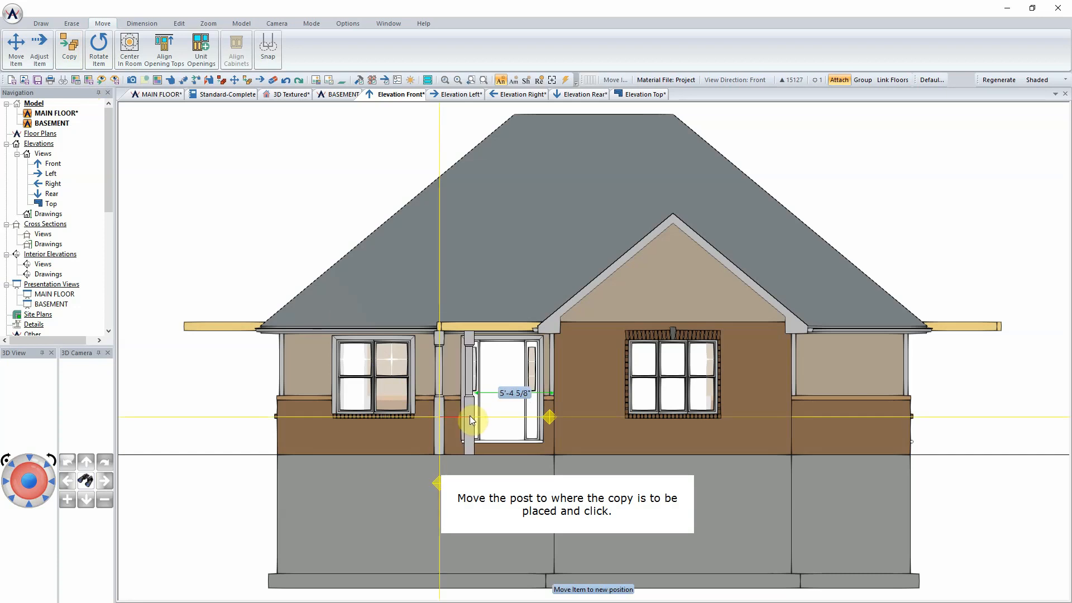
{"action": "left_click", "coordinate": [470, 415]}
{"action": "left_click", "coordinate": [470, 415]}
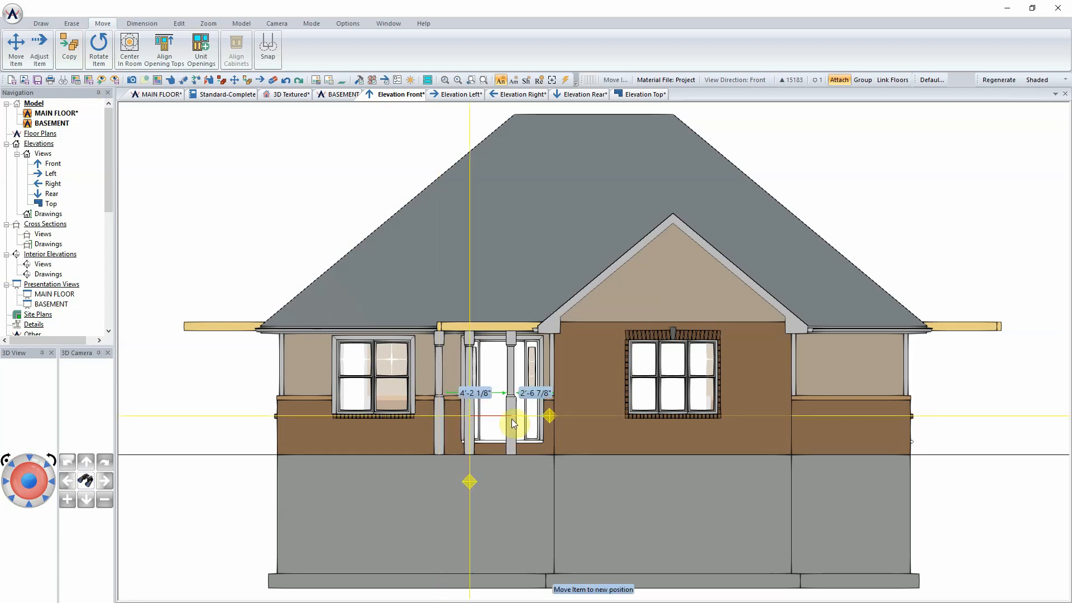
{"action": "left_click", "coordinate": [548, 418]}
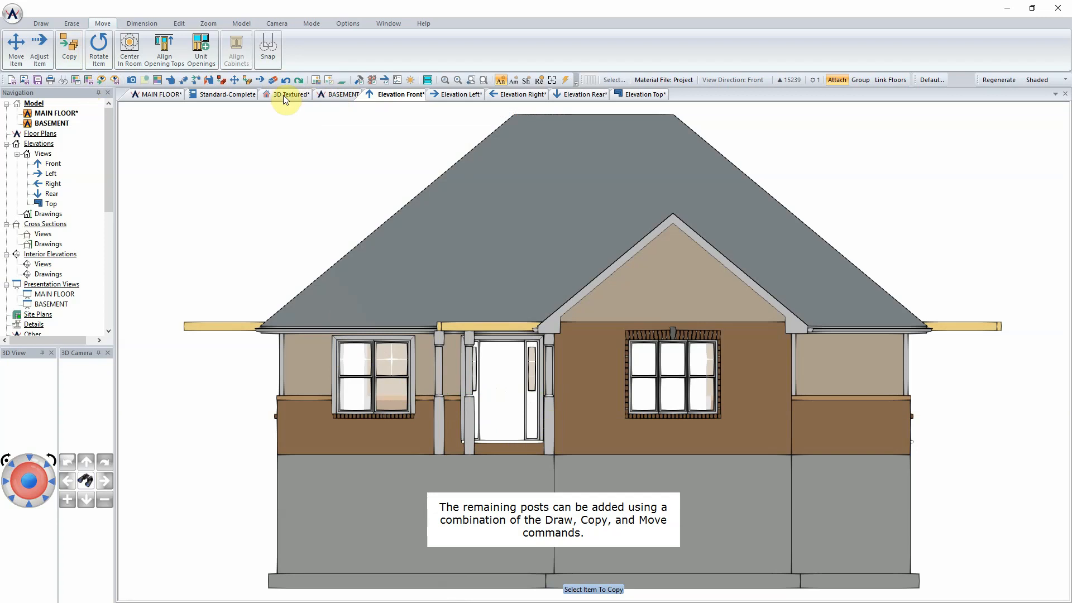
Step: On the main floor plan, copy the front porch's corner post along the side beam to the house wall using Multiple Placement
{"action": "left_click", "coordinate": [156, 96]}
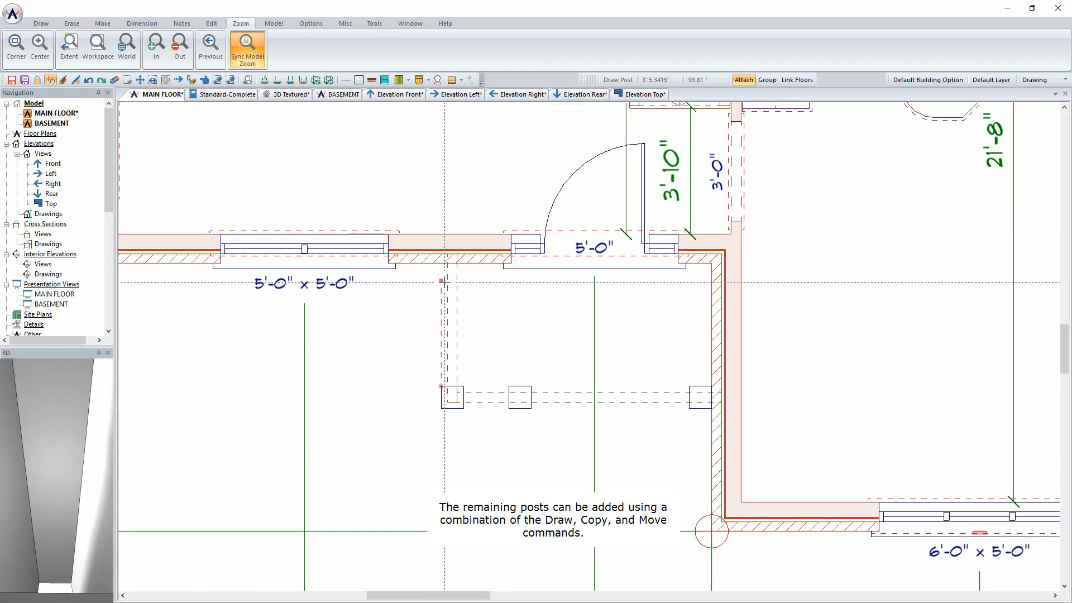
{"action": "right_click", "coordinate": [442, 408]}
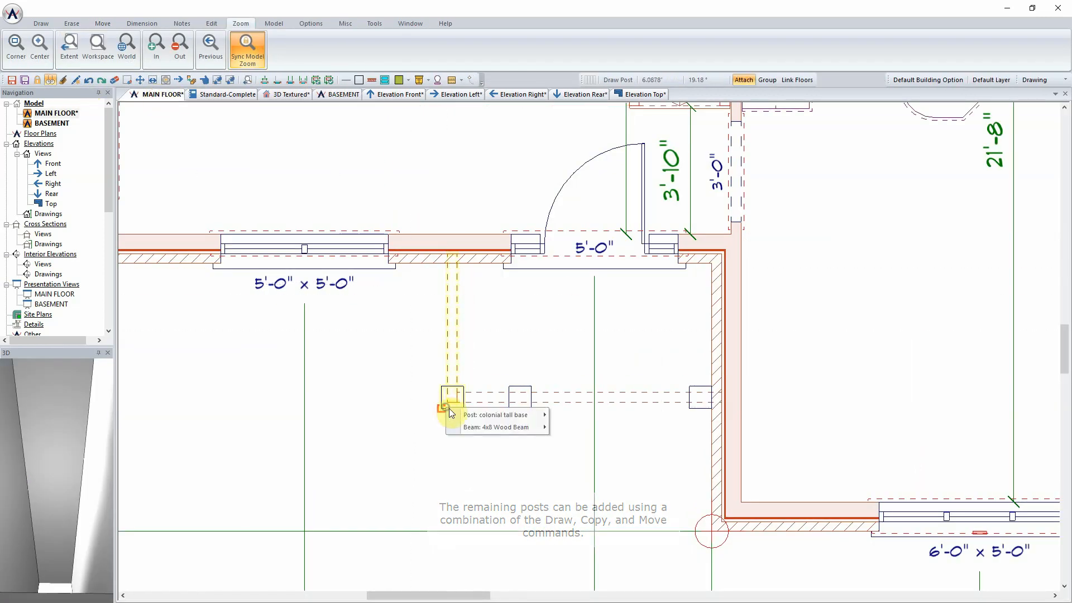
{"action": "mouse_move", "coordinate": [481, 416]}
{"action": "left_click", "coordinate": [592, 295]}
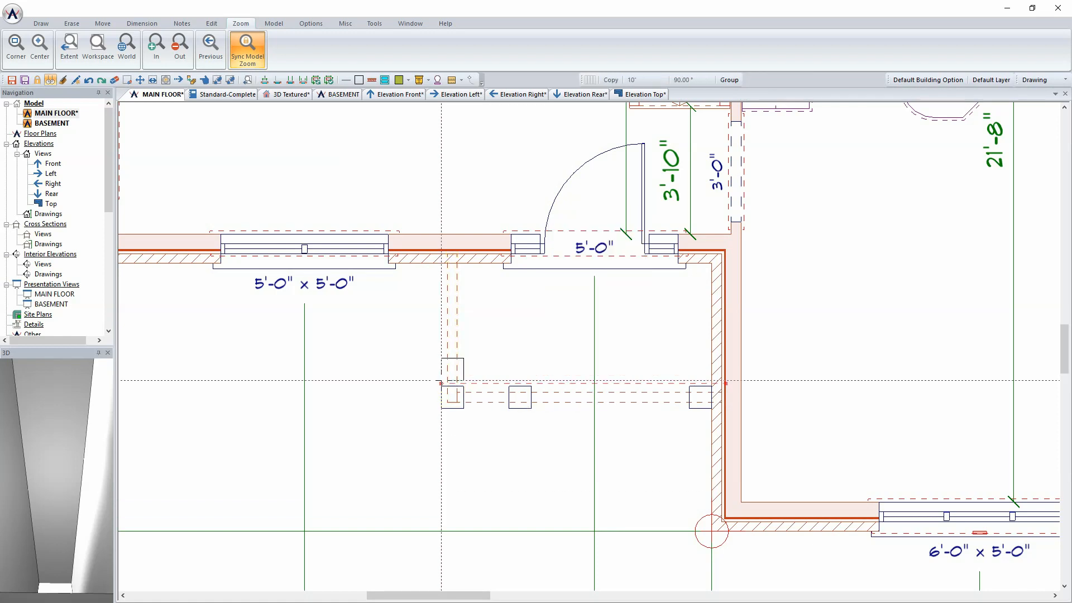
{"action": "left_click", "coordinate": [441, 286]}
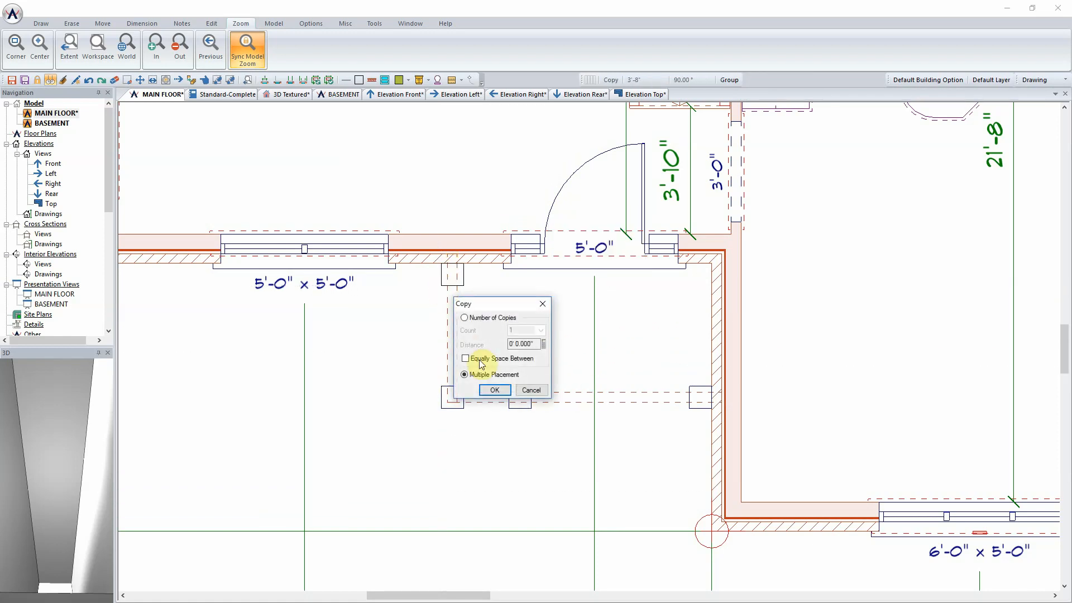
{"action": "left_click", "coordinate": [496, 390]}
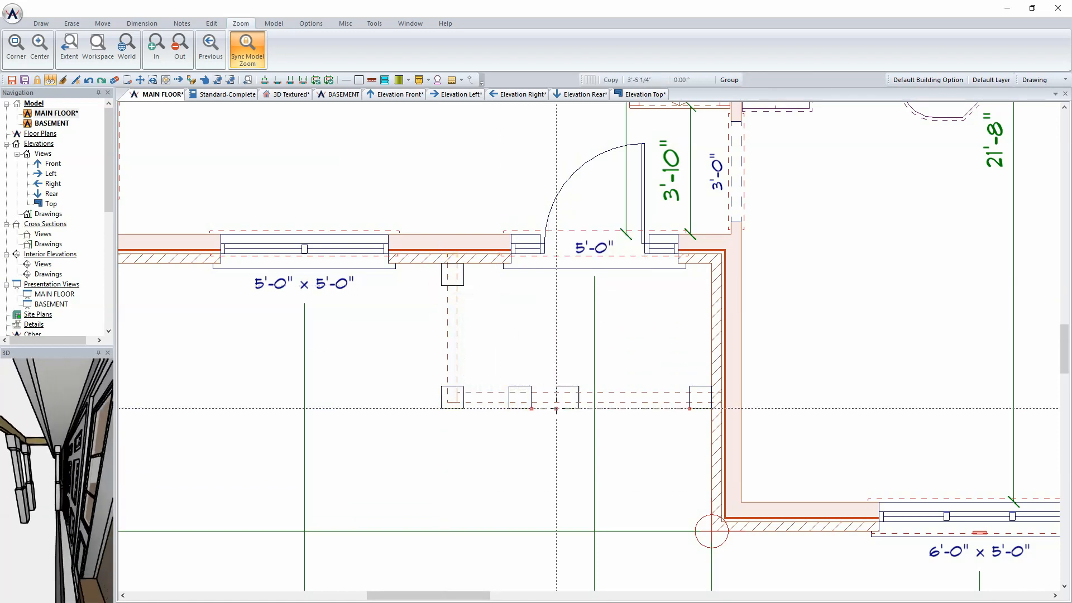
Step: Draw a colonial tall base post at the front outer corner of the beams on the right side of the house
{"action": "left_click", "coordinate": [40, 23]}
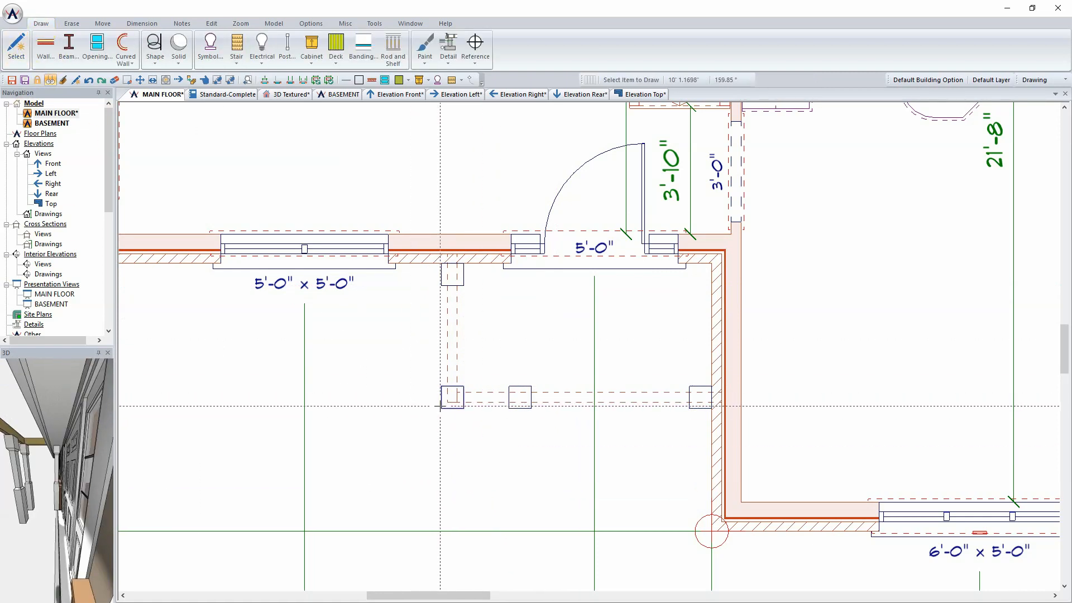
{"action": "scroll", "coordinate": [726, 412], "scroll_direction": "down", "scroll_amount": 2}
{"action": "middle_click_drag", "start_coordinate": [964, 346], "coordinate": [488, 514]}
{"action": "scroll", "coordinate": [714, 456], "scroll_direction": "up", "scroll_amount": 3}
{"action": "left_click", "coordinate": [598, 322]}
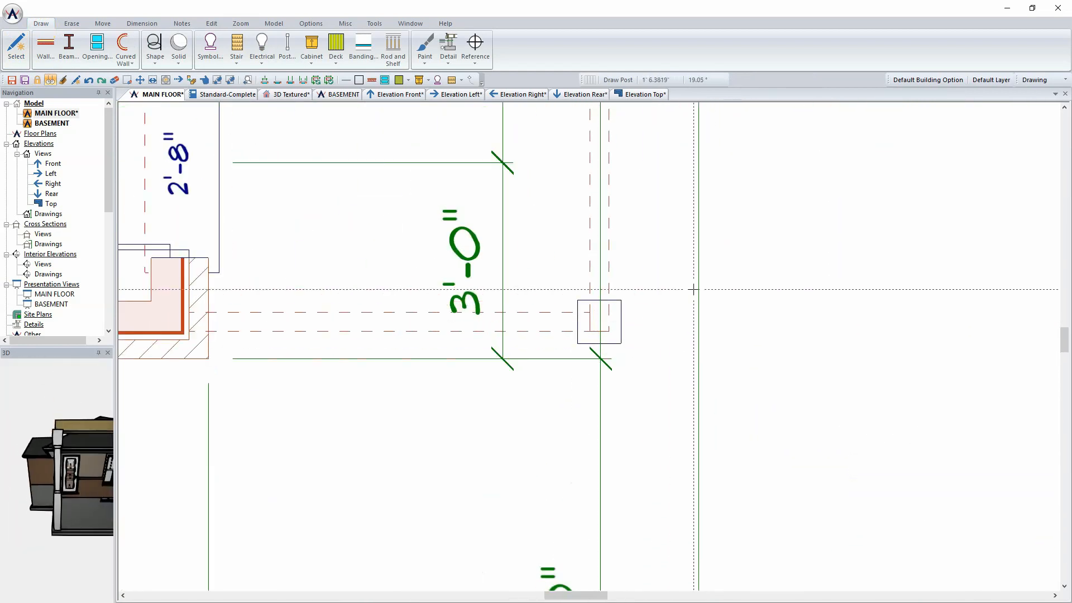
Step: Copy the right side porch's corner post along the front beam to the house wall using Multiple Placement
{"action": "right_click", "coordinate": [615, 342]}
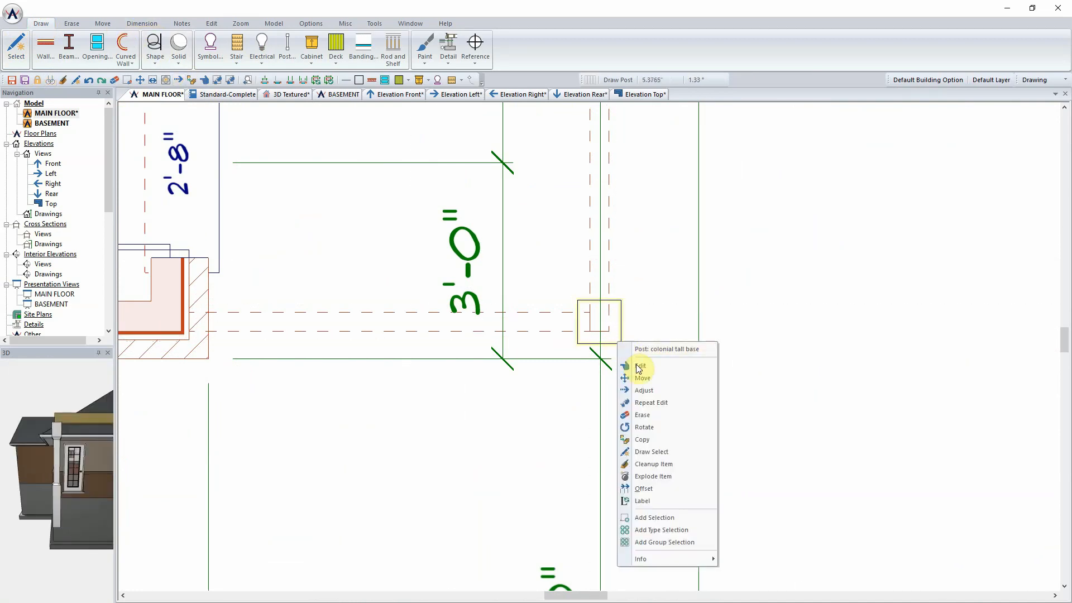
{"action": "left_click", "coordinate": [661, 441]}
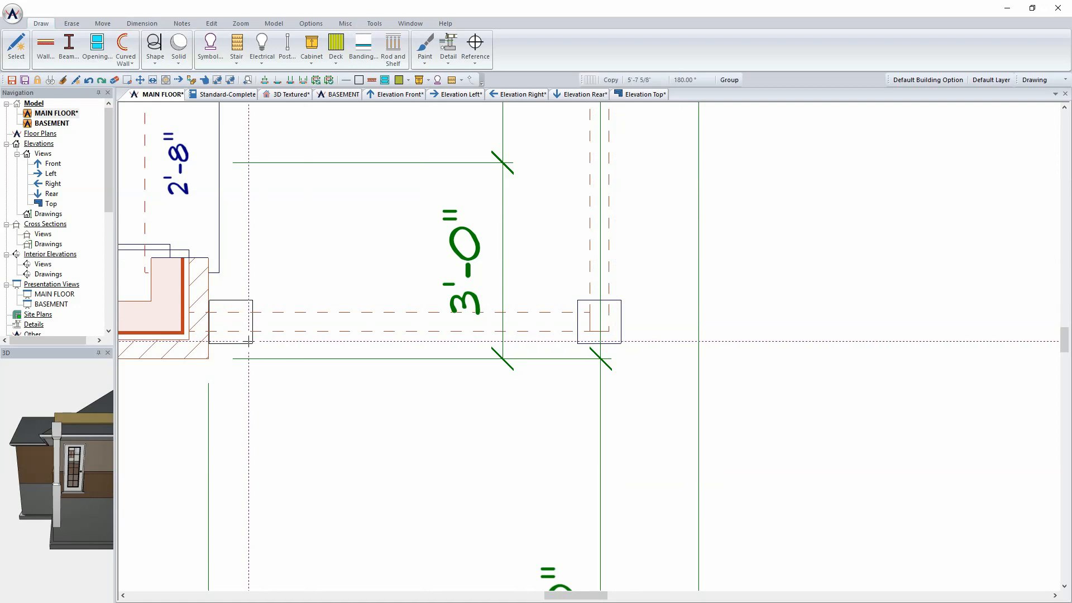
{"action": "left_click", "coordinate": [249, 342]}
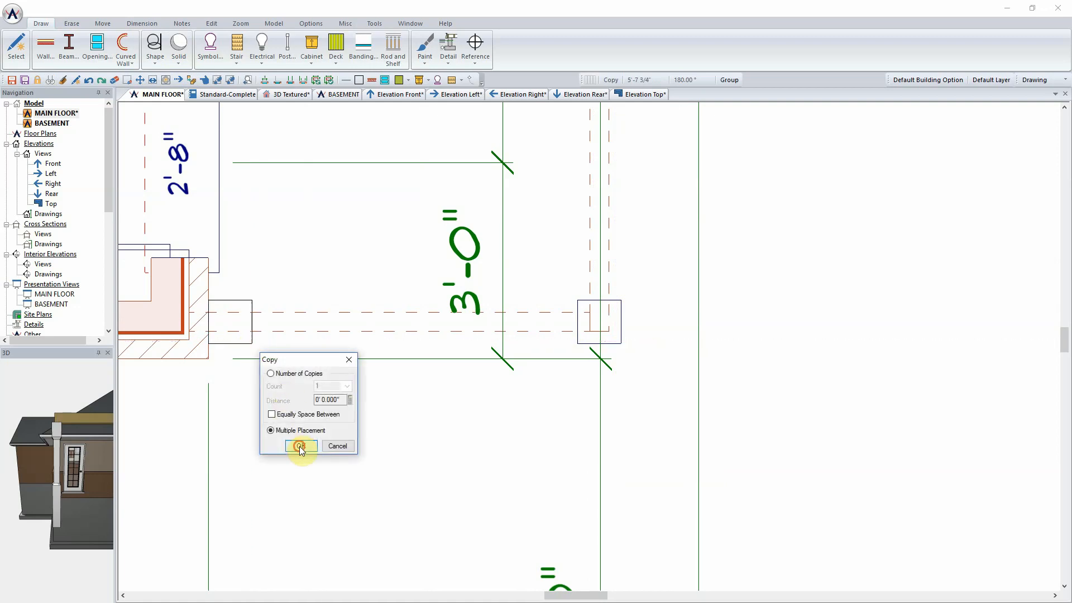
{"action": "left_click", "coordinate": [300, 446]}
Step: Zoom to the extent of the main floor plan to view all porch beams and posts
{"action": "scroll", "coordinate": [361, 291], "scroll_direction": "down", "scroll_amount": 2}
{"action": "scroll", "coordinate": [361, 292], "scroll_direction": "down", "scroll_amount": 3}
{"action": "left_click", "coordinate": [237, 25]}
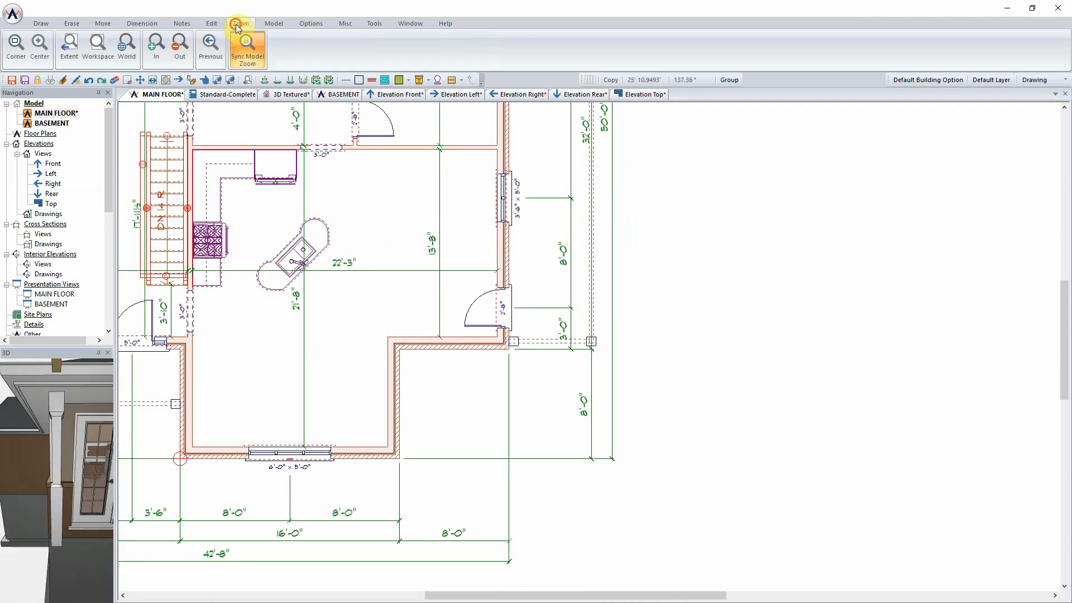
{"action": "left_click", "coordinate": [69, 40]}
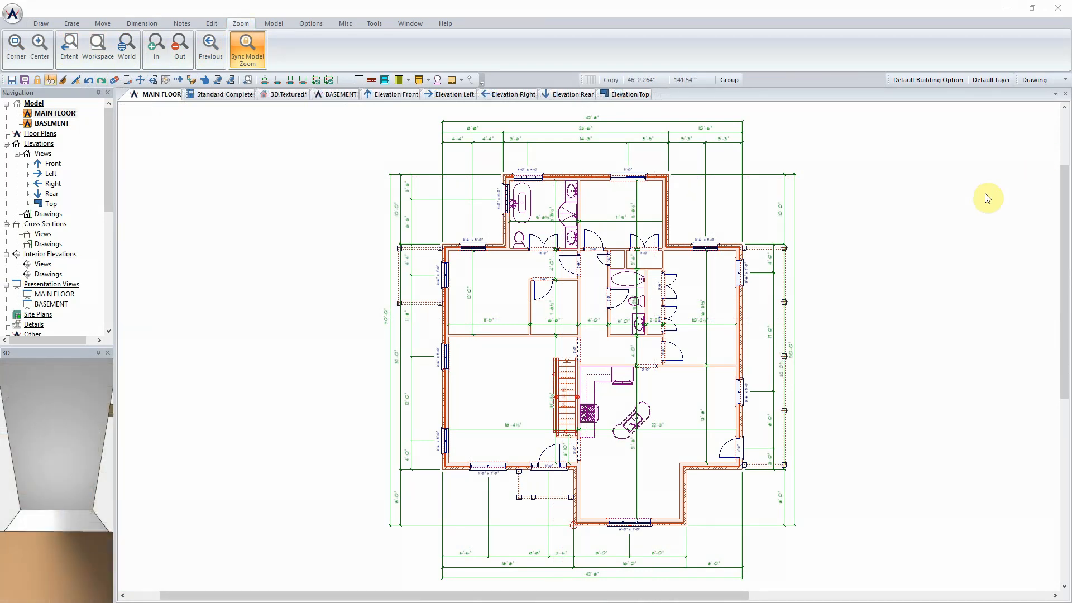
{"action": "left_click", "coordinate": [833, 302]}
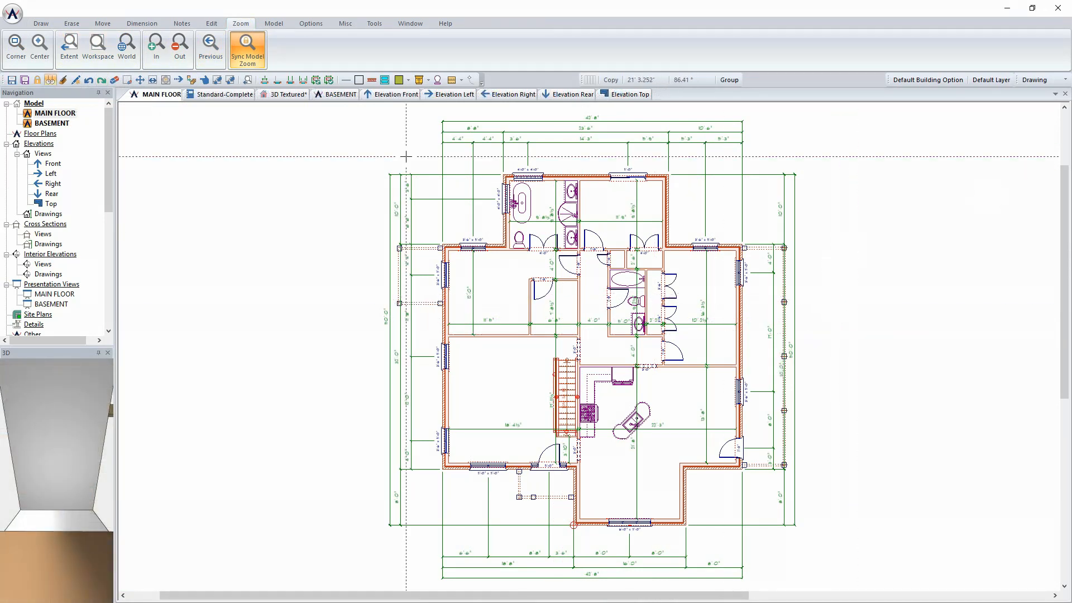
Step: Review the added porch posts in the front, left, right and rear elevations and in the textured 3D view
{"action": "left_click", "coordinate": [397, 95]}
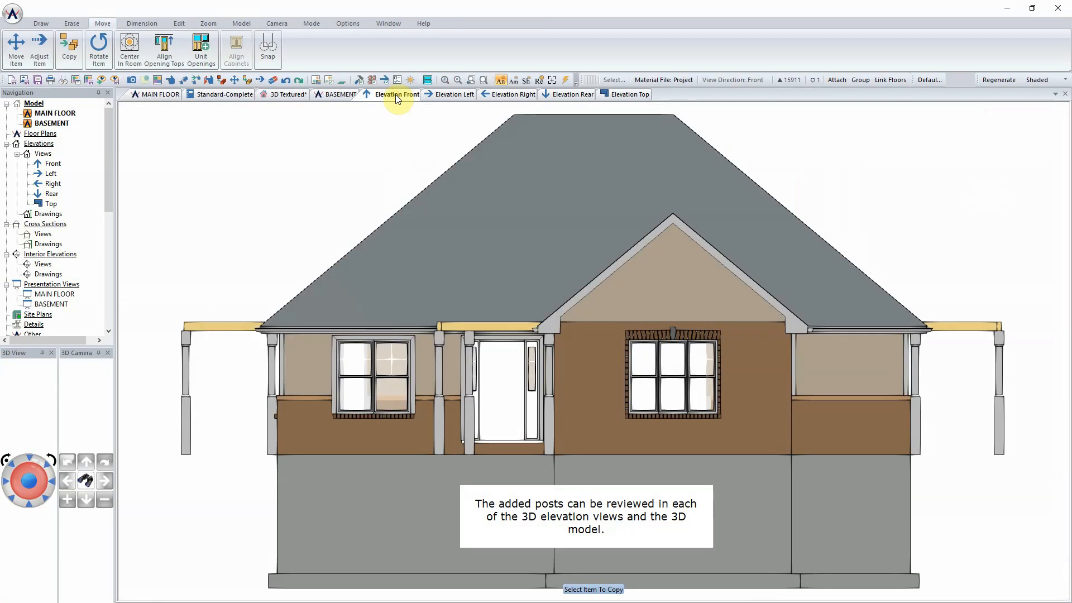
{"action": "left_click", "coordinate": [466, 95]}
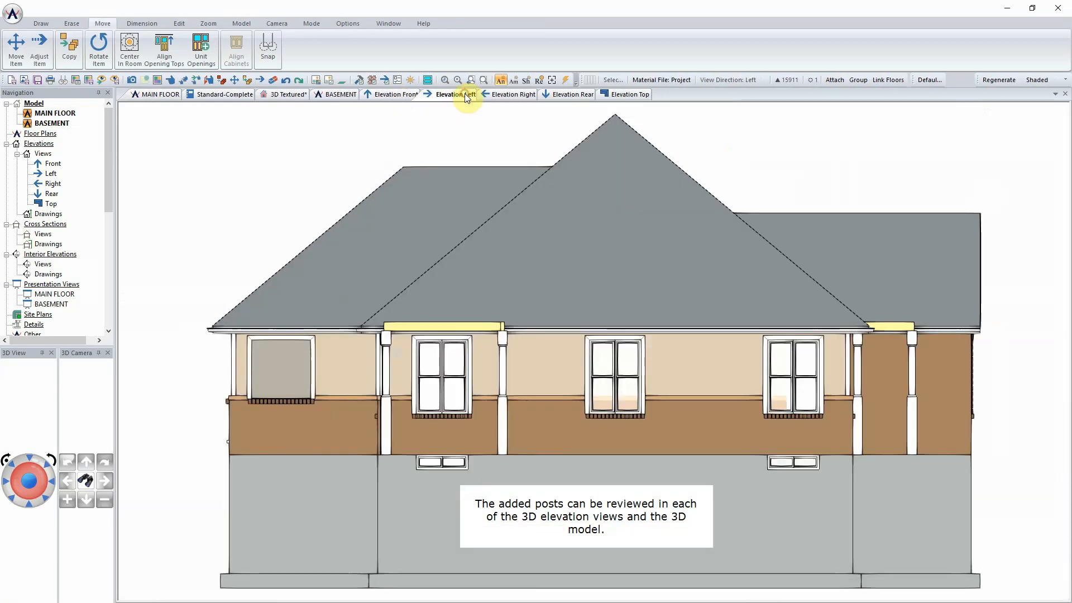
{"action": "left_click", "coordinate": [509, 95]}
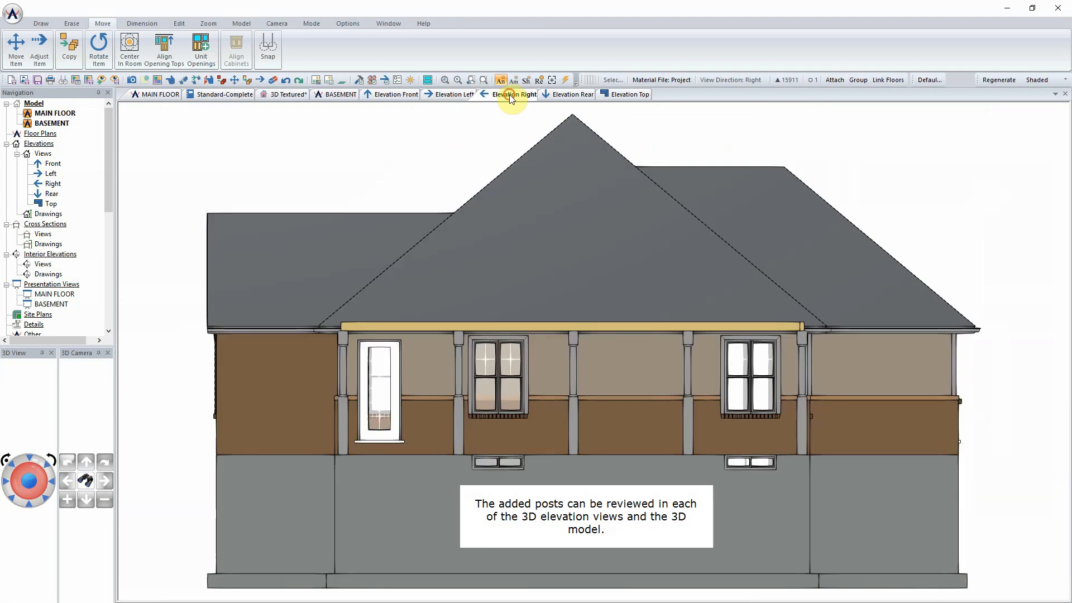
{"action": "left_click", "coordinate": [573, 95]}
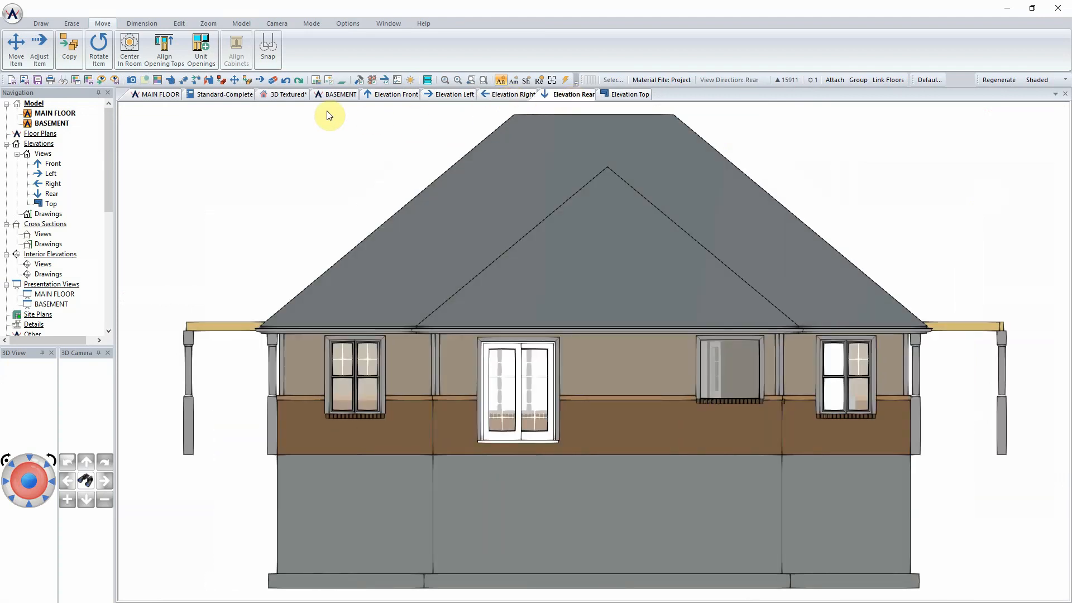
{"action": "left_click", "coordinate": [294, 95]}
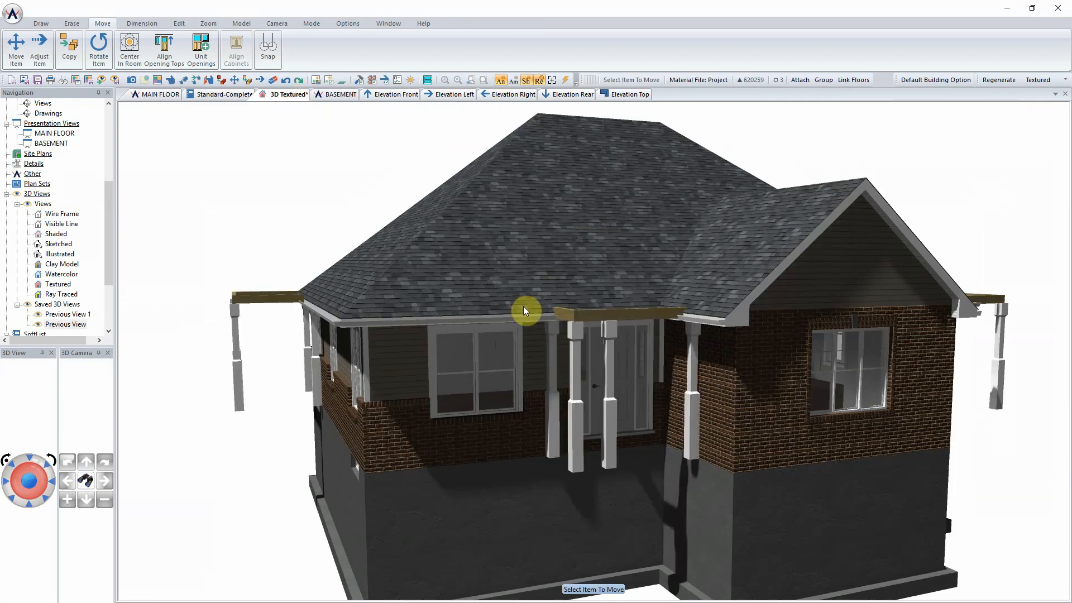
{"action": "left_click", "coordinate": [11, 464]}
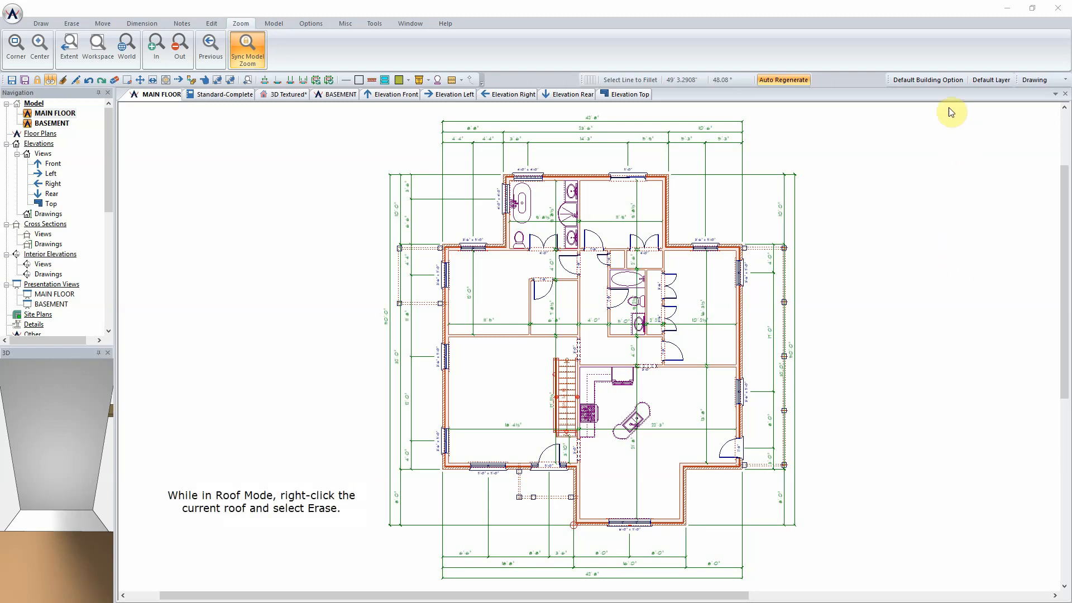
Step: Switch the main floor plan to Roof mode and erase the existing roof over the house
{"action": "left_click", "coordinate": [1036, 80]}
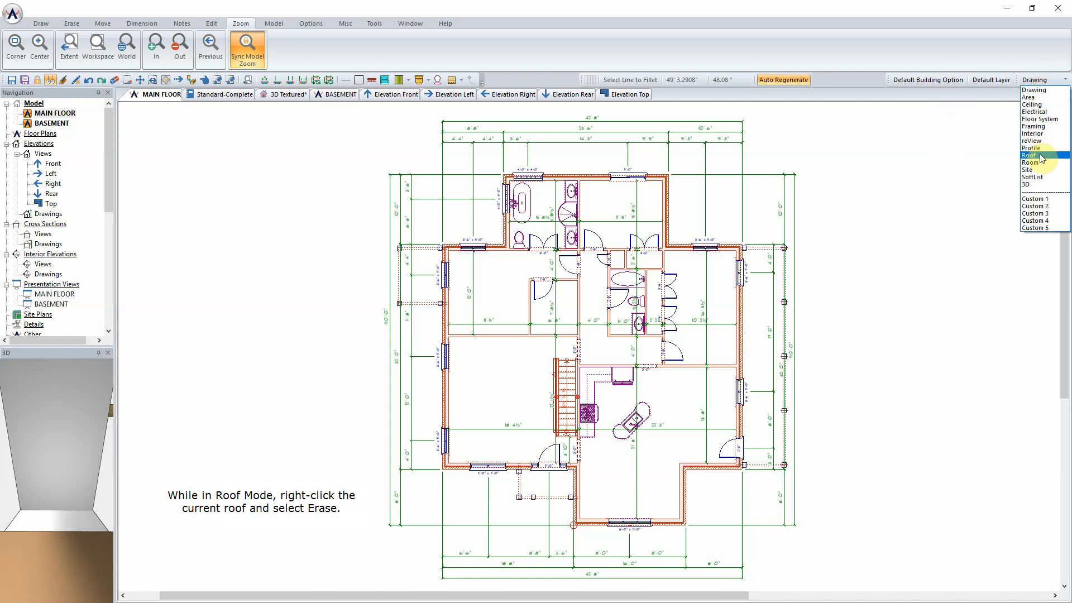
{"action": "left_click", "coordinate": [1040, 153]}
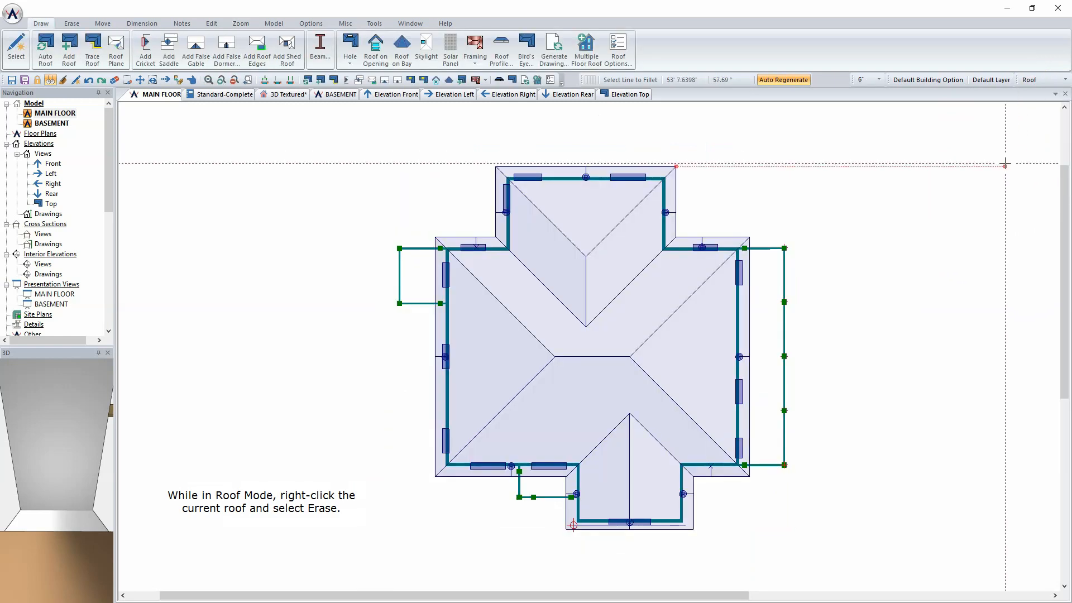
{"action": "right_click", "coordinate": [609, 333]}
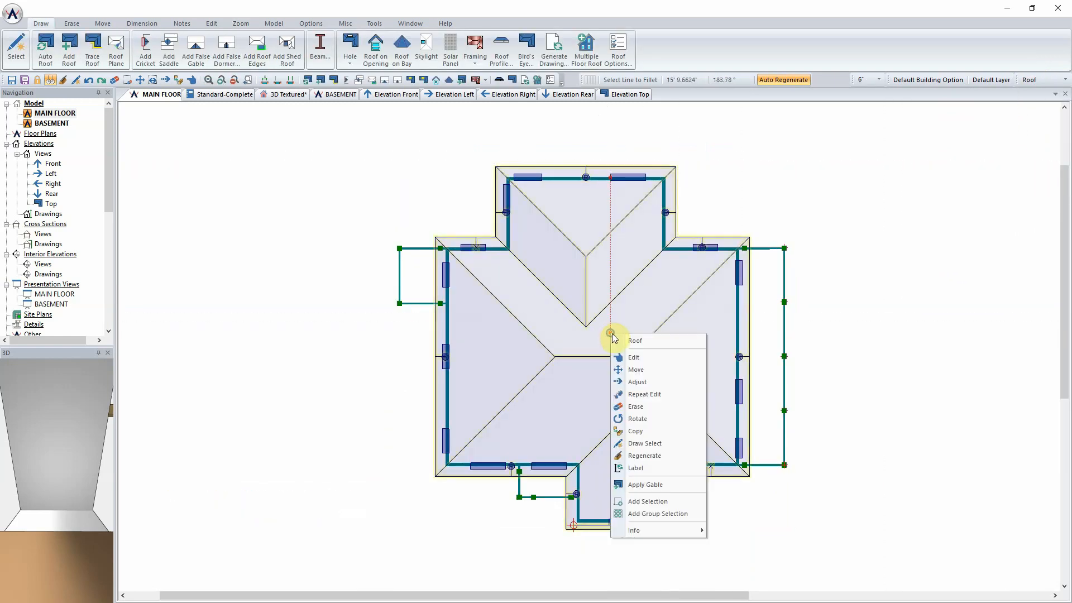
{"action": "left_click", "coordinate": [655, 406]}
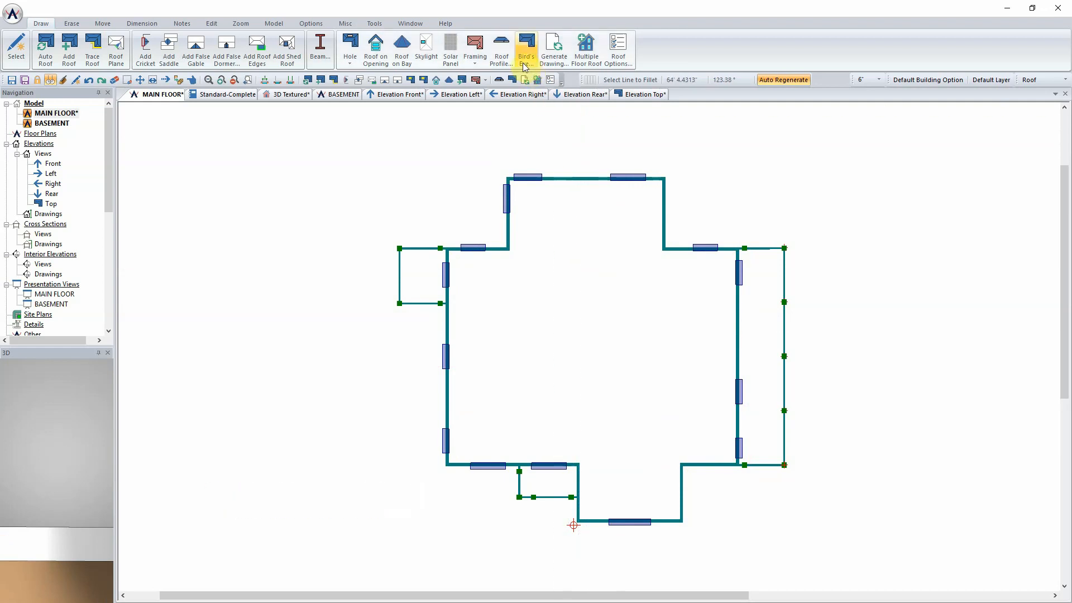
Step: Set the default roof pitch to 10" in the drawing's Roof Options
{"action": "left_click", "coordinate": [618, 49]}
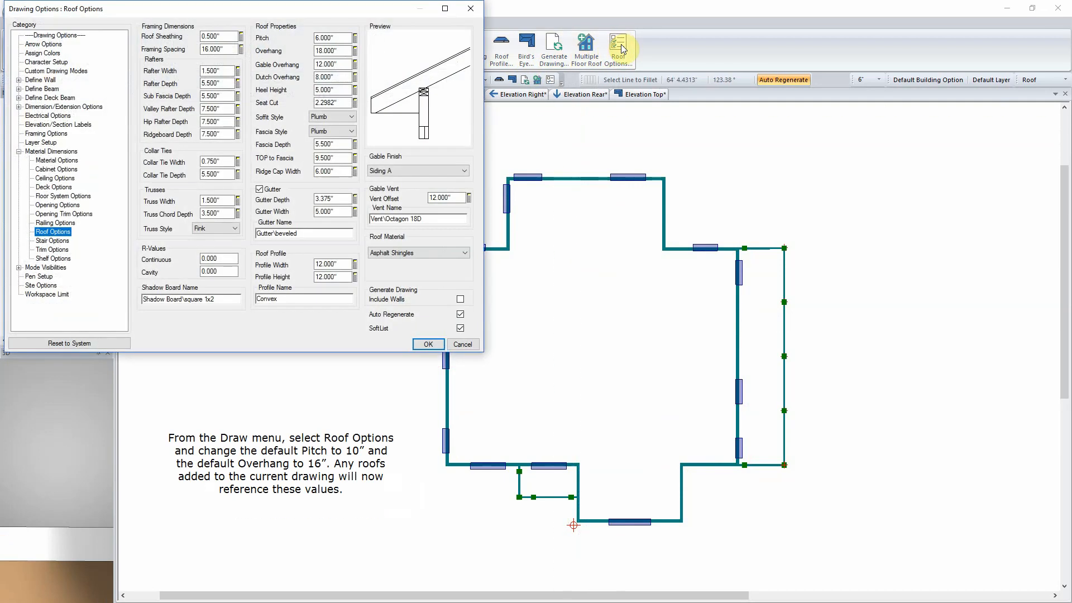
{"action": "double_click", "coordinate": [338, 36]}
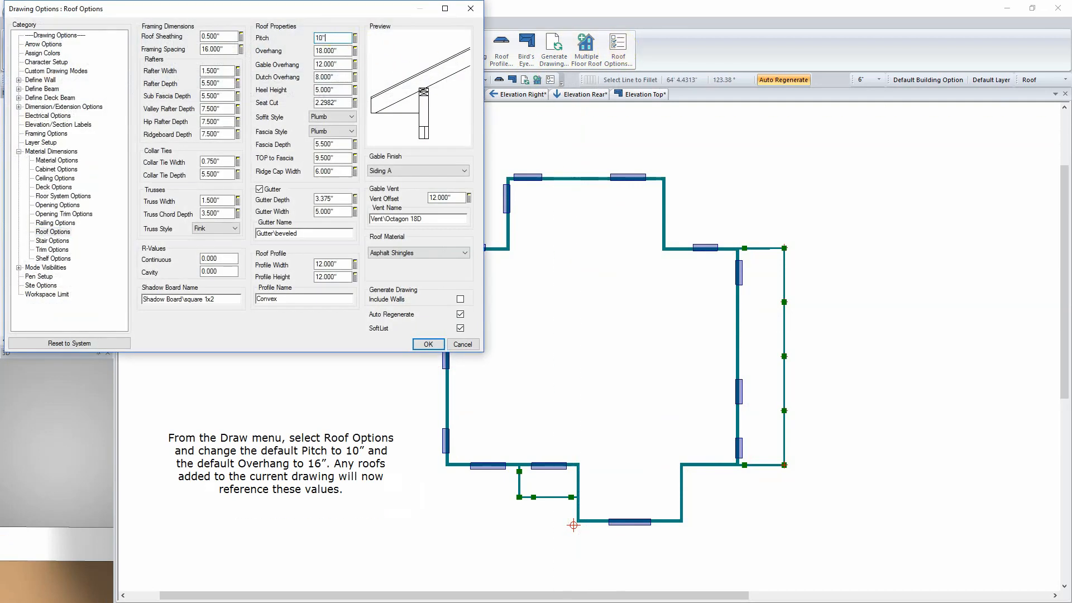
Step: Set the default roof pitch to 10" and the default overhang to 16" in the roof options
{"action": "key", "text": "Tab"}
{"action": "double_click", "coordinate": [343, 51]}
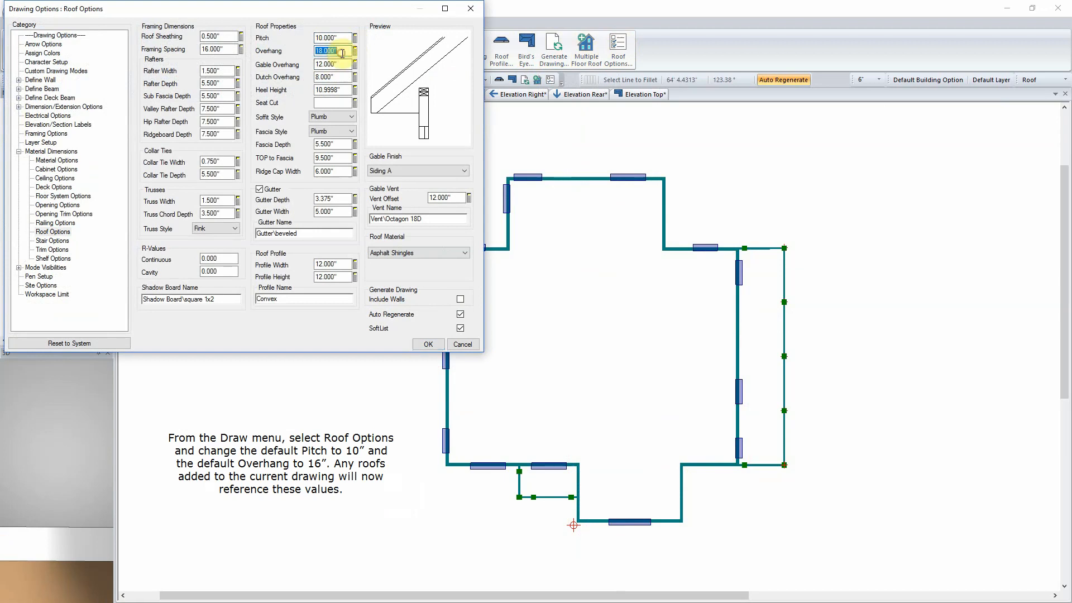
{"action": "key", "text": "Tab"}
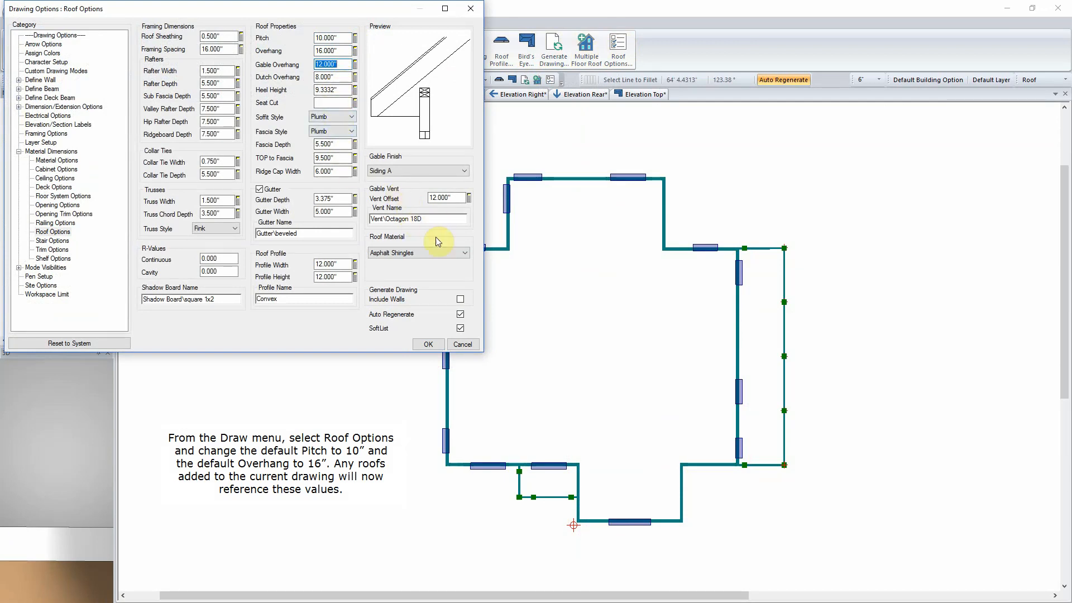
{"action": "left_click", "coordinate": [427, 345]}
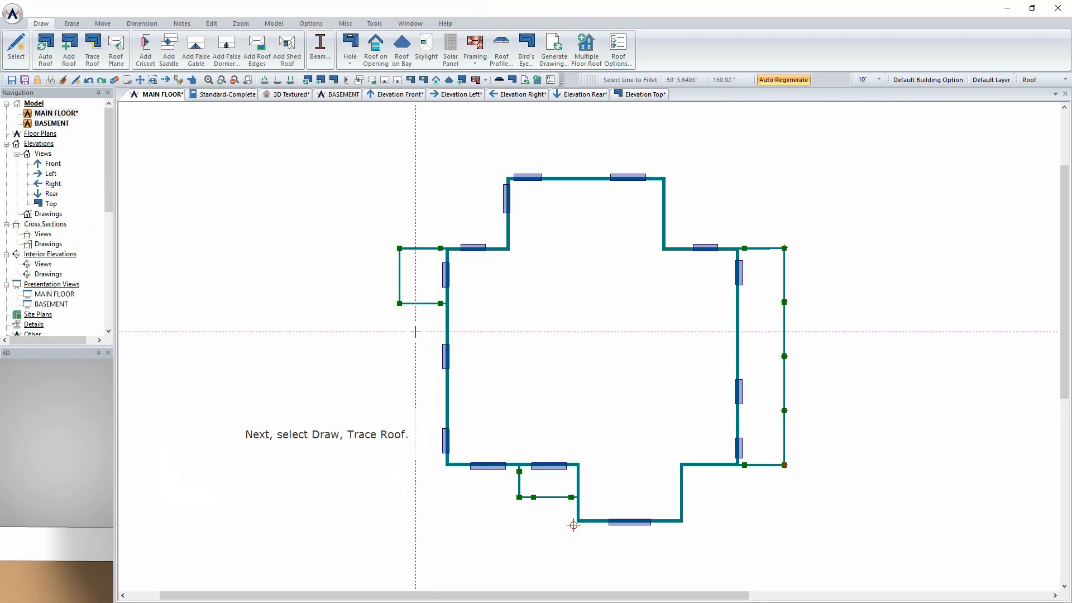
Step: Trace the main roof's eave line around the house walls with Trace Roof, including the front porch and excluding the front dining projection
{"action": "left_click", "coordinate": [93, 55]}
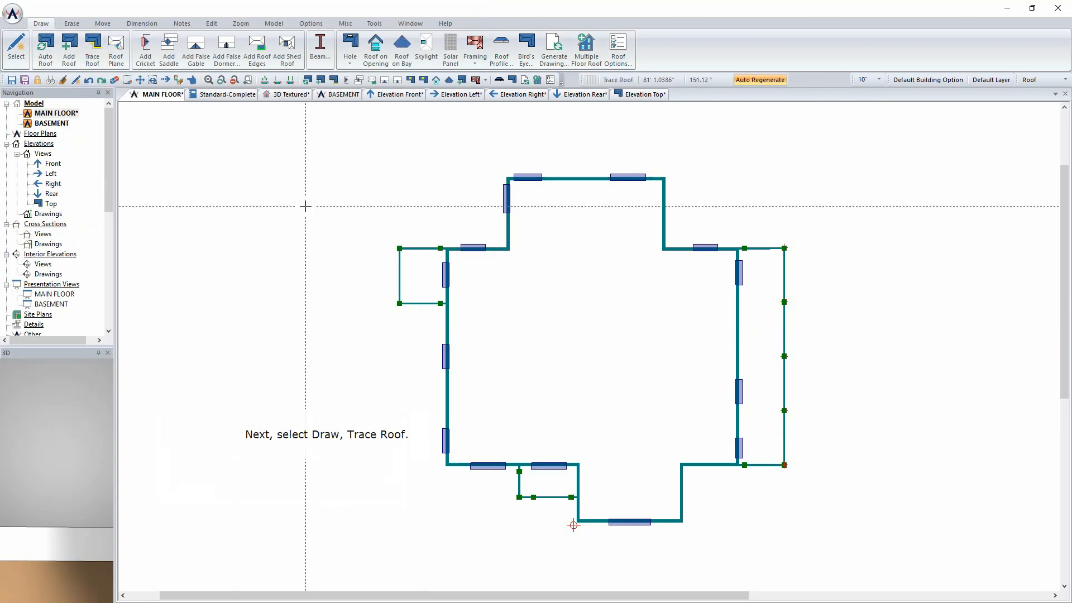
{"action": "left_click", "coordinate": [508, 175]}
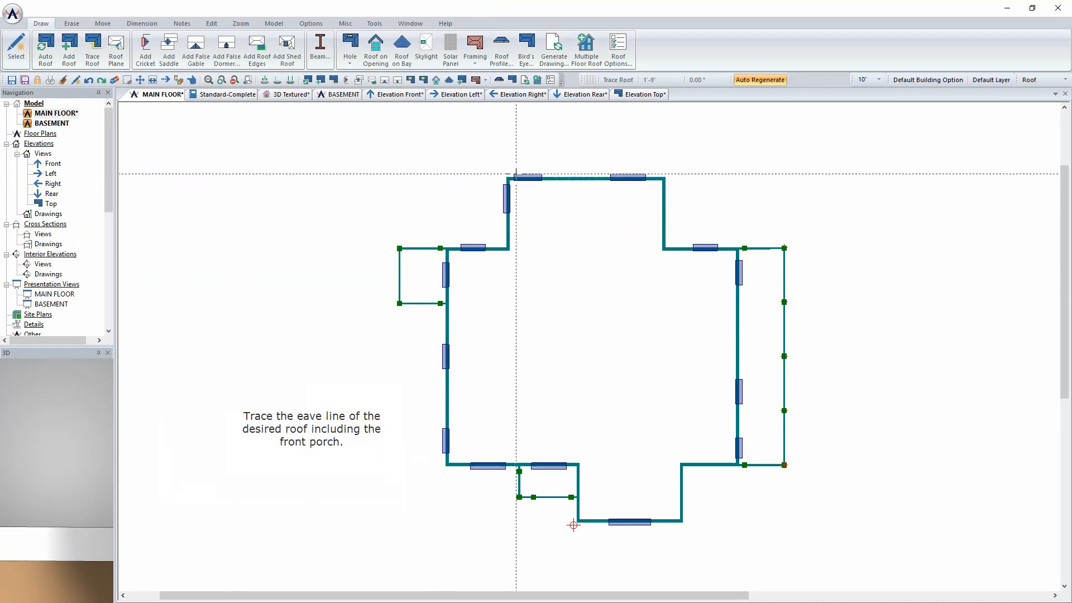
{"action": "left_click", "coordinate": [667, 174]}
{"action": "left_click", "coordinate": [745, 246]}
{"action": "left_click", "coordinate": [745, 465]}
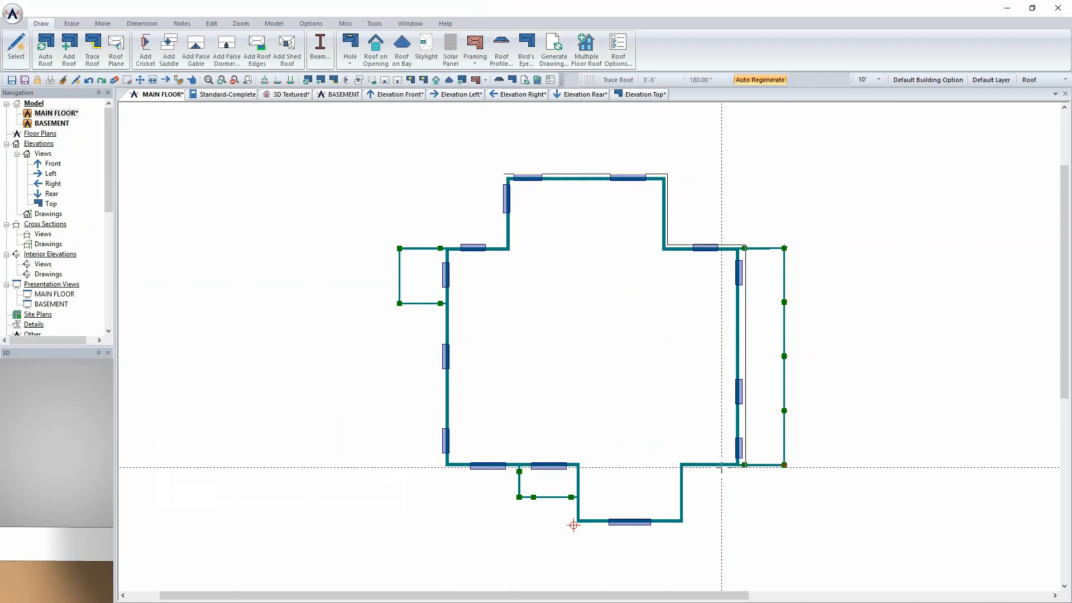
{"action": "left_click", "coordinate": [683, 467]}
{"action": "left_click", "coordinate": [682, 504]}
{"action": "left_click", "coordinate": [513, 504]}
{"action": "left_click", "coordinate": [513, 469]}
{"action": "left_click", "coordinate": [442, 468]}
{"action": "left_click", "coordinate": [442, 244]}
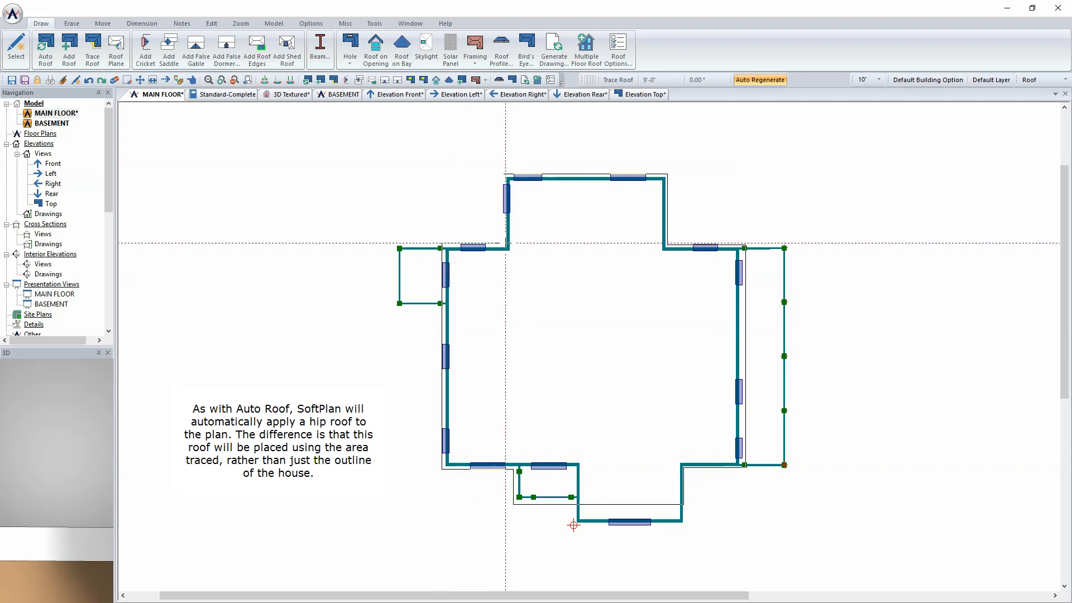
{"action": "left_click", "coordinate": [506, 244]}
{"action": "left_click", "coordinate": [506, 176]}
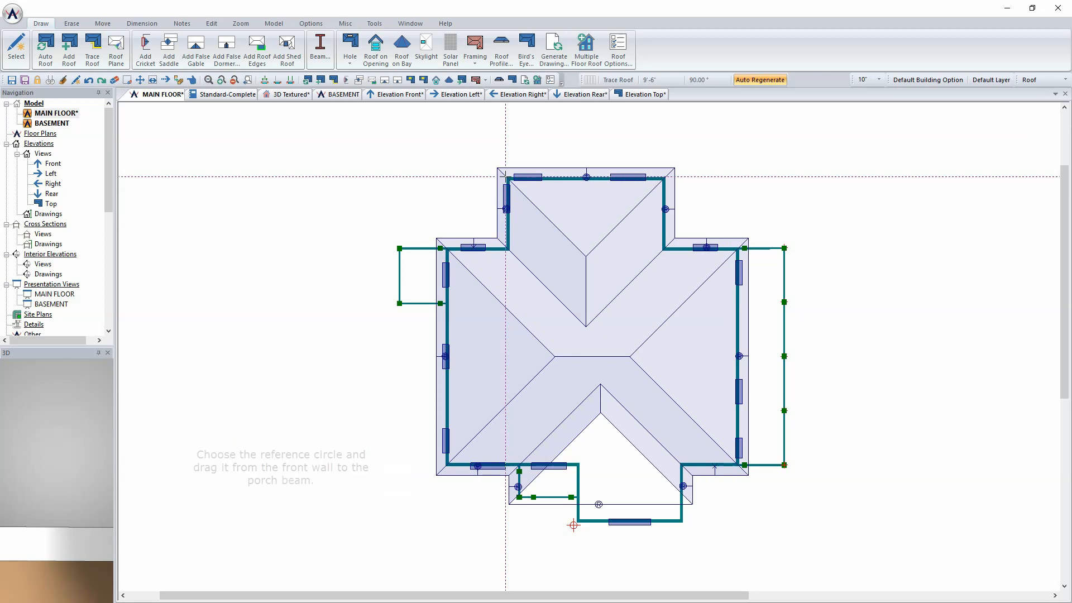
Step: Move the front roof edge's reference circle from the front wall onto the porch beam
{"action": "left_click", "coordinate": [598, 504]}
{"action": "left_click_drag", "start_coordinate": [599, 504], "coordinate": [553, 497]}
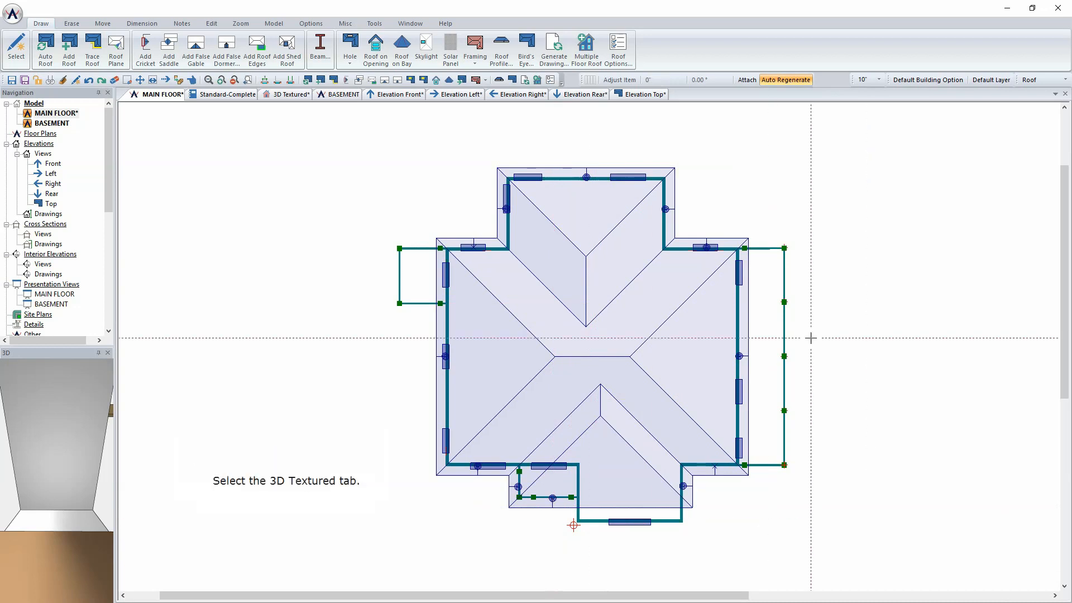
Step: In the textured 3D view, change the roof edge above the small side porch to Gable and regenerate the image
{"action": "left_click", "coordinate": [281, 98]}
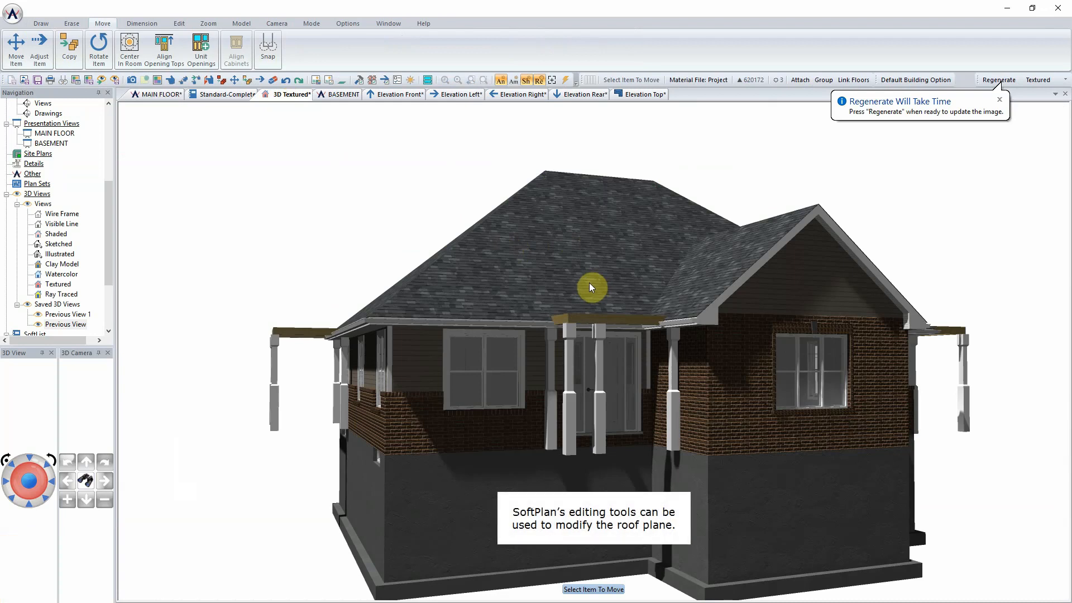
{"action": "left_click", "coordinate": [19, 495]}
{"action": "left_click_drag", "start_coordinate": [385, 422], "coordinate": [648, 382]}
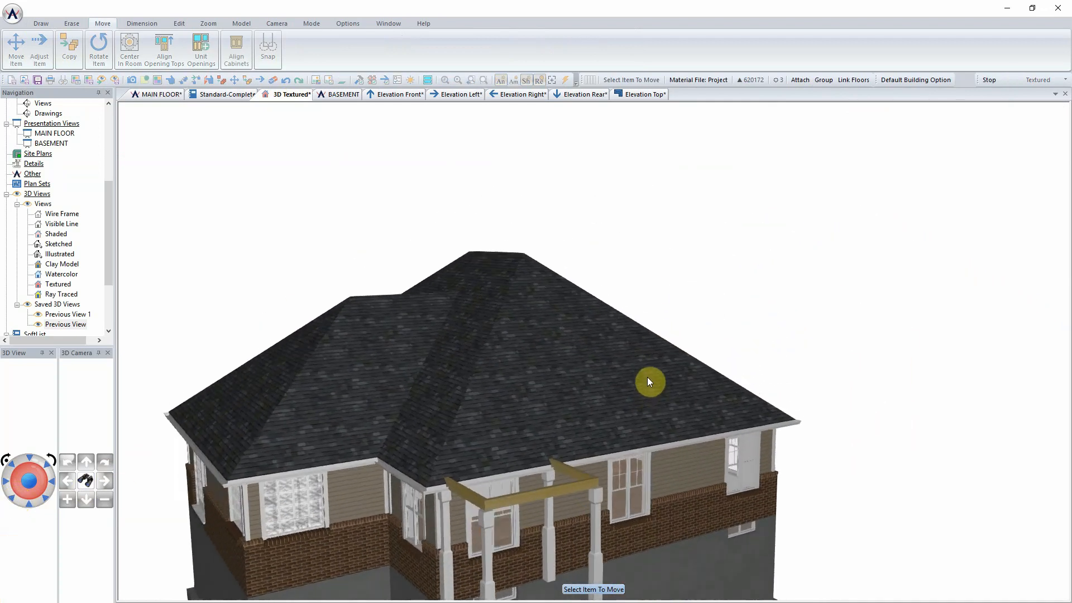
{"action": "left_click_drag", "start_coordinate": [577, 417], "coordinate": [594, 433]}
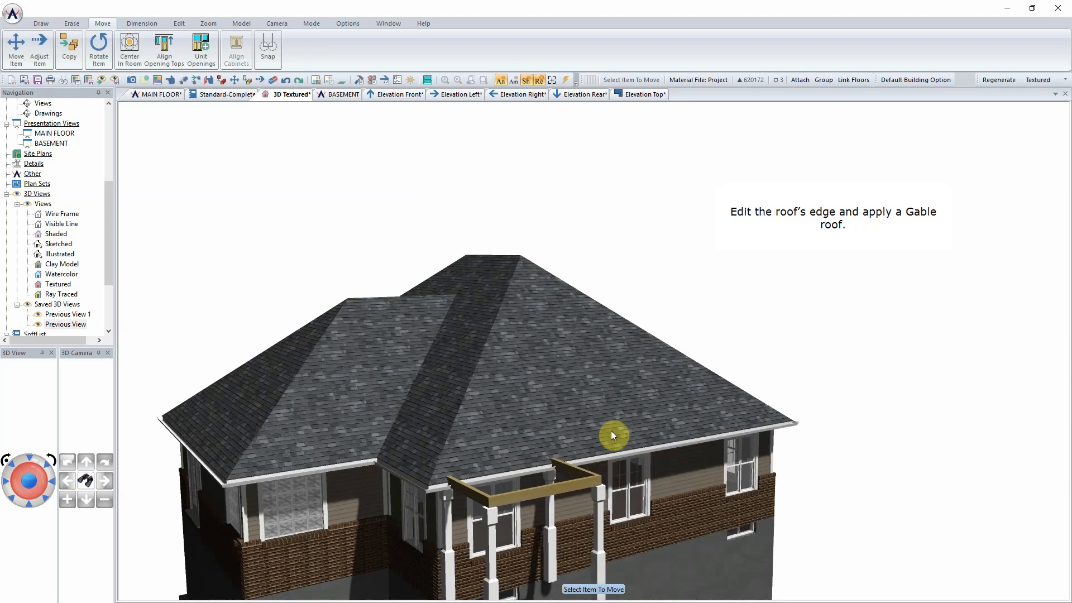
{"action": "right_click", "coordinate": [617, 455]}
{"action": "left_click", "coordinate": [637, 481]}
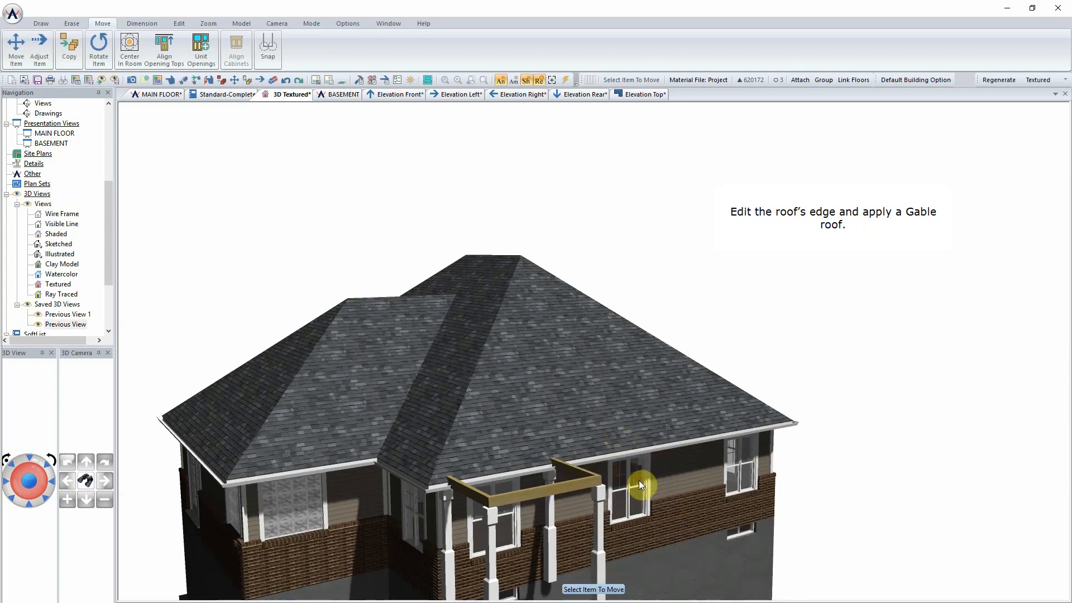
{"action": "left_click", "coordinate": [89, 122]}
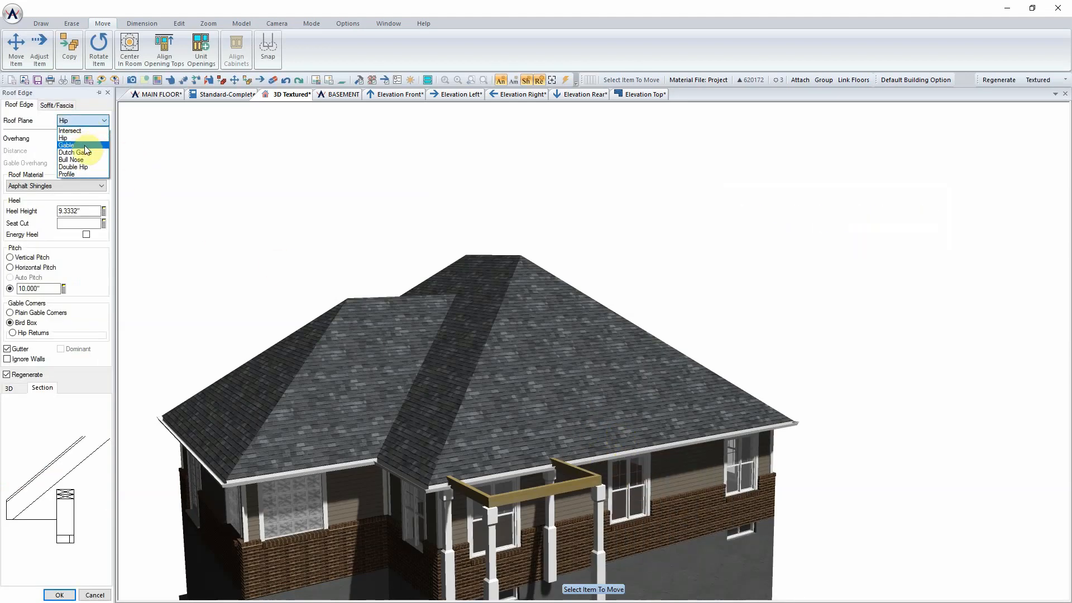
{"action": "left_click", "coordinate": [85, 146]}
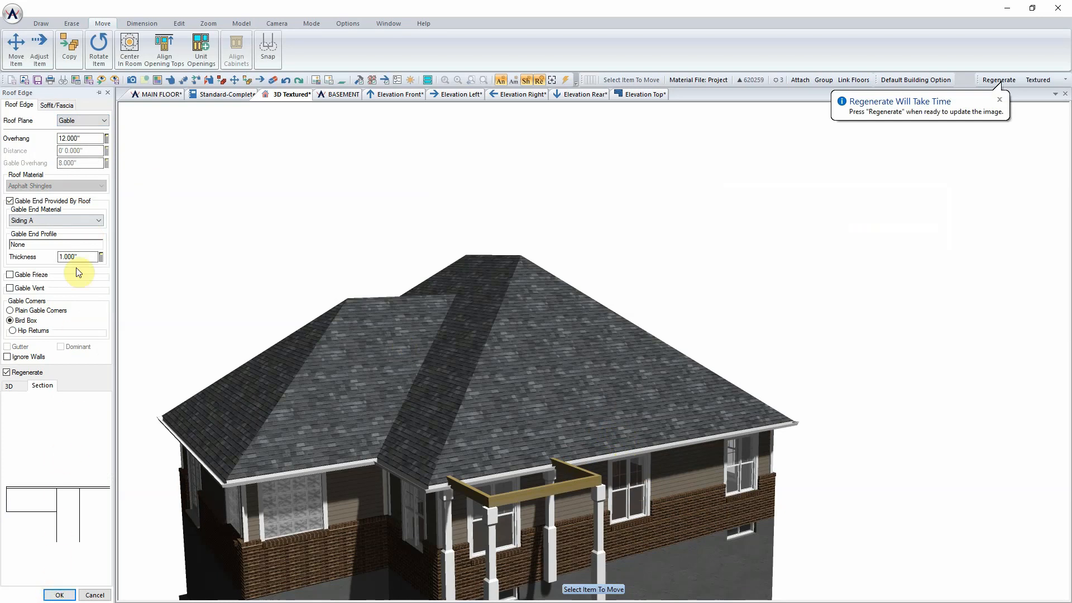
{"action": "left_click", "coordinate": [53, 594]}
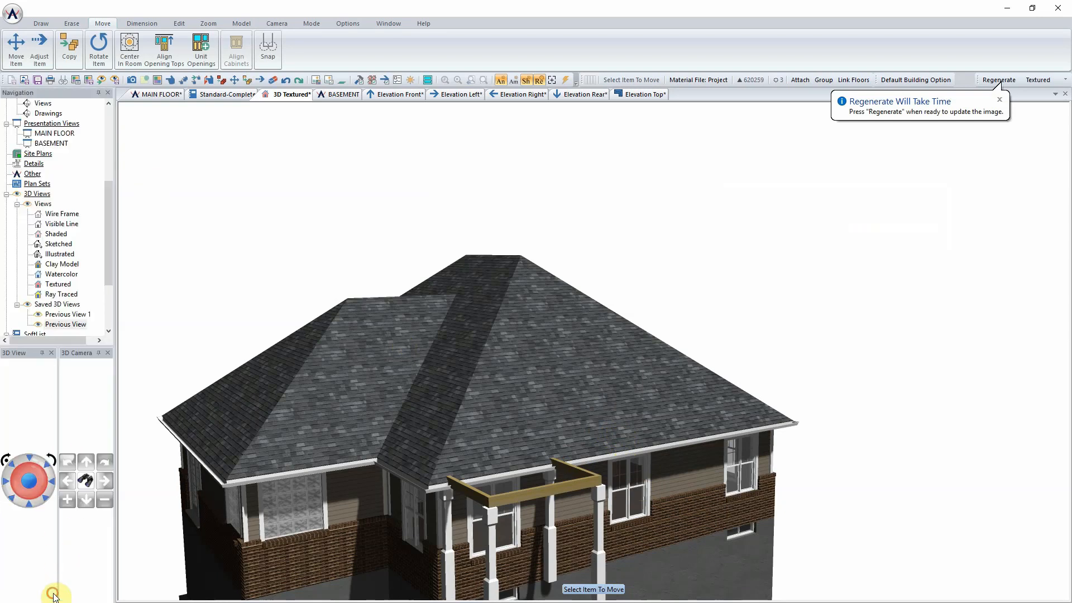
{"action": "left_click", "coordinate": [999, 80]}
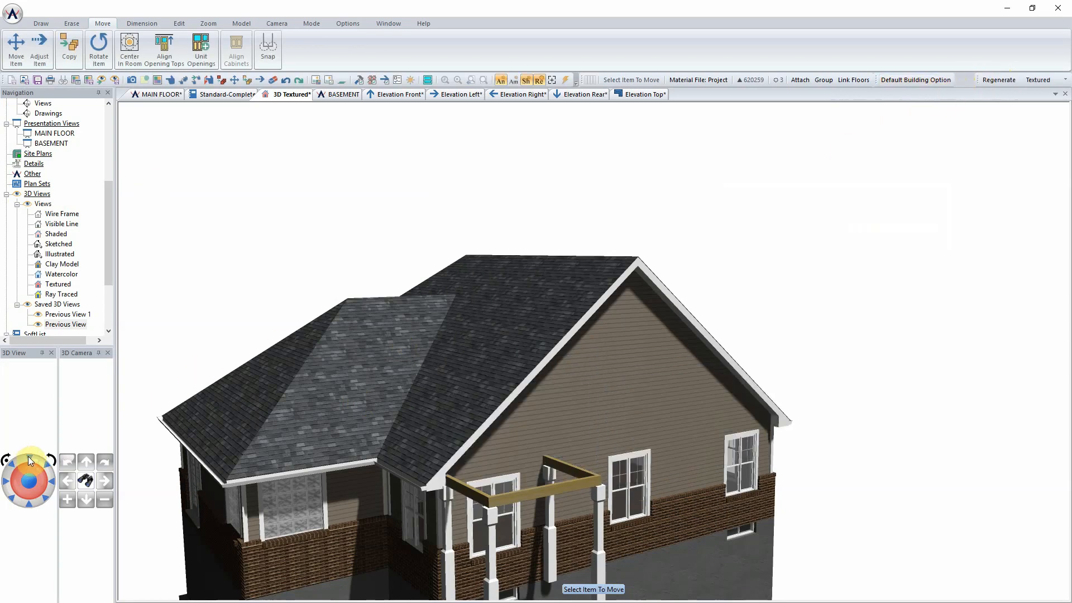
Step: Repeat the Gable edit on the roof edge above the wide side porch and regenerate the image
{"action": "left_click", "coordinate": [52, 480]}
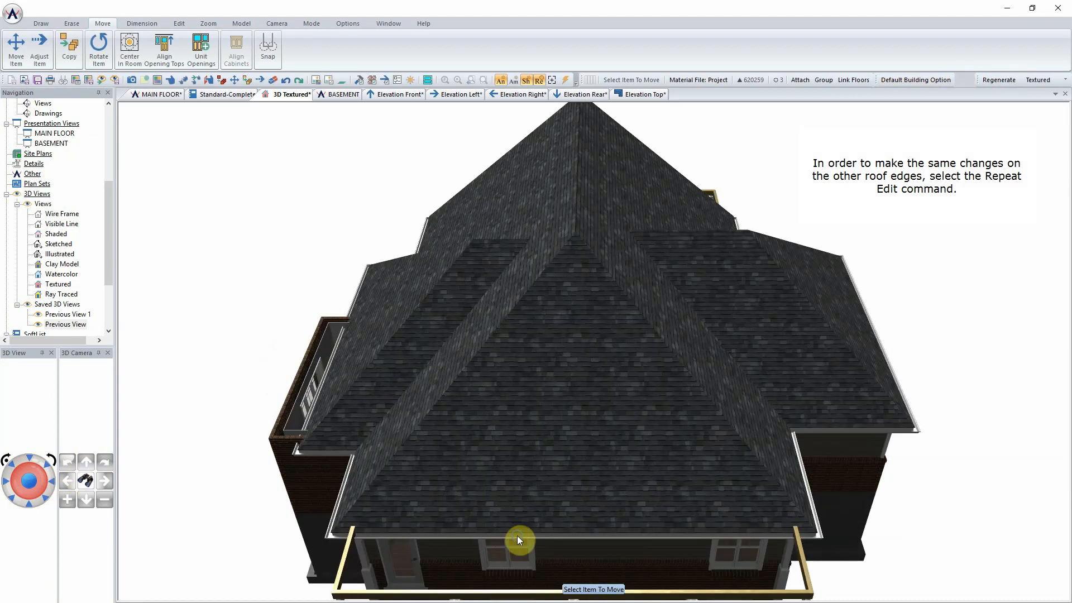
{"action": "right_click", "coordinate": [517, 535]}
{"action": "left_click", "coordinate": [555, 440]}
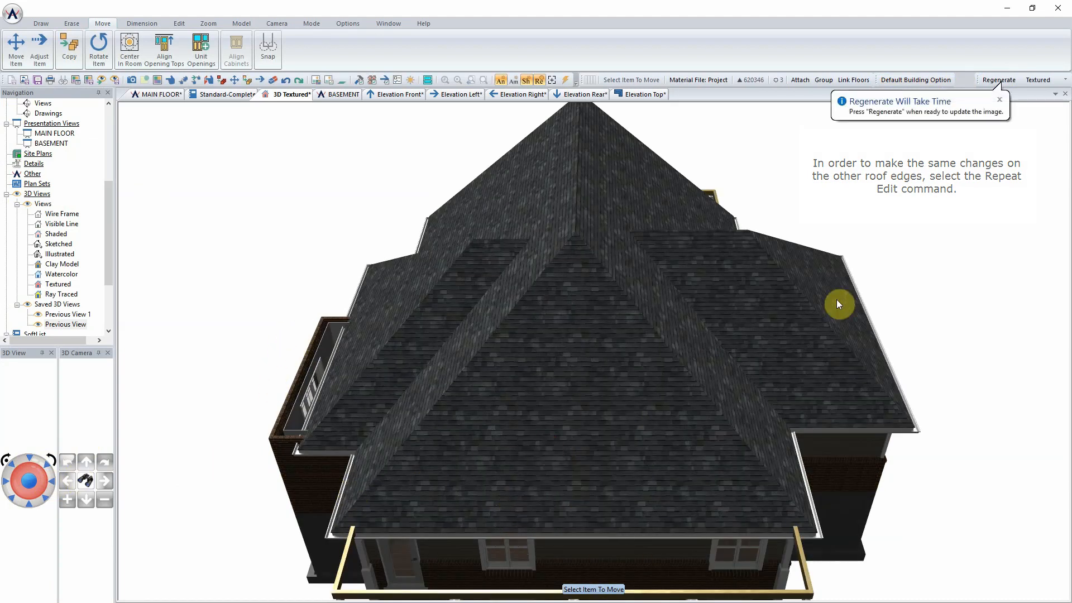
{"action": "left_click", "coordinate": [987, 80]}
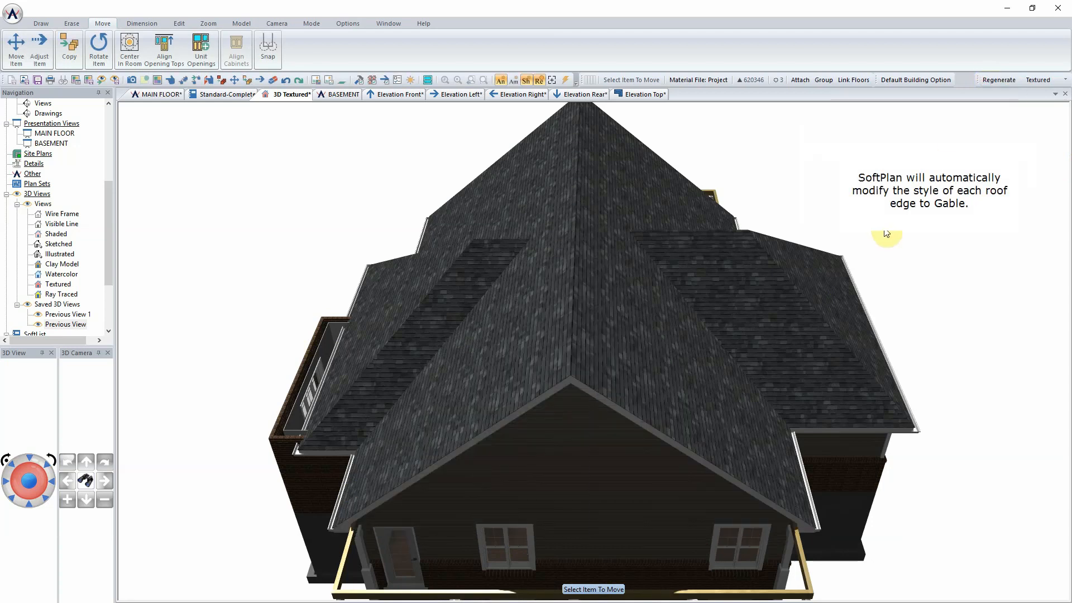
Step: Repeat the Gable edit on the short side edge of the front roof projection and regenerate the image
{"action": "left_click", "coordinate": [47, 498]}
{"action": "middle_click_drag", "start_coordinate": [394, 420], "coordinate": [603, 382]}
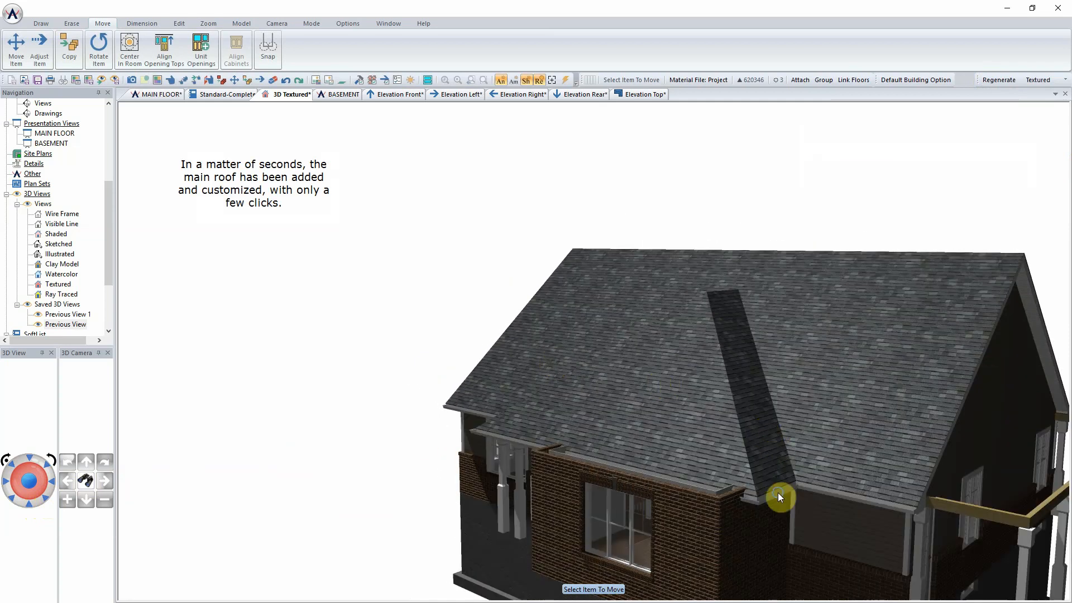
{"action": "right_click", "coordinate": [779, 494]}
{"action": "left_click", "coordinate": [819, 401]}
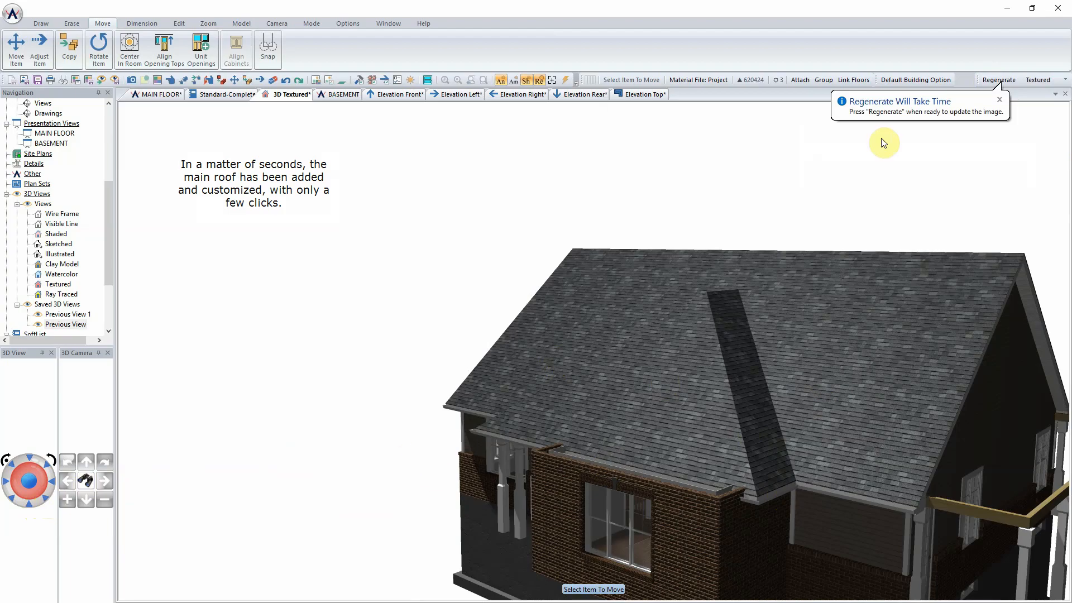
{"action": "left_click", "coordinate": [997, 80]}
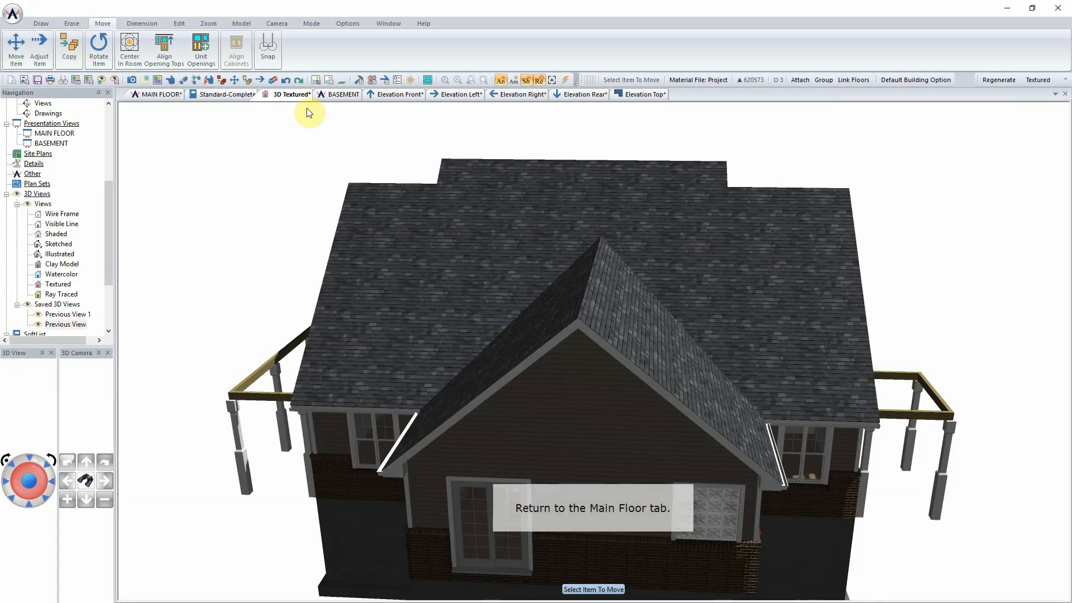
Step: On the main floor plan, trace a rectangular roof over the front dining area with Trace Roof
{"action": "left_click", "coordinate": [162, 95]}
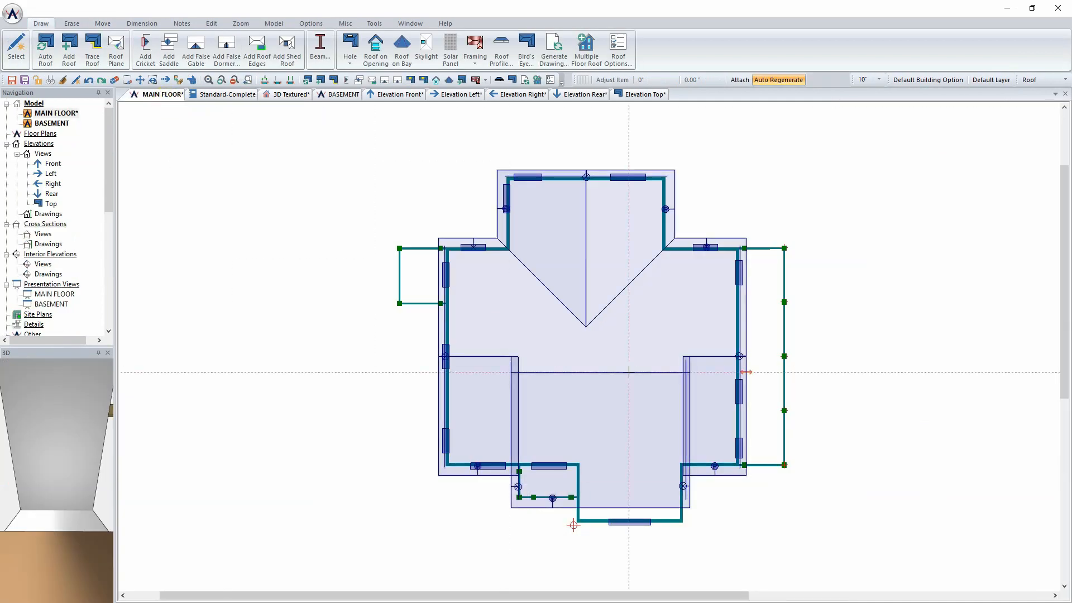
{"action": "right_click", "coordinate": [226, 208]}
{"action": "left_click", "coordinate": [257, 255]}
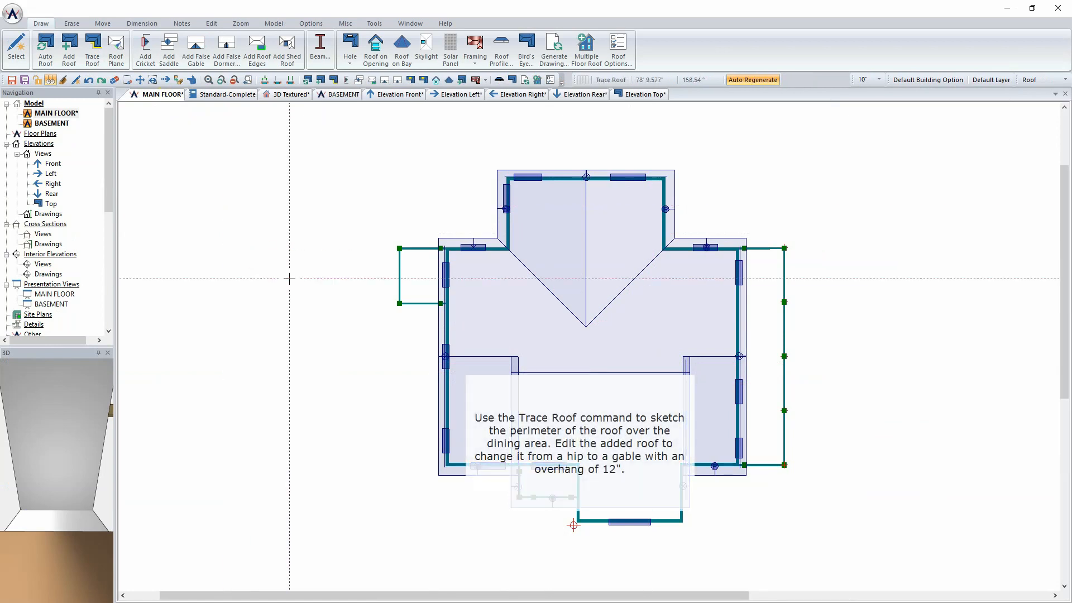
{"action": "scroll", "coordinate": [642, 534], "scroll_direction": "up", "scroll_amount": 3}
{"action": "scroll", "coordinate": [589, 346], "scroll_direction": "up", "scroll_amount": 2}
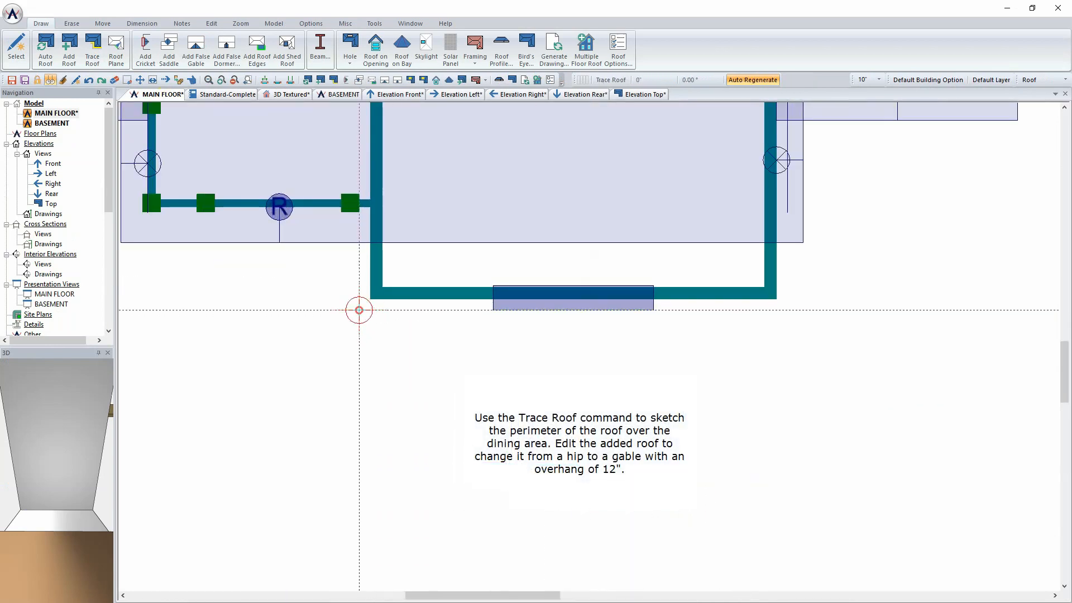
{"action": "left_click", "coordinate": [359, 211]}
{"action": "left_click", "coordinate": [786, 212]}
{"action": "left_click", "coordinate": [786, 312]}
{"action": "left_click", "coordinate": [359, 311]}
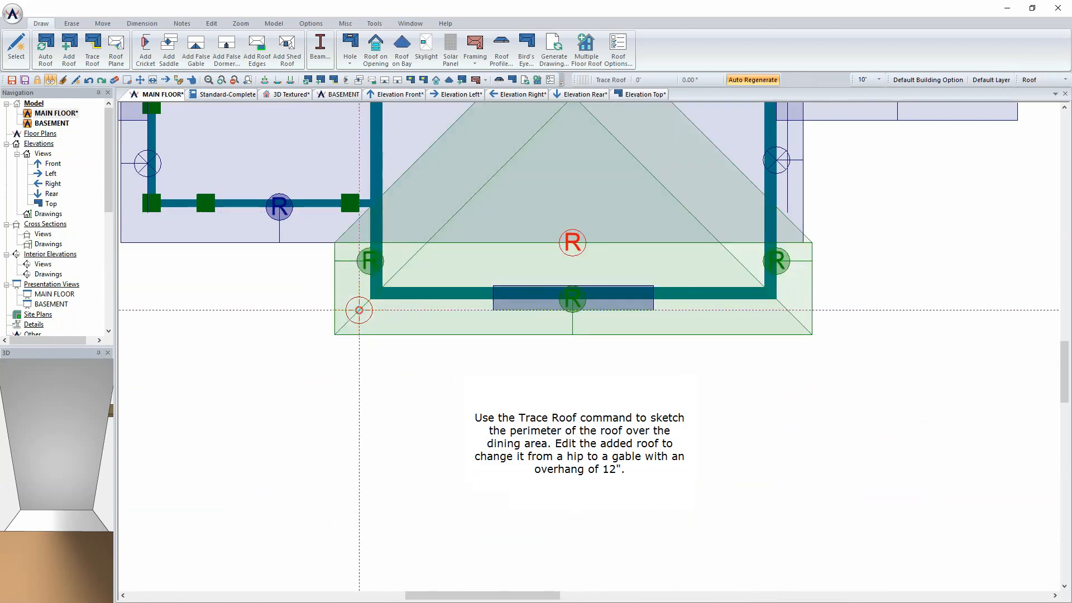
{"action": "scroll", "coordinate": [581, 351], "scroll_direction": "down", "scroll_amount": 4}
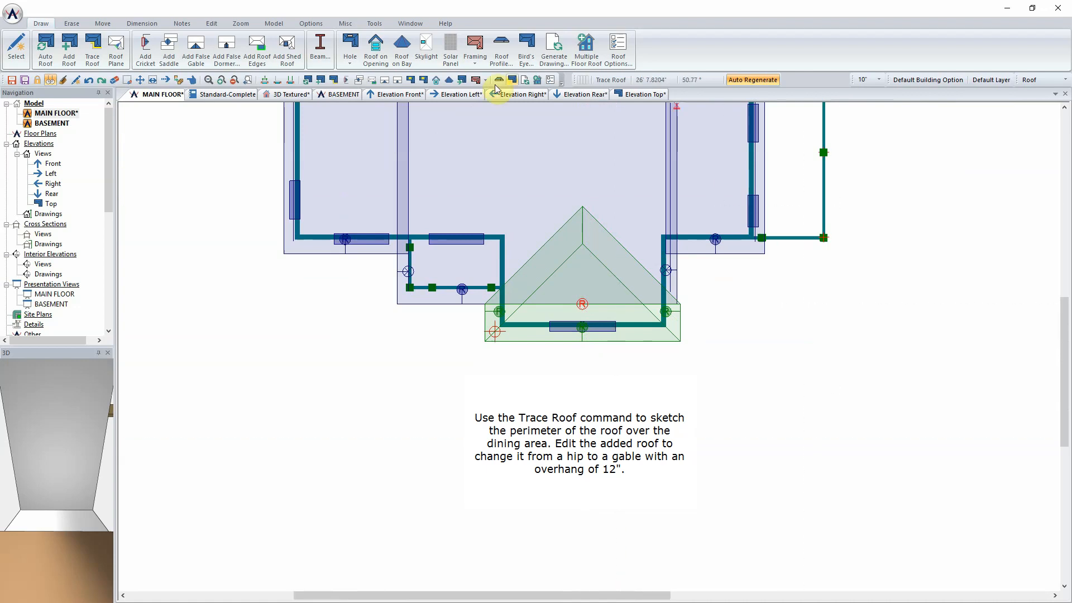
Step: In the front elevation, change the dining area roof's front edge to Gable with a 12" overhang
{"action": "left_click", "coordinate": [385, 95]}
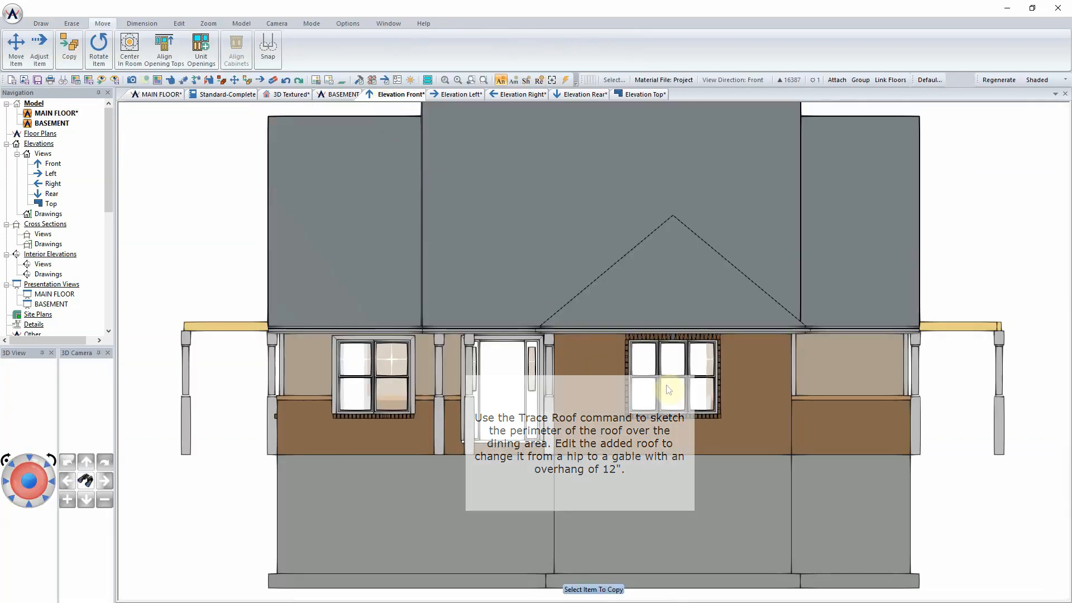
{"action": "right_click", "coordinate": [667, 330]}
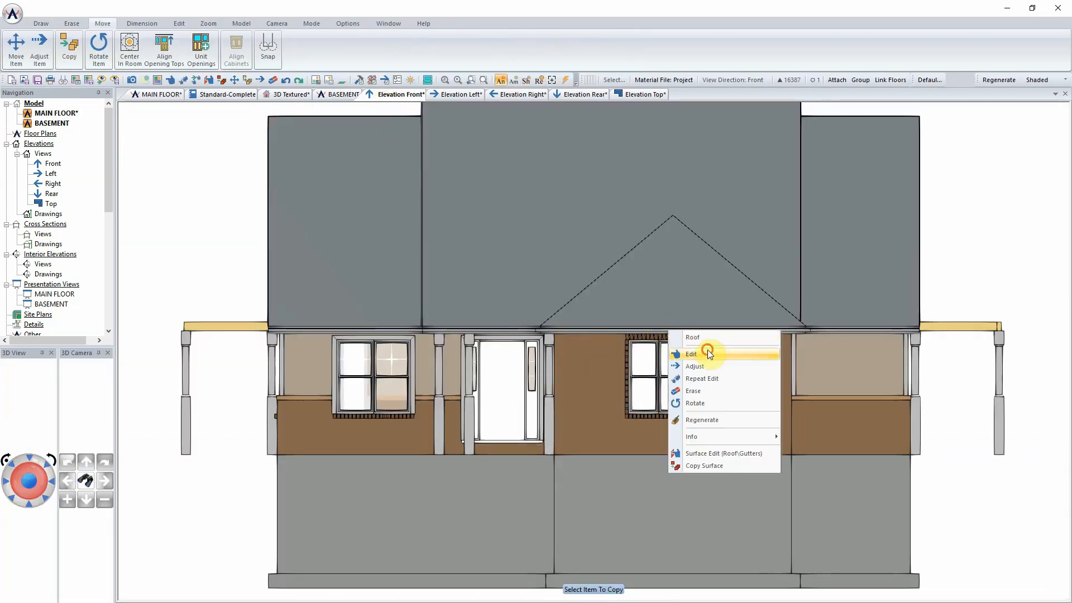
{"action": "left_click", "coordinate": [708, 350]}
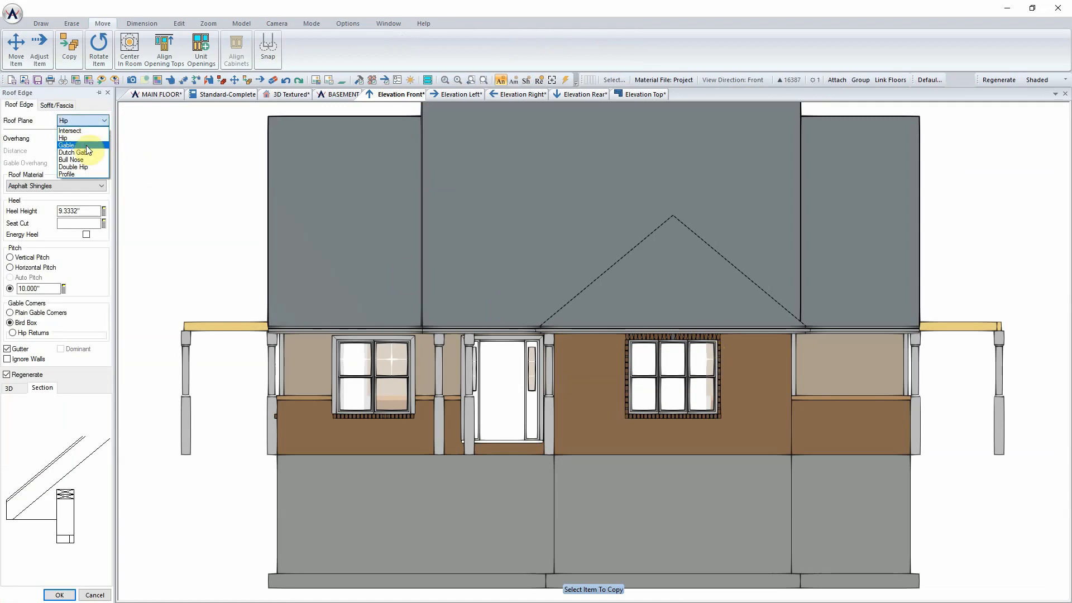
{"action": "left_click", "coordinate": [86, 136]}
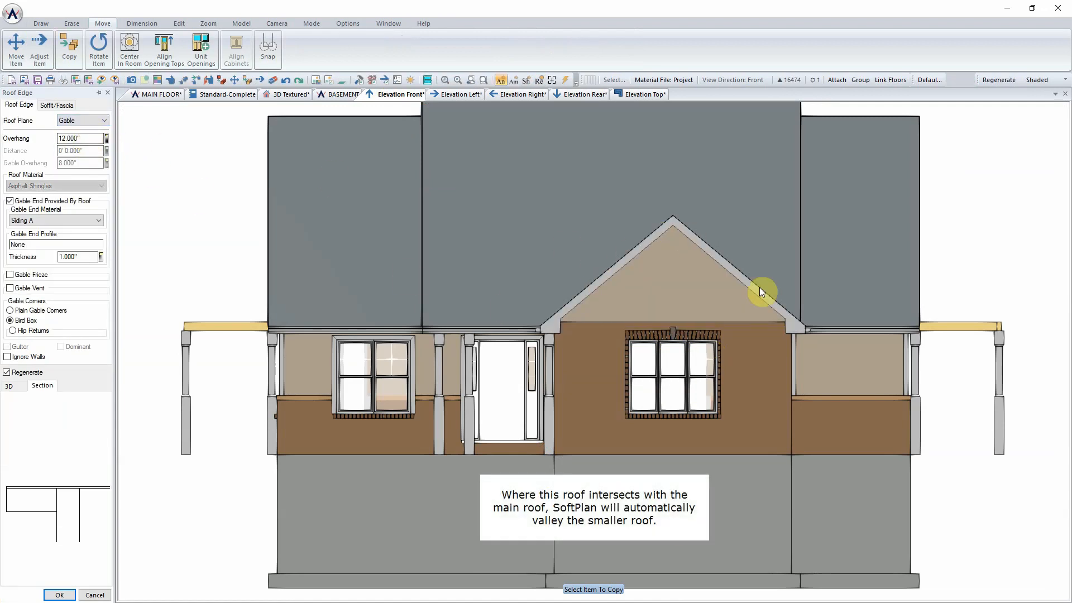
{"action": "left_click", "coordinate": [58, 595]}
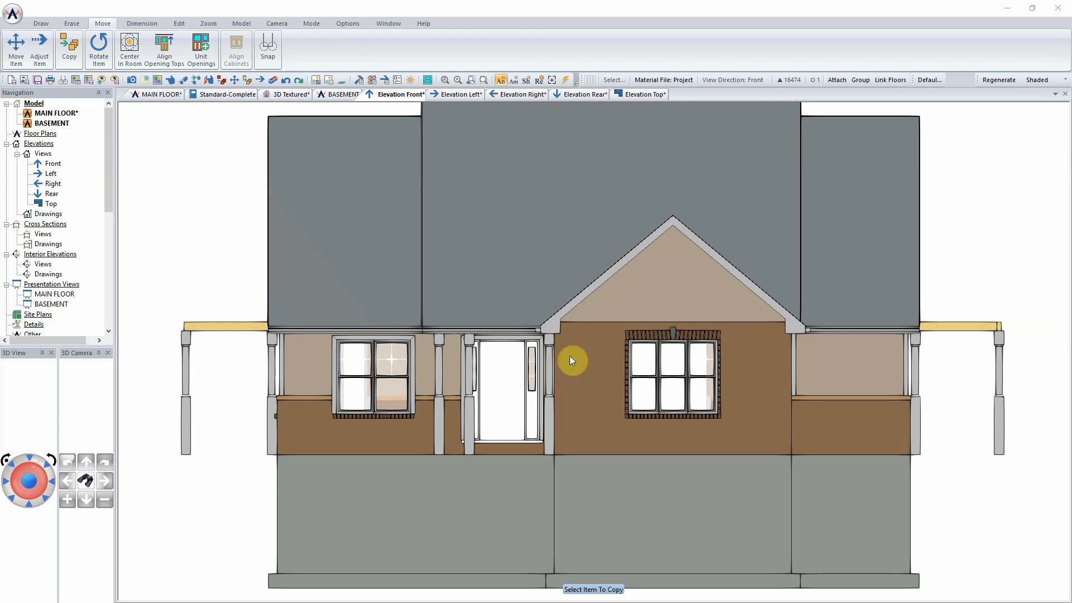
{"action": "left_click", "coordinate": [206, 24]}
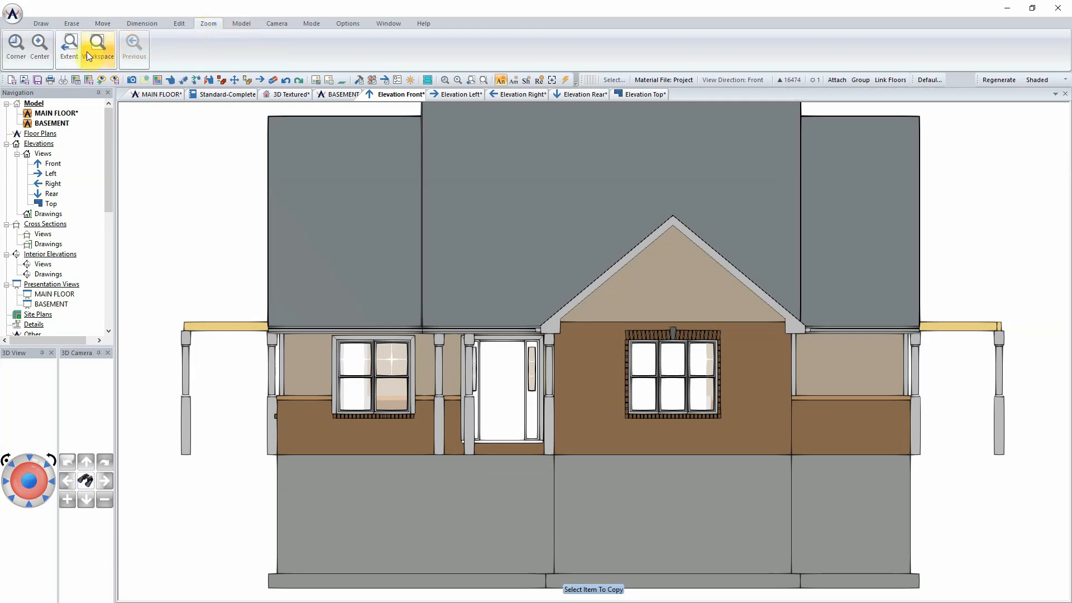
{"action": "left_click", "coordinate": [72, 52]}
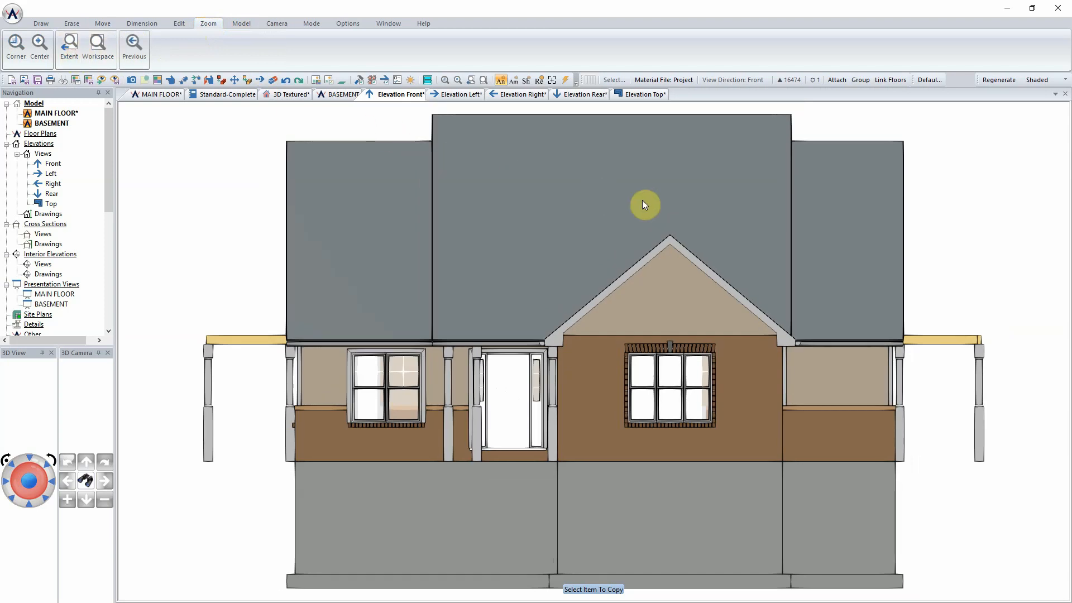
Step: On the main floor plan, set the default roof pitch to 5" in Roof Options
{"action": "left_click", "coordinate": [163, 95]}
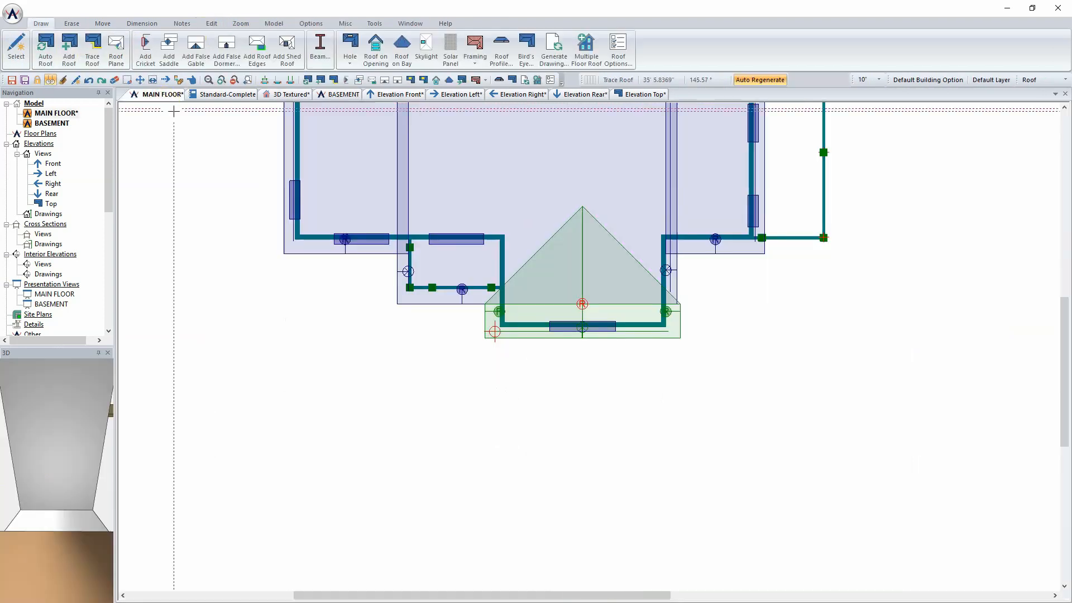
{"action": "scroll", "coordinate": [547, 190], "scroll_direction": "down", "scroll_amount": 3}
{"action": "scroll", "coordinate": [531, 311], "scroll_direction": "up", "scroll_amount": 5}
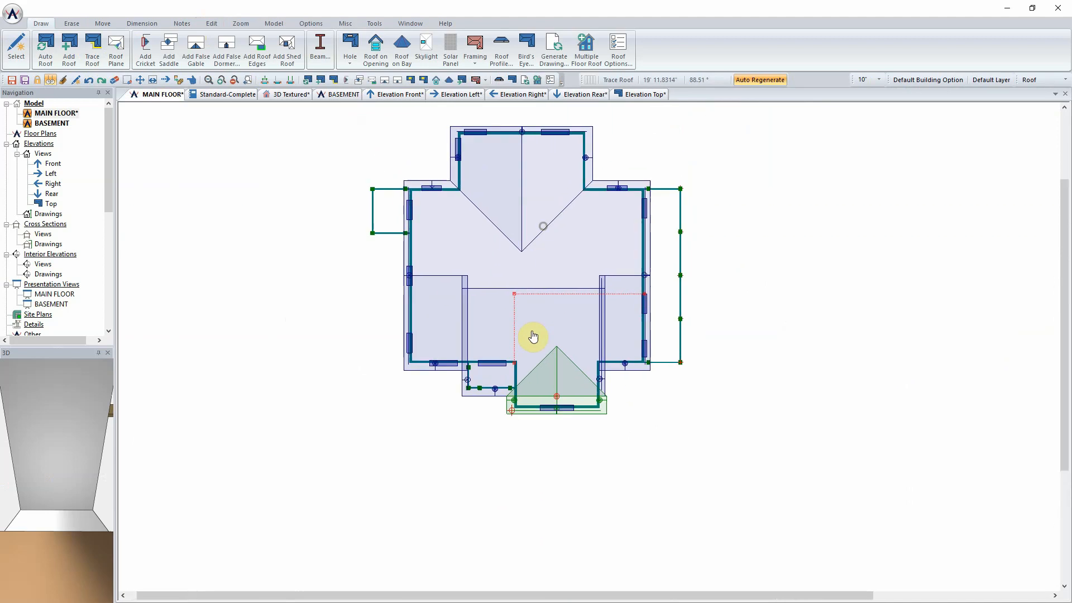
{"action": "scroll", "coordinate": [588, 339], "scroll_direction": "down", "scroll_amount": 1}
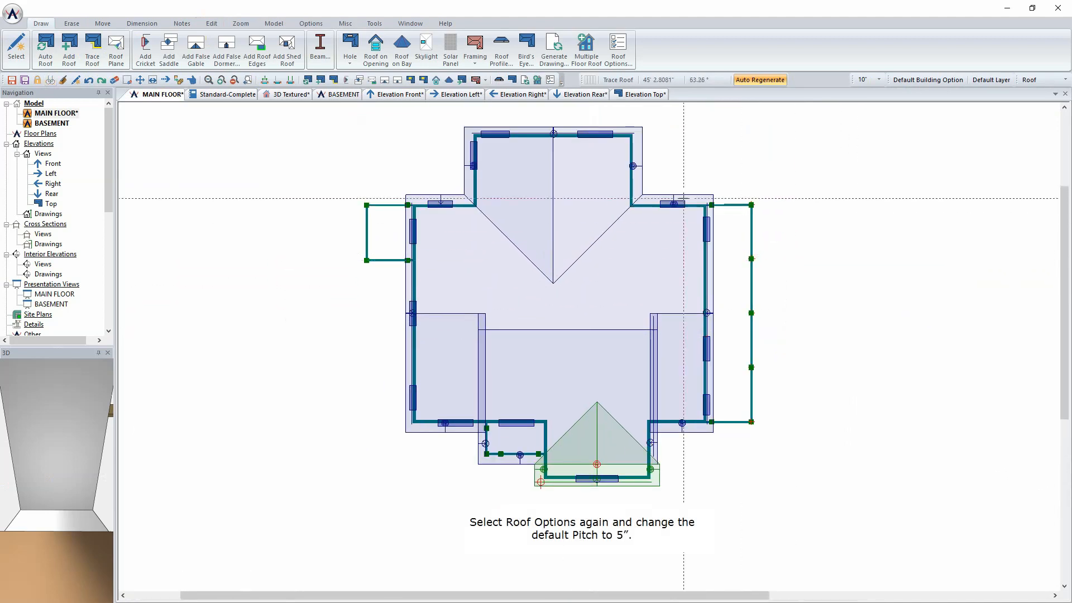
{"action": "left_click", "coordinate": [618, 44]}
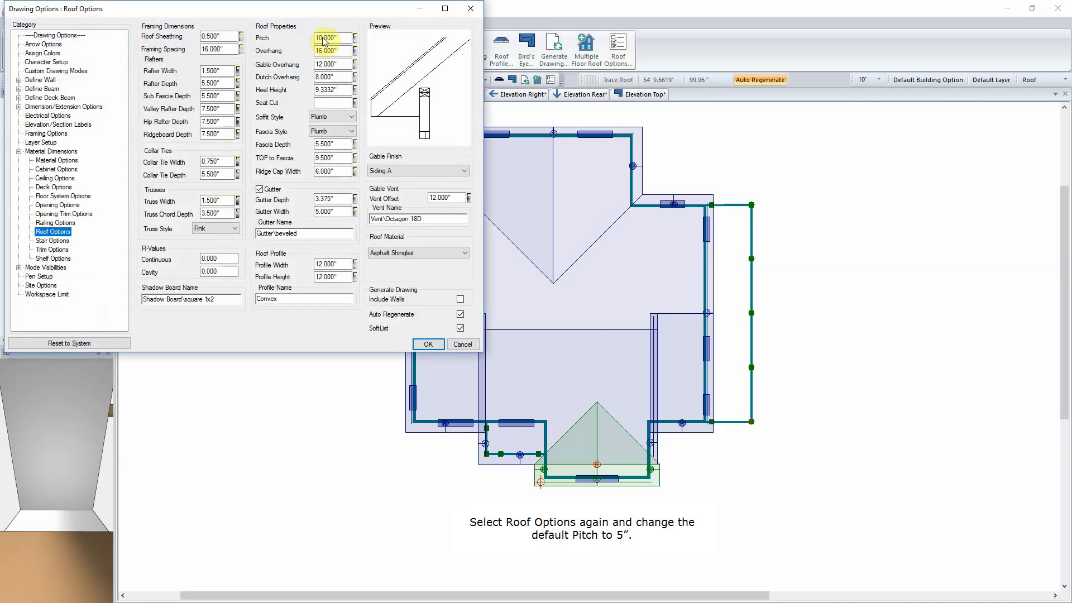
{"action": "type", "text": "5"}
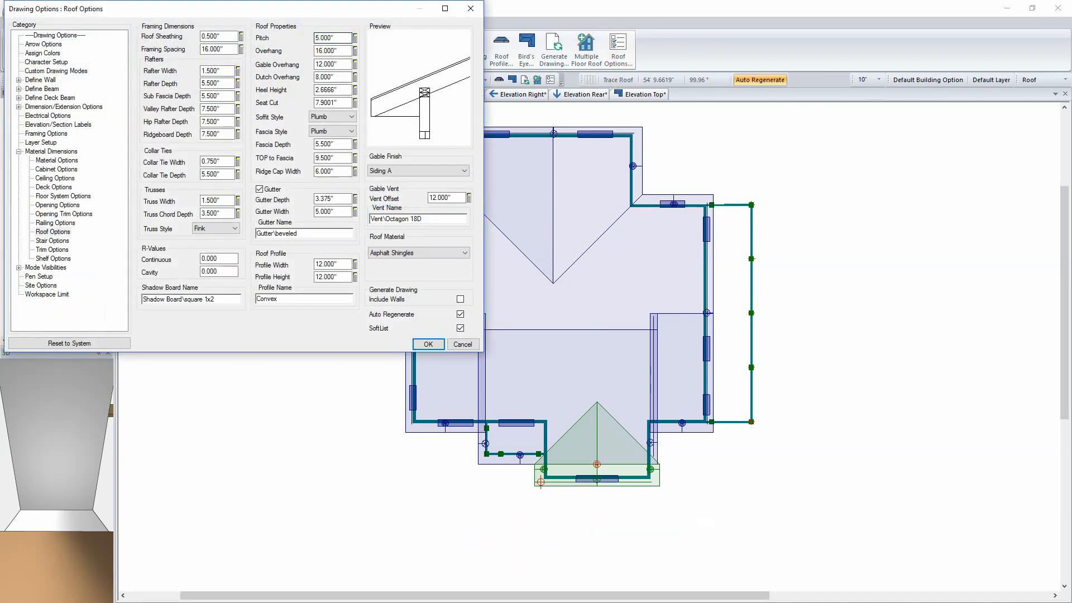
{"action": "left_click", "coordinate": [444, 340]}
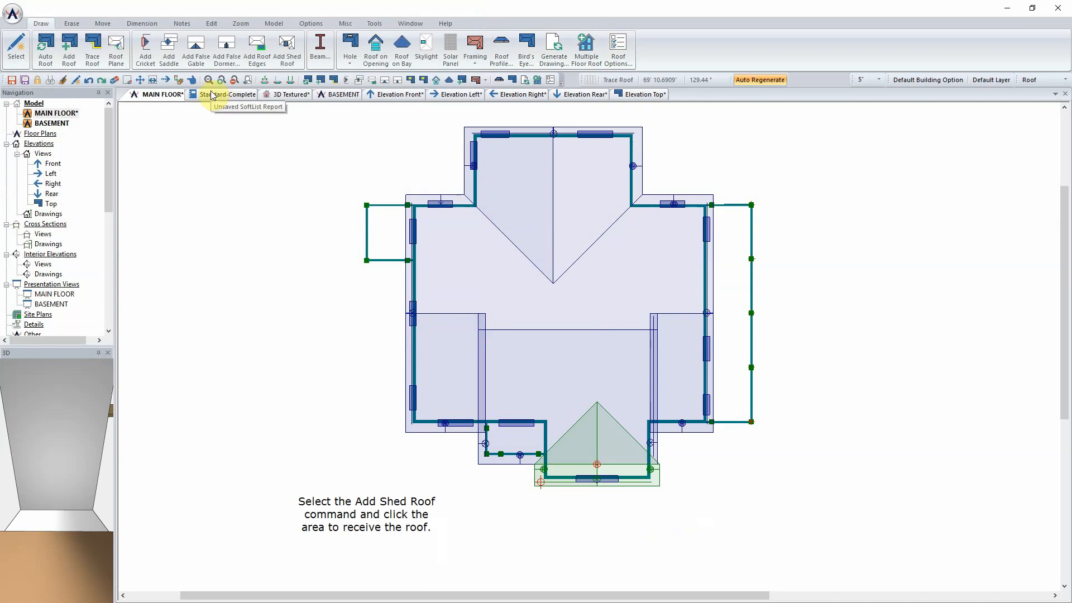
Step: Add a shed roof from the house wall over the long side porch and check it in the textured 3D view
{"action": "left_click", "coordinate": [287, 47]}
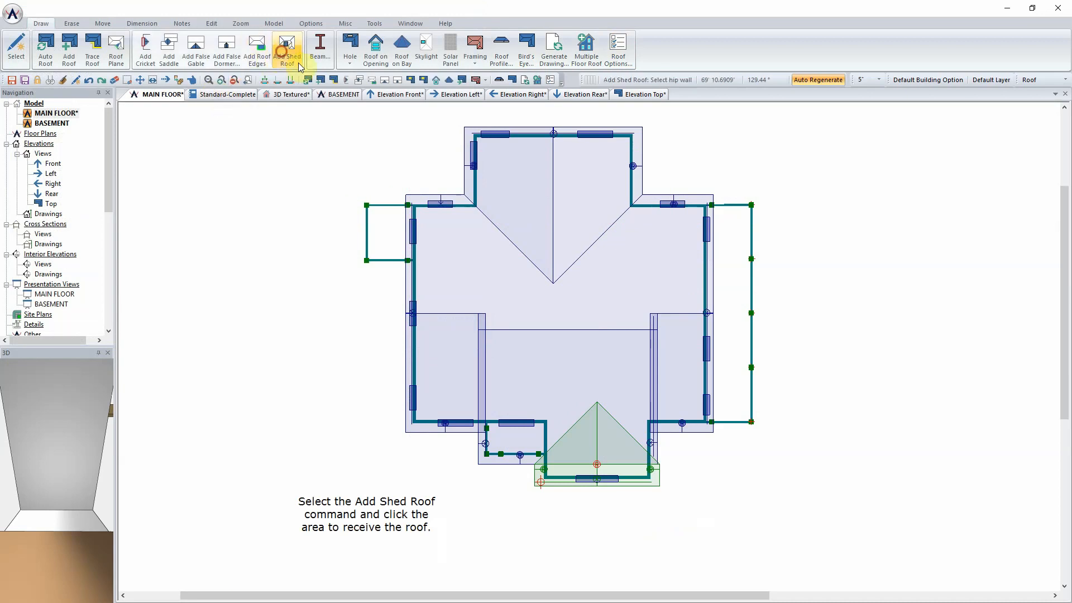
{"action": "left_click", "coordinate": [707, 291]}
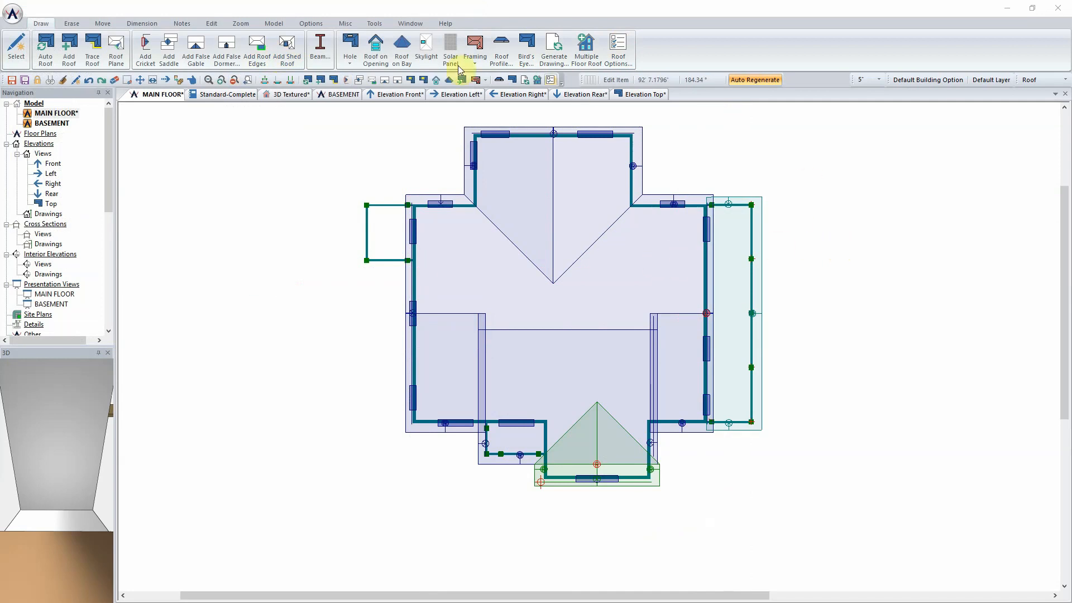
{"action": "left_click", "coordinate": [287, 94]}
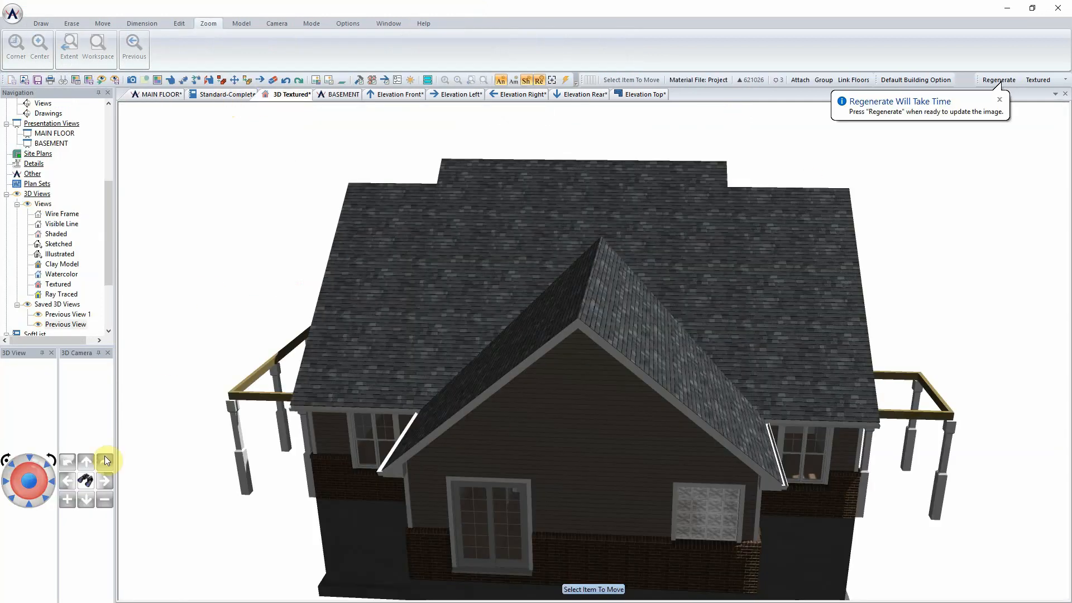
{"action": "left_click", "coordinate": [11, 500]}
{"action": "left_click_drag", "start_coordinate": [277, 448], "coordinate": [449, 423]}
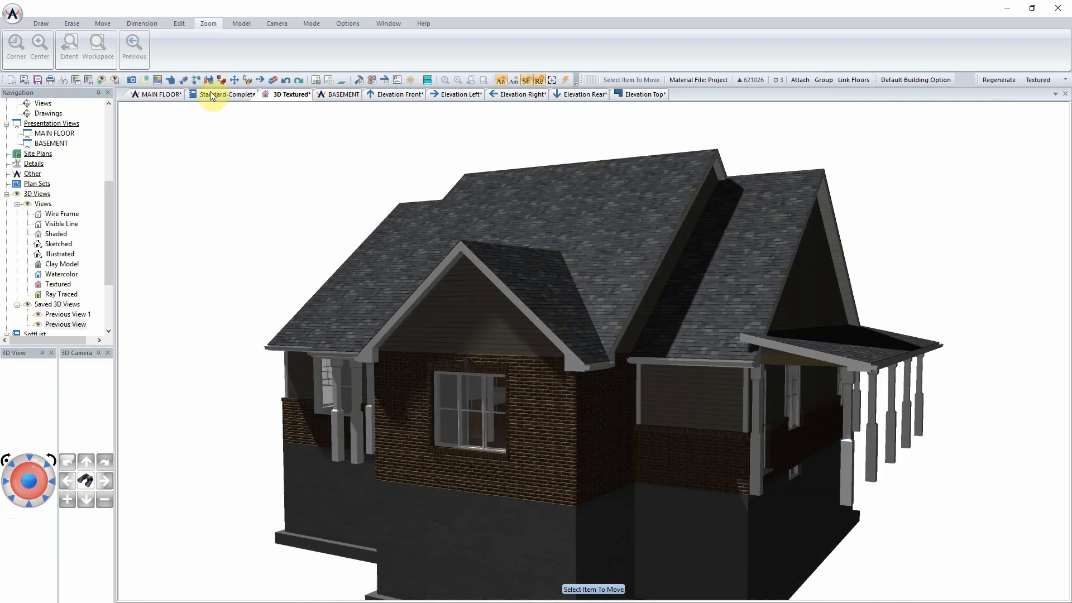
Step: On the main floor plan, change one end edge of the porch shed roof to Hip and repeat the edit on the opposite end
{"action": "left_click", "coordinate": [178, 96]}
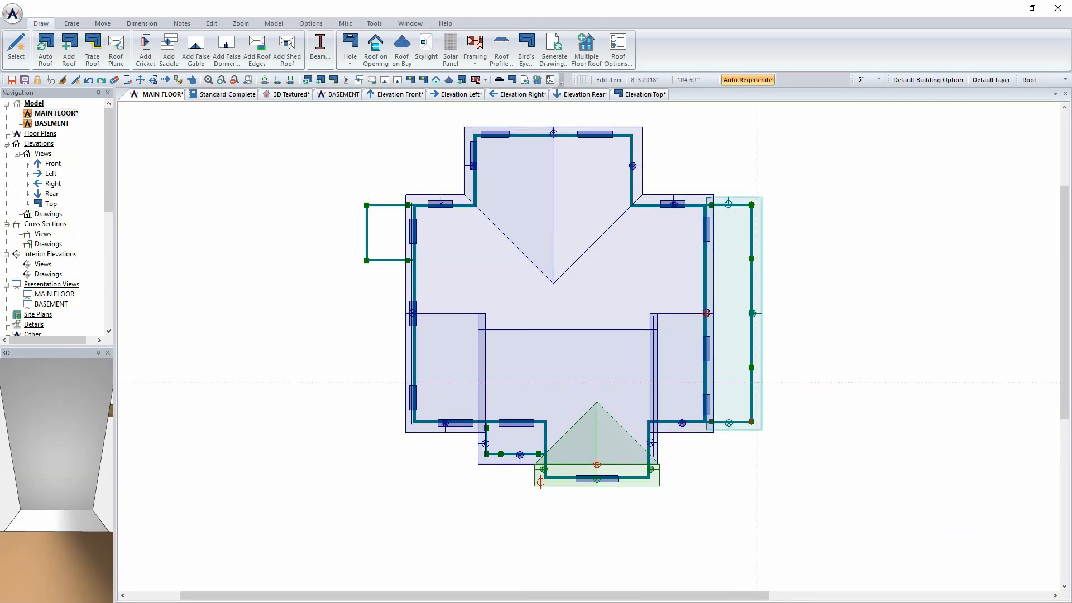
{"action": "right_click", "coordinate": [739, 196]}
{"action": "left_click", "coordinate": [764, 218]}
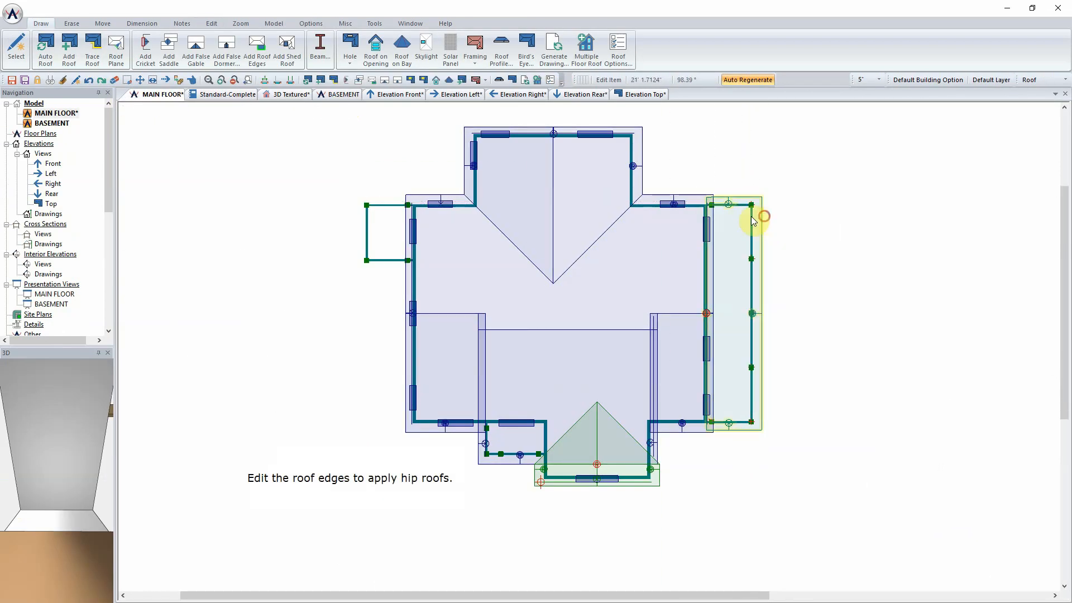
{"action": "left_click", "coordinate": [81, 120]}
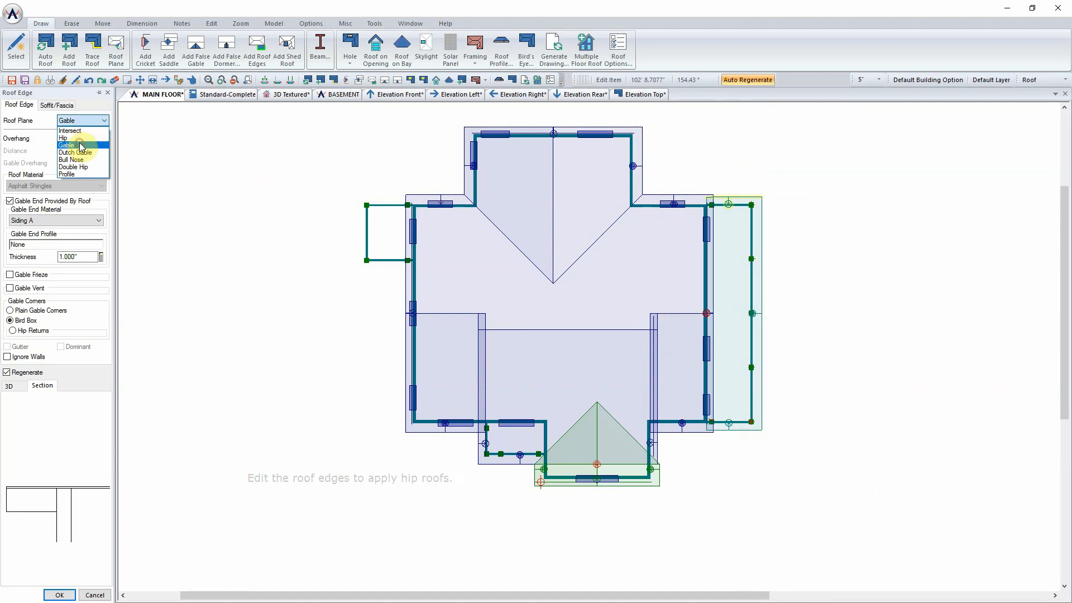
{"action": "left_click", "coordinate": [81, 138]}
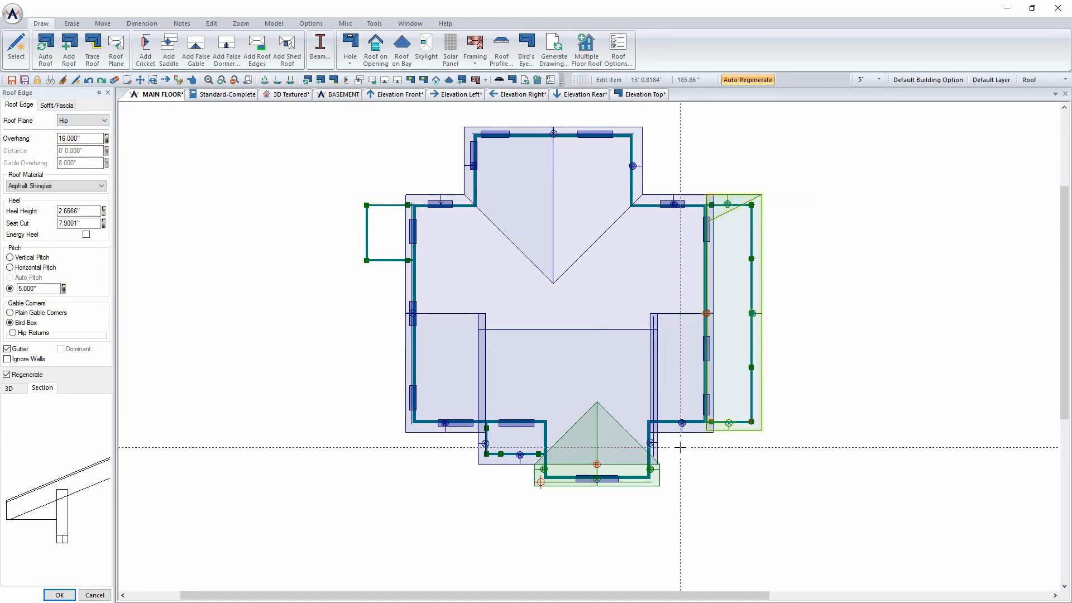
{"action": "right_click", "coordinate": [730, 428]}
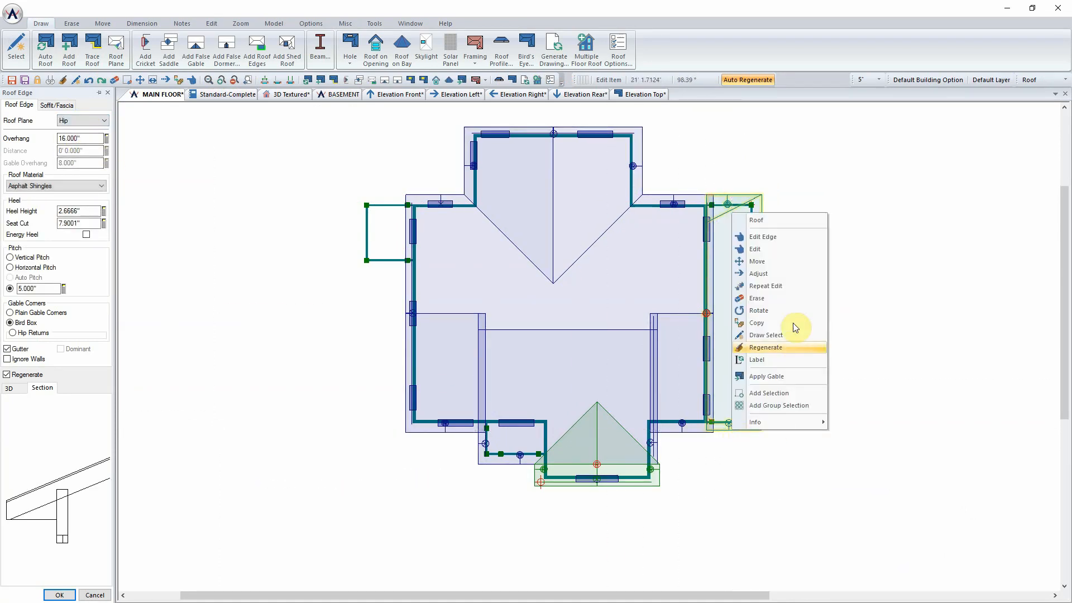
{"action": "left_click", "coordinate": [788, 287]}
Step: Regenerate the textured 3D view and inspect the house from the side with the small uncovered porch
{"action": "left_click", "coordinate": [285, 95]}
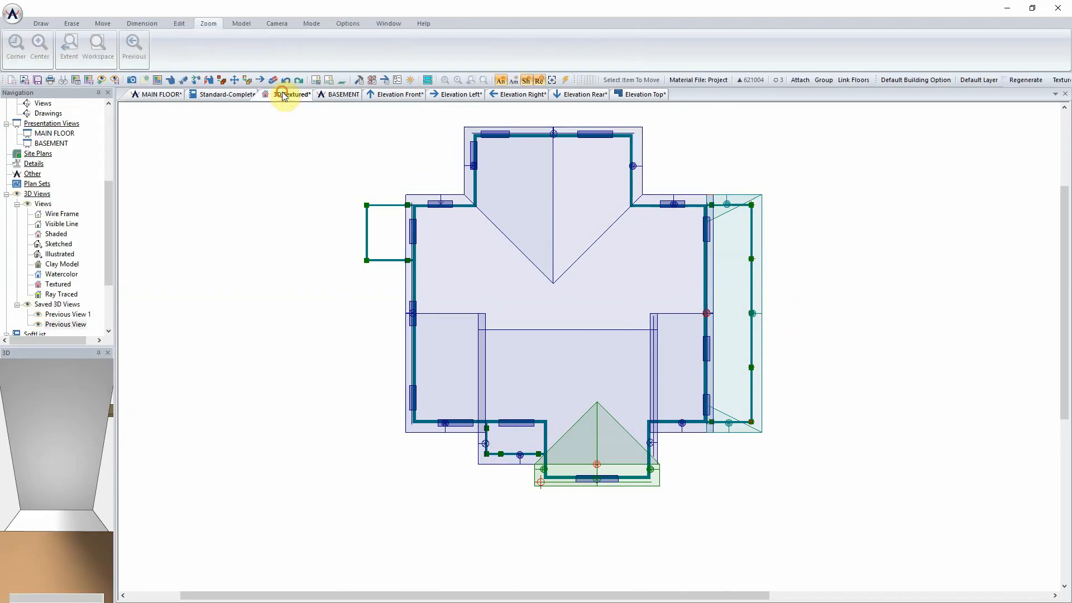
{"action": "left_click", "coordinate": [991, 81]}
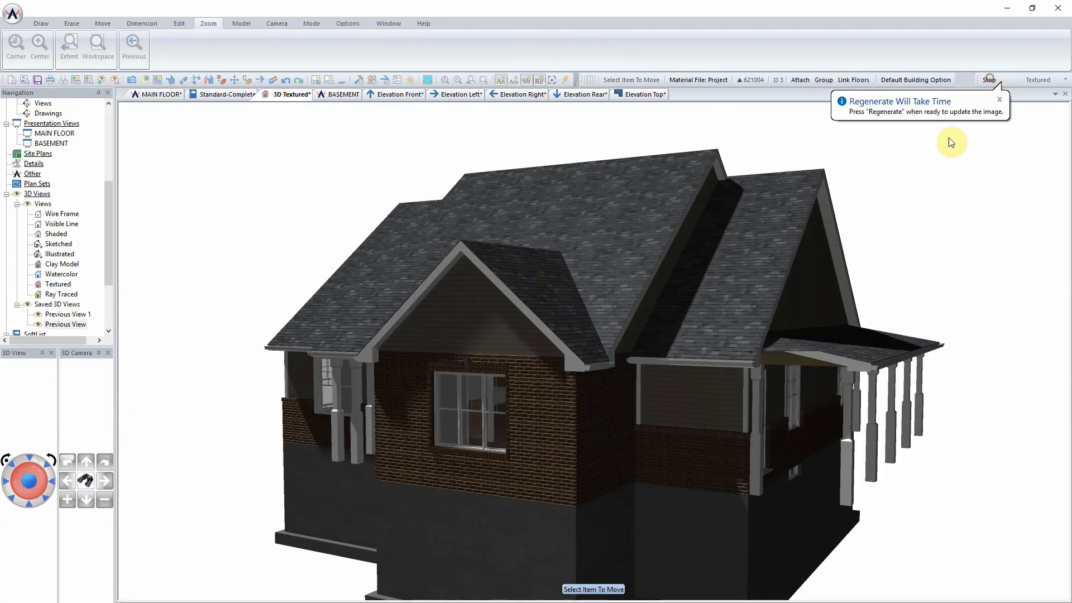
{"action": "middle_click_drag", "start_coordinate": [906, 239], "coordinate": [793, 242]}
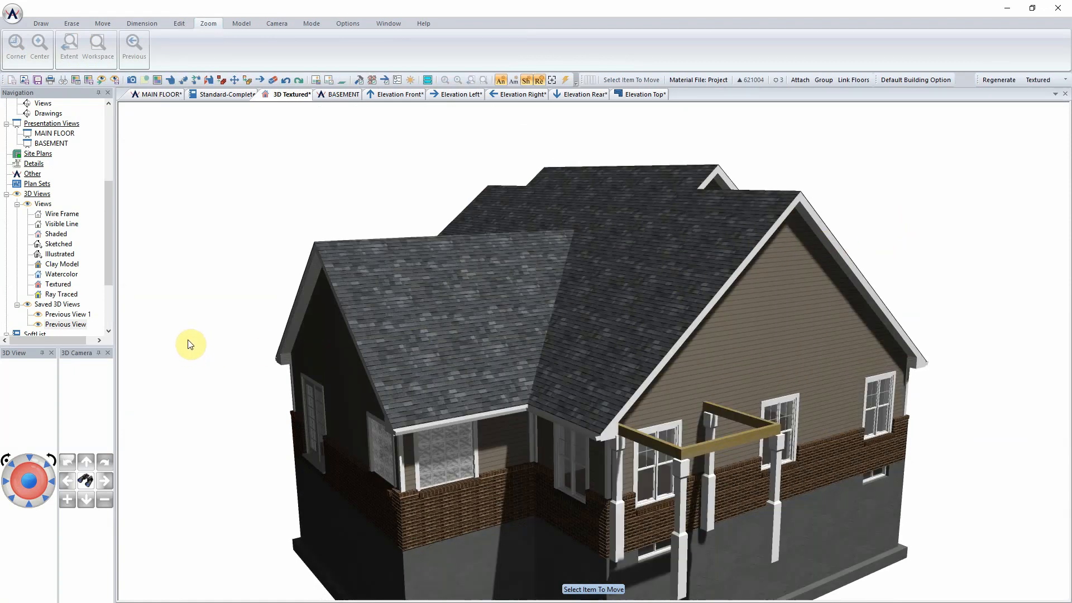
Step: On the main floor plan, trace a rectangular roof over the small side porch with Trace Roof and regenerate the textured 3D view
{"action": "left_click", "coordinate": [174, 95]}
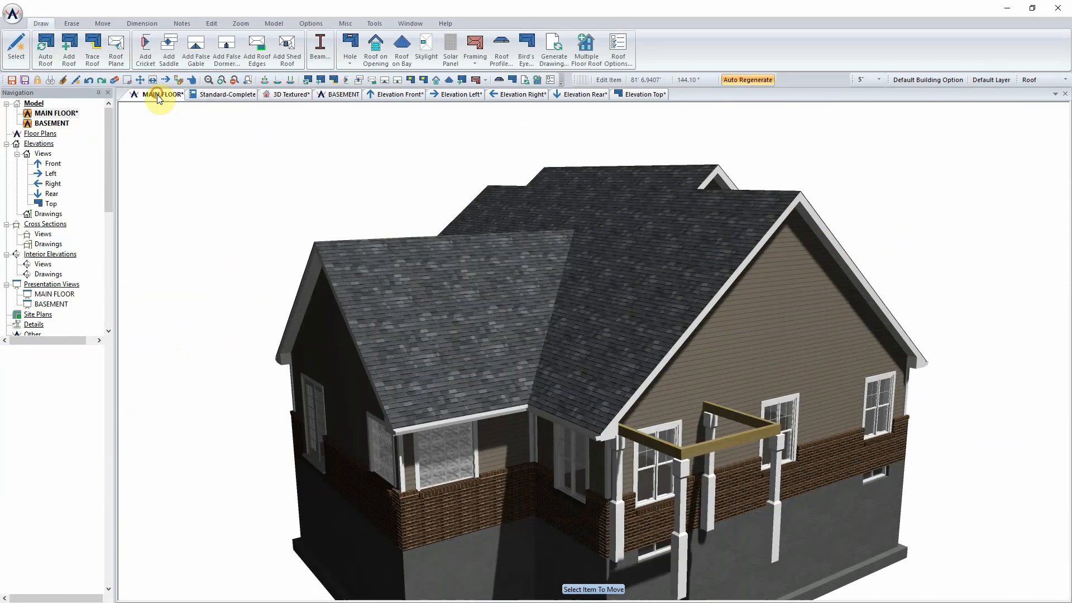
{"action": "scroll", "coordinate": [380, 248], "scroll_direction": "up", "scroll_amount": 5}
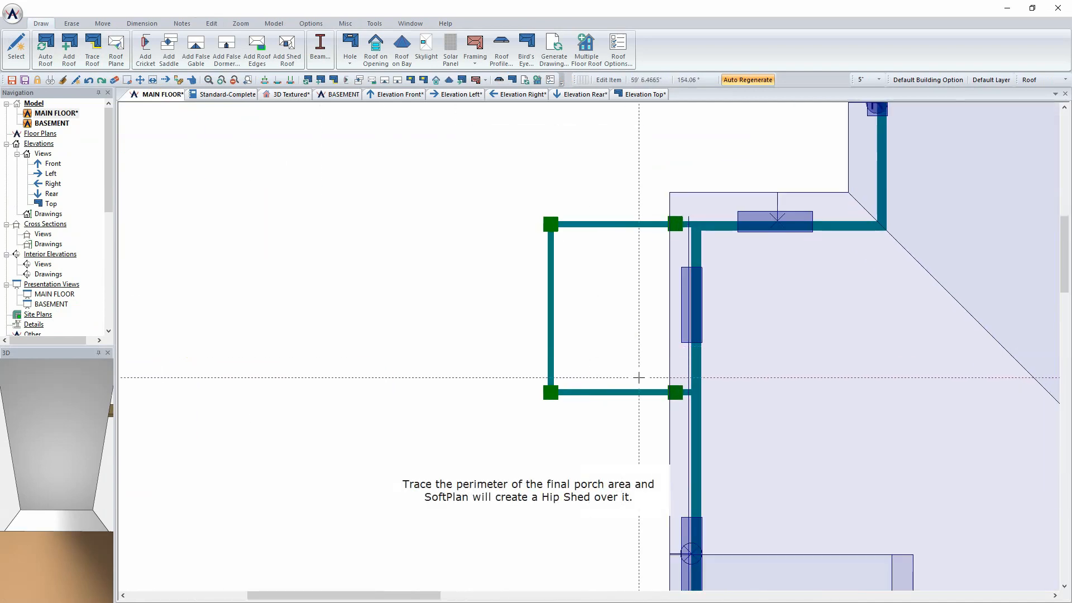
{"action": "left_click", "coordinate": [92, 48]}
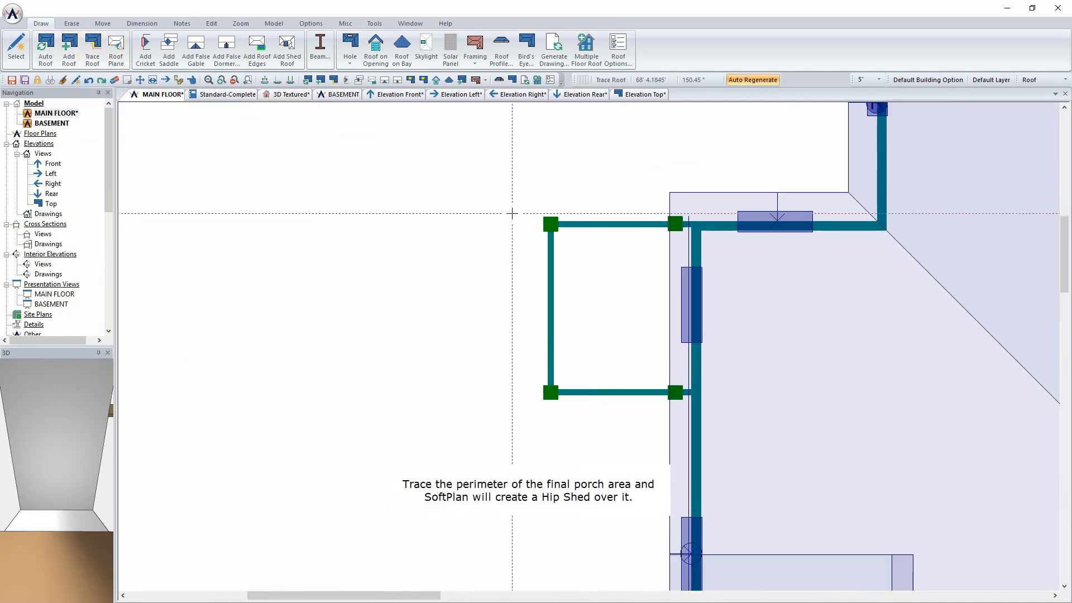
{"action": "left_click", "coordinate": [549, 223]}
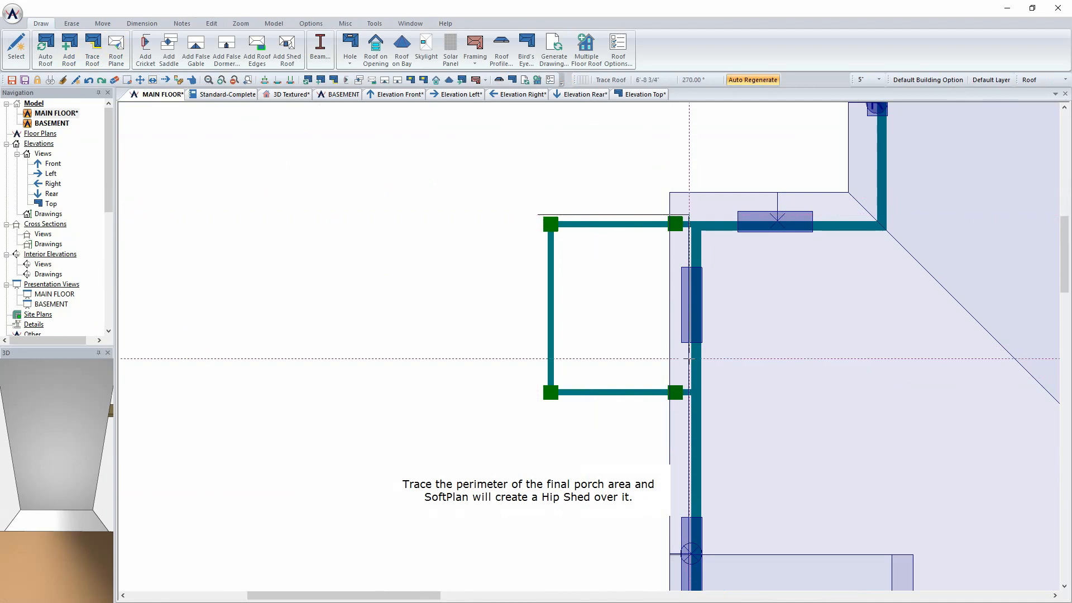
{"action": "left_click", "coordinate": [688, 400]}
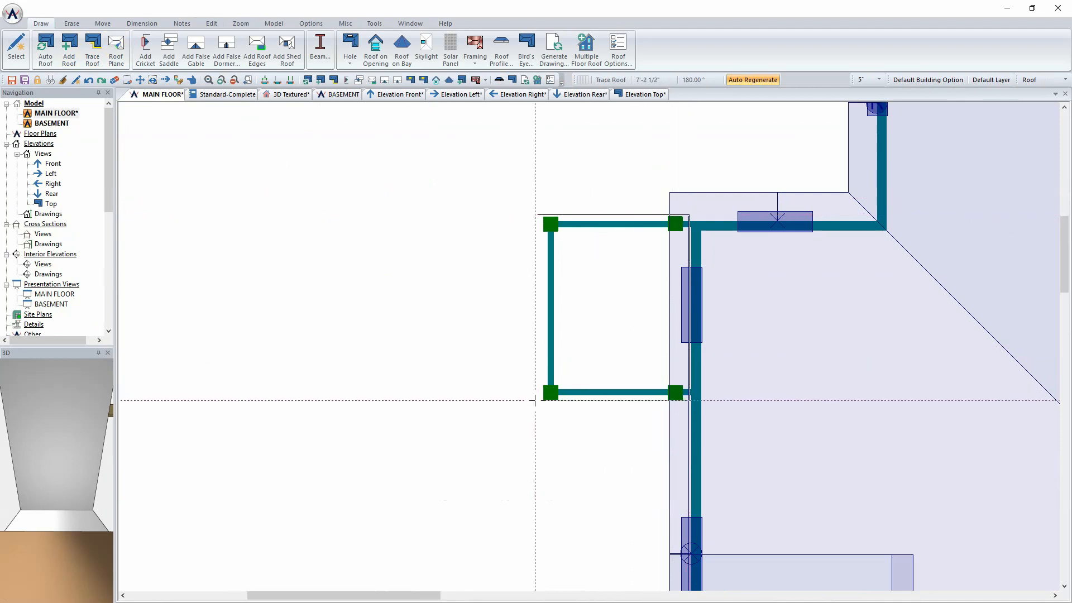
{"action": "left_click", "coordinate": [533, 216]}
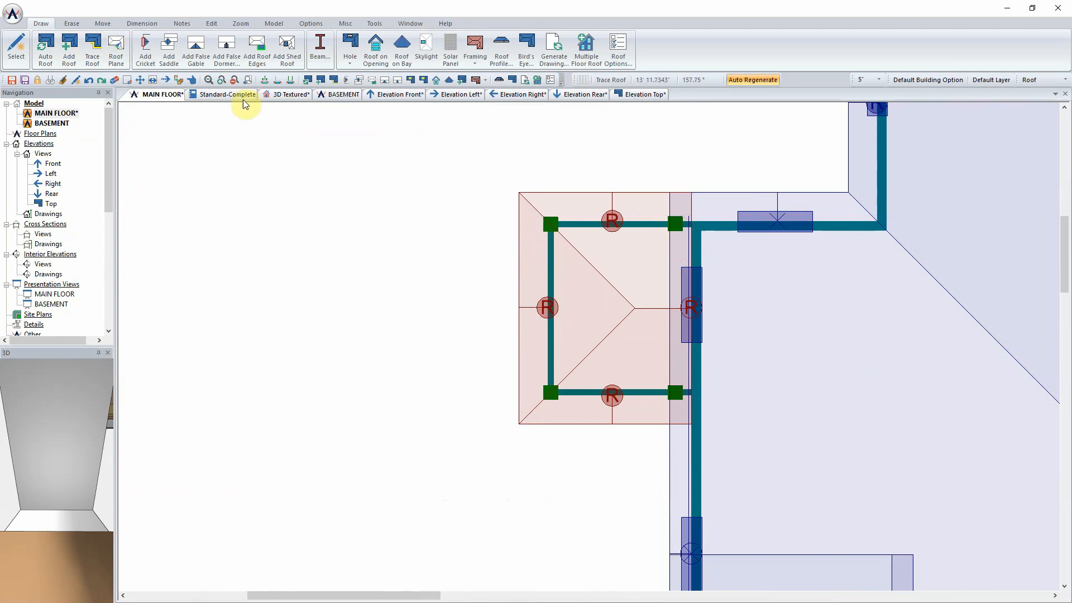
{"action": "left_click", "coordinate": [283, 96]}
{"action": "left_click", "coordinate": [991, 80]}
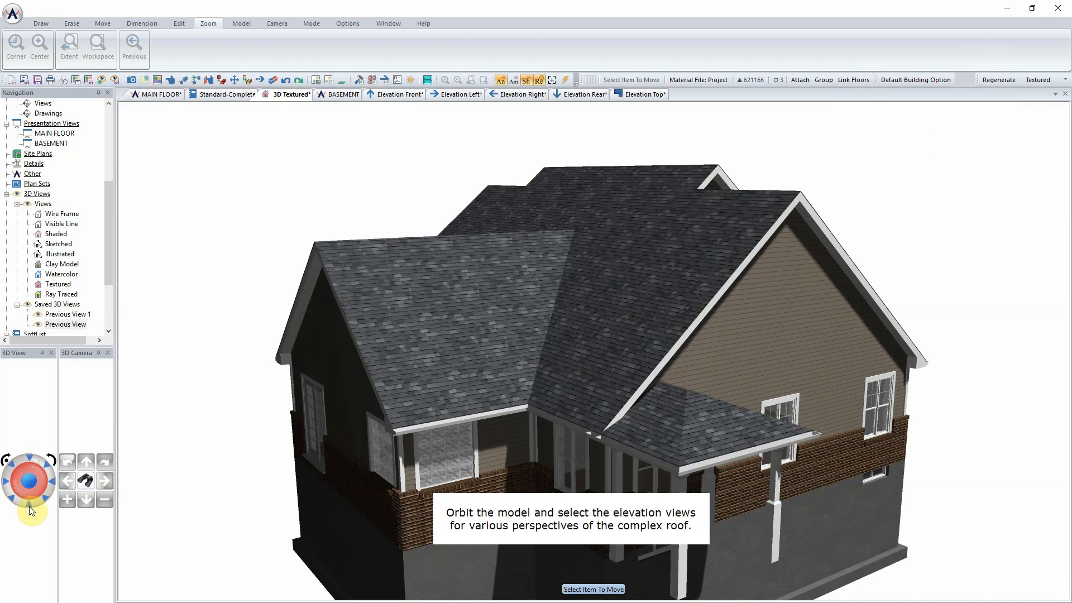
Step: Examine the complete roof and both side porch roofs from raised and lower angles in the textured 3D view
{"action": "left_click", "coordinate": [14, 498]}
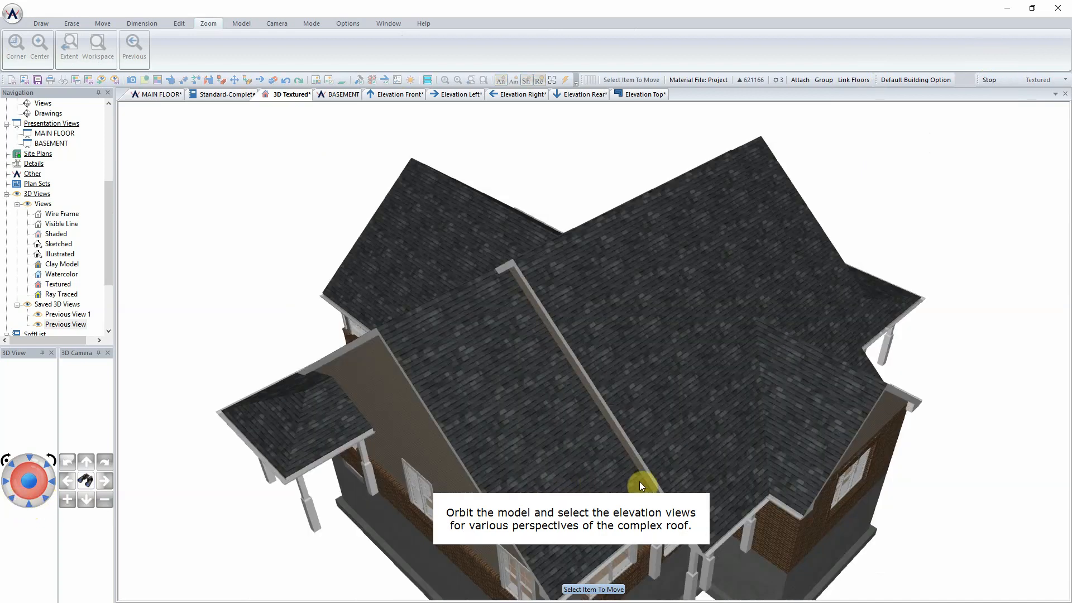
{"action": "middle_click_drag", "start_coordinate": [668, 464], "coordinate": [443, 500]}
{"action": "left_click", "coordinate": [84, 500]}
{"action": "left_click", "coordinate": [83, 499]}
{"action": "left_click", "coordinate": [84, 499]}
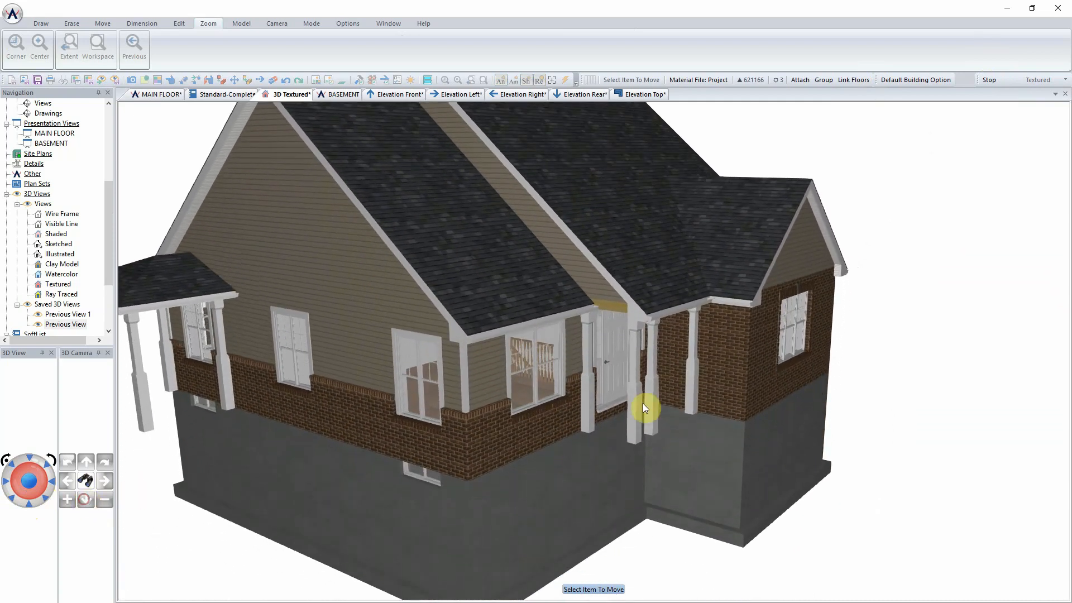
{"action": "scroll", "coordinate": [593, 401], "scroll_direction": "up", "scroll_amount": 3}
{"action": "scroll", "coordinate": [635, 398], "scroll_direction": "down", "scroll_amount": 1}
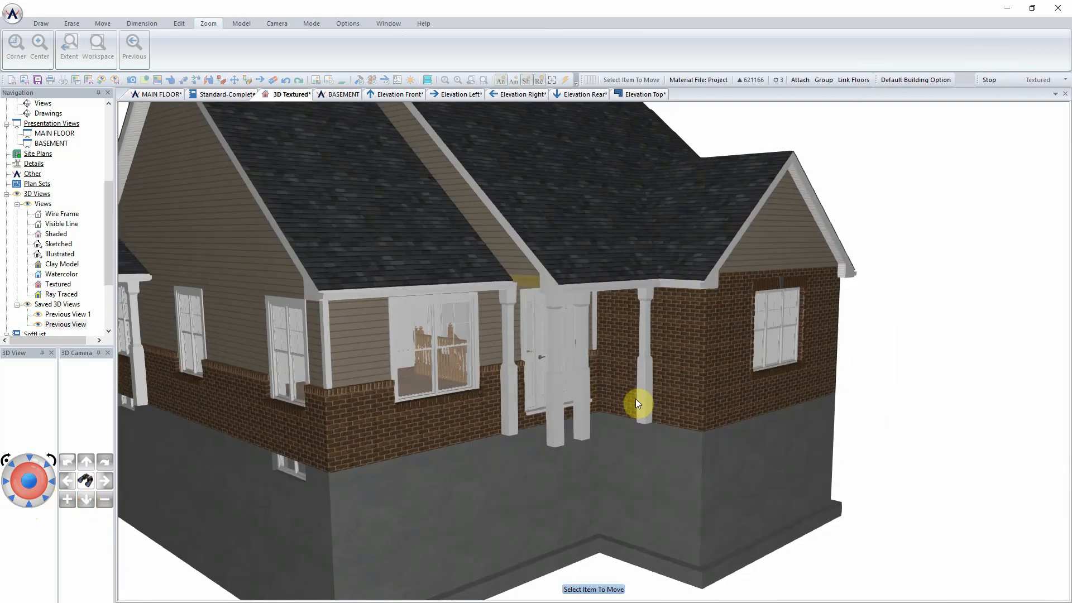
{"action": "middle_click_drag", "start_coordinate": [635, 398], "coordinate": [632, 406]}
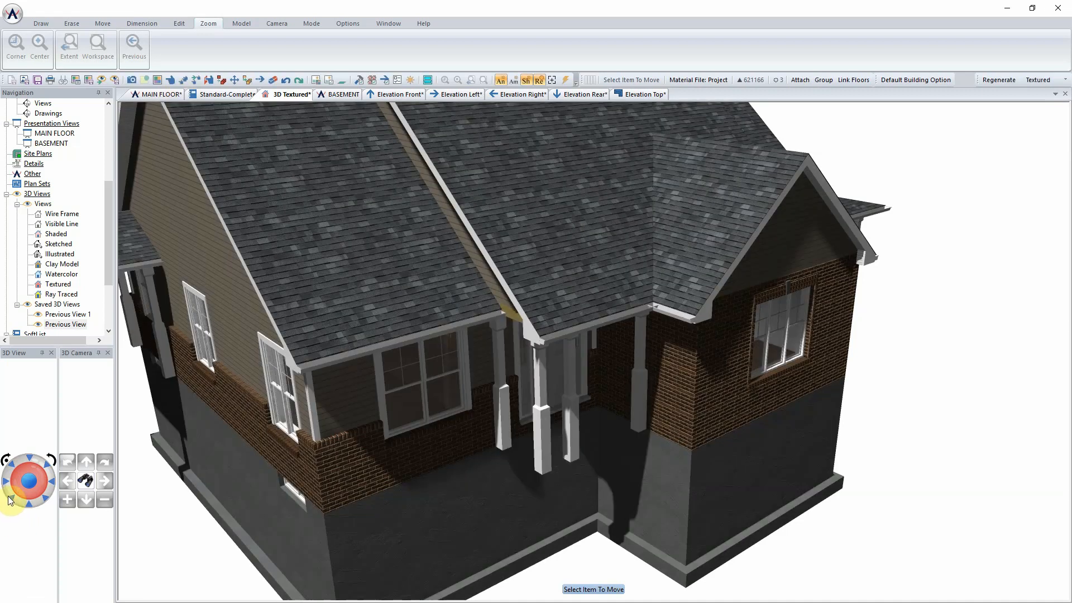
{"action": "left_click", "coordinate": [10, 497]}
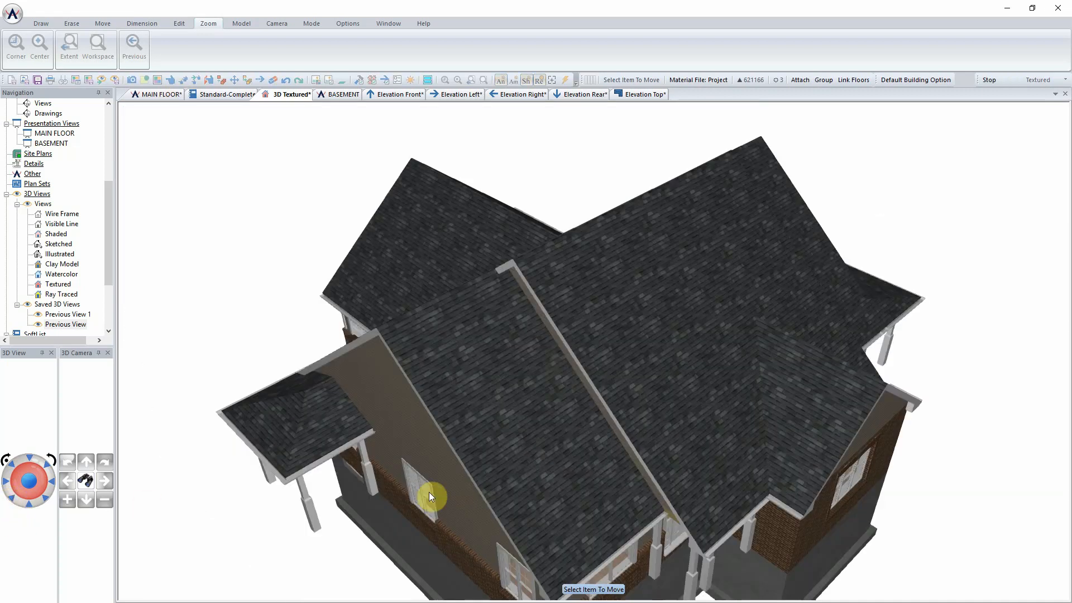
{"action": "left_click", "coordinate": [86, 500]}
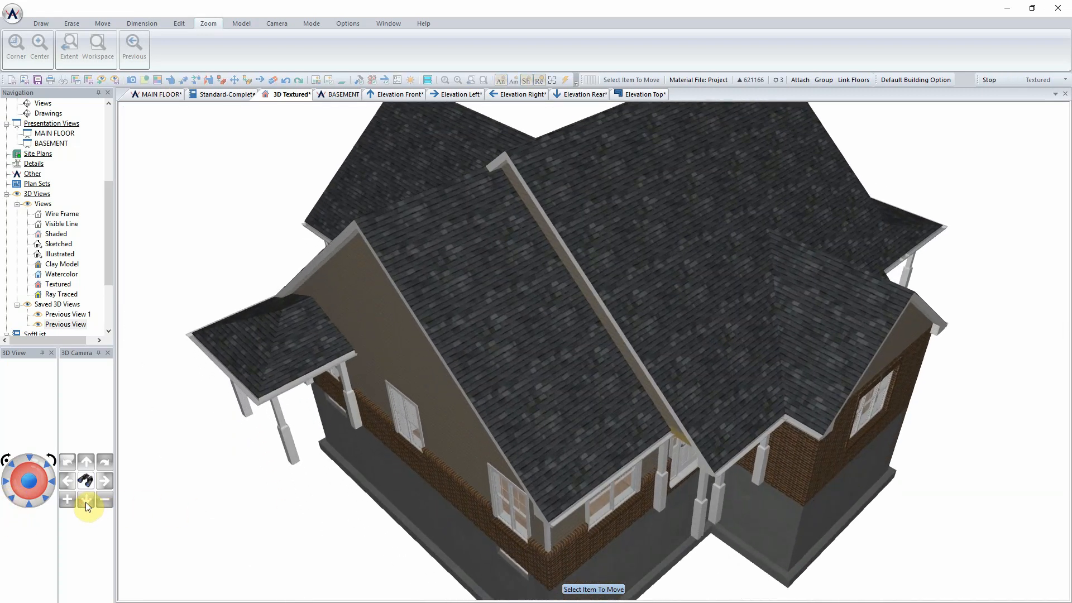
{"action": "left_click", "coordinate": [29, 497]}
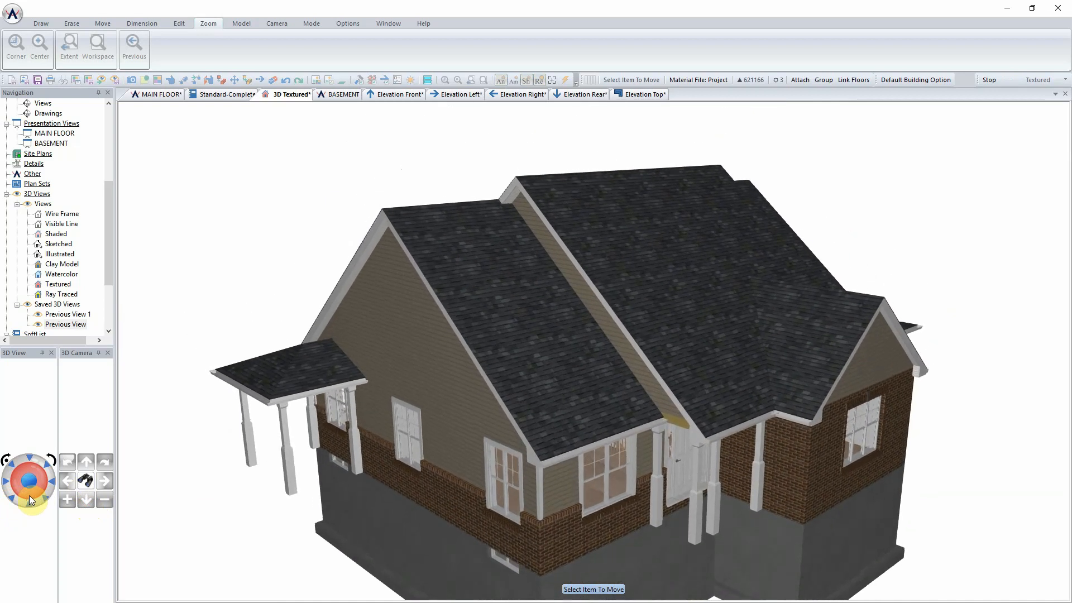
Step: Review the finished roof in the front, left and right elevations
{"action": "left_click", "coordinate": [393, 98]}
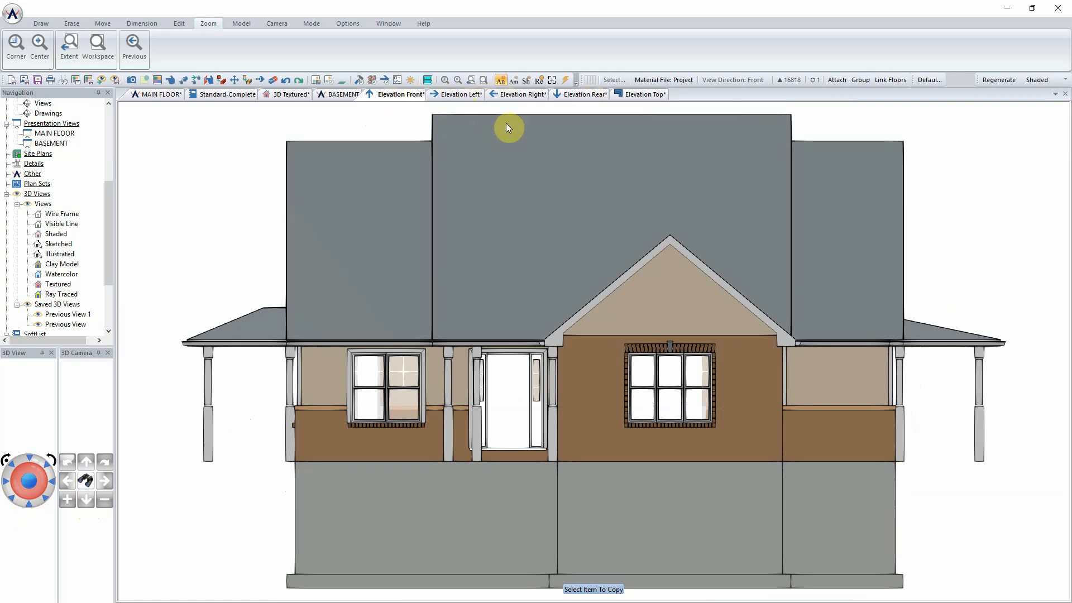
{"action": "left_click", "coordinate": [457, 96]}
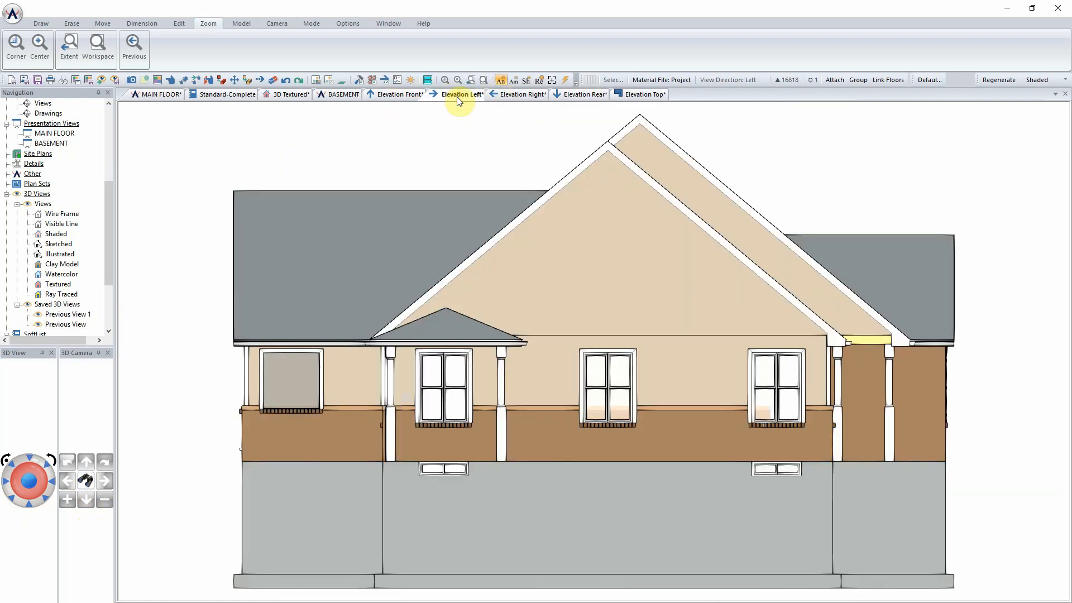
{"action": "left_click", "coordinate": [514, 95]}
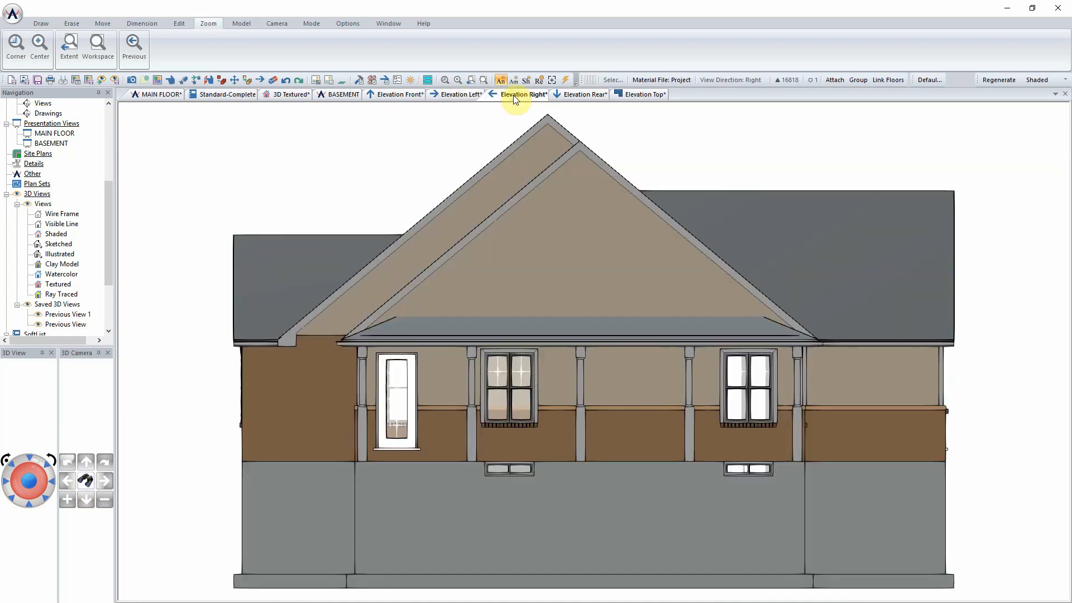
Step: Review the finished roof in the rear and top elevations
{"action": "left_click", "coordinate": [585, 95]}
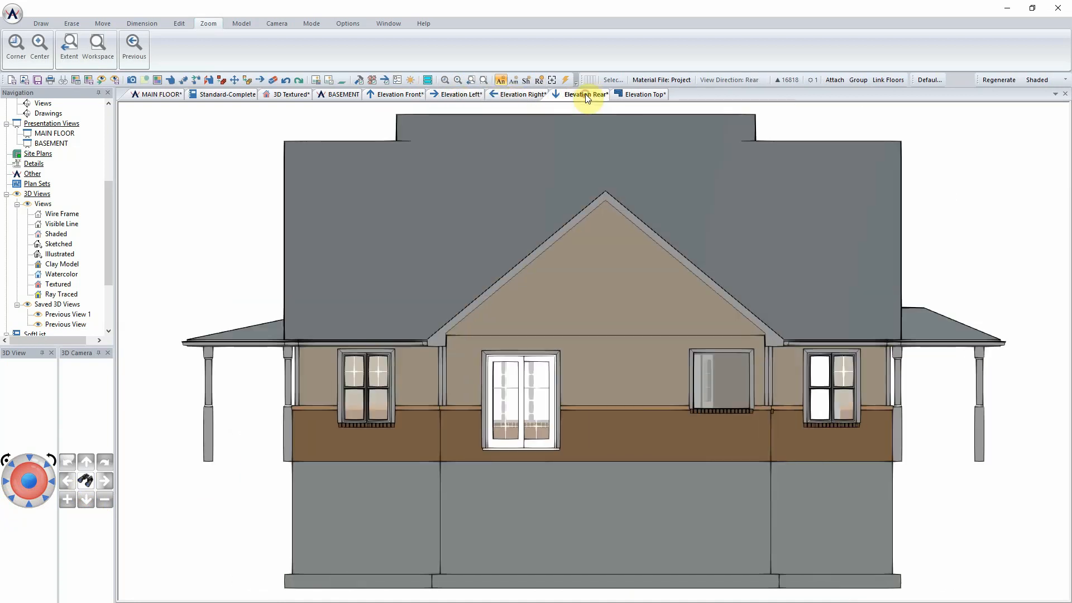
{"action": "left_click", "coordinate": [642, 94]}
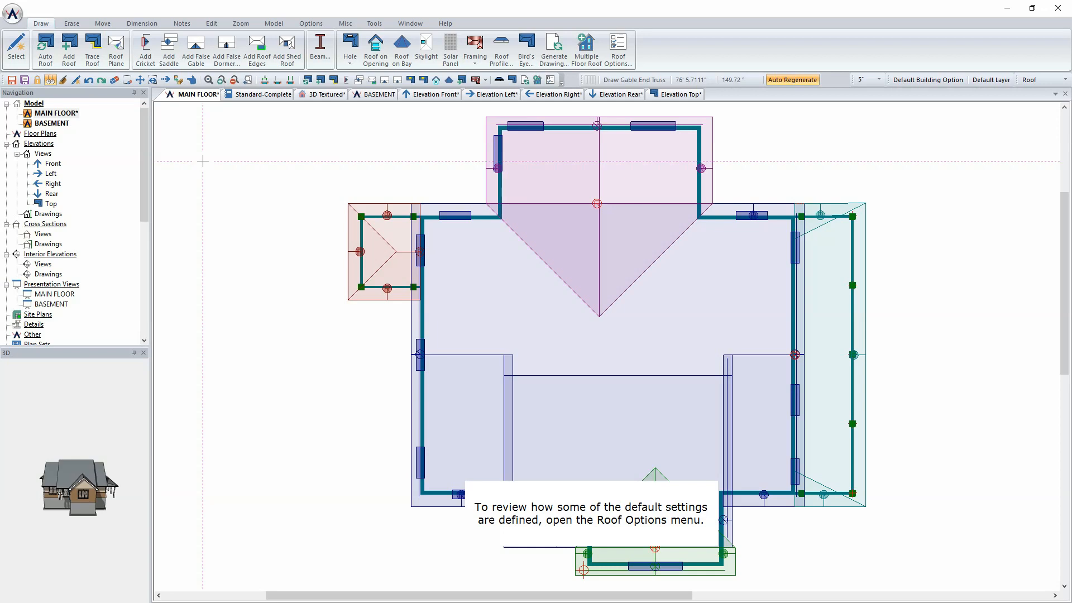
Step: In the main floor plan's roof options, set the framing spacing to 24" and keep Fink as the default truss style
{"action": "left_click", "coordinate": [621, 50]}
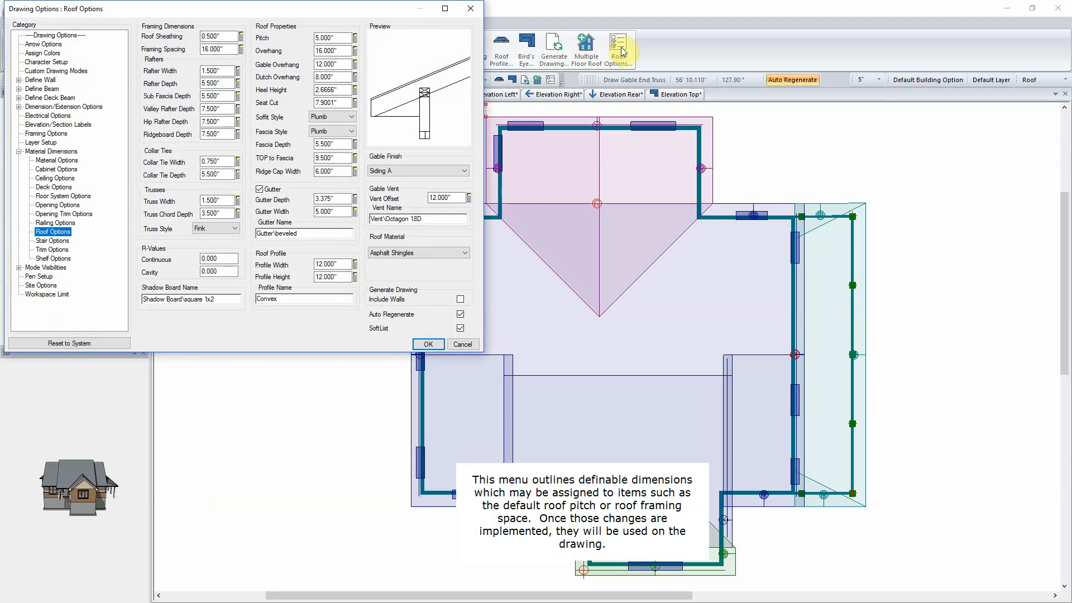
{"action": "double_click", "coordinate": [234, 49]}
{"action": "type", "text": "24.000\""}
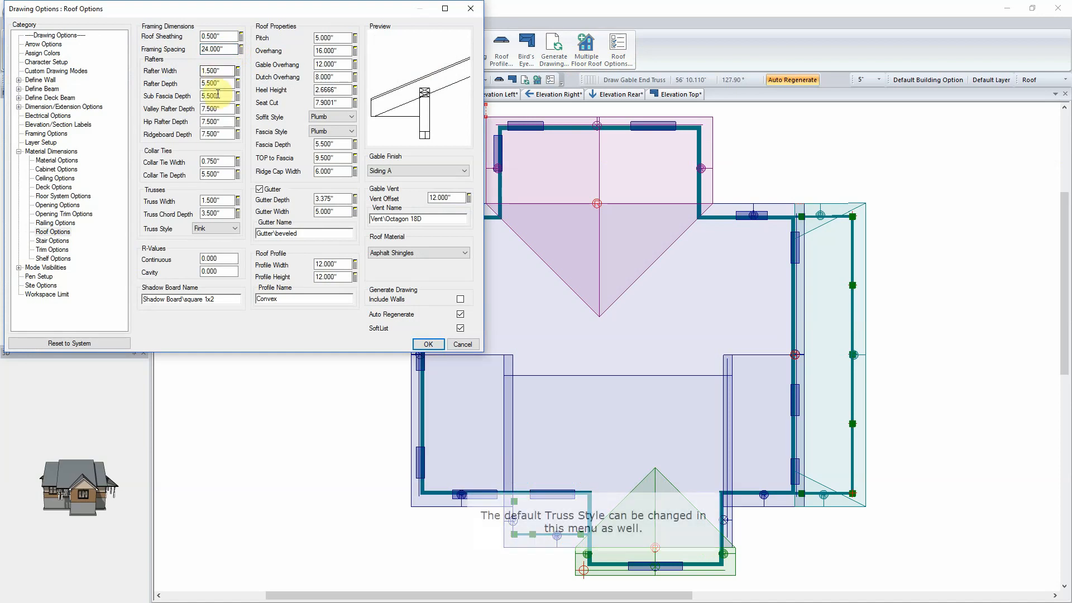
{"action": "left_click", "coordinate": [224, 227]}
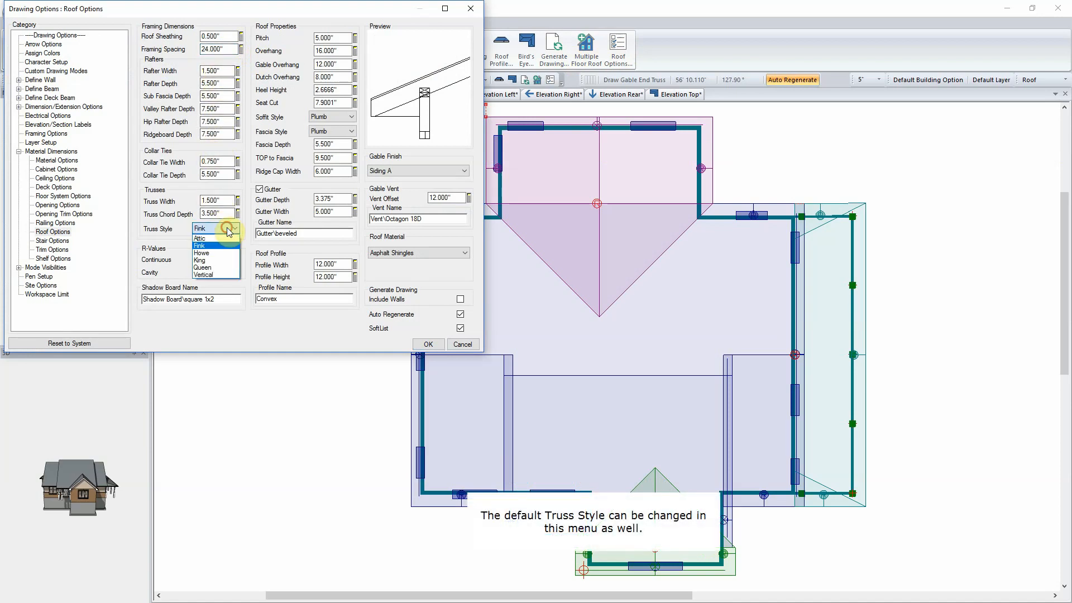
{"action": "left_click", "coordinate": [229, 230]}
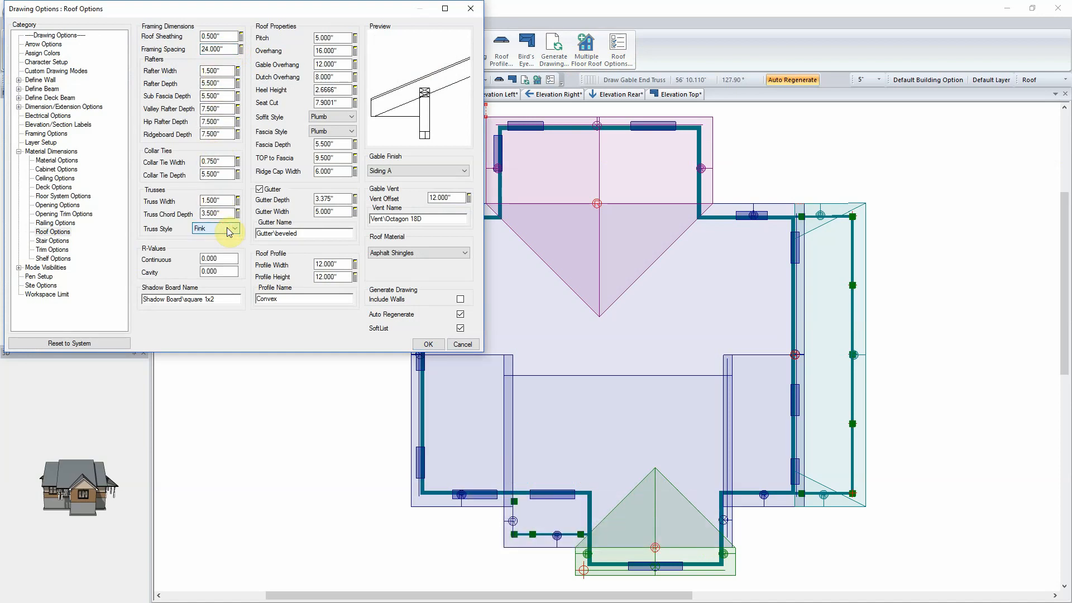
{"action": "left_click", "coordinate": [430, 343]}
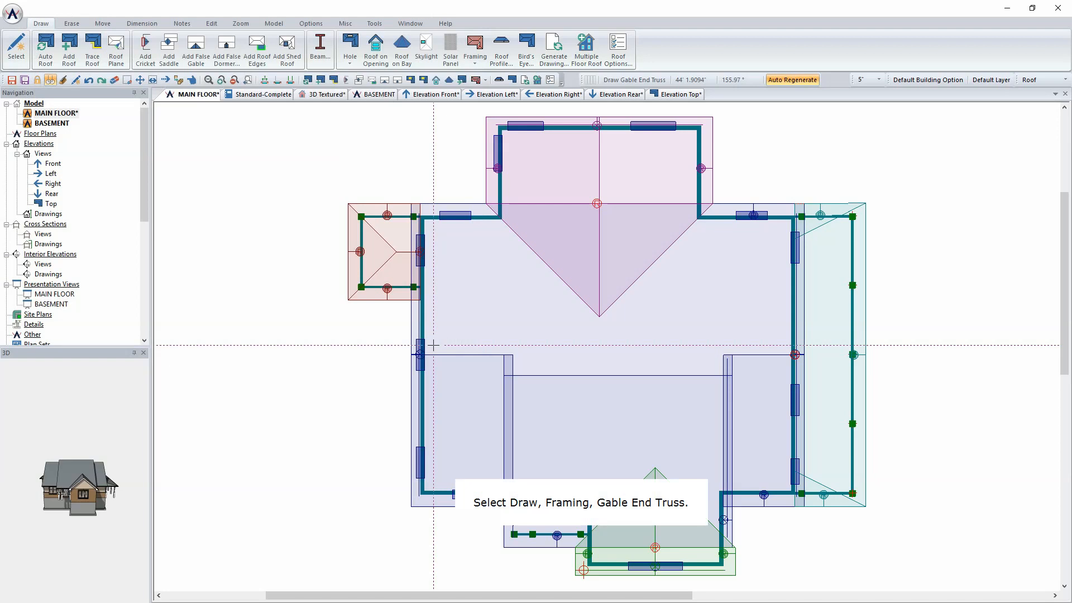
Step: Draw a gable end truss along the main roof's left gable wall, from the front eave to the rear eave
{"action": "left_click", "coordinate": [476, 52]}
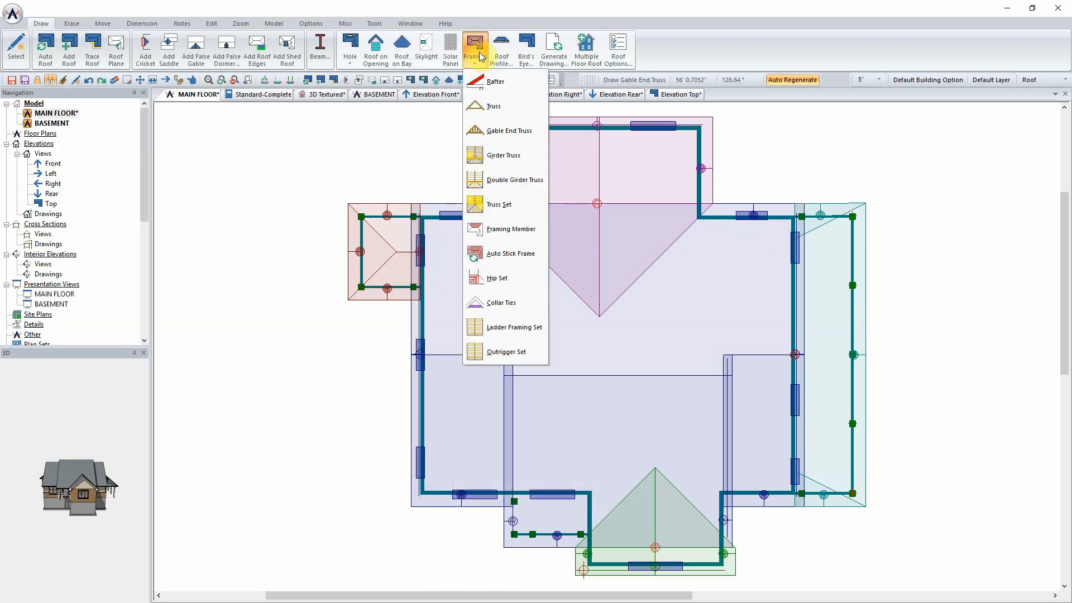
{"action": "left_click", "coordinate": [536, 131]}
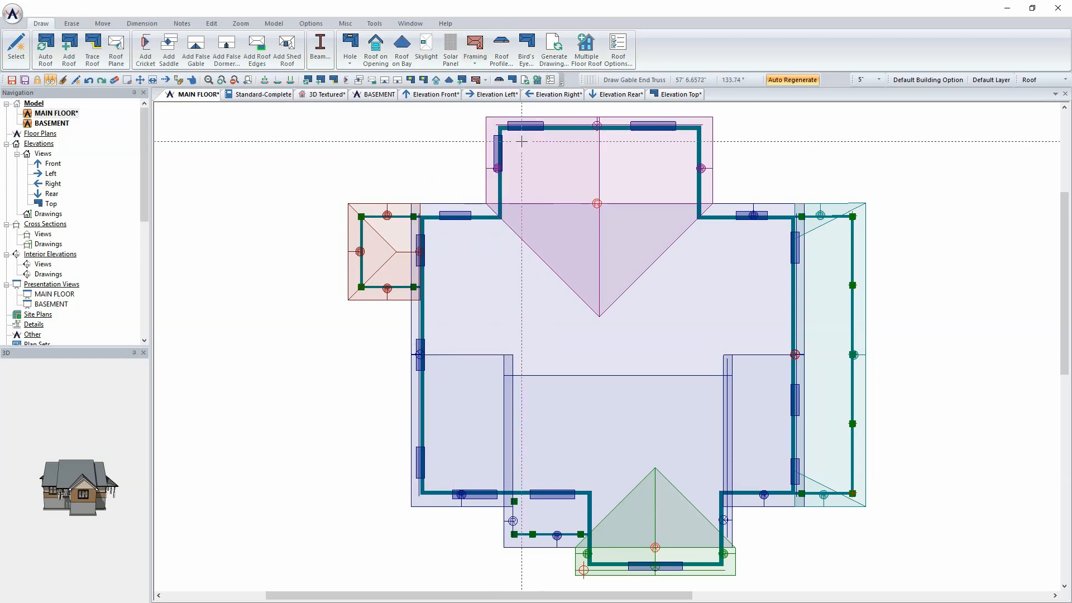
{"action": "scroll", "coordinate": [603, 346], "scroll_direction": "up", "scroll_amount": 5}
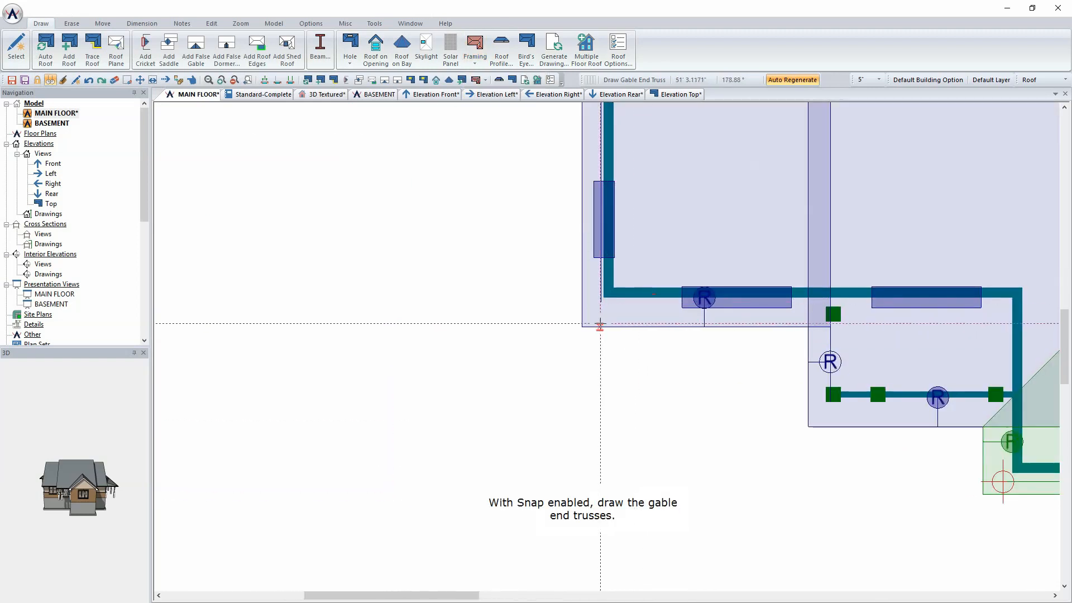
{"action": "left_click", "coordinate": [607, 327]}
{"action": "scroll", "coordinate": [608, 113], "scroll_direction": "down", "scroll_amount": 4}
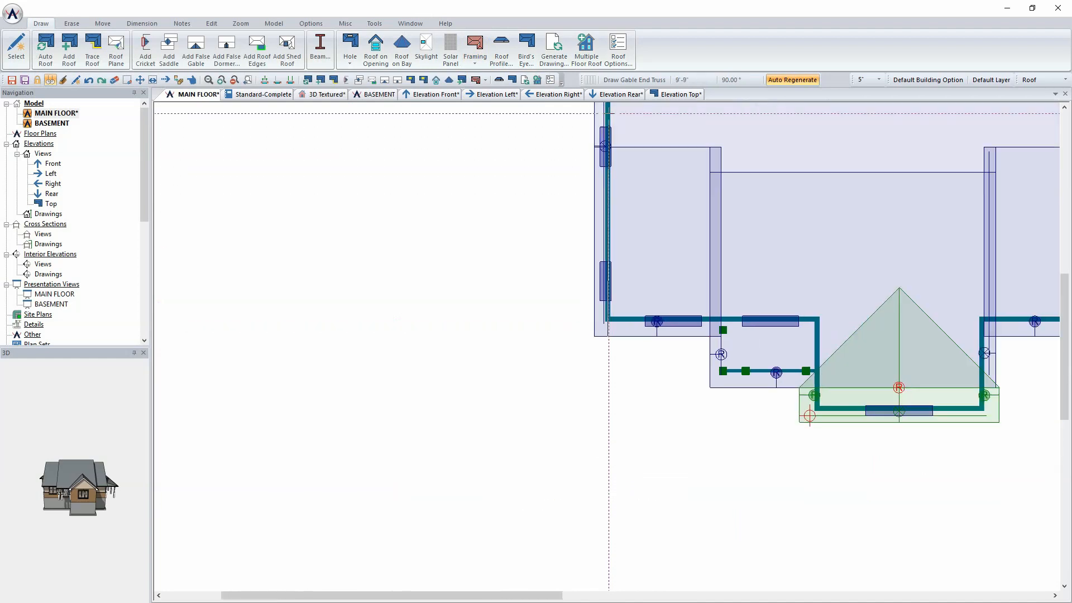
{"action": "scroll", "coordinate": [607, 345], "scroll_direction": "up", "scroll_amount": 5}
{"action": "scroll", "coordinate": [607, 345], "scroll_direction": "up", "scroll_amount": 3}
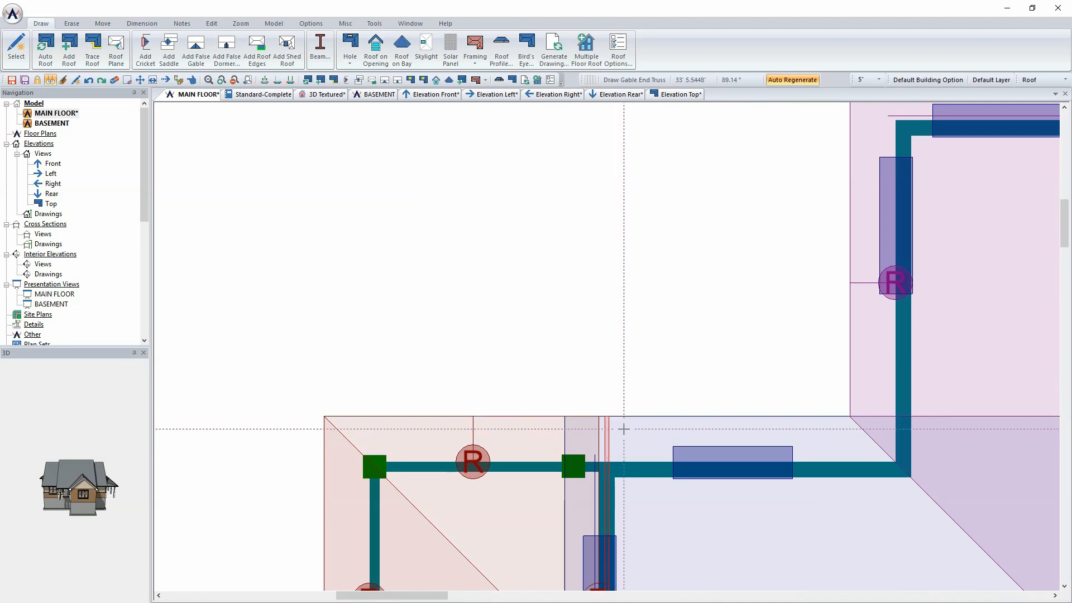
Step: Draw a gable end truss along the main roof's right gable wall beside the long side porch, from rear eave to front eave
{"action": "scroll", "coordinate": [606, 419], "scroll_direction": "down", "scroll_amount": 3}
{"action": "middle_click_drag", "start_coordinate": [723, 442], "coordinate": [221, 267]}
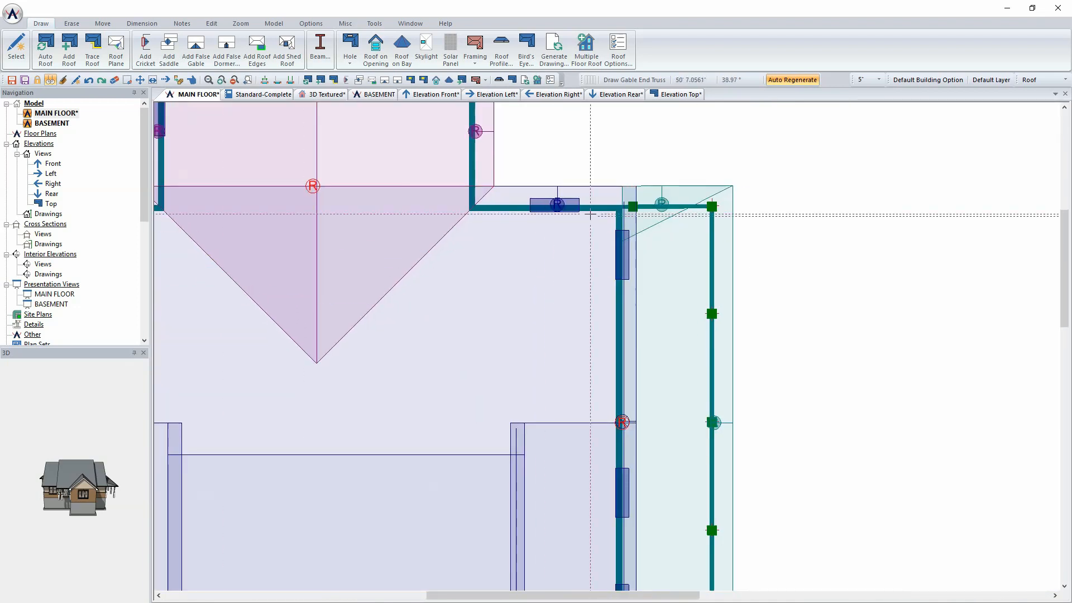
{"action": "left_click", "coordinate": [622, 186]}
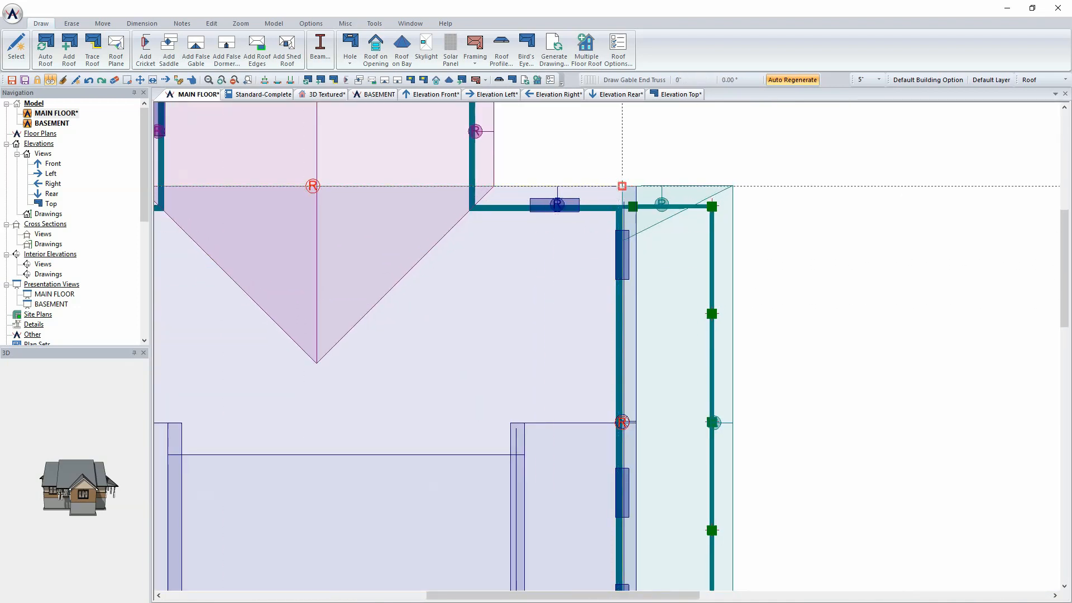
{"action": "middle_click_drag", "start_coordinate": [620, 488], "coordinate": [652, 241]}
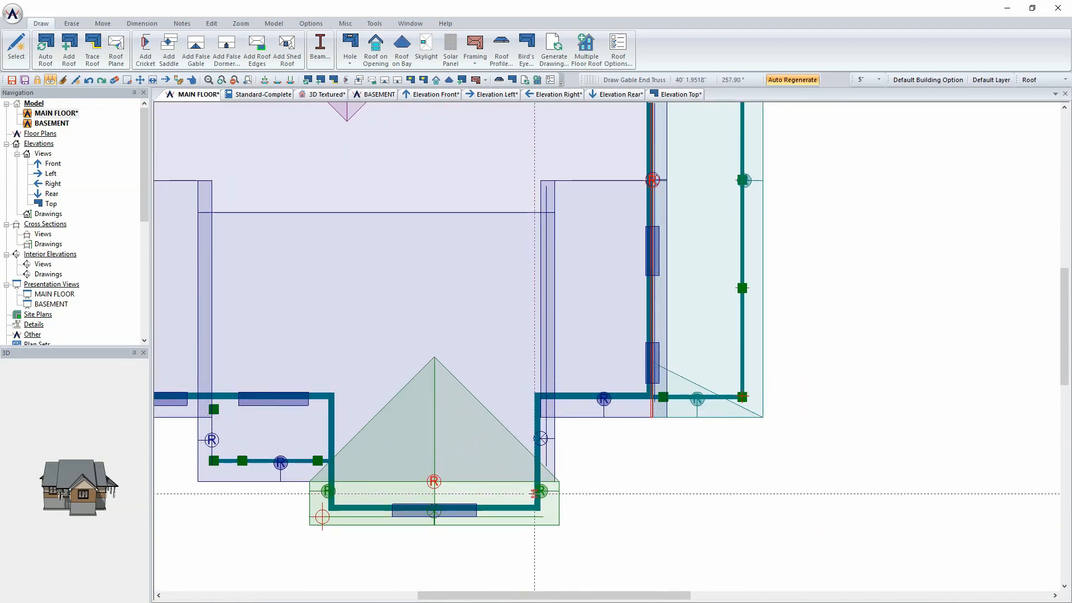
Step: Draw gable end trusses along both sides of the main roof's projecting middle section, from its front eave to the rear eave
{"action": "left_click", "coordinate": [541, 475]}
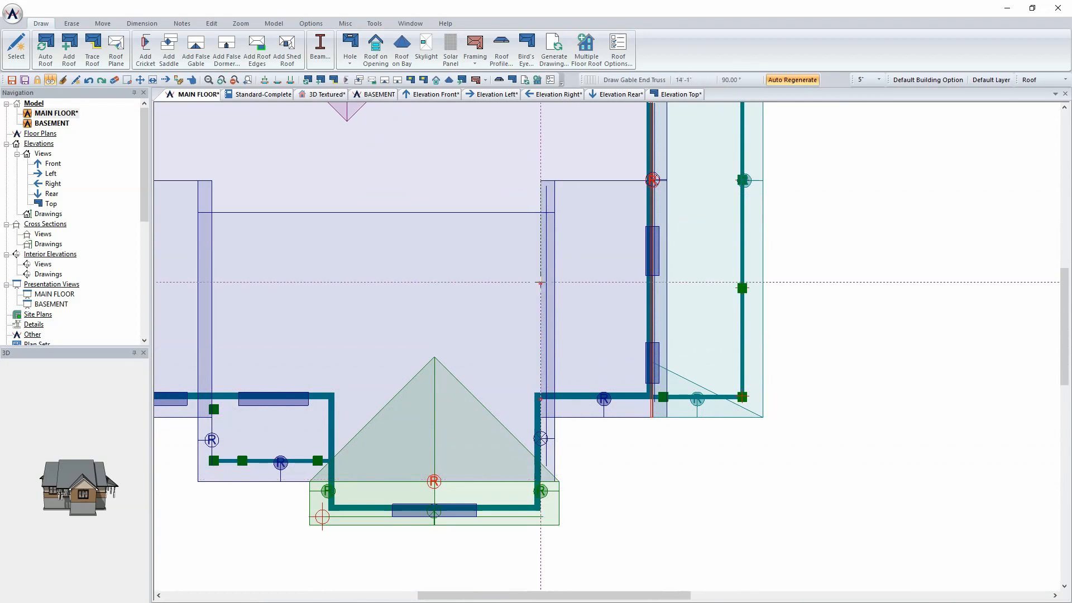
{"action": "middle_click_drag", "start_coordinate": [540, 127], "coordinate": [518, 295]}
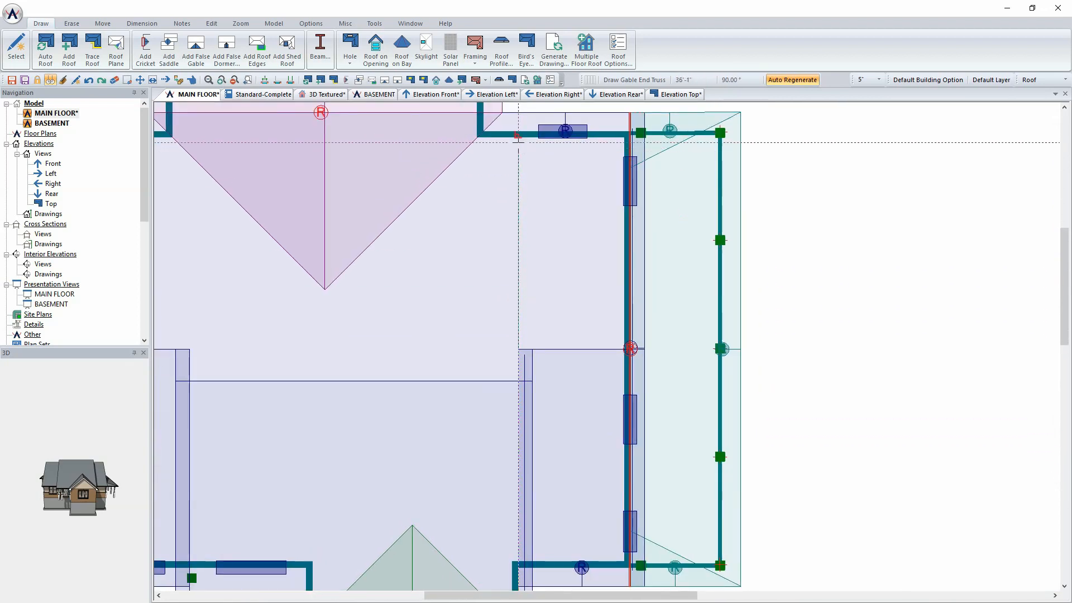
{"action": "middle_click_drag", "start_coordinate": [312, 502], "coordinate": [493, 277]}
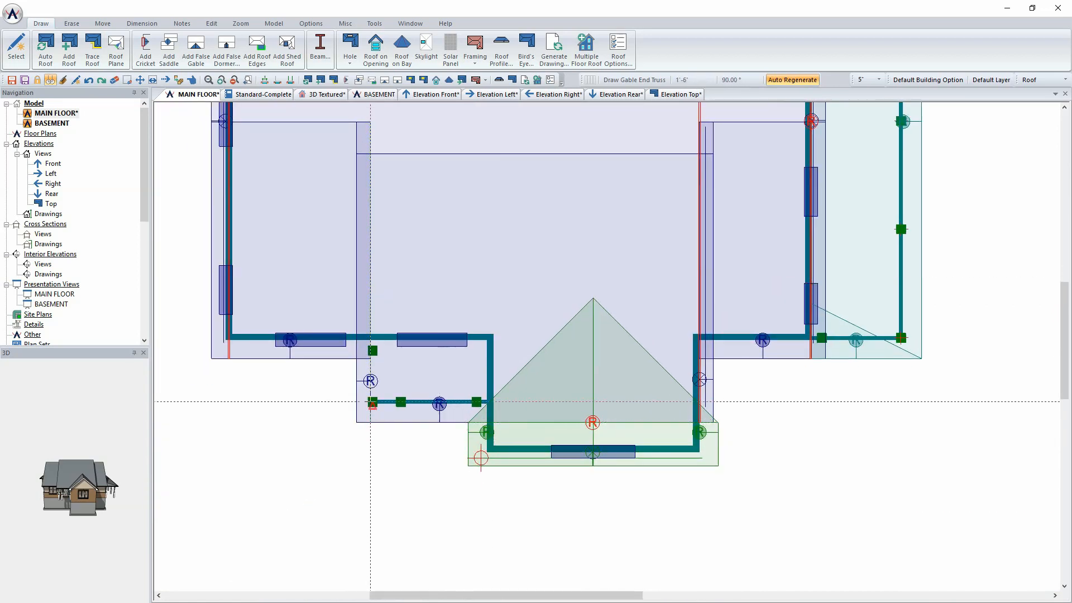
{"action": "middle_click_drag", "start_coordinate": [369, 168], "coordinate": [325, 477]}
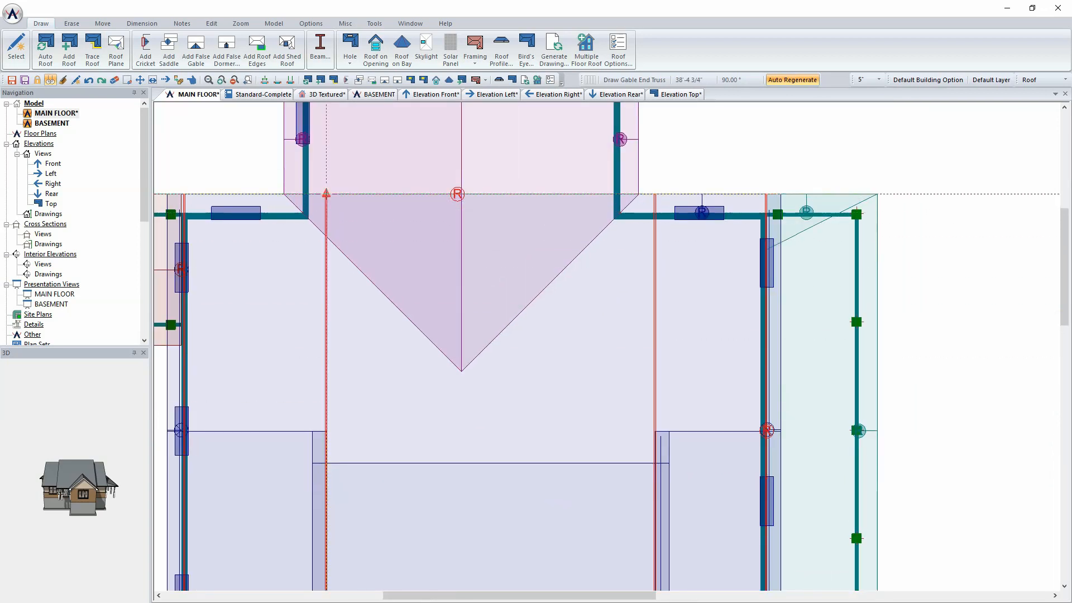
{"action": "scroll", "coordinate": [510, 394], "scroll_direction": "down", "scroll_amount": 5}
{"action": "scroll", "coordinate": [510, 395], "scroll_direction": "up", "scroll_amount": 2}
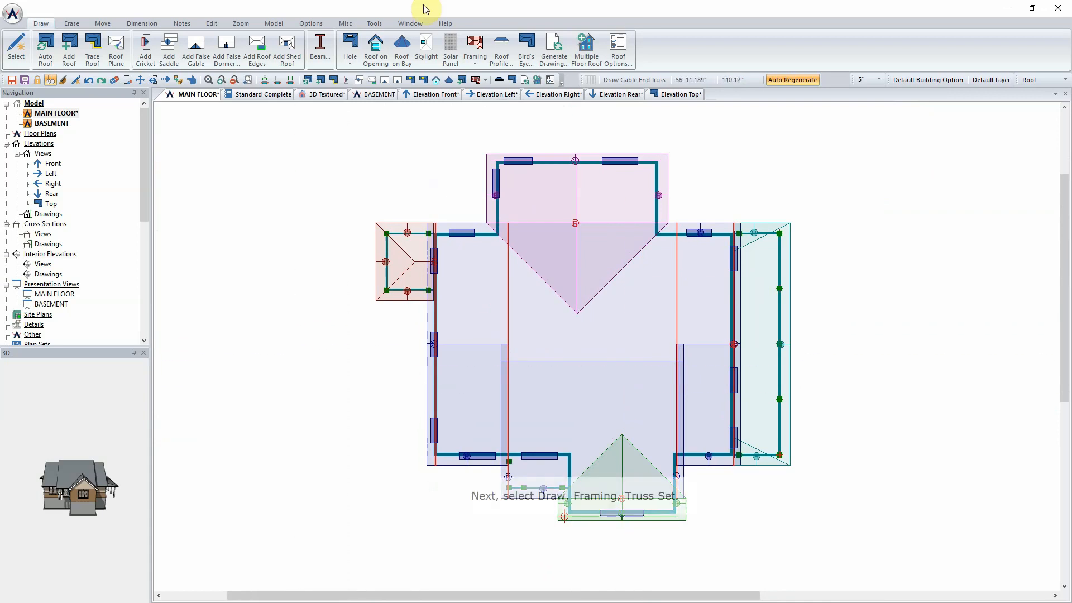
Step: Fill the left, right and middle sections of the main roof with truss sets between the gable end trusses
{"action": "left_click", "coordinate": [470, 54]}
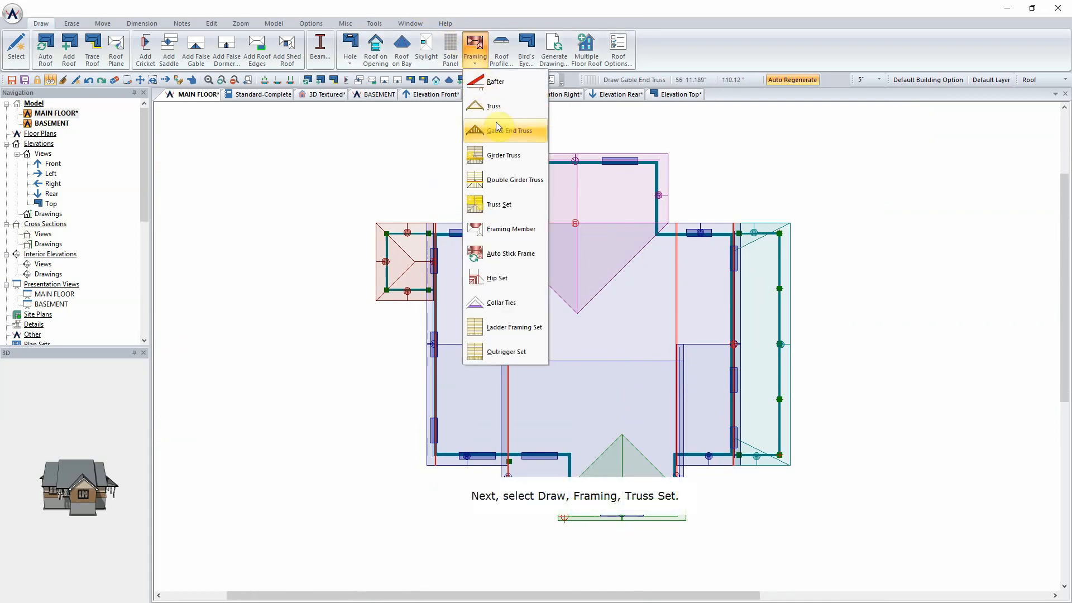
{"action": "left_click", "coordinate": [517, 201]}
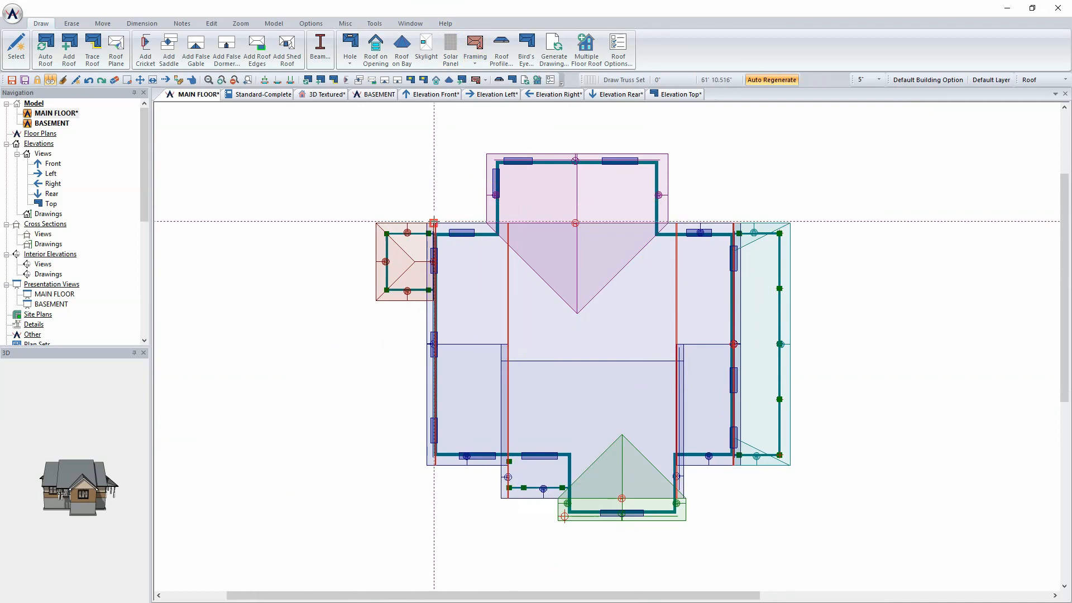
{"action": "left_click_drag", "start_coordinate": [451, 223], "coordinate": [508, 462]}
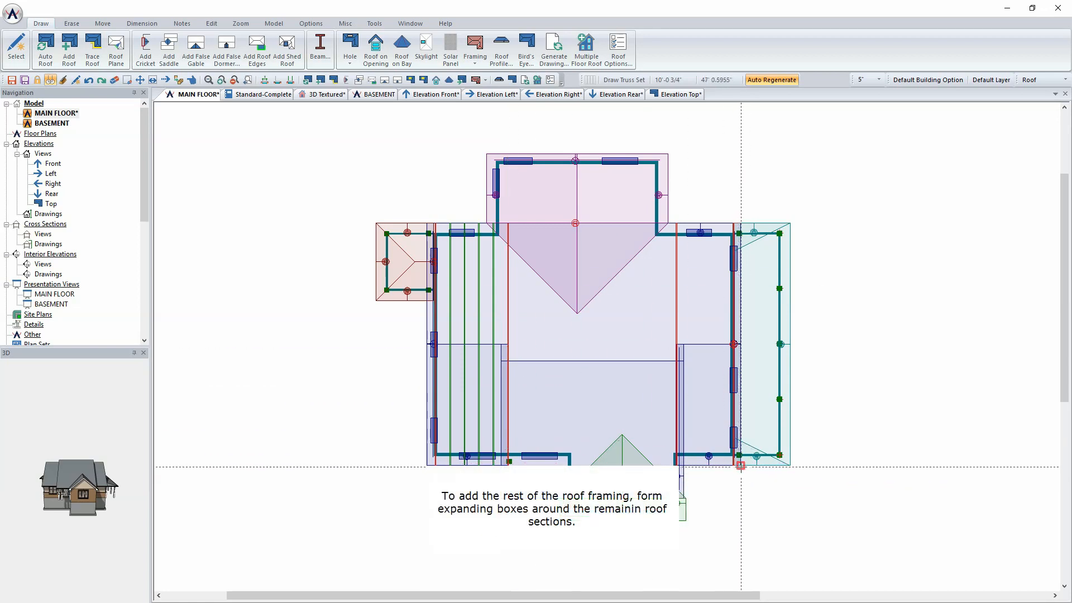
{"action": "mouse_move", "coordinate": [740, 466]}
{"action": "left_mouse_down"}
{"action": "mouse_move", "coordinate": [736, 303]}
{"action": "mouse_move", "coordinate": [676, 223]}
{"action": "left_mouse_up"}
{"action": "left_click", "coordinate": [676, 222]}
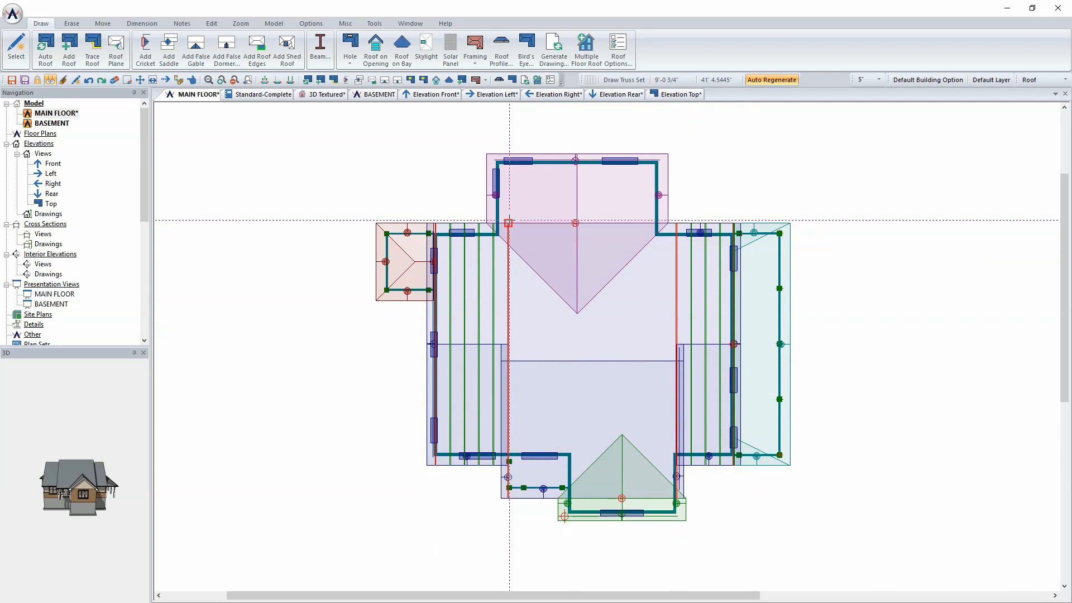
{"action": "left_click_drag", "start_coordinate": [508, 223], "coordinate": [676, 498]}
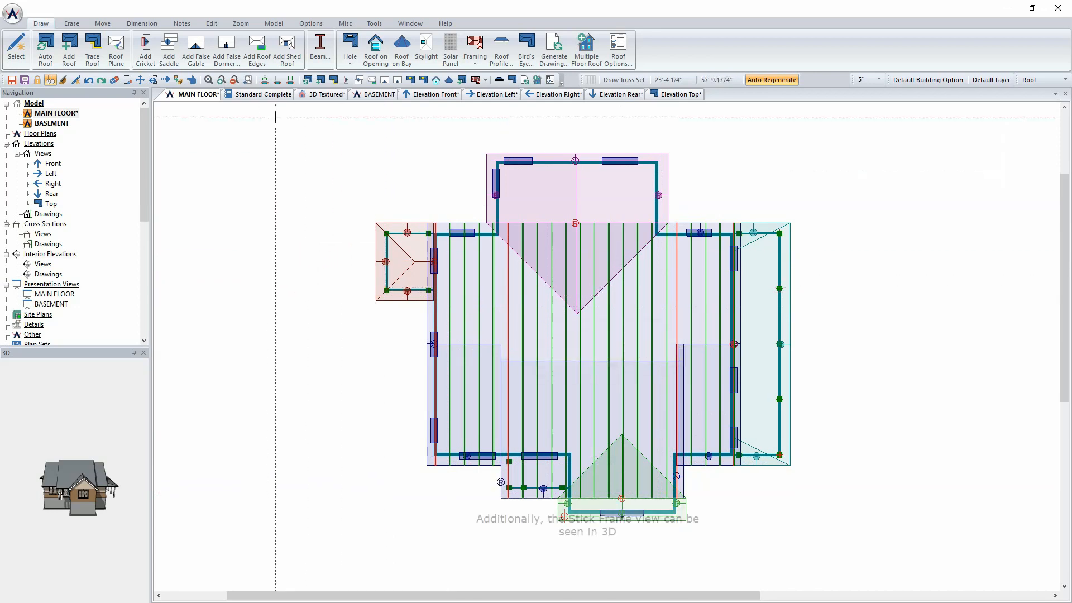
Step: Include ceiling system, roof framing and wall framing in the extraction options of the textured 3D view
{"action": "left_click", "coordinate": [314, 98]}
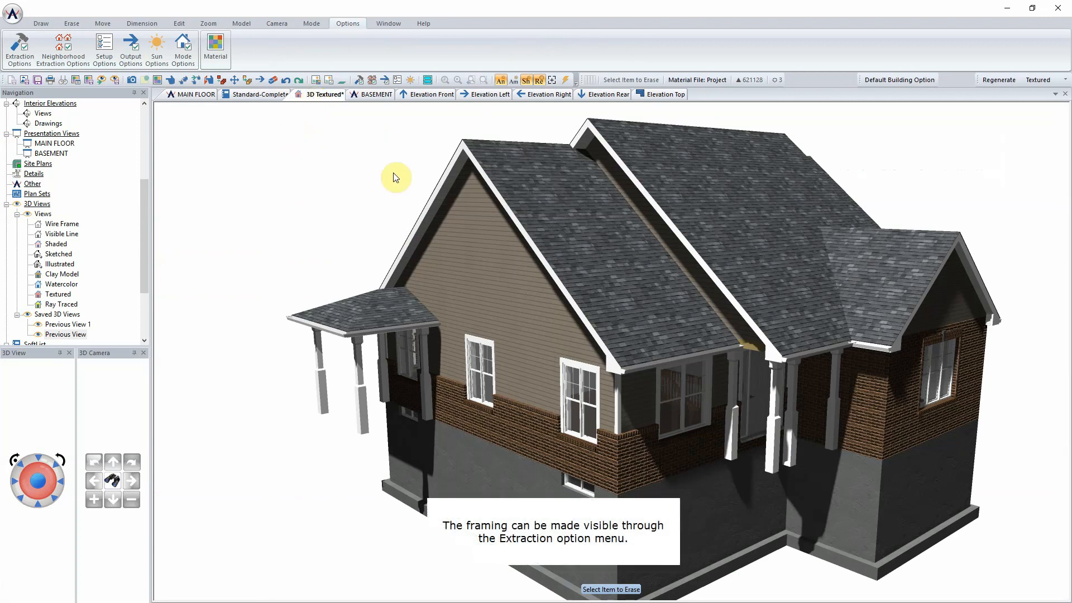
{"action": "left_click", "coordinate": [20, 49]}
{"action": "left_click", "coordinate": [26, 141]}
{"action": "left_click", "coordinate": [25, 160]}
{"action": "left_click", "coordinate": [25, 170]}
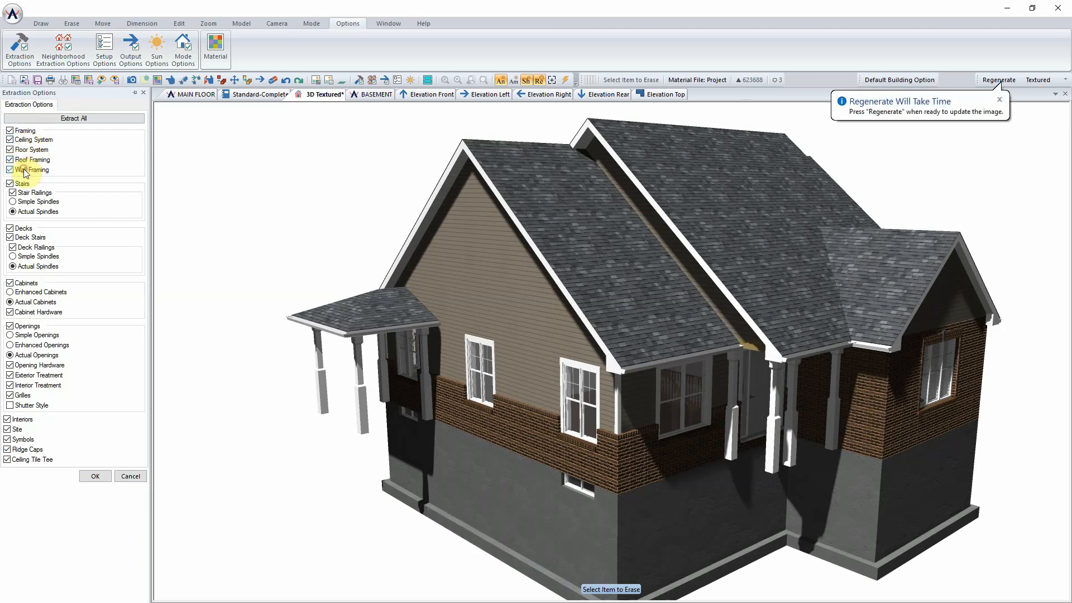
{"action": "left_click", "coordinate": [92, 478]}
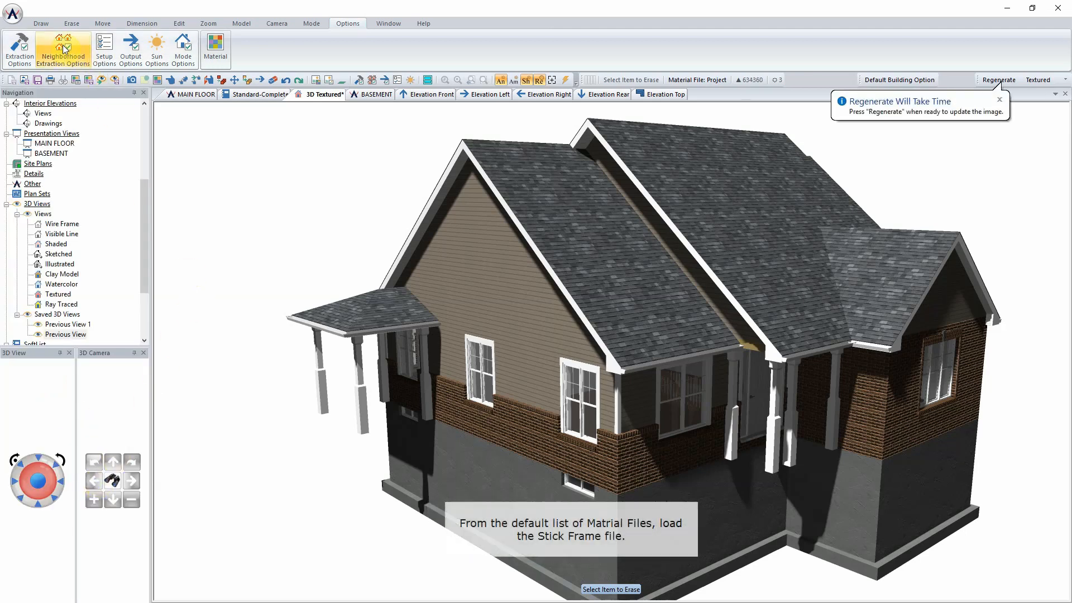
Step: Load the Stick Frame.spm material file and regenerate the textured 3D view
{"action": "left_click", "coordinate": [13, 14]}
{"action": "mouse_move", "coordinate": [44, 196]}
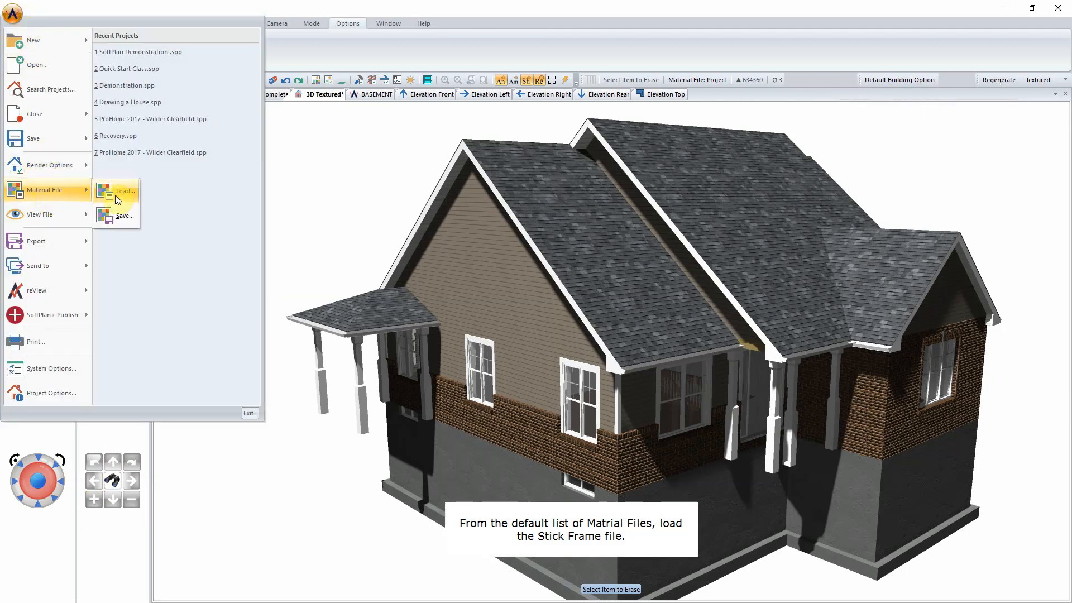
{"action": "left_click", "coordinate": [116, 196]}
{"action": "double_click", "coordinate": [350, 192]}
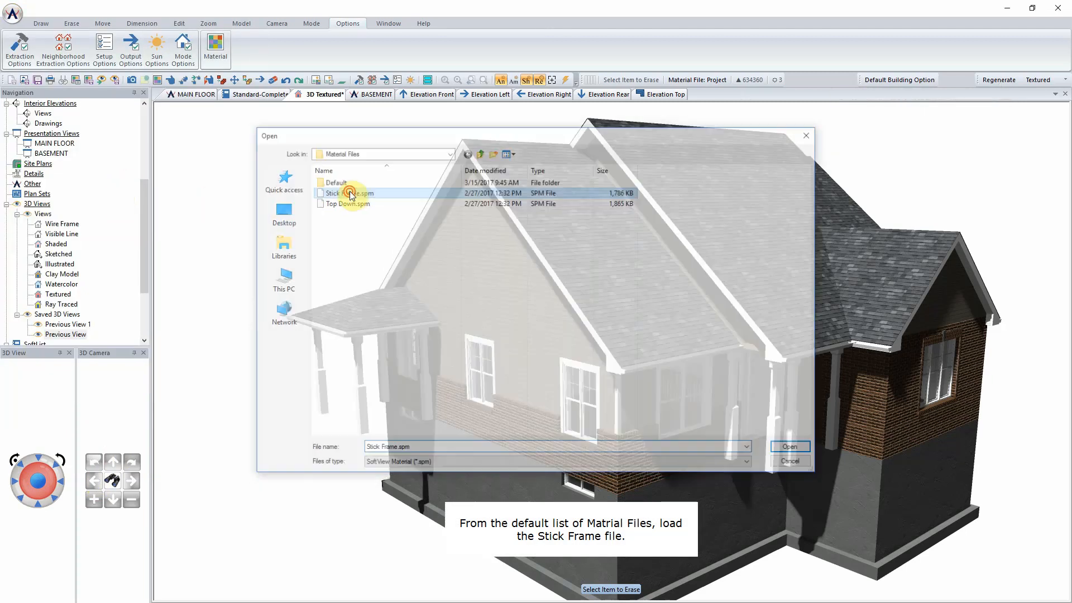
{"action": "left_click", "coordinate": [993, 80]}
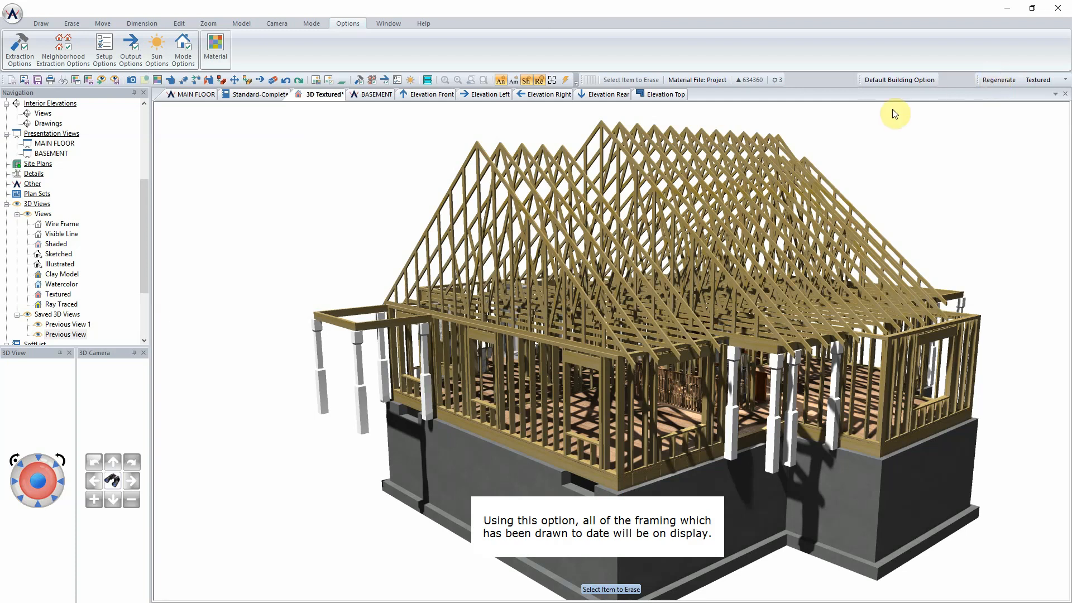
Step: Orbit the stick-framed house in 3D to examine the roof trusses and wall framing from several sides
{"action": "left_click", "coordinate": [19, 463]}
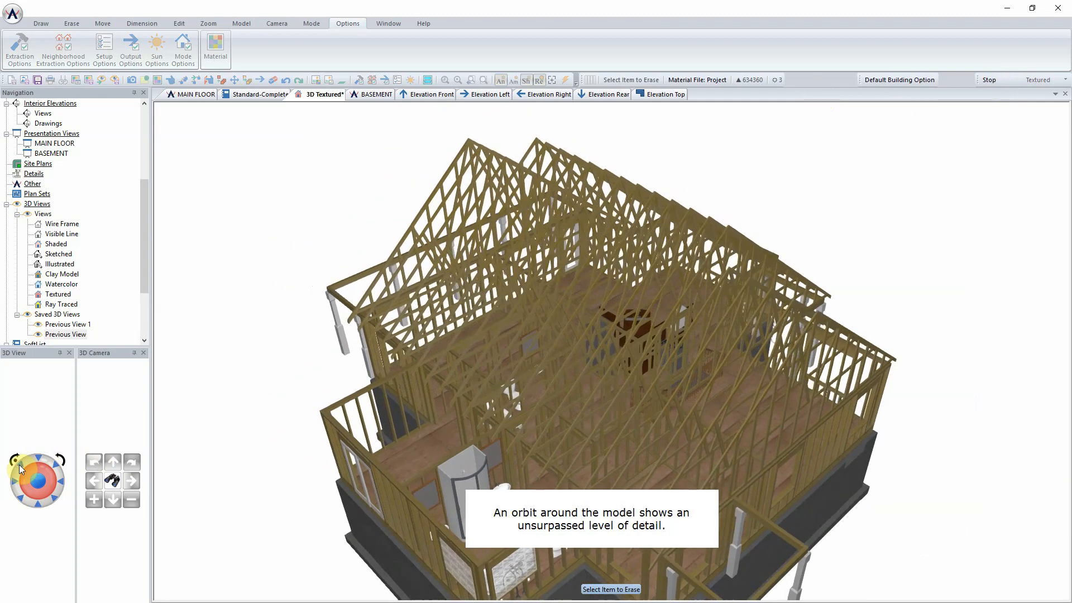
{"action": "left_click", "coordinate": [61, 479]}
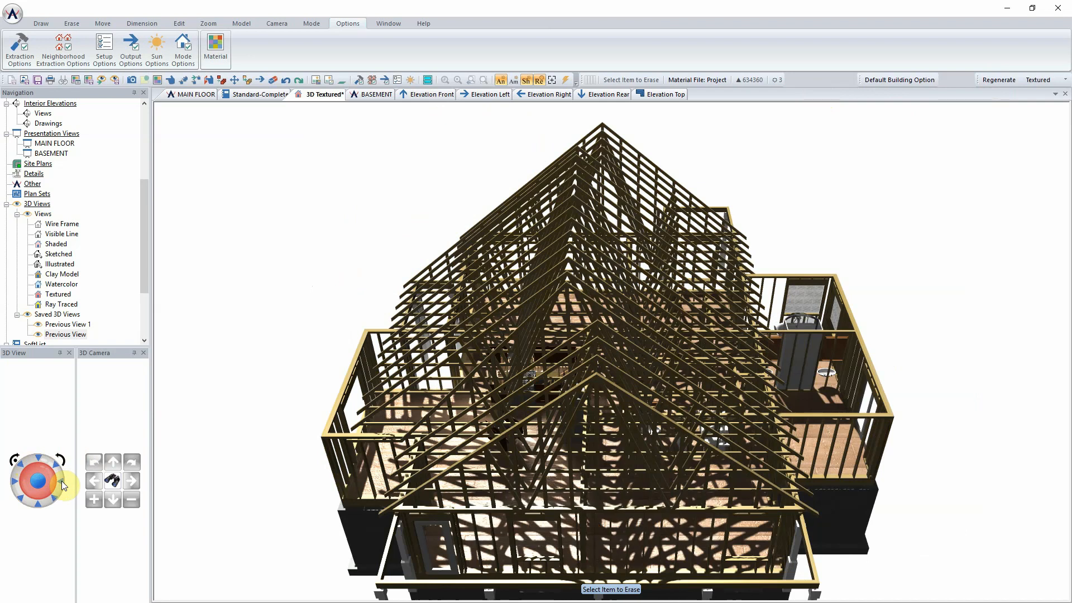
{"action": "left_click", "coordinate": [40, 503]}
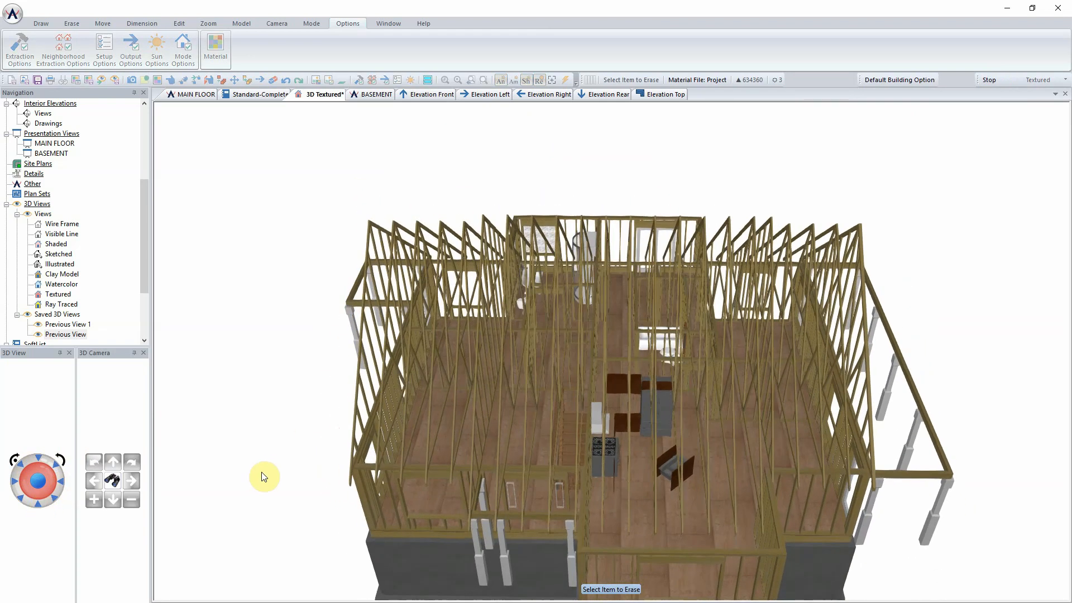
{"action": "left_click_drag", "start_coordinate": [283, 461], "coordinate": [306, 445]}
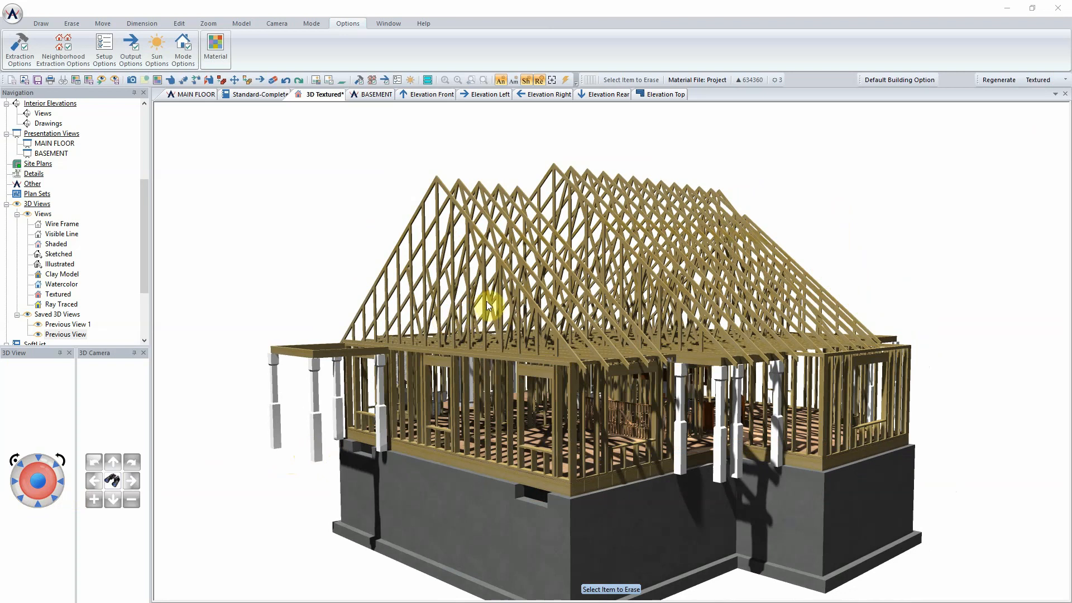
Step: Set the bottom chord of the nearest gable end truss to 5.500"
{"action": "right_click", "coordinate": [395, 258]}
{"action": "left_click", "coordinate": [414, 273]}
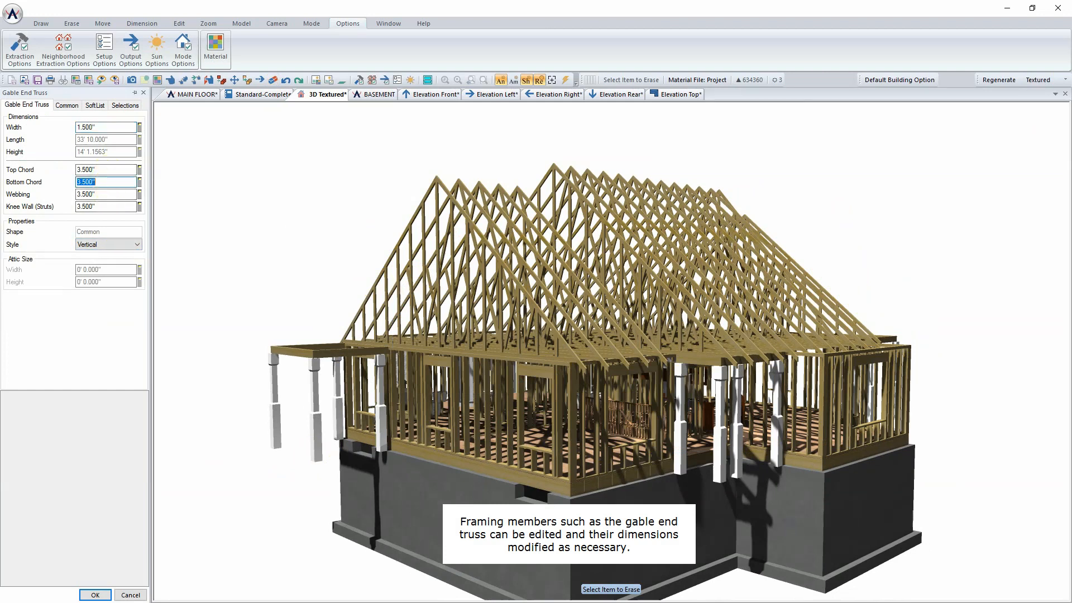
{"action": "type", "text": "5"}
{"action": "key", "text": "Return"}
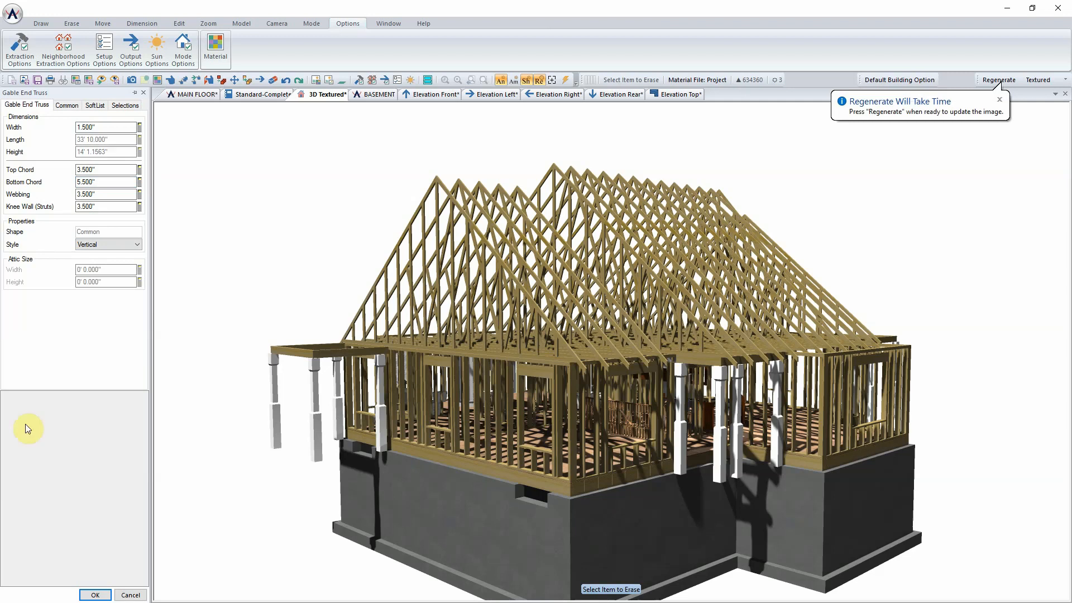
{"action": "left_click", "coordinate": [96, 594]}
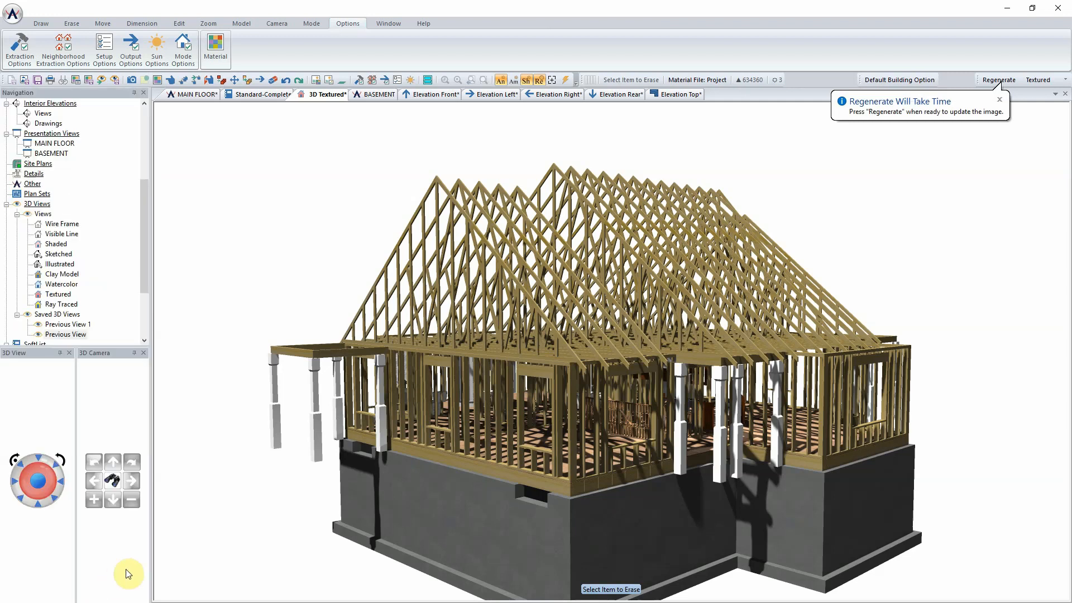
Step: Repeat the bottom chord edit on two more trusses of the main roof and regenerate the textured 3D view
{"action": "right_click", "coordinate": [518, 256]}
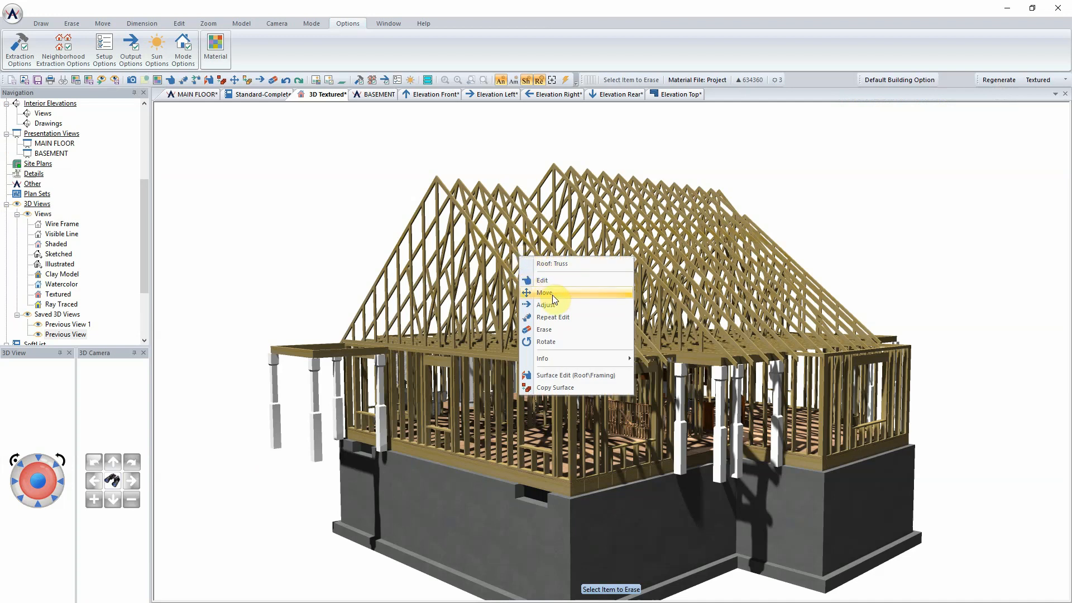
{"action": "left_click", "coordinate": [566, 317]}
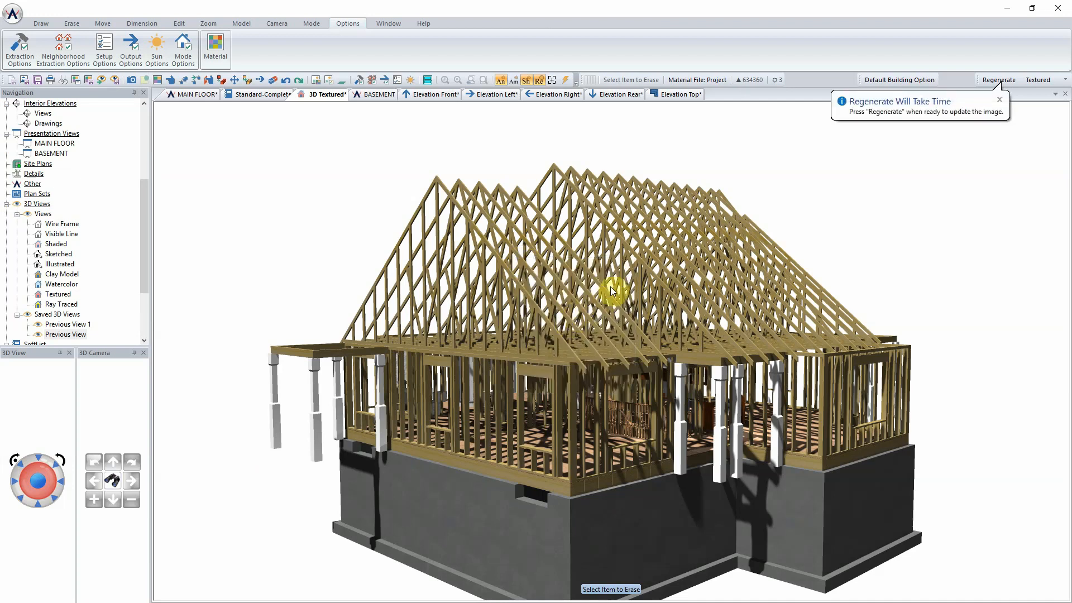
{"action": "right_click", "coordinate": [645, 263]}
{"action": "left_click", "coordinate": [692, 325]}
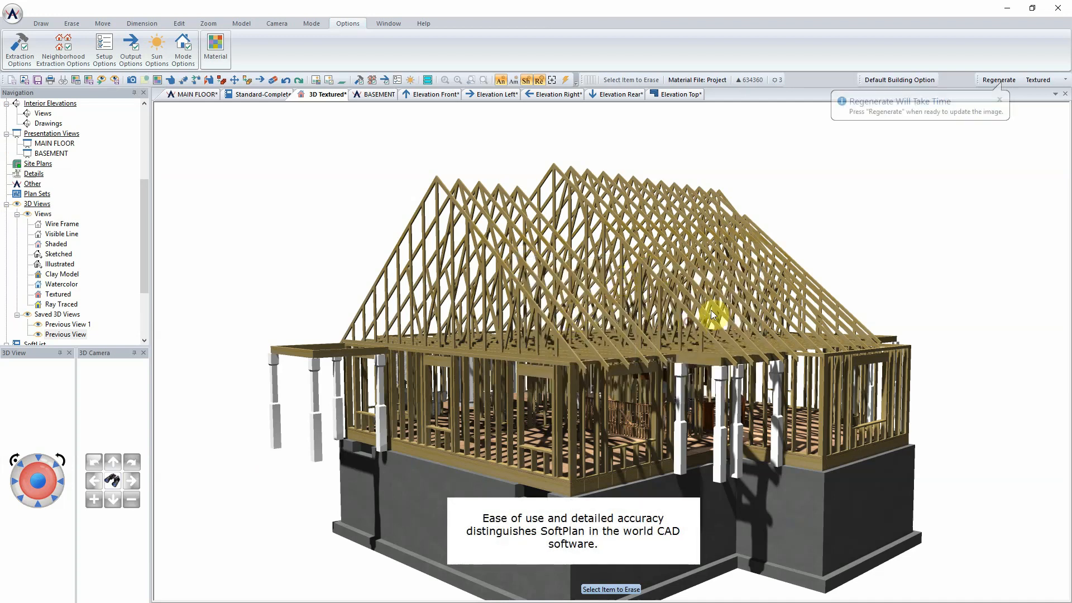
{"action": "left_click", "coordinate": [998, 80]}
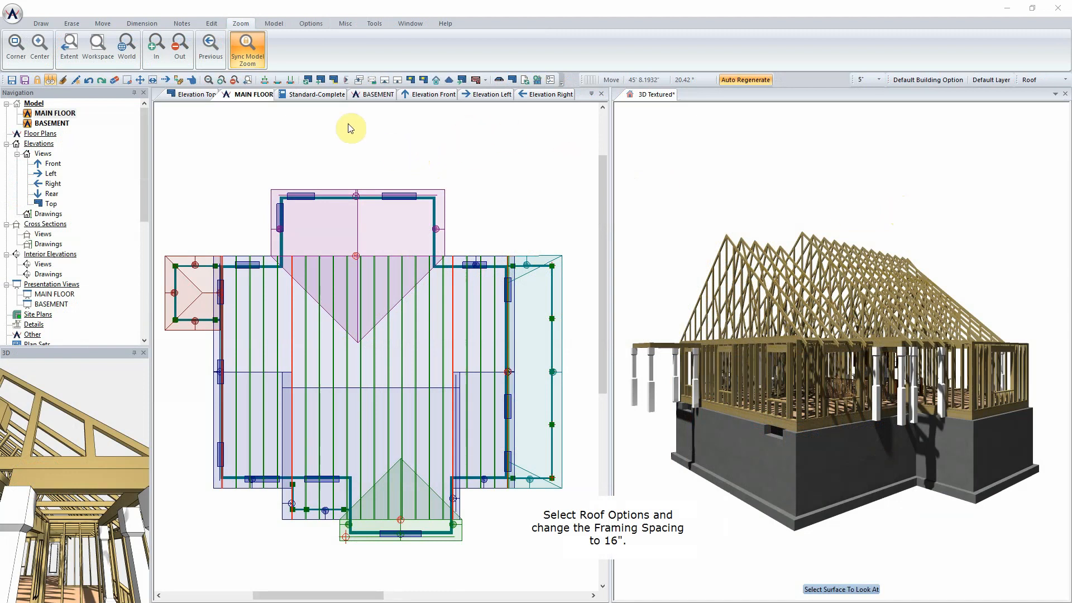
Step: Set the roof framing spacing to 16" in the roof options
{"action": "left_click", "coordinate": [41, 24]}
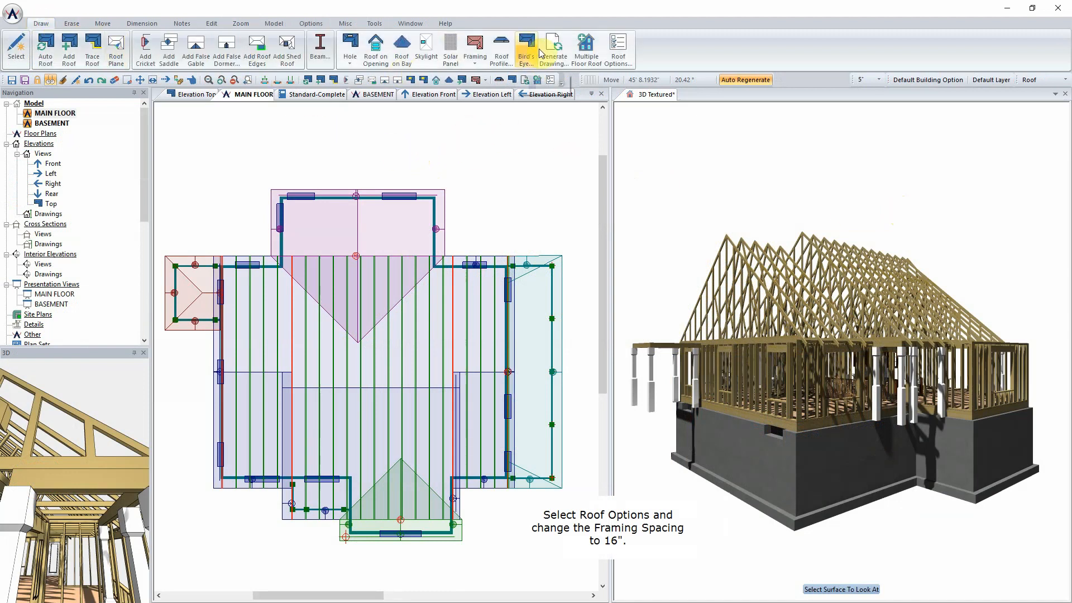
{"action": "left_click", "coordinate": [618, 49]}
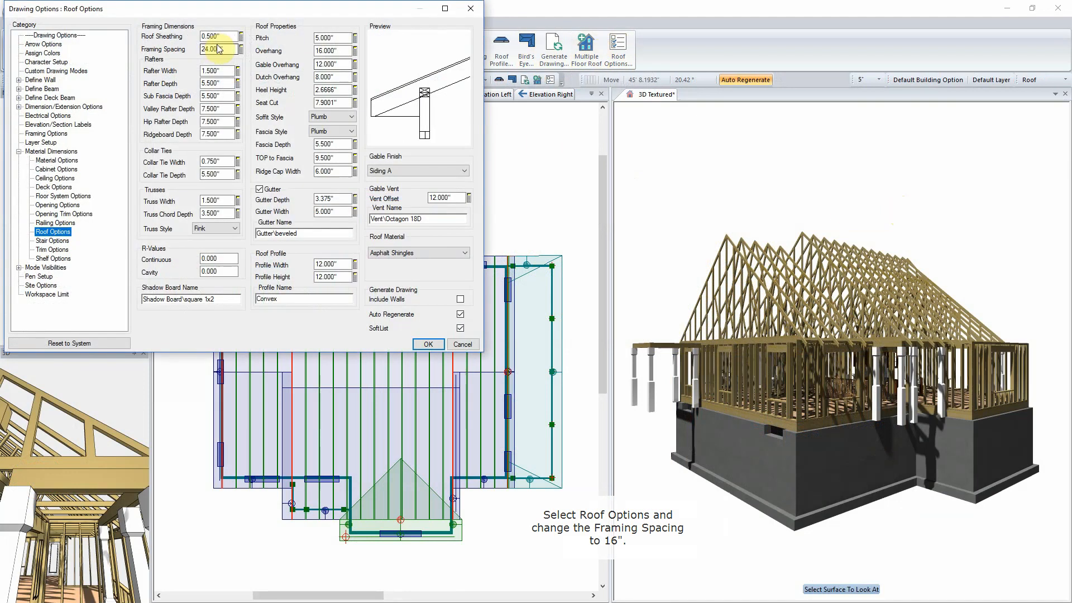
{"action": "left_click", "coordinate": [222, 49]}
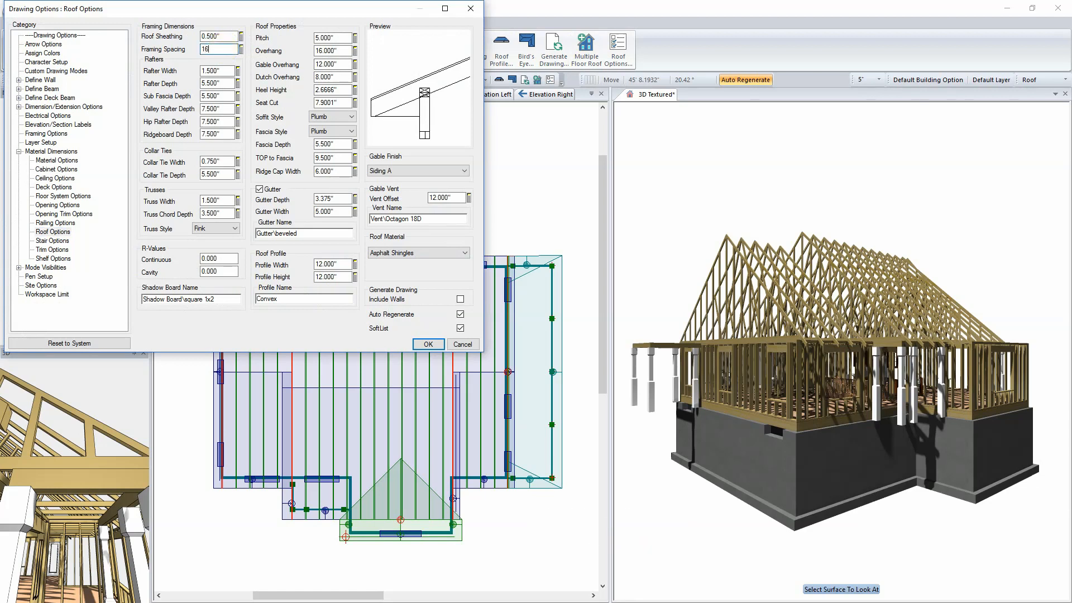
{"action": "left_click", "coordinate": [428, 344]}
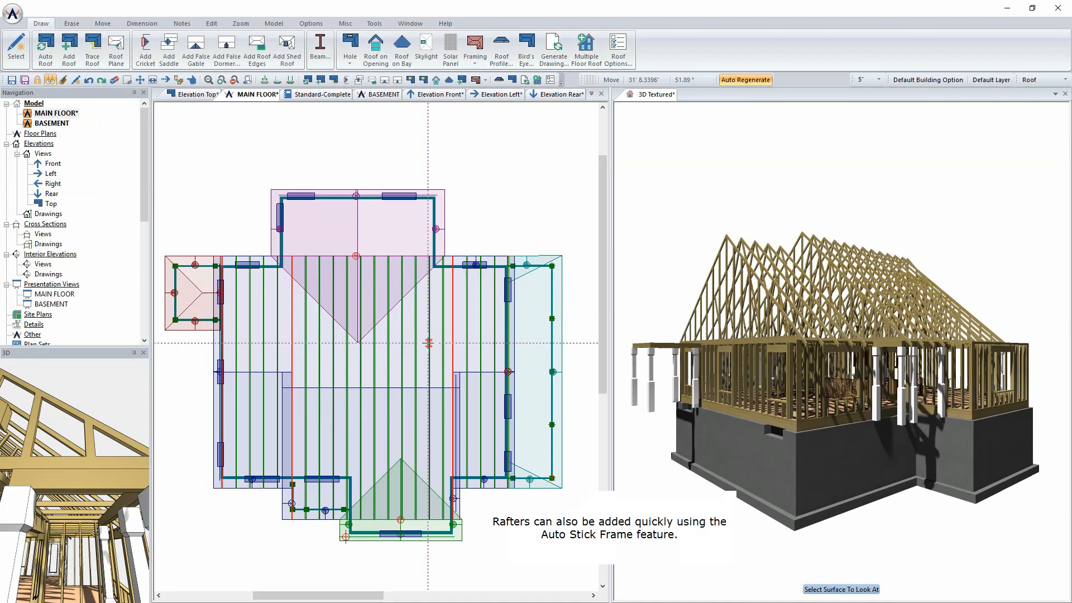
Step: Auto stick frame the small kitchen gable roof at the plan's lower edge and regenerate the textured 3D view
{"action": "left_click", "coordinate": [472, 53]}
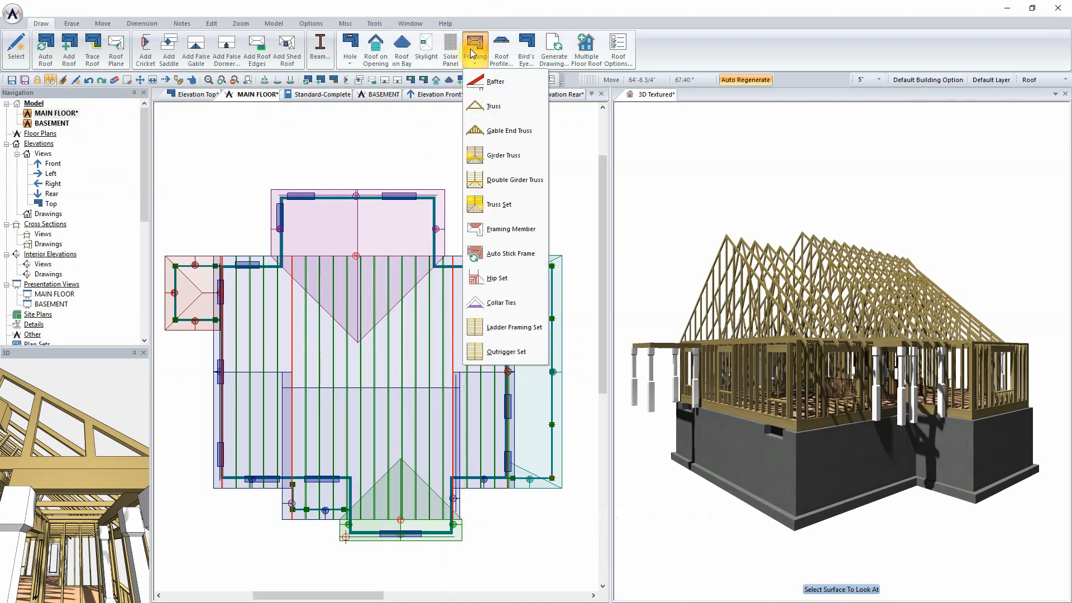
{"action": "left_click", "coordinate": [538, 254]}
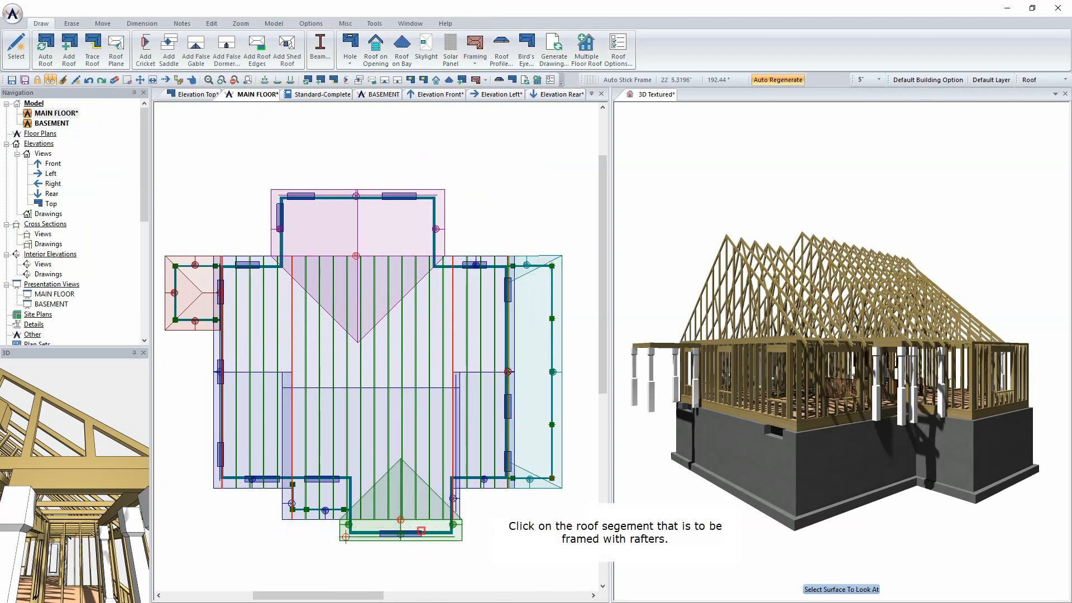
{"action": "left_click", "coordinate": [653, 95]}
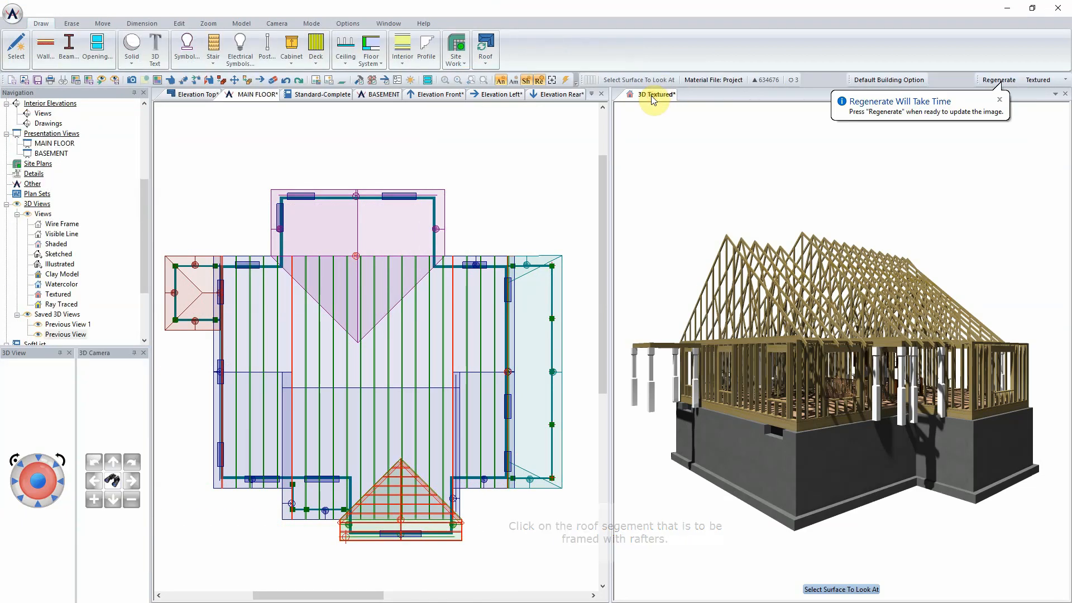
{"action": "left_click", "coordinate": [992, 81]}
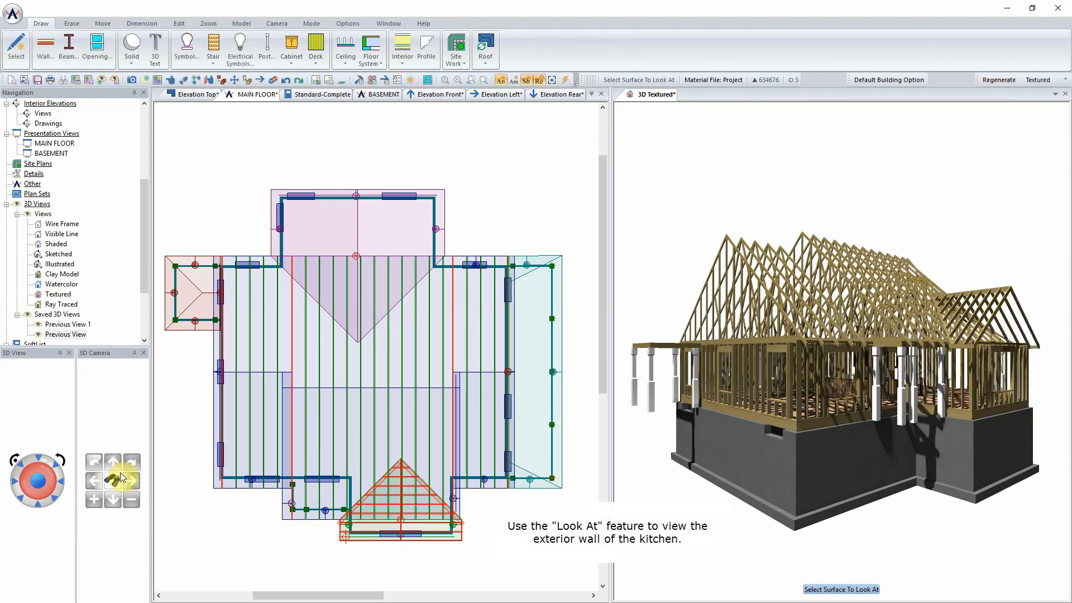
Step: Look at the kitchen's exterior gable wall in 3D and fit the wall's top to the roof
{"action": "left_click", "coordinate": [1017, 302]}
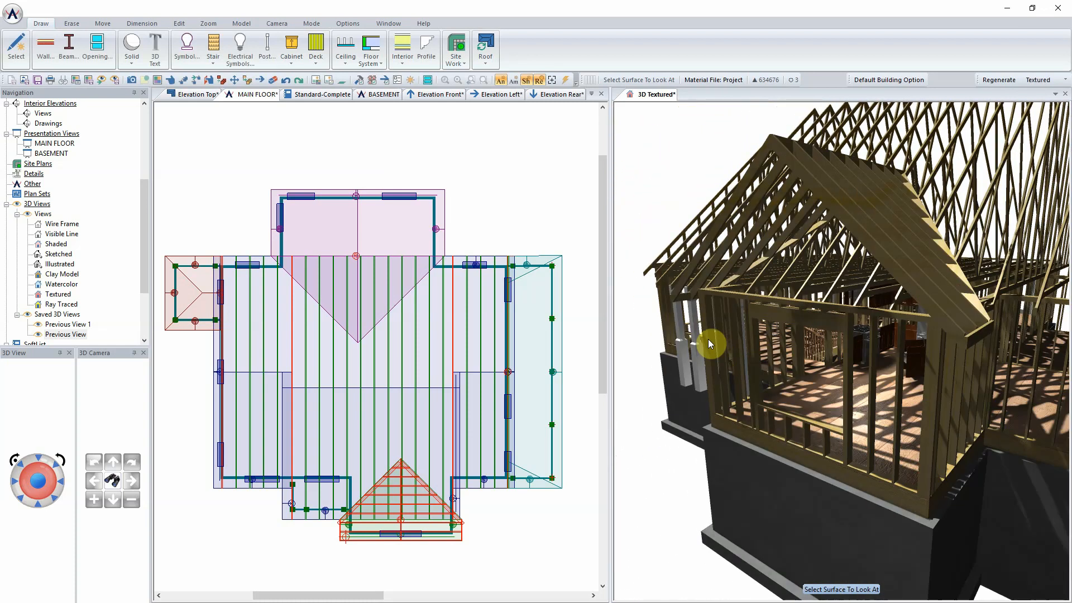
{"action": "right_click", "coordinate": [878, 311]}
{"action": "left_click", "coordinate": [899, 335]}
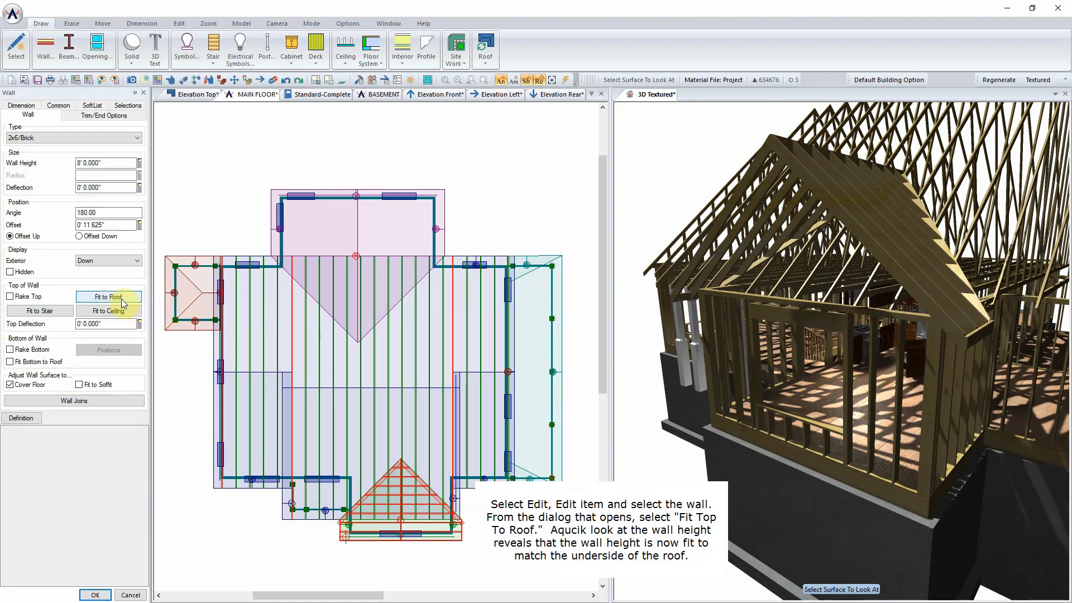
{"action": "left_click", "coordinate": [121, 299]}
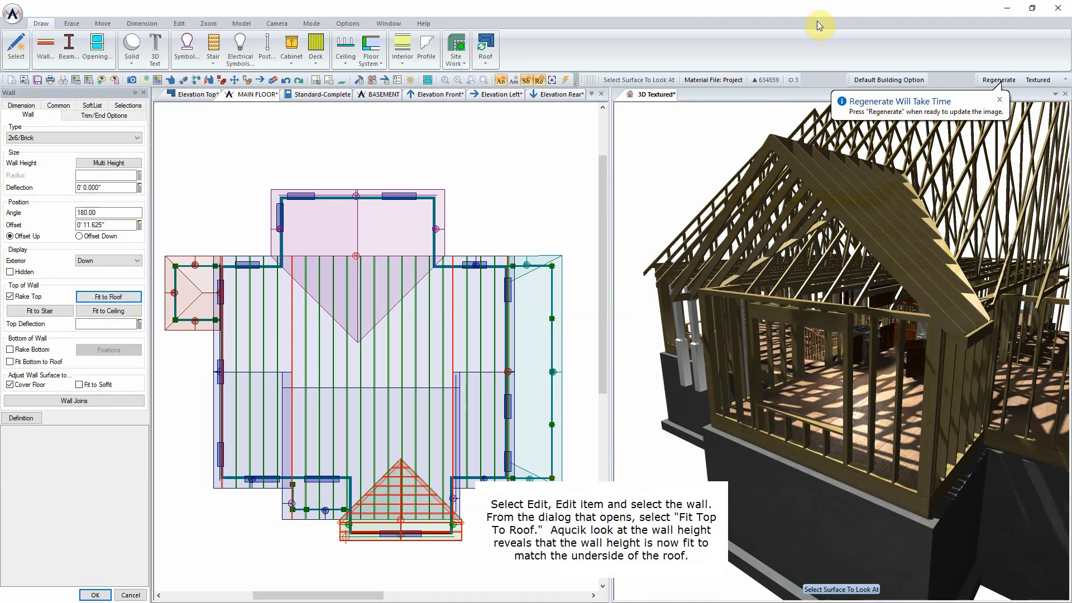
{"action": "left_click", "coordinate": [993, 81]}
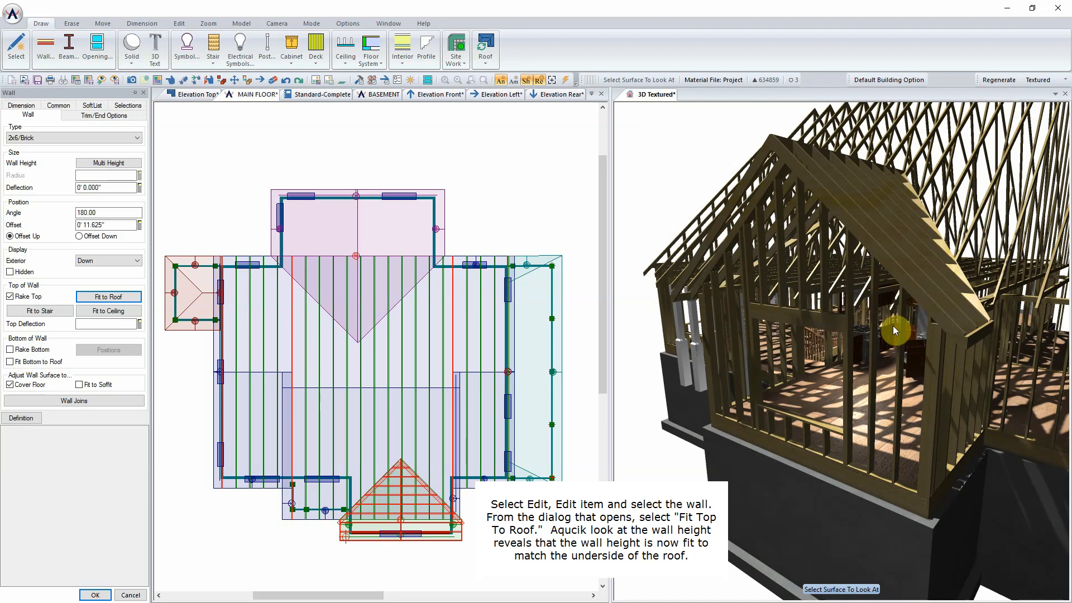
{"action": "left_click", "coordinate": [95, 594]}
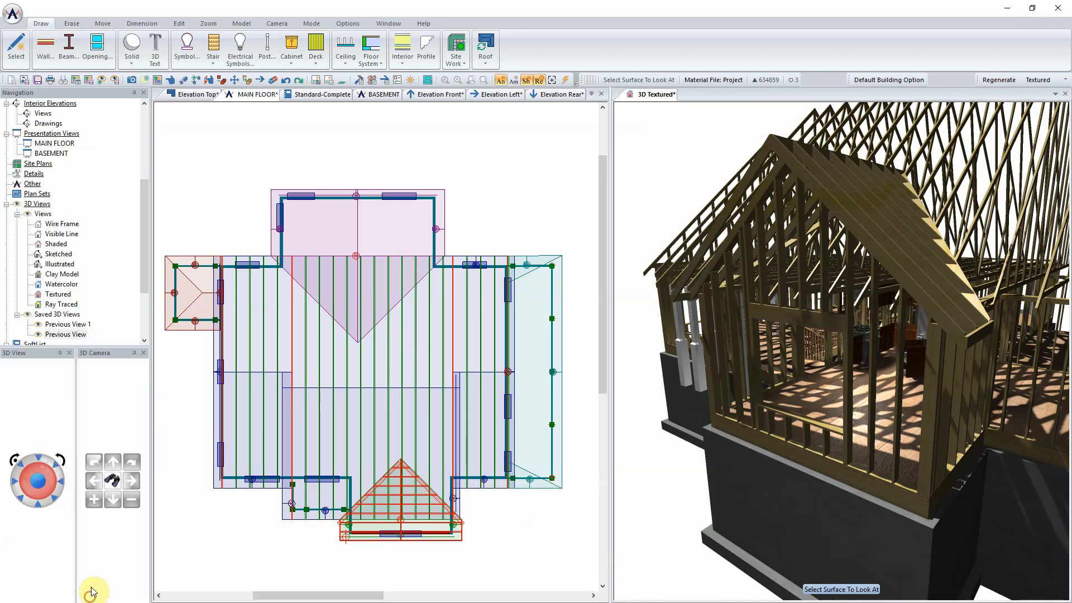
Step: Auto stick frame the long porch roof on the plan's right side and regenerate the textured 3D view
{"action": "left_click", "coordinate": [57, 466]}
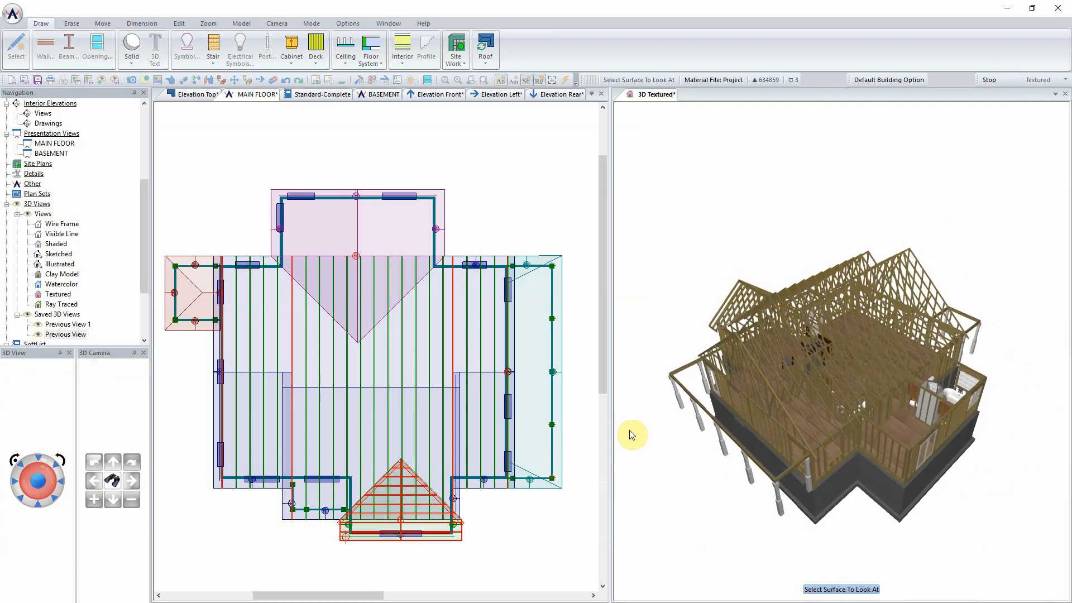
{"action": "left_click", "coordinate": [155, 77]}
{"action": "right_click", "coordinate": [479, 190]}
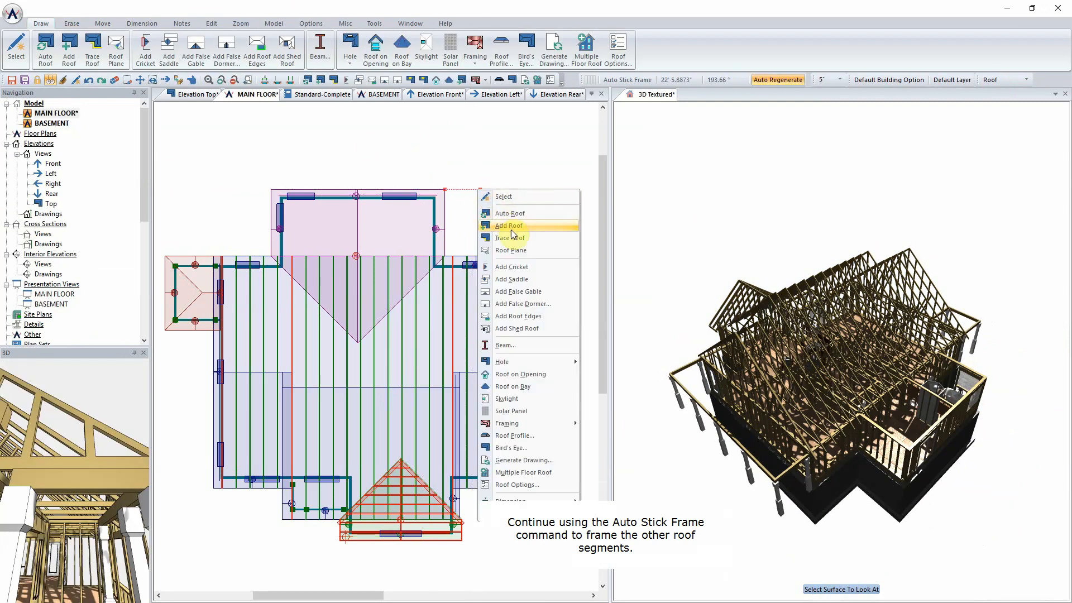
{"action": "mouse_move", "coordinate": [536, 423]}
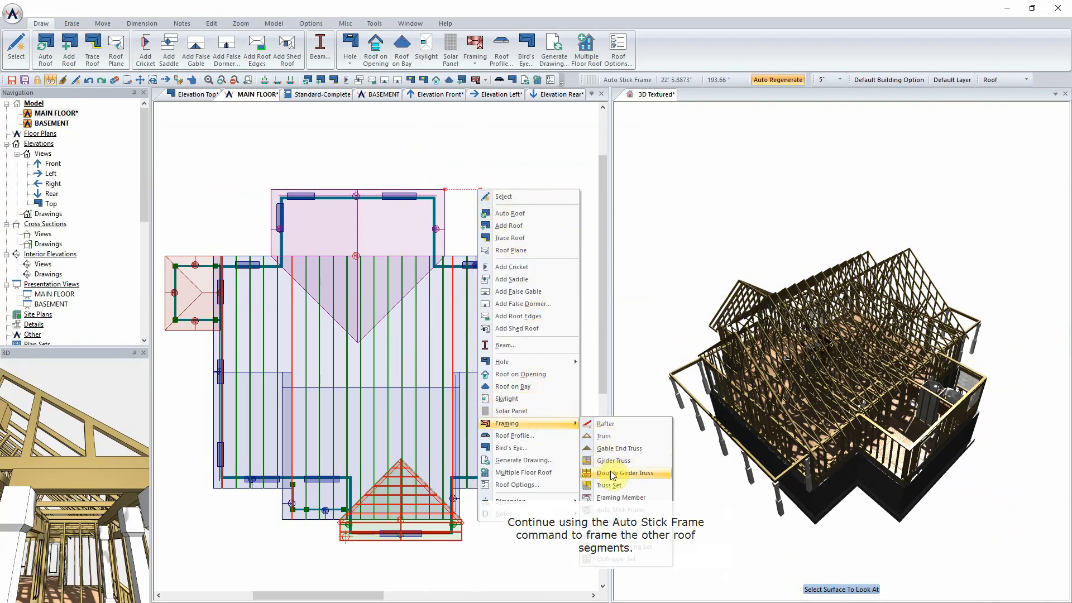
{"action": "left_click", "coordinate": [632, 509]}
{"action": "left_click", "coordinate": [537, 389]}
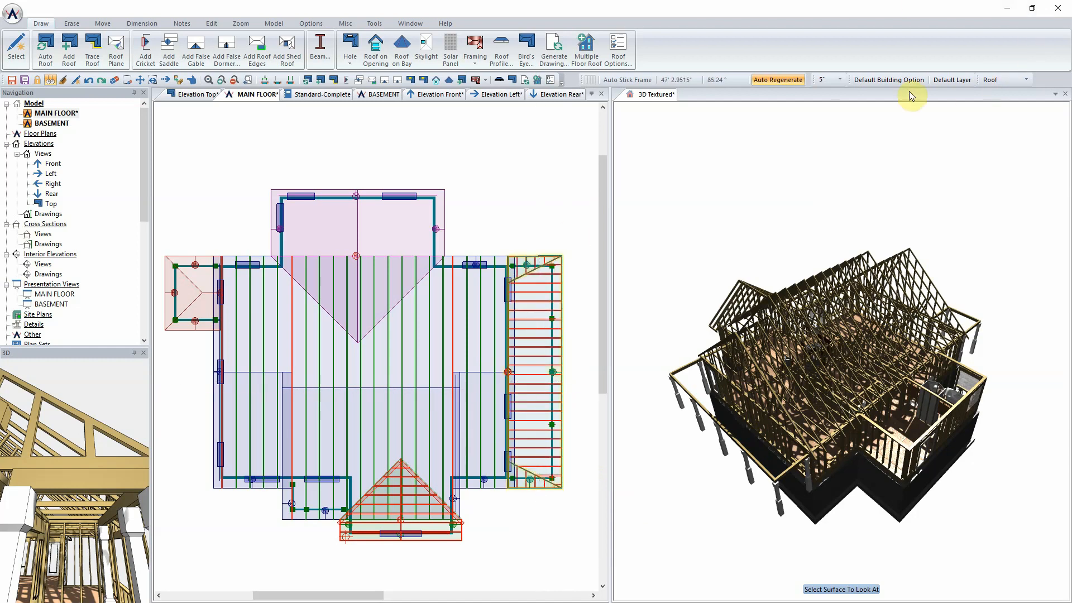
{"action": "left_click", "coordinate": [657, 95]}
{"action": "left_click", "coordinate": [997, 81]}
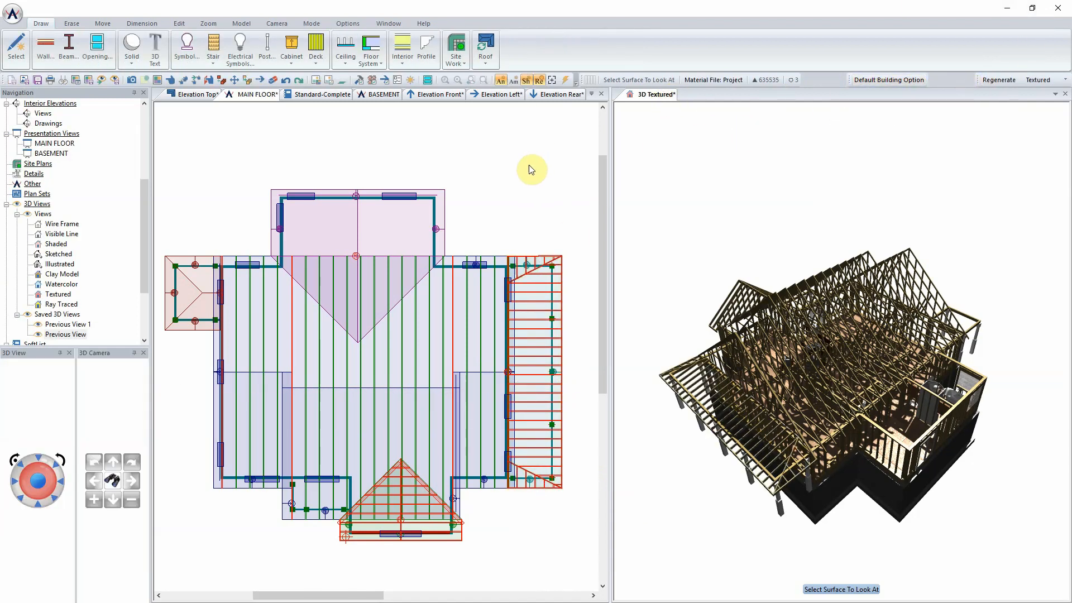
Step: Auto stick frame the large gable roof at the plan's upper edge and regenerate the textured 3D view
{"action": "left_click", "coordinate": [459, 197]}
{"action": "left_click", "coordinate": [401, 210]}
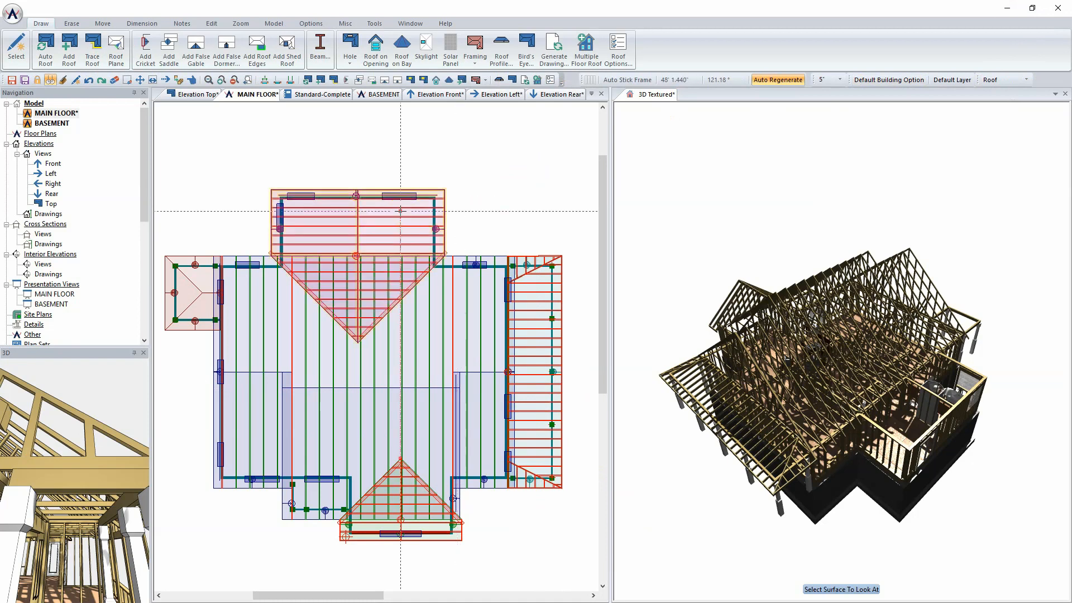
{"action": "left_click", "coordinate": [656, 98]}
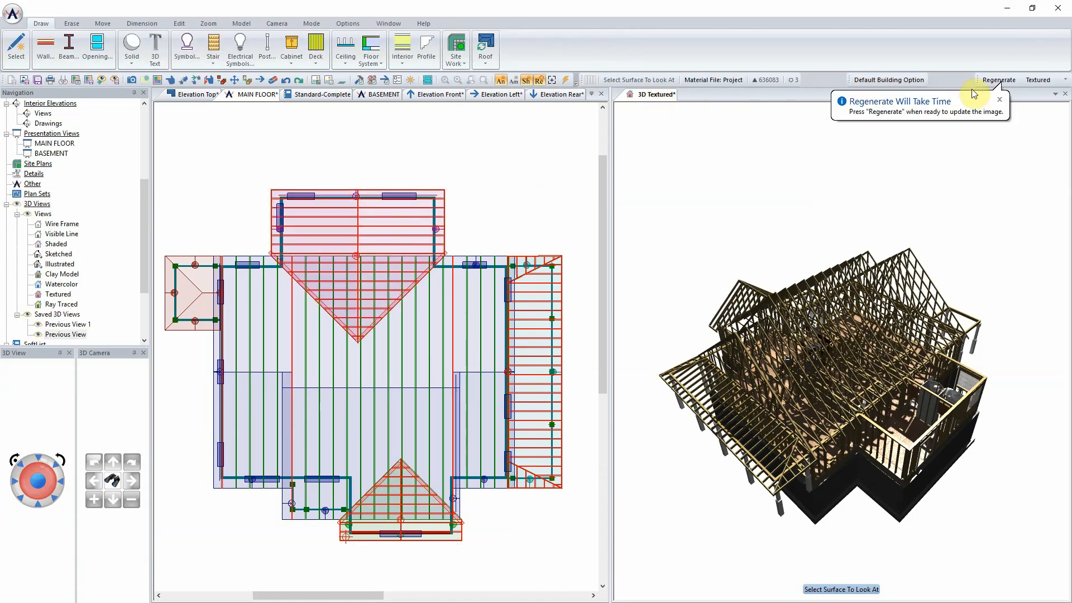
{"action": "left_click", "coordinate": [950, 92]}
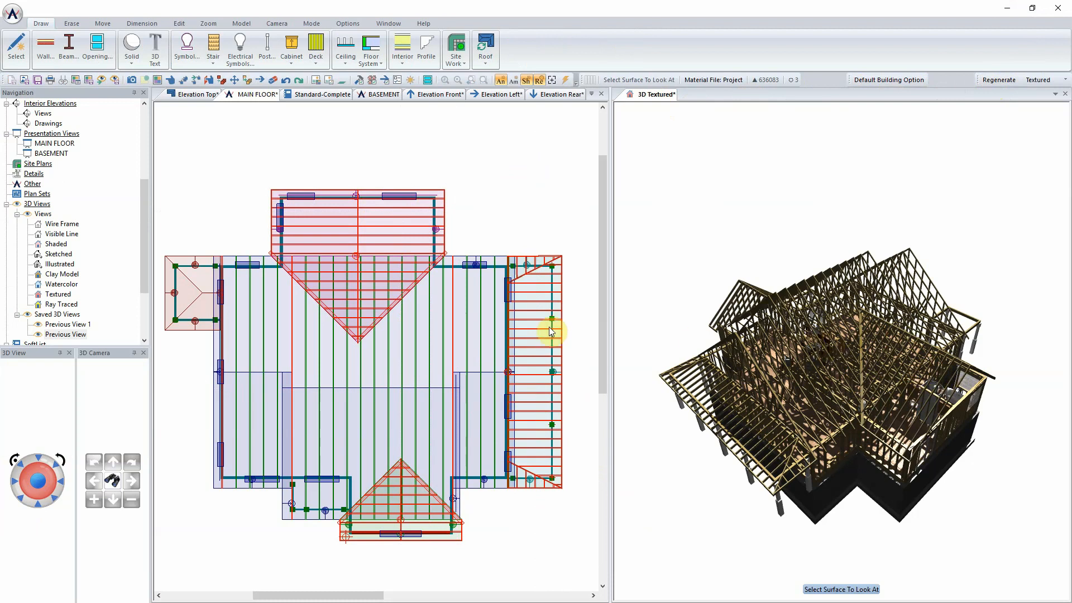
Step: Auto stick frame the small hipped porch roof on the plan's left side and regenerate the textured 3D view
{"action": "left_click", "coordinate": [22, 465]}
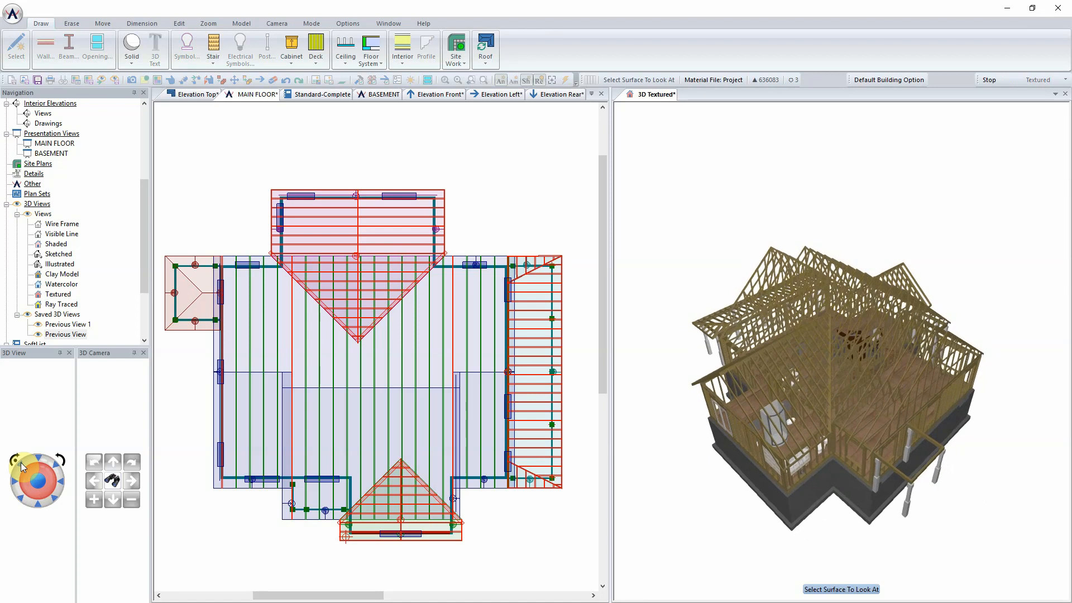
{"action": "left_click", "coordinate": [220, 222]}
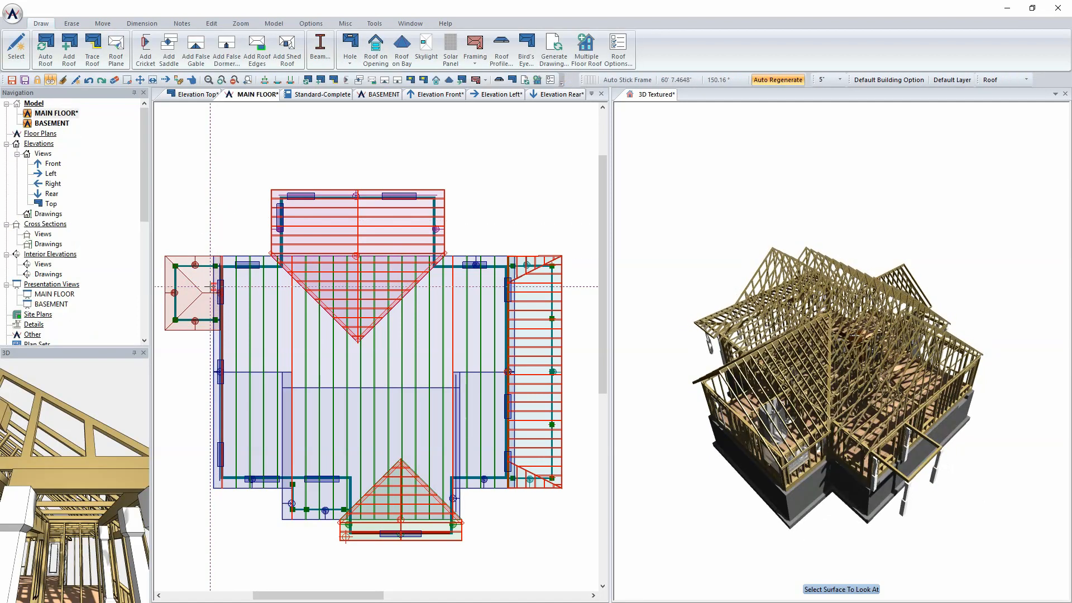
{"action": "left_click", "coordinate": [202, 292]}
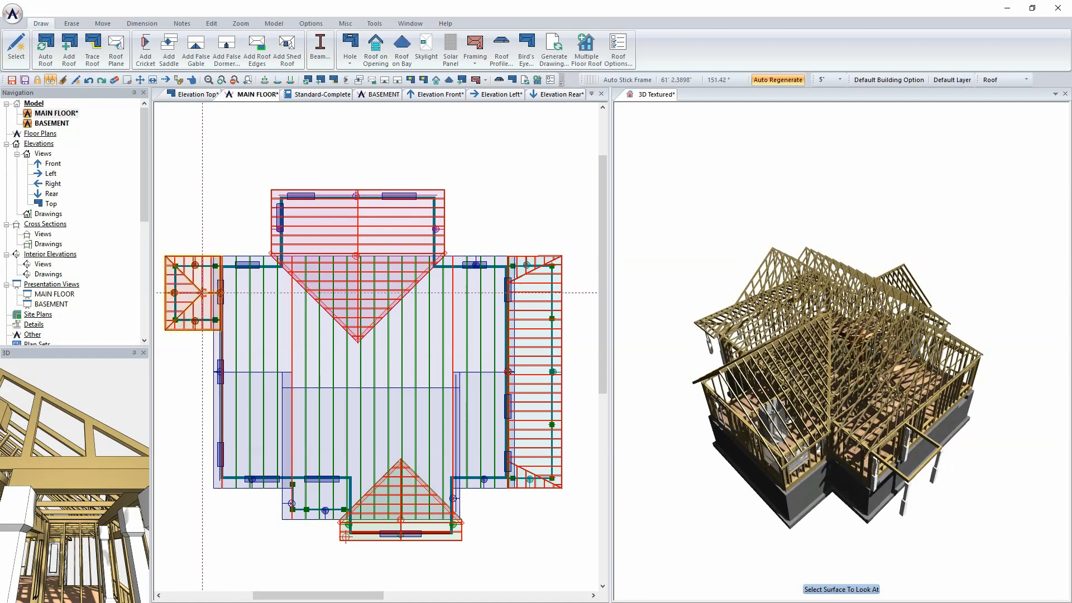
{"action": "left_click", "coordinate": [669, 95]}
{"action": "left_click", "coordinate": [999, 80]}
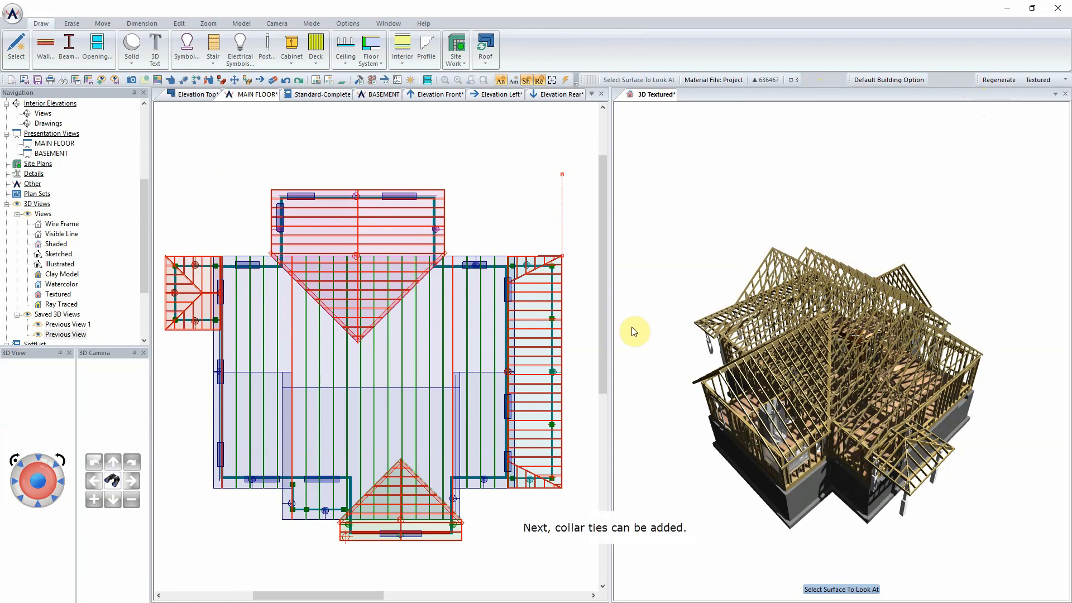
Step: Add collar ties to the rafter pairs of the small gable roof at the plan's lower edge
{"action": "left_click", "coordinate": [372, 556]}
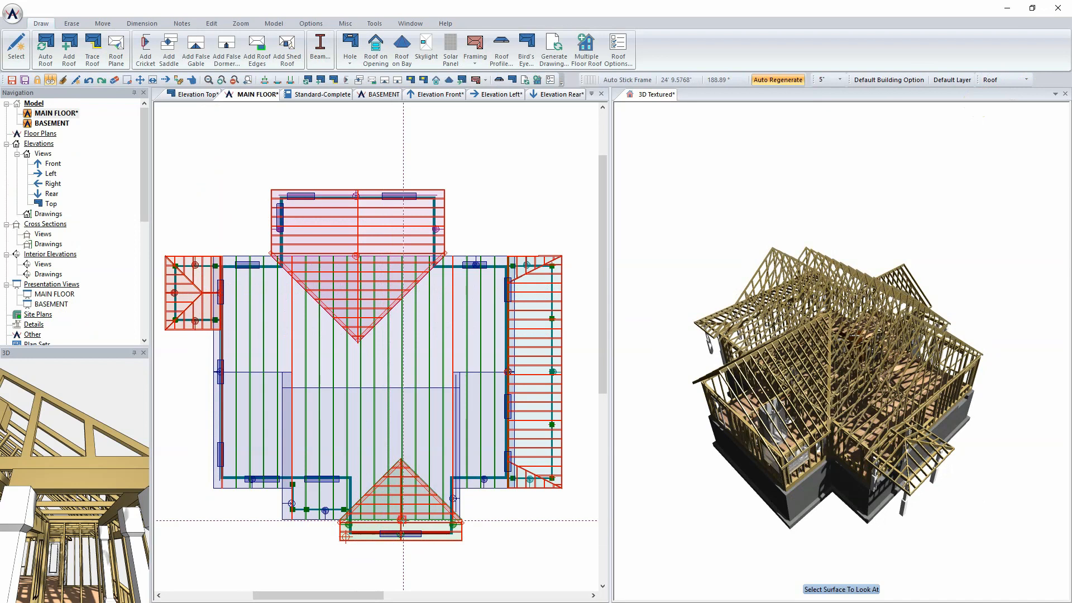
{"action": "scroll", "coordinate": [403, 520], "scroll_direction": "up", "scroll_amount": 6}
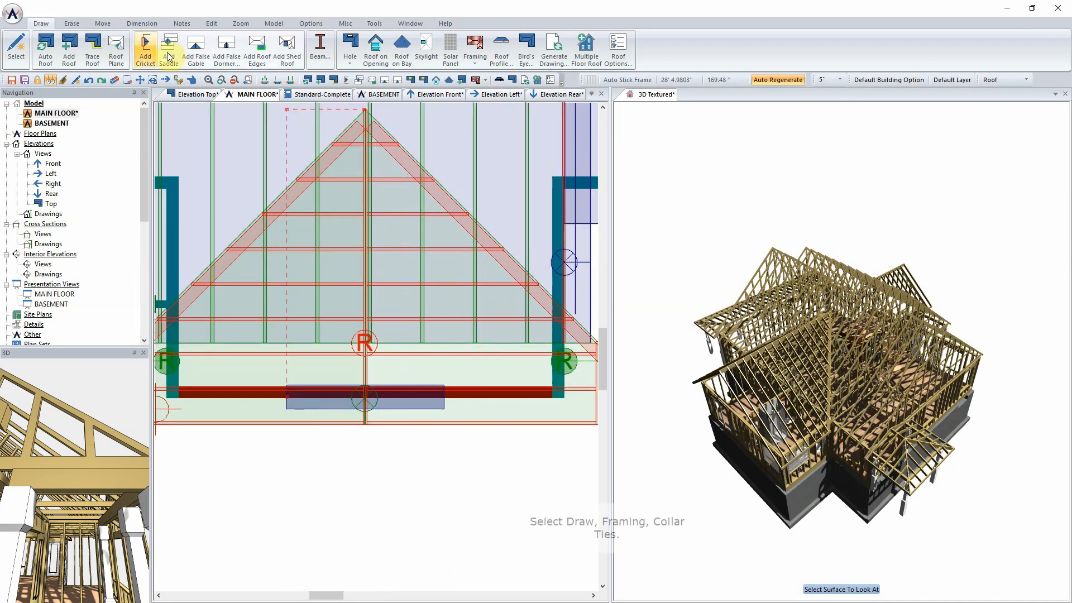
{"action": "left_click", "coordinate": [475, 53]}
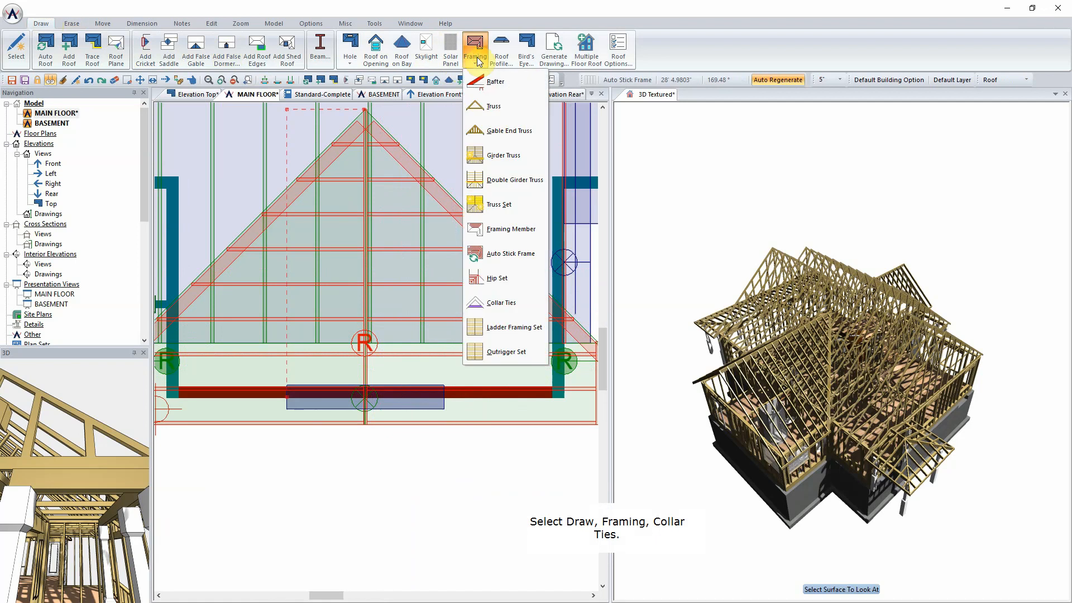
{"action": "left_click", "coordinate": [501, 303]}
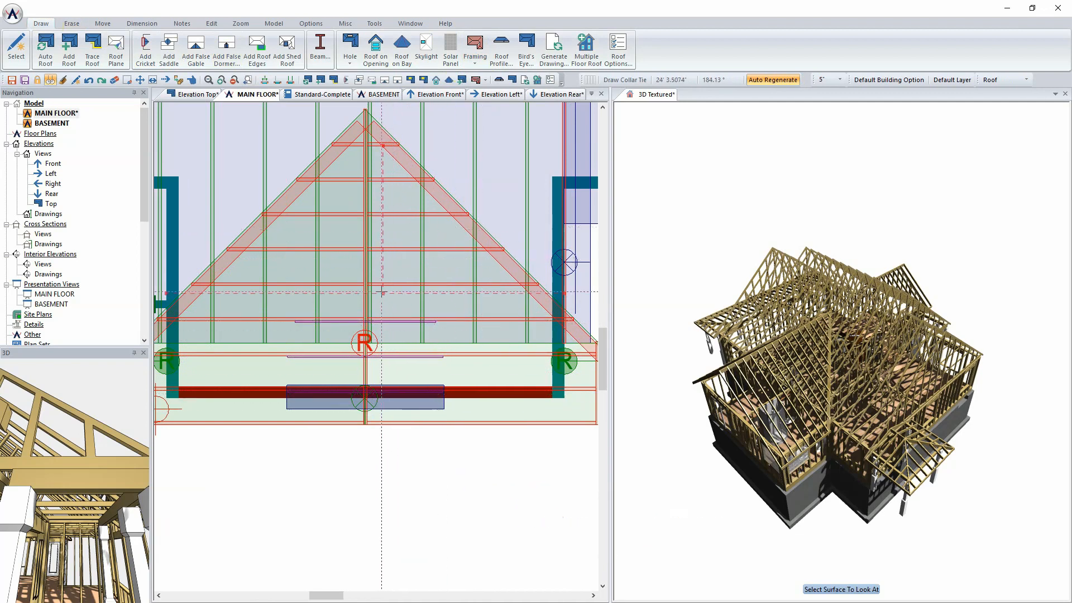
{"action": "left_click", "coordinate": [382, 252]}
{"action": "left_click", "coordinate": [382, 216]}
{"action": "left_click", "coordinate": [380, 181]}
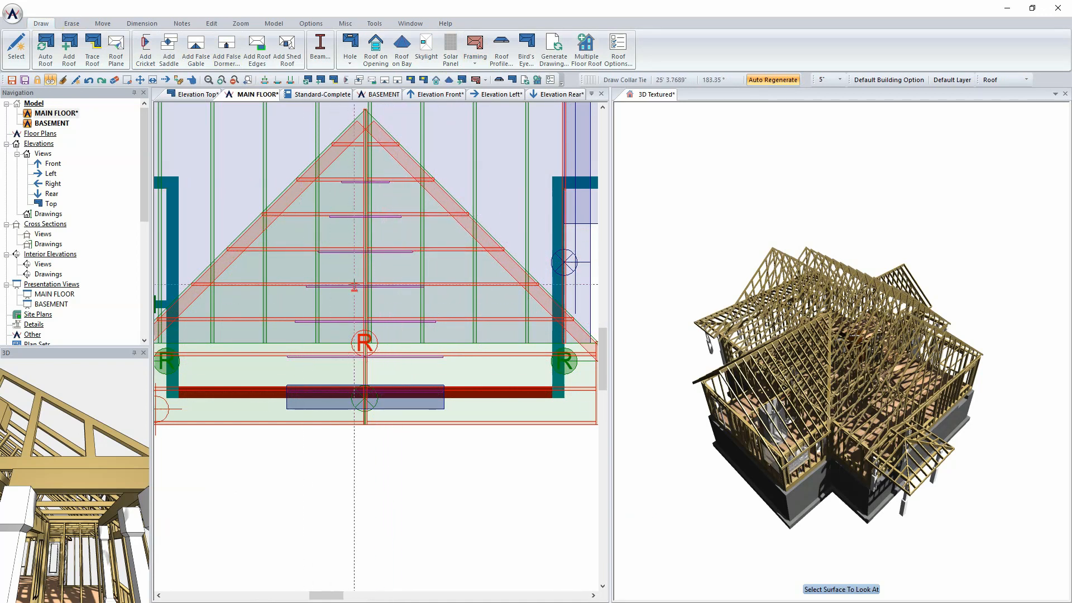
Step: Examine the roof framing and collar ties in the textured 3D view, and open the Standard-Complete material report
{"action": "left_click", "coordinate": [652, 94]}
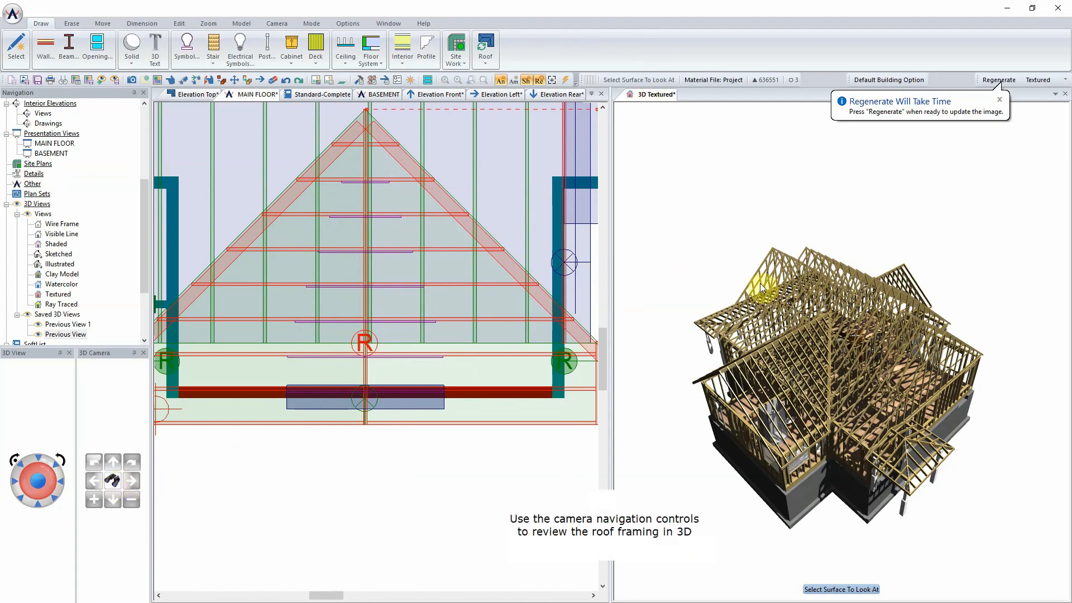
{"action": "left_click", "coordinate": [909, 284]}
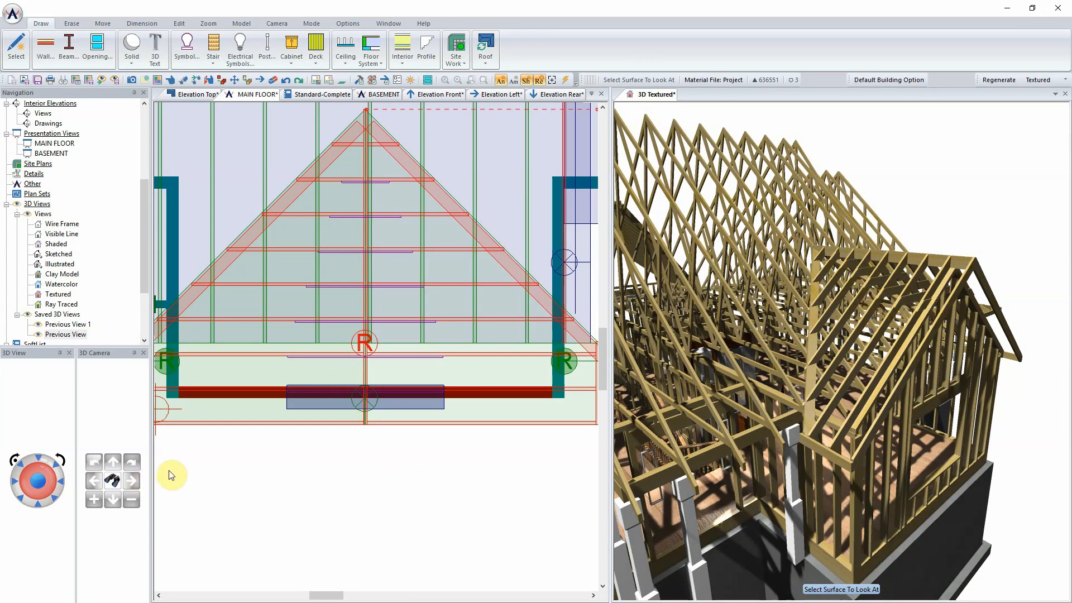
{"action": "left_click", "coordinate": [682, 377]}
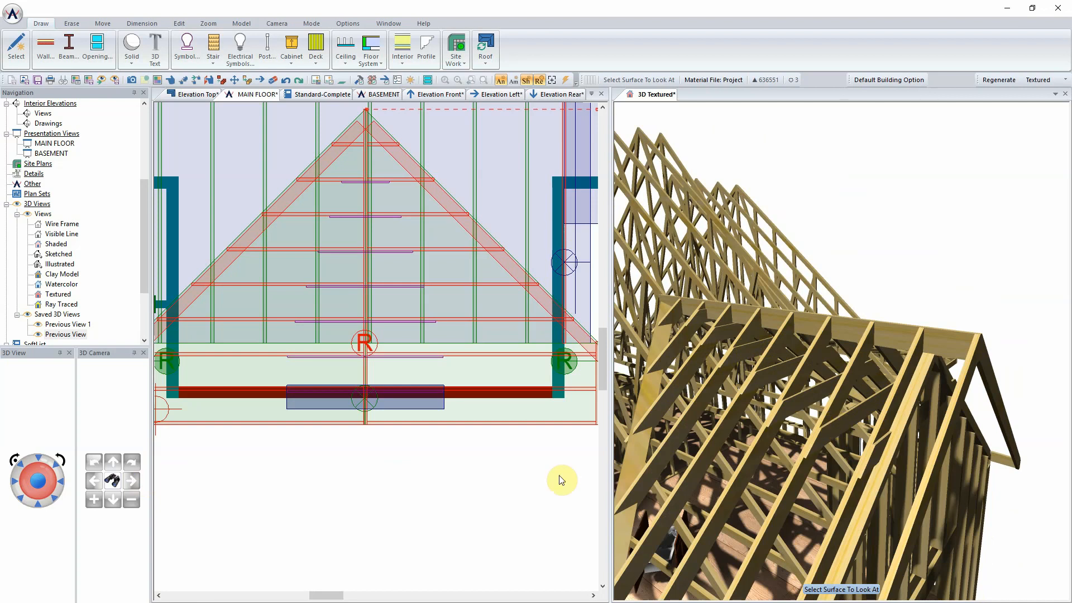
{"action": "left_click", "coordinate": [22, 501]}
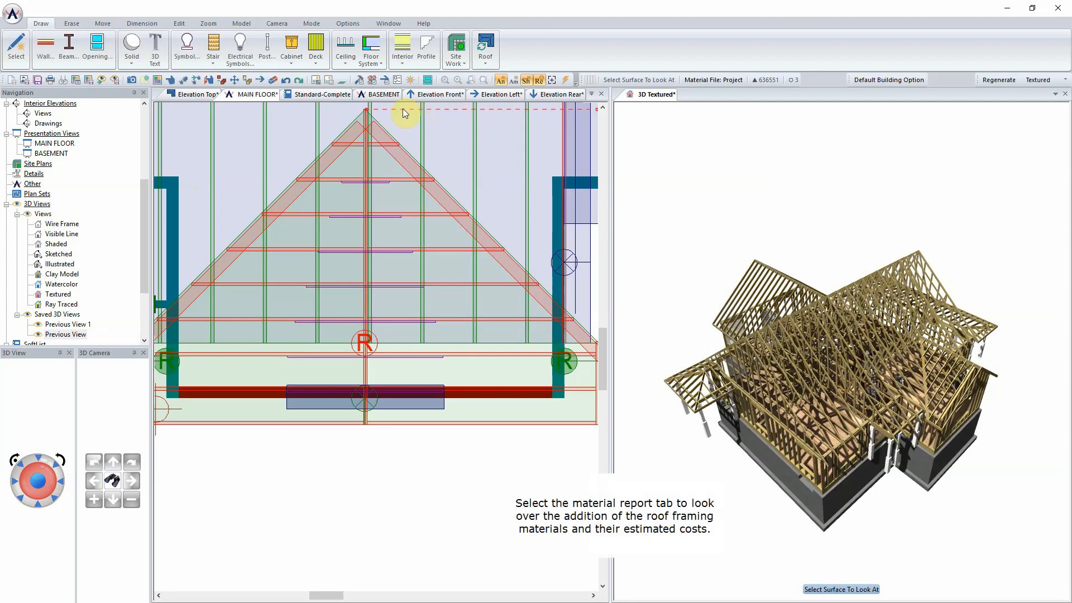
{"action": "left_click", "coordinate": [320, 94]}
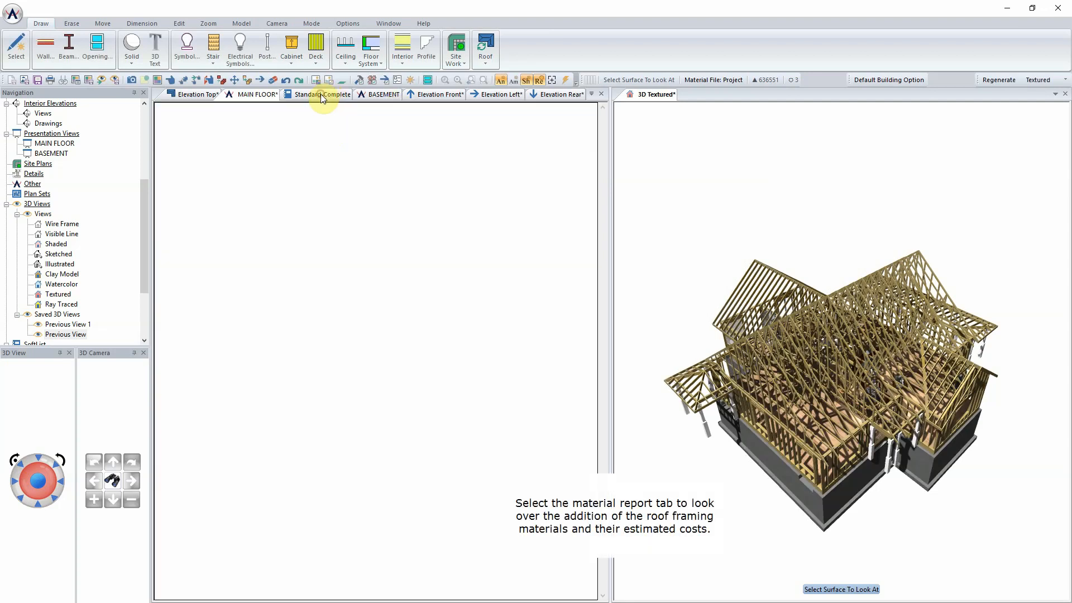
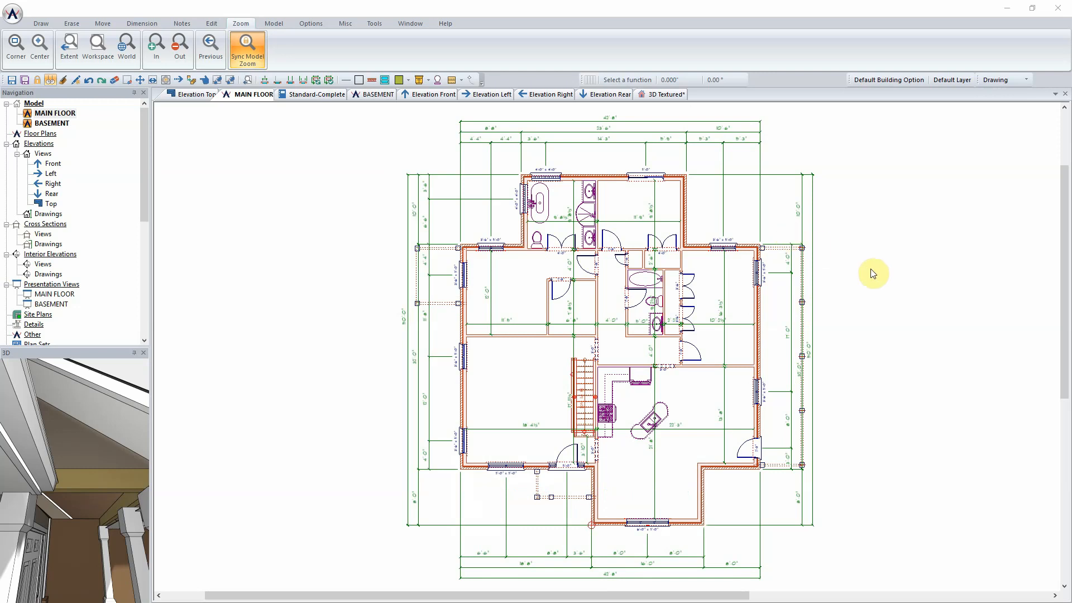
Step: Switch the main floor drawing to Room mode and add a Bedroom 1 room with Auto Trace in the bedroom below the master bath
{"action": "left_click", "coordinate": [1005, 83]}
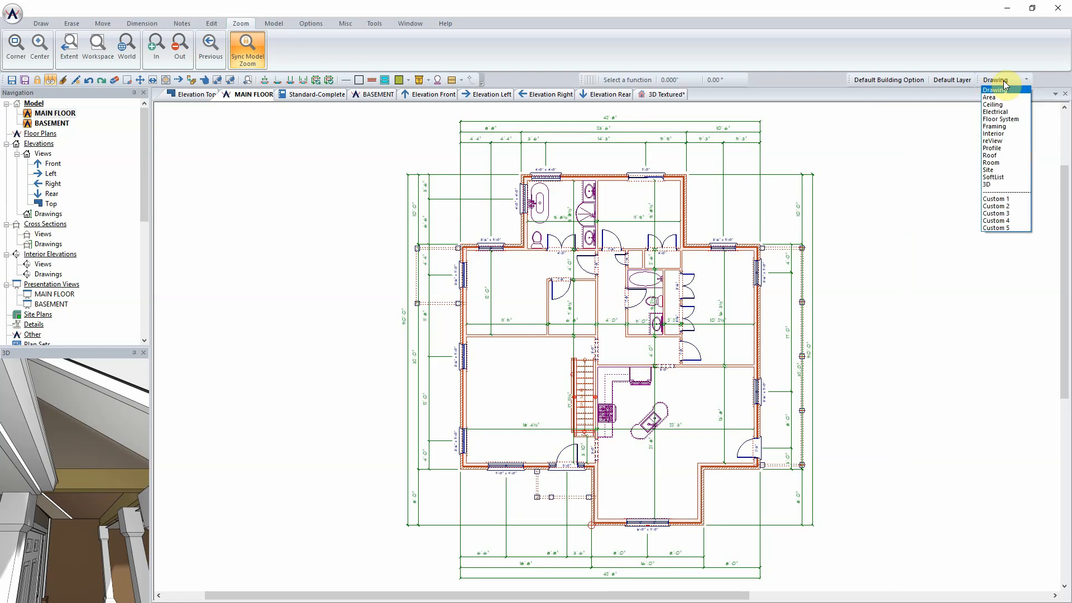
{"action": "left_click", "coordinate": [997, 162]}
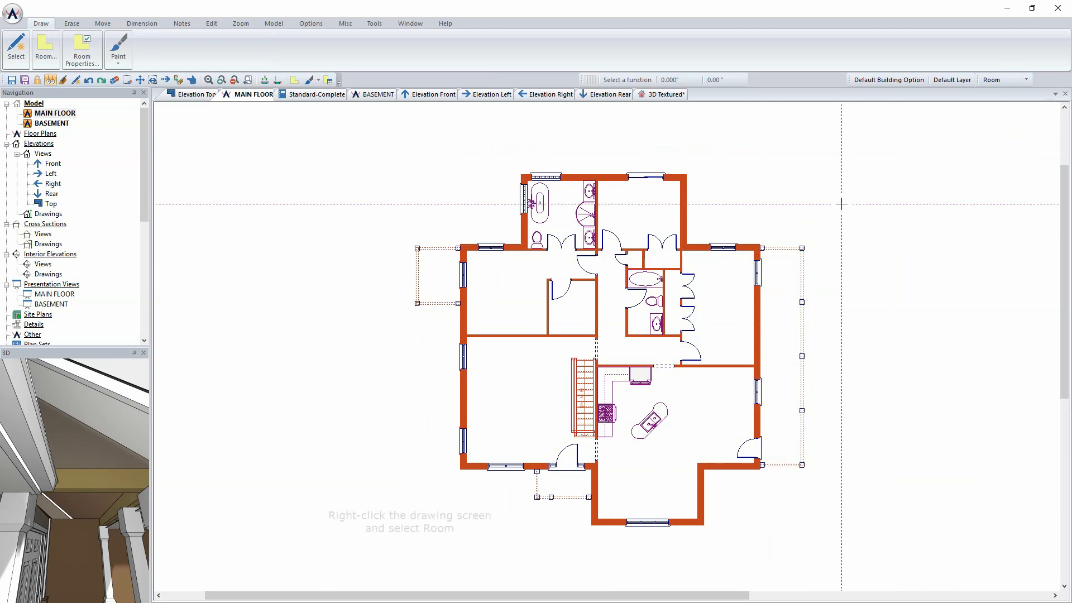
{"action": "right_click", "coordinate": [258, 154]}
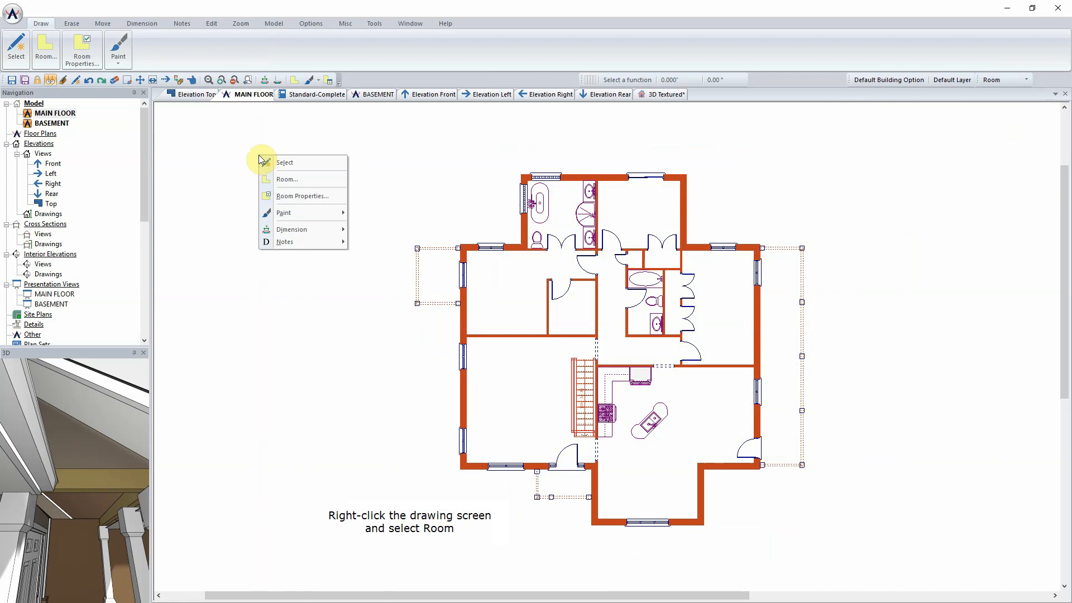
{"action": "left_click", "coordinate": [293, 178]}
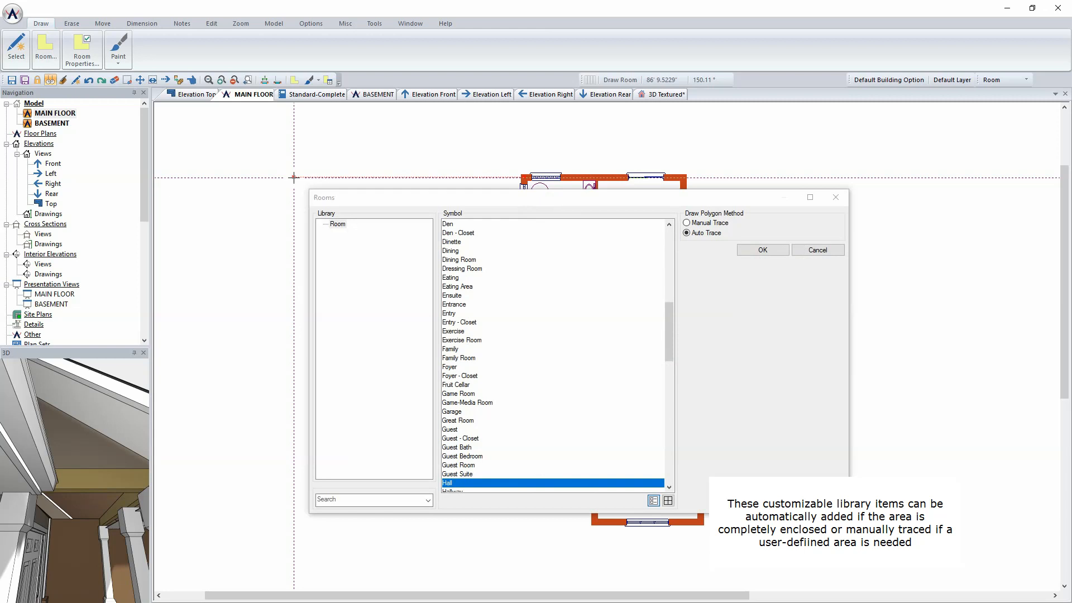
{"action": "left_click_drag", "start_coordinate": [526, 200], "coordinate": [279, 22]}
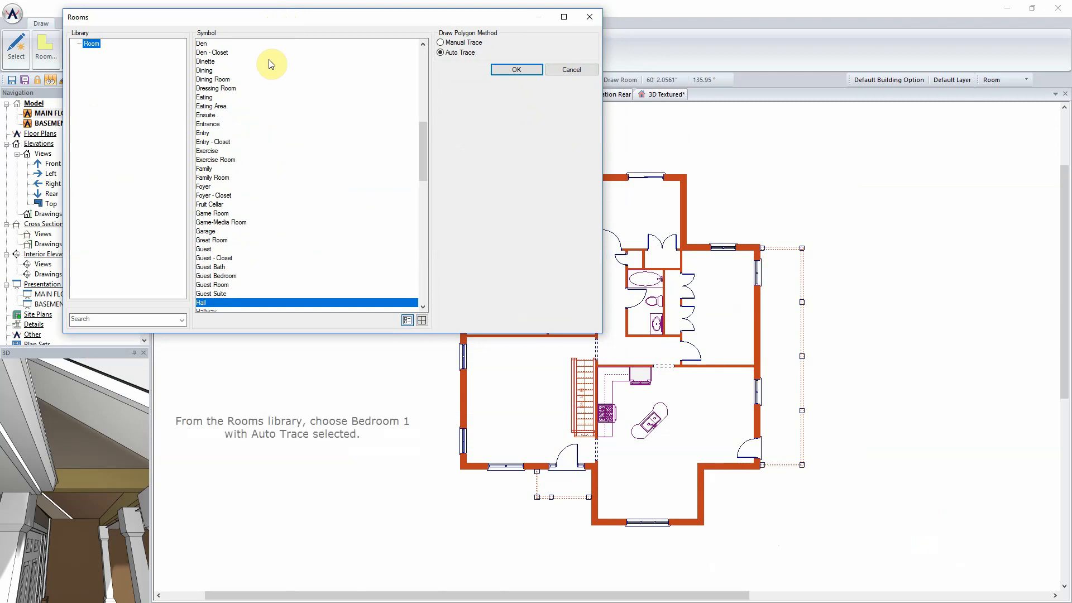
{"action": "left_click_drag", "start_coordinate": [420, 135], "coordinate": [413, 44]}
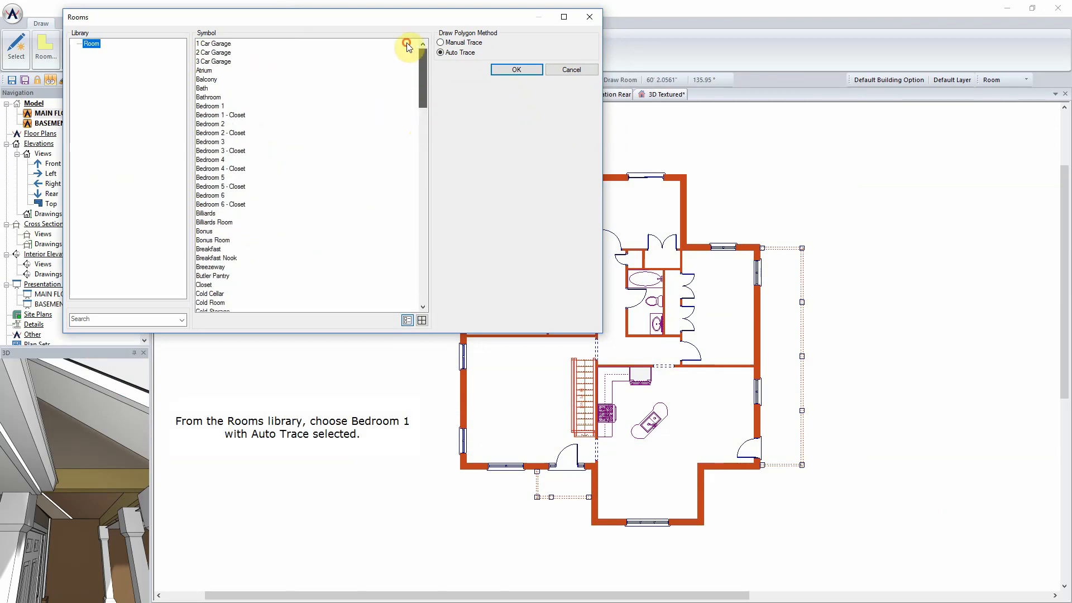
{"action": "left_click", "coordinate": [216, 108]}
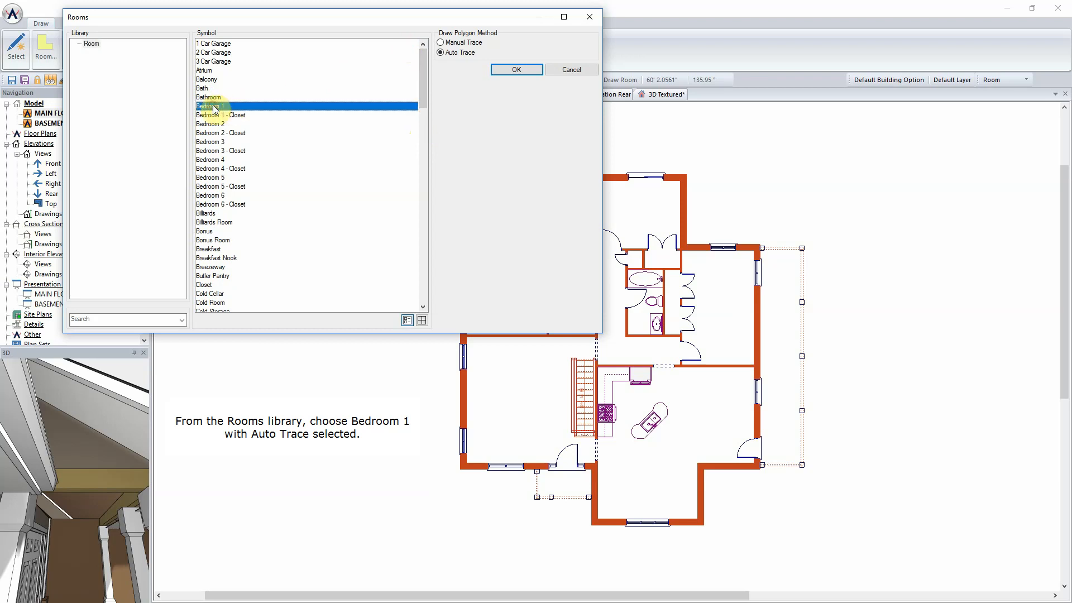
{"action": "left_click_drag", "start_coordinate": [290, 19], "coordinate": [839, 70]}
{"action": "left_click", "coordinate": [522, 292]}
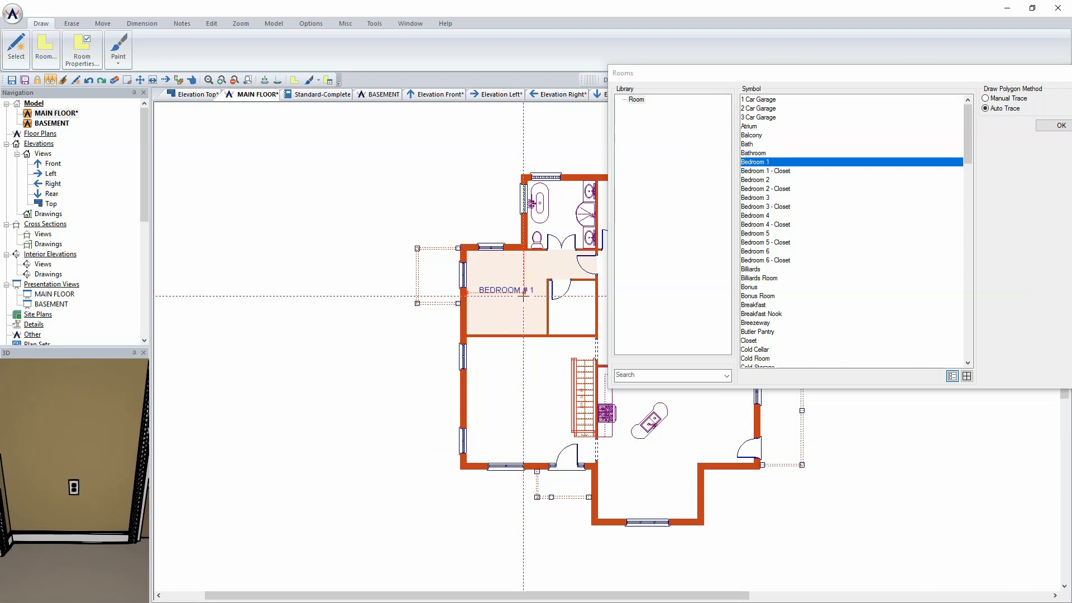
Step: Auto trace Bedroom 1 - Closet in the first bedroom's closet and Bedroom 2 in the room beside the master bath
{"action": "left_click", "coordinate": [781, 170]}
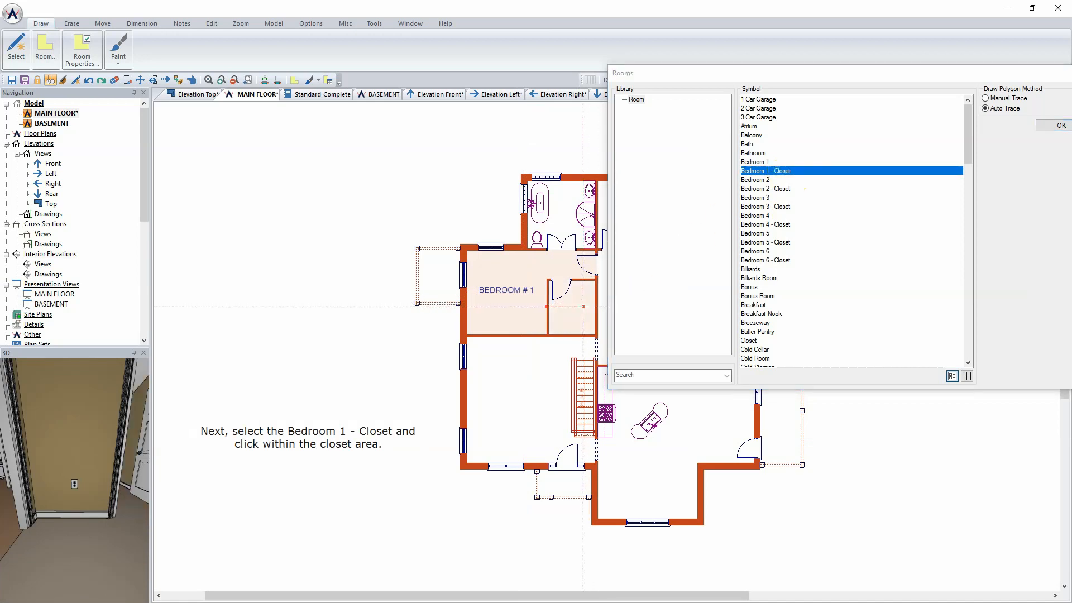
{"action": "left_click", "coordinate": [737, 76]}
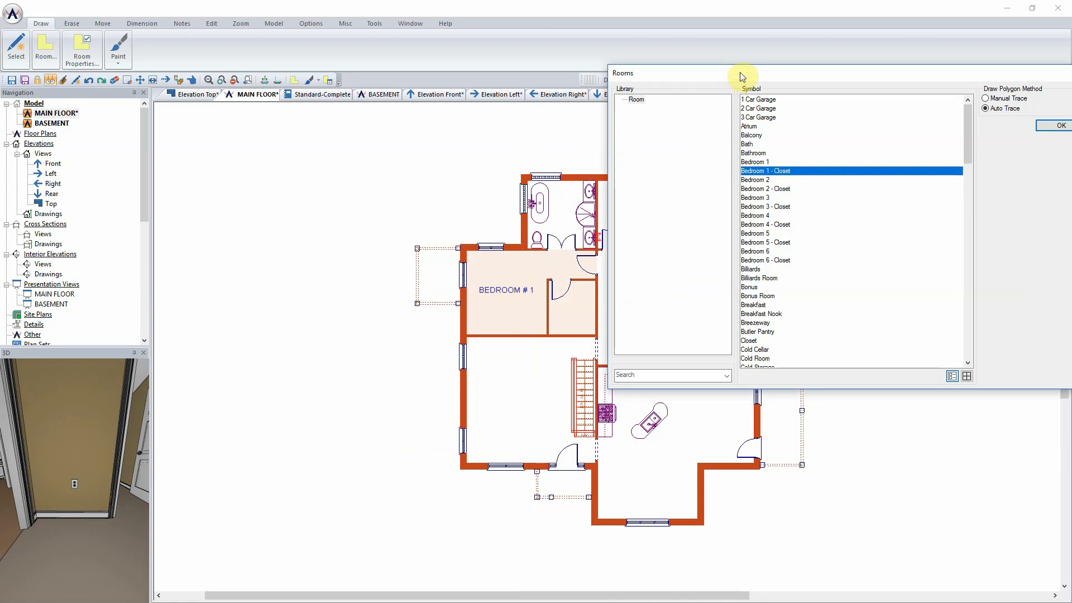
{"action": "left_click_drag", "start_coordinate": [741, 75], "coordinate": [470, 263]}
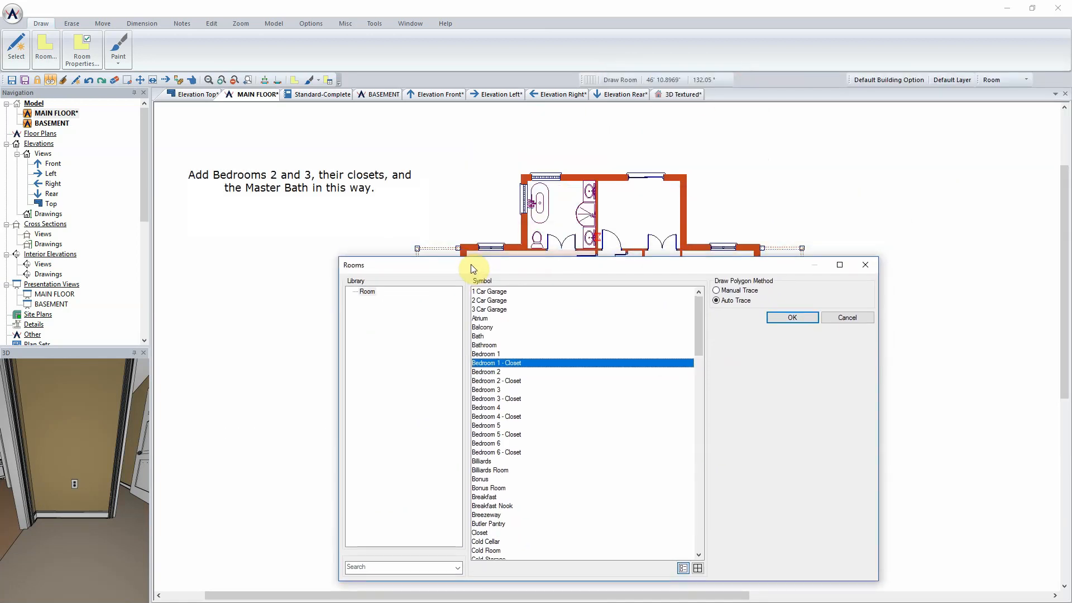
{"action": "left_click", "coordinate": [489, 372]}
{"action": "left_click", "coordinate": [642, 224]}
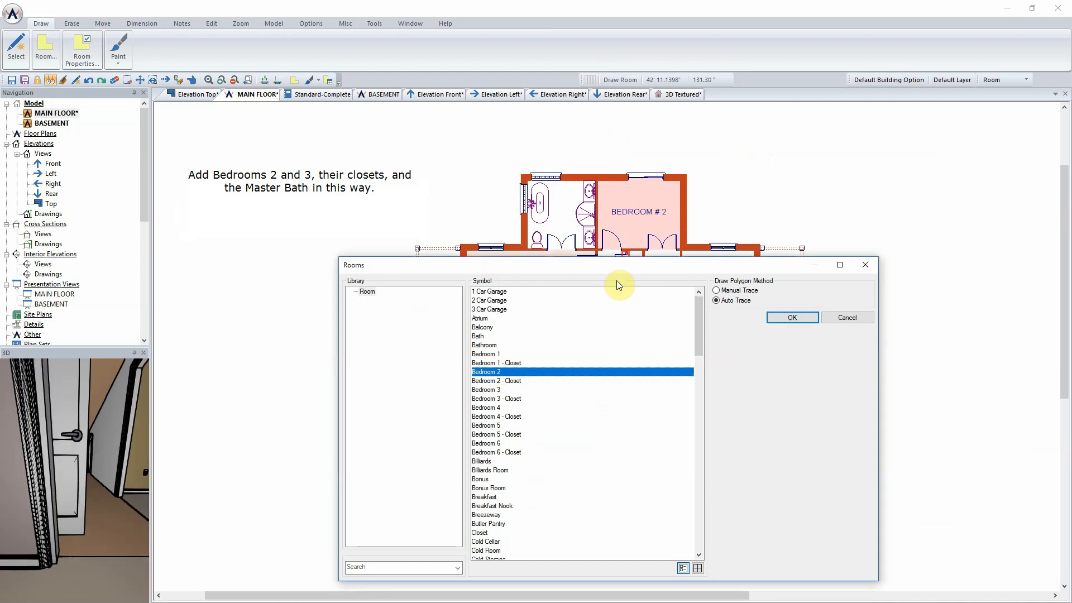
Step: Auto trace the Bedroom 2 closet, Bedroom 3 with its closet, and the Master Bath, and finish with the Rooms library
{"action": "left_click_drag", "start_coordinate": [617, 269], "coordinate": [611, 292]}
{"action": "left_click", "coordinate": [492, 404]}
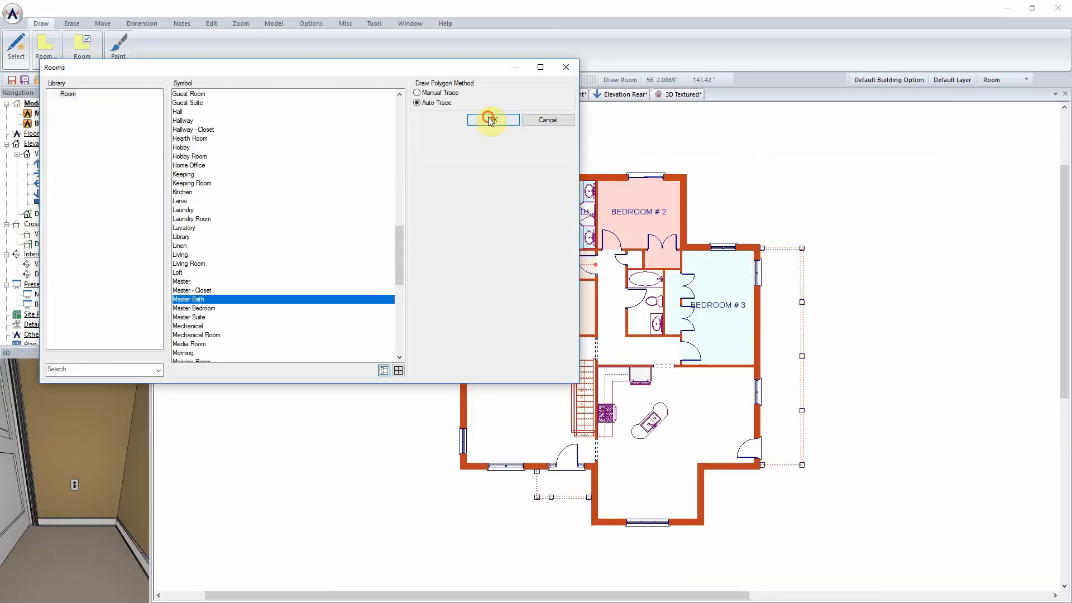
{"action": "left_click", "coordinate": [486, 117]}
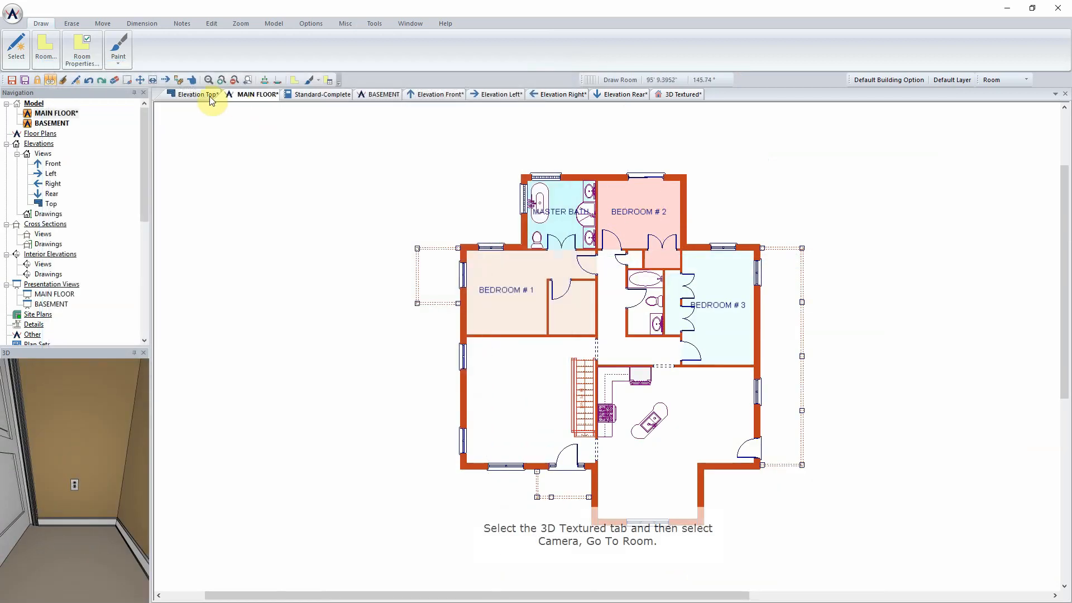
Step: Go to Bedroom #1 on the main floor in the textured 3D view
{"action": "left_click", "coordinate": [688, 96]}
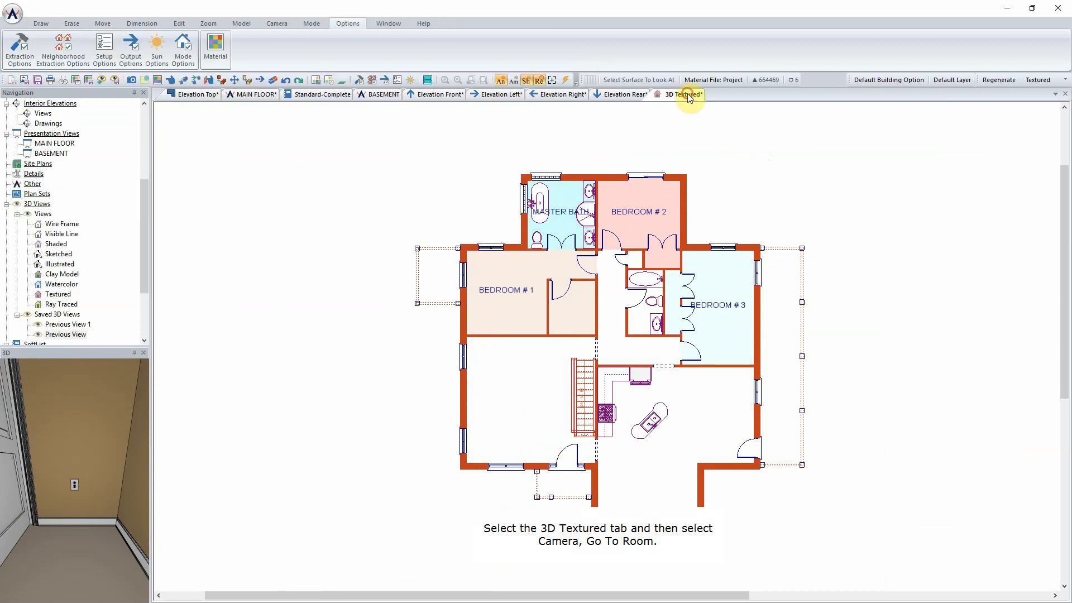
{"action": "left_click", "coordinate": [277, 23]}
{"action": "left_click", "coordinate": [43, 52]}
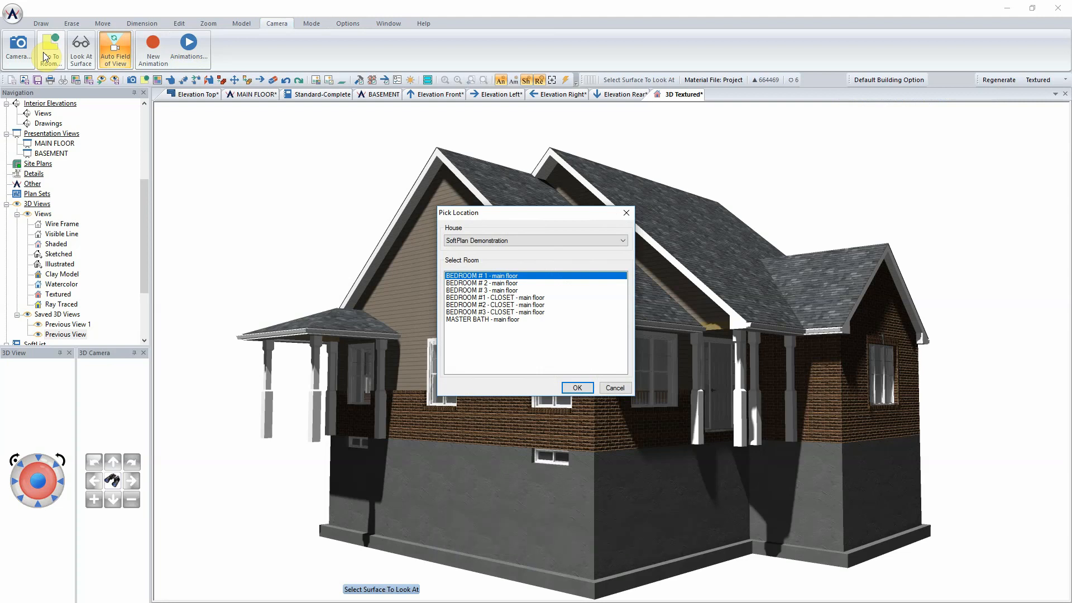
{"action": "left_click", "coordinate": [487, 277]}
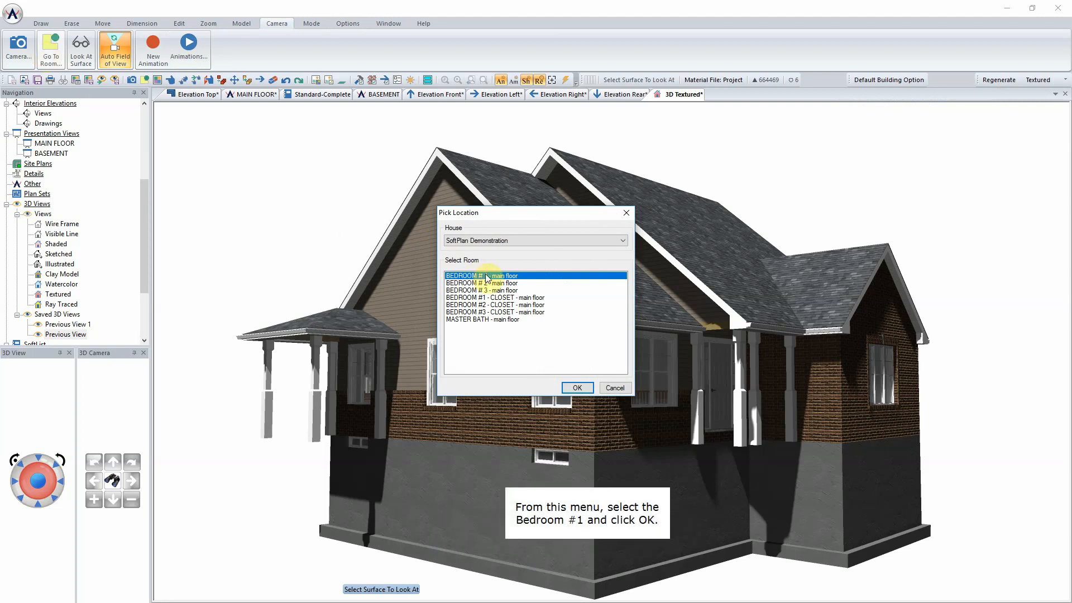
{"action": "left_click", "coordinate": [577, 388]}
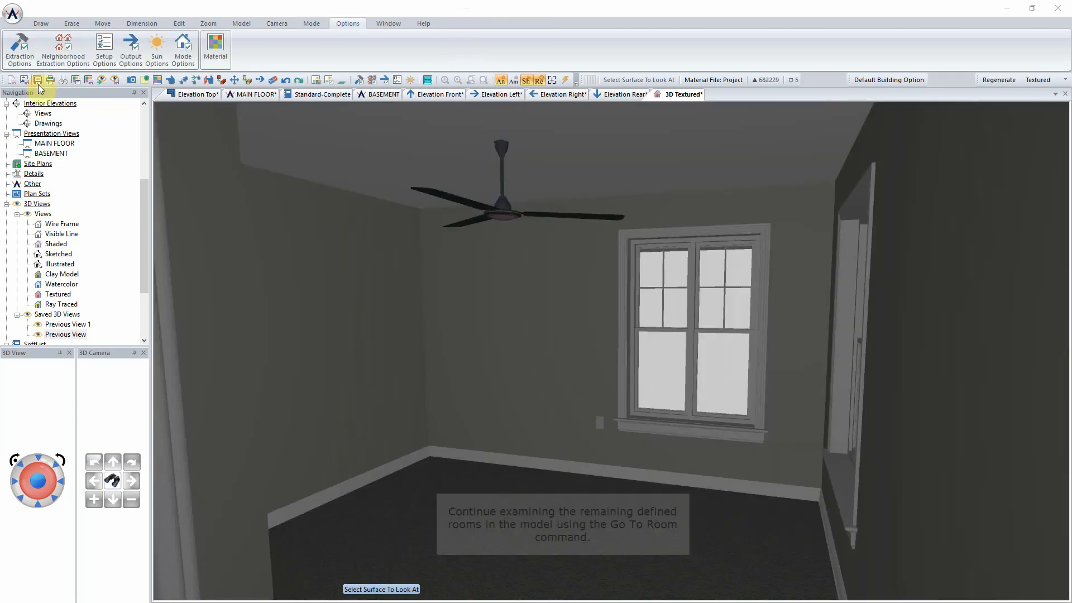
Step: Look at the interiors of Bedroom #2 and the Master Bath in 3D using Go To Room
{"action": "left_click", "coordinate": [277, 23]}
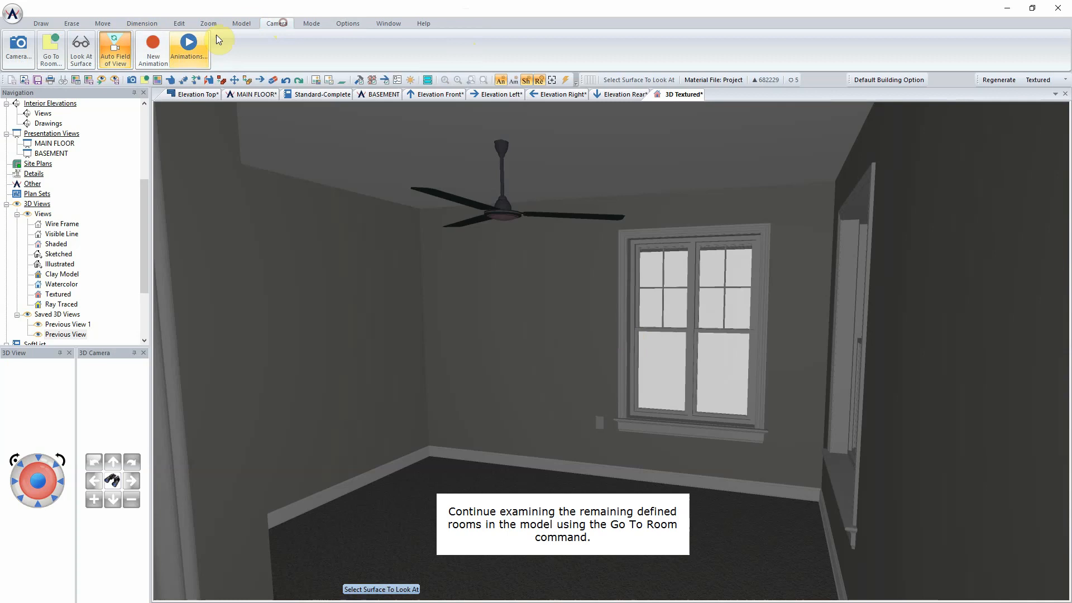
{"action": "left_click", "coordinate": [49, 46]}
{"action": "double_click", "coordinate": [501, 283]}
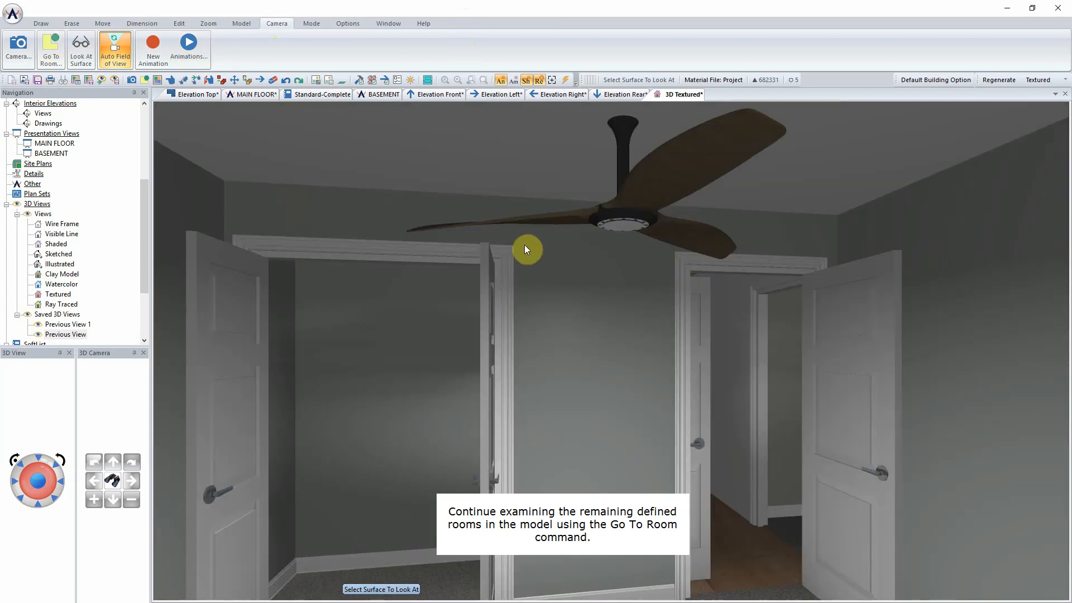
{"action": "left_click", "coordinate": [50, 48]}
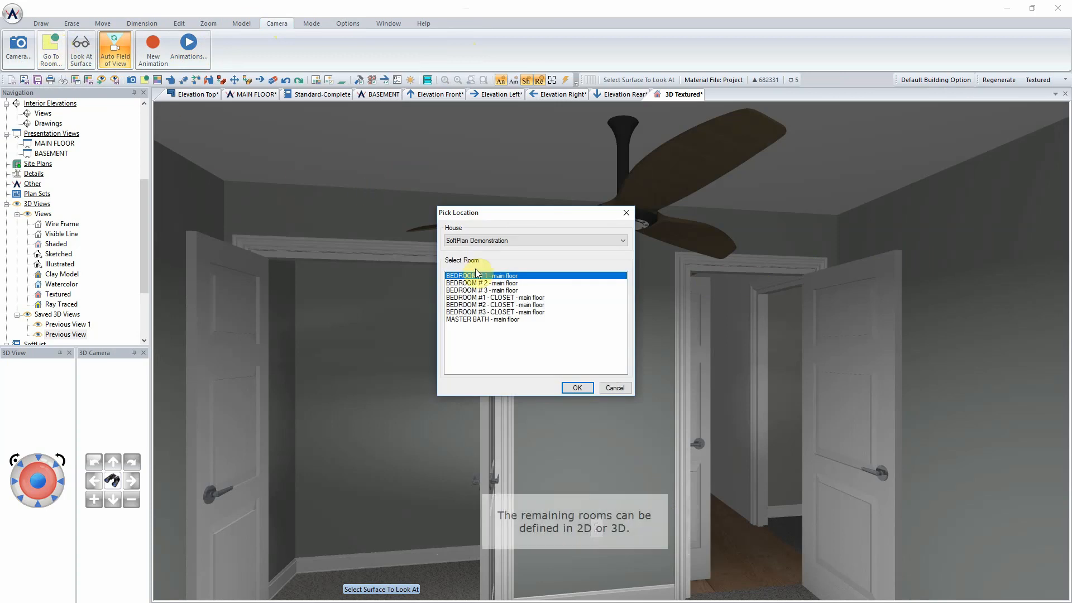
{"action": "double_click", "coordinate": [496, 320]}
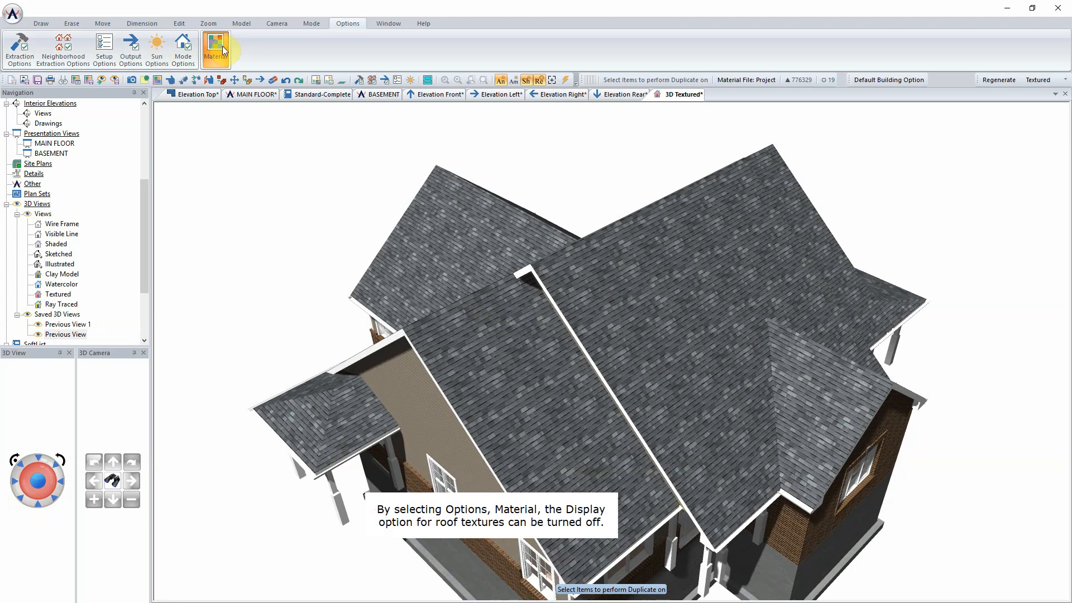
Step: Turn off the material display of the roof's Asphalt Shingles and the Painted ceiling in the textured 3D view
{"action": "left_click", "coordinate": [222, 46]}
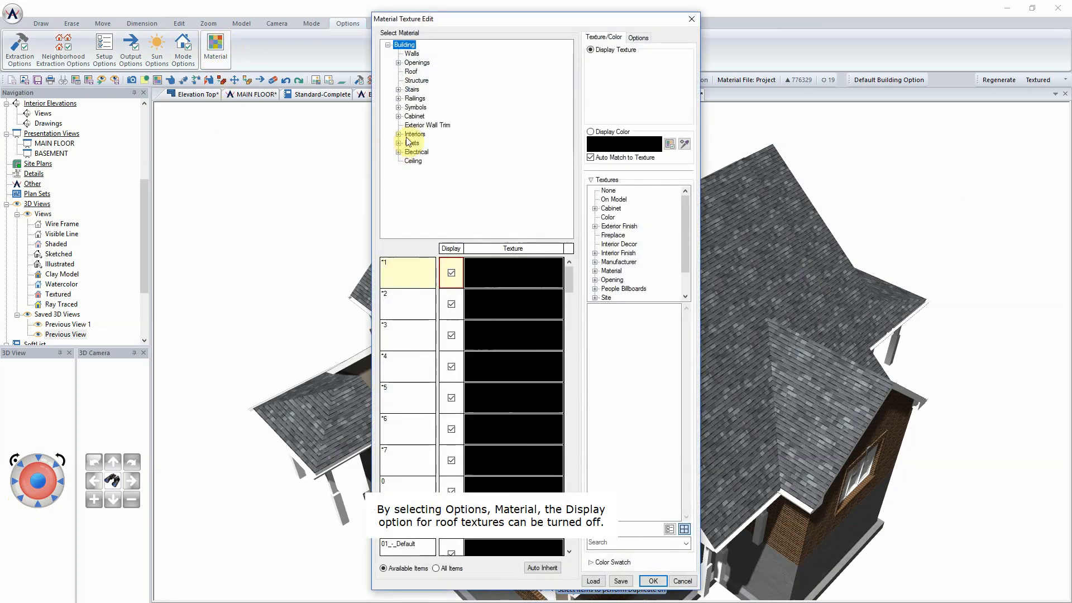
{"action": "left_click", "coordinate": [411, 72]}
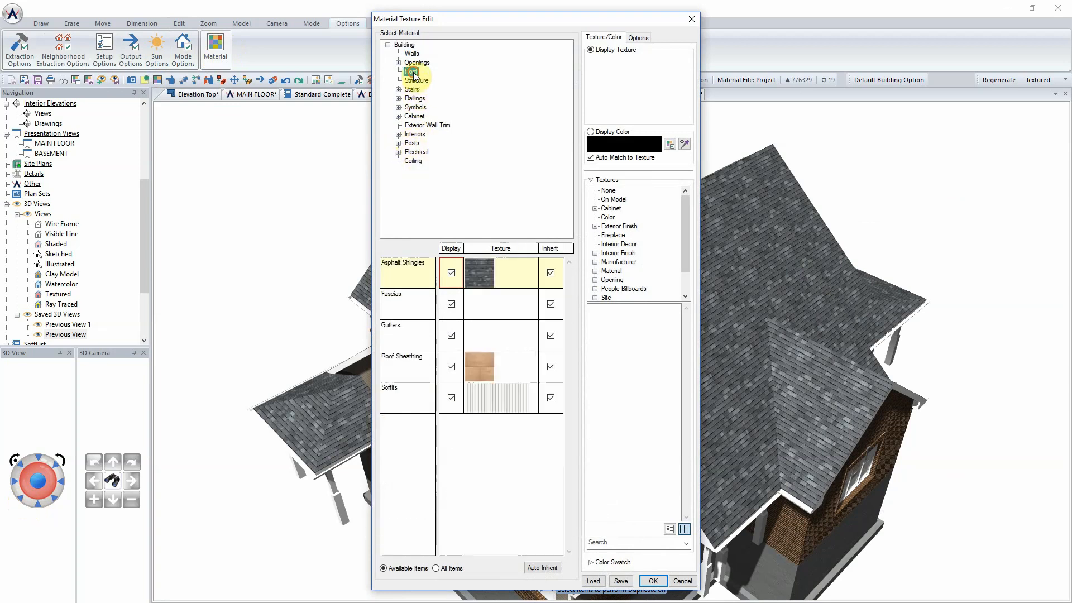
{"action": "left_click", "coordinate": [451, 272]}
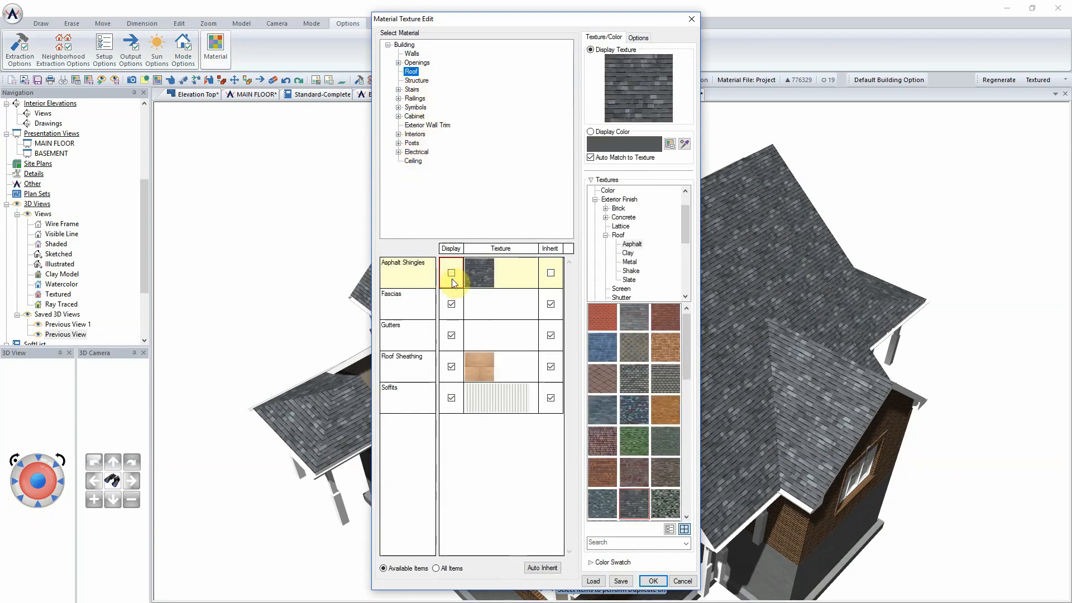
{"action": "left_click", "coordinate": [413, 161]}
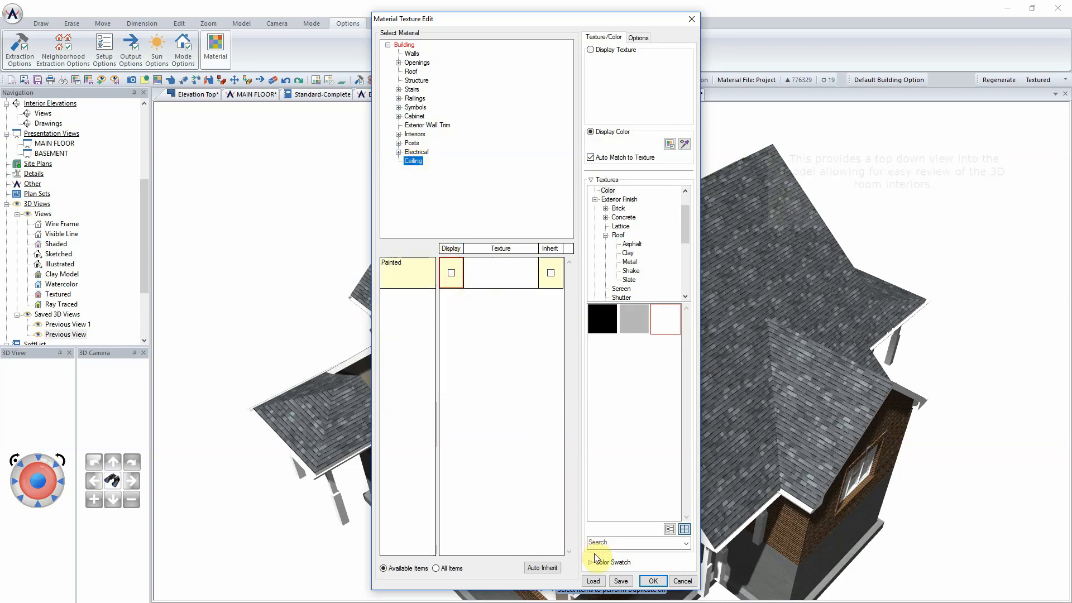
{"action": "left_click", "coordinate": [652, 581]}
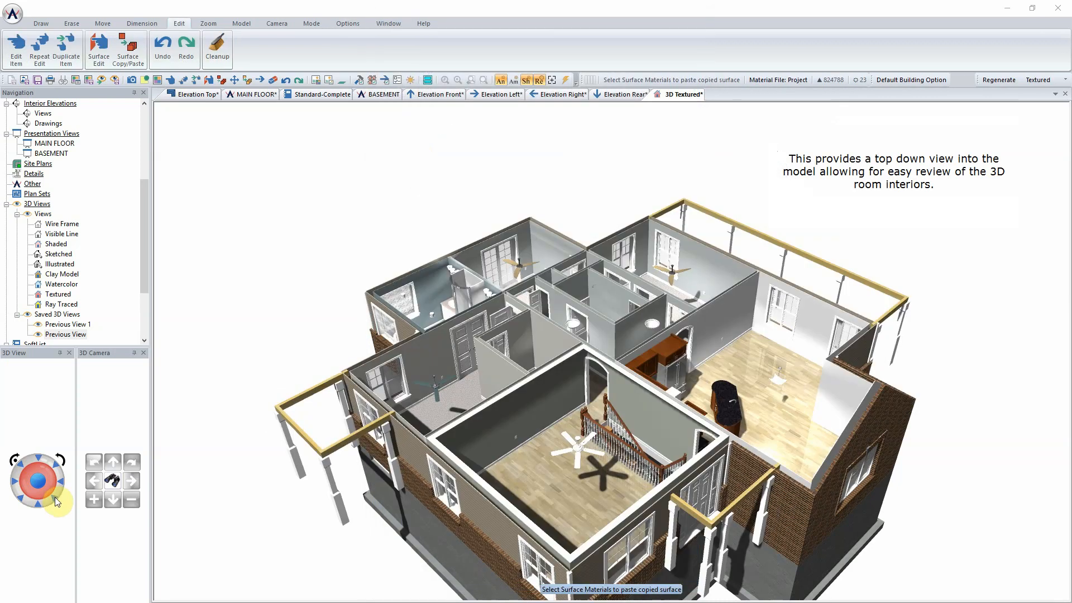
Step: Look into the roofless model's room interiors from several corners and from directly above
{"action": "left_click", "coordinate": [56, 501]}
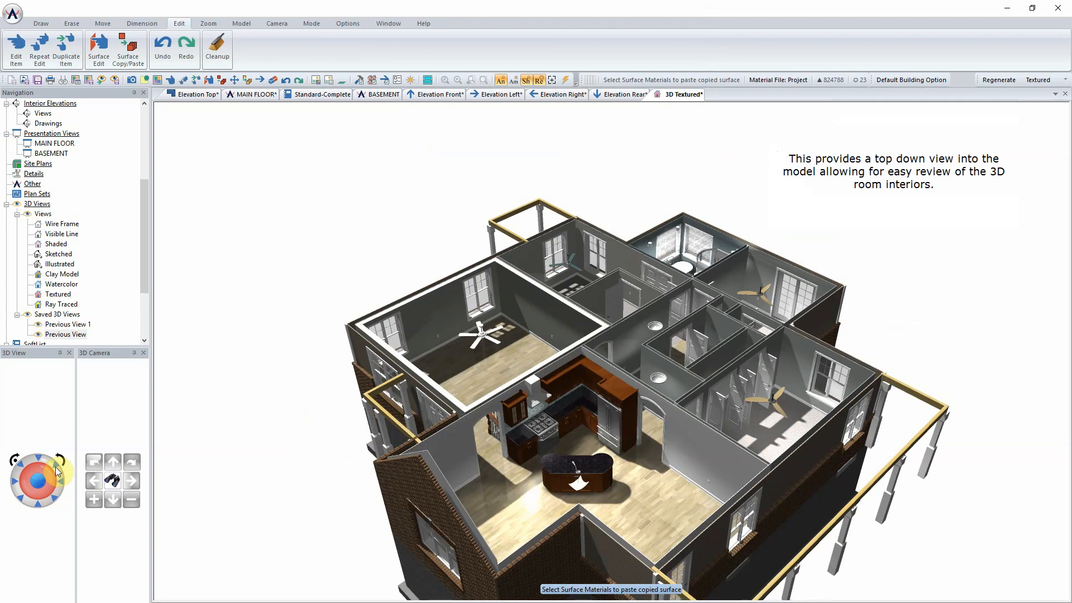
{"action": "left_click", "coordinate": [57, 470]}
{"action": "left_click", "coordinate": [21, 467]}
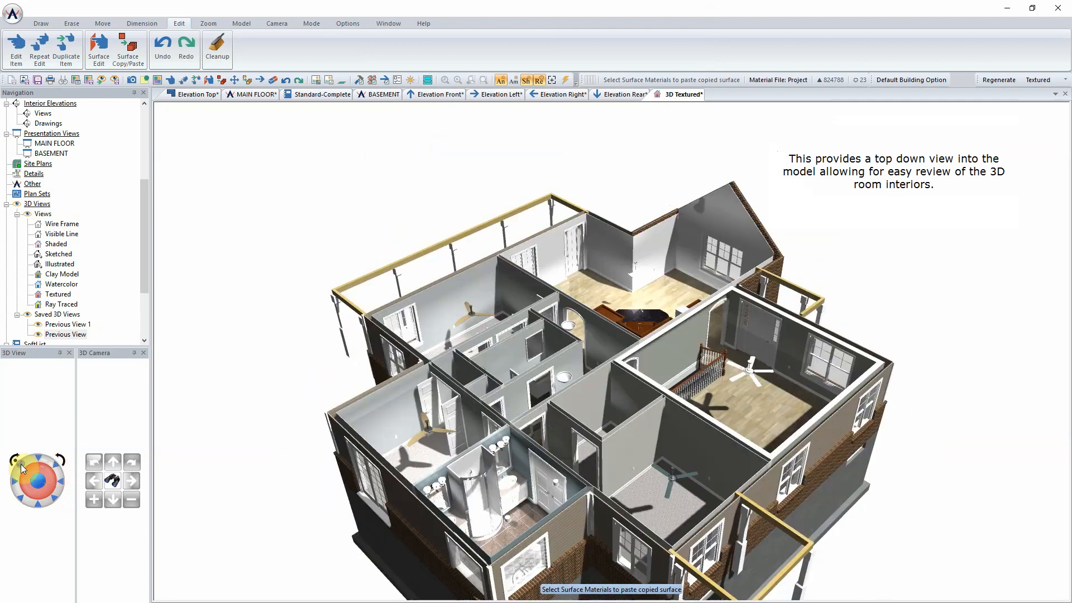
{"action": "left_click", "coordinate": [35, 483]}
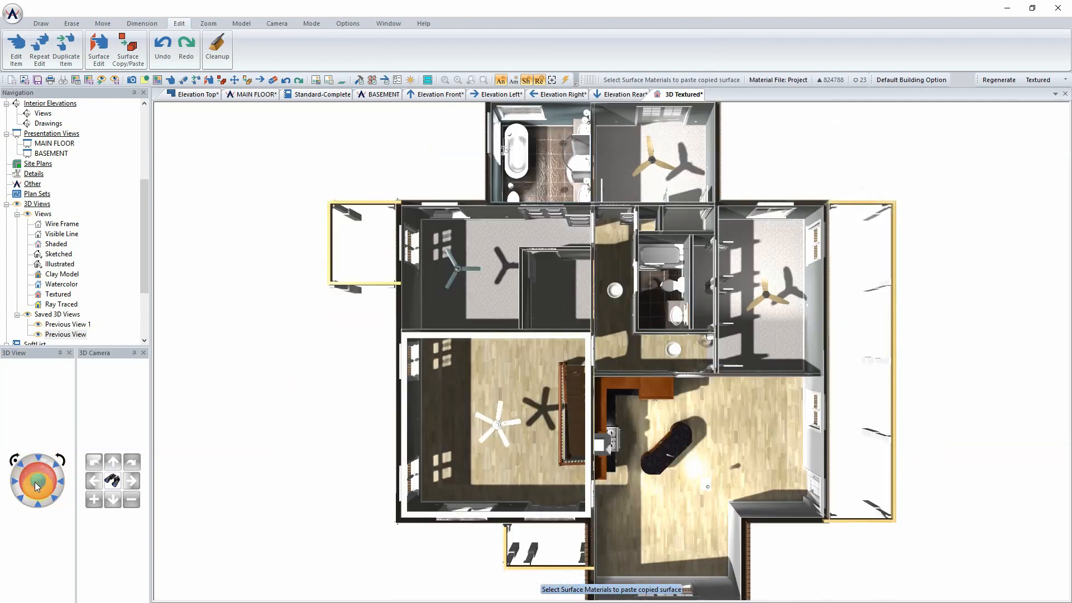
Step: Split the workspace vertically so the textured 3D view, focused on the bedroom with the three-blade fan, sits beside the main floor plan in Electrical mode
{"action": "left_click", "coordinate": [257, 98]}
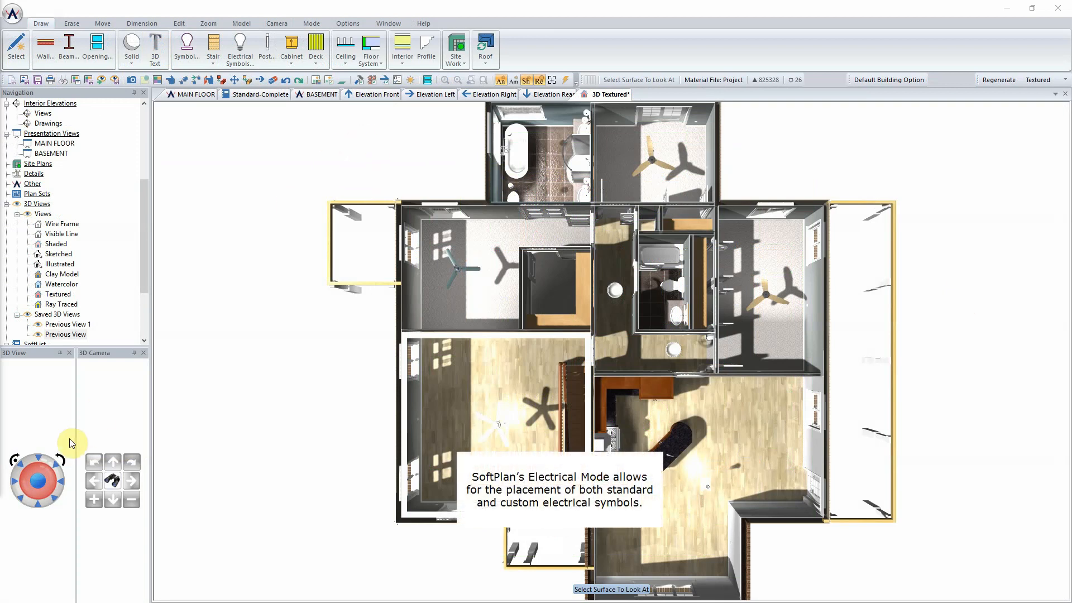
{"action": "left_click", "coordinate": [456, 272]}
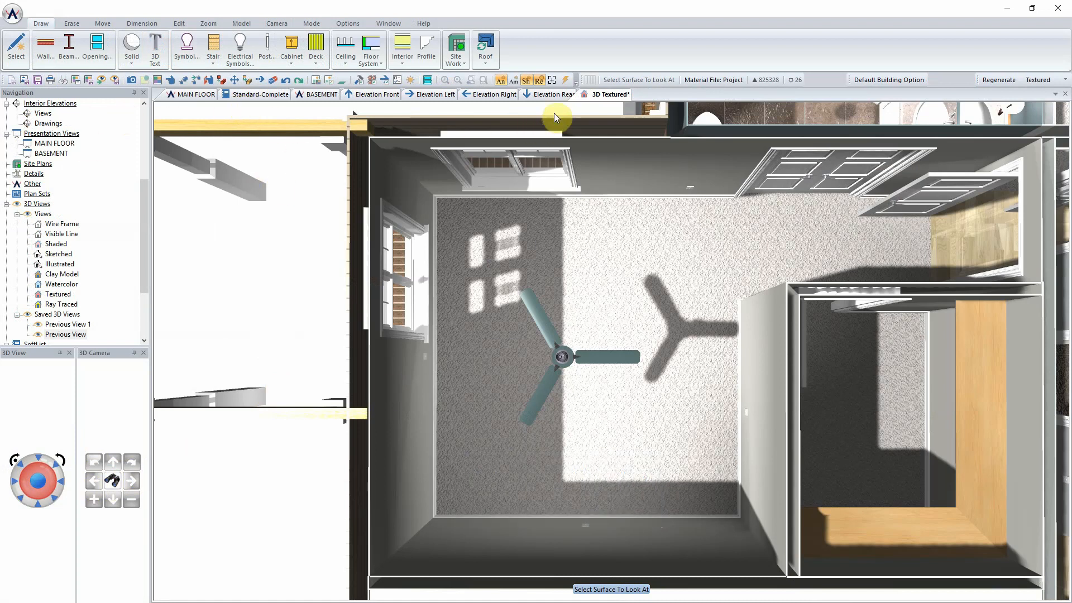
{"action": "right_click", "coordinate": [608, 96]}
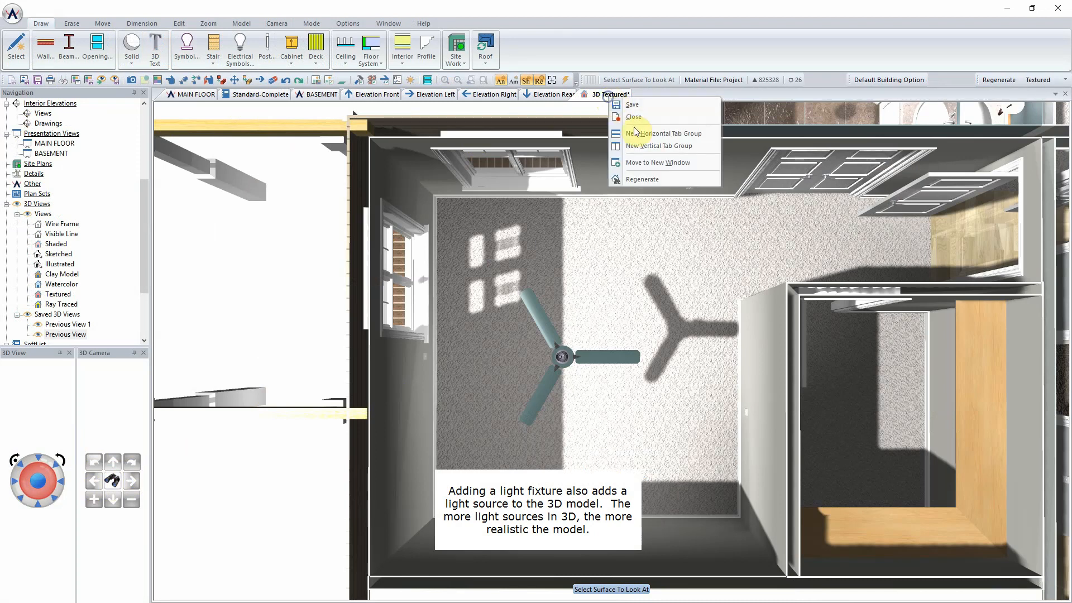
{"action": "left_click", "coordinate": [668, 149]}
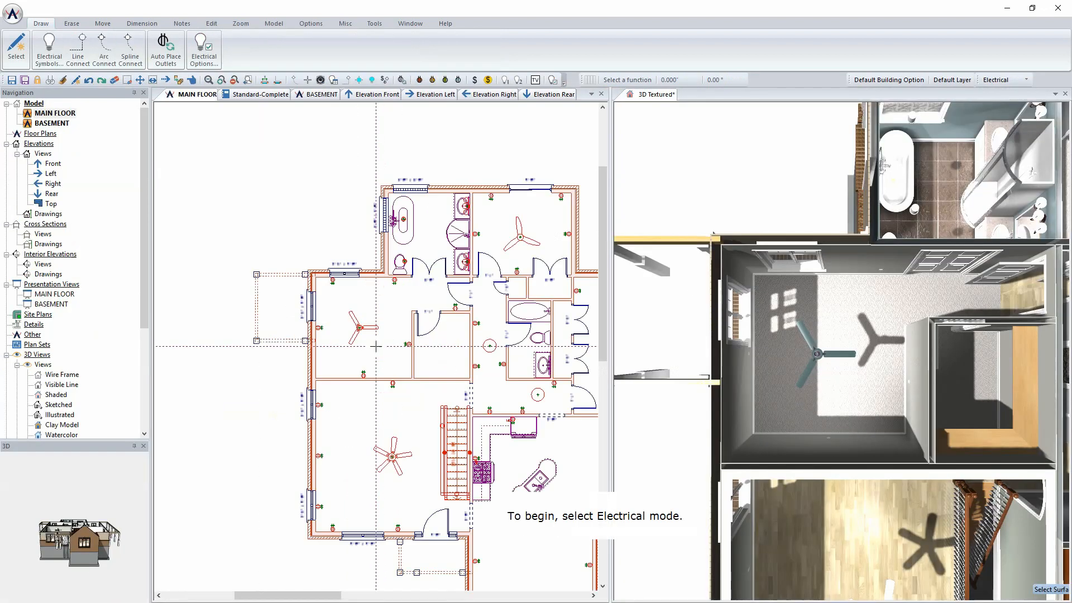
Step: Place a Standard library "switch double - rocker style" on the wall beside the hallway door of the bedroom with the three-blade fan
{"action": "scroll", "coordinate": [375, 347], "scroll_direction": "up", "scroll_amount": 2}
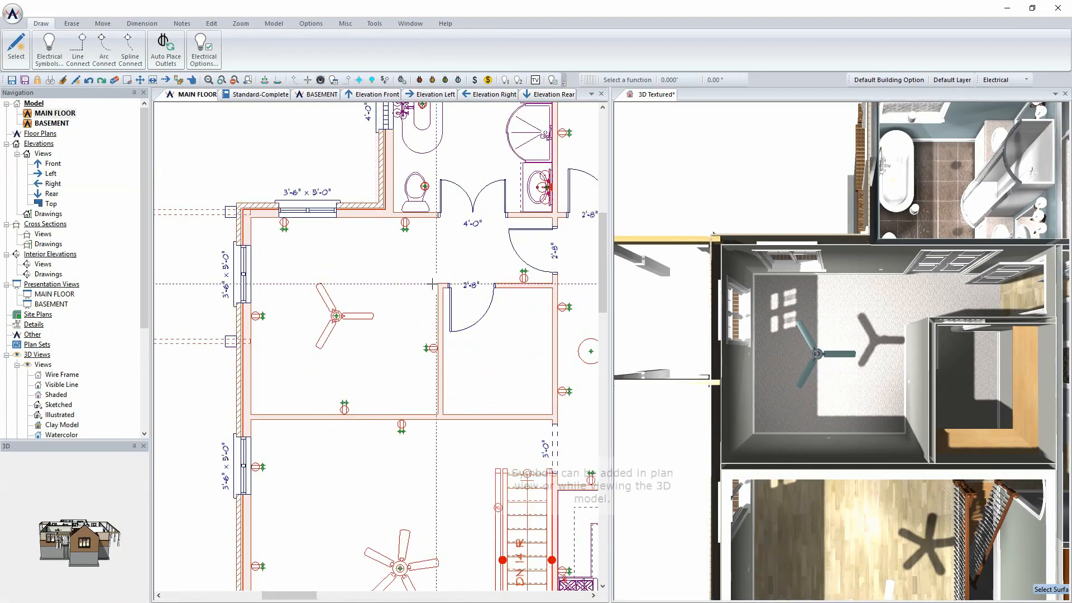
{"action": "right_click", "coordinate": [365, 257]}
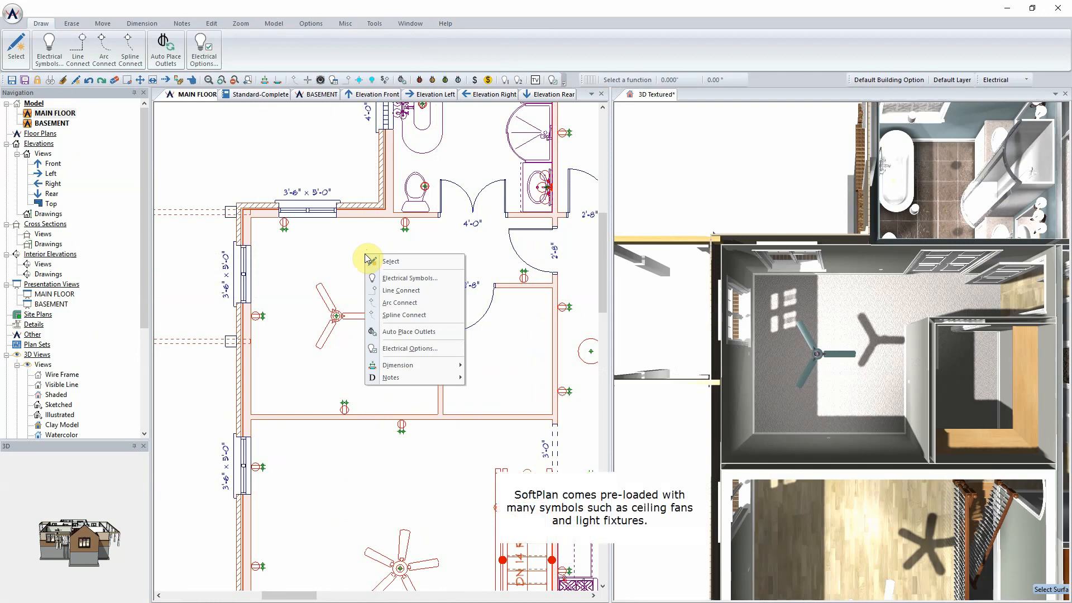
{"action": "left_click", "coordinate": [404, 283]}
{"action": "left_click_drag", "start_coordinate": [500, 301], "coordinate": [625, 107]}
{"action": "left_click", "coordinate": [575, 185]}
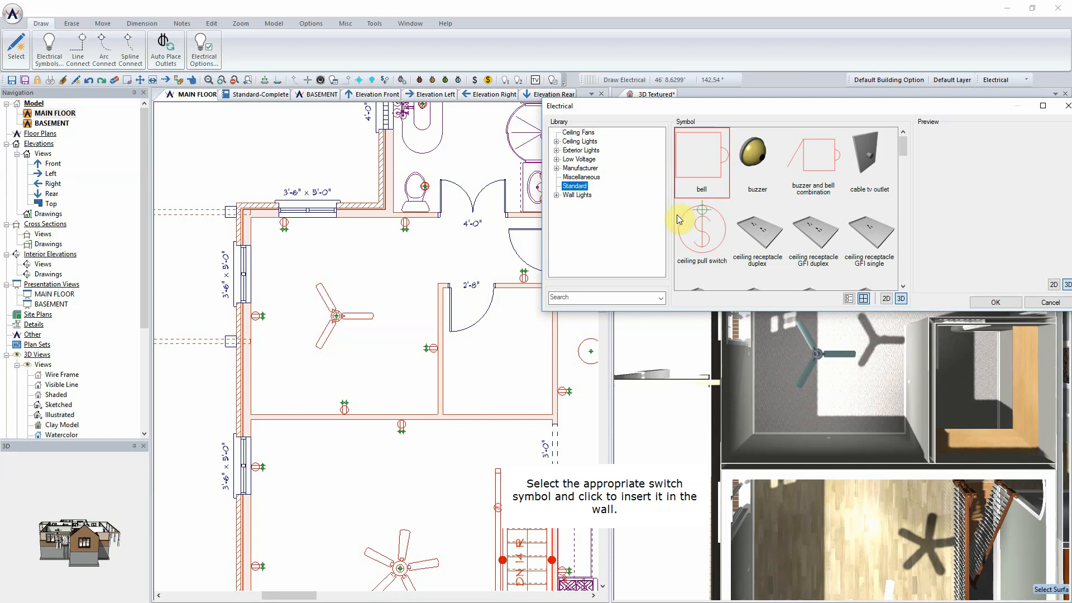
{"action": "left_click_drag", "start_coordinate": [903, 144], "coordinate": [906, 267]}
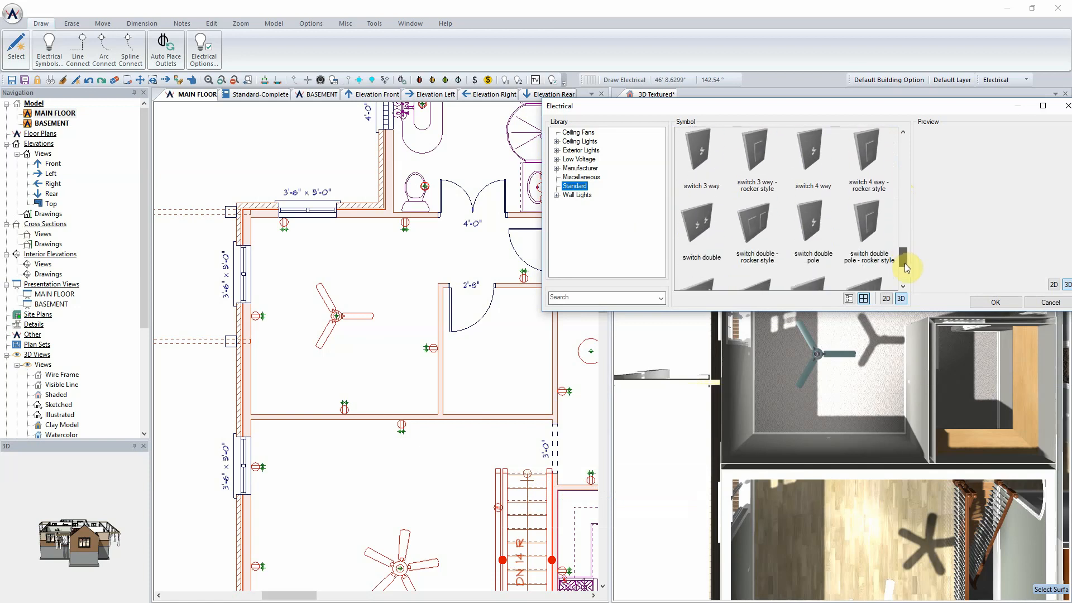
{"action": "left_click", "coordinate": [753, 231]}
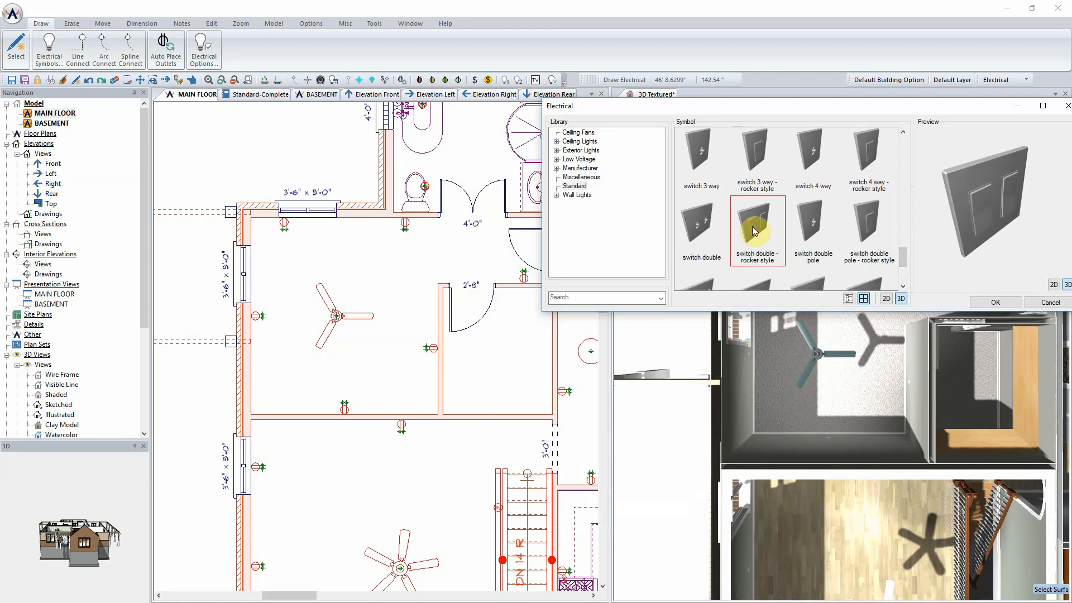
{"action": "left_click_drag", "start_coordinate": [724, 112], "coordinate": [748, 55]}
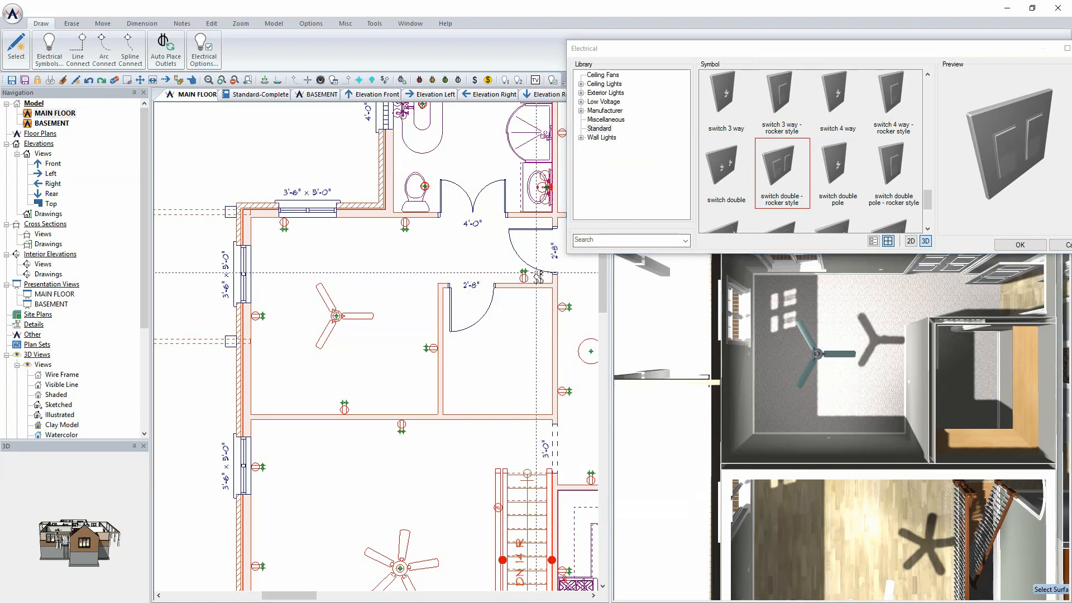
{"action": "left_click", "coordinate": [539, 273]}
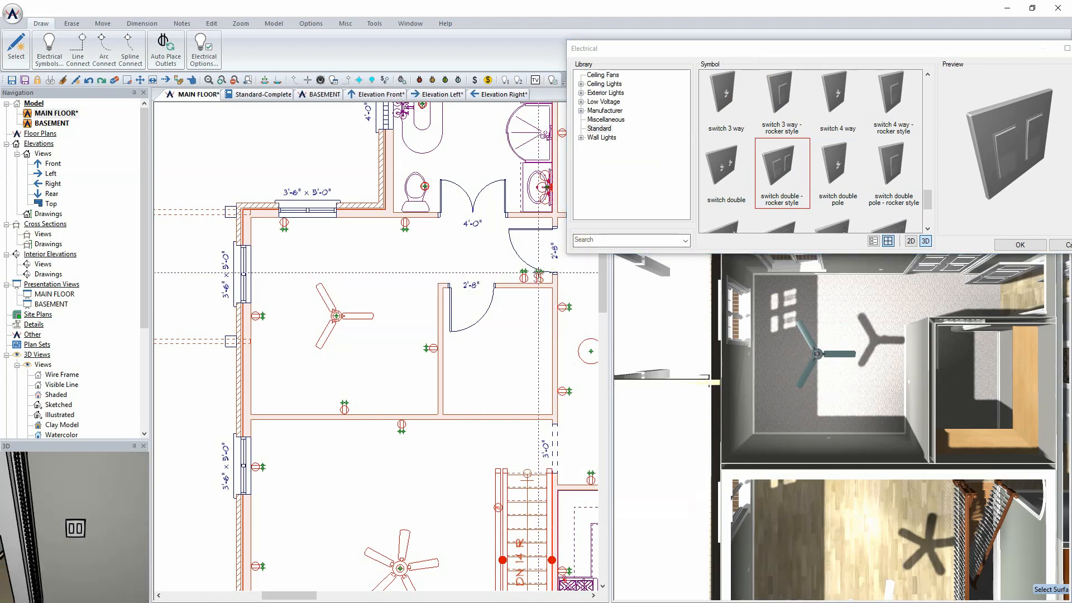
Step: Draw two arc connections from the double switch to the bedroom's ceiling fan, one bulging slightly more than the other
{"action": "left_click", "coordinate": [103, 54]}
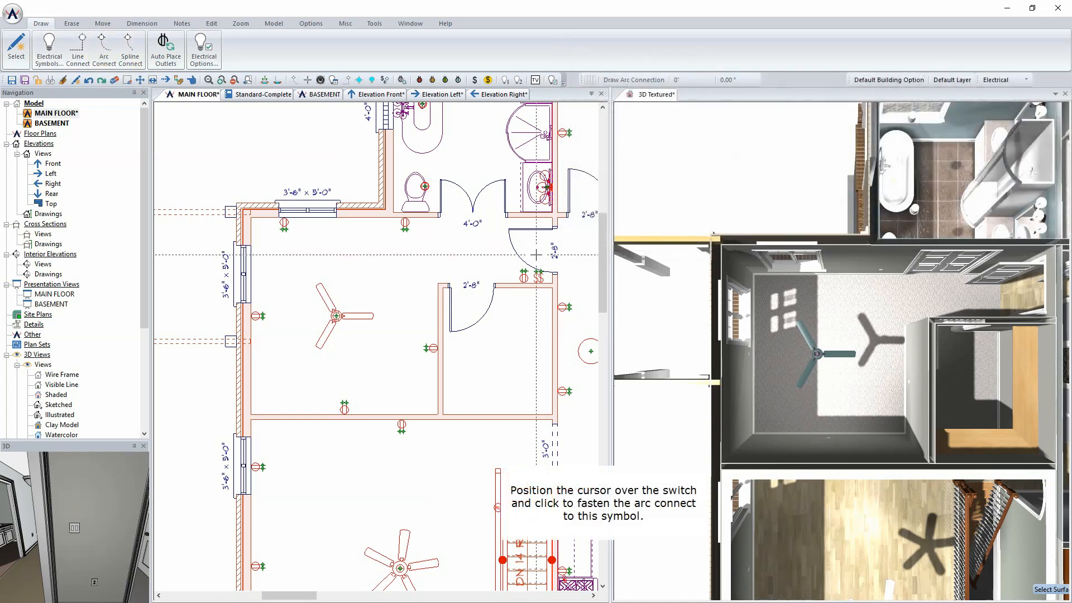
{"action": "left_click", "coordinate": [524, 274]}
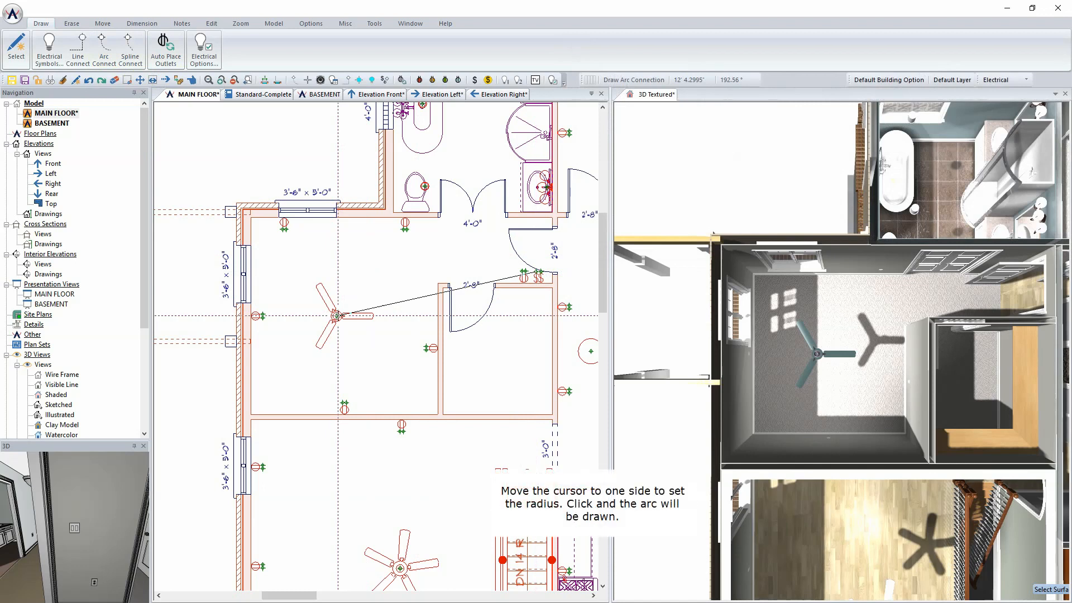
{"action": "left_click", "coordinate": [340, 262]}
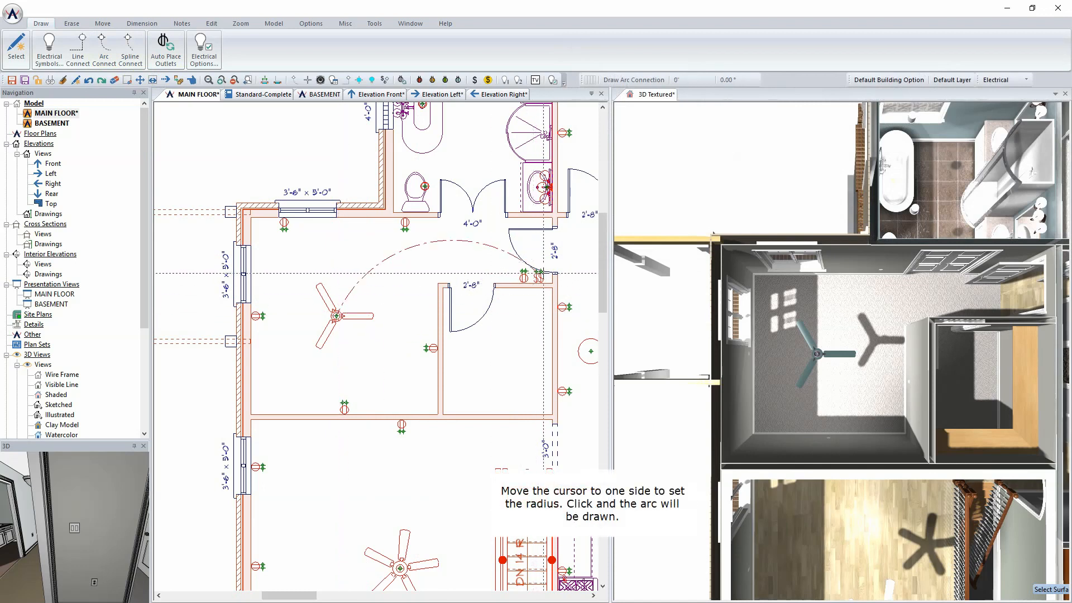
{"action": "left_click", "coordinate": [336, 316]}
{"action": "left_click", "coordinate": [337, 248]}
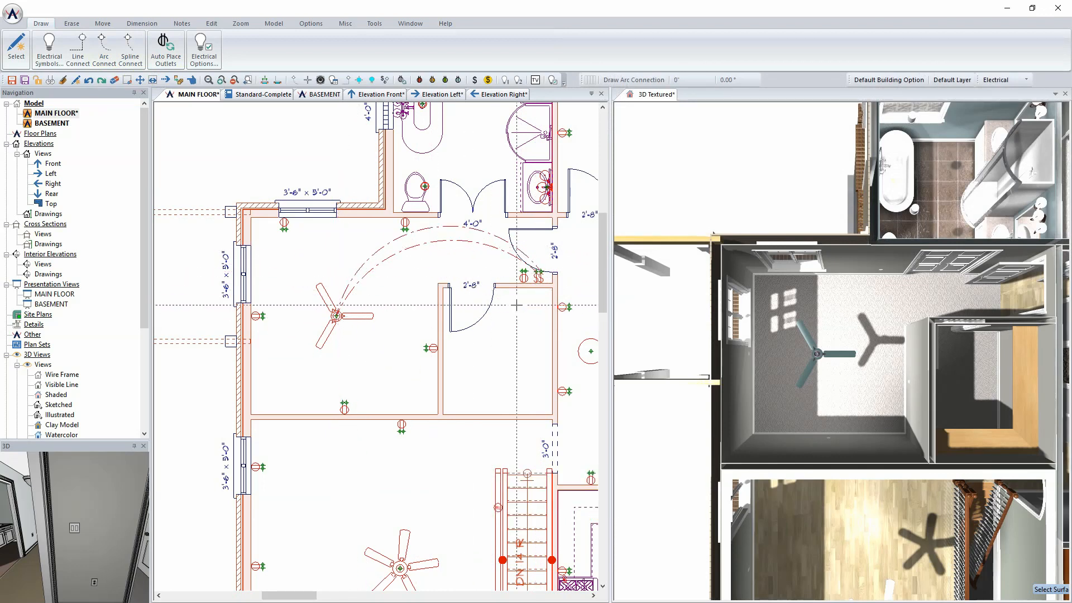
Step: Place a "switch - rocker style" symbol inside the bedroom closet, on the wall beside its door
{"action": "left_click", "coordinate": [49, 43]}
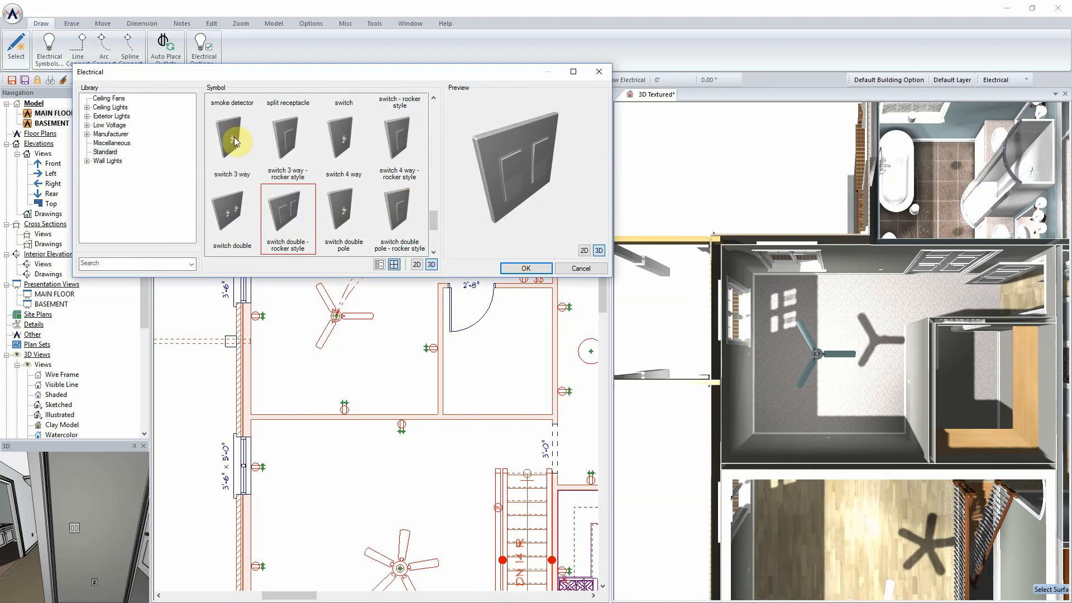
{"action": "scroll", "coordinate": [311, 157], "scroll_direction": "up", "scroll_amount": 1}
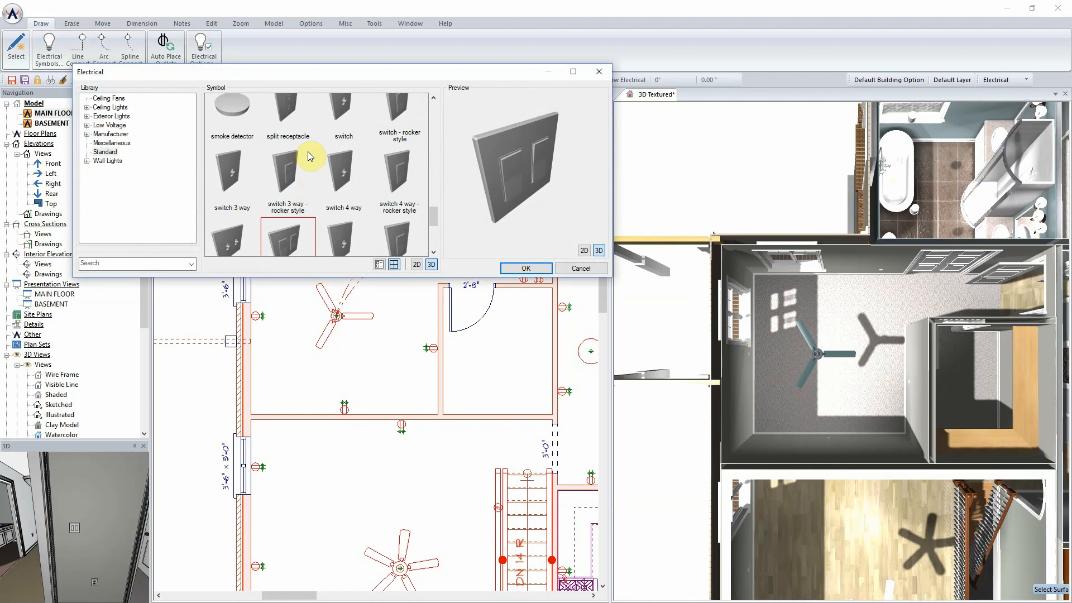
{"action": "left_click", "coordinate": [395, 123]}
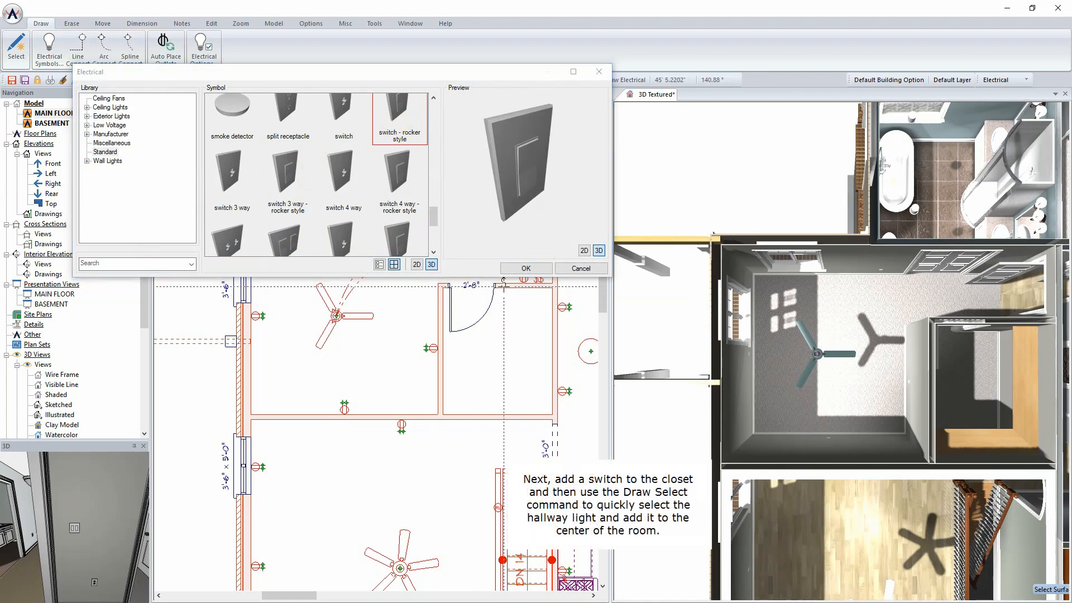
{"action": "left_click", "coordinate": [503, 288]}
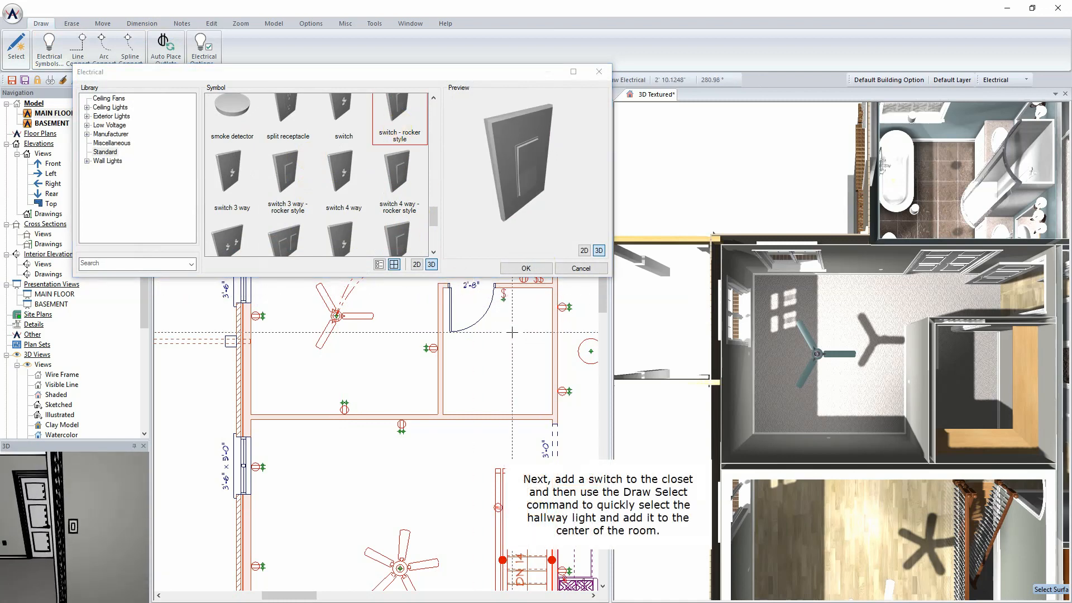
{"action": "left_click", "coordinate": [526, 268]}
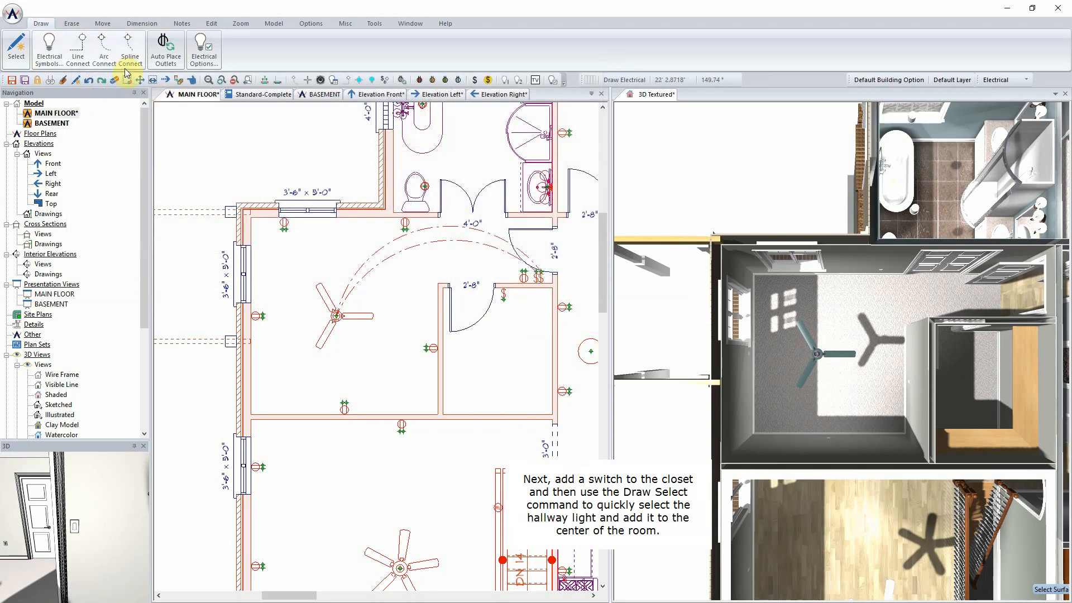
Step: Pick up the hallway light with Draw Select and place the same fixture in the centre of the closet
{"action": "left_click", "coordinate": [17, 47]}
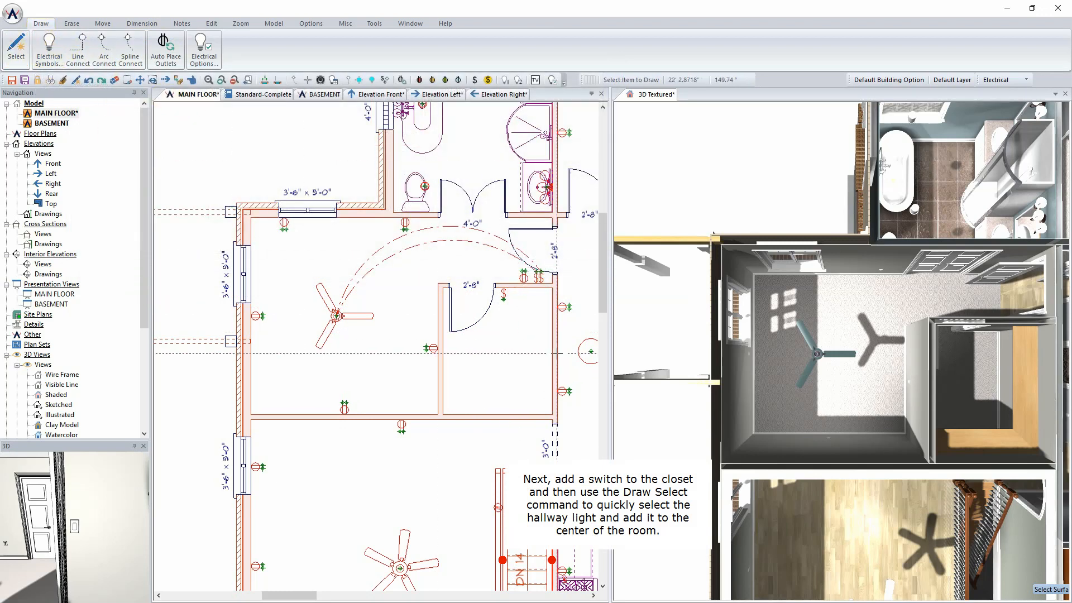
{"action": "left_click", "coordinate": [590, 351]}
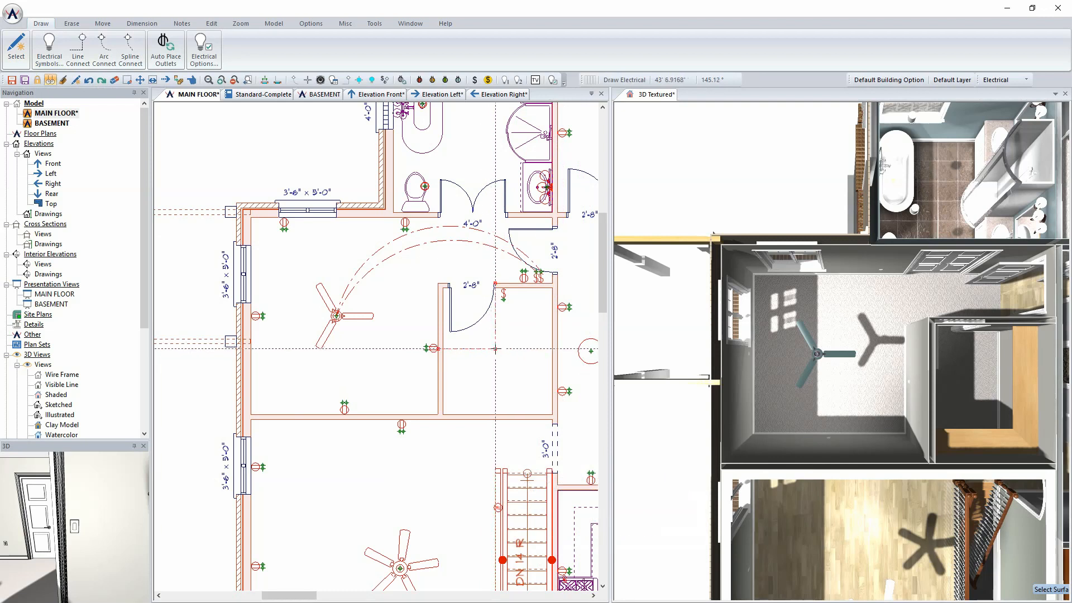
{"action": "left_click", "coordinate": [495, 349]}
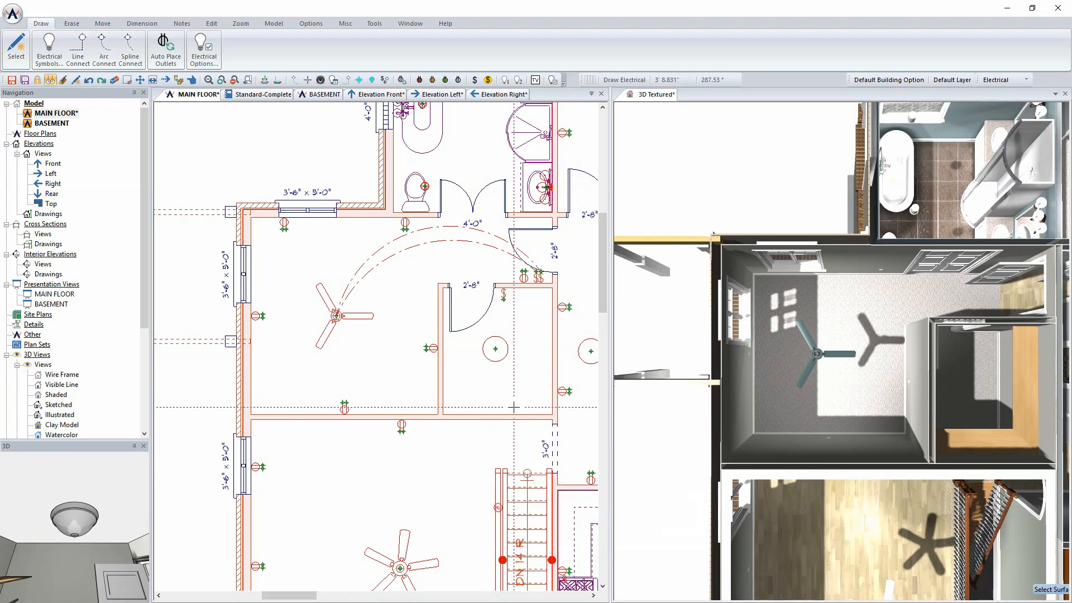
Step: Draw an arc connection from the closet switch to the closet light and regenerate the textured 3D view
{"action": "left_click", "coordinate": [100, 56]}
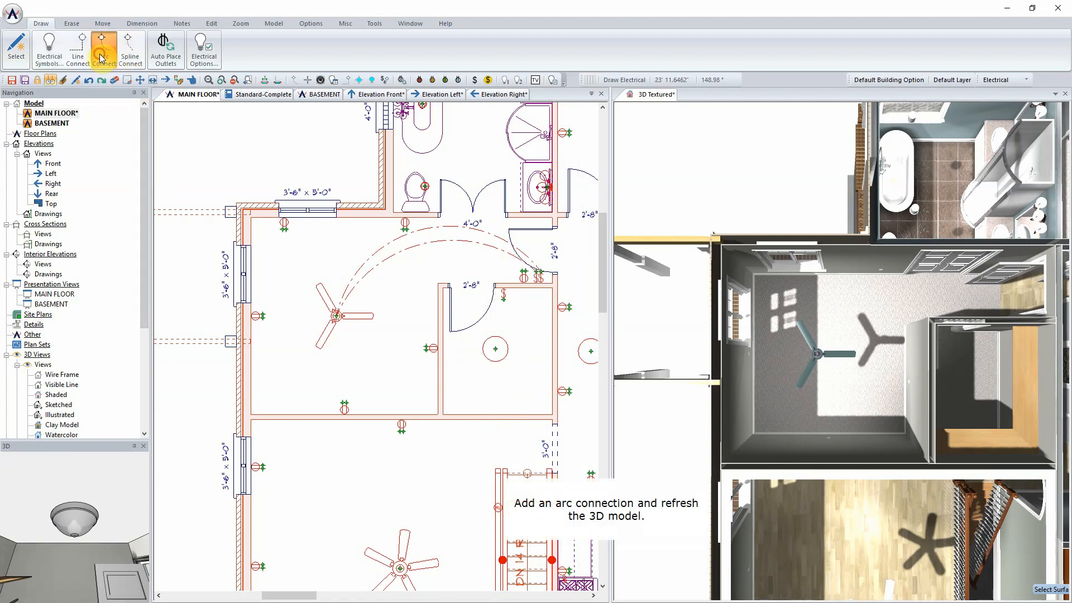
{"action": "left_click_drag", "start_coordinate": [503, 299], "coordinate": [508, 349]}
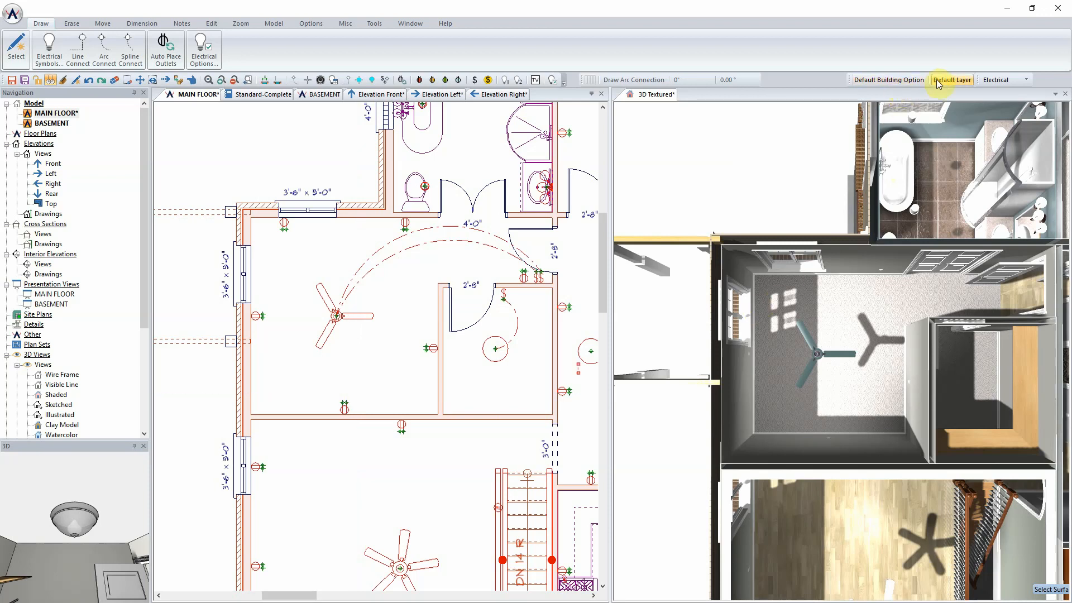
{"action": "left_click", "coordinate": [656, 95]}
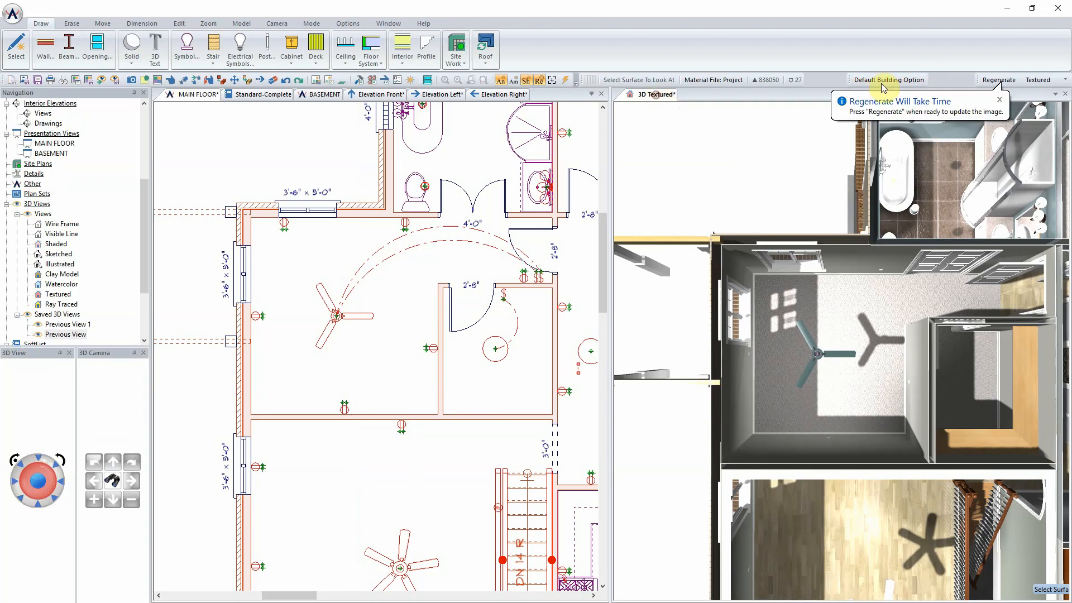
{"action": "left_click", "coordinate": [991, 80]}
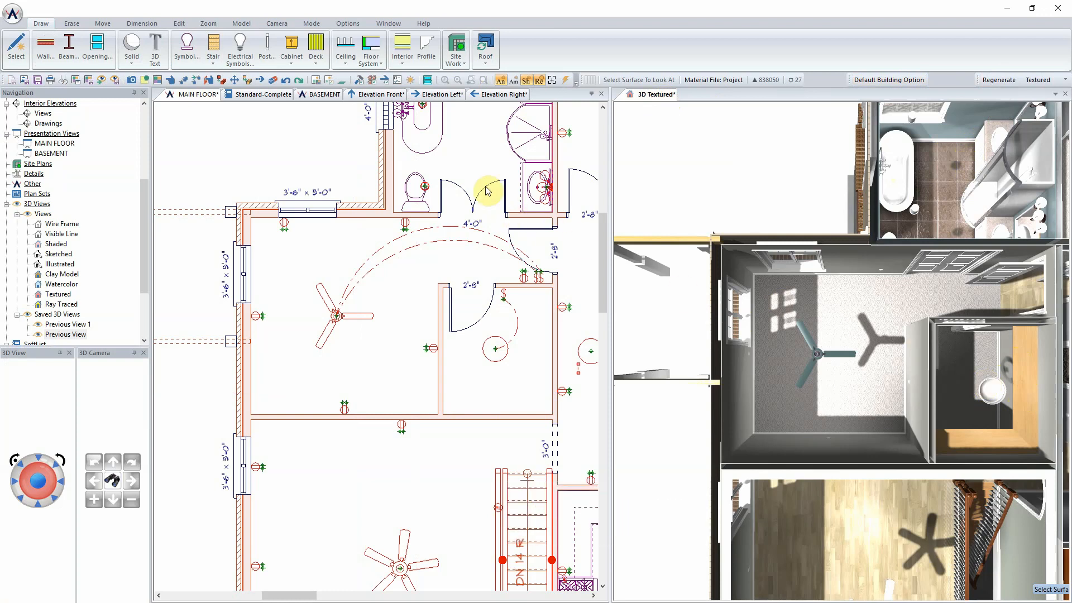
Step: Erase the "ceiling teorema" light beside the kitchen island on the main floor plan
{"action": "middle_click_drag", "start_coordinate": [525, 230], "coordinate": [413, 251]}
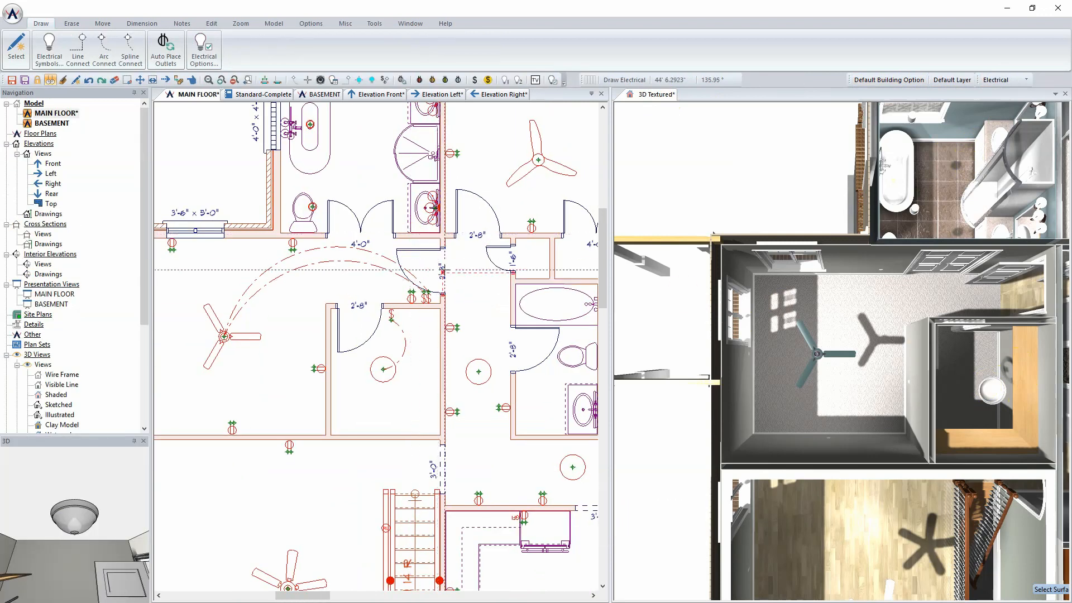
{"action": "middle_click_drag", "start_coordinate": [480, 508], "coordinate": [293, 238]}
{"action": "scroll", "coordinate": [377, 346], "scroll_direction": "up", "scroll_amount": 1}
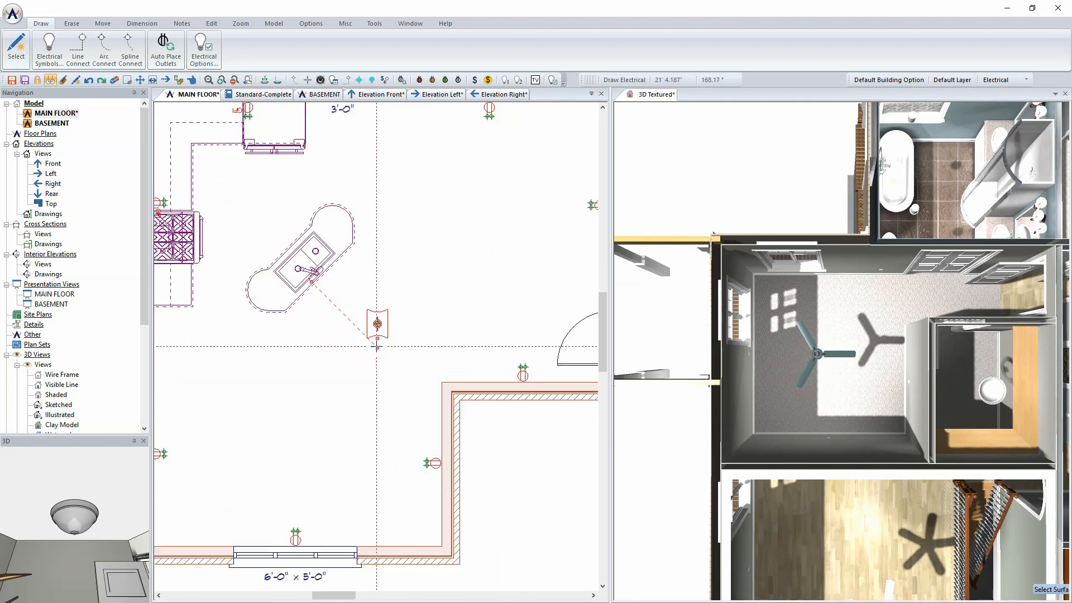
{"action": "scroll", "coordinate": [377, 346], "scroll_direction": "down", "scroll_amount": 2}
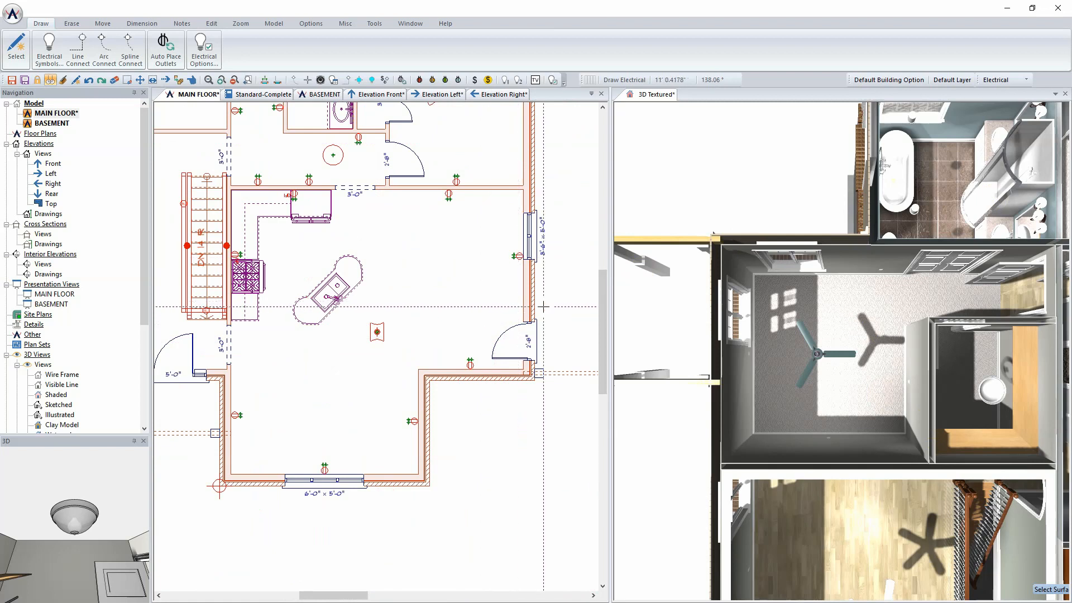
{"action": "right_click", "coordinate": [377, 332]}
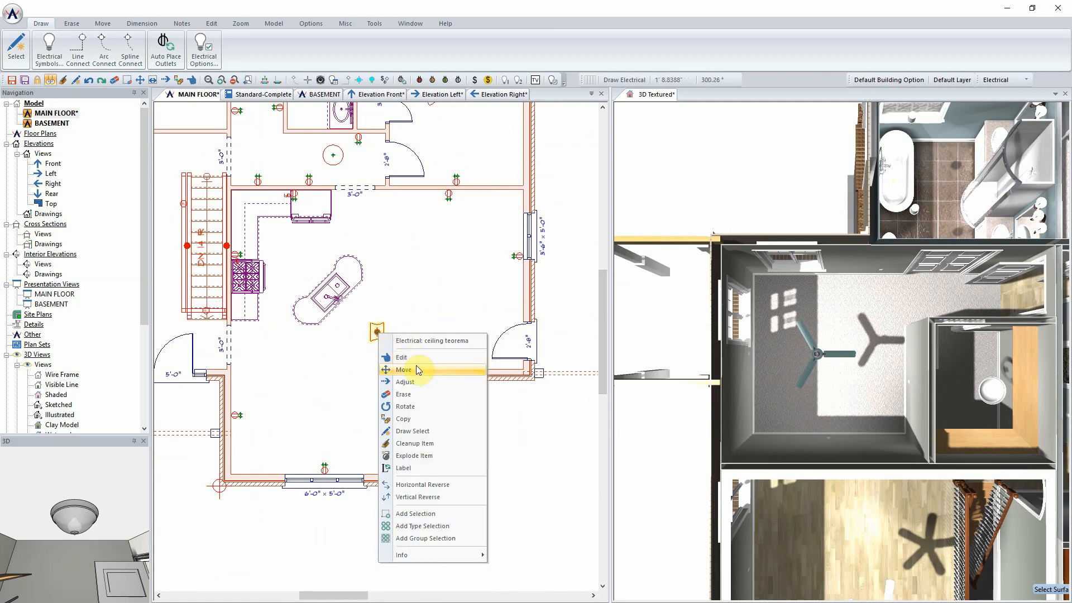
{"action": "left_click", "coordinate": [419, 393]}
Step: Look down on the kitchen in the textured 3D view, framing the cabinets, island and surrounding floor
{"action": "left_click", "coordinate": [656, 96]}
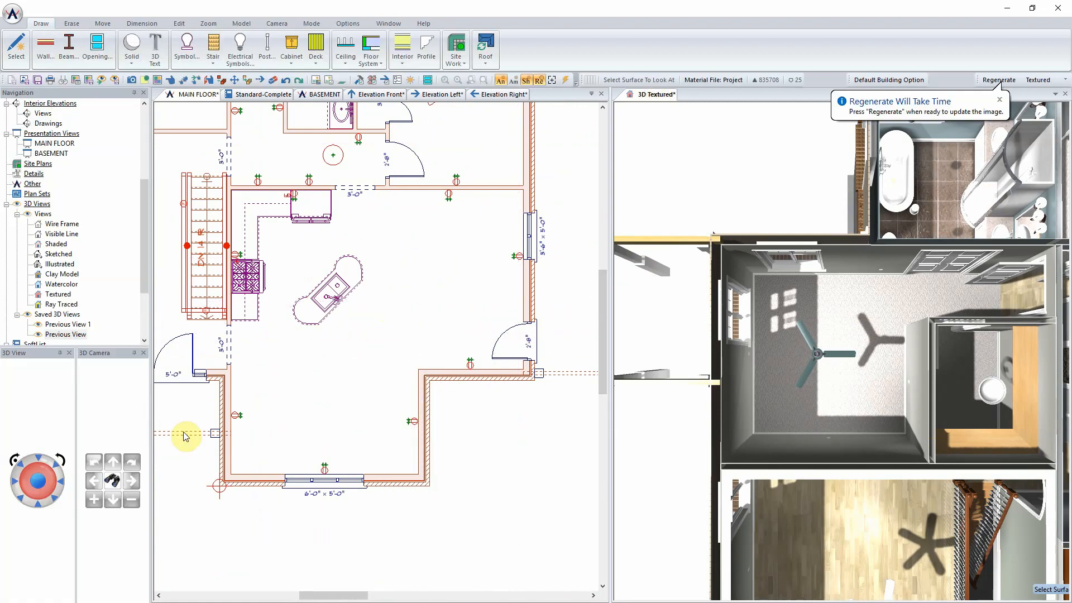
{"action": "left_click", "coordinate": [42, 483]}
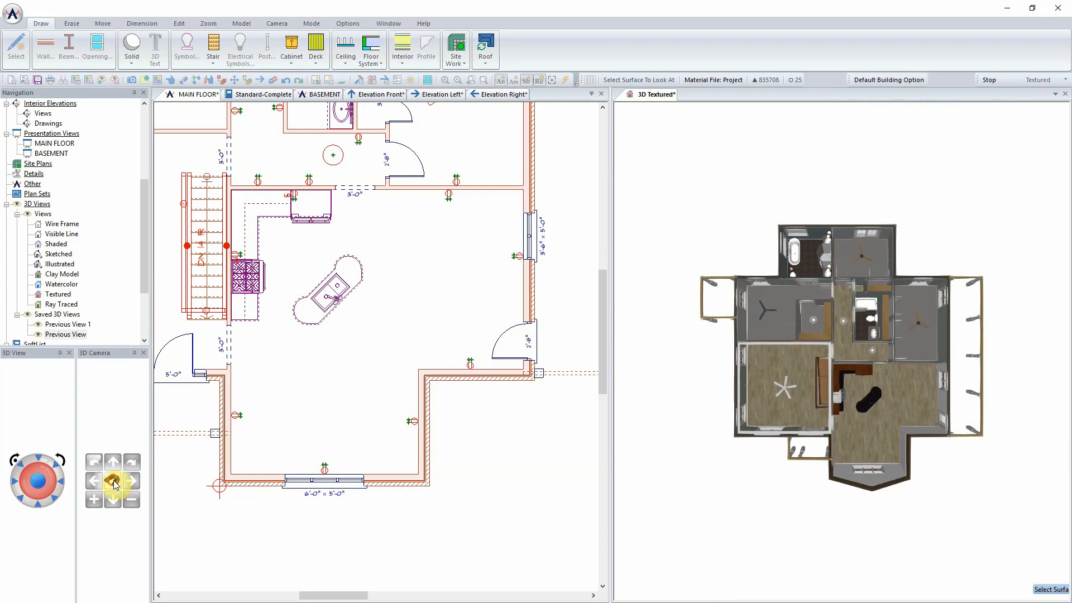
{"action": "left_click", "coordinate": [843, 402]}
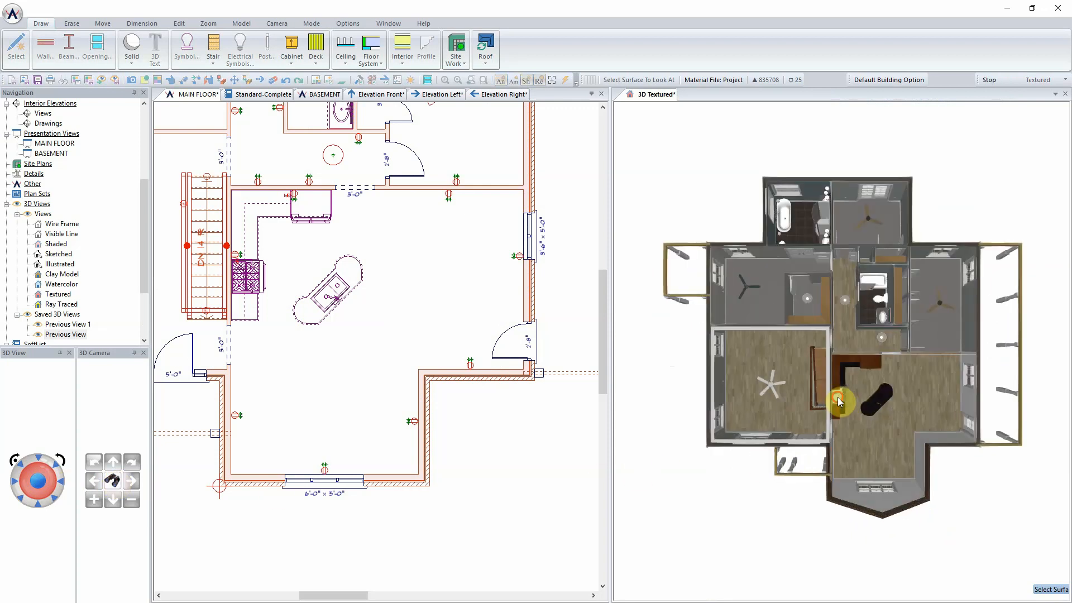
{"action": "left_click", "coordinate": [132, 480]}
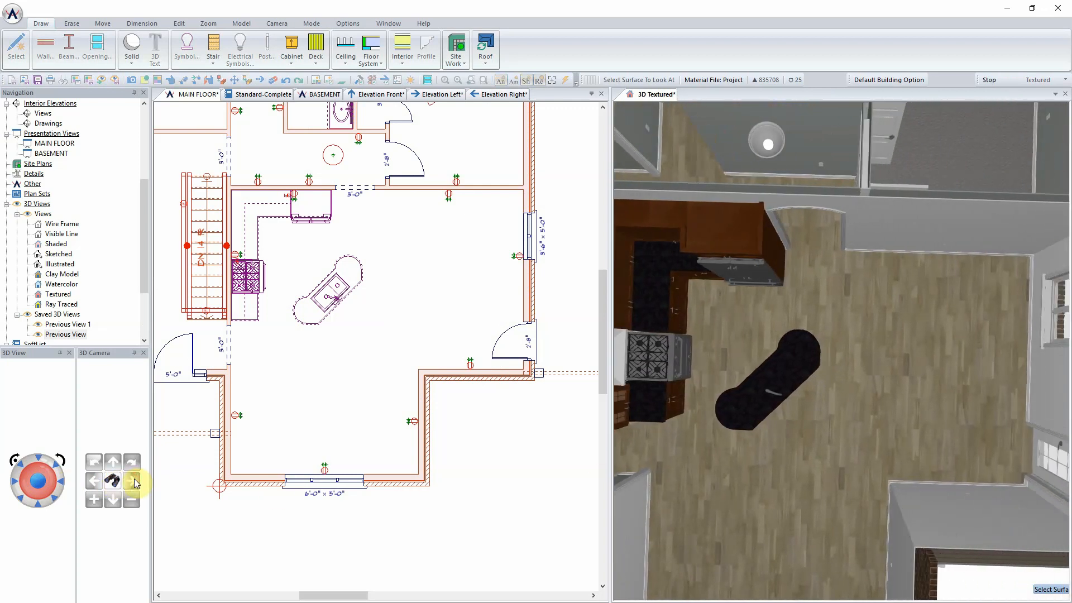
{"action": "left_click", "coordinate": [36, 461]}
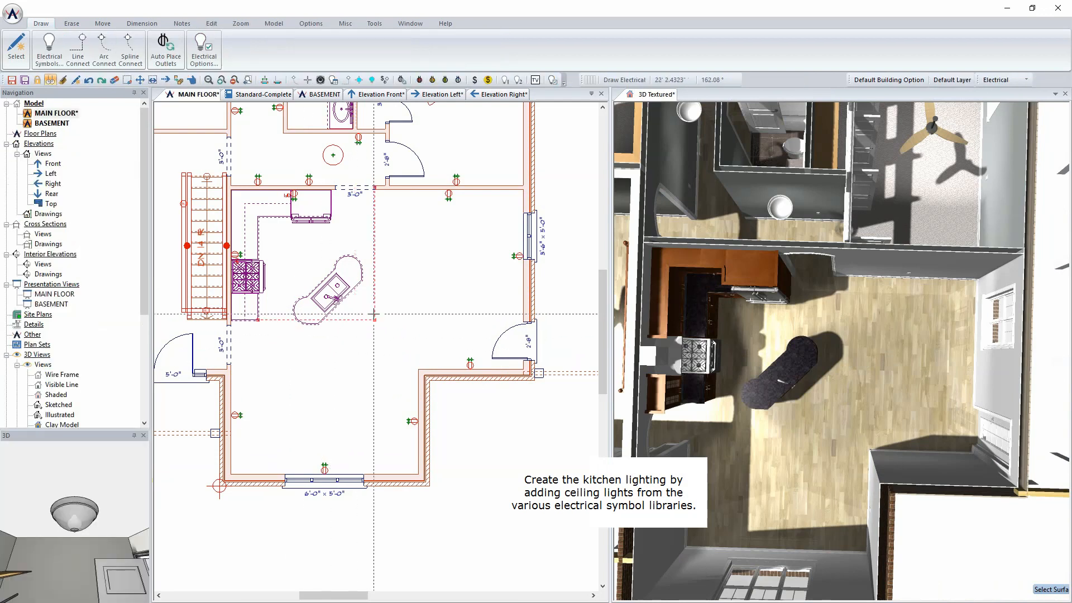
Step: Place the "traditional 08" chandelier from the traditional ceiling lights library in the centre of the kitchen's window bay
{"action": "right_click", "coordinate": [430, 269]}
{"action": "left_click", "coordinate": [468, 296]}
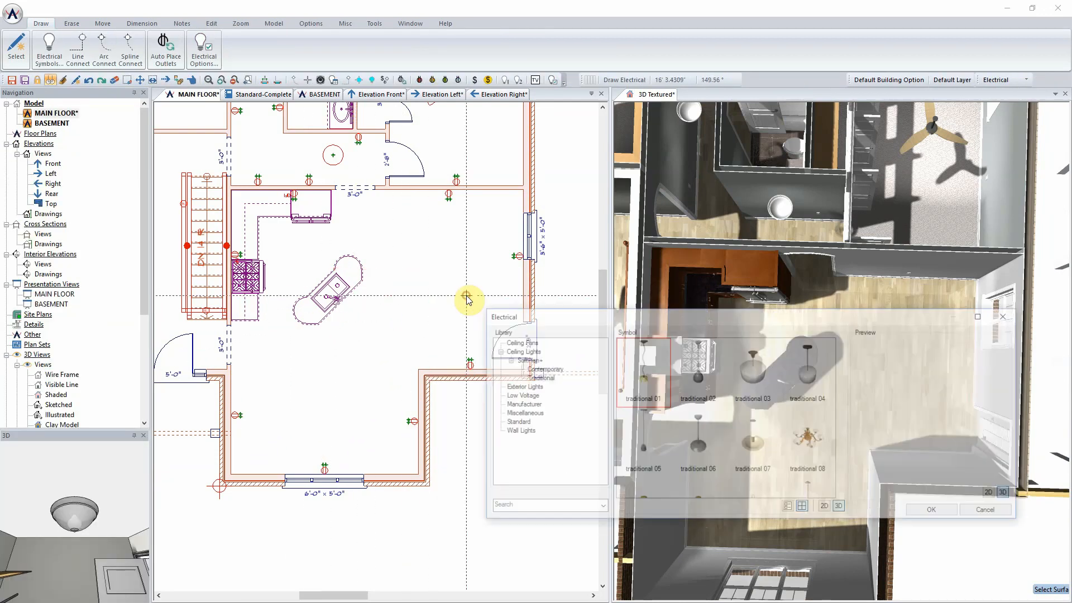
{"action": "left_click_drag", "start_coordinate": [626, 320], "coordinate": [671, 96]}
{"action": "left_click", "coordinate": [845, 211]}
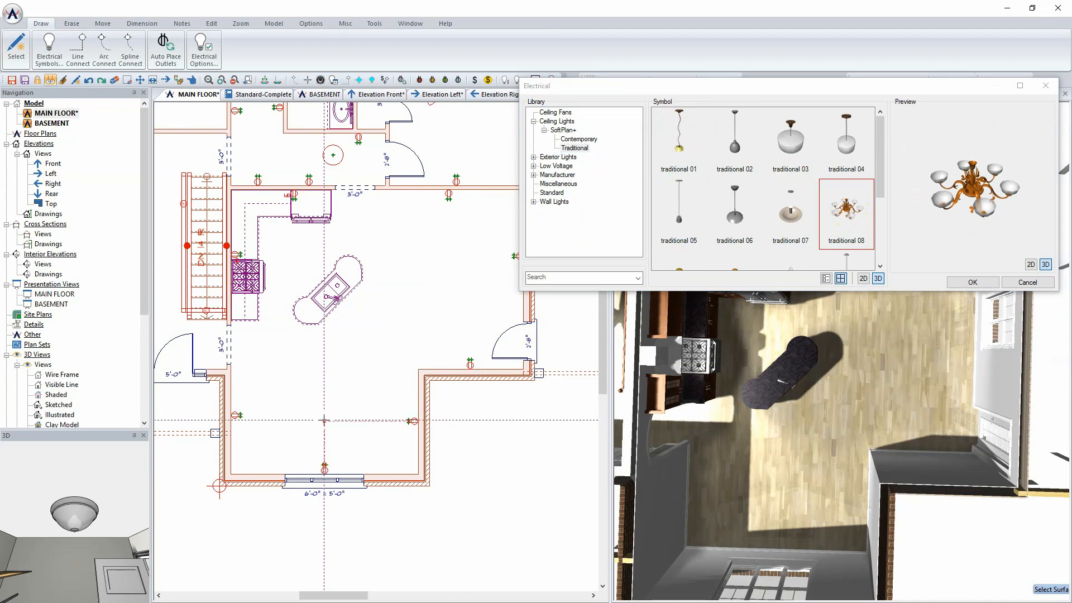
{"action": "left_click", "coordinate": [324, 419]}
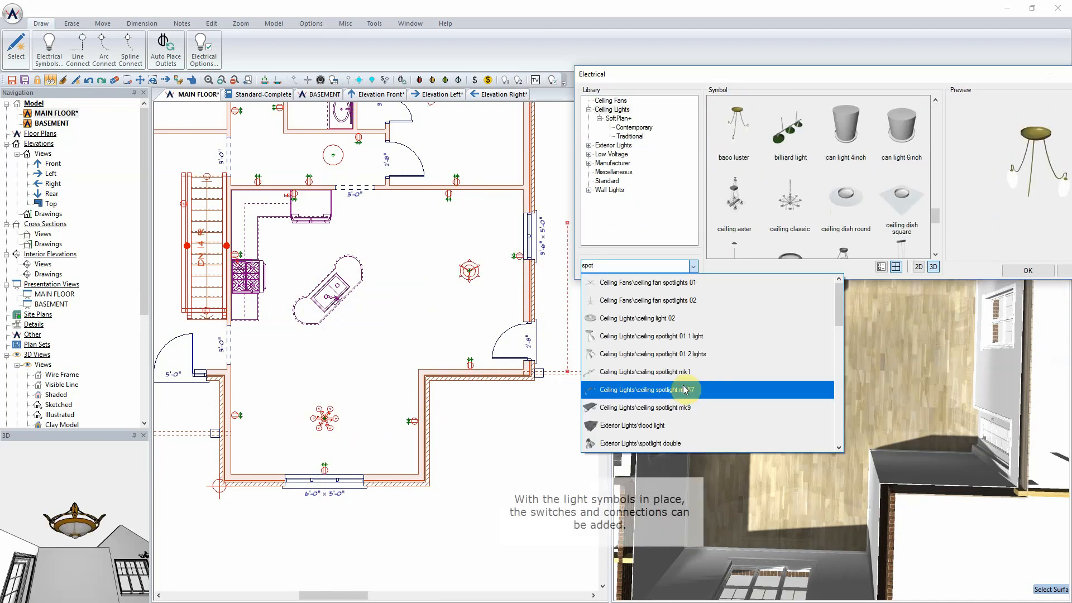
Step: Choose the "ceiling spotlight mk1" symbol from the spotlight matches and place it over the kitchen island
{"action": "left_click", "coordinate": [685, 390]}
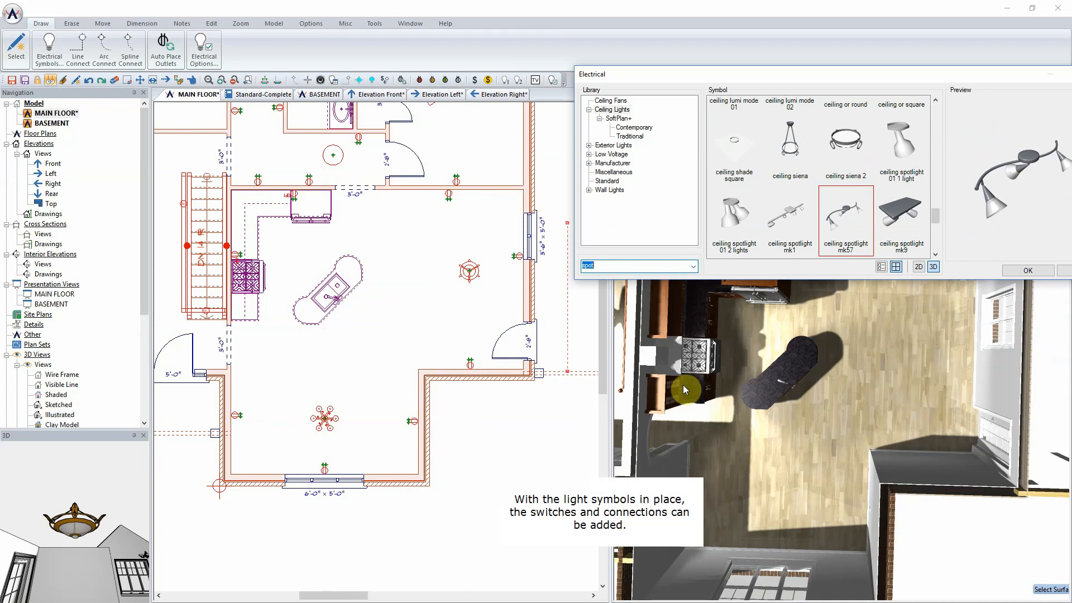
{"action": "left_click", "coordinate": [790, 229]}
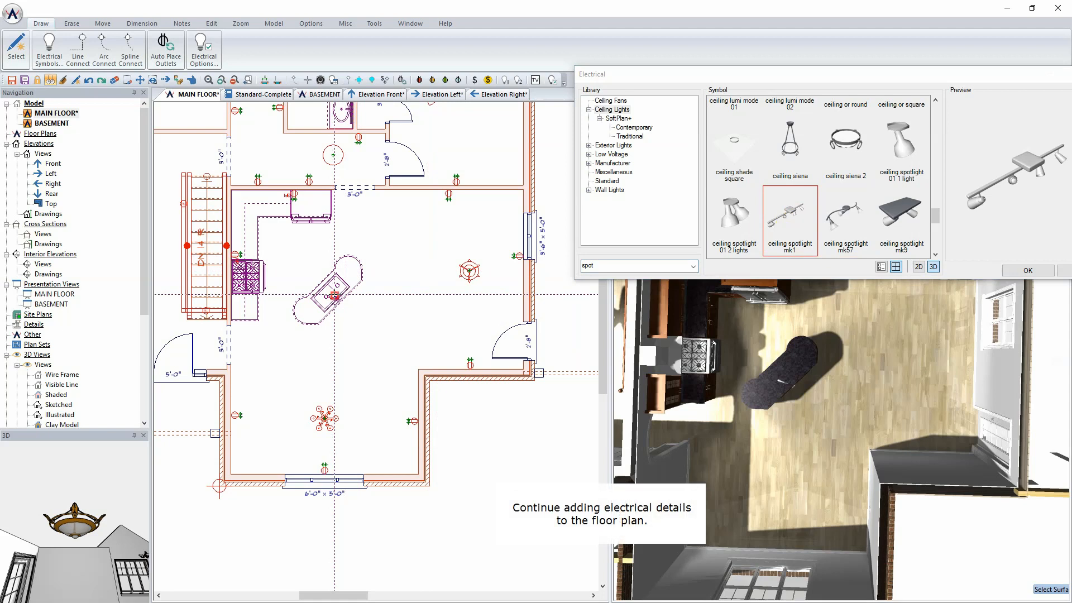
{"action": "left_click", "coordinate": [335, 296]}
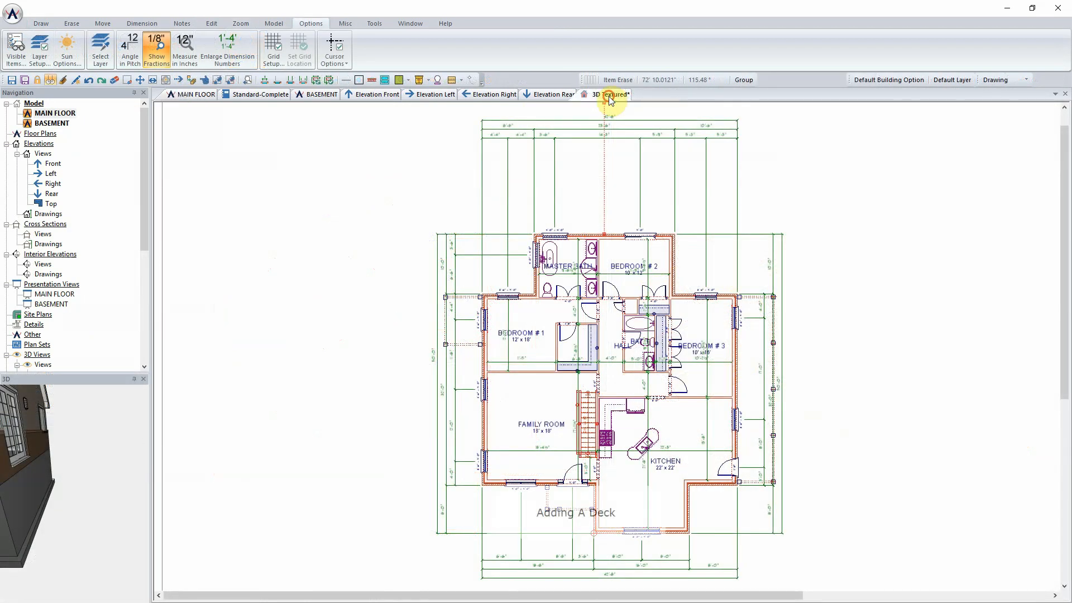
Step: In the textured 3D view, trace a rectangular Deck about 20'-5" long against the wall with the glass double door
{"action": "left_click", "coordinate": [609, 96]}
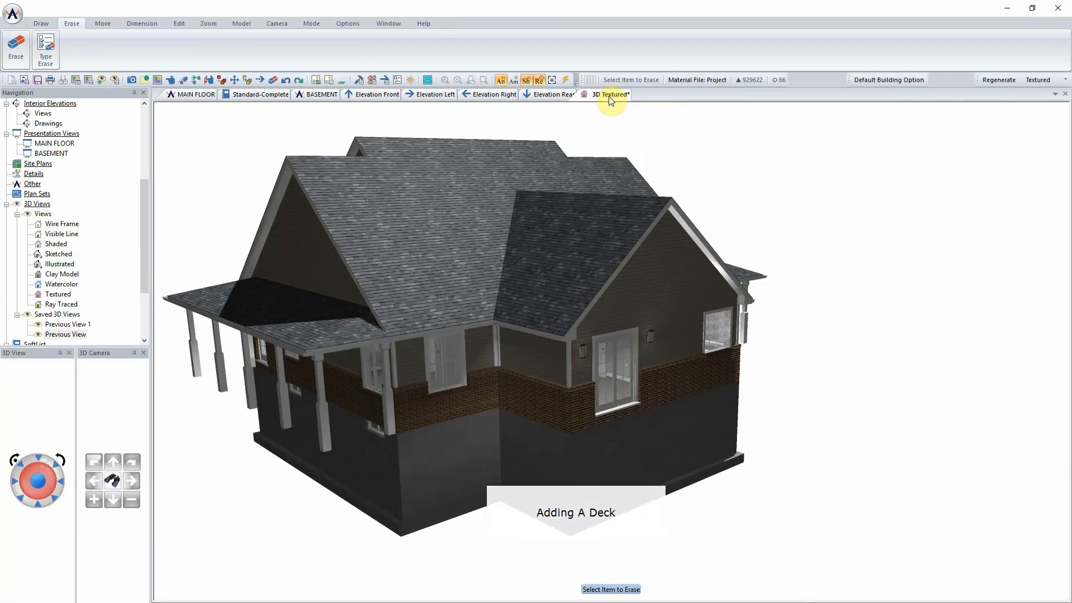
{"action": "left_click", "coordinate": [46, 28]}
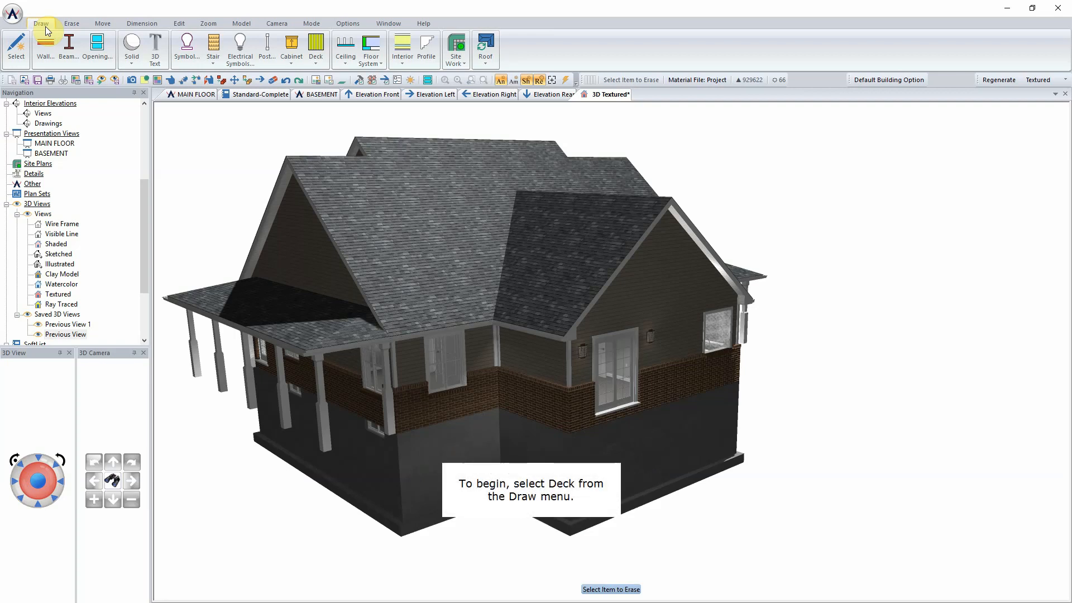
{"action": "left_click", "coordinate": [316, 55]}
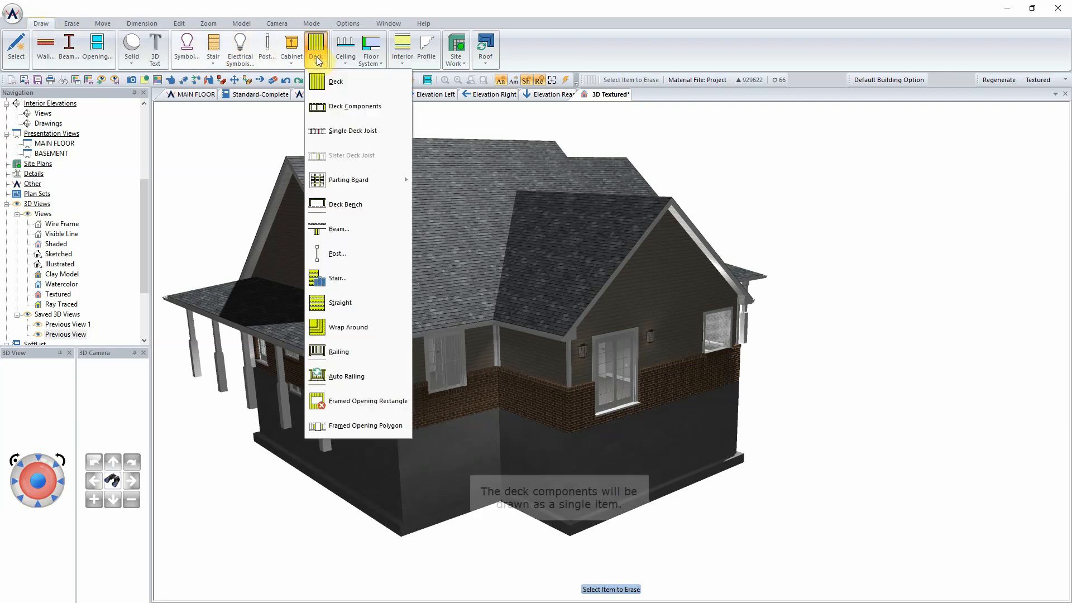
{"action": "left_click", "coordinate": [337, 83]}
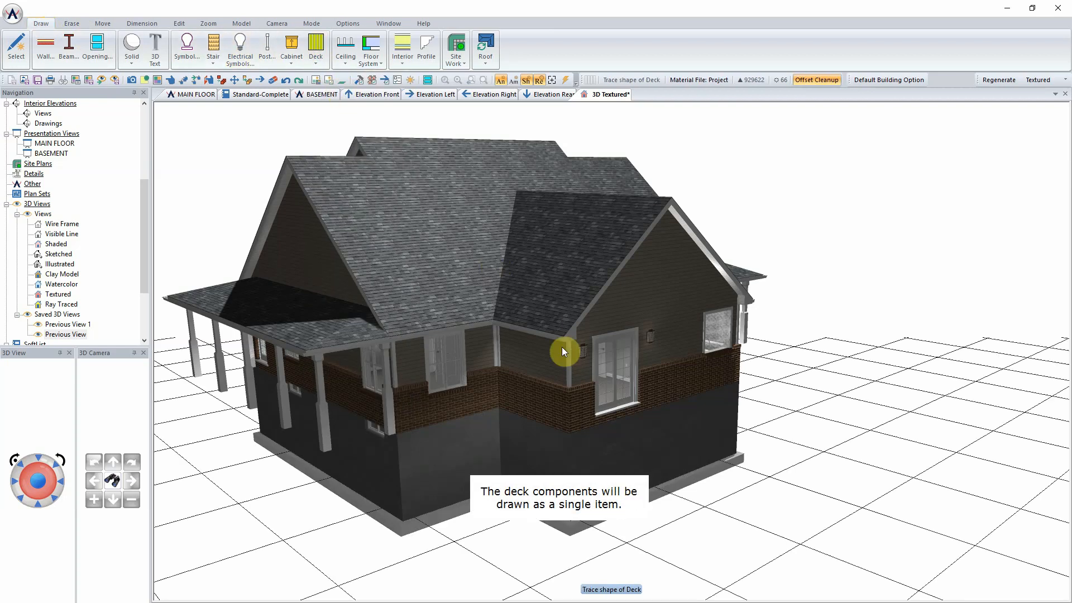
{"action": "left_click", "coordinate": [574, 433]}
{"action": "left_click", "coordinate": [735, 448]}
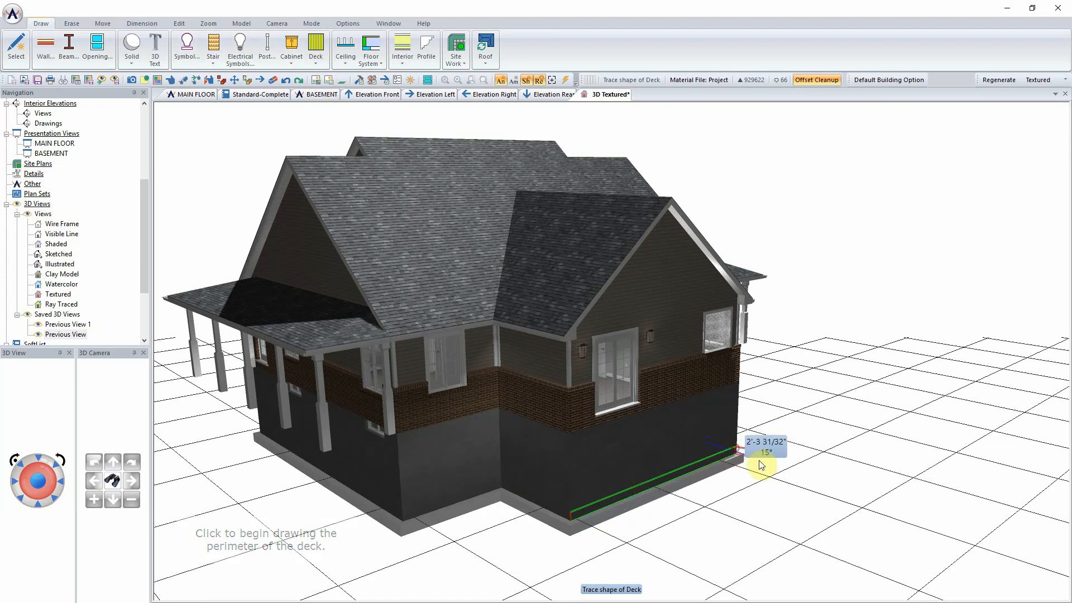
{"action": "left_click", "coordinate": [837, 486]}
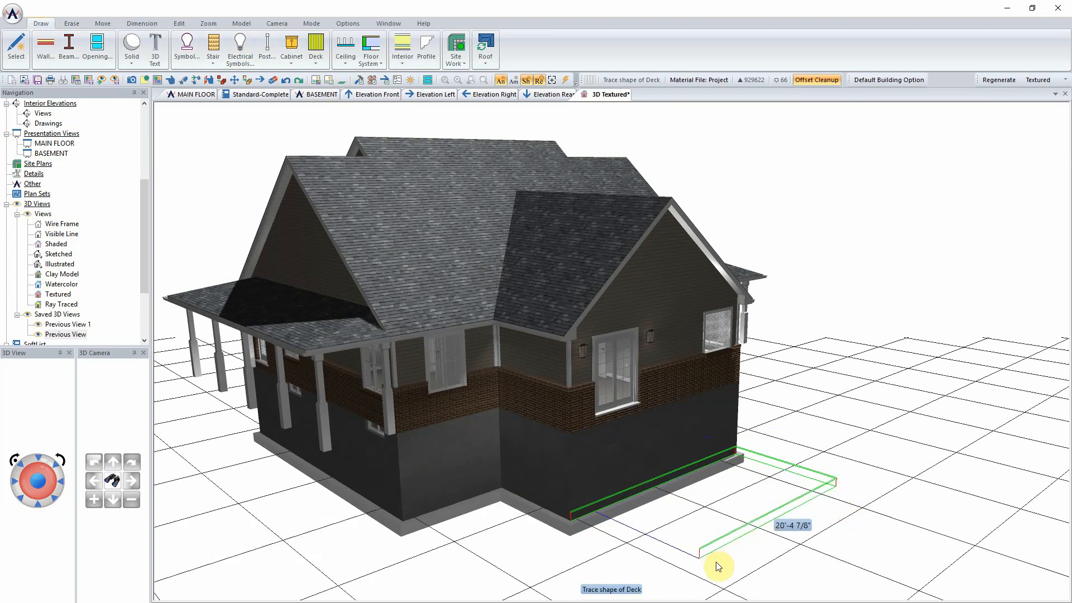
{"action": "left_click", "coordinate": [570, 515]}
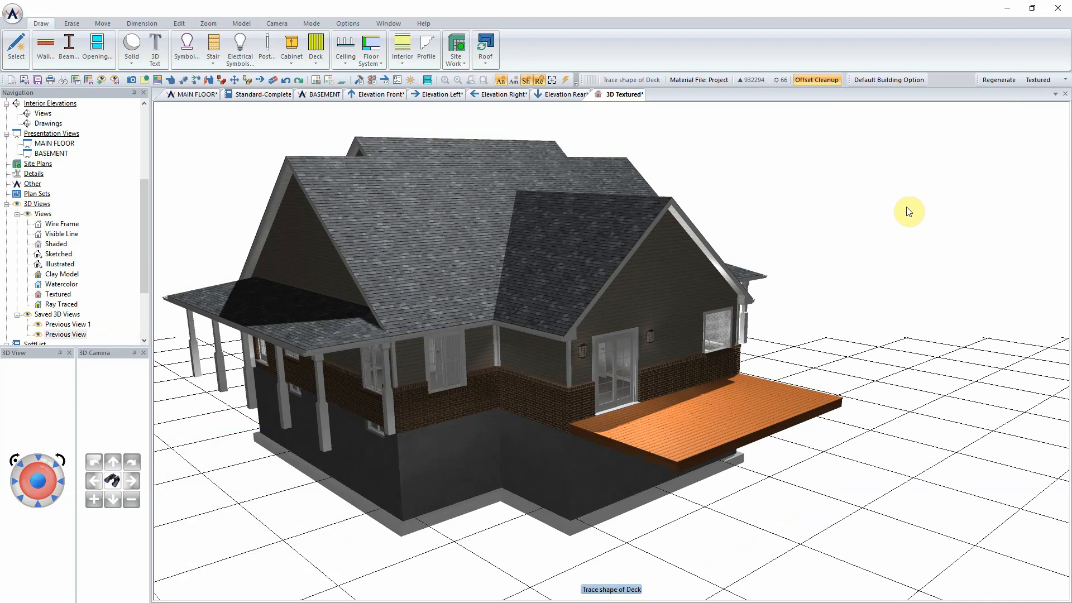
Step: Open the new deck for editing and turn on Chamfer for its decking boards
{"action": "right_click", "coordinate": [724, 401]}
{"action": "left_click", "coordinate": [749, 431]}
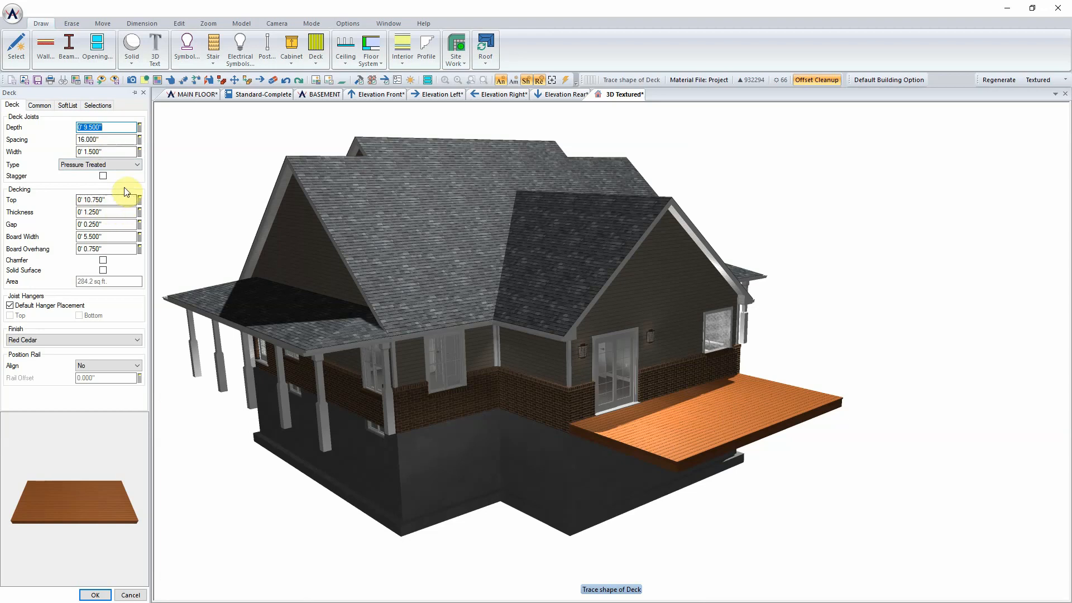
{"action": "left_click", "coordinate": [130, 165]}
{"action": "left_click", "coordinate": [129, 166]}
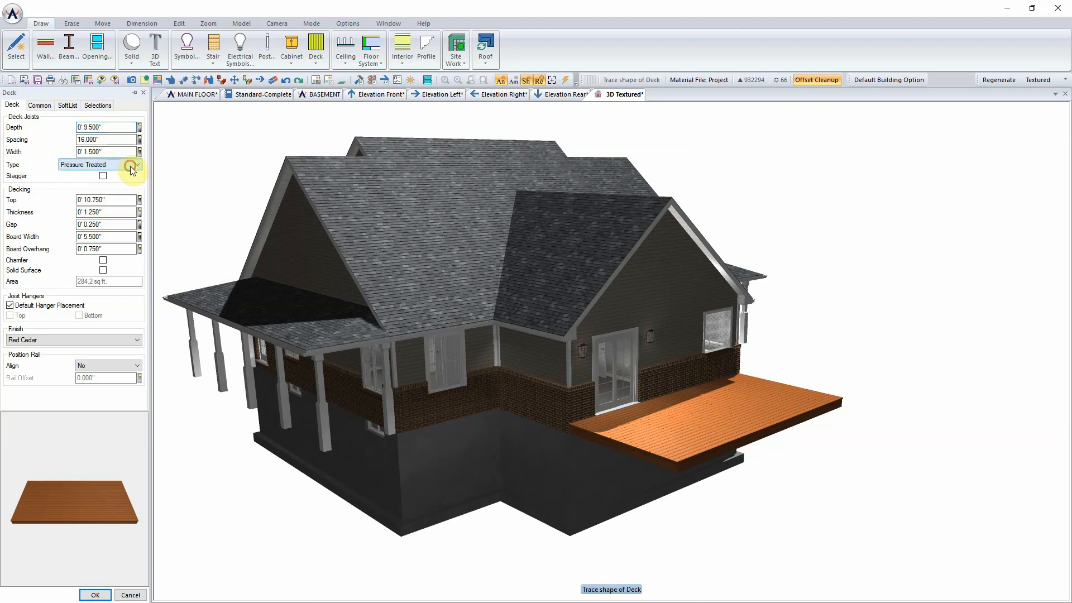
{"action": "left_click", "coordinate": [103, 261]}
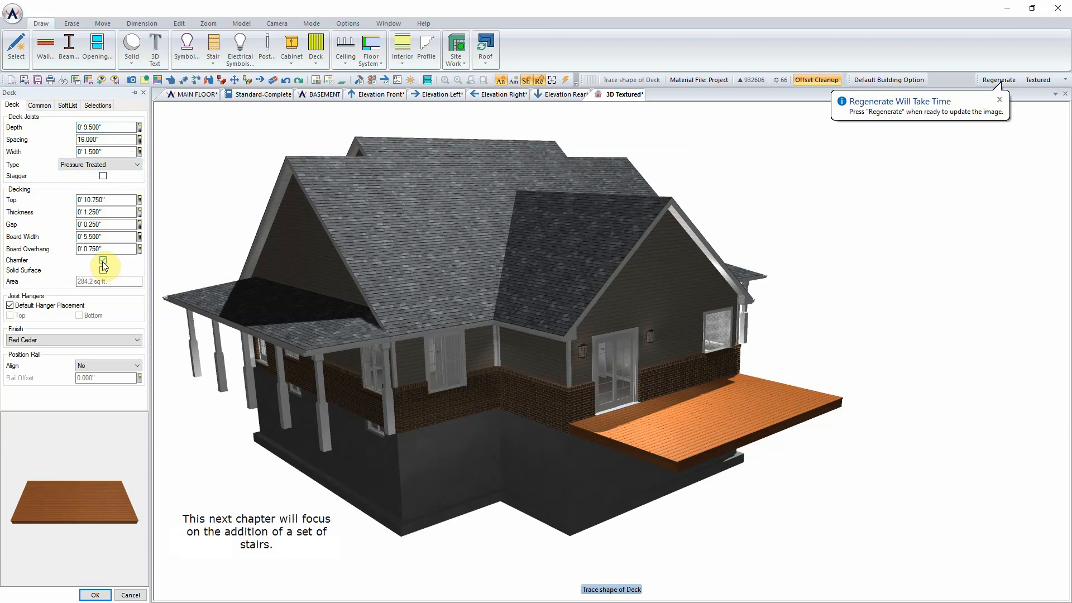
Step: Set the deck's elevation offset to 7.5" down, apply the edit and regenerate the textured 3D view
{"action": "left_click", "coordinate": [38, 104]}
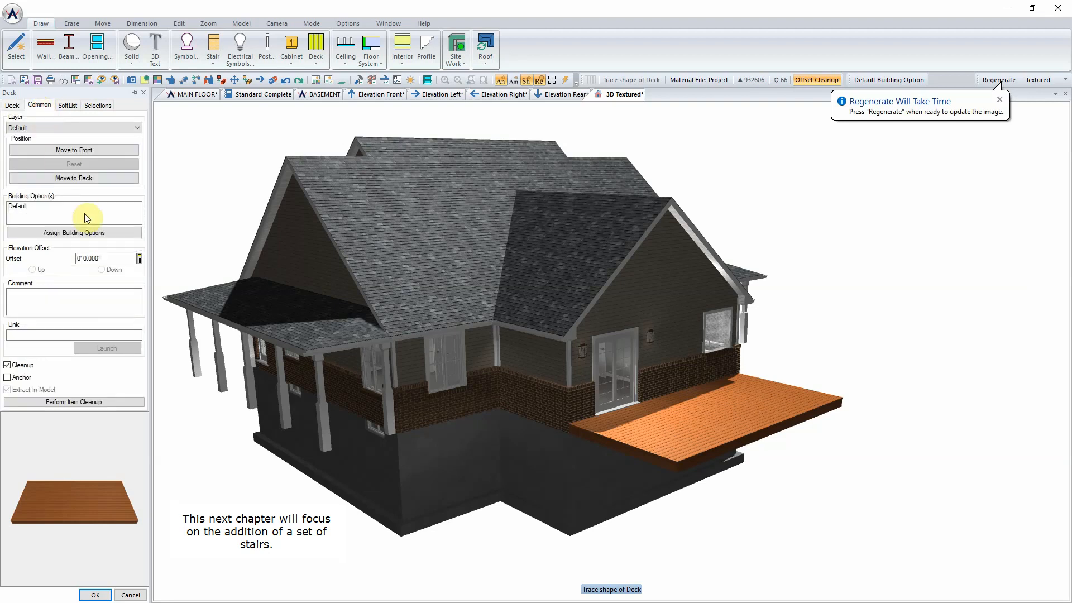
{"action": "type", "text": "7.5"}
{"action": "left_click", "coordinate": [101, 269]}
{"action": "left_click", "coordinate": [95, 594]}
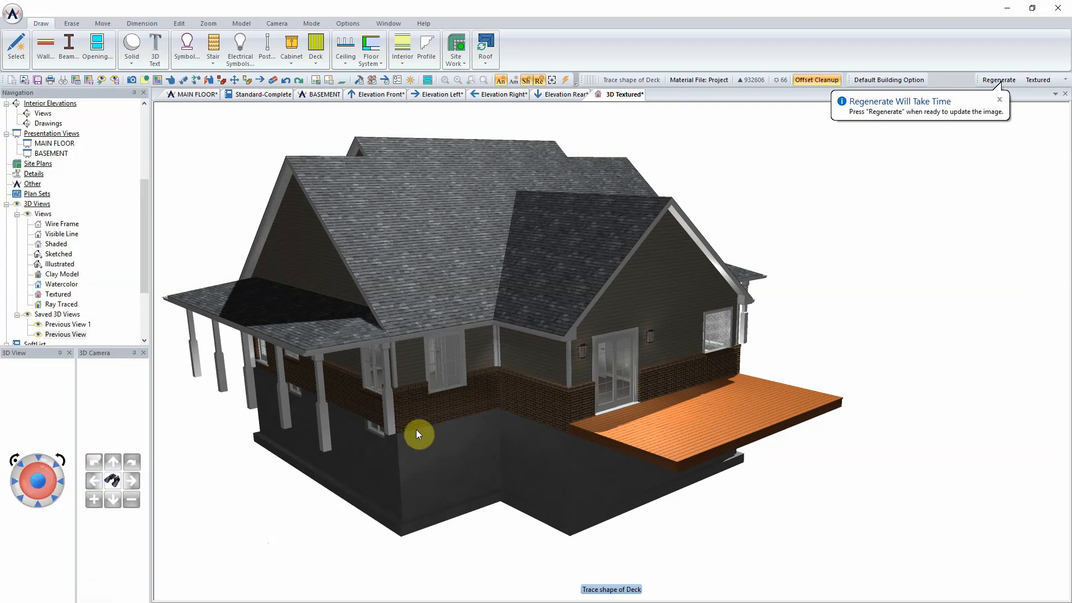
{"action": "left_click", "coordinate": [999, 80]}
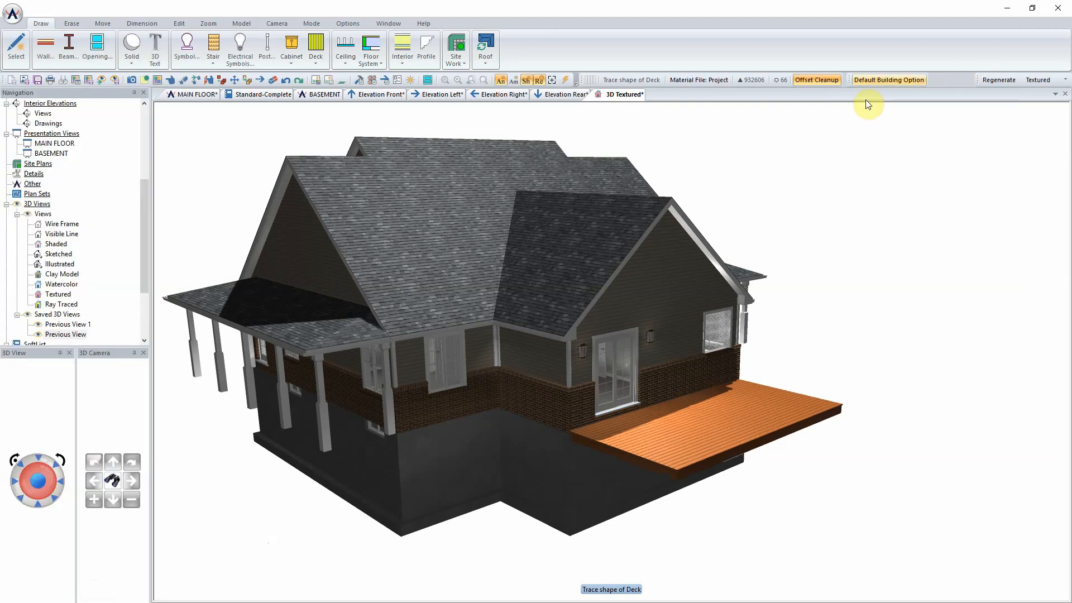
Step: Add Deck Edge parting boards along the deck's edges and regenerate the textured 3D view
{"action": "left_click", "coordinate": [112, 480]}
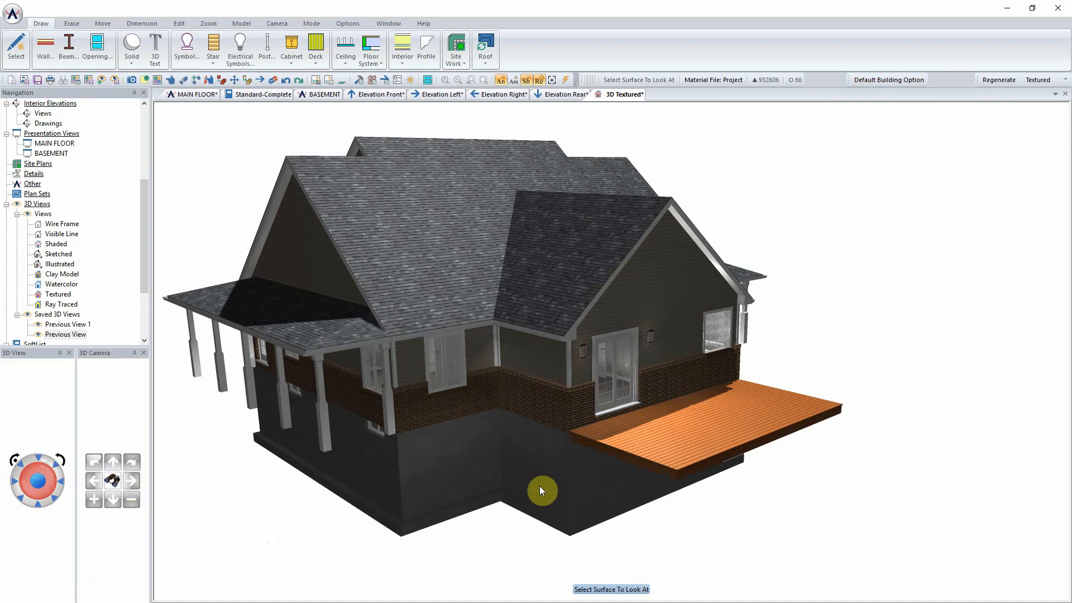
{"action": "left_click", "coordinate": [678, 464]}
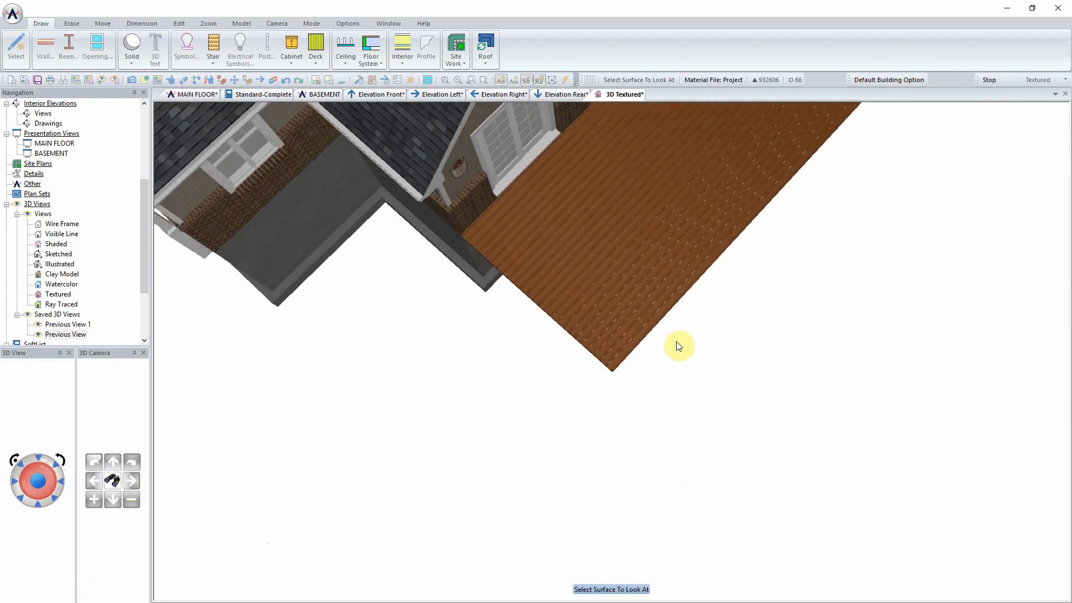
{"action": "left_click", "coordinate": [94, 499]}
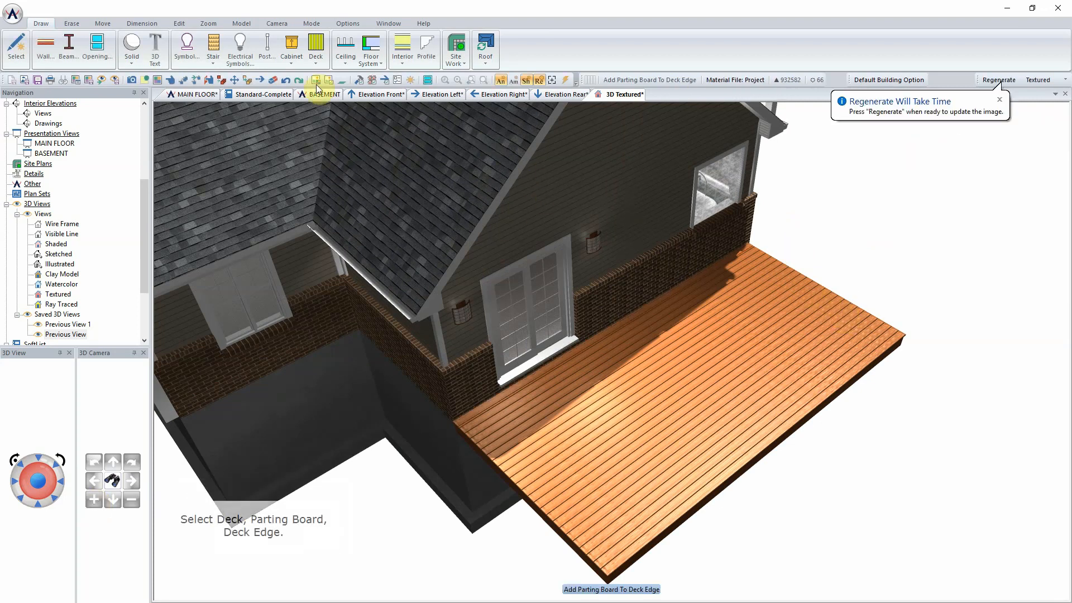
{"action": "left_click", "coordinate": [316, 49]}
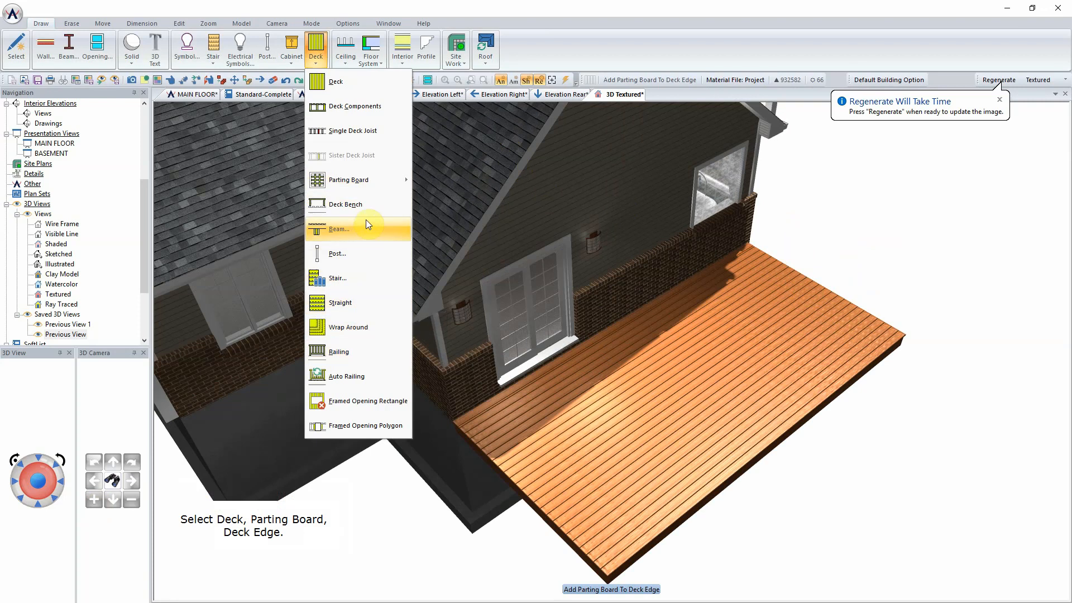
{"action": "mouse_move", "coordinate": [376, 183]}
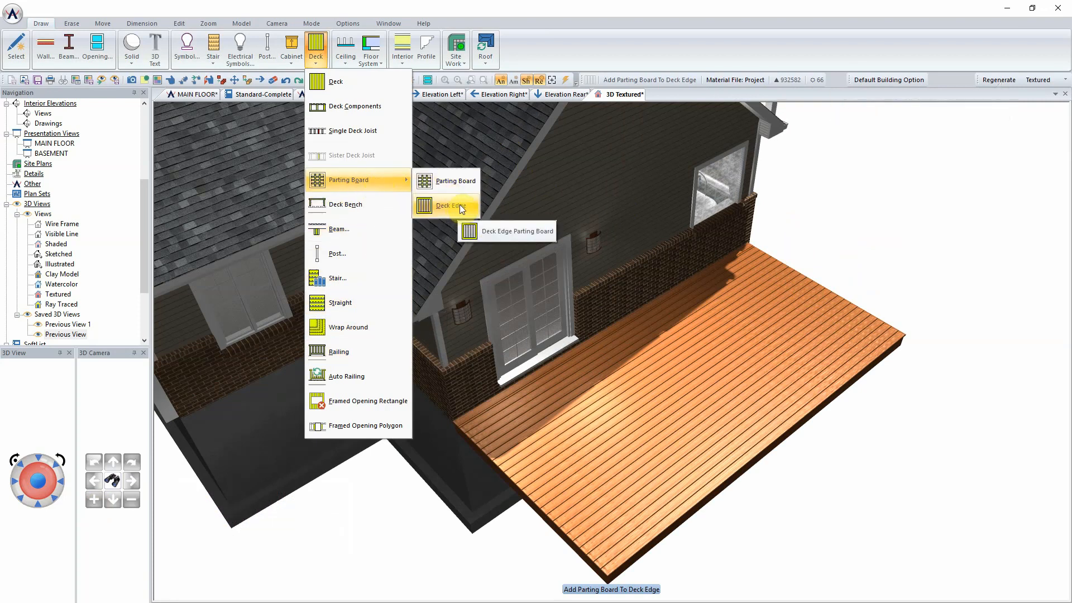
{"action": "left_click", "coordinate": [460, 204]}
{"action": "left_click", "coordinate": [582, 551]}
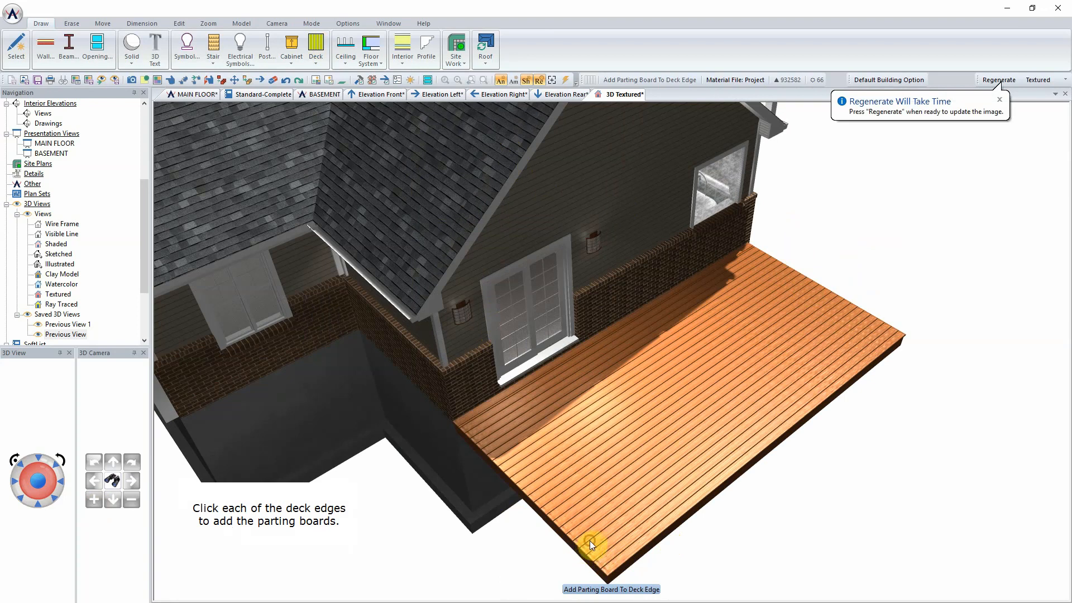
{"action": "left_click", "coordinate": [986, 80]}
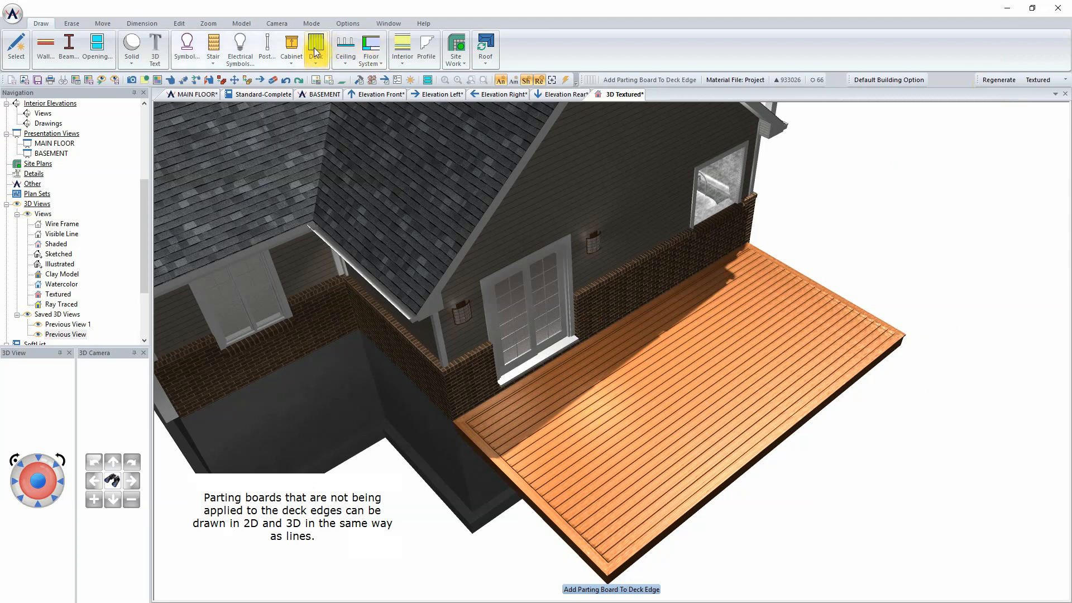
Step: In the MAIN FLOOR plan, draw a Parting Board across the middle of the deck from its outer edge to the house wall
{"action": "left_click", "coordinate": [187, 95]}
{"action": "right_click", "coordinate": [474, 149]}
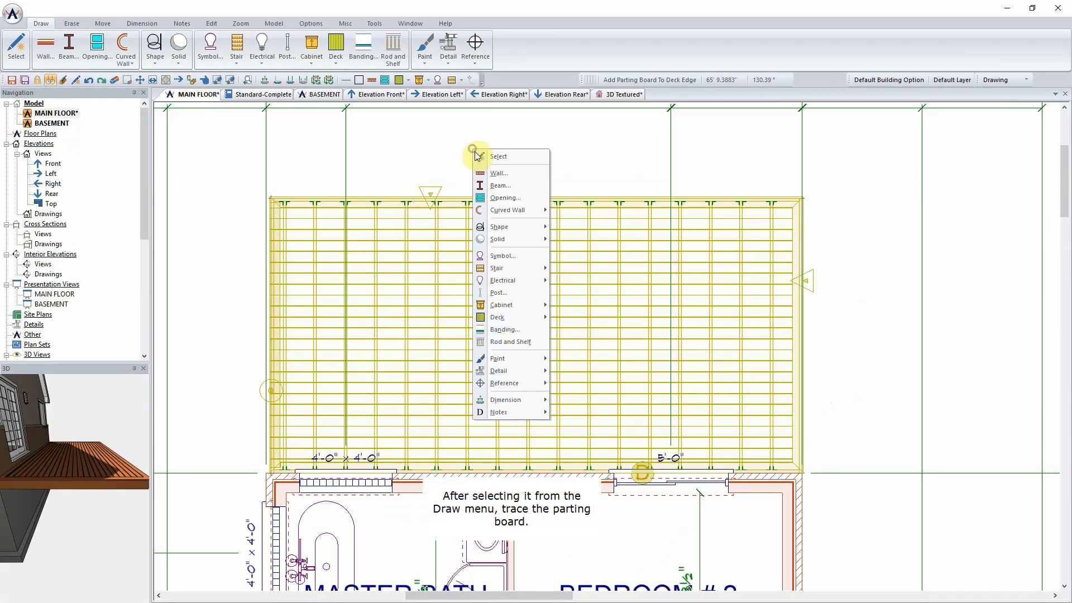
{"action": "mouse_move", "coordinate": [519, 317]}
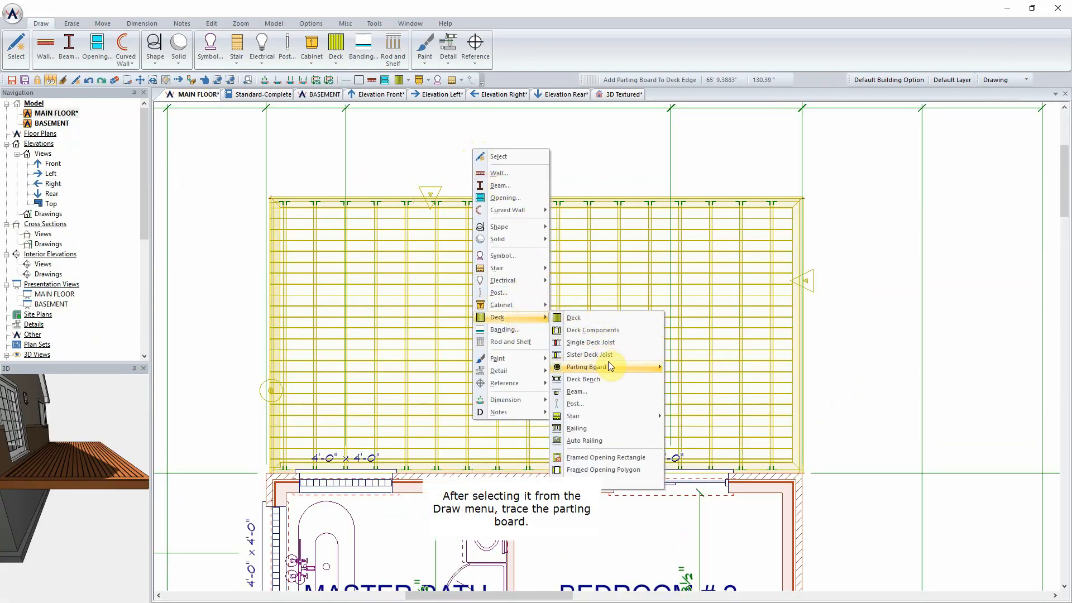
{"action": "mouse_move", "coordinate": [608, 364]}
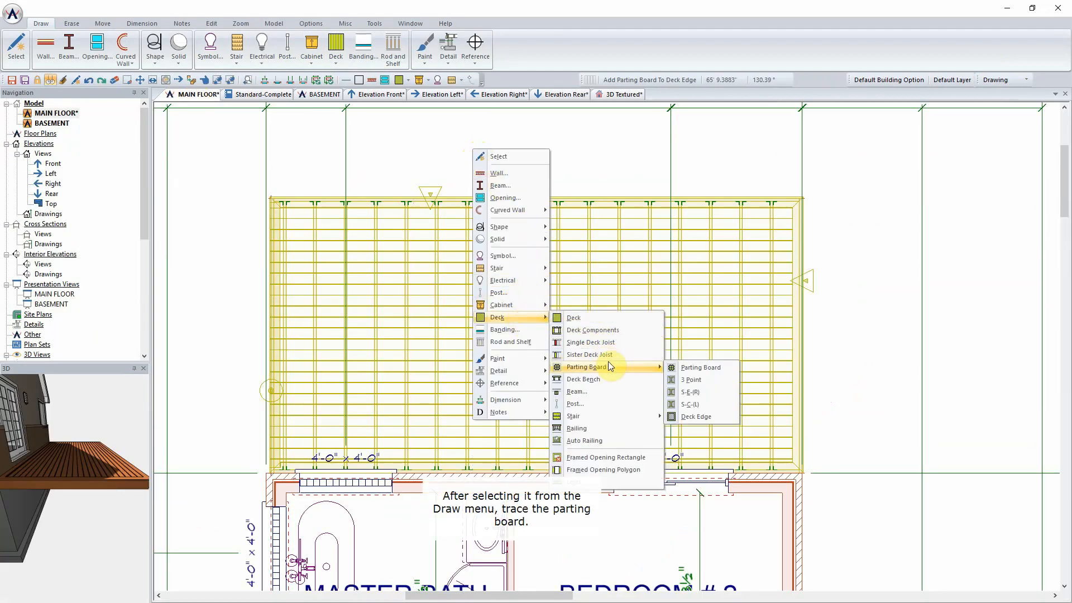
{"action": "left_click", "coordinate": [707, 369]}
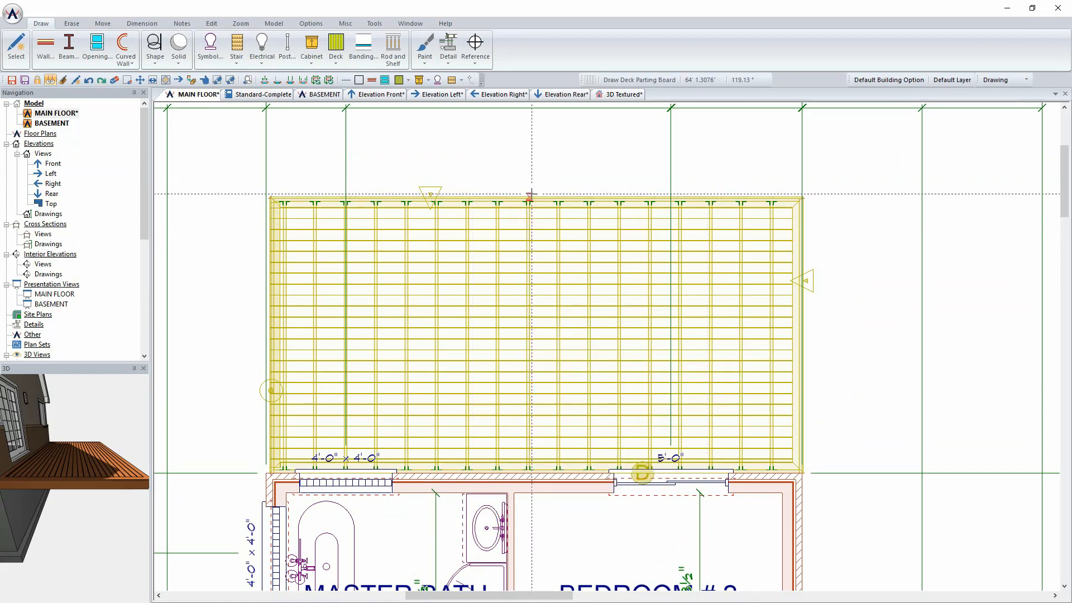
{"action": "left_click_drag", "start_coordinate": [536, 196], "coordinate": [536, 472]}
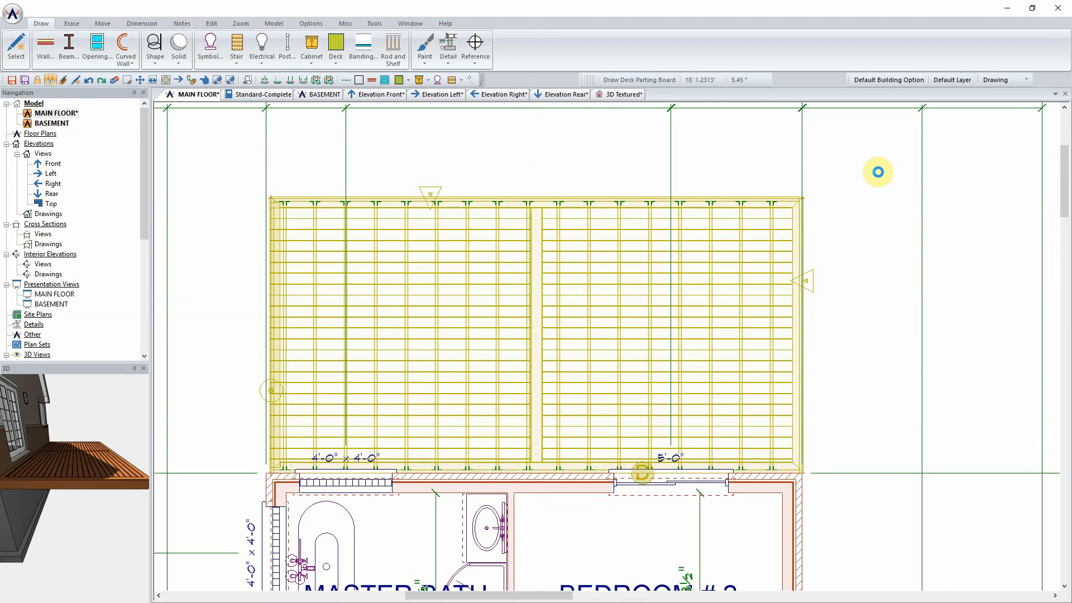
Step: In the textured 3D view, add a Deck Bench along the house wall from beside the glass door to the deck's far corner
{"action": "left_click", "coordinate": [621, 94]}
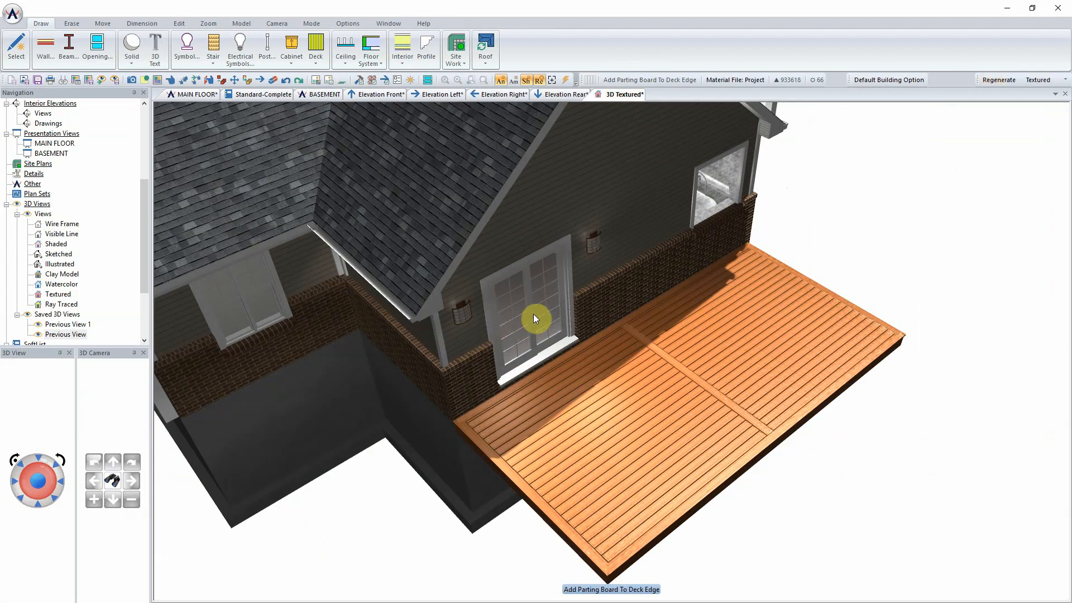
{"action": "left_click", "coordinate": [317, 53]}
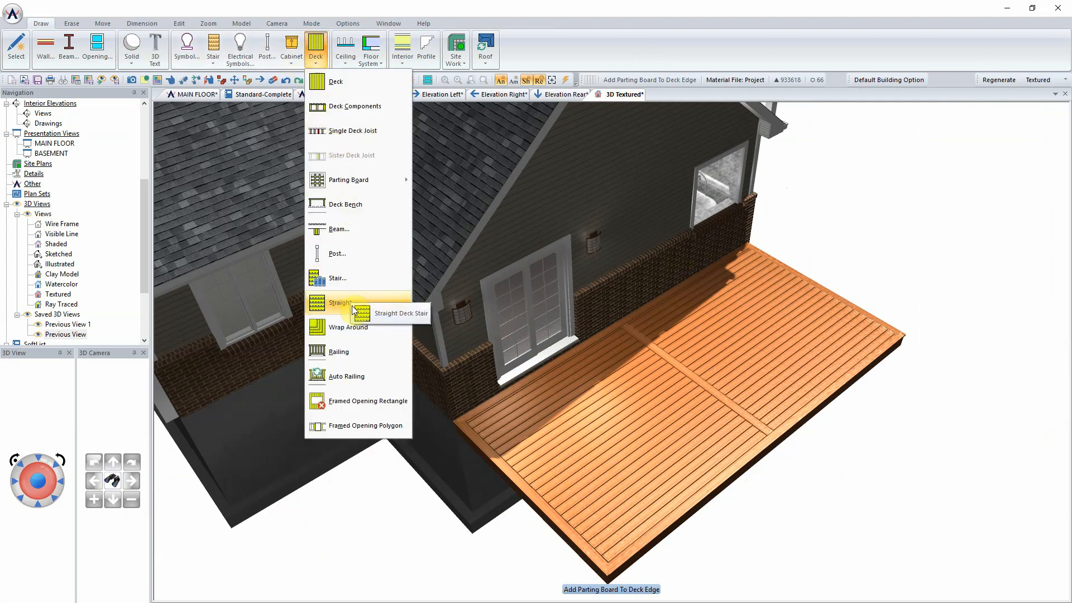
{"action": "left_click", "coordinate": [354, 204]}
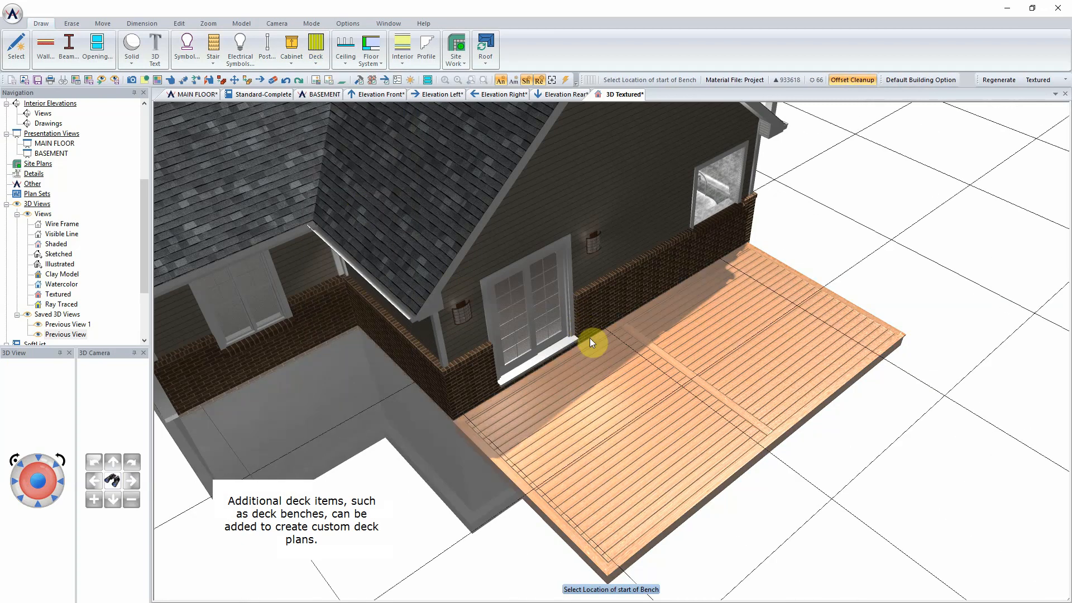
{"action": "left_click_drag", "start_coordinate": [590, 337], "coordinate": [632, 312]}
{"action": "left_click_drag", "start_coordinate": [712, 269], "coordinate": [751, 243]}
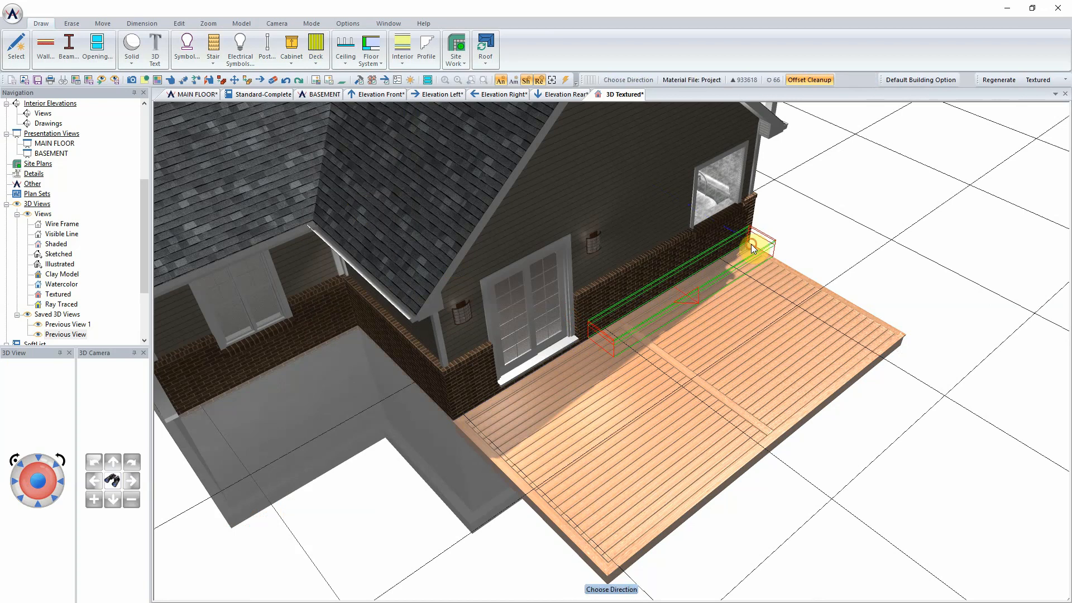
{"action": "left_click", "coordinate": [764, 271]}
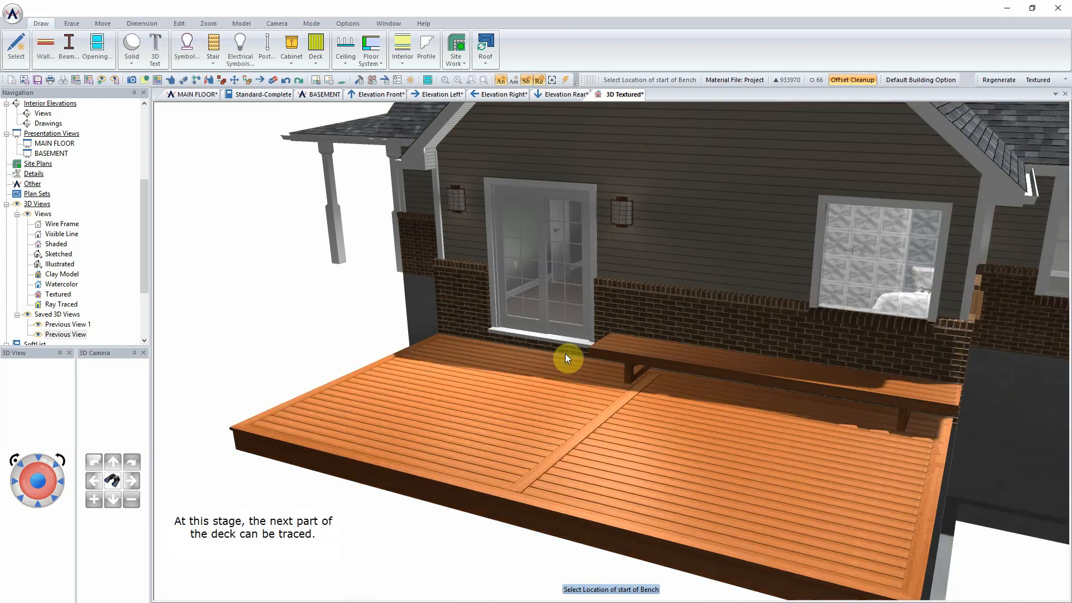
Step: In the MAIN FLOOR plan, trace an L-shaped Deck around the Bedroom #1 corner, reaching the existing deck's outer edge
{"action": "left_click", "coordinate": [190, 96]}
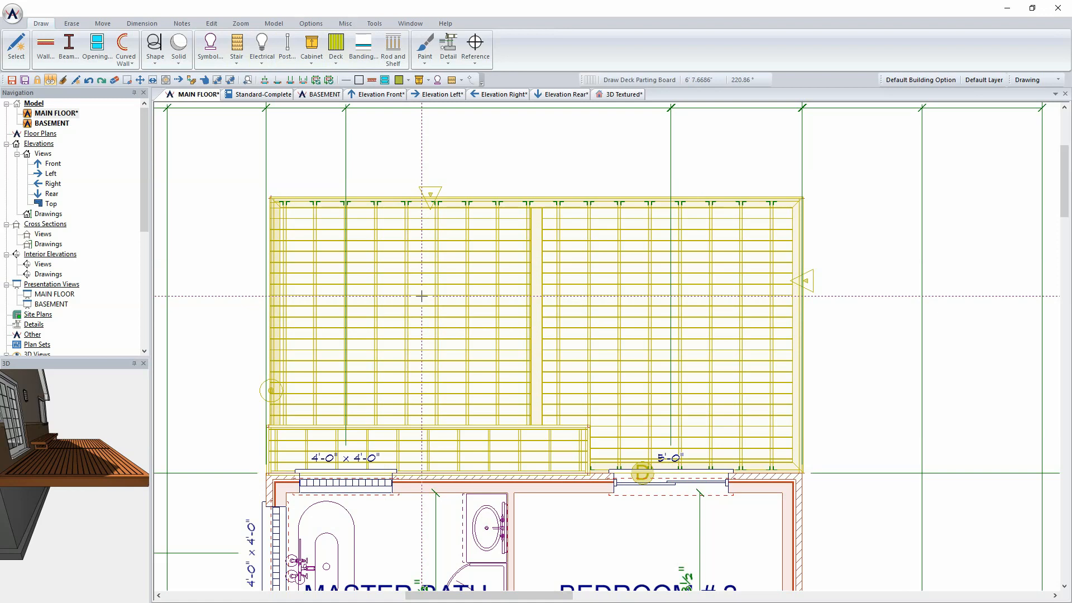
{"action": "scroll", "coordinate": [422, 296], "scroll_direction": "down", "scroll_amount": 4}
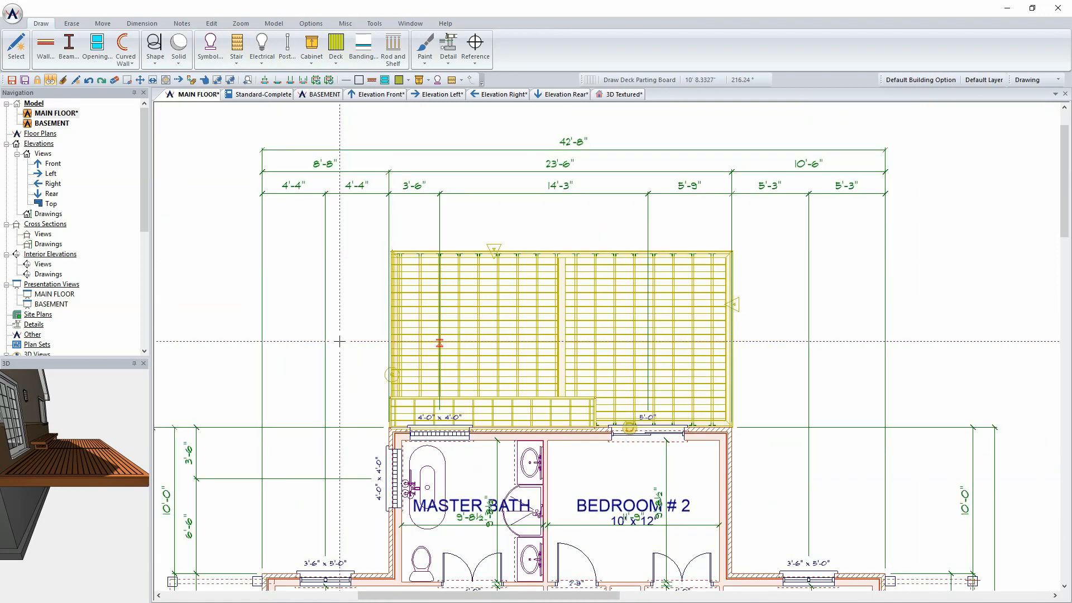
{"action": "scroll", "coordinate": [470, 252], "scroll_direction": "up", "scroll_amount": 1}
{"action": "middle_click_drag", "start_coordinate": [471, 253], "coordinate": [497, 219]}
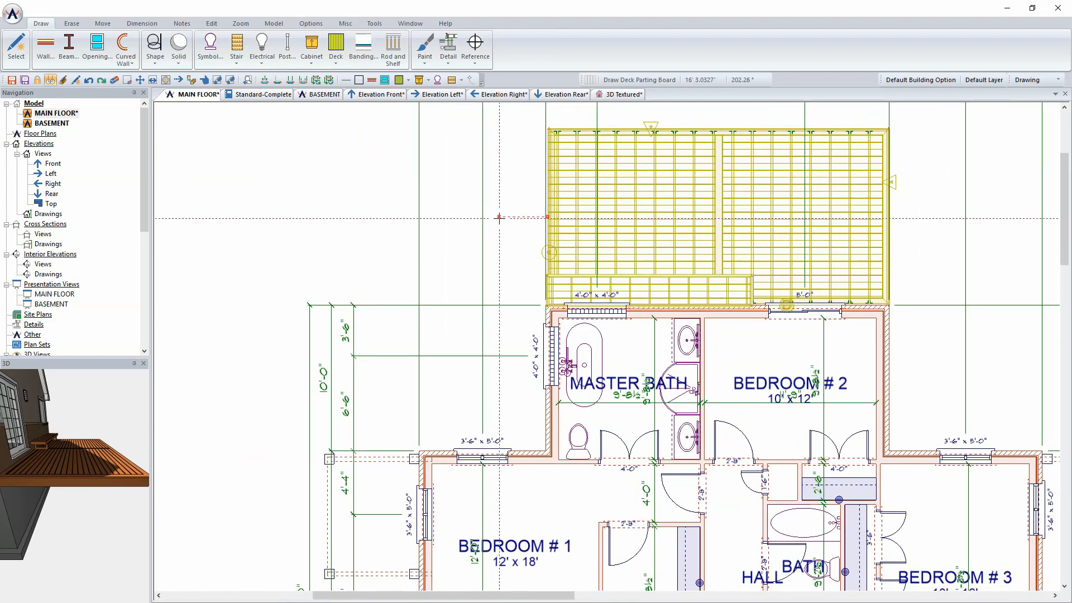
{"action": "mouse_move", "coordinate": [451, 305]}
{"action": "middle_mouse_down"}
{"action": "mouse_move", "coordinate": [479, 290]}
{"action": "mouse_move", "coordinate": [467, 319]}
{"action": "middle_mouse_up"}
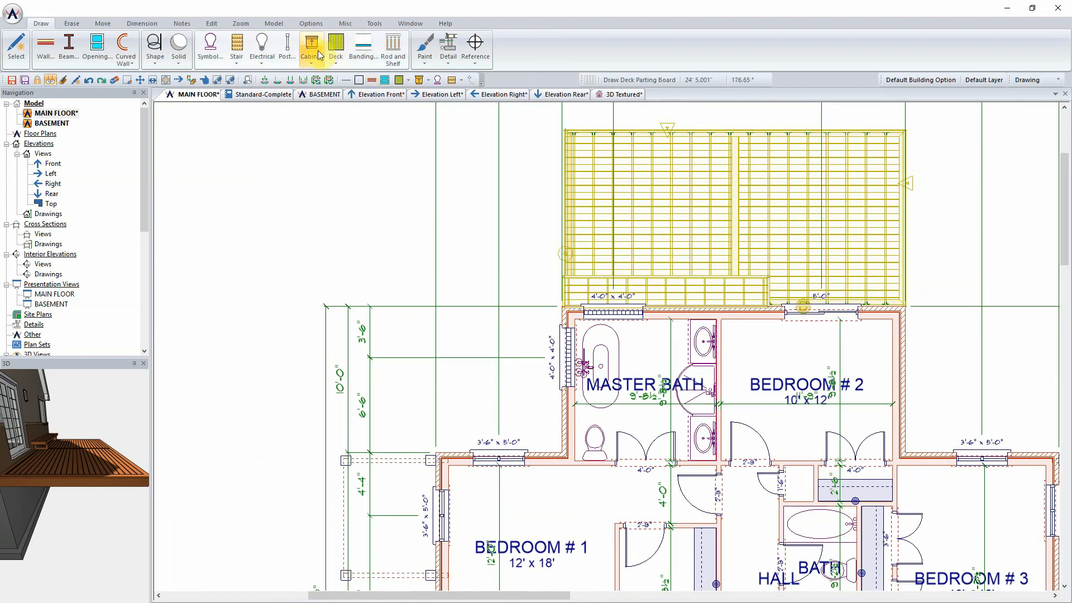
{"action": "left_click", "coordinate": [335, 58]}
{"action": "left_click", "coordinate": [357, 83]}
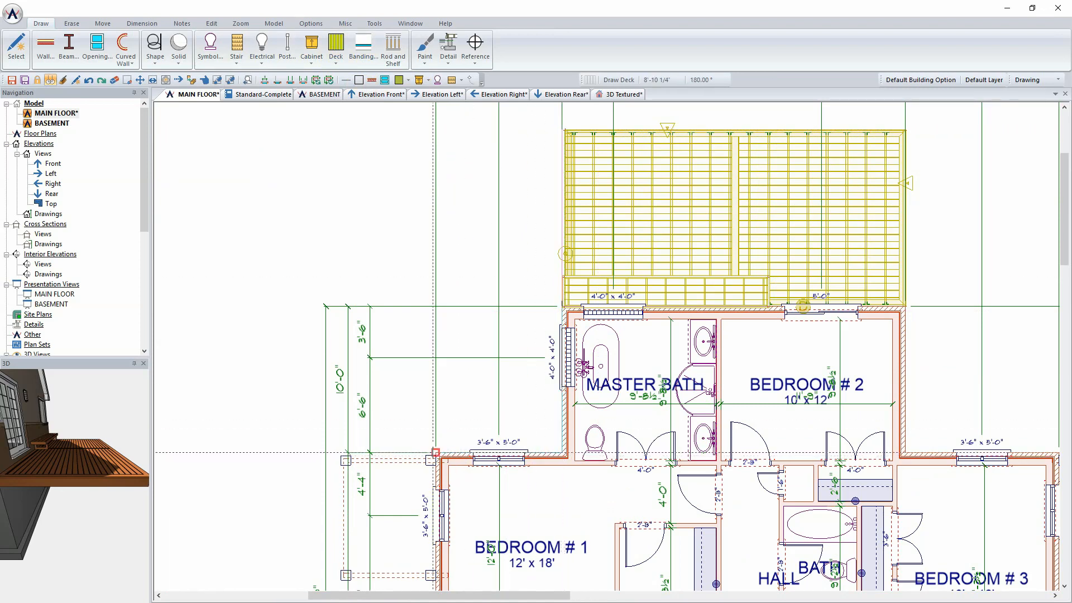
{"action": "left_click", "coordinate": [436, 452]}
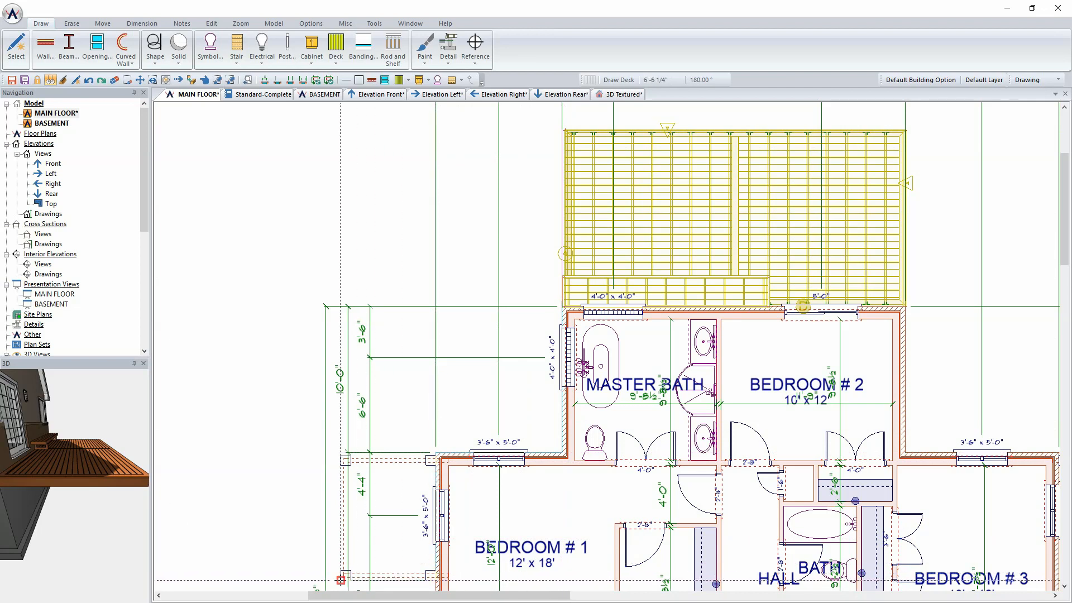
{"action": "left_click", "coordinate": [340, 581]}
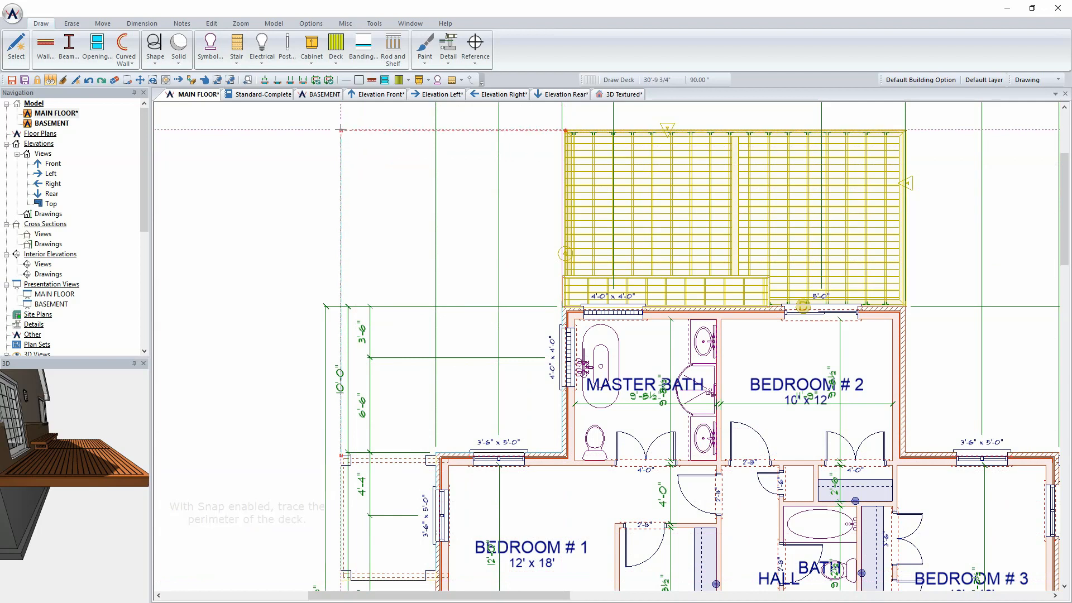
{"action": "left_click", "coordinate": [340, 130]}
{"action": "left_click", "coordinate": [563, 130]}
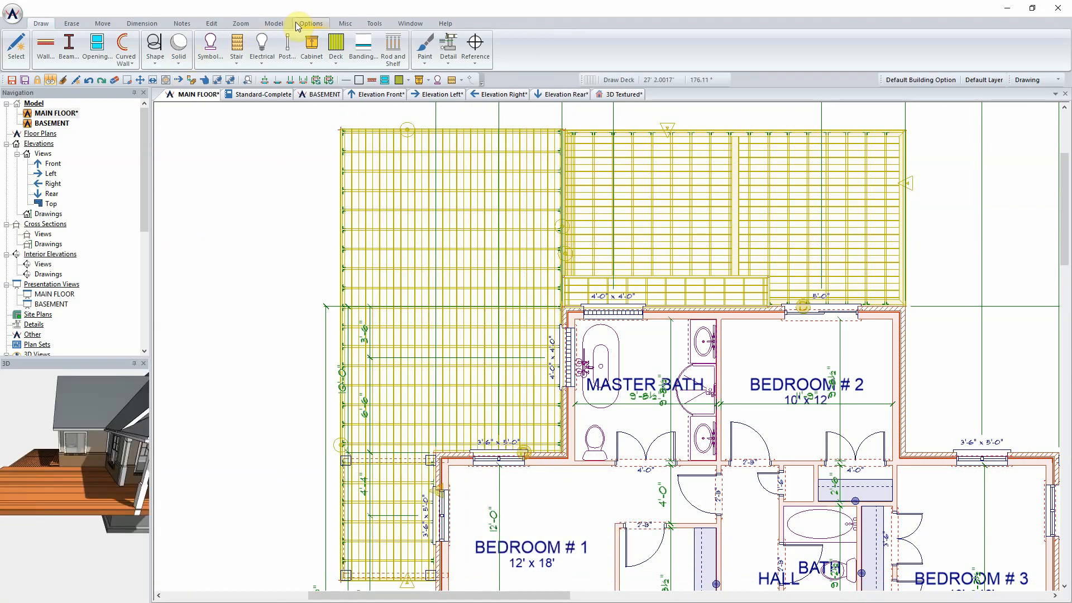
Step: Edit the new L-shaped deck and set its elevation offset to 7.5" down
{"action": "right_click", "coordinate": [391, 203]}
{"action": "left_click", "coordinate": [430, 227]}
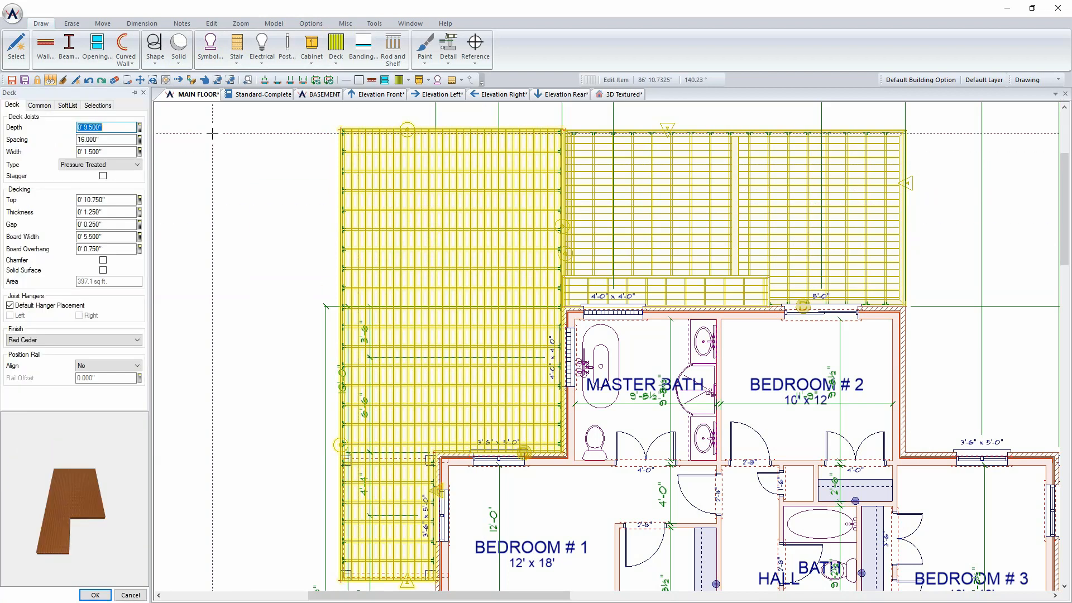
{"action": "left_click", "coordinate": [39, 105]}
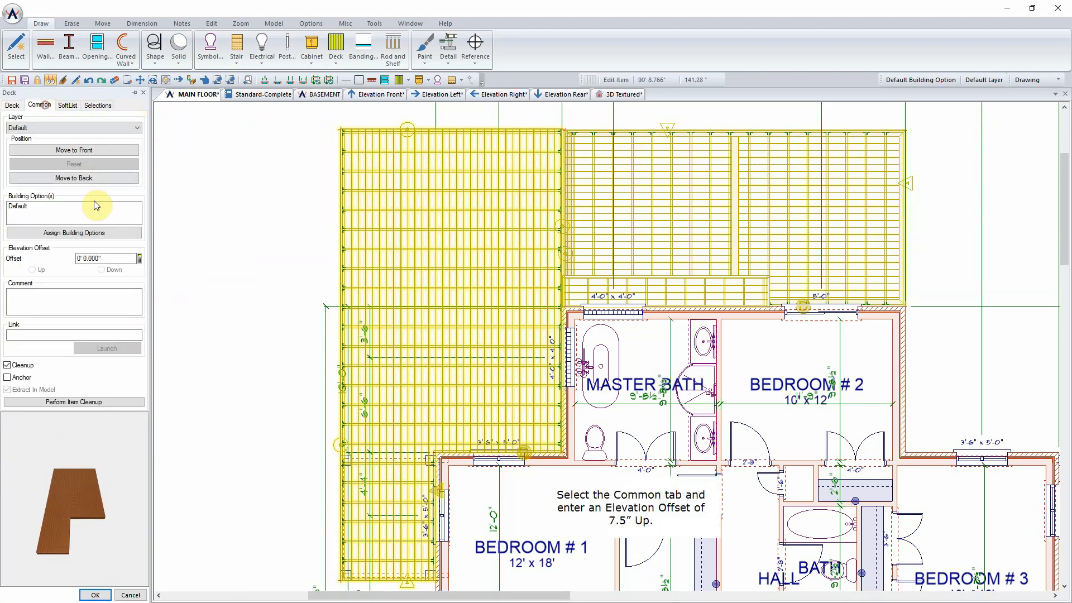
{"action": "type", "text": "7.500\""}
{"action": "left_click", "coordinate": [101, 269]}
{"action": "left_click", "coordinate": [93, 593]}
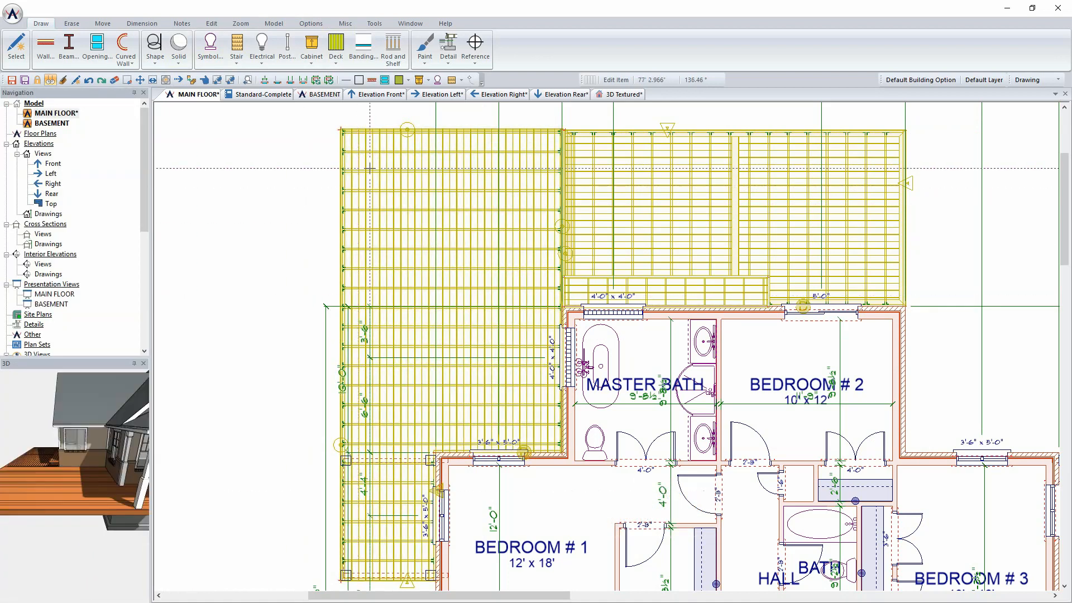
Step: Chamfer the new deck's outer corner farthest from the house with a length of 6'
{"action": "left_click", "coordinate": [374, 25]}
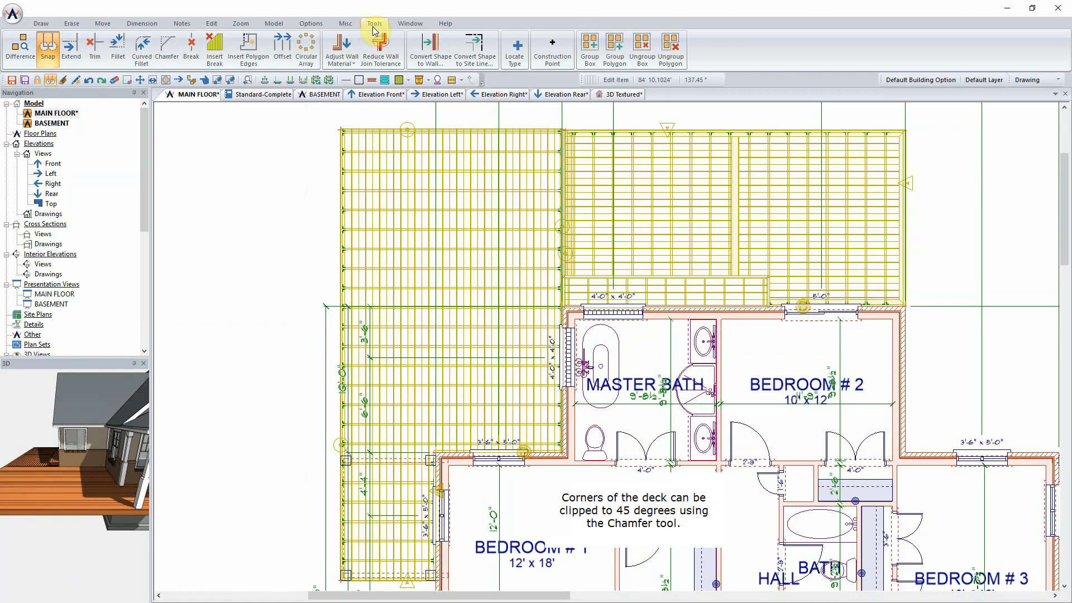
{"action": "left_click", "coordinate": [166, 48]}
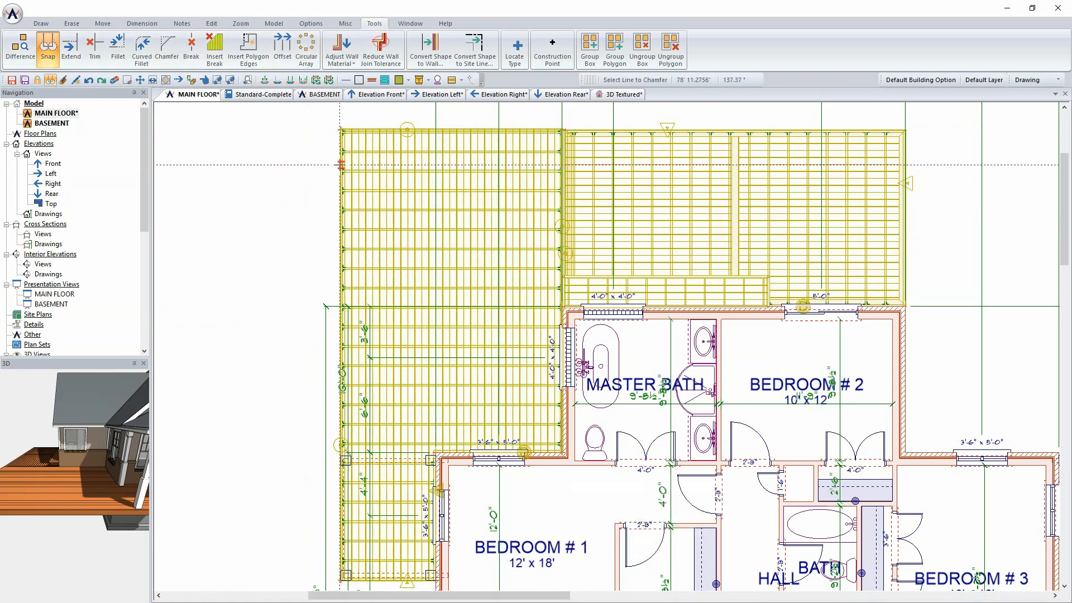
{"action": "left_click", "coordinate": [347, 136]}
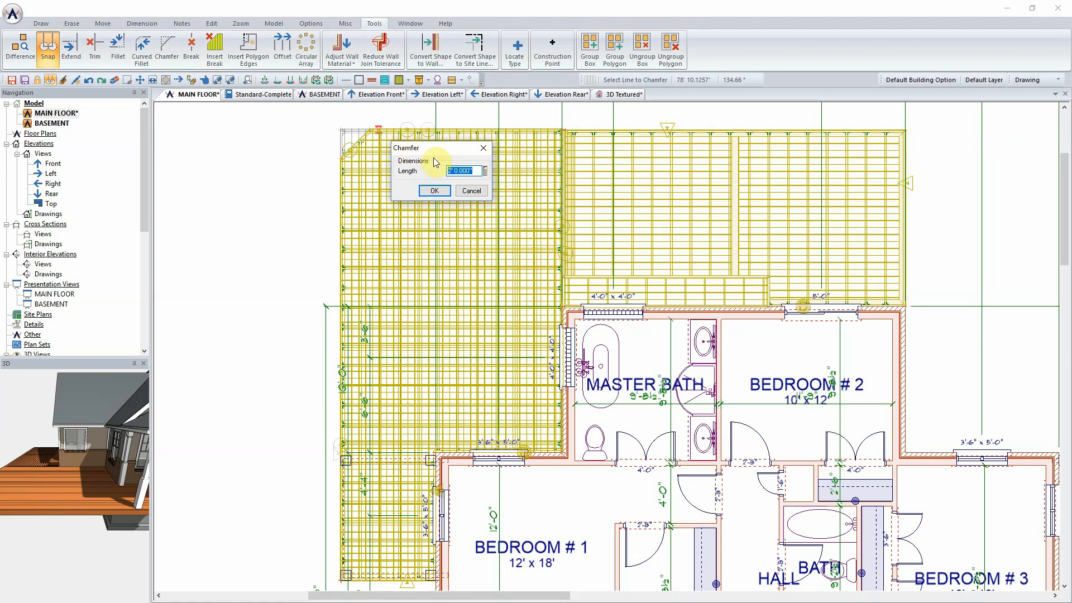
{"action": "type", "text": "6'"}
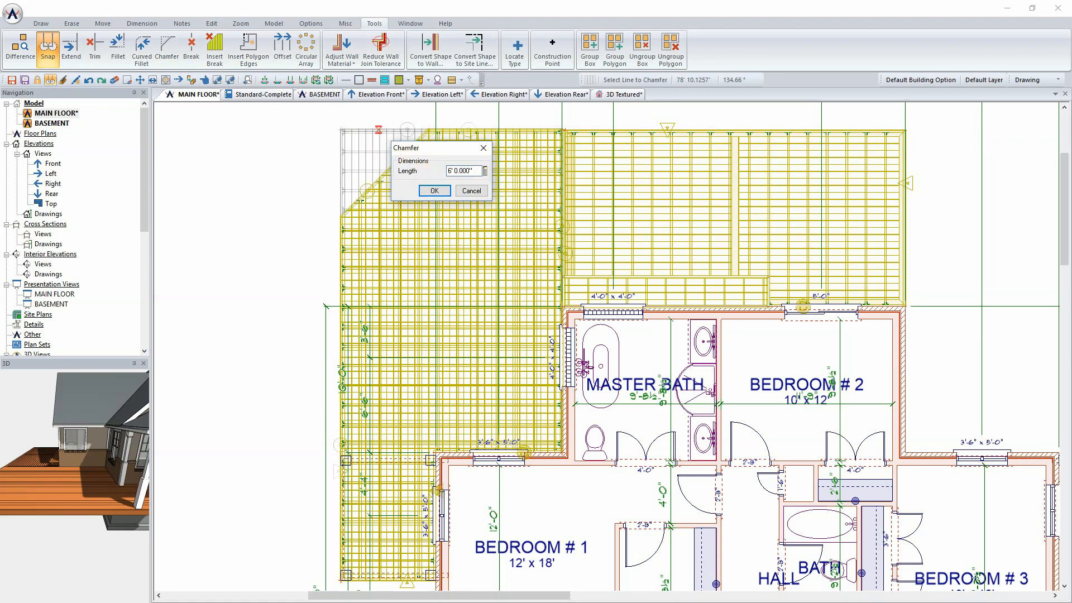
{"action": "left_click", "coordinate": [434, 191]}
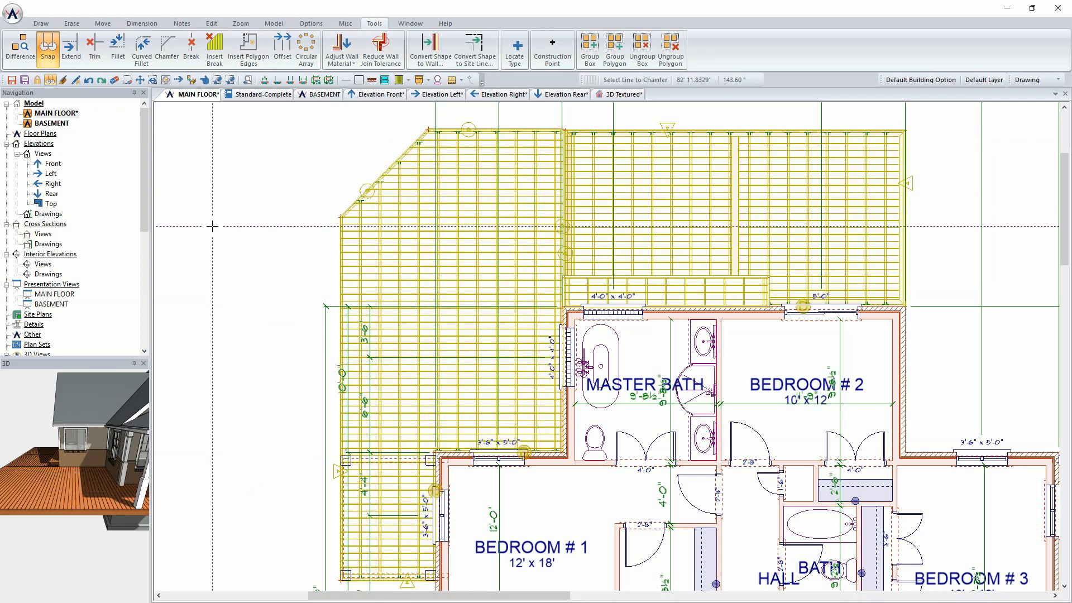
{"action": "left_click", "coordinate": [196, 227]}
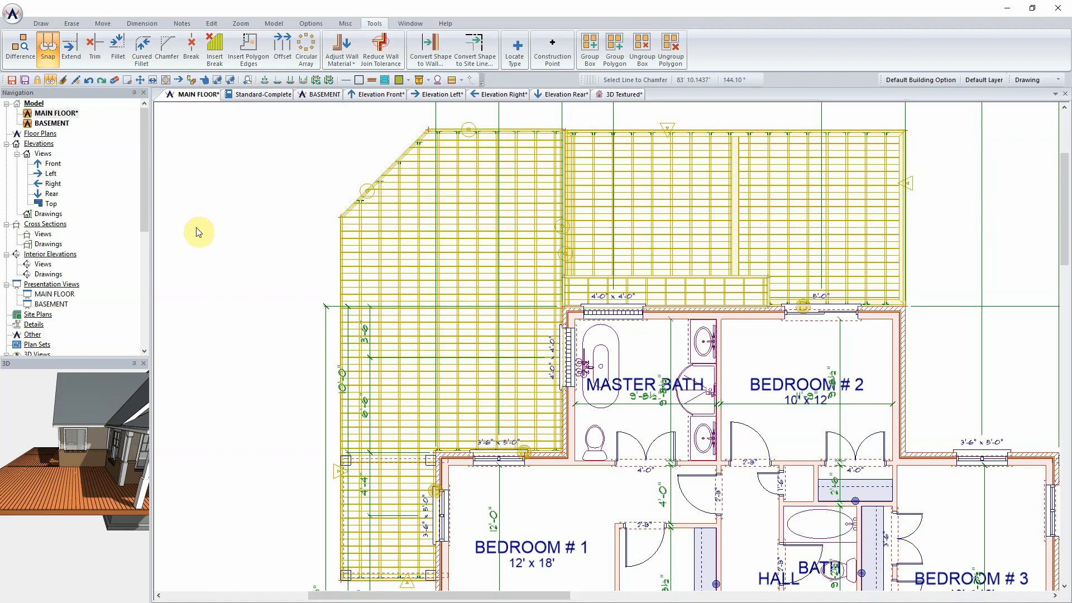
Step: Trace a Wrap Around deck stair from the new deck's outer side edge, around its chamfered corner, to where it meets the existing deck
{"action": "middle_click_drag", "start_coordinate": [376, 221], "coordinate": [351, 332]}
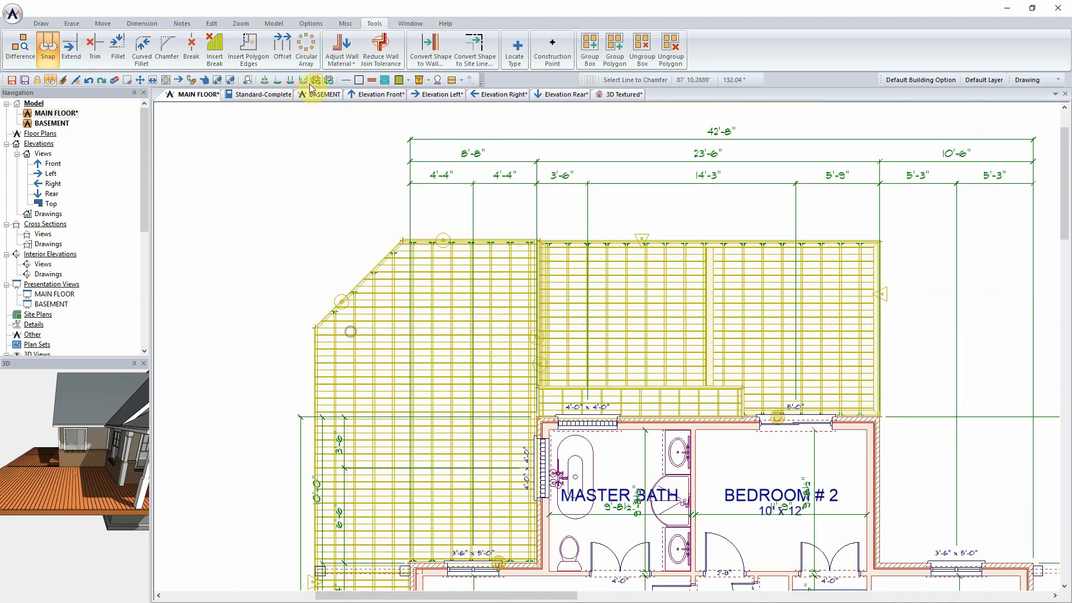
{"action": "left_click", "coordinate": [41, 23]}
{"action": "left_click", "coordinate": [335, 50]}
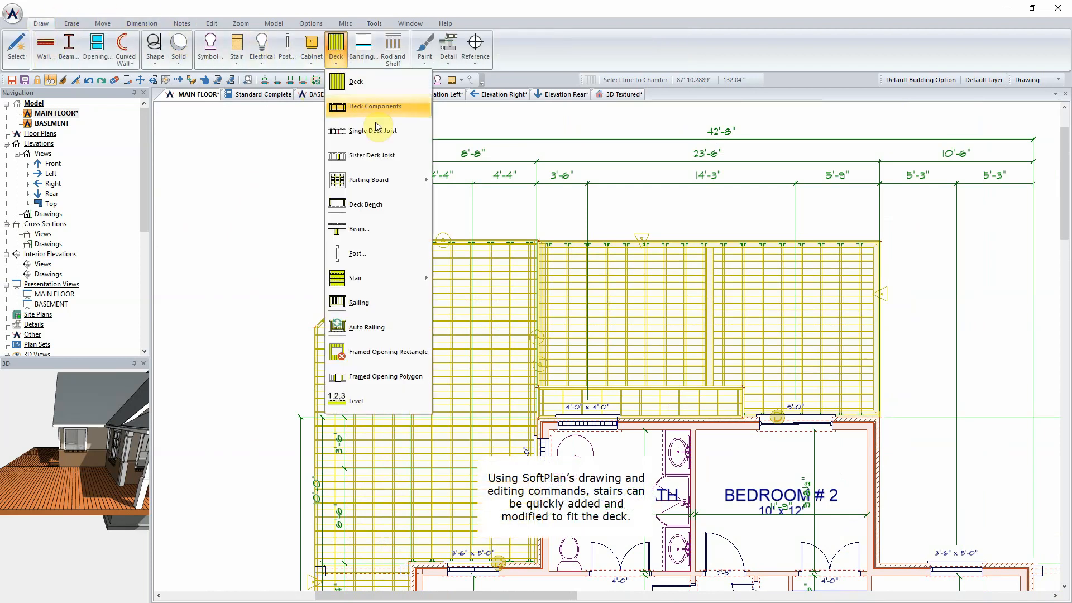
{"action": "mouse_move", "coordinate": [383, 183]}
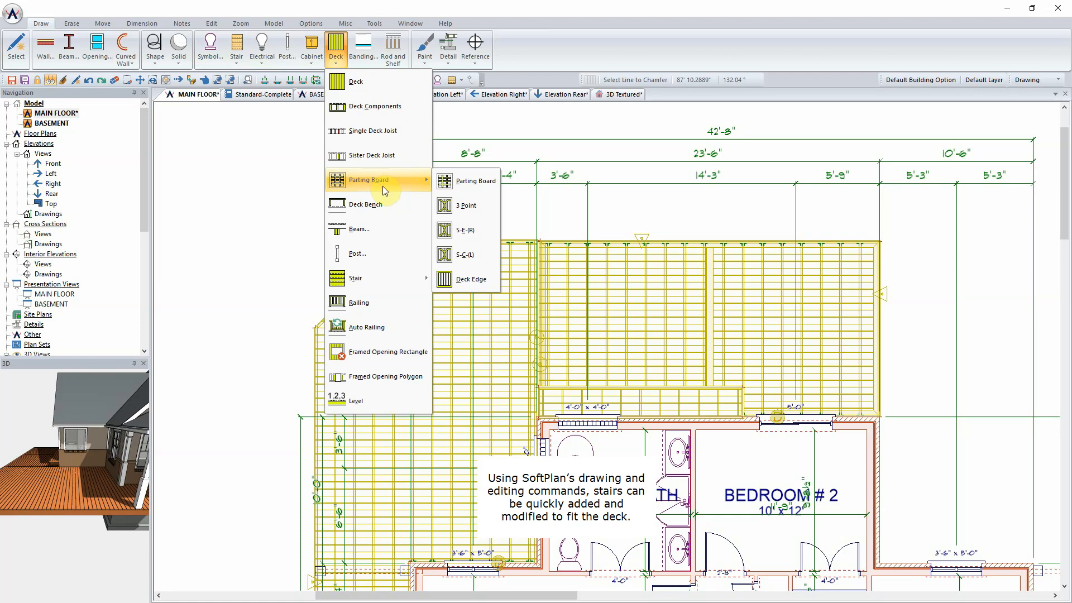
{"action": "mouse_move", "coordinate": [385, 278]}
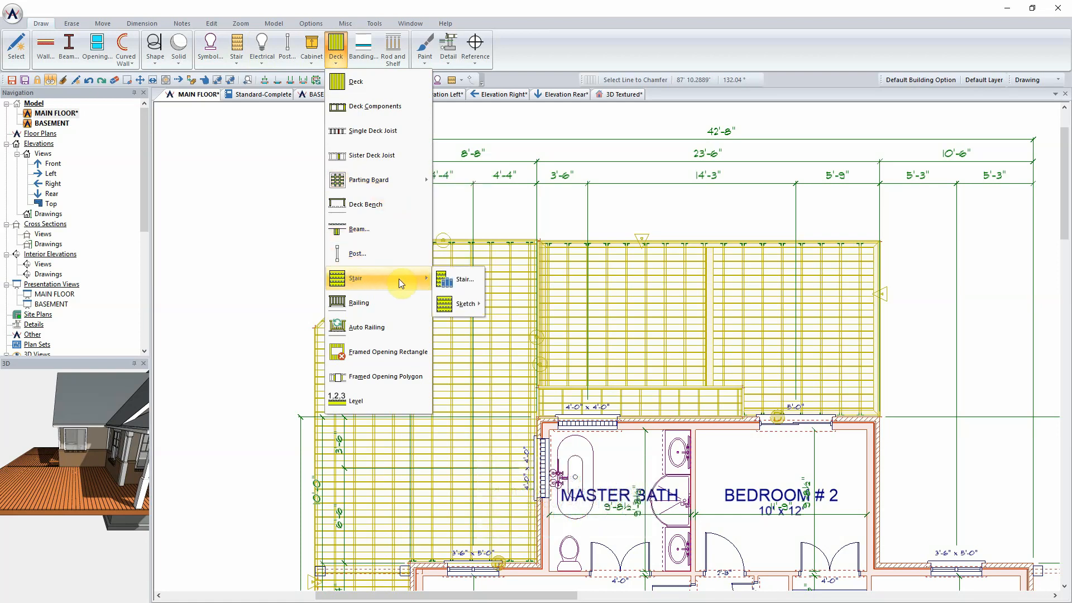
{"action": "mouse_move", "coordinate": [465, 303]}
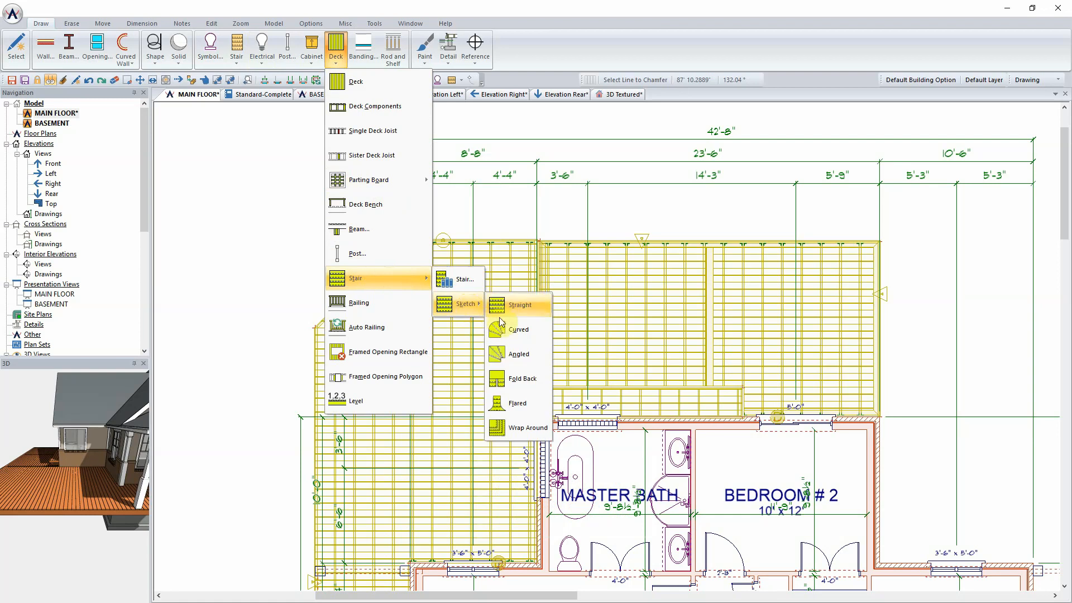
{"action": "left_click", "coordinate": [535, 428]}
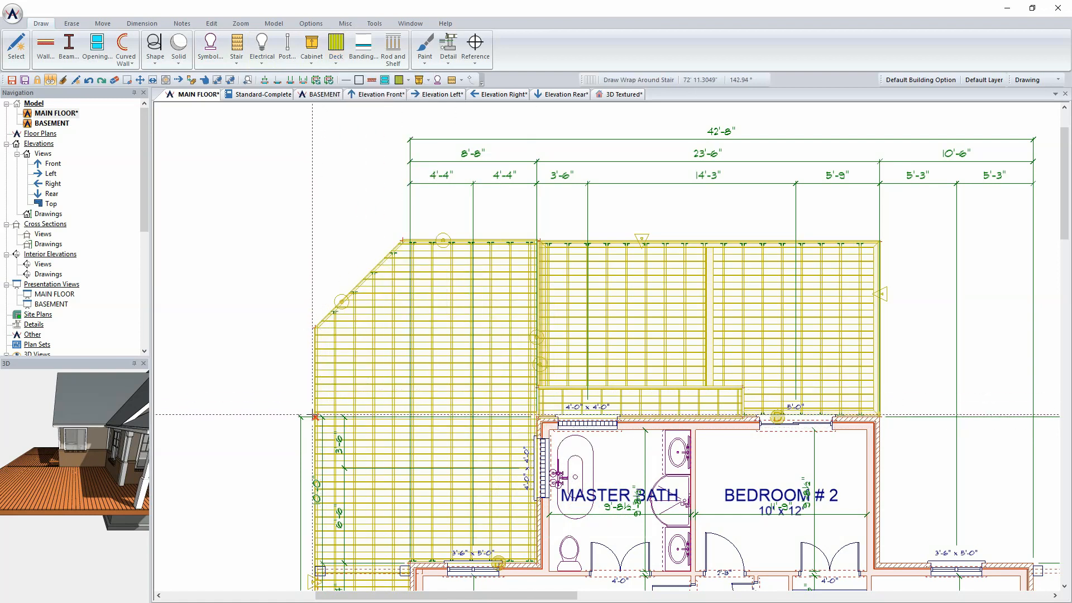
{"action": "left_click", "coordinate": [314, 398]}
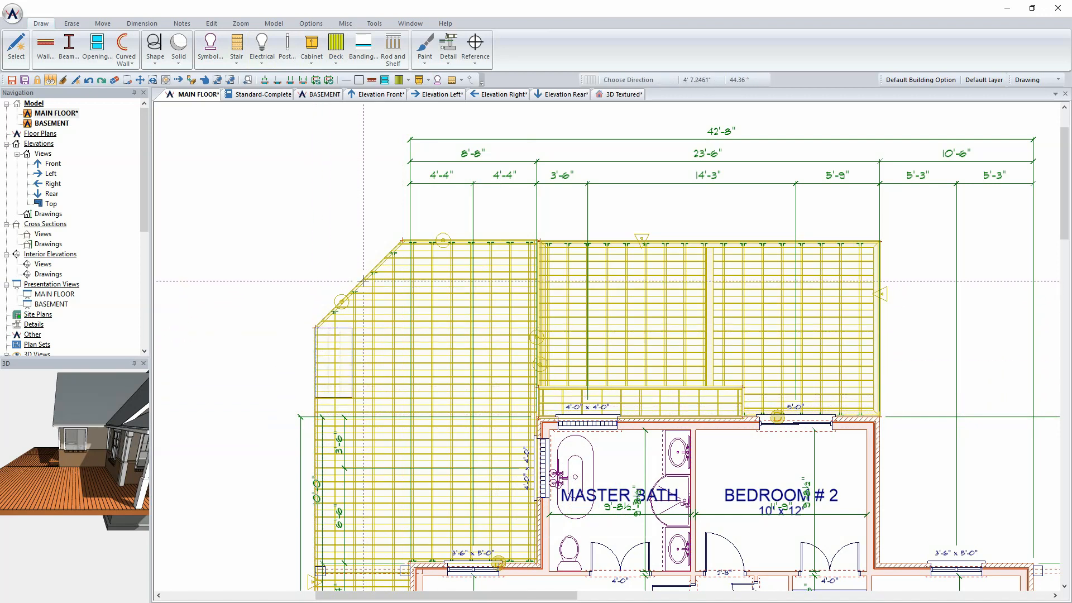
{"action": "left_click", "coordinate": [315, 328]}
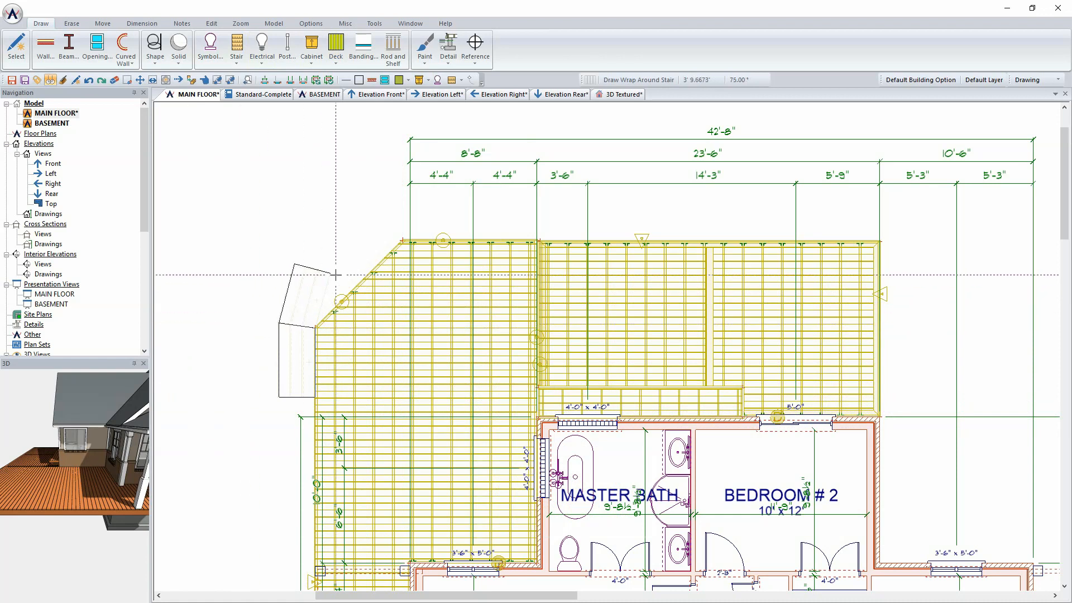
{"action": "left_click", "coordinate": [402, 240]}
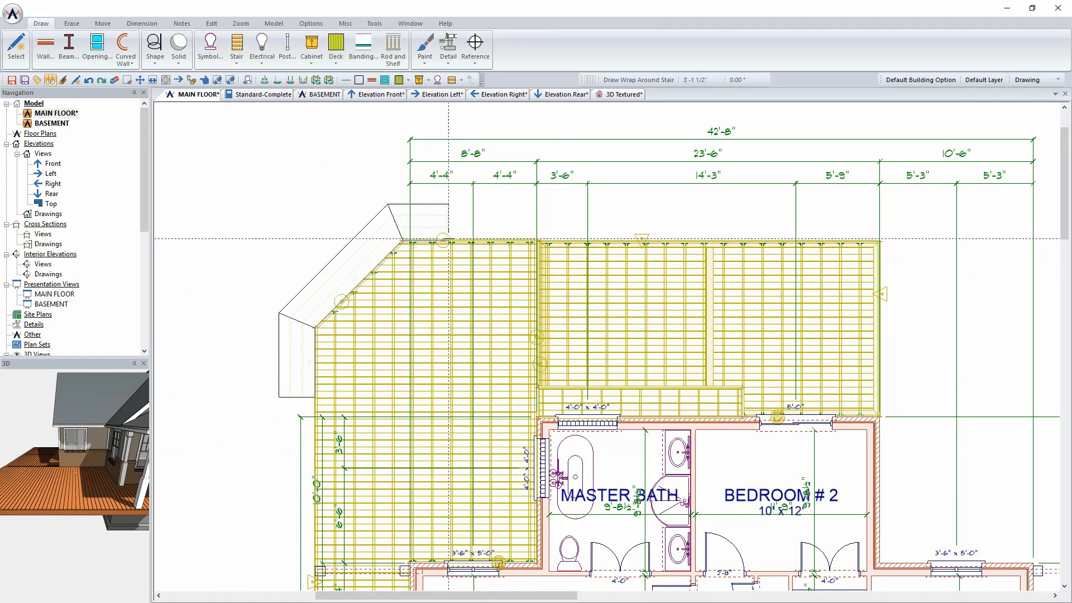
{"action": "double_click", "coordinate": [539, 240]}
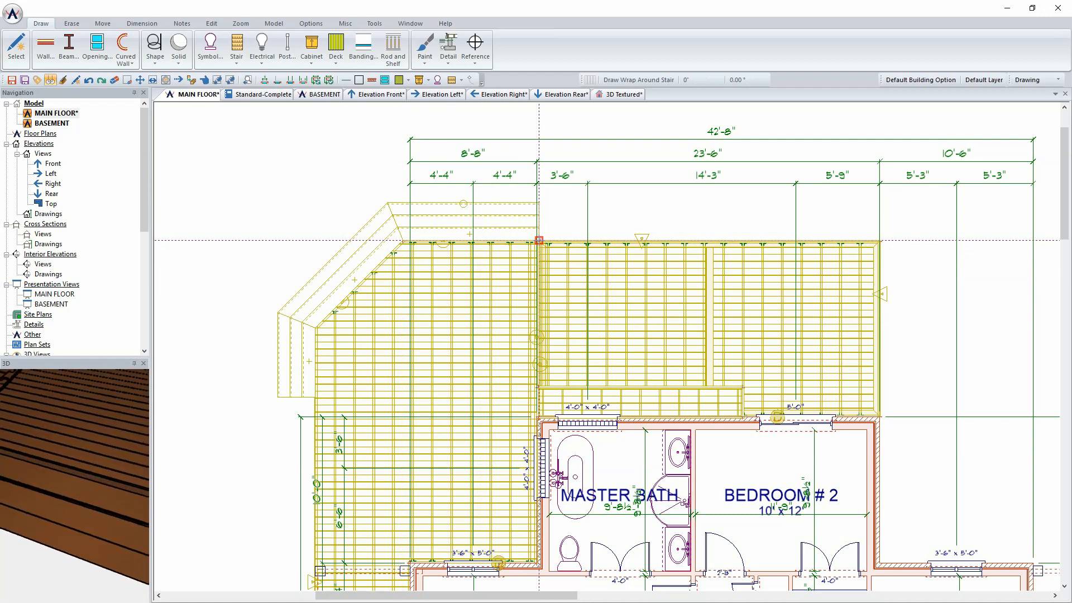
Step: In the textured 3D view, edit the wrap-around stair and set its tread board count to 2
{"action": "left_click", "coordinate": [624, 96]}
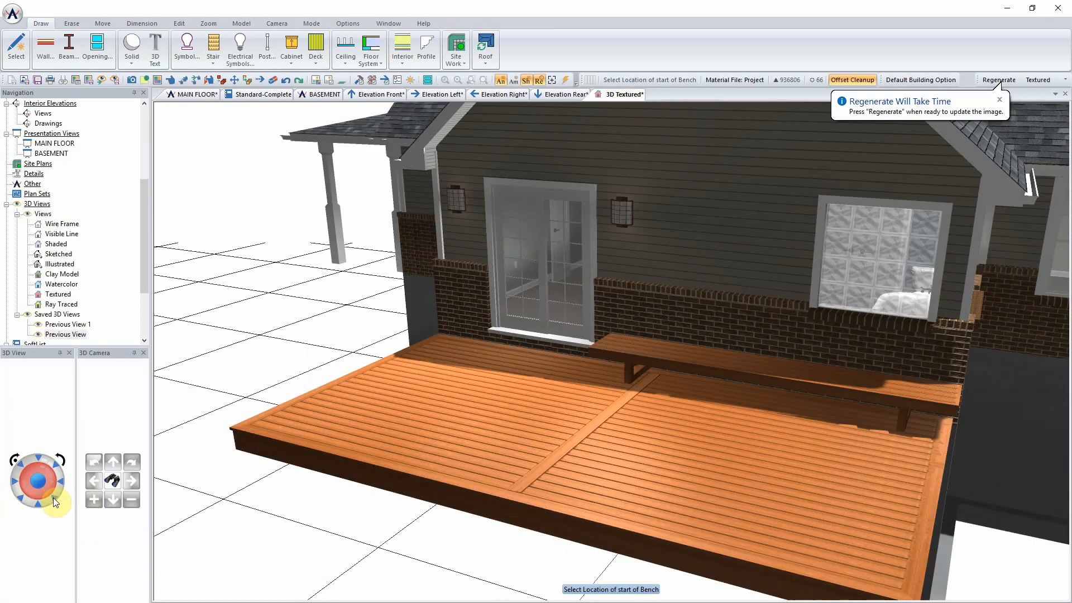
{"action": "left_click", "coordinate": [26, 462]}
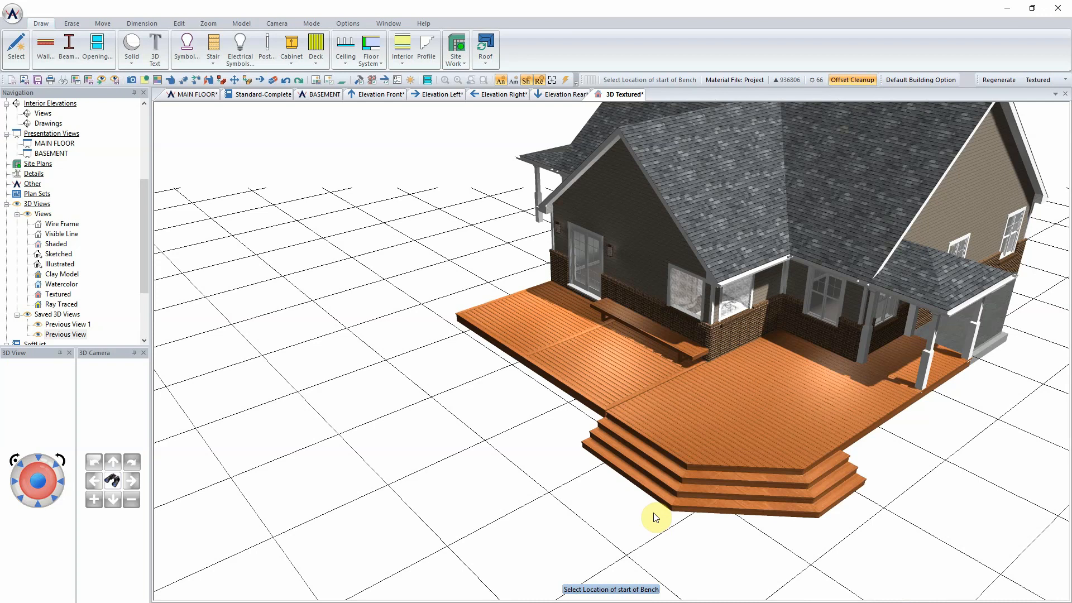
{"action": "right_click", "coordinate": [731, 487]}
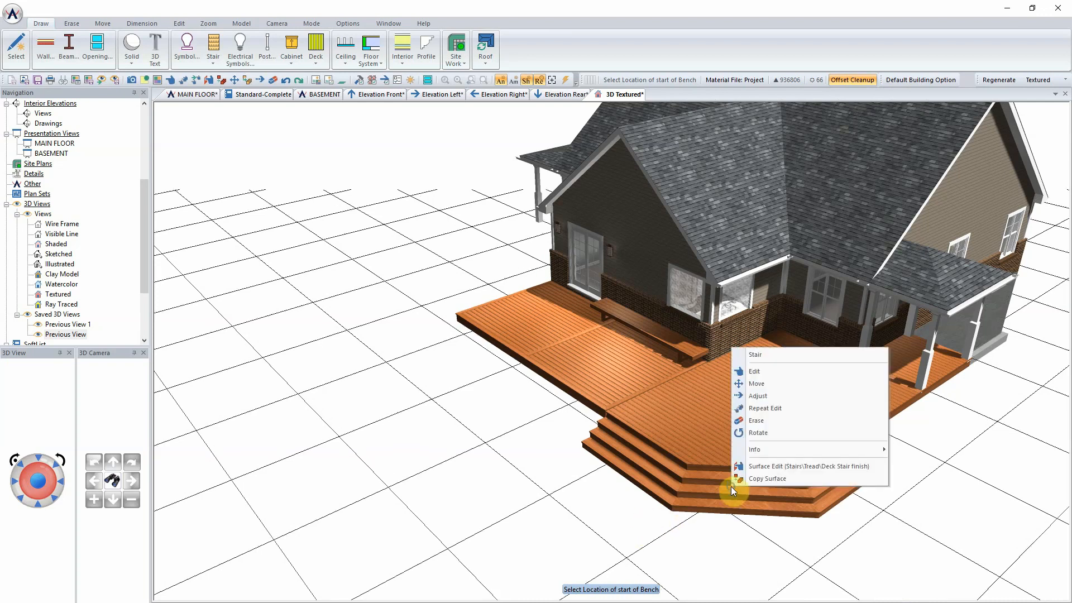
{"action": "left_click", "coordinate": [771, 373]}
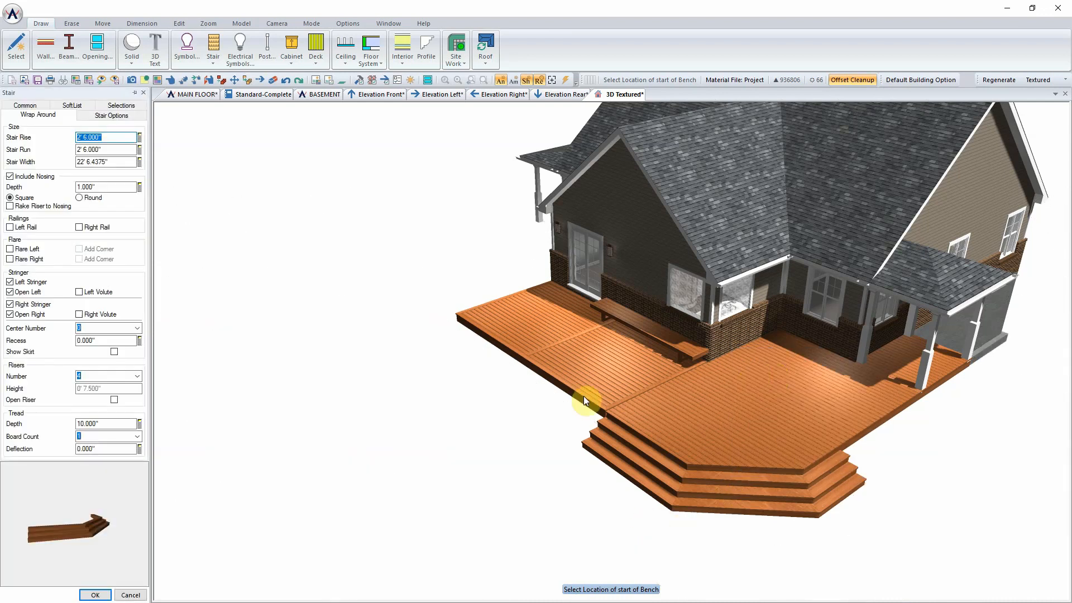
{"action": "left_click", "coordinate": [137, 436]}
{"action": "left_click", "coordinate": [134, 454]}
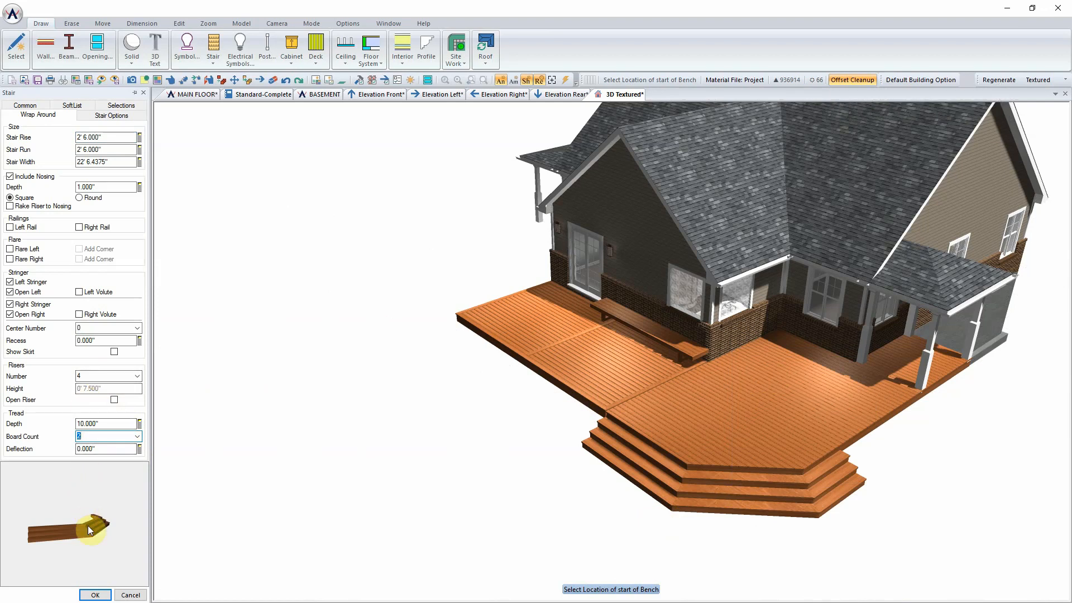
{"action": "left_click", "coordinate": [96, 595]}
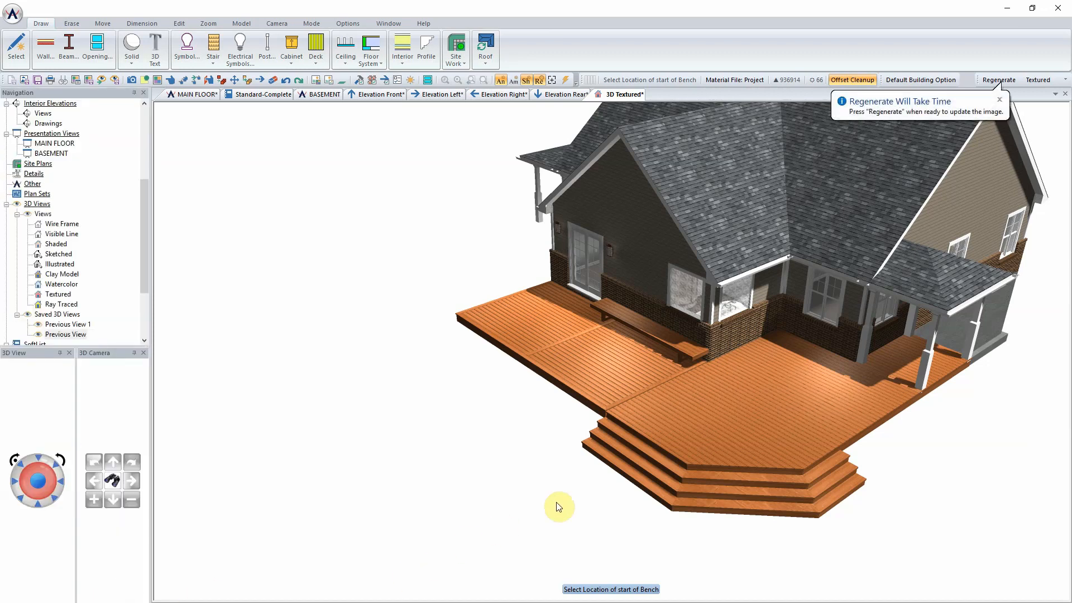
Step: Enable skirting with Below placement on the lower deck's edge beside the stairs, and repeat the edit on the upper deck's outer edge
{"action": "right_click", "coordinate": [866, 432]}
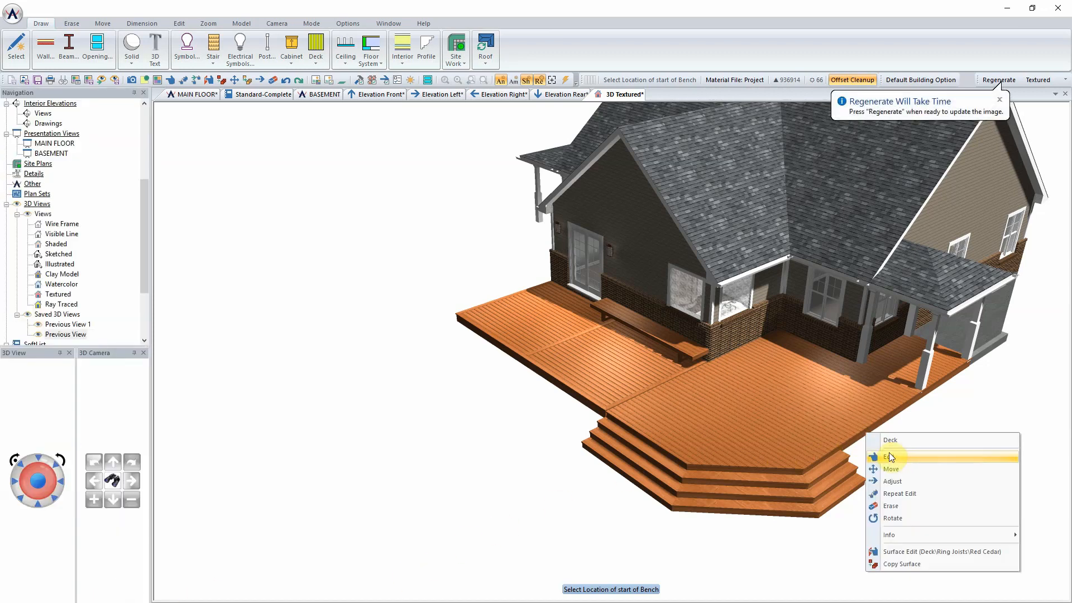
{"action": "left_click", "coordinate": [891, 455]}
{"action": "left_click", "coordinate": [25, 249]}
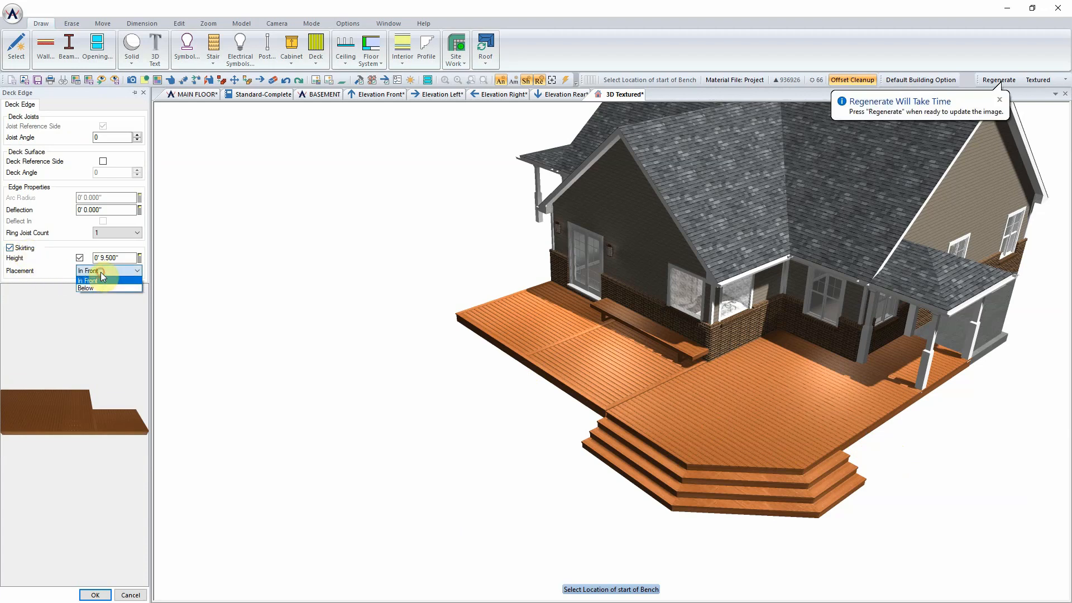
{"action": "left_click", "coordinate": [101, 287]}
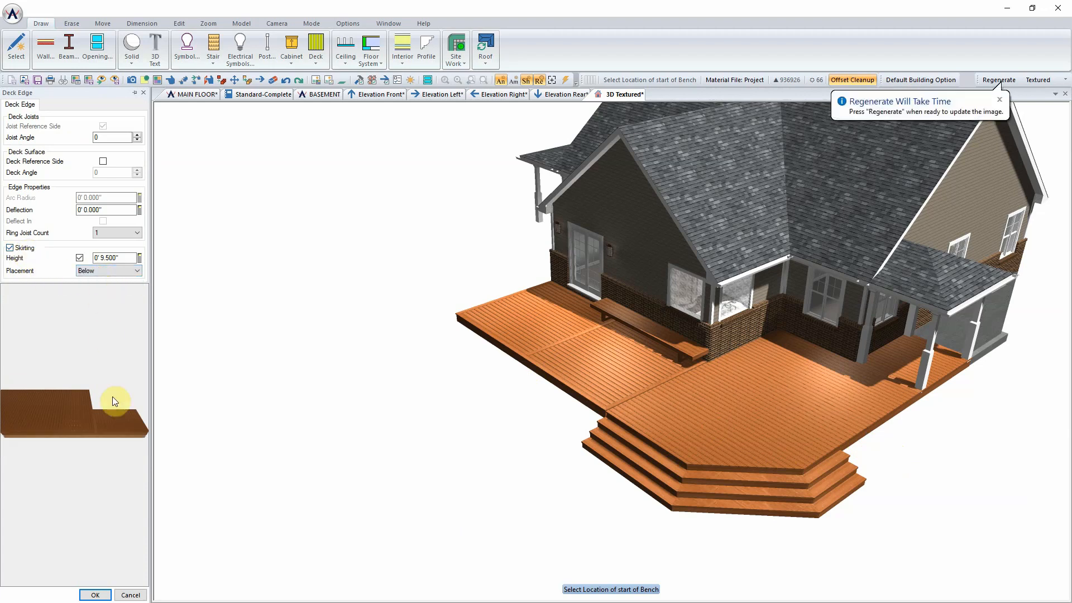
{"action": "left_click", "coordinate": [96, 595]}
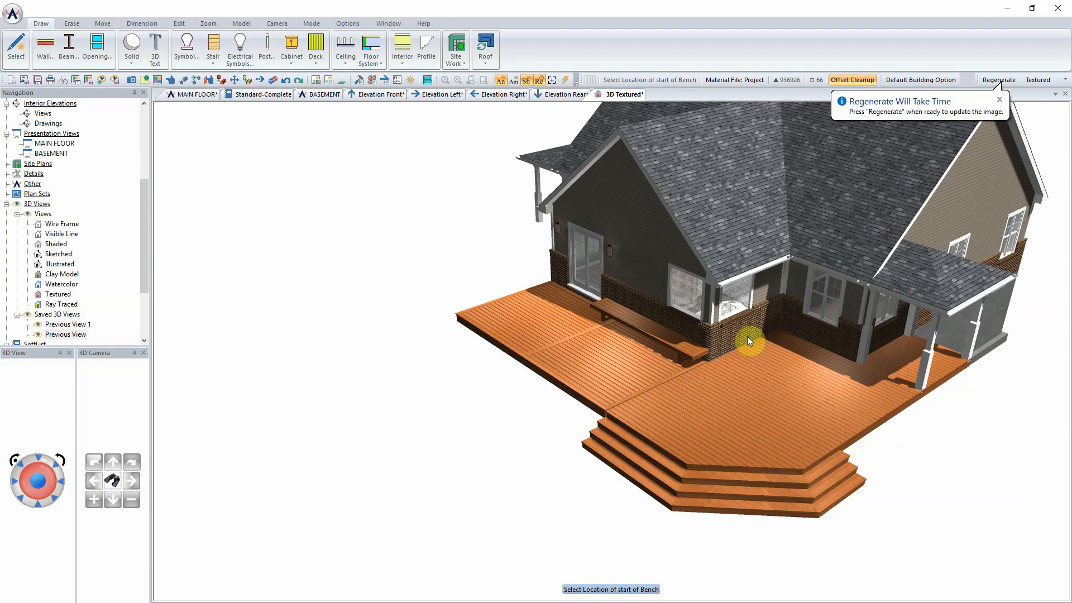
{"action": "left_click", "coordinate": [999, 80]}
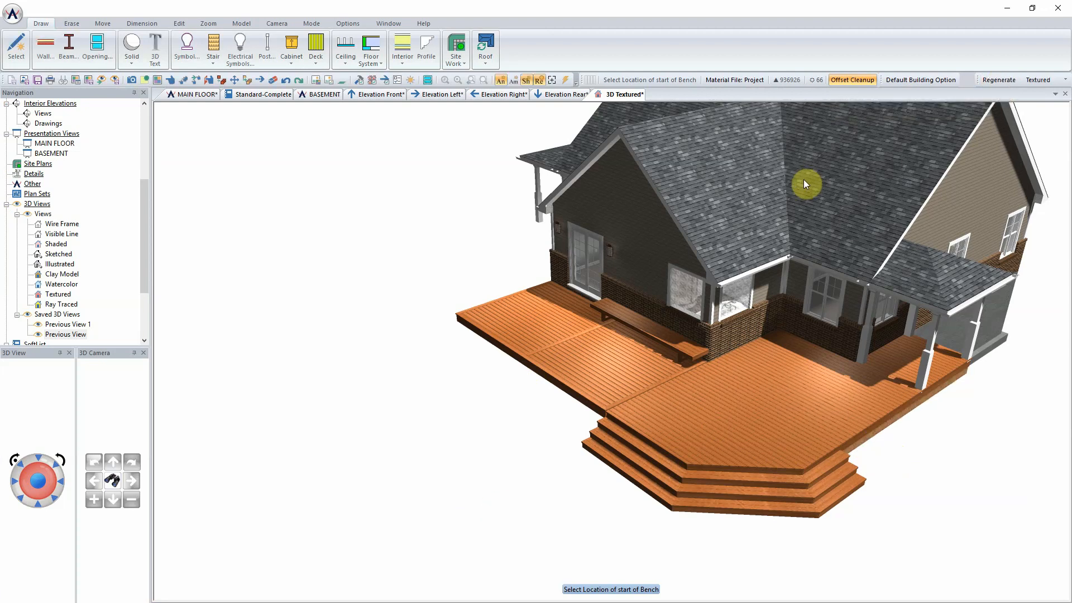
{"action": "right_click", "coordinate": [570, 390]}
{"action": "left_click", "coordinate": [612, 450]}
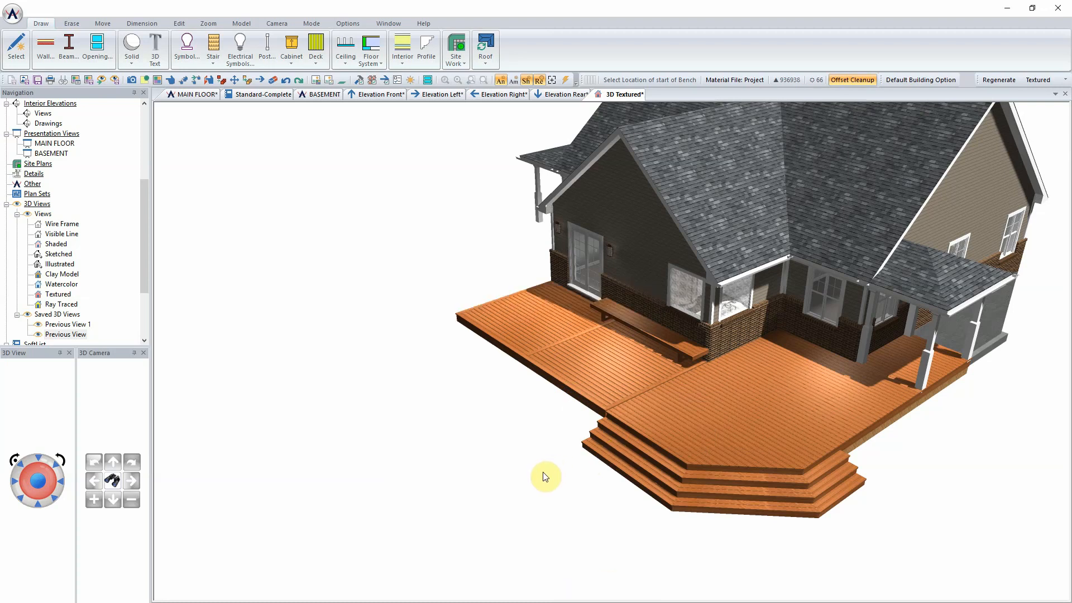
Step: Trace a glass square deck railing from the house corner near the glass door around the upper deck's outer corner to the stairs
{"action": "middle_click_drag", "start_coordinate": [529, 481], "coordinate": [582, 473]}
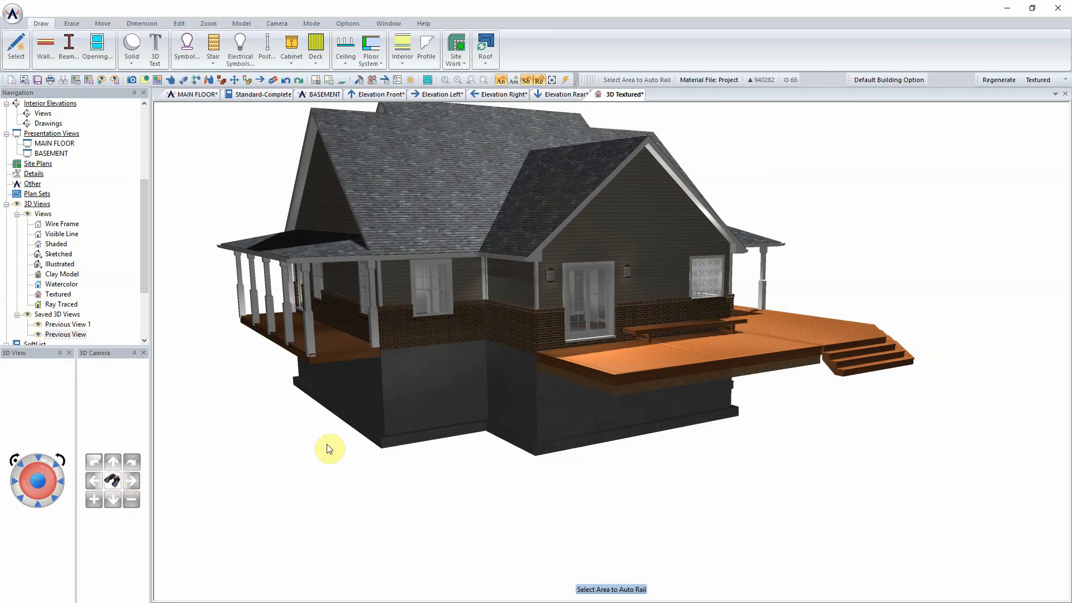
{"action": "scroll", "coordinate": [349, 440], "scroll_direction": "up", "scroll_amount": 8}
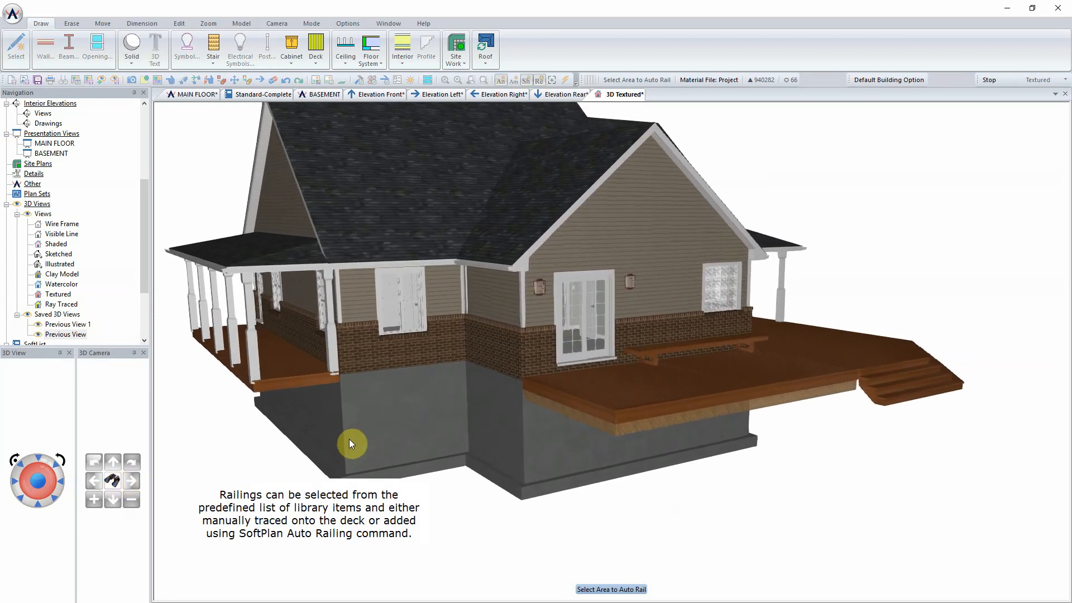
{"action": "scroll", "coordinate": [350, 439], "scroll_direction": "up", "scroll_amount": 8}
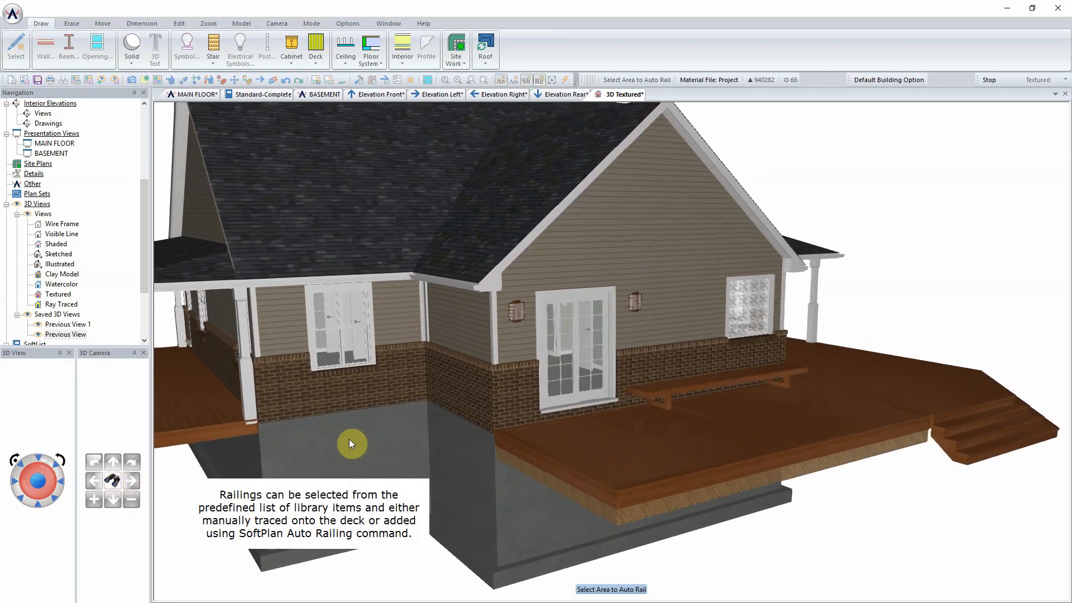
{"action": "scroll", "coordinate": [350, 438], "scroll_direction": "up", "scroll_amount": 2}
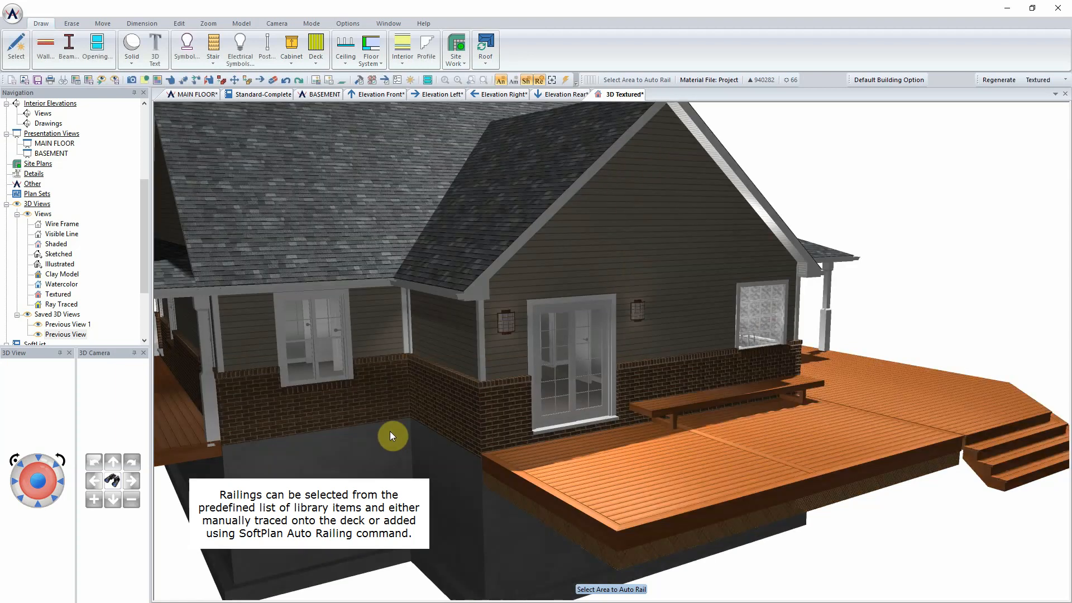
{"action": "left_click", "coordinate": [315, 51]}
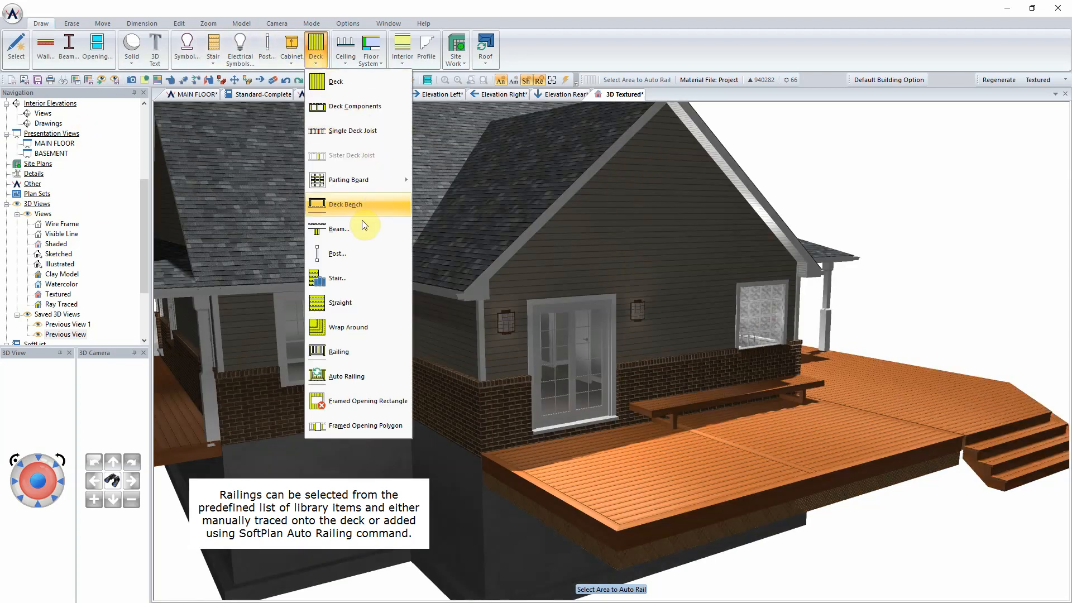
{"action": "left_click", "coordinate": [361, 350]}
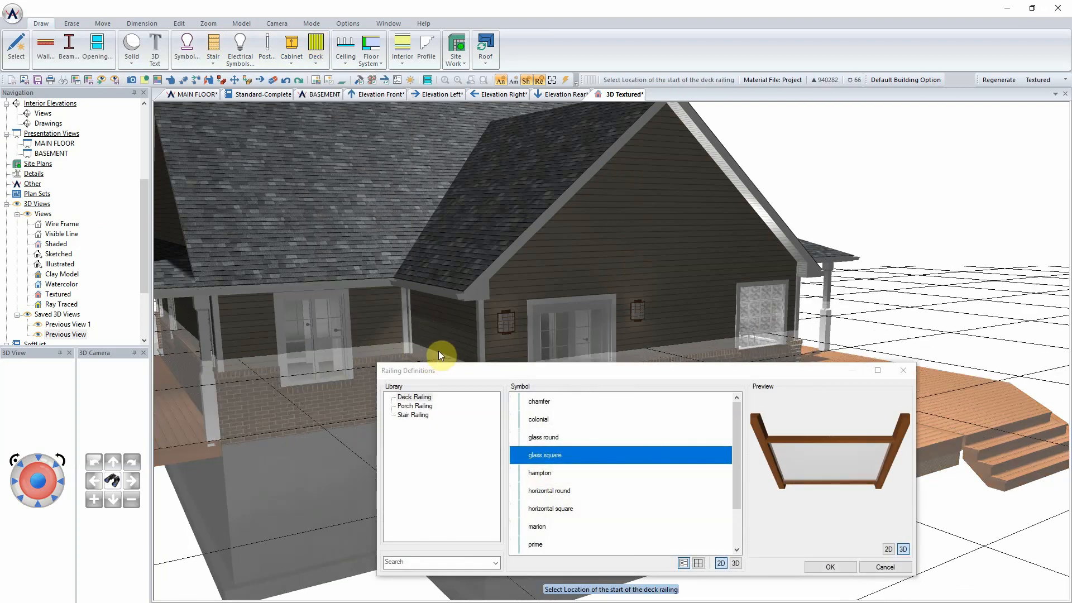
{"action": "left_click", "coordinate": [846, 567]}
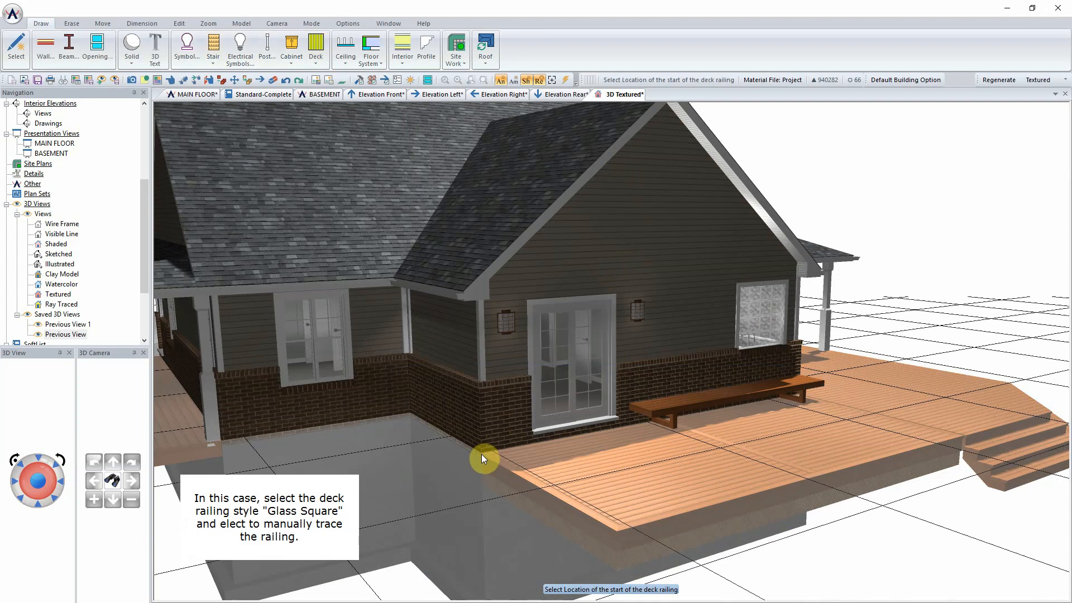
{"action": "left_click", "coordinate": [481, 453]}
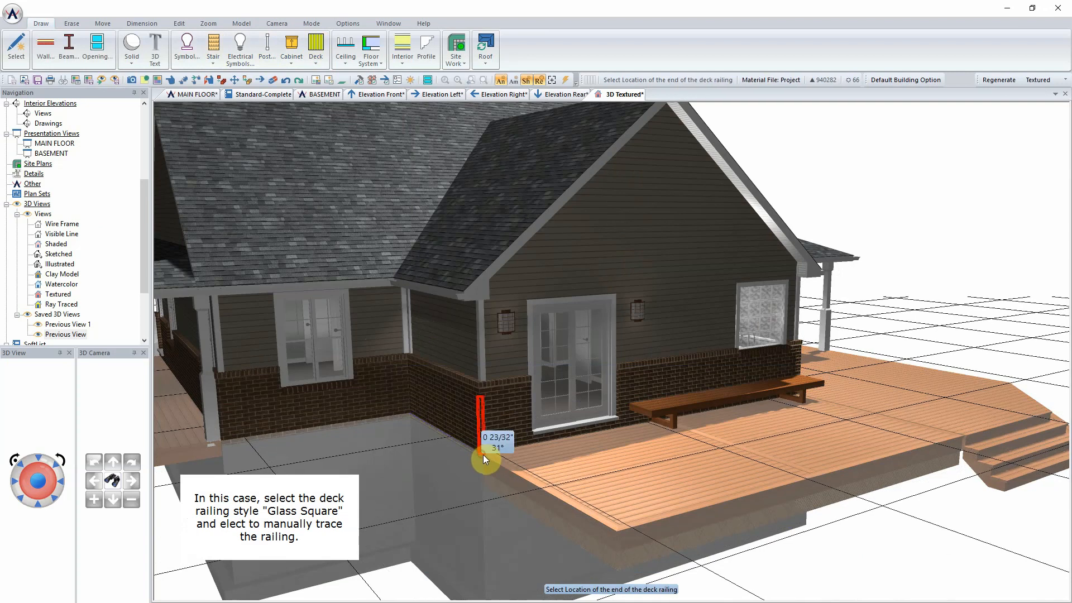
{"action": "left_click", "coordinate": [627, 531]}
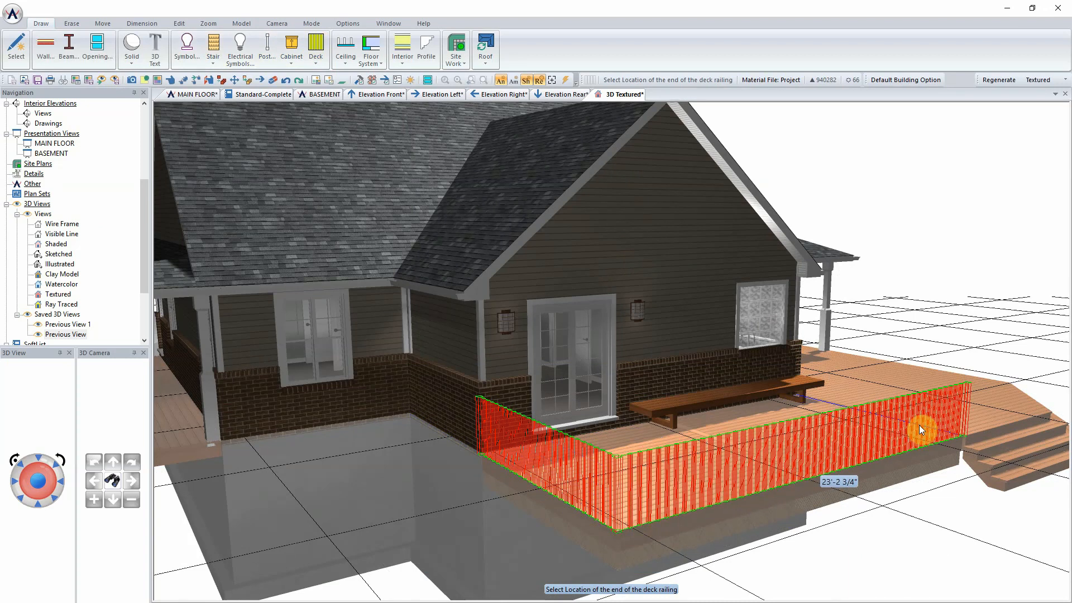
{"action": "double_click", "coordinate": [918, 426]}
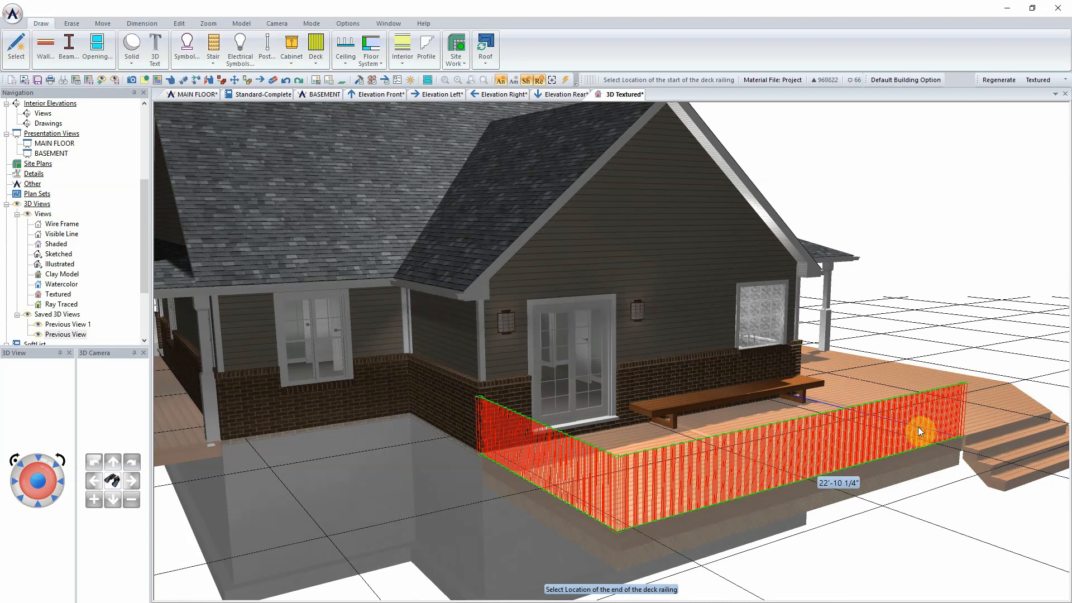
{"action": "left_click", "coordinate": [988, 81]}
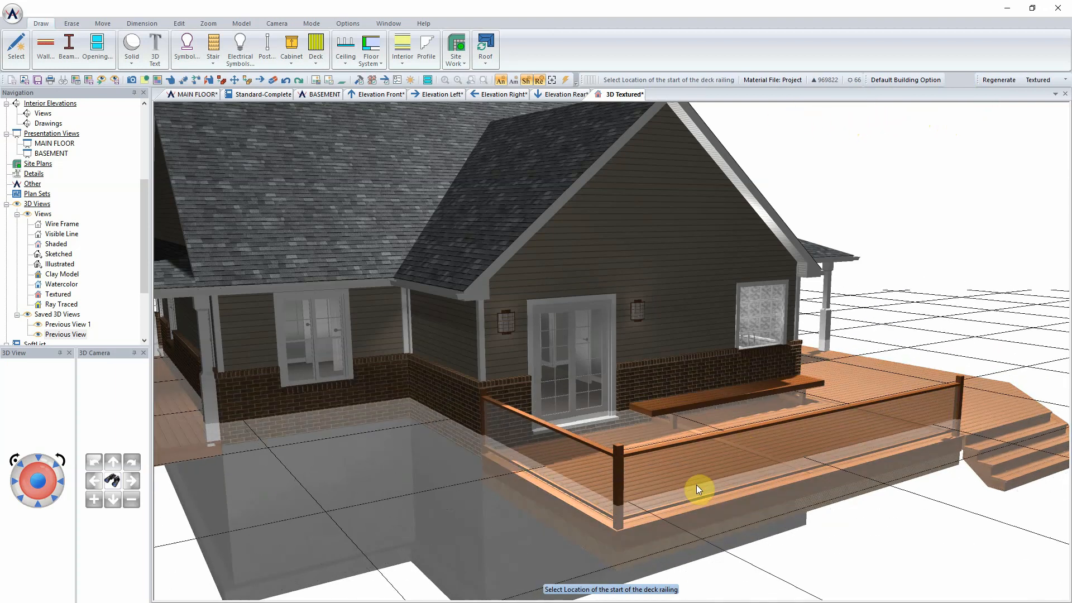
Step: Edit the long glass railing along the upper deck's outer edge and give it 3 square intermediate posts
{"action": "left_click", "coordinate": [18, 49]}
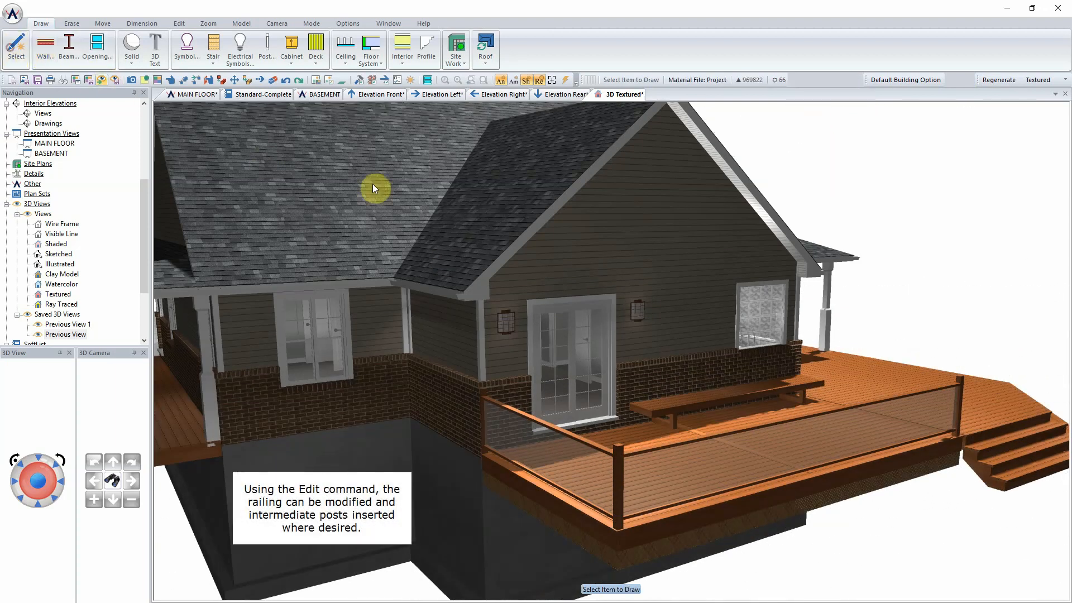
{"action": "right_click", "coordinate": [737, 457]}
{"action": "left_click", "coordinate": [769, 481]}
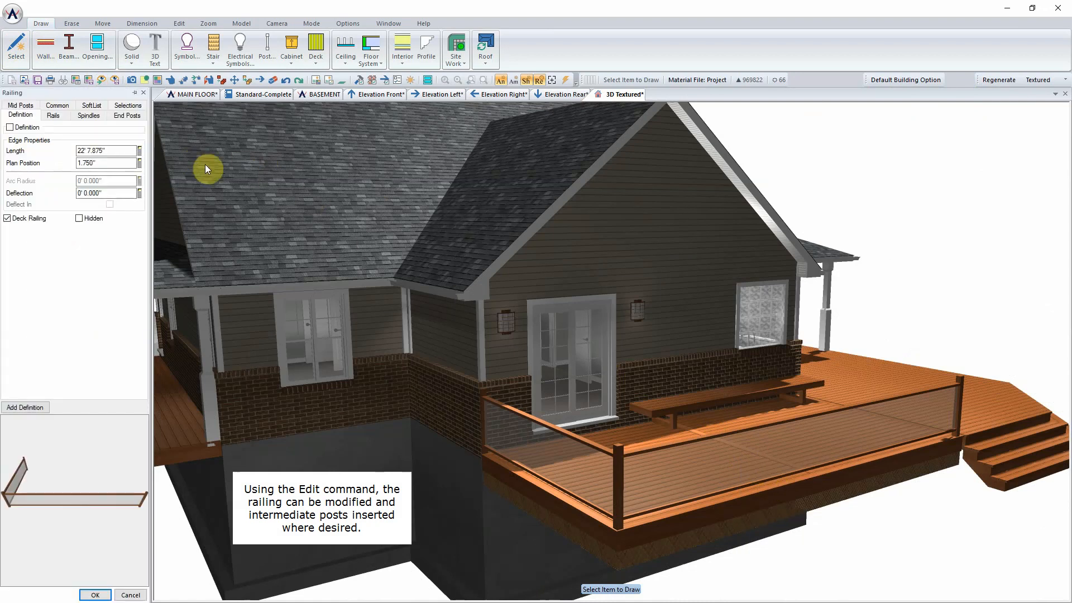
{"action": "left_click", "coordinate": [21, 106]}
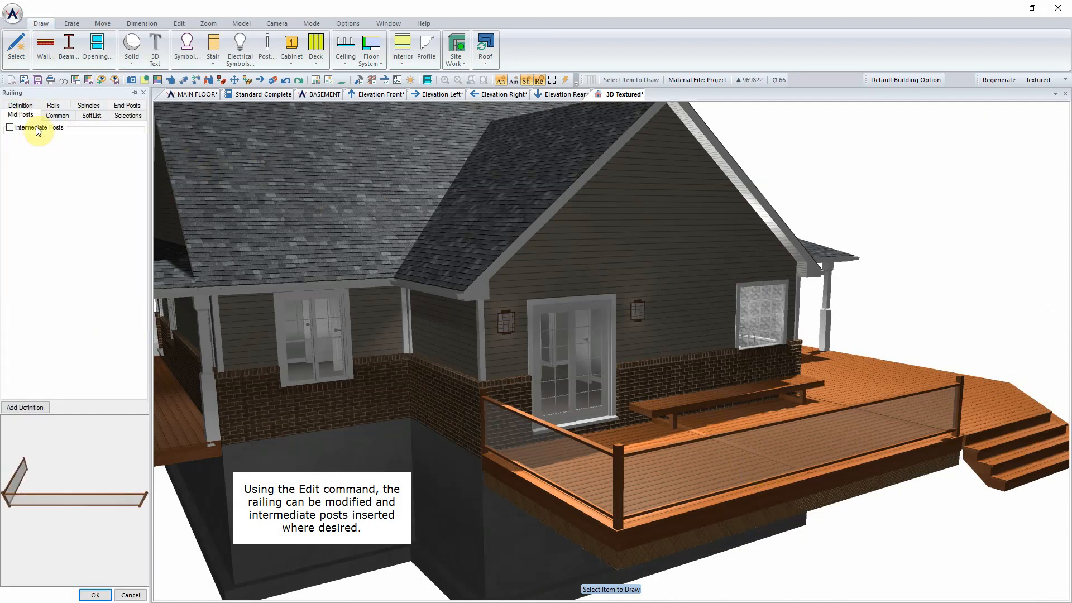
{"action": "left_click", "coordinate": [38, 129]}
{"action": "left_click", "coordinate": [98, 196]}
{"action": "left_click", "coordinate": [97, 221]}
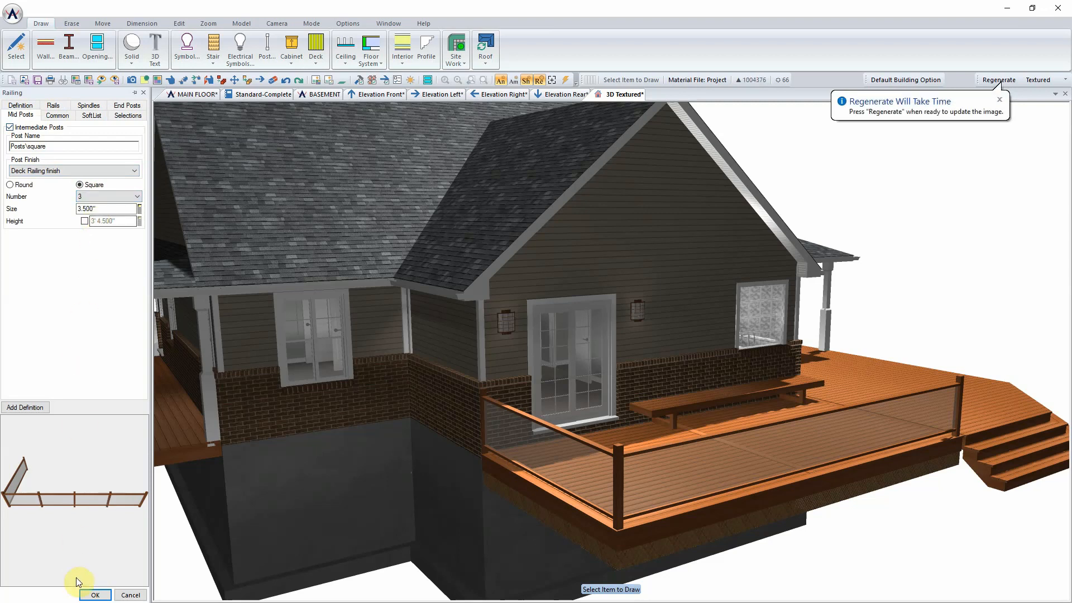
{"action": "left_click", "coordinate": [95, 595]}
Step: Add 1 square intermediate post to the short glass railing near the glass door and regenerate the 3D view
{"action": "right_click", "coordinate": [533, 451]}
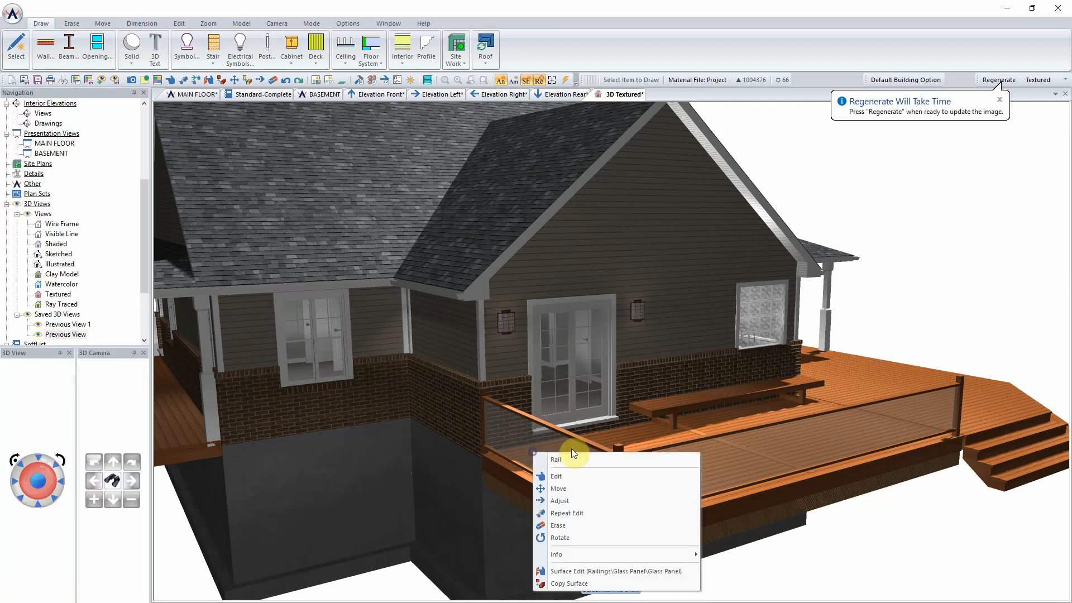
{"action": "left_click", "coordinate": [576, 478]}
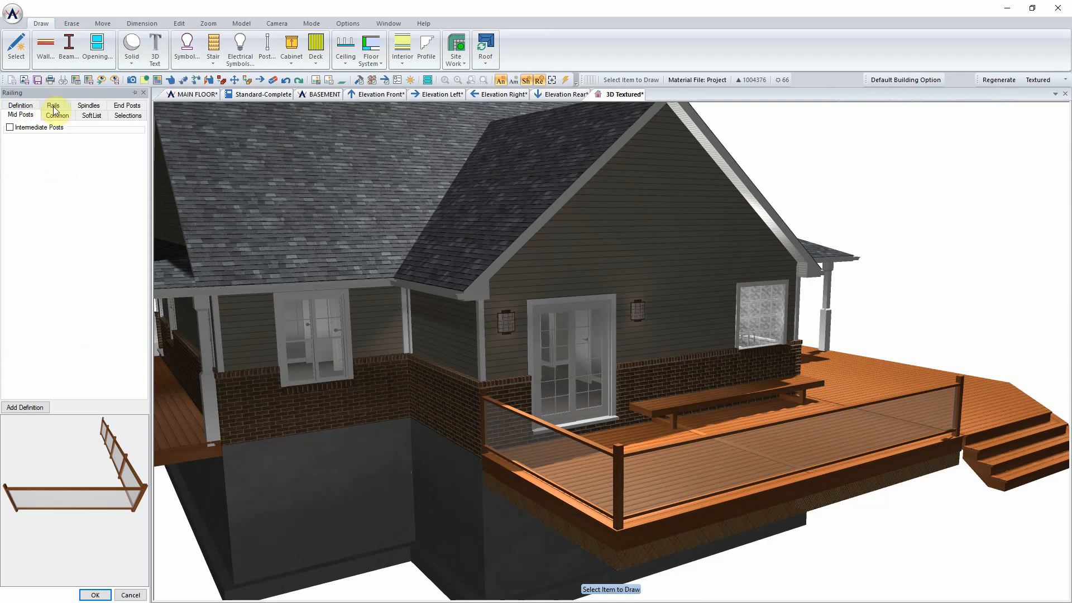
{"action": "left_click", "coordinate": [31, 126]}
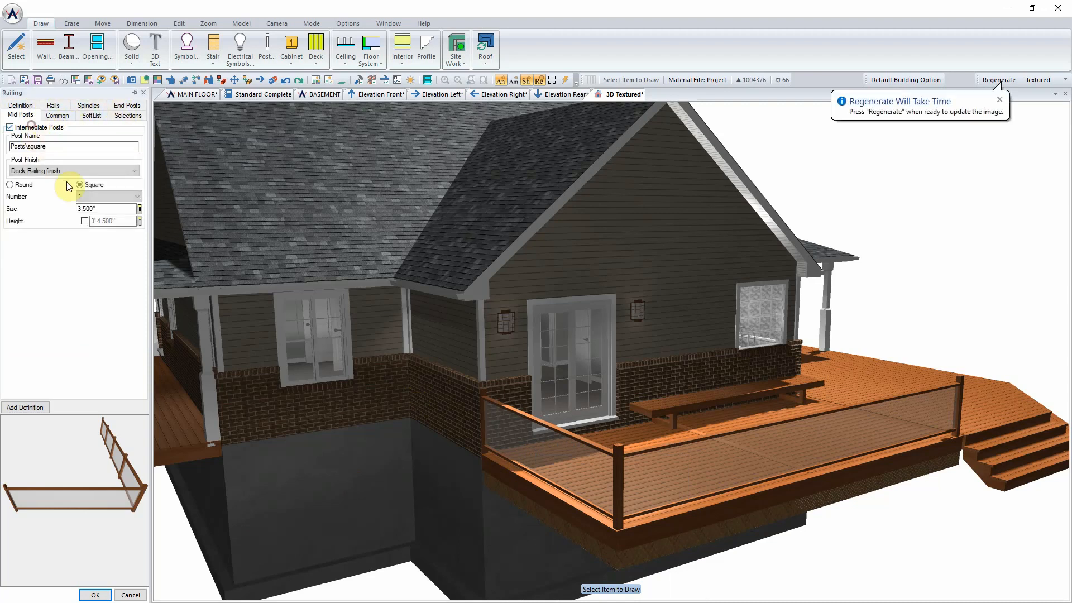
{"action": "left_click", "coordinate": [90, 595]}
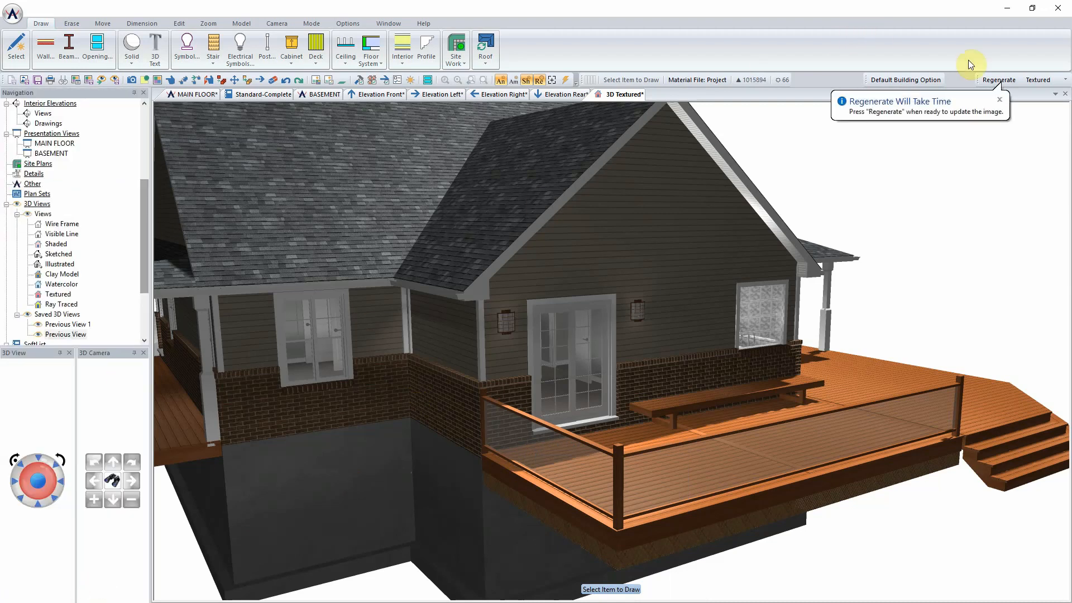
{"action": "left_click", "coordinate": [991, 81]}
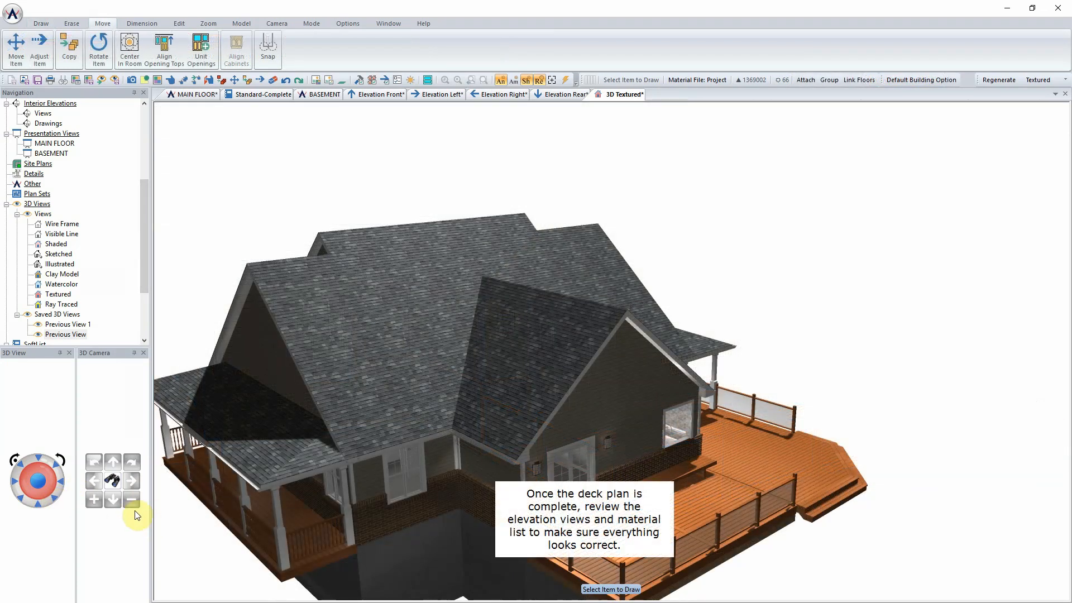
Step: Review the house and finished decks from all sides in 3D, then check the front, left, right and rear elevations and the material list
{"action": "left_click", "coordinate": [36, 497]}
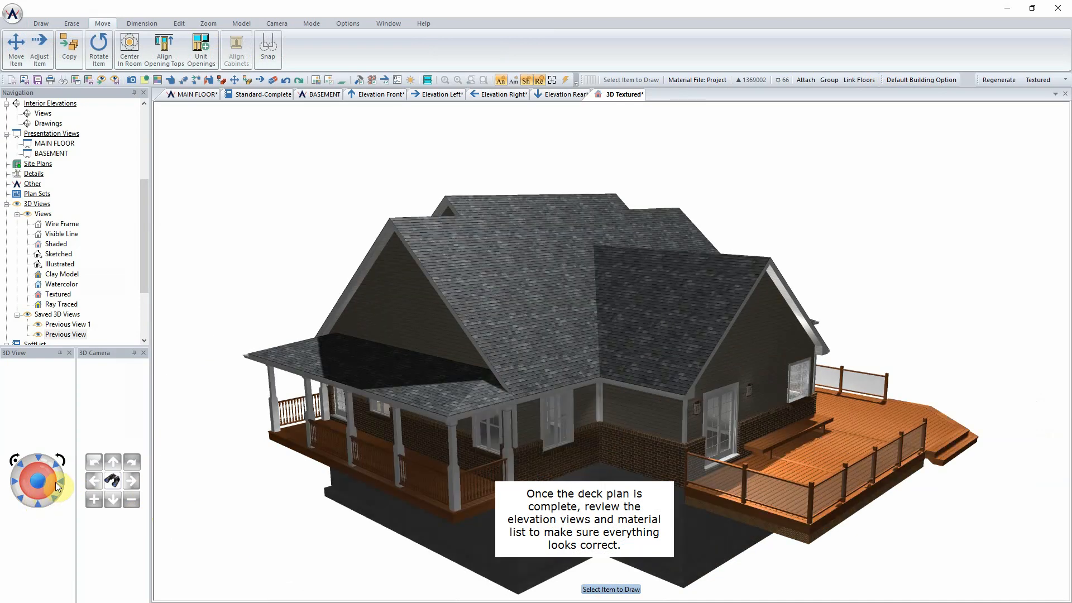
{"action": "left_click", "coordinate": [54, 480]}
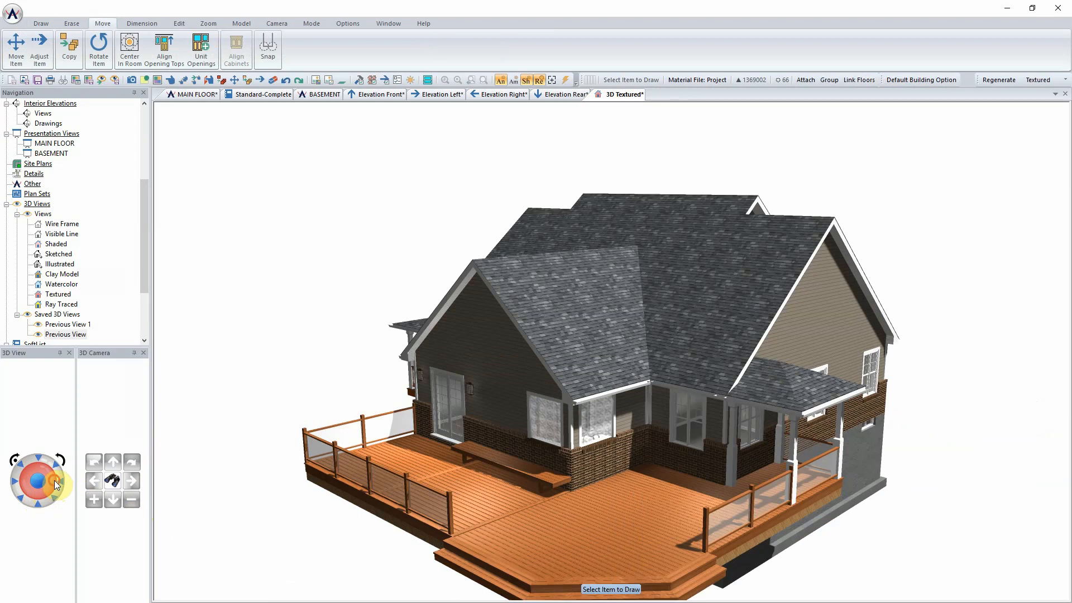
{"action": "left_click", "coordinate": [55, 480]}
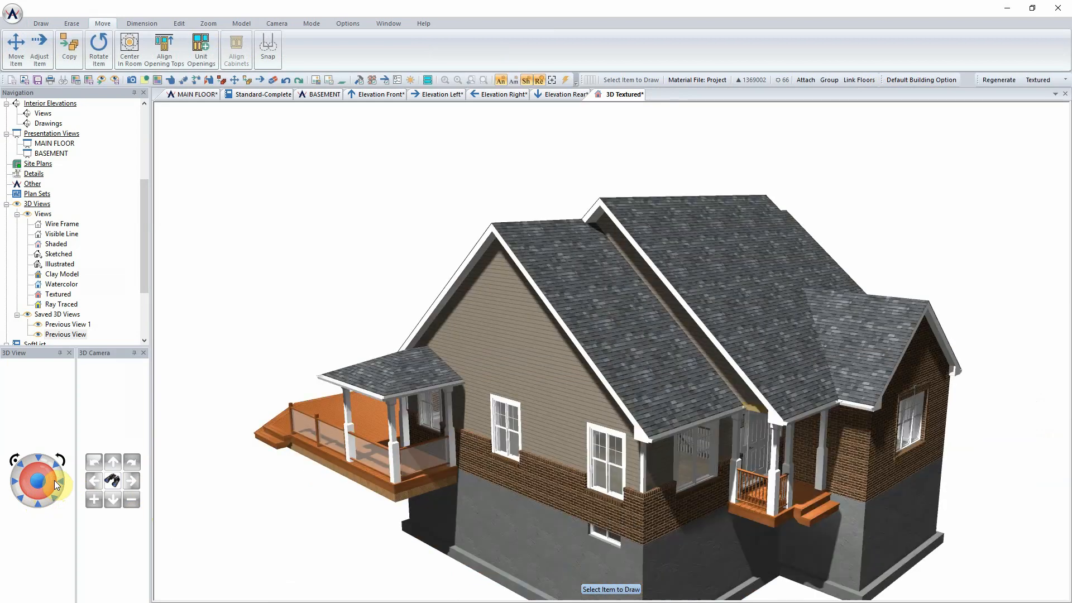
{"action": "left_click", "coordinate": [55, 480]}
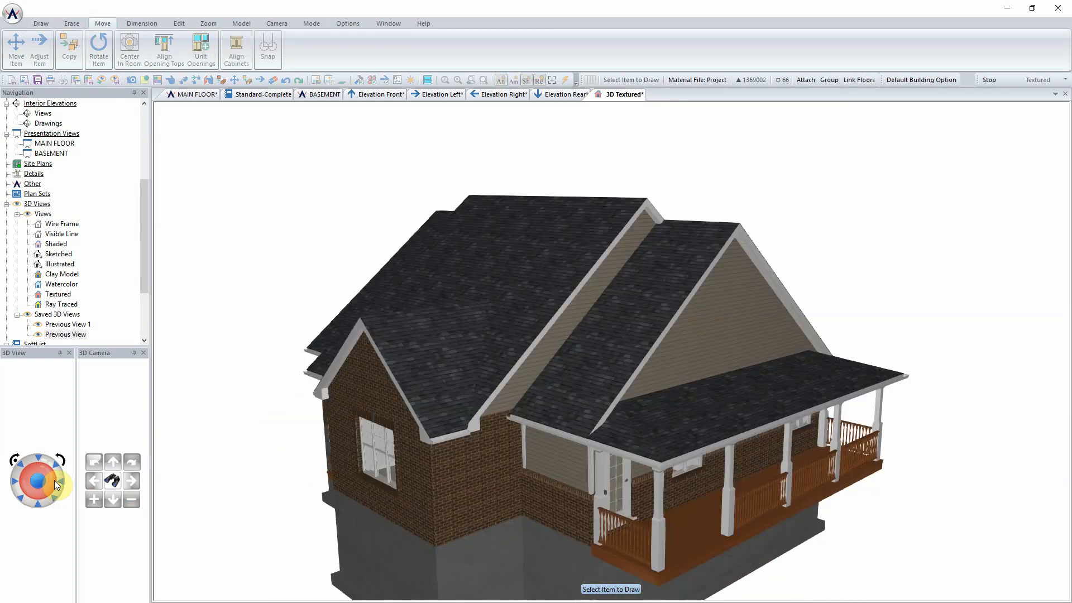
{"action": "left_click", "coordinate": [37, 502]}
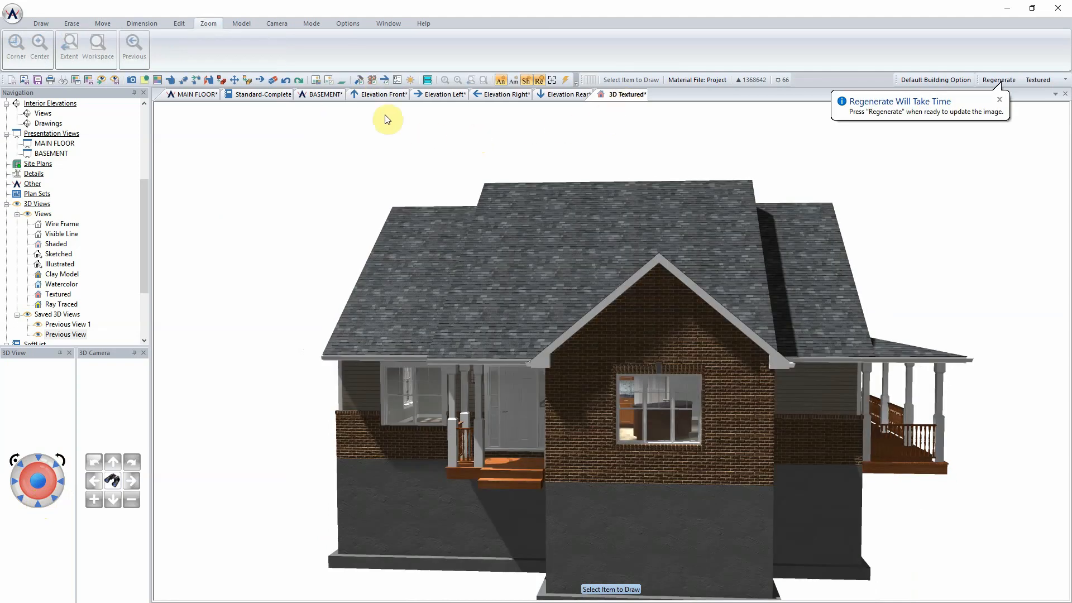
{"action": "left_click", "coordinate": [390, 96]}
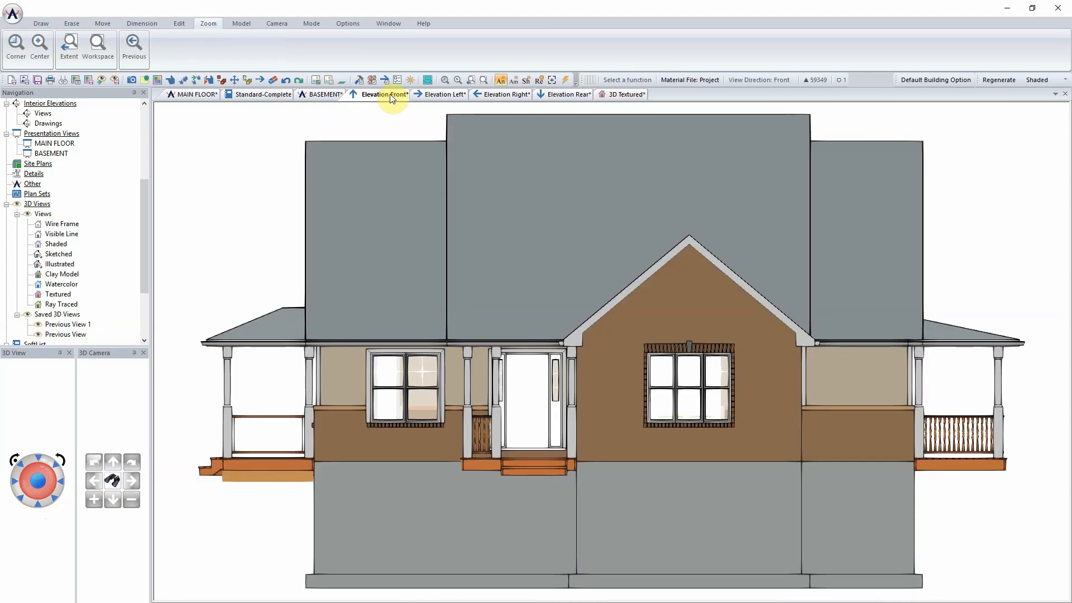
{"action": "left_click", "coordinate": [432, 96]}
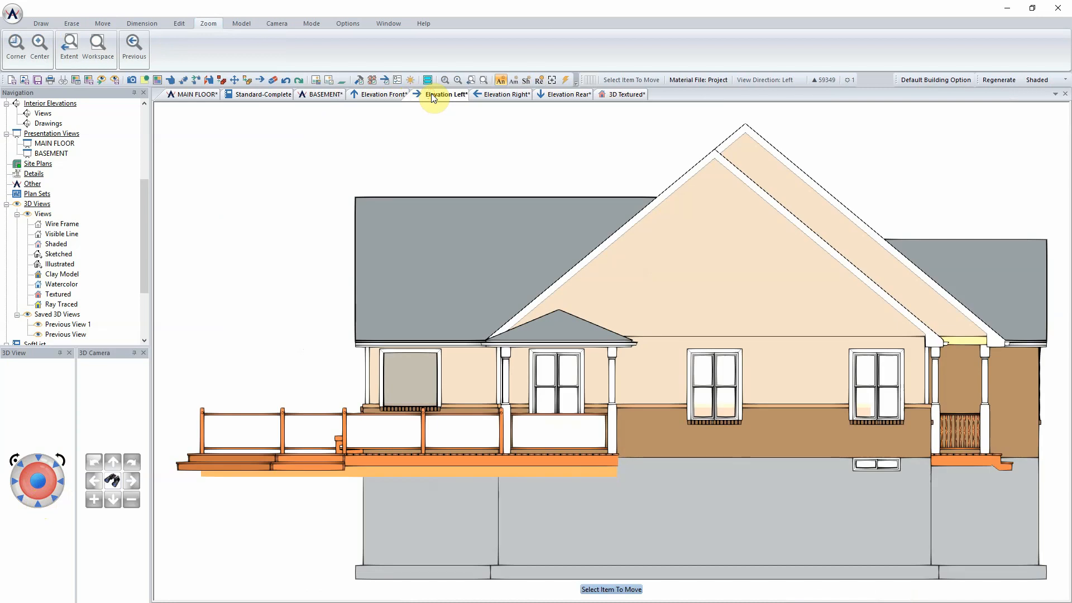
{"action": "left_click", "coordinate": [499, 94]}
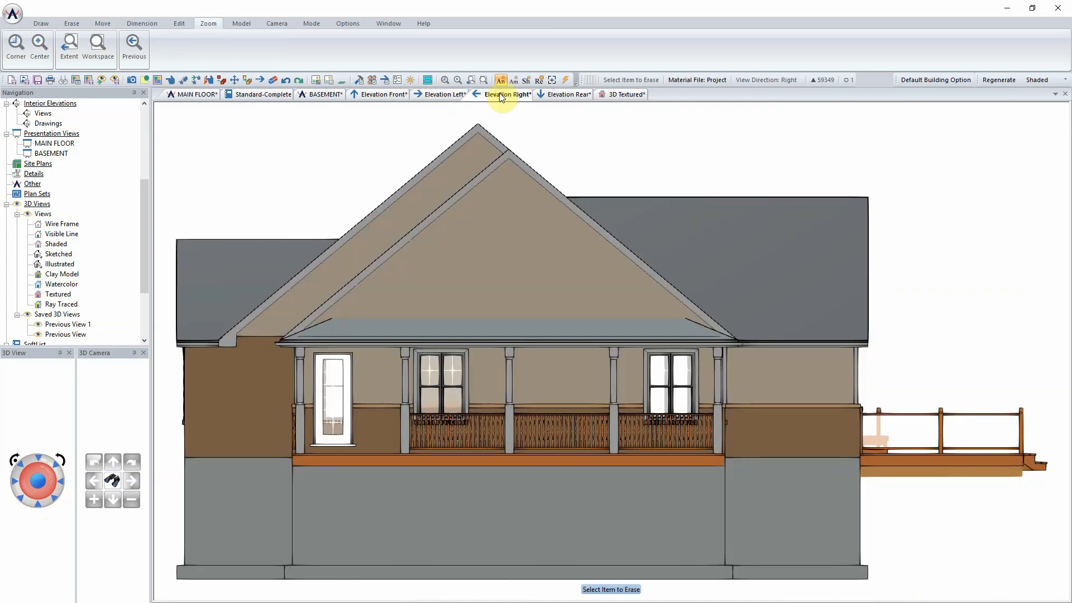
{"action": "left_click", "coordinate": [560, 95]}
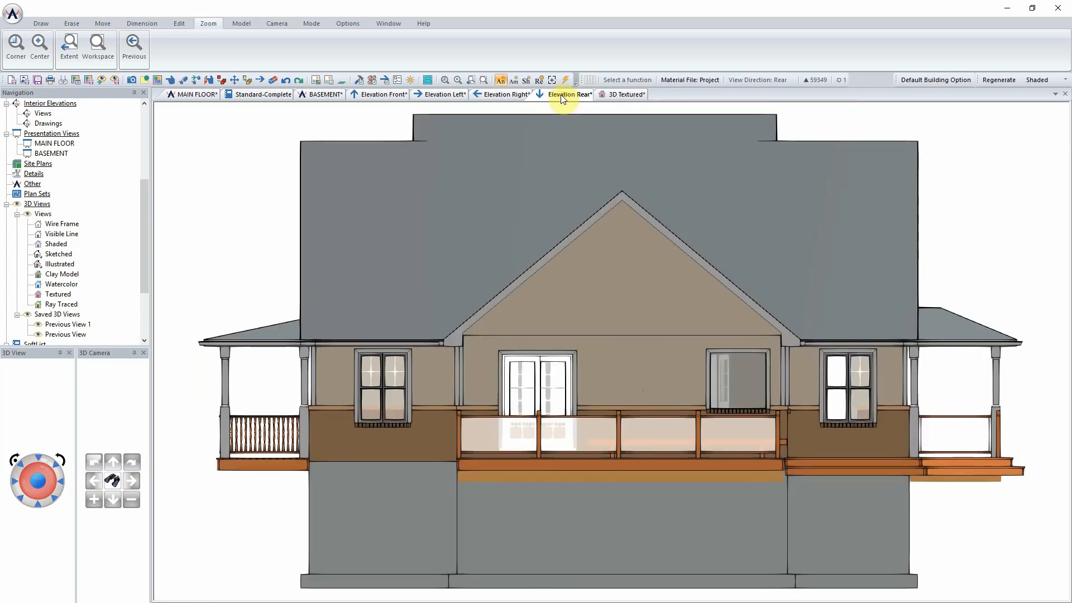
{"action": "left_click", "coordinate": [269, 98]}
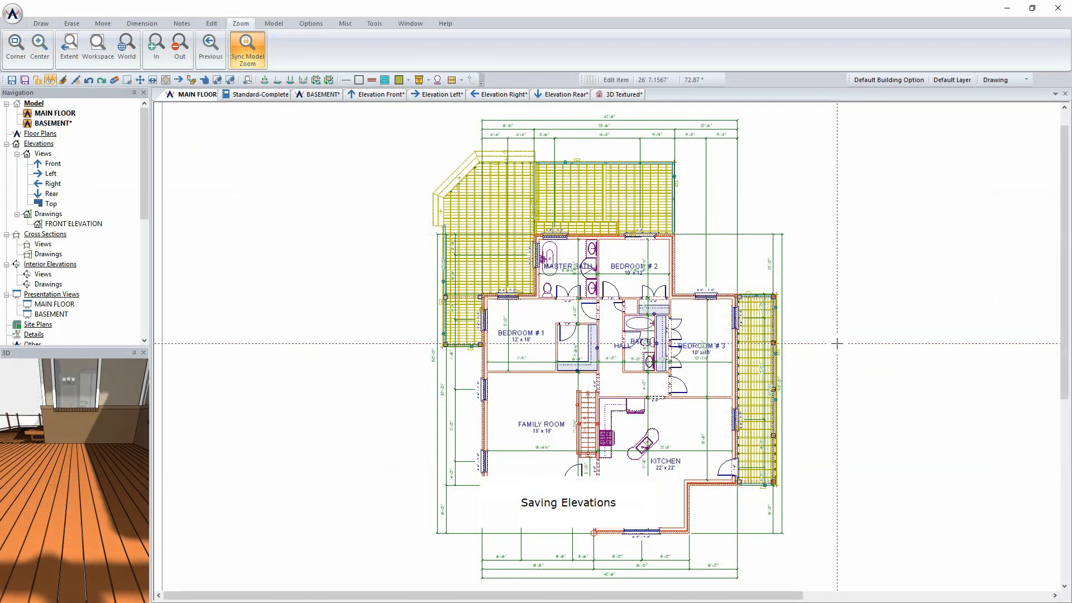
Step: In the front elevation, edit the brick gable wall to include a frieze board and Quoin end treatments on the left and right
{"action": "left_click", "coordinate": [378, 98]}
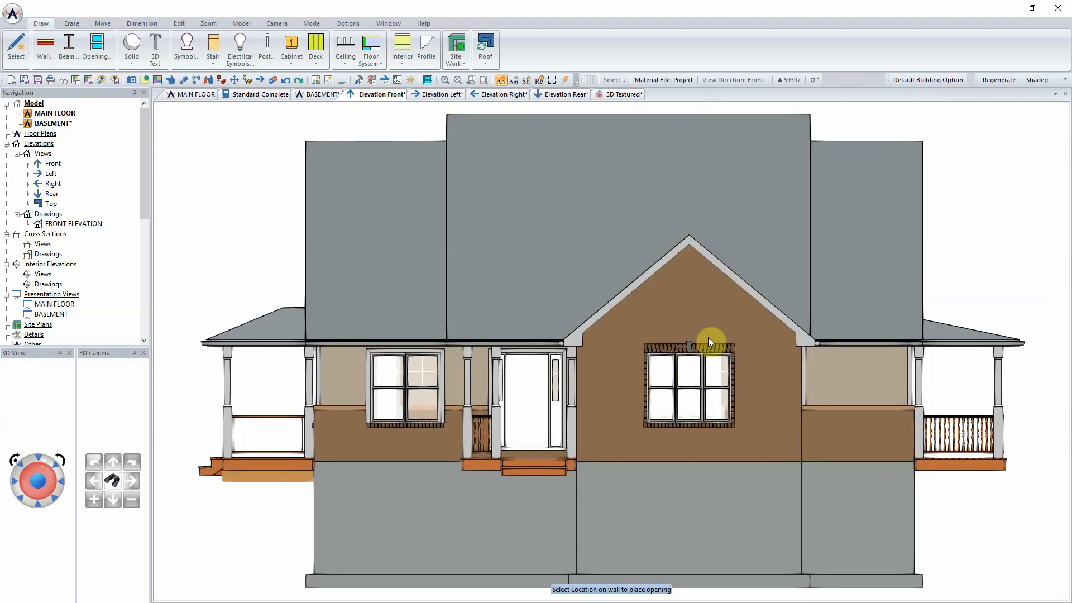
{"action": "right_click", "coordinate": [686, 304]}
{"action": "left_click", "coordinate": [722, 334]}
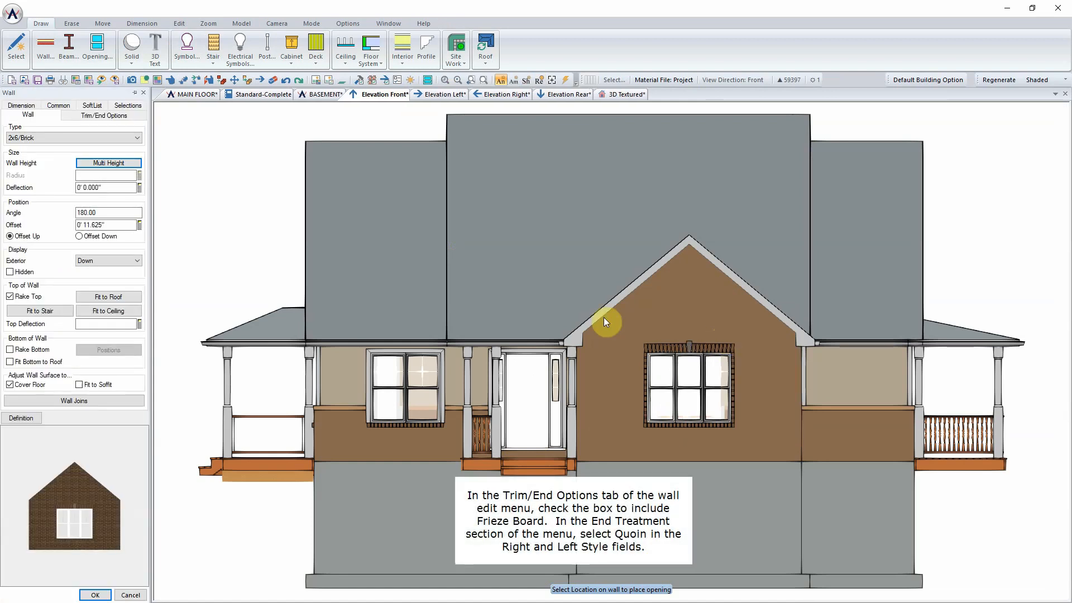
{"action": "left_click", "coordinate": [104, 115]}
{"action": "left_click", "coordinate": [40, 129]}
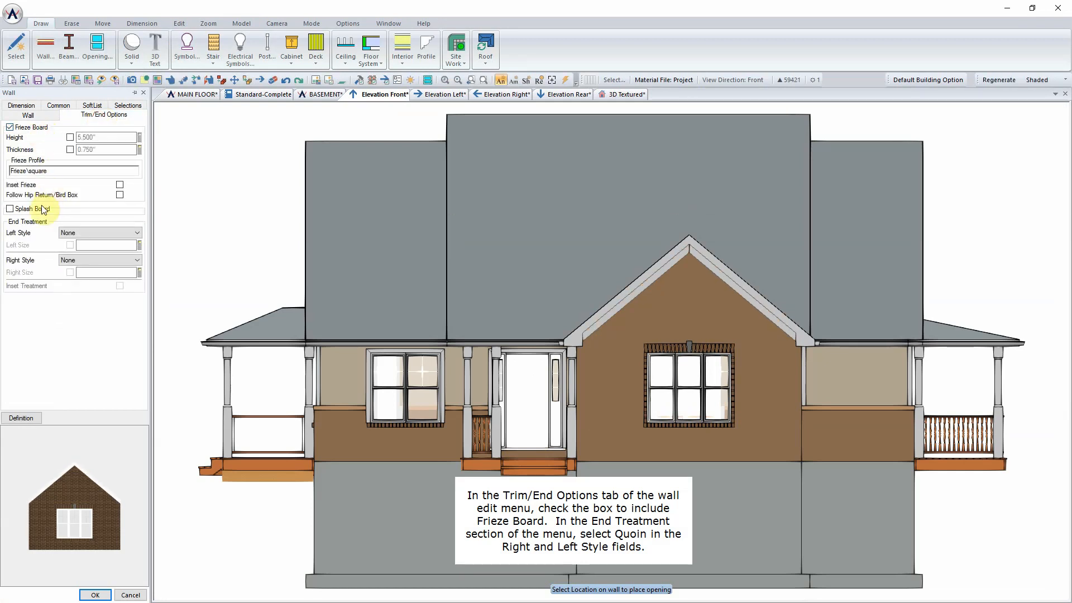
{"action": "left_click", "coordinate": [70, 232]}
{"action": "left_click", "coordinate": [70, 250]}
{"action": "left_click", "coordinate": [85, 261]}
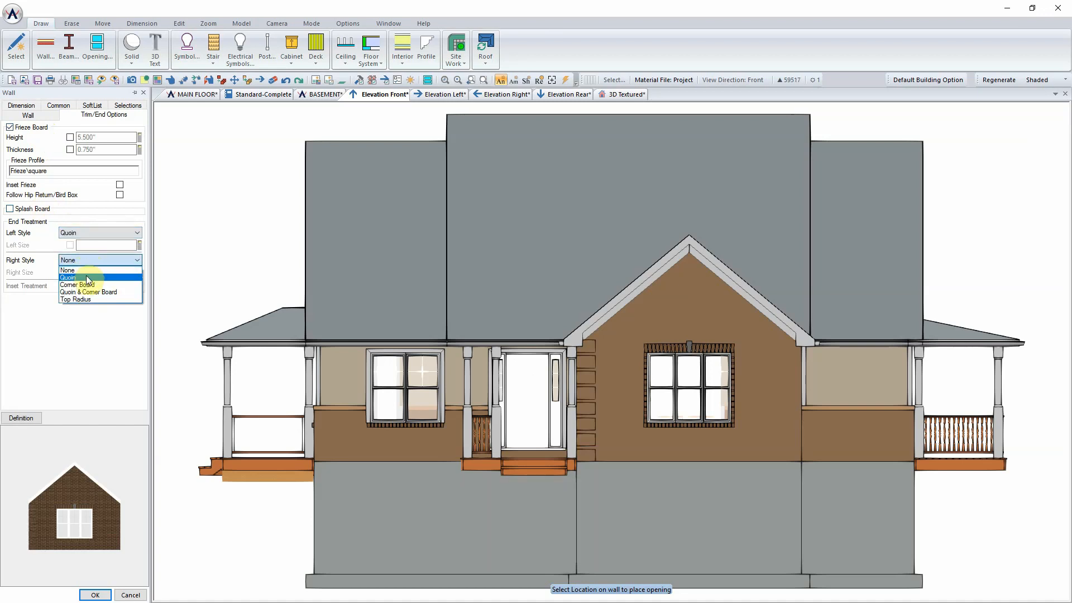
{"action": "left_click", "coordinate": [86, 277]}
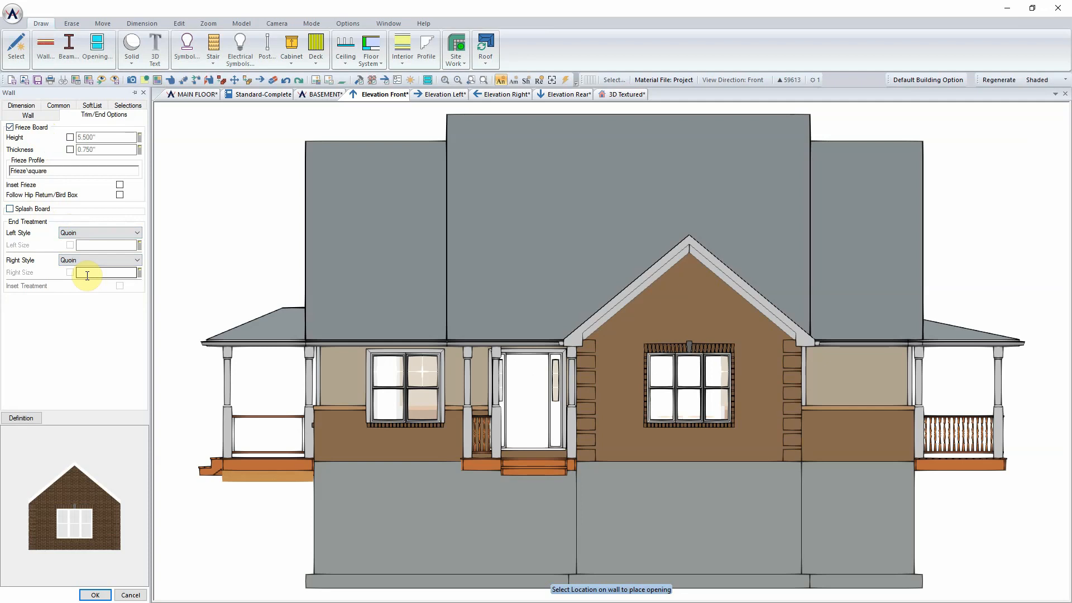
{"action": "left_click", "coordinate": [94, 595]}
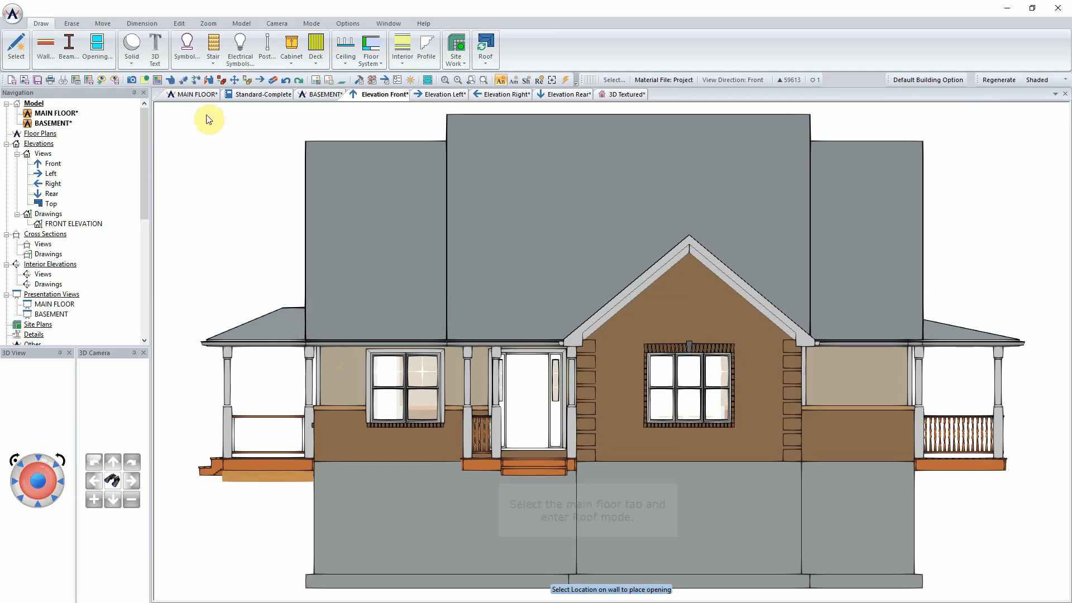
Step: Show the main floor plan in Roof mode with the front gable in view
{"action": "left_click", "coordinate": [197, 95]}
{"action": "scroll", "coordinate": [614, 534], "scroll_direction": "up", "scroll_amount": 2}
{"action": "left_click", "coordinate": [1002, 79]}
{"action": "left_click", "coordinate": [996, 155]}
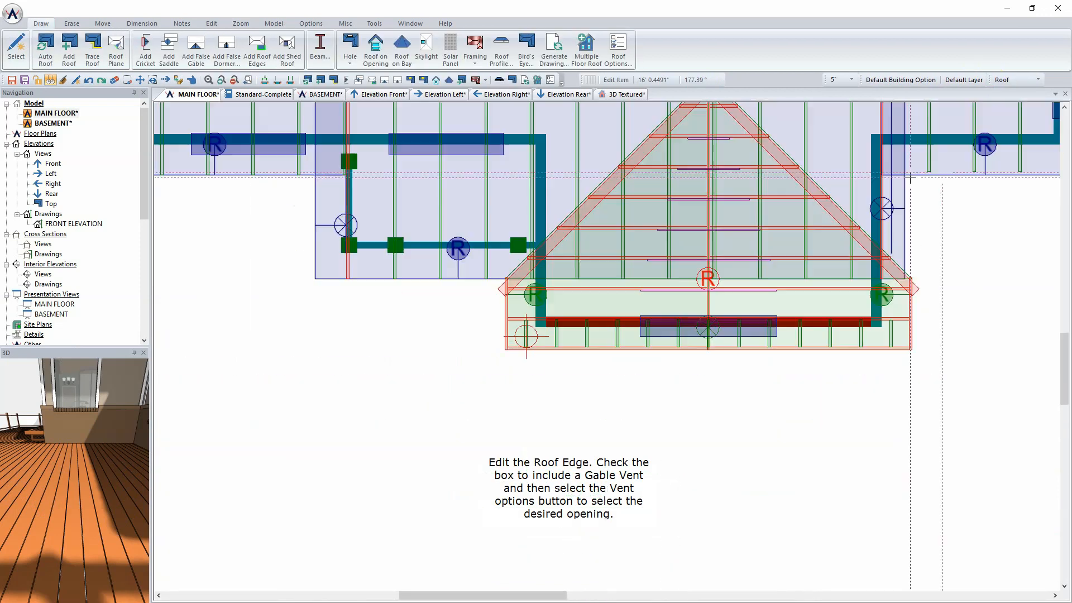
Step: Edit the front gable's roof edge to include a gable vent, entering 24" in the vent options
{"action": "right_click", "coordinate": [619, 352]}
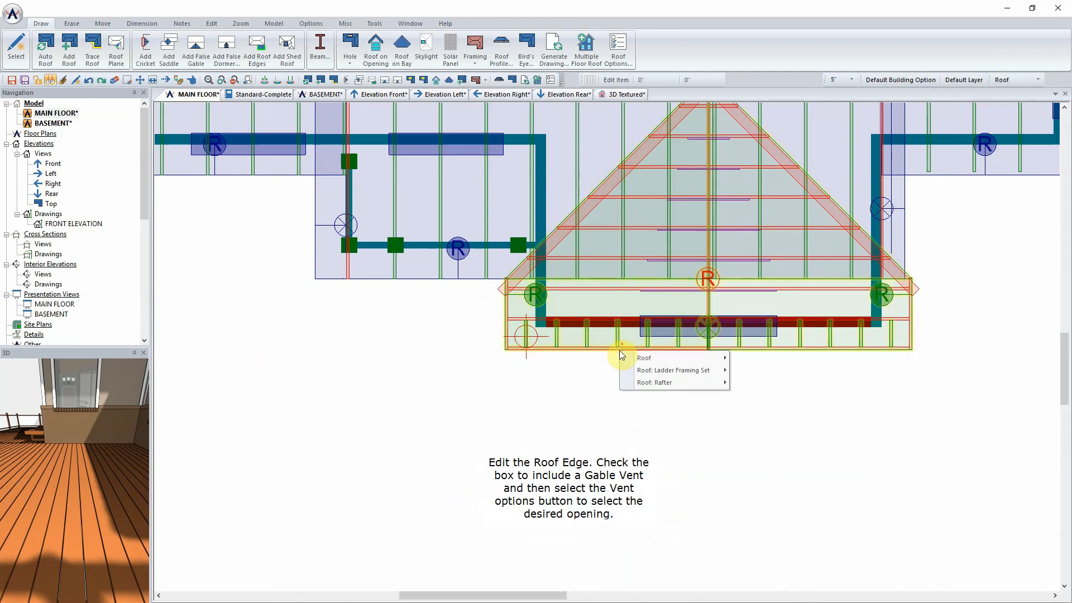
{"action": "mouse_move", "coordinate": [655, 363]}
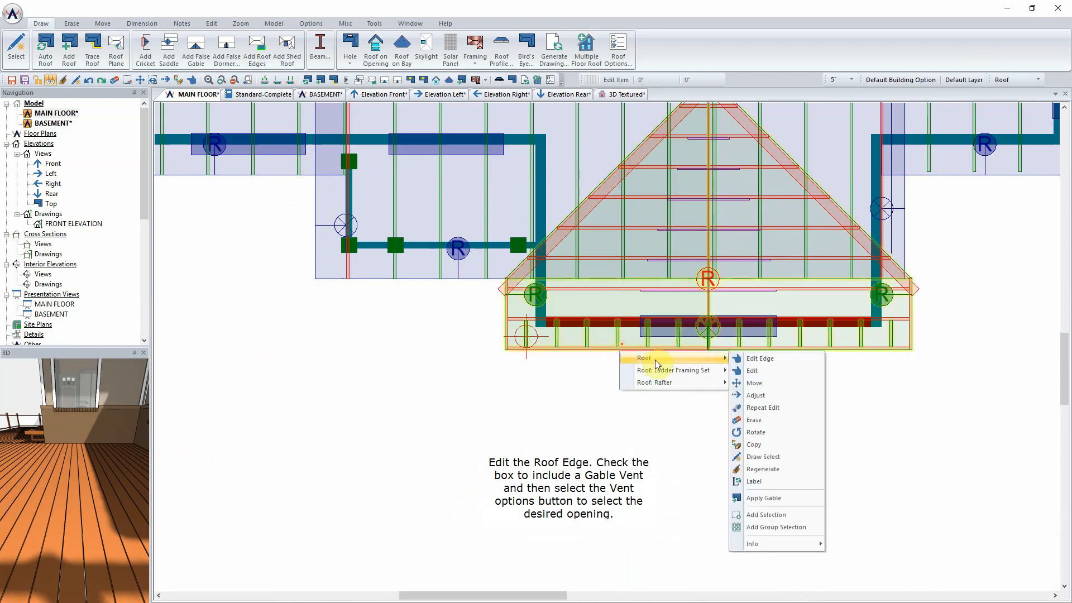
{"action": "left_click", "coordinate": [742, 363]}
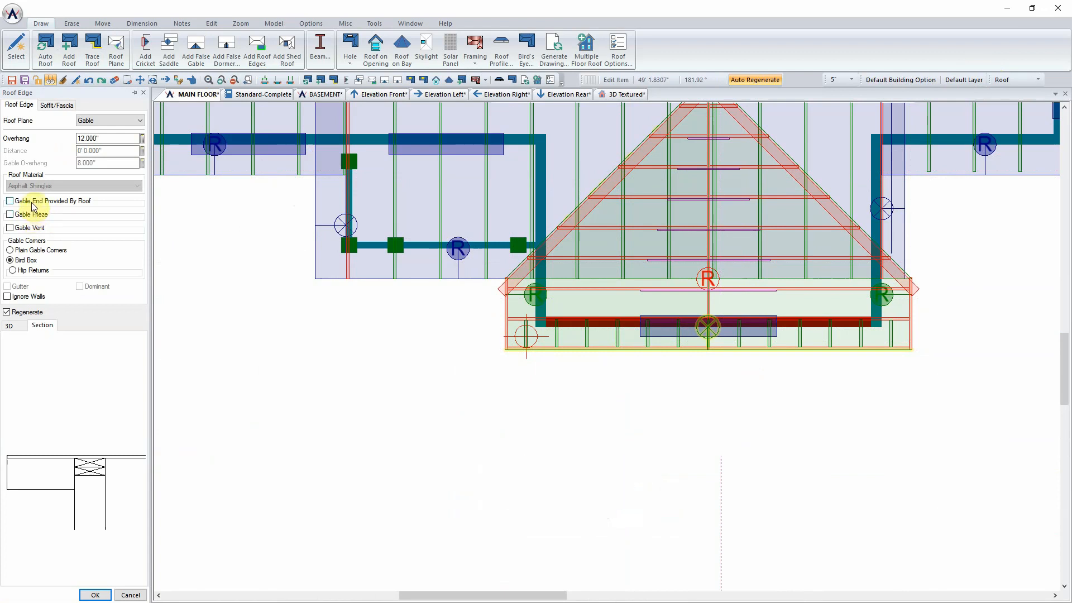
{"action": "left_click", "coordinate": [28, 231]}
{"action": "left_click", "coordinate": [73, 239]}
{"action": "left_click", "coordinate": [206, 424]}
{"action": "type", "text": "24\""}
{"action": "left_click", "coordinate": [176, 528]}
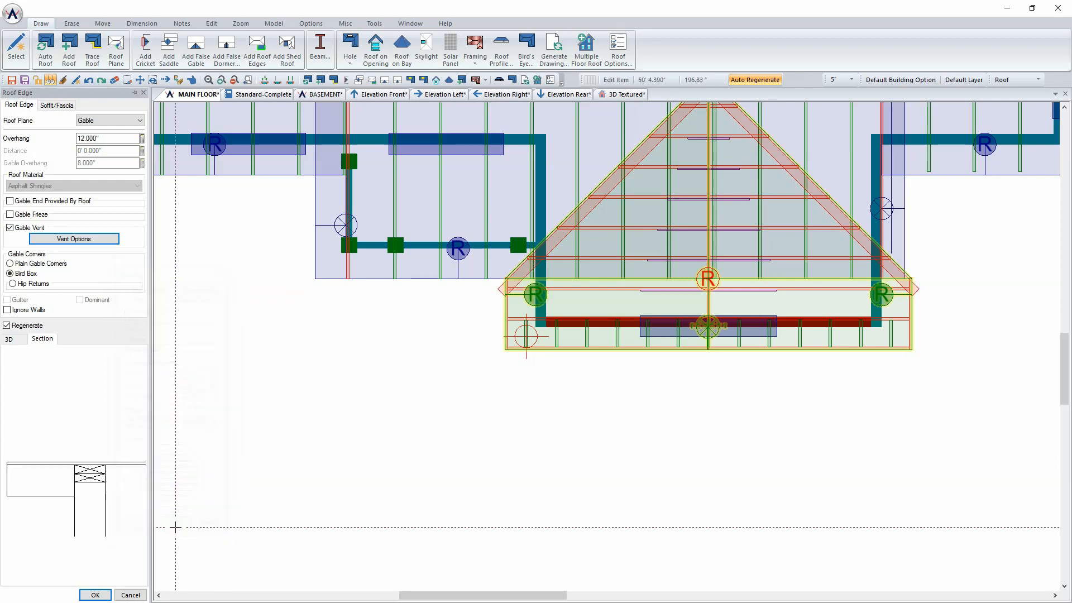
{"action": "left_click", "coordinate": [96, 594]}
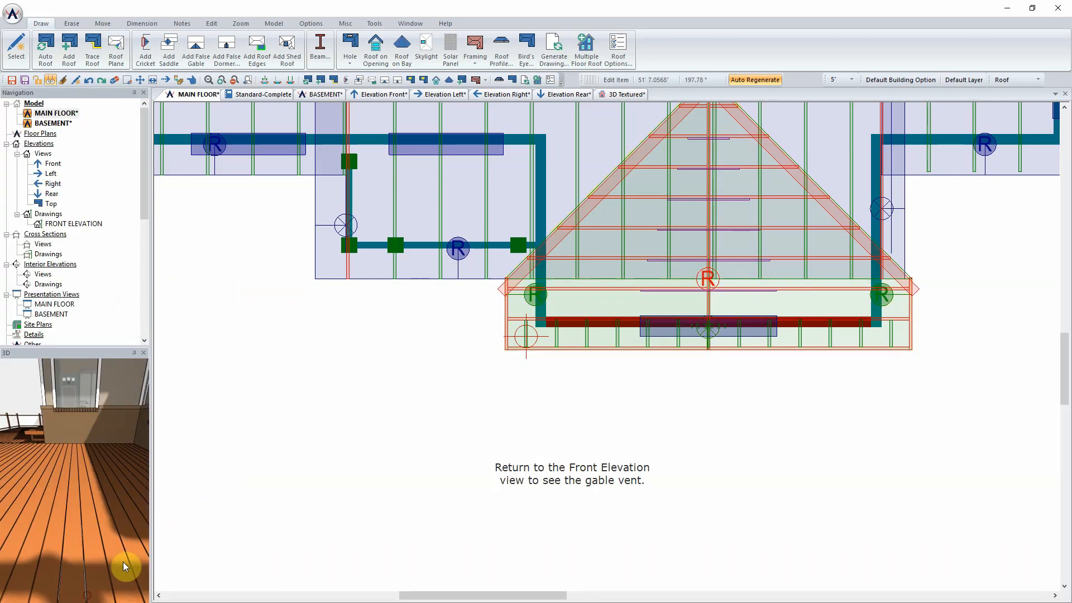
Step: In the front elevation, place a 30 OCTAGON specialty window on the siding wall between the brick gable and the railed side porch
{"action": "left_click", "coordinate": [390, 95]}
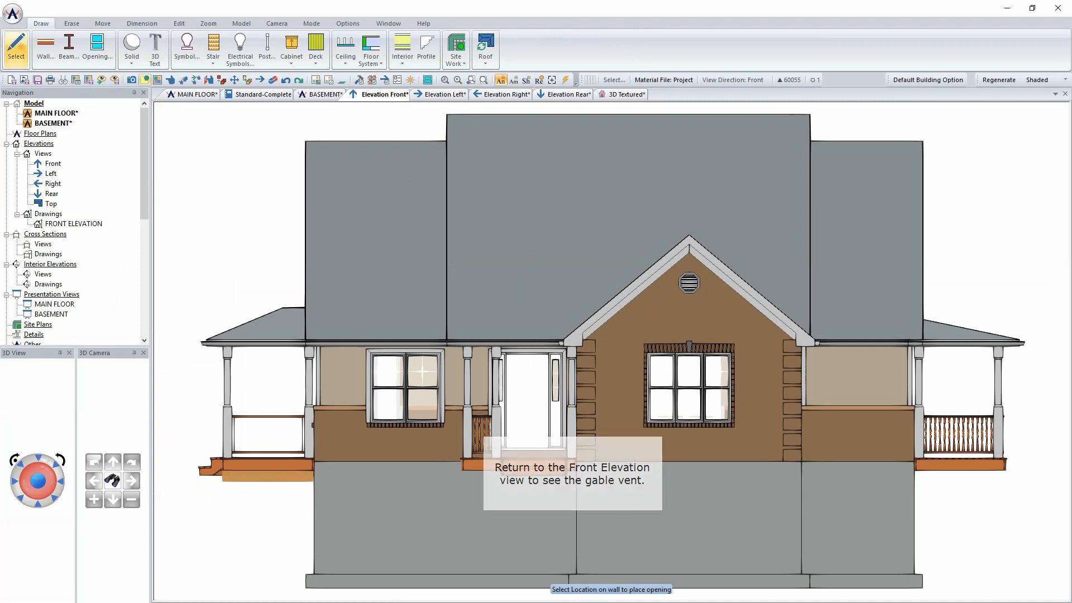
{"action": "left_click", "coordinate": [87, 55]}
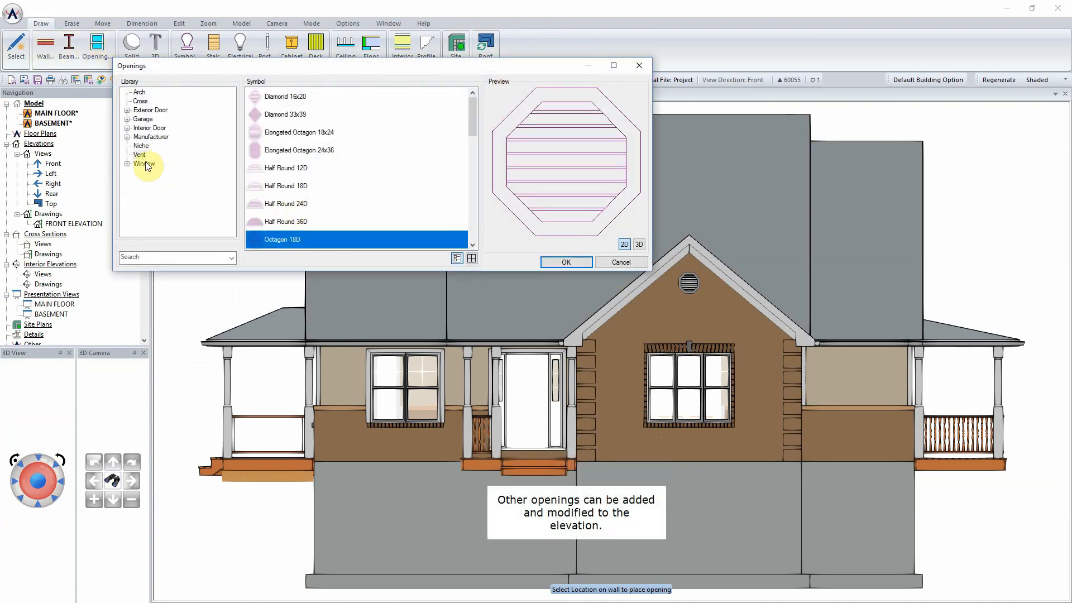
{"action": "left_click", "coordinate": [127, 164]}
{"action": "left_click", "coordinate": [153, 217]}
{"action": "left_click", "coordinate": [258, 239]}
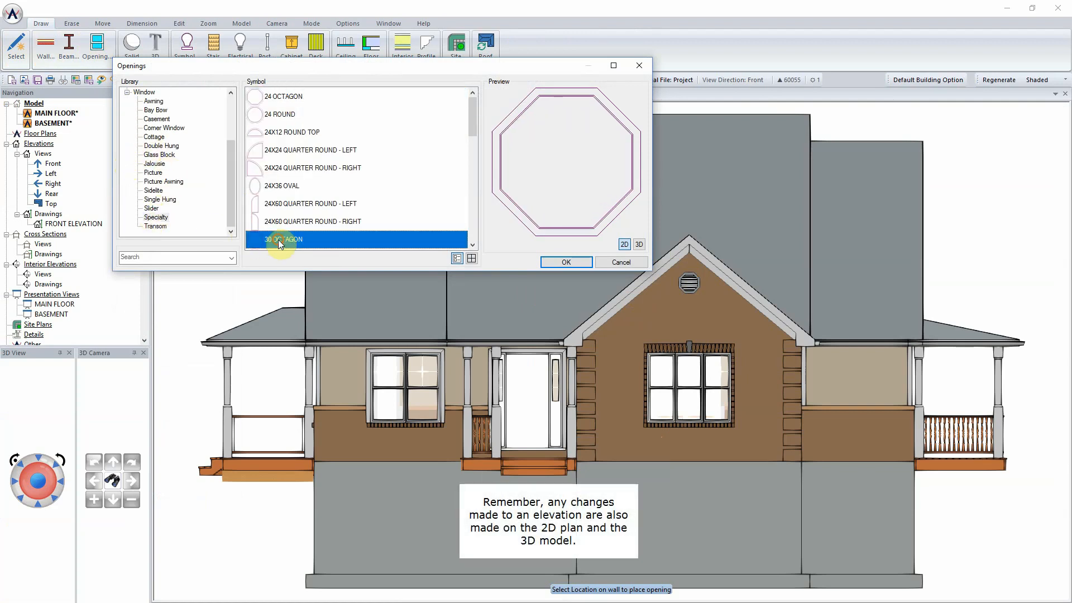
{"action": "left_click", "coordinate": [856, 371]}
{"action": "left_click", "coordinate": [570, 261]}
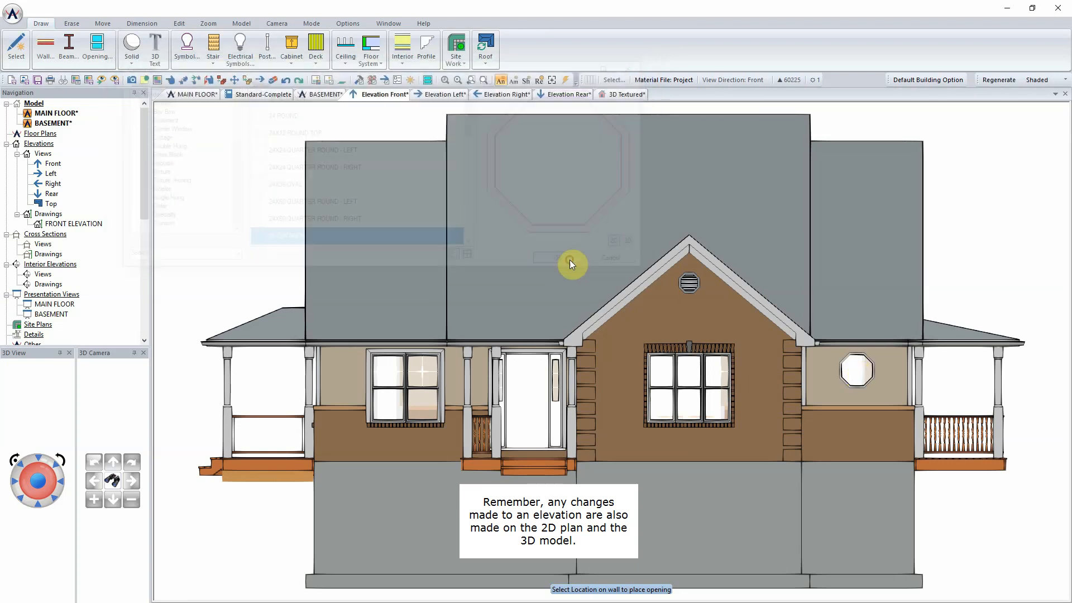
Step: Edit the new octagon window and enable its grille
{"action": "right_click", "coordinate": [852, 371]}
{"action": "left_click", "coordinate": [870, 391]}
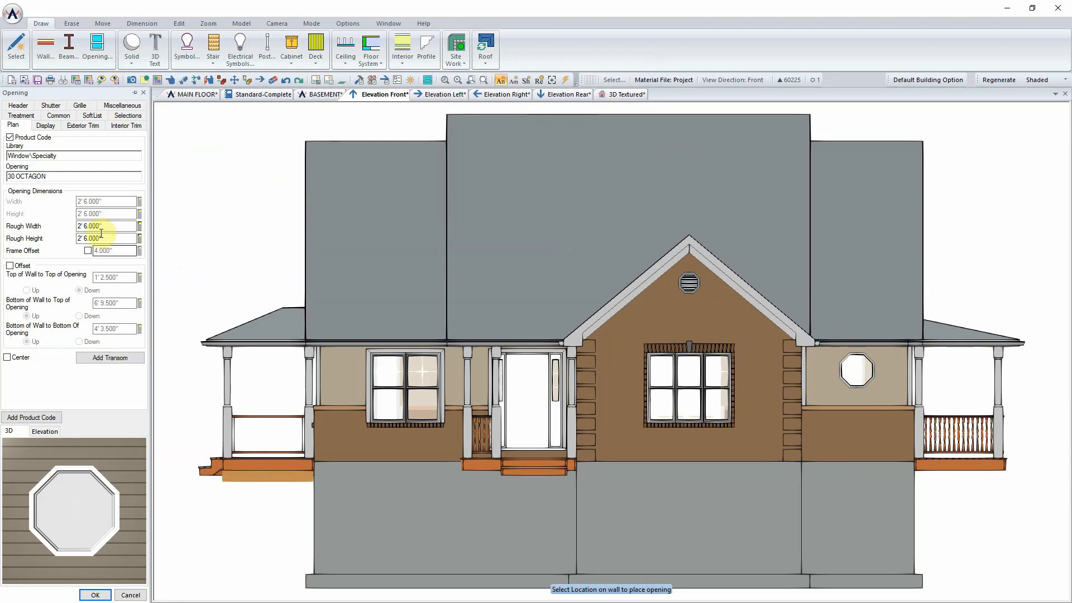
{"action": "left_click", "coordinate": [84, 106]}
{"action": "left_click", "coordinate": [24, 137]}
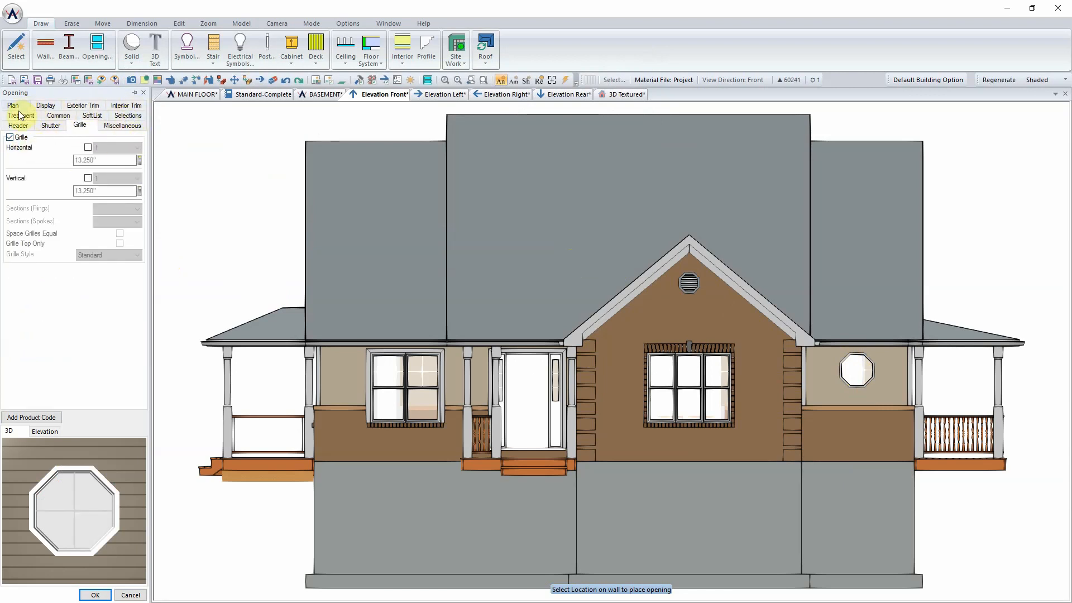
Step: Enable the default exterior trim for the octagonal window opening on the front elevation and accept the opening settings
{"action": "left_click", "coordinate": [83, 105]}
{"action": "left_click", "coordinate": [35, 137]}
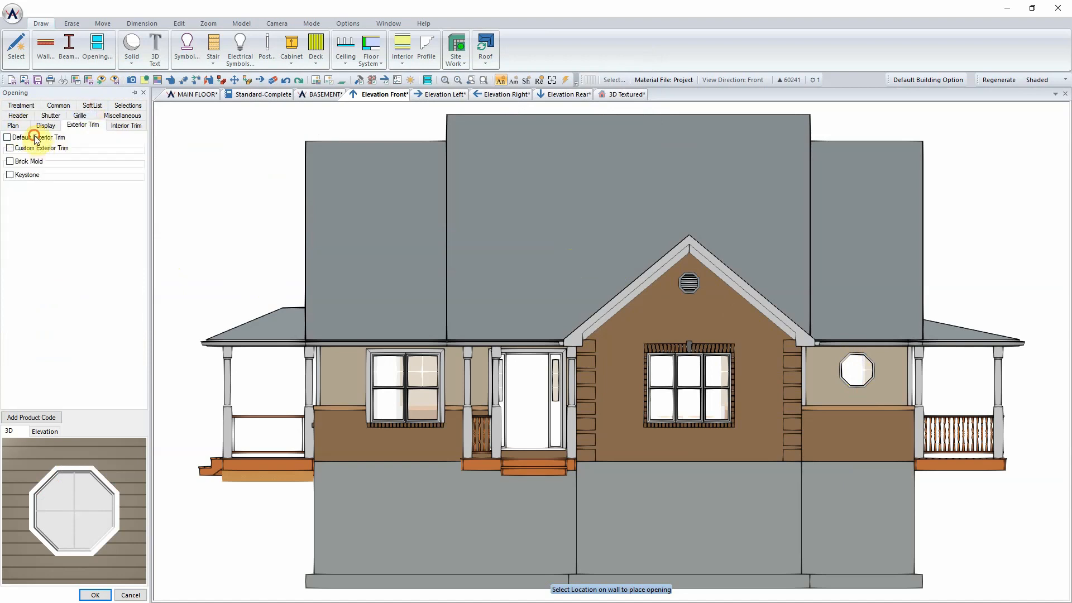
{"action": "left_click", "coordinate": [95, 594]}
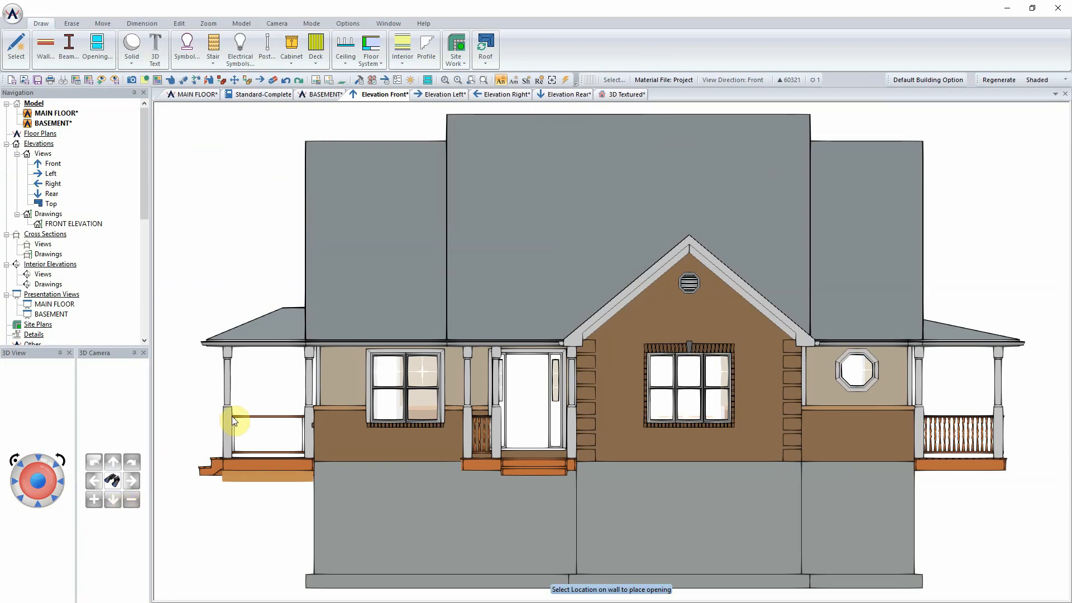
Step: Set the front elevation's 3D mode to Textured and regenerate the view
{"action": "left_click", "coordinate": [1044, 81]}
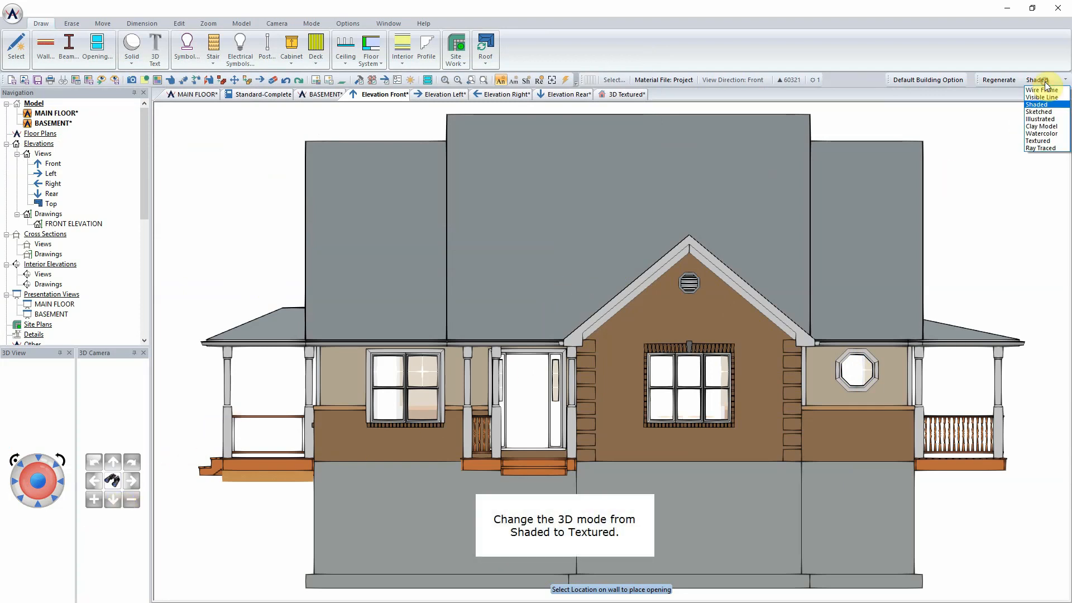
{"action": "left_click", "coordinate": [1039, 141]}
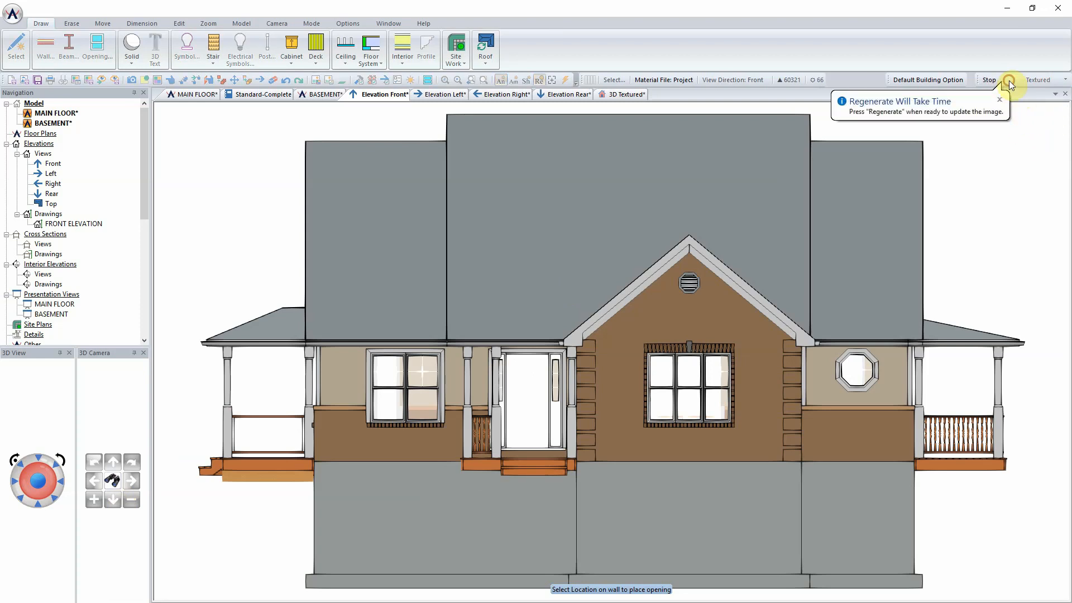
{"action": "left_click", "coordinate": [1009, 81]}
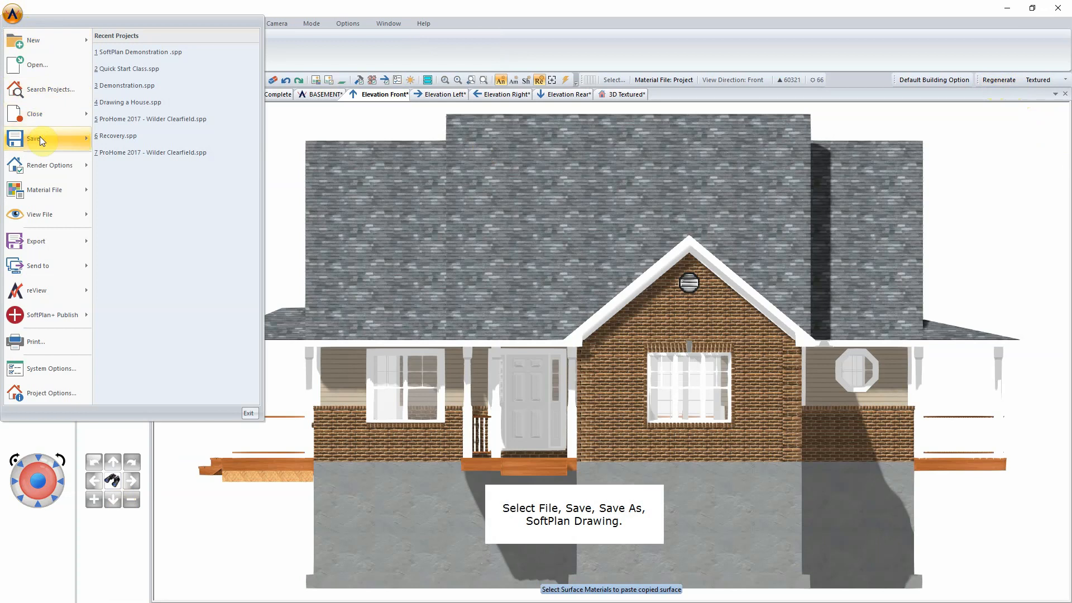
Step: Start saving the front elevation as a SoftPlan drawing and permanently delete the existing FRONT ELEVATION.spd file from the project folder
{"action": "mouse_move", "coordinate": [39, 137]}
{"action": "mouse_move", "coordinate": [143, 167]}
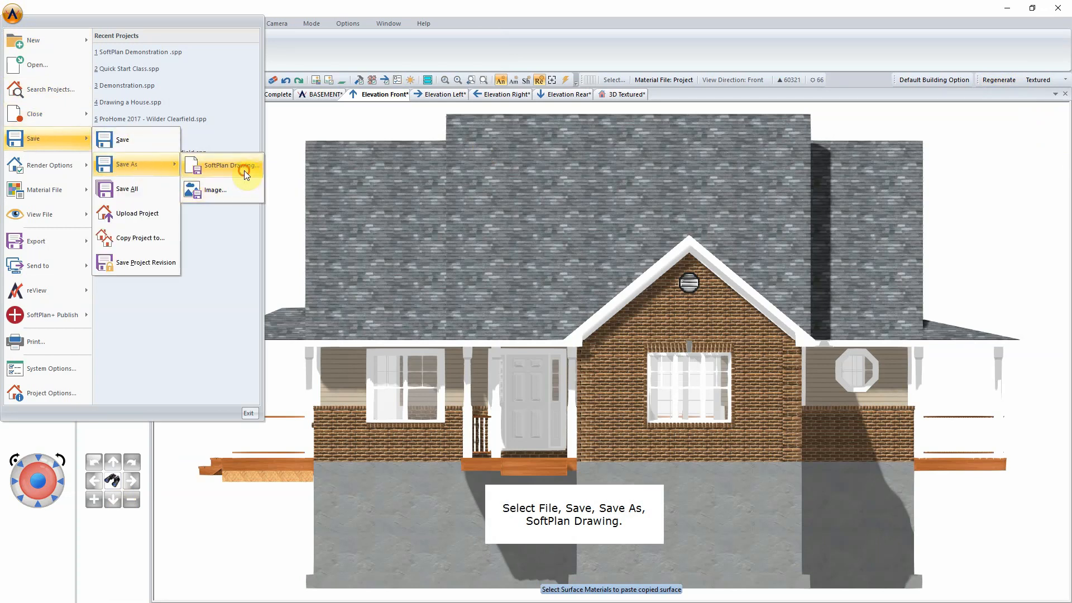
{"action": "left_click", "coordinate": [244, 169]}
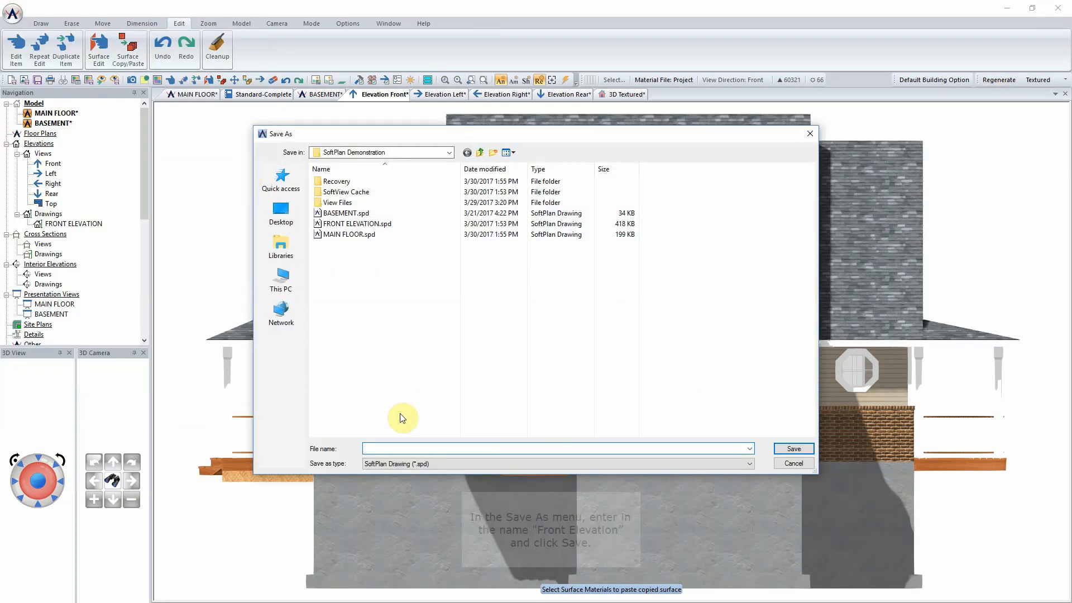
{"action": "left_click", "coordinate": [356, 225]}
{"action": "key", "text": "shift+Delete"}
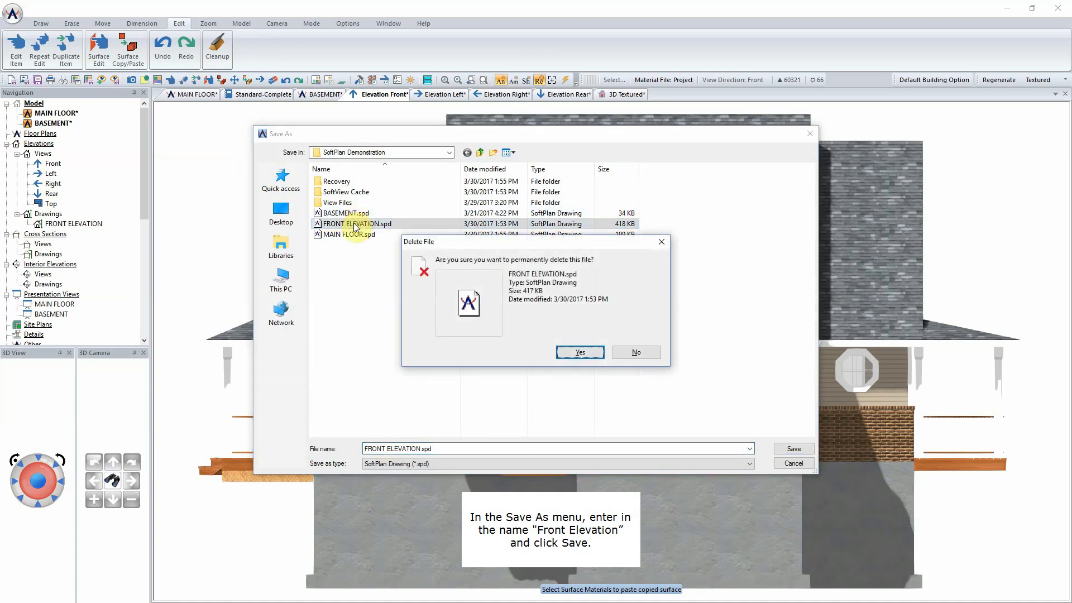
{"action": "left_click", "coordinate": [578, 352]}
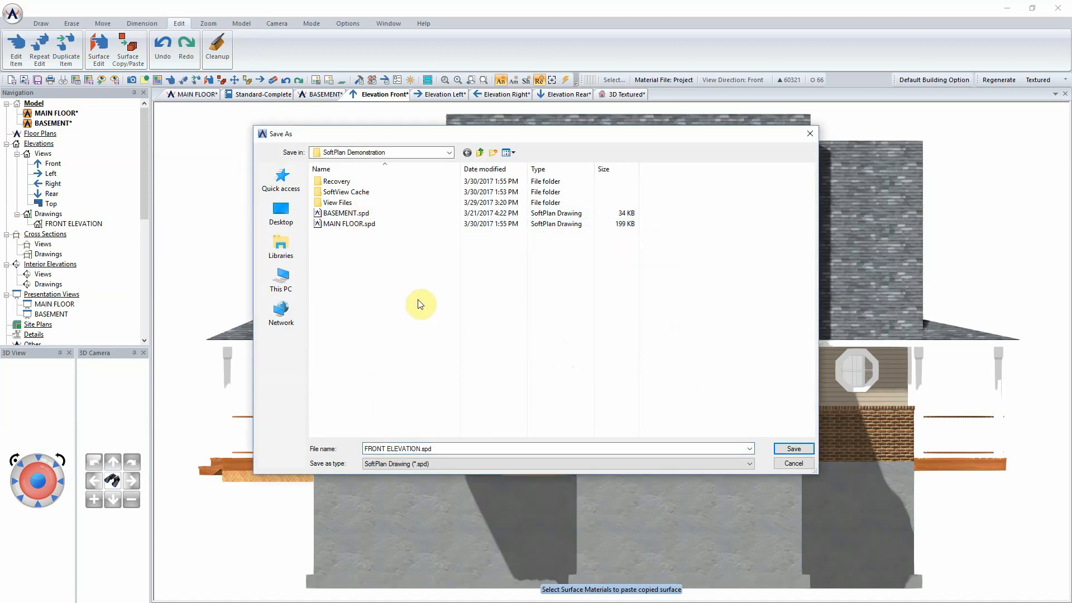
Step: Save the drawing as FRONT ELEVATION.spd, replacing any existing copy, with Auto Paint and Save Model Paint enabled
{"action": "left_click", "coordinate": [792, 449]}
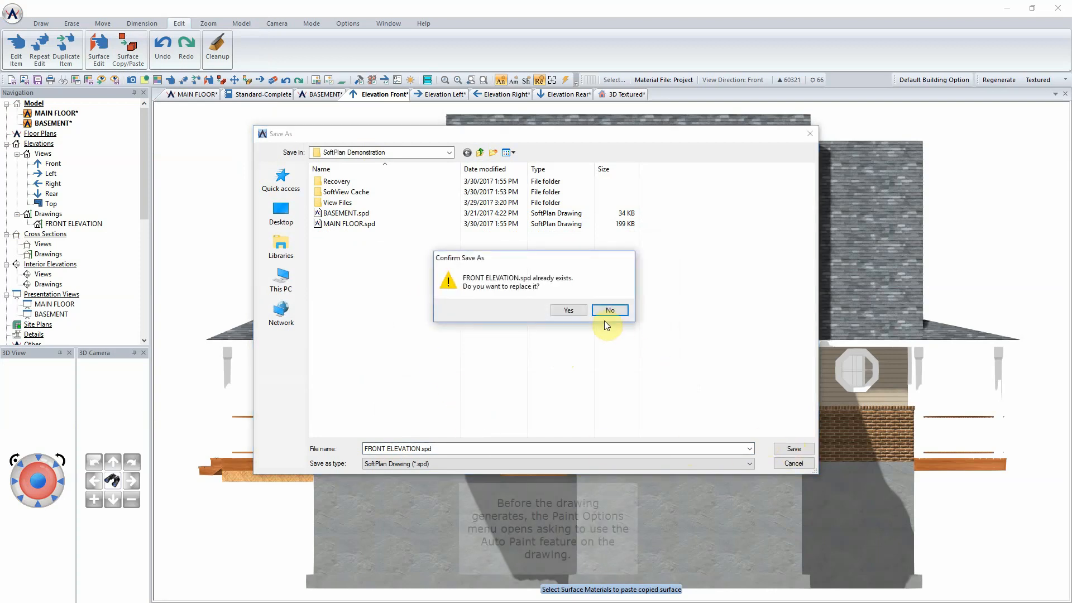
{"action": "left_click", "coordinate": [570, 309]}
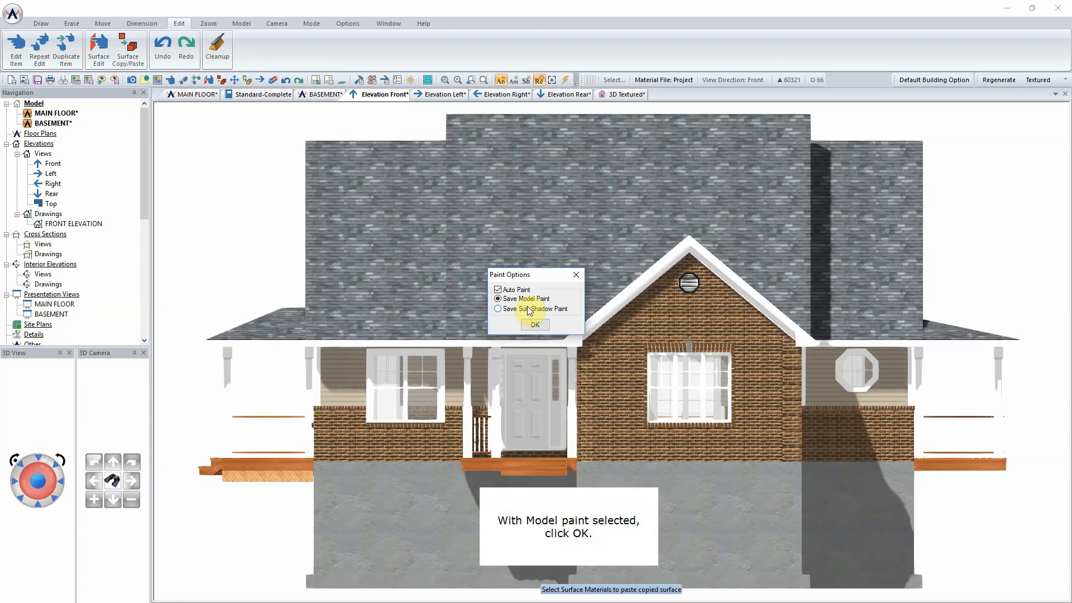
{"action": "left_click", "coordinate": [535, 326]}
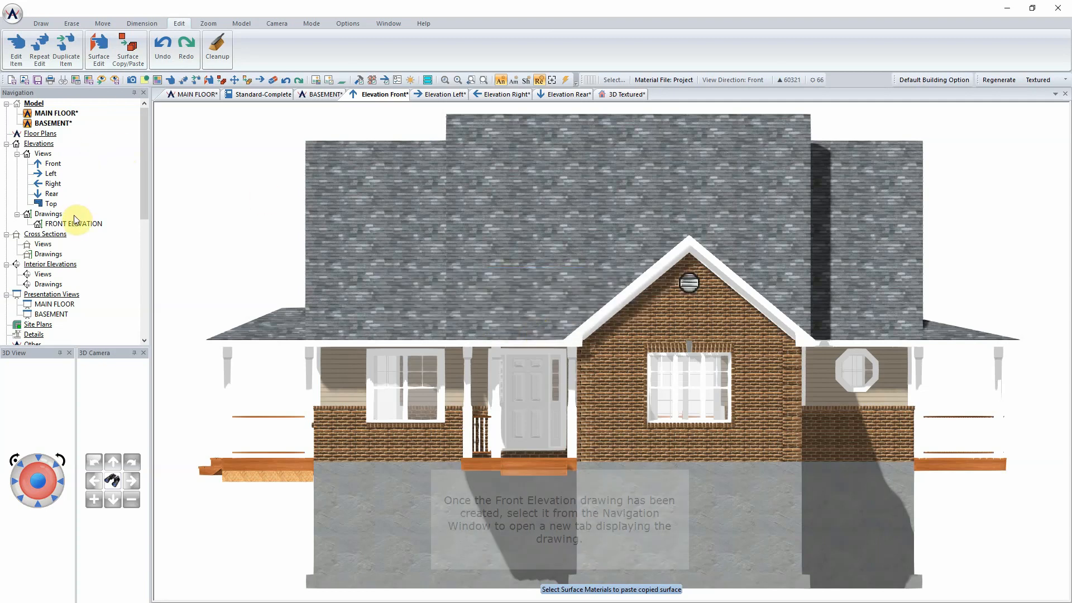
Step: Open the FRONT ELEVATION drawing and examine its painted surfaces, height labels and roof pitch marks
{"action": "left_click", "coordinate": [73, 225]}
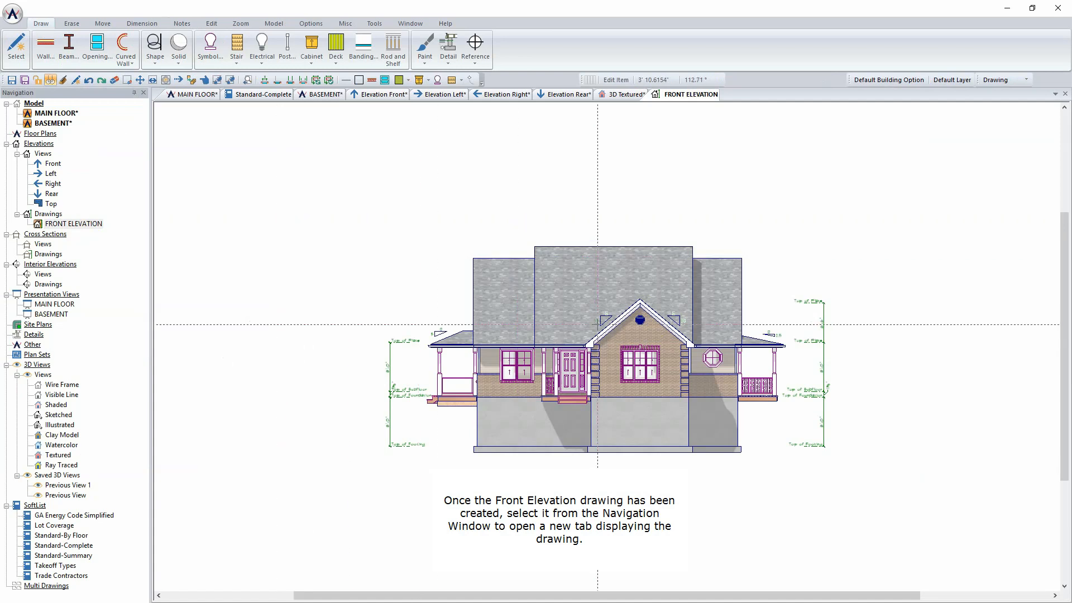
{"action": "scroll", "coordinate": [499, 408], "scroll_direction": "up", "scroll_amount": 3}
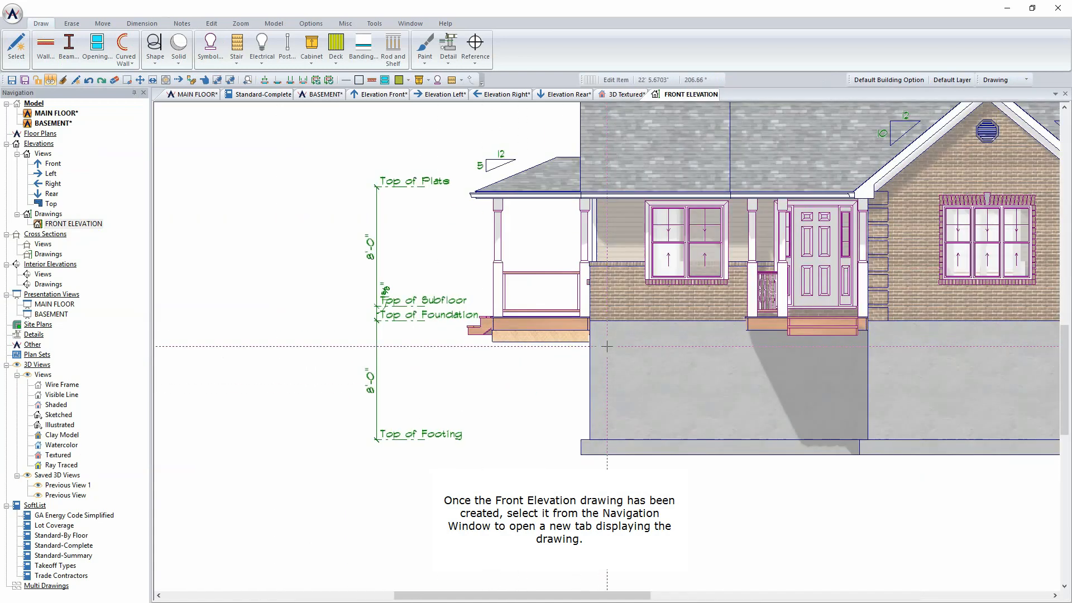
{"action": "scroll", "coordinate": [820, 283], "scroll_direction": "down", "scroll_amount": 3}
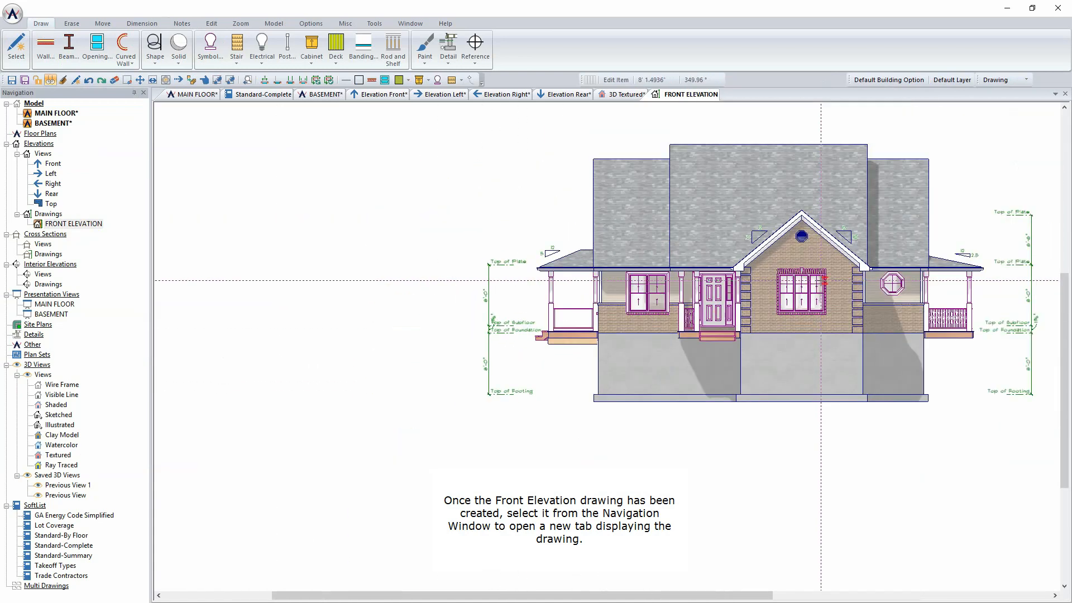
{"action": "scroll", "coordinate": [517, 236], "scroll_direction": "up", "scroll_amount": 1}
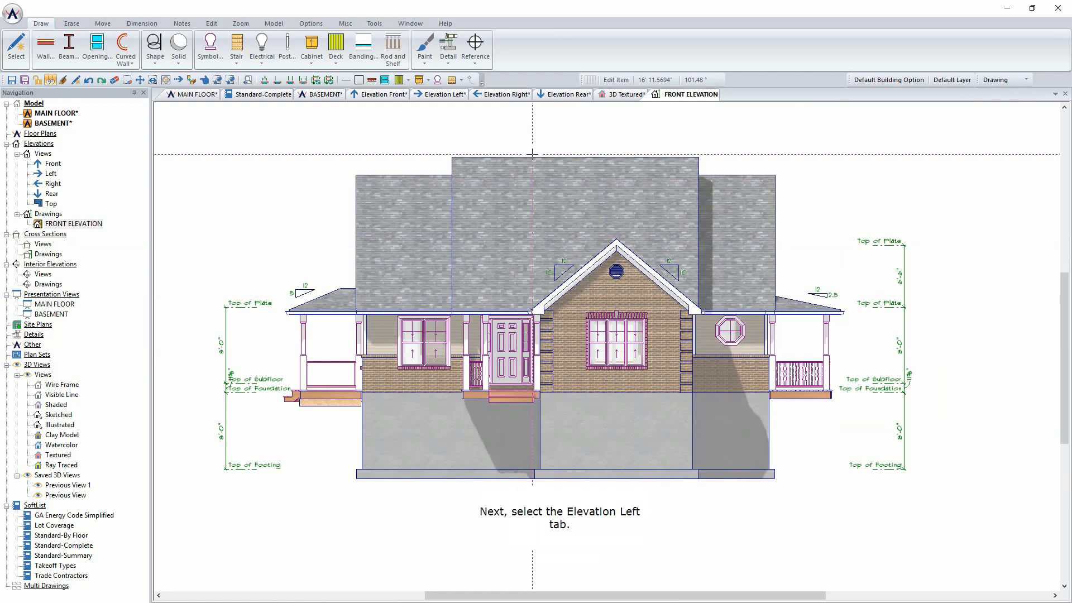
Step: In the left elevation, set the Down Style end treatment of the brick wall behind the front porch to Quoin
{"action": "left_click", "coordinate": [438, 93]}
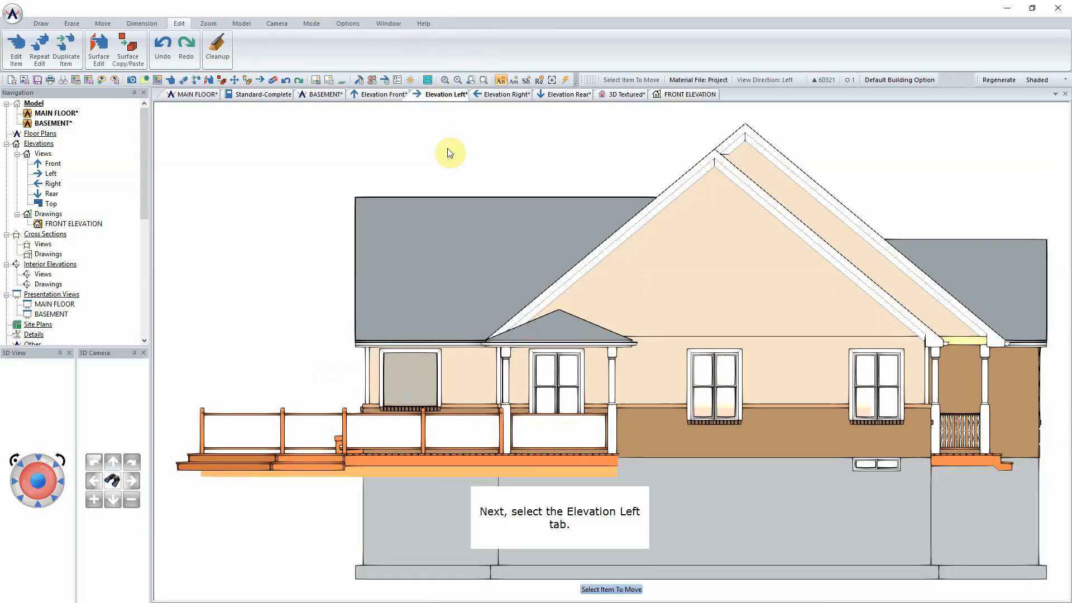
{"action": "right_click", "coordinate": [1007, 390]}
{"action": "left_click", "coordinate": [982, 415]}
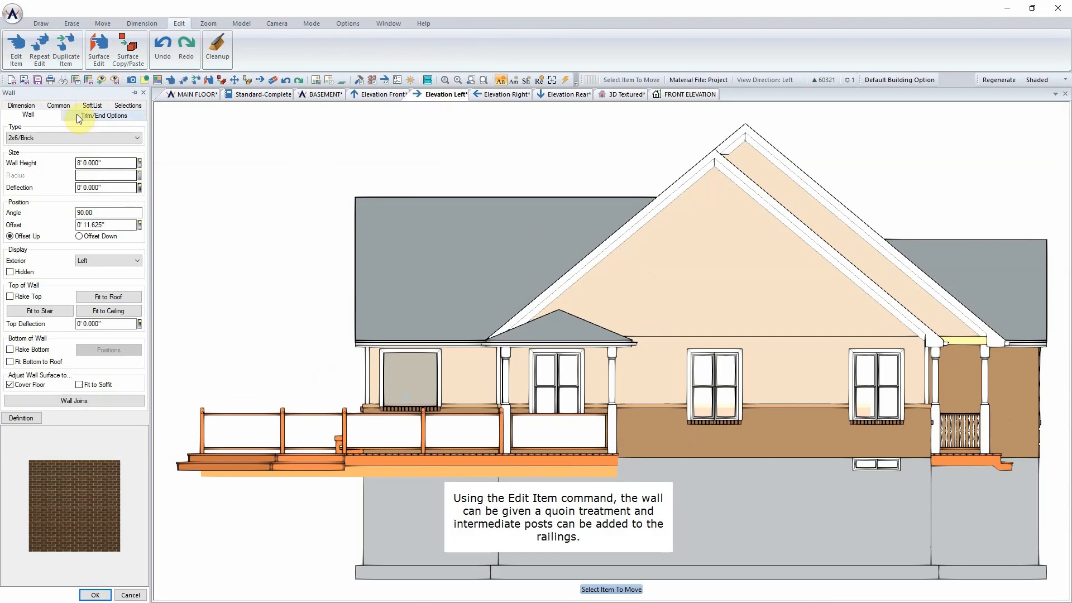
{"action": "left_click", "coordinate": [104, 115]}
{"action": "left_click", "coordinate": [91, 192]}
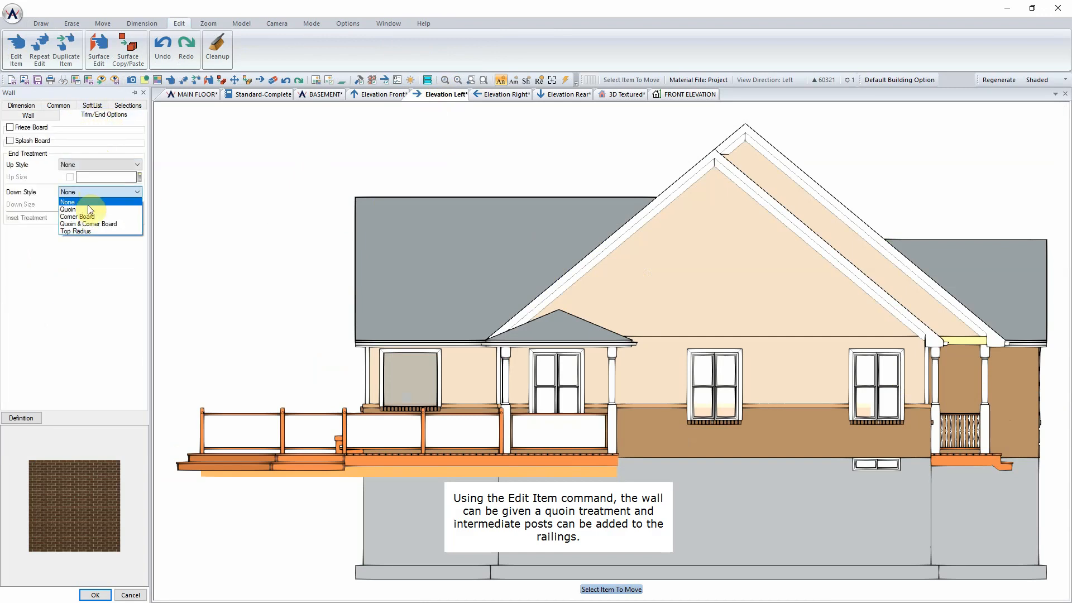
{"action": "left_click", "coordinate": [88, 209]}
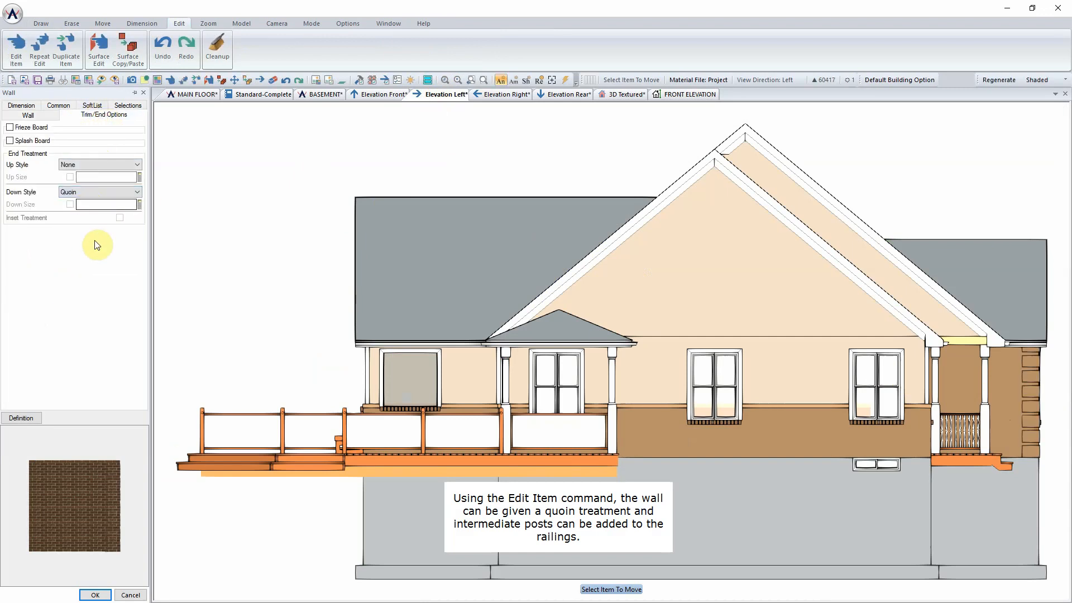
{"action": "left_click", "coordinate": [96, 595]}
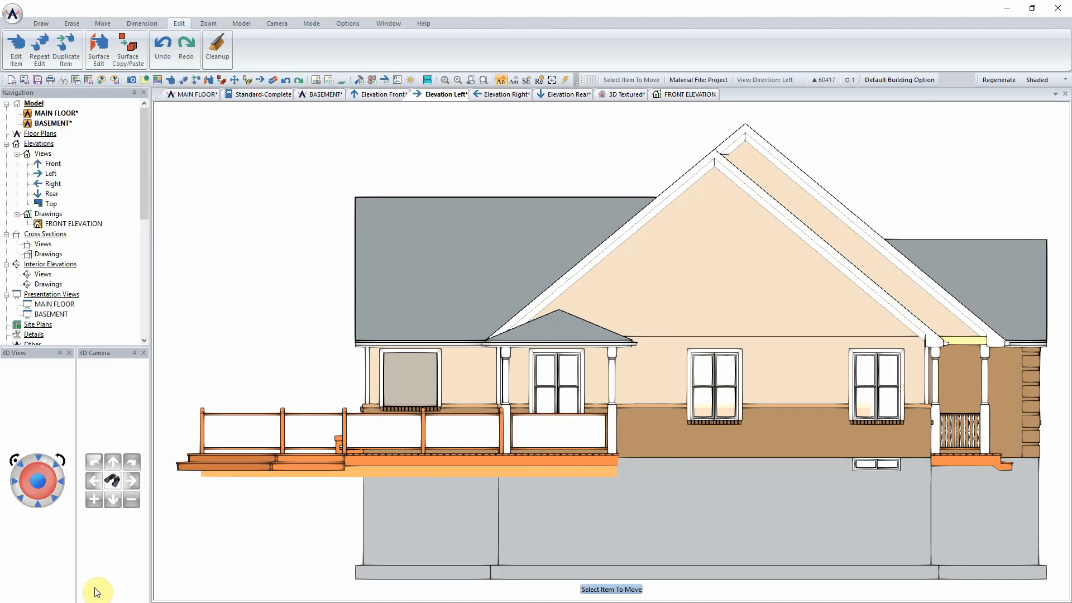
Step: Add mid posts to the deck railing section between the two covered porch posts in the left elevation
{"action": "right_click", "coordinate": [558, 430]}
{"action": "left_click", "coordinate": [578, 452]}
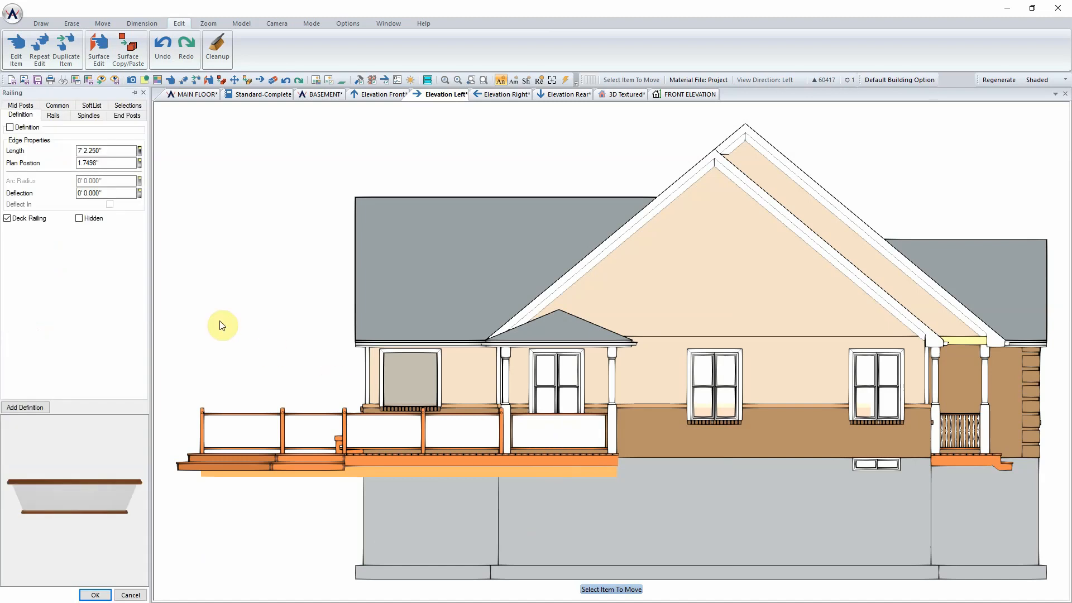
{"action": "left_click", "coordinate": [22, 106]}
{"action": "left_click", "coordinate": [20, 127]}
{"action": "left_click", "coordinate": [95, 595]}
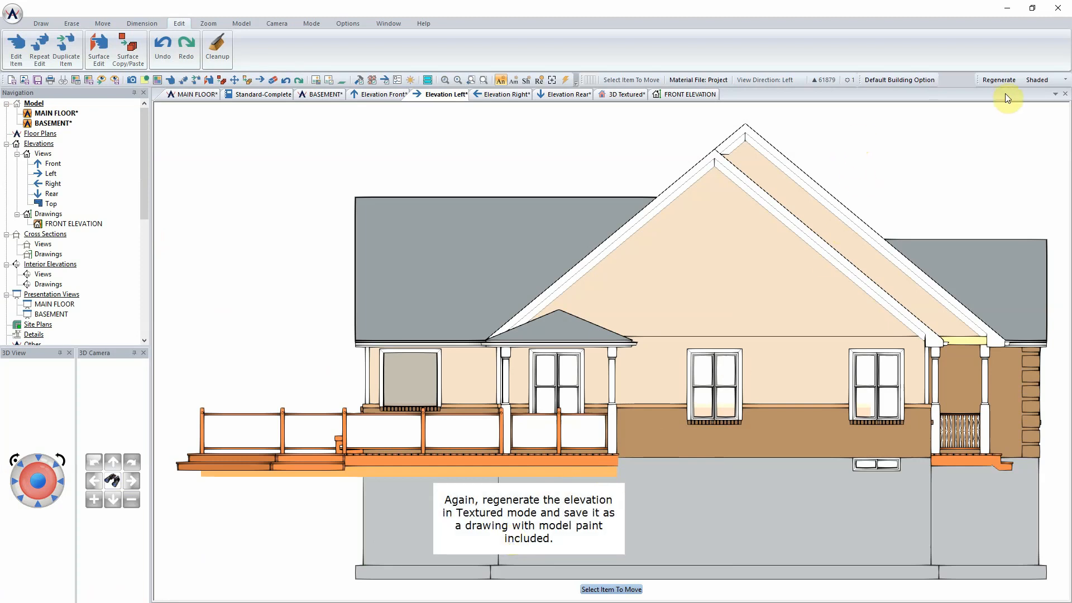
Step: Set the left elevation's 3D mode to Textured and regenerate the view
{"action": "left_click", "coordinate": [1043, 80]}
{"action": "left_click", "coordinate": [1043, 140]}
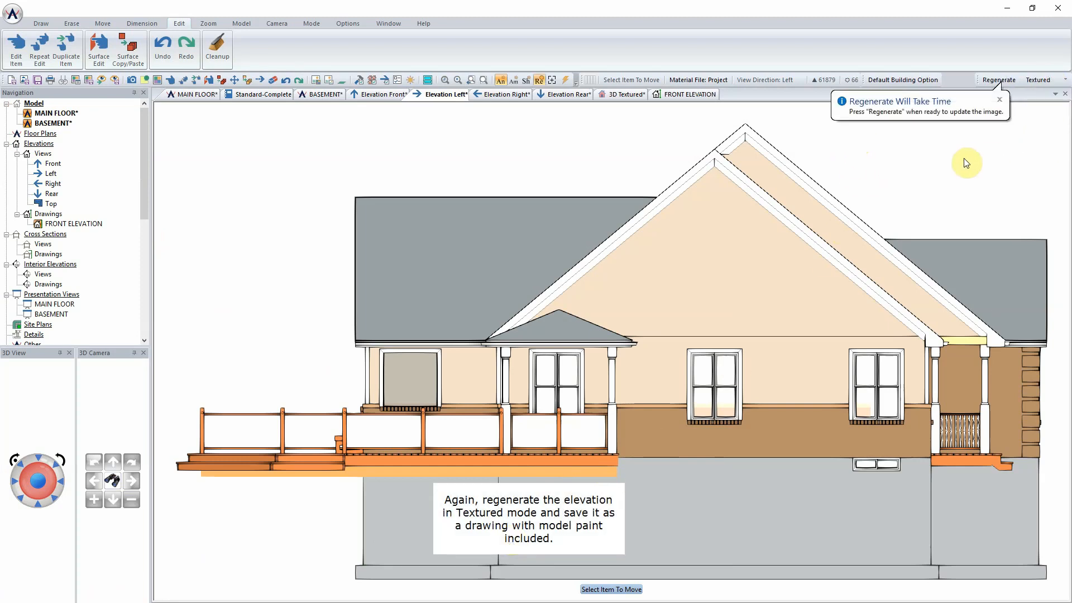
{"action": "left_click", "coordinate": [986, 80]}
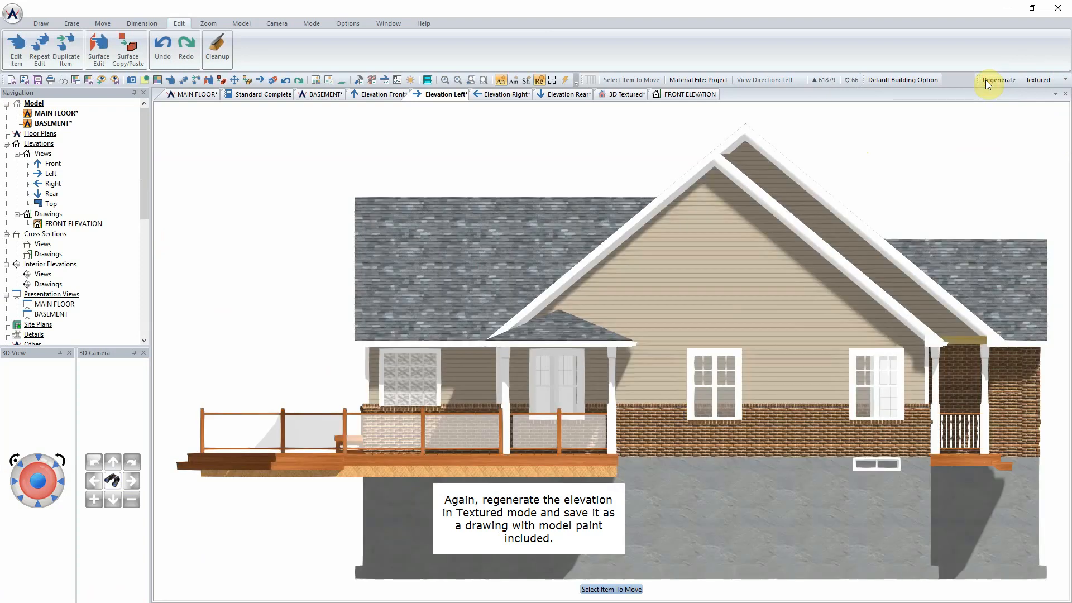
Step: Save the left elevation as a SoftPlan drawing named LEFT ELEVATION, with Auto Paint and Save Model Paint enabled
{"action": "left_click", "coordinate": [12, 12]}
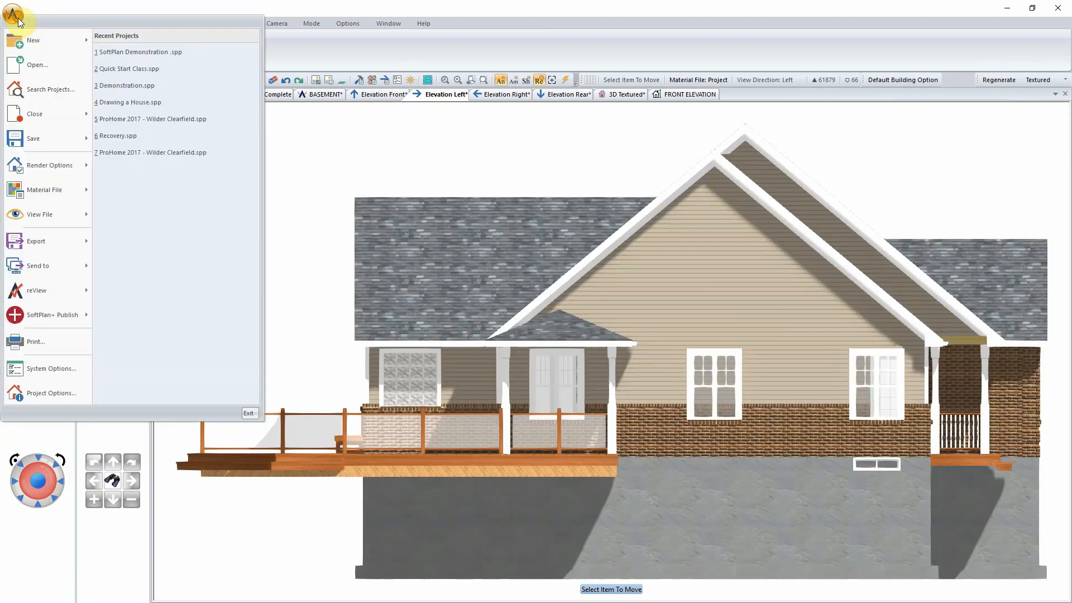
{"action": "mouse_move", "coordinate": [55, 136]}
{"action": "mouse_move", "coordinate": [139, 165]}
{"action": "left_click", "coordinate": [223, 165]}
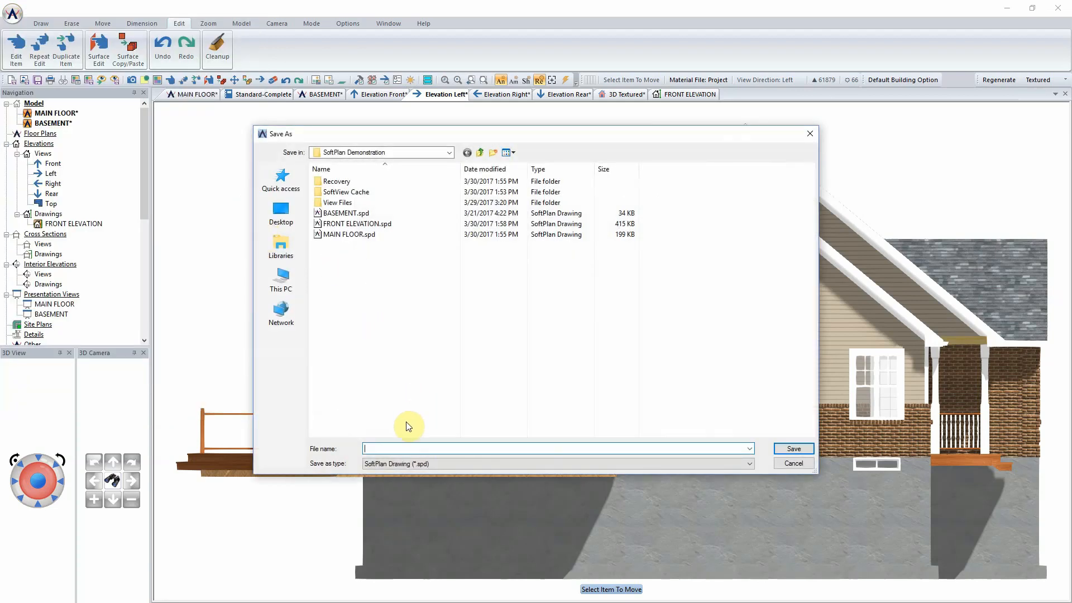
{"action": "type", "text": "LEFT ELEVATION"}
{"action": "left_click", "coordinate": [790, 448]}
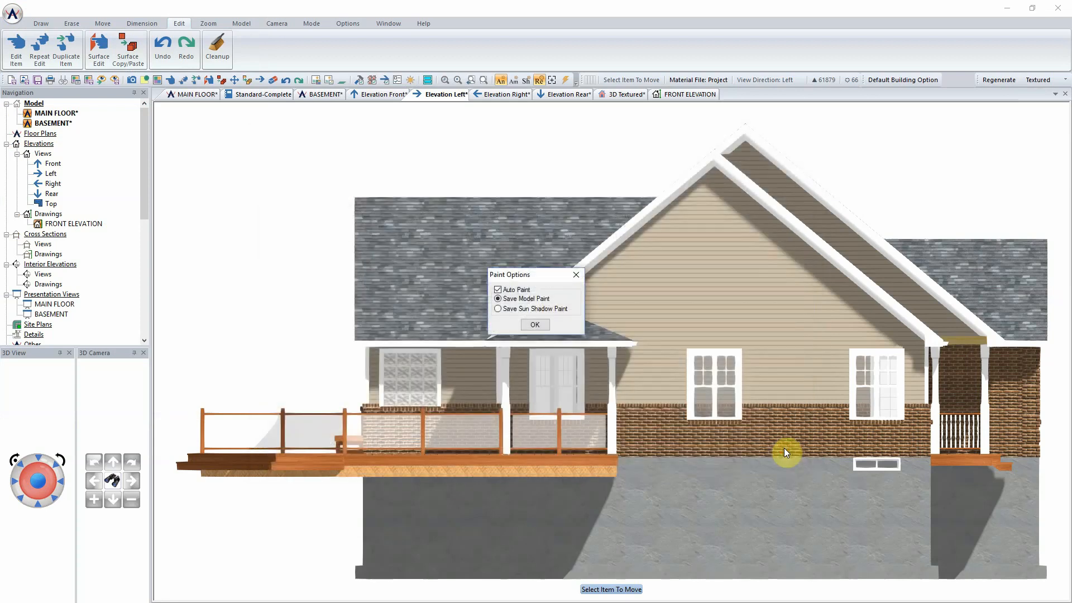
{"action": "left_click", "coordinate": [528, 326]}
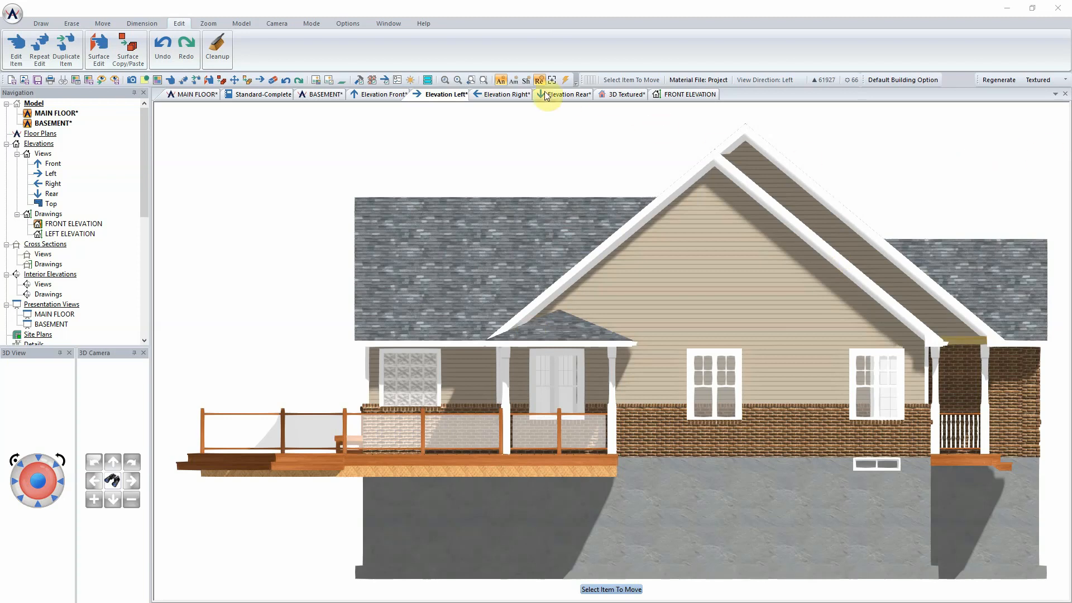
Step: In the right elevation, set the Down Style end treatment of the full-height brick wall beside the porch to Quoin
{"action": "left_click", "coordinate": [506, 95]}
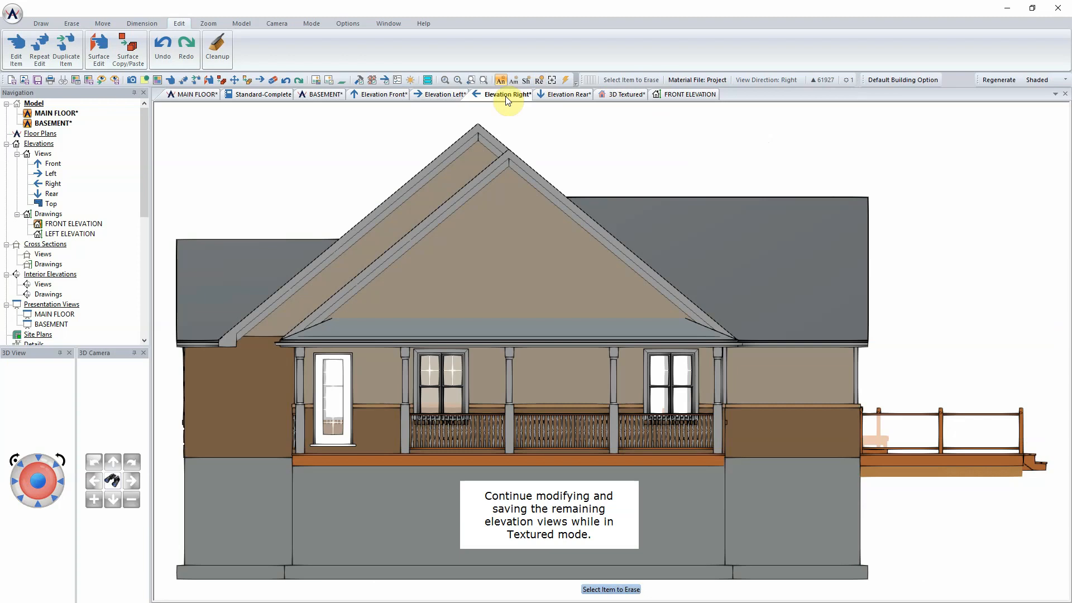
{"action": "right_click", "coordinate": [233, 379]}
{"action": "left_click", "coordinate": [253, 400]}
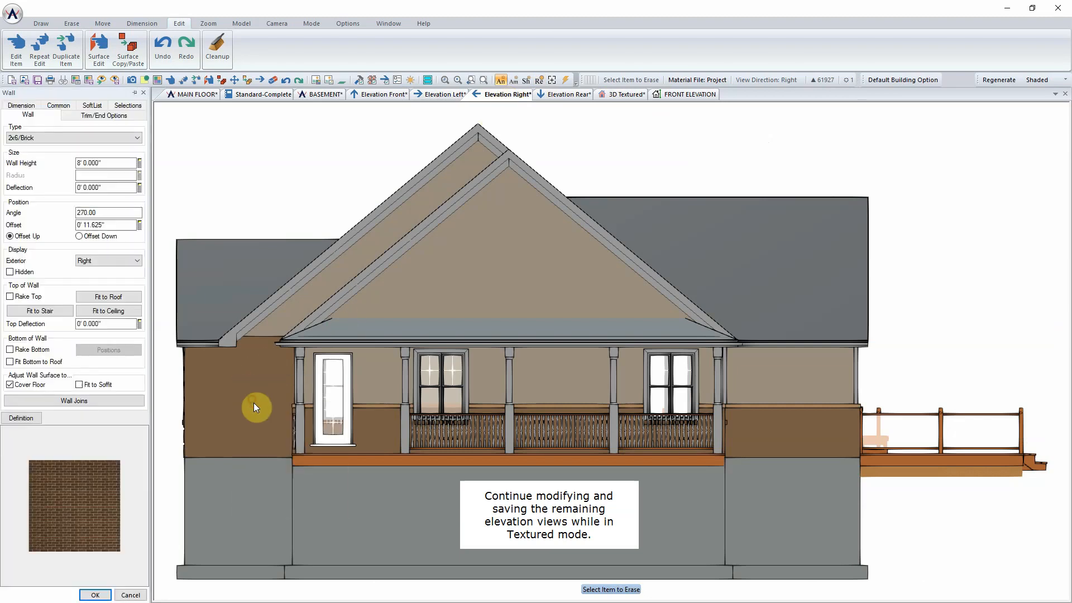
{"action": "left_click", "coordinate": [98, 114]}
{"action": "left_click", "coordinate": [83, 193]}
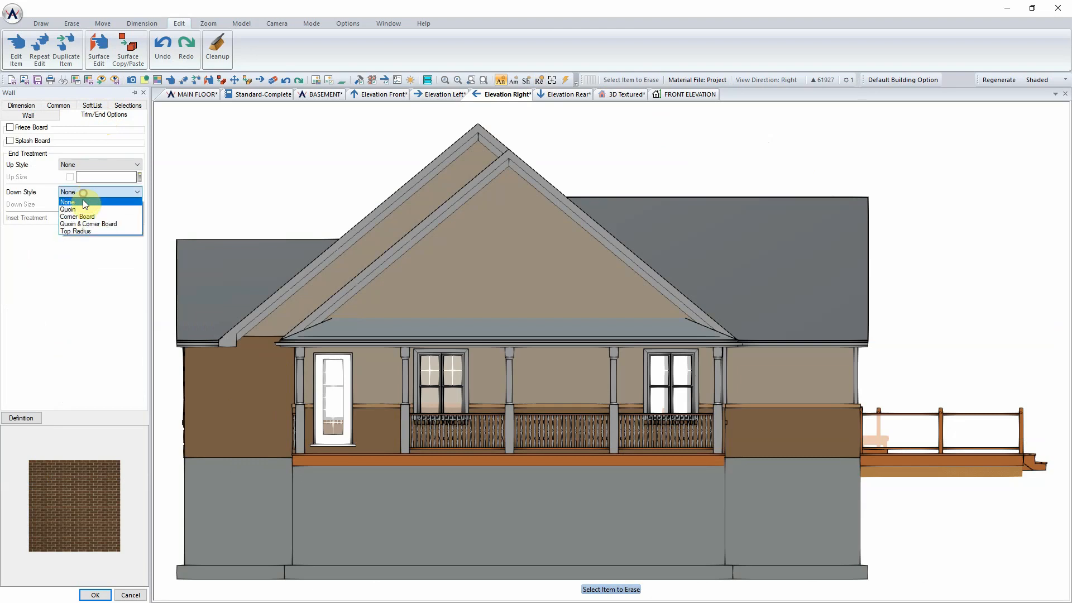
{"action": "left_click", "coordinate": [82, 209]}
{"action": "left_click", "coordinate": [95, 594]}
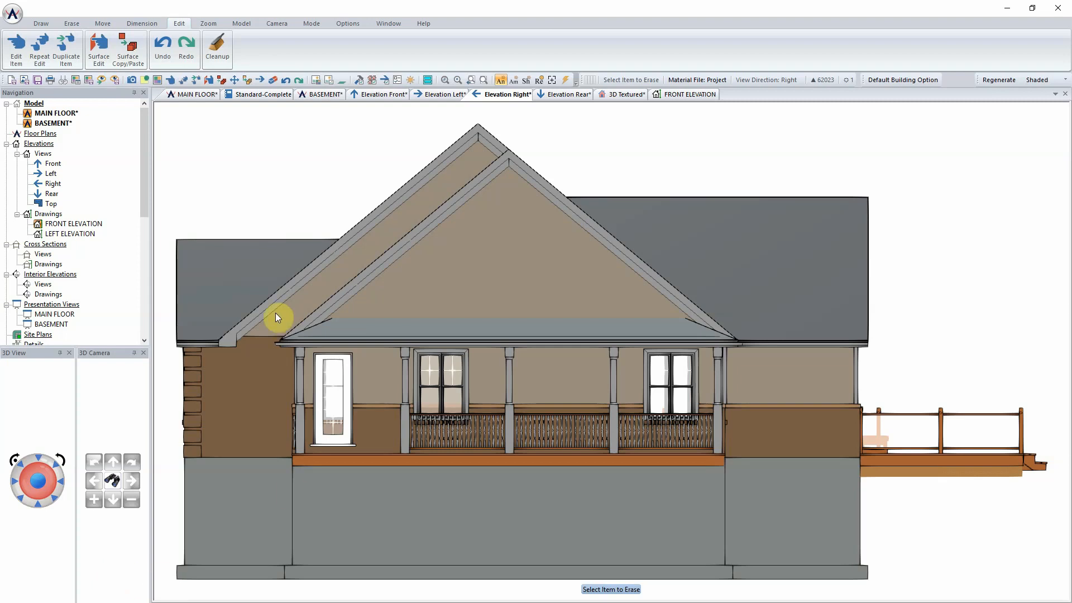
Step: Display the right elevation in Textured 3D mode and regenerate it
{"action": "left_click", "coordinate": [1039, 79]}
{"action": "left_click", "coordinate": [1045, 138]}
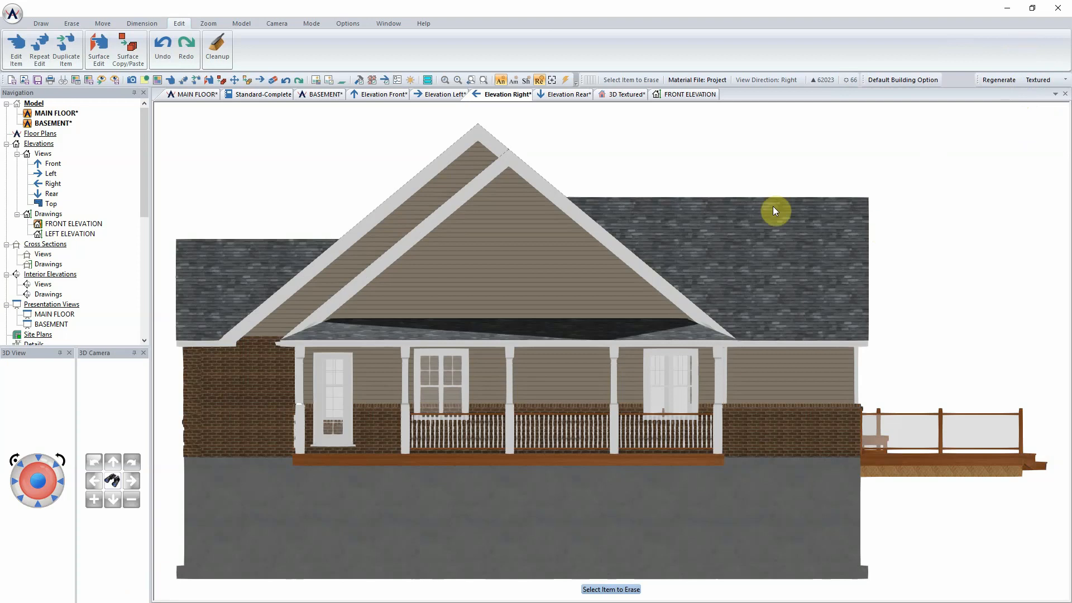
Step: Save the right elevation as a SoftPlan drawing named RIGHT ELEVATION, with Auto Paint and Save Model Paint enabled
{"action": "left_click", "coordinate": [8, 13]}
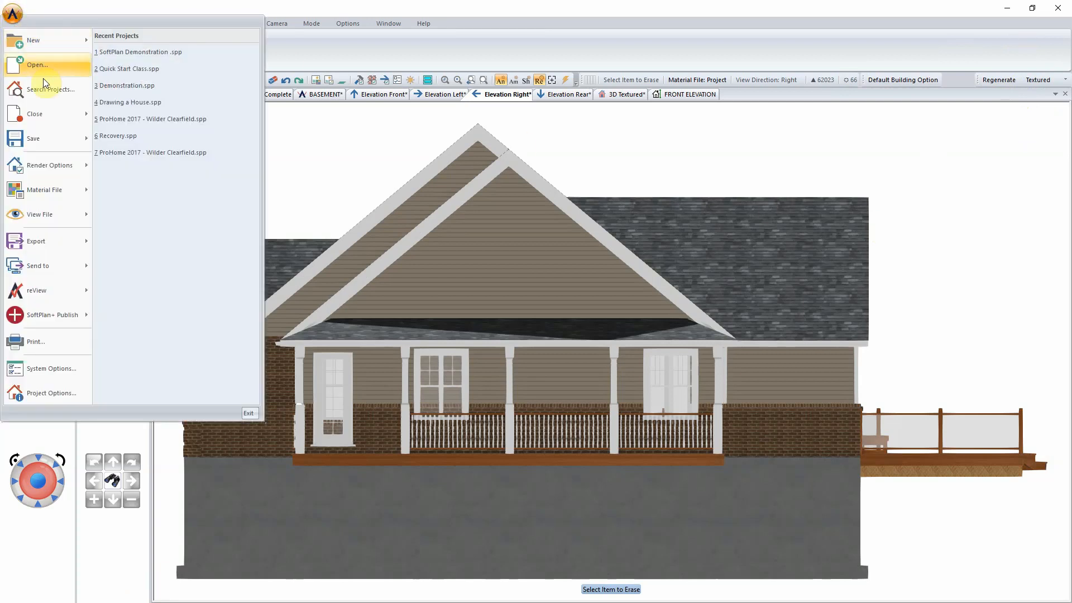
{"action": "left_click", "coordinate": [46, 136]}
{"action": "mouse_move", "coordinate": [116, 166]}
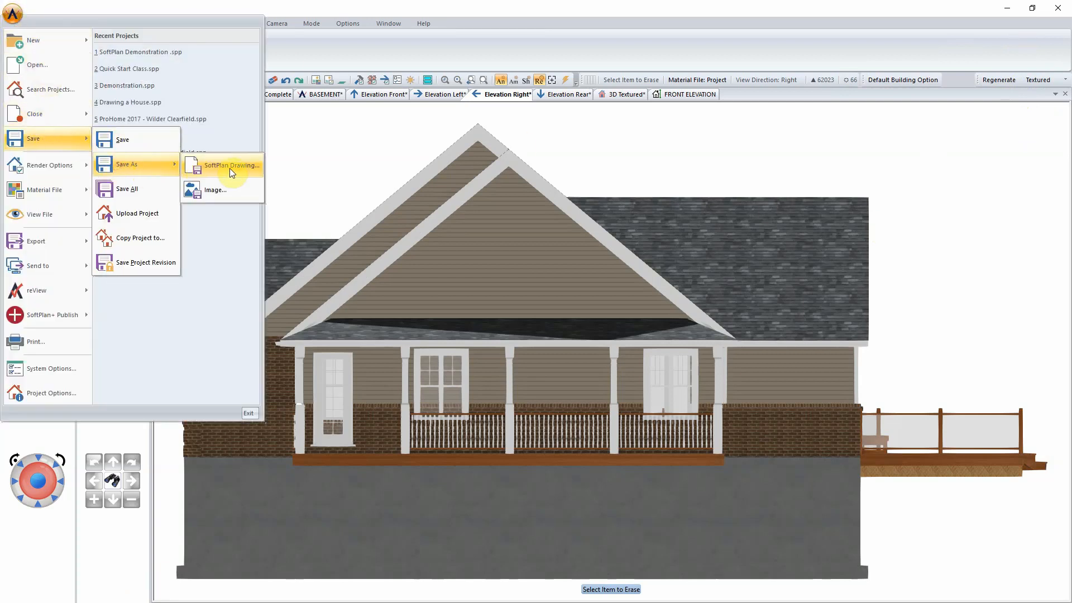
{"action": "left_click", "coordinate": [229, 168]}
{"action": "type", "text": "RIGHT ELEVATION"}
{"action": "key", "text": "Return"}
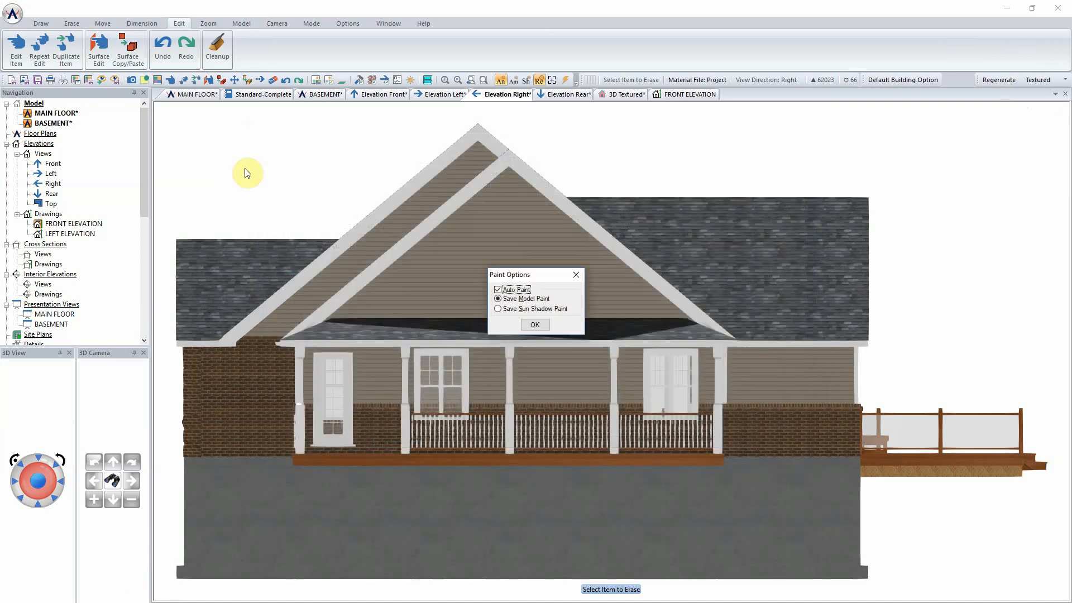
{"action": "left_click", "coordinate": [534, 324]}
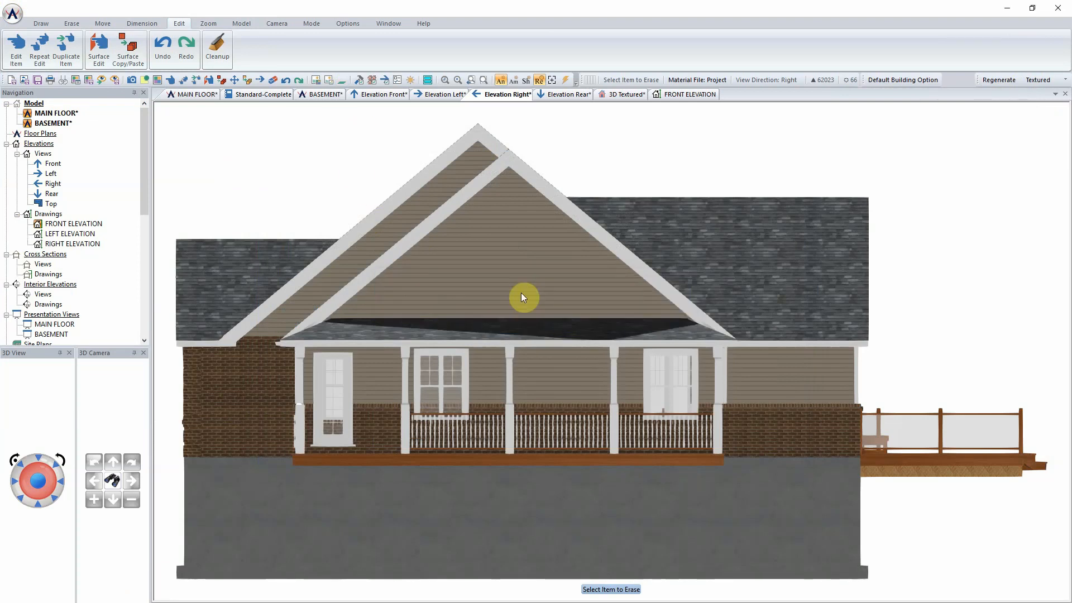
Step: Switch to the rear elevation, set its 3D mode to Textured and regenerate the view
{"action": "left_click", "coordinate": [566, 95]}
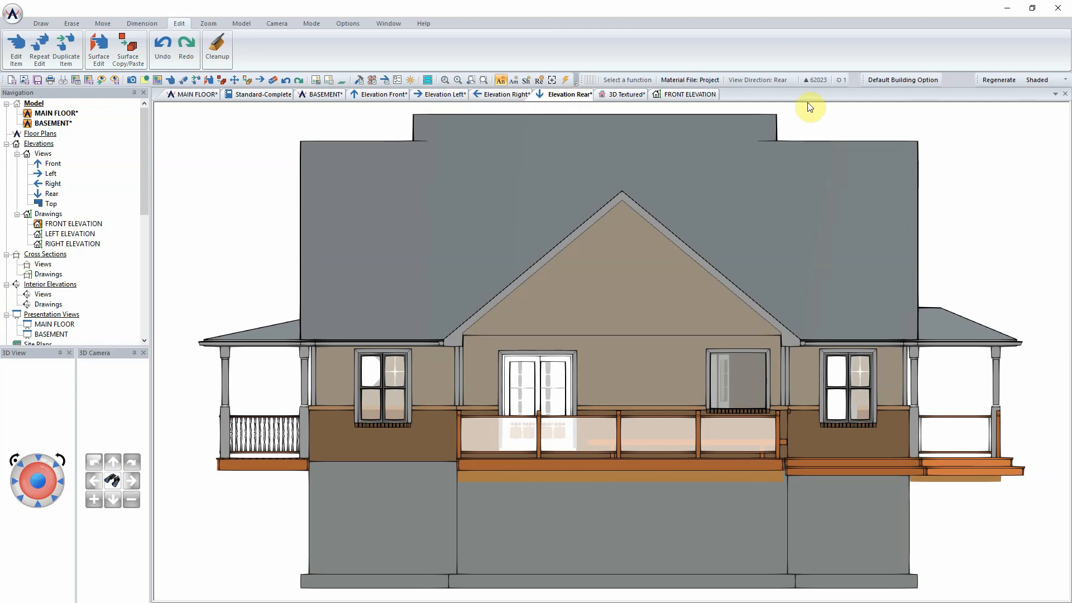
{"action": "left_click", "coordinate": [504, 95]}
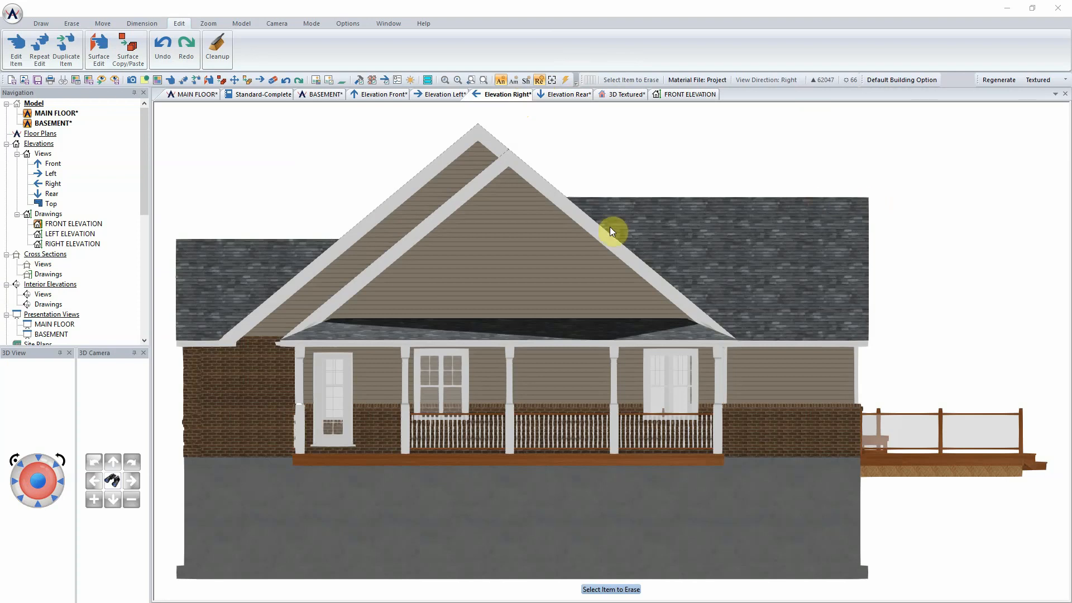
{"action": "left_click", "coordinate": [564, 95]}
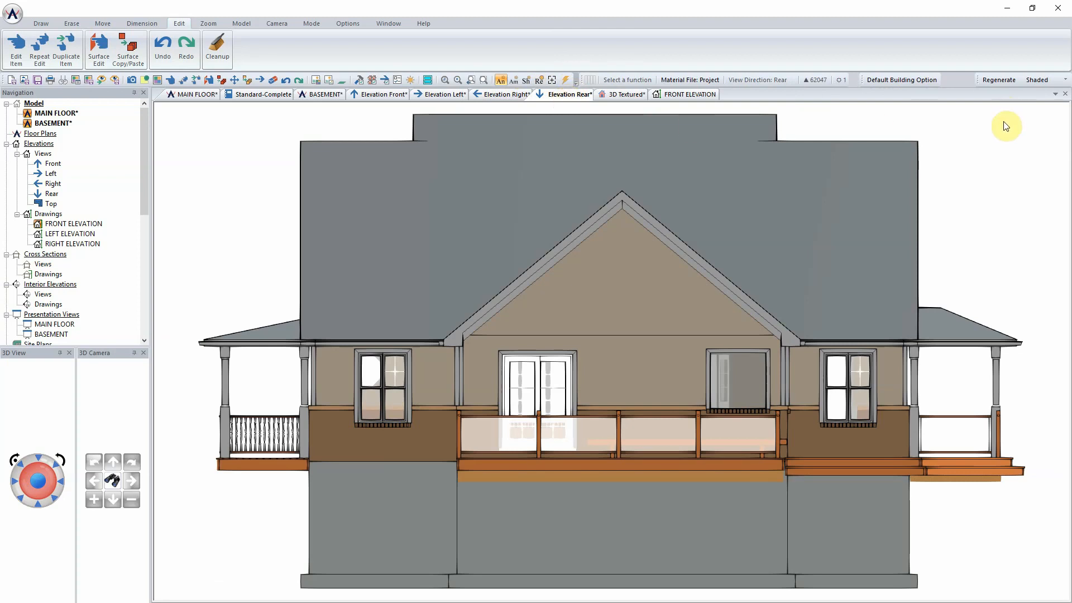
{"action": "left_click", "coordinate": [1037, 79]}
{"action": "left_click", "coordinate": [1037, 140]}
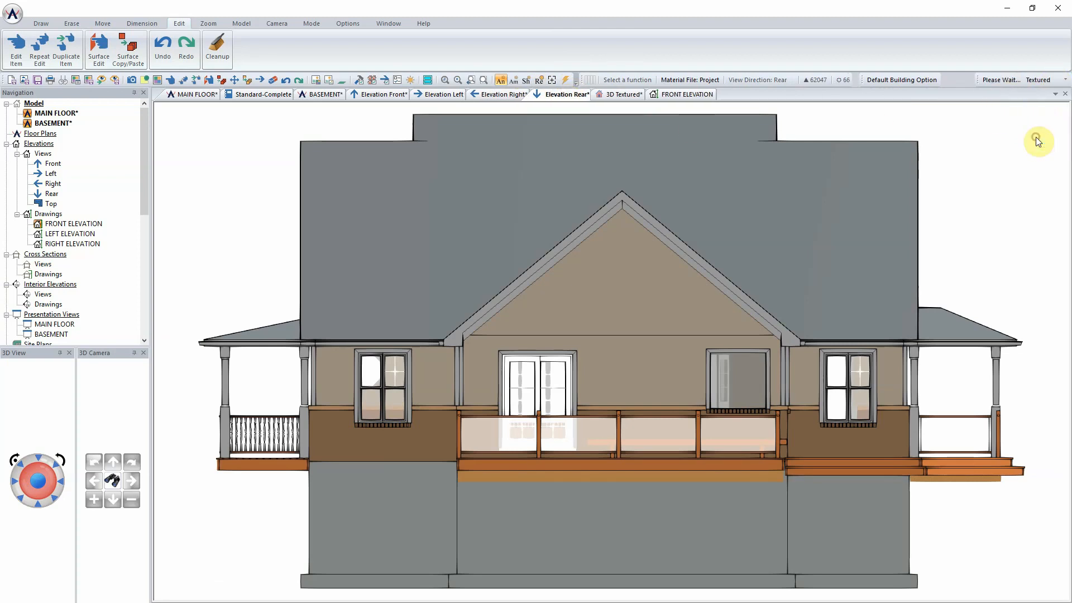
{"action": "left_click", "coordinate": [991, 79]}
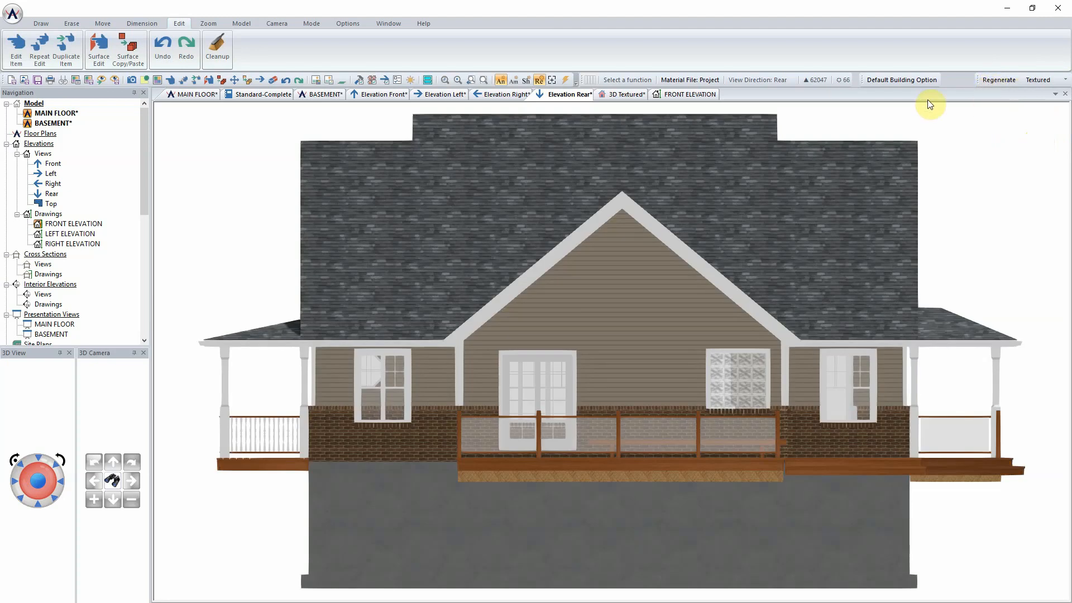
Step: Save the rear elevation as a SoftPlan drawing named REAR ELEVATION, with Auto Paint and Save Model Paint enabled
{"action": "left_click", "coordinate": [12, 13]}
{"action": "mouse_move", "coordinate": [42, 137]}
{"action": "mouse_move", "coordinate": [168, 164]}
{"action": "left_click", "coordinate": [218, 173]}
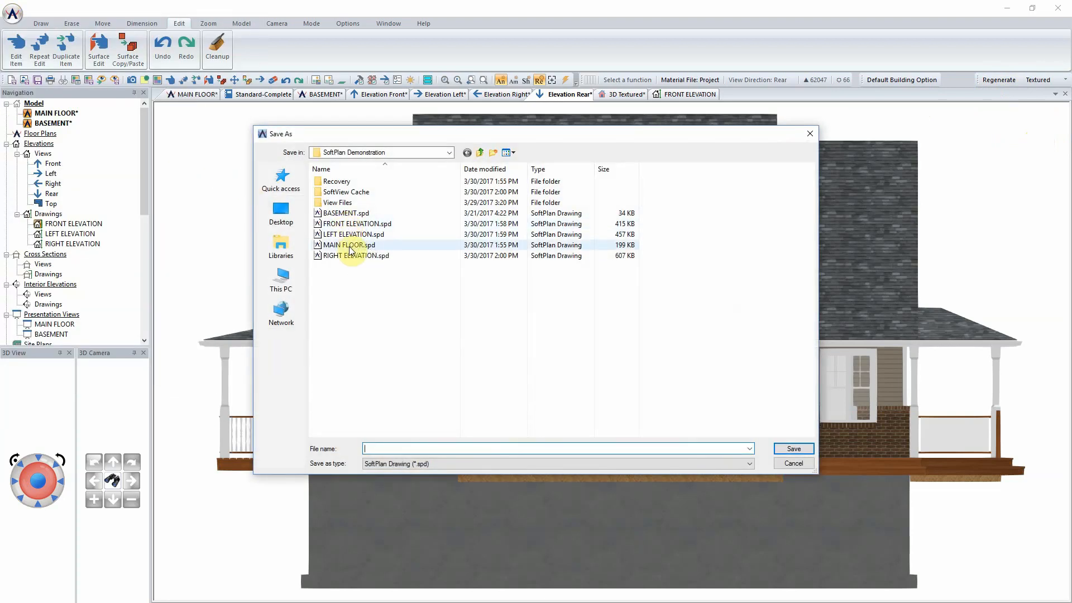
{"action": "left_click", "coordinate": [400, 447]}
{"action": "type", "text": "REAR ELEVATION"}
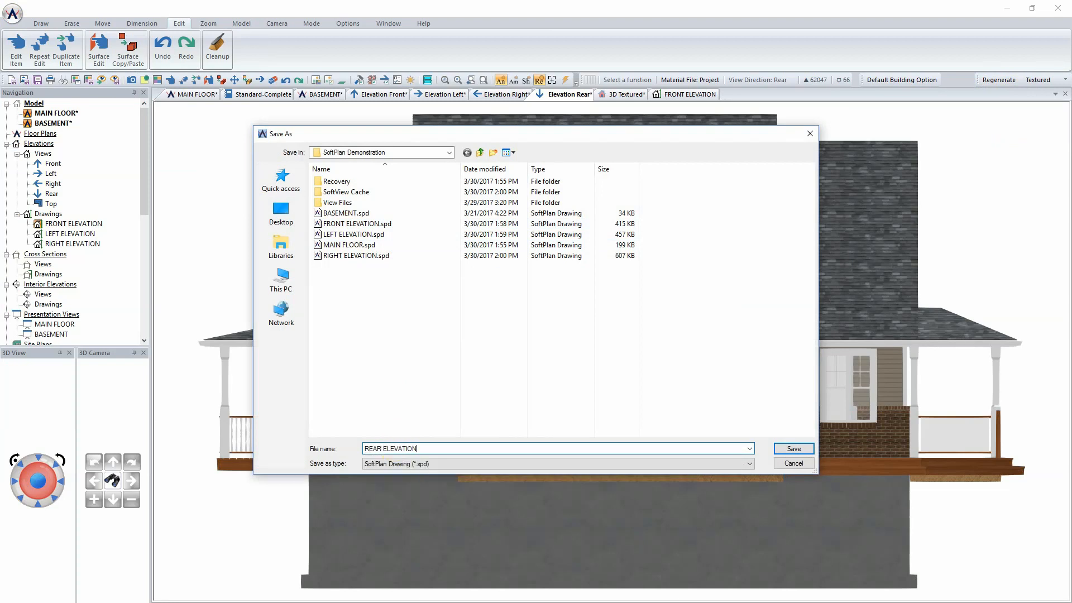
{"action": "left_click", "coordinate": [793, 449]}
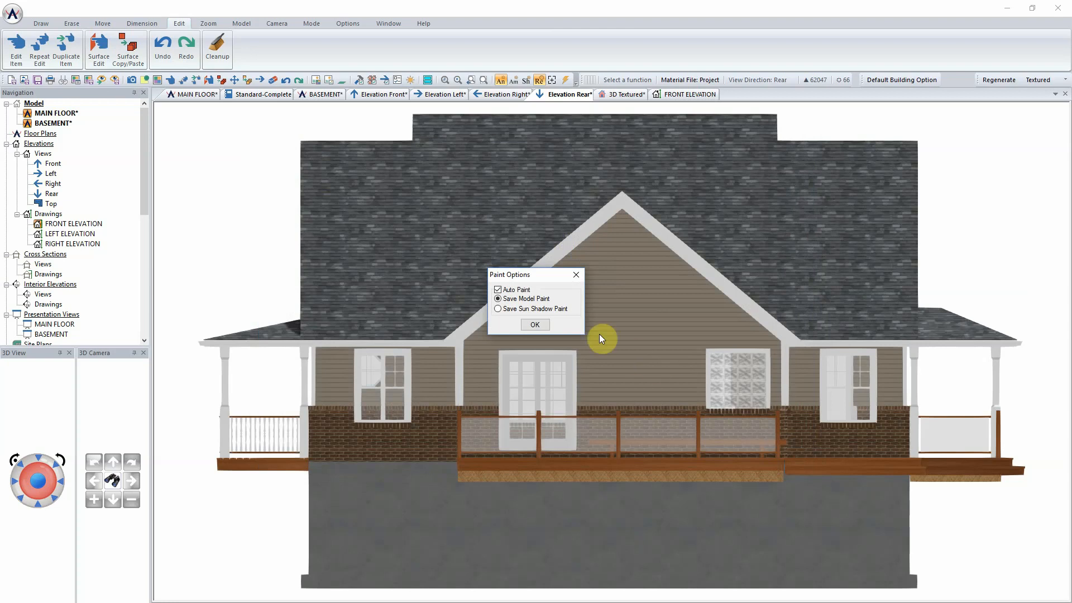
{"action": "left_click", "coordinate": [533, 325]}
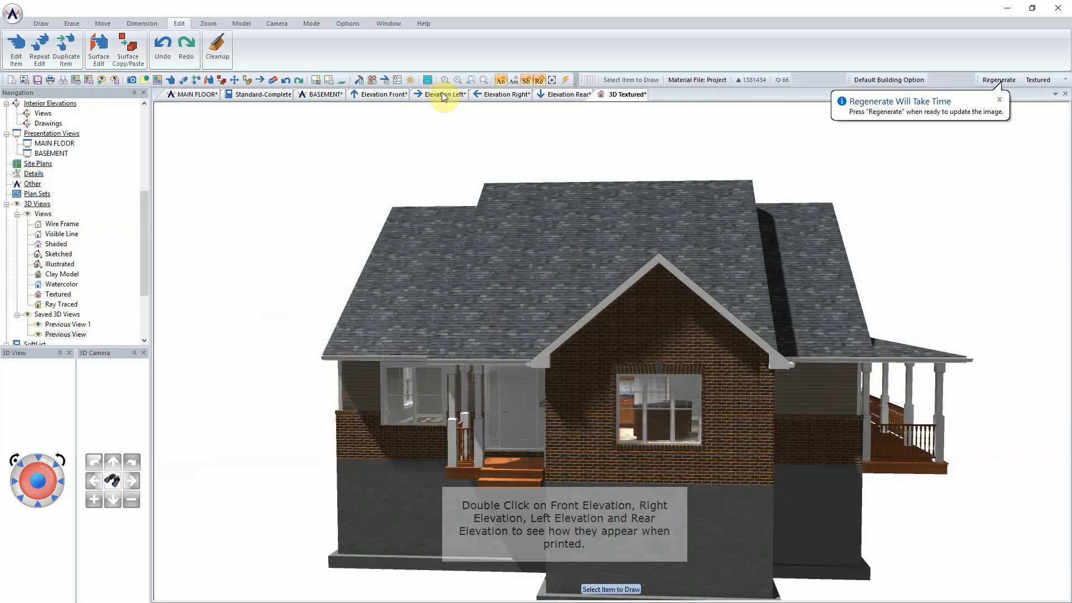
Step: Open the saved FRONT, LEFT, RIGHT and REAR ELEVATION drawings to check how each will look when printed
{"action": "left_click", "coordinate": [389, 96]}
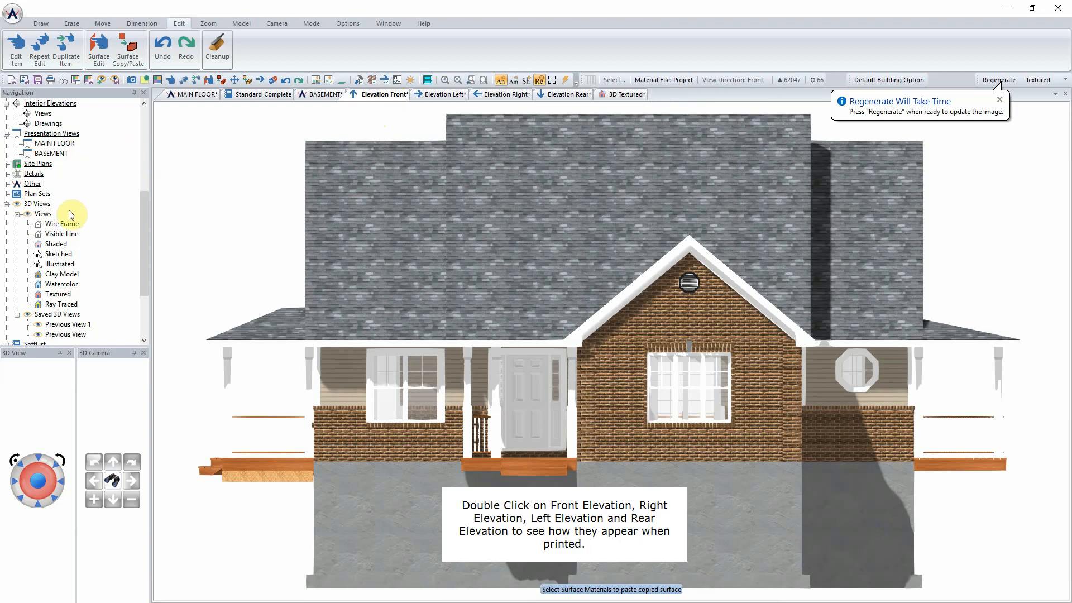
{"action": "left_click_drag", "start_coordinate": [149, 200], "coordinate": [148, 106]}
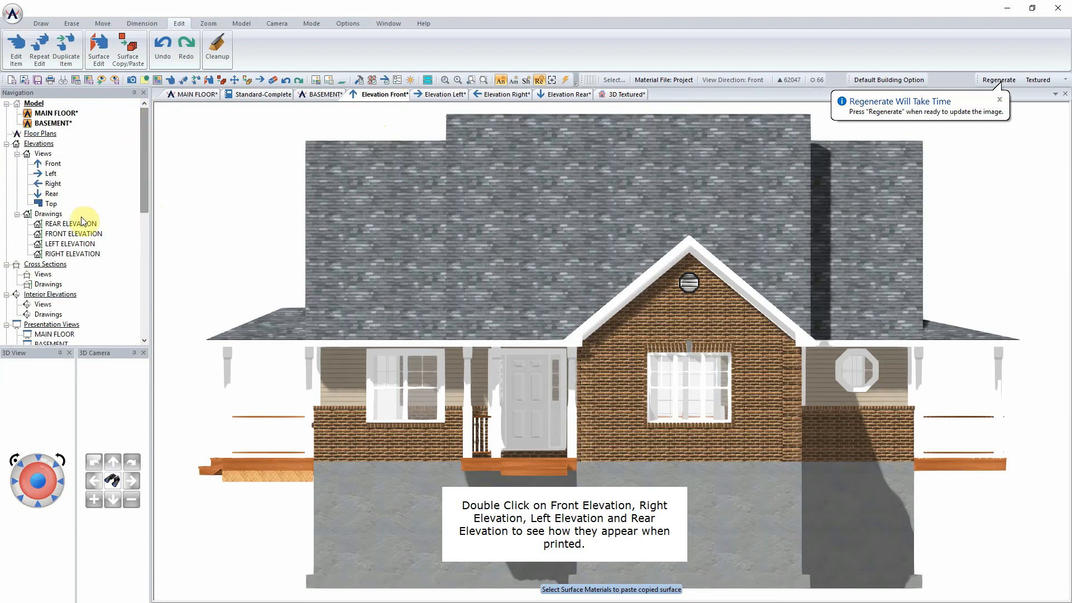
{"action": "double_click", "coordinate": [79, 235]}
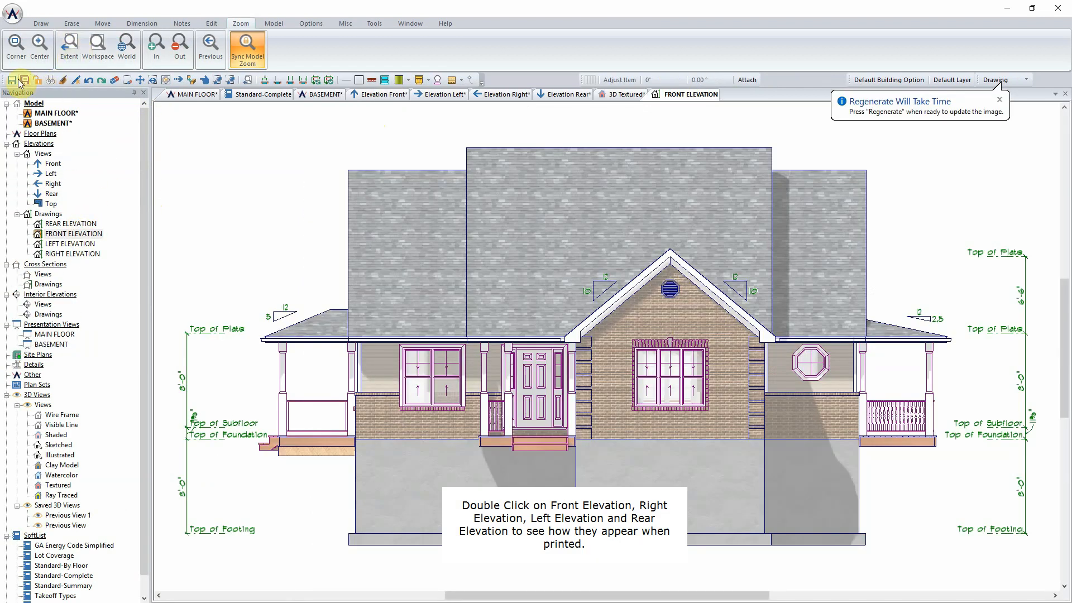
{"action": "double_click", "coordinate": [70, 244]}
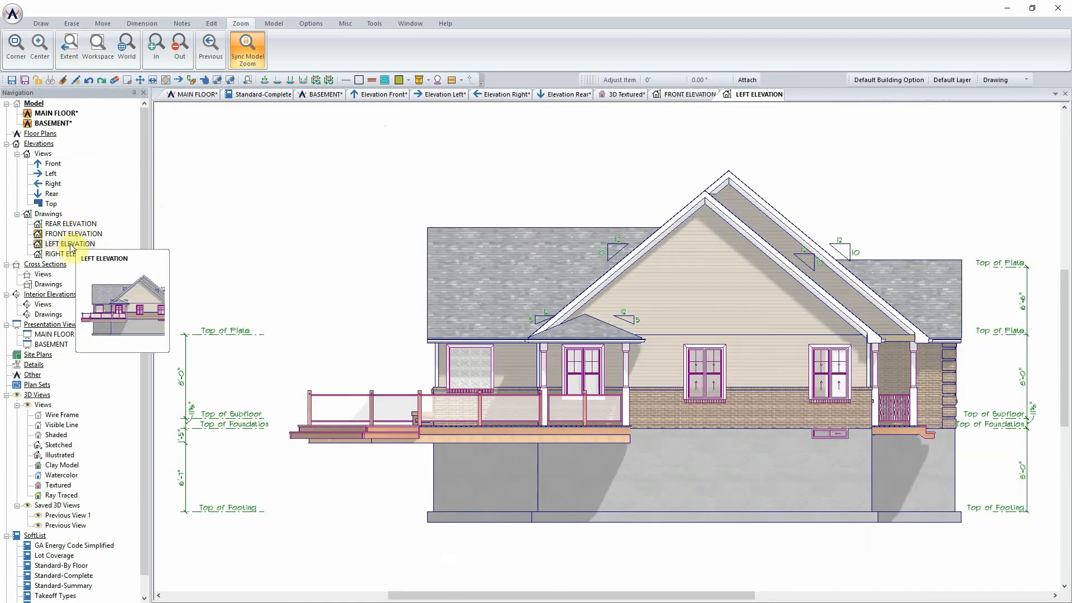
{"action": "double_click", "coordinate": [66, 264]}
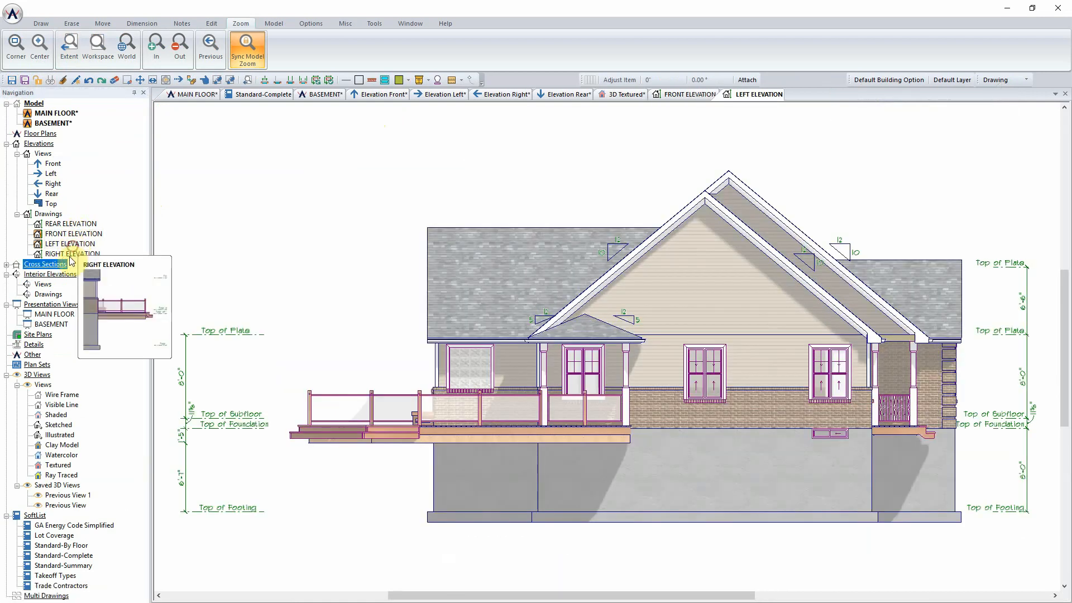
{"action": "left_click", "coordinate": [69, 255]}
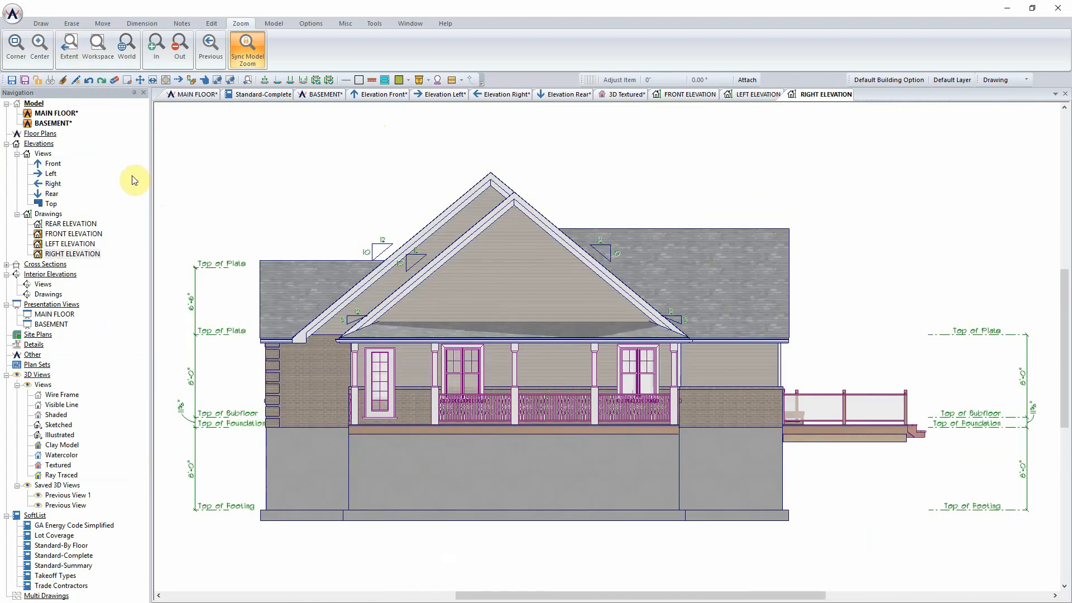
{"action": "left_click", "coordinate": [68, 223]}
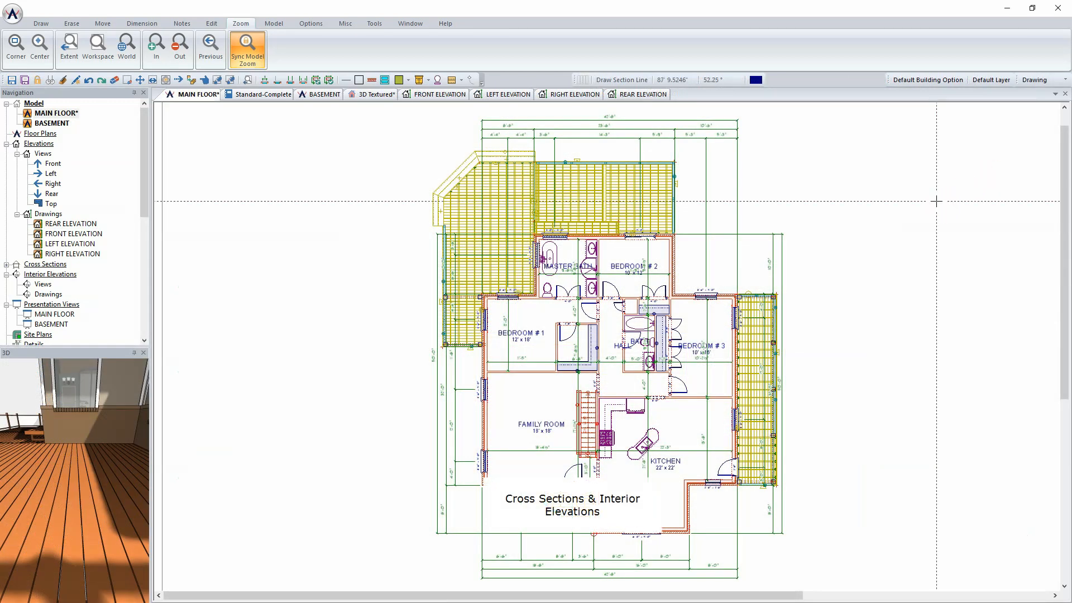
Step: Draw a vertical section line across the whole main floor plan, from below the kitchen to beyond the rear deck, viewing toward the family room
{"action": "scroll", "coordinate": [751, 335], "scroll_direction": "down", "scroll_amount": 1}
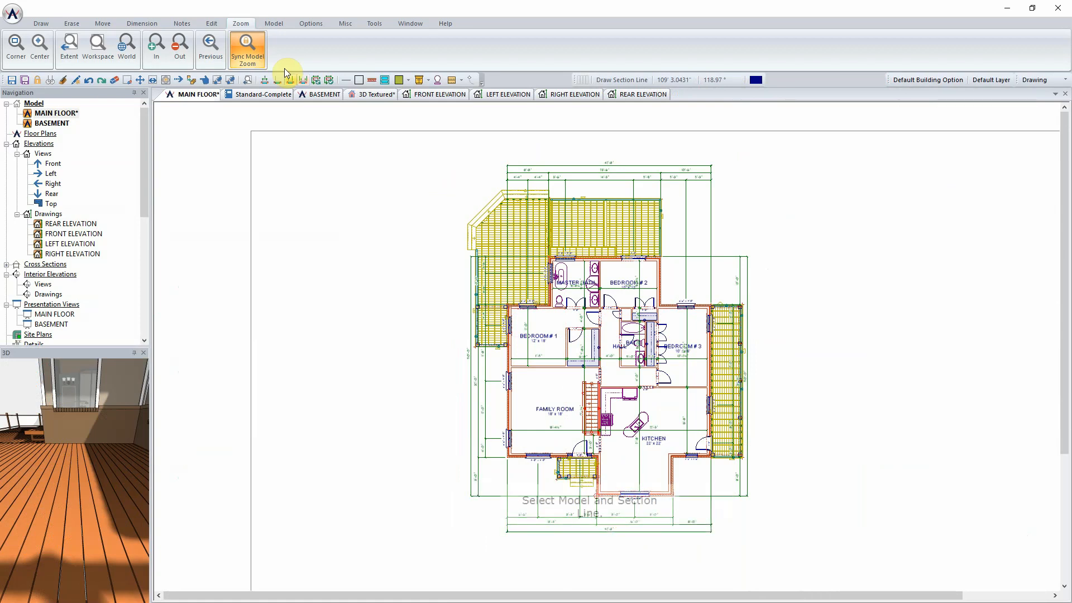
{"action": "left_click", "coordinate": [273, 24]}
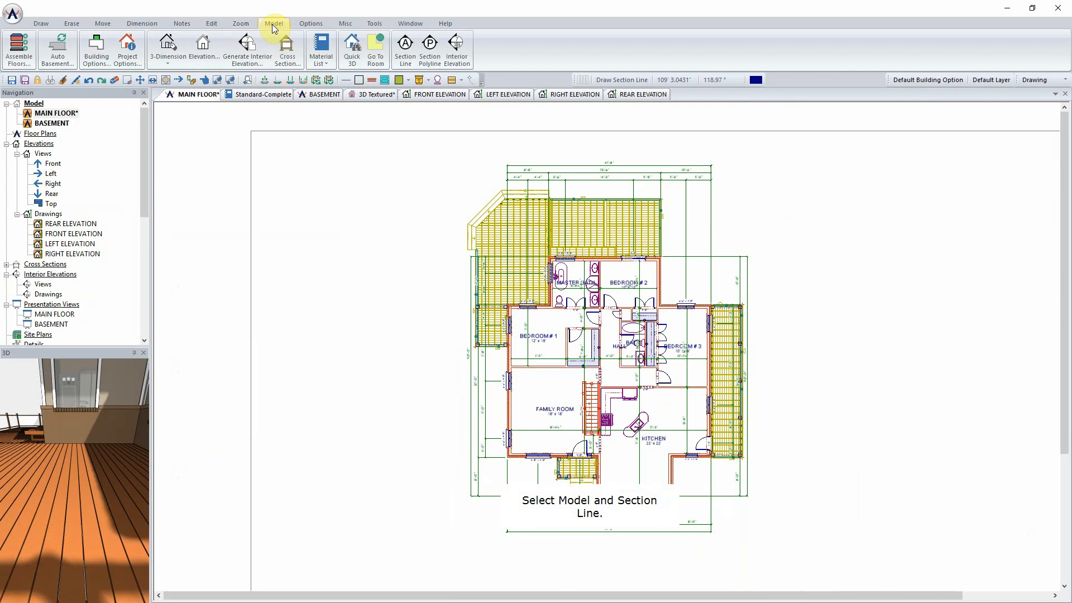
{"action": "left_click", "coordinate": [406, 50]}
{"action": "scroll", "coordinate": [605, 352], "scroll_direction": "up", "scroll_amount": 5}
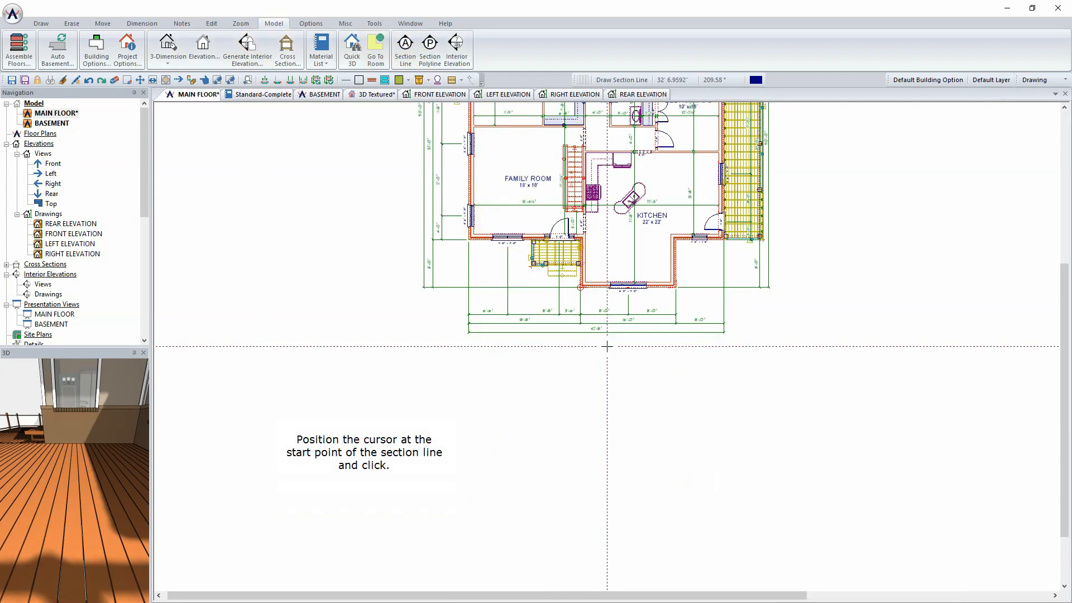
{"action": "left_click", "coordinate": [602, 356]}
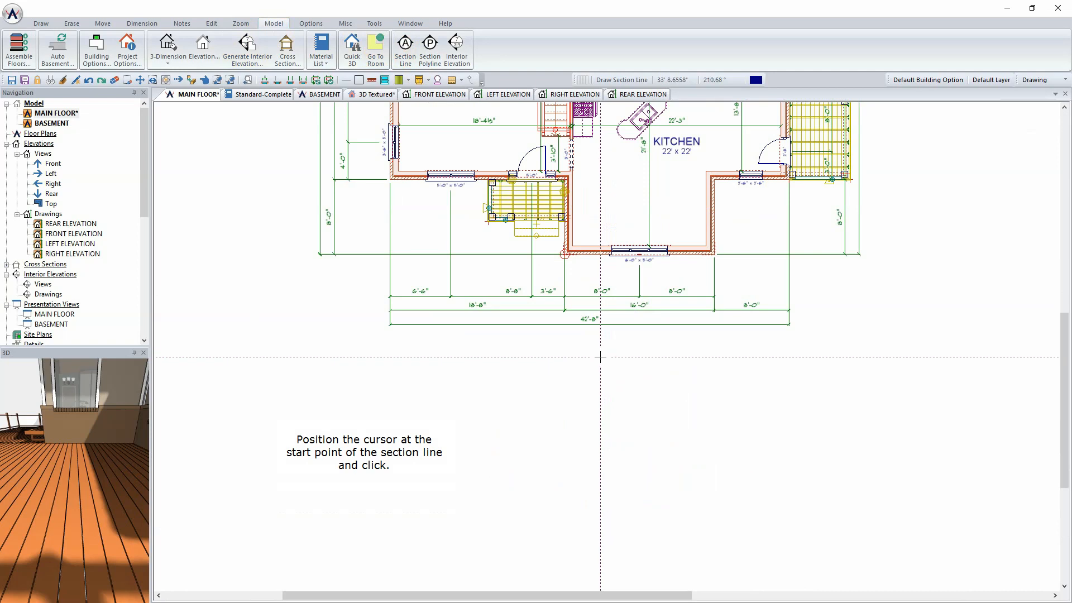
{"action": "scroll", "coordinate": [601, 271], "scroll_direction": "down", "scroll_amount": 3}
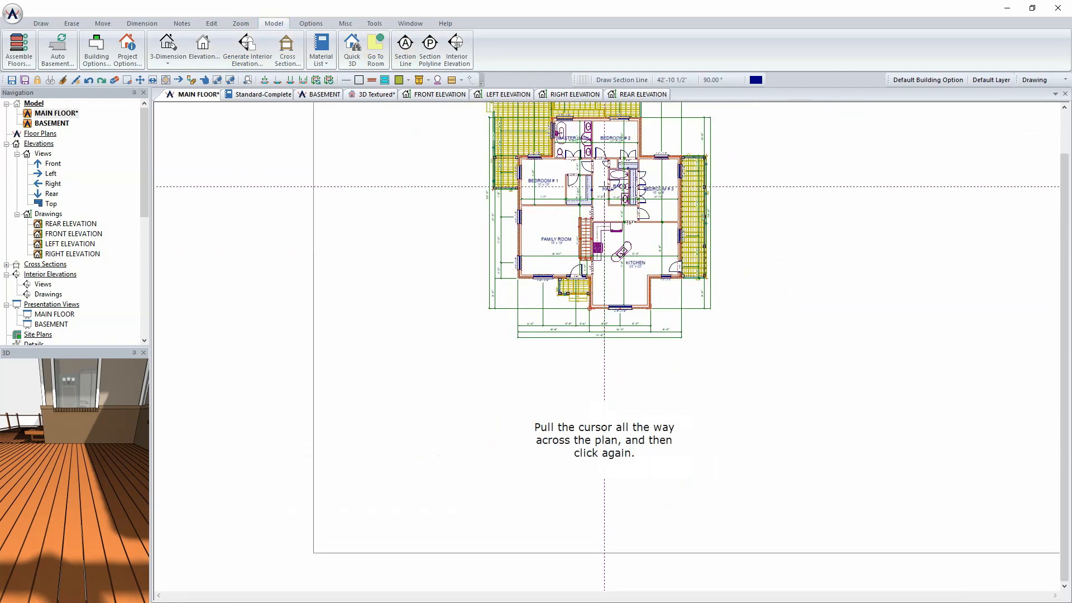
{"action": "left_click", "coordinate": [604, 128]}
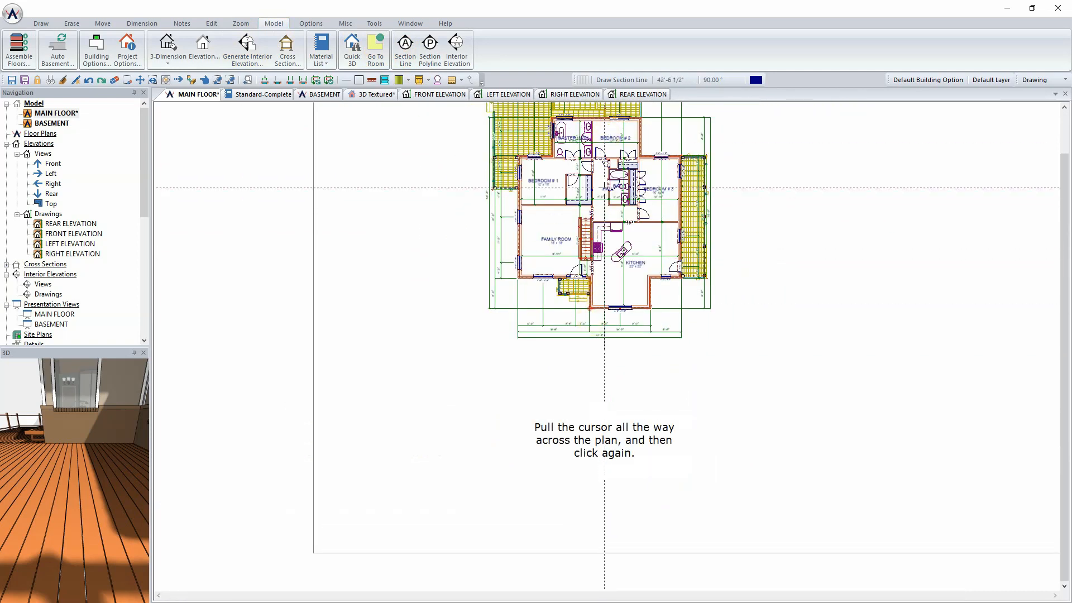
{"action": "scroll", "coordinate": [604, 114], "scroll_direction": "down", "scroll_amount": 2}
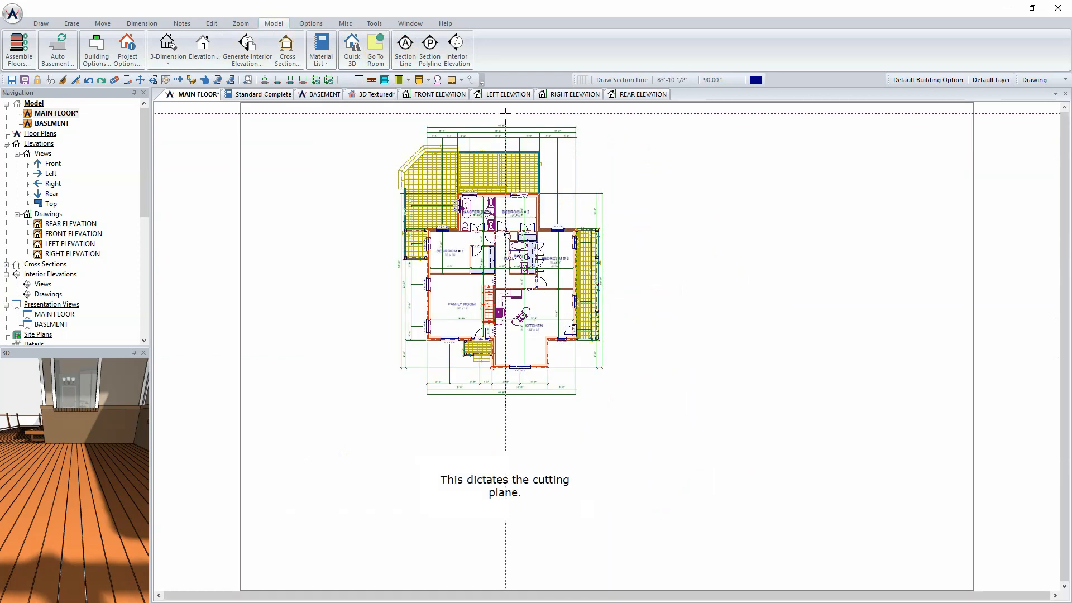
{"action": "scroll", "coordinate": [505, 113], "scroll_direction": "up", "scroll_amount": 5}
{"action": "left_click", "coordinate": [606, 347]}
{"action": "left_click", "coordinate": [550, 358]}
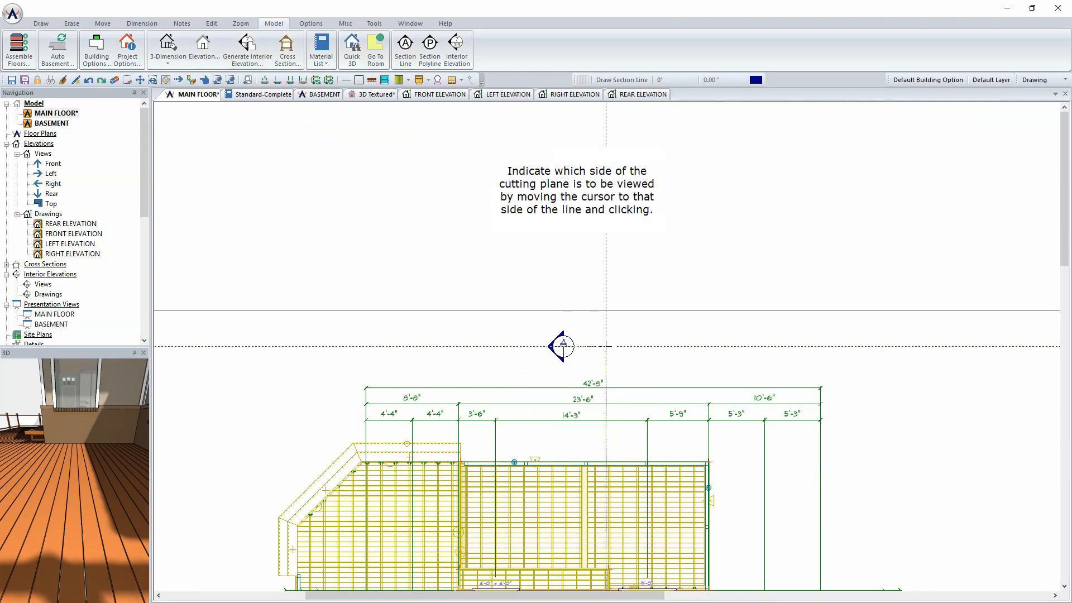
{"action": "scroll", "coordinate": [628, 570], "scroll_direction": "down", "scroll_amount": 2}
{"action": "middle_click_drag", "start_coordinate": [629, 564], "coordinate": [656, 384]}
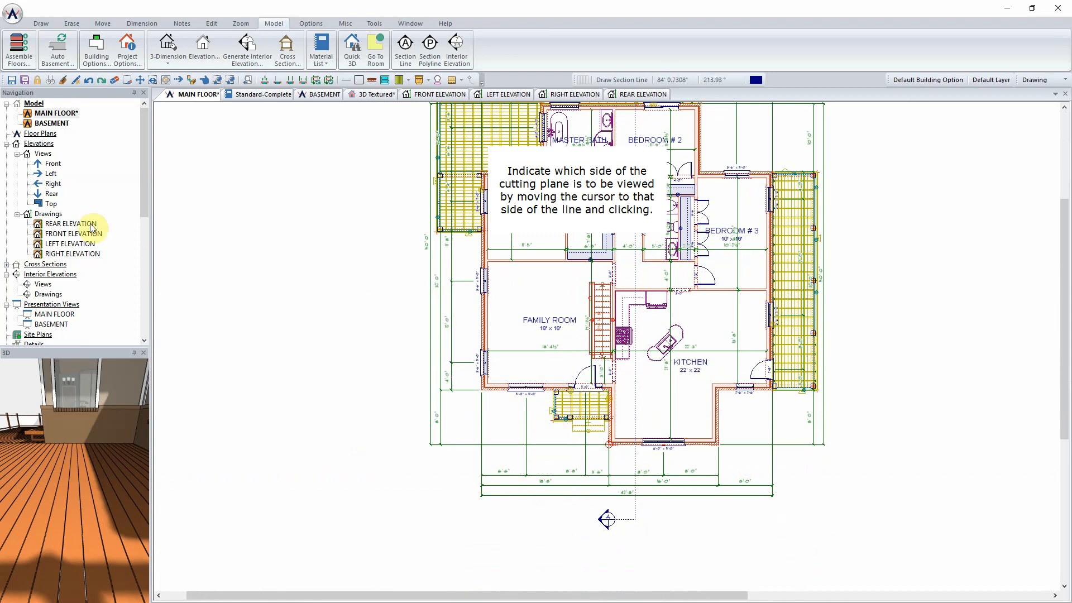
Step: List the project's cross section views and open the view for section line A
{"action": "mouse_move", "coordinate": [142, 202]}
{"action": "left_mouse_down"}
{"action": "mouse_move", "coordinate": [149, 244]}
{"action": "mouse_move", "coordinate": [148, 206]}
{"action": "left_mouse_up"}
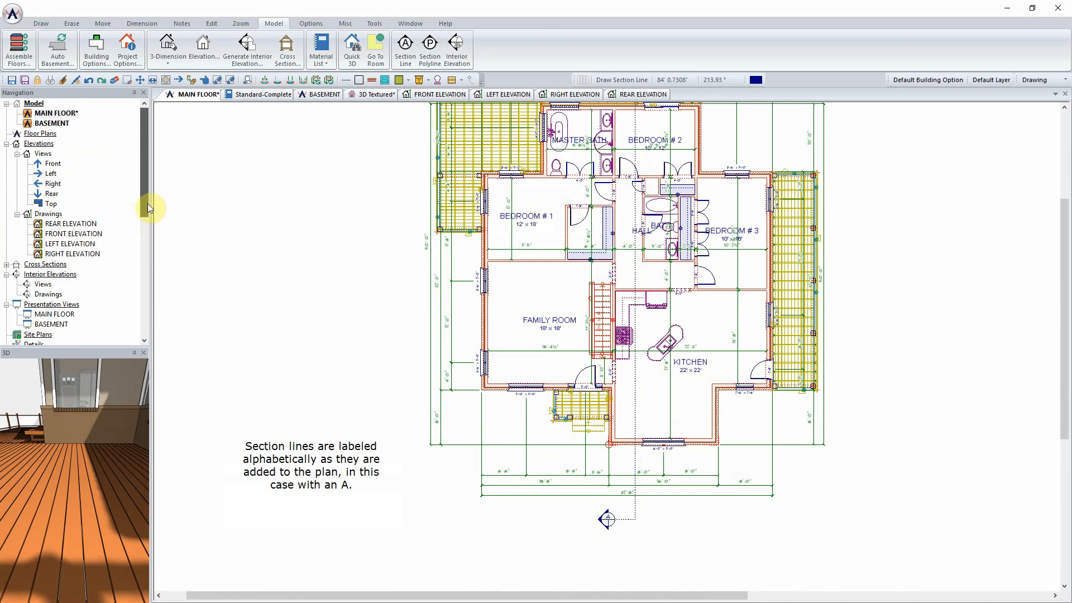
{"action": "left_click", "coordinate": [7, 264]}
{"action": "left_click", "coordinate": [17, 274]}
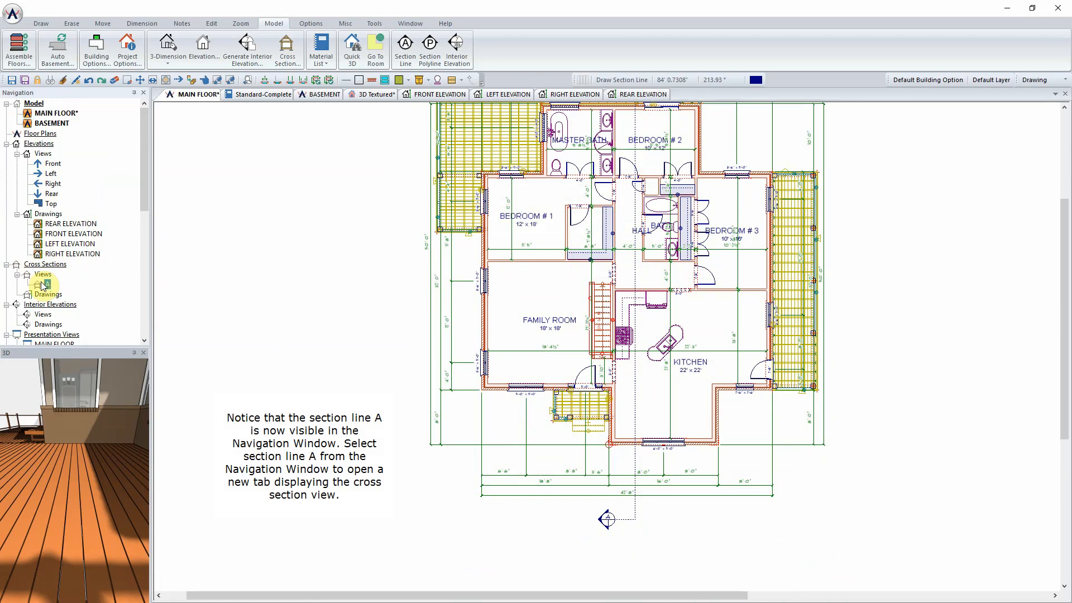
{"action": "double_click", "coordinate": [43, 285]}
{"action": "left_click", "coordinate": [529, 326]}
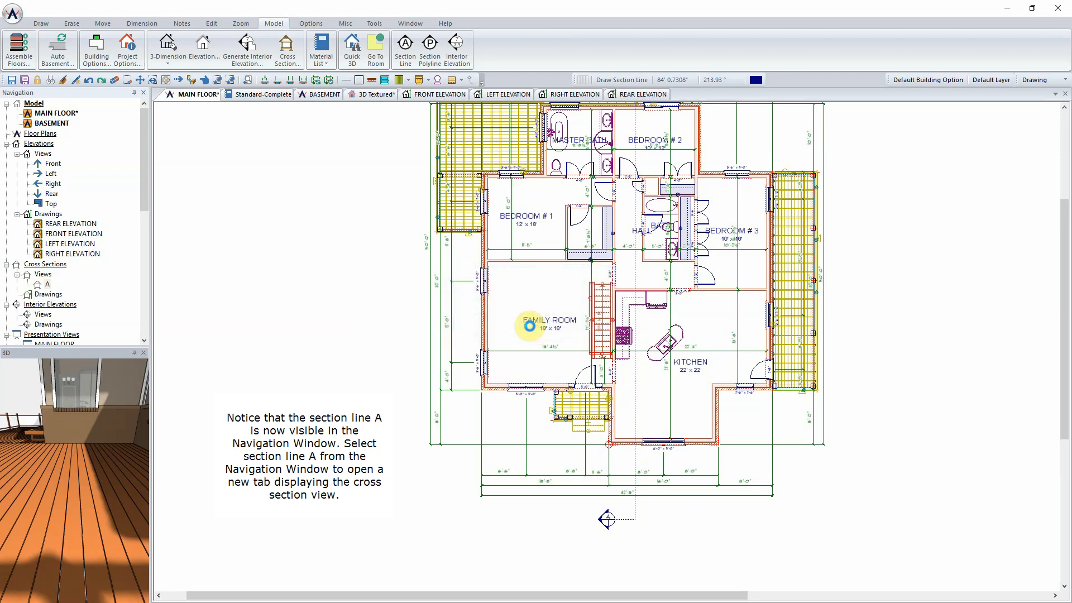
{"action": "left_click", "coordinate": [616, 389]}
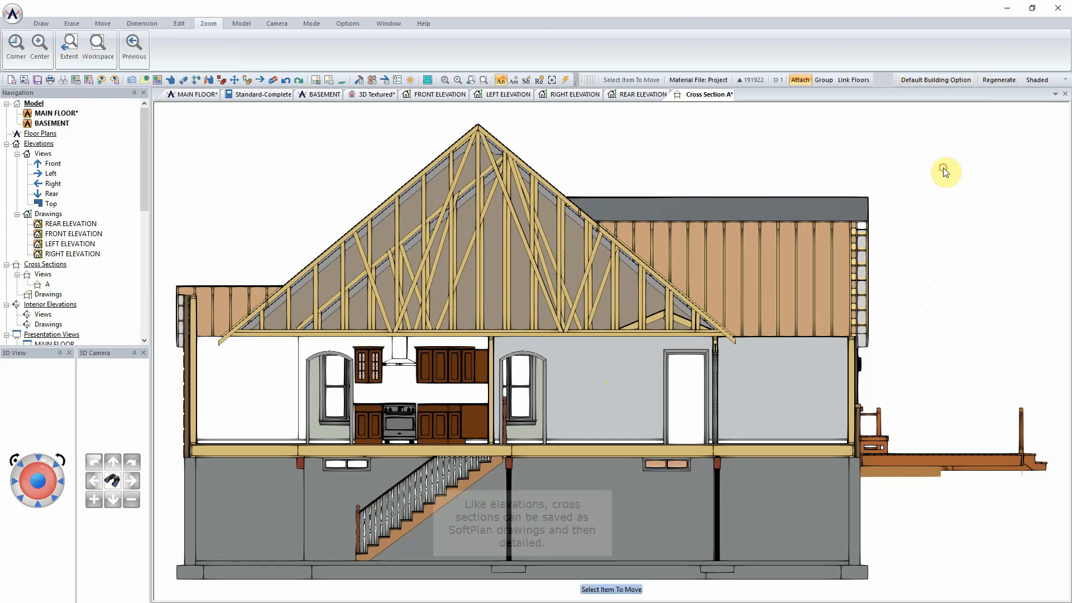
Step: Save the cross section view as a SoftPlan drawing named CROSS SECTION A with Auto Paint enabled, and open the saved drawing
{"action": "left_click", "coordinate": [12, 14]}
{"action": "mouse_move", "coordinate": [49, 136]}
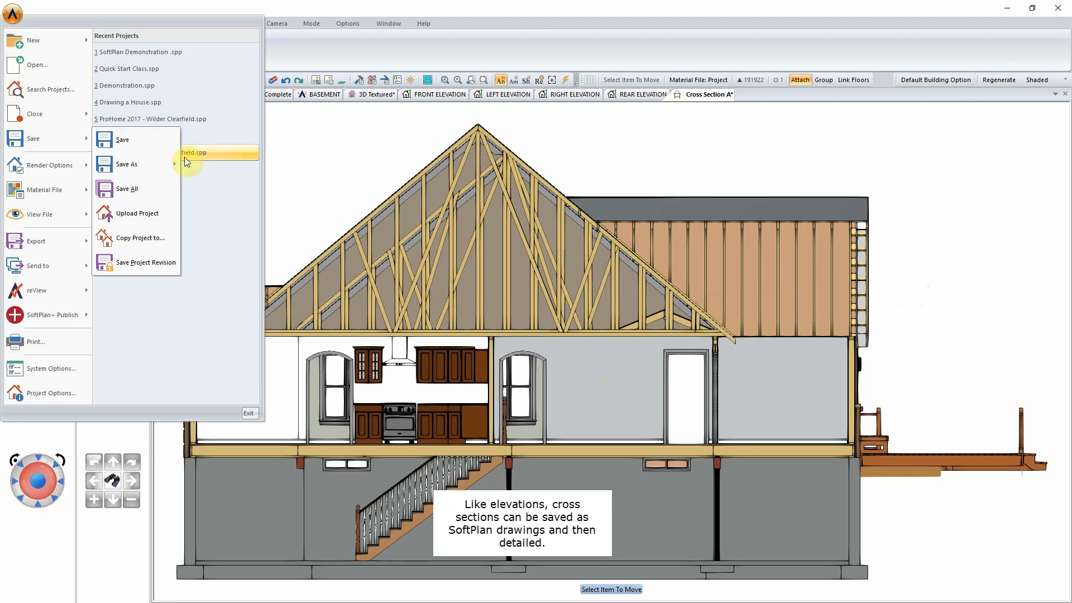
{"action": "mouse_move", "coordinate": [166, 166]}
{"action": "left_click", "coordinate": [222, 170]}
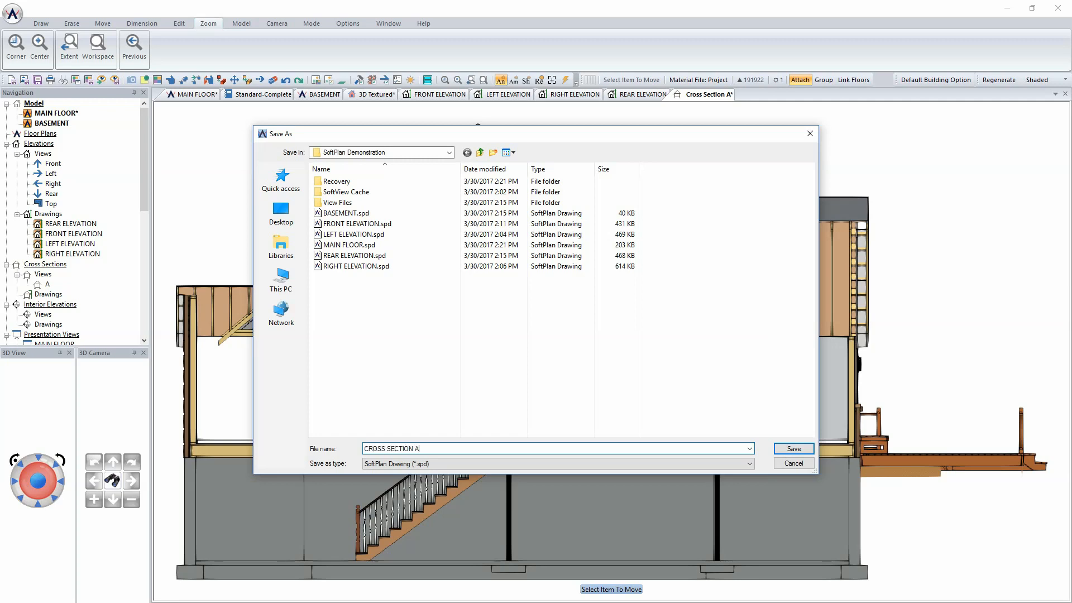
{"action": "left_click", "coordinate": [800, 452]}
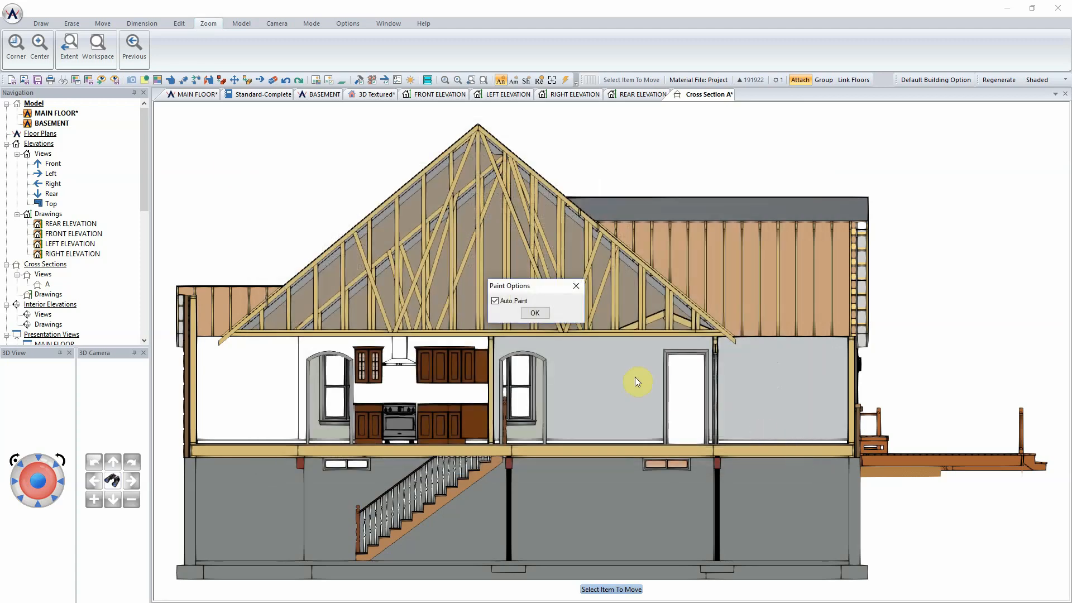
{"action": "left_click", "coordinate": [535, 314]}
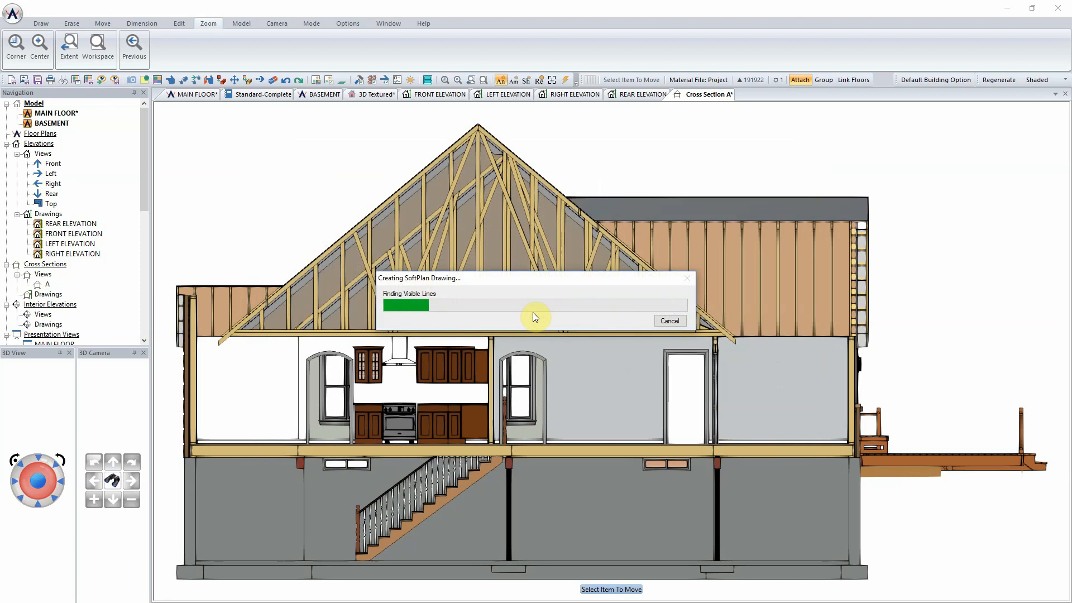
{"action": "double_click", "coordinate": [73, 305]}
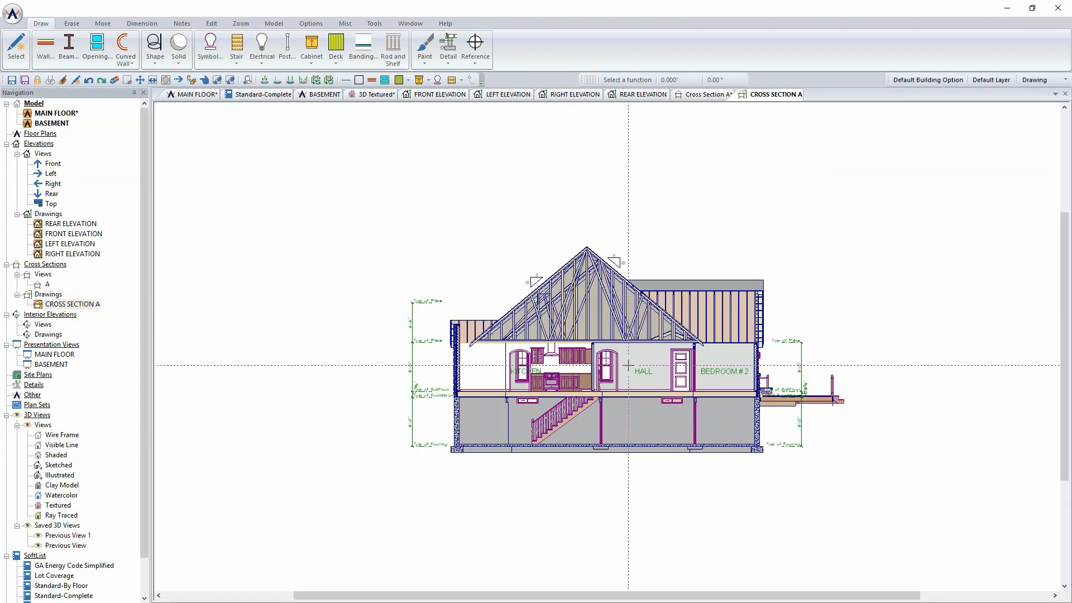
{"action": "scroll", "coordinate": [606, 346], "scroll_direction": "up", "scroll_amount": 3}
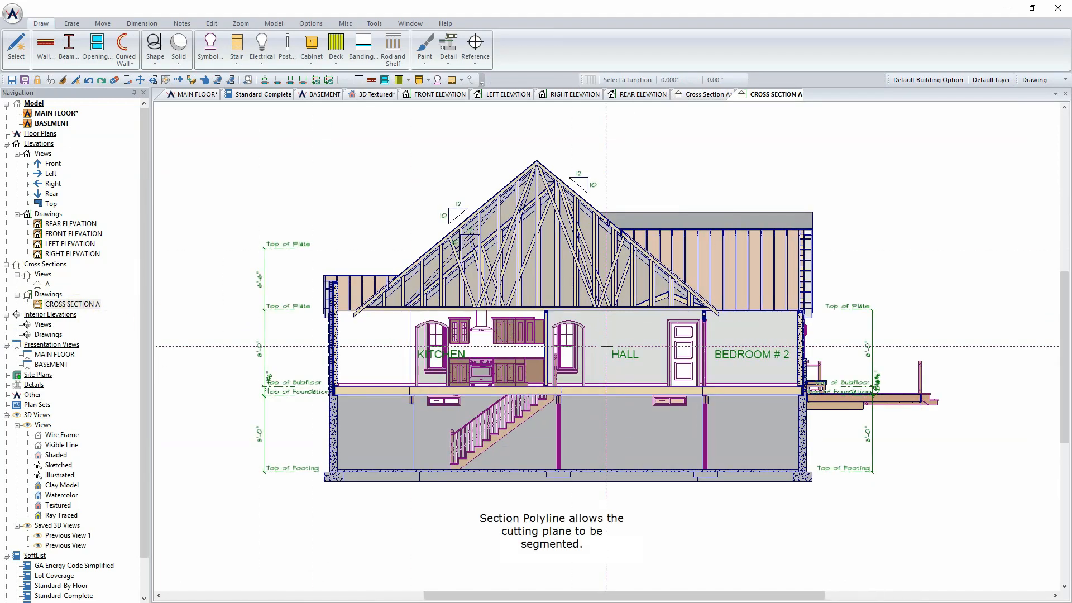
Step: Draw a three-segment section polyline across the main floor, from outside the family room, stepping behind the kitchen island, to beyond the side deck, viewing toward the rear
{"action": "left_click", "coordinate": [196, 95]}
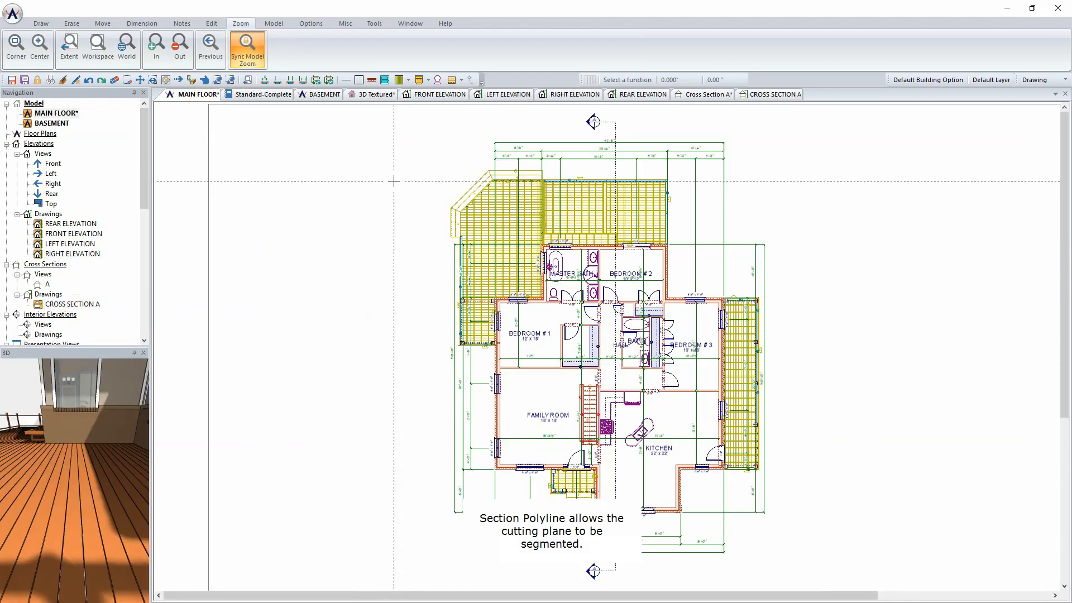
{"action": "left_click", "coordinate": [275, 23]}
{"action": "left_click", "coordinate": [430, 45]}
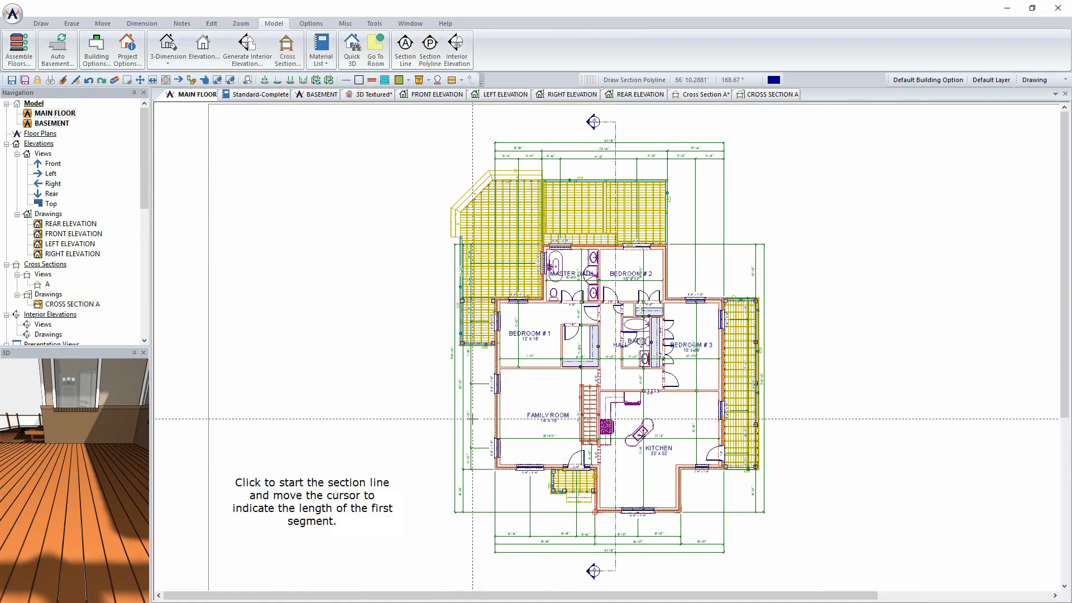
{"action": "left_click", "coordinate": [407, 450]}
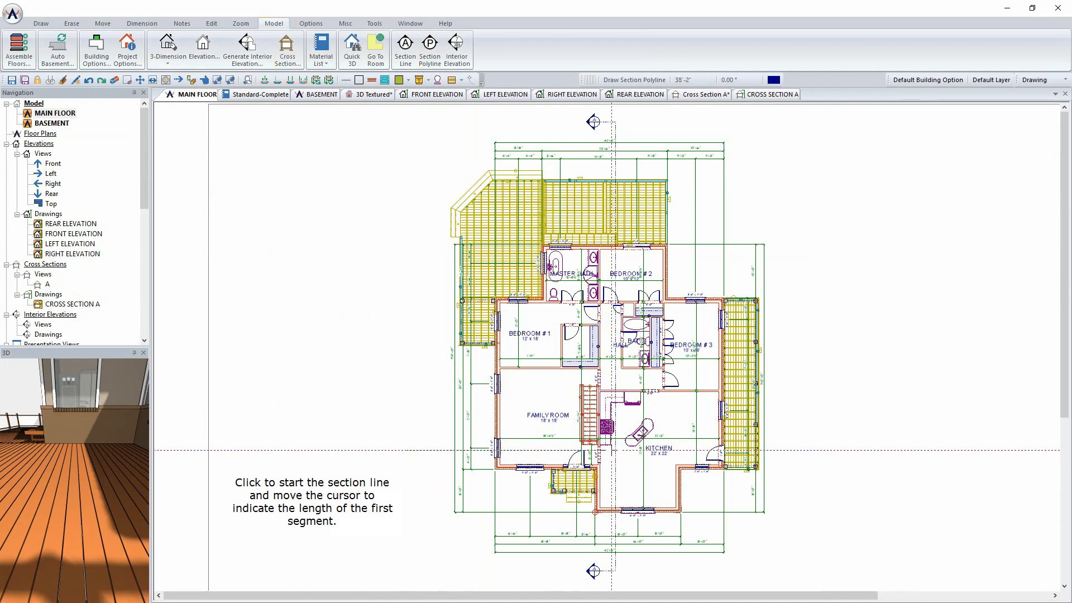
{"action": "left_click", "coordinate": [621, 450]}
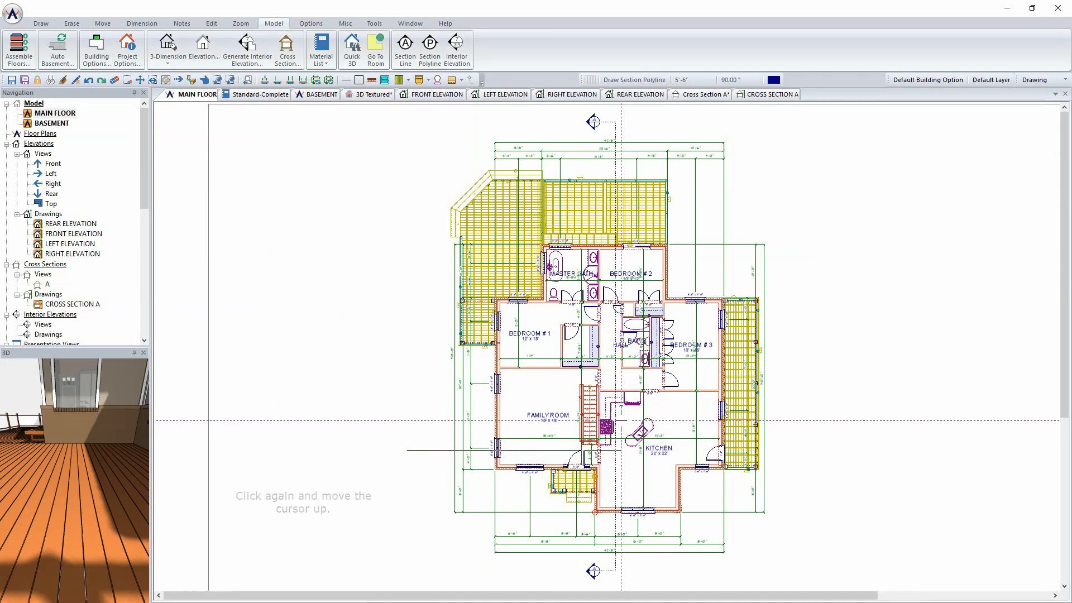
{"action": "left_click", "coordinate": [621, 413]}
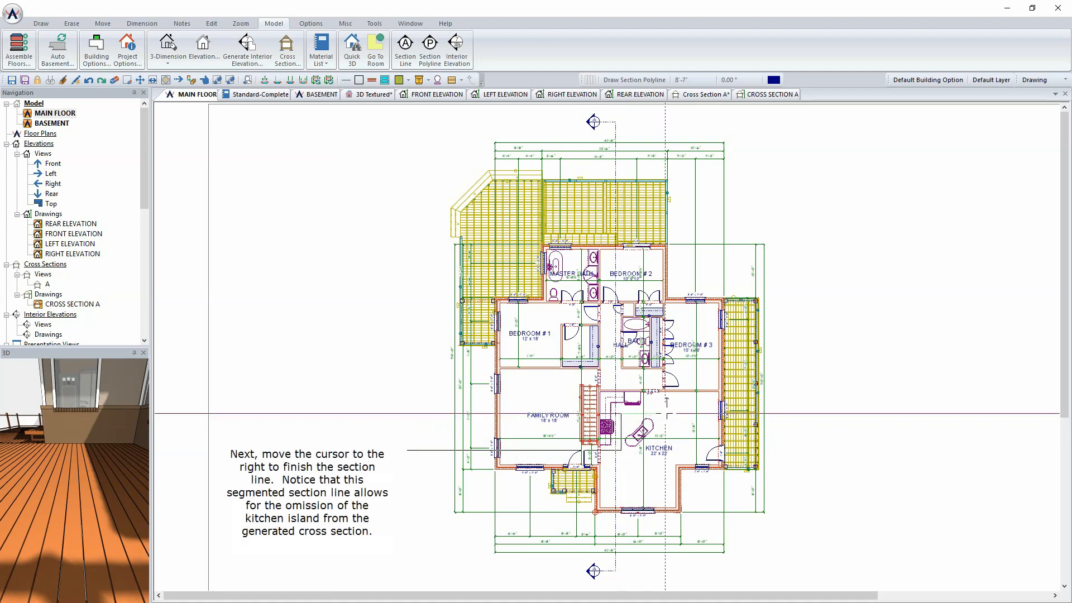
{"action": "left_click", "coordinate": [795, 414]}
{"action": "left_click", "coordinate": [795, 397]}
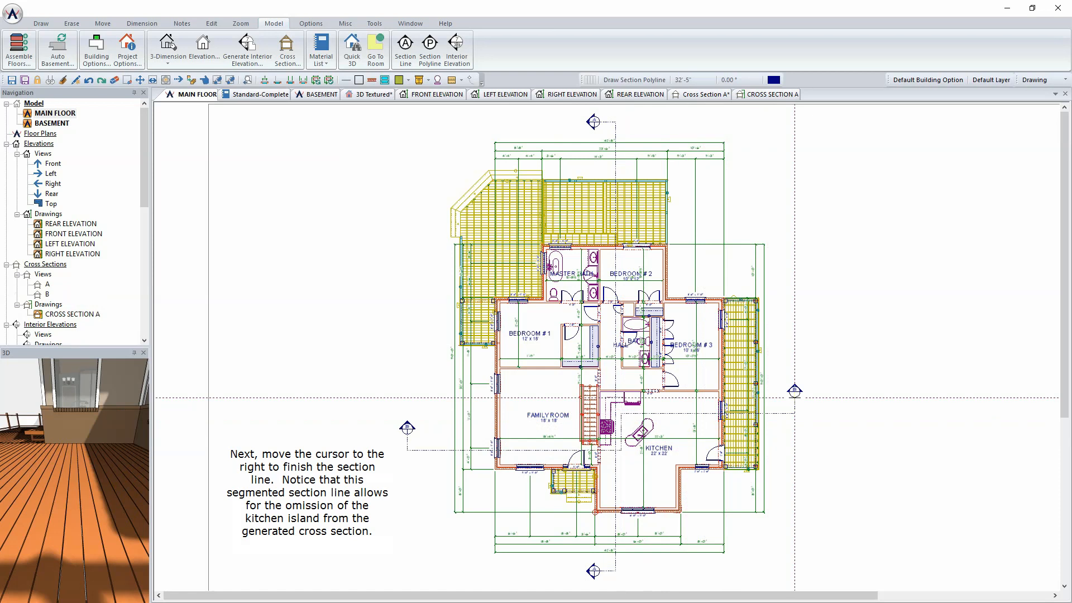
Step: Open the cross section view for section line B with Background enabled
{"action": "scroll", "coordinate": [777, 425], "scroll_direction": "up", "scroll_amount": 3}
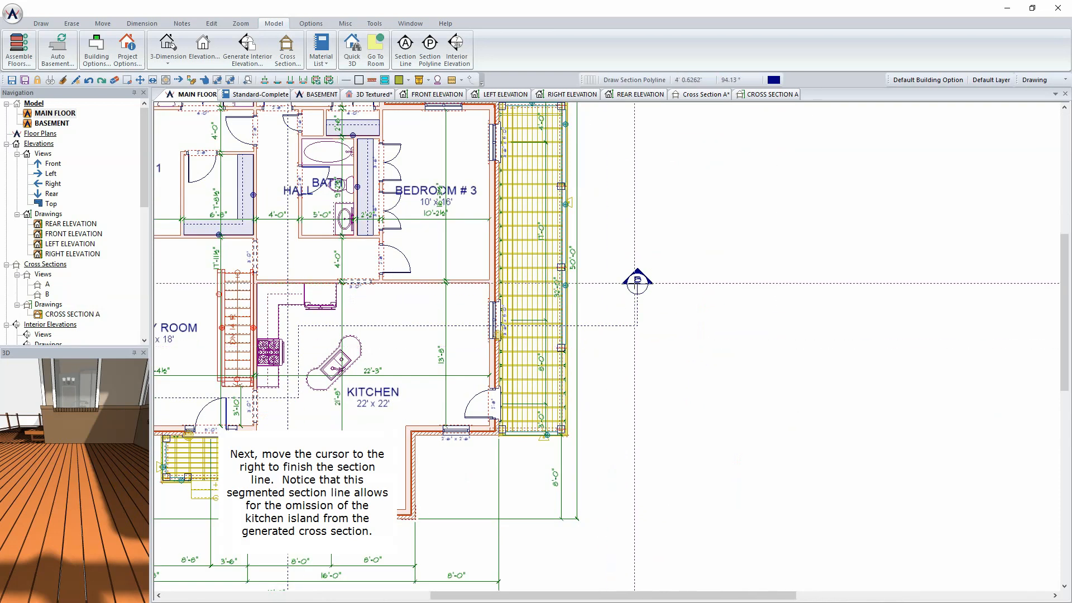
{"action": "left_click", "coordinate": [47, 295]}
{"action": "double_click", "coordinate": [48, 295]}
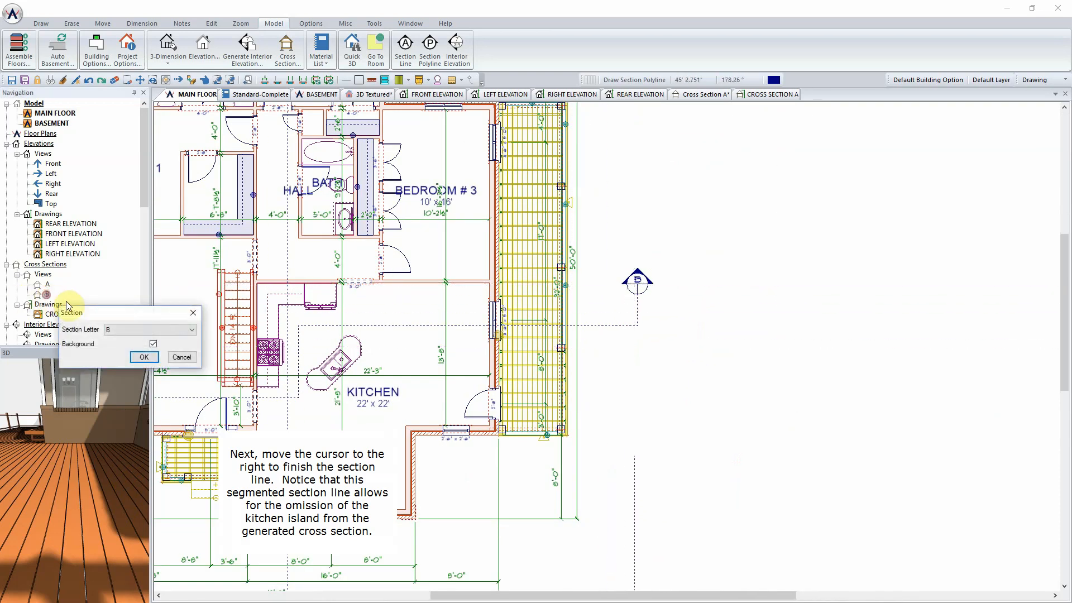
{"action": "left_click", "coordinate": [145, 357]}
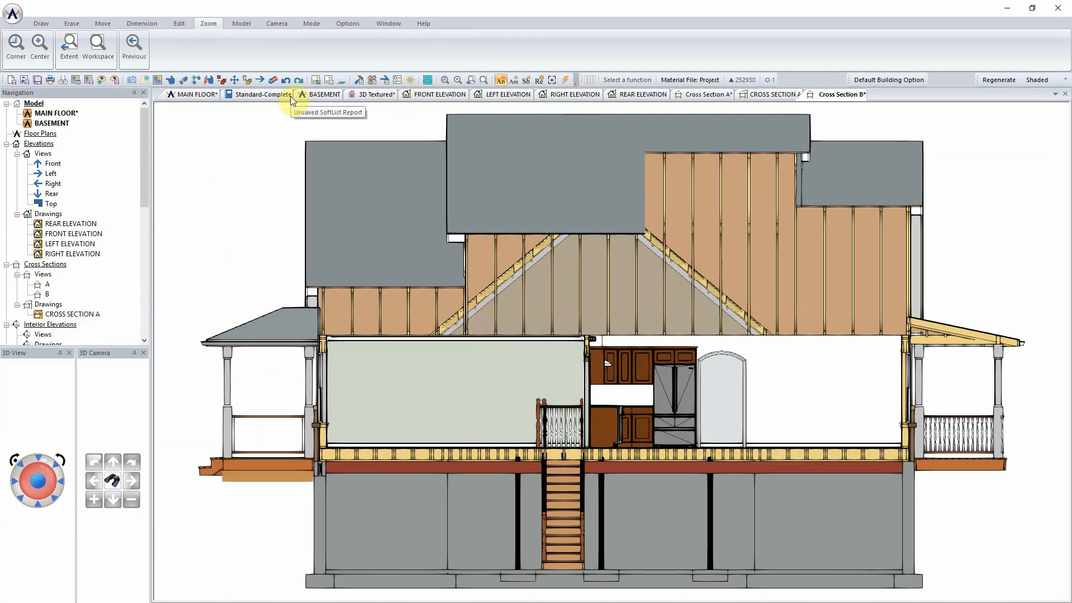
Step: Place an interior elevation marker in the master bath of the main floor plan, facing the sinks and shower
{"action": "left_click", "coordinate": [199, 97]}
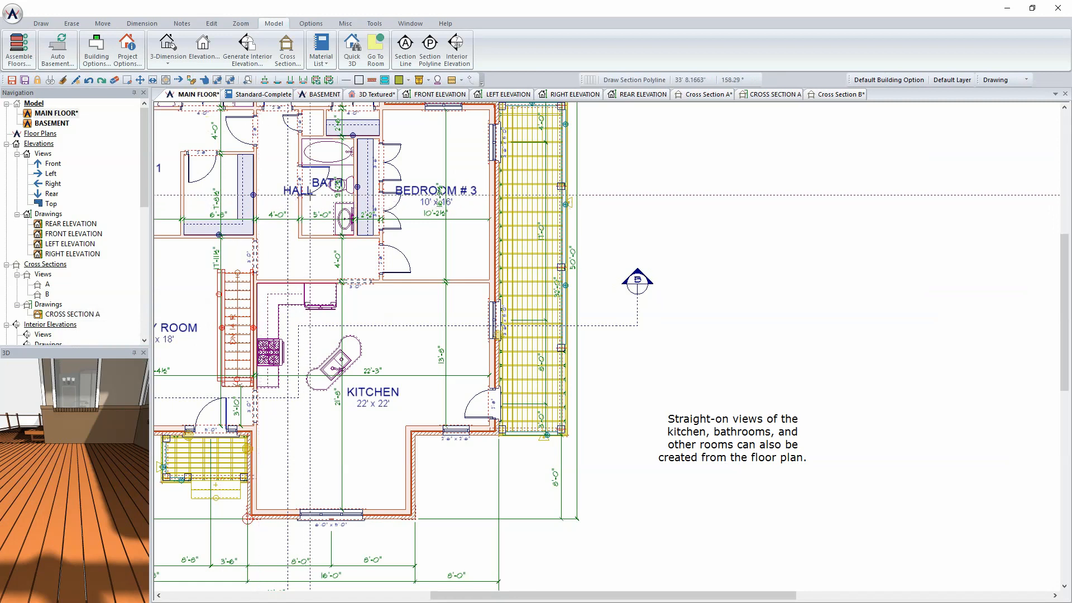
{"action": "scroll", "coordinate": [313, 190], "scroll_direction": "up", "scroll_amount": 1}
{"action": "scroll", "coordinate": [606, 346], "scroll_direction": "up", "scroll_amount": 2}
{"action": "middle_click_drag", "start_coordinate": [609, 350], "coordinate": [770, 565]}
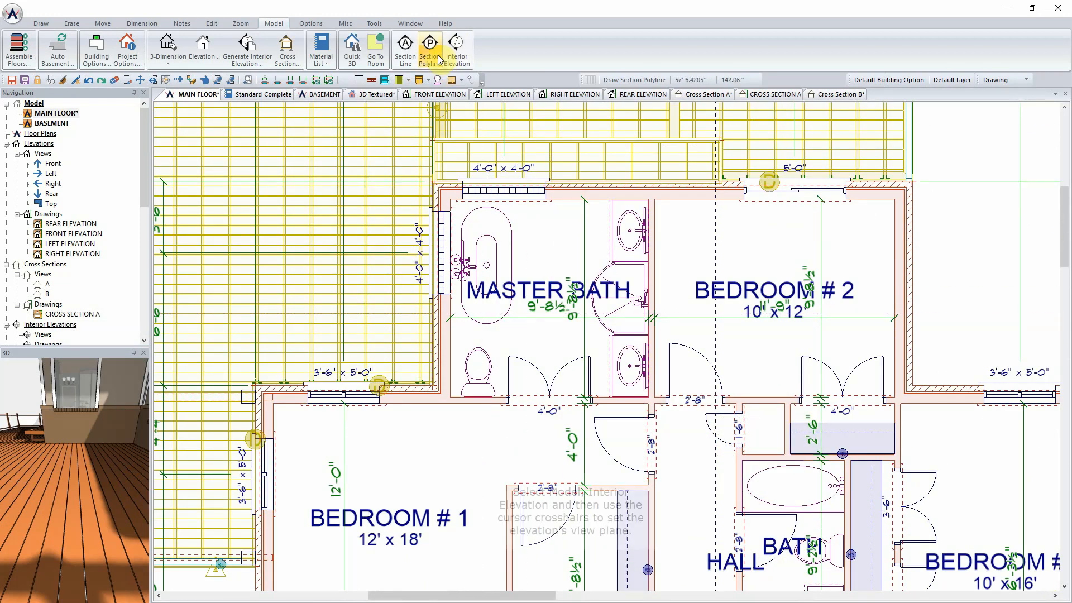
{"action": "left_click", "coordinate": [451, 53]}
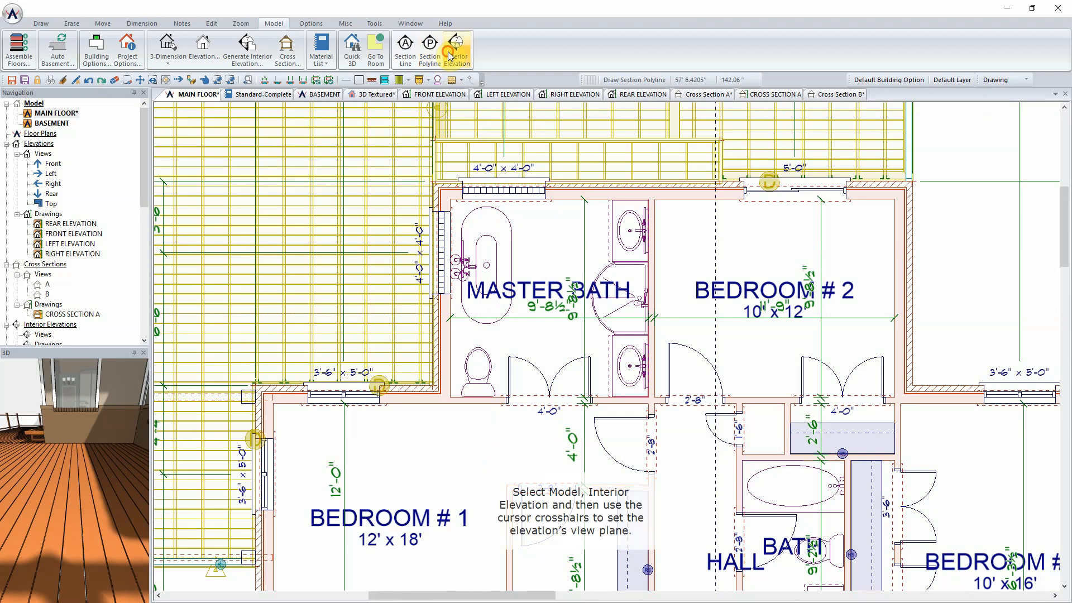
{"action": "left_click", "coordinate": [553, 256]}
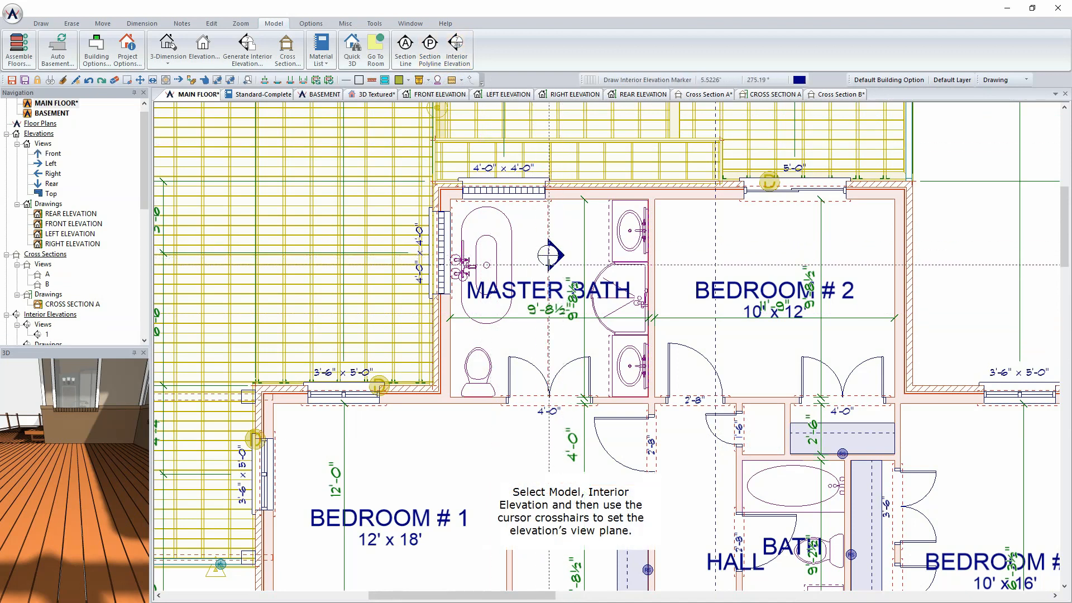
Step: Open the view for interior elevation 1, saving the floor plan changes, and regenerate it in Textured mode
{"action": "left_click_drag", "start_coordinate": [64, 347], "coordinate": [64, 393]}
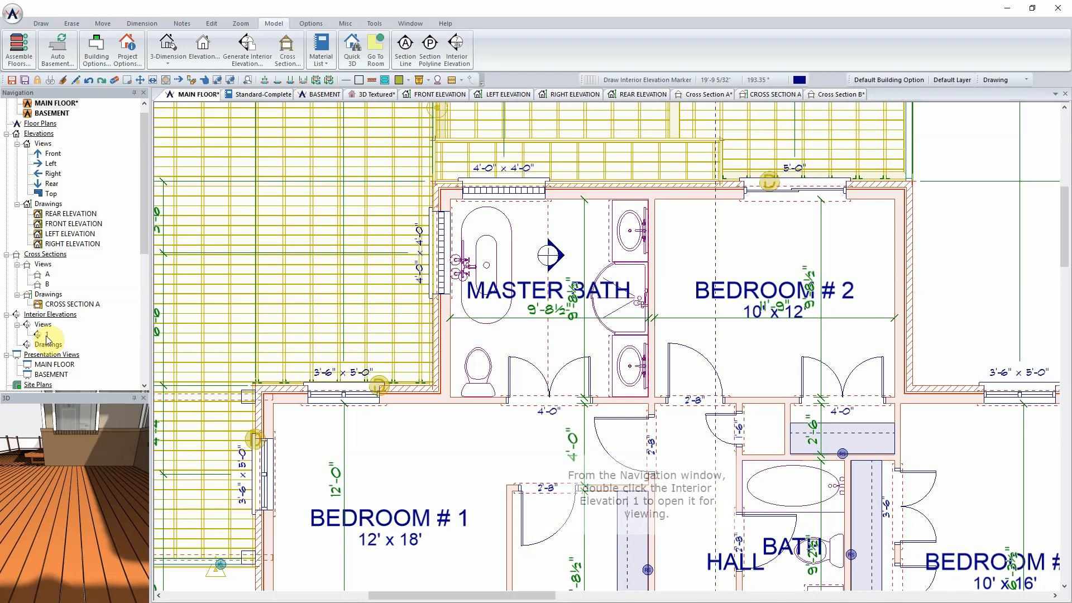
{"action": "double_click", "coordinate": [47, 334]}
{"action": "left_click", "coordinate": [534, 327]}
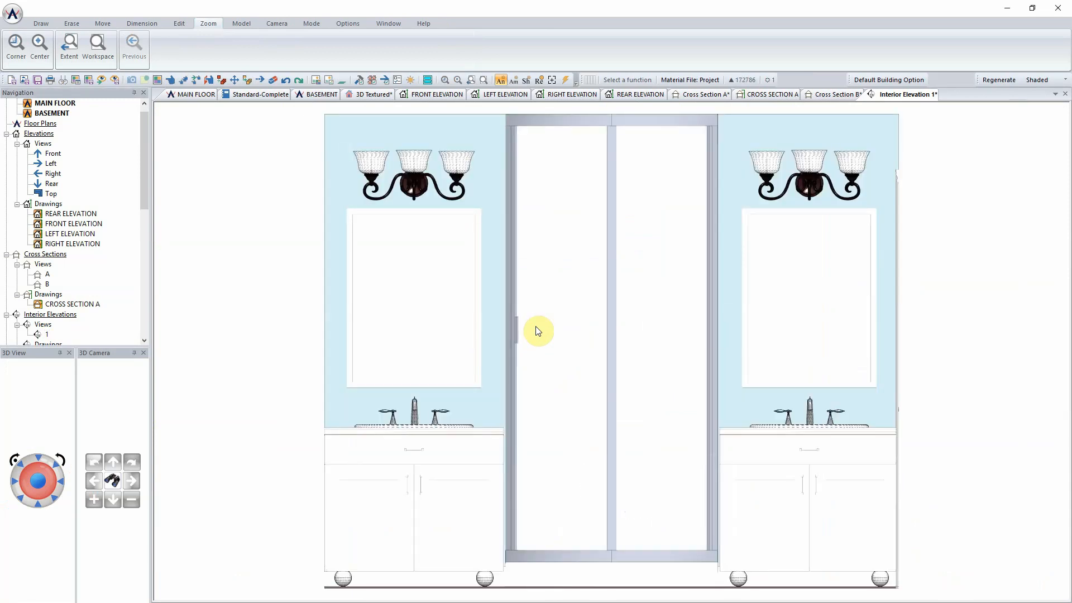
{"action": "left_click", "coordinate": [1039, 83]}
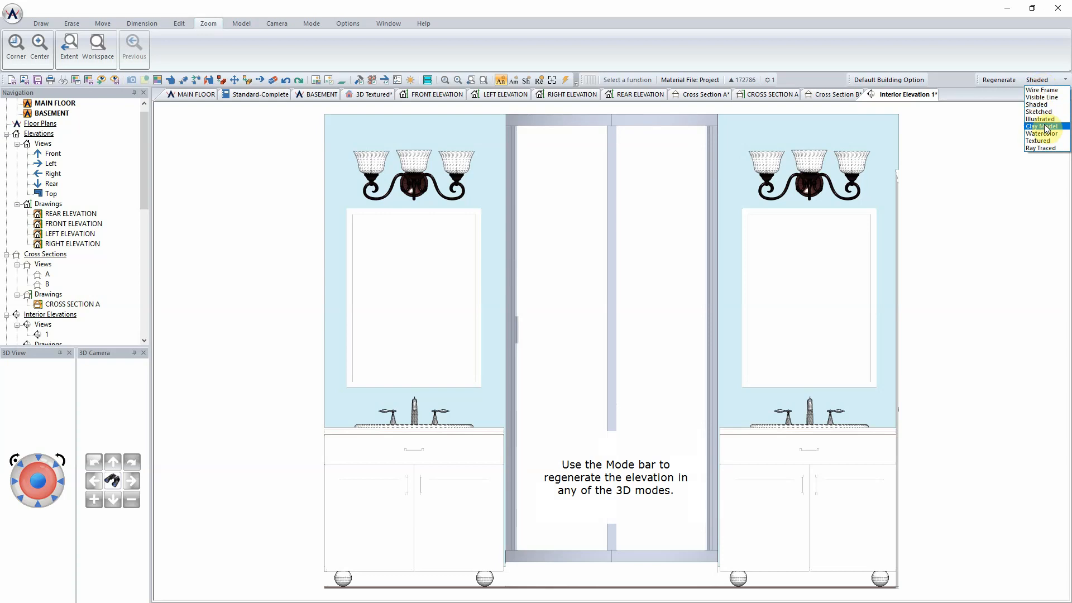
{"action": "left_click", "coordinate": [1047, 143]}
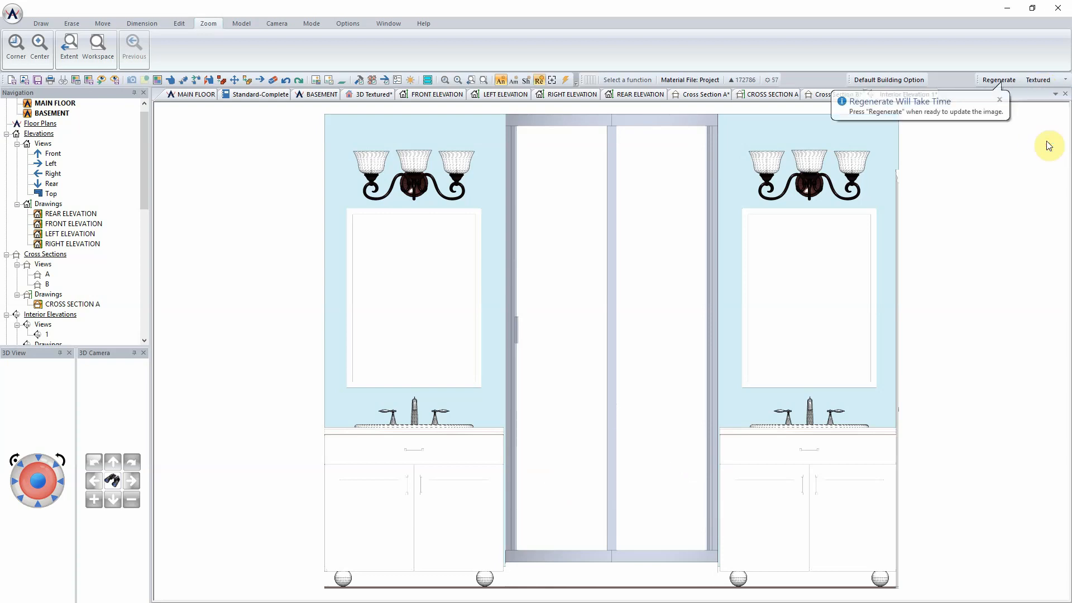
{"action": "left_click", "coordinate": [998, 81]}
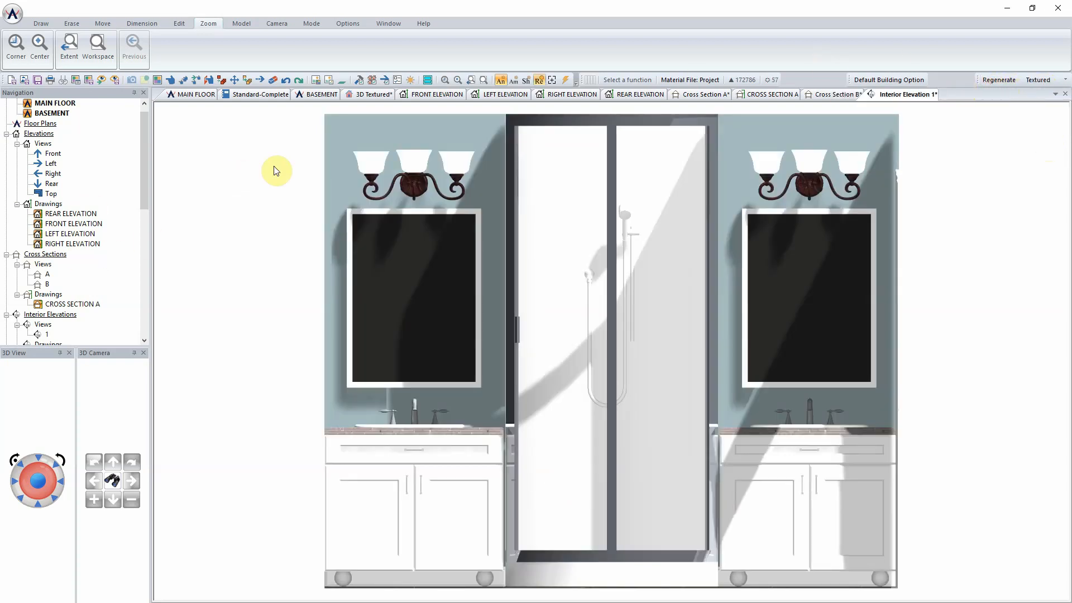
Step: Place three interior elevation markers in the kitchen, facing the range wall, the refrigerator wall and diagonally toward the island
{"action": "left_click", "coordinate": [196, 94]}
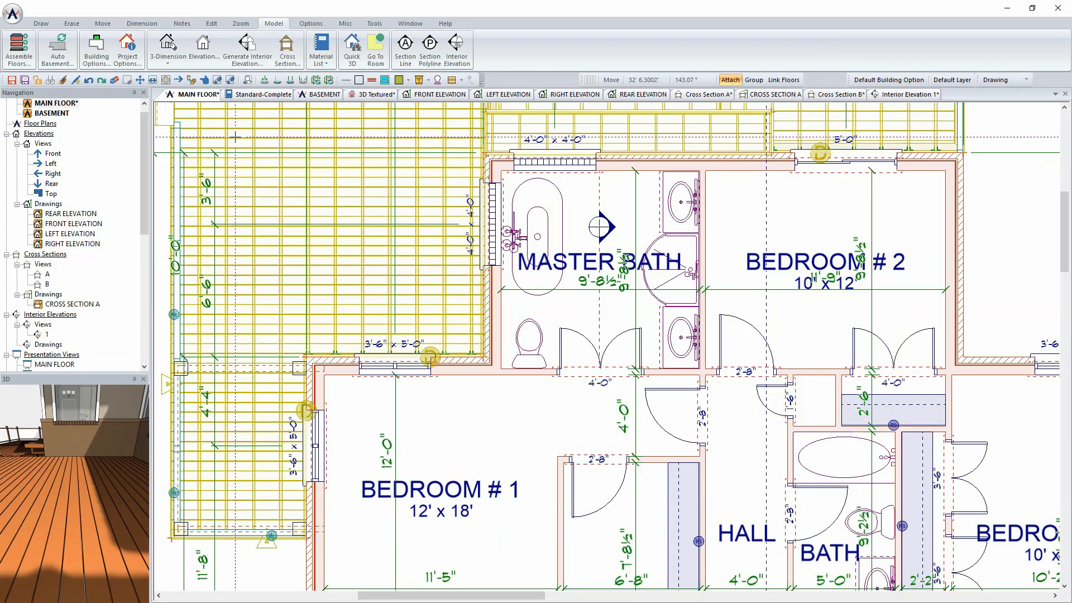
{"action": "middle_click_drag", "start_coordinate": [769, 463], "coordinate": [631, 338]}
{"action": "middle_click_drag", "start_coordinate": [773, 548], "coordinate": [738, 285]}
{"action": "left_click", "coordinate": [457, 45]}
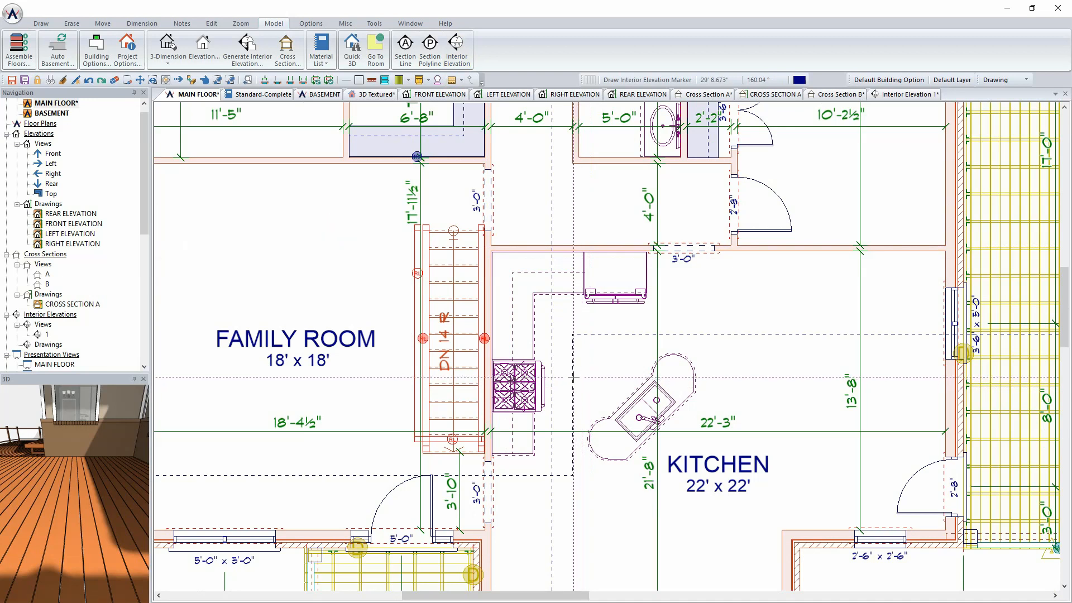
{"action": "left_click", "coordinate": [572, 377]}
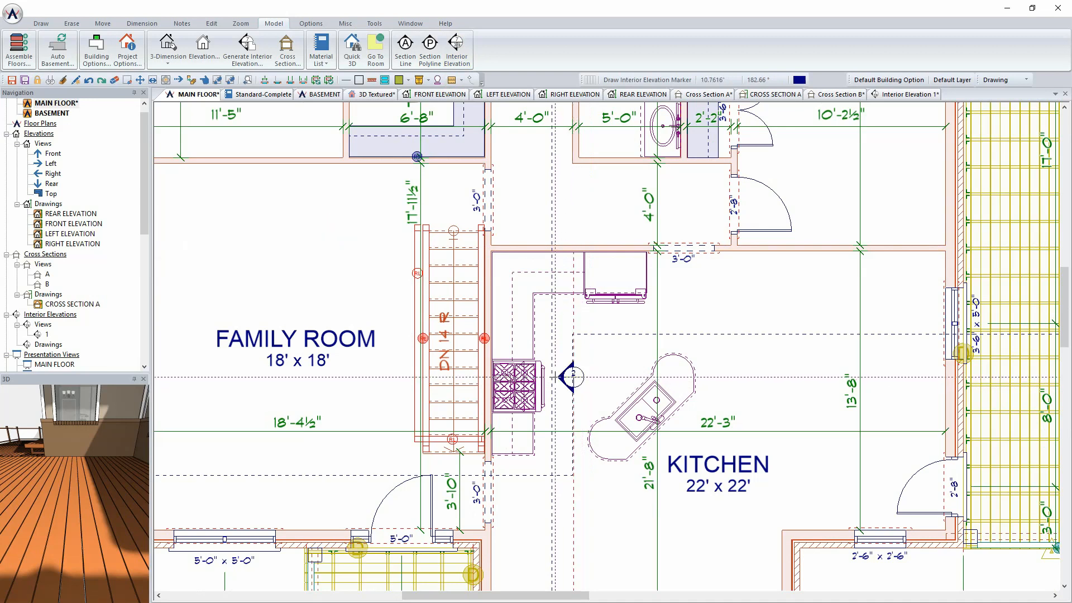
{"action": "left_click", "coordinate": [602, 344]}
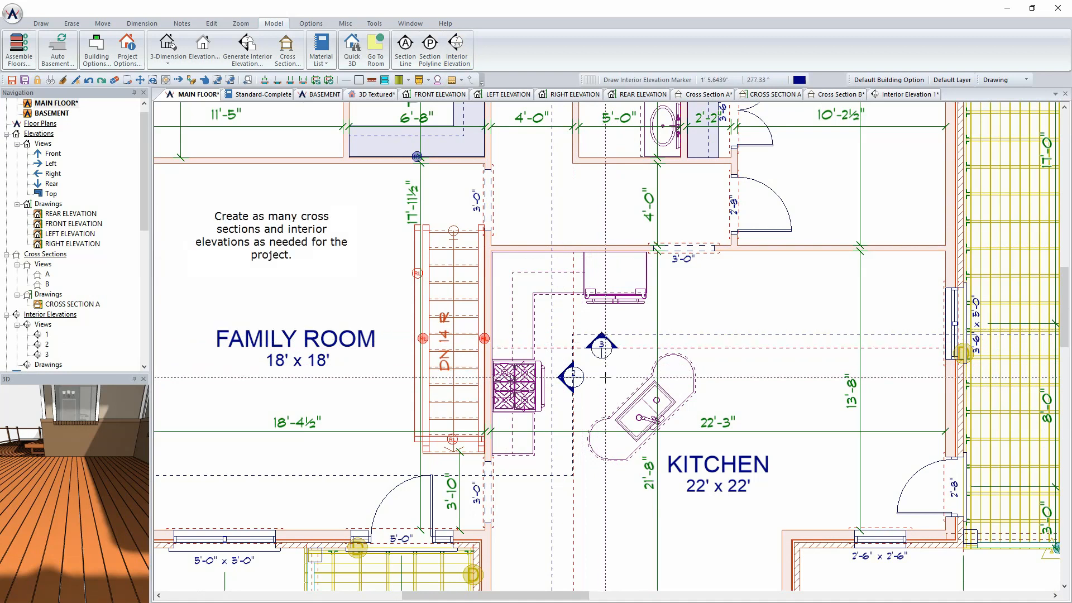
{"action": "left_click", "coordinate": [615, 387]}
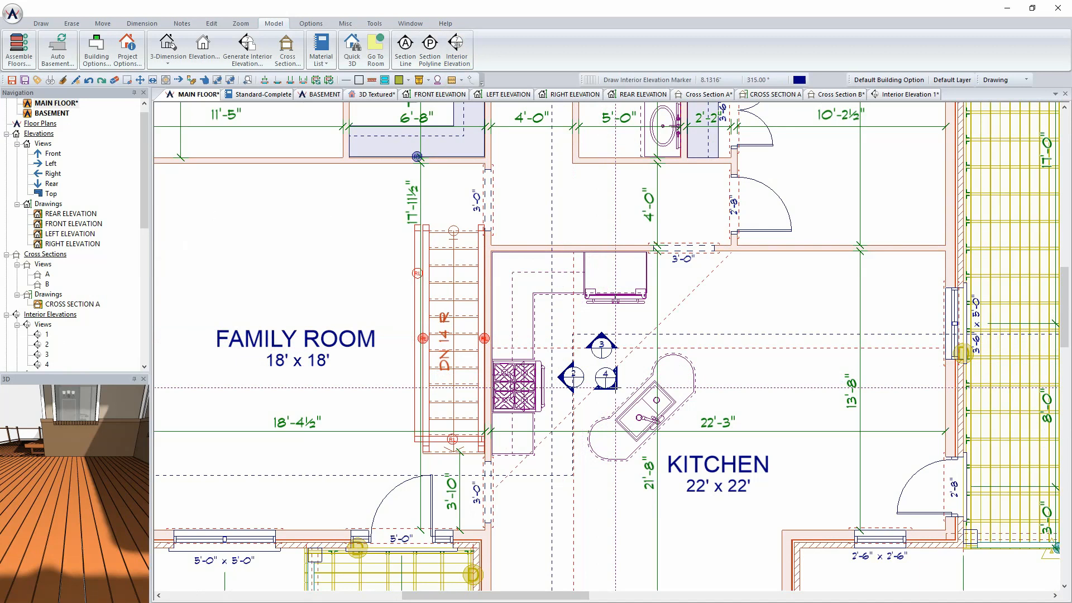
Step: Open the view for interior elevation 2, saving the floor plan changes, and regenerate the range wall in Textured mode
{"action": "double_click", "coordinate": [48, 346]}
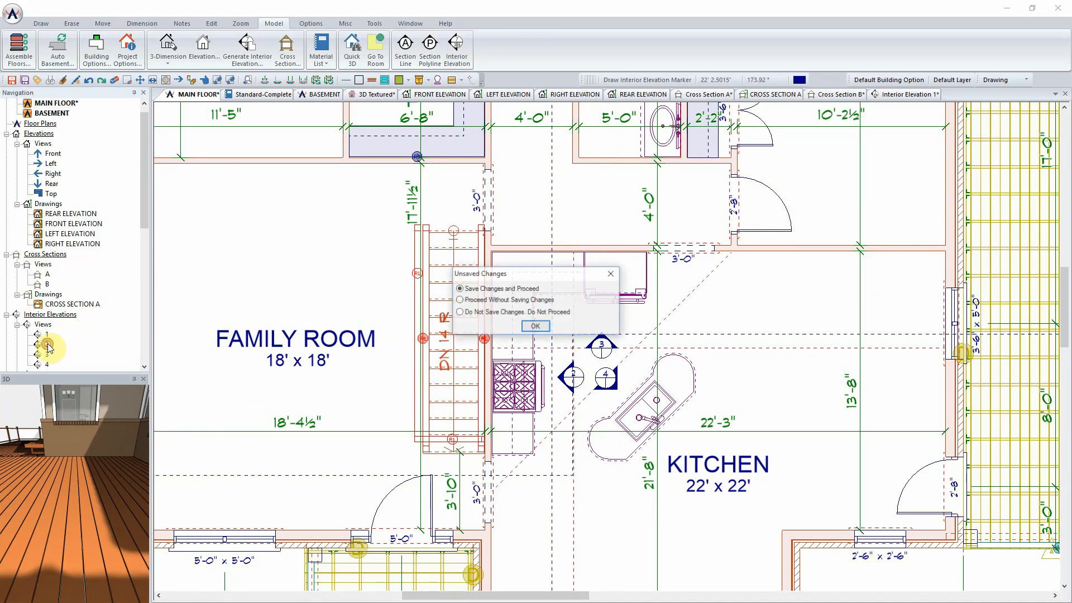
{"action": "left_click", "coordinate": [530, 329]}
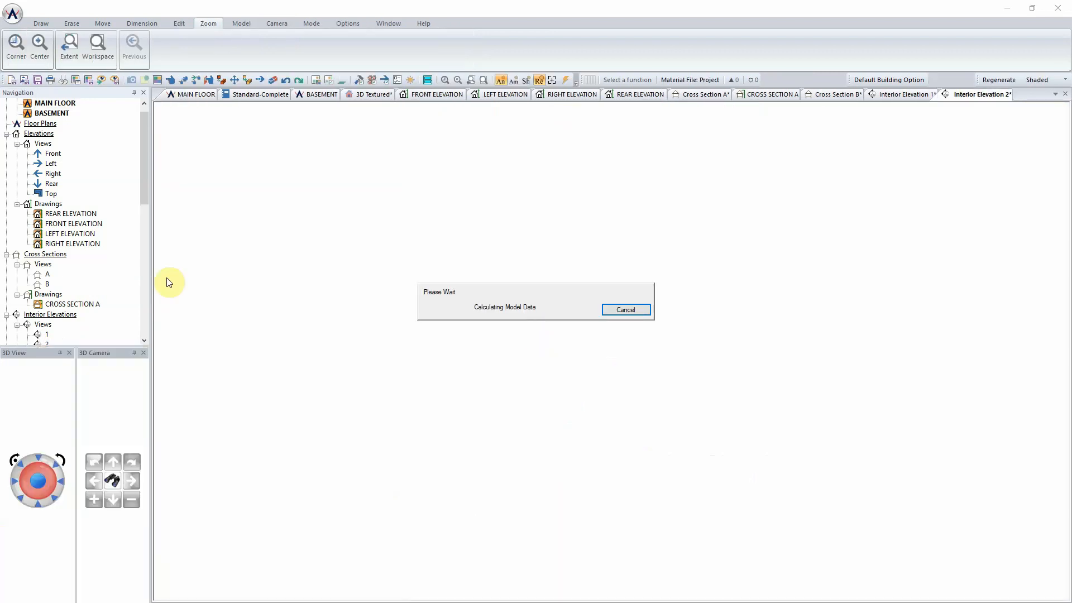
{"action": "left_click", "coordinate": [1044, 79]}
{"action": "left_click", "coordinate": [1042, 141]}
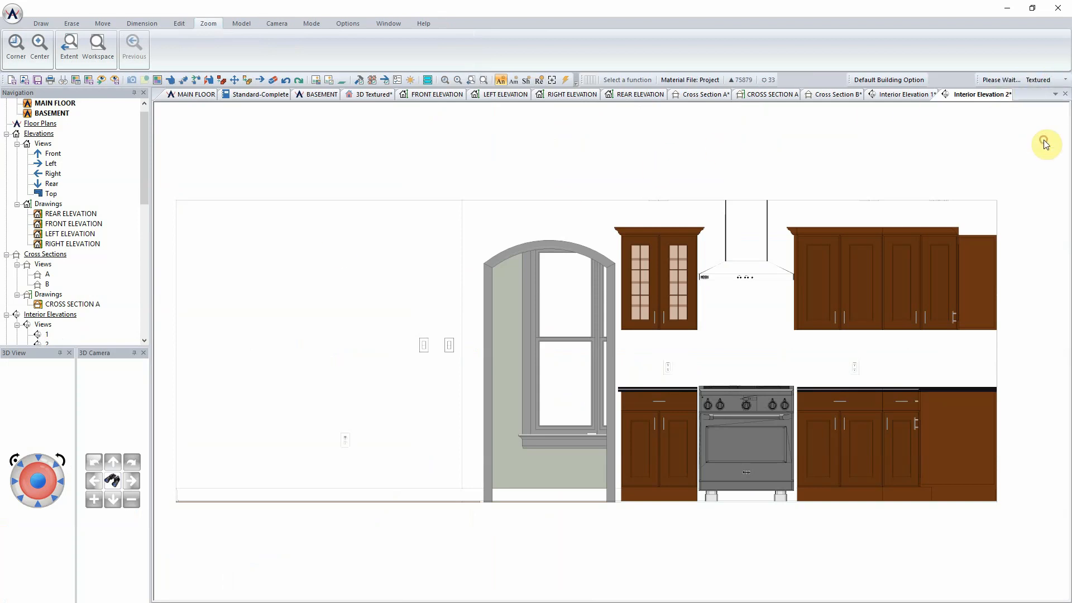
{"action": "left_click", "coordinate": [991, 78]}
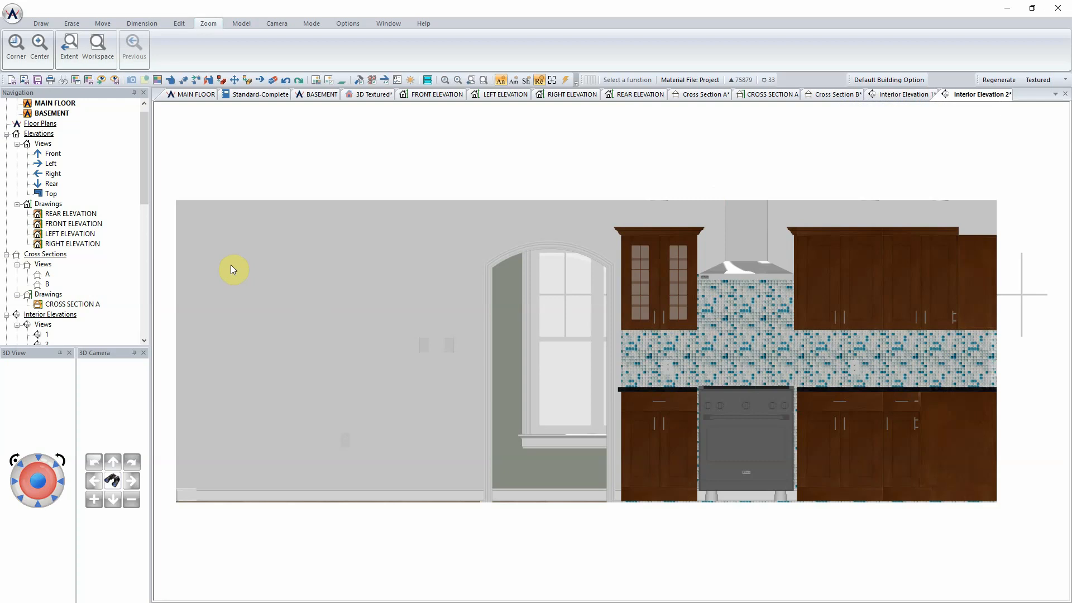
Step: Open the view for interior elevation 3, facing the kitchen's refrigerator wall
{"action": "scroll", "coordinate": [64, 327], "scroll_direction": "down", "scroll_amount": 1}
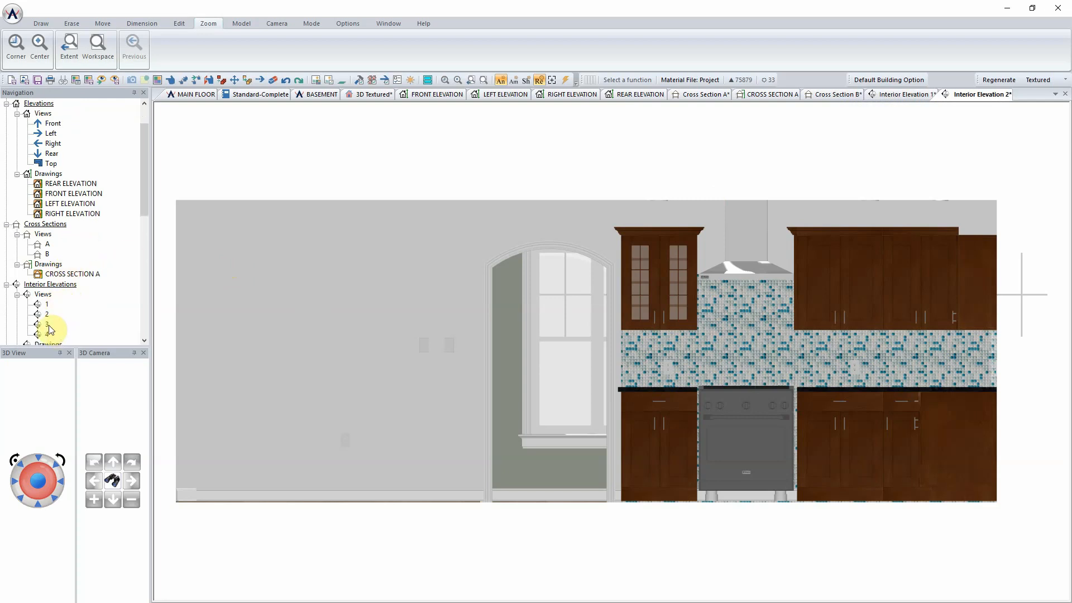
{"action": "double_click", "coordinate": [49, 329]}
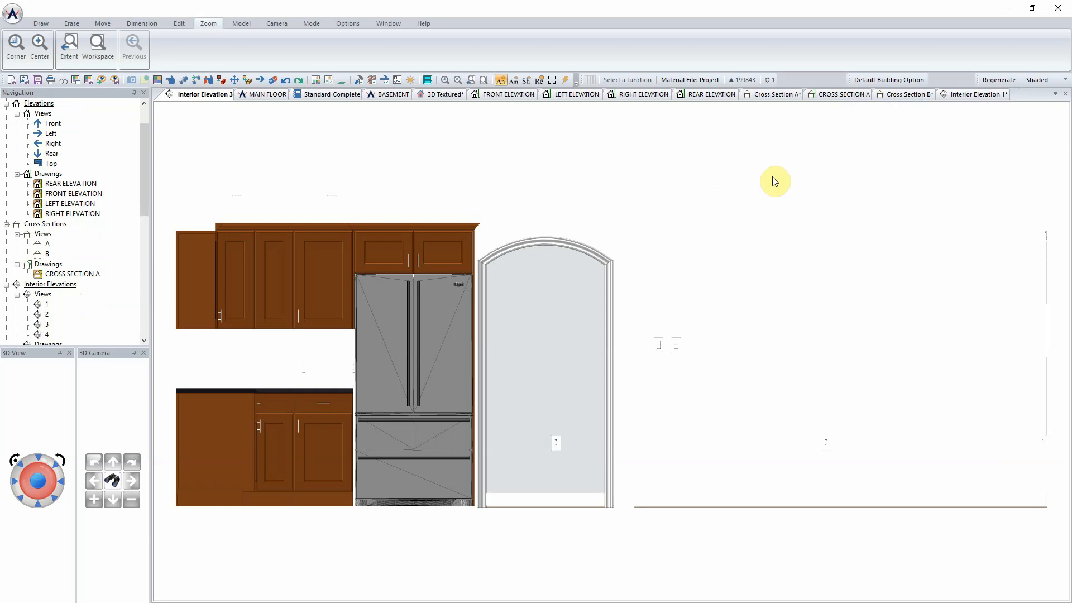
Step: Regenerate interior elevation 3 in Textured mode and open the view for interior elevation 4, facing the kitchen island
{"action": "left_click", "coordinate": [1039, 80]}
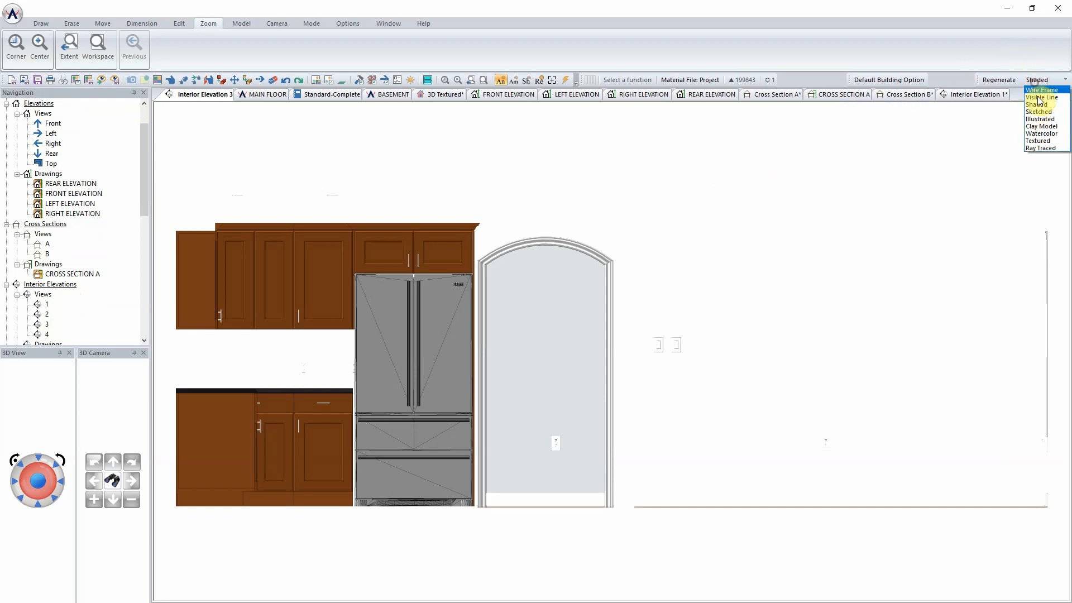
{"action": "left_click", "coordinate": [1038, 142]}
{"action": "left_click", "coordinate": [990, 79]}
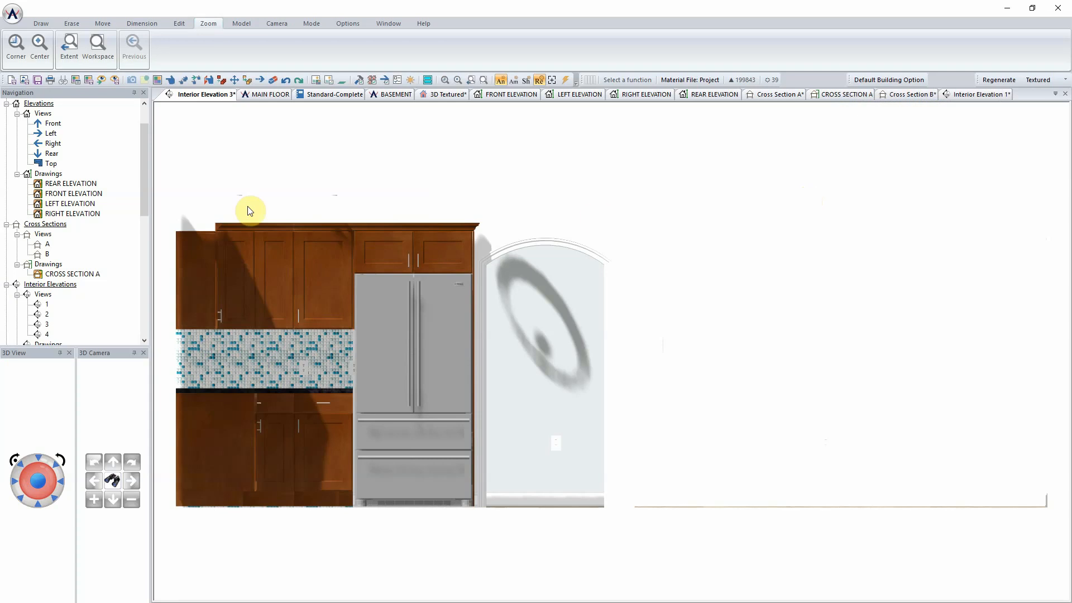
{"action": "double_click", "coordinate": [46, 335]}
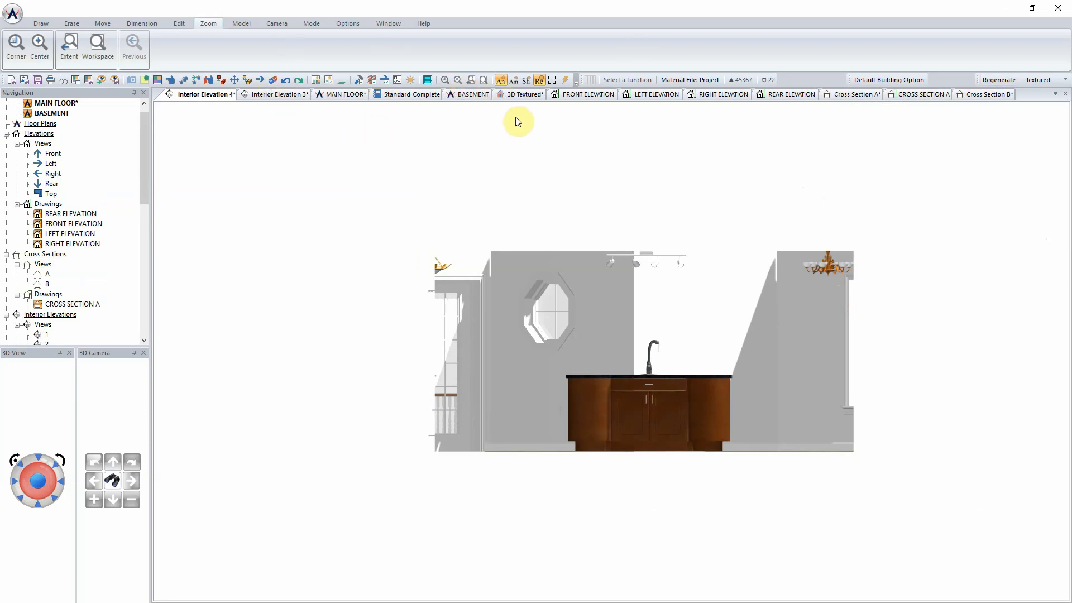
Step: In the CROSS SECTION A drawing, place the 2x6 Siding Wall speed note from the Typical Notes library outside the wall of Bedroom #2
{"action": "left_click", "coordinate": [1055, 95]}
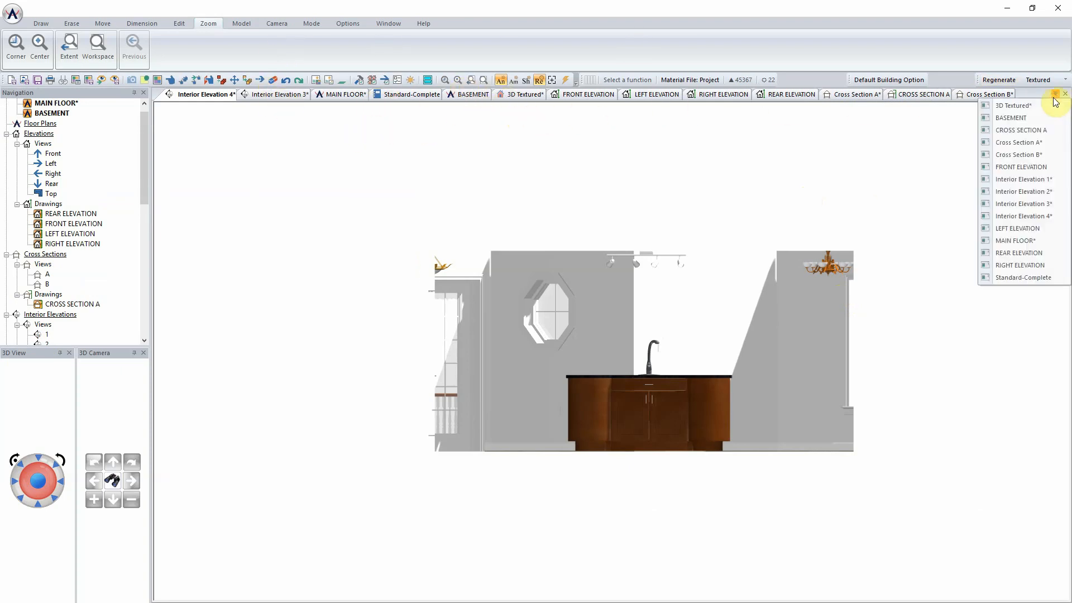
{"action": "left_click", "coordinate": [1021, 130]}
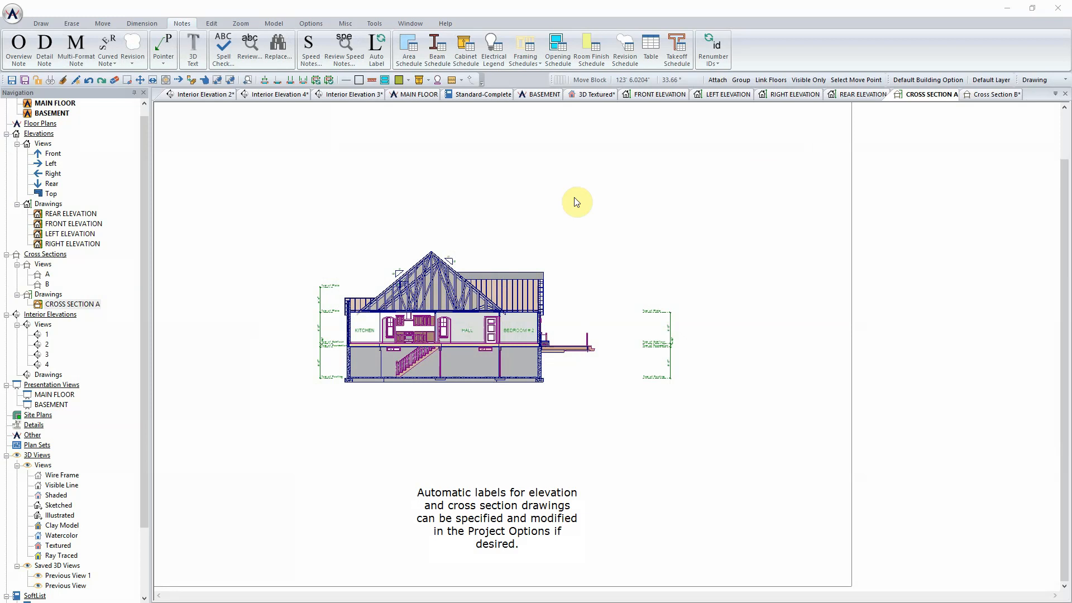
{"action": "scroll", "coordinate": [607, 347], "scroll_direction": "up", "scroll_amount": 3}
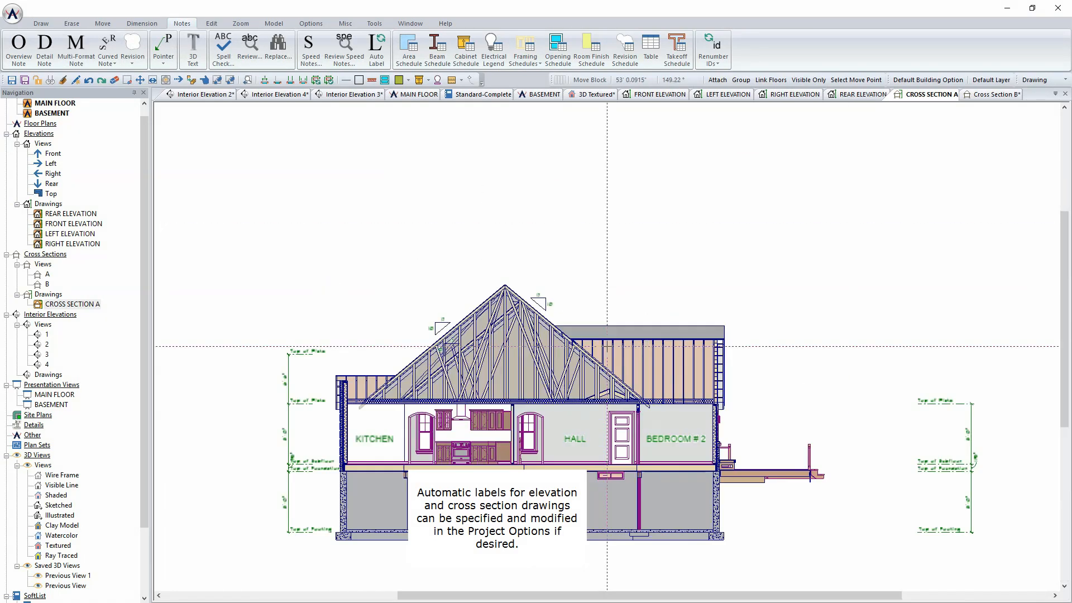
{"action": "scroll", "coordinate": [607, 348], "scroll_direction": "up", "scroll_amount": 1}
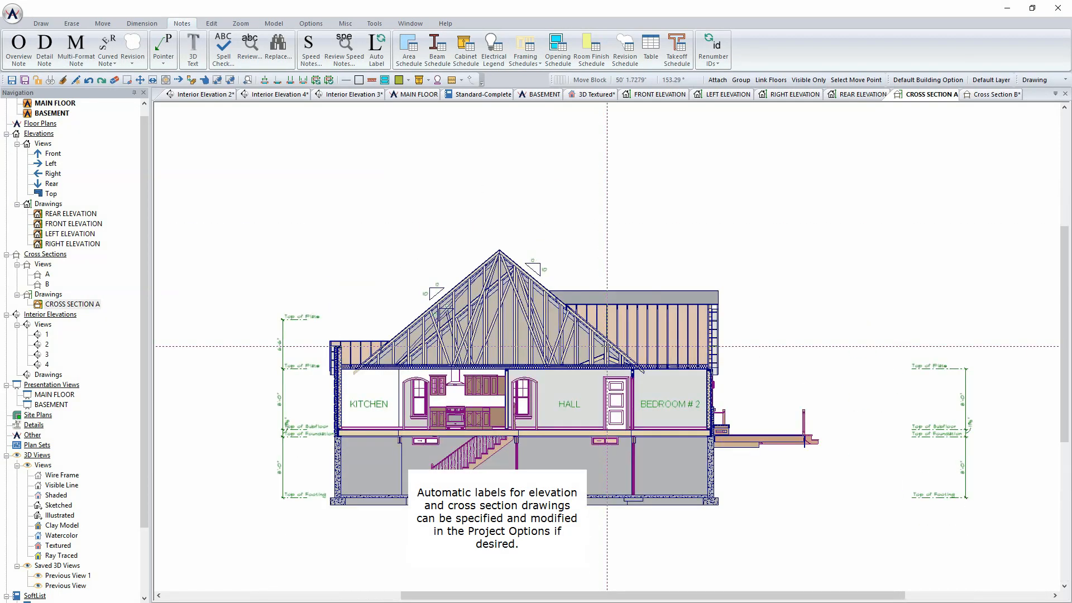
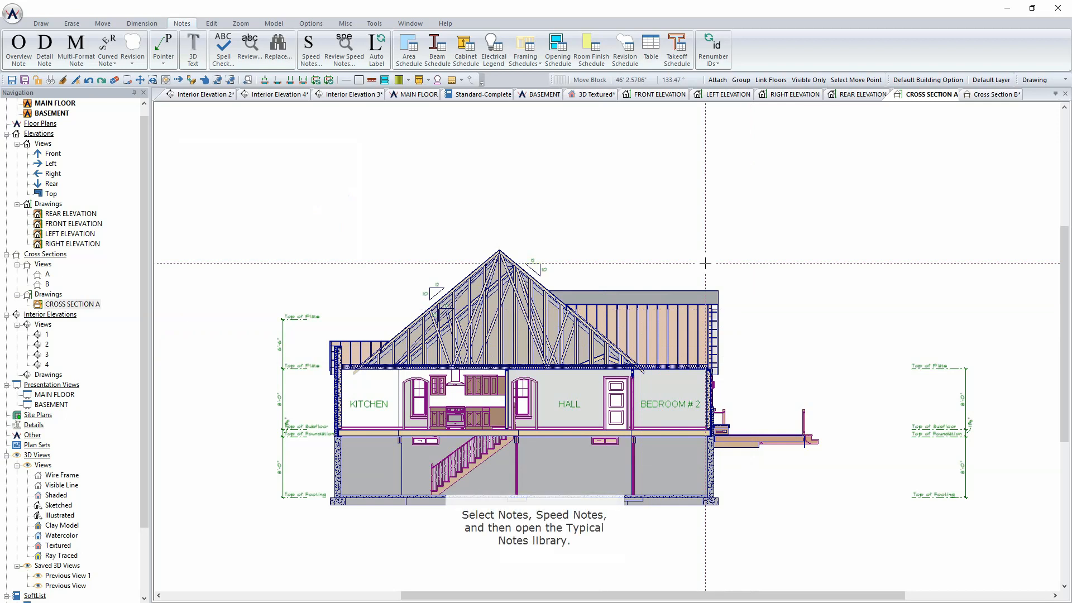
{"action": "left_click", "coordinate": [306, 58]}
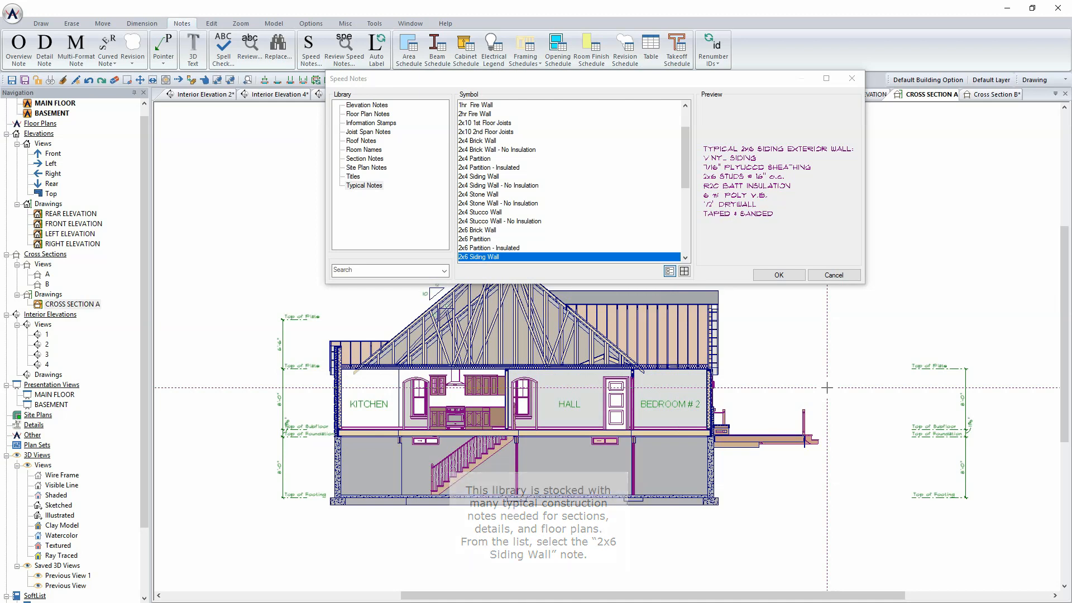
{"action": "left_click", "coordinate": [841, 387]}
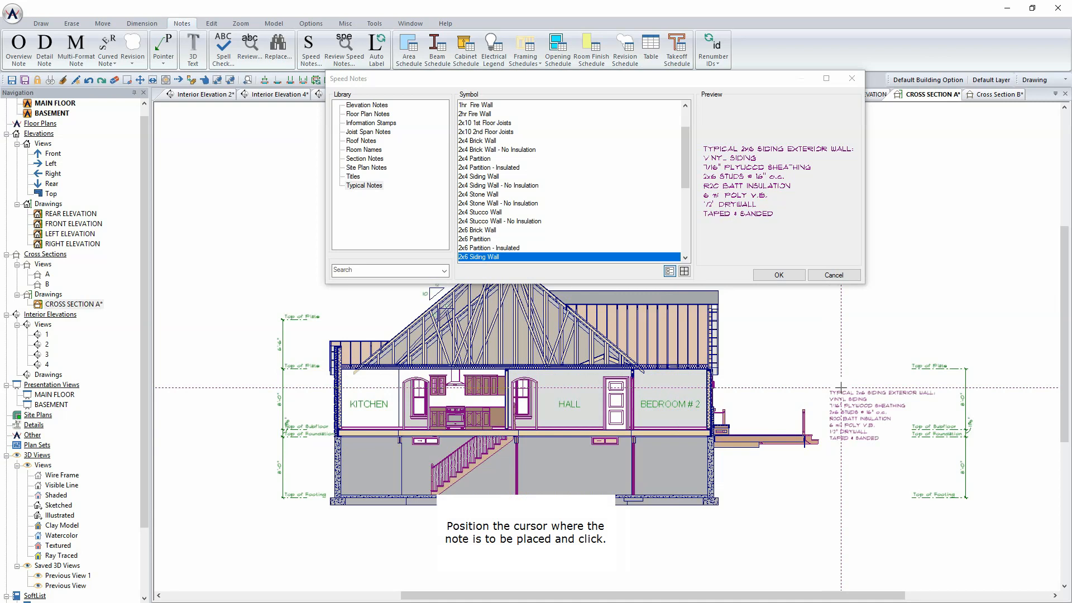
Step: Place the Stick Frame Roof note above the siding wall note and the Basement Floor note below the foundation
{"action": "left_click_drag", "start_coordinate": [683, 167], "coordinate": [699, 247]}
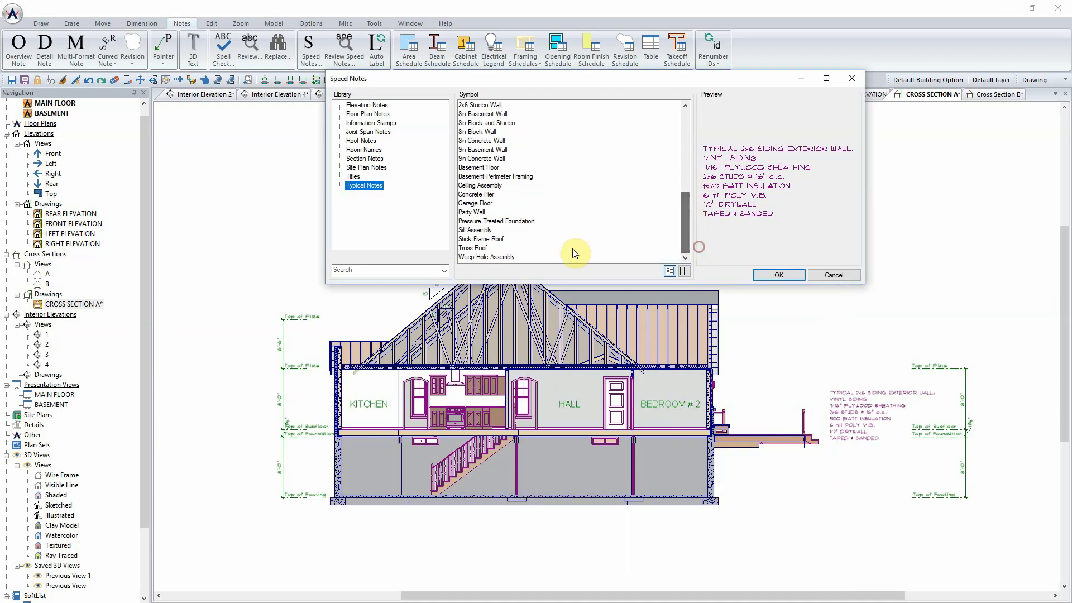
{"action": "left_click", "coordinate": [480, 239]}
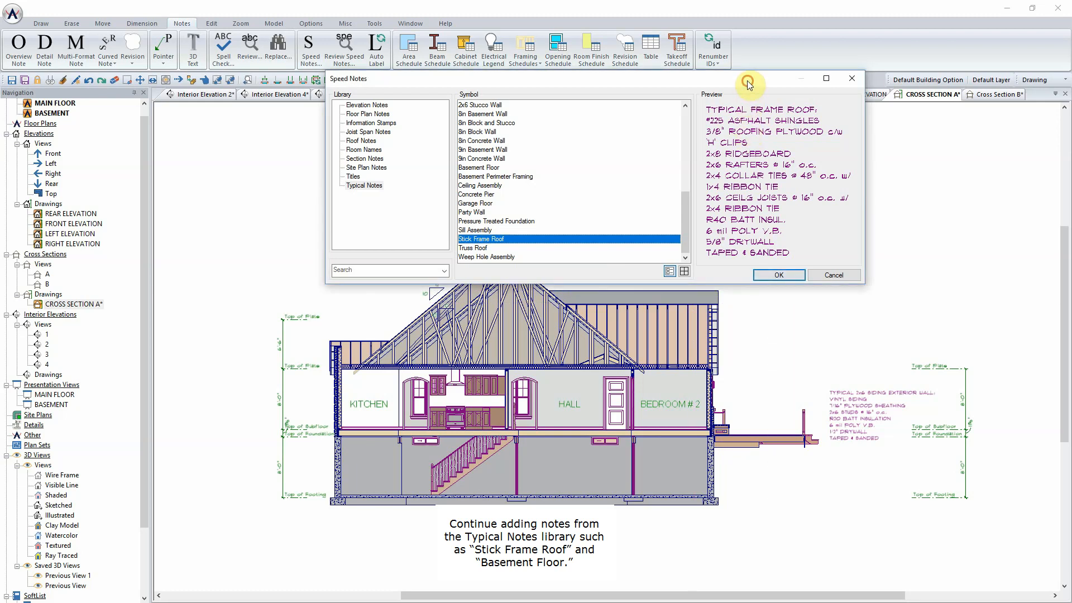
{"action": "left_click_drag", "start_coordinate": [748, 83], "coordinate": [588, 31]}
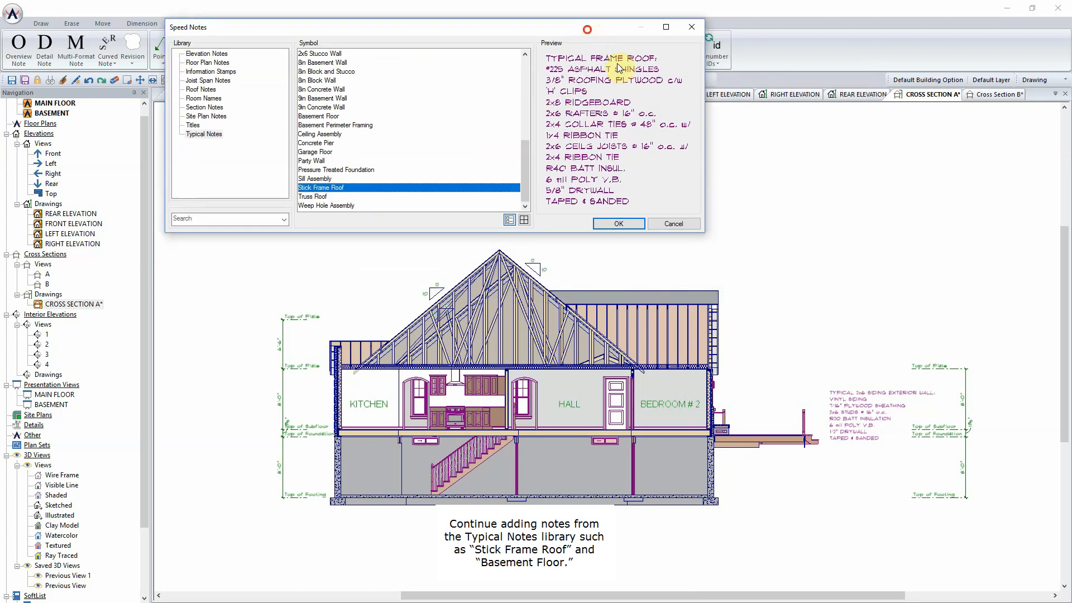
{"action": "left_click", "coordinate": [831, 274]}
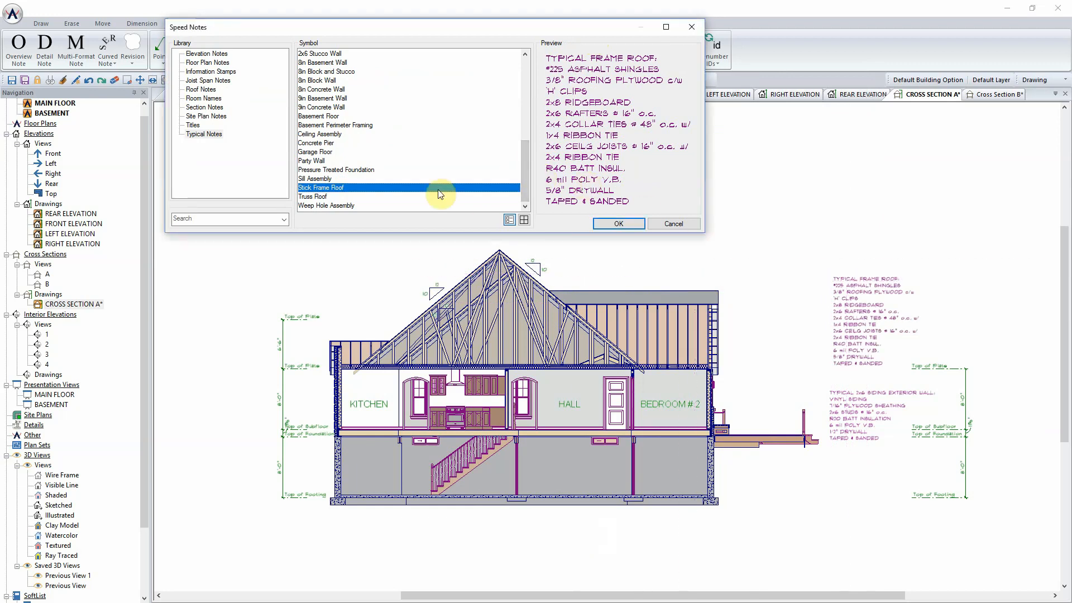
{"action": "left_click", "coordinate": [329, 112]}
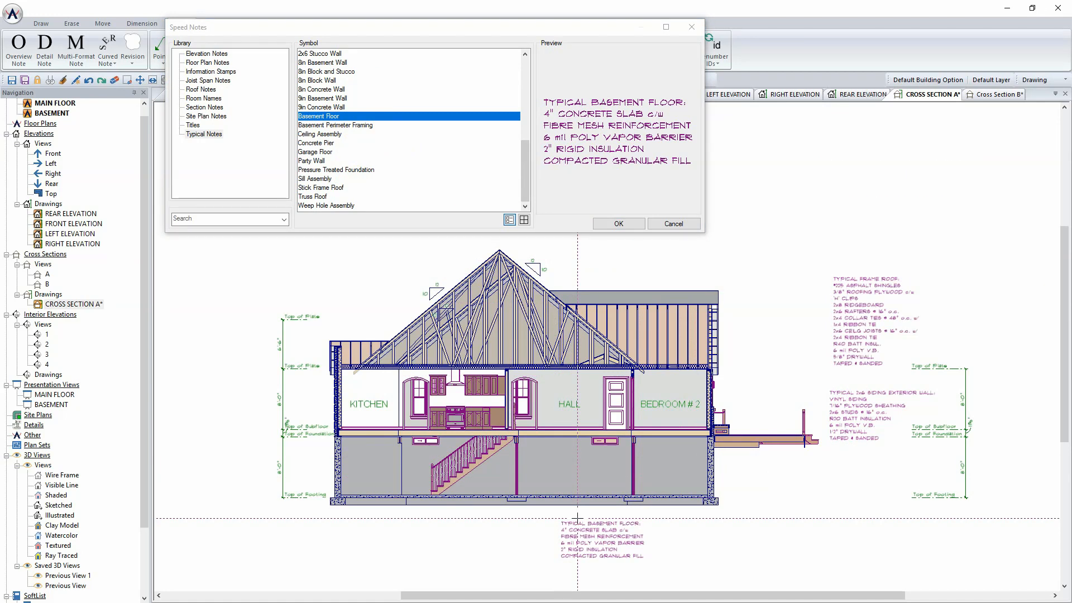
{"action": "left_click", "coordinate": [577, 518]}
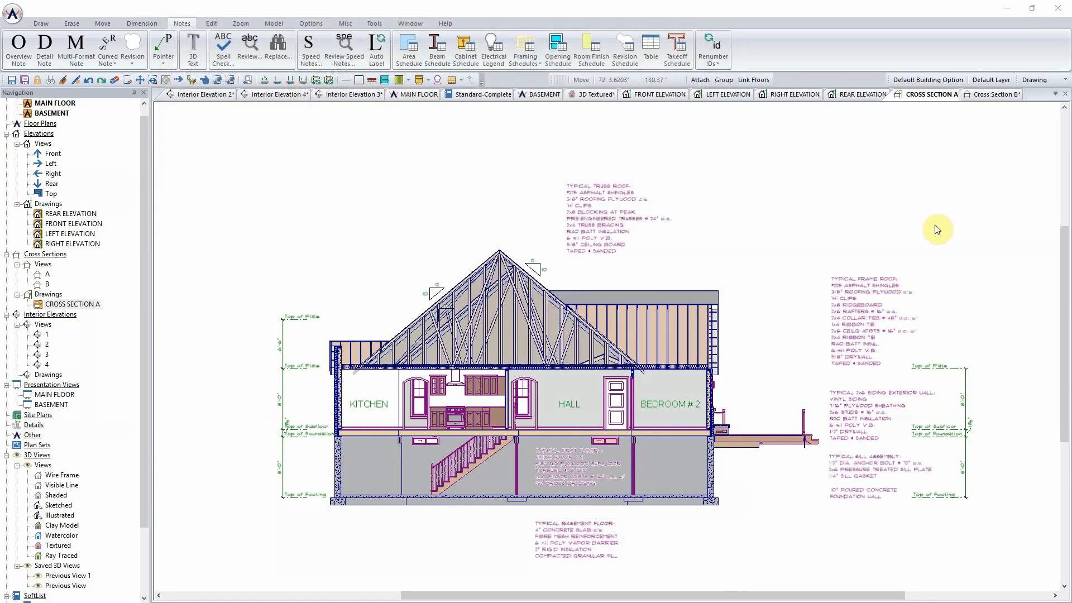
Step: Draw segmented pointers from the Typical Frame Roof note to the lower roof's outer end and from the Typical Truss Roof note to the ridge
{"action": "scroll", "coordinate": [648, 256], "scroll_direction": "up", "scroll_amount": 2}
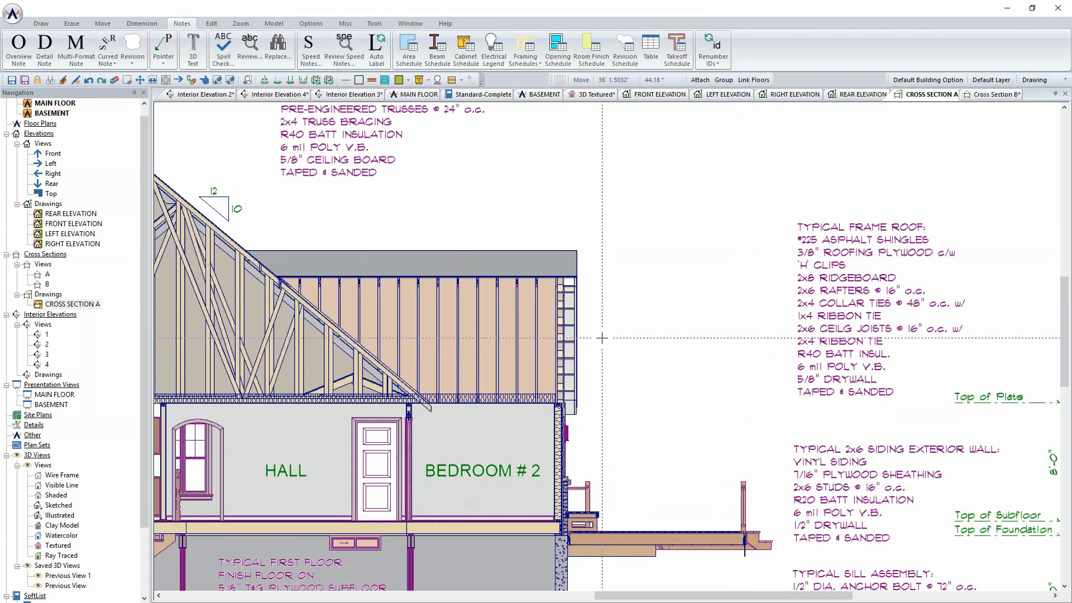
{"action": "left_click", "coordinate": [163, 59]}
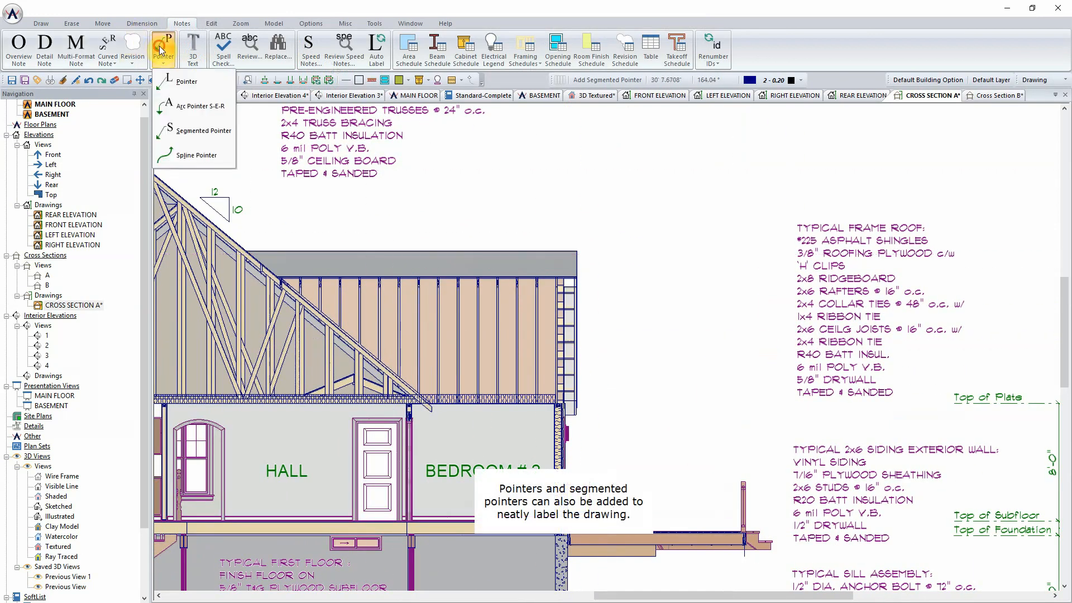
{"action": "left_click", "coordinate": [203, 131]}
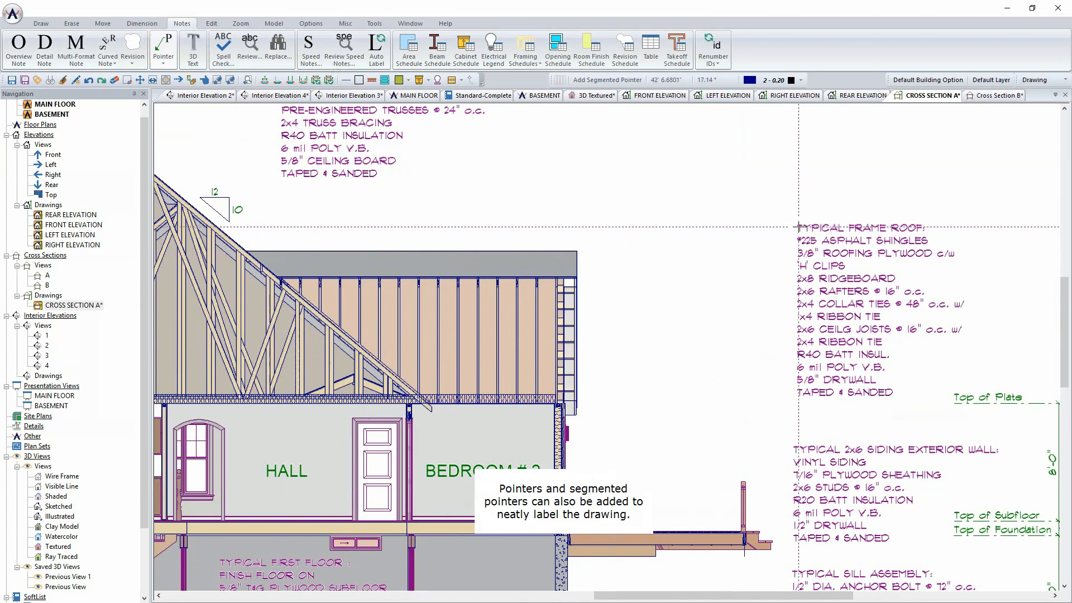
{"action": "left_click", "coordinate": [624, 227]}
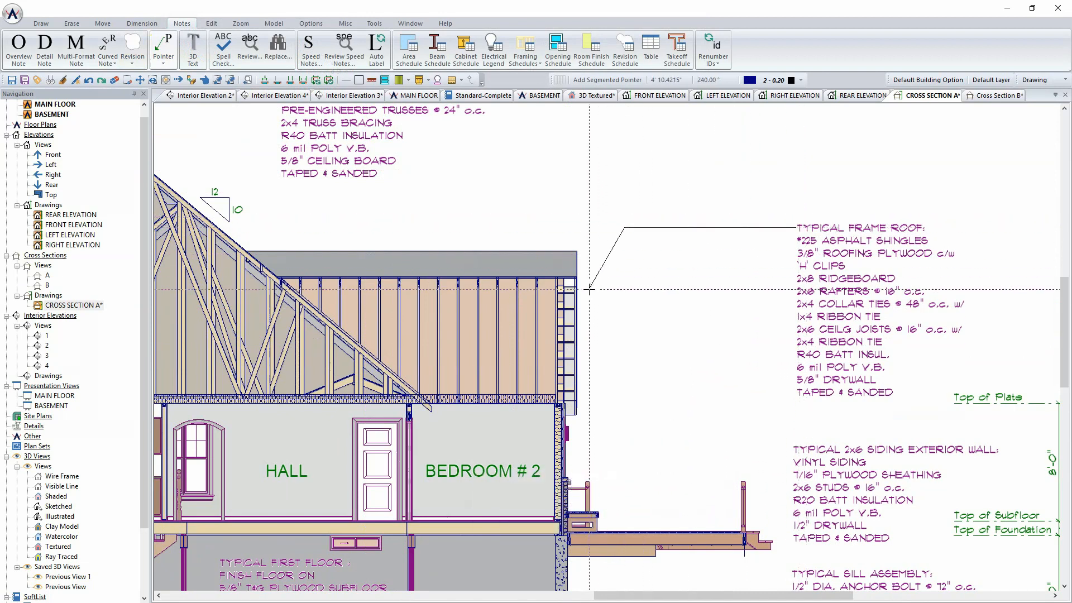
{"action": "middle_click_drag", "start_coordinate": [469, 213], "coordinate": [649, 327]}
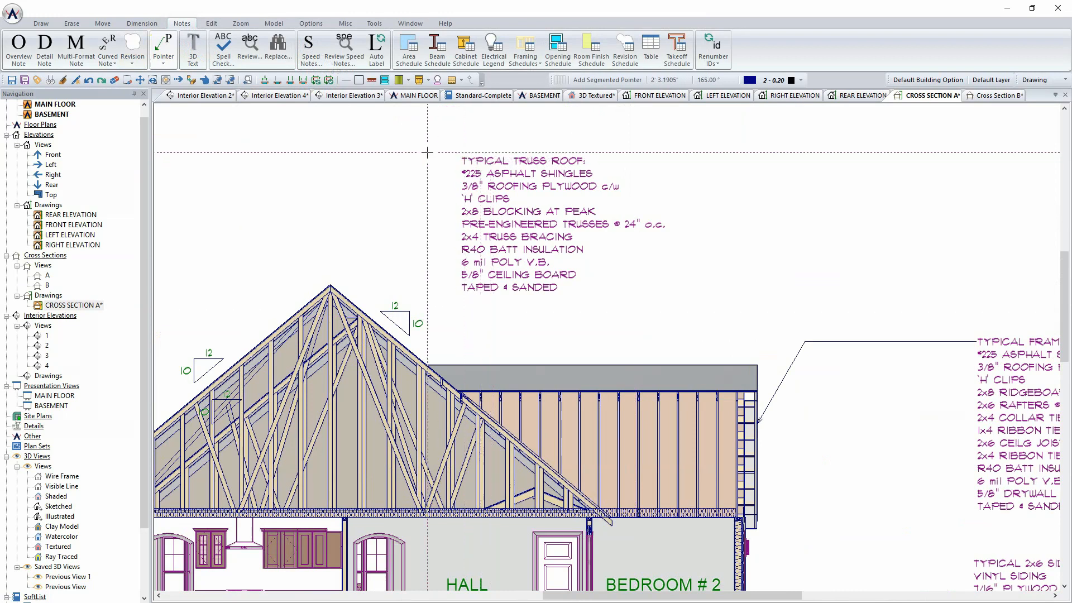
{"action": "left_click_drag", "start_coordinate": [385, 245], "coordinate": [342, 289]}
Step: Draw a straight pointer from the Typical 2x6 Siding Exterior Wall note to the outside wall of Bedroom #2
{"action": "middle_click_drag", "start_coordinate": [813, 430], "coordinate": [704, 221]}
{"action": "left_click", "coordinate": [864, 355]}
{"action": "left_click", "coordinate": [715, 353]}
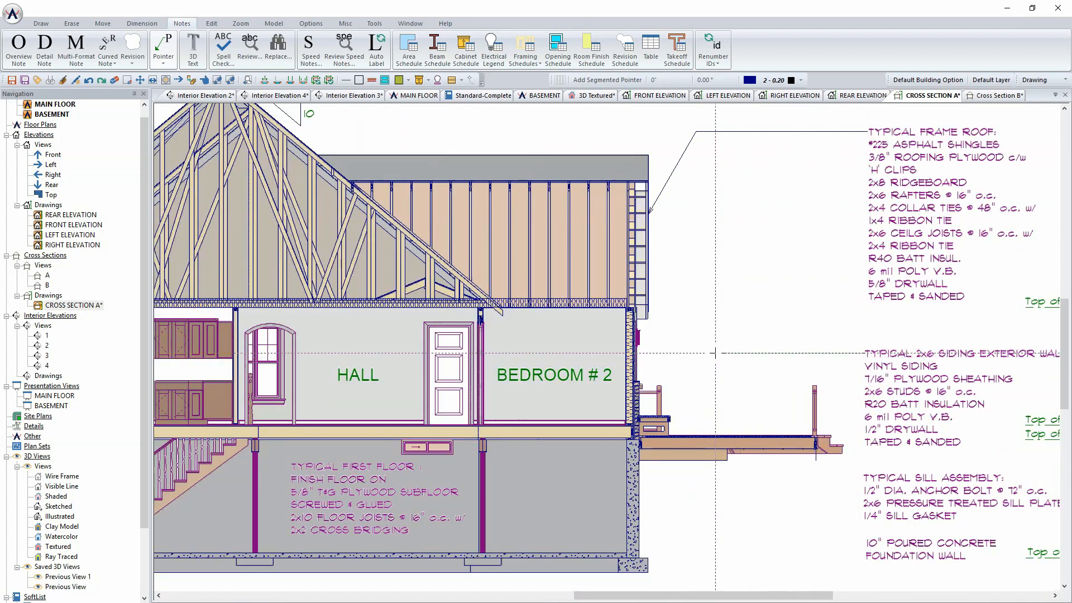
{"action": "left_click", "coordinate": [640, 353]}
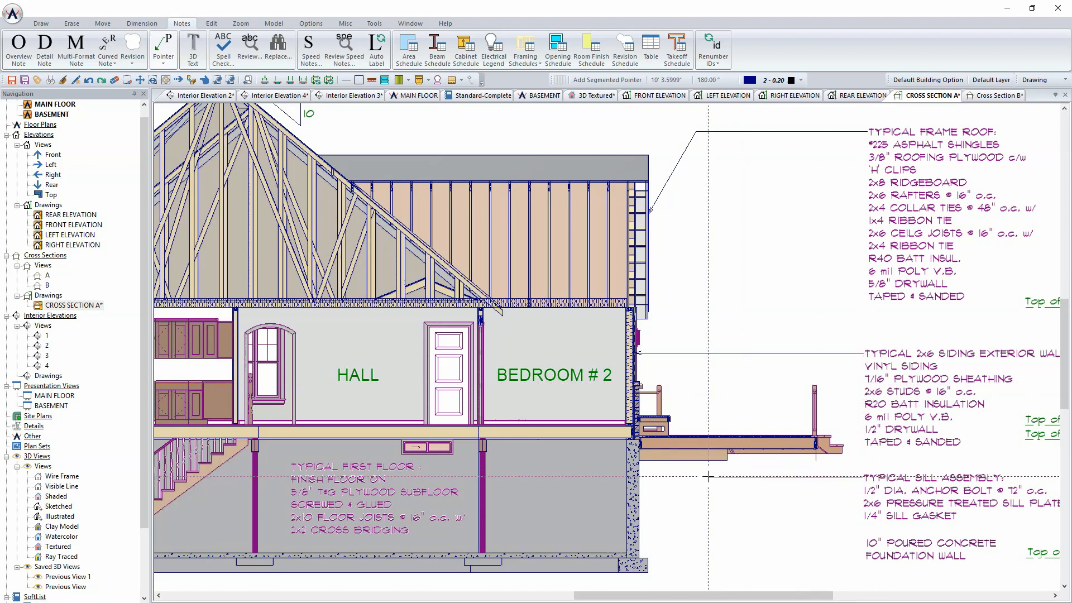
Step: Add pointers from the Typical Sill Assembly note to the sill plate and from the 10" Poured Concrete note to the foundation wall
{"action": "left_click", "coordinate": [681, 477]}
{"action": "left_click", "coordinate": [631, 440]}
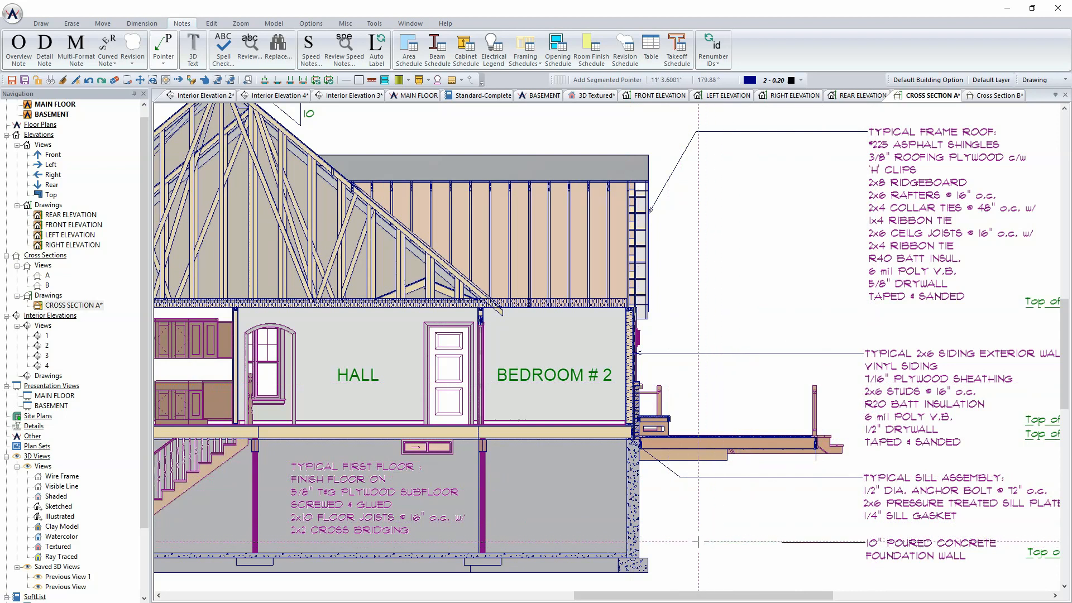
{"action": "left_click", "coordinate": [644, 541]}
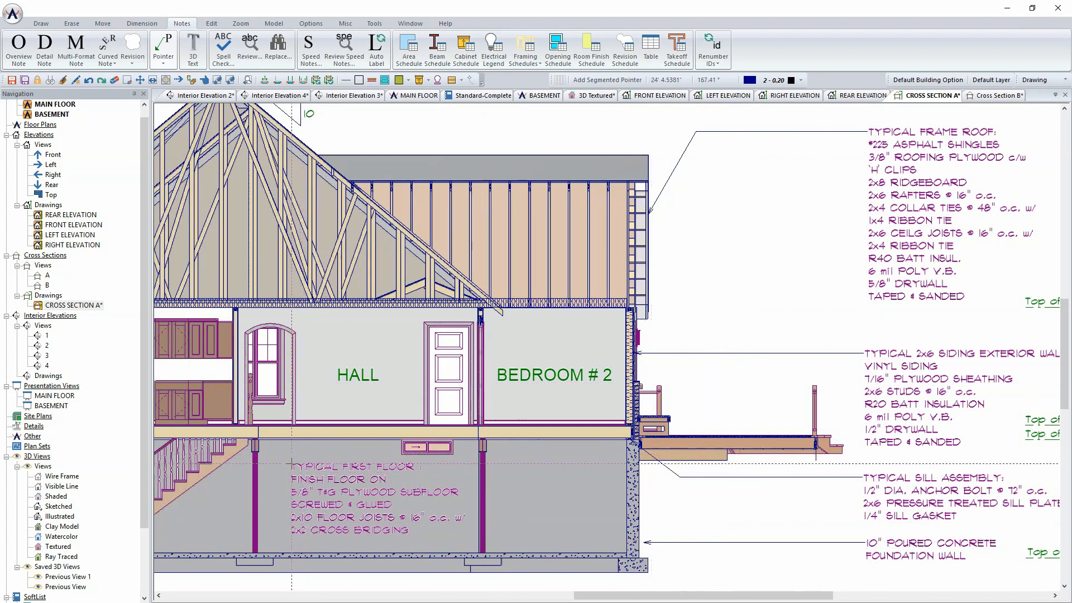
Step: Draw a bent segmented pointer from the Typical First Floor note up to the floor joists
{"action": "left_click", "coordinate": [291, 463]}
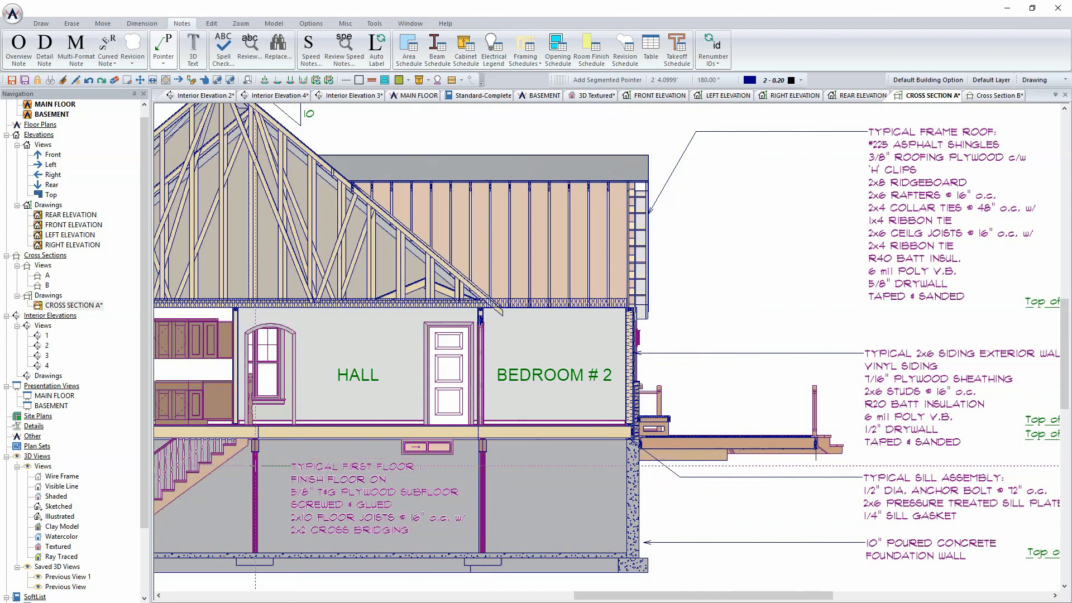
{"action": "left_click", "coordinate": [275, 466]}
{"action": "left_click", "coordinate": [275, 437]}
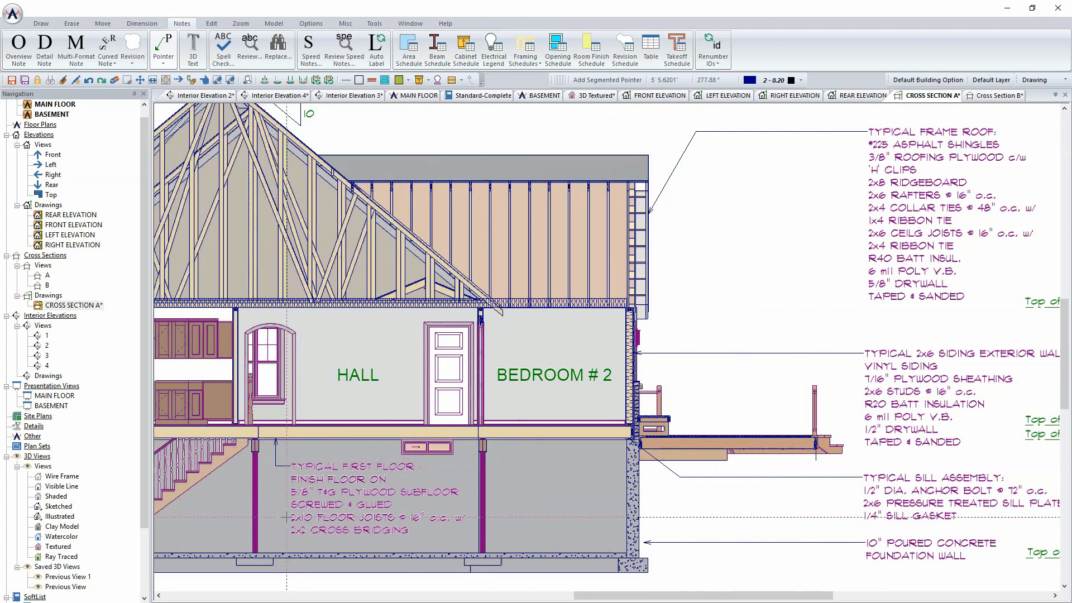
Step: Draw a segmented pointer from the Typical Basement Floor note up to the basement slab and save the cross section drawing
{"action": "mouse_move", "coordinate": [293, 531]}
{"action": "middle_mouse_down"}
{"action": "mouse_move", "coordinate": [337, 463]}
{"action": "mouse_move", "coordinate": [461, 364]}
{"action": "middle_mouse_up"}
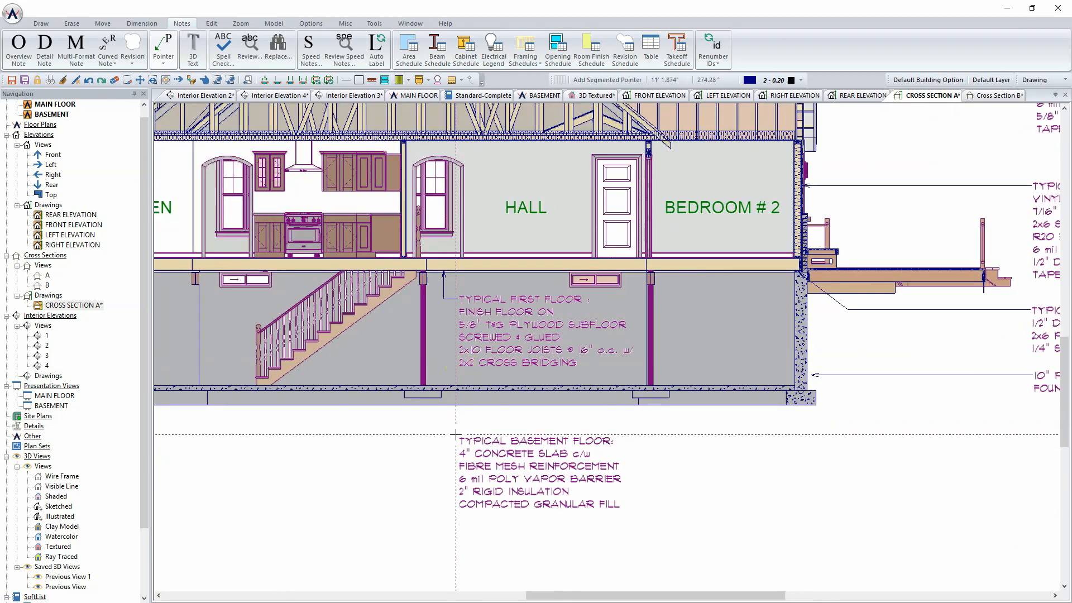
{"action": "left_click", "coordinate": [459, 440]}
{"action": "left_click", "coordinate": [377, 440]}
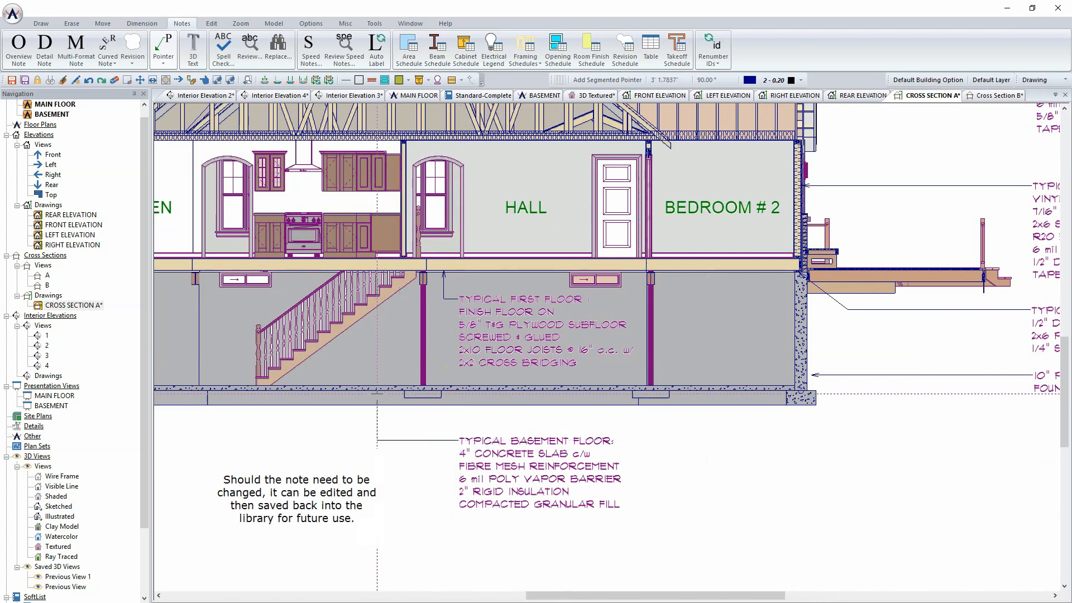
{"action": "left_click", "coordinate": [377, 392]}
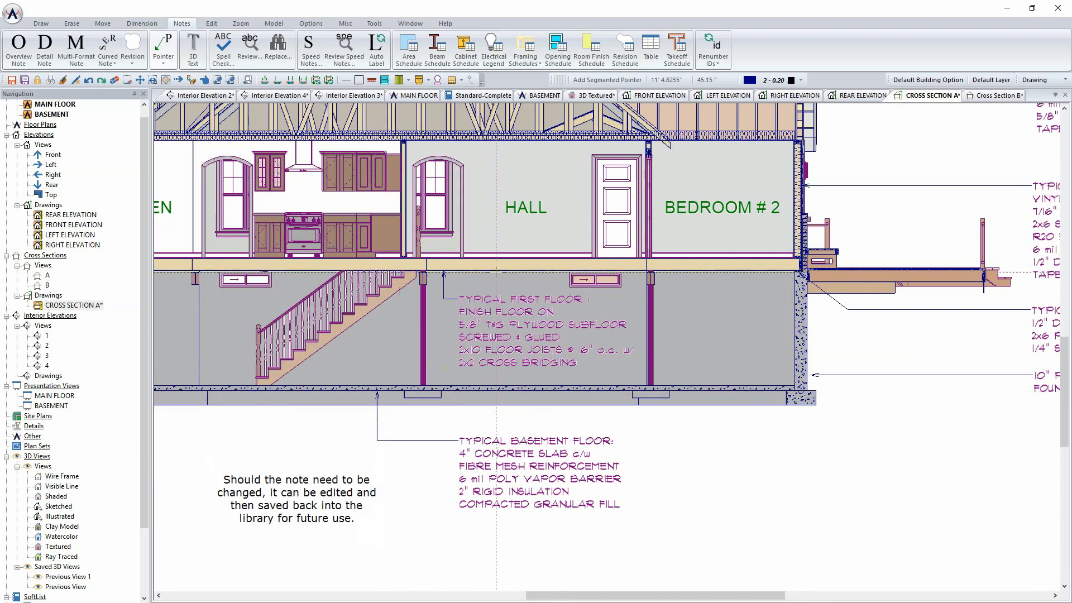
{"action": "left_click", "coordinate": [12, 81]}
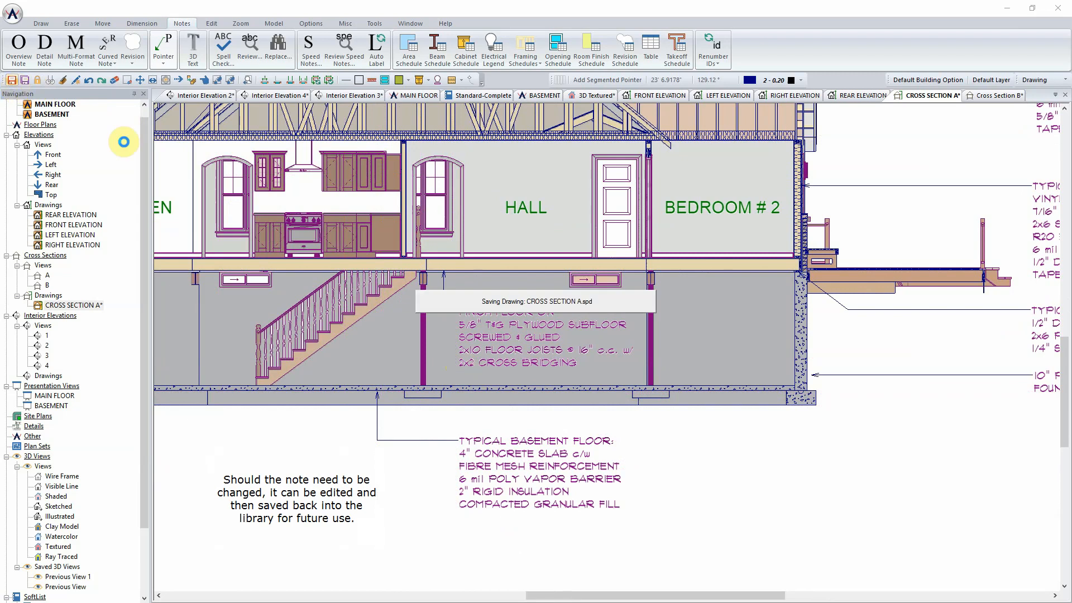
Step: Review the full extent of the annotated cross section and look through the front, left and right elevation drawings
{"action": "left_click", "coordinate": [240, 23]}
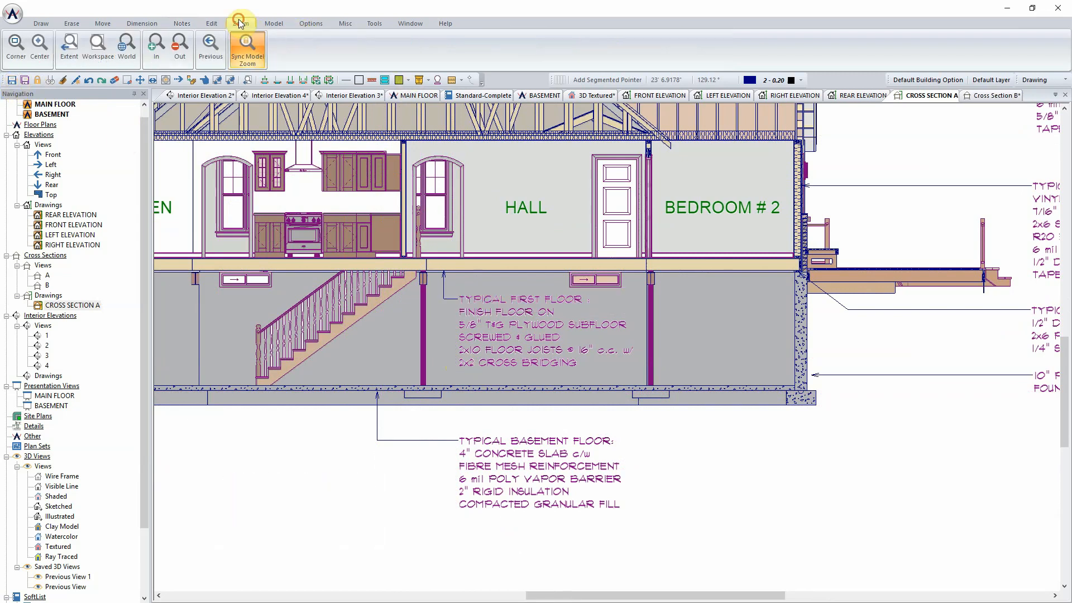
{"action": "left_click", "coordinate": [69, 47]}
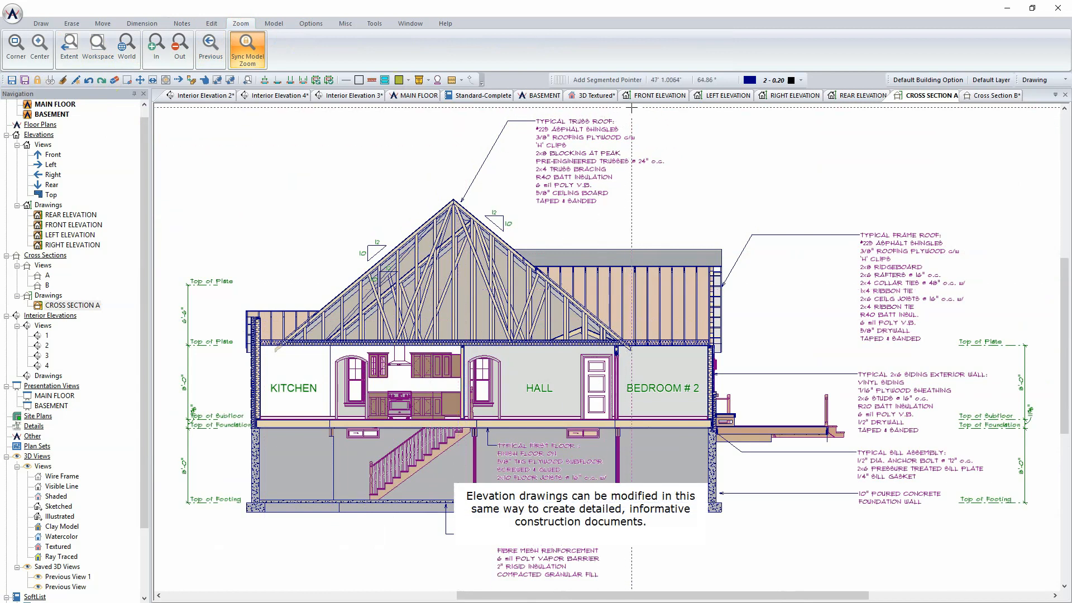
{"action": "left_click", "coordinate": [656, 100]}
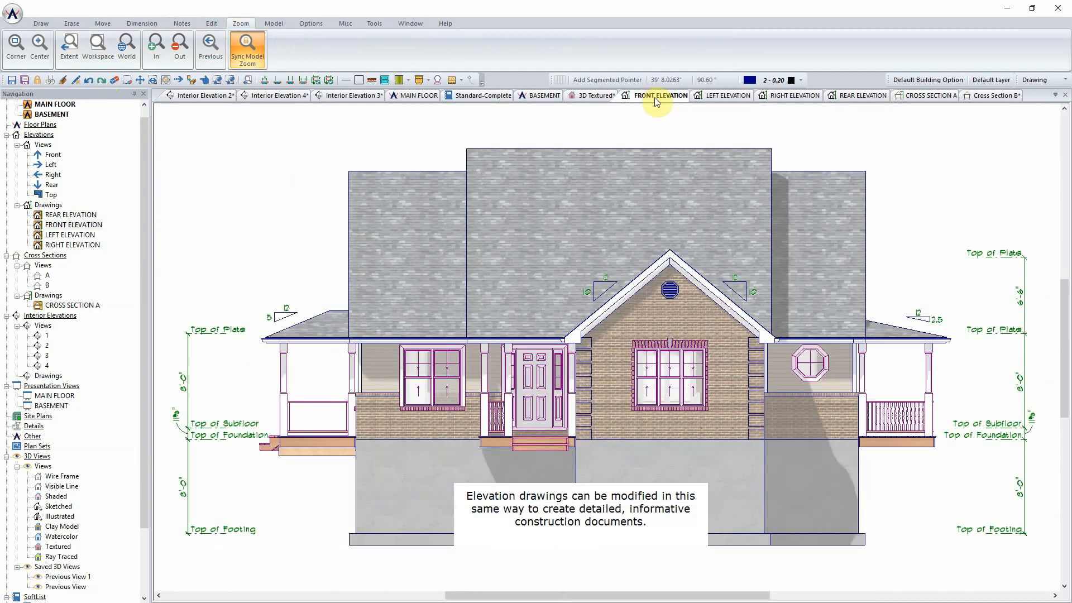
{"action": "left_click", "coordinate": [726, 96]}
{"action": "left_click", "coordinate": [785, 98]}
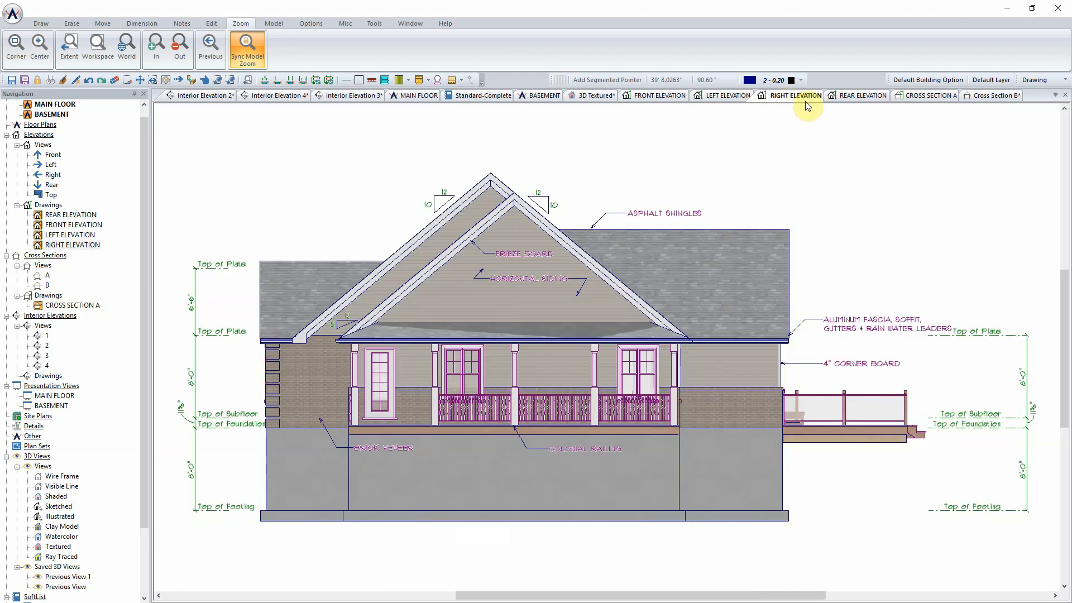
Step: Look through the rear elevation and cross section A drawings
{"action": "left_click", "coordinate": [848, 97]}
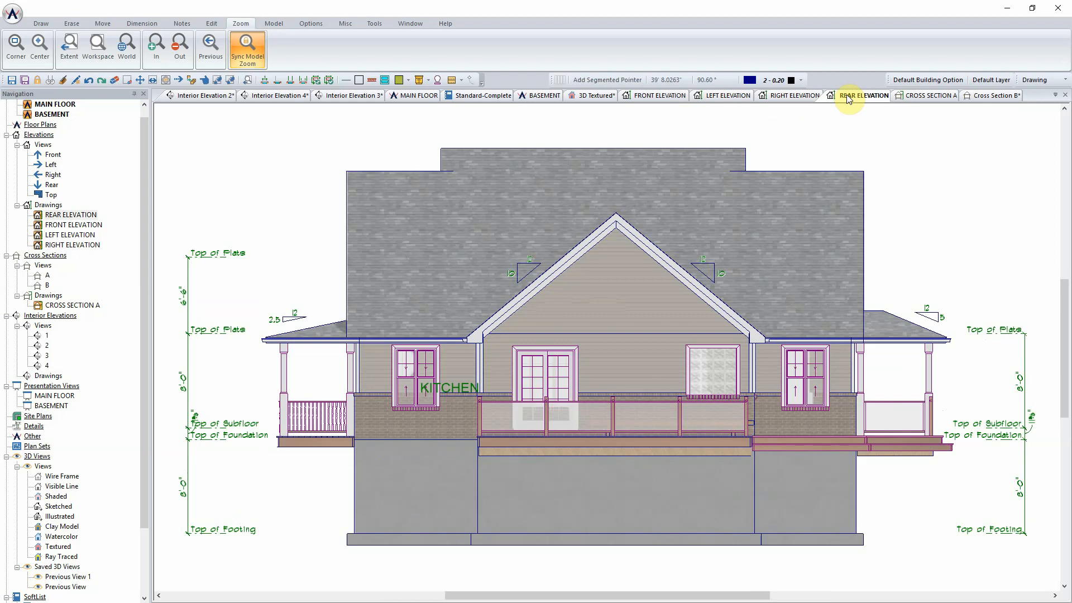
{"action": "left_click", "coordinate": [929, 97]}
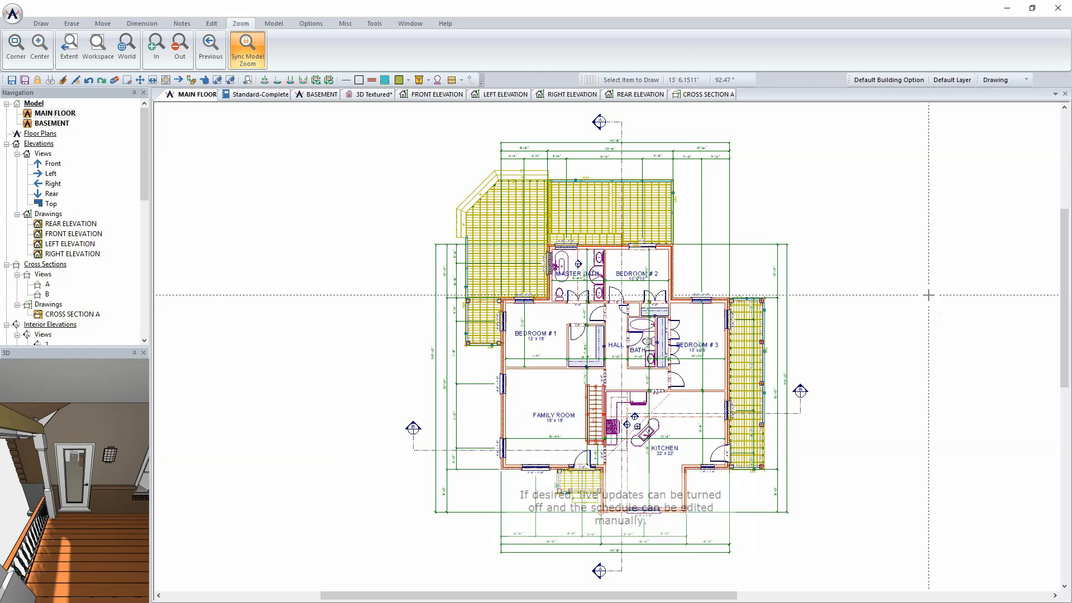
Step: Generate an opening schedule from the drawings in the model and place it beside the main floor plan
{"action": "scroll", "coordinate": [736, 402], "scroll_direction": "up", "scroll_amount": 3}
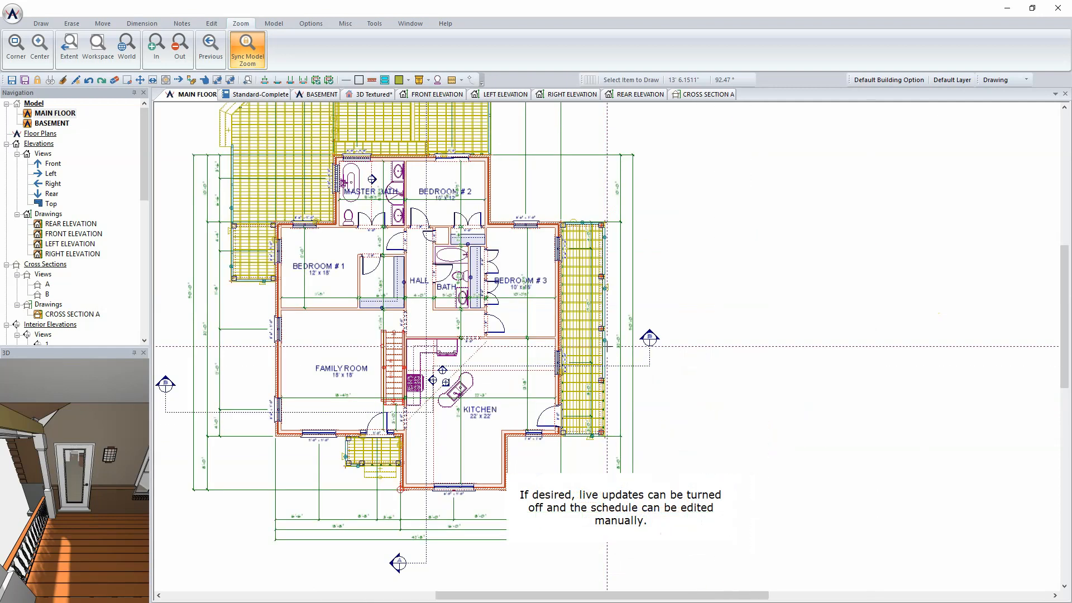
{"action": "scroll", "coordinate": [608, 346], "scroll_direction": "up", "scroll_amount": 1}
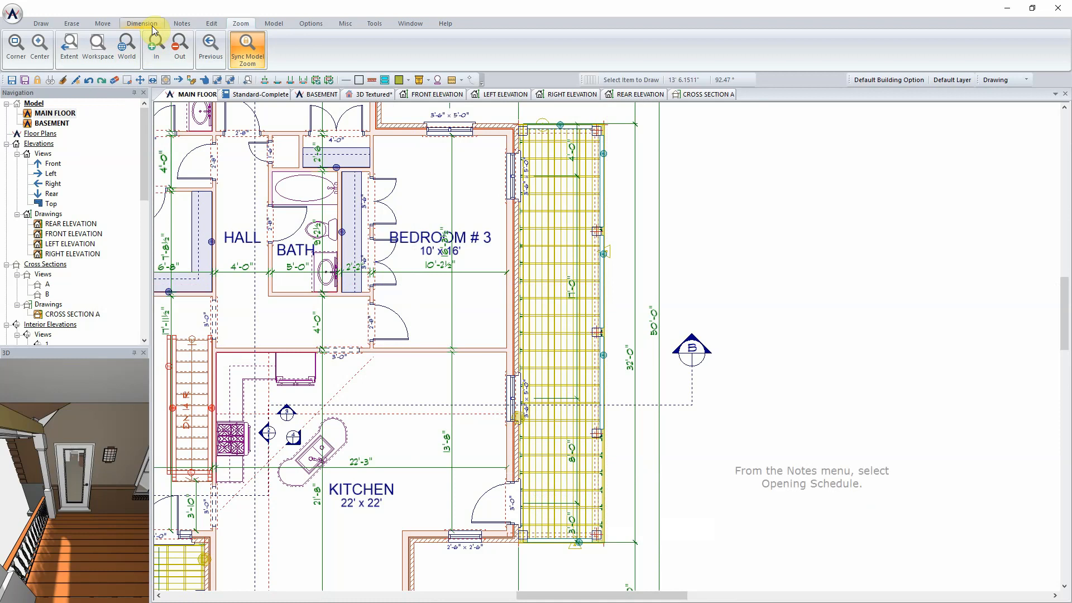
{"action": "left_click", "coordinate": [181, 24]}
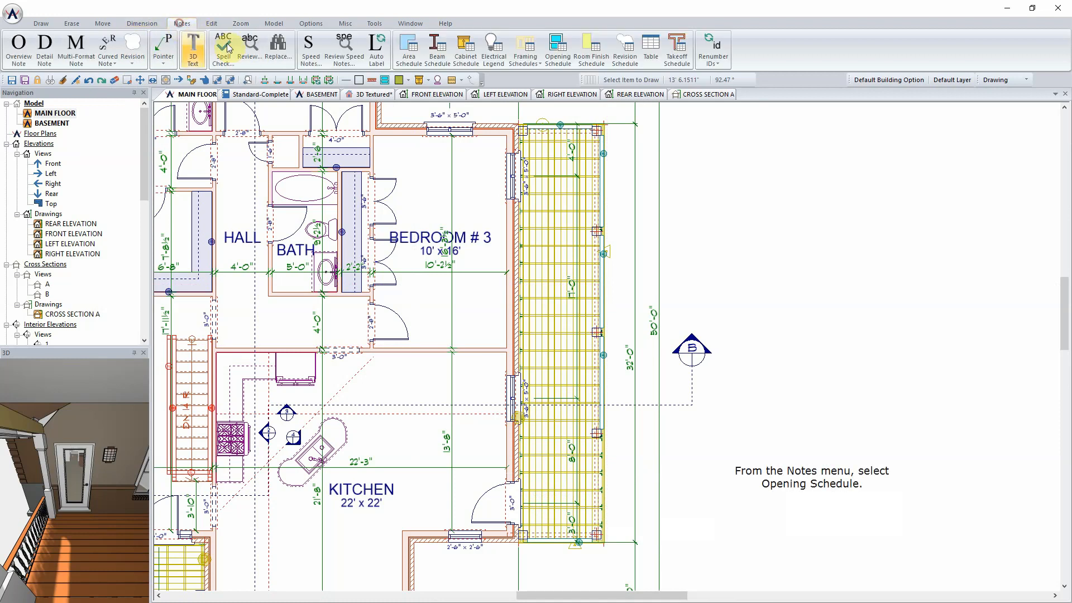
{"action": "left_click", "coordinate": [554, 56]}
{"action": "left_click", "coordinate": [718, 192]}
{"action": "left_click", "coordinate": [815, 231]}
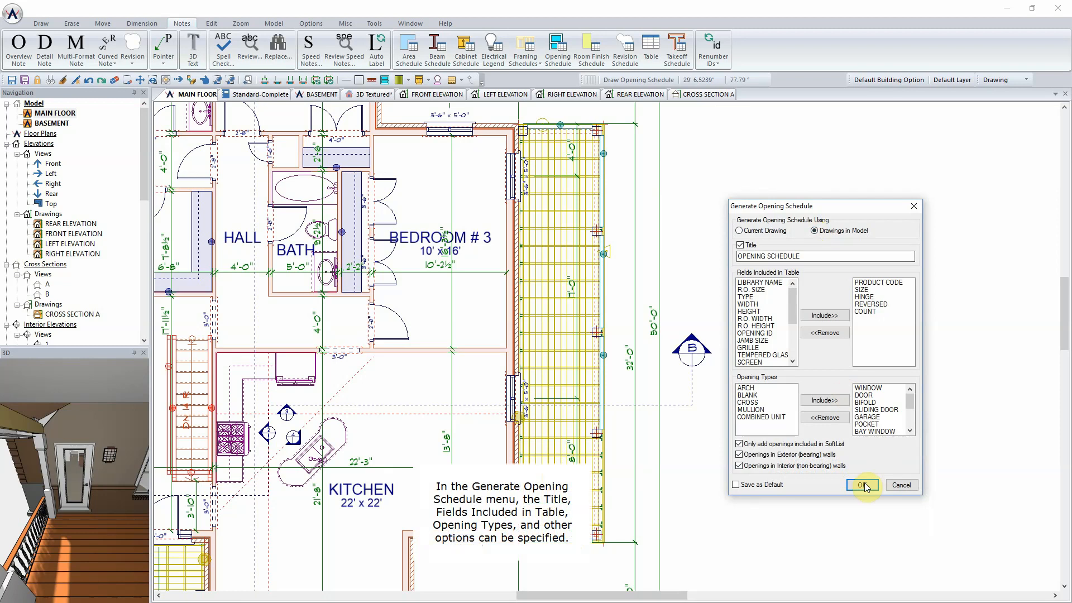
{"action": "left_click", "coordinate": [863, 489]}
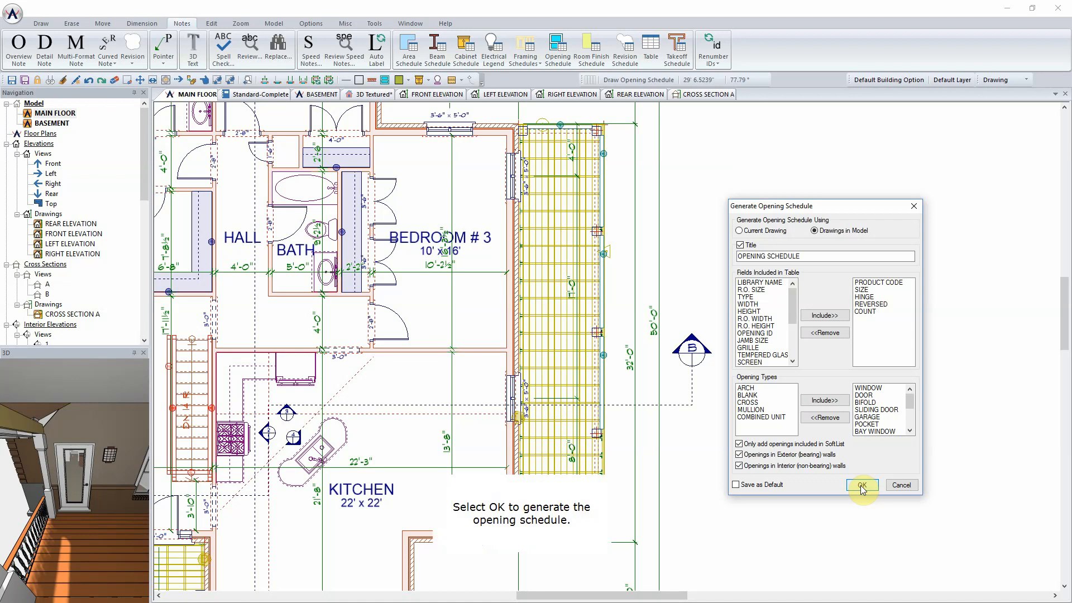
{"action": "left_click", "coordinate": [861, 485]}
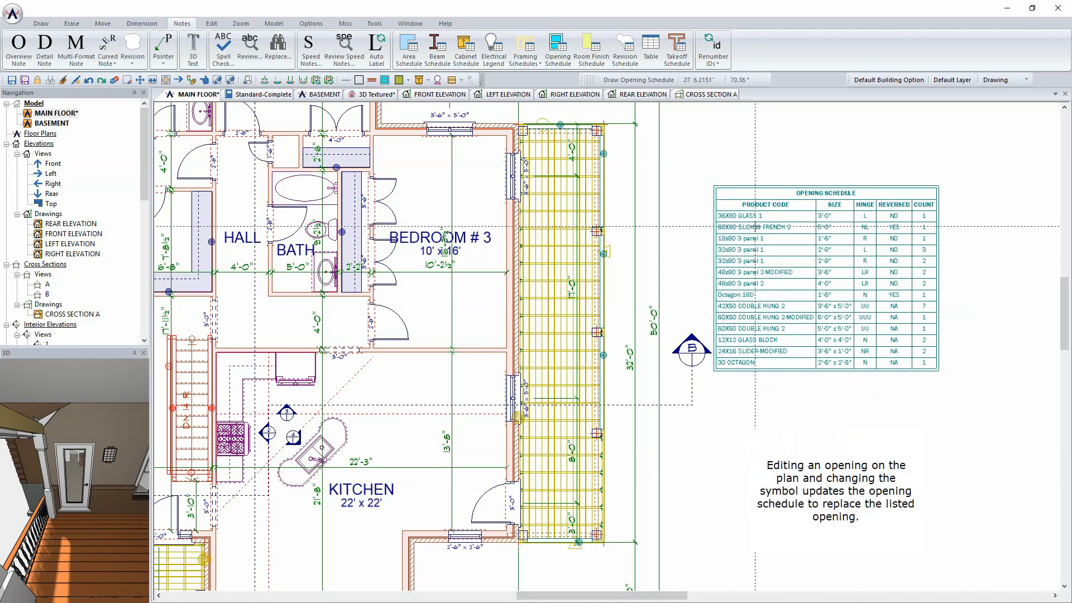
Step: Replace the kitchen's exterior door with the 32X80 FRENCH A 1 symbol from the French exterior door library
{"action": "right_click", "coordinate": [513, 506]}
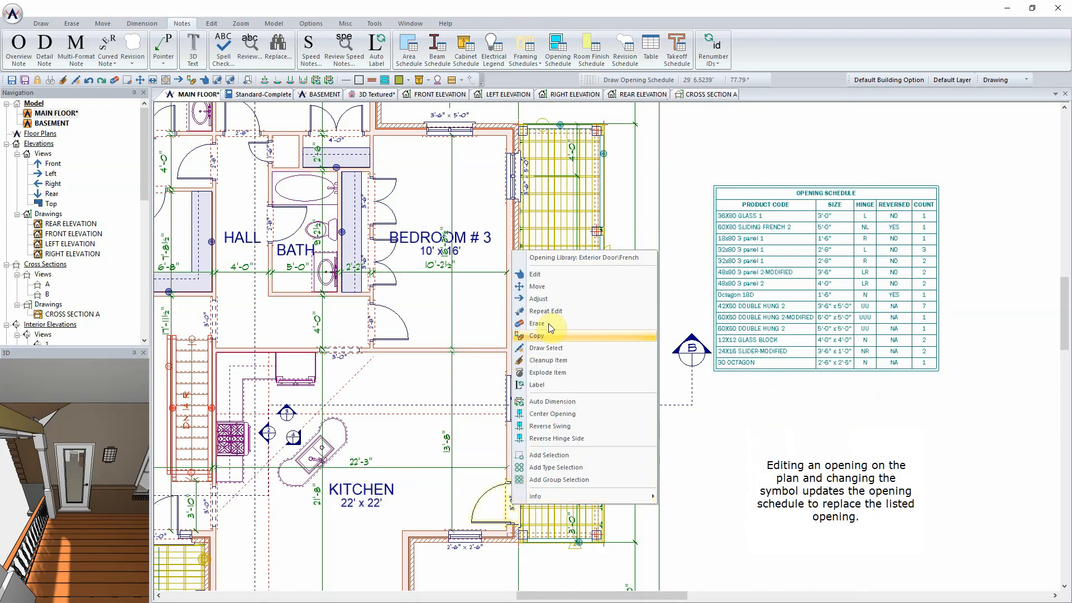
{"action": "left_click", "coordinate": [546, 276]}
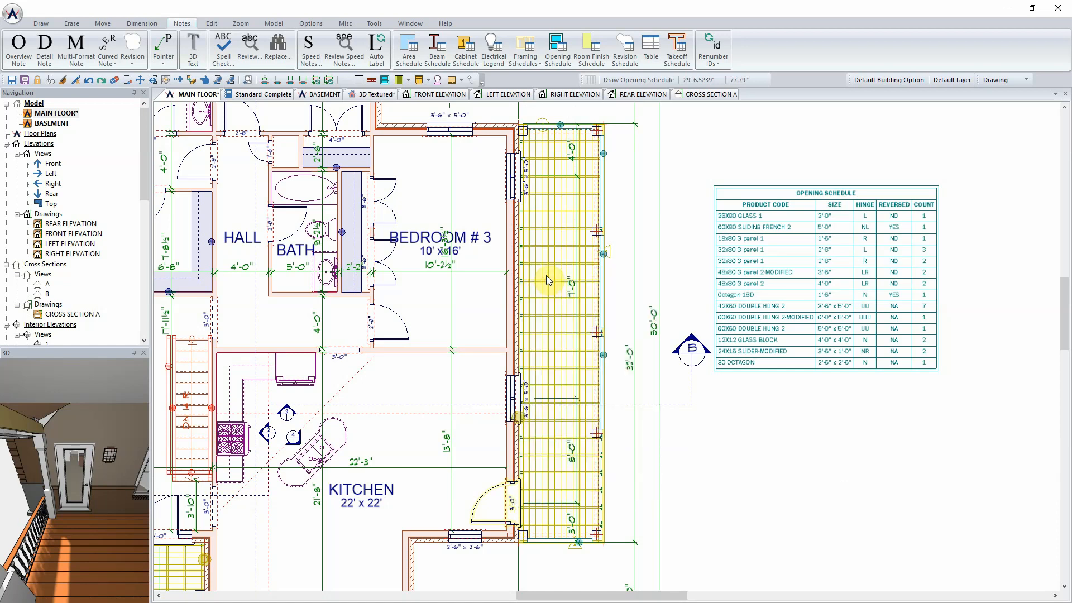
{"action": "left_click", "coordinate": [26, 175]}
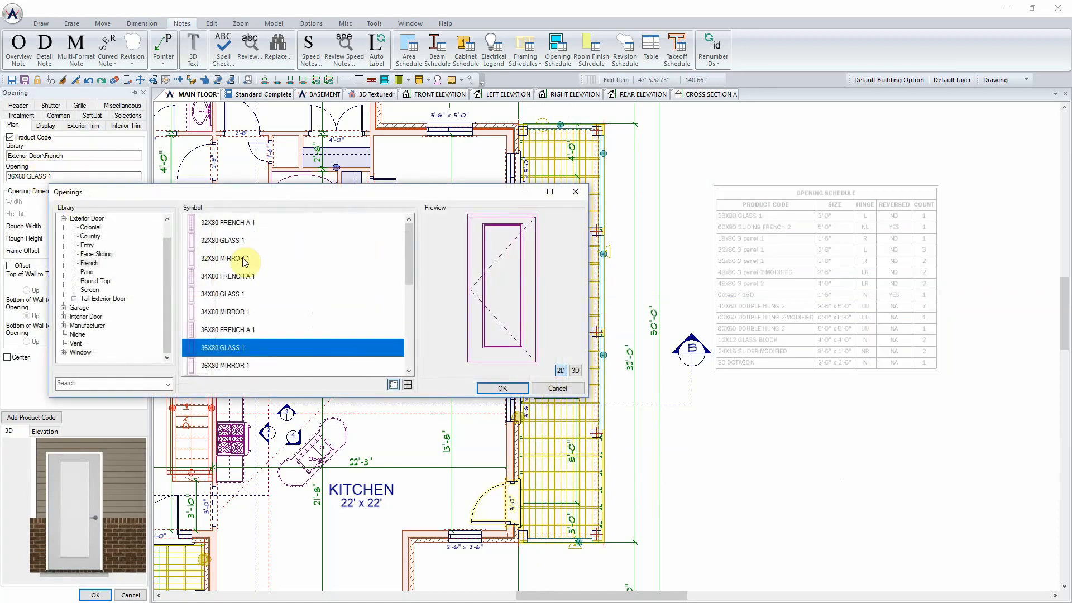
{"action": "left_click", "coordinate": [241, 225]}
{"action": "left_click", "coordinate": [491, 387]}
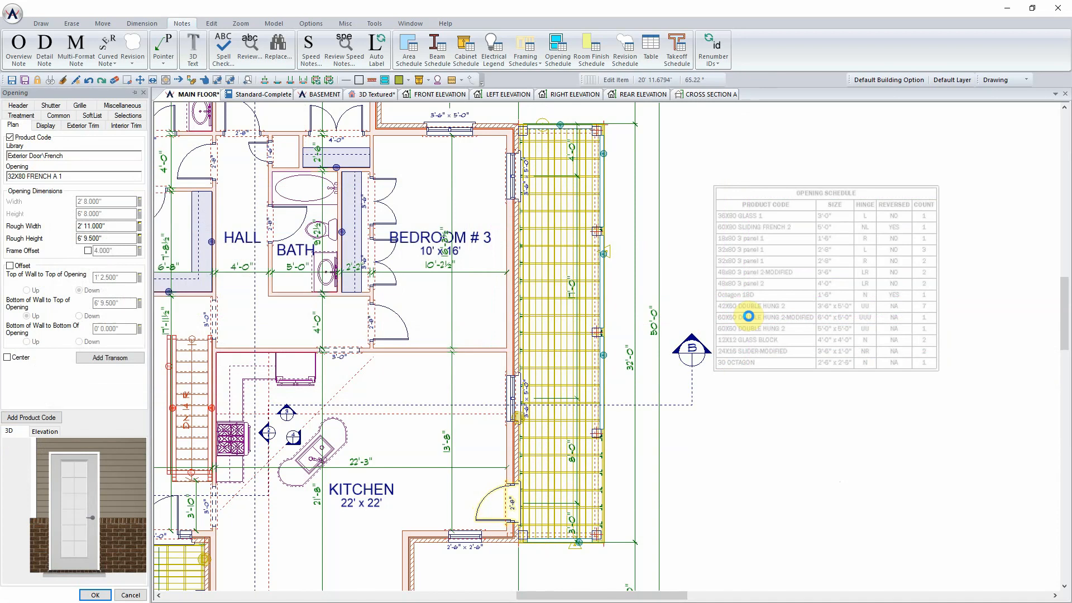
{"action": "left_click", "coordinate": [748, 317]}
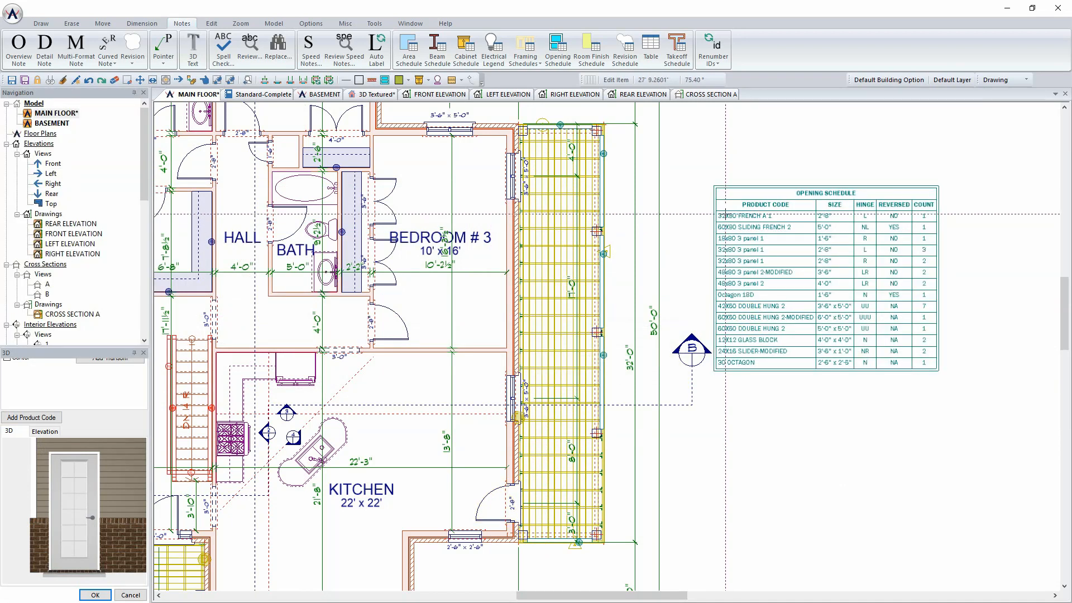
Step: Set the 32X80 FRENCH A 1 door's hinge to R in the opening schedule
{"action": "double_click", "coordinate": [866, 216]}
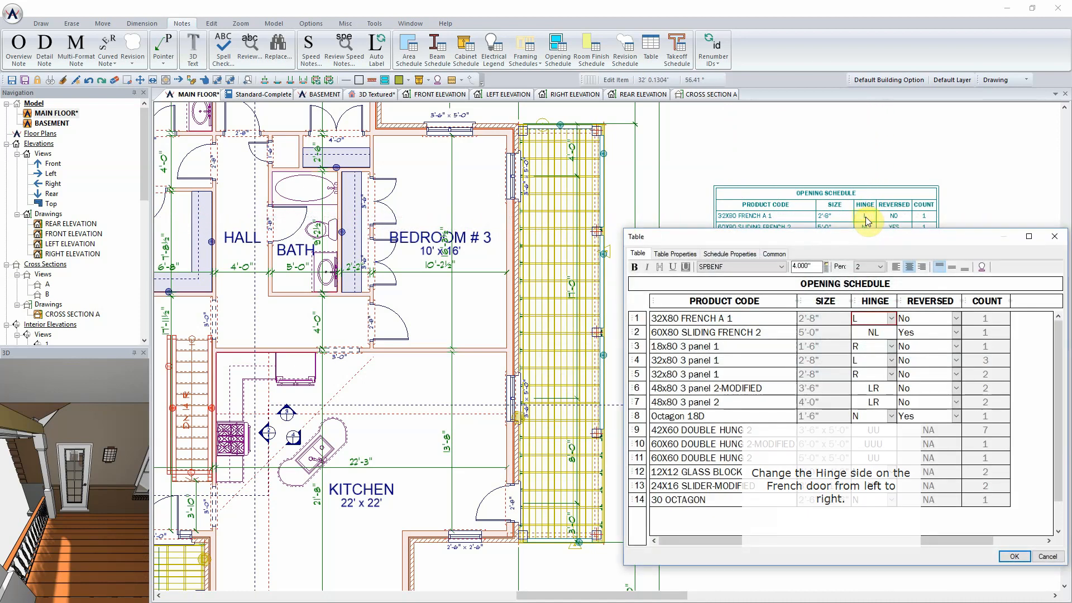
{"action": "left_click", "coordinate": [890, 319]}
{"action": "left_click", "coordinate": [876, 353]}
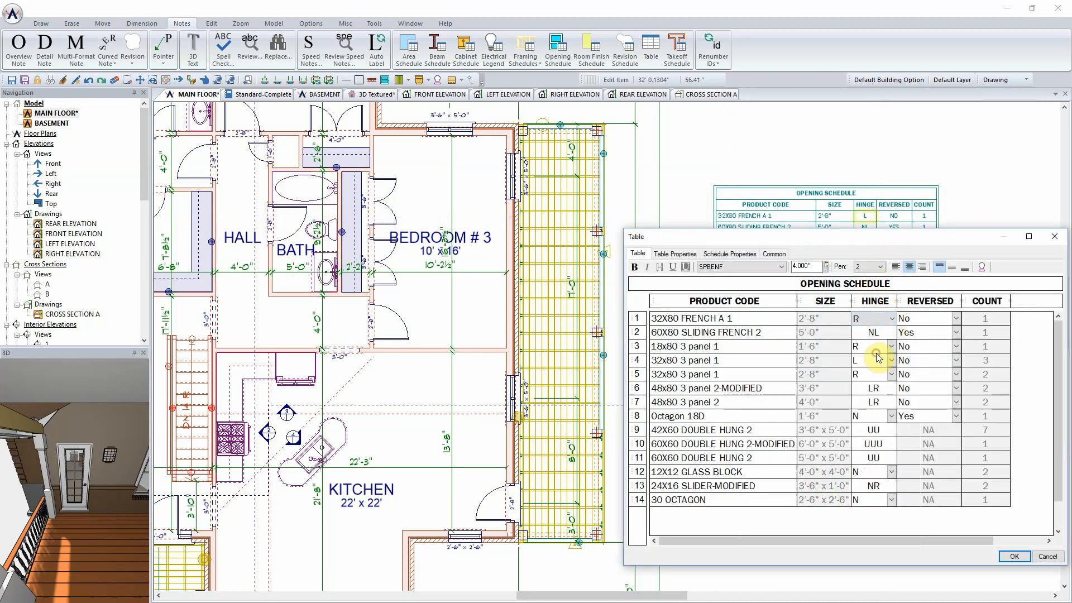
{"action": "left_click", "coordinate": [1014, 556]}
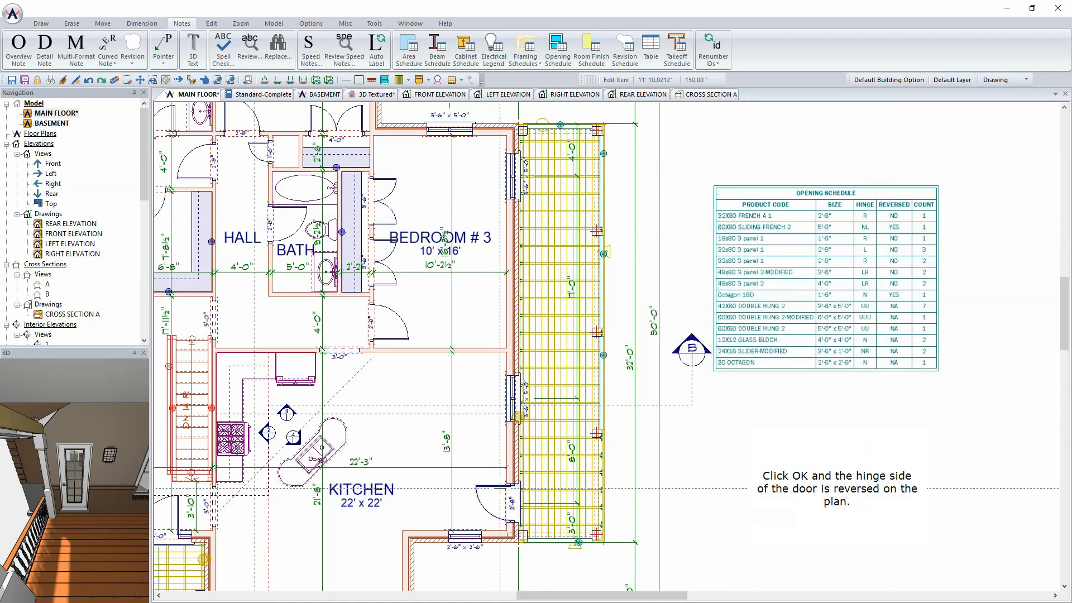
Step: Set the 32X80 FRENCH A 1 door's hinge back to L in the opening schedule
{"action": "double_click", "coordinate": [862, 279]}
{"action": "left_click", "coordinate": [891, 315]}
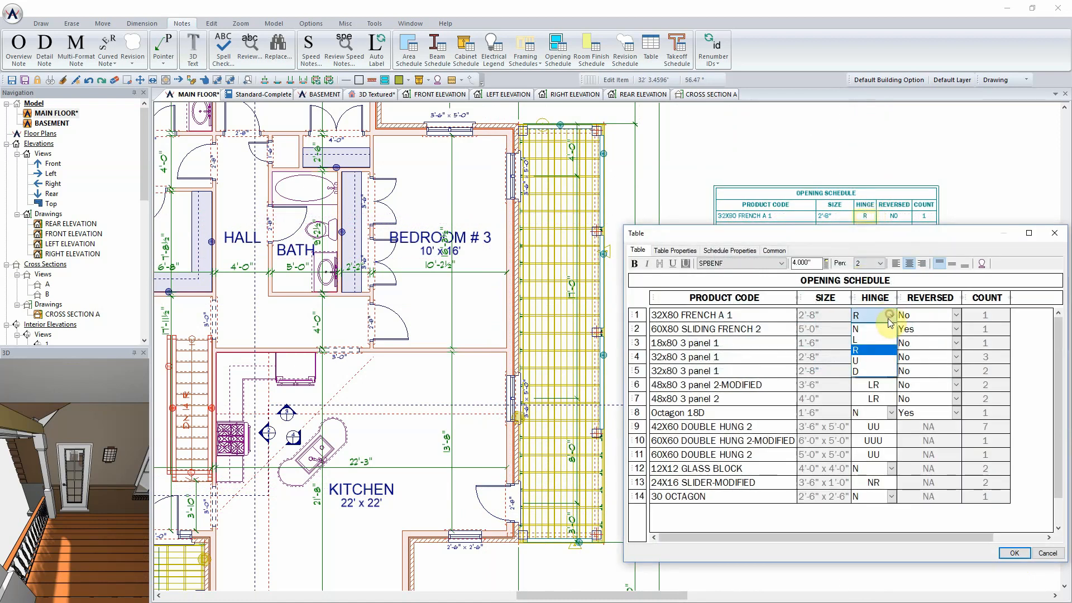
{"action": "left_click", "coordinate": [877, 332]}
{"action": "left_click", "coordinate": [1014, 552]}
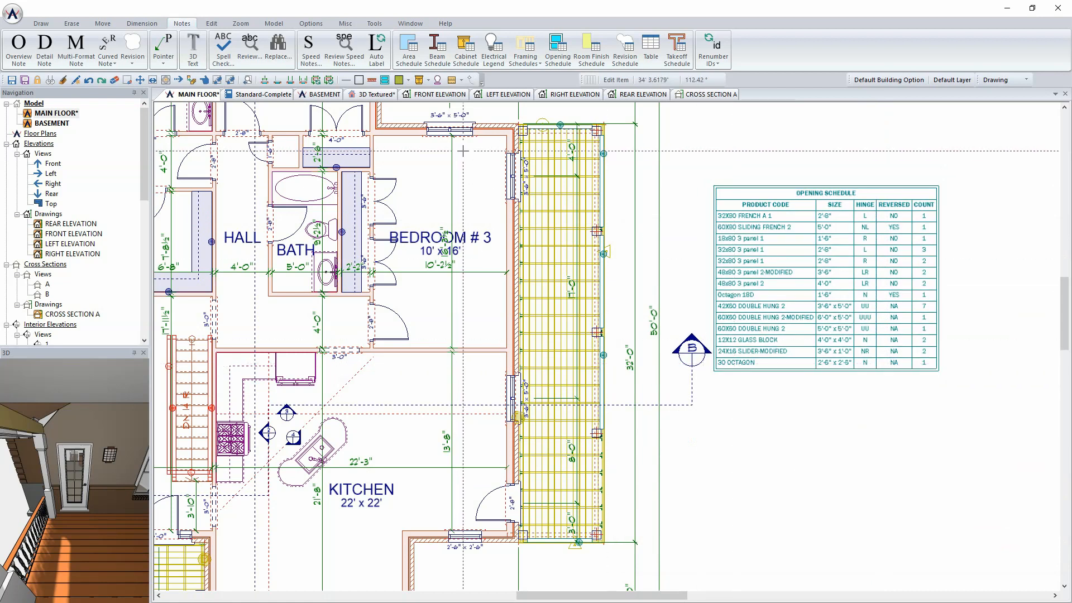
Step: Turn off the product code for the double hung window above the Bedroom #3 label and set its width to 3'8"
{"action": "right_click", "coordinate": [434, 134]}
{"action": "left_click", "coordinate": [457, 149]}
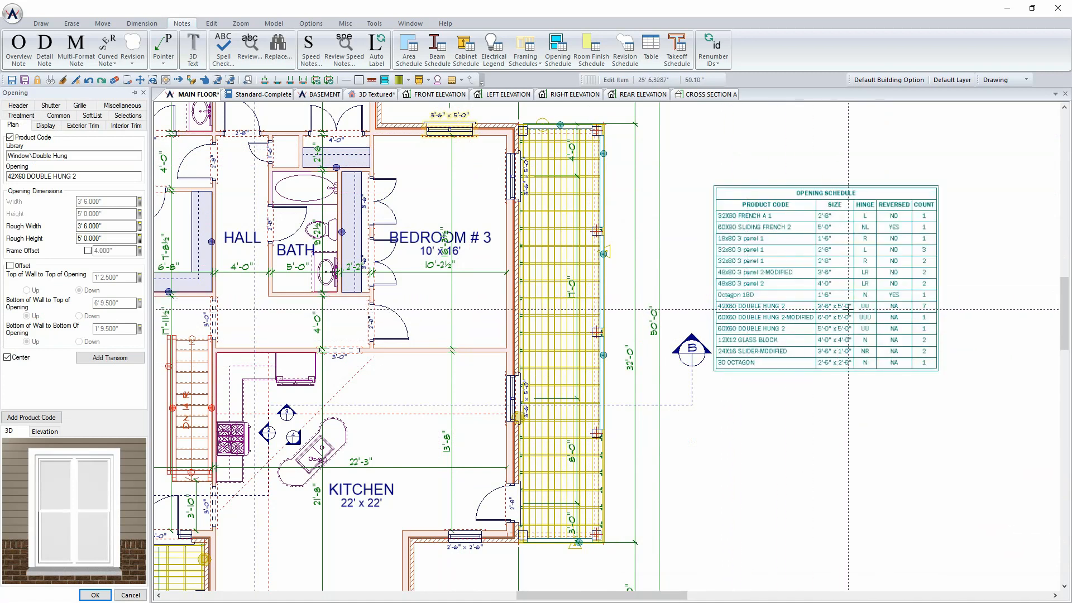
{"action": "left_click", "coordinate": [29, 138]}
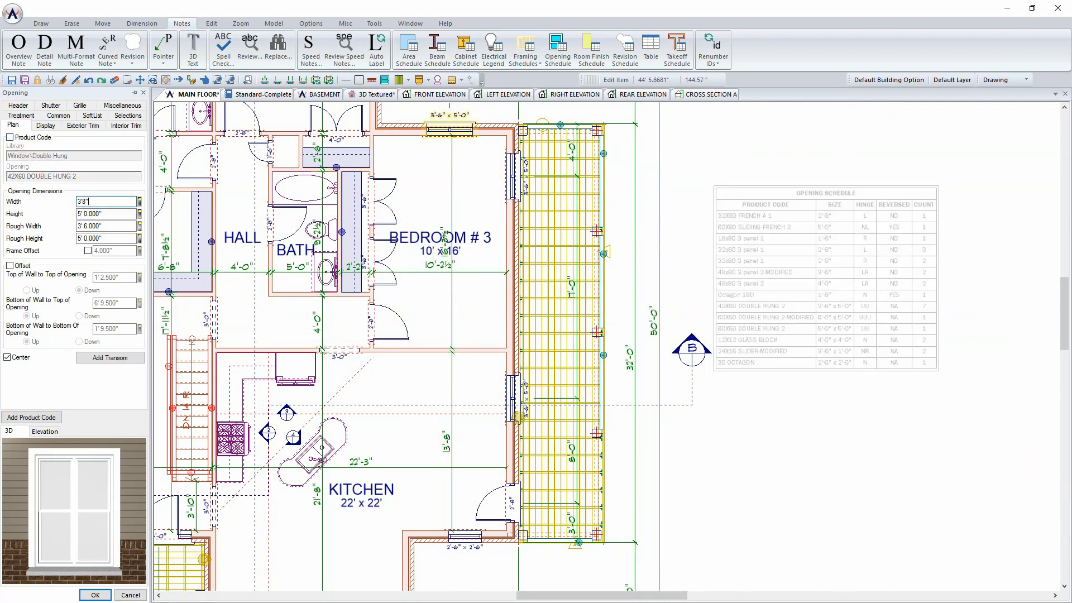
{"action": "left_click", "coordinate": [111, 204]}
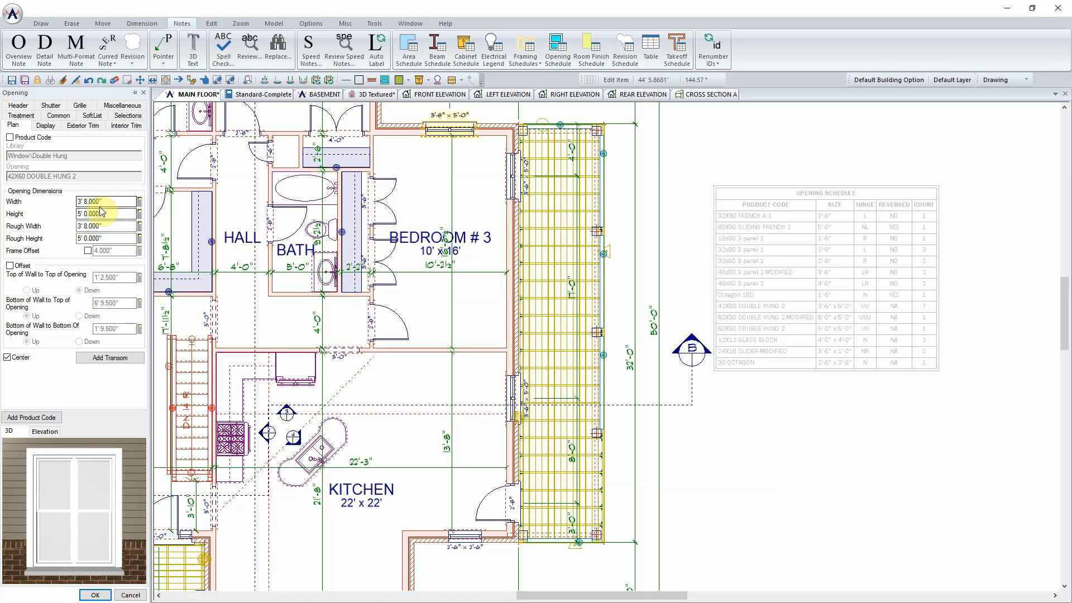
{"action": "left_click", "coordinate": [94, 595]}
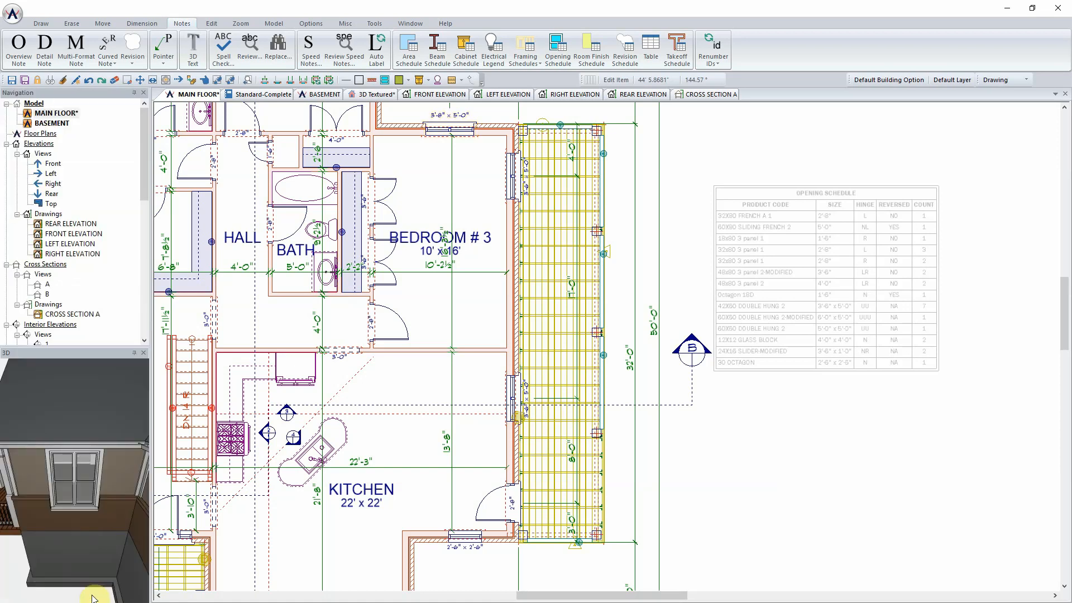
{"action": "left_click", "coordinate": [819, 369]}
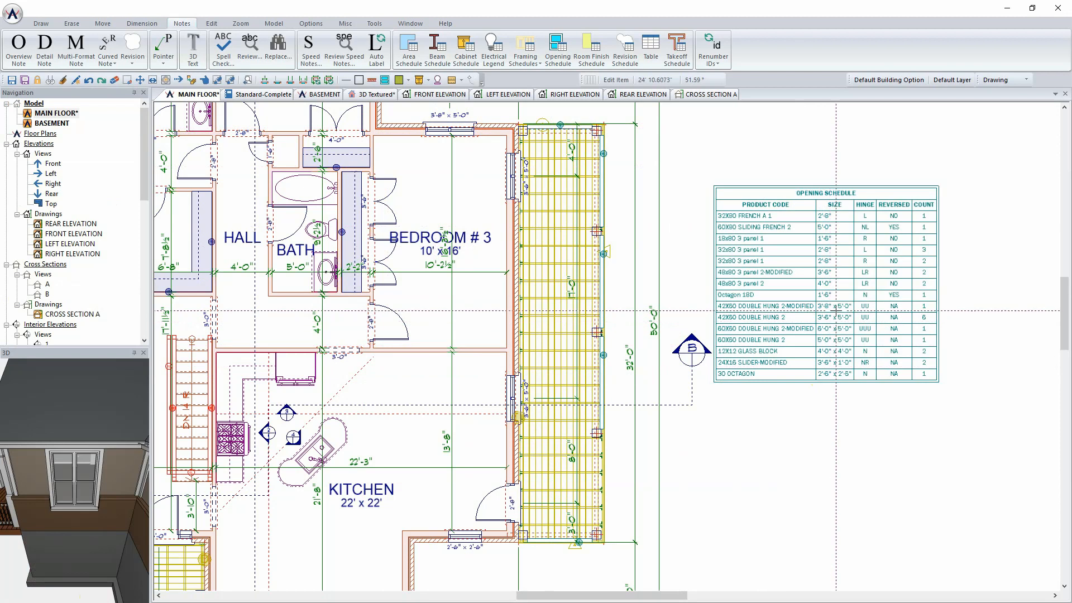
Step: In Area mode, auto-trace the Main Floor Area over the house plan and save the main floor drawing
{"action": "scroll", "coordinate": [832, 311], "scroll_direction": "up", "scroll_amount": 3}
{"action": "scroll", "coordinate": [606, 346], "scroll_direction": "up", "scroll_amount": 1}
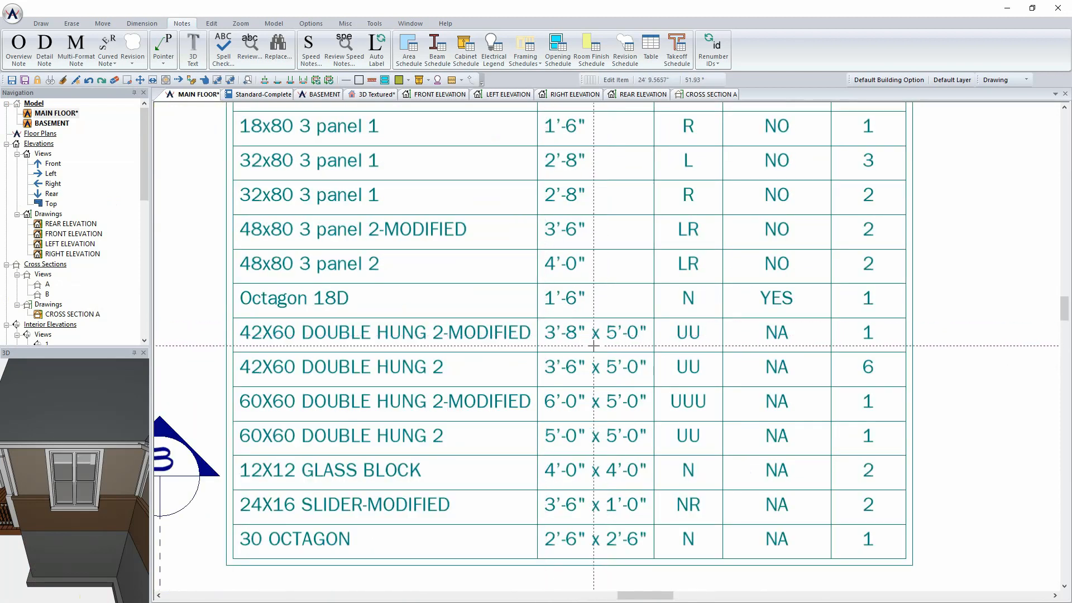
{"action": "scroll", "coordinate": [639, 342], "scroll_direction": "down", "scroll_amount": 5}
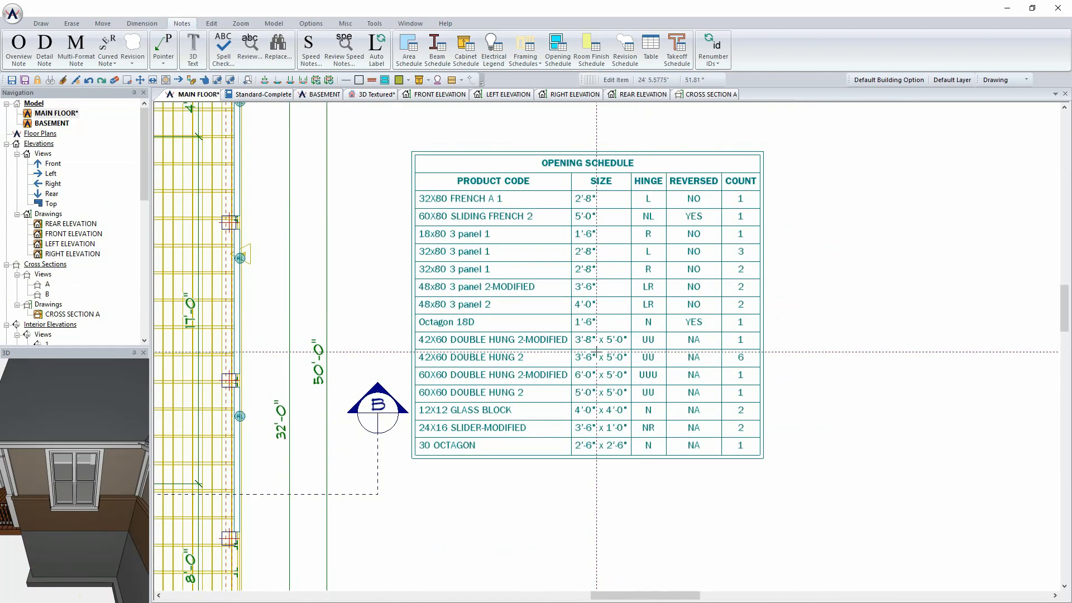
{"action": "scroll", "coordinate": [510, 358], "scroll_direction": "down", "scroll_amount": 2}
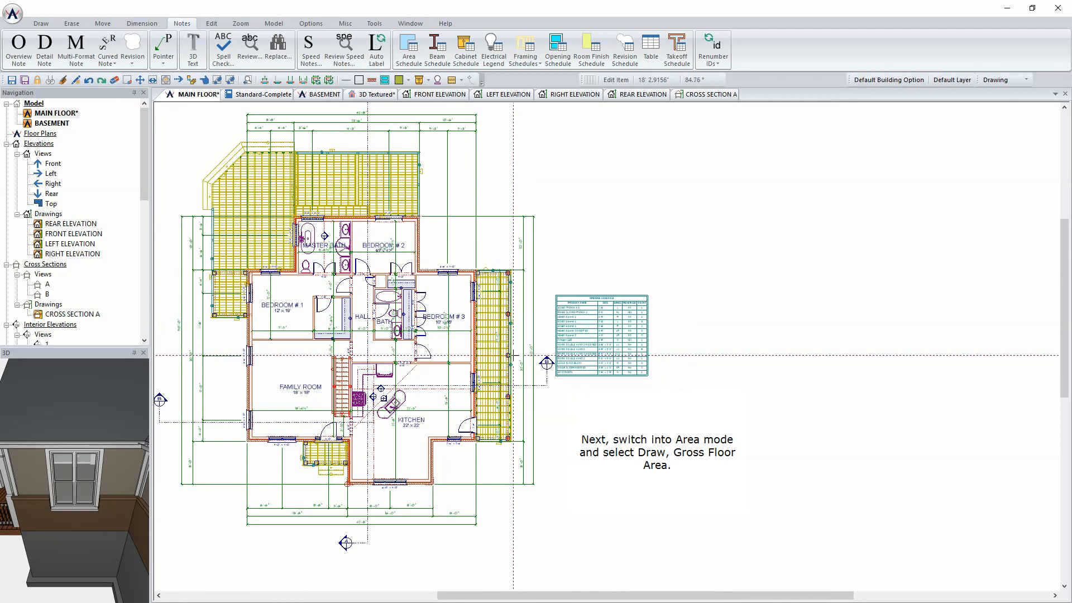
{"action": "left_click", "coordinate": [1018, 80]}
{"action": "left_click", "coordinate": [1012, 100]}
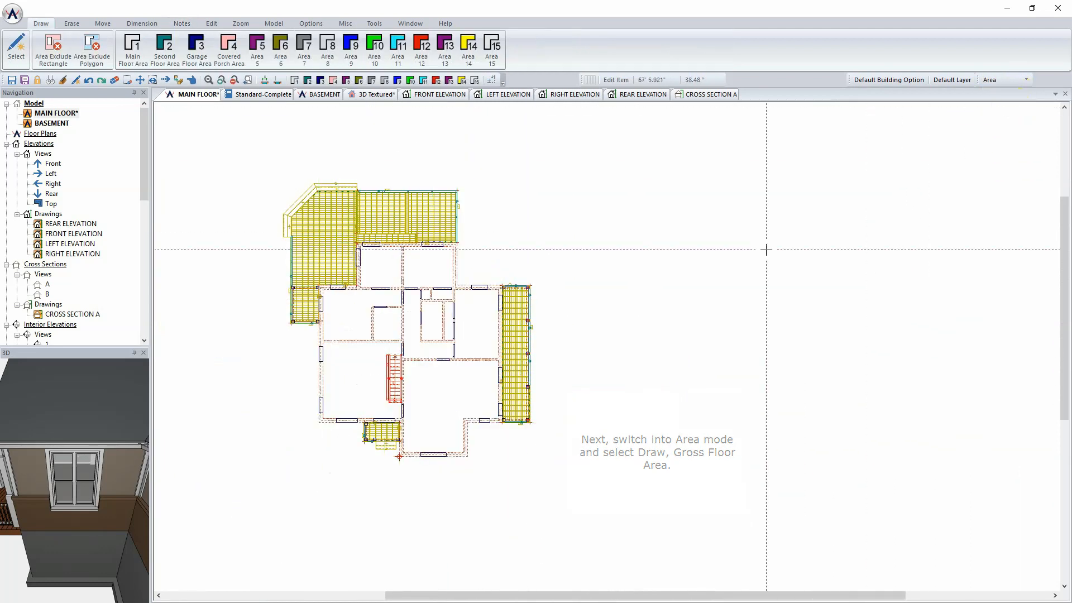
{"action": "scroll", "coordinate": [598, 330], "scroll_direction": "up", "scroll_amount": 2}
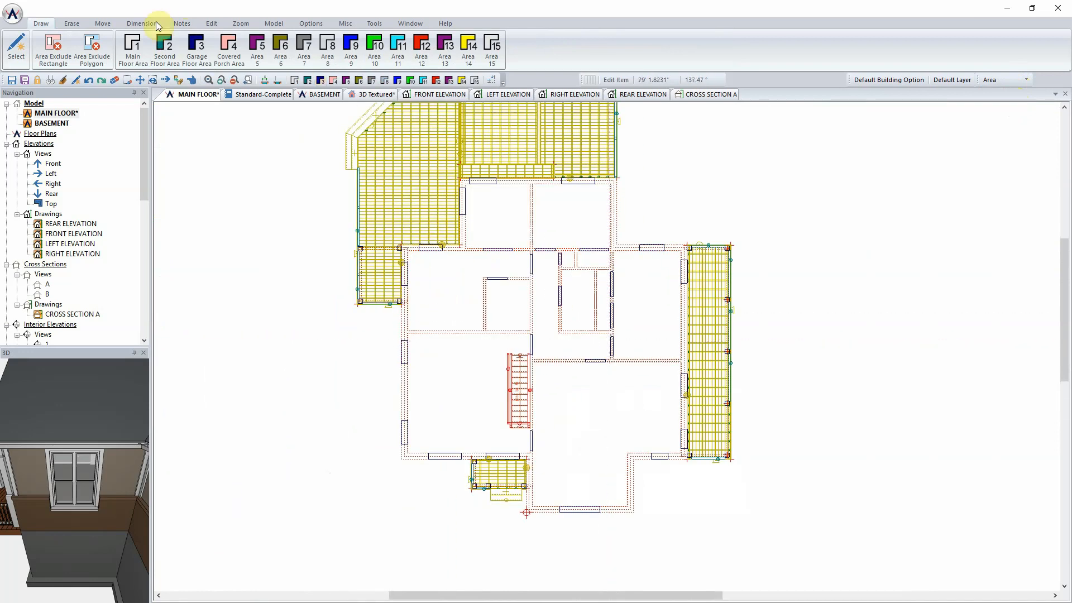
{"action": "left_click", "coordinate": [133, 49]}
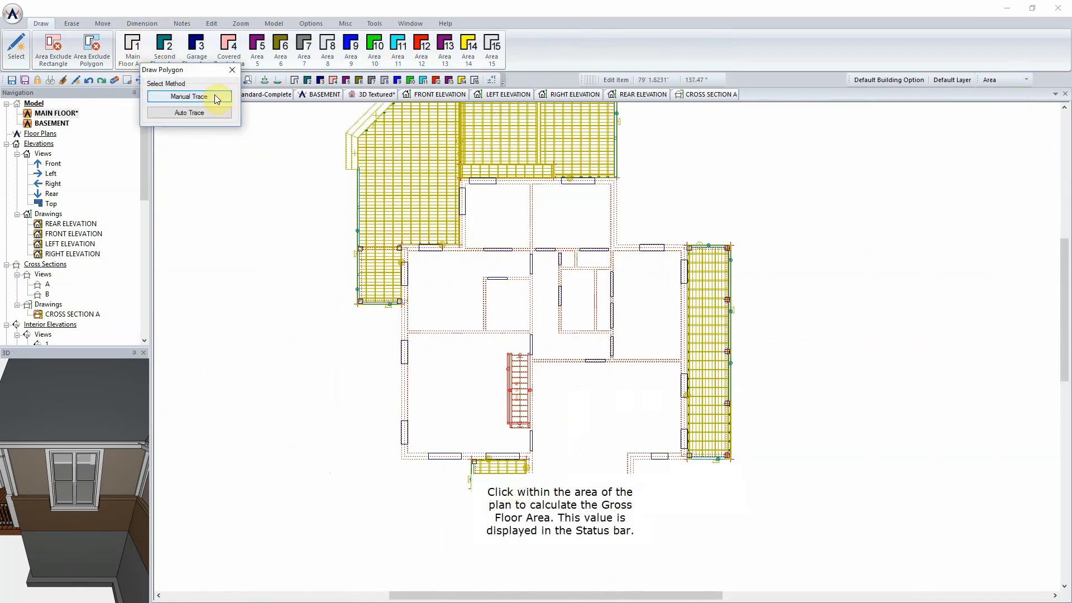
{"action": "left_click", "coordinate": [206, 112]}
{"action": "left_click", "coordinate": [442, 300]}
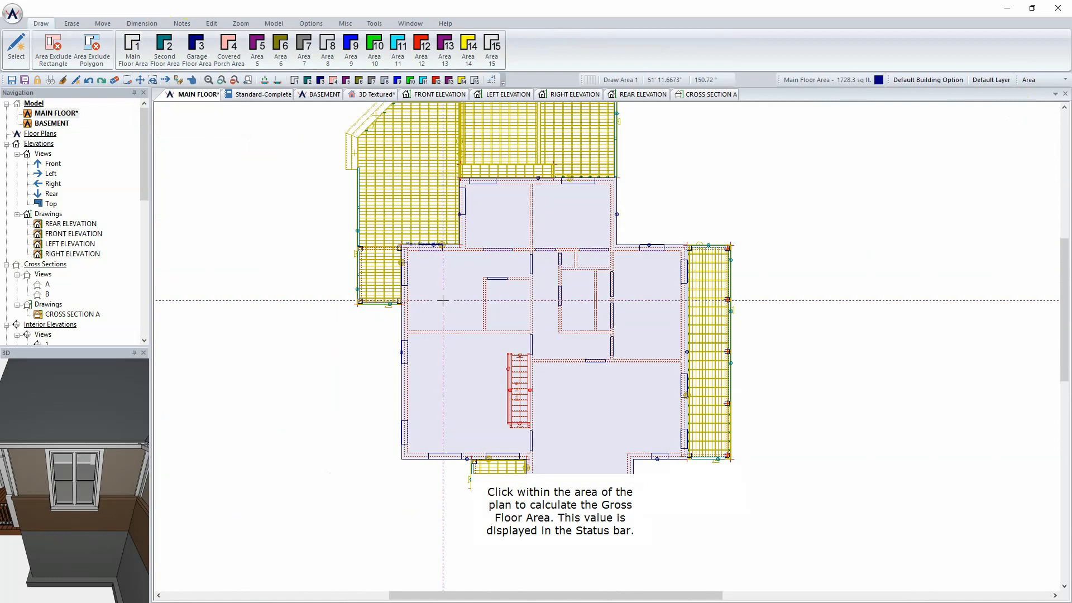
{"action": "left_click", "coordinate": [10, 80]}
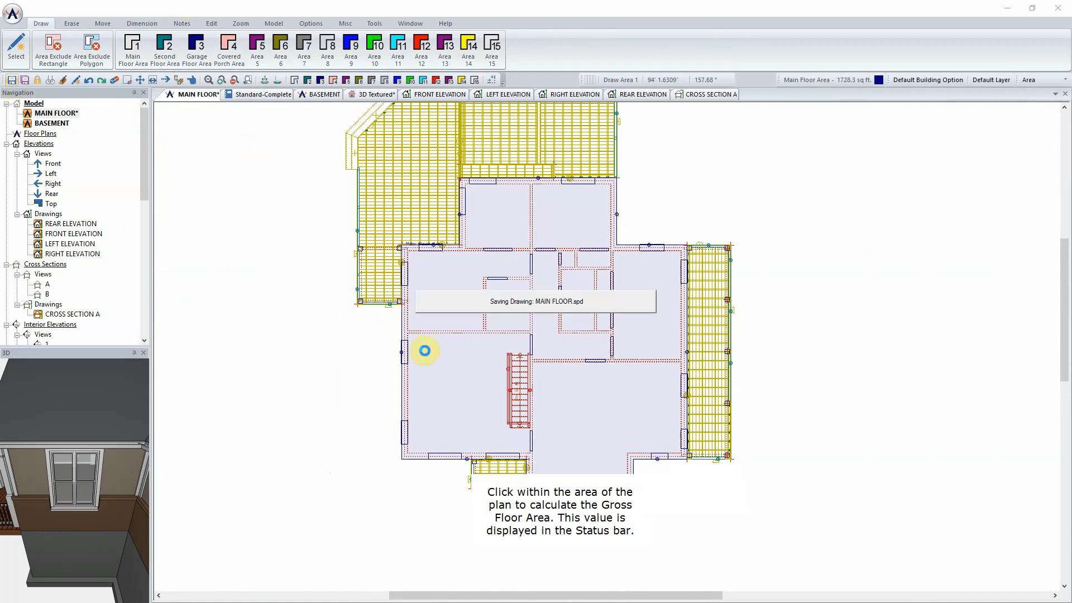
Step: Review the main floor area's size, perimeter and wall reference properties
{"action": "right_click", "coordinate": [448, 359]}
{"action": "left_click", "coordinate": [482, 391]}
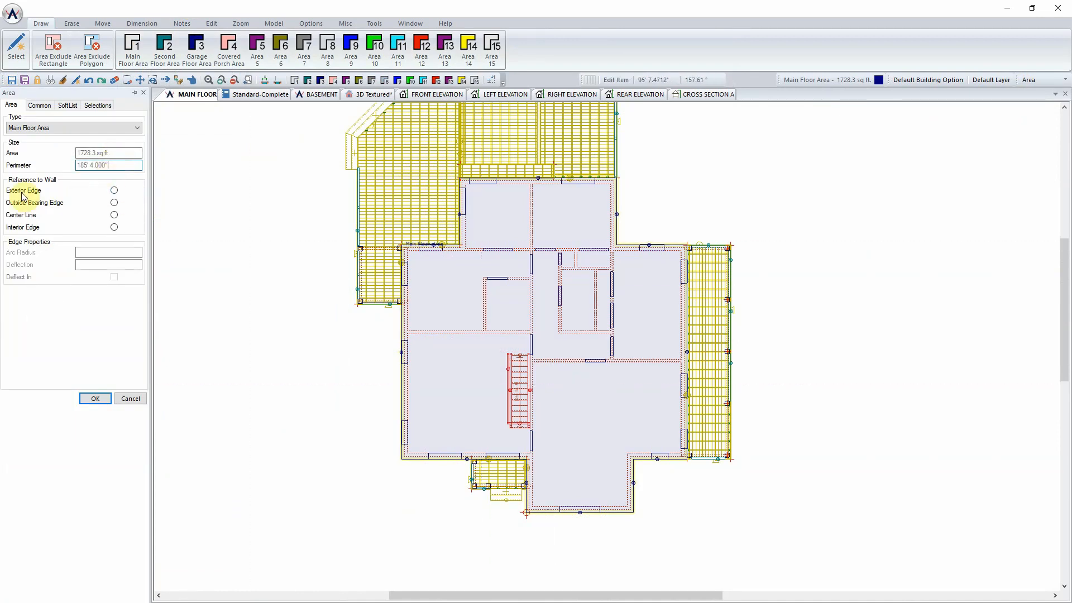
{"action": "left_click", "coordinate": [95, 398]}
Step: Switch back to Drawing mode and place an area schedule with name, color and area fields below the opening schedule
{"action": "left_click", "coordinate": [1029, 80]}
{"action": "left_click", "coordinate": [1024, 96]}
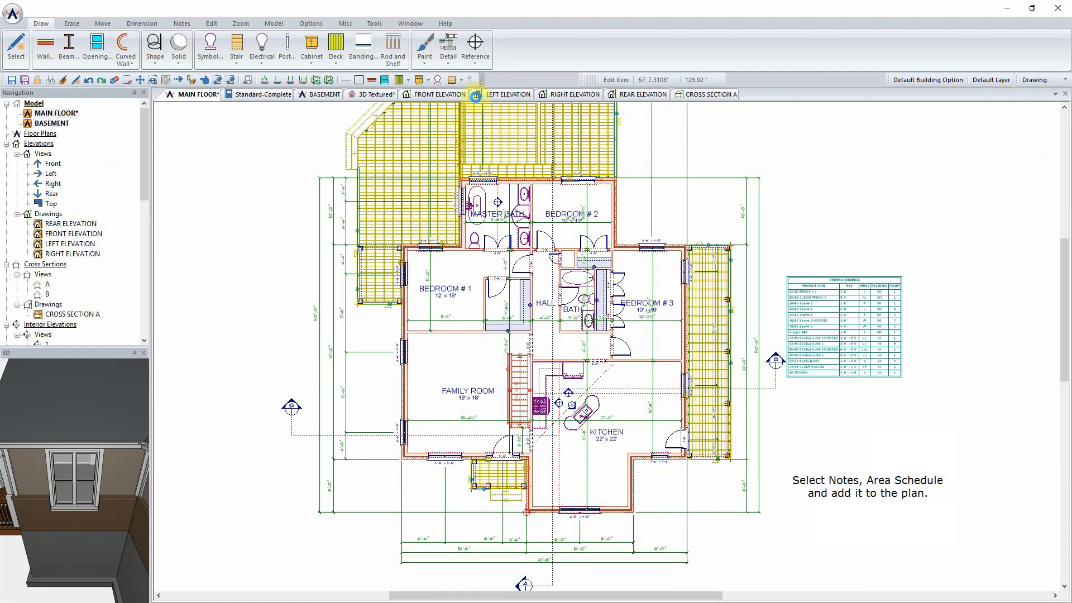
{"action": "left_click", "coordinate": [175, 24]}
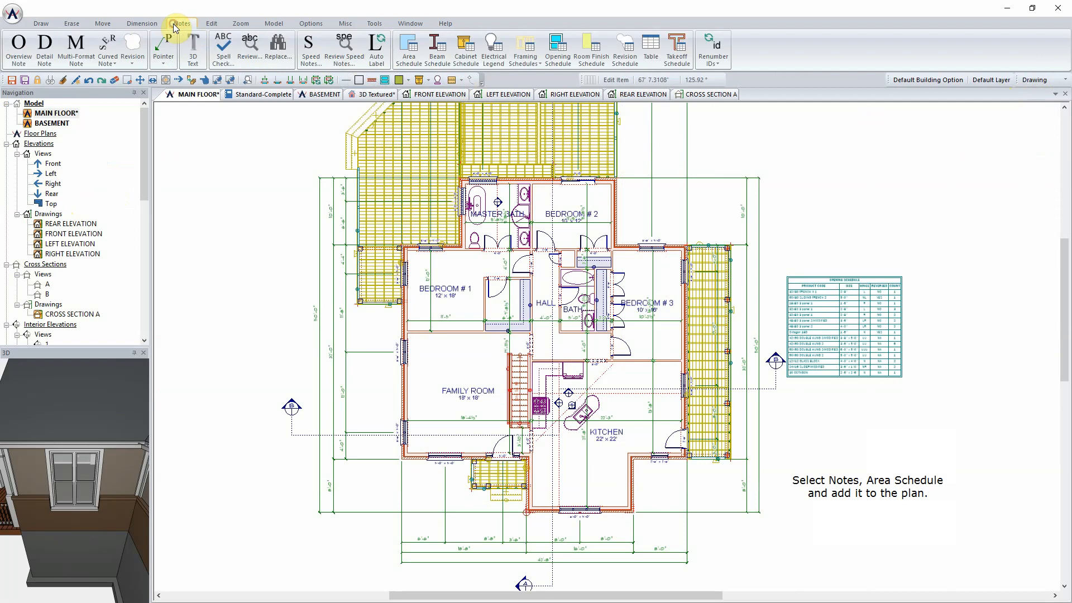
{"action": "left_click", "coordinate": [408, 48]}
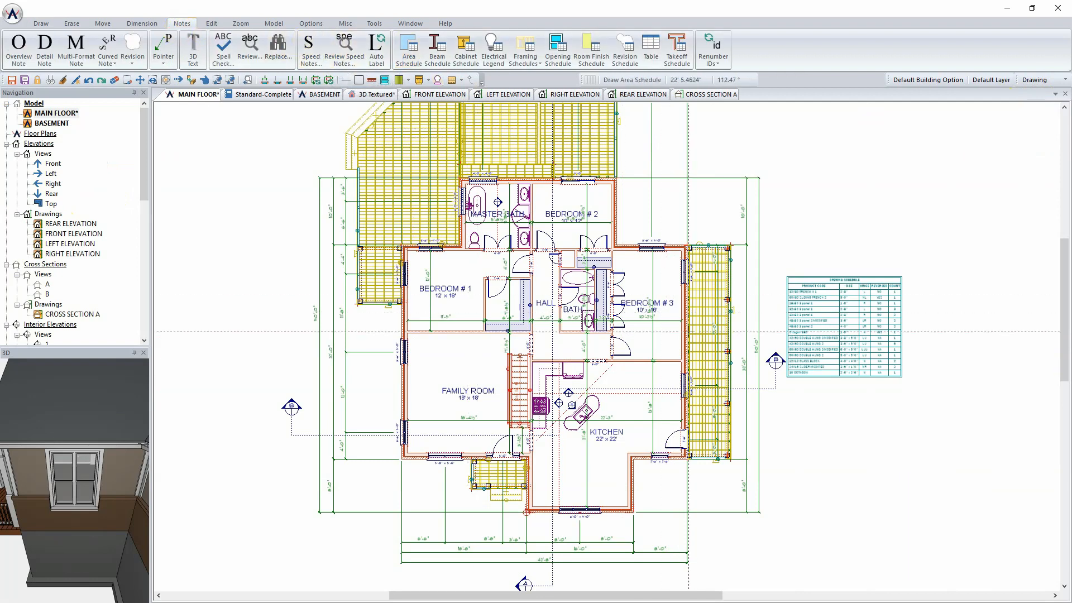
{"action": "left_click", "coordinate": [785, 394]}
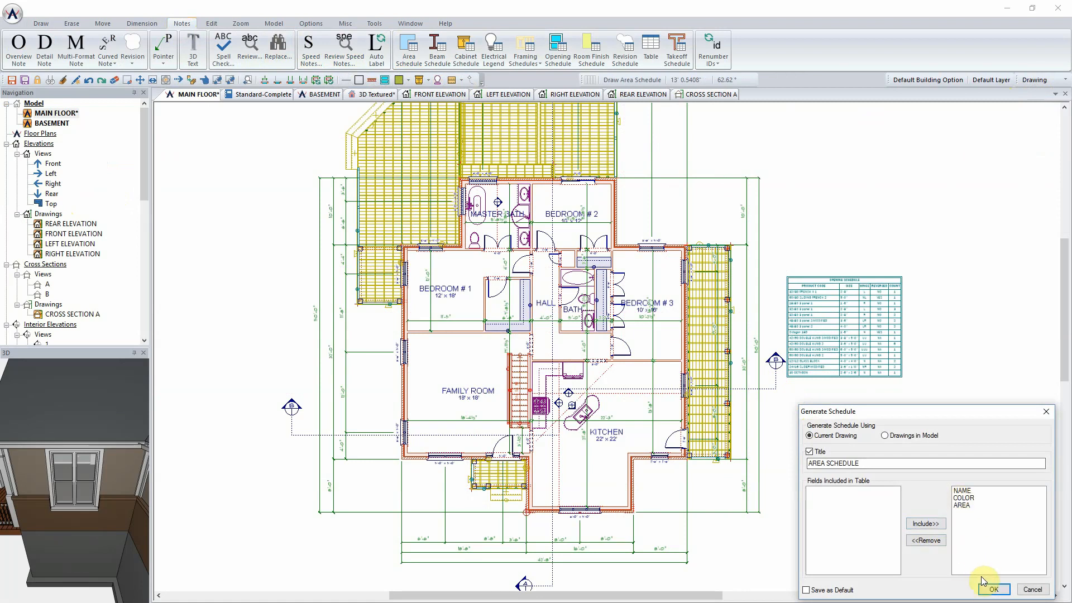
{"action": "left_click", "coordinate": [991, 589]}
{"action": "scroll", "coordinate": [607, 347], "scroll_direction": "up", "scroll_amount": 5}
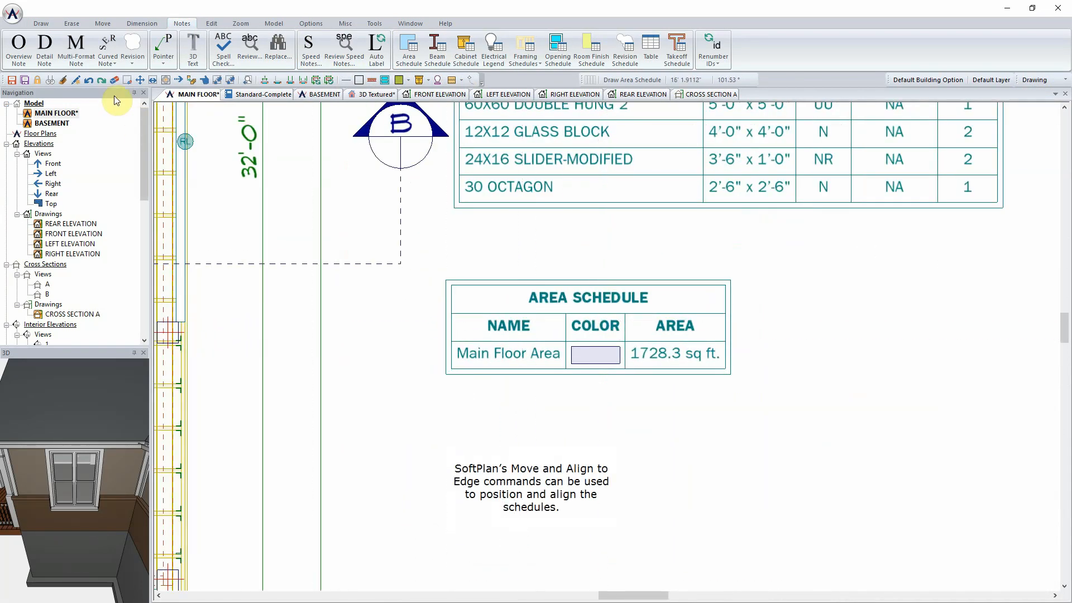
Step: Move the area schedule horizontally to line up its edge with the opening schedule above it
{"action": "left_click", "coordinate": [139, 82]}
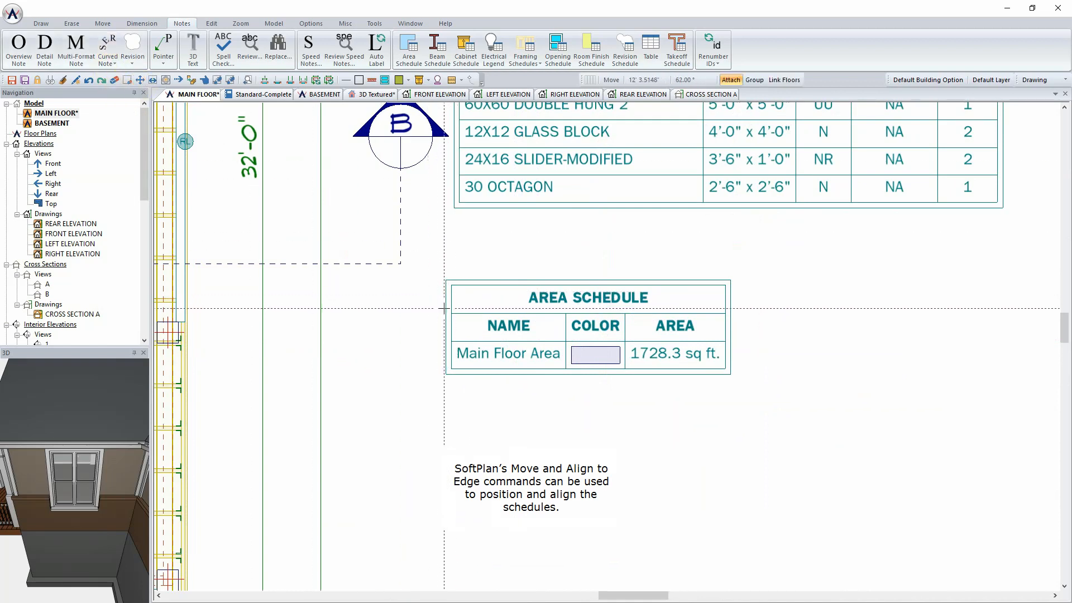
{"action": "left_click_drag", "start_coordinate": [444, 308], "coordinate": [459, 308]}
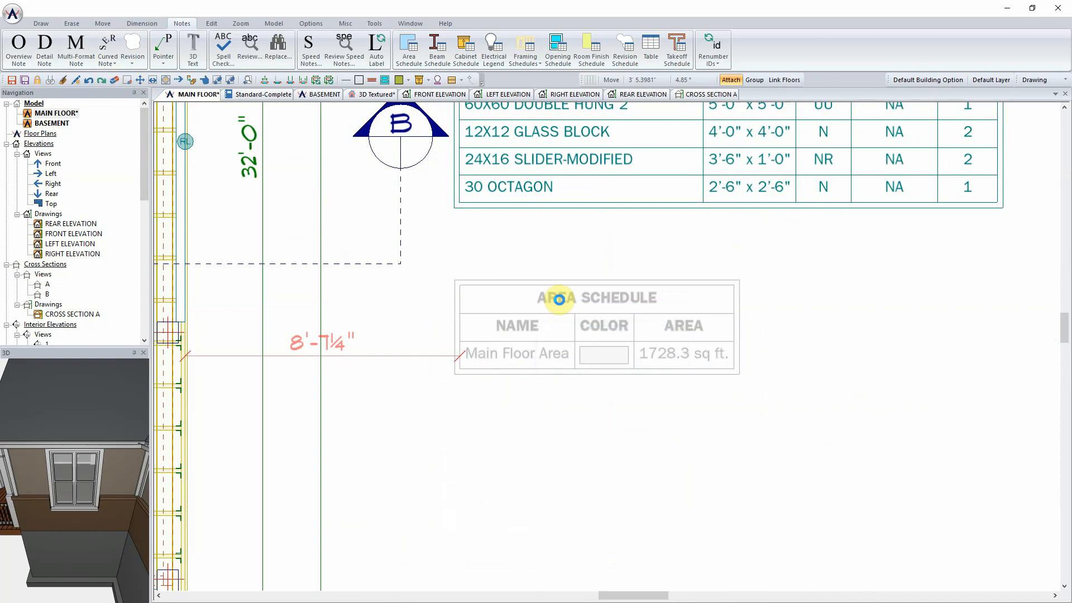
{"action": "scroll", "coordinate": [559, 299], "scroll_direction": "down", "scroll_amount": 5}
{"action": "scroll", "coordinate": [561, 303], "scroll_direction": "down", "scroll_amount": 1}
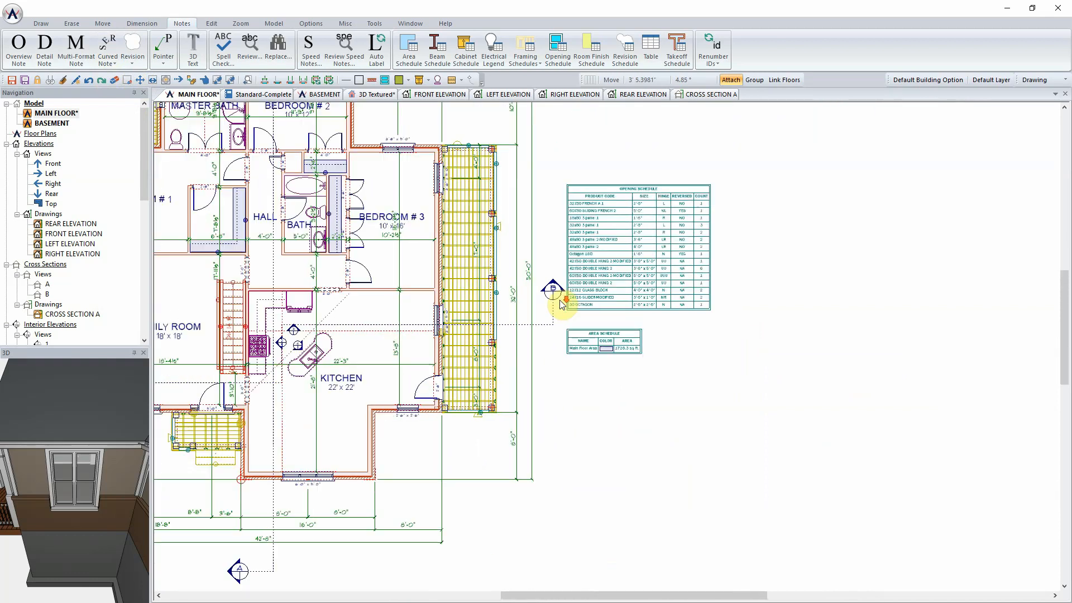
Step: Switch to Floor System mode and place a floor framing schedule beside the side deck
{"action": "left_click", "coordinate": [1045, 80]}
{"action": "left_click", "coordinate": [1045, 119]}
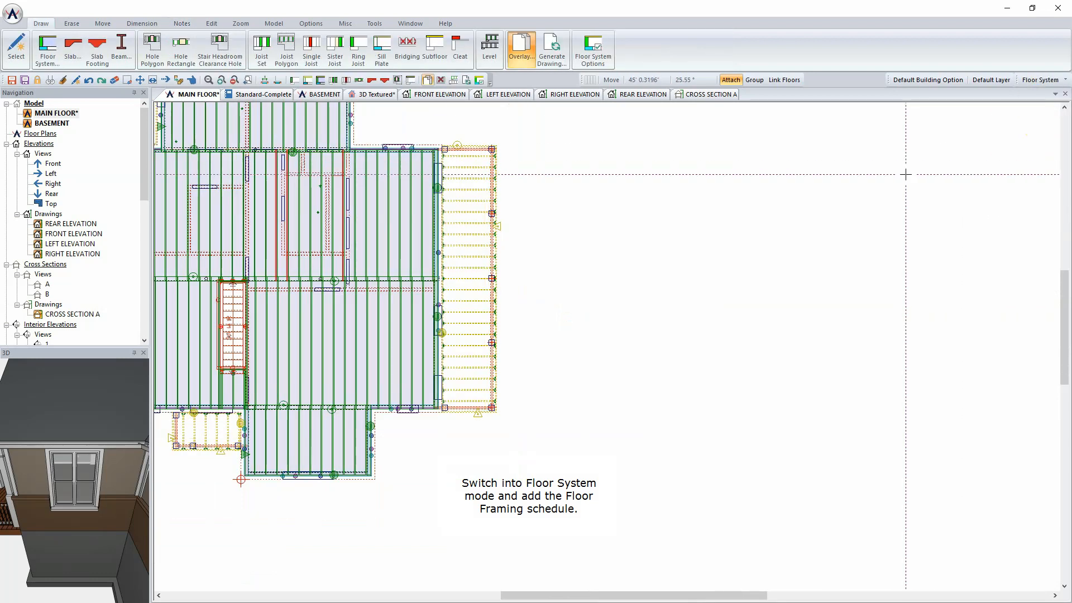
{"action": "scroll", "coordinate": [654, 293], "scroll_direction": "up", "scroll_amount": 3}
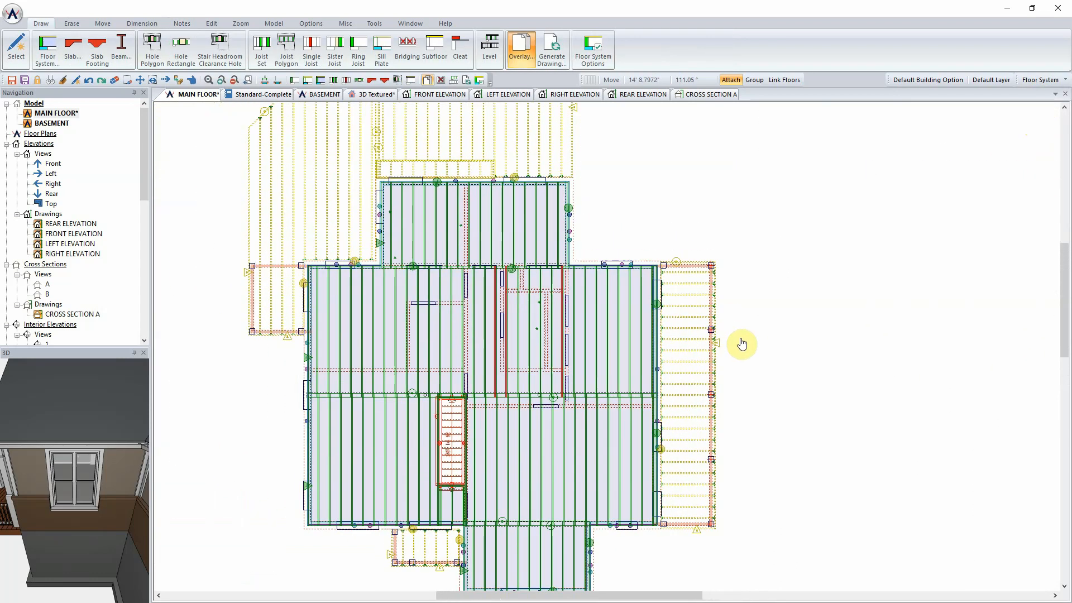
{"action": "scroll", "coordinate": [662, 314], "scroll_direction": "down", "scroll_amount": 1}
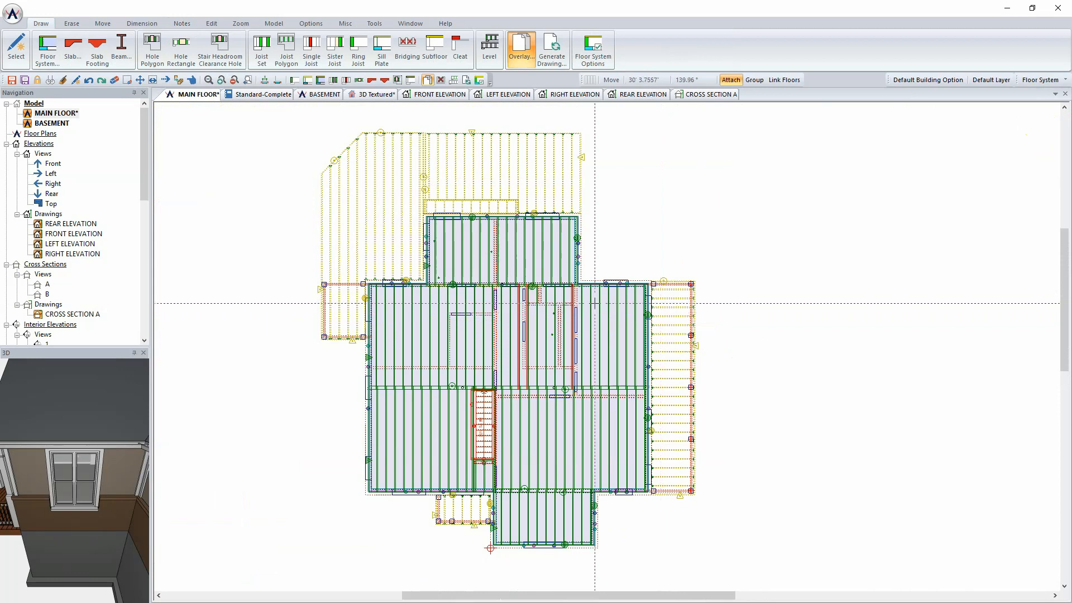
{"action": "left_click", "coordinate": [184, 24]}
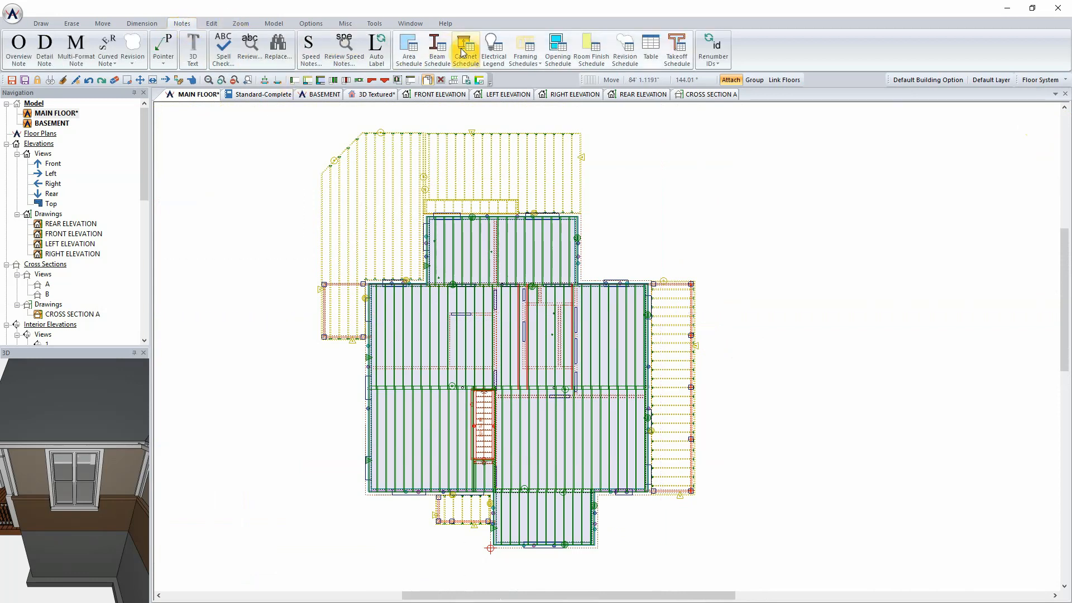
{"action": "left_click", "coordinate": [524, 49]}
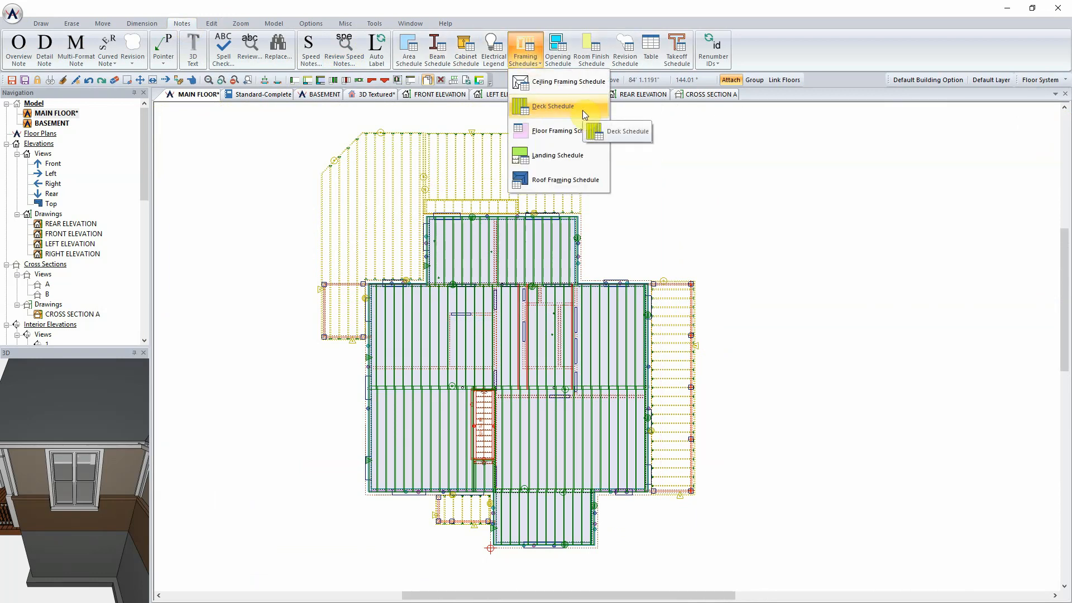
{"action": "left_click", "coordinate": [567, 132]}
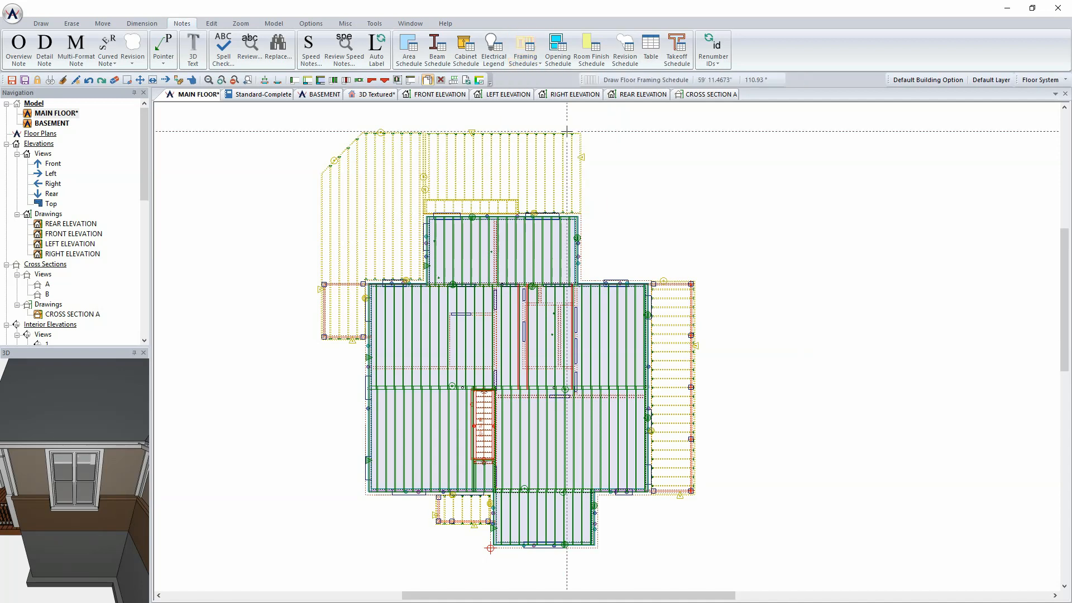
{"action": "left_click", "coordinate": [729, 284]}
{"action": "scroll", "coordinate": [607, 346], "scroll_direction": "up", "scroll_amount": 5}
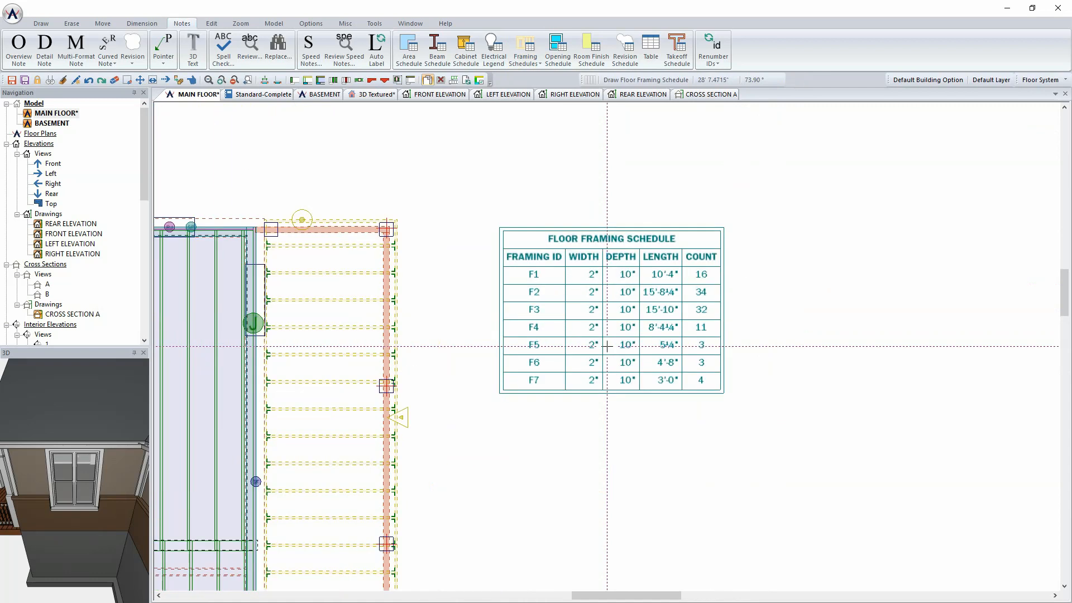
Step: Make the Floor Framing ID visible in Floor System mode and compare the joist labels with the floor framing schedule
{"action": "left_click", "coordinate": [310, 23]}
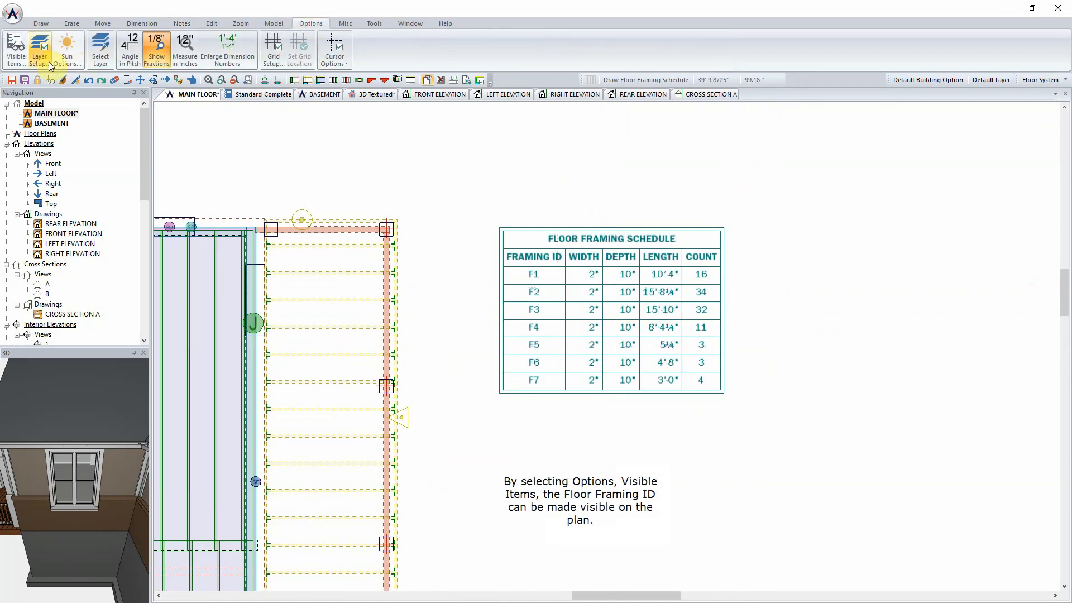
{"action": "left_click", "coordinate": [16, 49]}
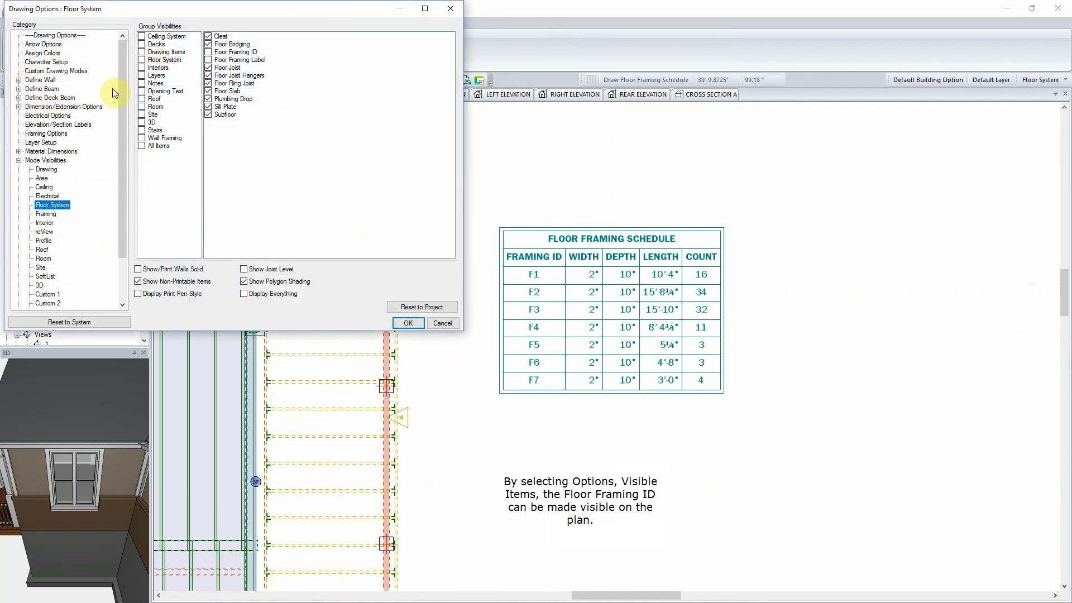
{"action": "left_click", "coordinate": [209, 52]}
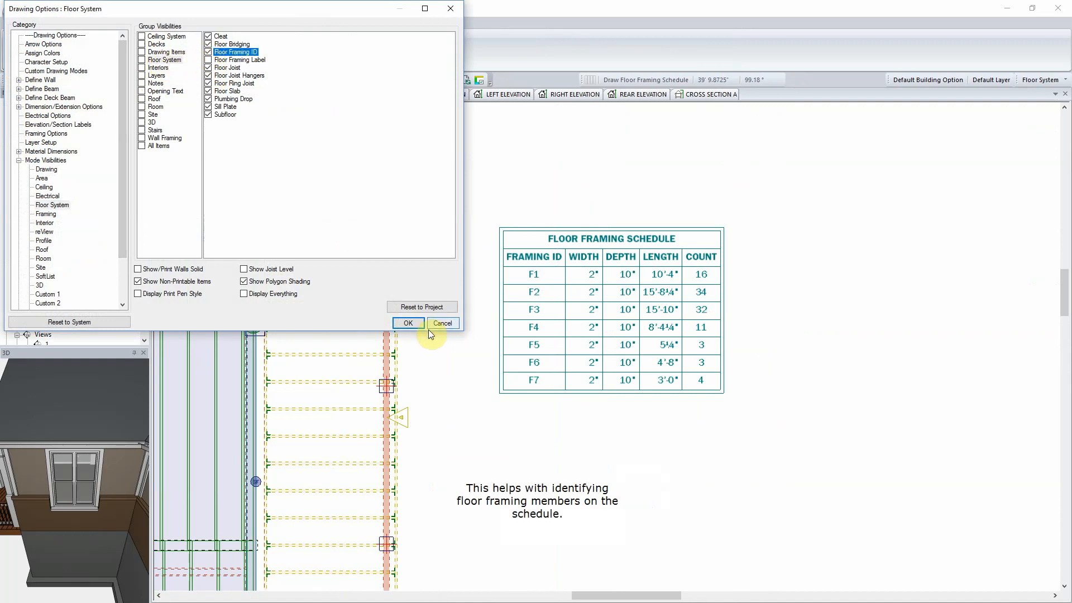
{"action": "left_click", "coordinate": [408, 323]}
{"action": "scroll", "coordinate": [346, 349], "scroll_direction": "down", "scroll_amount": 2}
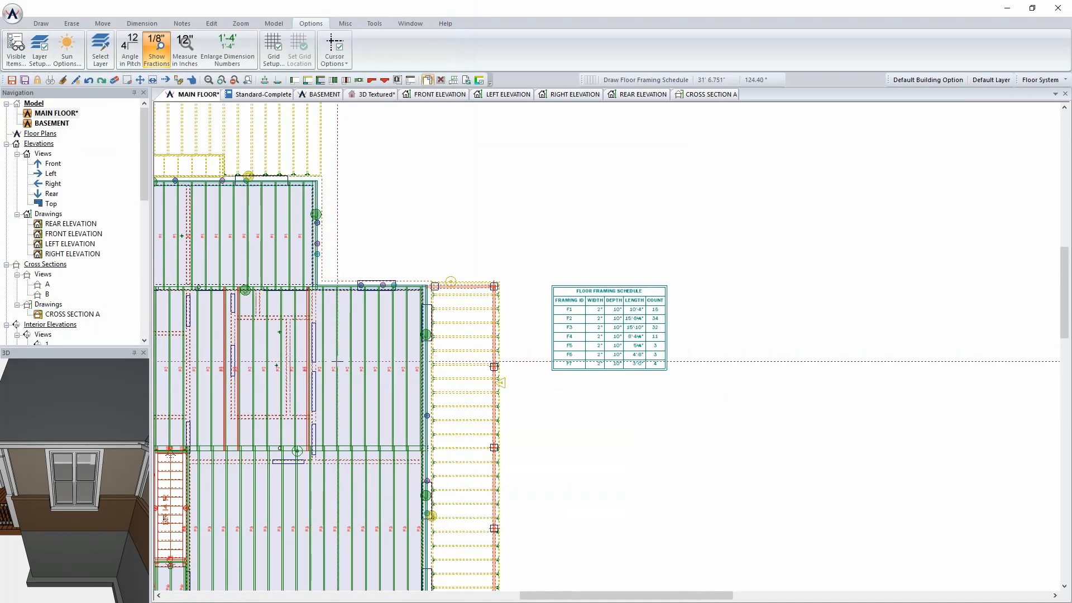
{"action": "scroll", "coordinate": [792, 329], "scroll_direction": "up", "scroll_amount": 3}
{"action": "middle_click_drag", "start_coordinate": [792, 329], "coordinate": [614, 369]}
{"action": "middle_click_drag", "start_coordinate": [831, 268], "coordinate": [661, 307]}
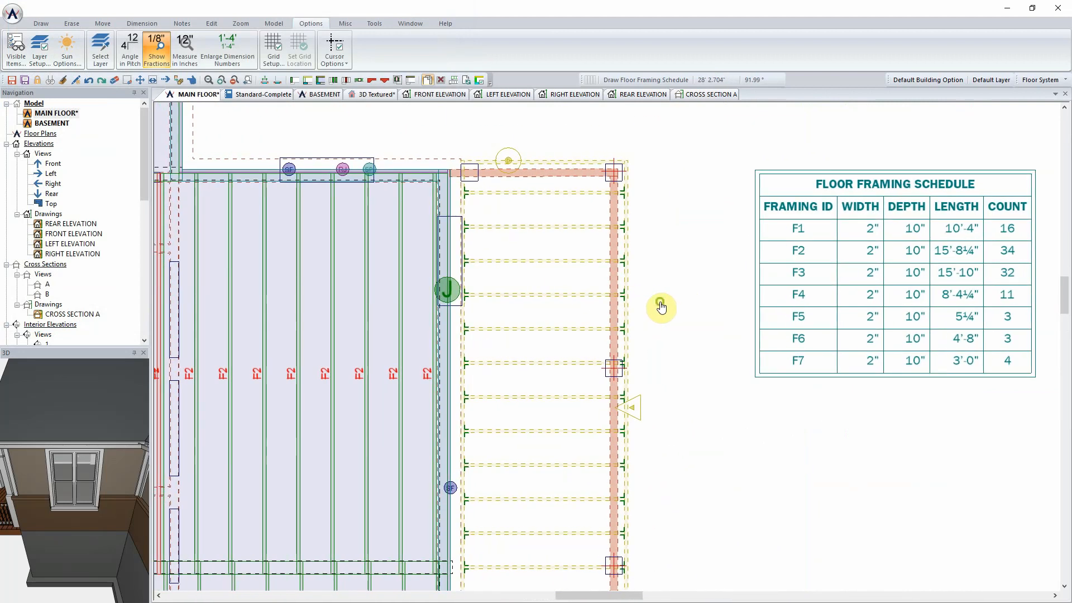
{"action": "scroll", "coordinate": [614, 335], "scroll_direction": "down", "scroll_amount": 3}
{"action": "middle_click_drag", "start_coordinate": [430, 376], "coordinate": [576, 337]}
Step: In Drawing mode, add a room finish schedule from the current drawing beside the opening schedule, turning on Room Schedules visibility
{"action": "left_click", "coordinate": [1030, 81]}
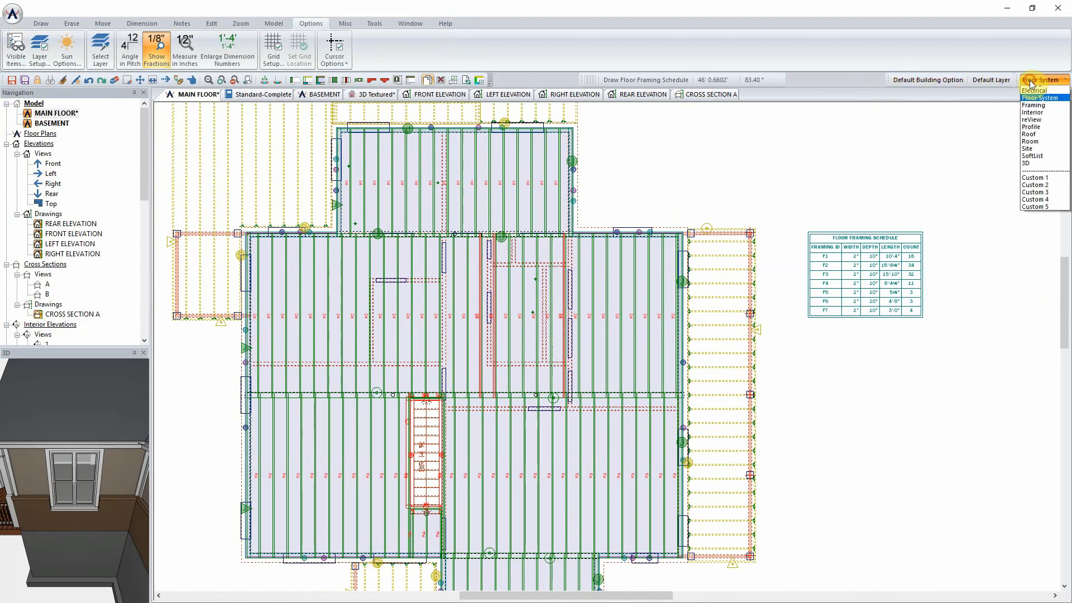
{"action": "left_click", "coordinate": [1034, 86]}
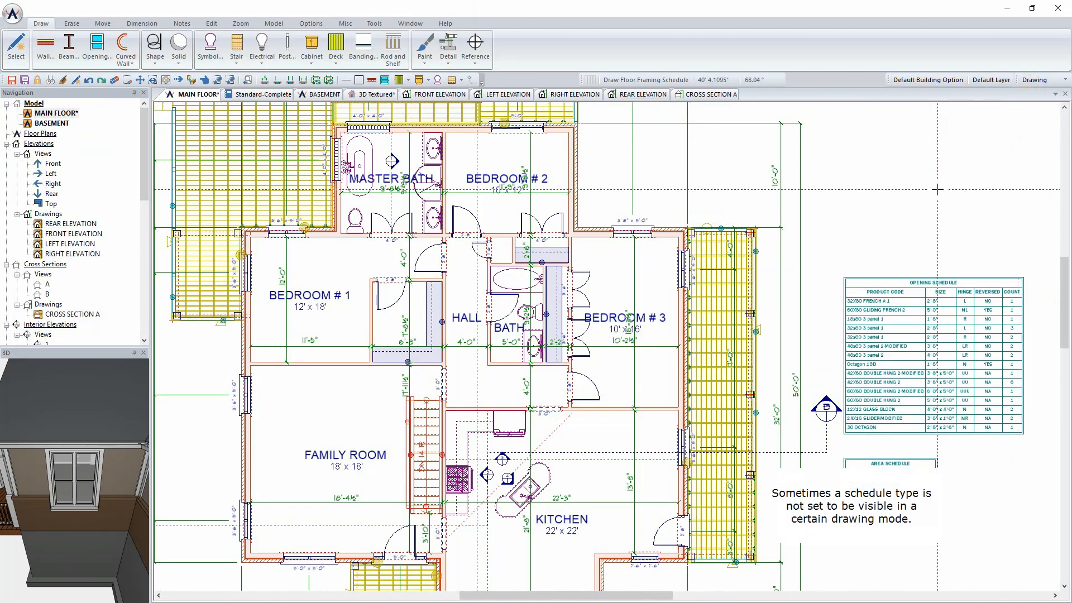
{"action": "scroll", "coordinate": [953, 195], "scroll_direction": "down", "scroll_amount": 2}
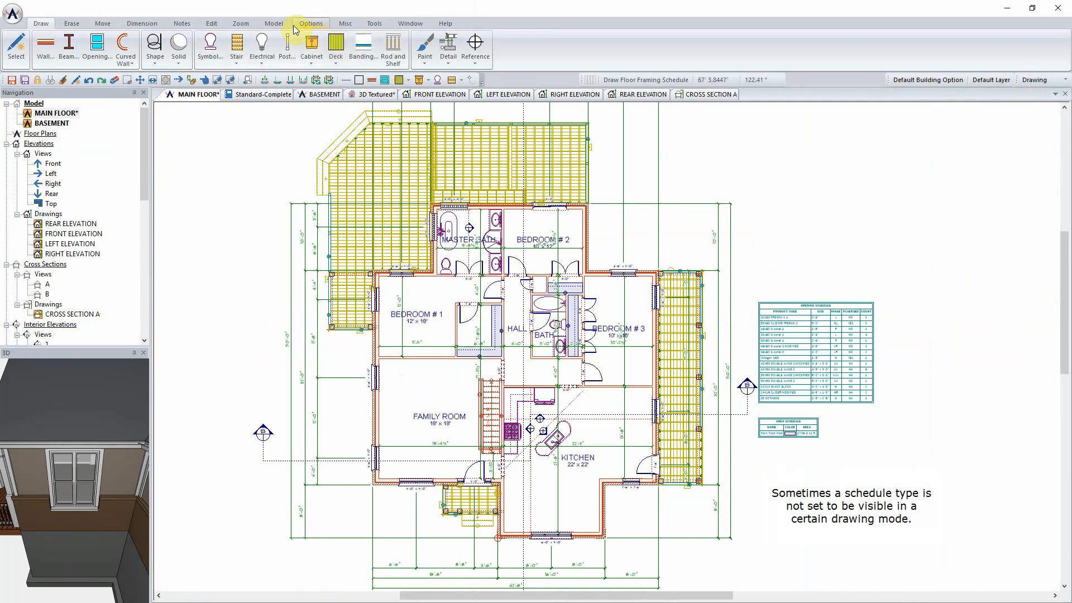
{"action": "left_click", "coordinate": [190, 23]}
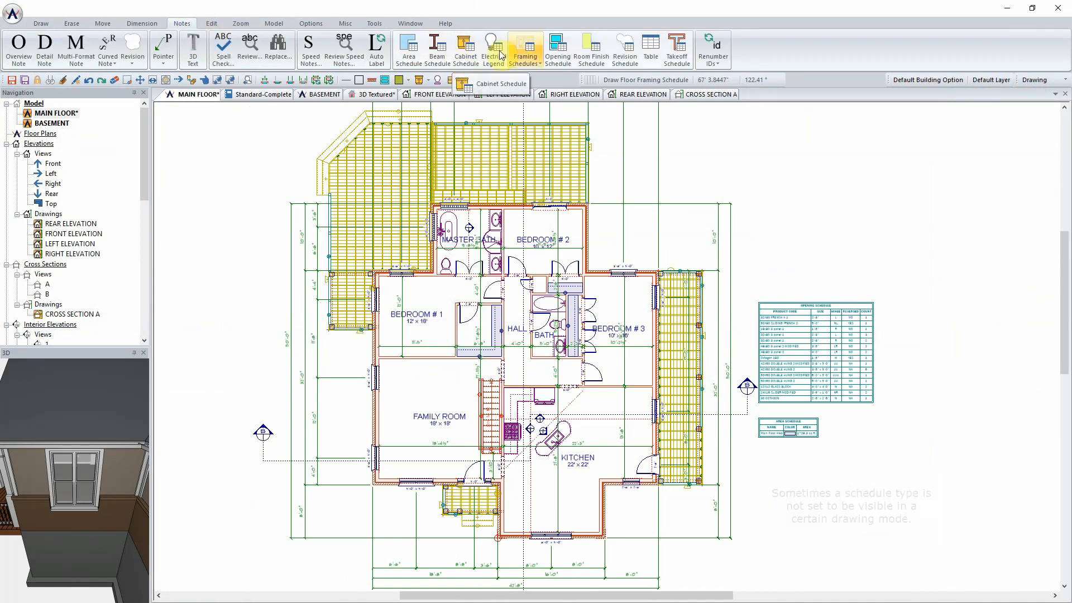
{"action": "left_click", "coordinate": [593, 50]}
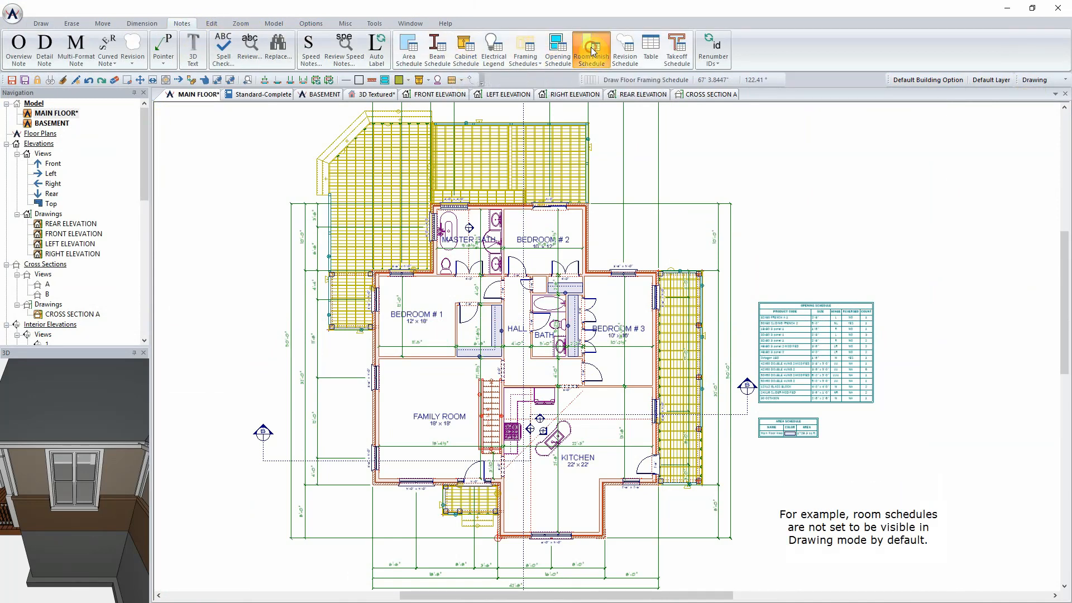
{"action": "left_click", "coordinate": [890, 303]}
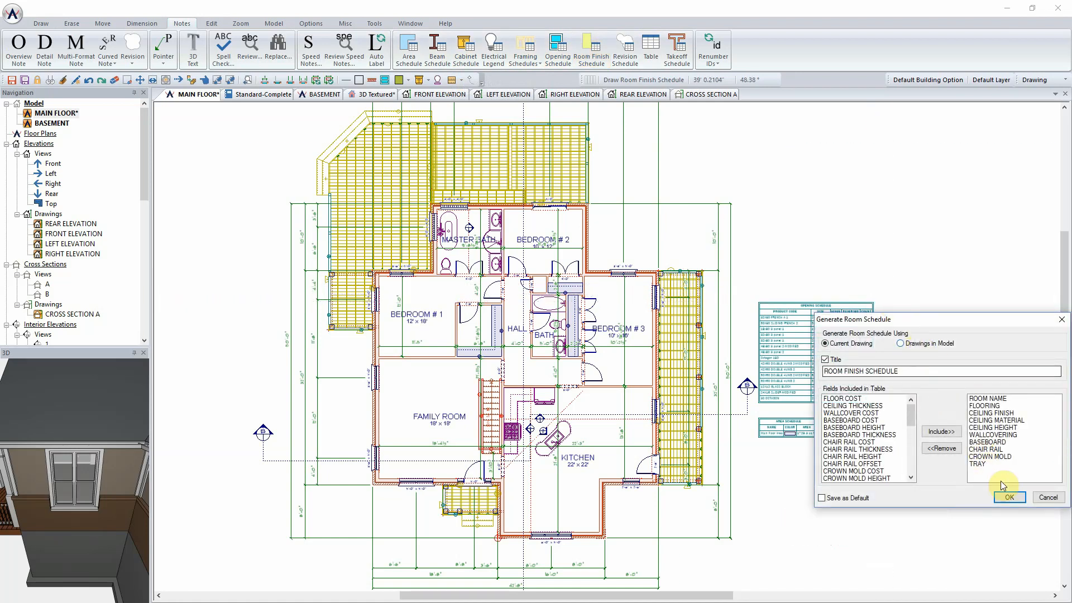
{"action": "left_click", "coordinate": [1009, 497]}
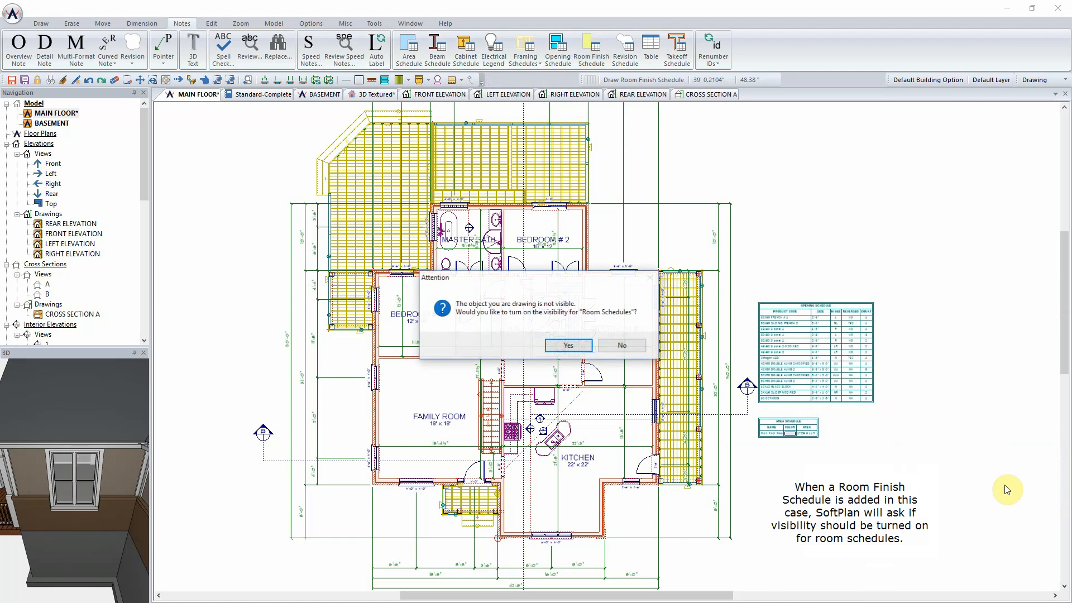
{"action": "left_click", "coordinate": [569, 346]}
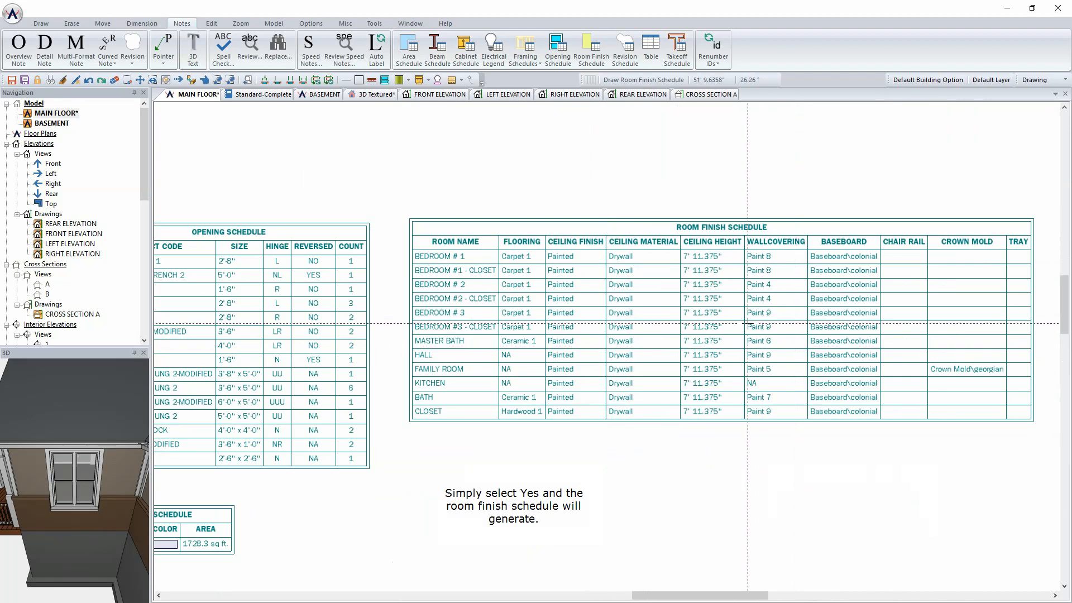
Step: Align the room finish schedule's top edge with the opening schedule using Align To Edge, and save the main floor drawing
{"action": "left_click", "coordinate": [103, 24]}
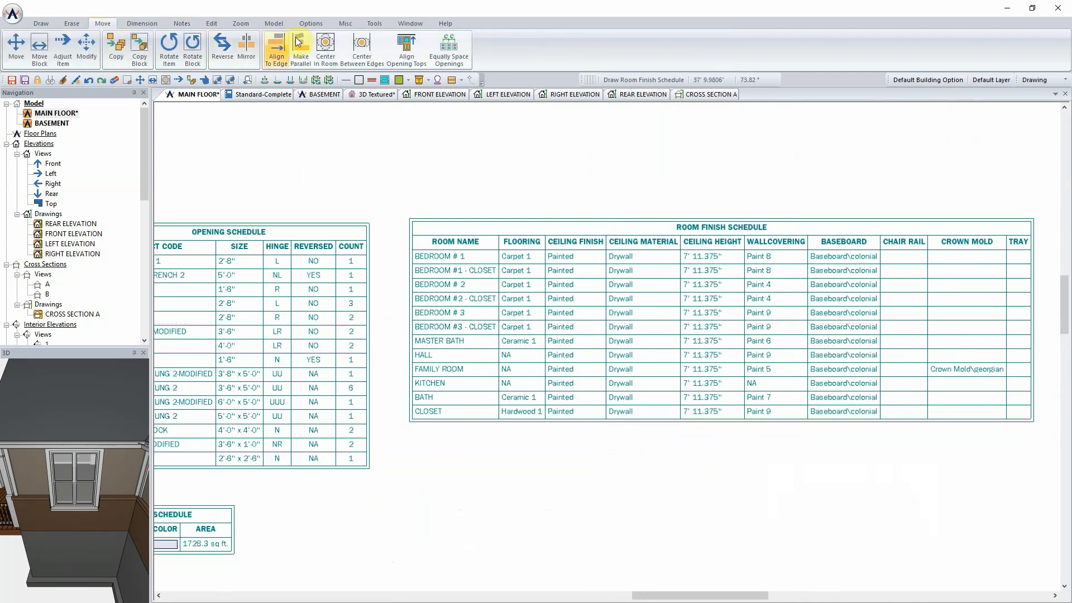
{"action": "left_click", "coordinate": [276, 51]}
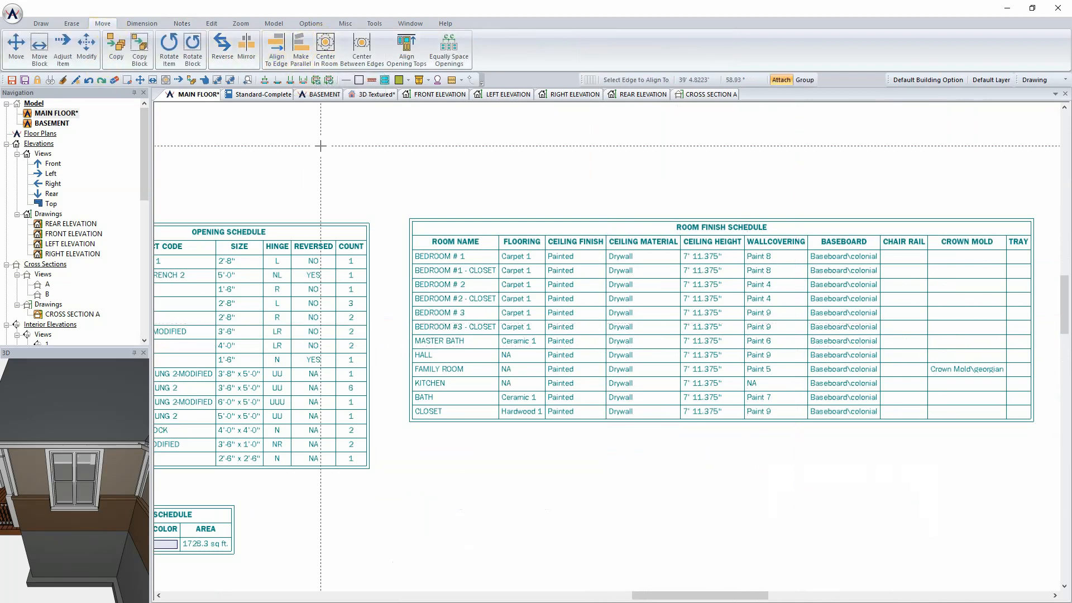
{"action": "left_click", "coordinate": [306, 224]}
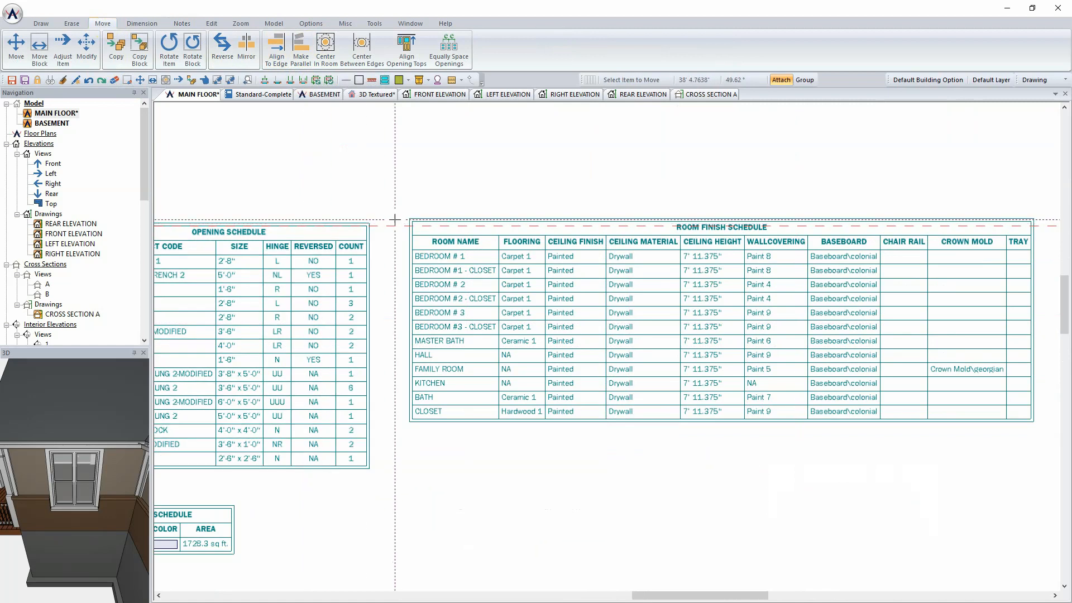
{"action": "left_click", "coordinate": [428, 229]}
{"action": "left_click", "coordinate": [425, 180]}
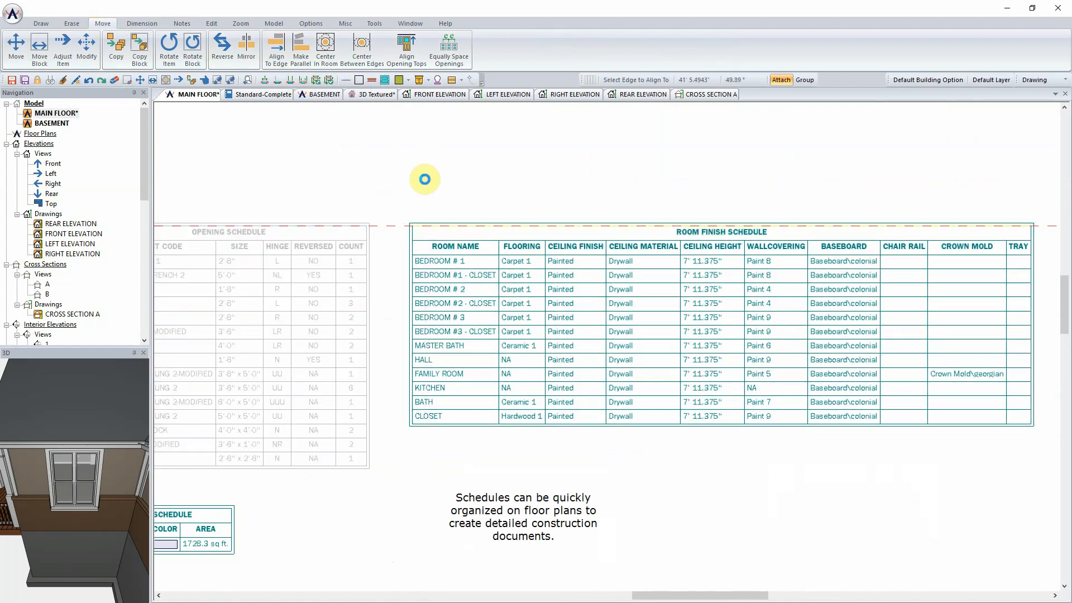
{"action": "scroll", "coordinate": [425, 179], "scroll_direction": "down", "scroll_amount": 3}
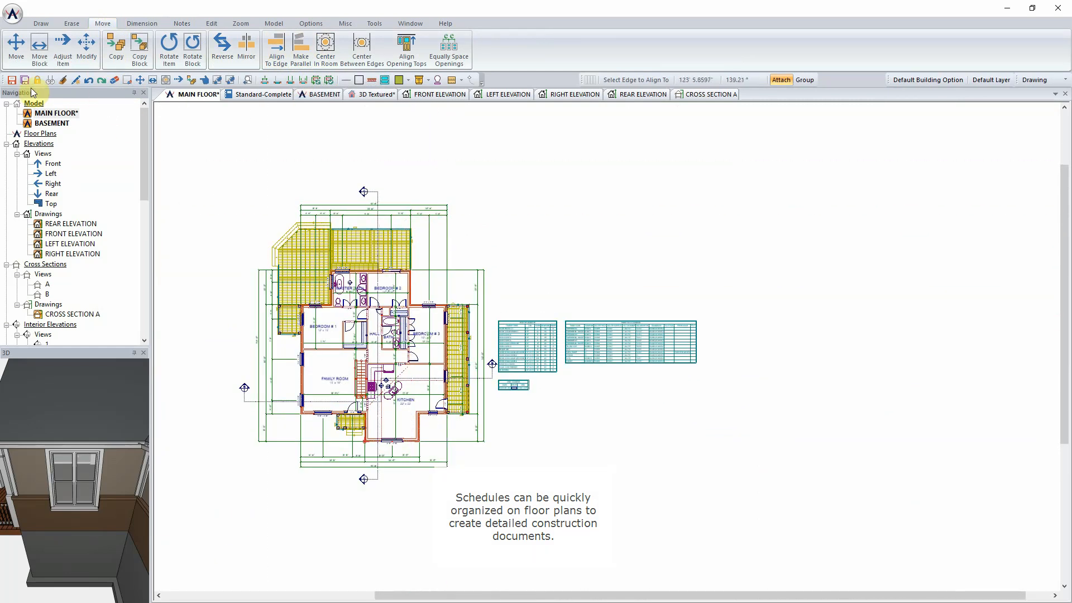
{"action": "left_click", "coordinate": [12, 80]}
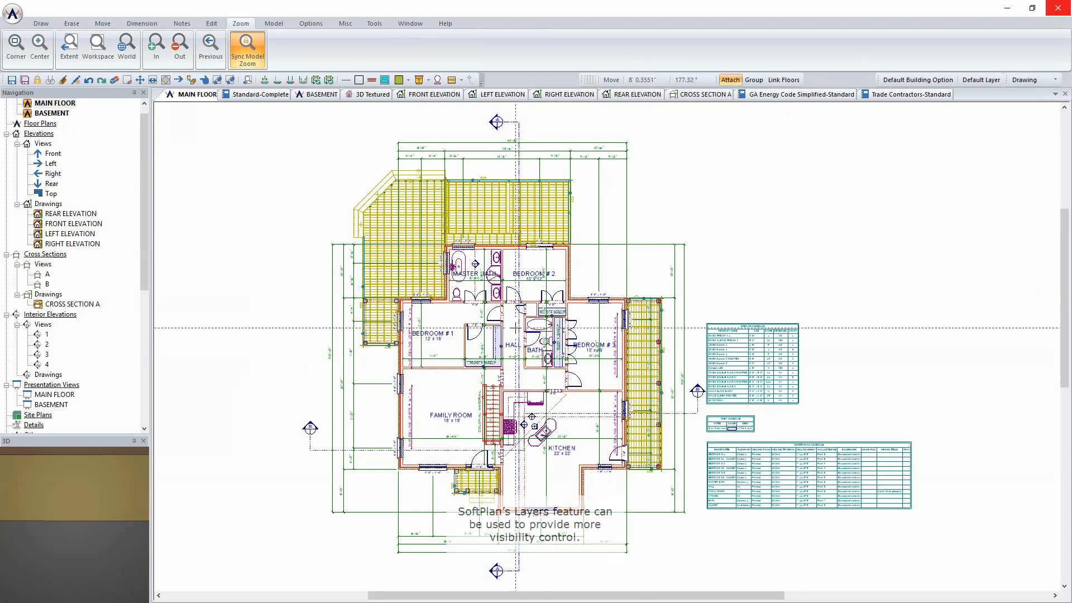
{"action": "scroll", "coordinate": [455, 414], "scroll_direction": "up", "scroll_amount": 4}
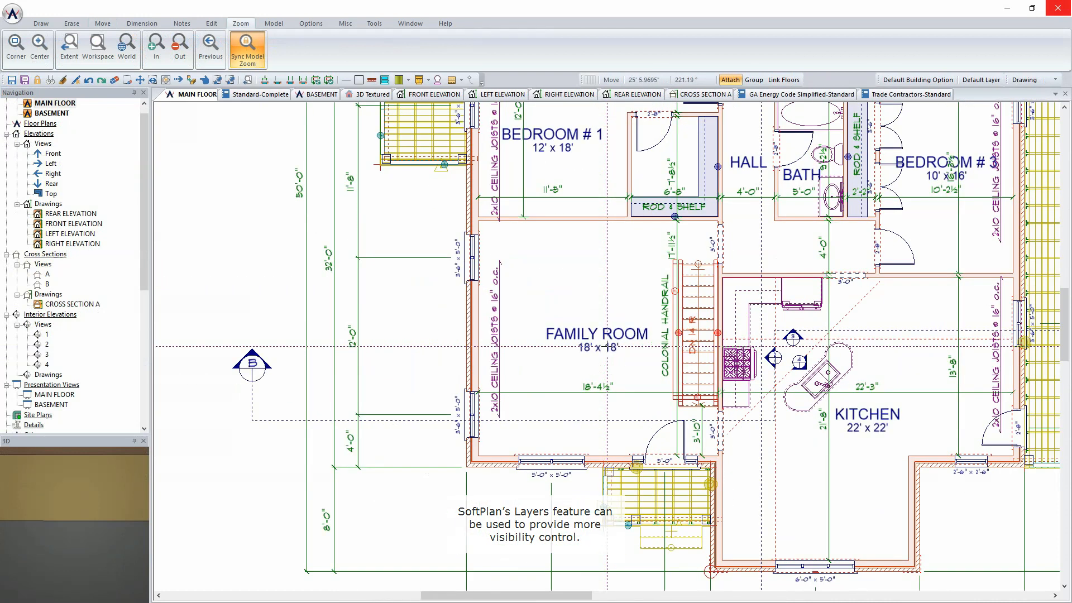
Step: Make Furniture the active layer for the main floor drawing
{"action": "scroll", "coordinate": [611, 343], "scroll_direction": "up", "scroll_amount": 1}
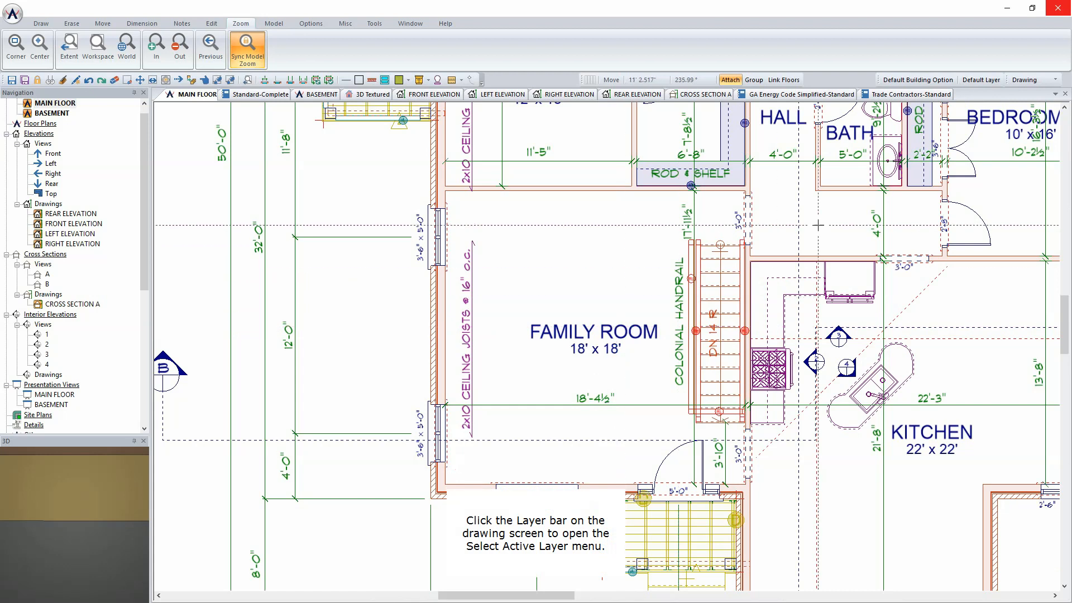
{"action": "left_click", "coordinate": [996, 81]}
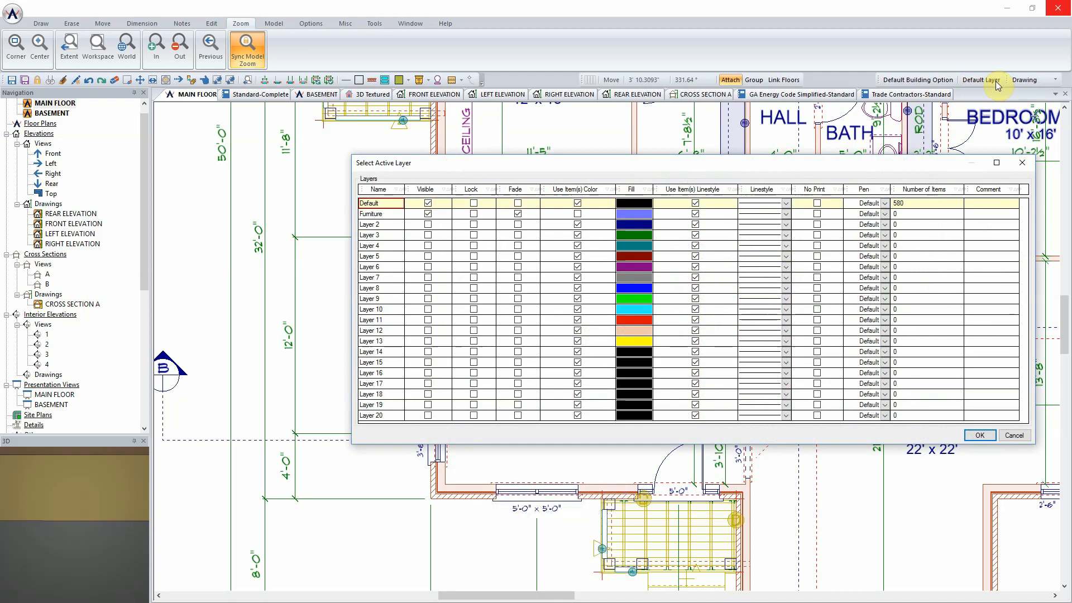
{"action": "left_click", "coordinate": [385, 217]}
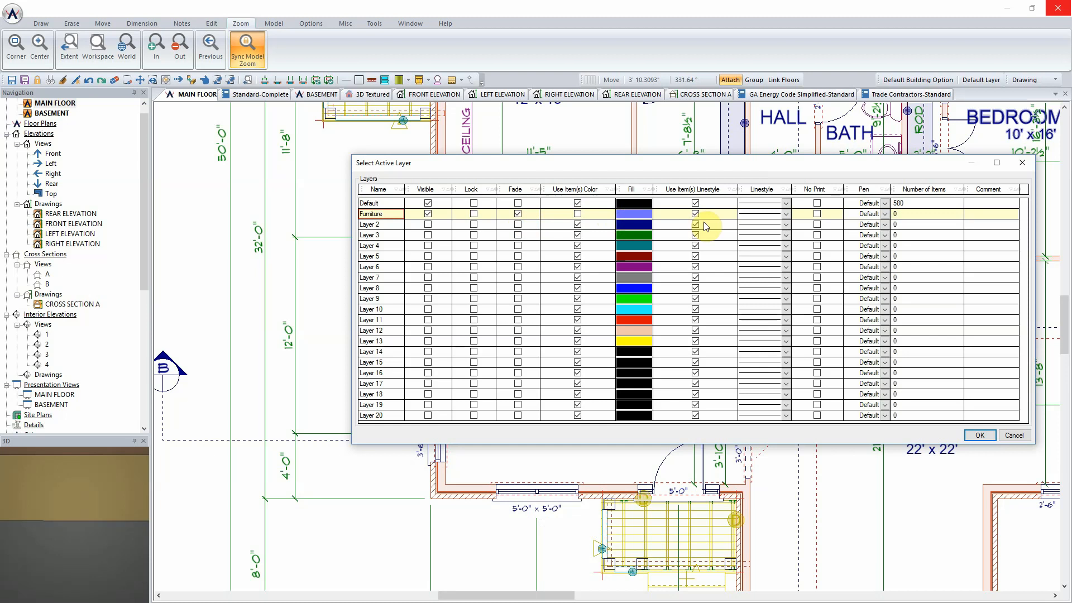
{"action": "left_click", "coordinate": [979, 435]}
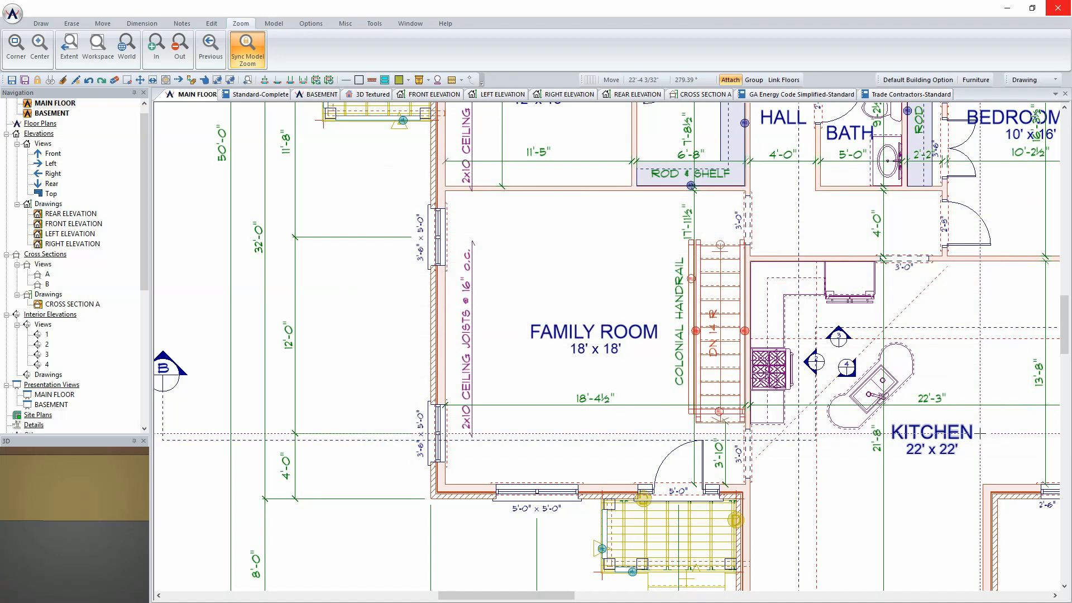
Step: Place the sofa 34 symbol from the Furniture library's Sofas category in the Family Room, above the room name
{"action": "right_click", "coordinate": [546, 252]}
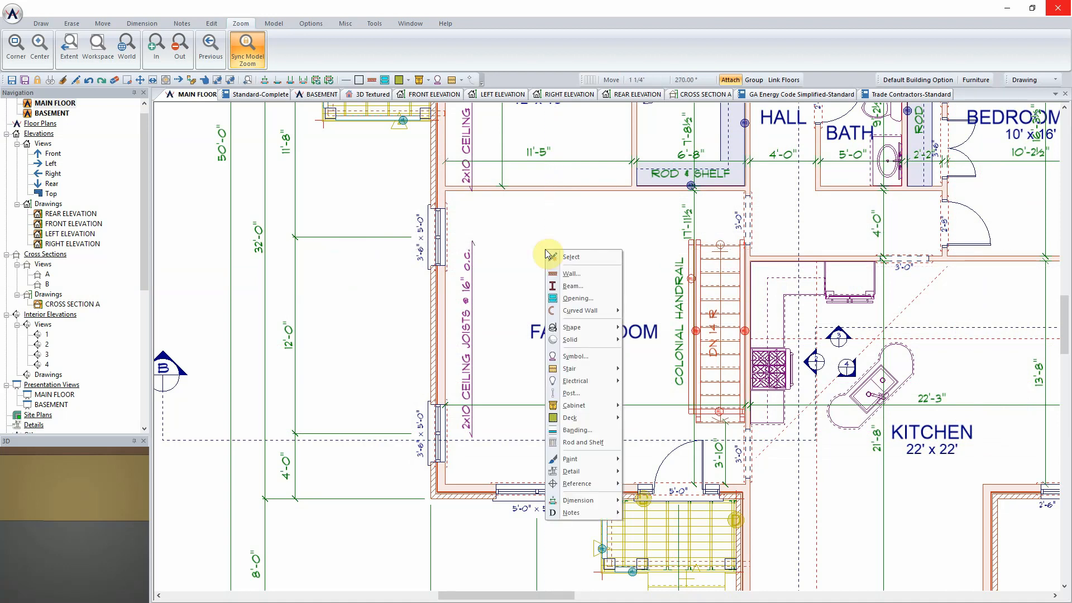
{"action": "left_click", "coordinate": [600, 358]}
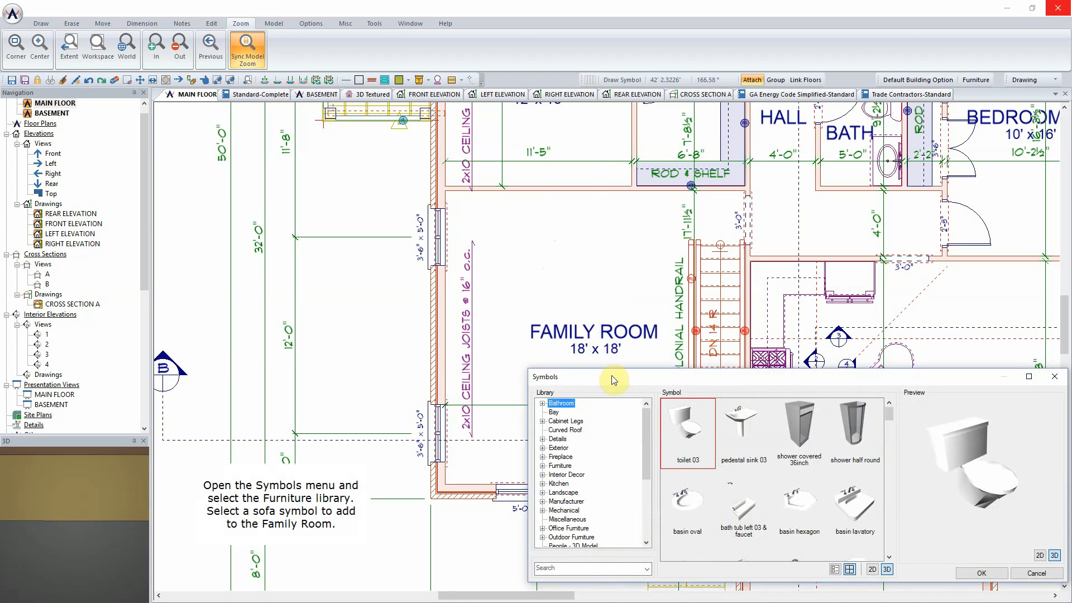
{"action": "left_click_drag", "start_coordinate": [614, 378], "coordinate": [138, 12]}
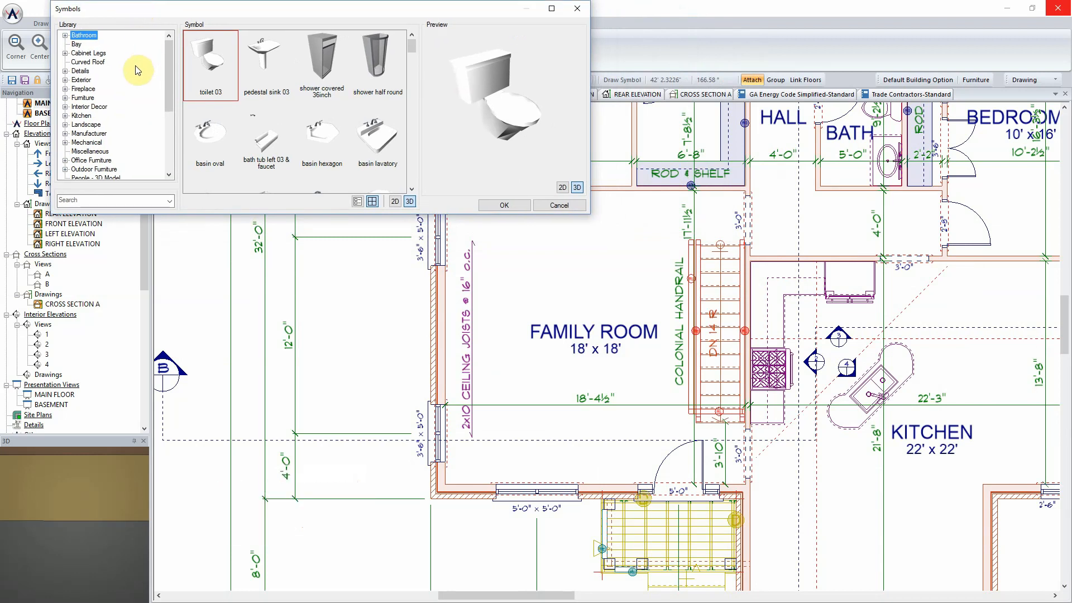
{"action": "left_click", "coordinate": [65, 98]}
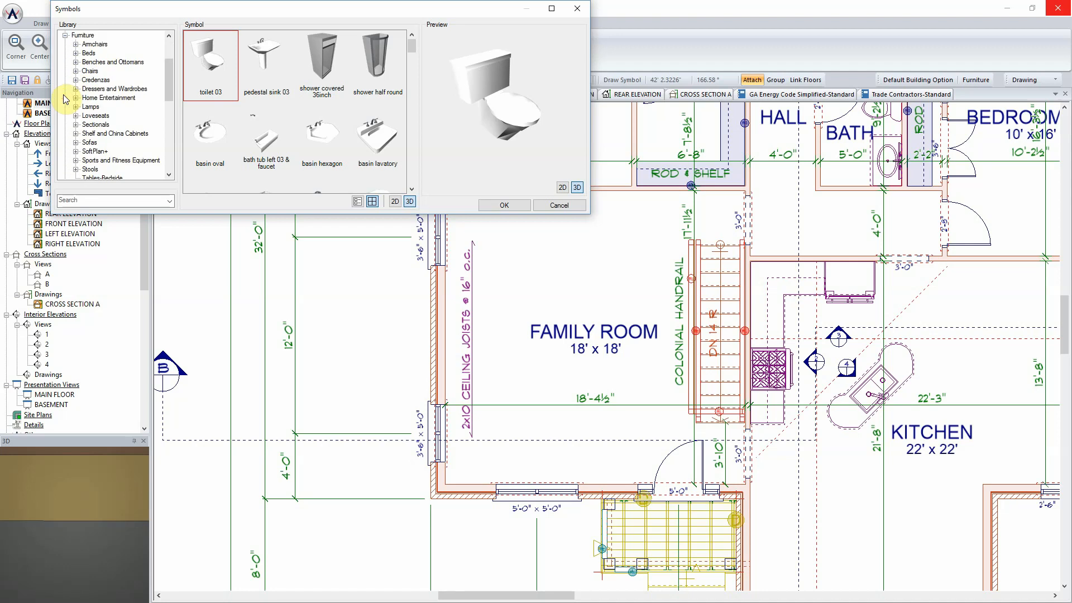
{"action": "left_click", "coordinate": [77, 143]}
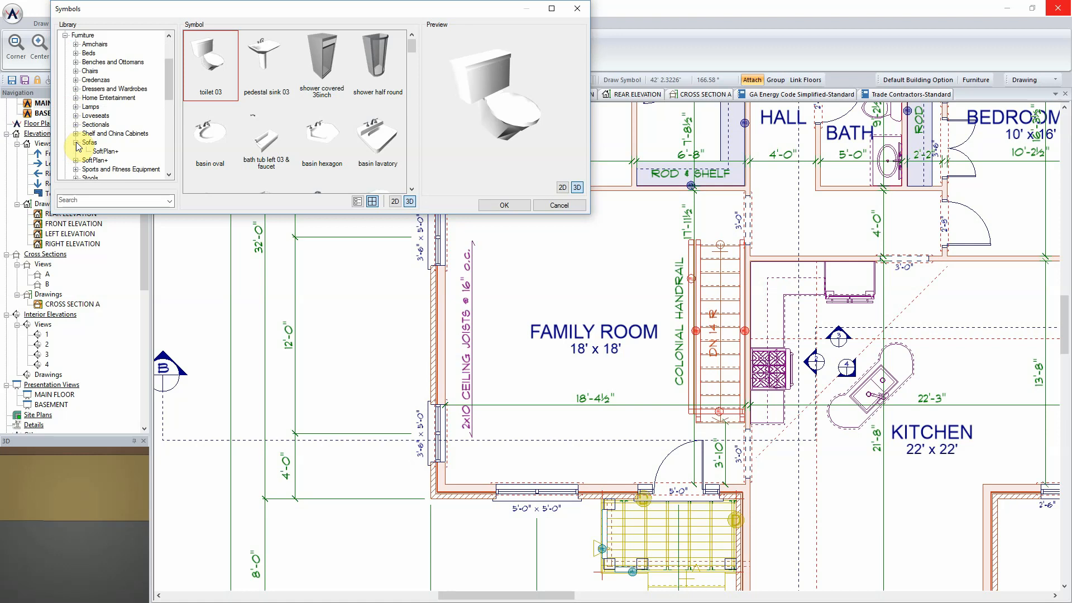
{"action": "left_click_drag", "start_coordinate": [413, 45], "coordinate": [417, 89]}
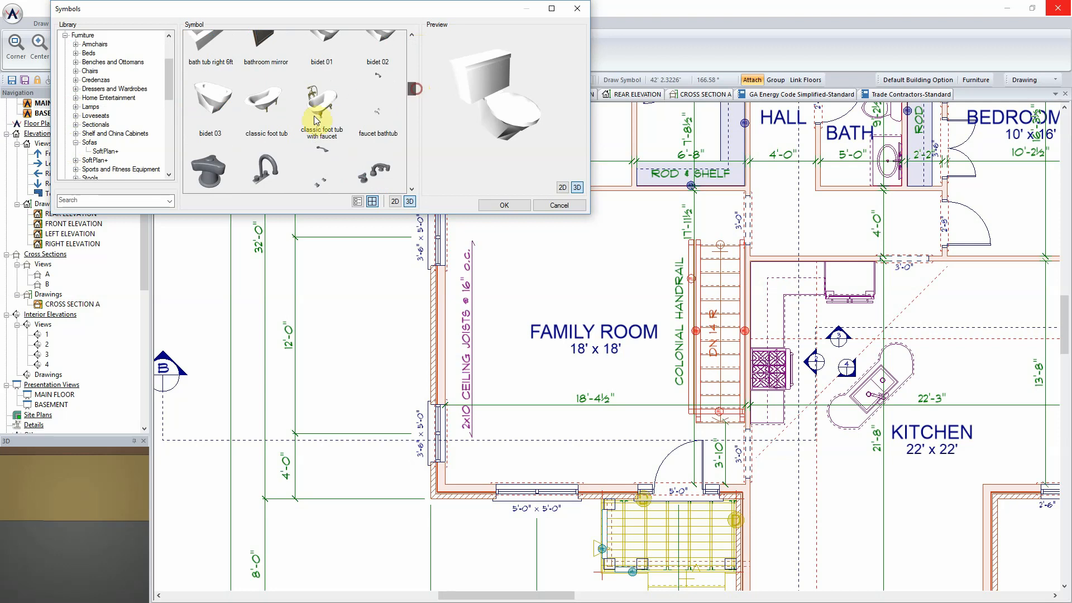
{"action": "left_click", "coordinate": [90, 142]}
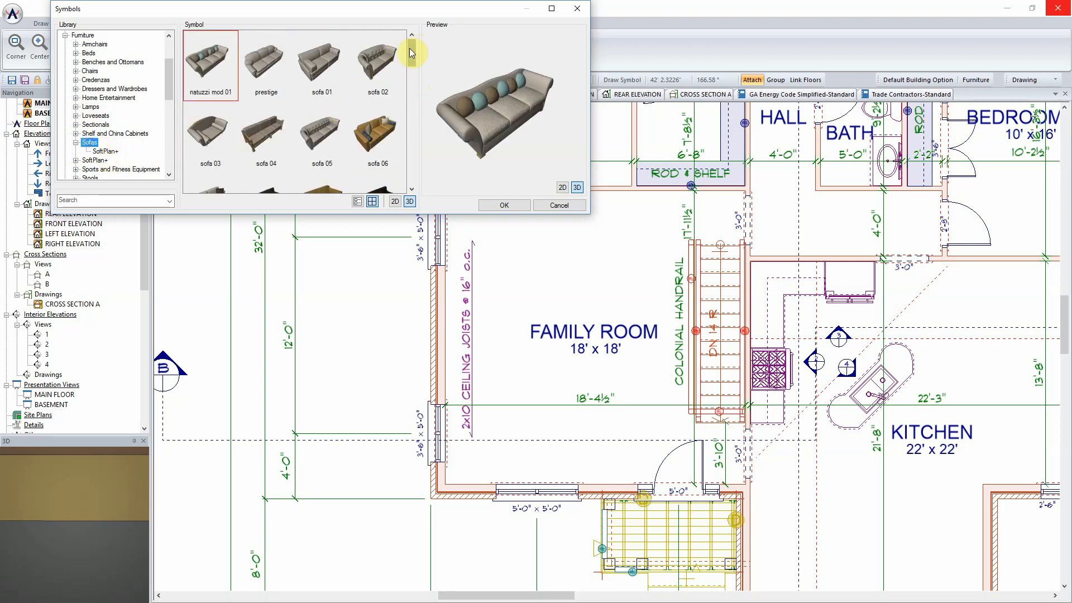
{"action": "left_click_drag", "start_coordinate": [411, 49], "coordinate": [420, 129]}
{"action": "left_click", "coordinate": [380, 162]}
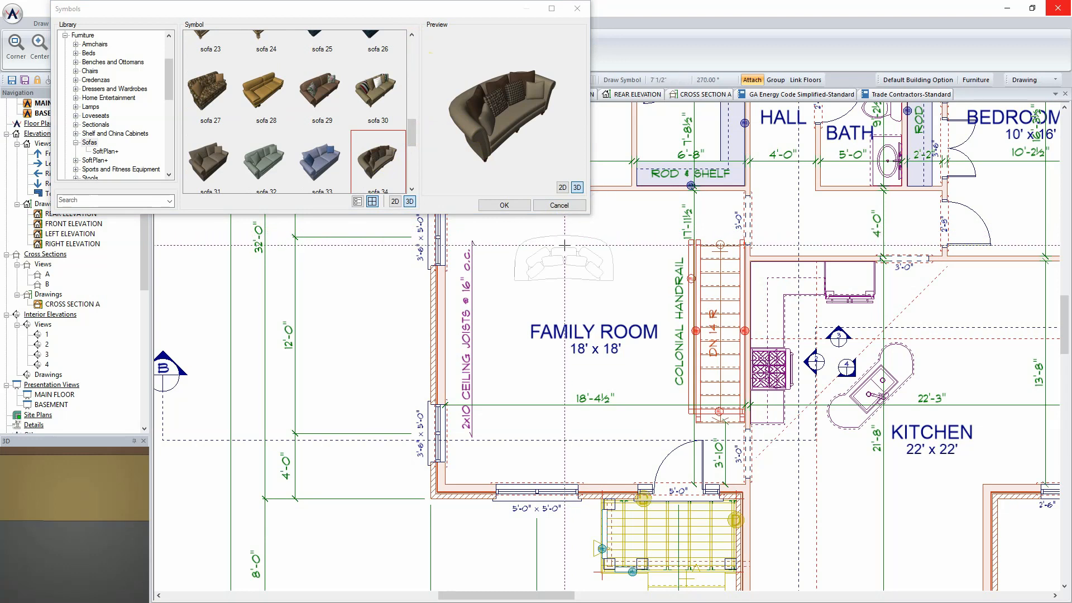
{"action": "left_click", "coordinate": [564, 245]}
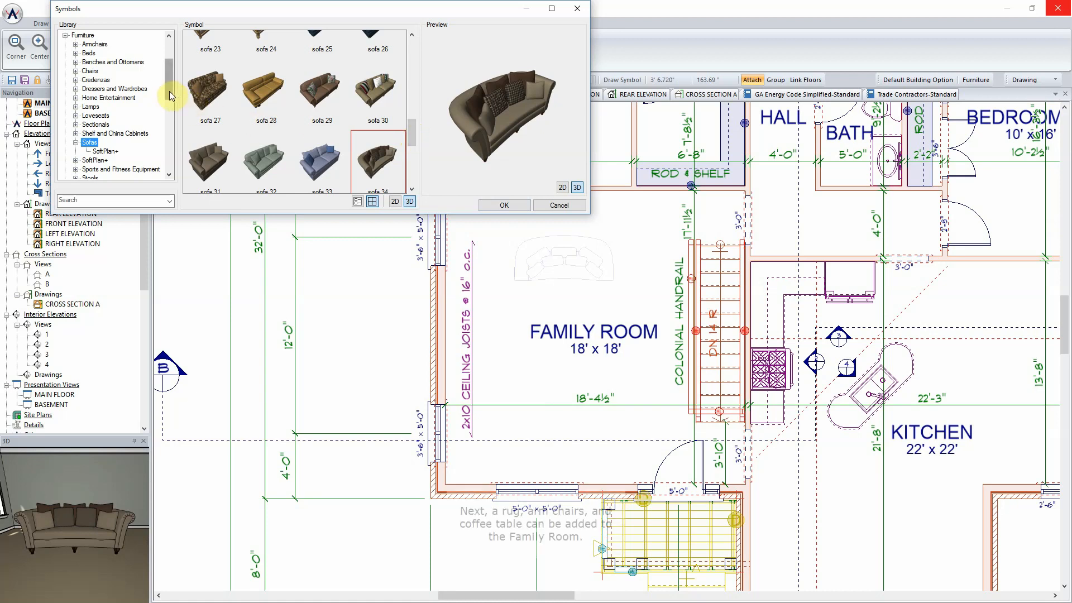
Step: Add the Mitchell Gold pace onyx rug from the Manufacturer symbol library to the Family Room, extending from the sofa
{"action": "left_click_drag", "start_coordinate": [168, 88], "coordinate": [175, 117]}
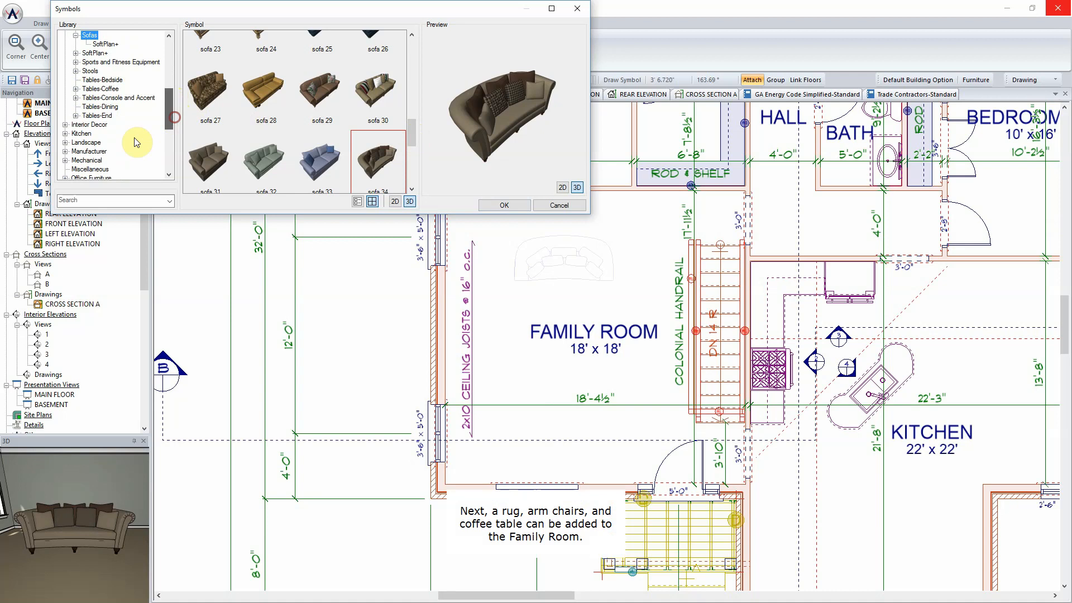
{"action": "left_click", "coordinate": [65, 152]}
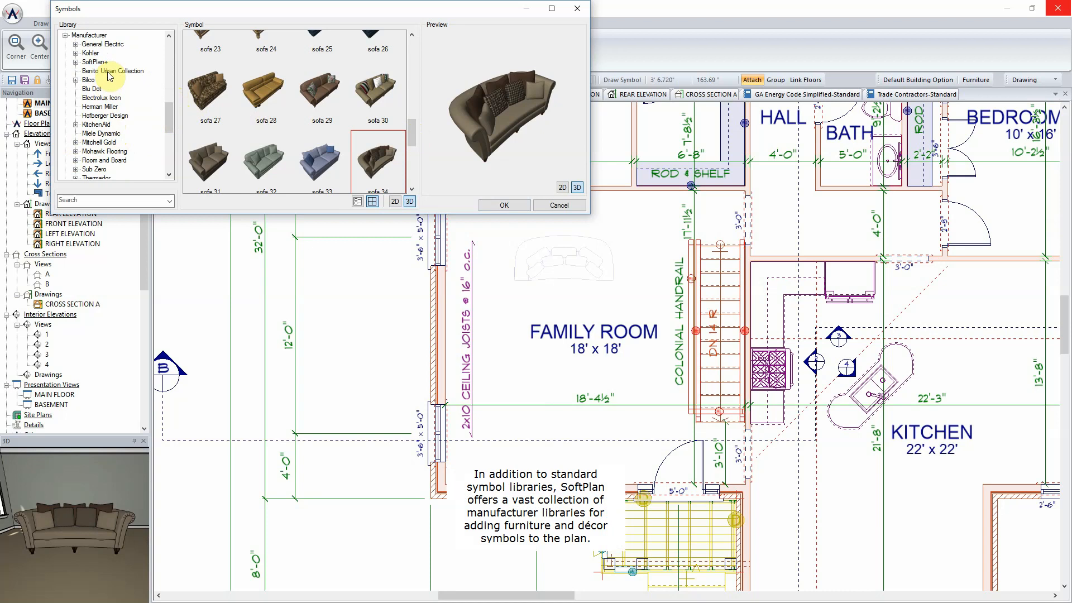
{"action": "left_click", "coordinate": [76, 142]}
{"action": "left_click", "coordinate": [100, 152]}
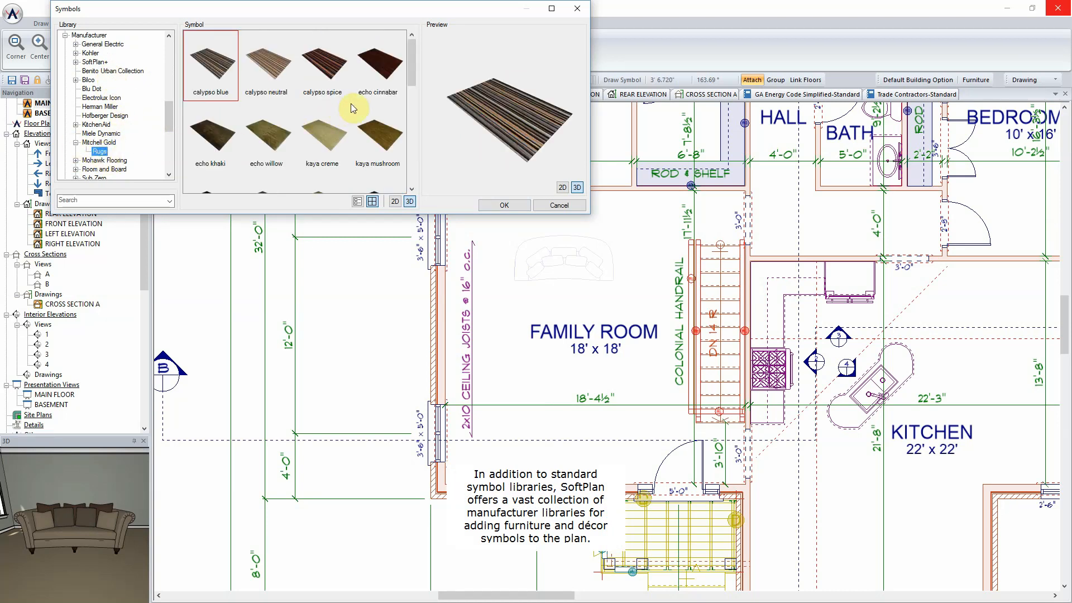
{"action": "left_click_drag", "start_coordinate": [413, 77], "coordinate": [411, 108]}
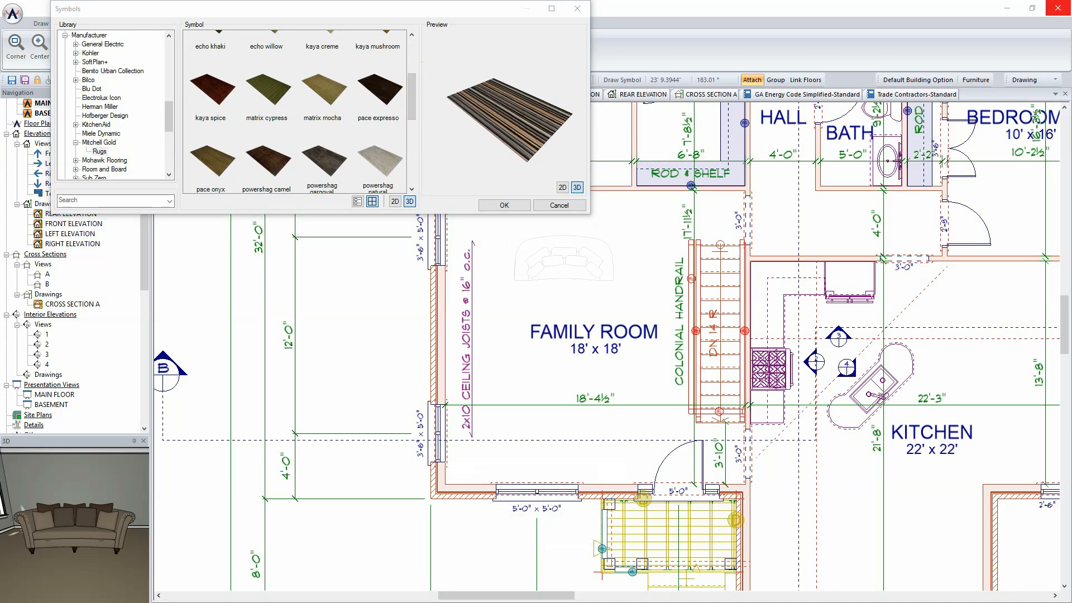
{"action": "left_click", "coordinate": [210, 158]}
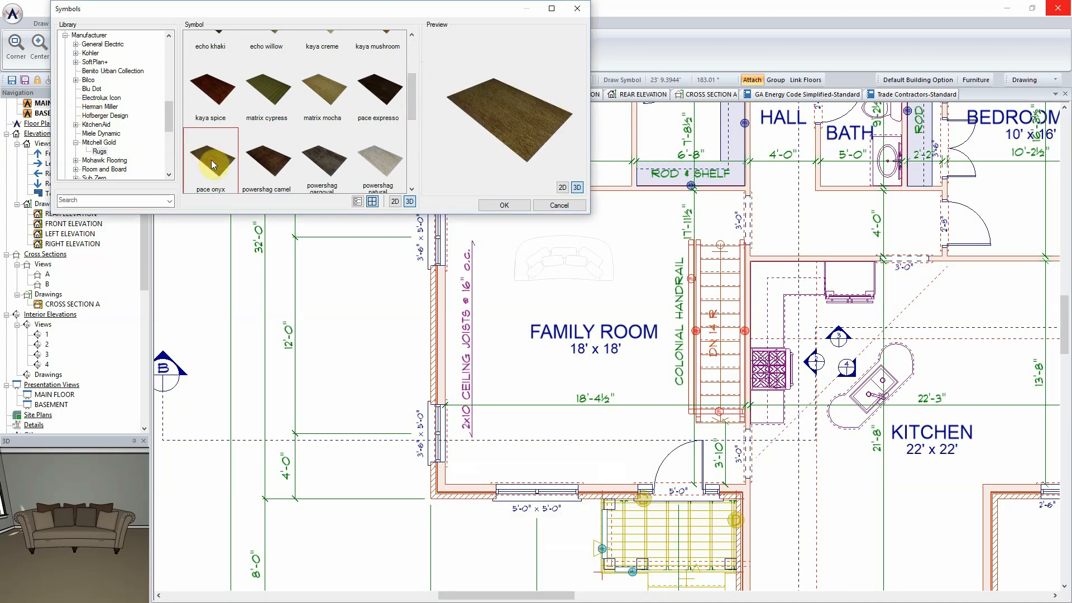
{"action": "left_click", "coordinate": [564, 262]}
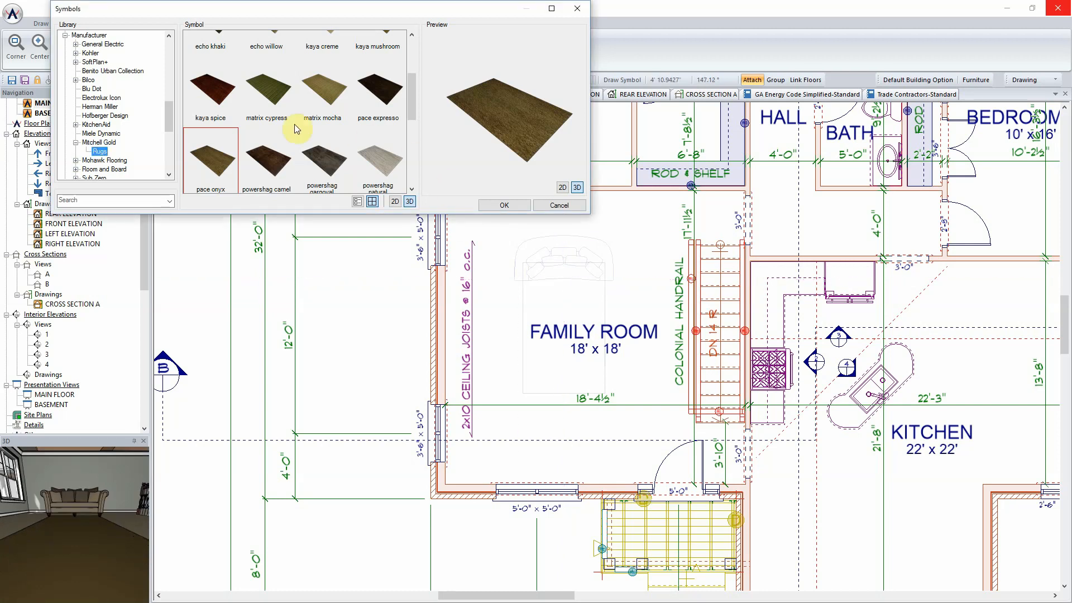
Step: Place two angled armchair - diamond symbols from the Furniture library at the end of the rug opposite the sofa
{"action": "left_click_drag", "start_coordinate": [170, 111], "coordinate": [167, 62]}
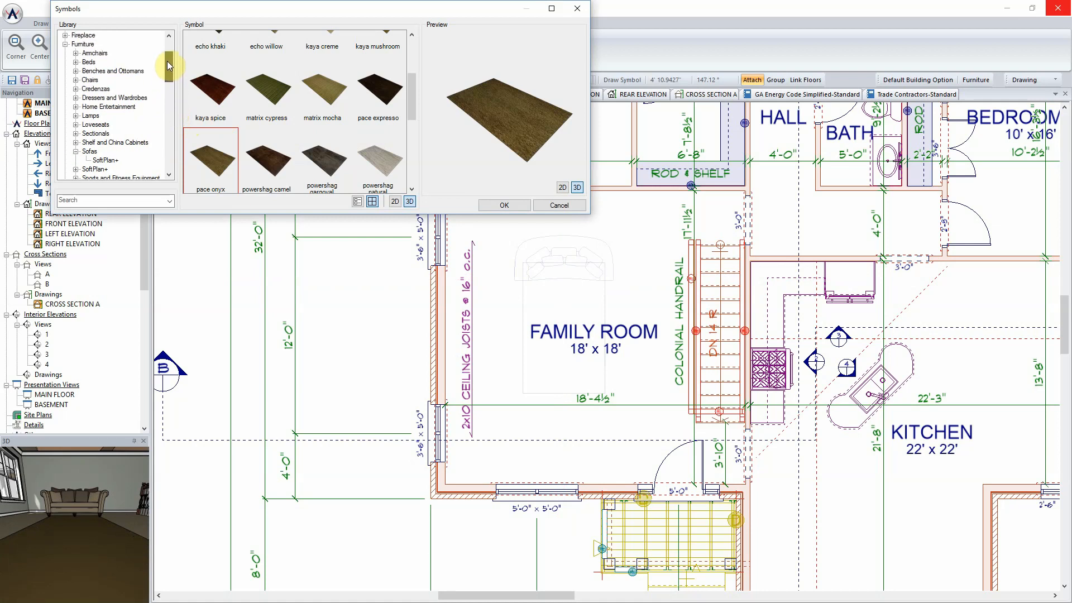
{"action": "left_click", "coordinate": [75, 53]}
{"action": "left_click", "coordinate": [103, 54]}
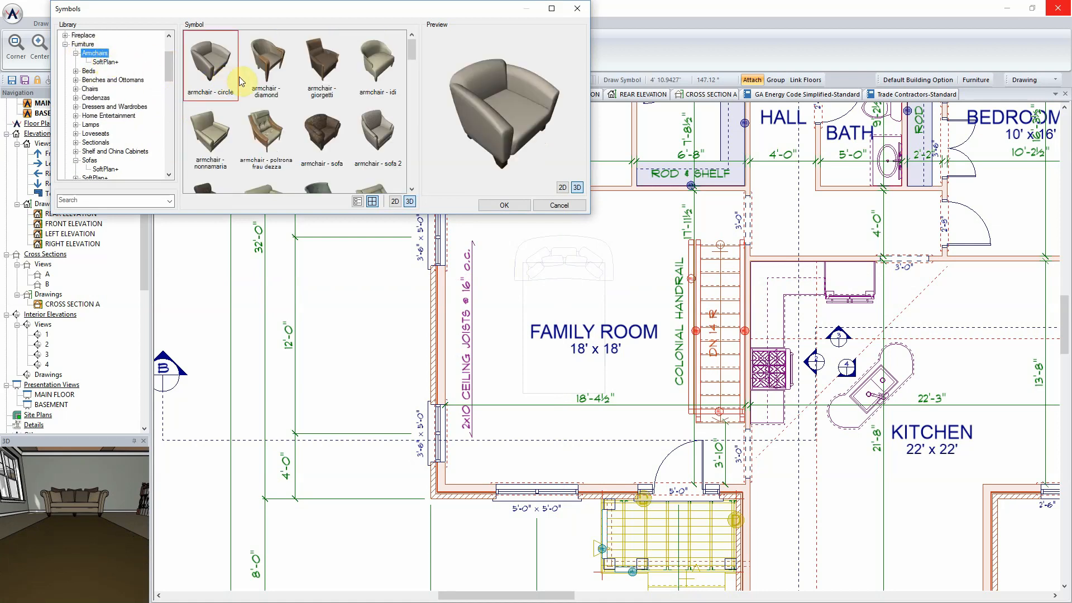
{"action": "left_click", "coordinate": [273, 63]}
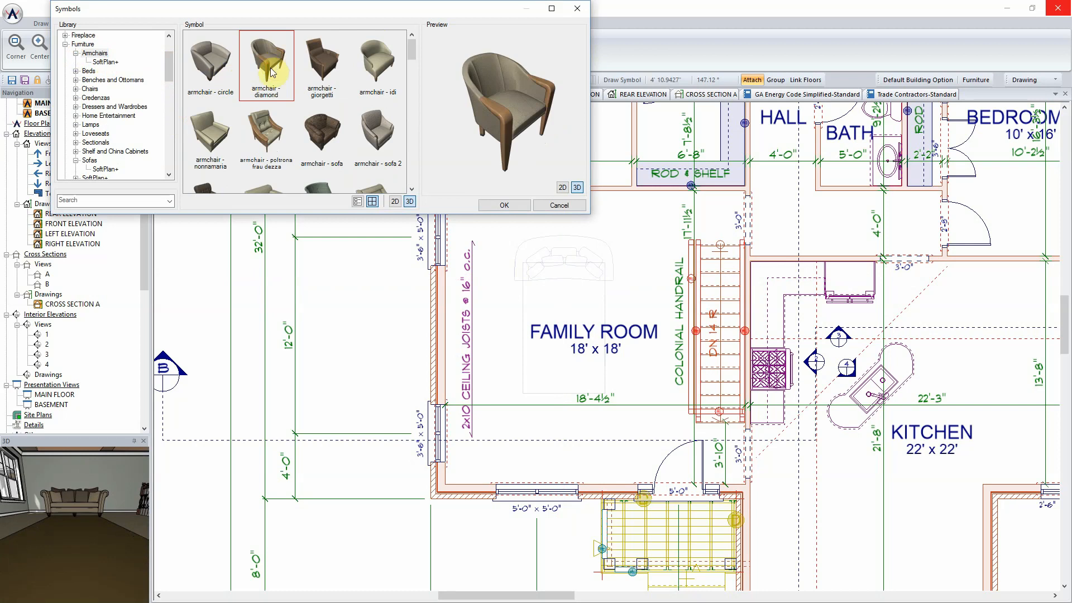
{"action": "left_click", "coordinate": [521, 404]}
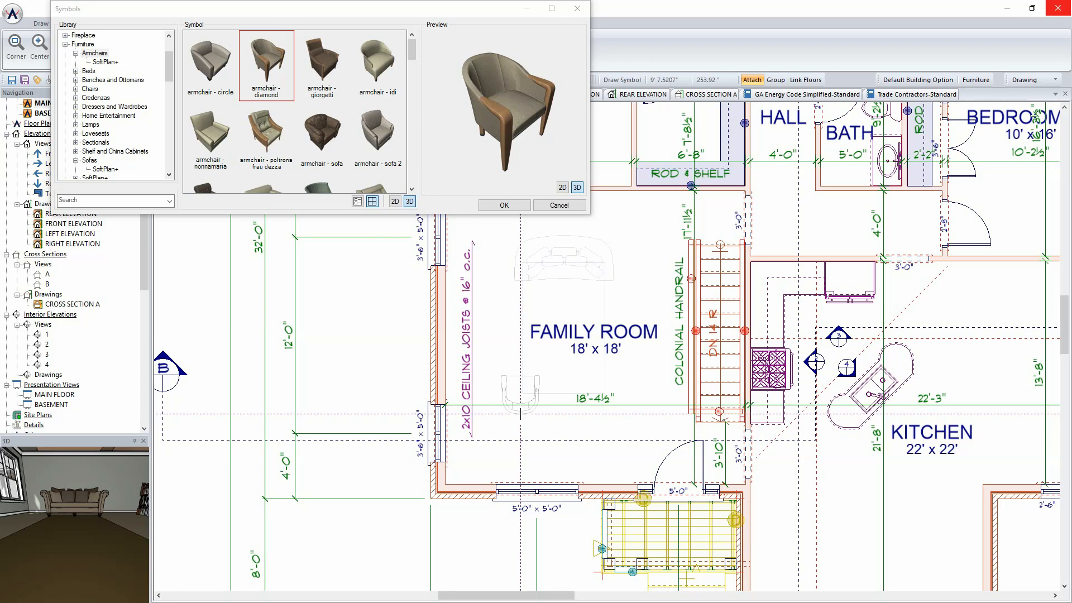
{"action": "left_click", "coordinate": [606, 408]}
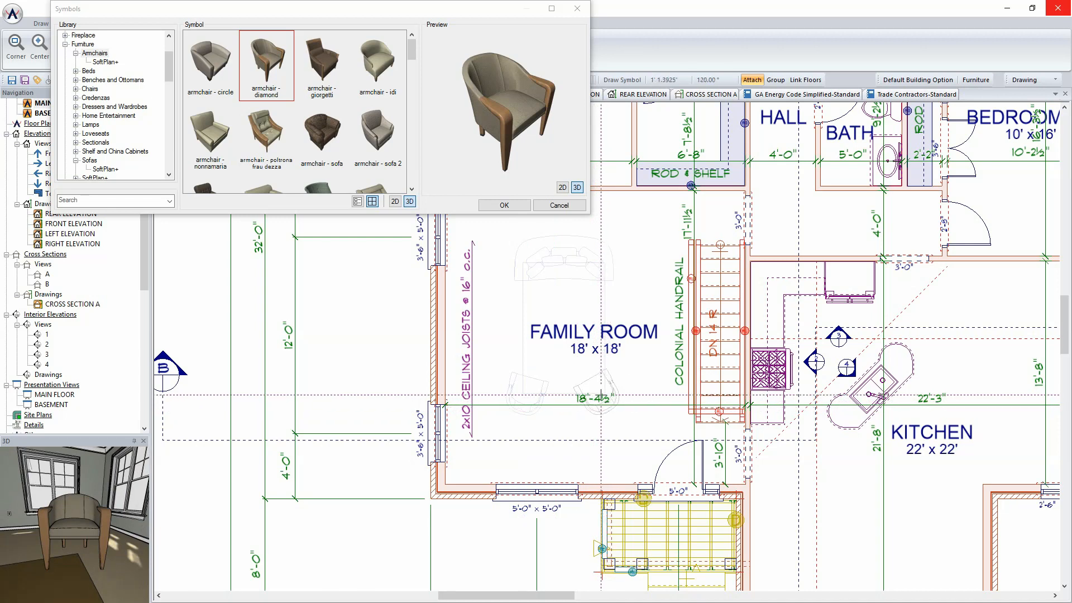
{"action": "left_click", "coordinate": [393, 217]}
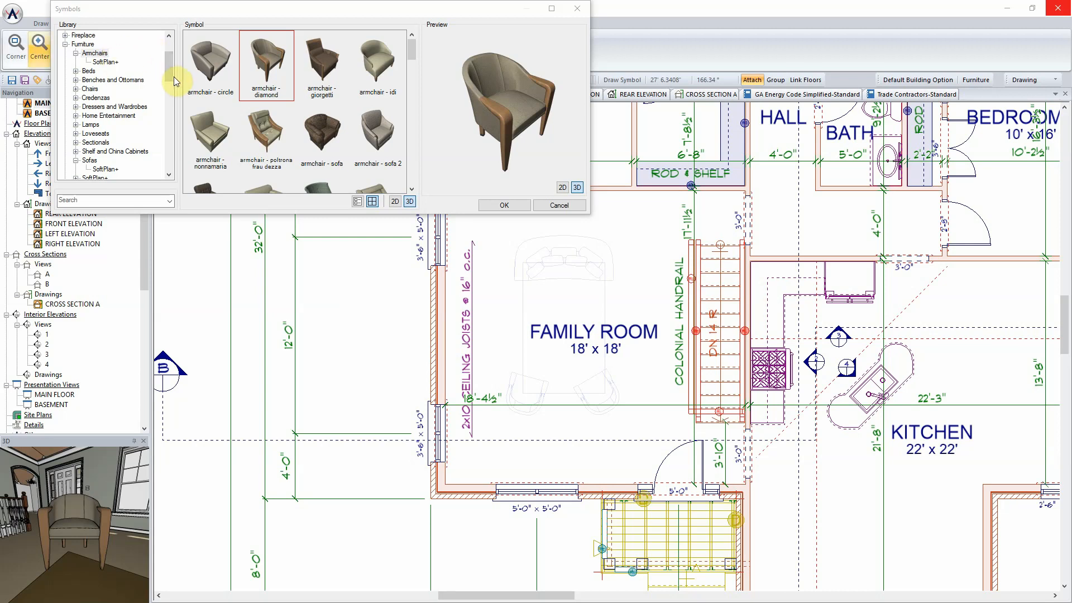
Step: Place glass top coffee table 09 from the Tables-Coffee library on the rug between the sofa and the armchairs
{"action": "left_click_drag", "start_coordinate": [169, 72], "coordinate": [170, 94]}
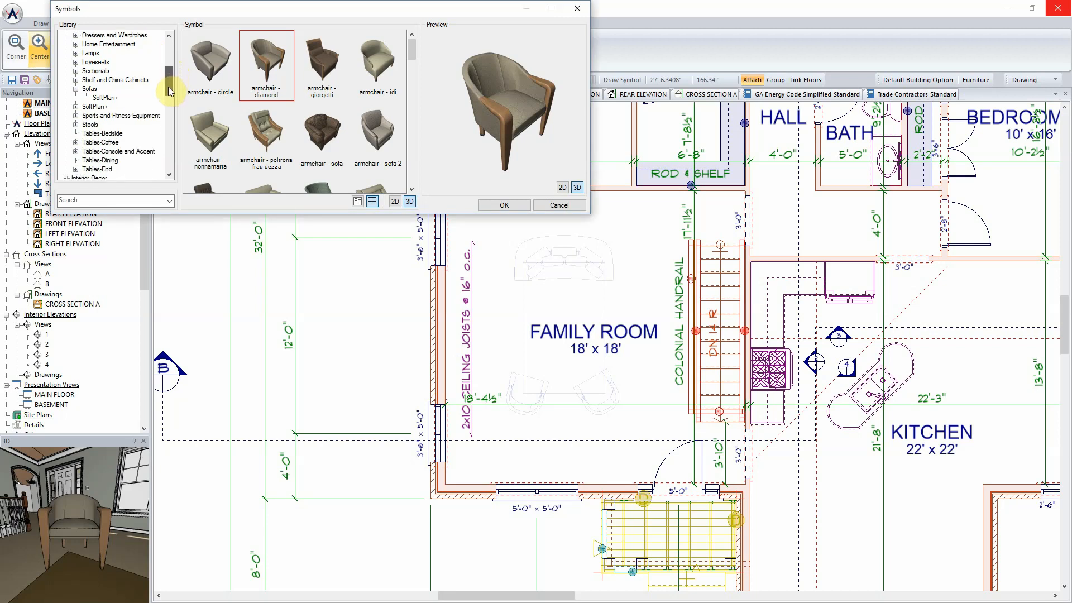
{"action": "left_click", "coordinate": [76, 142]}
{"action": "left_click", "coordinate": [96, 143]}
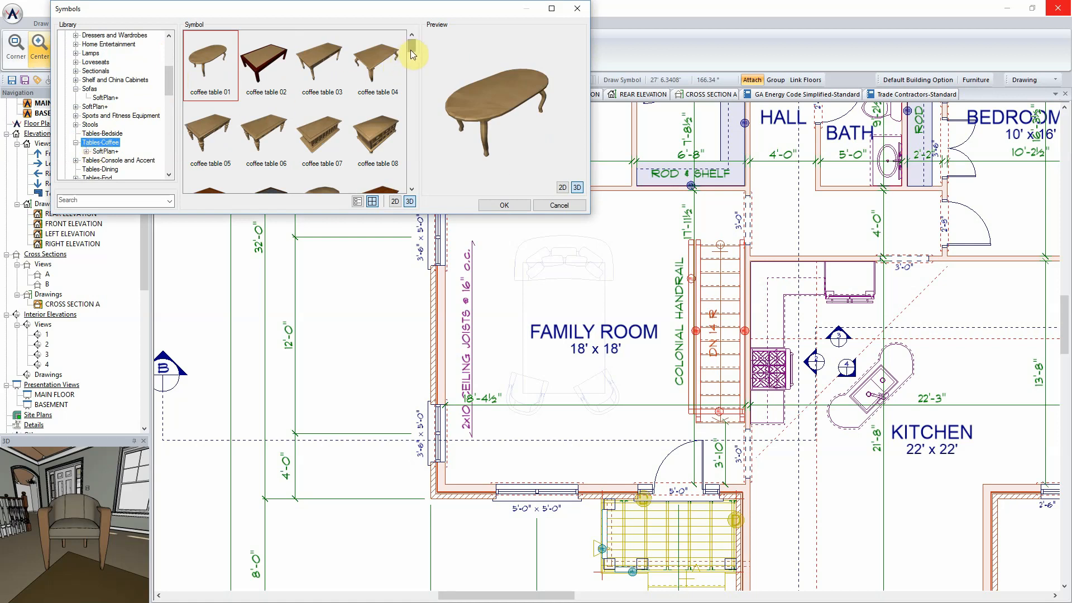
{"action": "left_click_drag", "start_coordinate": [411, 49], "coordinate": [417, 147]}
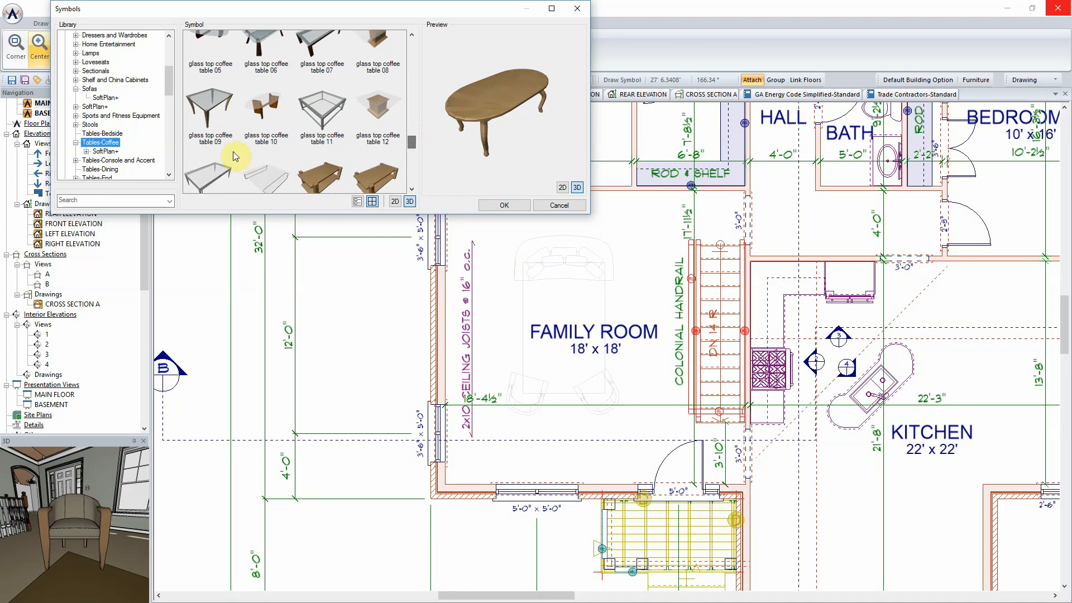
{"action": "left_click", "coordinate": [216, 117]}
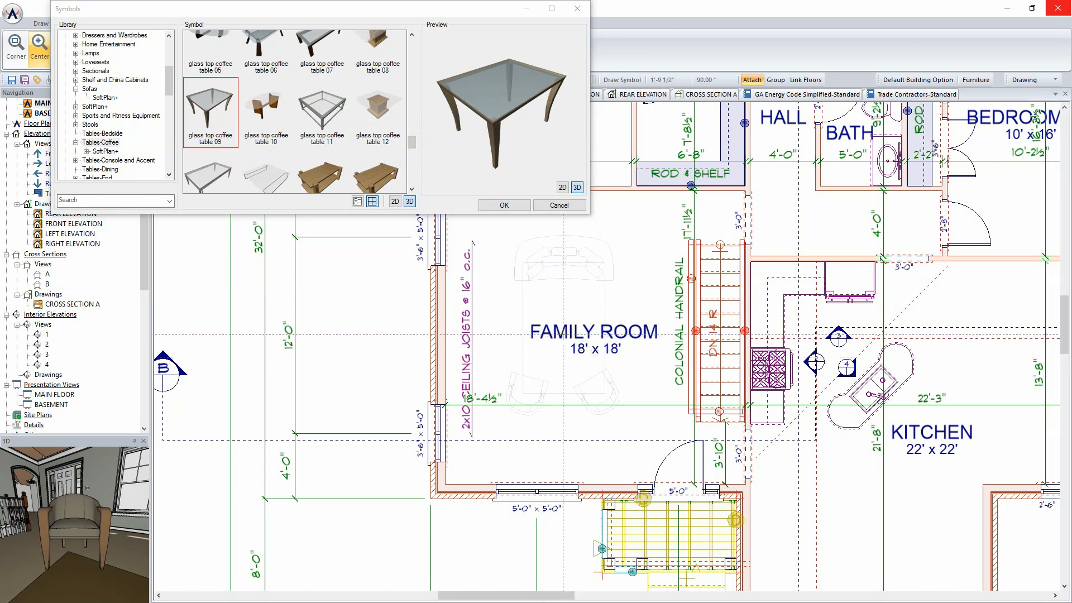
{"action": "left_click", "coordinate": [562, 317]}
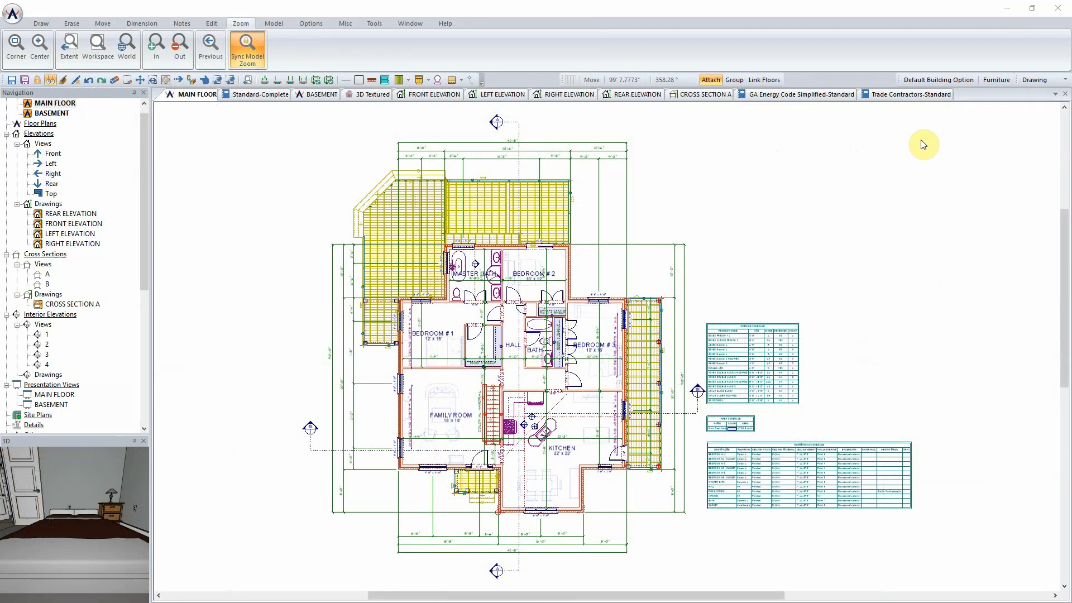
Step: Switch to the 3D Textured view and use Go To Room to enter the main floor's Family Room
{"action": "left_click", "coordinate": [372, 94]}
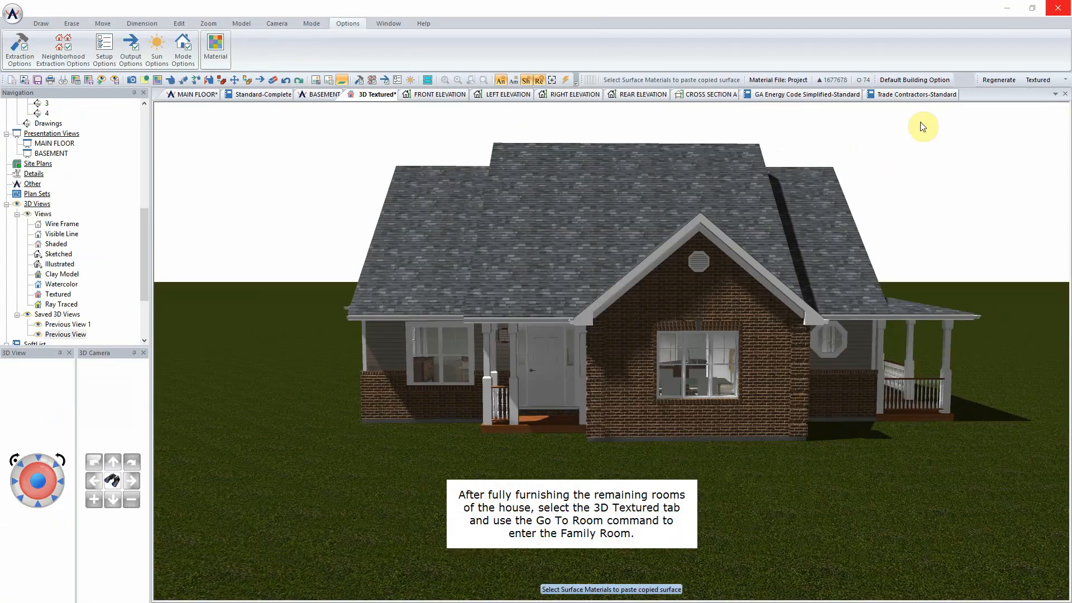
{"action": "left_click", "coordinate": [277, 23]}
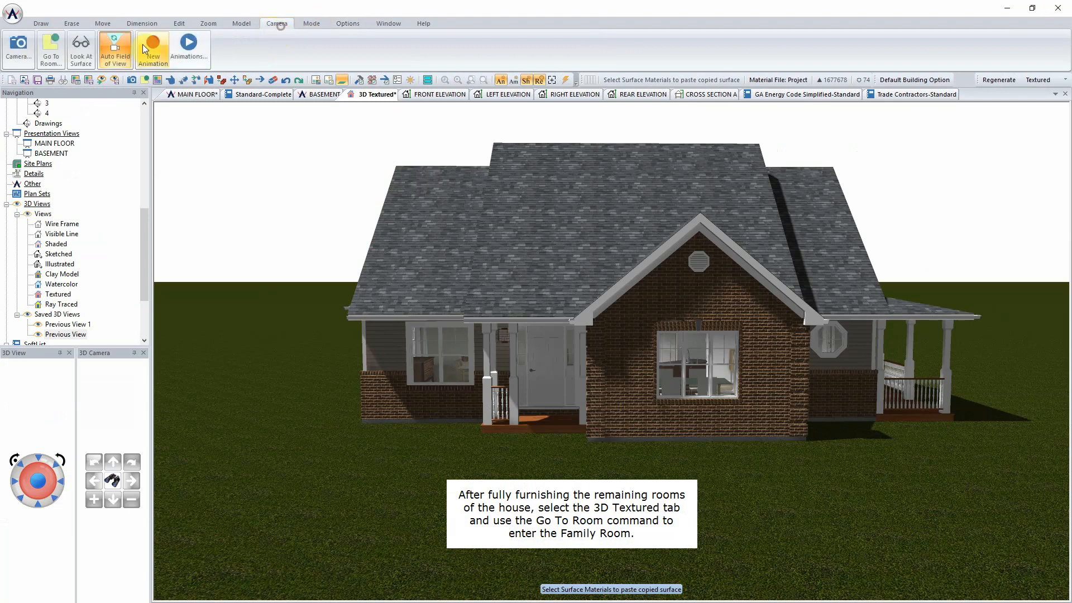
{"action": "left_click", "coordinate": [56, 64]}
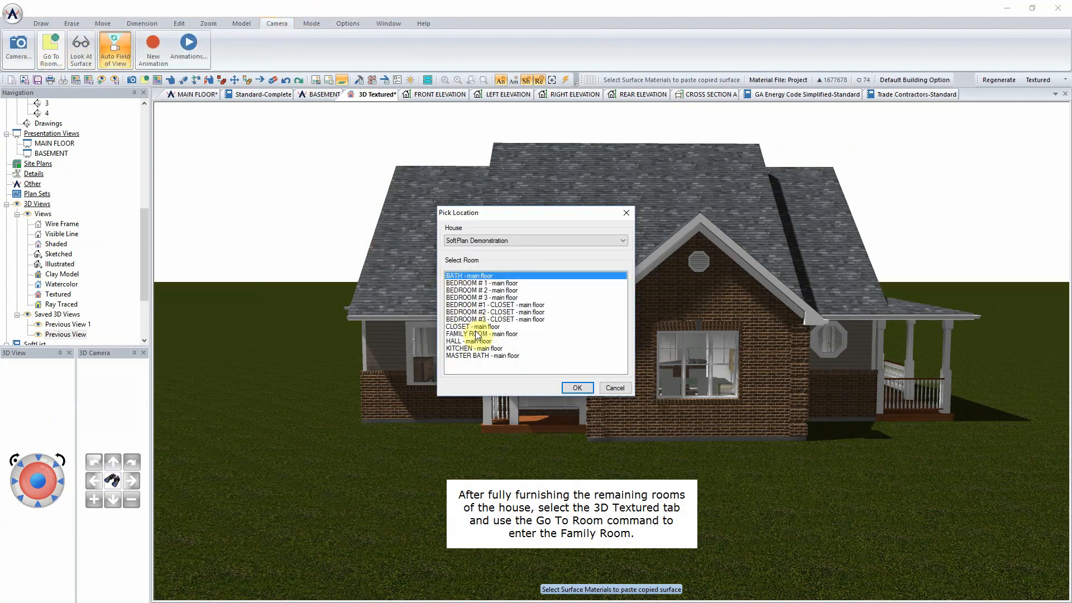
{"action": "double_click", "coordinate": [475, 333]}
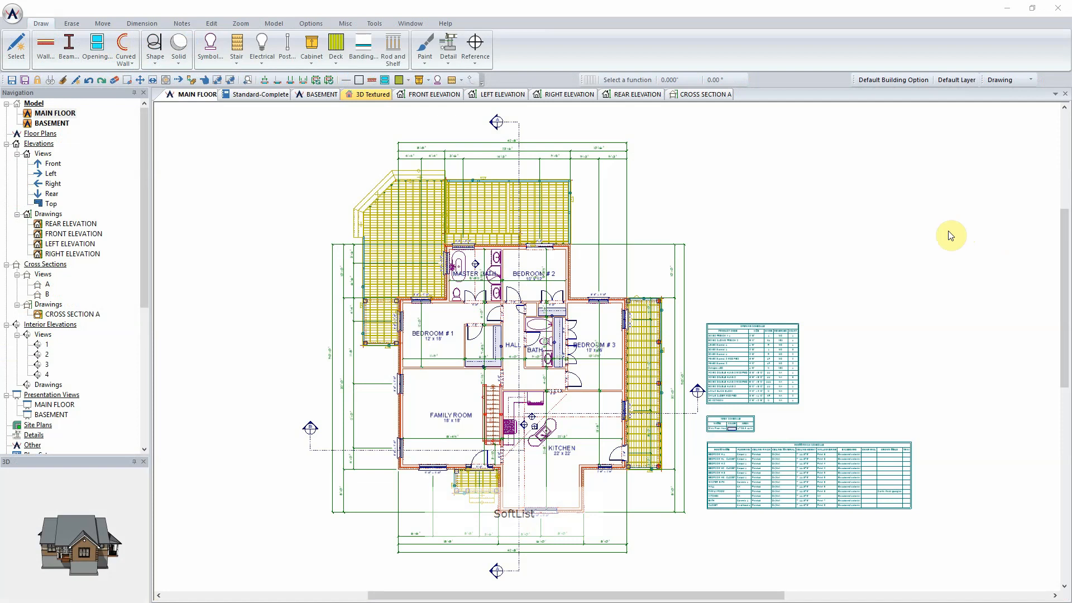
{"action": "left_click", "coordinate": [949, 232]}
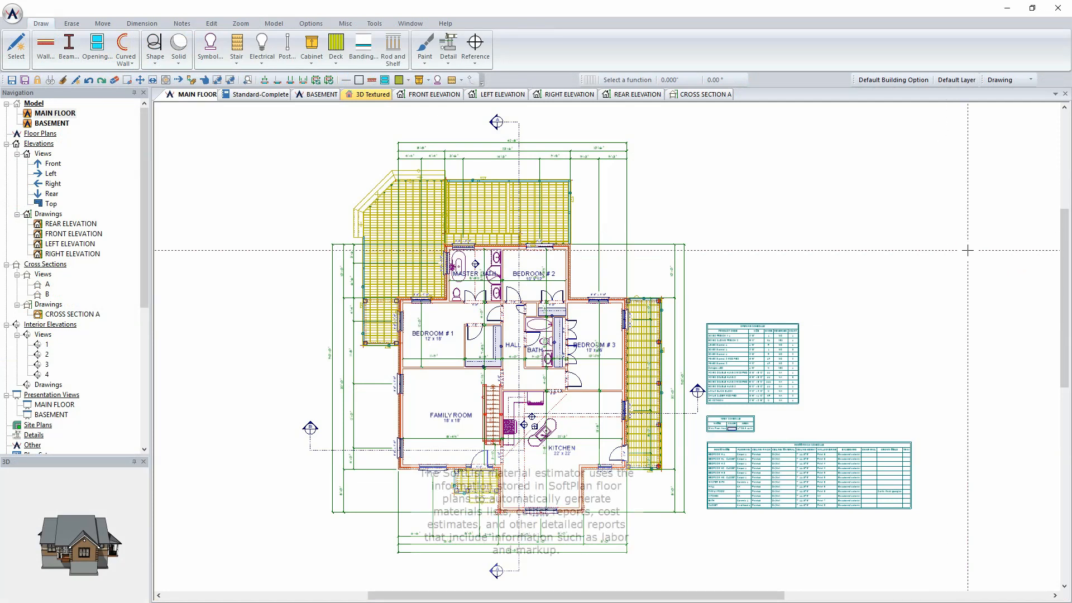
Step: Examine the material quantities and costs in the Standard-Complete SoftList report, from excavation through the total project cost
{"action": "left_click", "coordinate": [265, 99]}
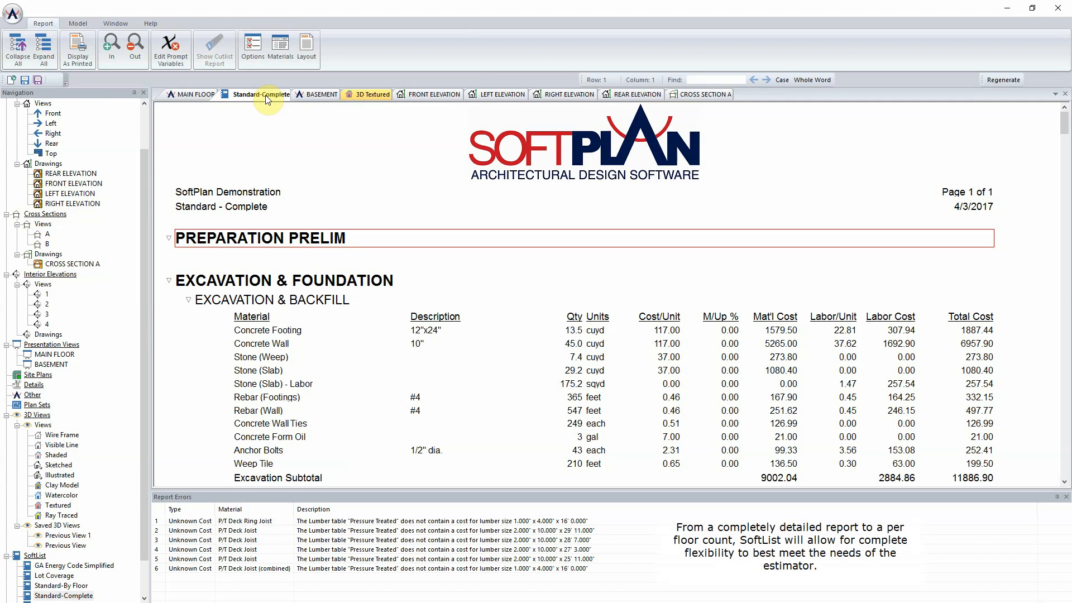
{"action": "scroll", "coordinate": [382, 228], "scroll_direction": "down", "scroll_amount": 2}
{"action": "scroll", "coordinate": [383, 231], "scroll_direction": "down", "scroll_amount": 4}
{"action": "scroll", "coordinate": [383, 231], "scroll_direction": "down", "scroll_amount": 4}
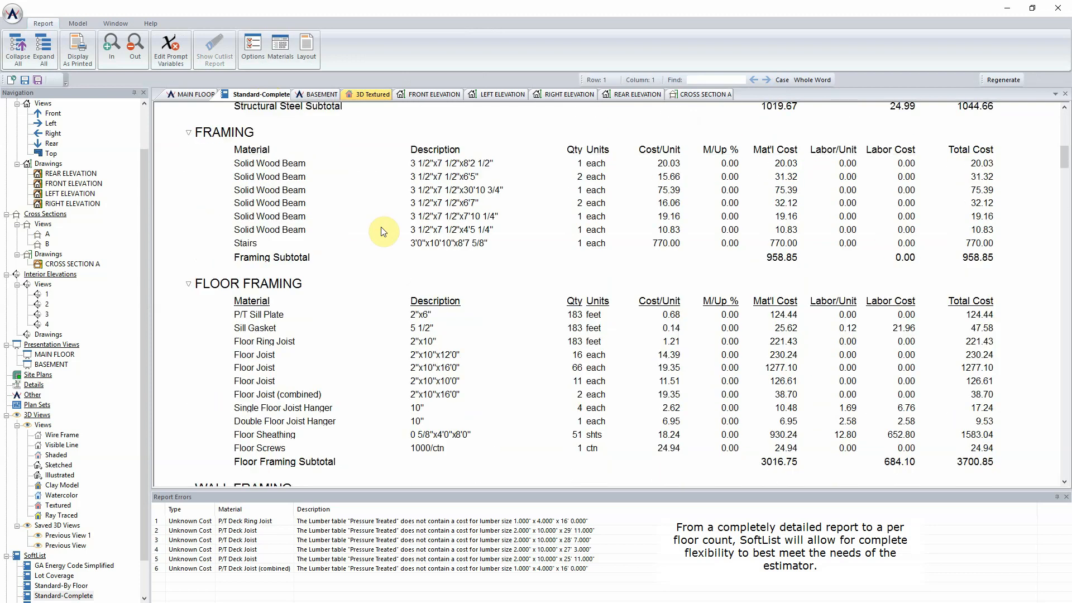
{"action": "scroll", "coordinate": [383, 231], "scroll_direction": "down", "scroll_amount": 8}
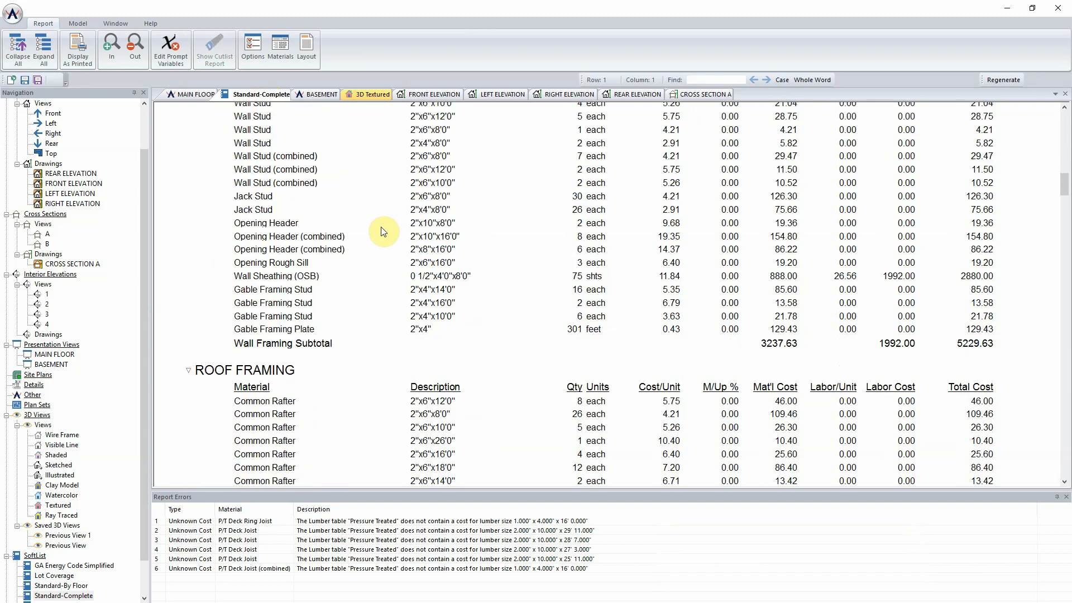
{"action": "scroll", "coordinate": [383, 232], "scroll_direction": "down", "scroll_amount": 8}
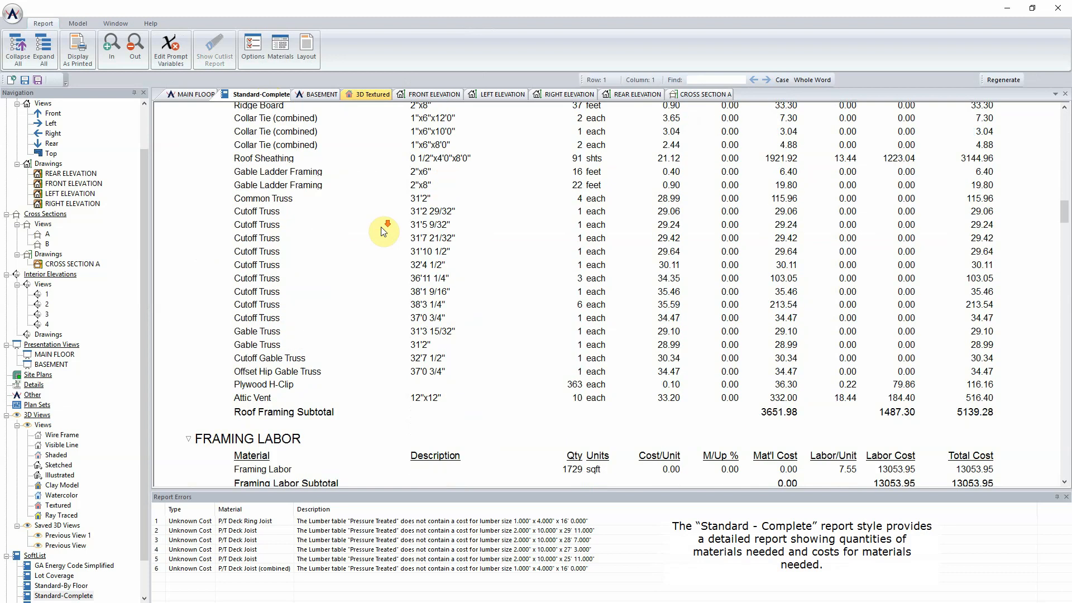
{"action": "scroll", "coordinate": [383, 231], "scroll_direction": "down", "scroll_amount": 6}
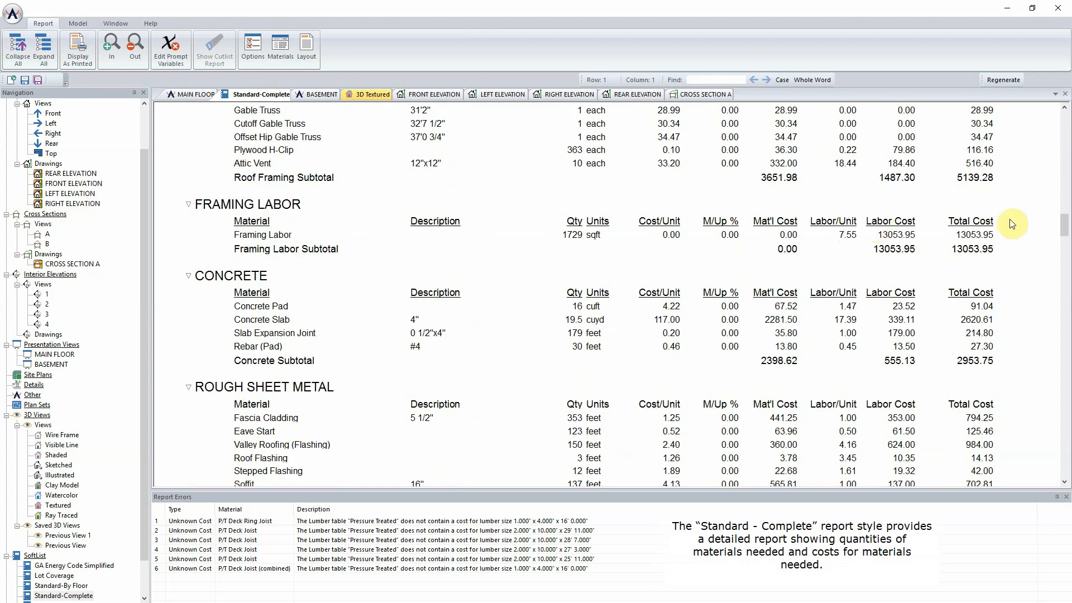
{"action": "left_click_drag", "start_coordinate": [1066, 230], "coordinate": [1067, 481]}
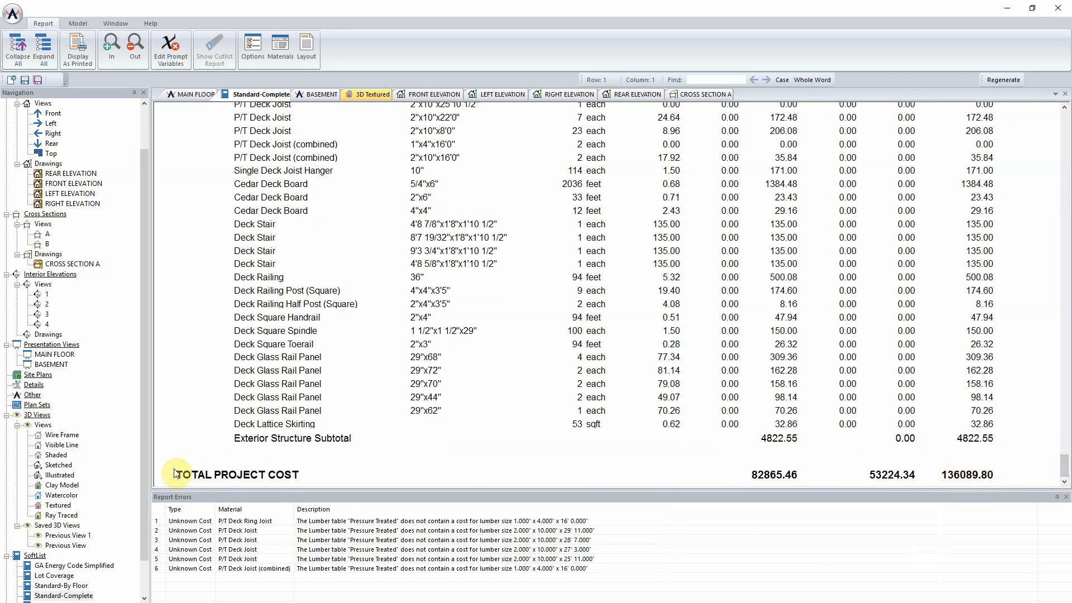
Step: Generate the GA Energy Code Simplified SoftList report and review its opening percentage calculations and wall areas
{"action": "left_click_drag", "start_coordinate": [142, 480], "coordinate": [147, 544]}
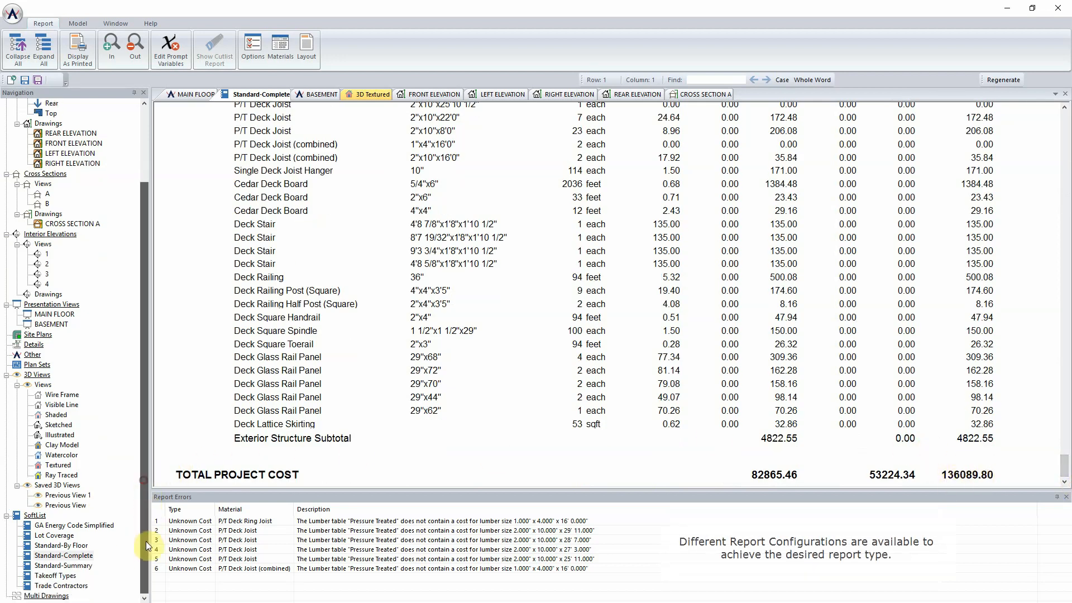
{"action": "double_click", "coordinate": [93, 527]}
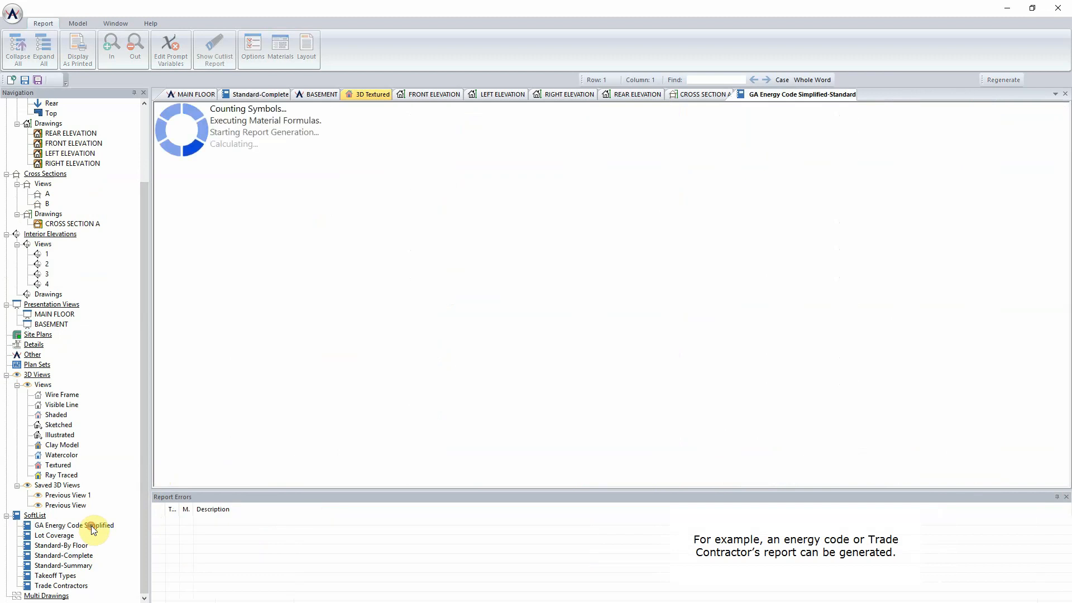
{"action": "scroll", "coordinate": [435, 383], "scroll_direction": "down", "scroll_amount": 3}
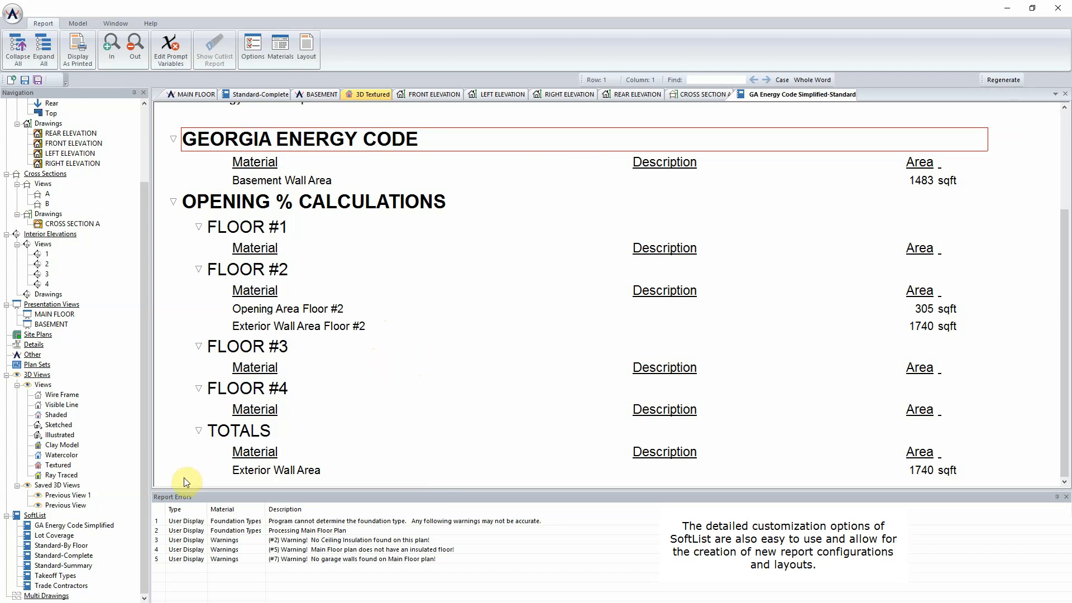
Step: Generate the Trade Contractors SoftList report and review its trade sections through the total project cost
{"action": "double_click", "coordinate": [82, 586]}
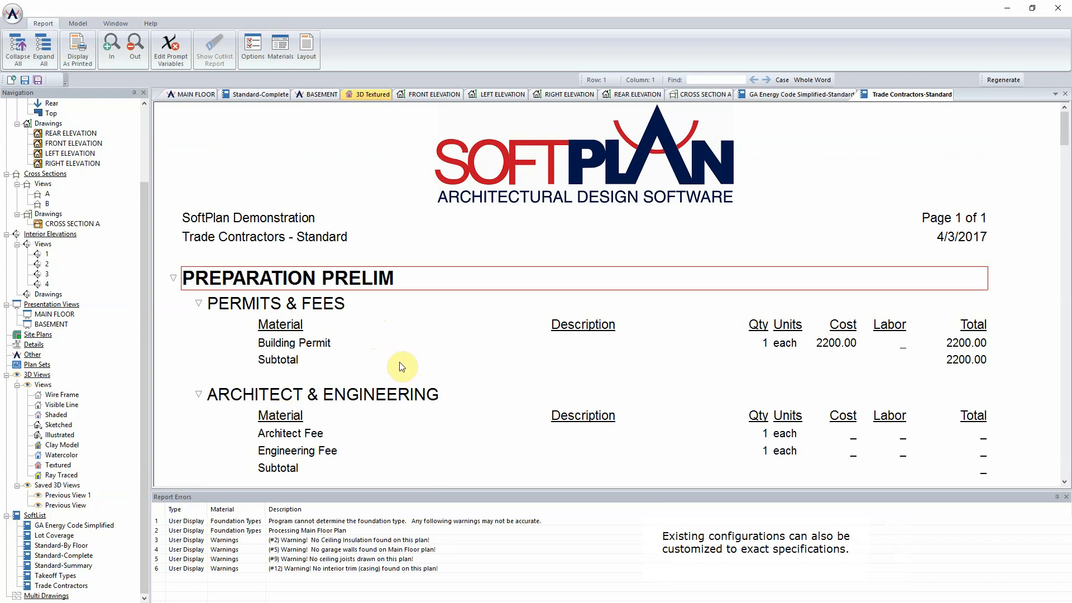
{"action": "scroll", "coordinate": [383, 359], "scroll_direction": "down", "scroll_amount": 5}
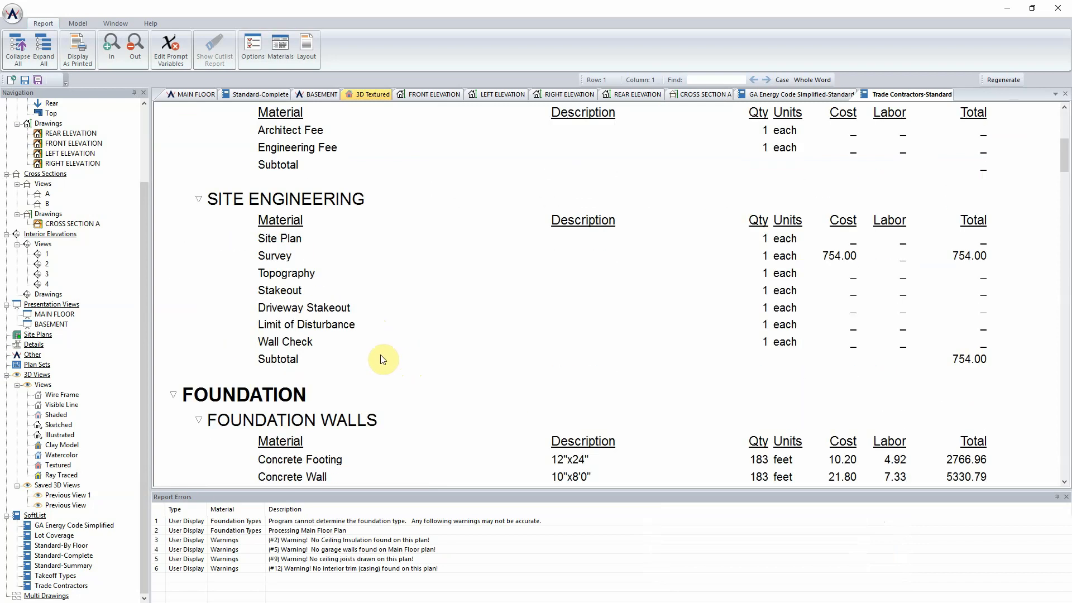
{"action": "scroll", "coordinate": [383, 359], "scroll_direction": "down", "scroll_amount": 5}
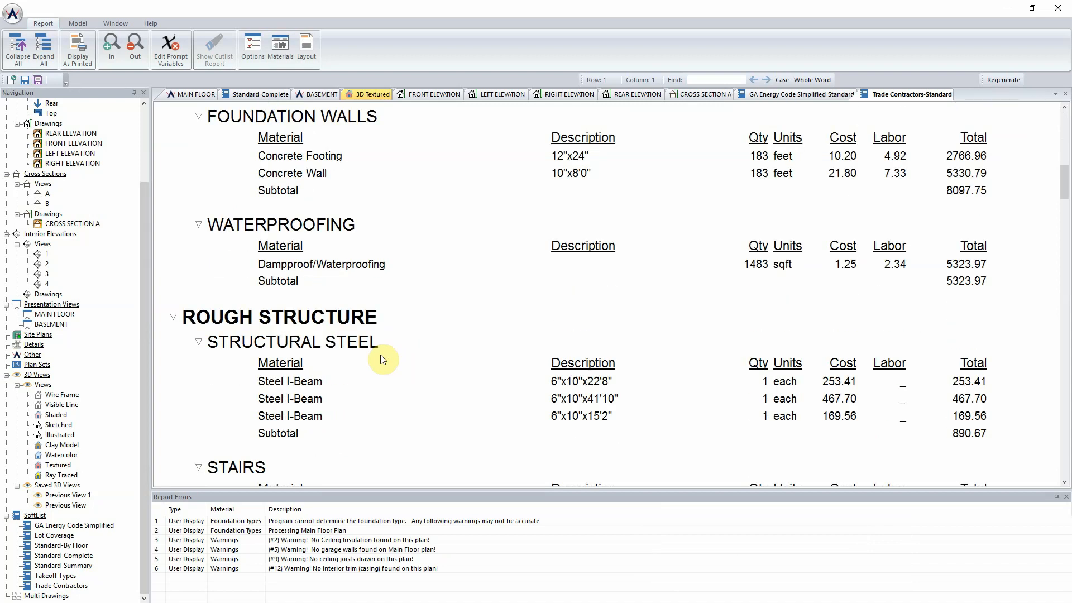
{"action": "scroll", "coordinate": [383, 359], "scroll_direction": "down", "scroll_amount": 3}
{"action": "scroll", "coordinate": [383, 359], "scroll_direction": "down", "scroll_amount": 2}
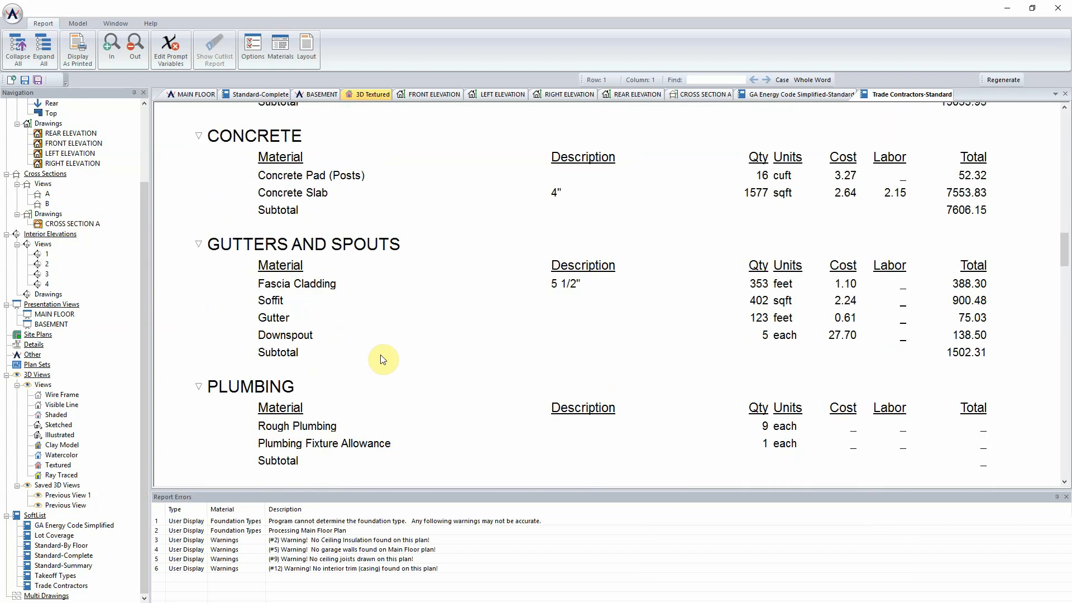
{"action": "scroll", "coordinate": [383, 359], "scroll_direction": "down", "scroll_amount": 3}
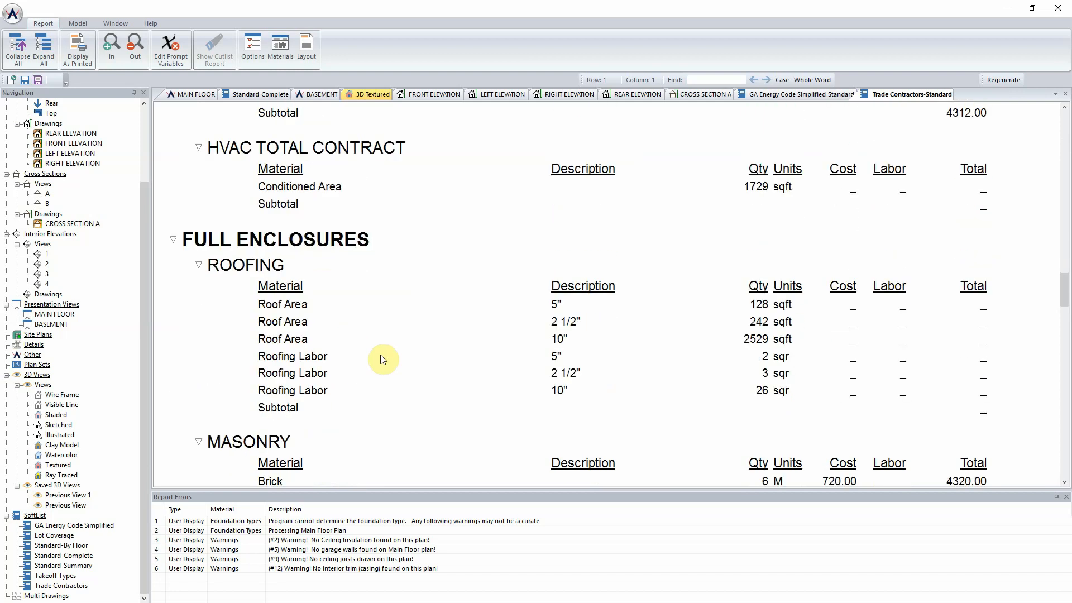
{"action": "scroll", "coordinate": [382, 359], "scroll_direction": "down", "scroll_amount": 3}
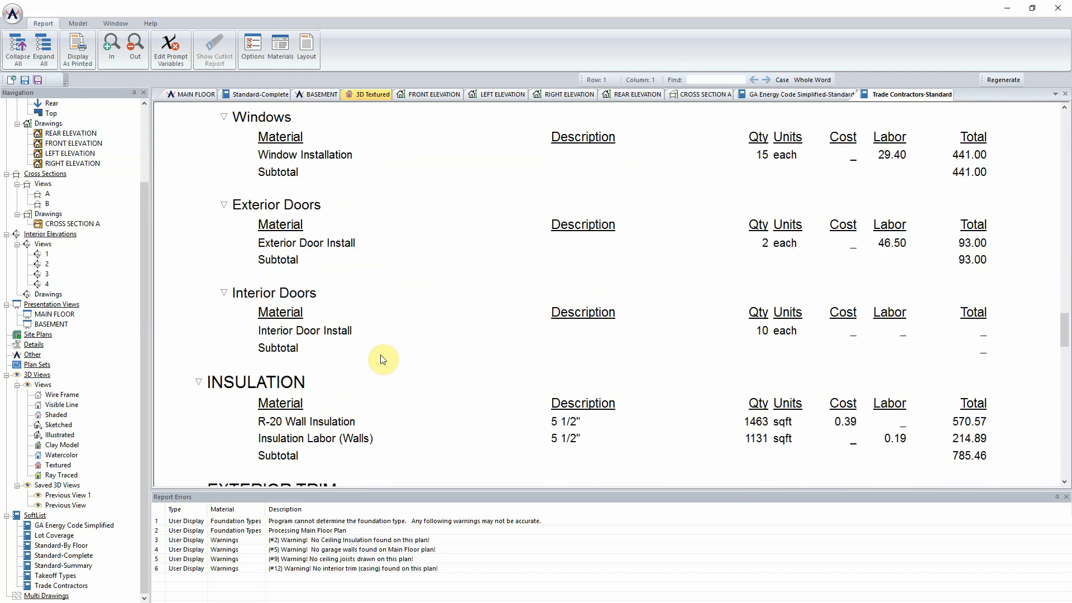
{"action": "scroll", "coordinate": [383, 359], "scroll_direction": "down", "scroll_amount": 3}
{"action": "scroll", "coordinate": [383, 359], "scroll_direction": "down", "scroll_amount": 6}
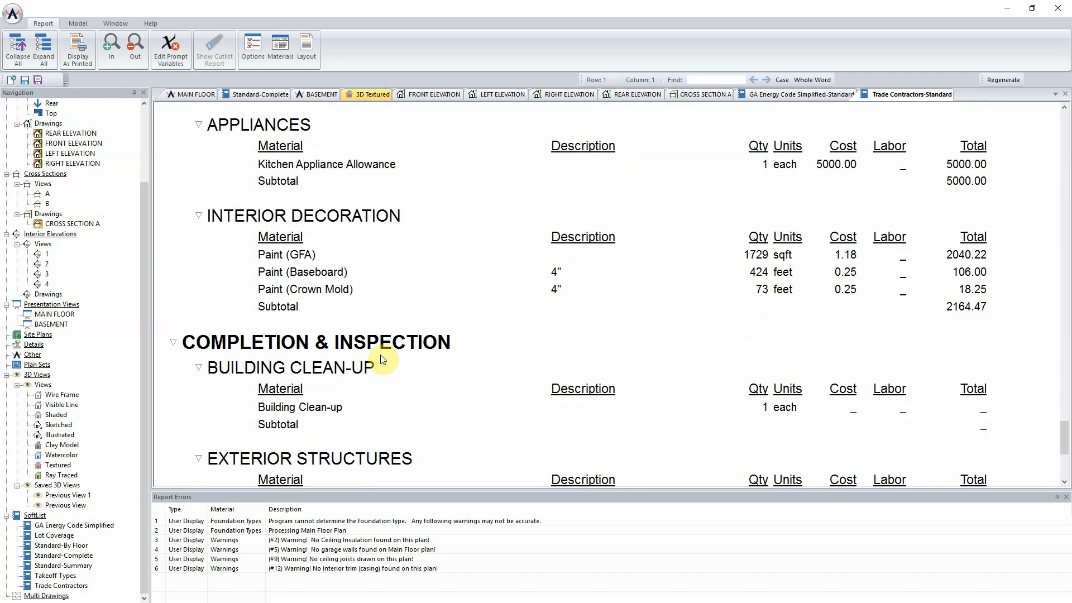
{"action": "scroll", "coordinate": [383, 359], "scroll_direction": "down", "scroll_amount": 3}
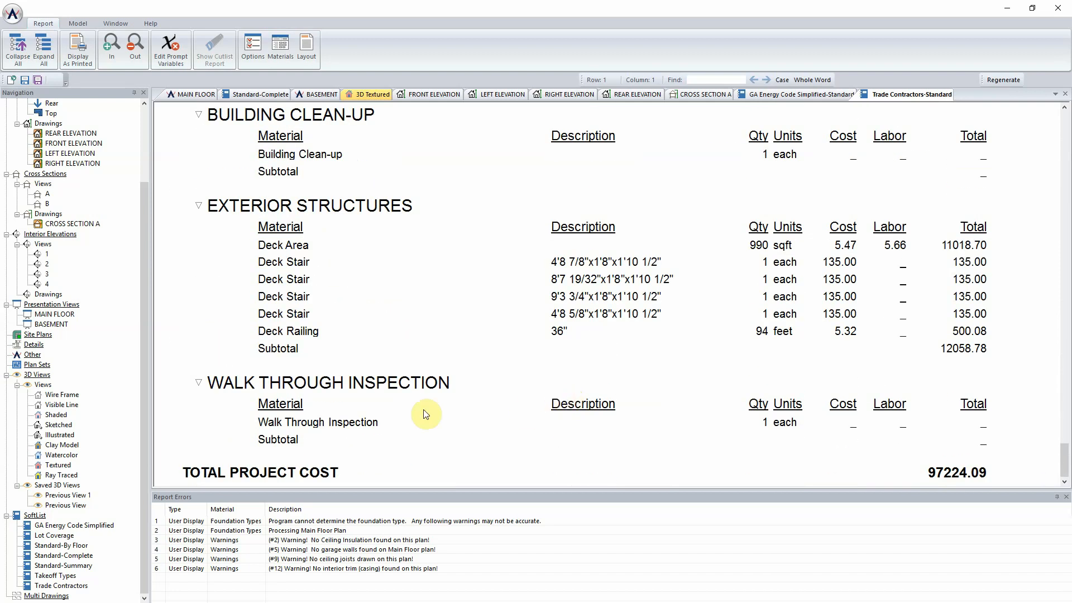
Step: Return to the Standard-Complete report and find the "precut" materials in it
{"action": "left_click", "coordinate": [262, 94]}
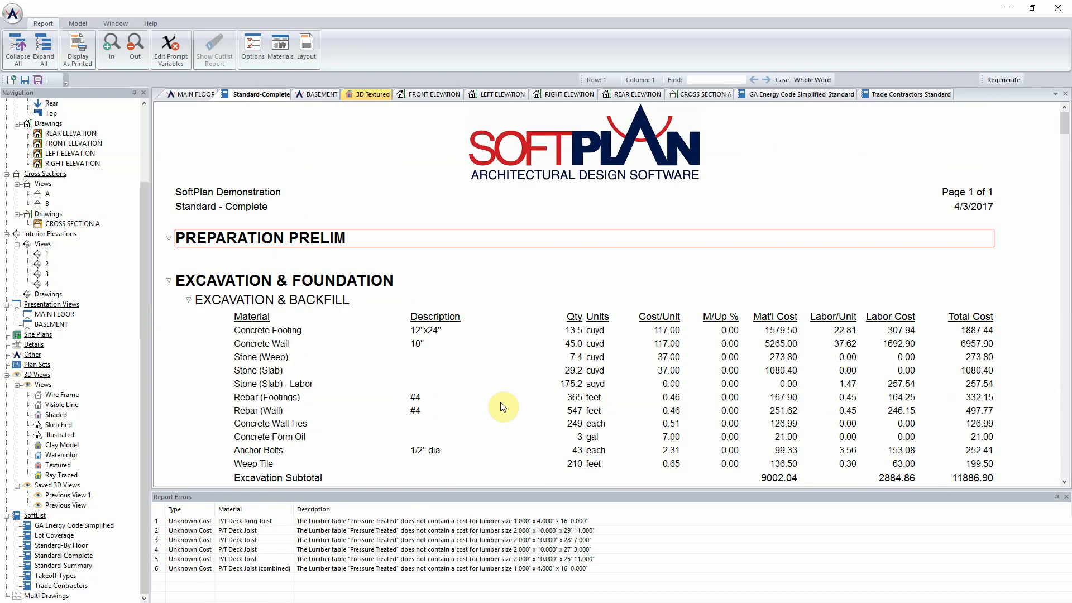
{"action": "scroll", "coordinate": [503, 406], "scroll_direction": "down", "scroll_amount": 3}
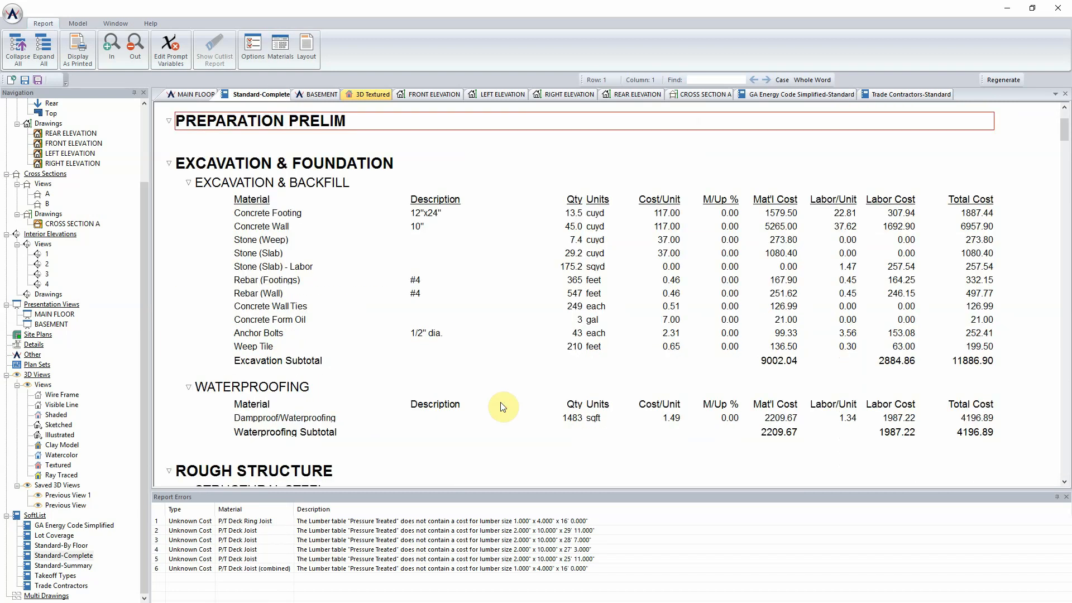
{"action": "scroll", "coordinate": [503, 406], "scroll_direction": "down", "scroll_amount": 3}
{"action": "scroll", "coordinate": [503, 406], "scroll_direction": "down", "scroll_amount": 3}
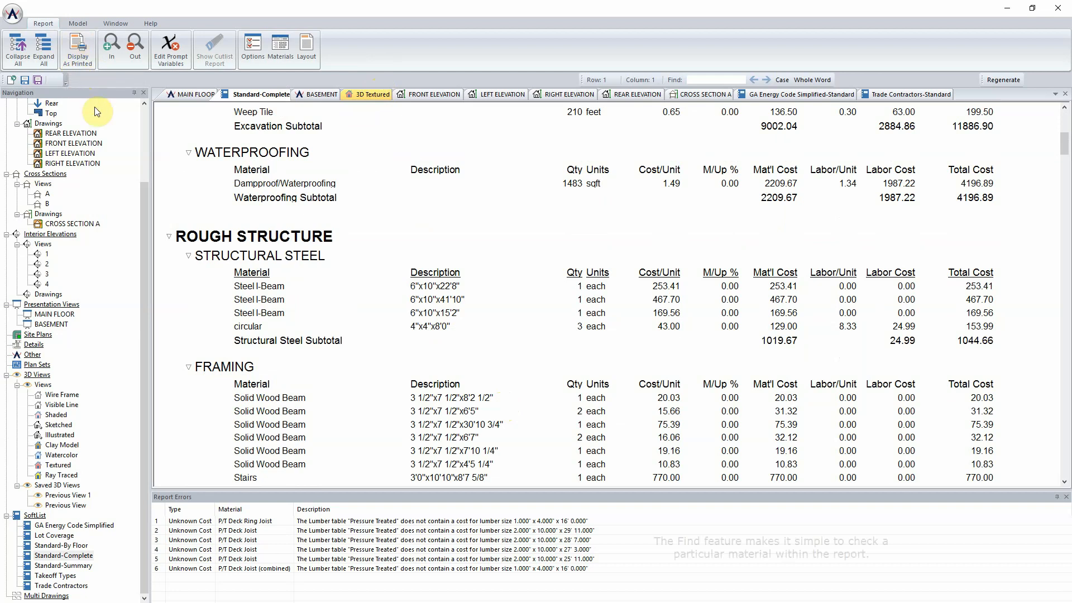
{"action": "left_click", "coordinate": [713, 78]}
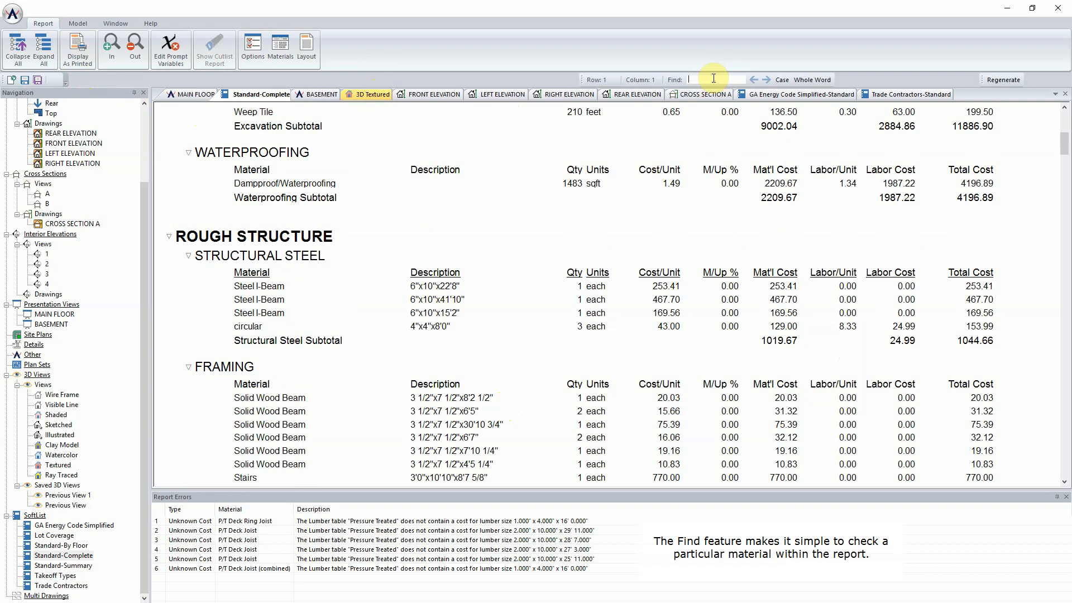
{"action": "type", "text": "pre"}
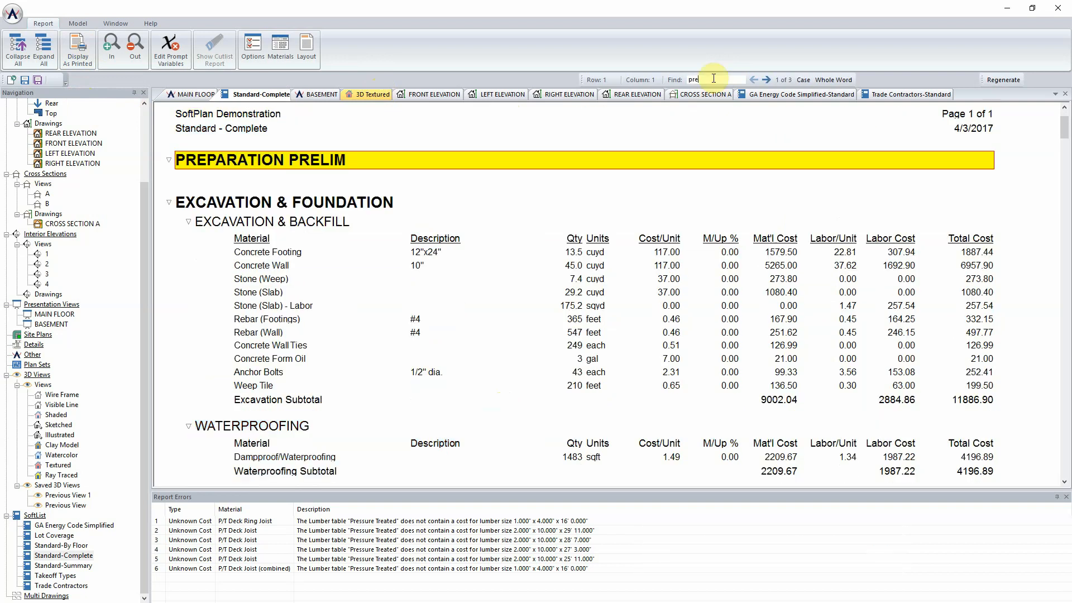
{"action": "type", "text": "cut"}
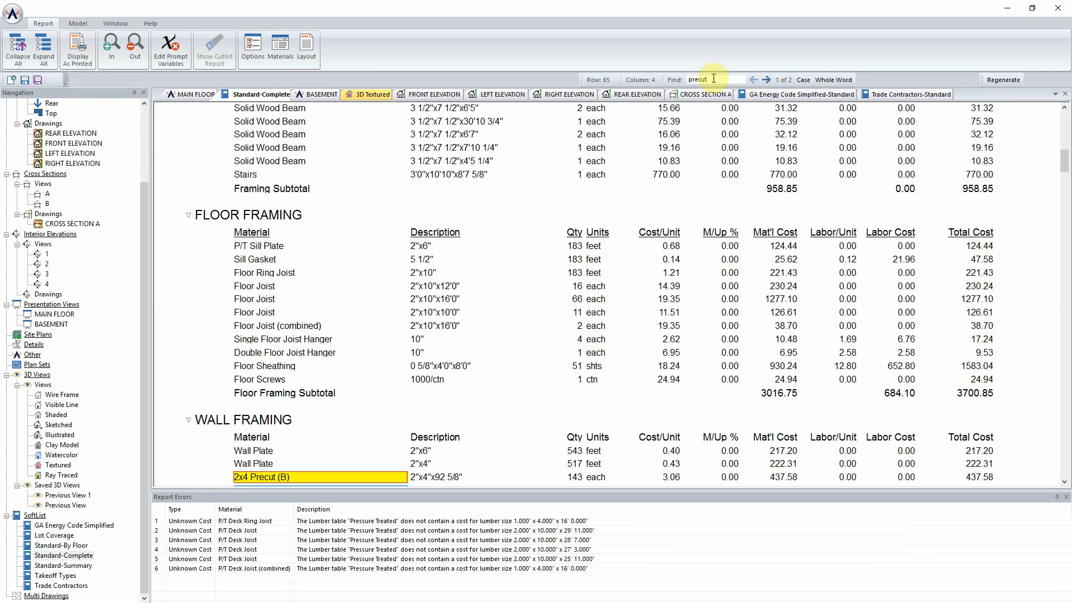
{"action": "scroll", "coordinate": [630, 361], "scroll_direction": "down", "scroll_amount": 3}
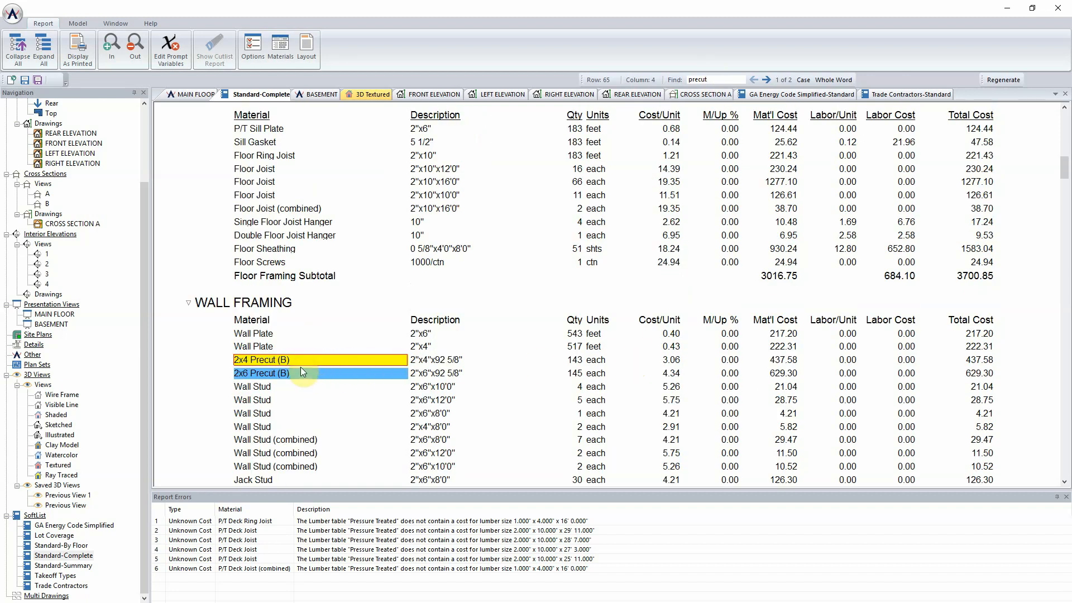
Step: Highlight the entities of the 2"x10"x8'0" Opening Header from the Wall Framing section on the MAIN FLOOR plan
{"action": "scroll", "coordinate": [301, 372], "scroll_direction": "down", "scroll_amount": 8}
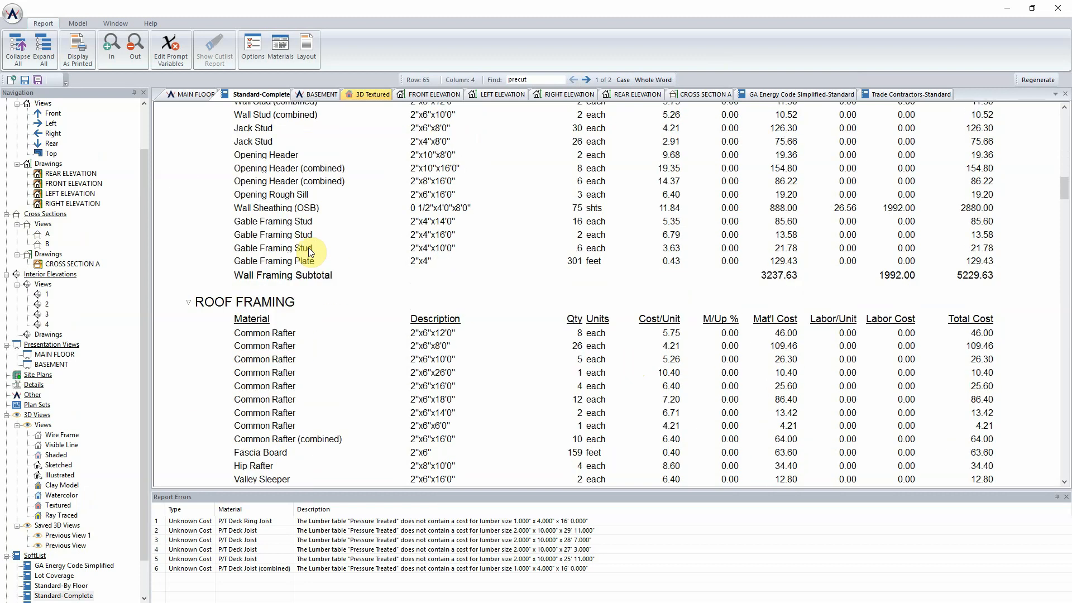
{"action": "left_click", "coordinate": [279, 157]}
{"action": "right_click", "coordinate": [279, 158]}
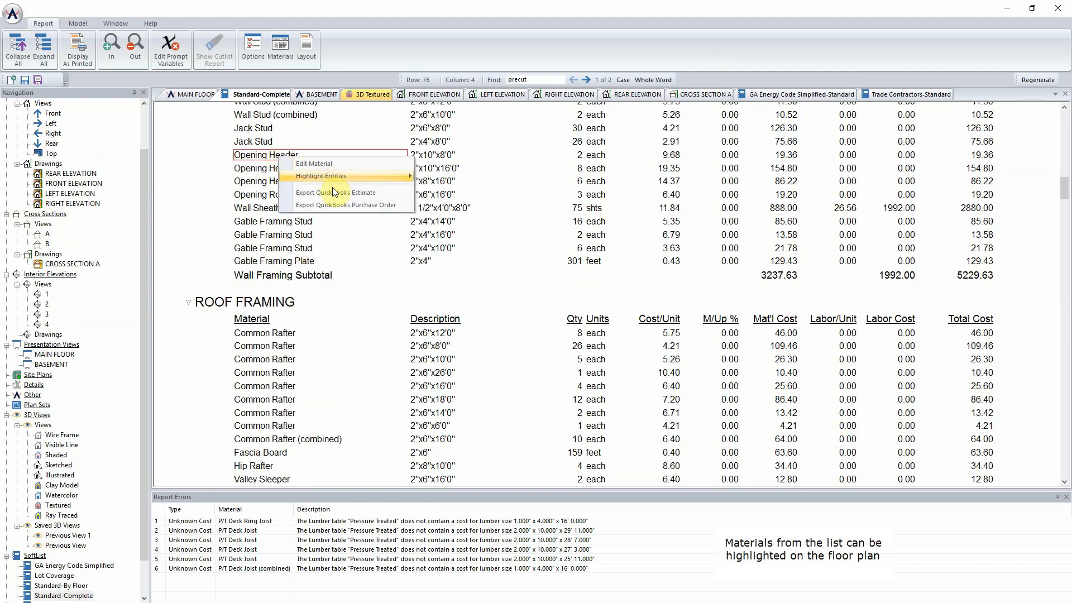
{"action": "left_click", "coordinate": [336, 178]}
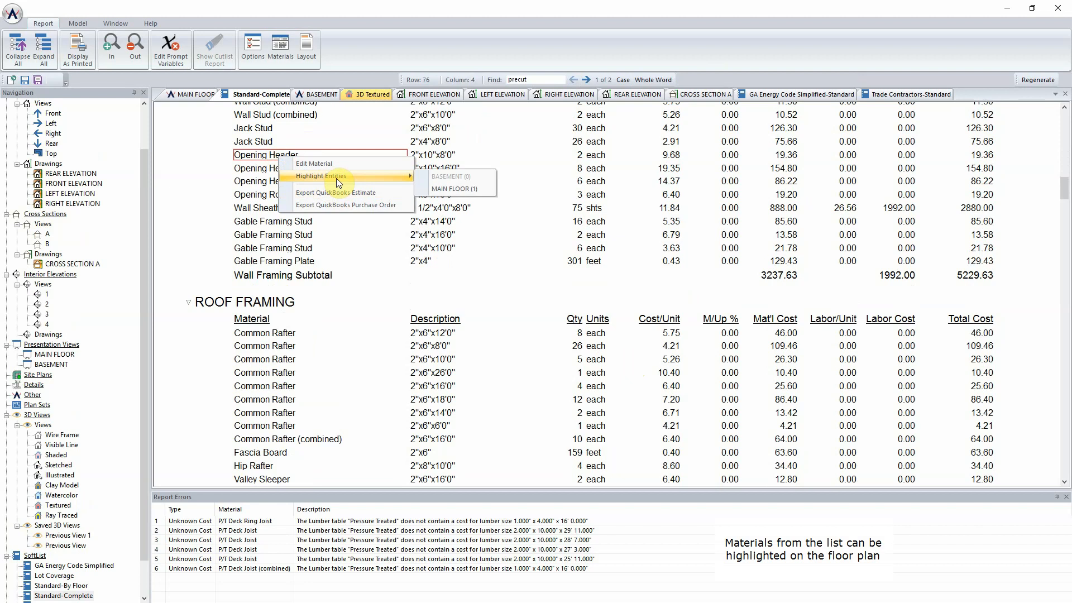
{"action": "left_click", "coordinate": [452, 189]}
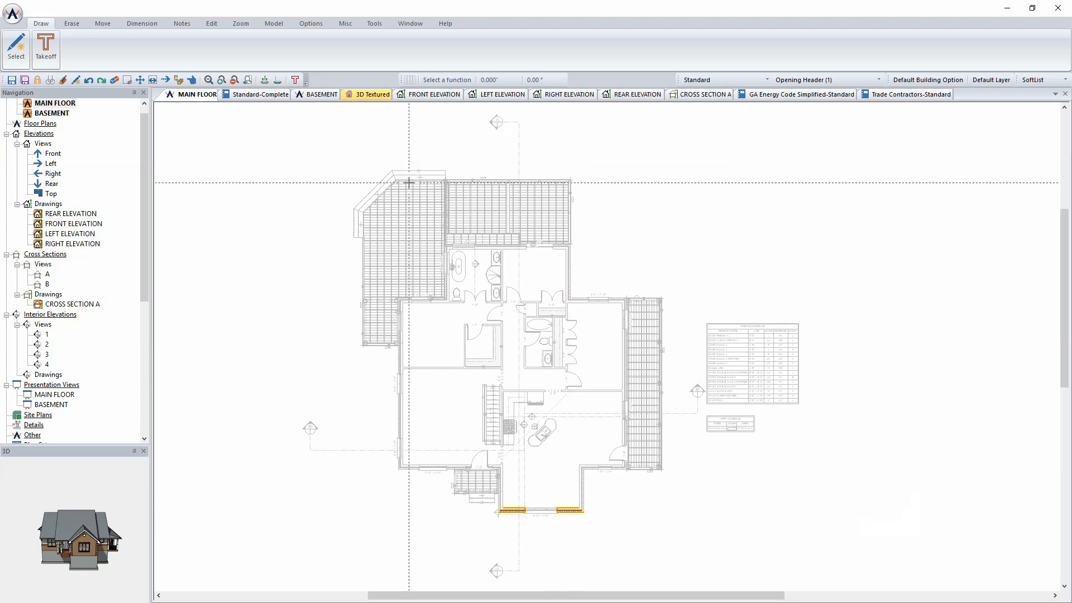
Step: Return to the Standard-Complete report and start its export
{"action": "left_click", "coordinate": [266, 96]}
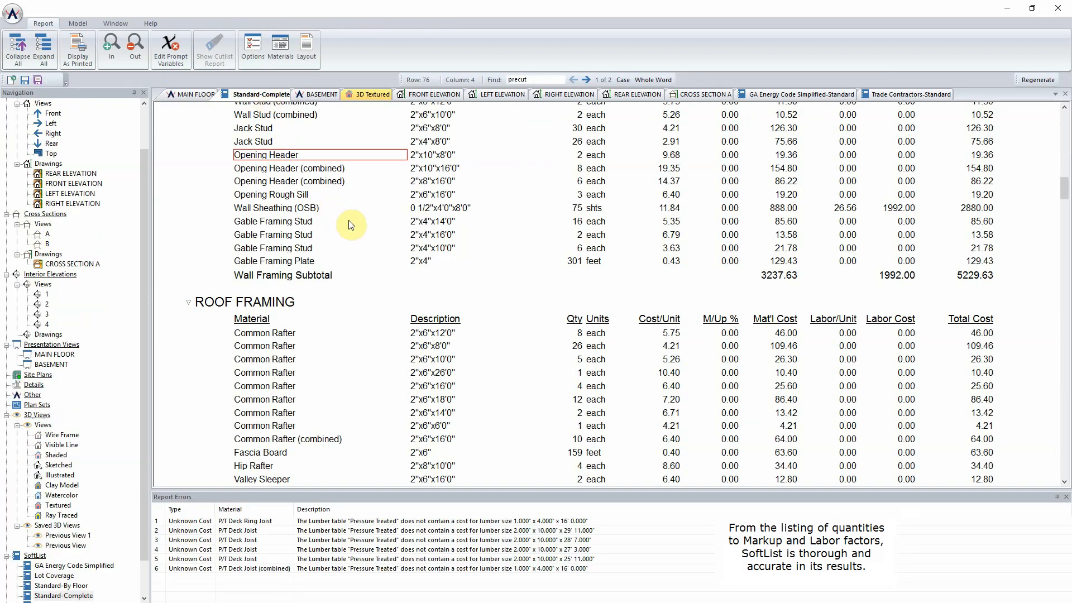
{"action": "left_click", "coordinate": [12, 12]}
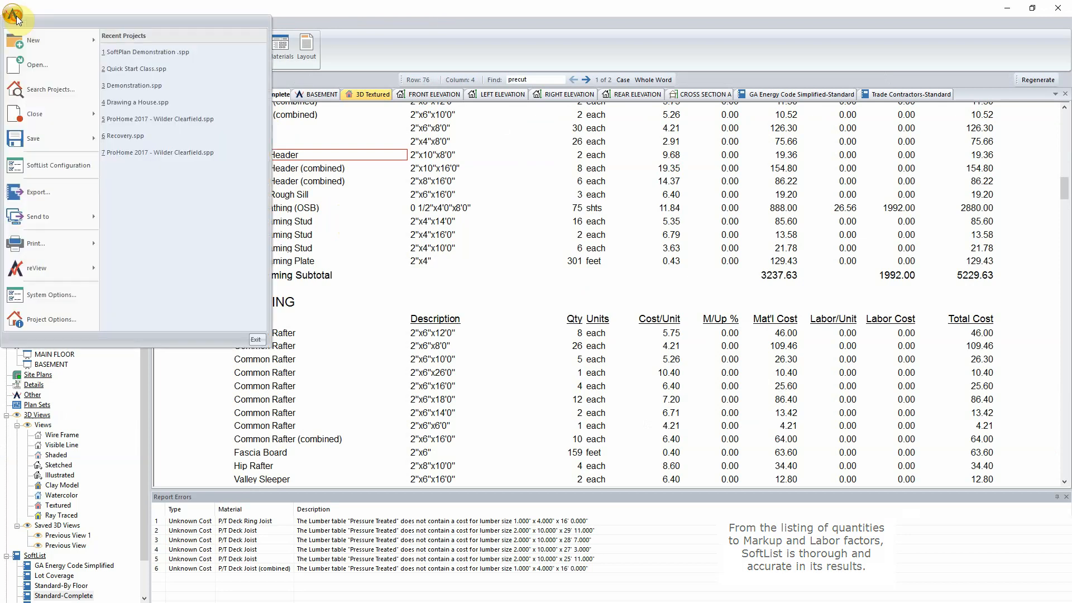
{"action": "left_click", "coordinate": [65, 196]}
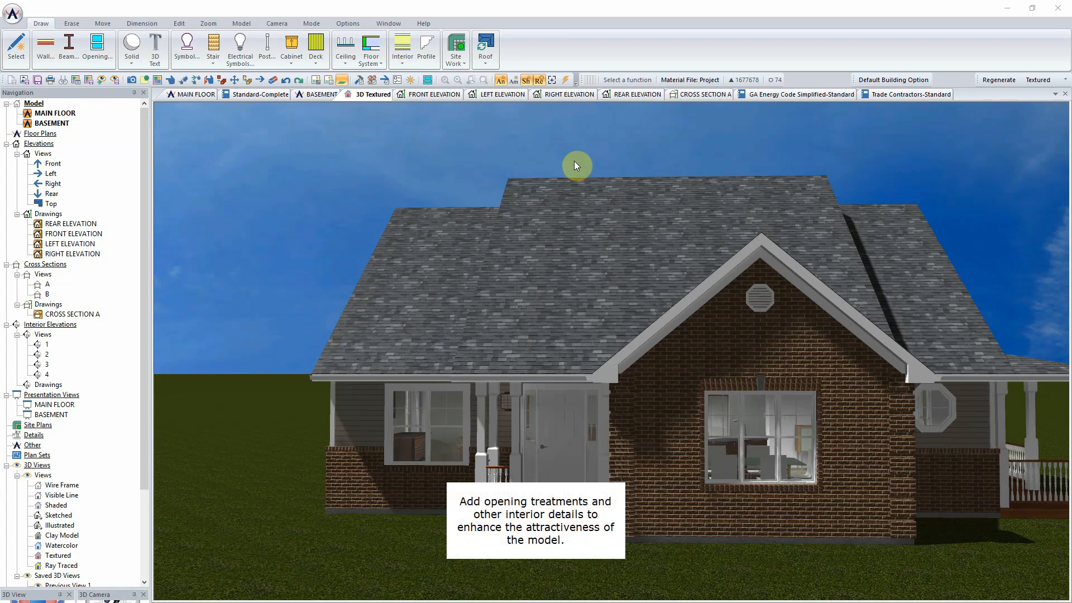
Step: Use Go To Room in the 3D Textured view to enter the main floor's FAMILY ROOM
{"action": "left_click", "coordinate": [277, 23]}
{"action": "left_click", "coordinate": [45, 50]}
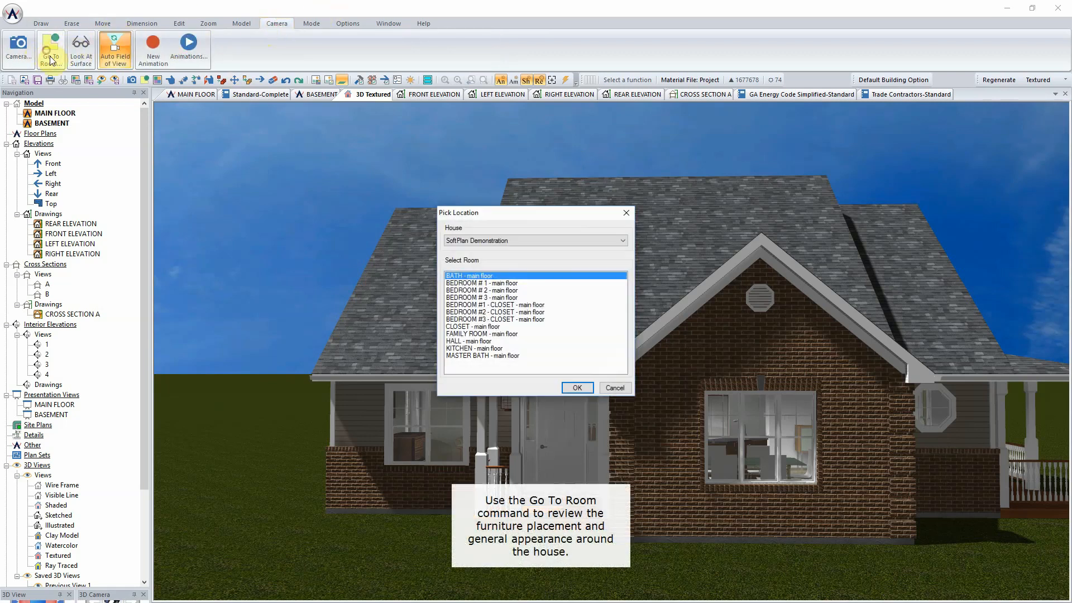
{"action": "left_click", "coordinate": [479, 334]}
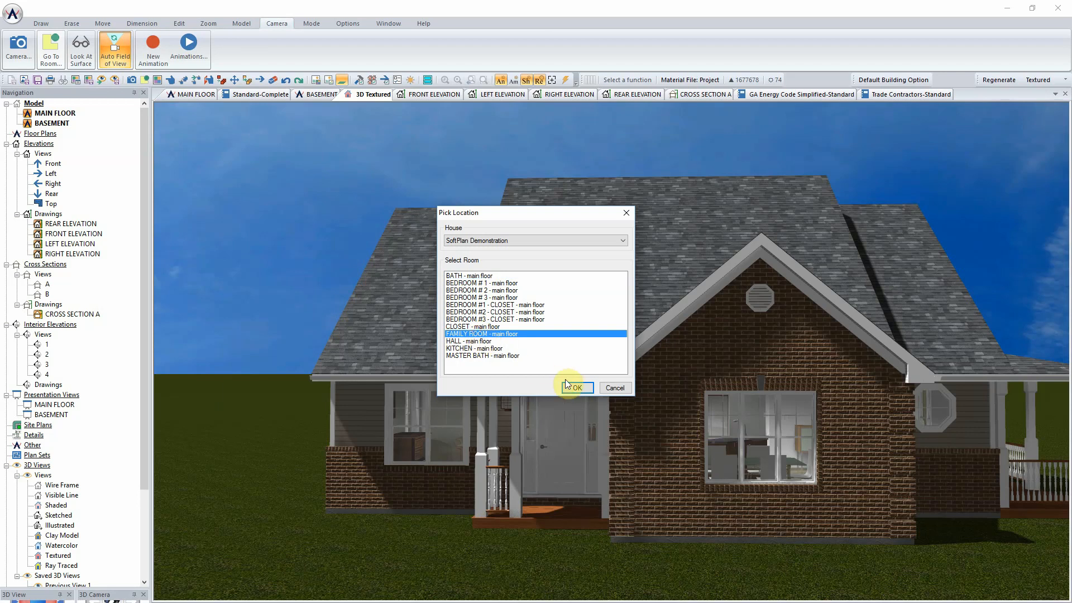
{"action": "left_click", "coordinate": [577, 387]}
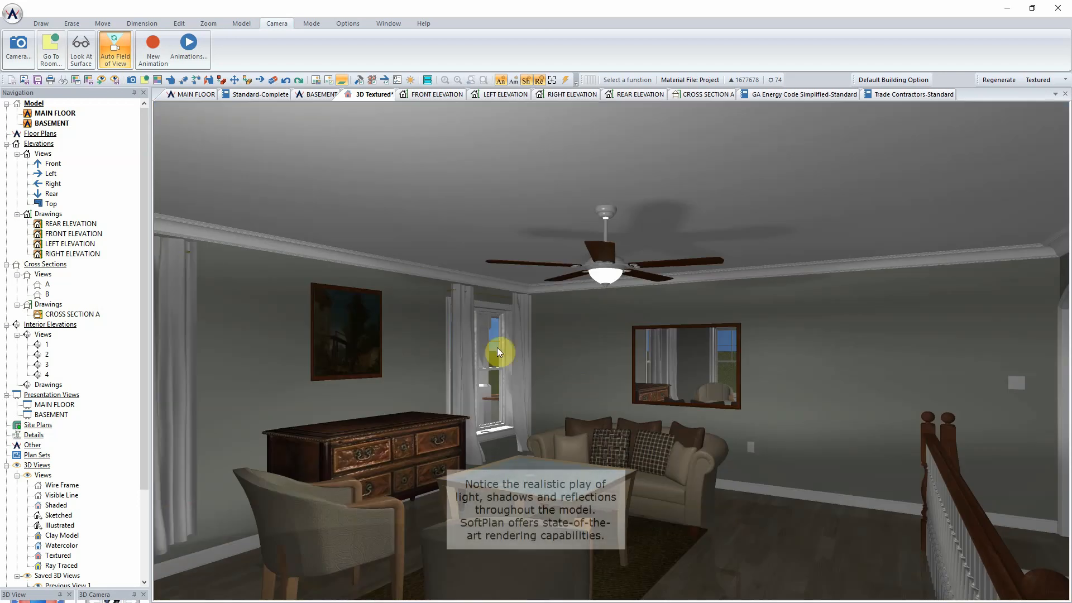
Step: Use Go To Room in the 3D Textured view to enter the main floor's KITCHEN and BEDROOM # 1
{"action": "left_click", "coordinate": [51, 49]}
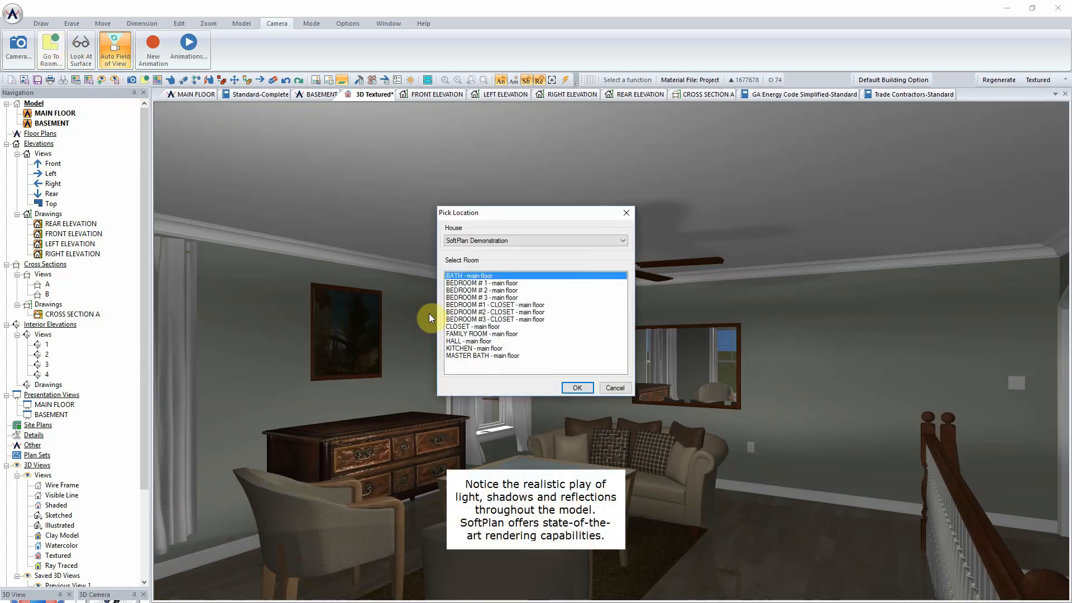
{"action": "left_click", "coordinate": [473, 348]}
{"action": "left_click", "coordinate": [575, 387]}
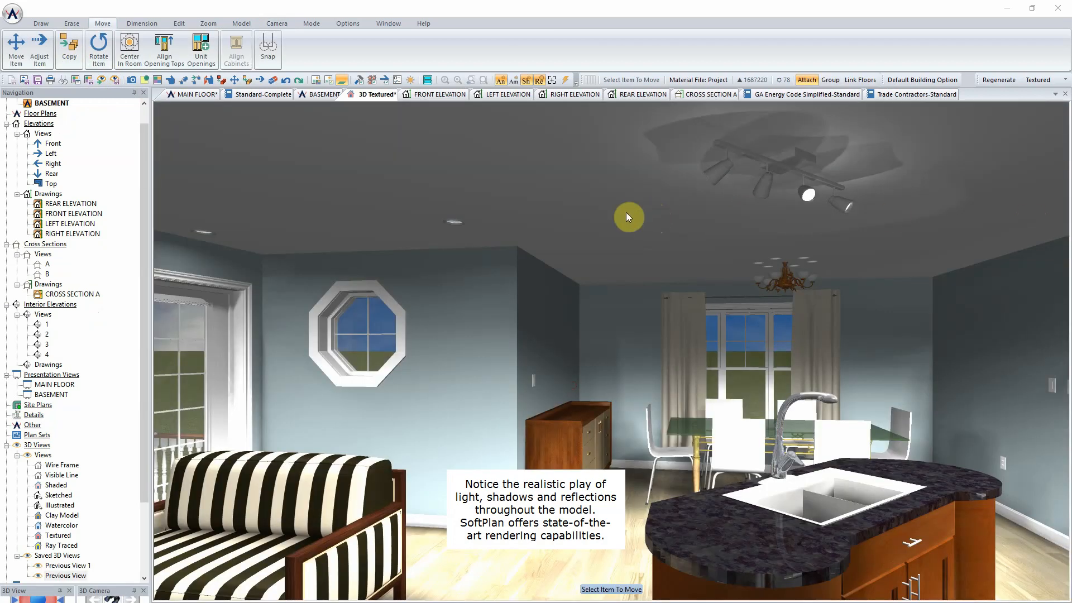
{"action": "left_click", "coordinate": [279, 24]}
{"action": "left_click", "coordinate": [51, 50]}
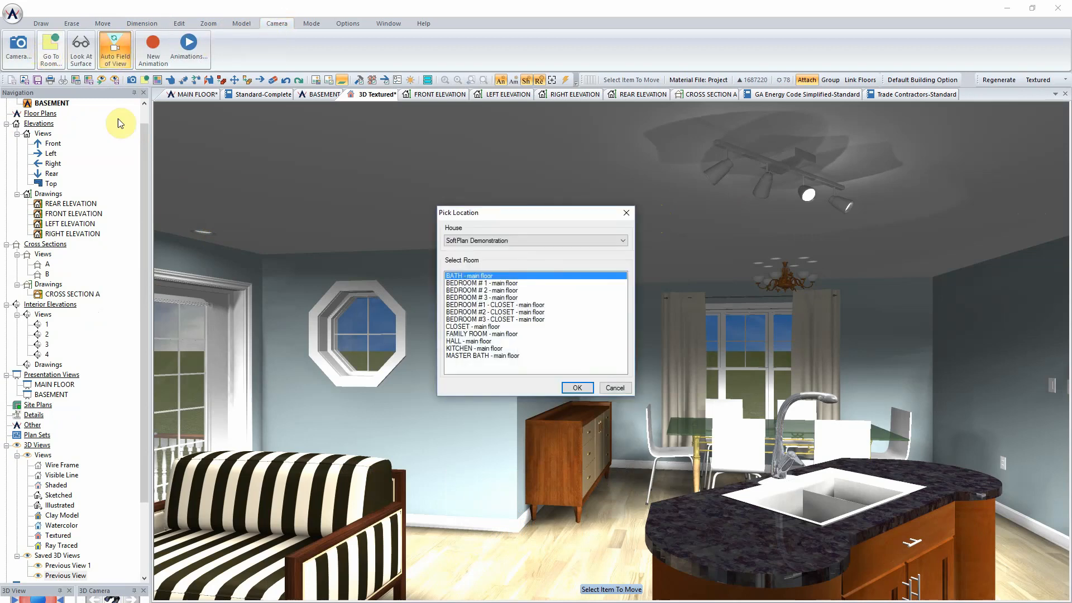
{"action": "left_click", "coordinate": [497, 283]}
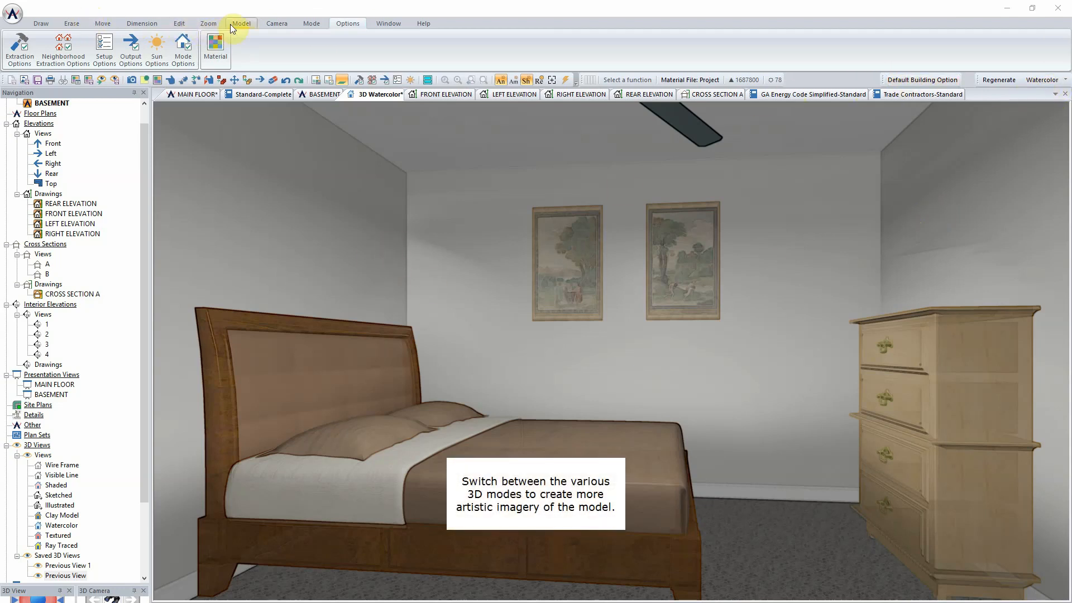
Step: Use Go To Room to enter the main floor's BEDROOM # 2 from the Watercolor view and BEDROOM # 3 from the Illustrated view
{"action": "left_click", "coordinate": [277, 22]}
{"action": "left_click", "coordinate": [60, 53]}
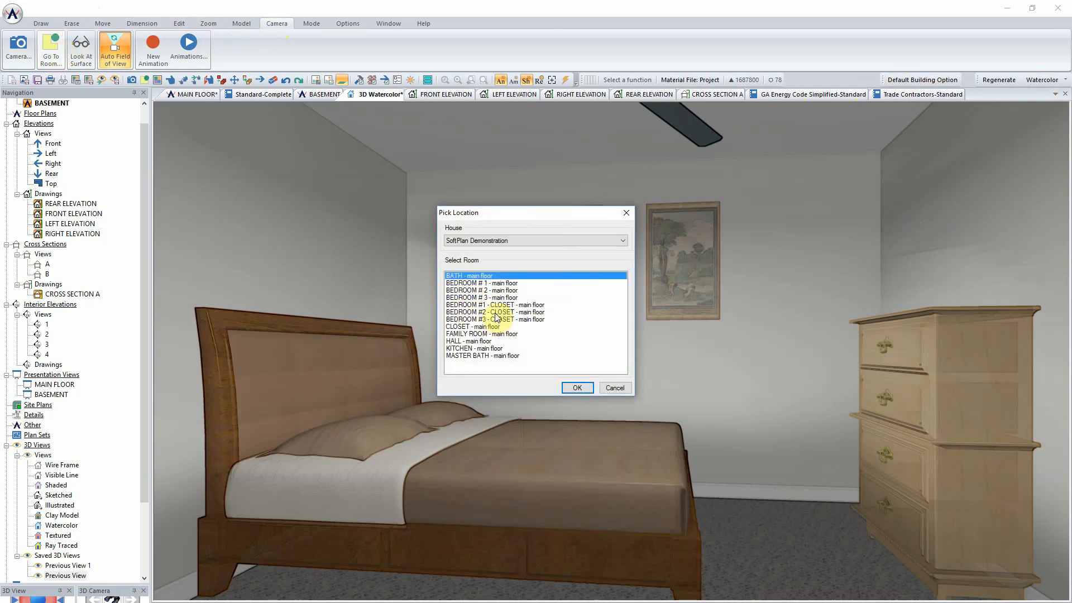
{"action": "left_click", "coordinate": [494, 290]}
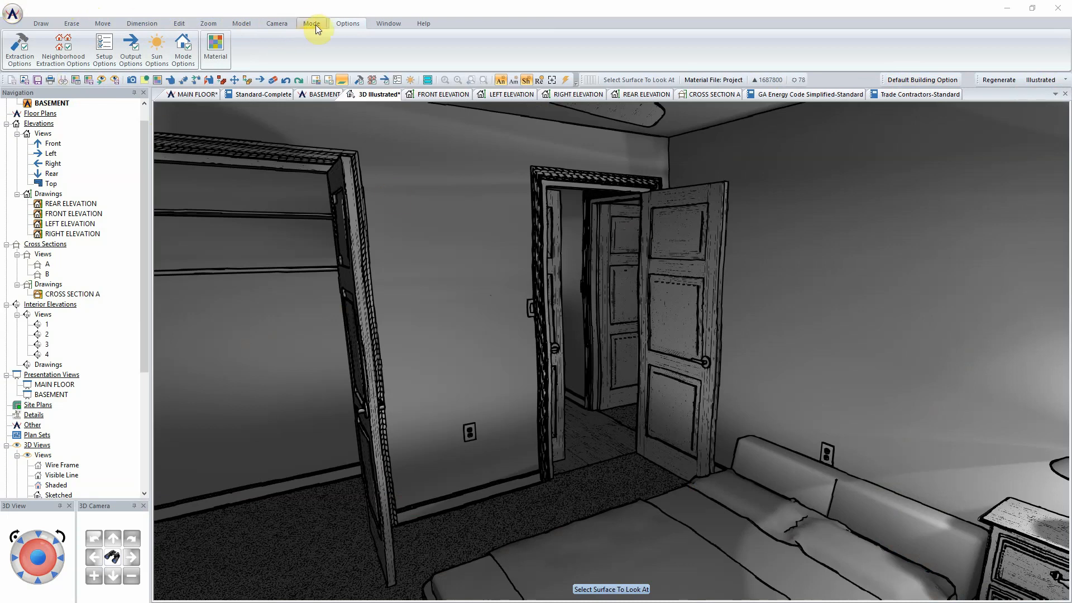
{"action": "left_click", "coordinate": [279, 23]}
{"action": "left_click", "coordinate": [51, 48]}
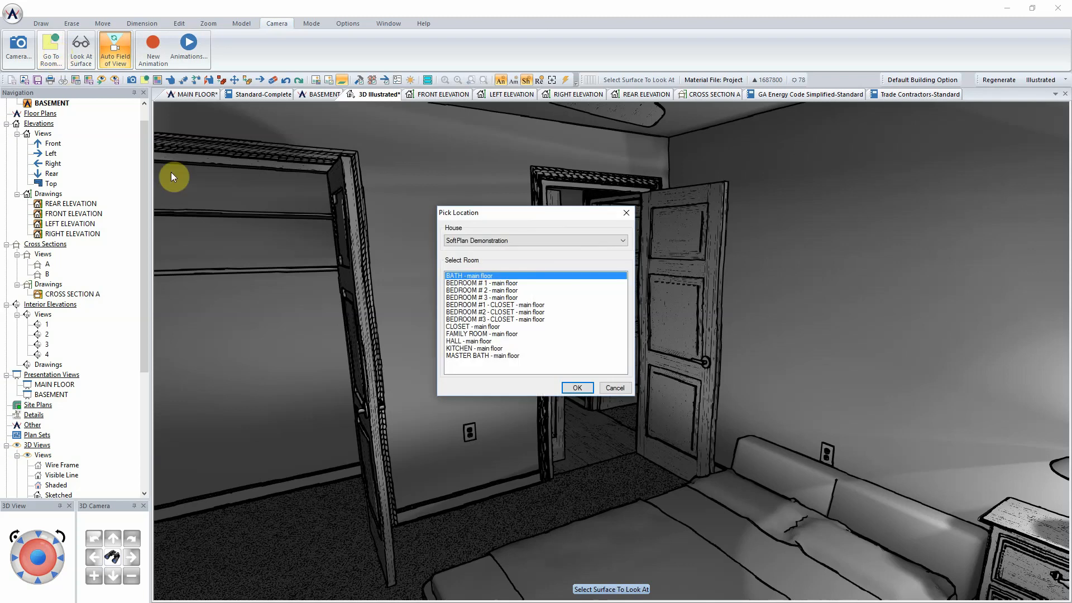
{"action": "left_click", "coordinate": [498, 298]}
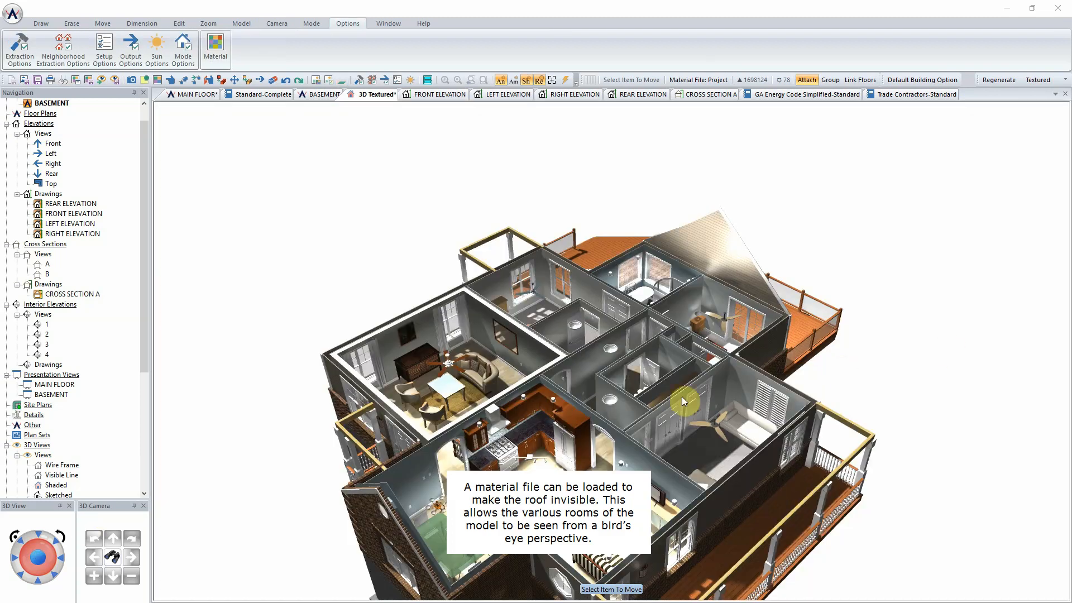
Step: Rotate the roofless 3D Textured model to examine its furnished rooms from a bird's-eye perspective
{"action": "left_click", "coordinate": [55, 543]}
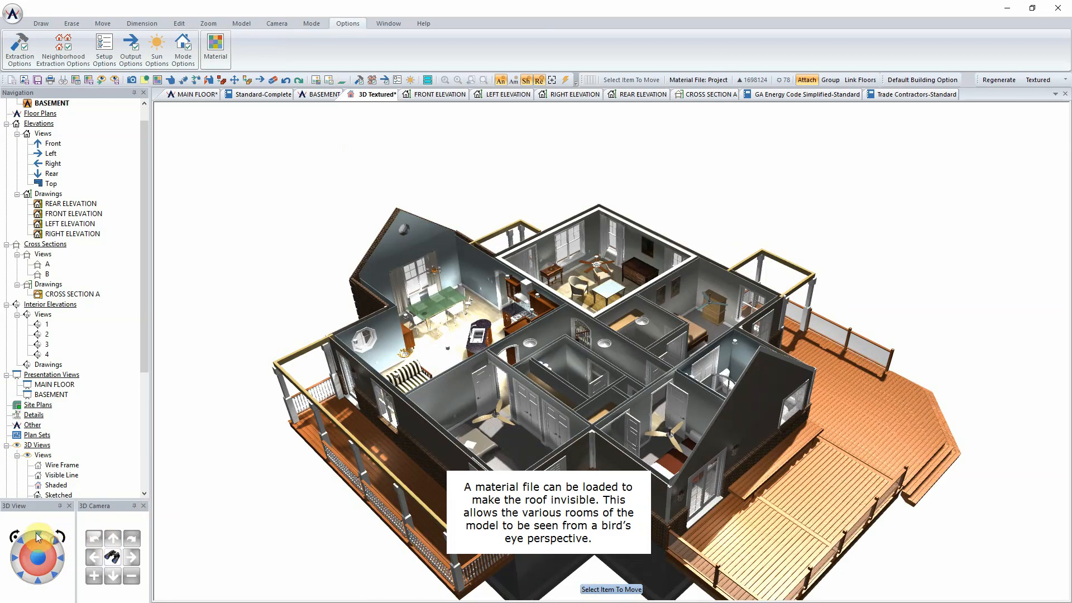
{"action": "left_click", "coordinate": [16, 580]}
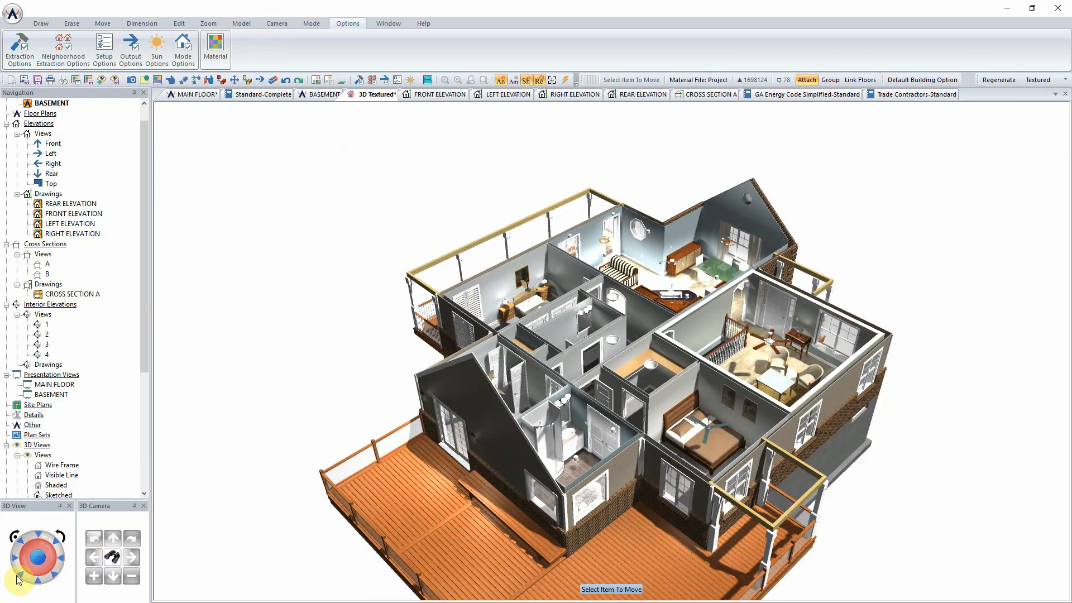
{"action": "left_click", "coordinate": [42, 558]}
{"action": "left_click", "coordinate": [41, 558]}
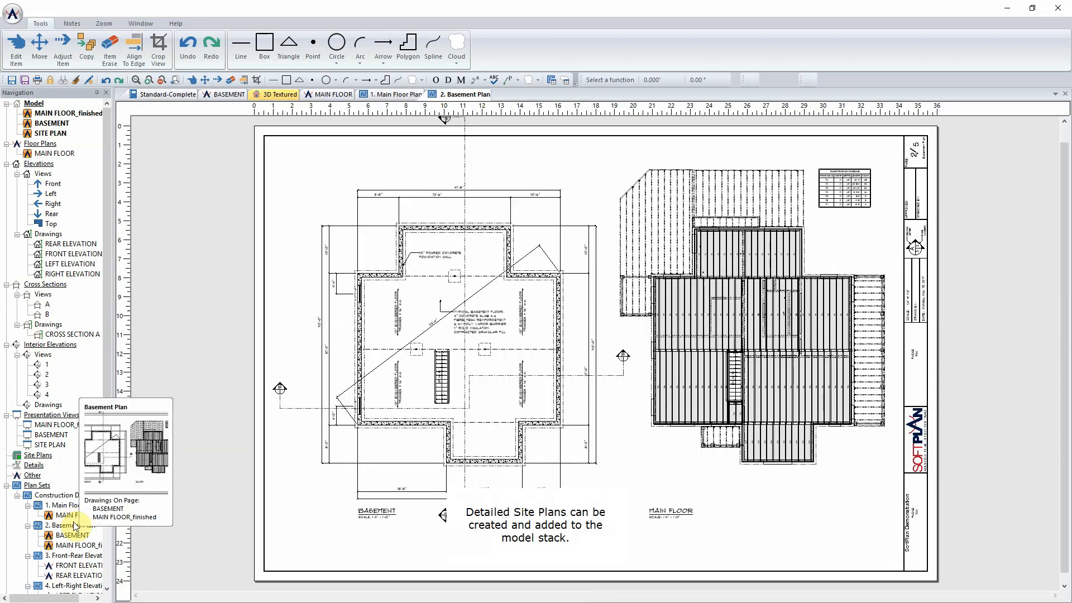
Step: Open page 3, Front-Rear Elevations, of the Construction Drawings plan set
{"action": "scroll", "coordinate": [72, 519], "scroll_direction": "down", "scroll_amount": 2}
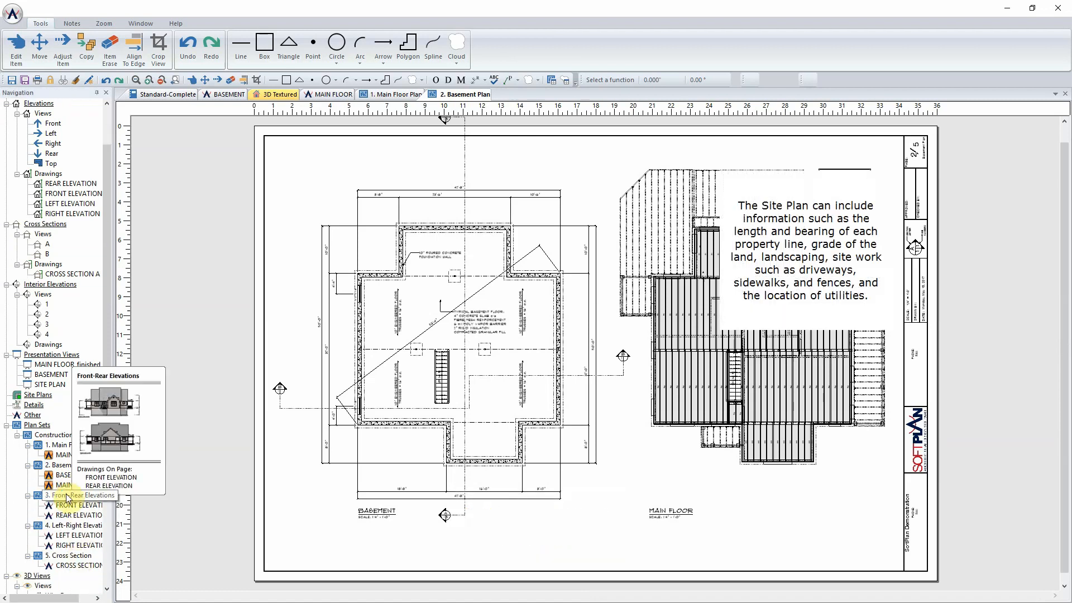
{"action": "double_click", "coordinate": [67, 495]}
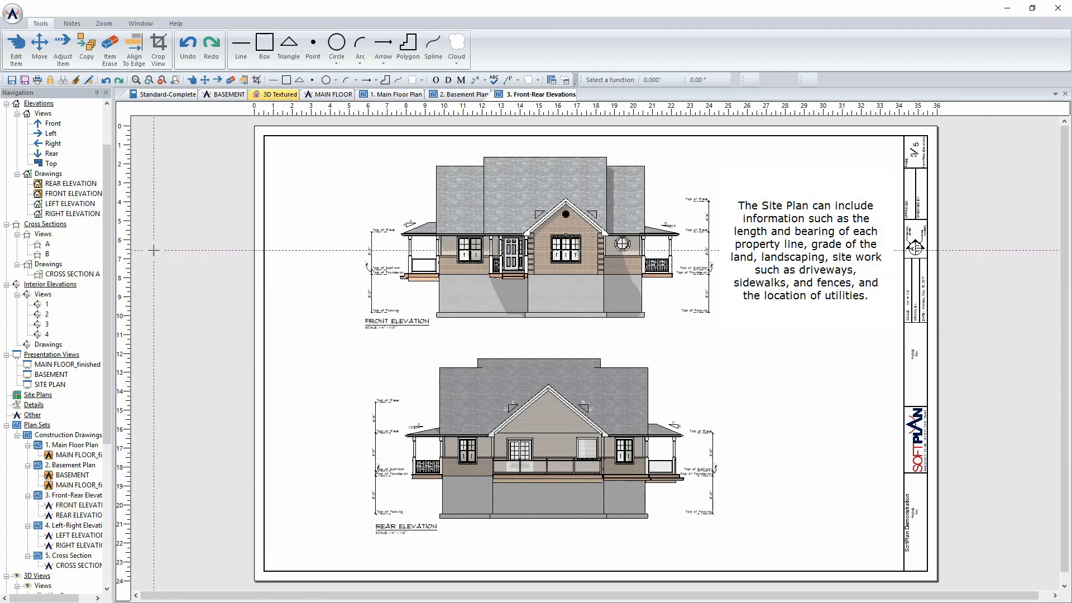
Step: Open the SITE PLAN drawing from the model stack and switch to the 3D Textured view of the house
{"action": "left_click_drag", "start_coordinate": [111, 195], "coordinate": [122, 161]}
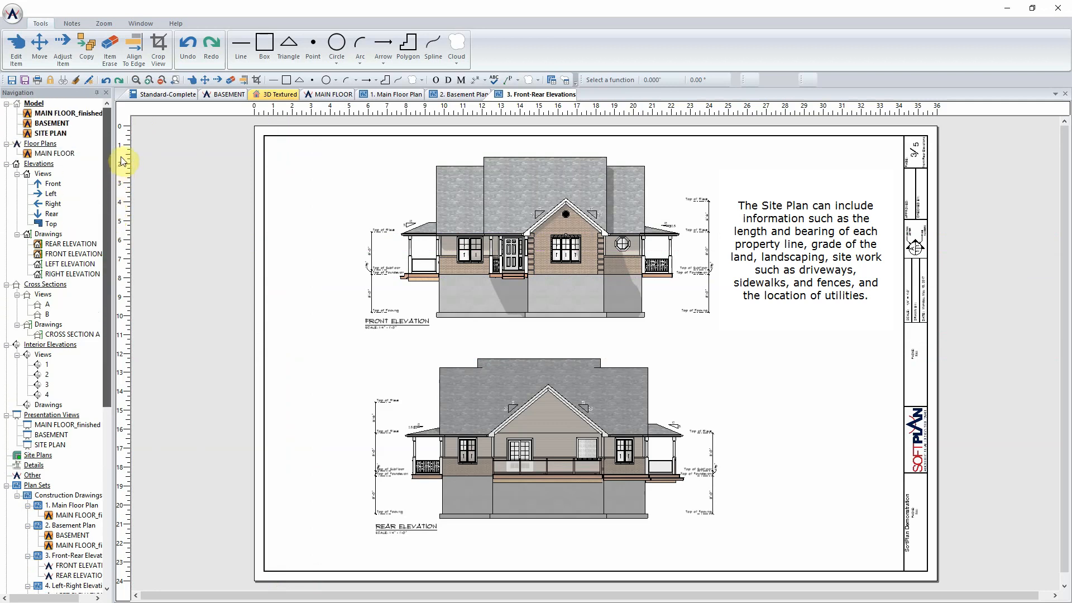
{"action": "double_click", "coordinate": [65, 134]}
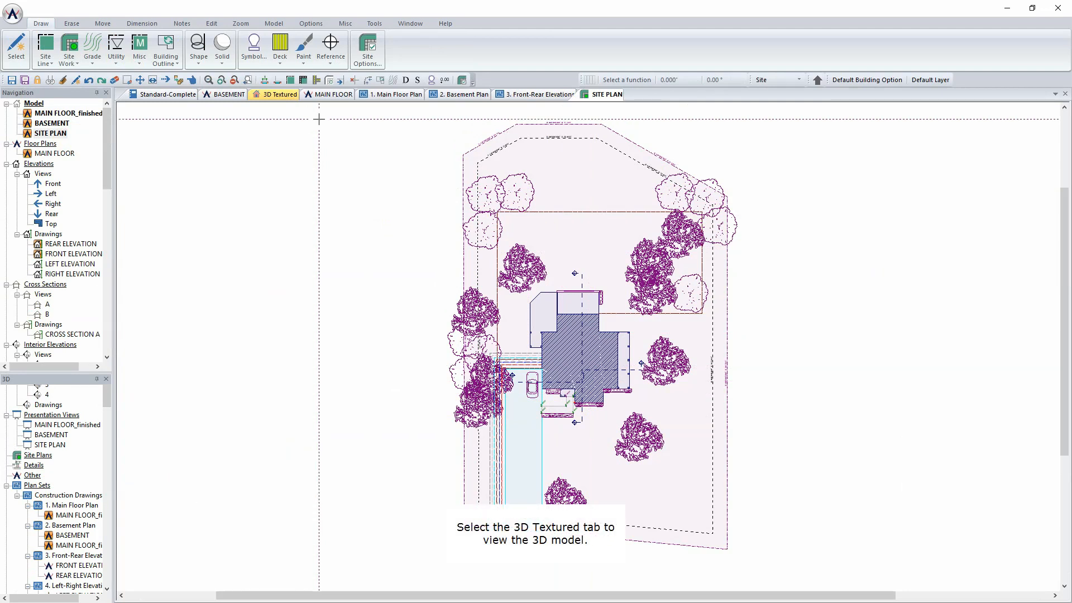
{"action": "left_click", "coordinate": [270, 93]}
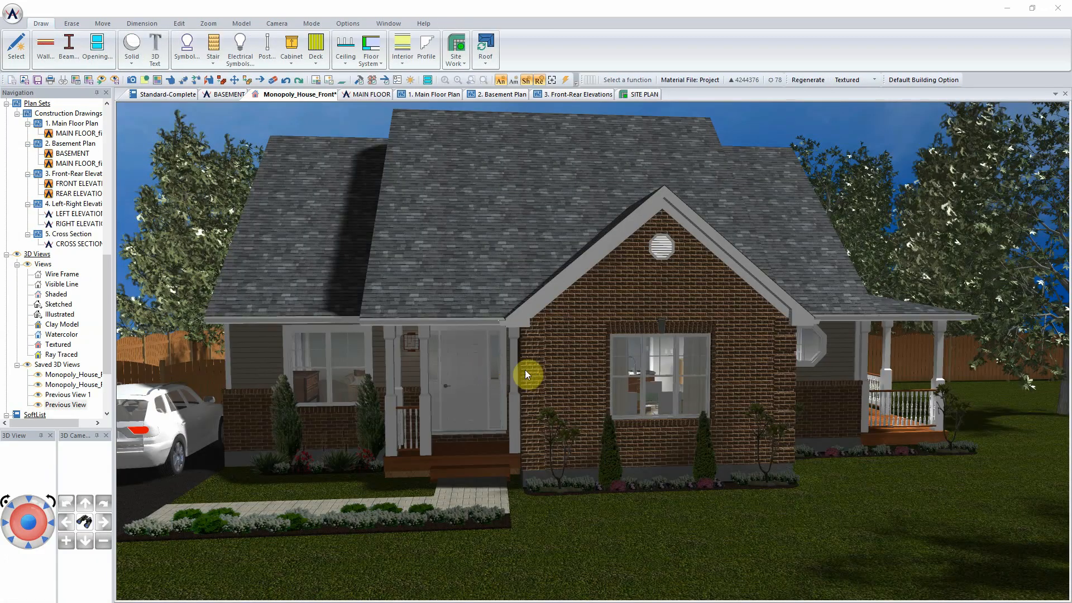
Step: Apply the "red brick.jpg" texture to the front gable wall's Brick A surface and regenerate the model
{"action": "right_click", "coordinate": [575, 324]}
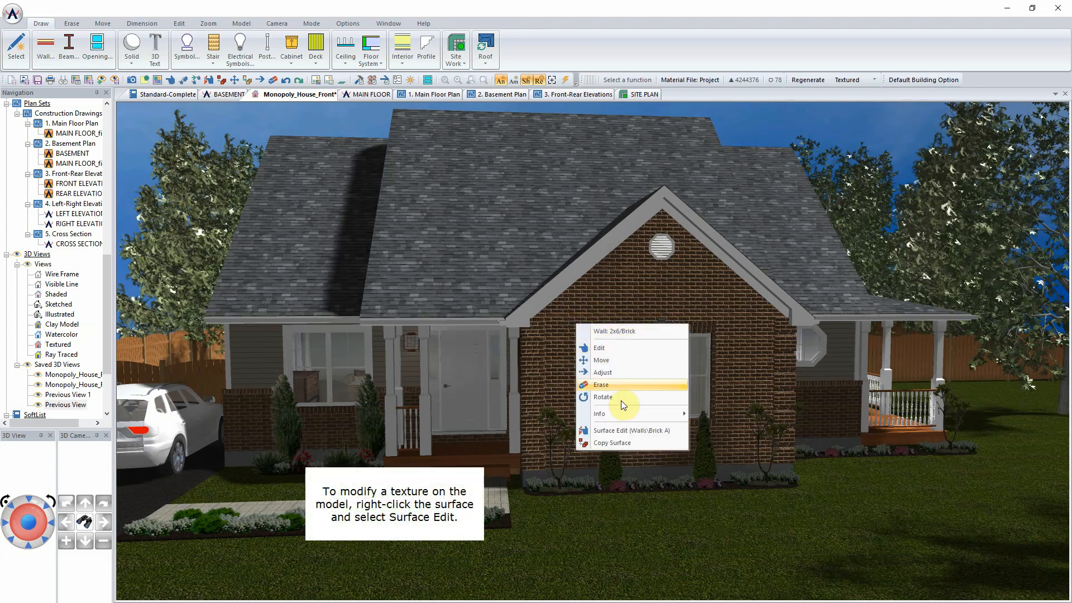
{"action": "left_click", "coordinate": [625, 430]}
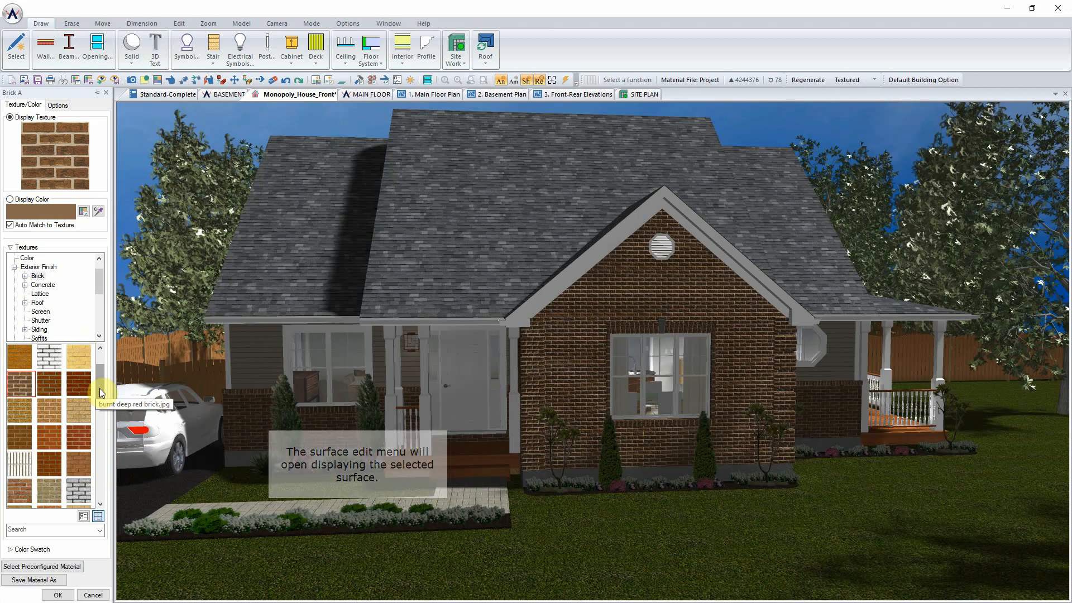
{"action": "left_click_drag", "start_coordinate": [99, 388], "coordinate": [105, 432]}
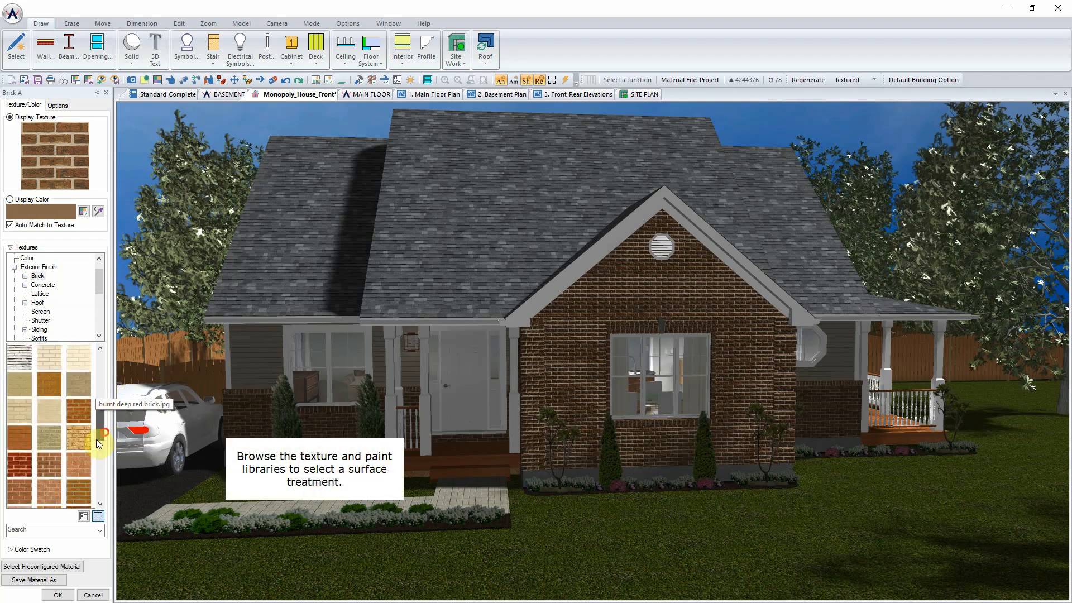
{"action": "left_click", "coordinate": [18, 462]}
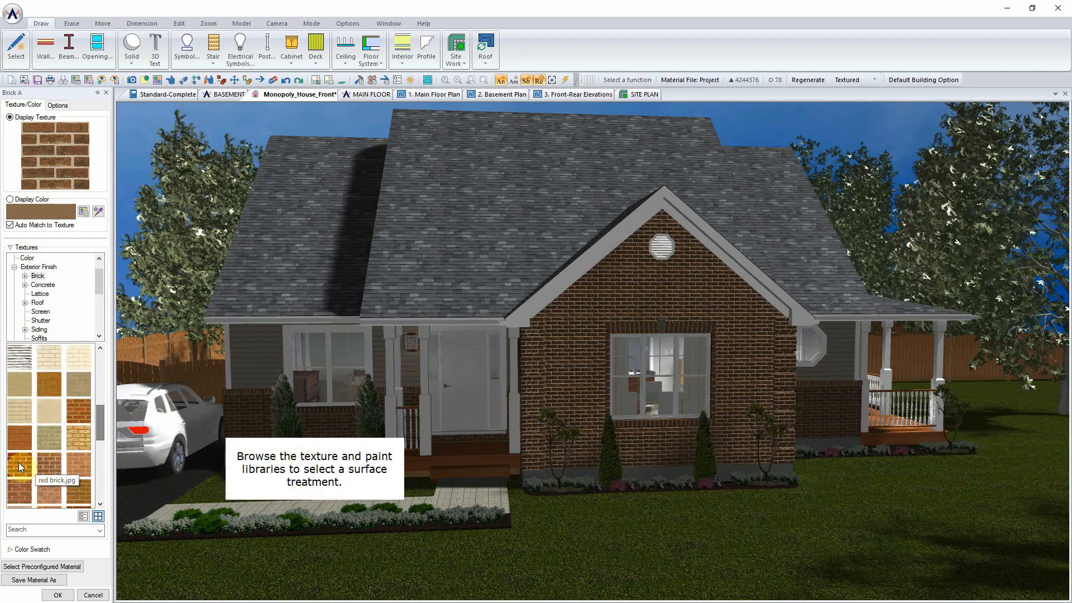
{"action": "left_click", "coordinate": [57, 594]}
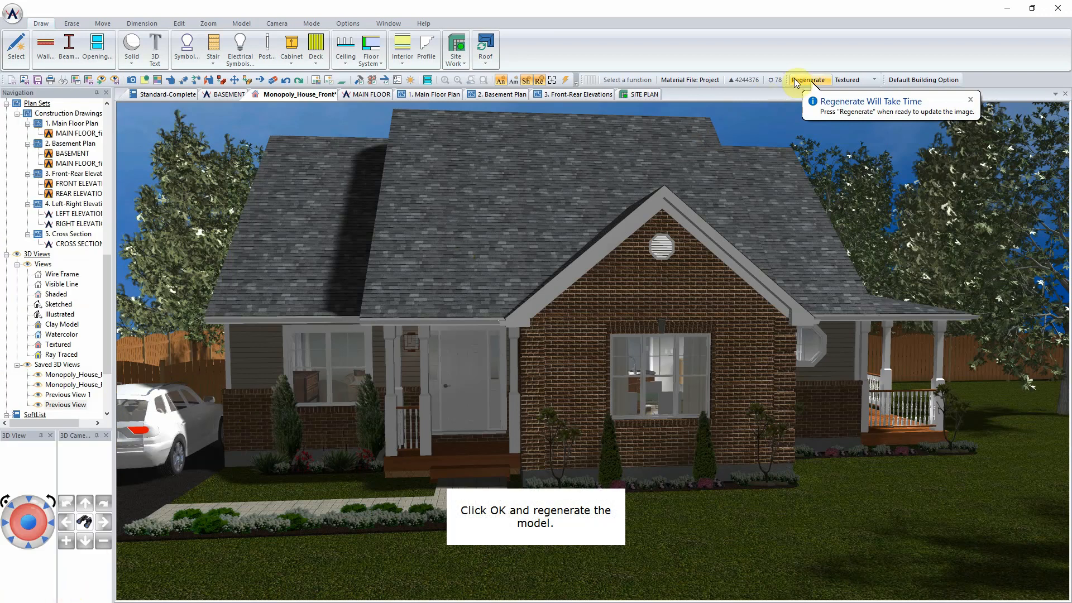
{"action": "left_click", "coordinate": [798, 79]}
Step: Start another Surface Edit of the gable wall's Brick A surface and open the Eldorado textures under Manufacturer, SoftPlan+
{"action": "right_click", "coordinate": [568, 357]}
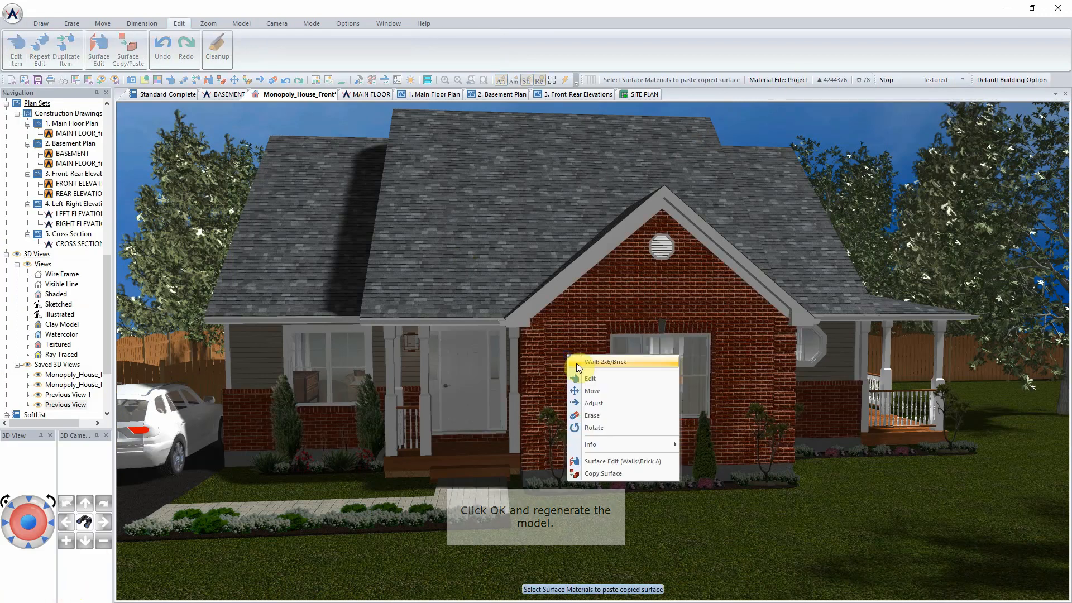
{"action": "left_click", "coordinate": [614, 461]}
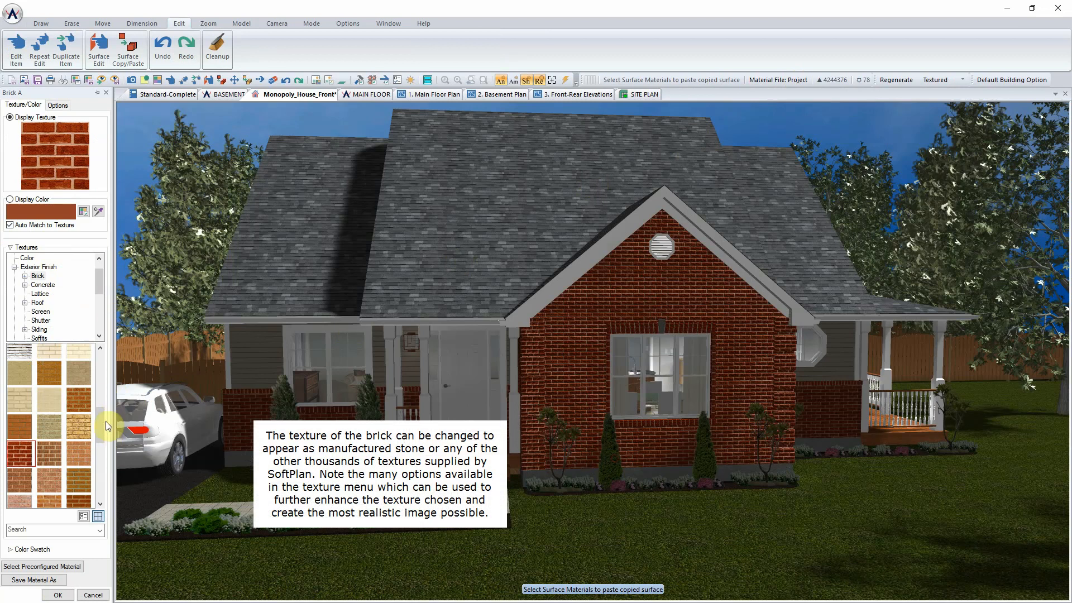
{"action": "left_click_drag", "start_coordinate": [97, 272], "coordinate": [105, 306]}
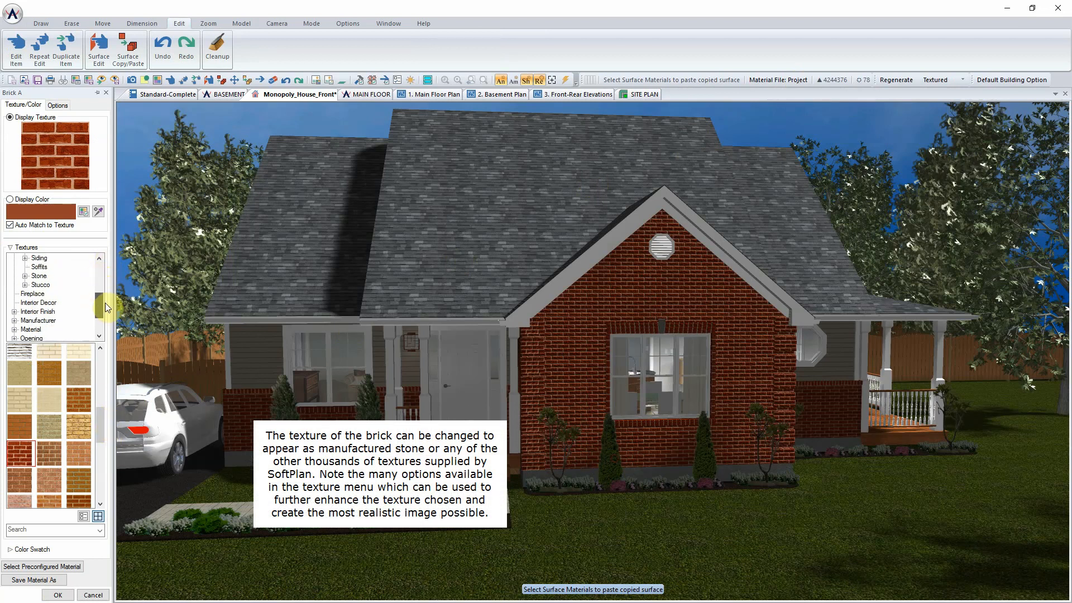
{"action": "left_click", "coordinate": [15, 302]}
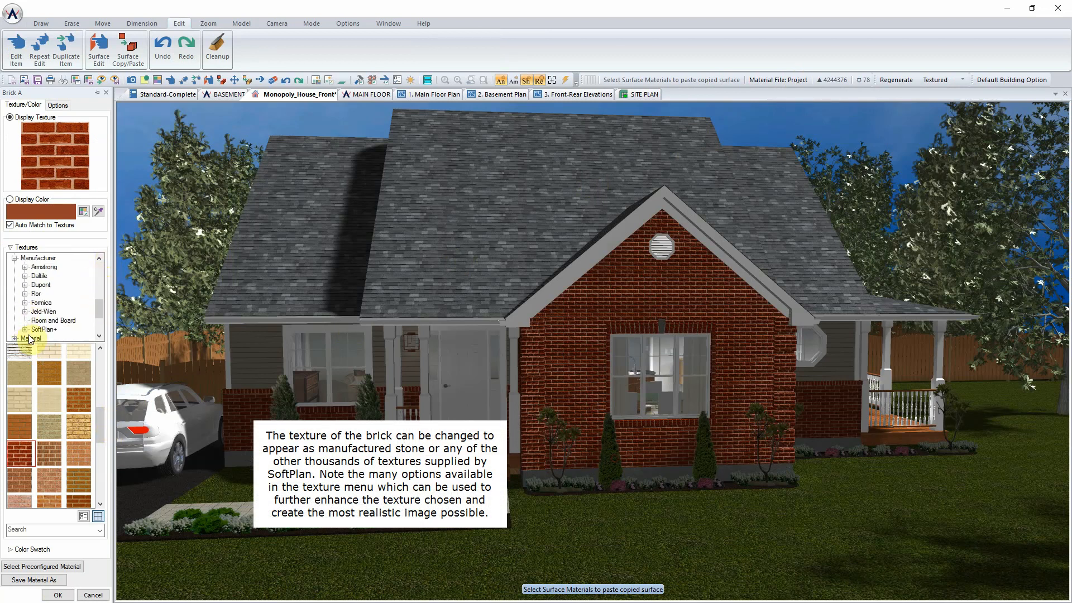
{"action": "left_click", "coordinate": [25, 330]}
{"action": "scroll", "coordinate": [61, 305], "scroll_direction": "down", "scroll_amount": 2}
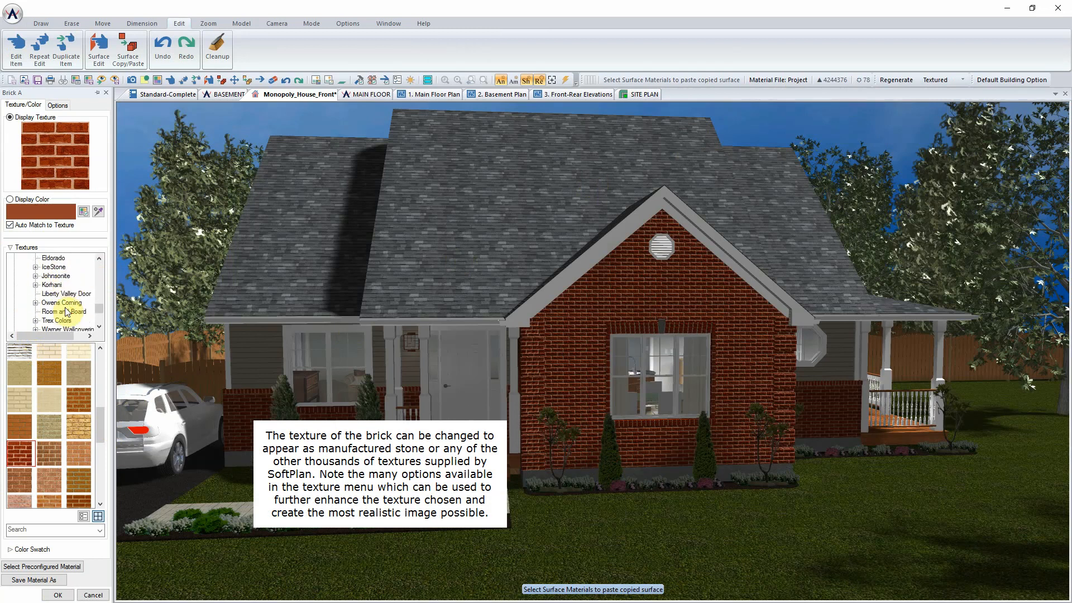
{"action": "scroll", "coordinate": [66, 311], "scroll_direction": "down", "scroll_amount": 1}
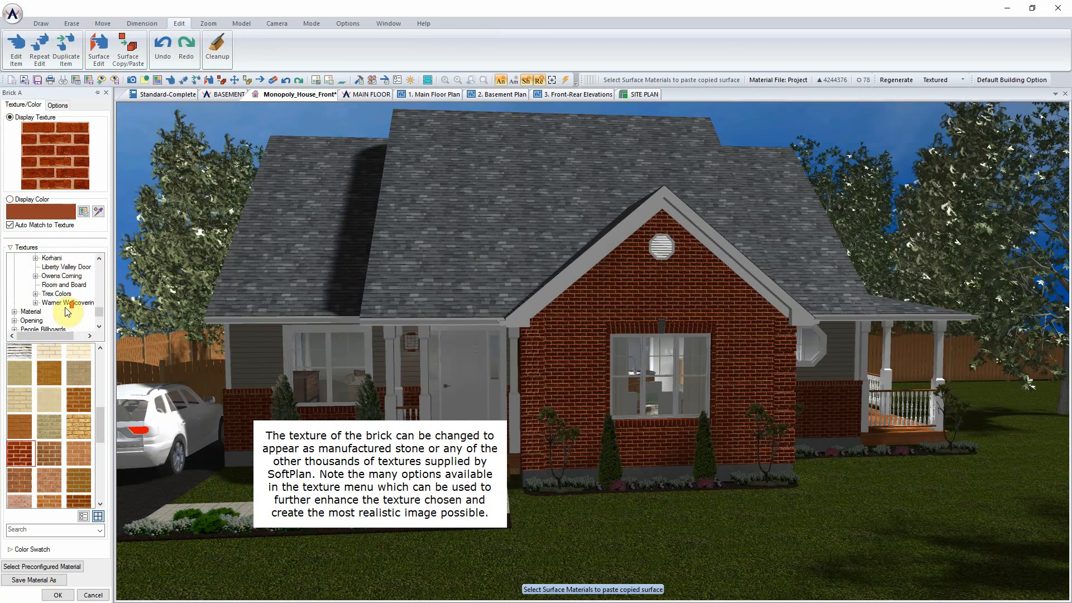
{"action": "scroll", "coordinate": [65, 311], "scroll_direction": "up", "scroll_amount": 2}
{"action": "left_click", "coordinate": [53, 286]}
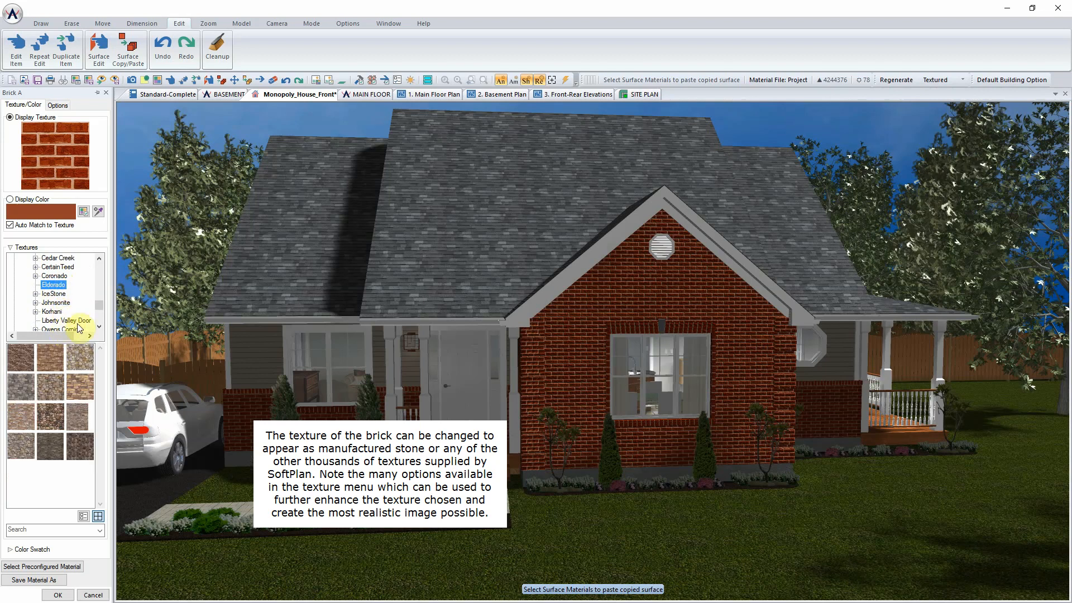
Step: Compare Eldorado stone textures, apply the brown stacked stone to the Brick A surface, and regenerate the model
{"action": "left_click", "coordinate": [51, 364]}
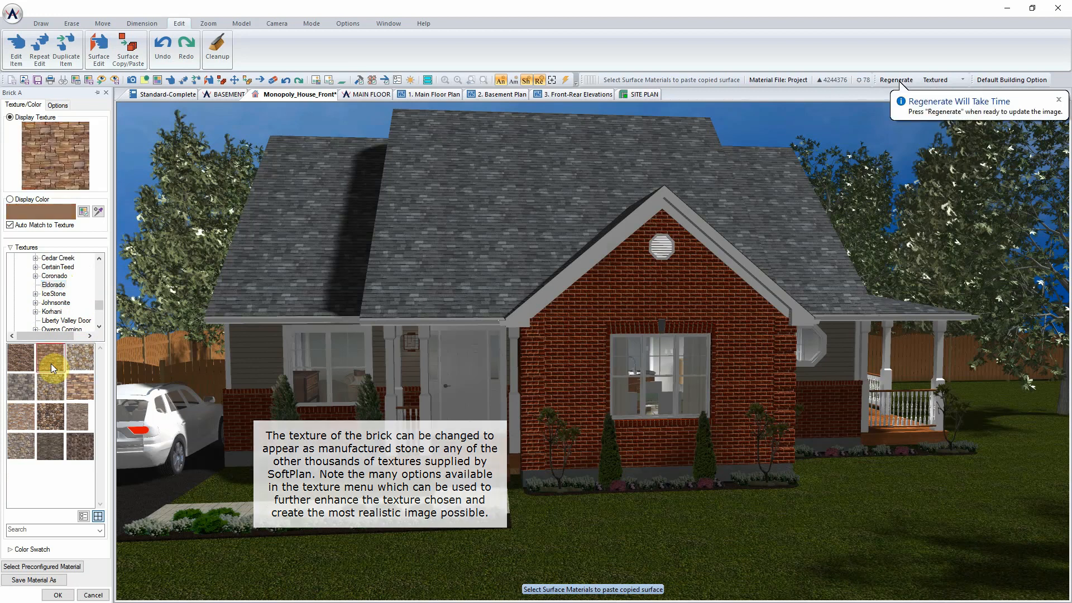
{"action": "left_click", "coordinate": [49, 447]}
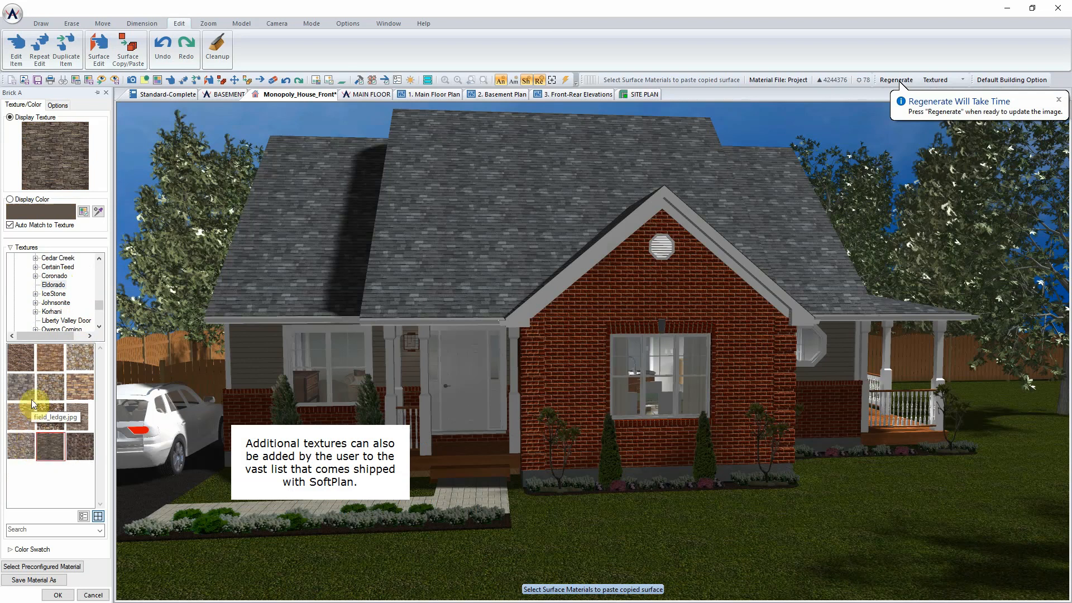
{"action": "left_click", "coordinate": [50, 360]}
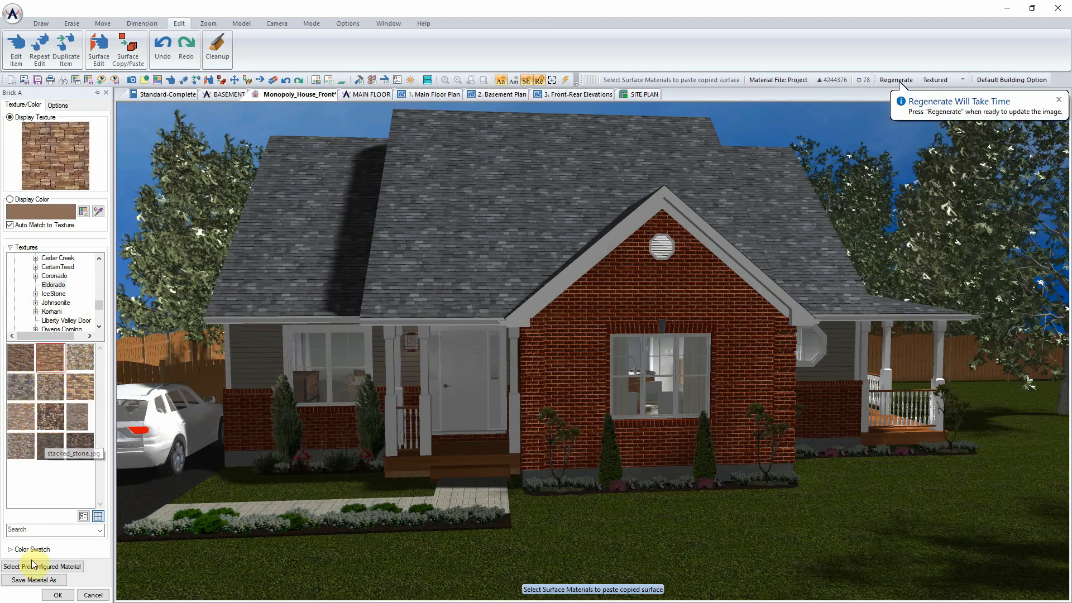
{"action": "left_click", "coordinate": [57, 594]}
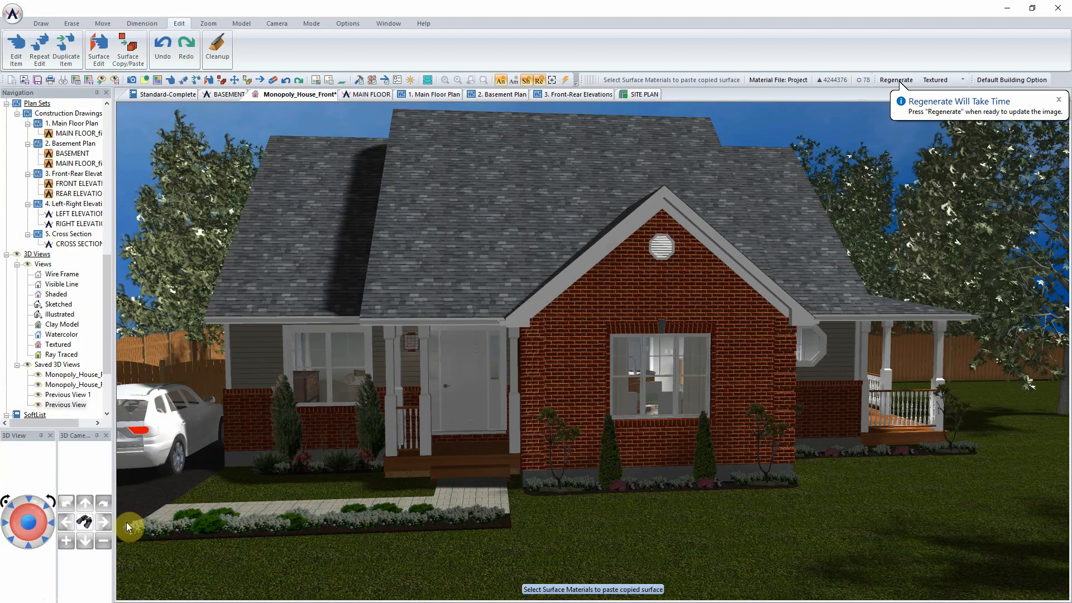
{"action": "left_click", "coordinate": [896, 80]}
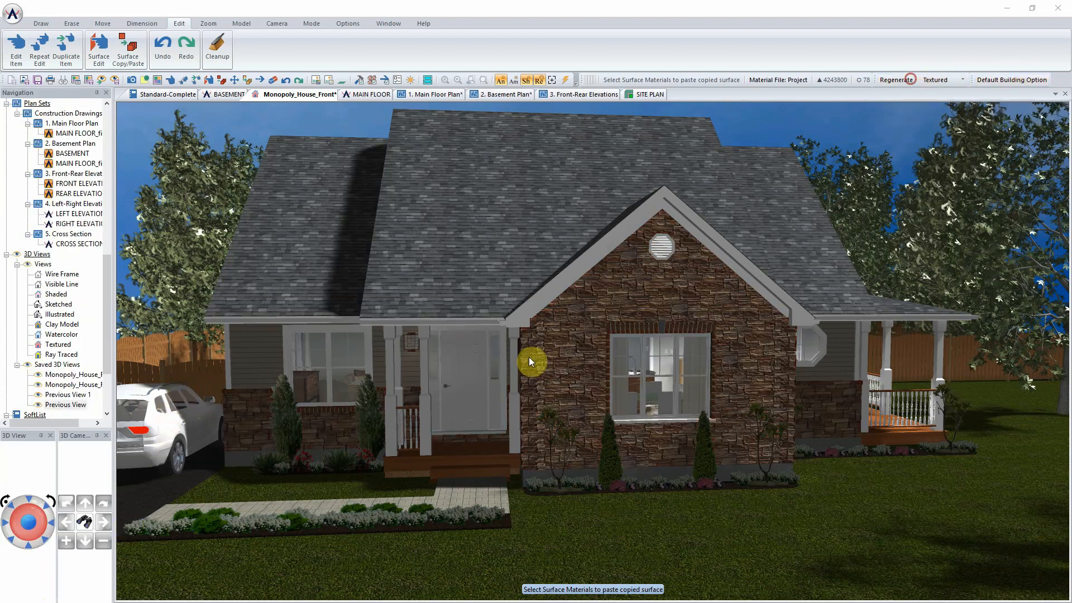
Step: Start a Surface Edit of the front wall's Siding A surface and open the Allura-Fiber Cement textures under Manufacturer, SoftPlan+
{"action": "right_click", "coordinate": [255, 351]}
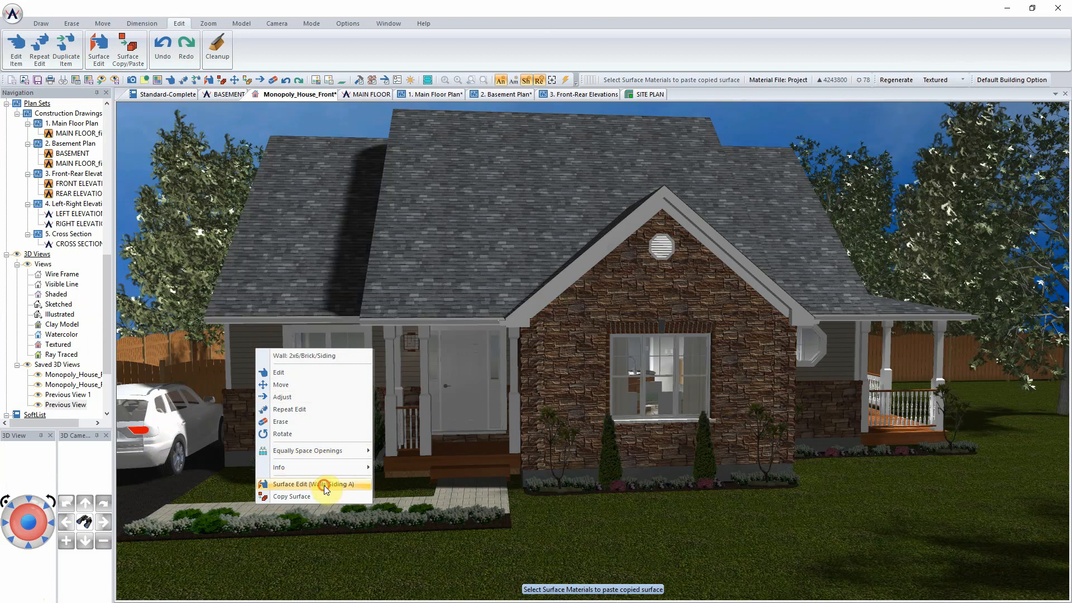
{"action": "left_click", "coordinate": [304, 466]}
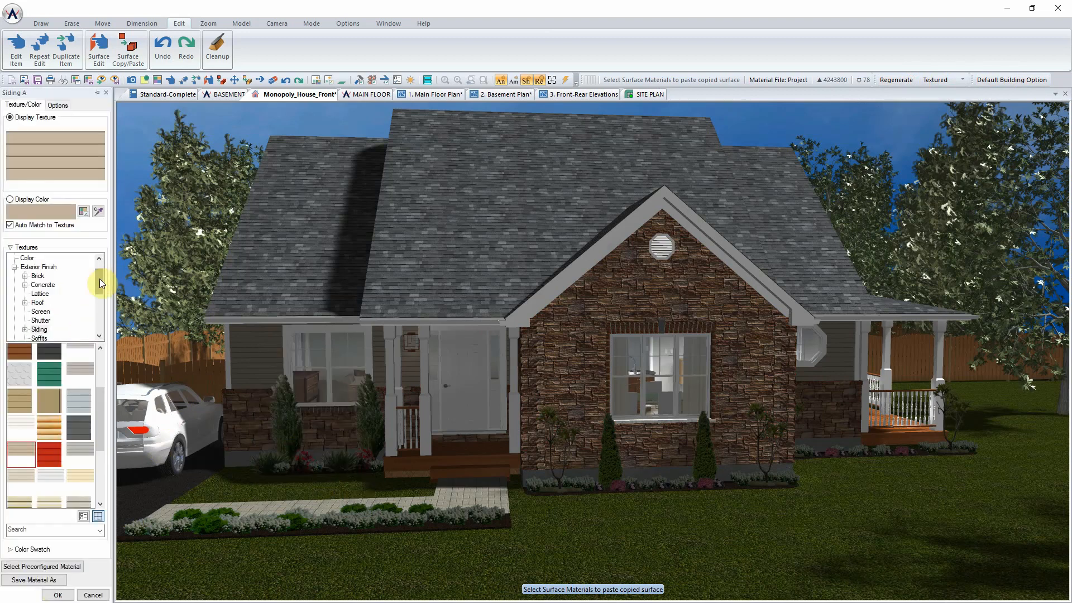
{"action": "left_click_drag", "start_coordinate": [100, 279], "coordinate": [101, 314]}
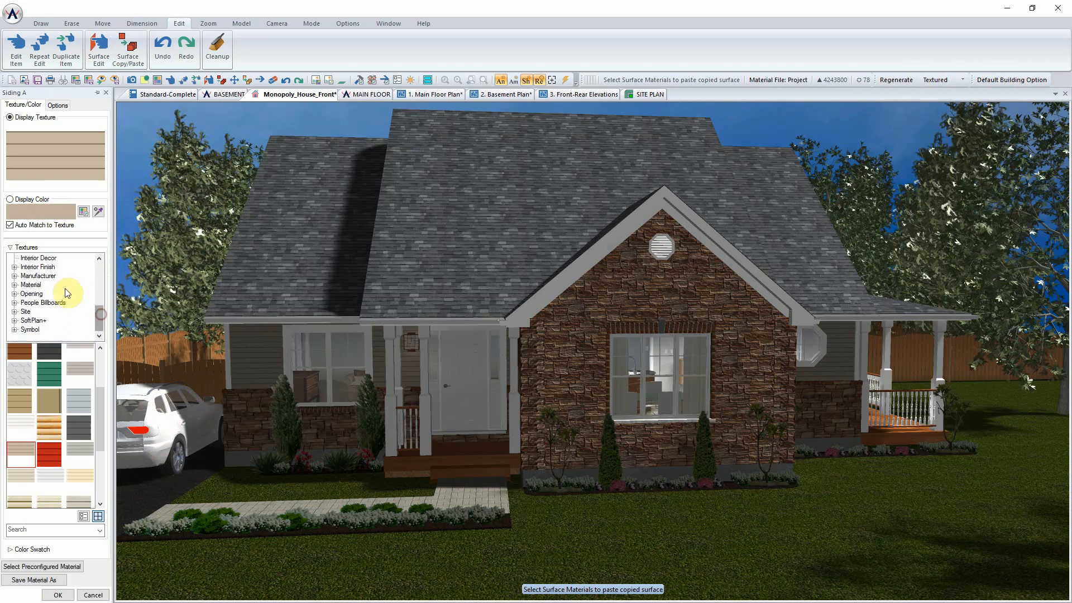
{"action": "left_click", "coordinate": [15, 275]}
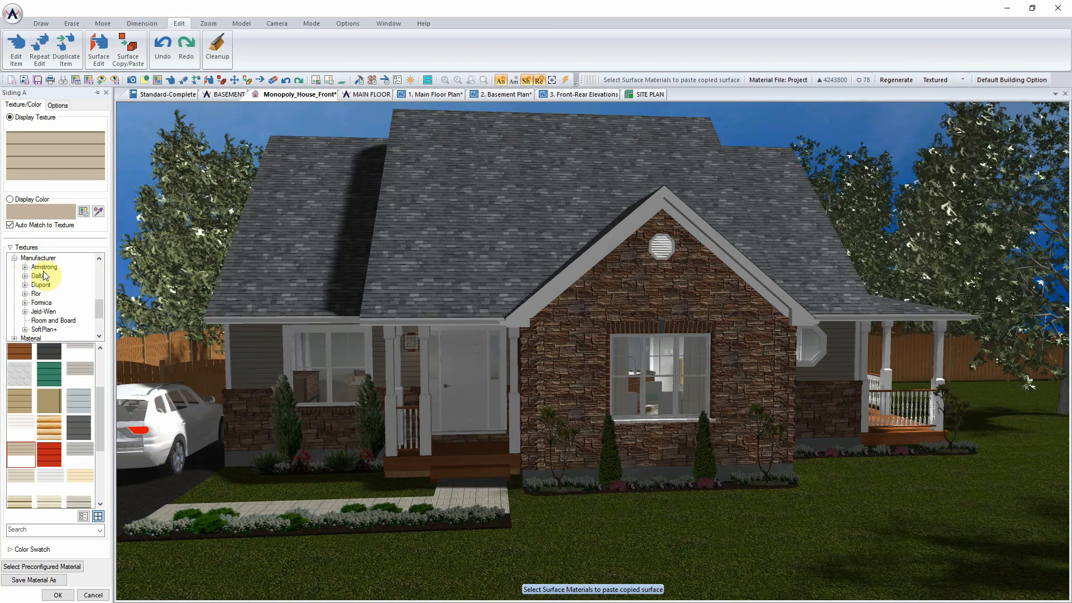
{"action": "left_click", "coordinate": [24, 330]}
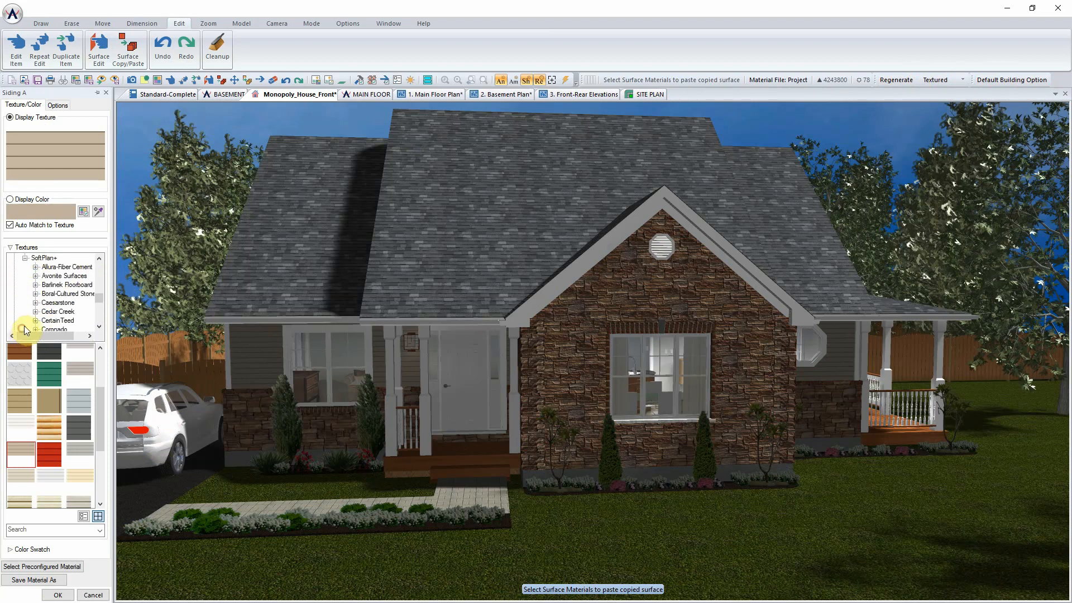
{"action": "left_click", "coordinate": [59, 267]}
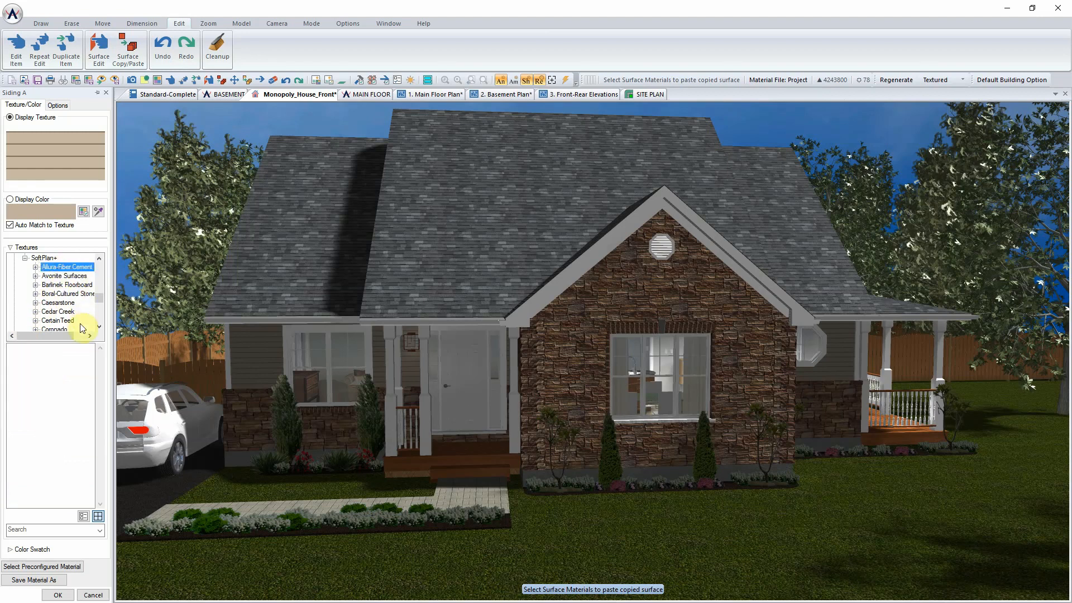
{"action": "left_click", "coordinate": [35, 267]}
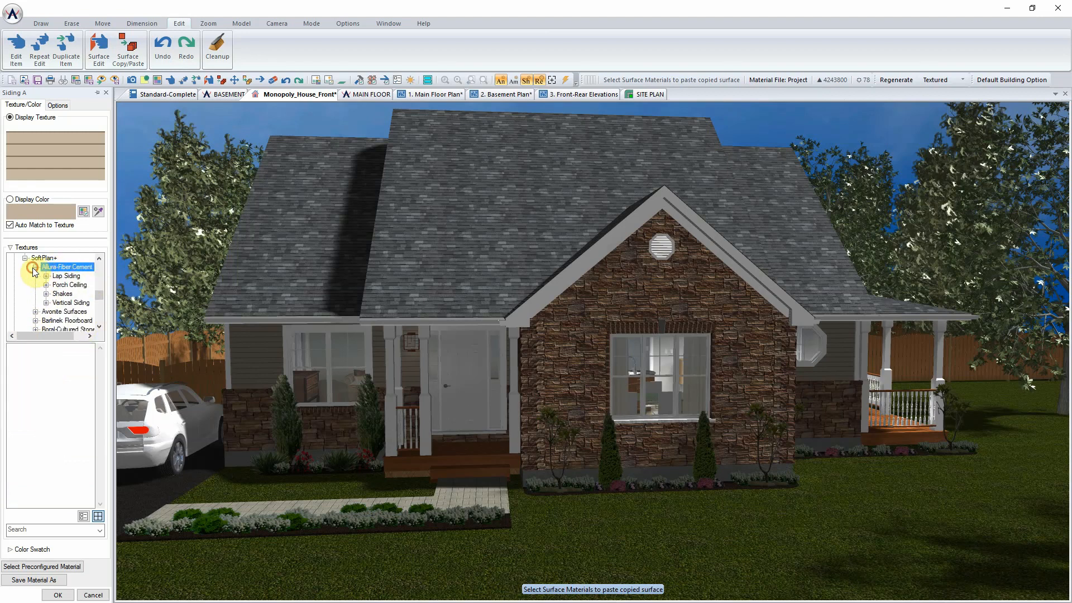
Step: Apply a tan grooved texture from Allura-Fiber Cement's Vertical Siding group to the Siding A surface and regenerate the model
{"action": "left_click", "coordinate": [55, 303]}
{"action": "left_click", "coordinate": [46, 303]}
{"action": "left_click", "coordinate": [75, 294]}
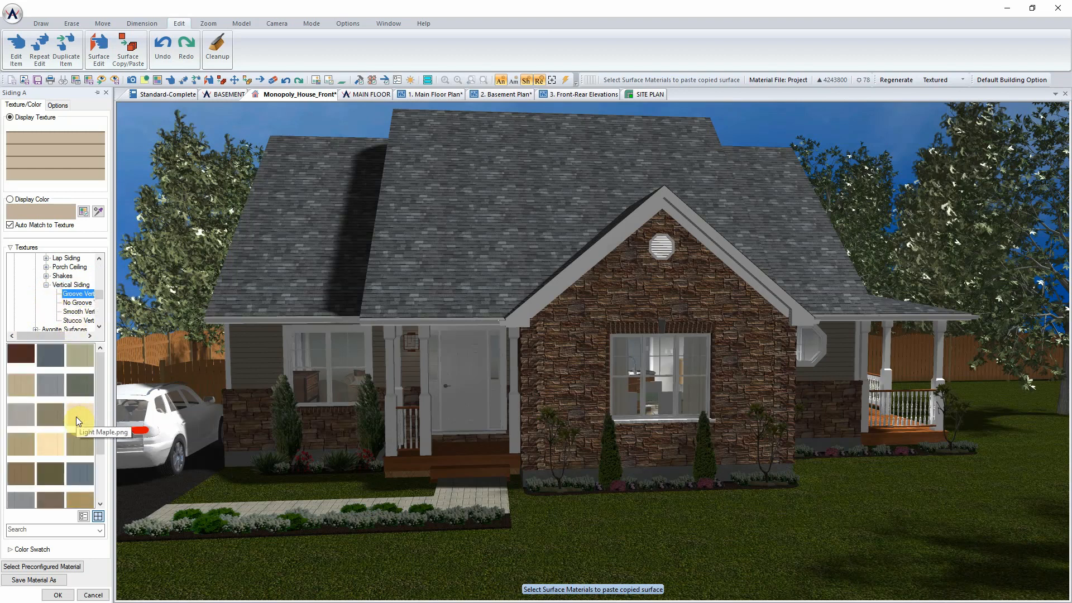
{"action": "left_click", "coordinate": [25, 387]}
{"action": "left_click", "coordinate": [67, 594]}
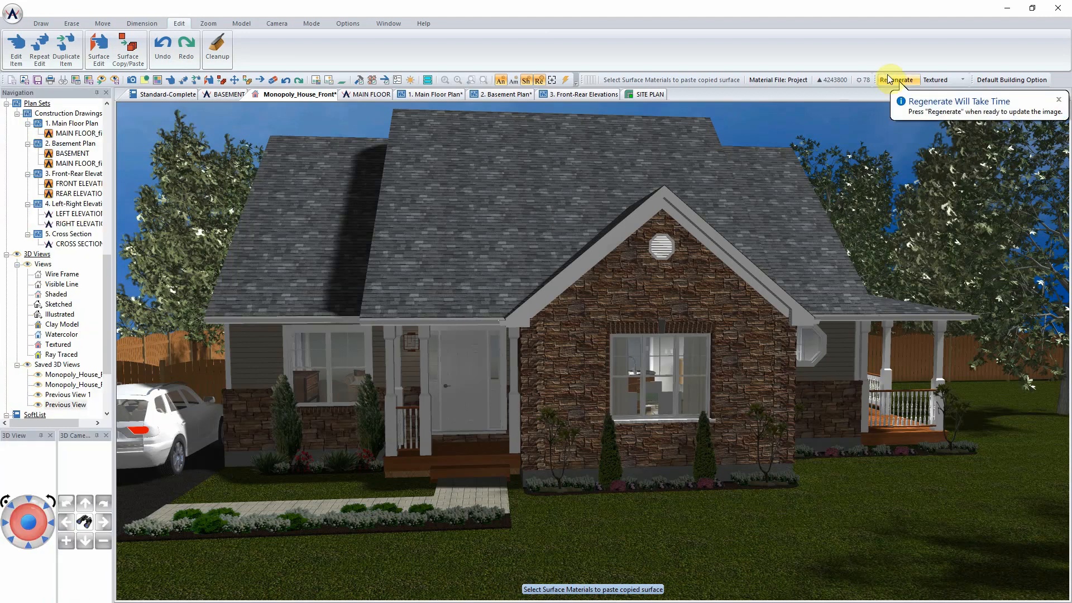
{"action": "left_click", "coordinate": [905, 80]}
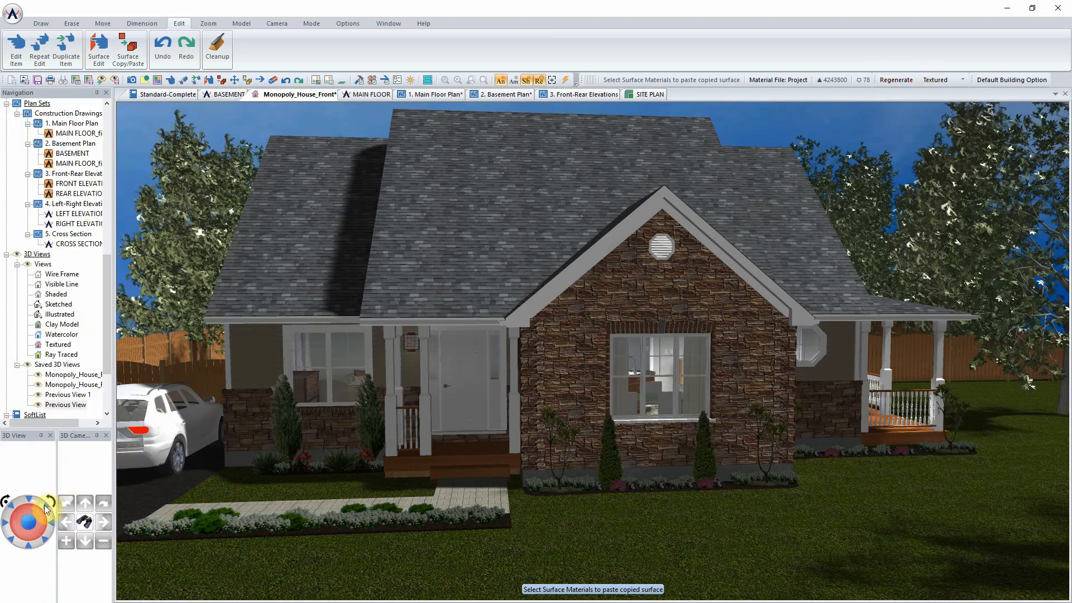
Step: Examine the siding and stone finishes around the side porch, rear deck and covered corner of the house
{"action": "left_click", "coordinate": [468, 317]}
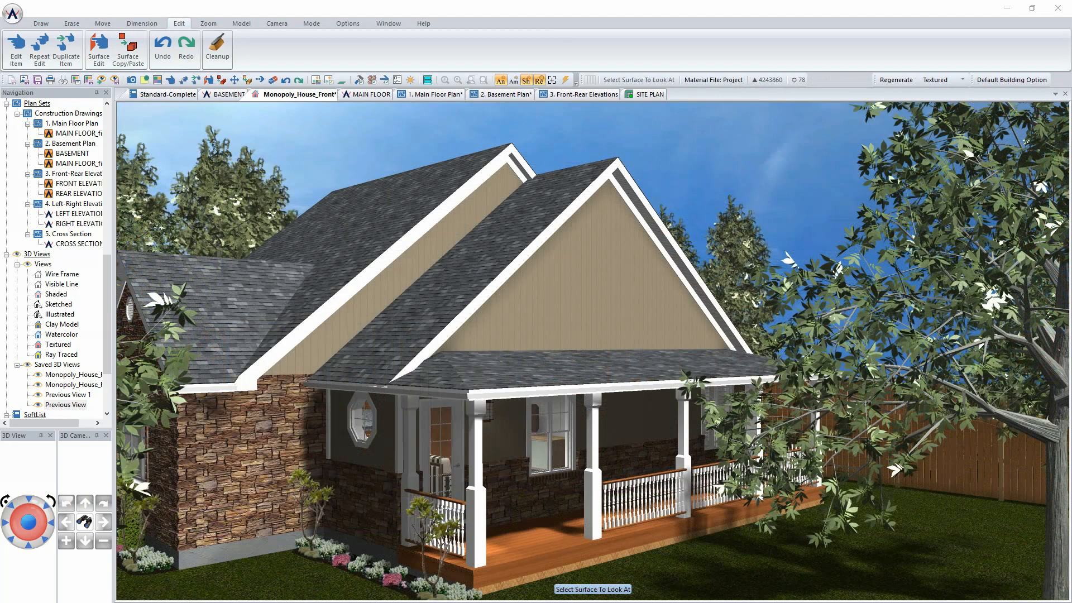
{"action": "left_click", "coordinate": [211, 227]}
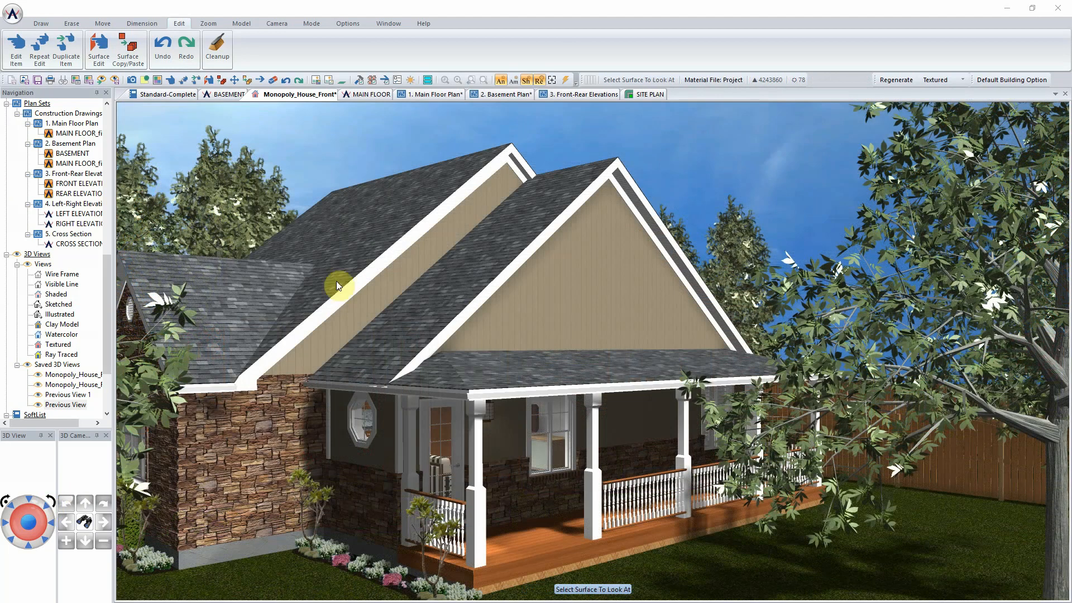
{"action": "left_click", "coordinate": [460, 359]}
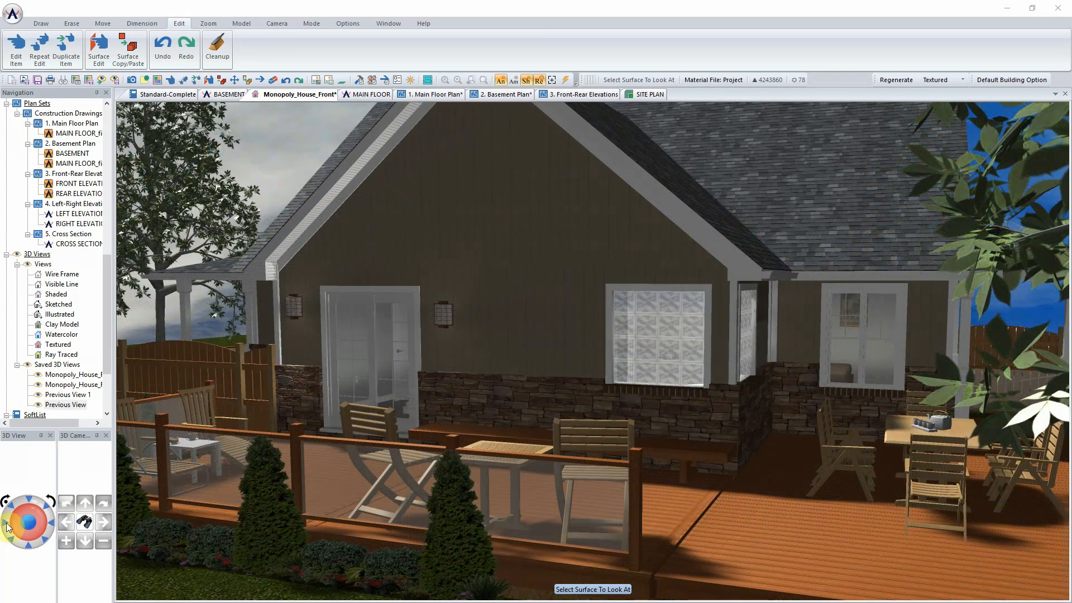
{"action": "left_click", "coordinate": [650, 359]}
{"action": "left_click", "coordinate": [762, 298]}
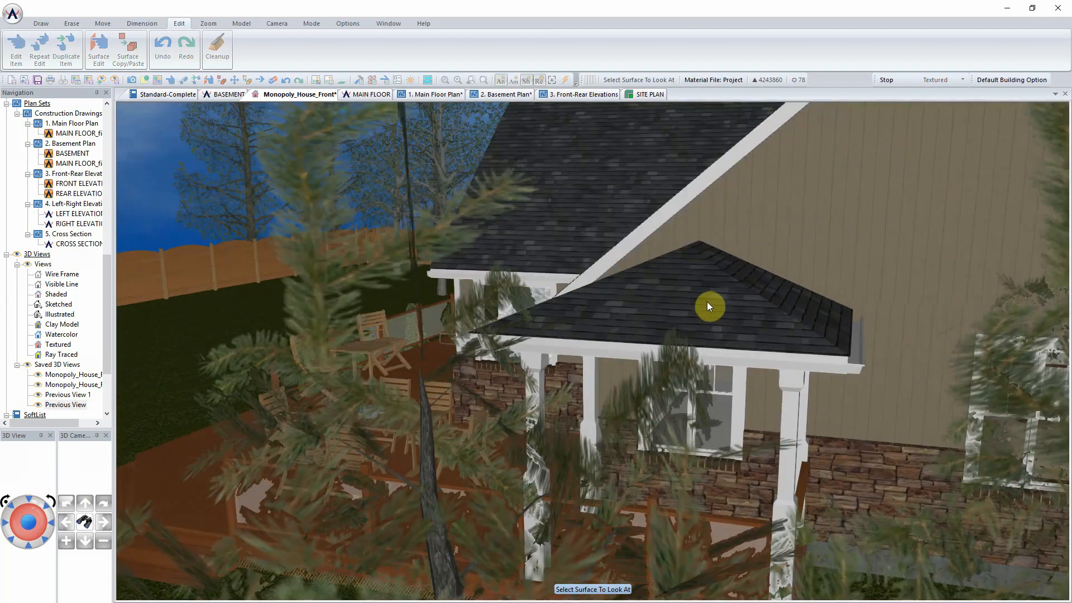
{"action": "left_click", "coordinate": [707, 302]}
{"action": "left_click", "coordinate": [719, 300]}
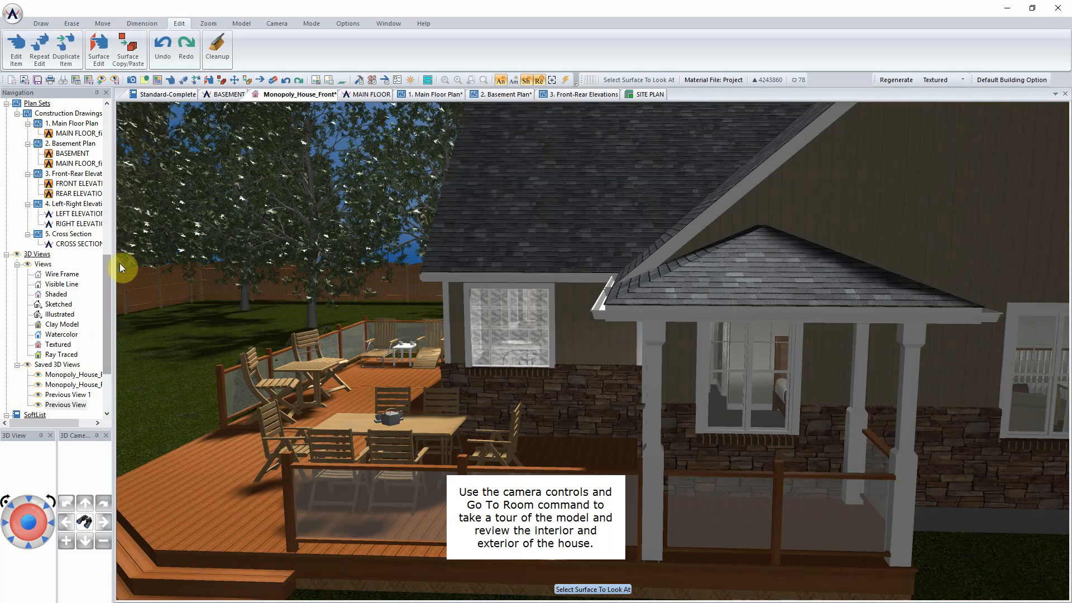
Step: Tour the interior with Go To Room, visiting the main floor FAMILY ROOM and KITCHEN
{"action": "left_click", "coordinate": [273, 21]}
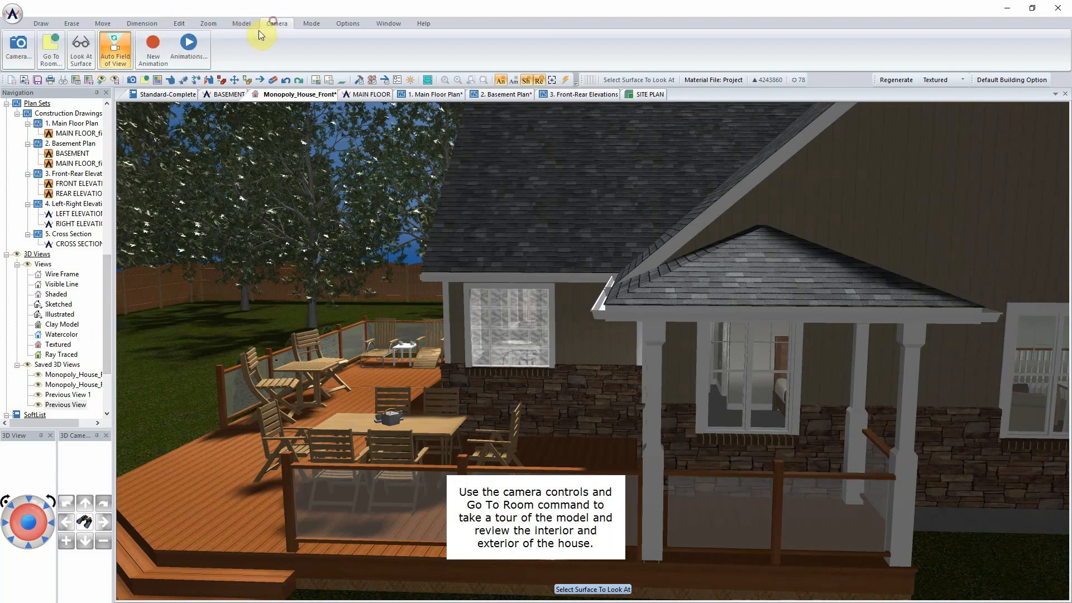
{"action": "left_click", "coordinate": [50, 56]}
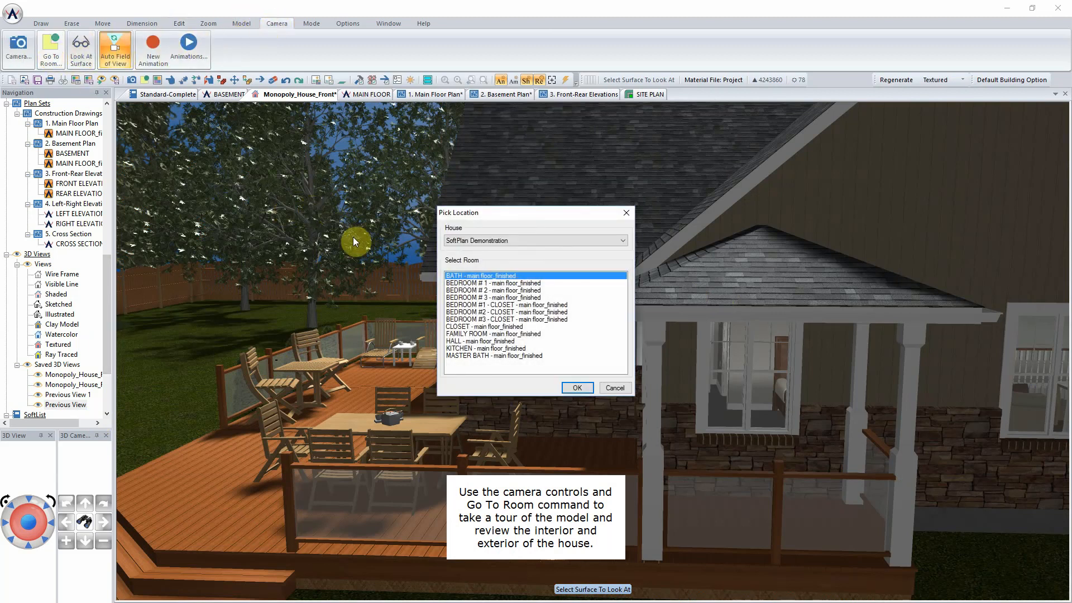
{"action": "left_click", "coordinate": [477, 333]}
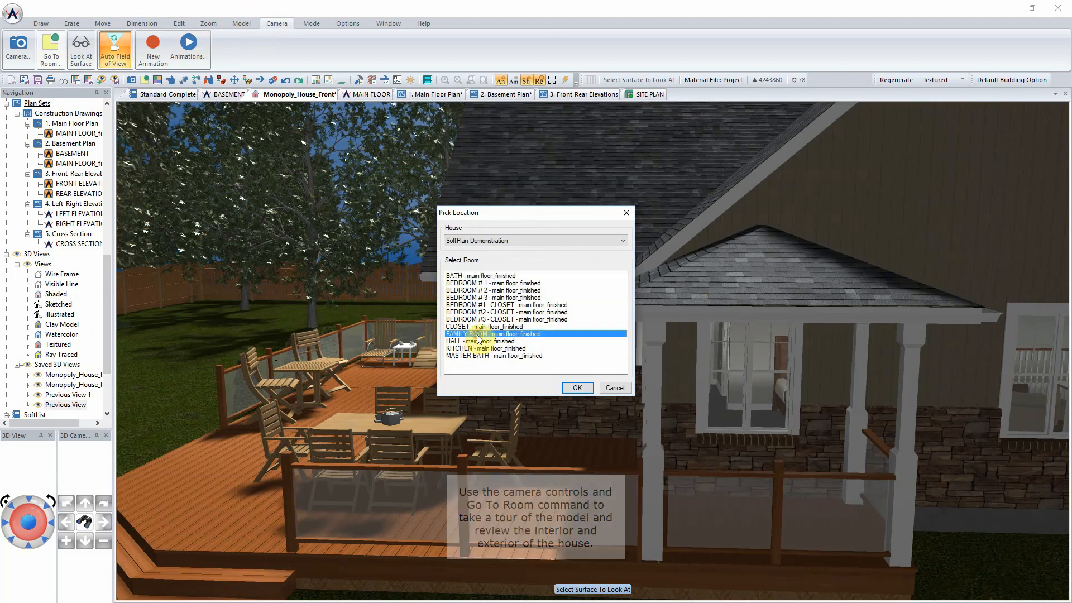
{"action": "left_click", "coordinate": [576, 387]}
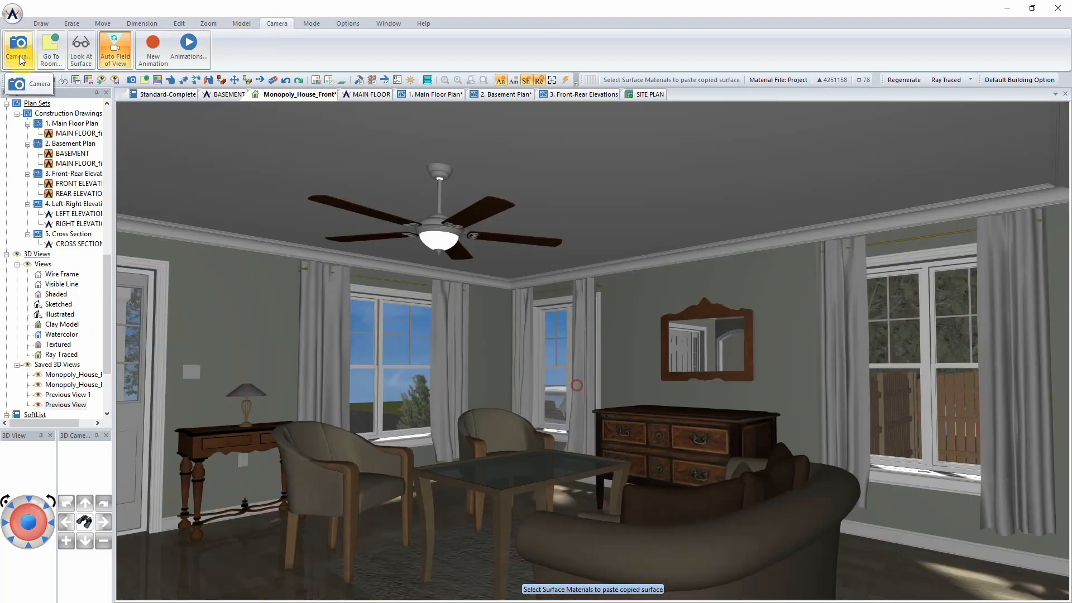
{"action": "left_click", "coordinate": [56, 56]}
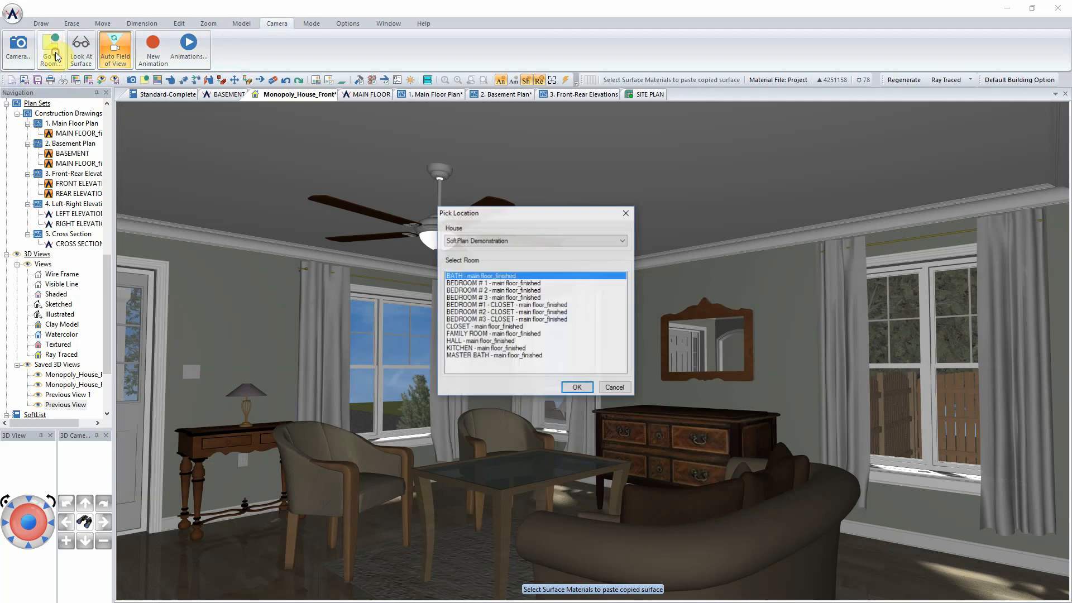
{"action": "left_click", "coordinate": [480, 348]}
{"action": "left_click", "coordinate": [577, 391]}
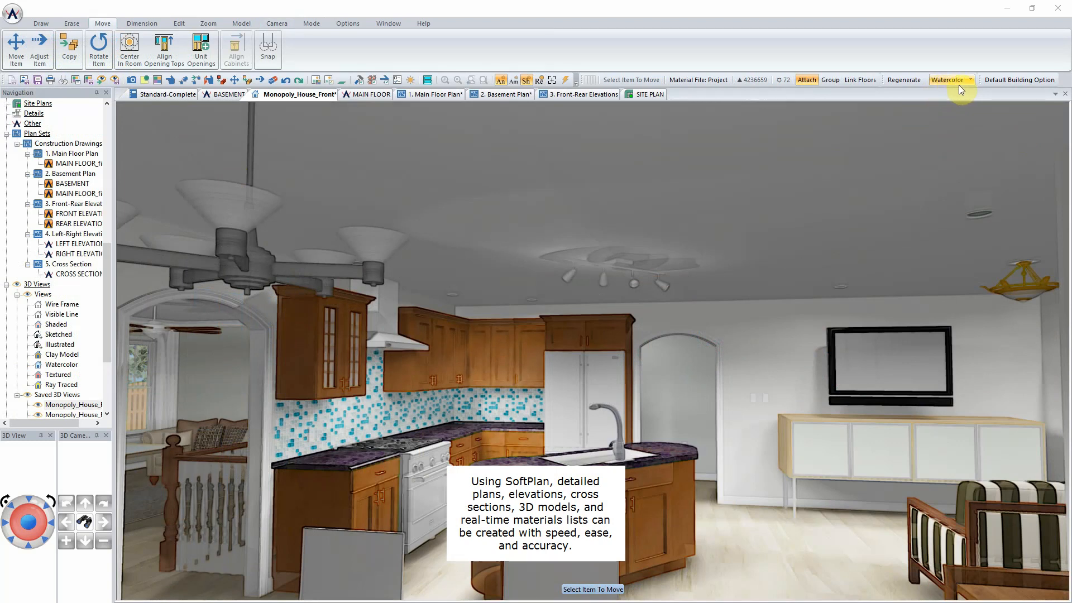
Step: Use Go To Room to visit BEDROOM # 1 and the MASTER BATH on the main floor
{"action": "left_click", "coordinate": [277, 23]}
{"action": "left_click", "coordinate": [51, 49]}
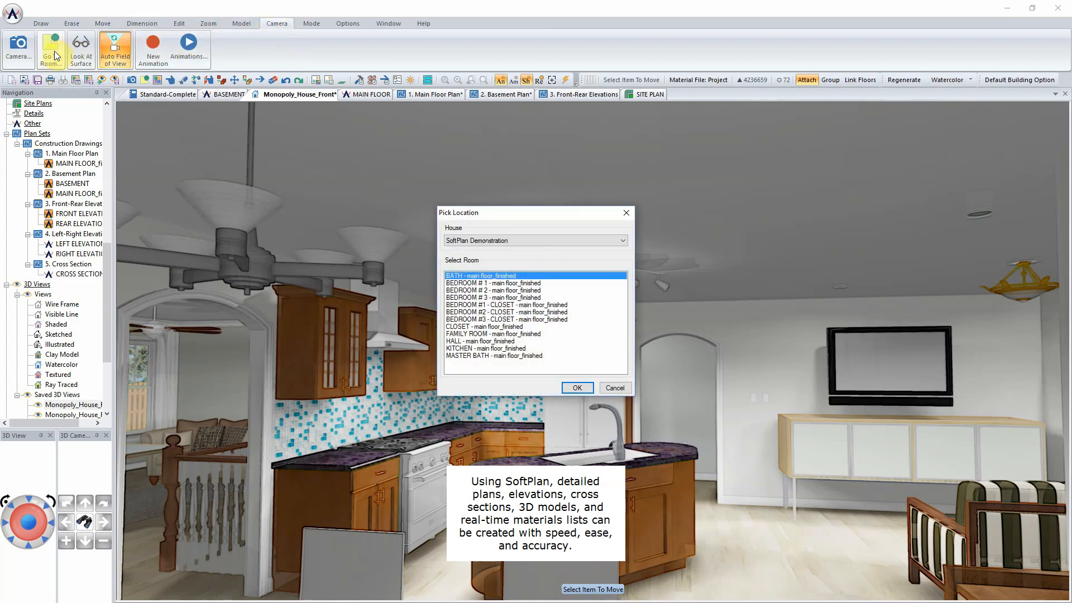
{"action": "double_click", "coordinate": [509, 283]}
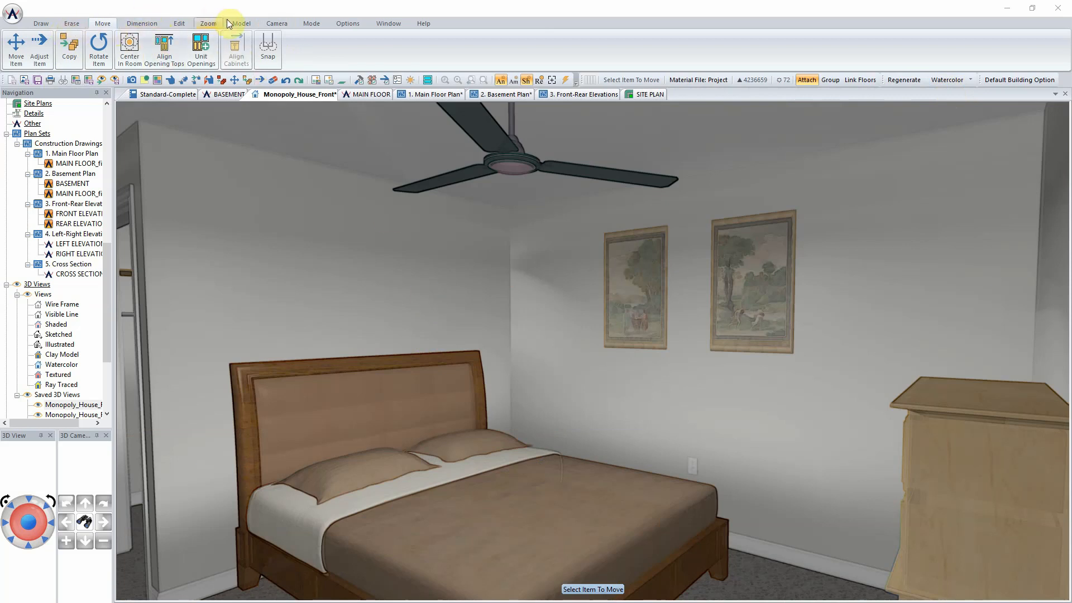
{"action": "left_click", "coordinate": [269, 21]}
{"action": "left_click", "coordinate": [48, 51]}
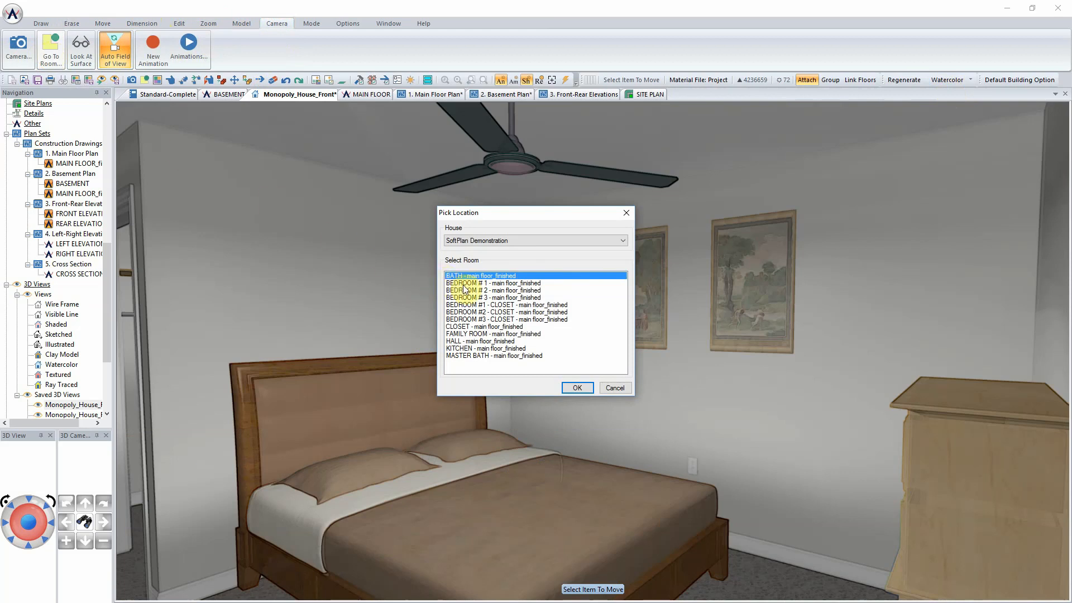
{"action": "left_click", "coordinate": [485, 356]}
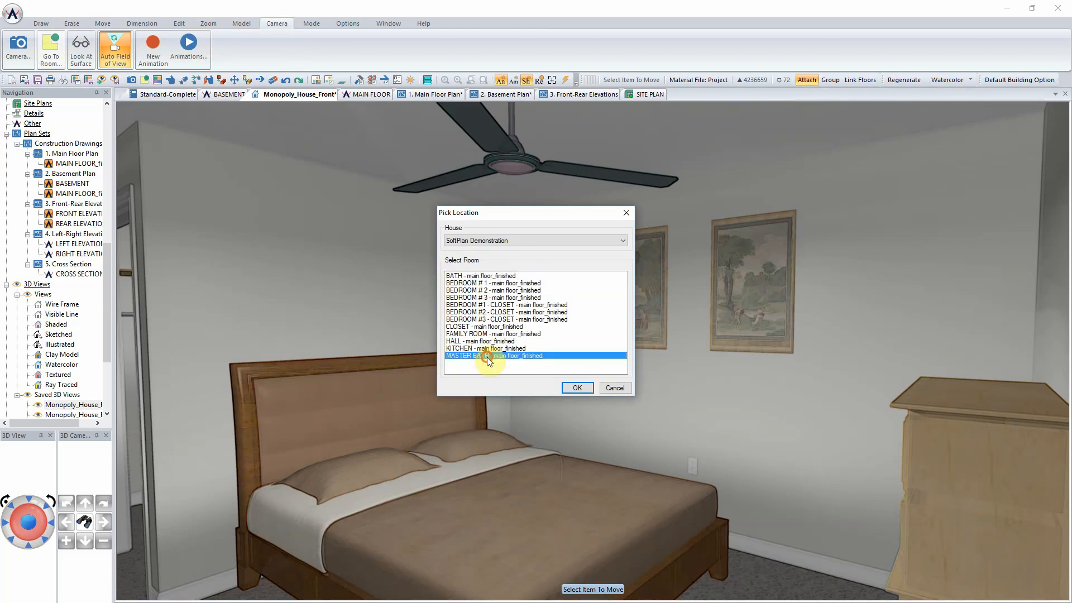
{"action": "left_click", "coordinate": [580, 387]}
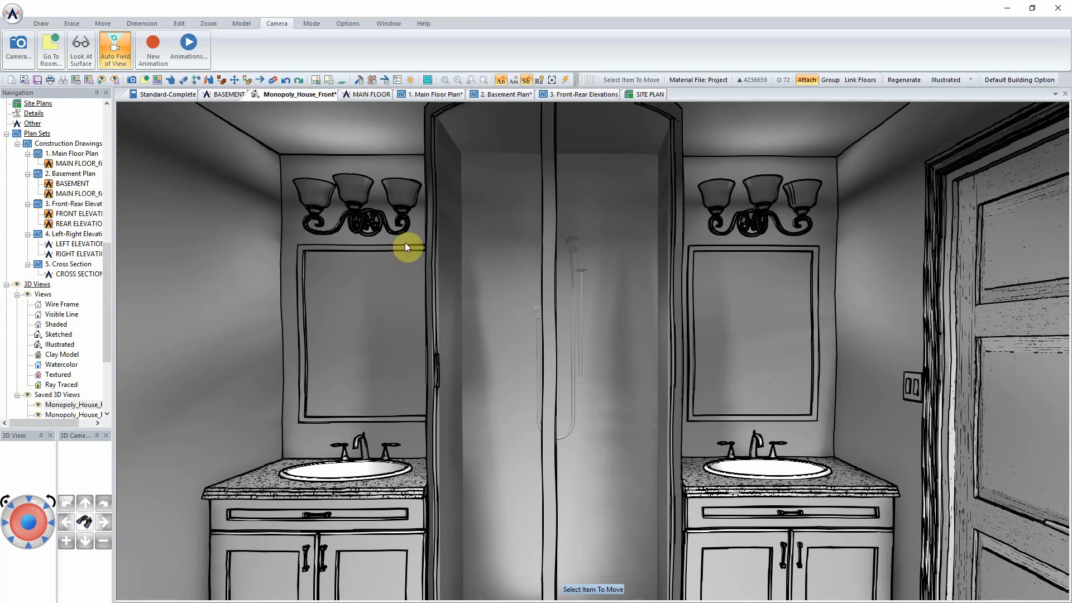
Step: Switch the master bath view to the Textured display mode and regenerate the image
{"action": "left_click", "coordinate": [965, 80]}
{"action": "left_click", "coordinate": [957, 141]}
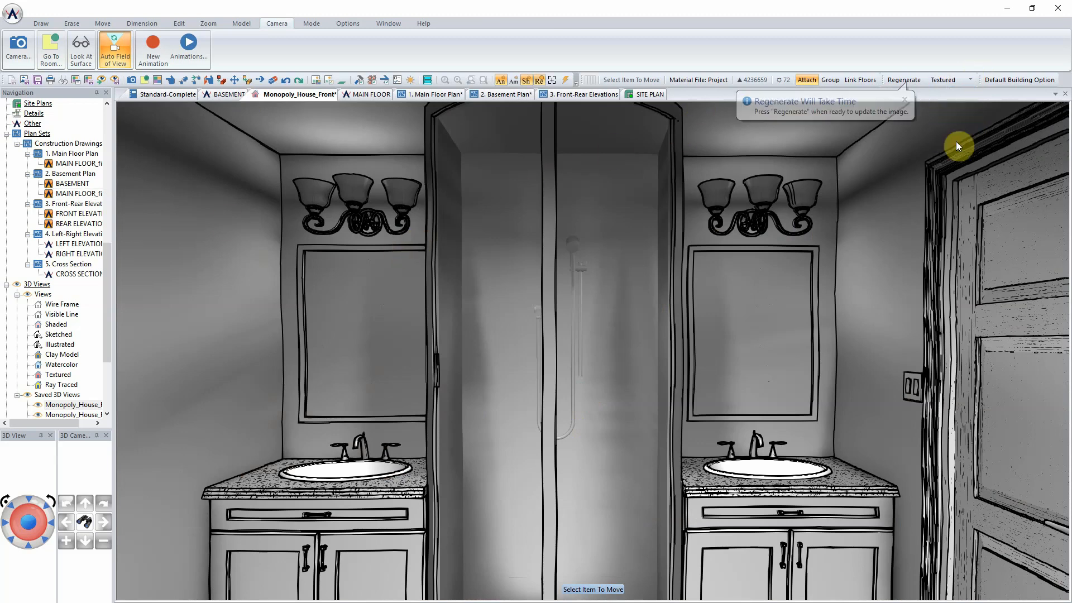
{"action": "left_click", "coordinate": [920, 79]}
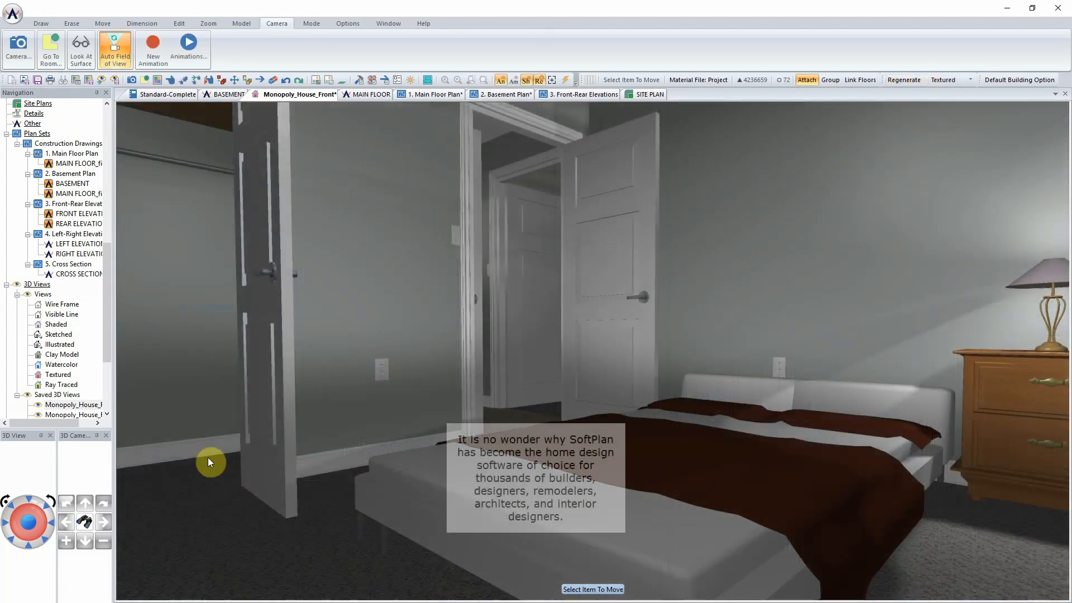
Step: Change the bedroom view's display mode to Ray Traced
{"action": "left_click", "coordinate": [945, 78]}
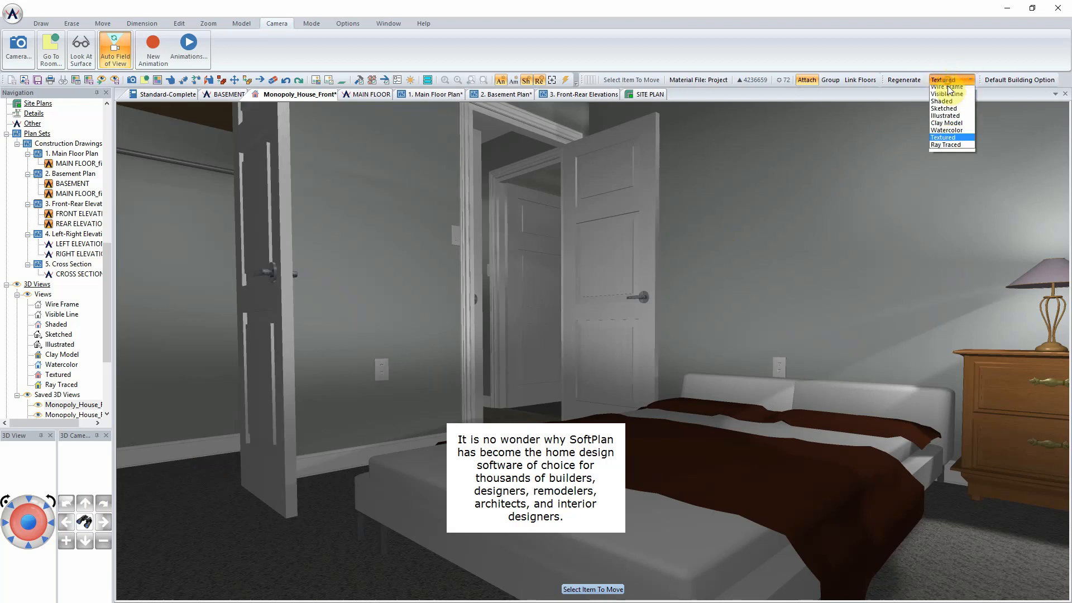
{"action": "left_click", "coordinate": [944, 145]}
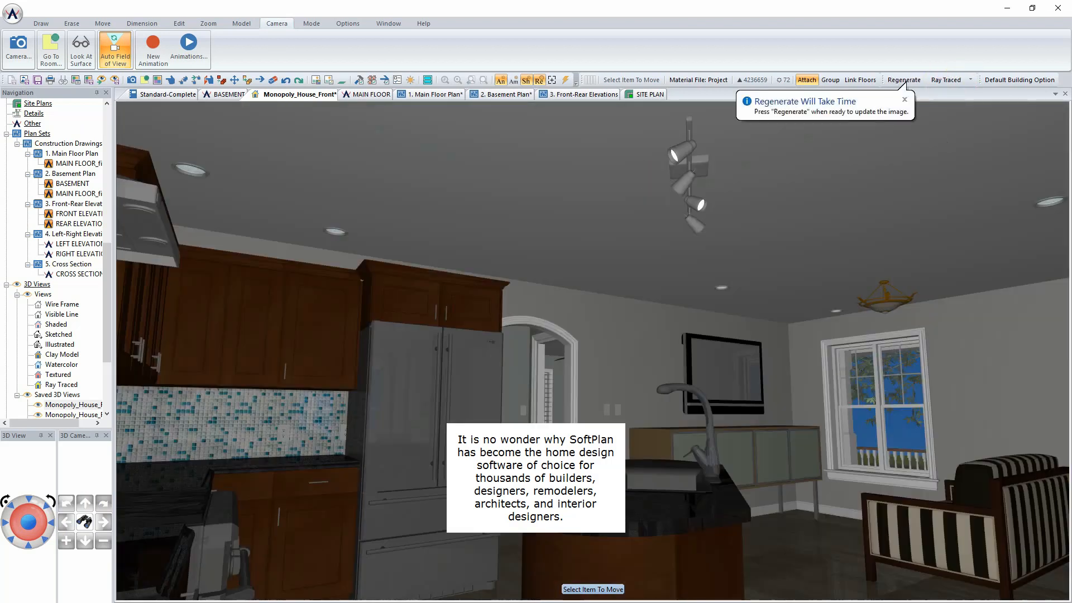